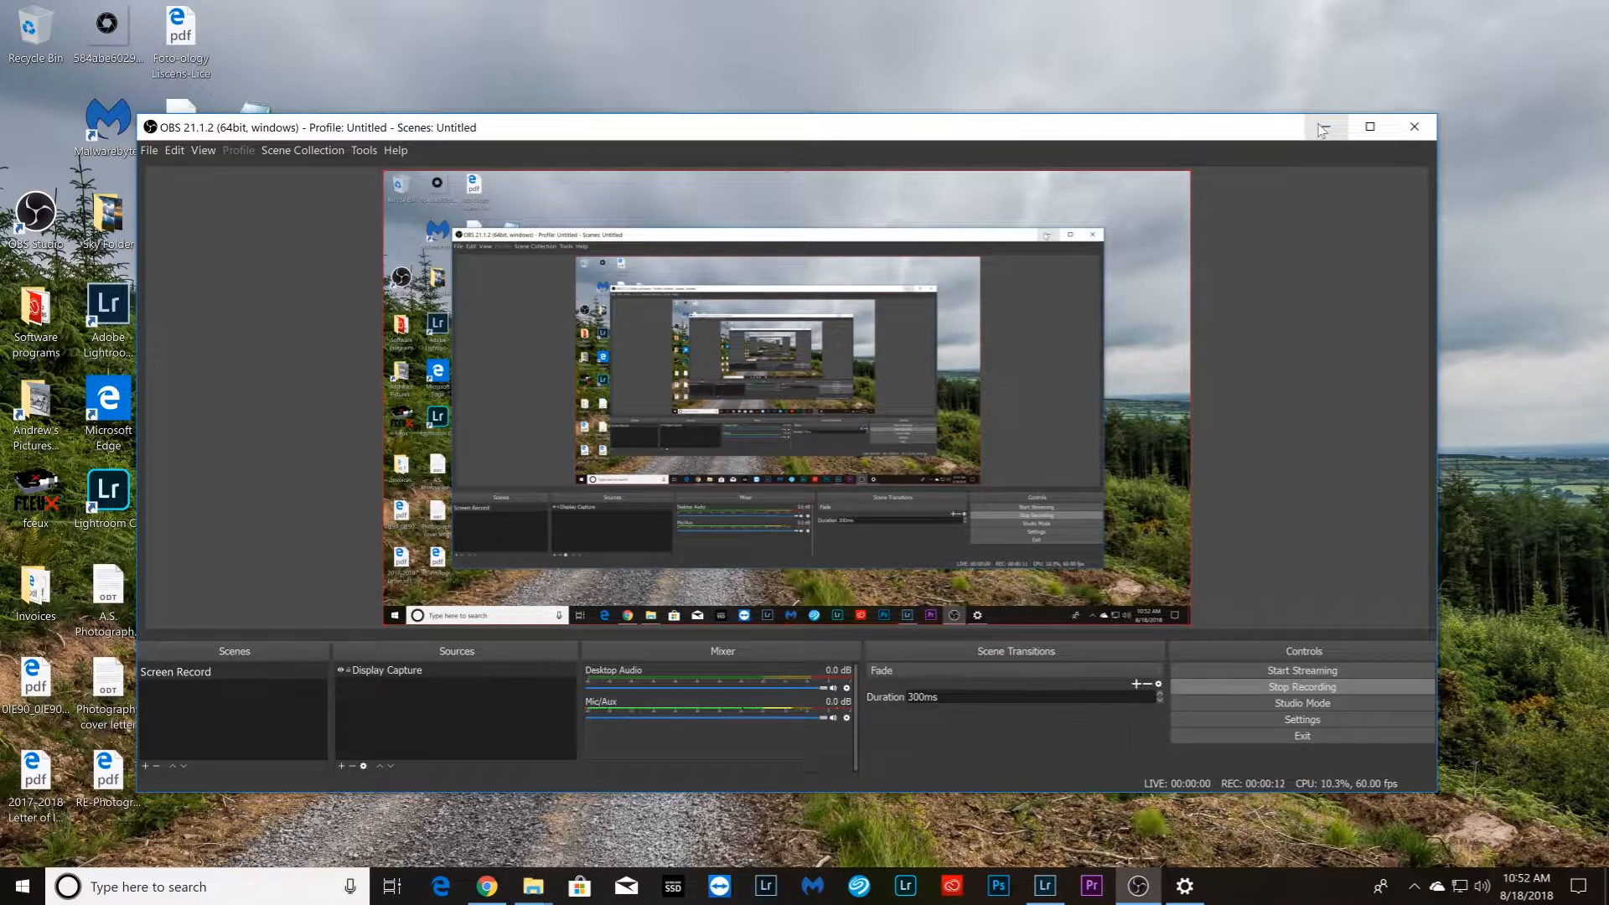
Minimize the OBS window and switch to Lightroom Classic with the start of the filmstrip in view
left_click(1323, 127)
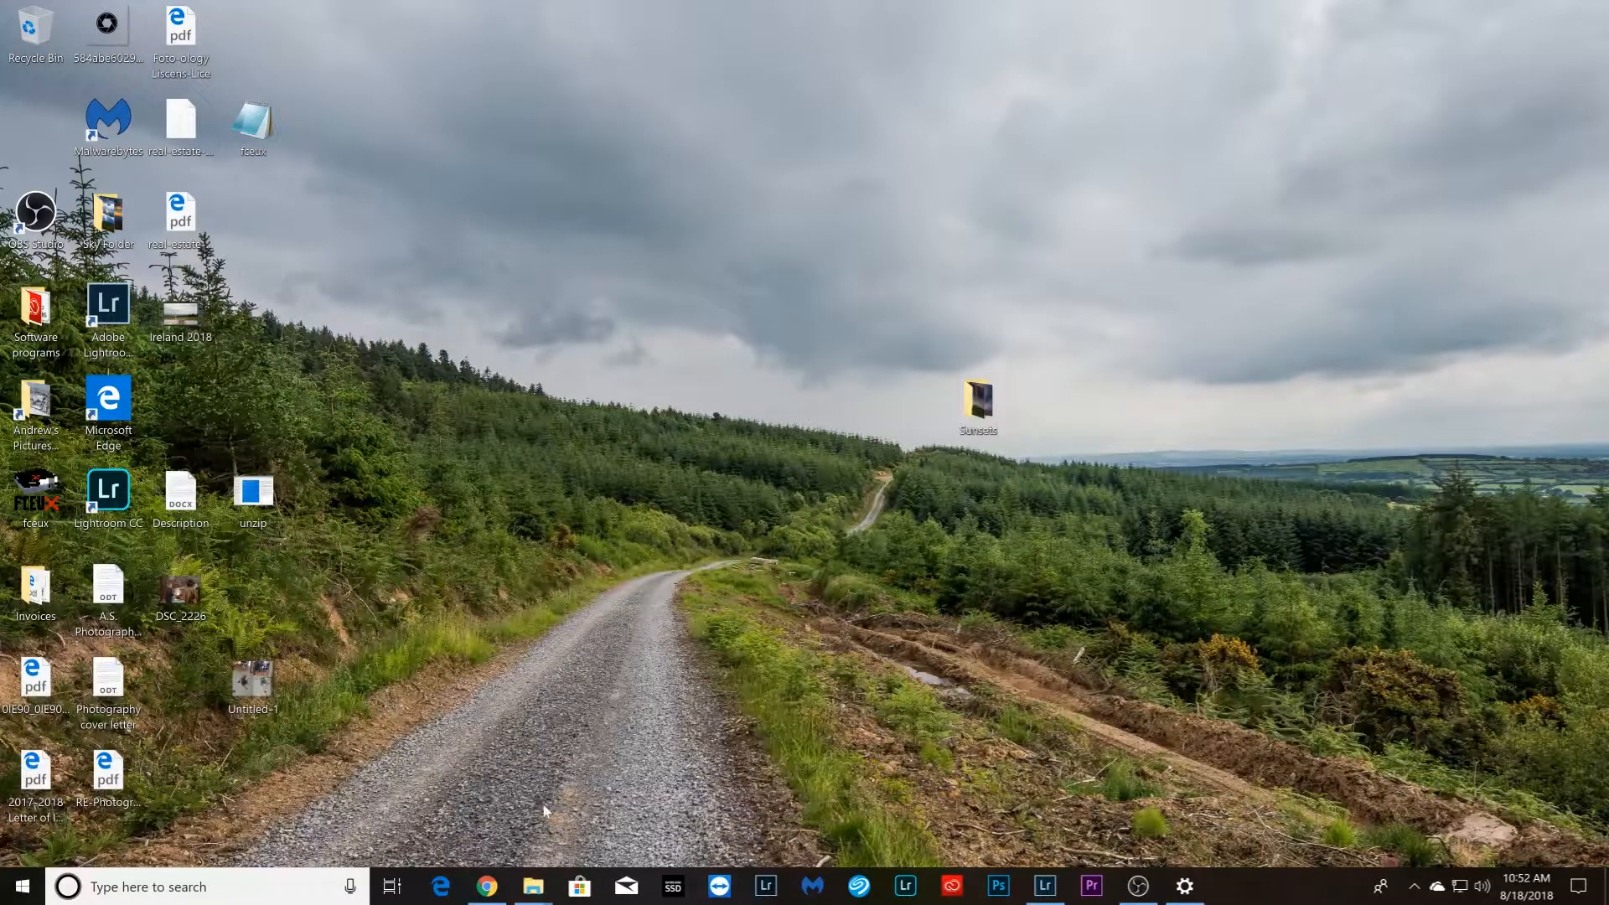
left_click(1045, 886)
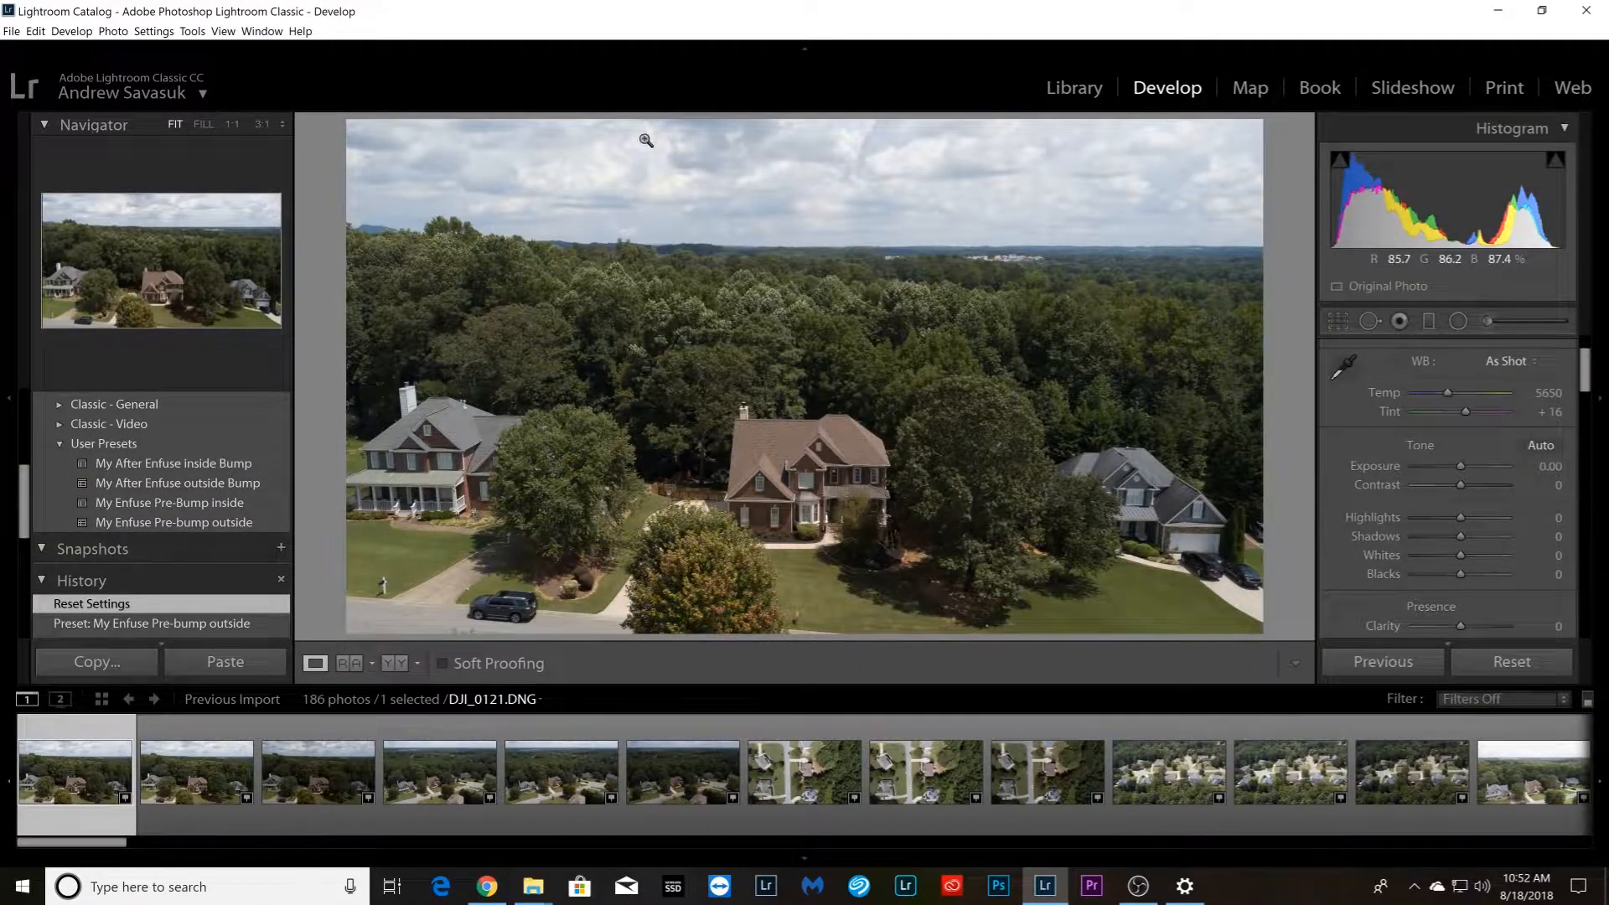
left_click_drag(113, 844, 59, 847)
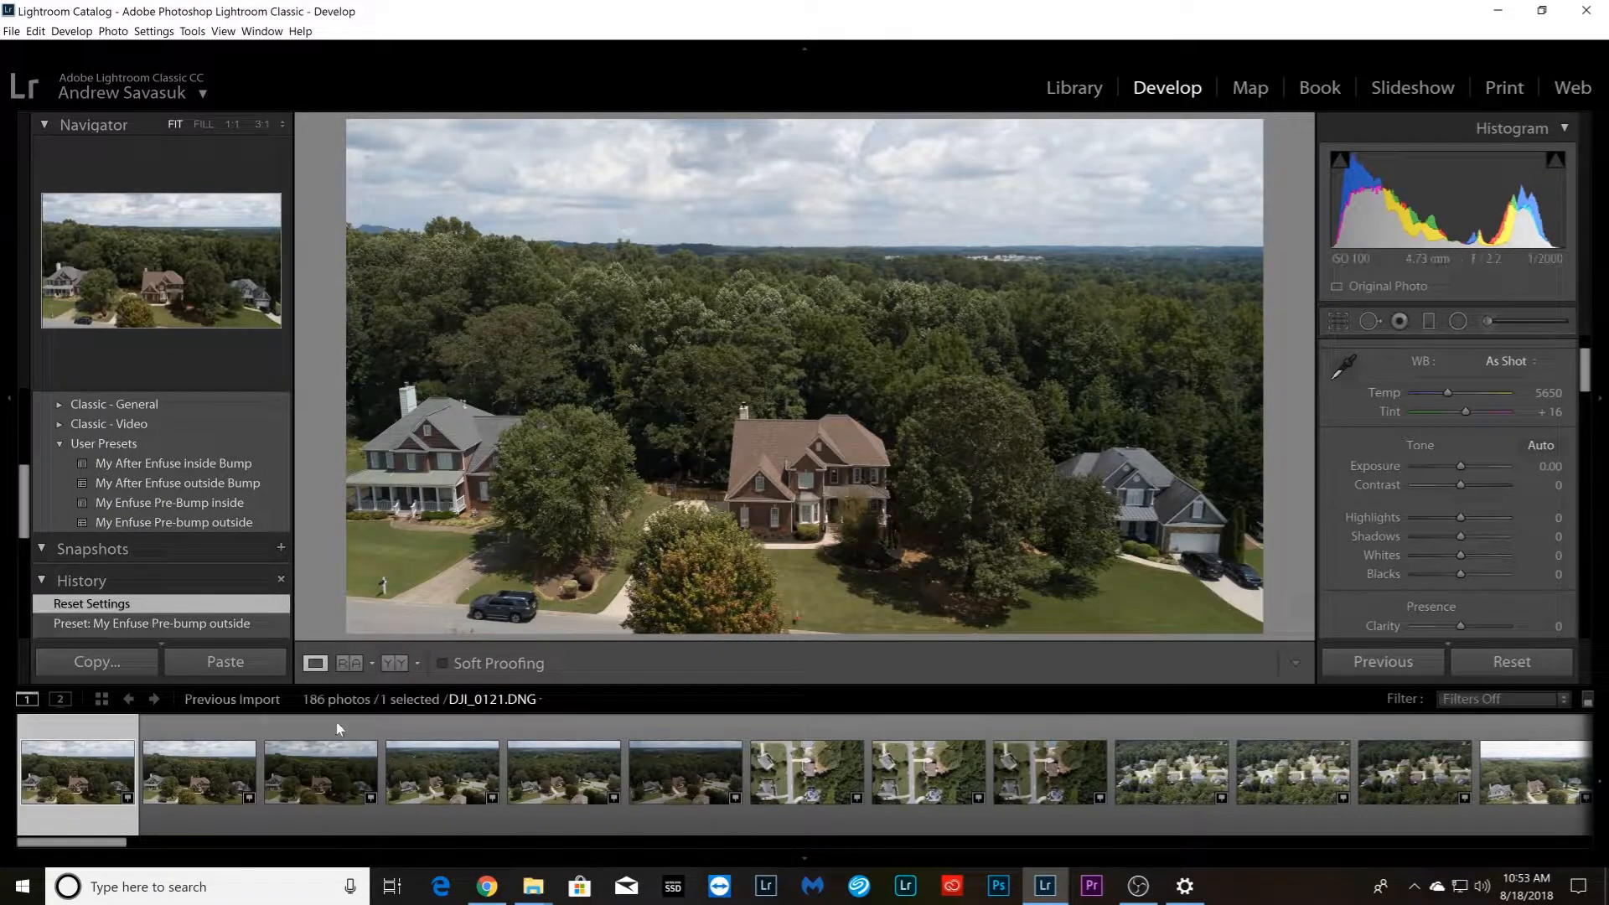
left_click_drag(77, 849, 40, 881)
Apply the My Enfuse Pre-bump outside preset to DJI_0121.DNG and review its tone, HSL, sharpening and lens correction settings
left_click(114, 525)
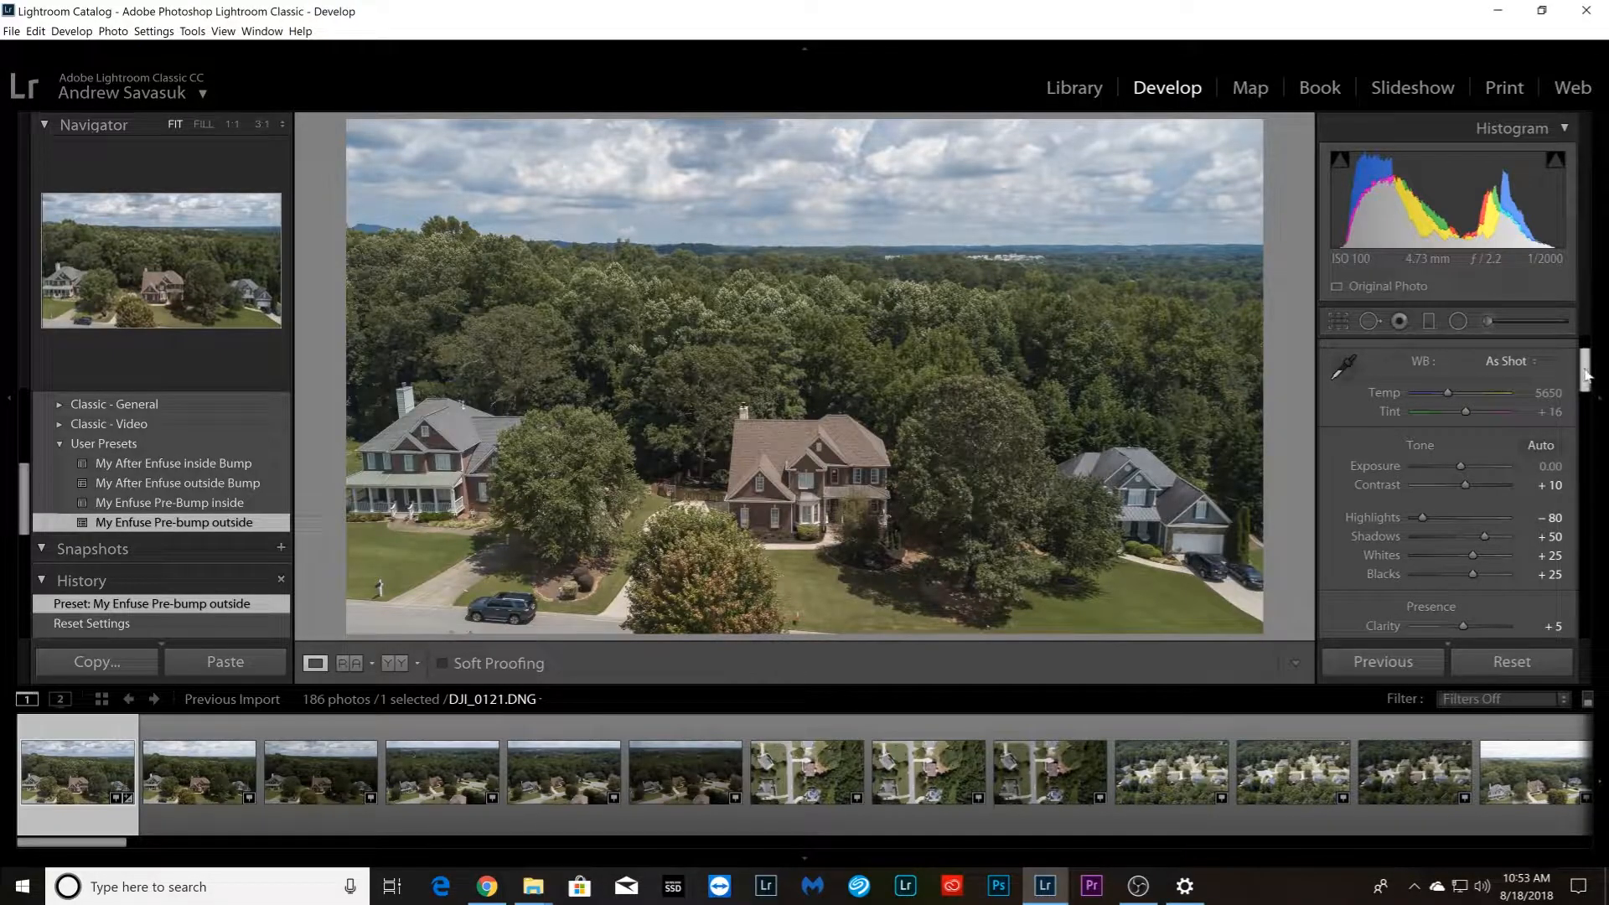
left_click_drag(1586, 374, 1586, 385)
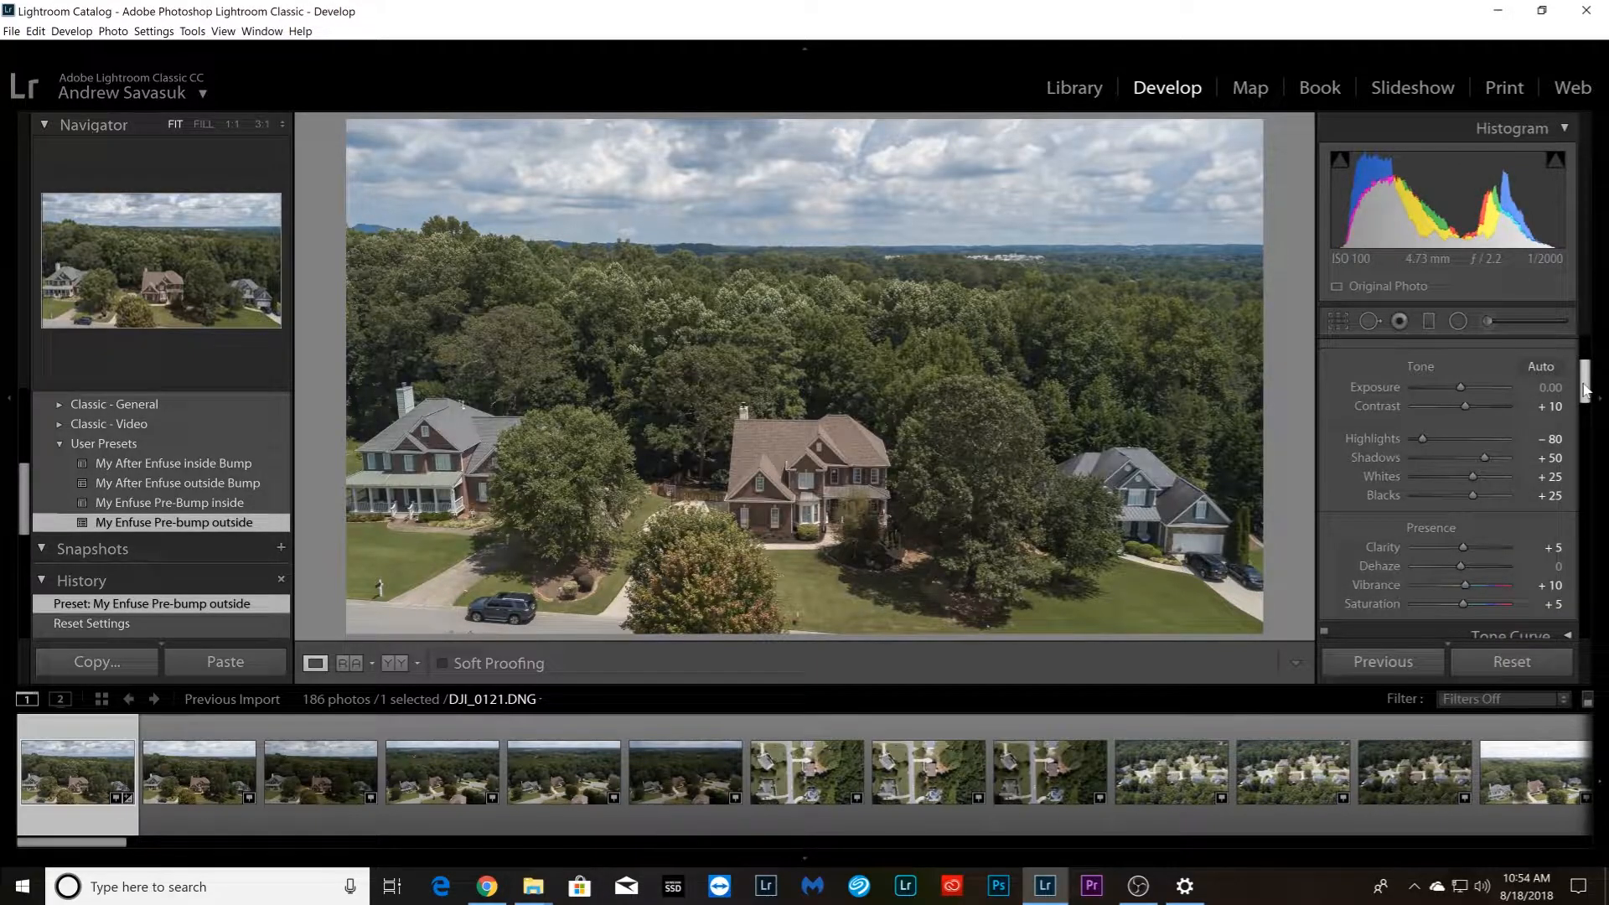
left_click_drag(1584, 386, 1583, 383)
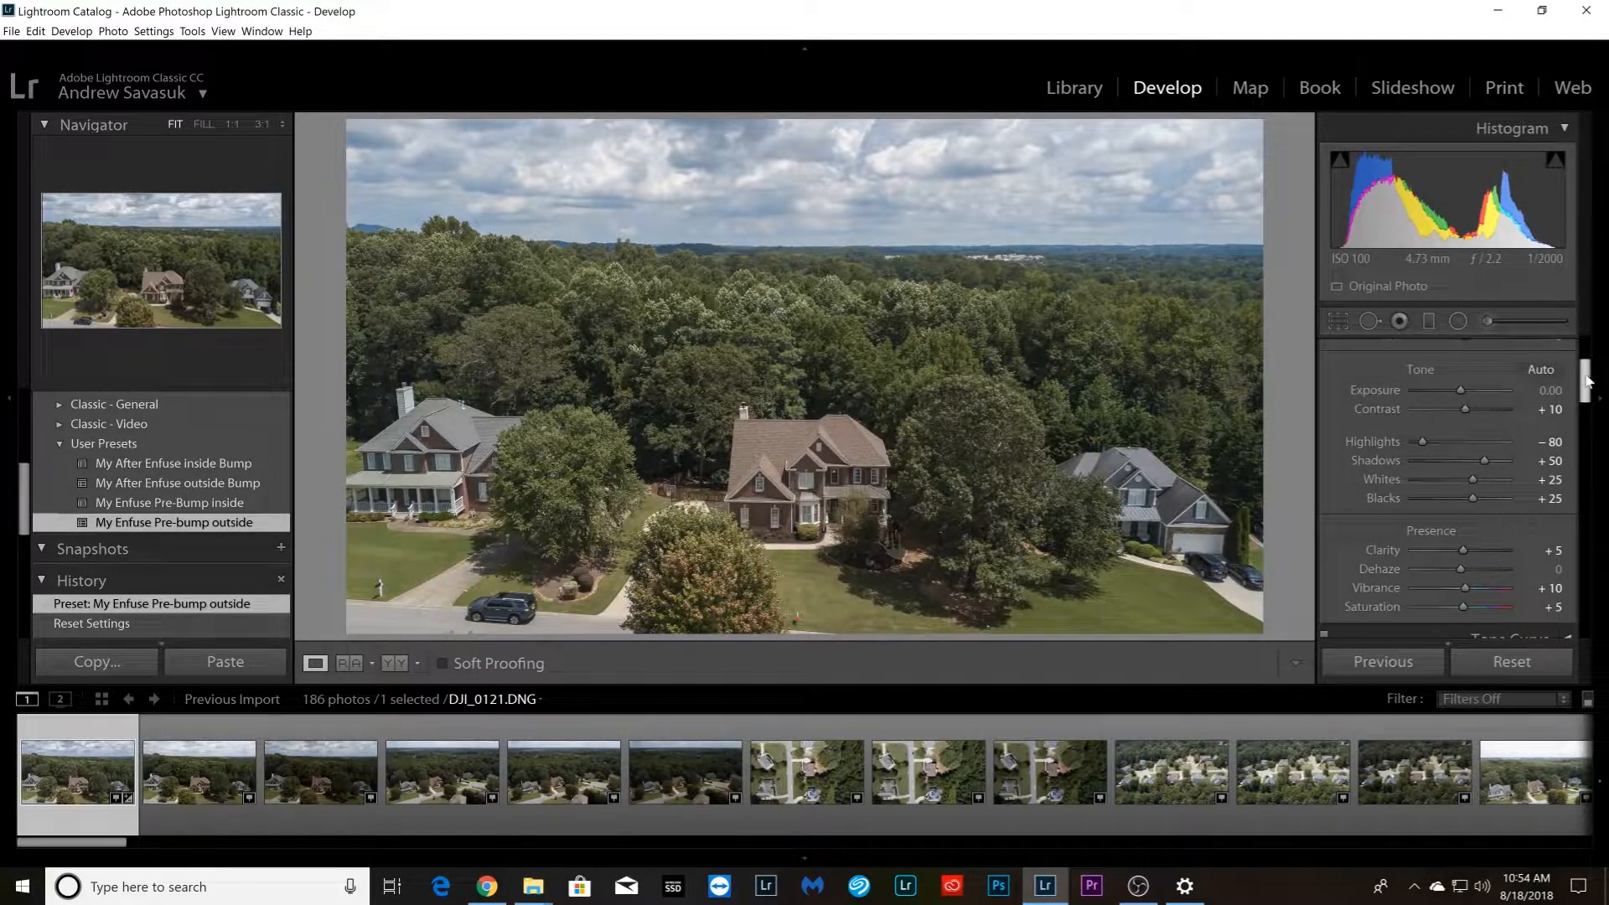
left_click_drag(1585, 379, 1579, 421)
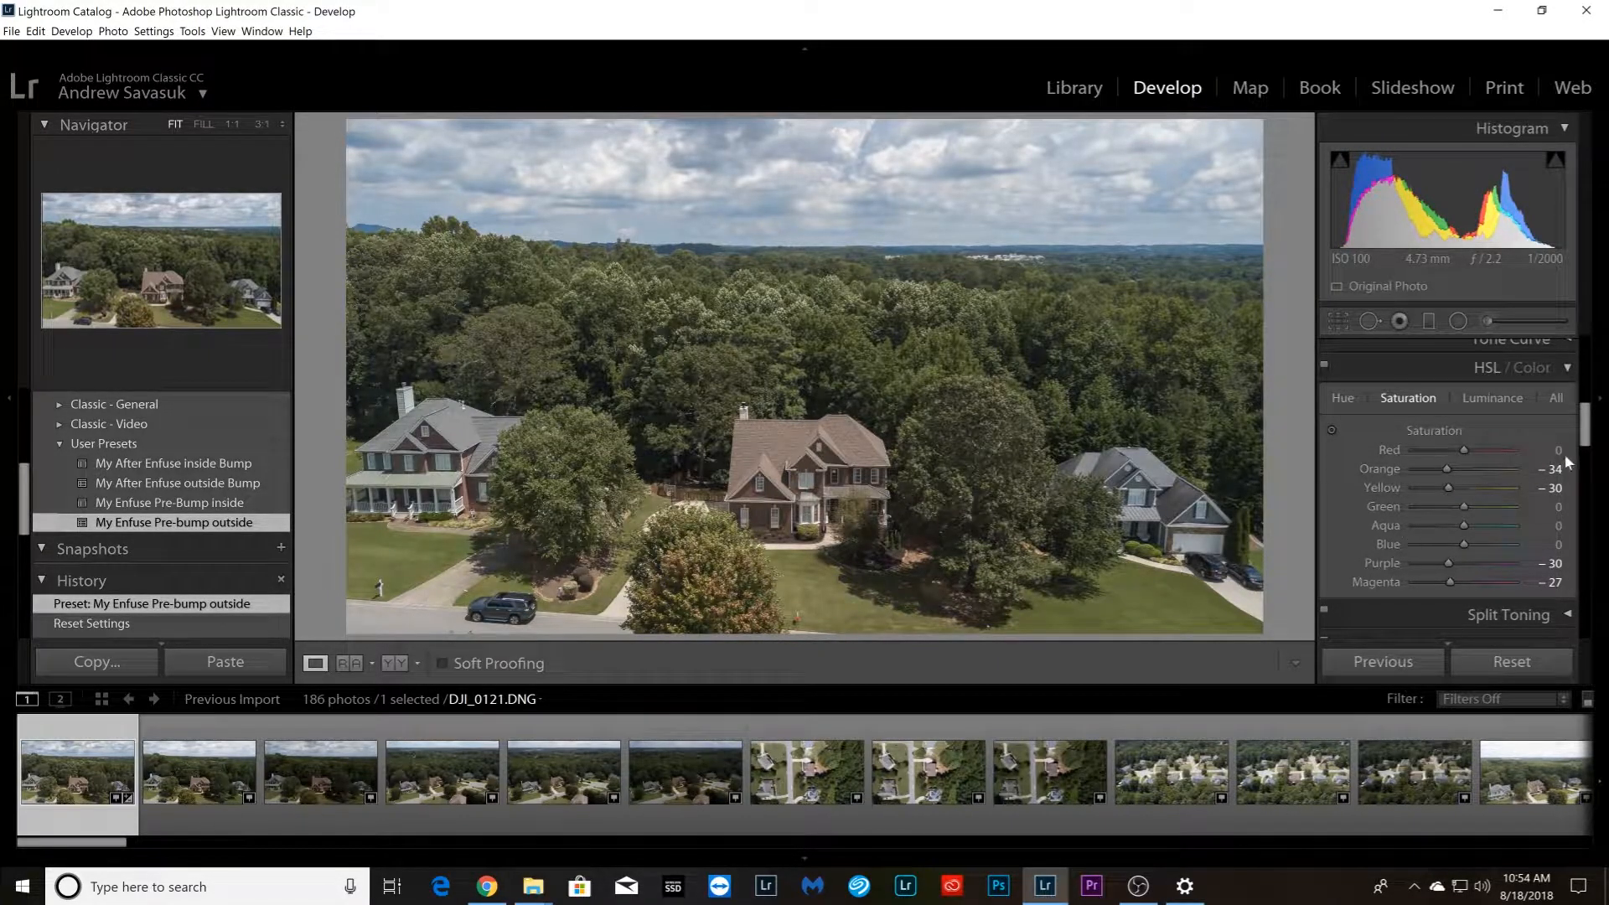
scroll(1590, 422, "down", 2)
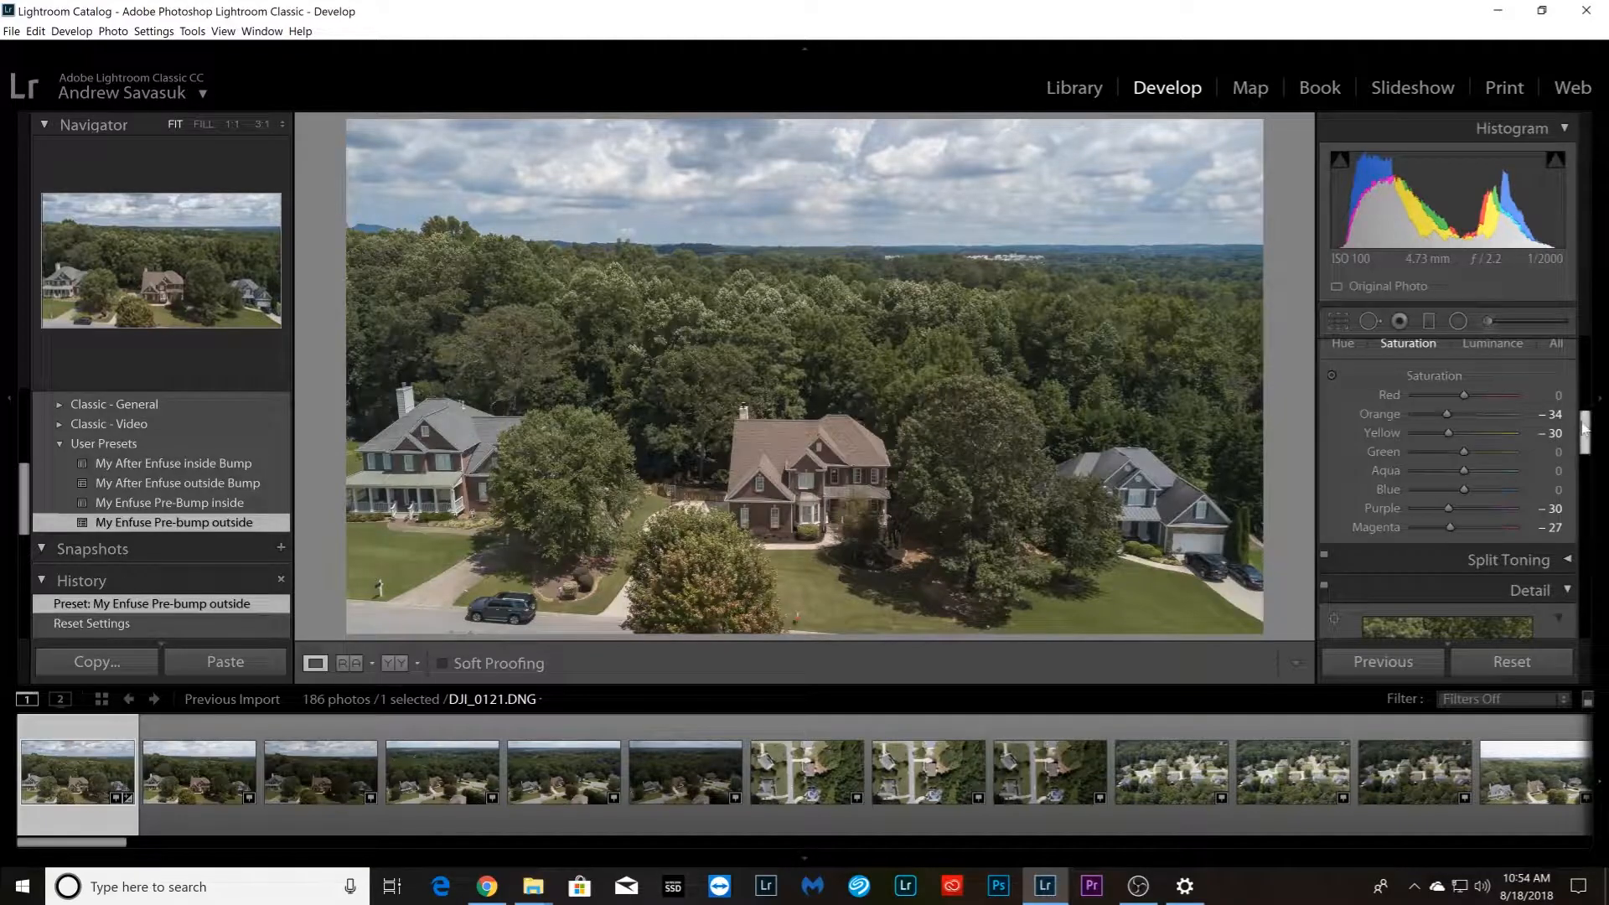
scroll(1585, 428, "down", 5)
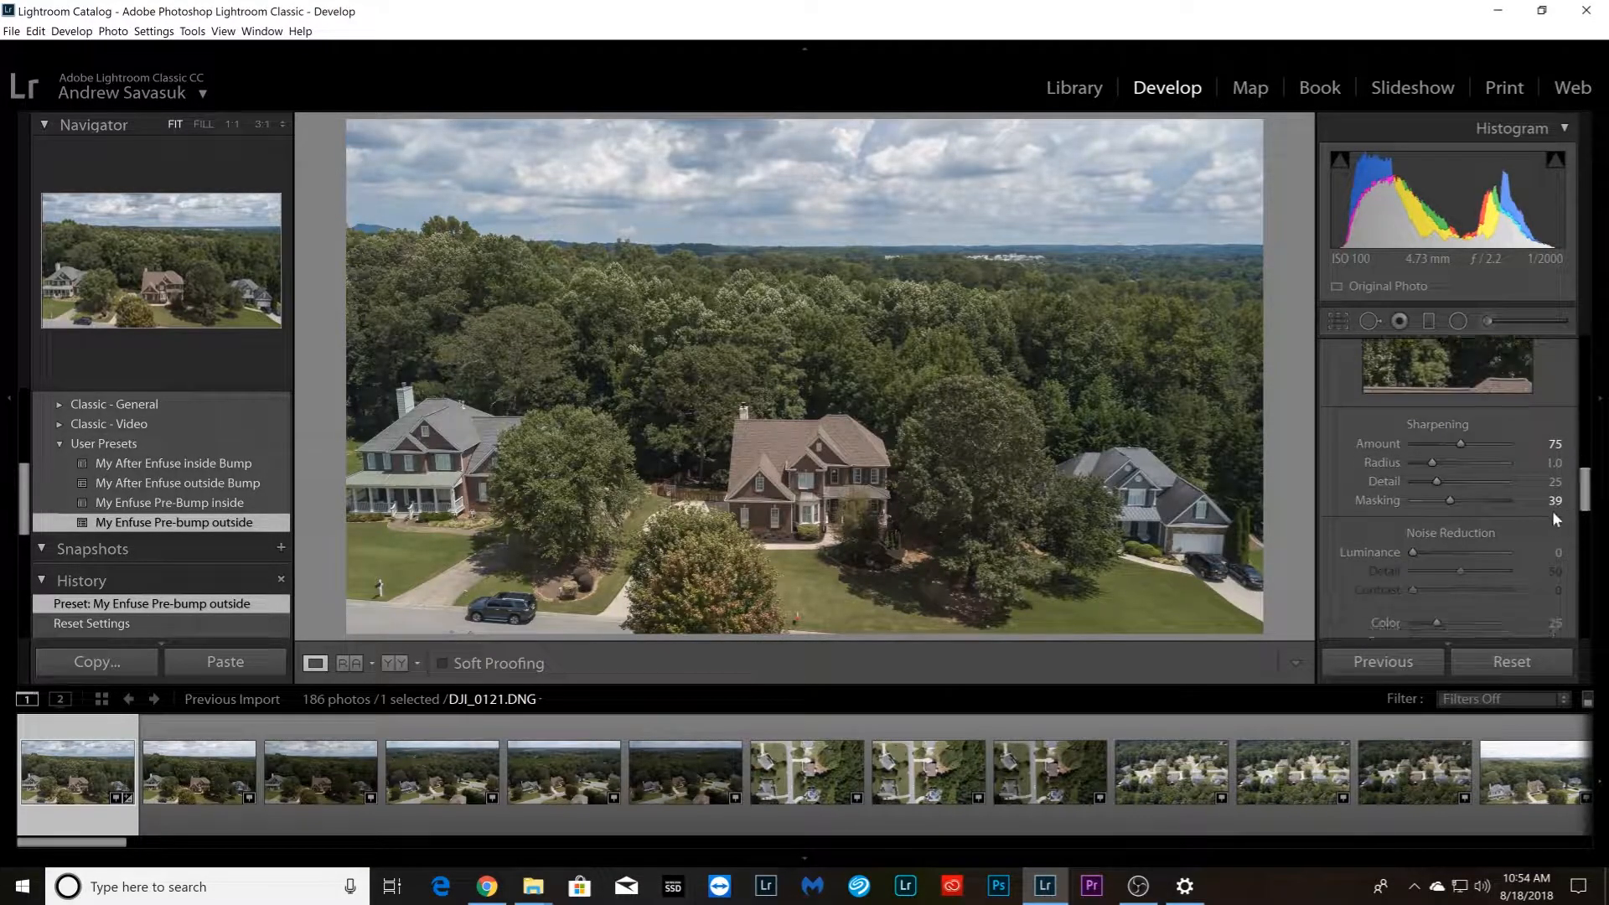
key("alt")
left_click(1450, 500, "alt")
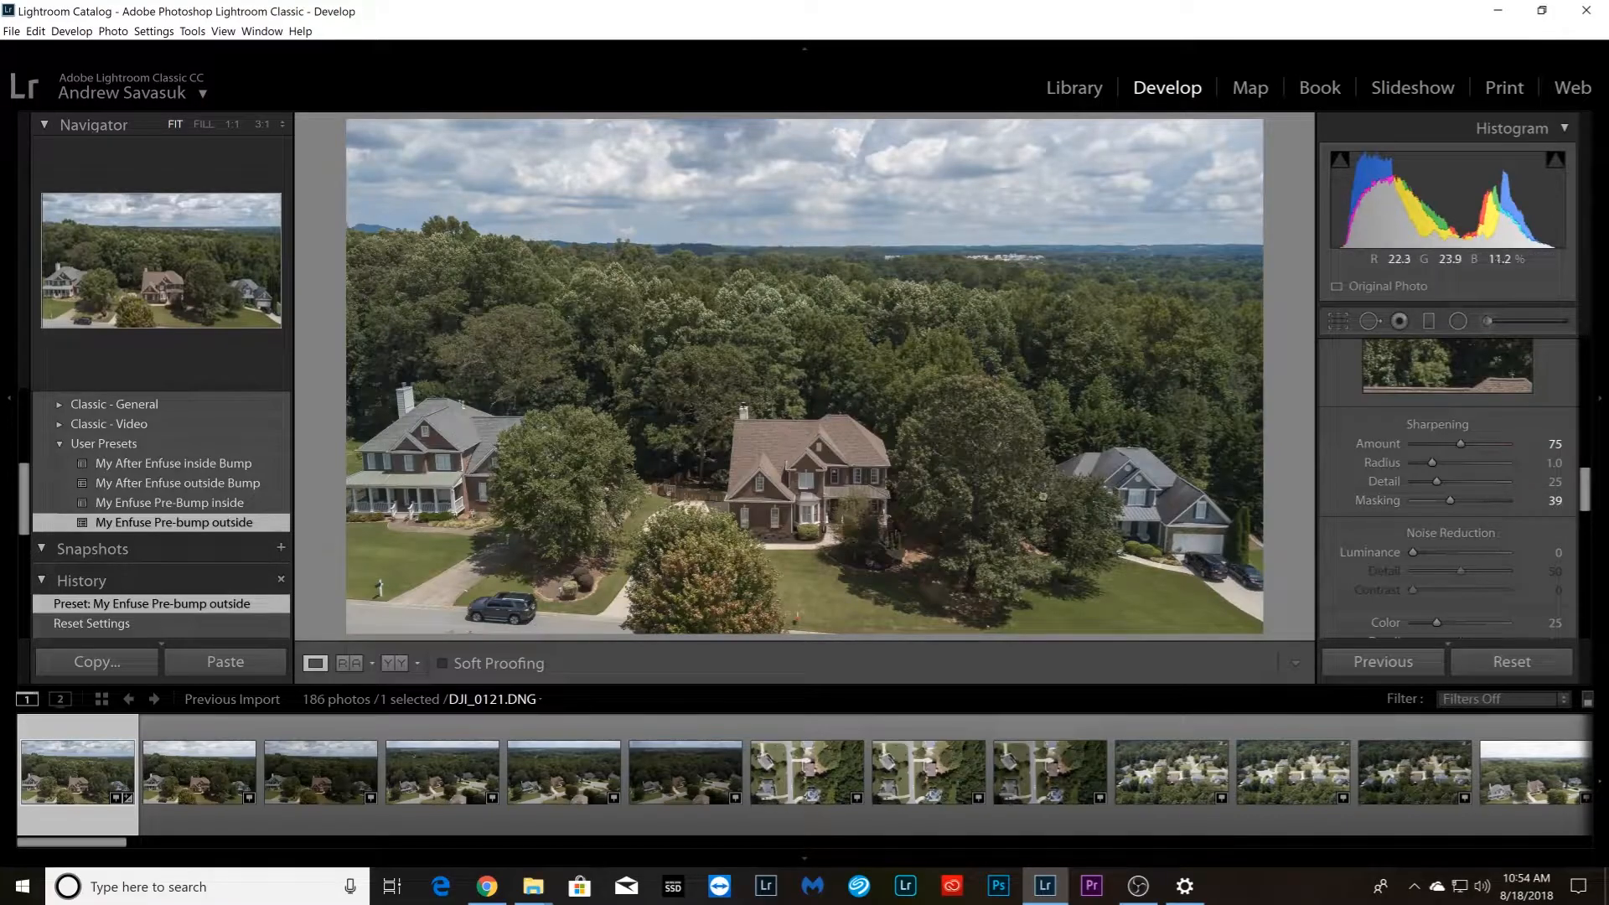
left_click_drag(1576, 494, 1577, 535)
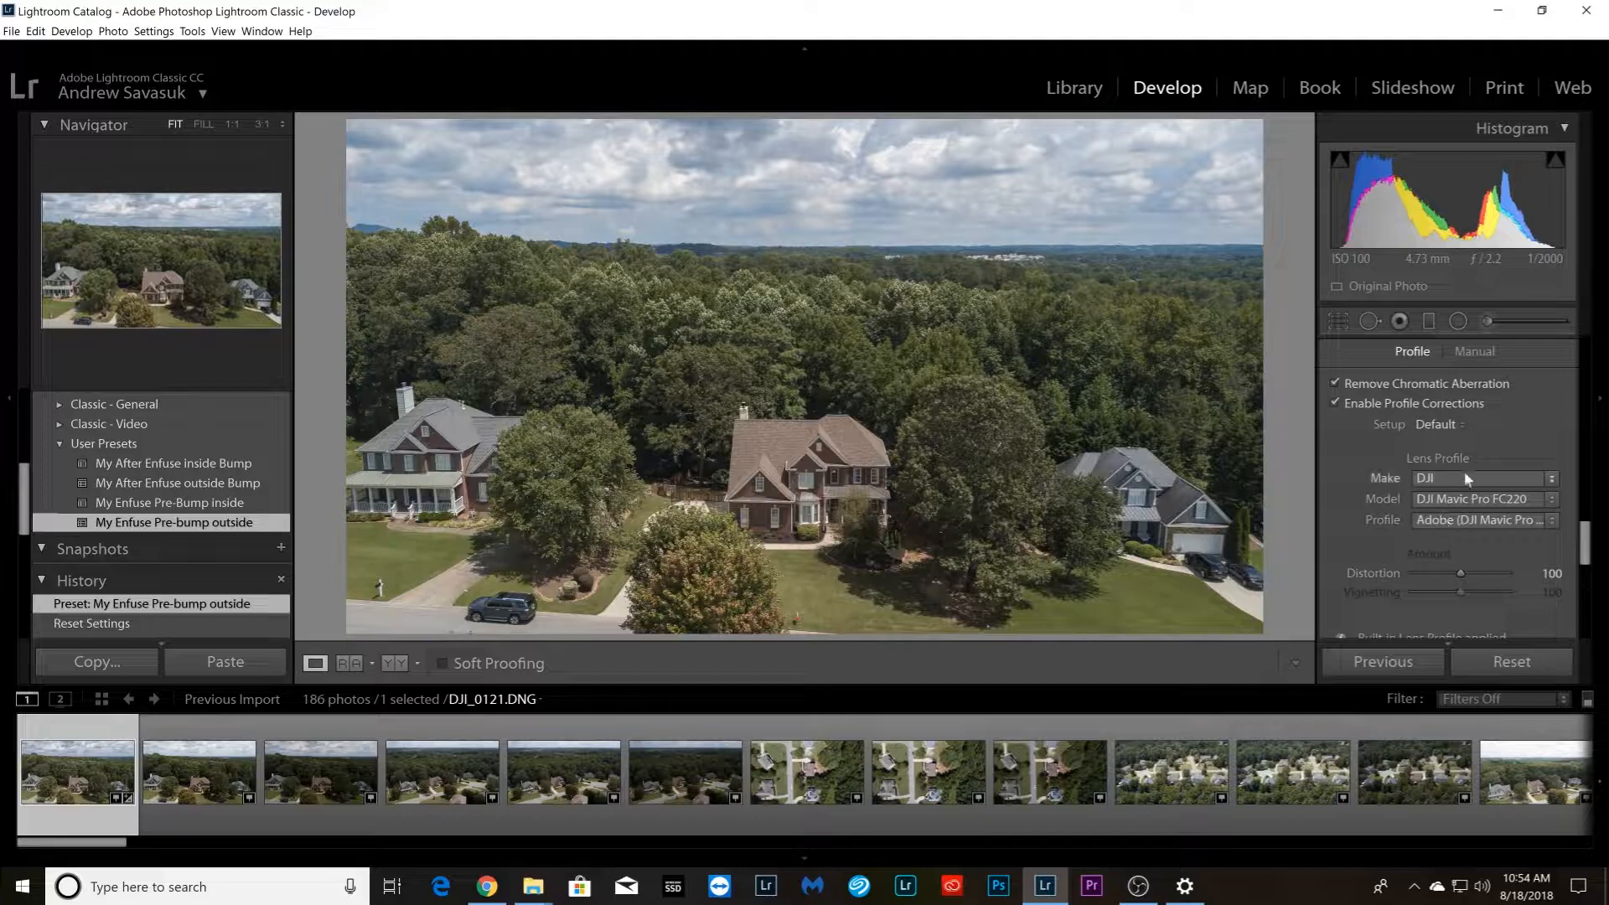
left_click_drag(1579, 545, 1594, 346)
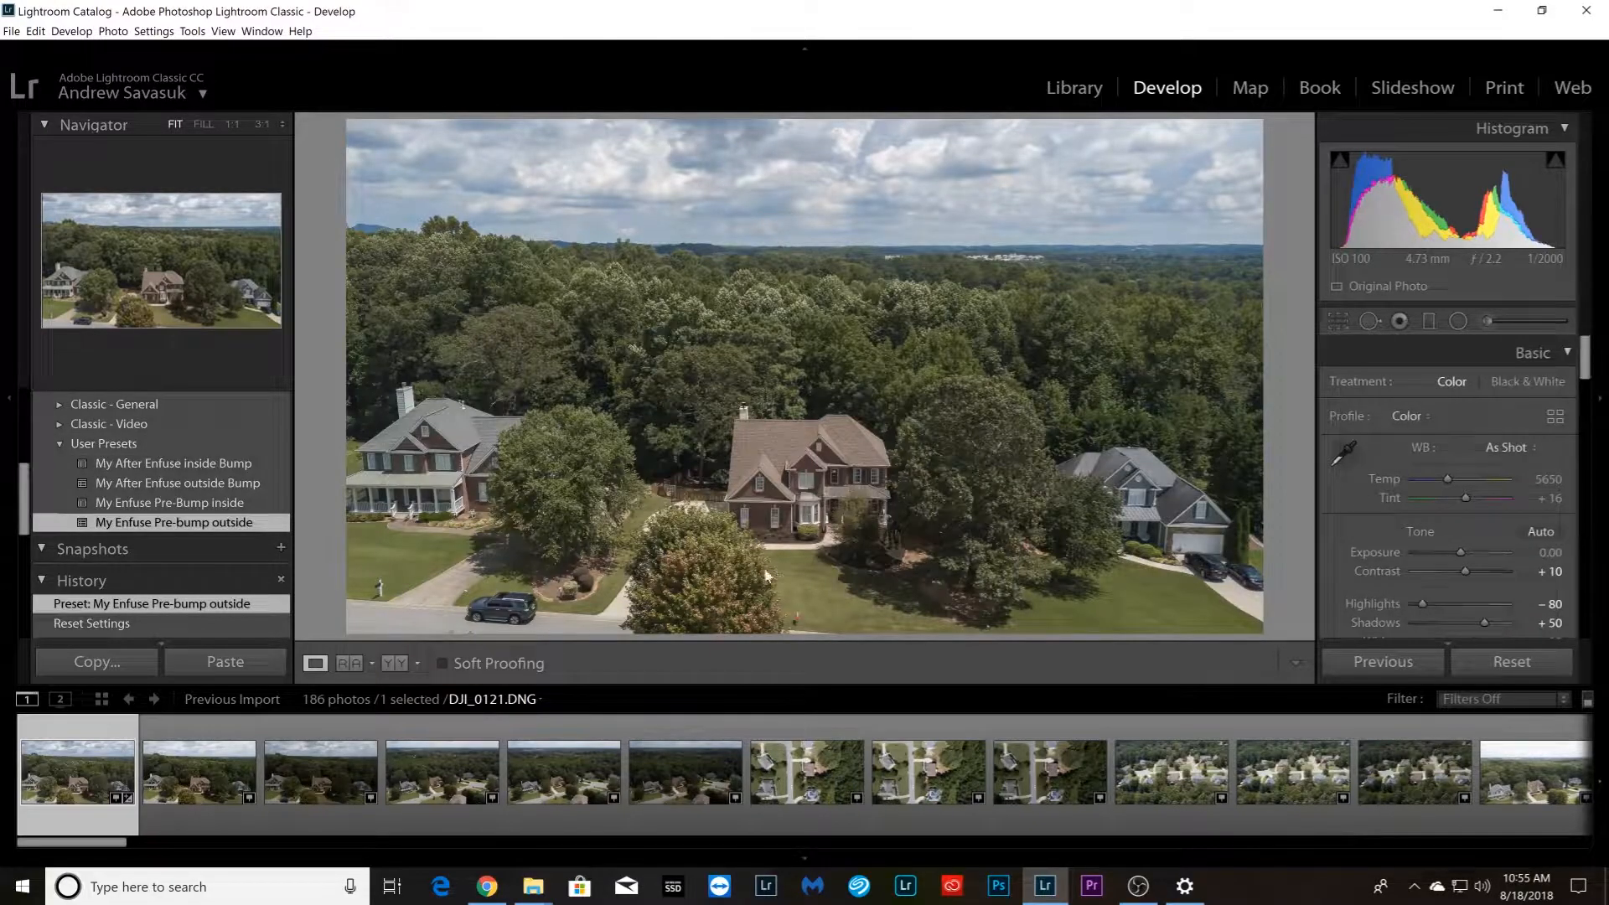
Apply the My Enfuse Pre-bump outside preset to the front lawn photo DSC_7510.NEF and review its lens corrections
left_click_drag(113, 841, 295, 901)
left_click(476, 792)
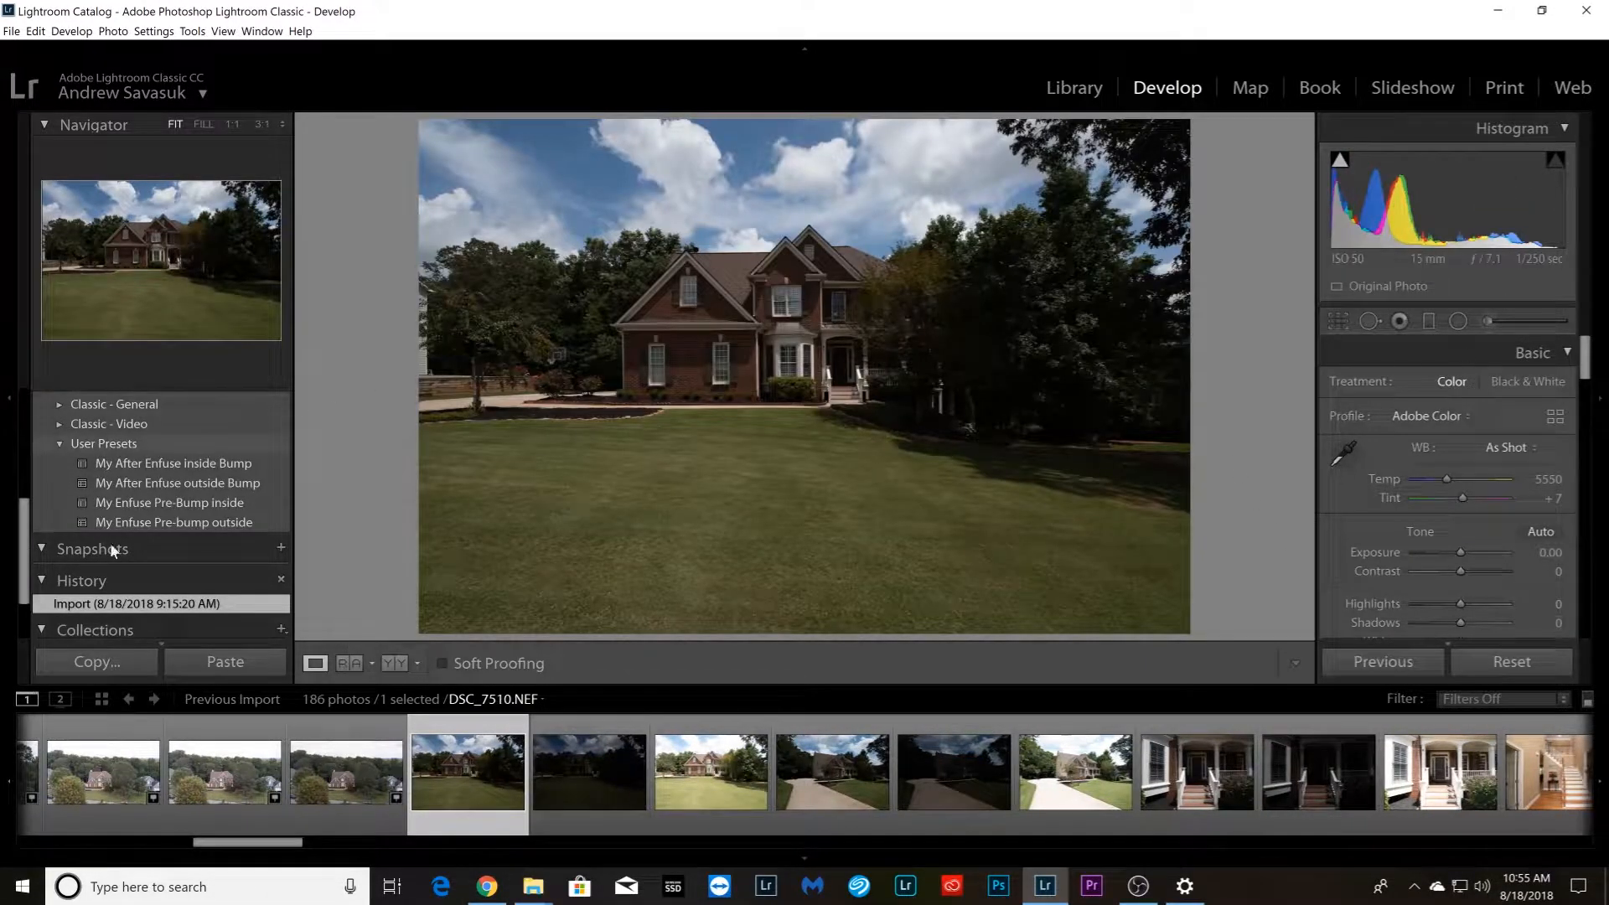
left_click(187, 524)
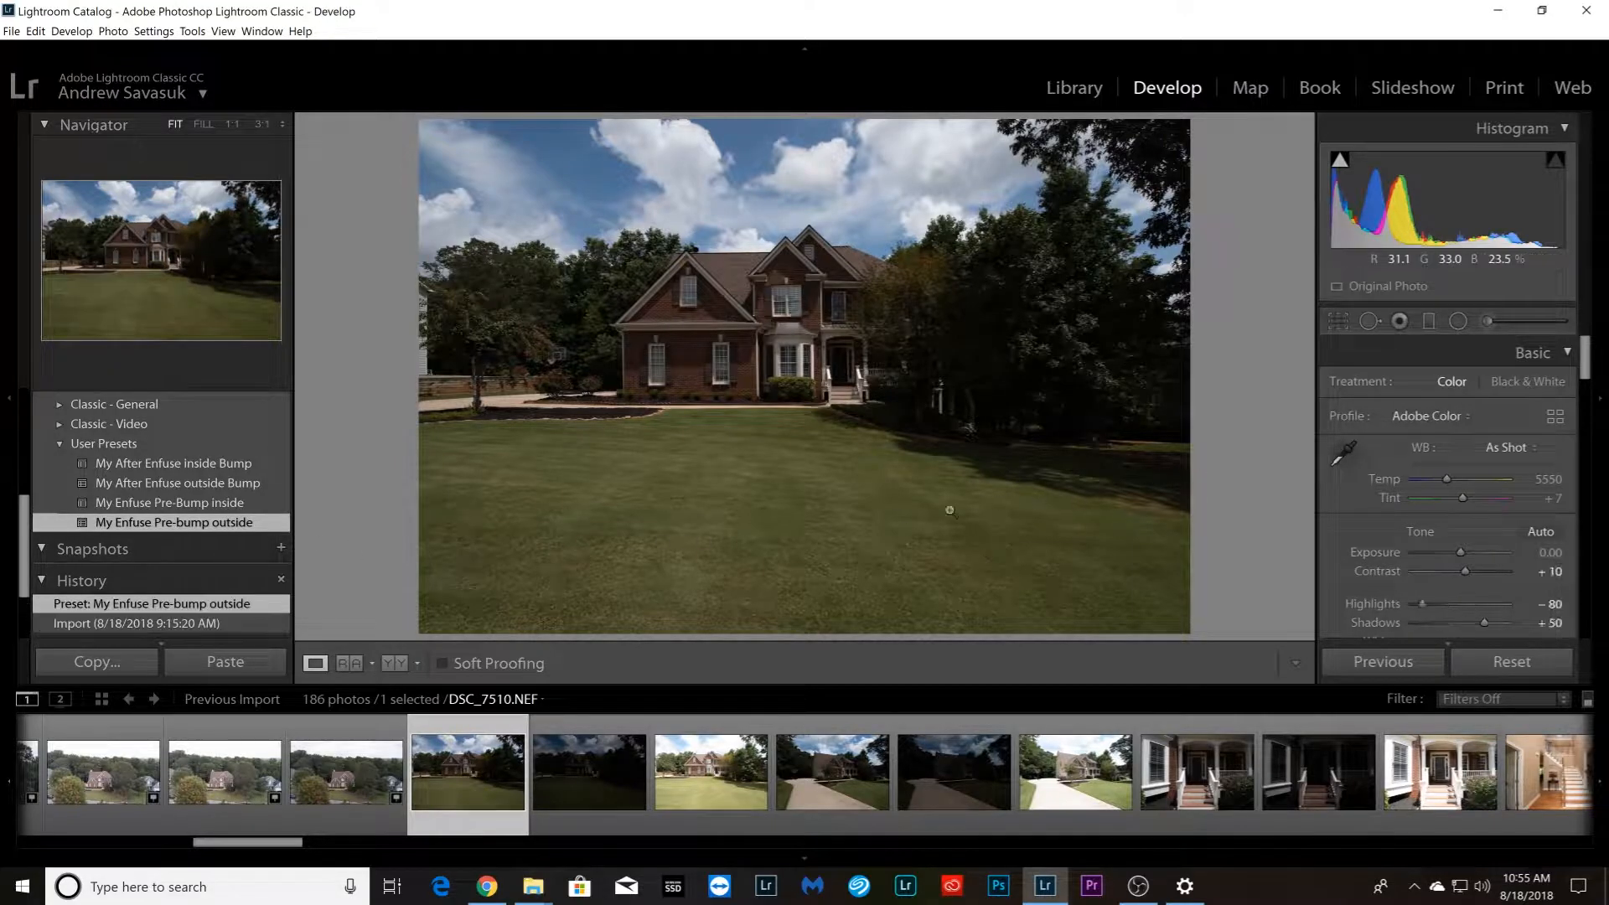
left_click_drag(1582, 365, 1593, 551)
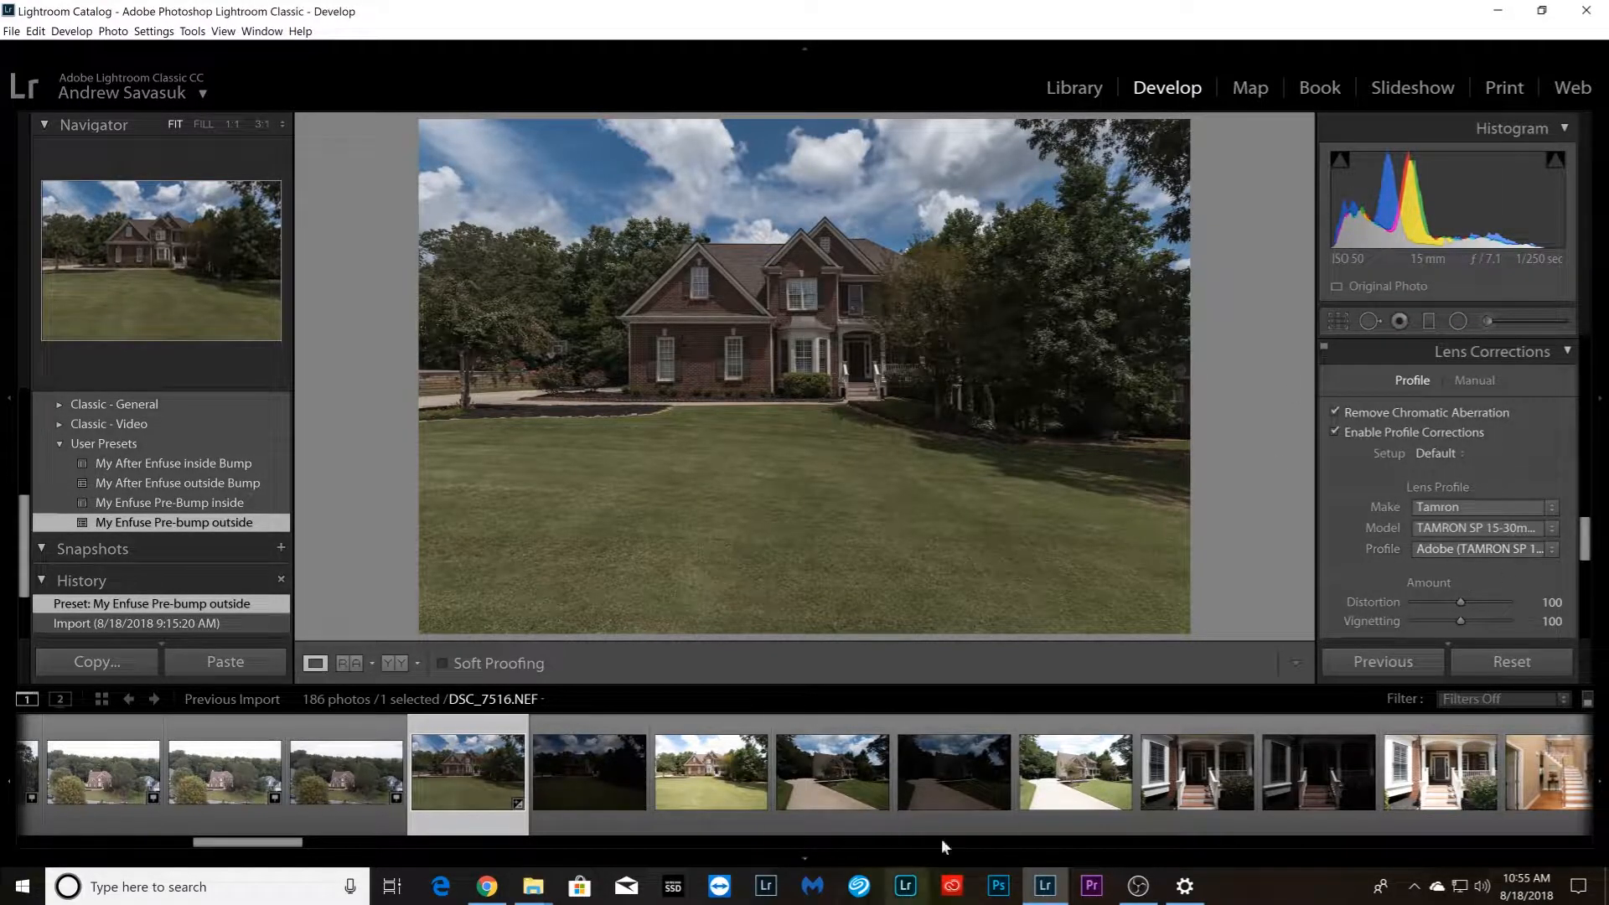
left_click_drag(1581, 553, 1579, 362)
left_click_drag(1576, 408, 1601, 380)
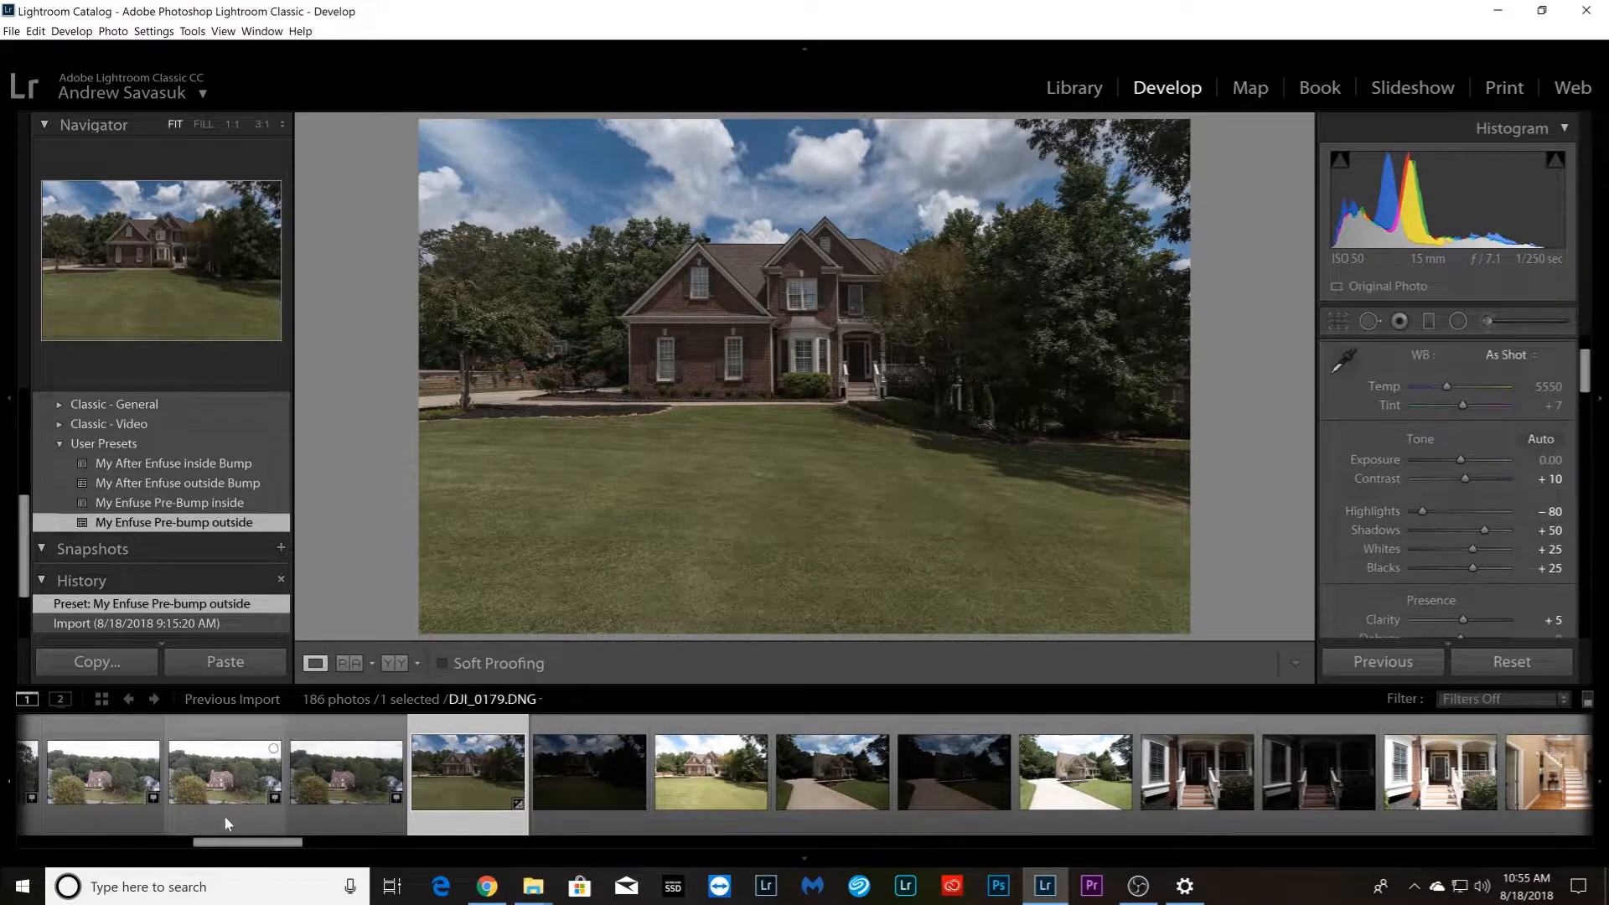
Apply the My Enfuse Pre-Bump inside preset to the staircase photo DSC_7525.NEF and review its tone and HSL saturation settings
left_click_drag(232, 843, 315, 852)
left_click(383, 772)
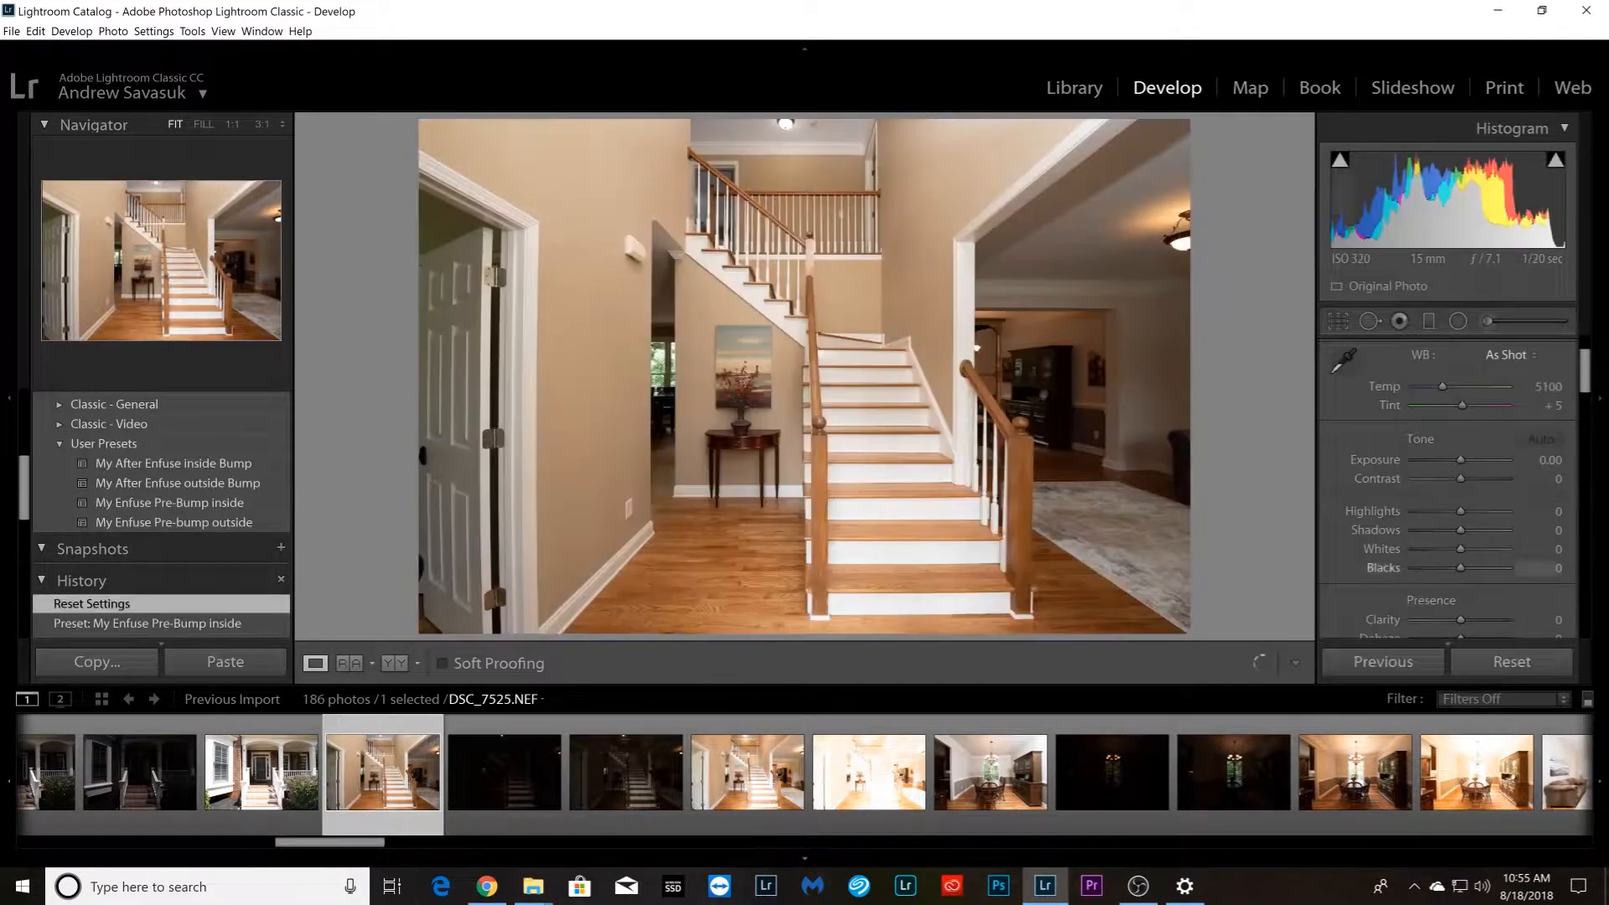
left_click(182, 502)
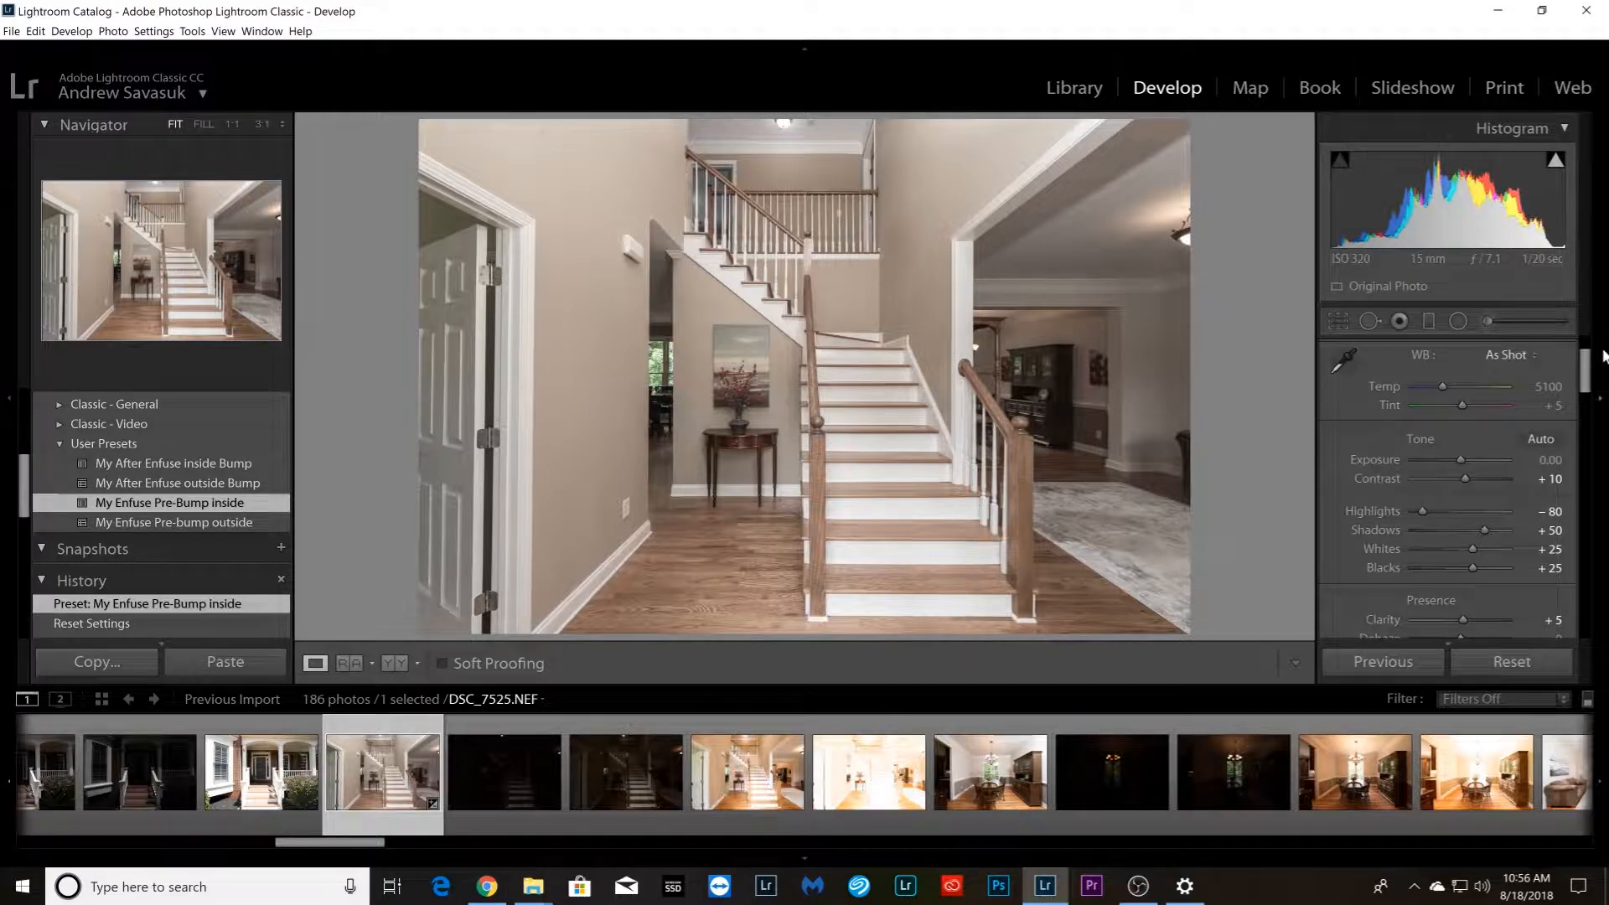
left_click_drag(1586, 367, 1586, 378)
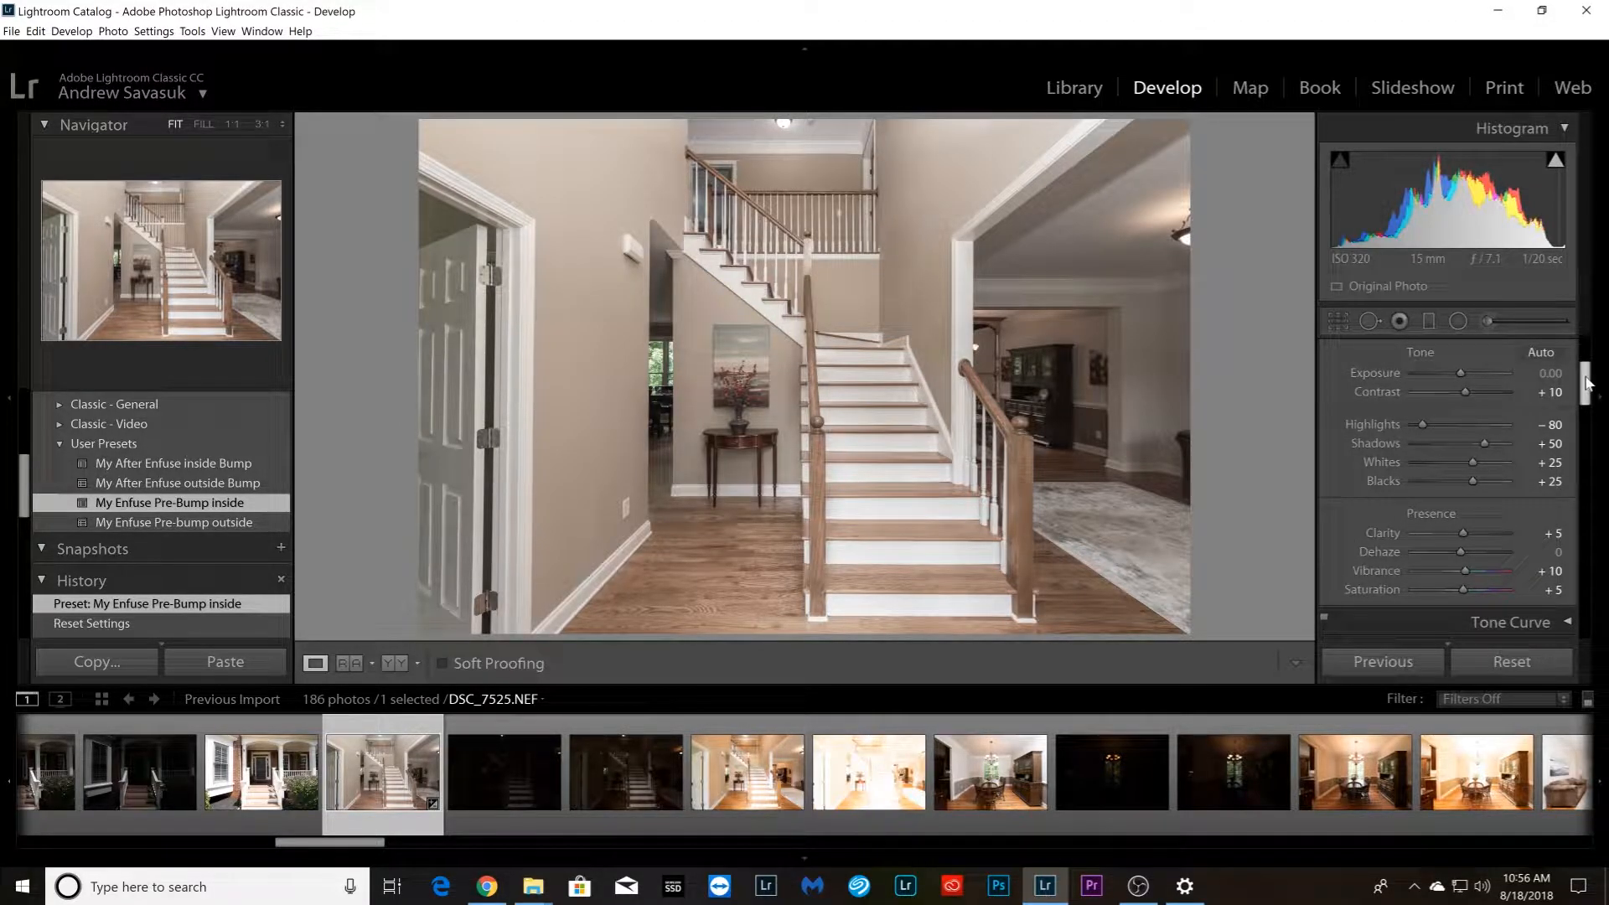
left_click_drag(1586, 383, 1585, 379)
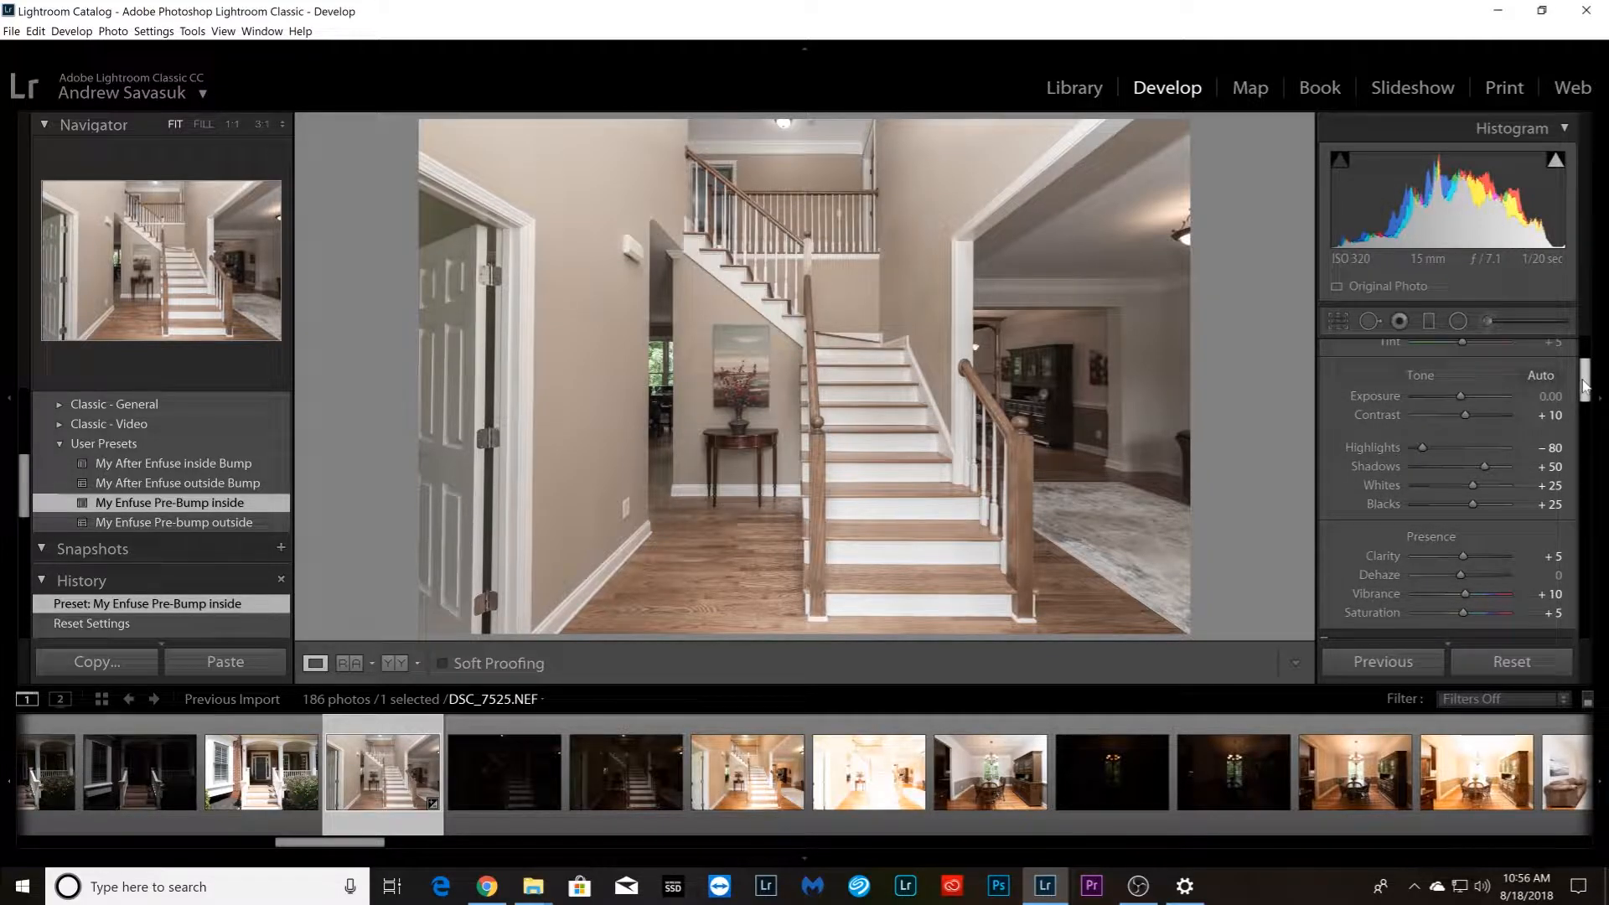
left_click_drag(1585, 375, 1584, 421)
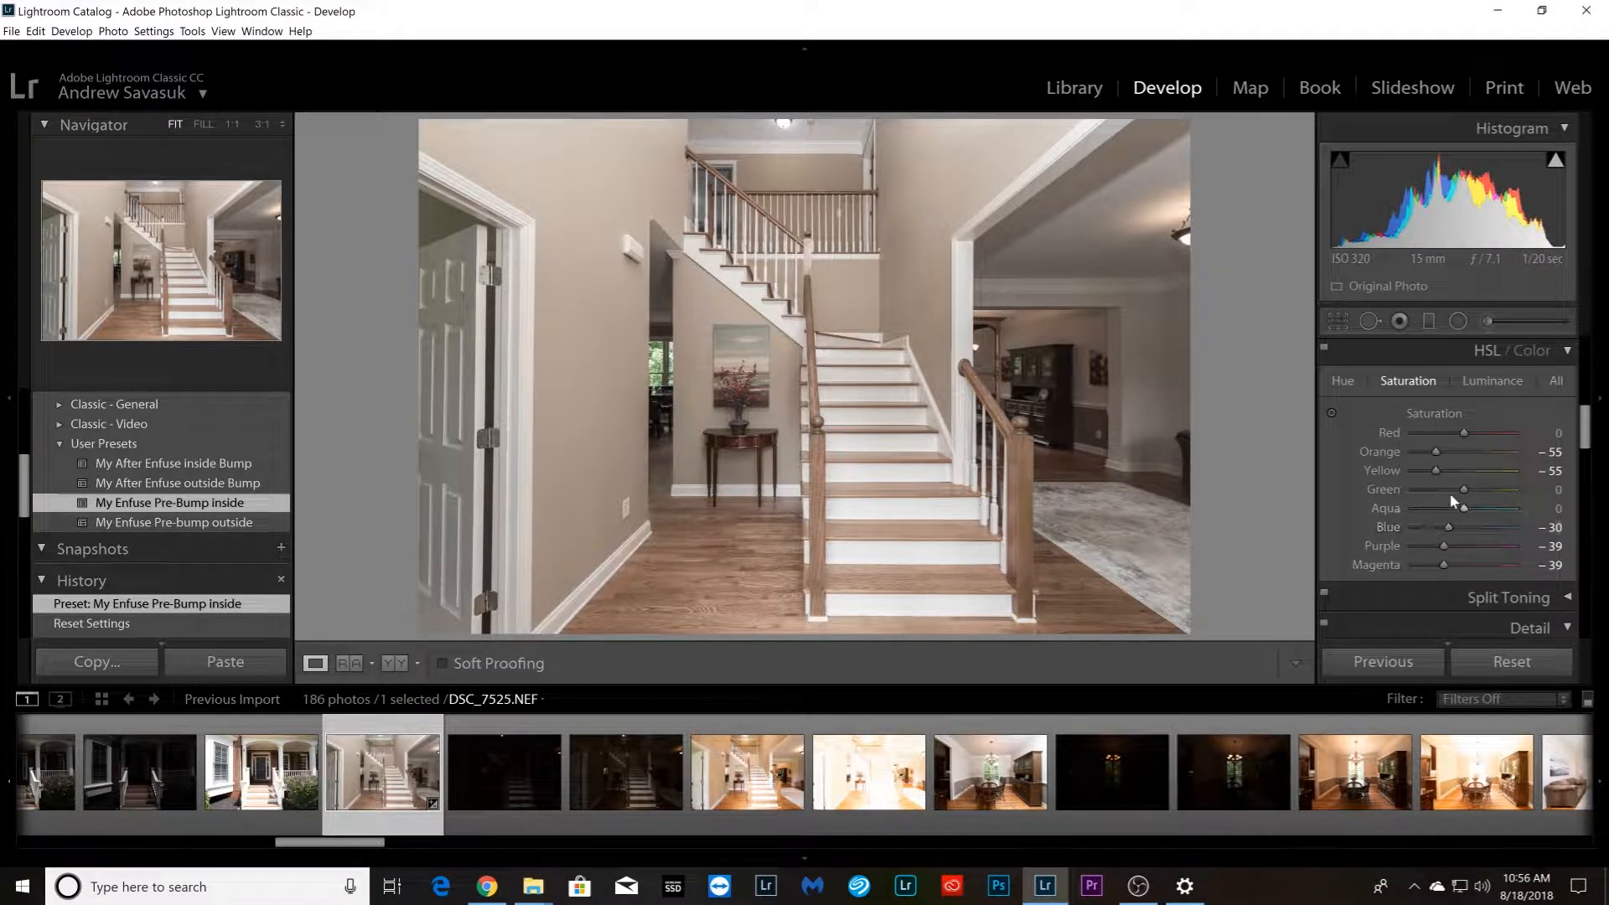
Try a green saturation of +4 on the staircase photo, then return it to 0
mouse_move(1461, 484)
left_mouse_down()
mouse_move(1406, 490)
mouse_move(1465, 490)
left_mouse_up()
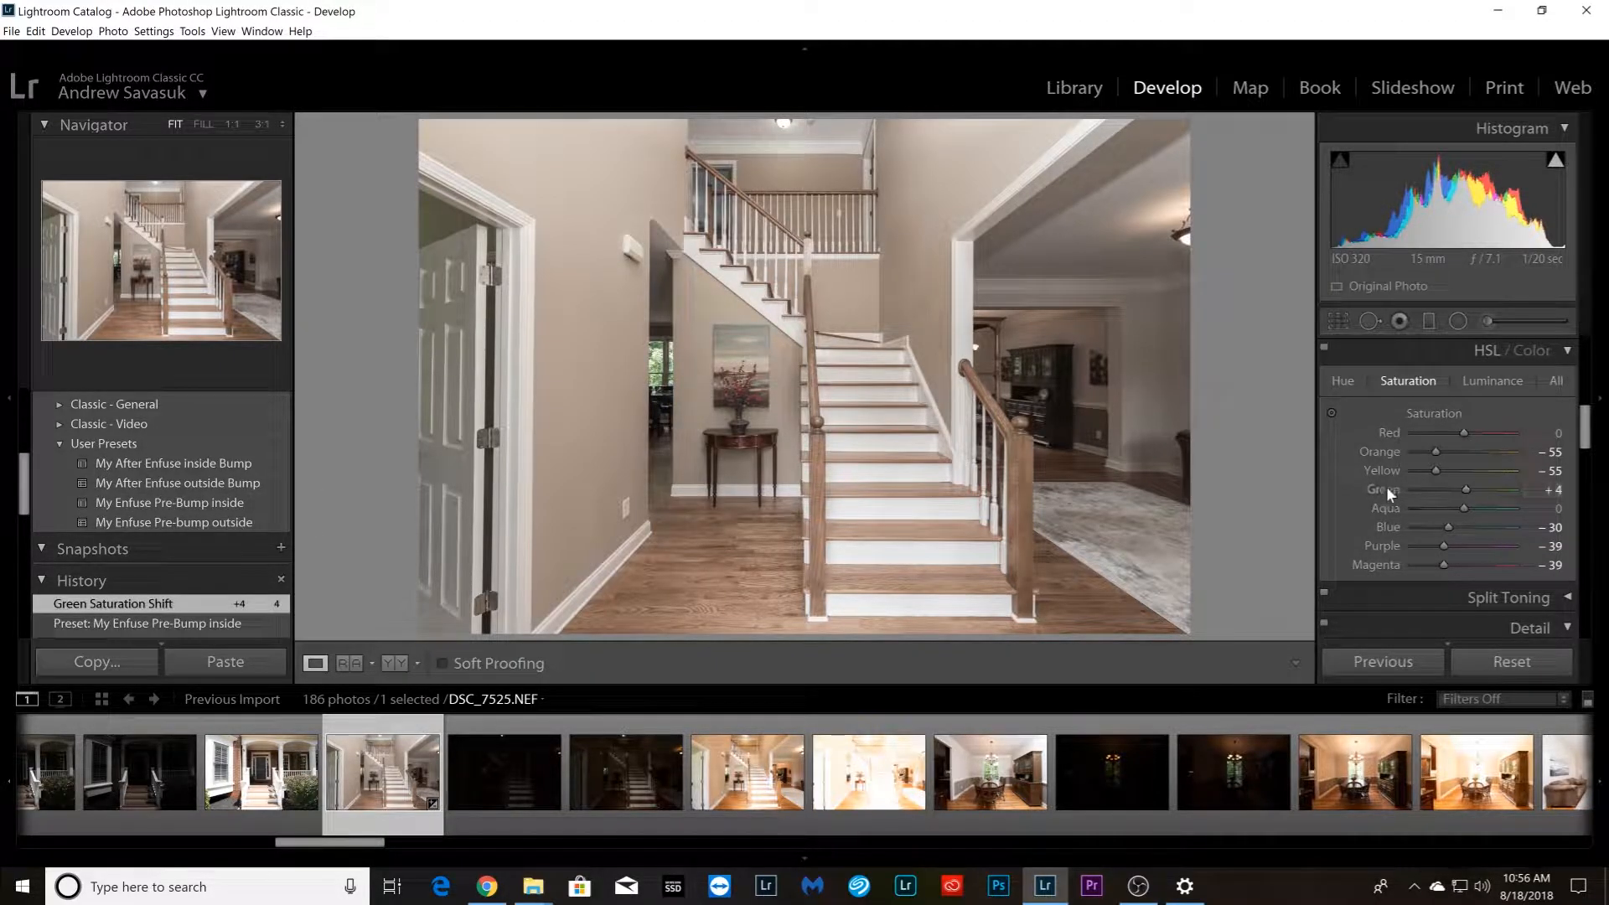
key("minus")
key("minus")
key("minus")
key("minus")
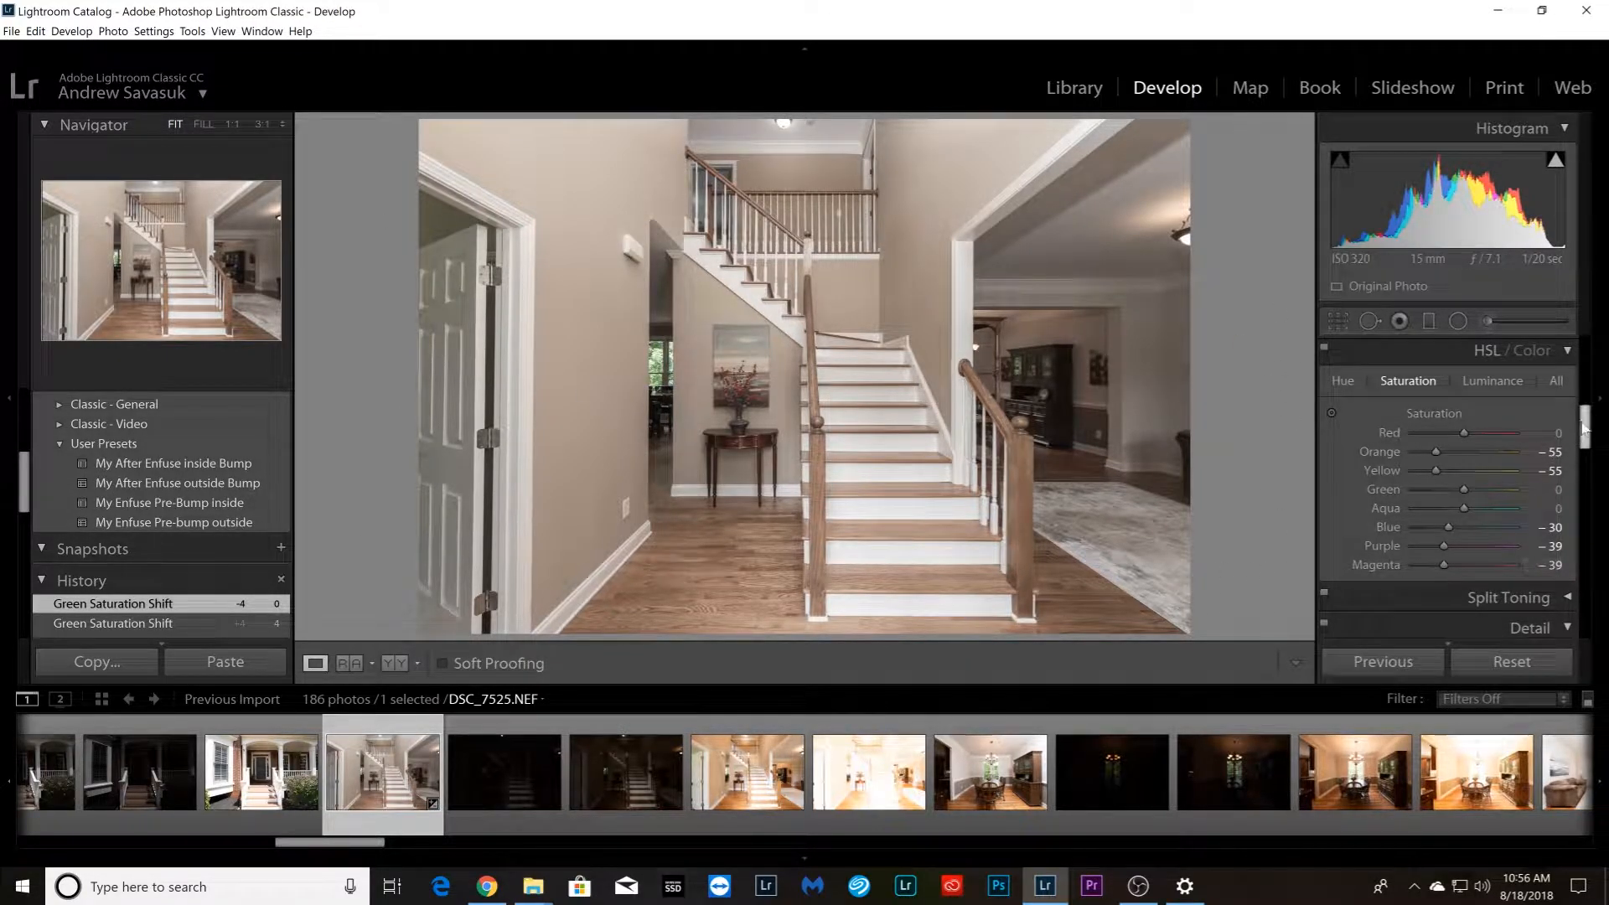
Reset the develop settings of the staircase photo DSC_7525.NEF, the aerial DJI_0121.DNG and the front lawn photo DSC_7510.NEF
left_click_drag(1584, 428, 1584, 339)
left_click(1503, 662)
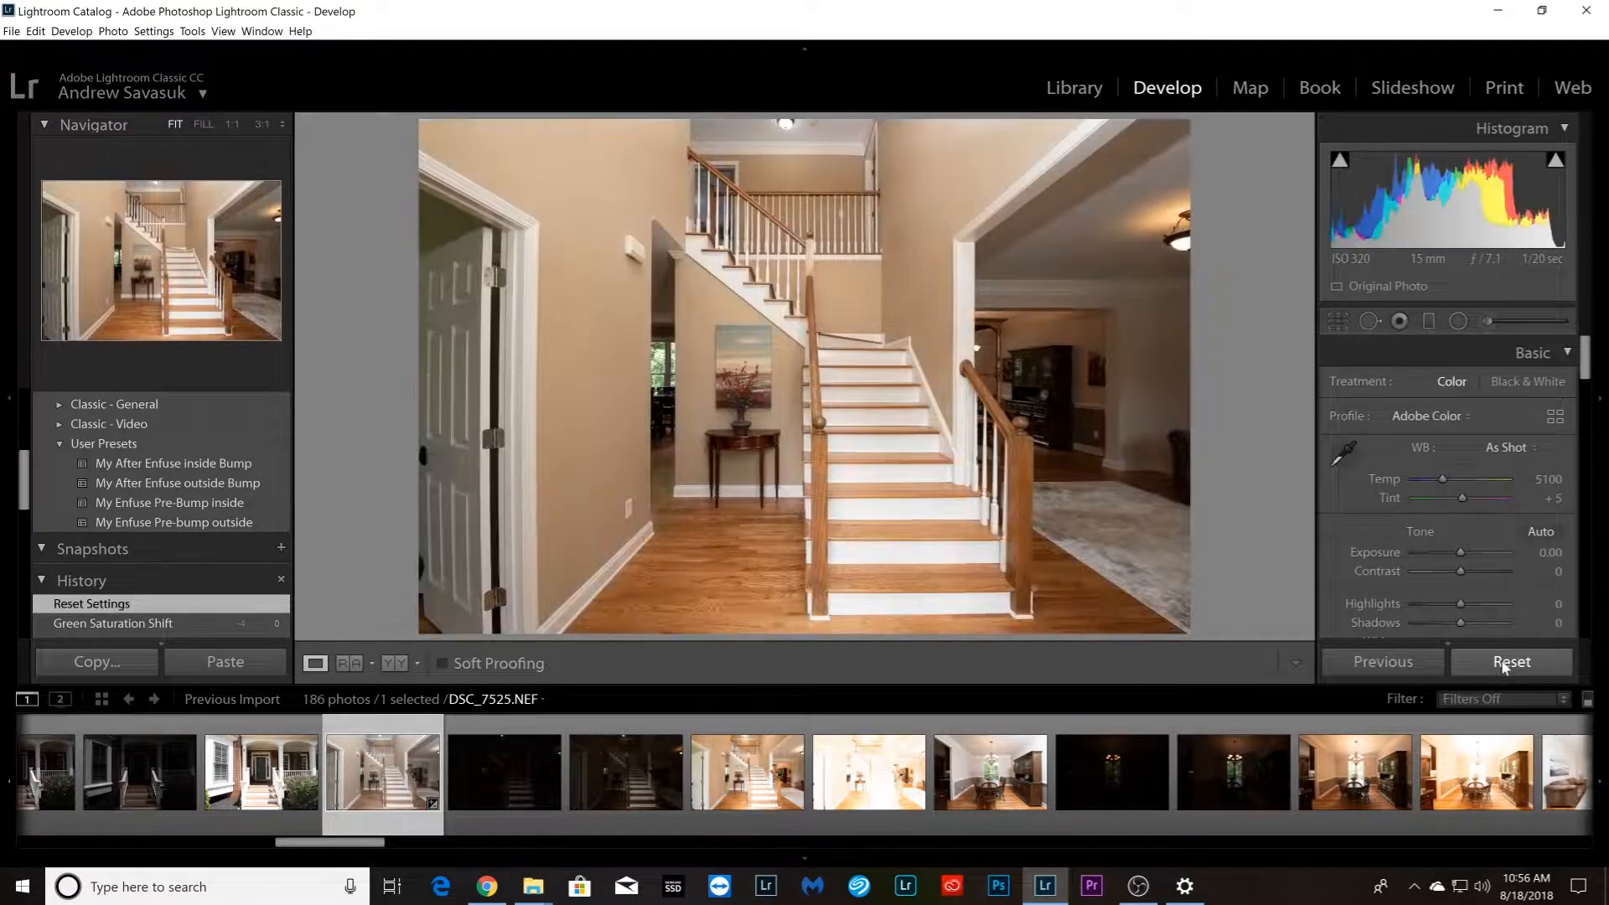
left_click_drag(336, 845, 69, 847)
left_click(78, 775)
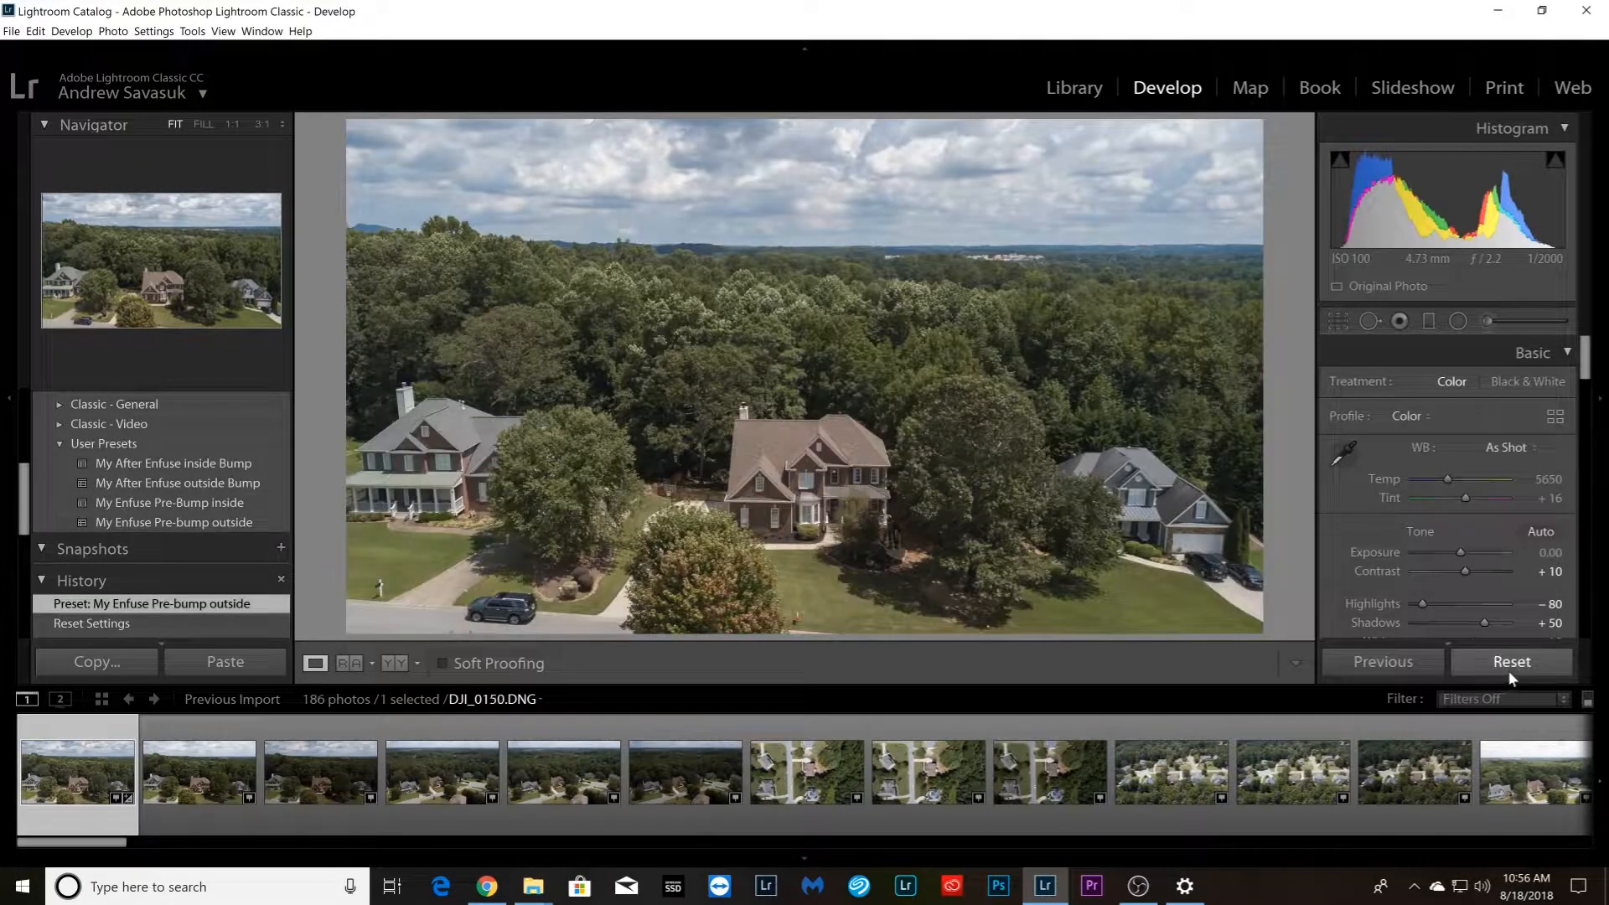
left_click(1489, 677)
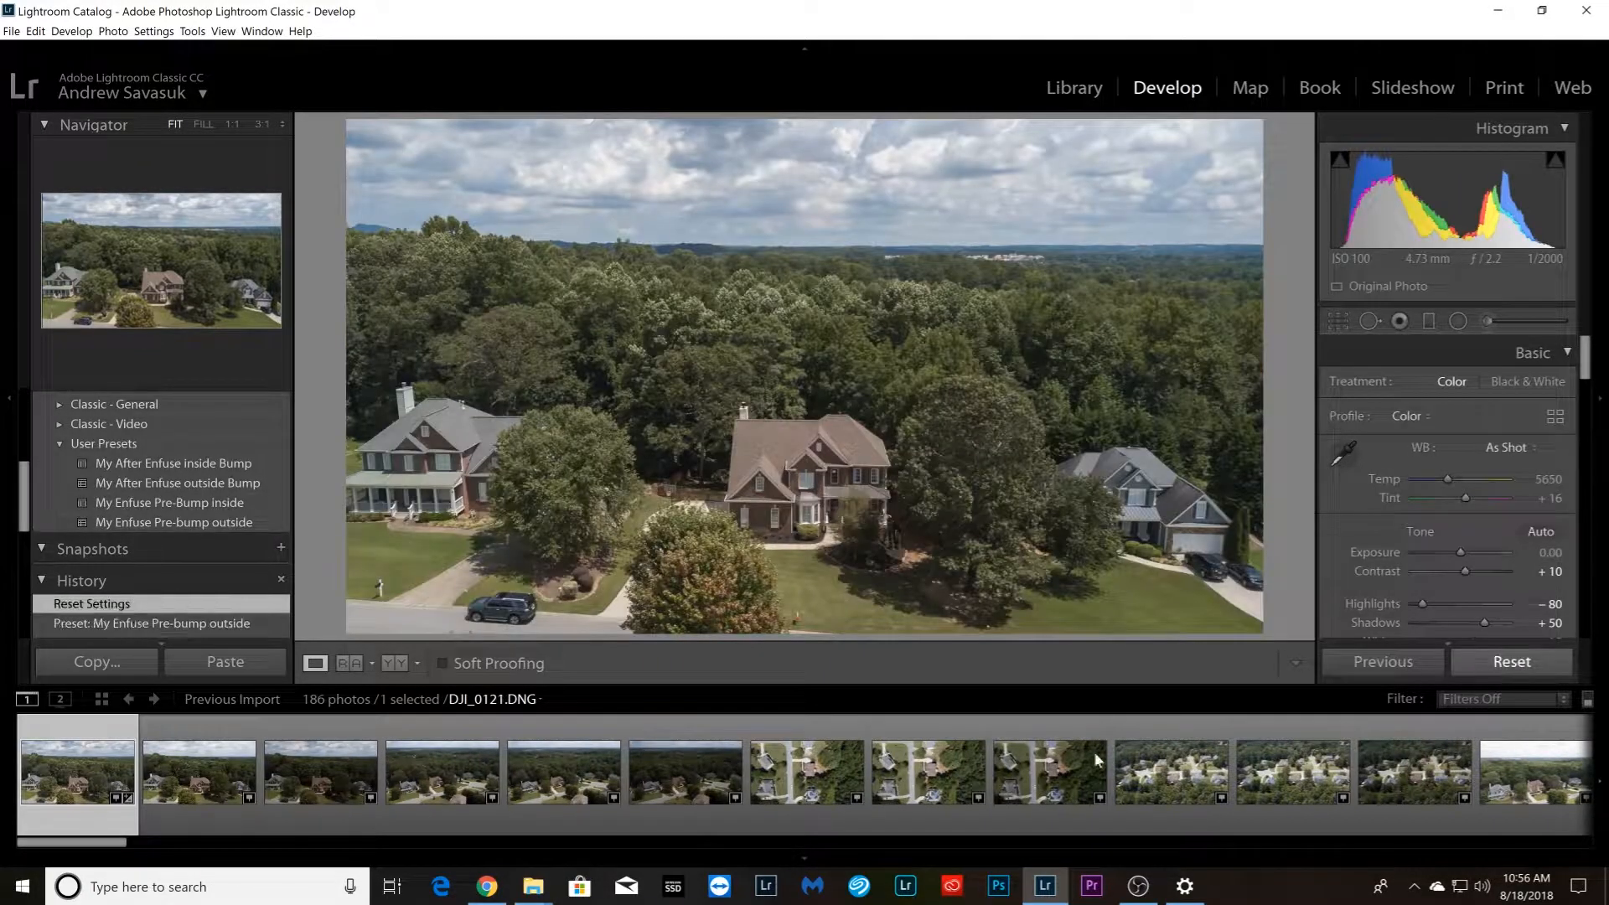
left_click_drag(97, 846, 273, 847)
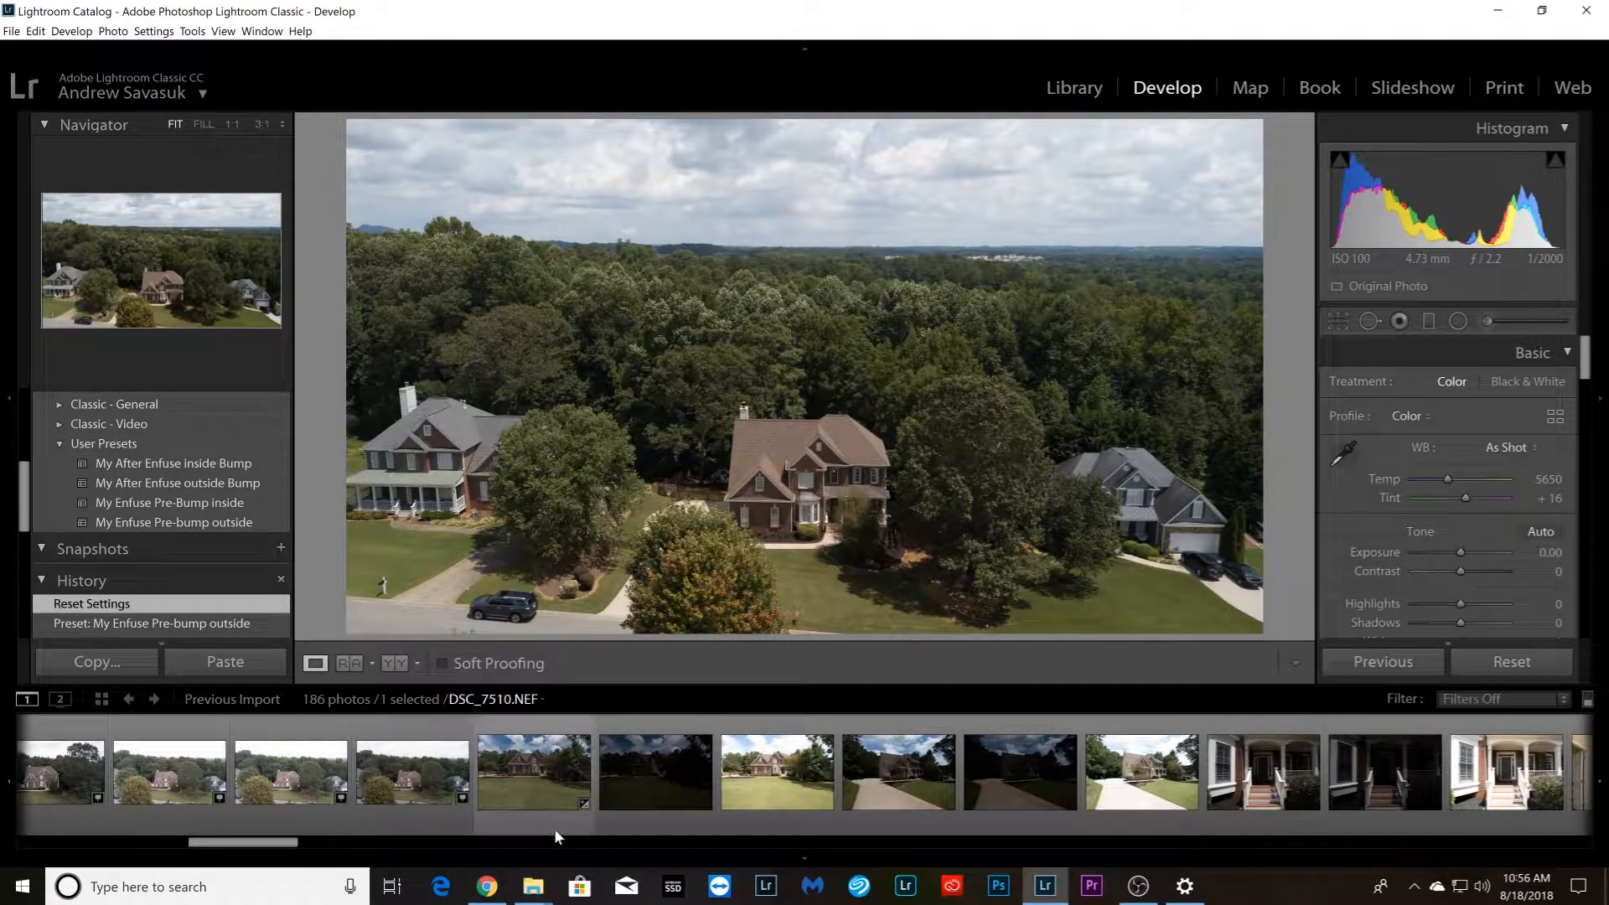
left_click(530, 813)
left_click(1508, 661)
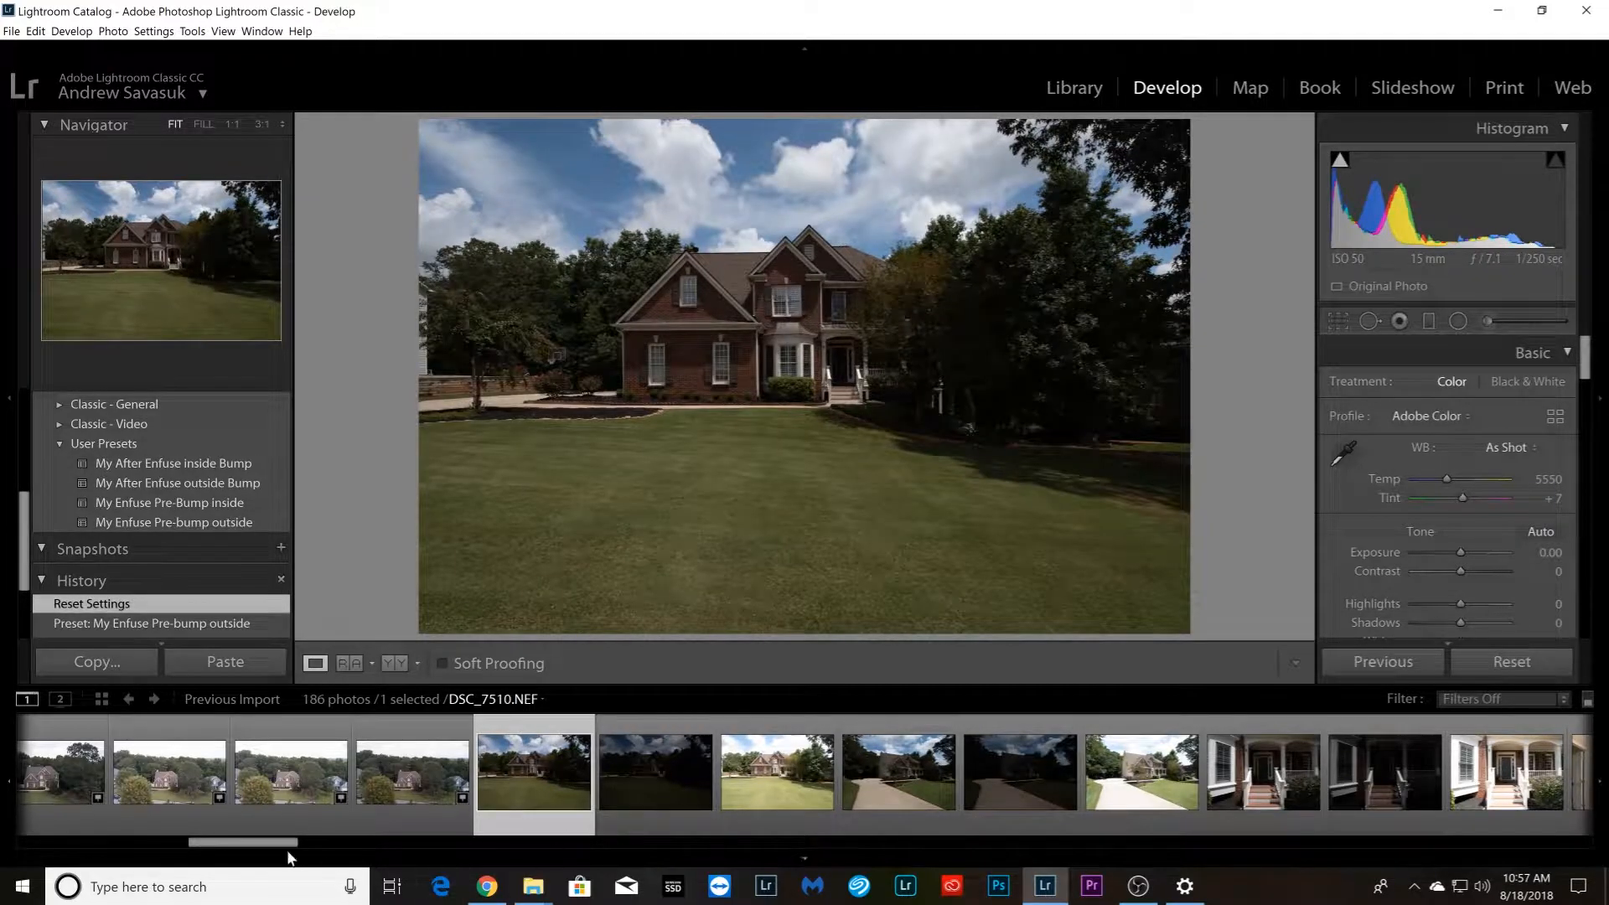
Return the filmstrip to its first photos and start the Google stopwatch in Chrome
left_click_drag(279, 849, 107, 847)
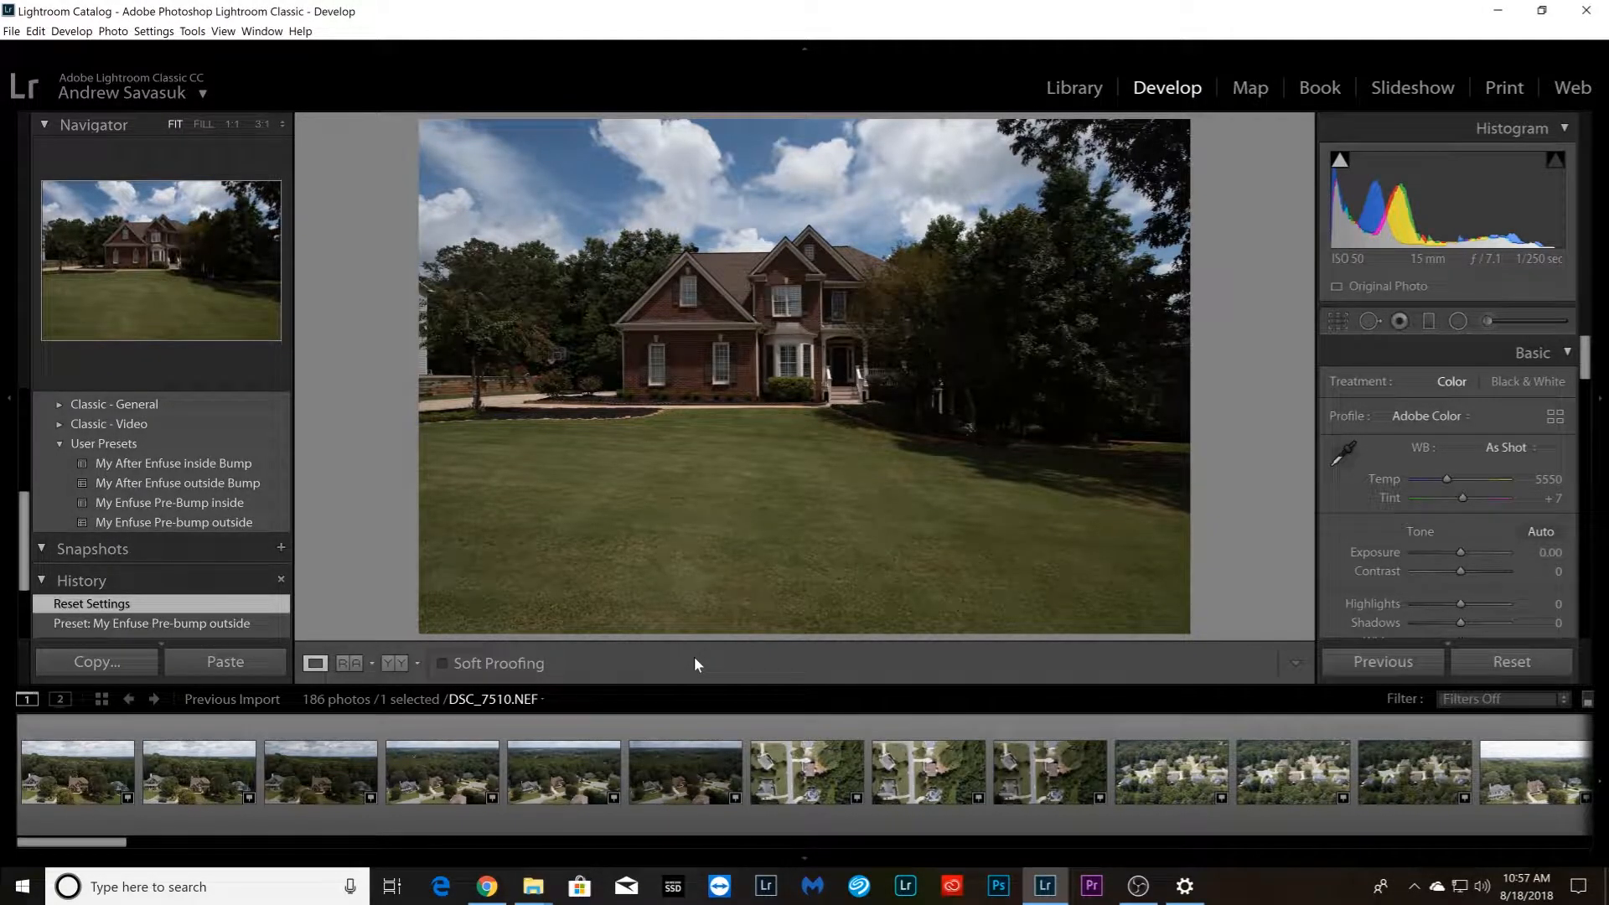
left_click_drag(98, 845, 45, 845)
left_click(487, 886)
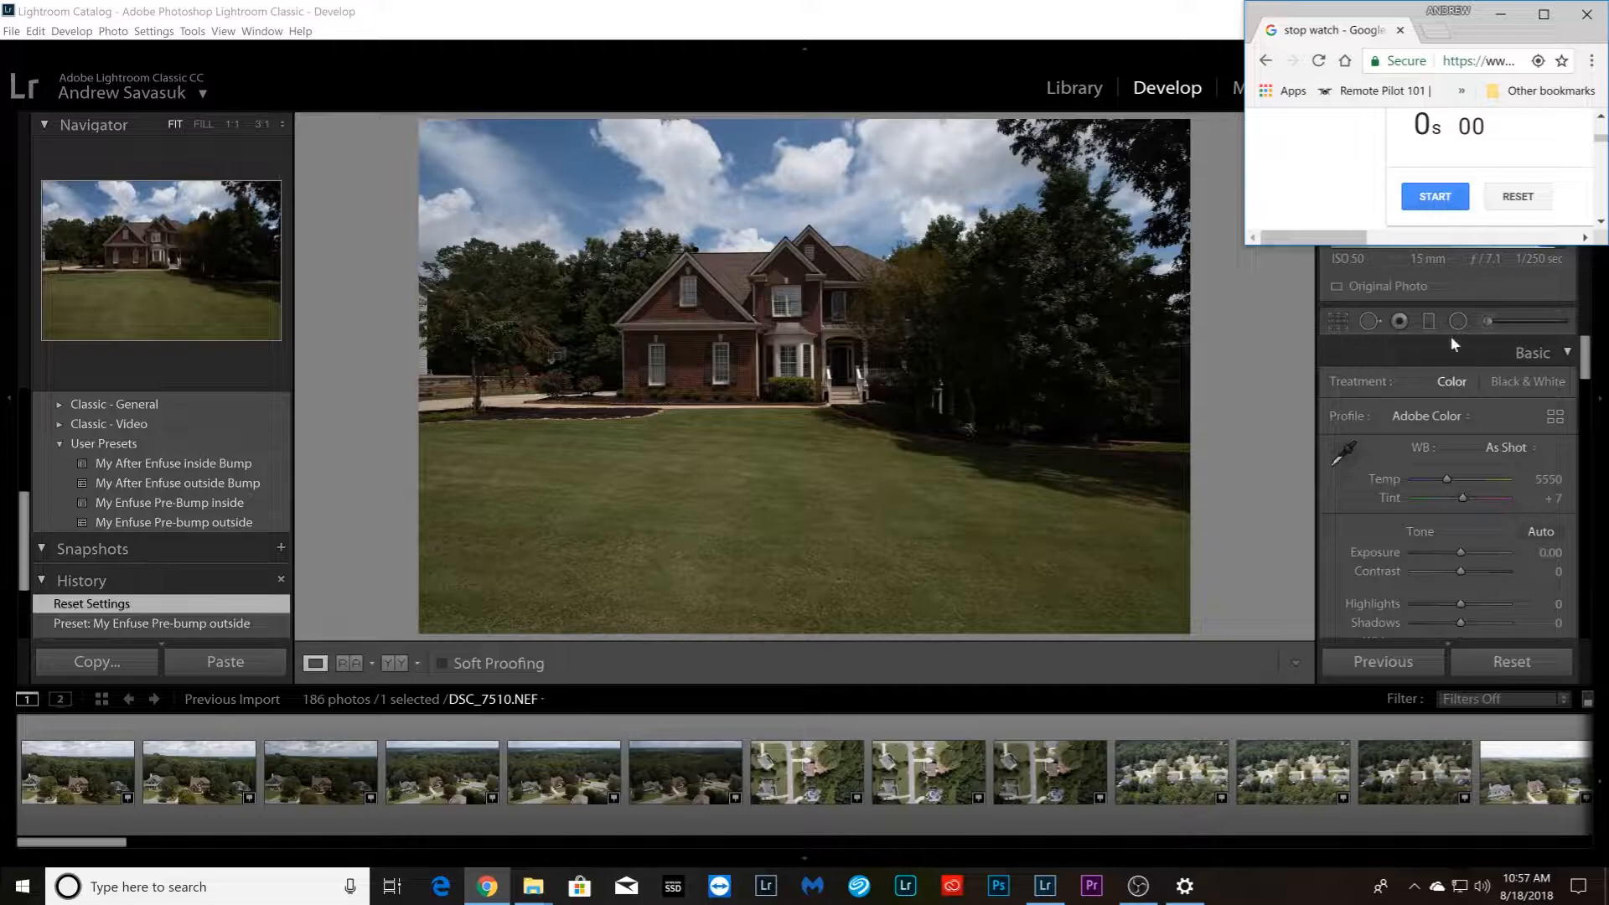
left_click(1435, 197)
Apply the My Enfuse Pre-bump outside preset to DJI_0121.DNG and synchronize its settings across all the aerial DJI photos
left_click(75, 806)
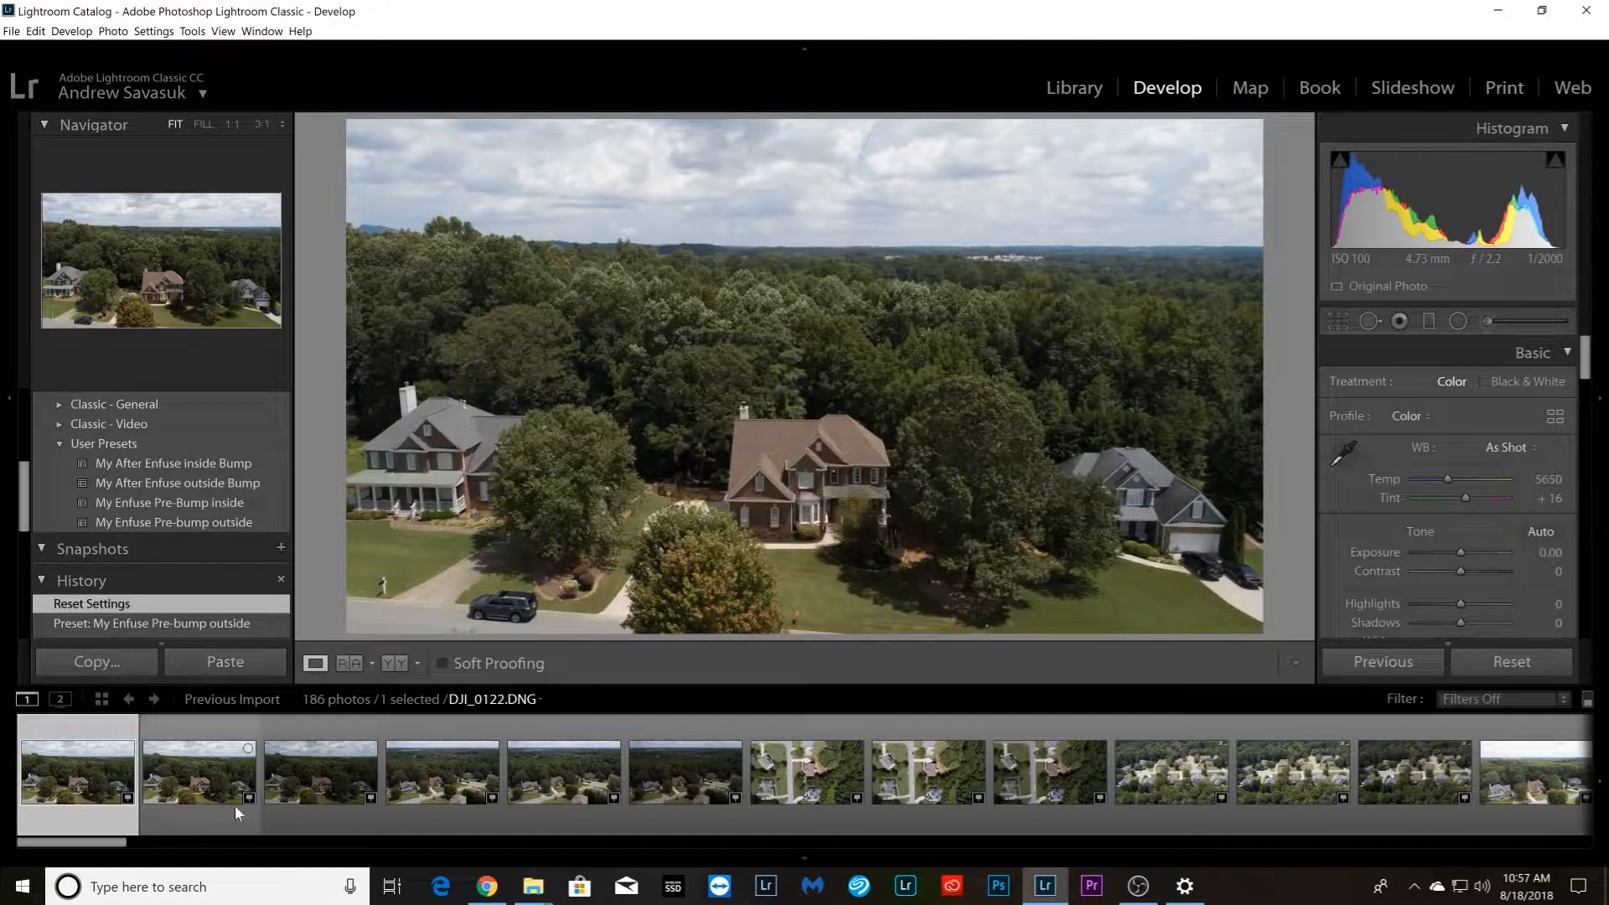
left_click(209, 522)
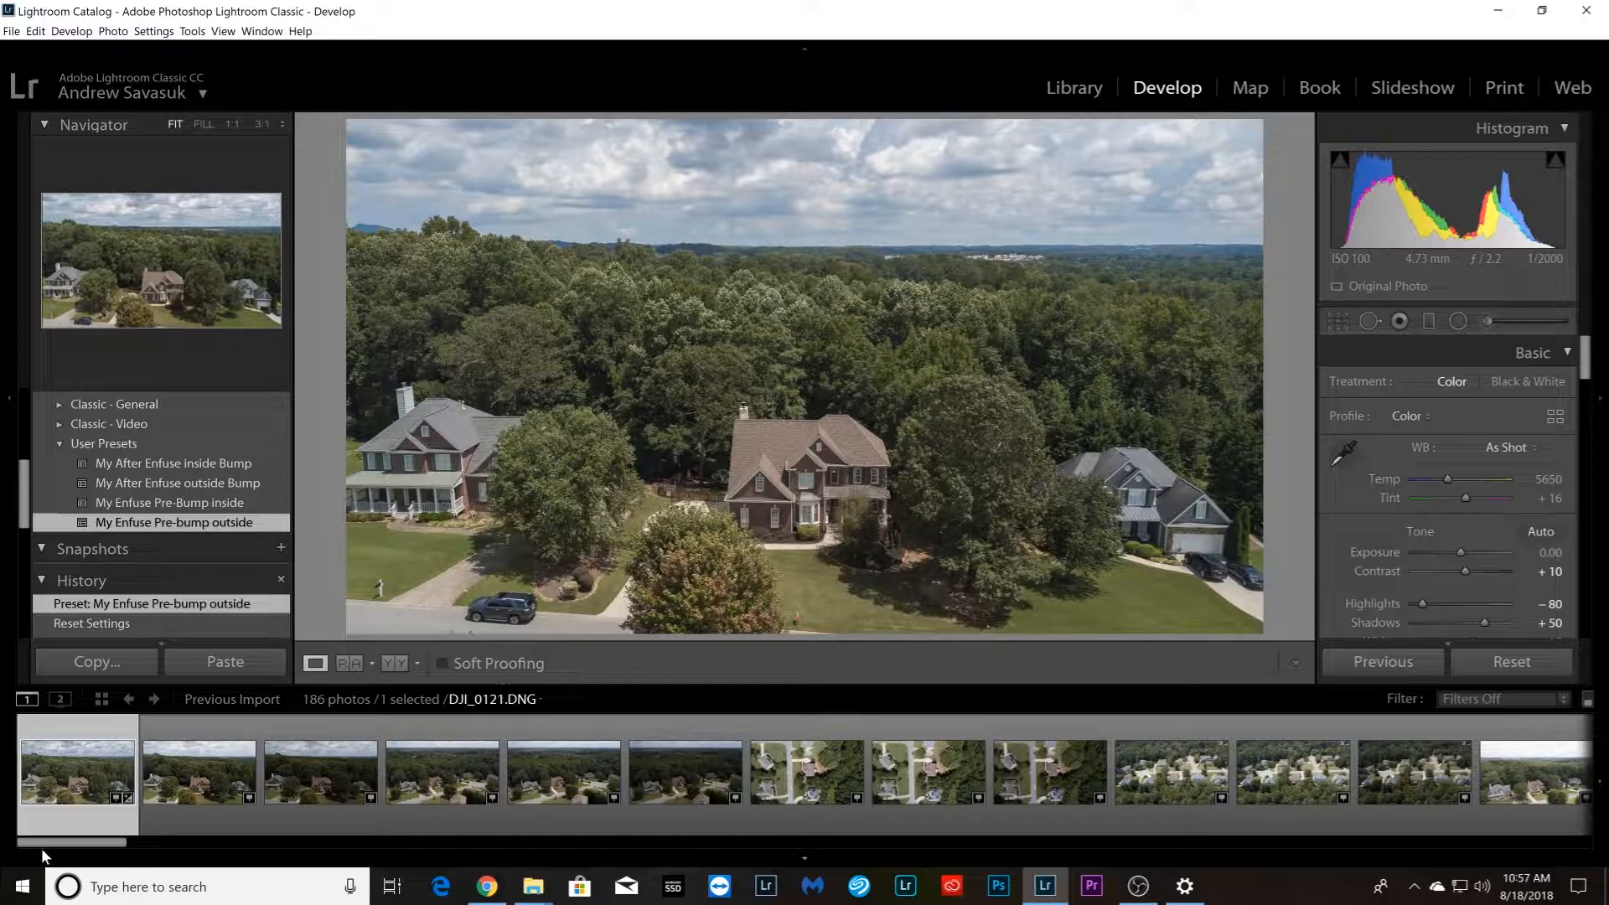
left_click_drag(44, 844, 189, 888)
left_click(640, 793, "shift")
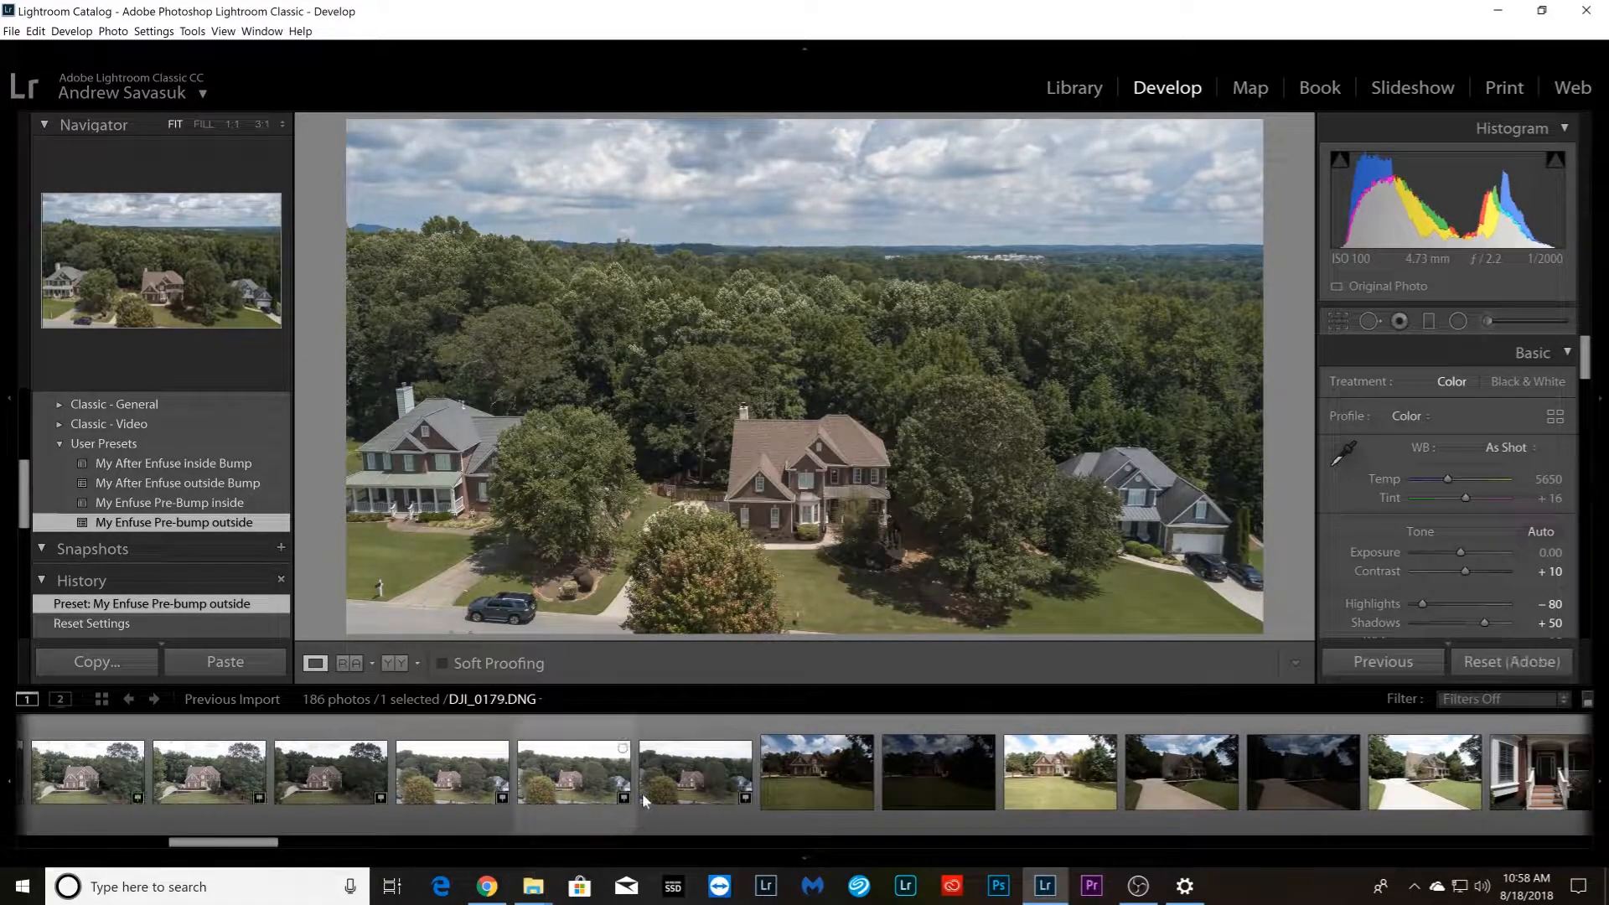
left_click(664, 801, "shift")
left_click(1392, 661)
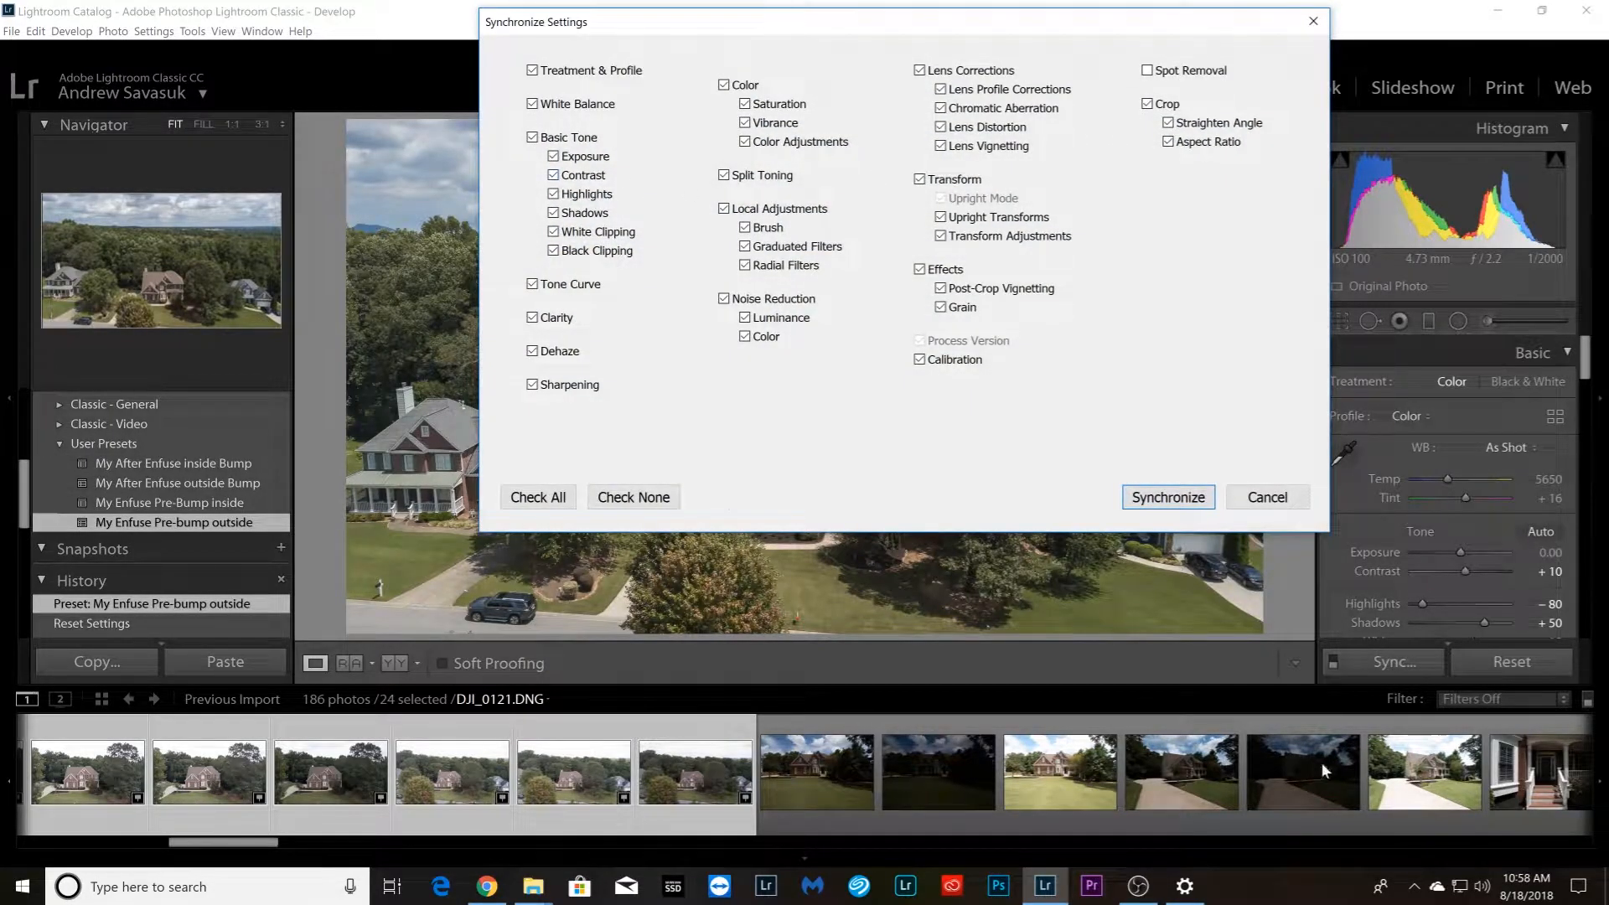
left_click(1169, 497)
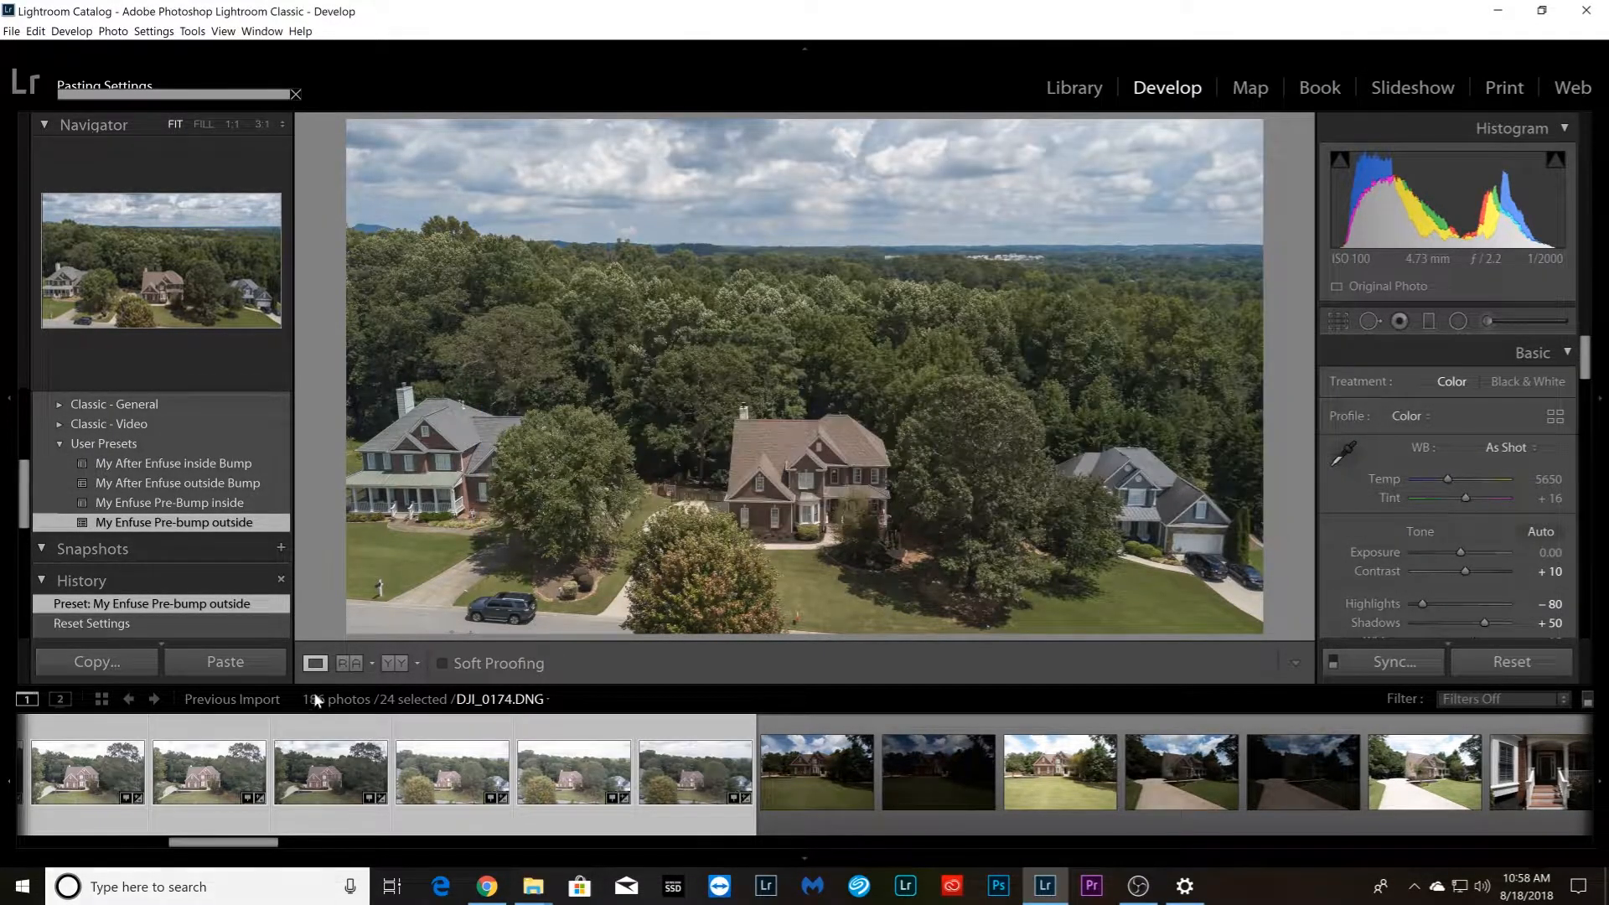
Apply the My Enfuse Pre-bump outside preset to DSC_7510.NEF and synchronize its settings across the front exterior photos through the porch bracket
left_click(814, 808)
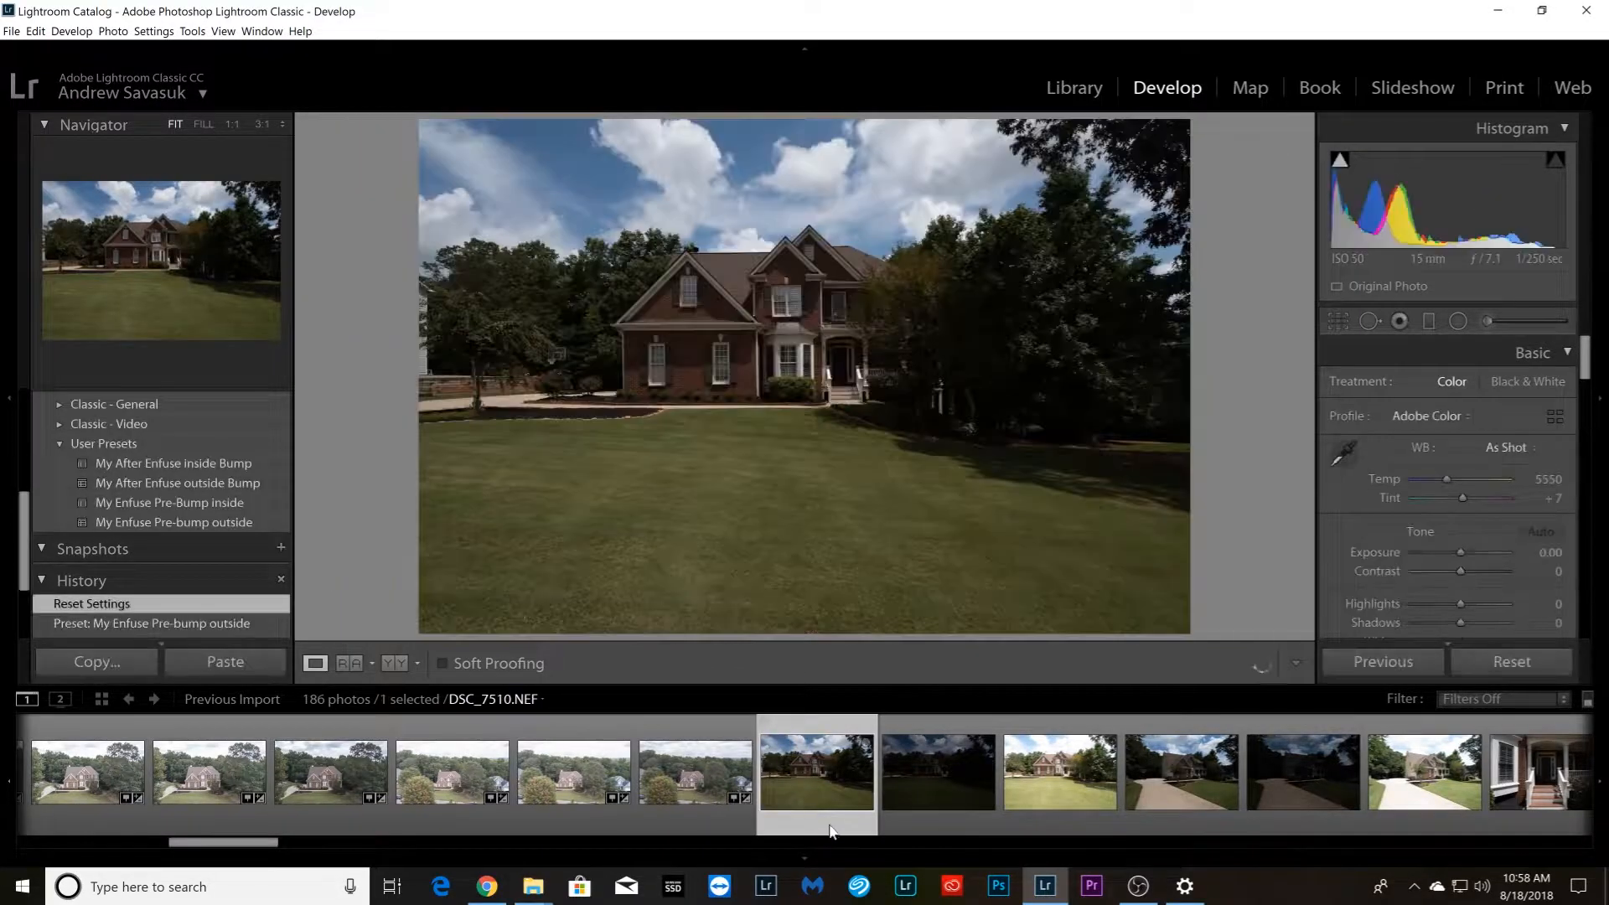
left_click(228, 522)
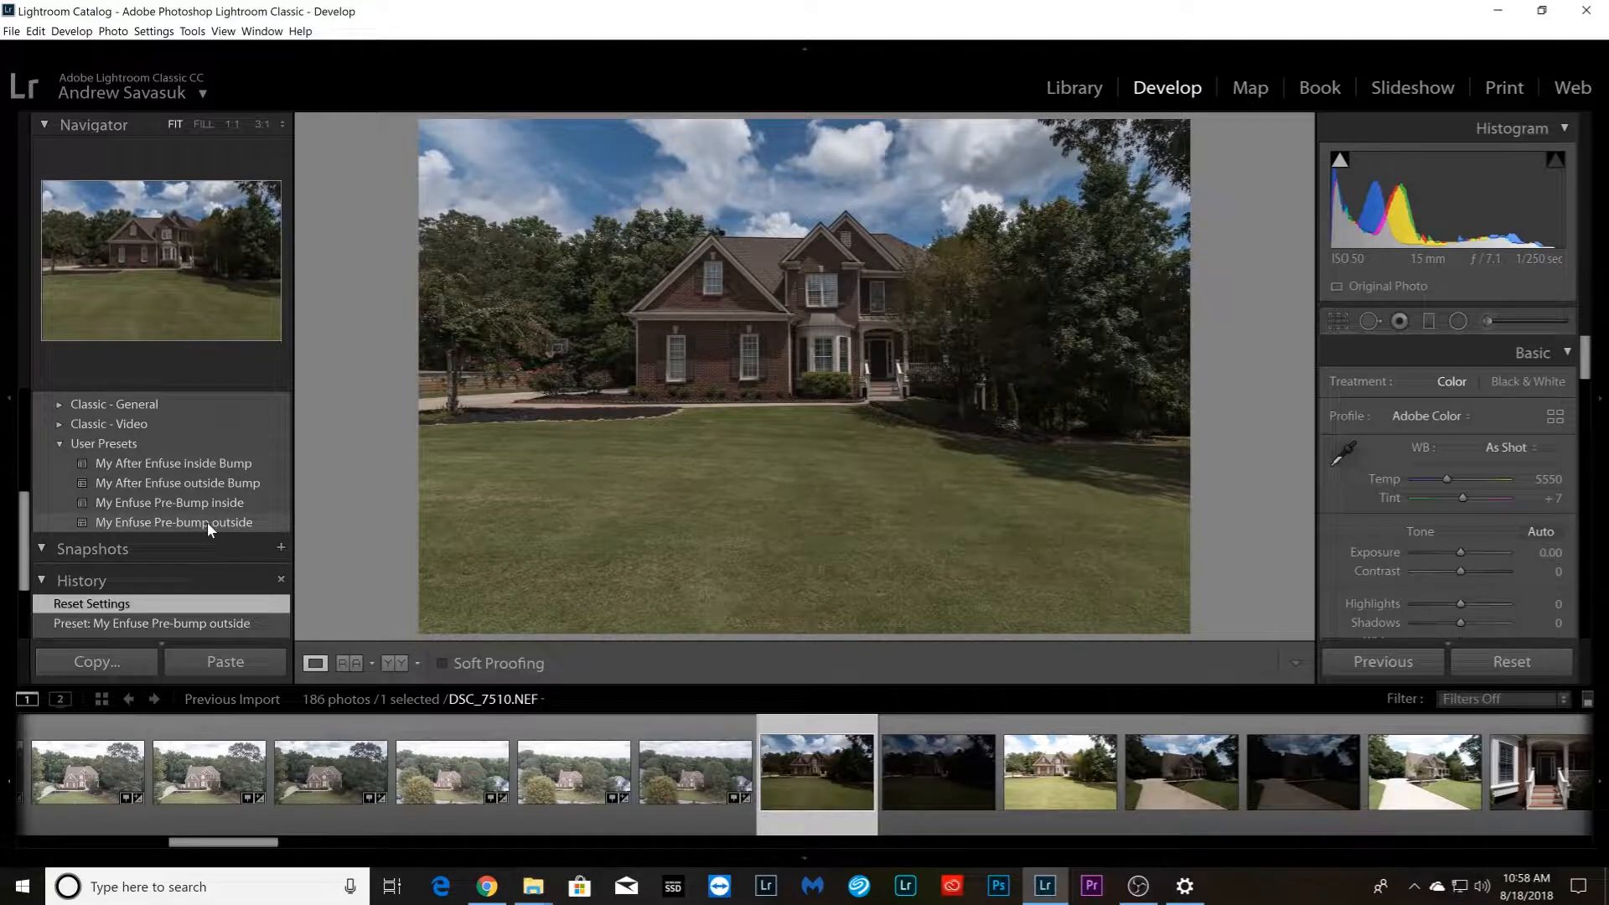
left_click(207, 521)
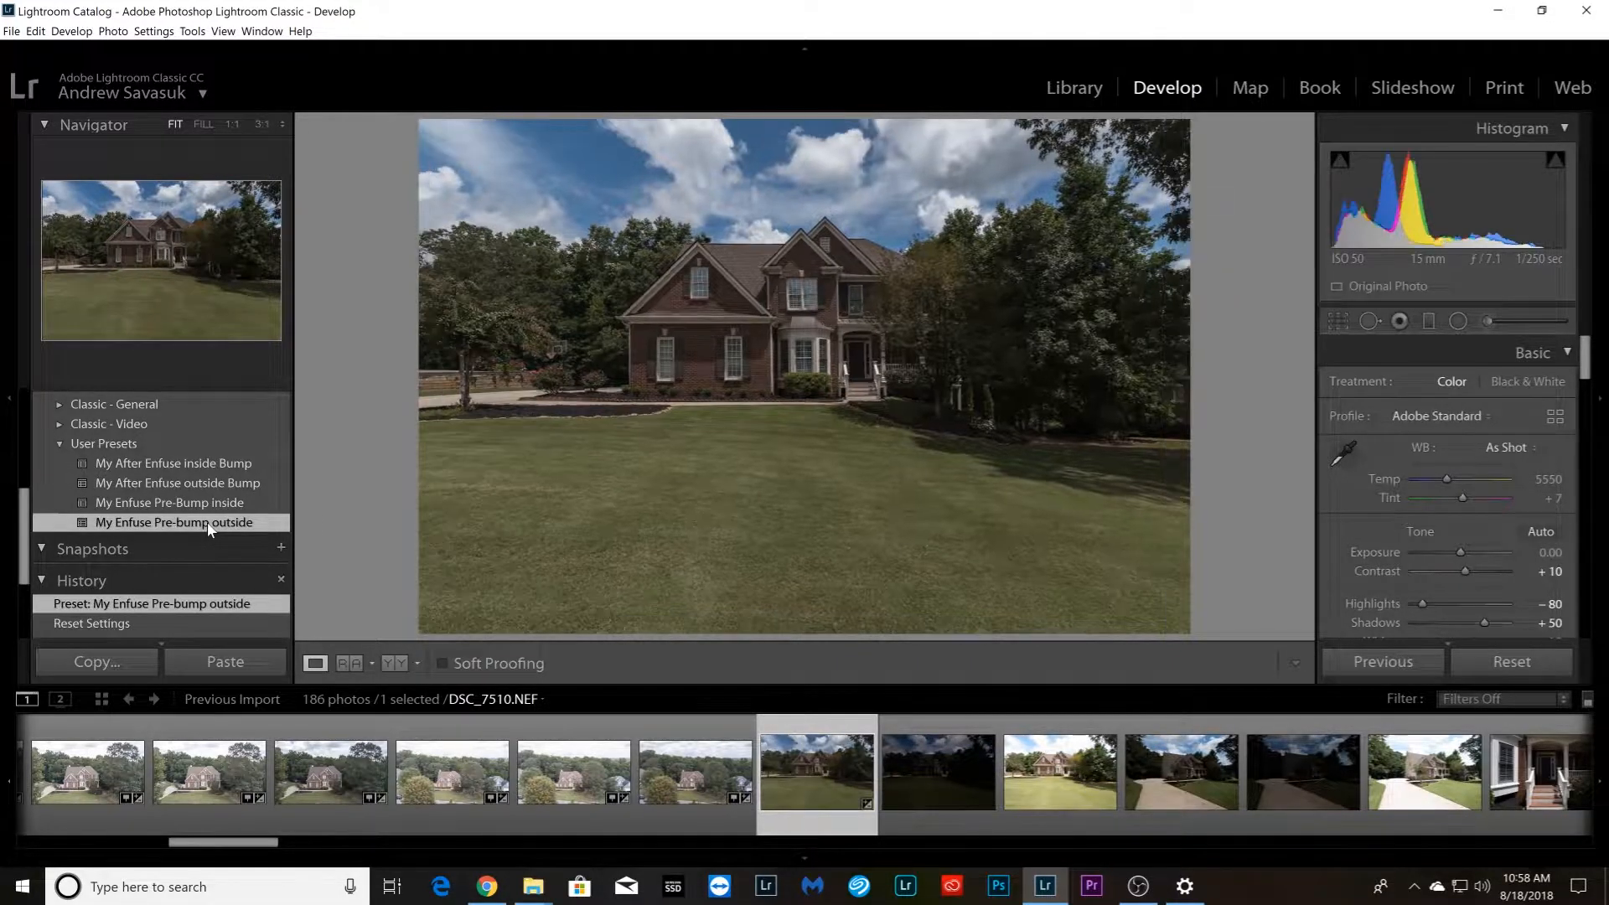
left_click_drag(257, 843, 340, 888)
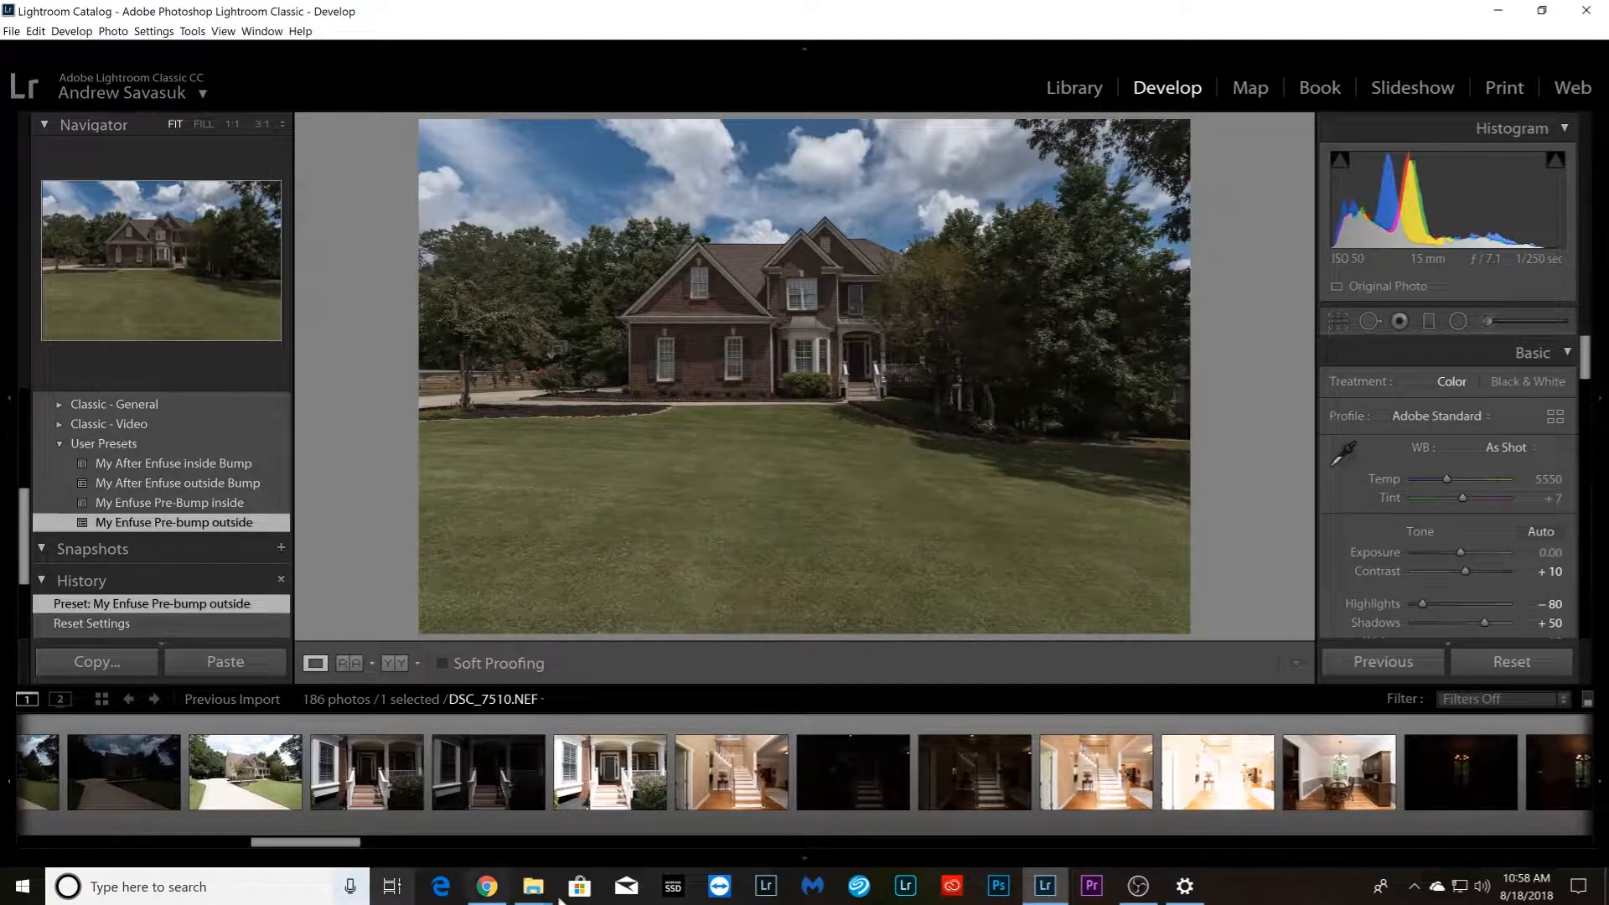
left_click(614, 807, "shift")
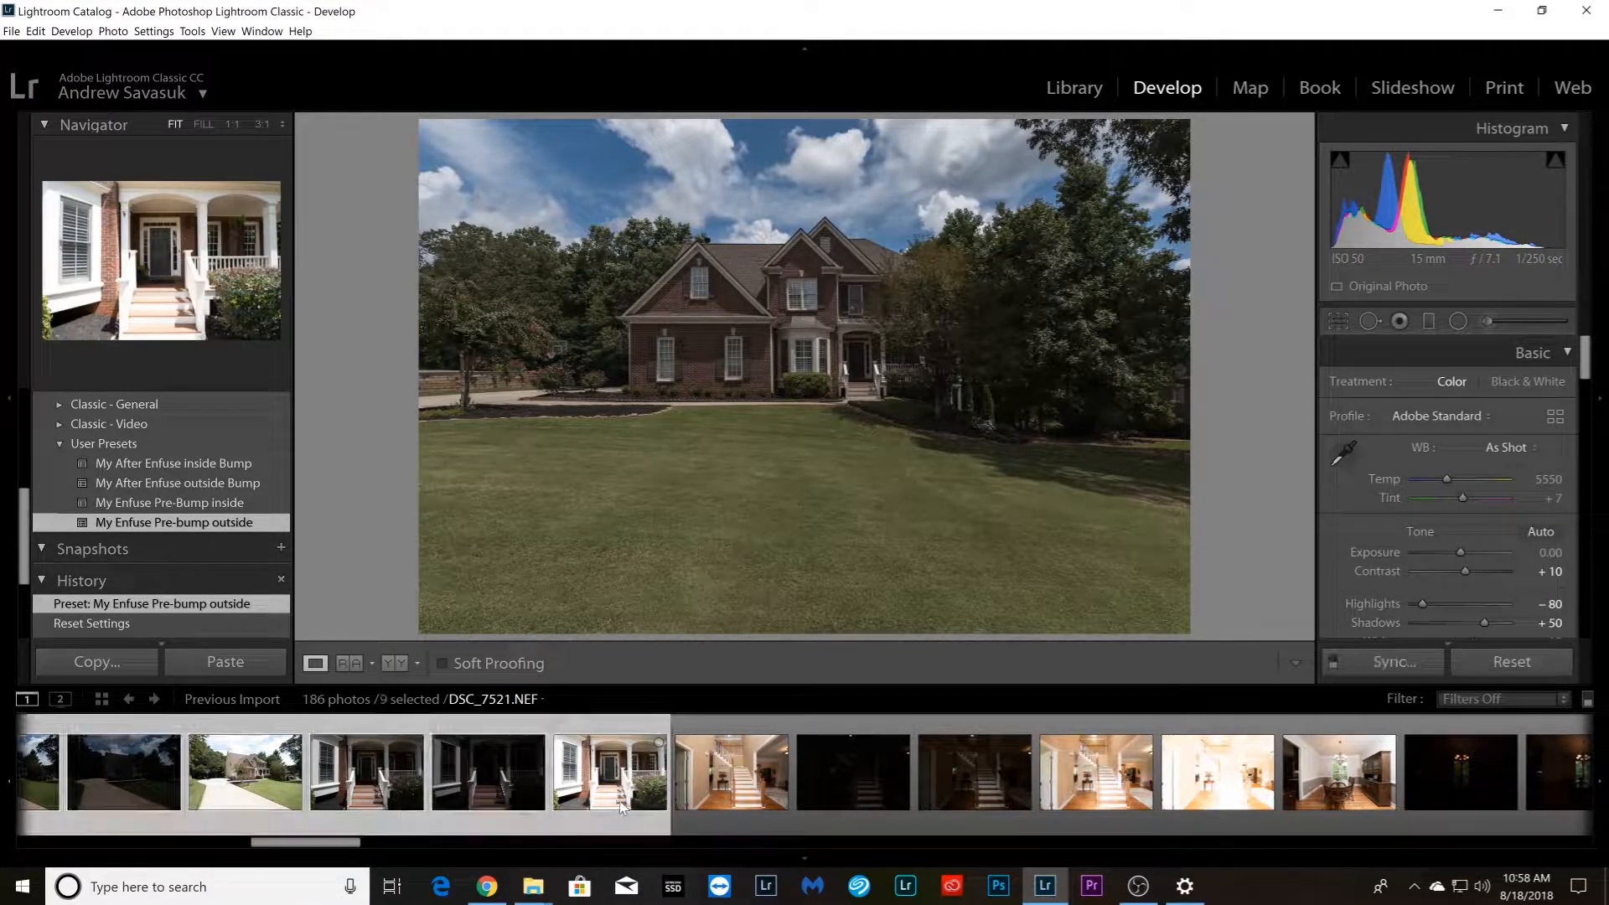
left_click(1407, 667)
left_click(1167, 494)
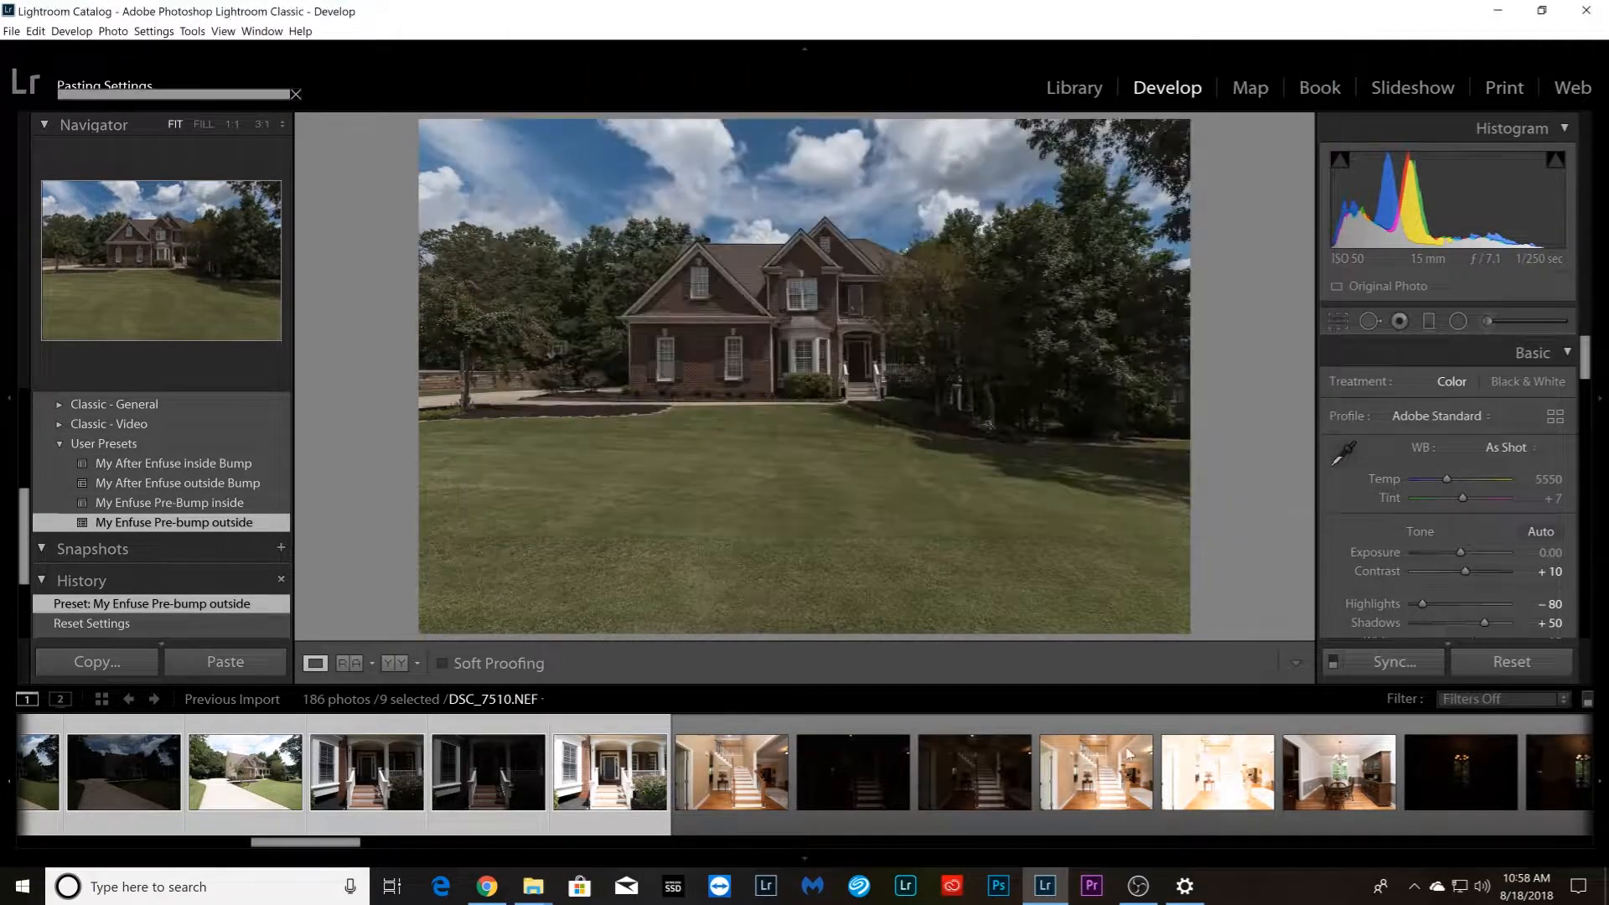
Apply the My Enfuse Pre-bump outside preset to deck photo DSC_7777.NEF and synchronize its settings through the last backyard photo
left_click_drag(307, 847, 1512, 856)
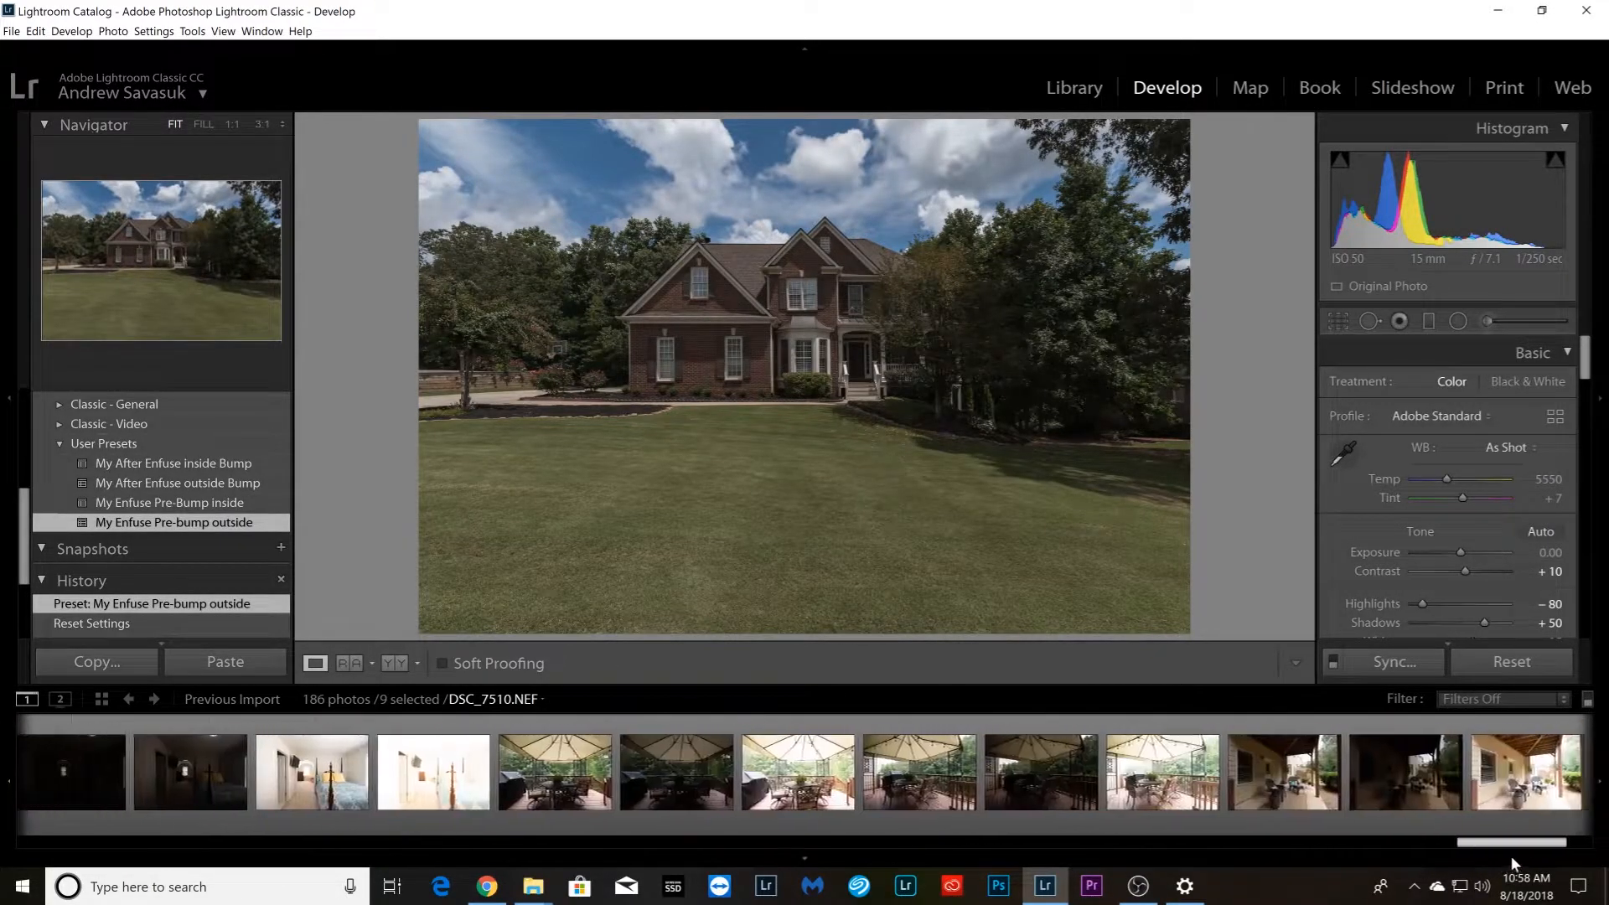
left_click(555, 773)
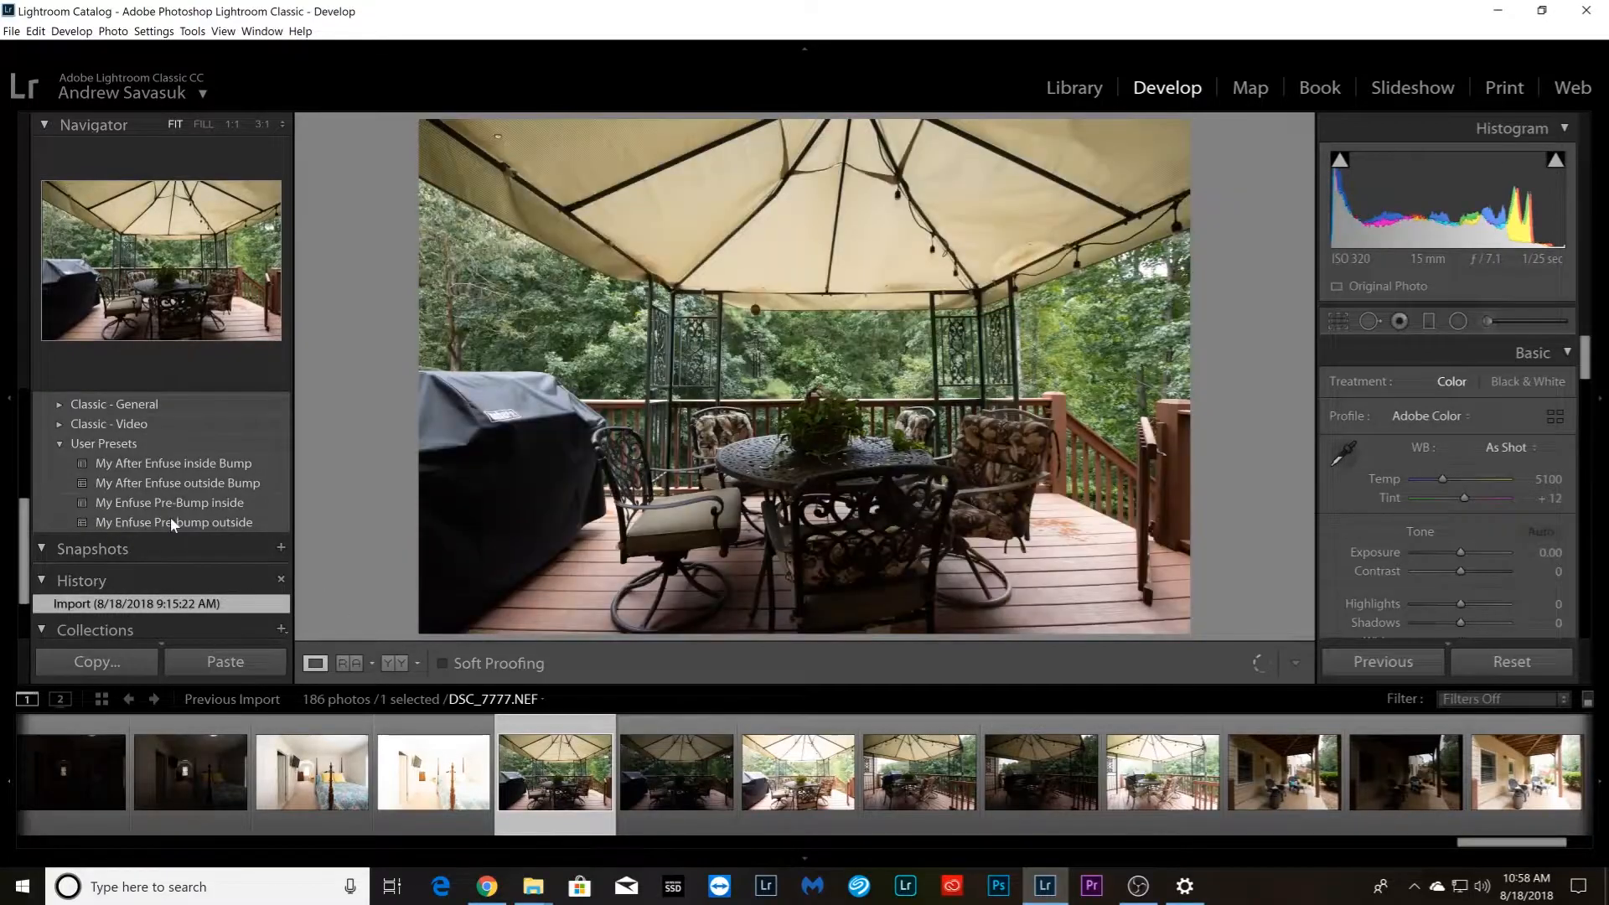
left_click(183, 523)
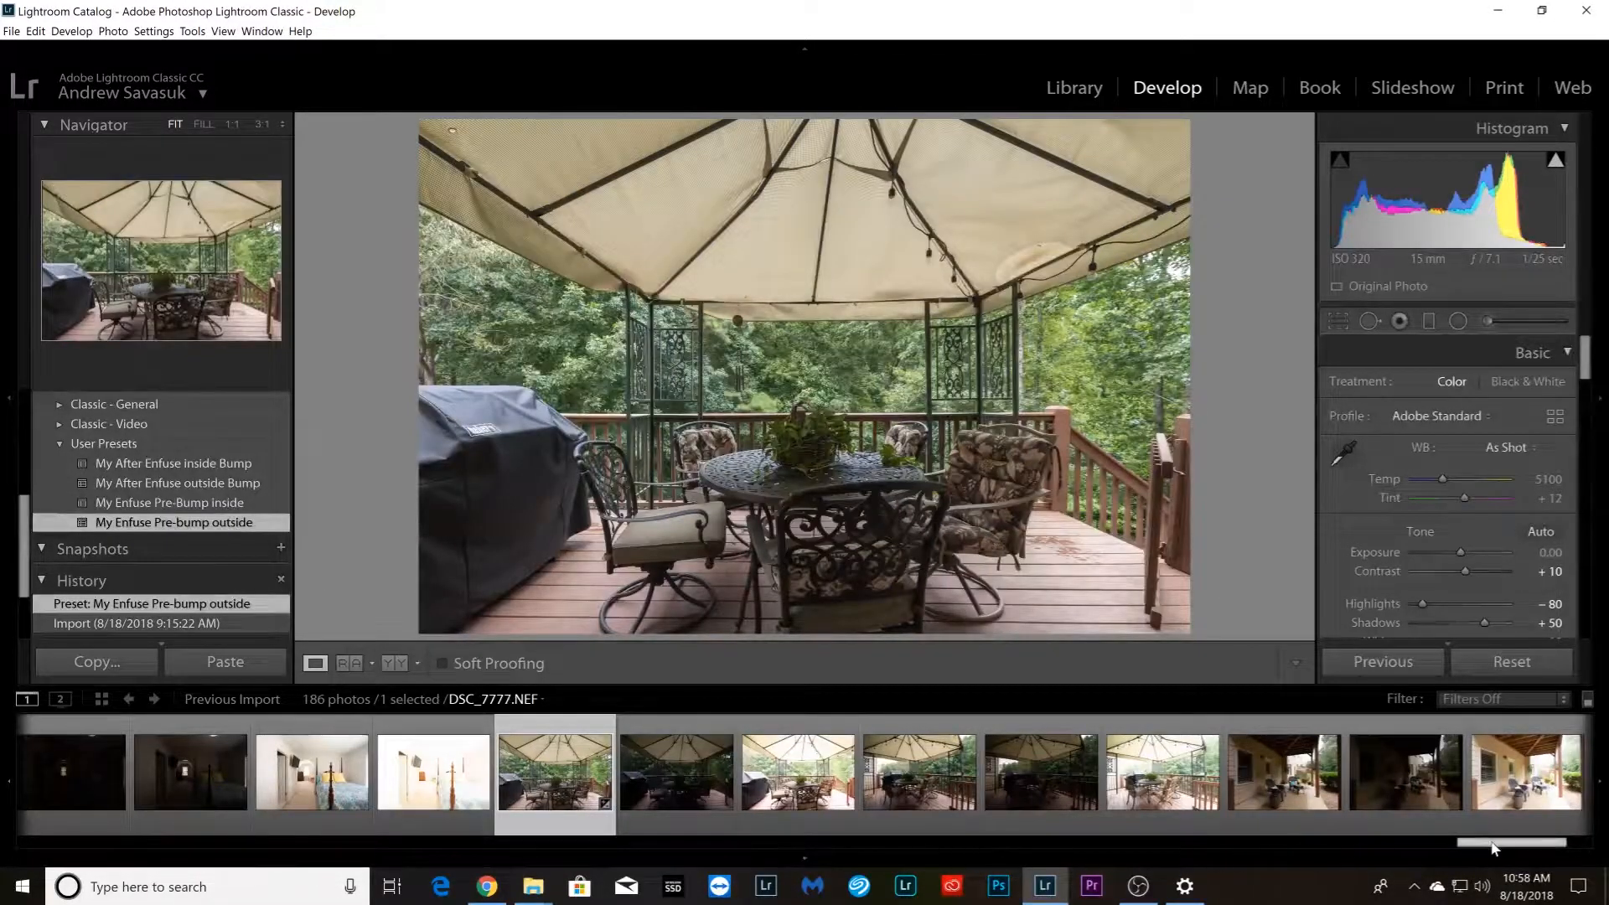
left_click_drag(1493, 848, 1524, 851)
left_click(1534, 775, "shift")
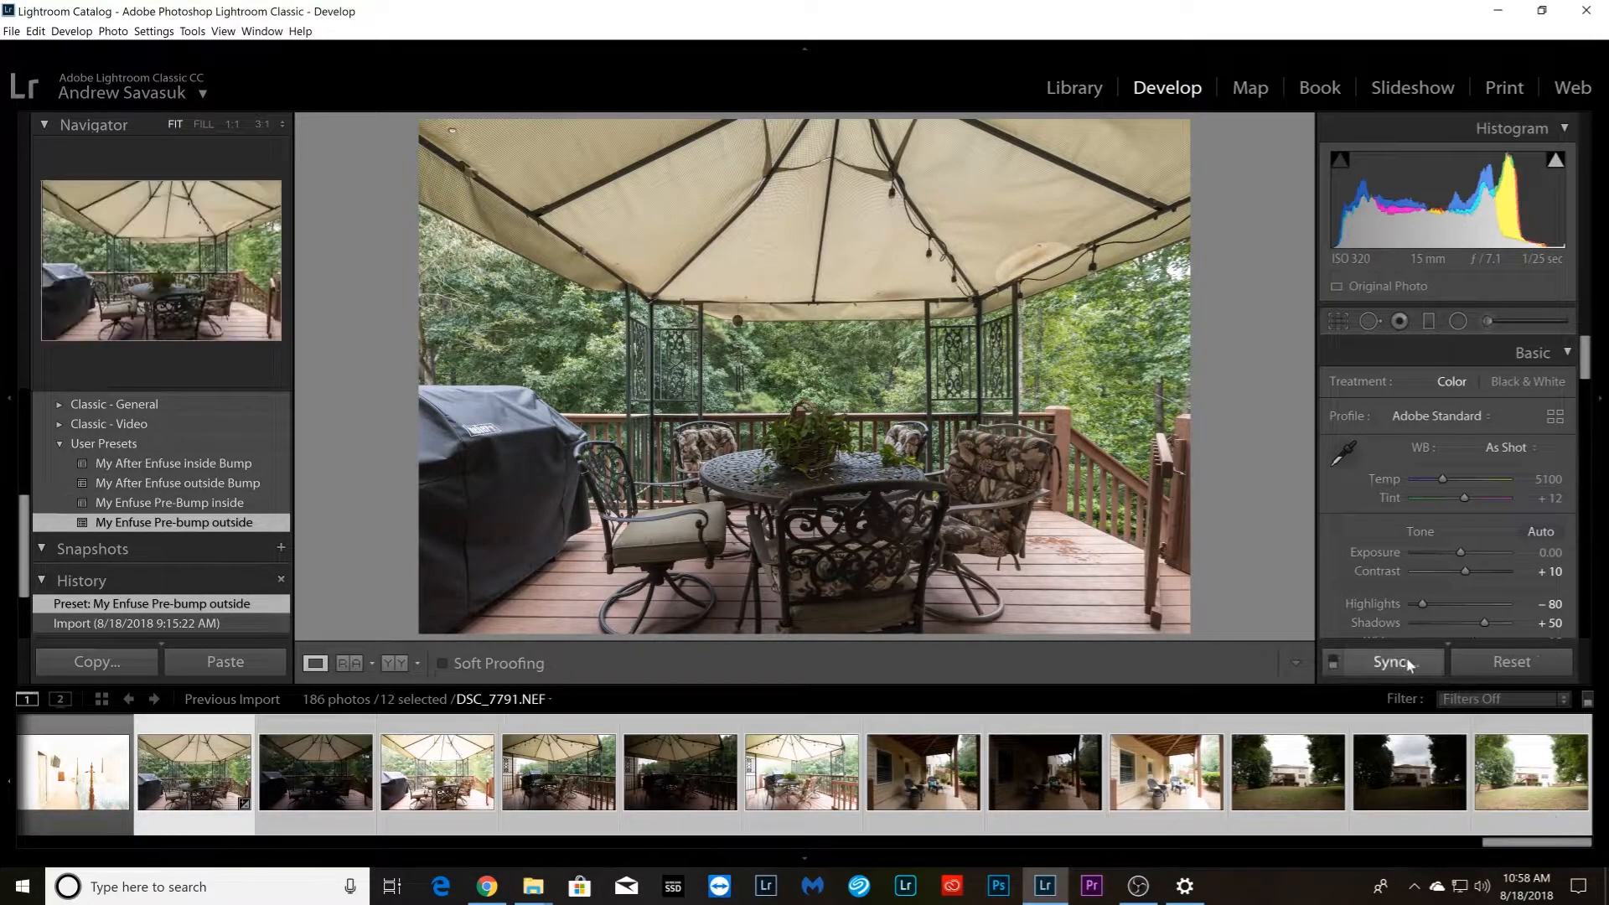
left_click(1395, 662)
left_click(1199, 493)
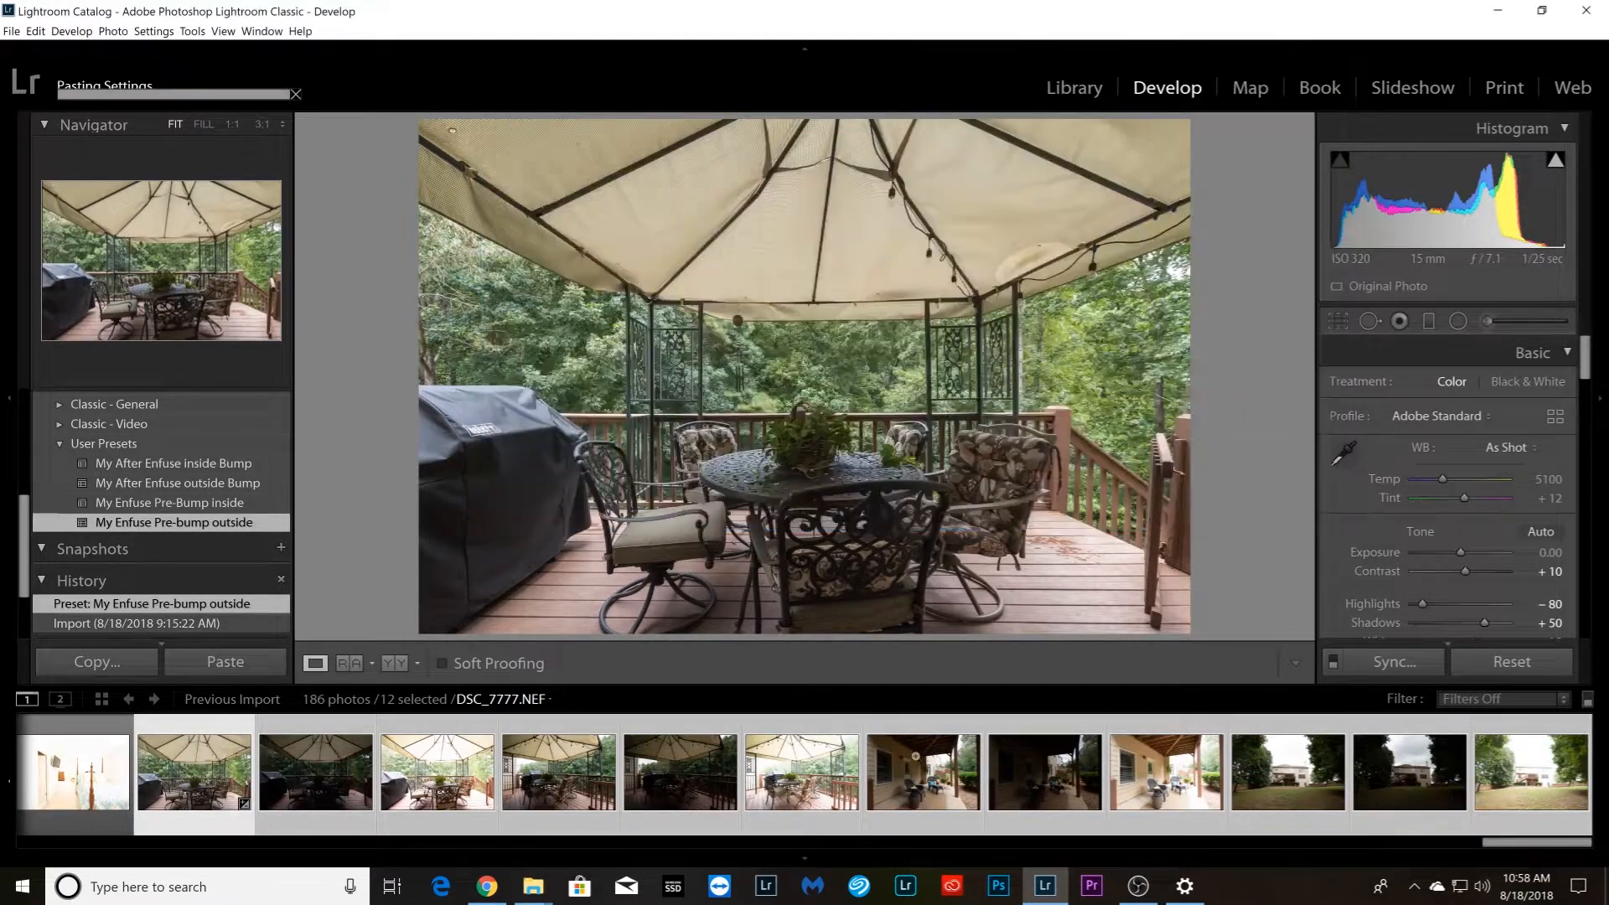
Group the first three aerial photos, DJI_0121.DNG through DJI_0123.DNG, into a stack
left_click_drag(1559, 846, 84, 870)
left_click(97, 822)
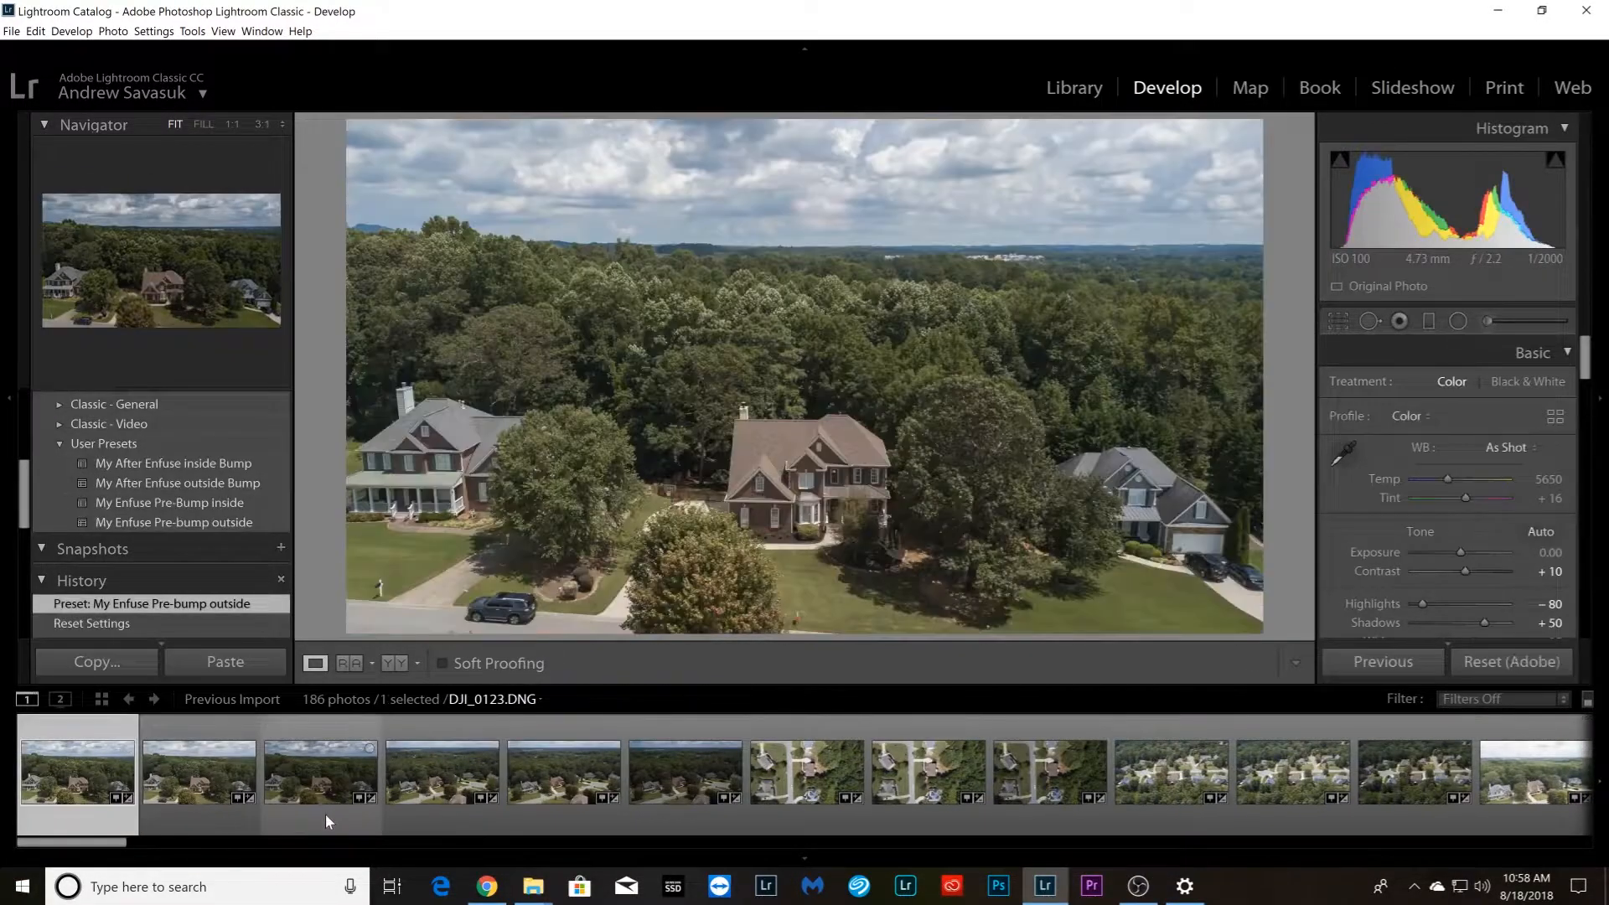
left_click(304, 811, "shift")
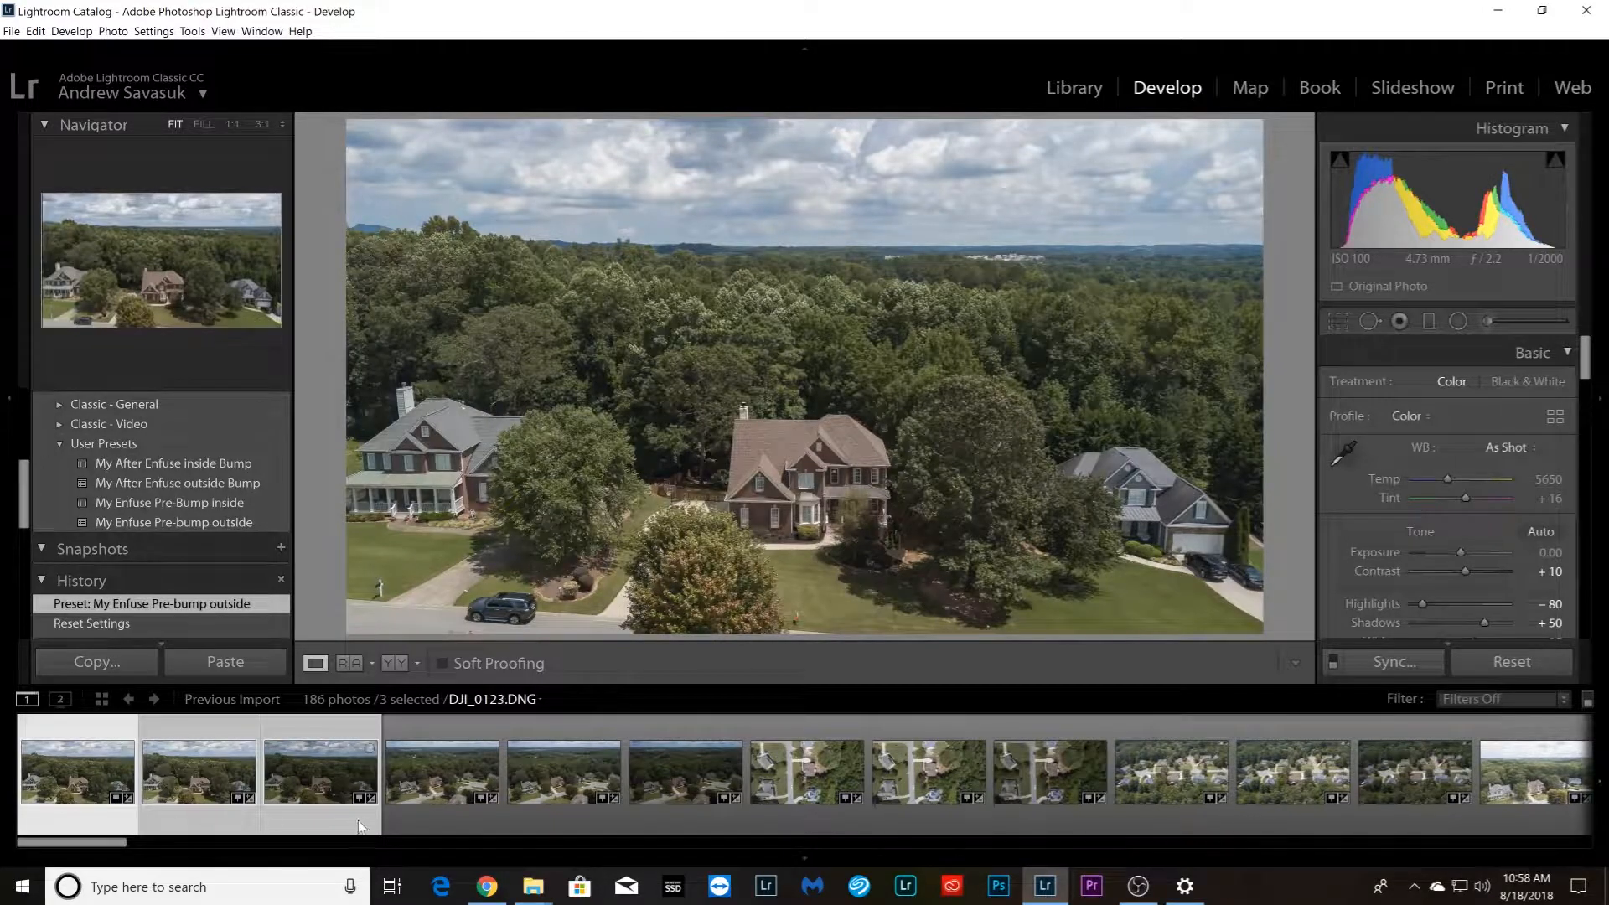
left_click(408, 809)
left_click(296, 808)
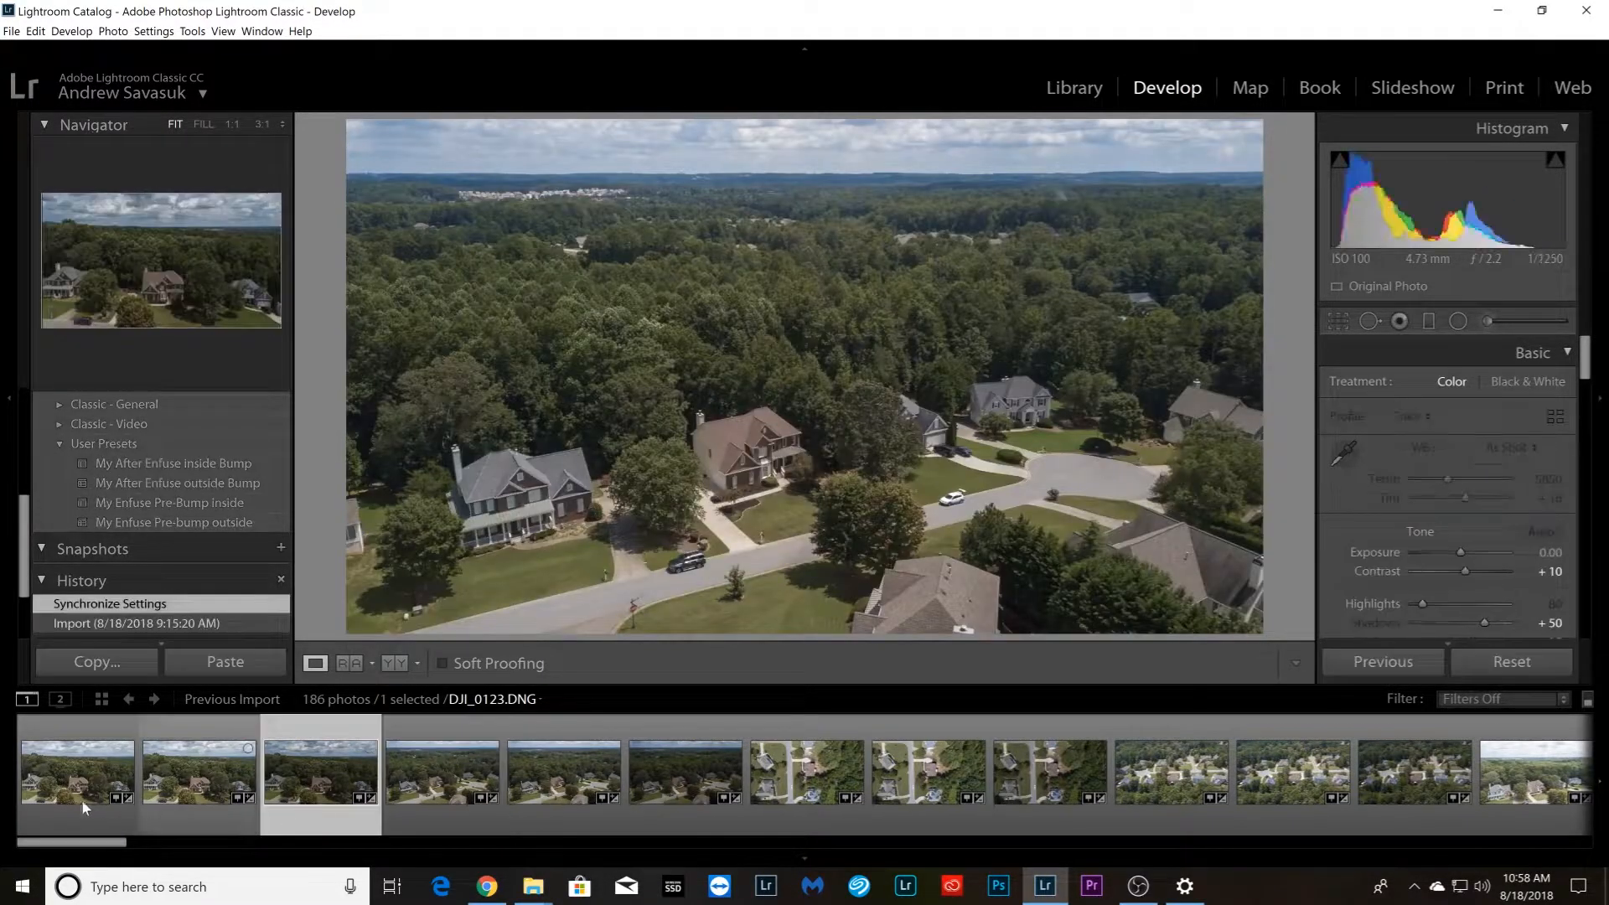
left_click(94, 813)
left_click(174, 522)
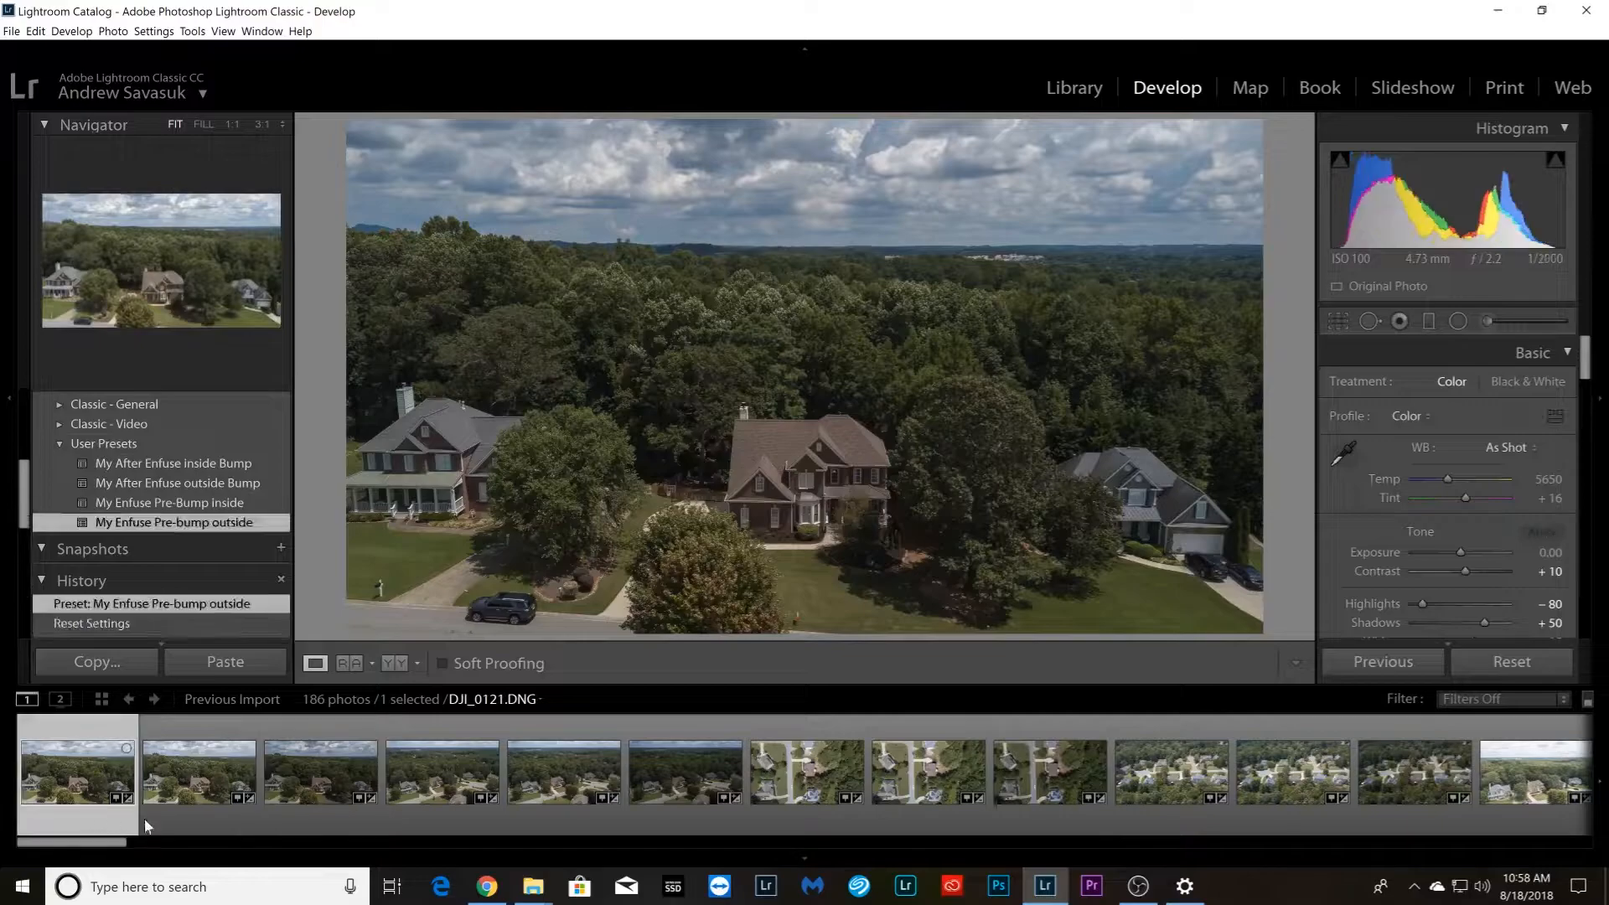
left_click(315, 812, "shift")
right_click(315, 813)
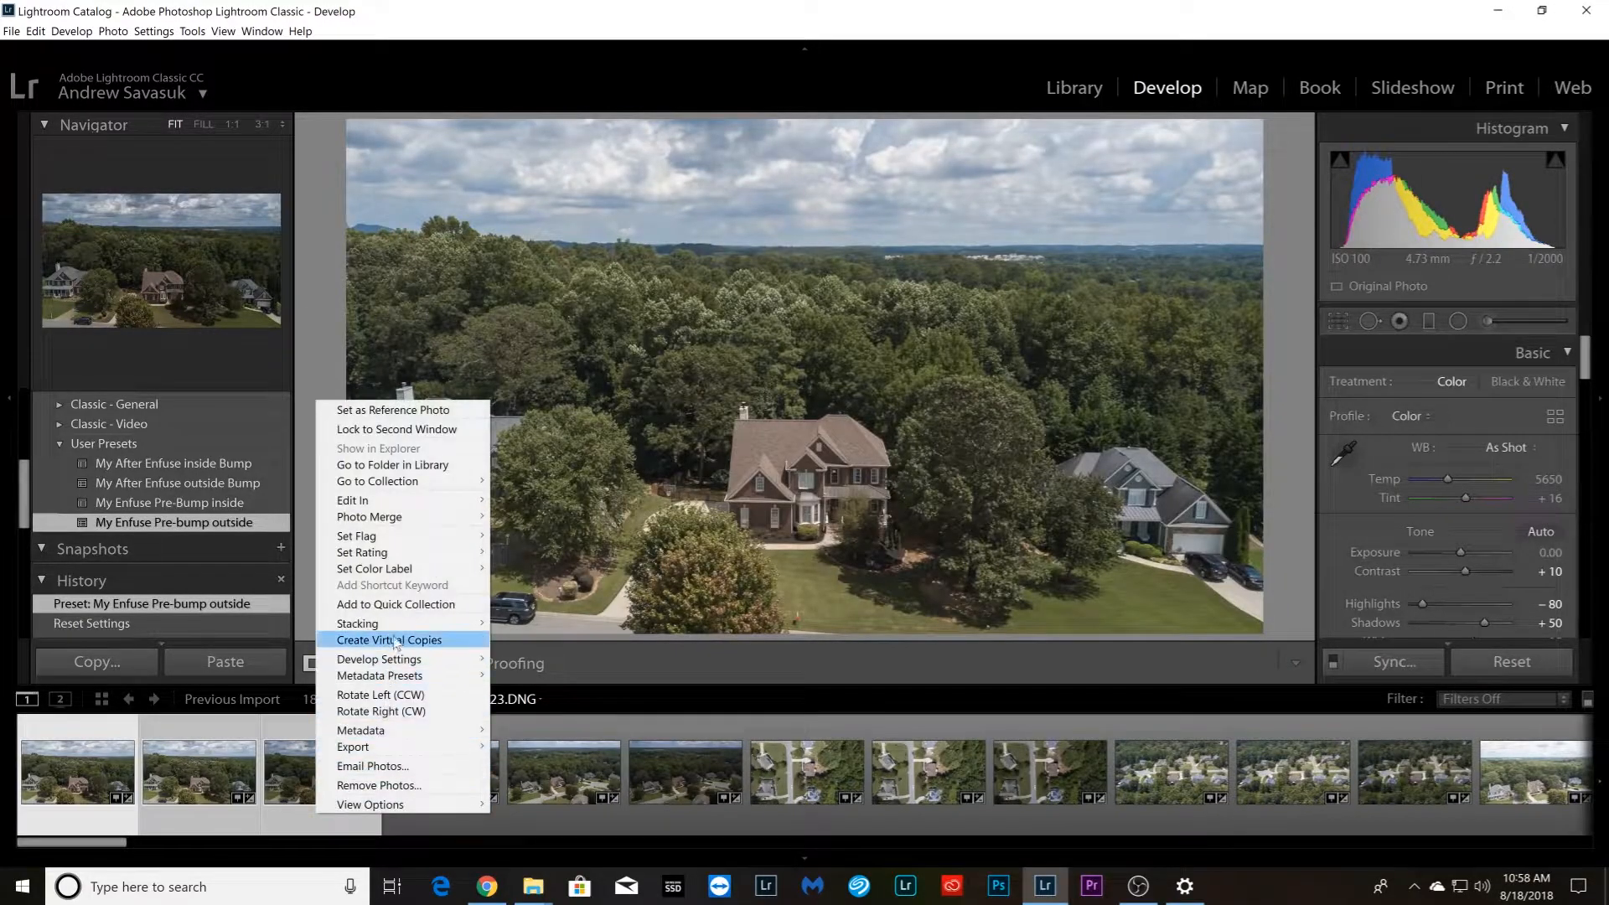
mouse_move(411, 625)
left_click(537, 629)
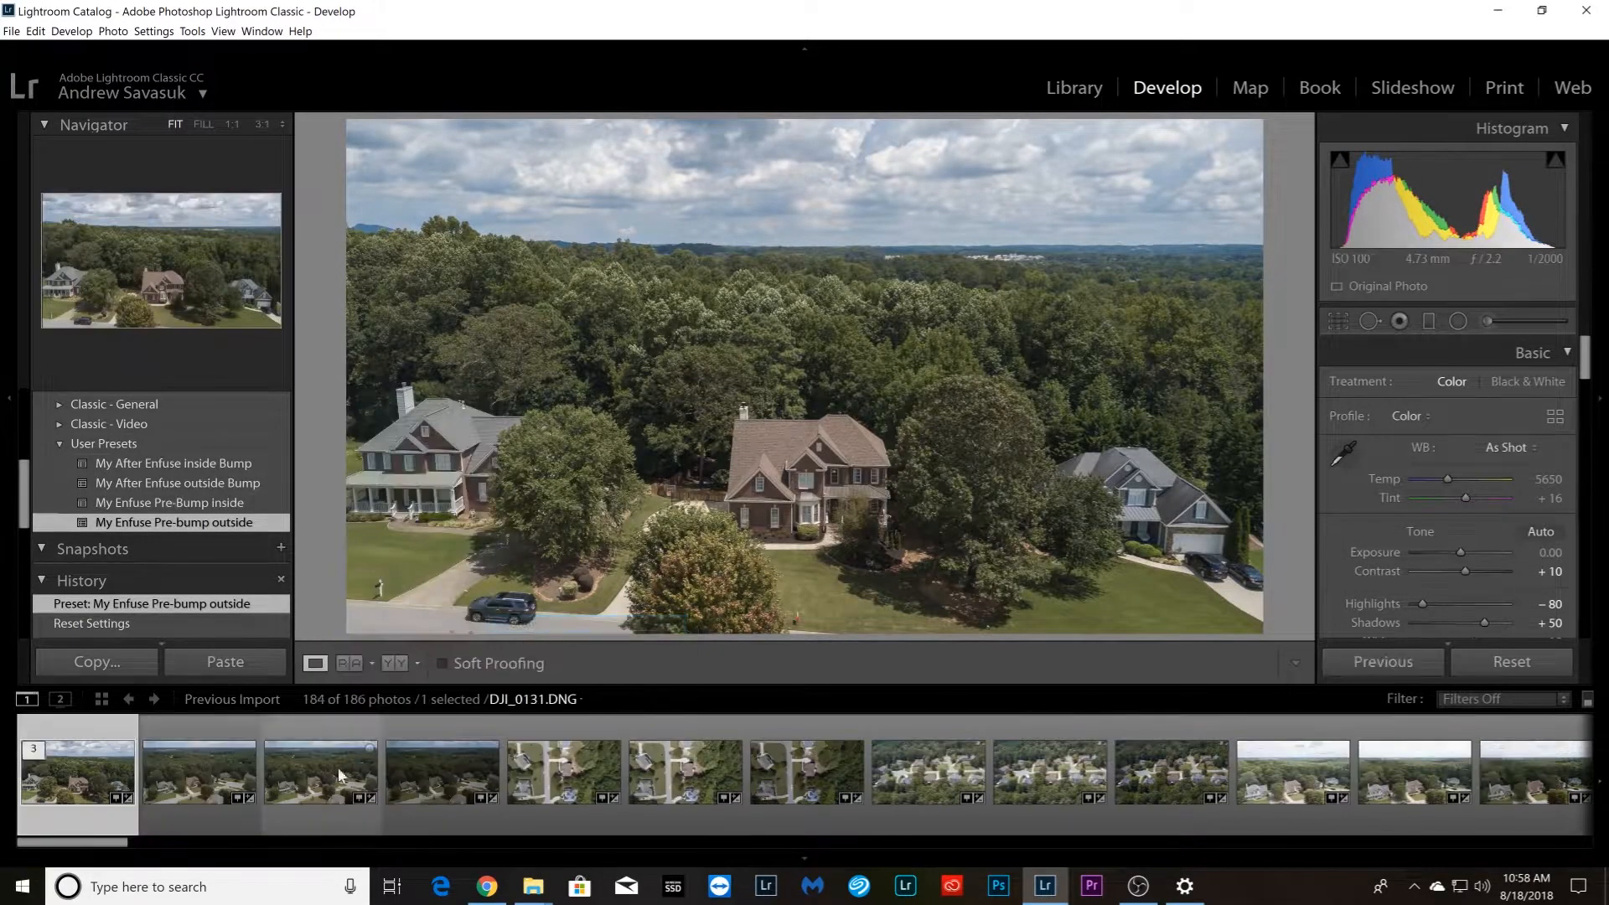
Group the second aerial bracket, the three angled street views ending with DJI_0132.DNG, into a stack
left_click(209, 810)
left_click(435, 811, "shift")
right_click(431, 815)
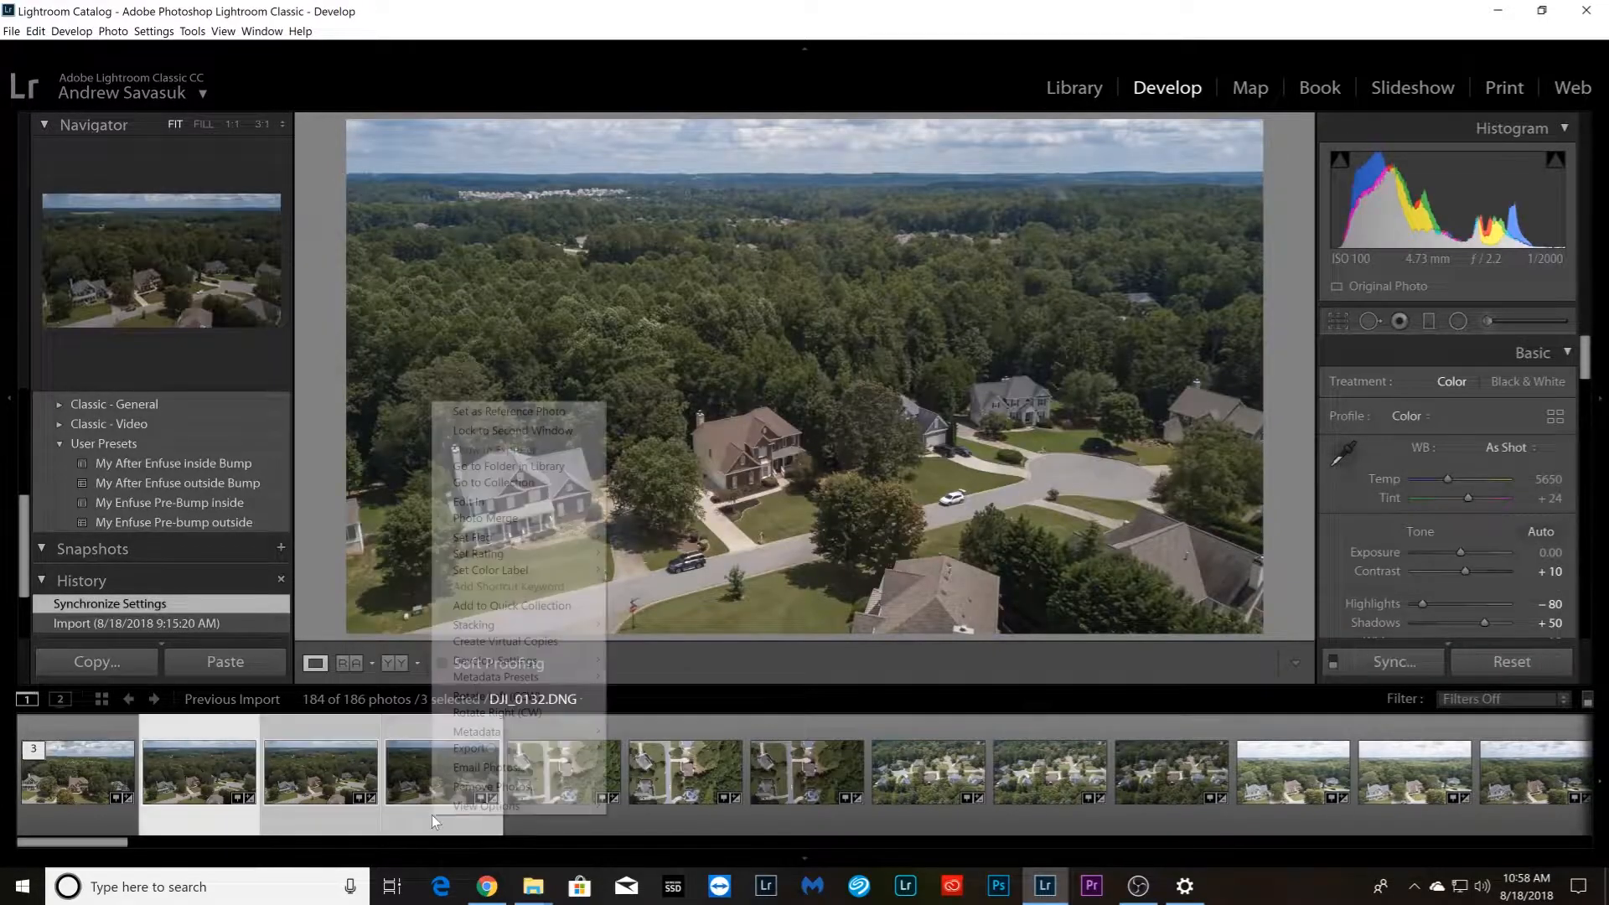
mouse_move(553, 622)
left_click(652, 626)
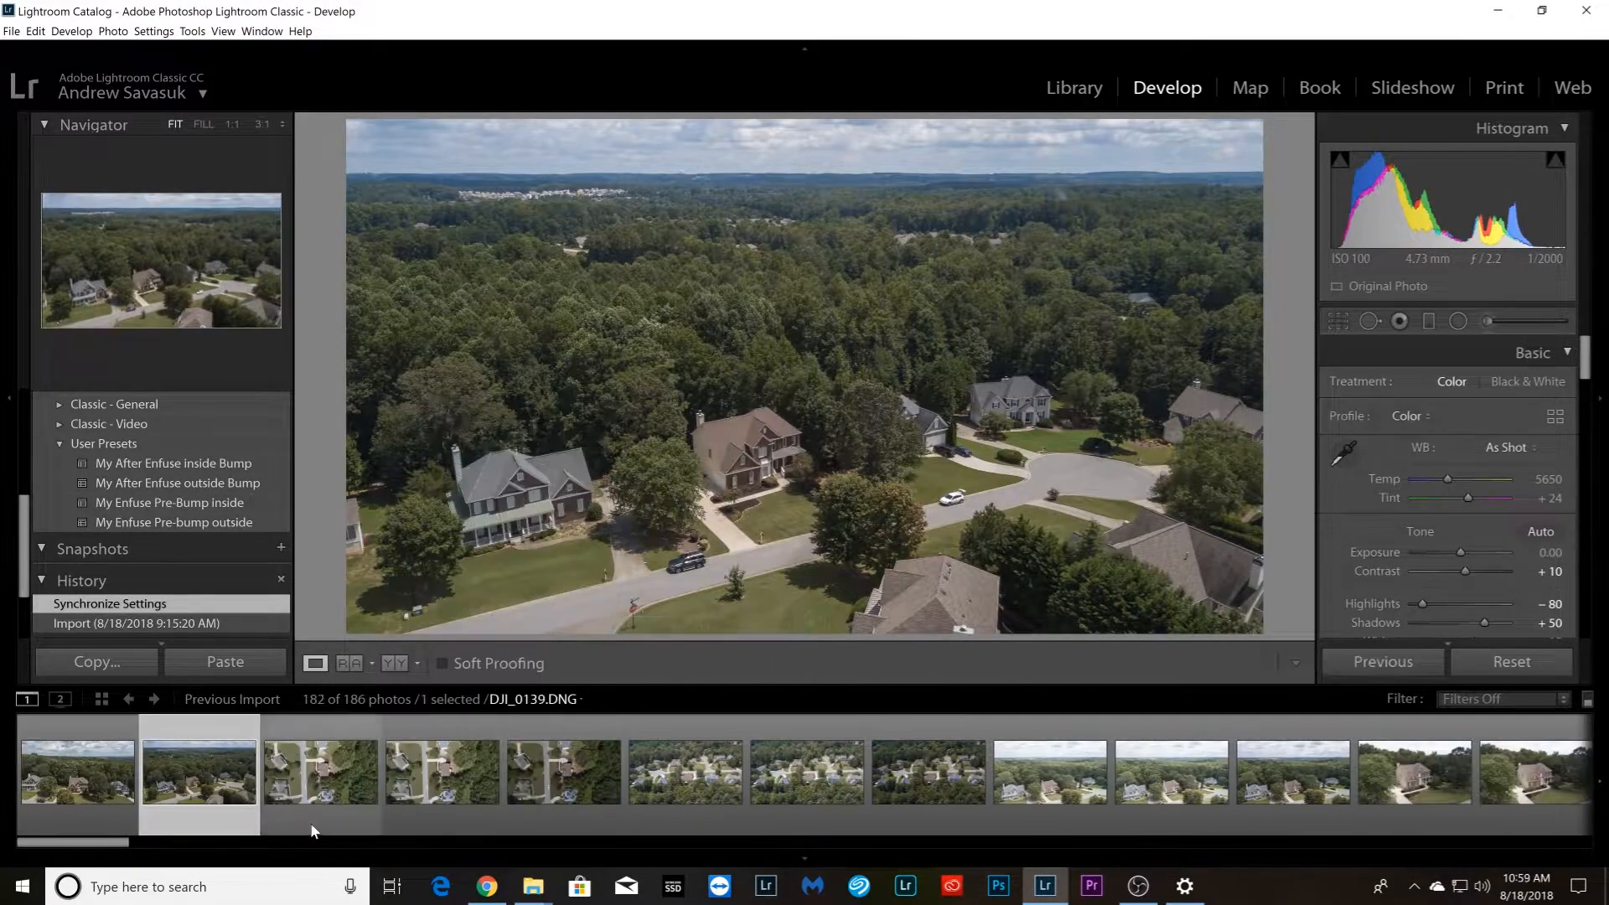
Group the three top-down aerial photos starting with DJI_0139.DNG into a stack
left_click(312, 827)
left_click(552, 813, "shift")
mouse_move(656, 625)
left_click(772, 622)
Group the three high aerial photos of the neighborhood and cul-de-sac into a stack
left_click(421, 828)
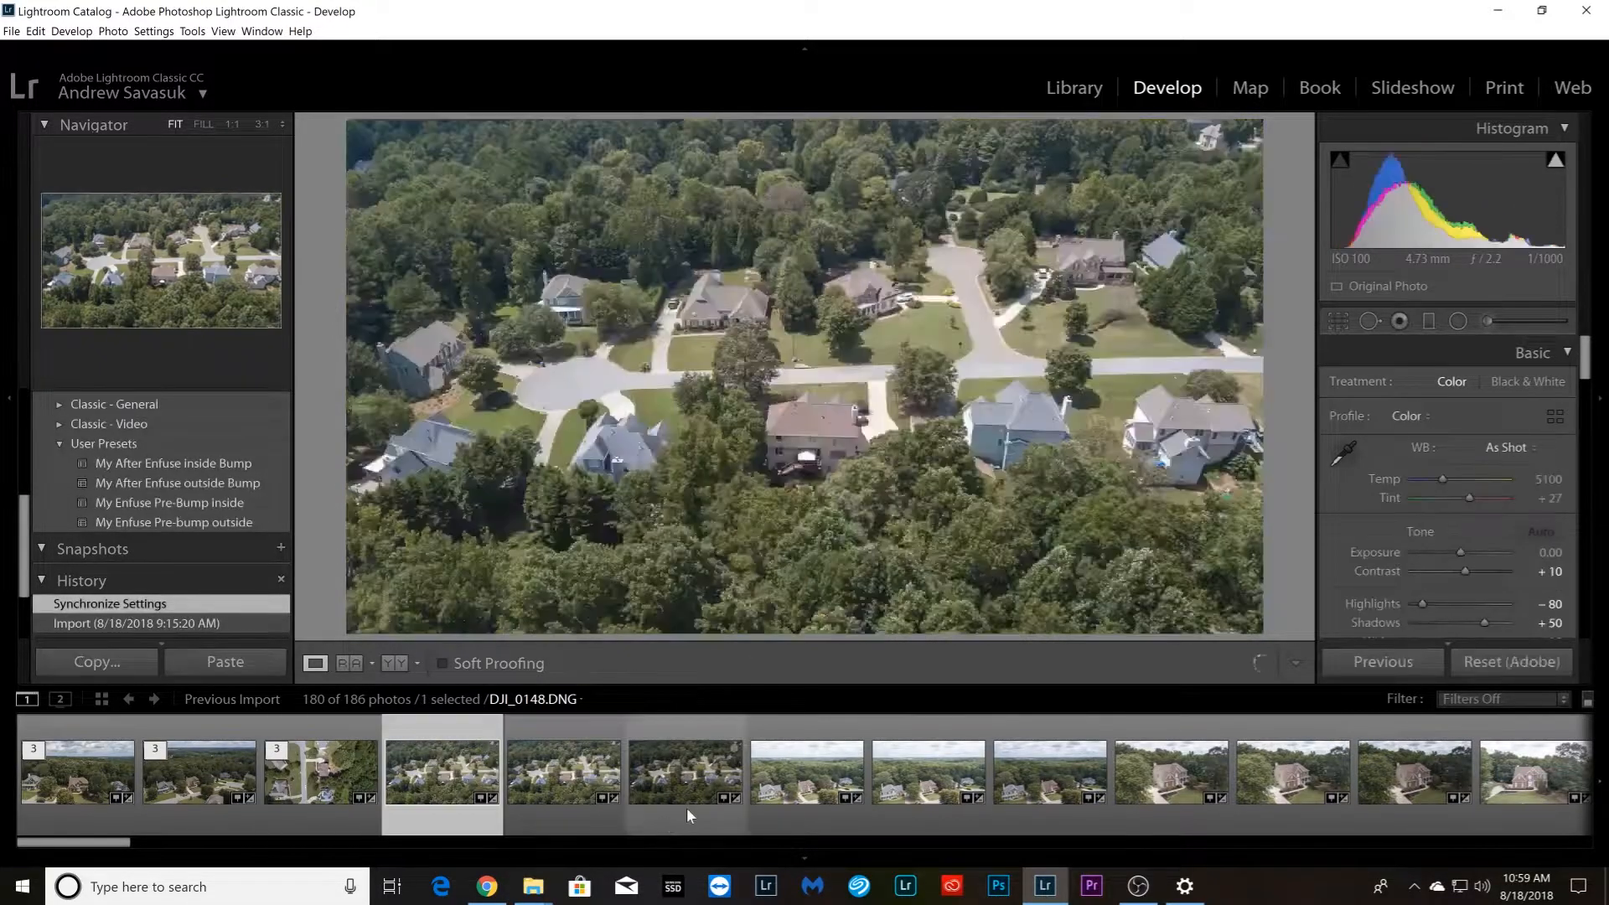
left_click(685, 808, "shift")
right_click(687, 807)
mouse_move(816, 622)
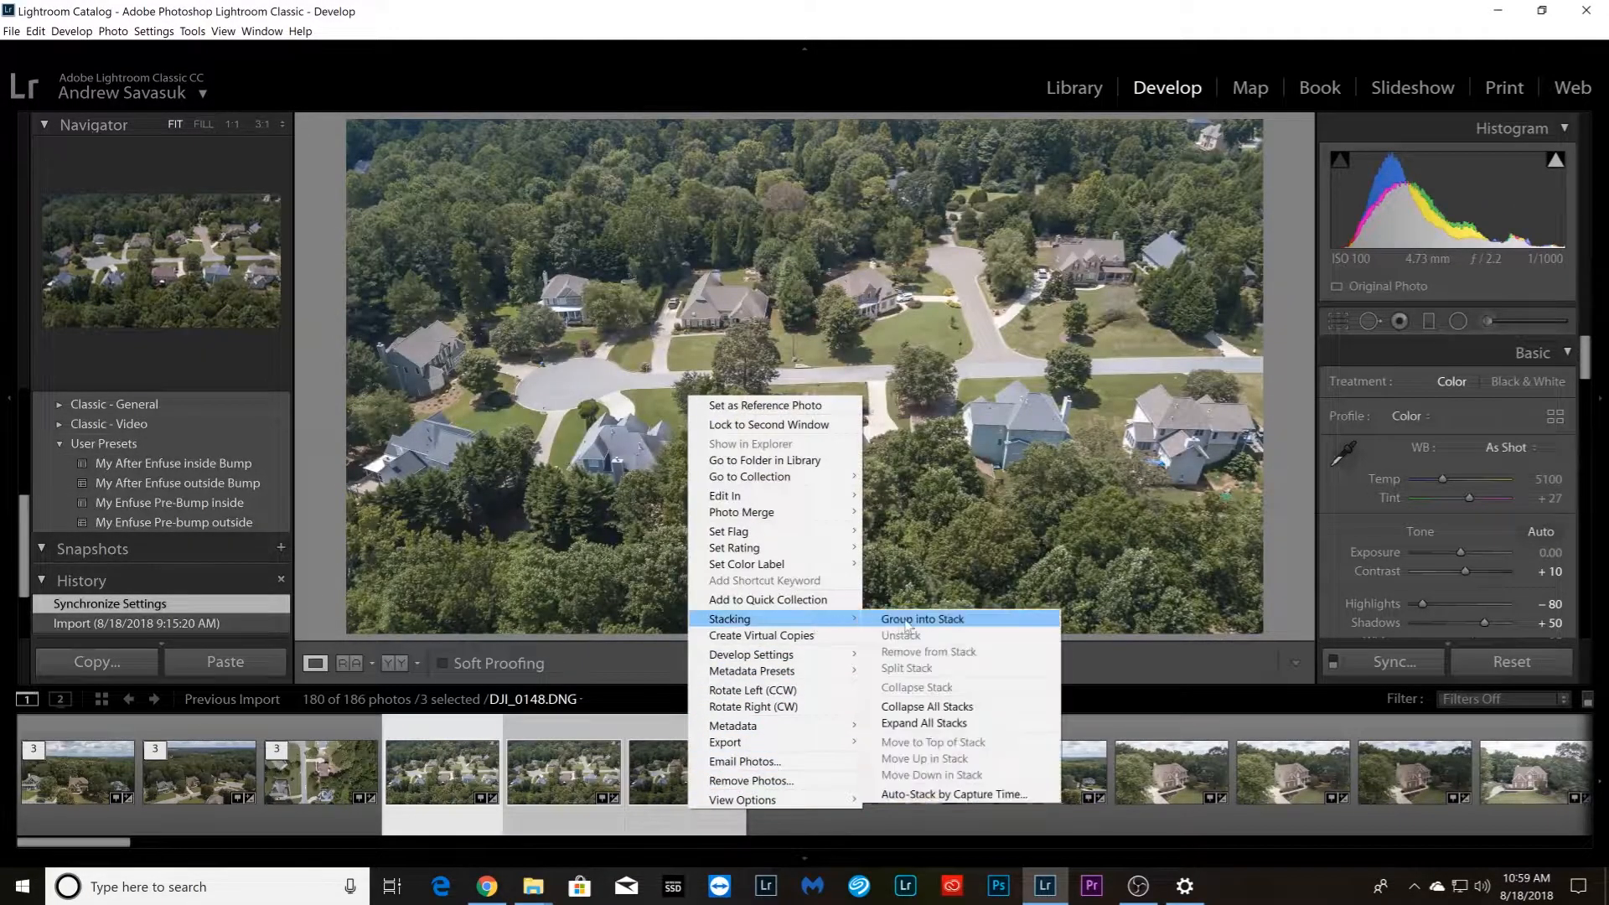
left_click(905, 622)
Group the three bright horizon aerials with the houses in the foreground into a stack
left_click(570, 828)
left_click(796, 817, "shift")
right_click(796, 816)
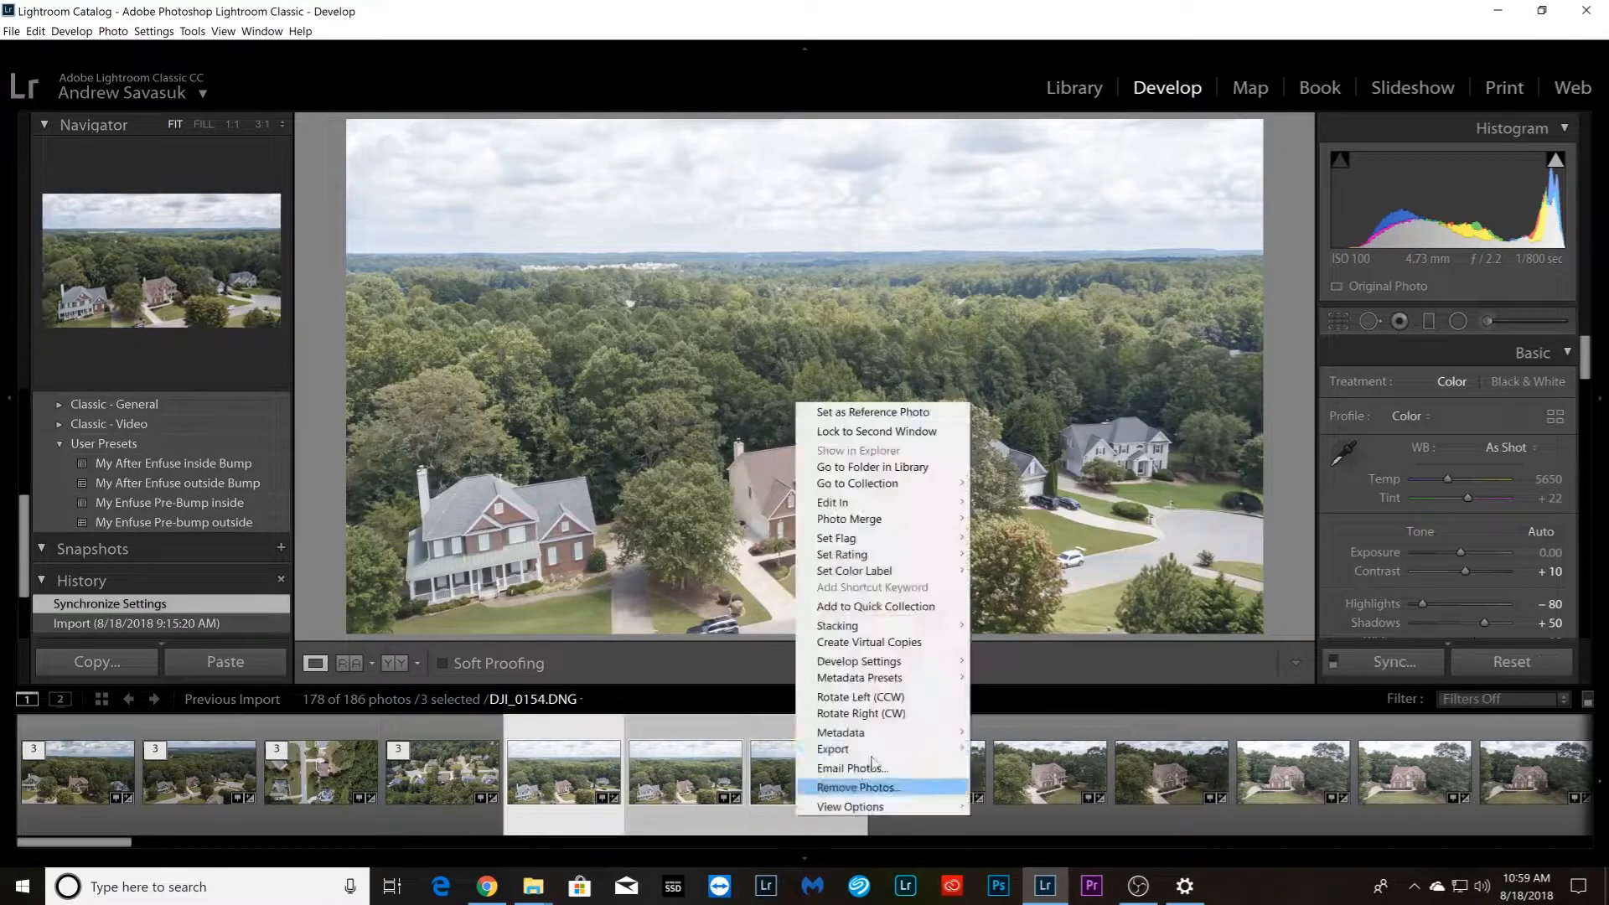
mouse_move(934, 627)
left_click(988, 630)
Group the three close aerial photos showing the house and driveway at an angle into a stack
left_click(686, 817)
left_click(899, 806, "shift")
right_click(905, 809)
mouse_move(1022, 620)
left_click(1106, 617)
Group the three low aerial photos of the house's front facade into a stack
left_click(824, 803)
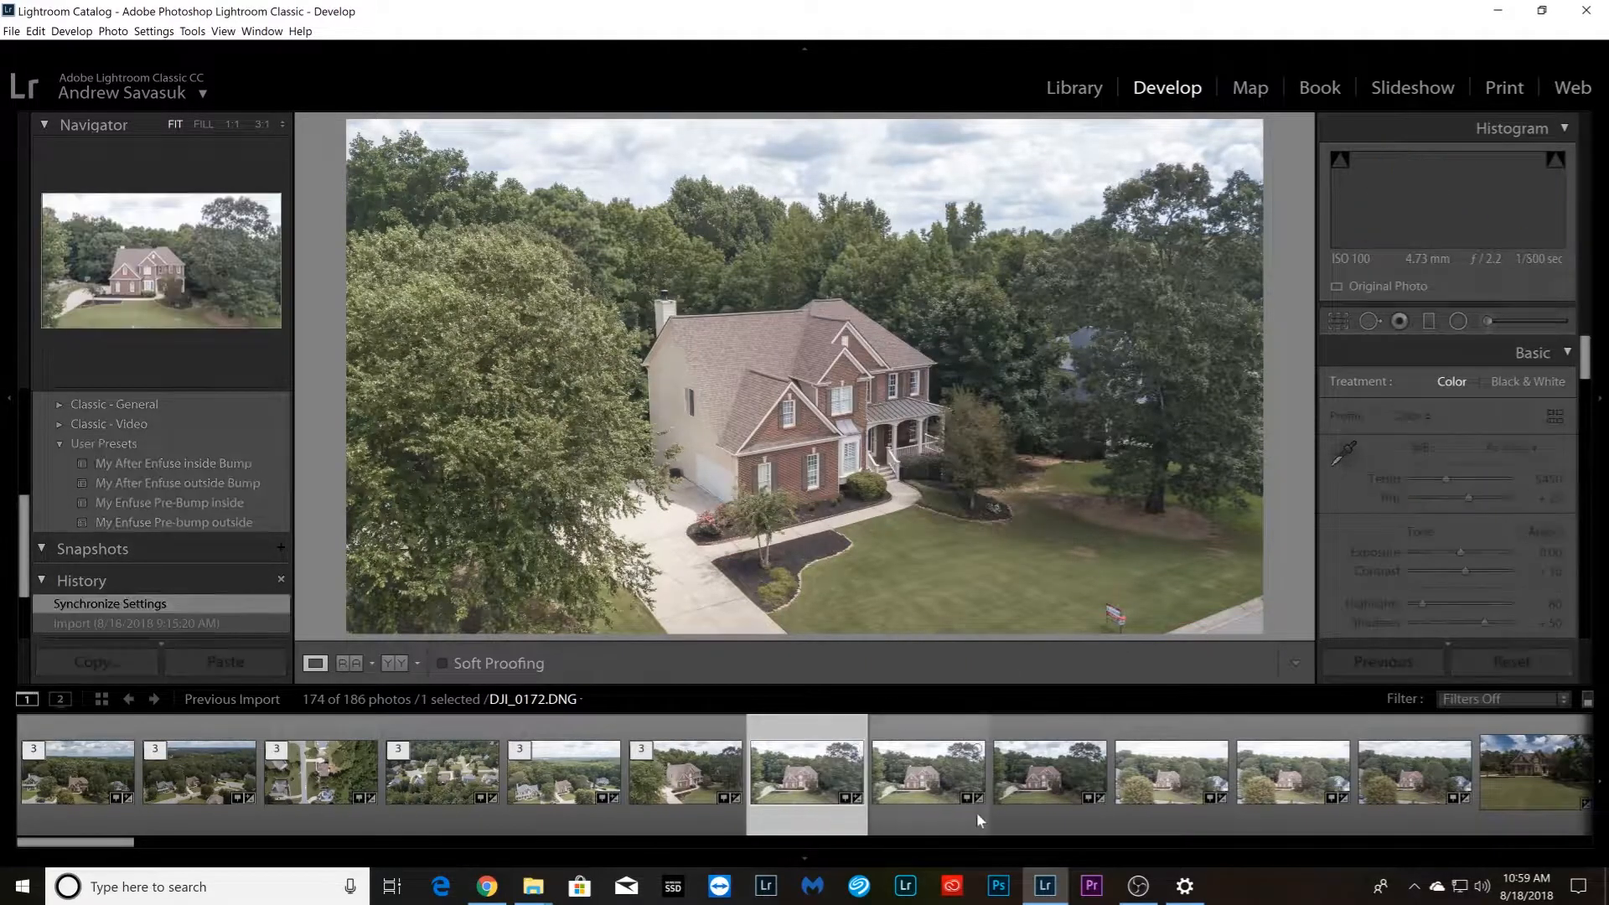
left_click(1038, 813, "shift")
right_click(1038, 813)
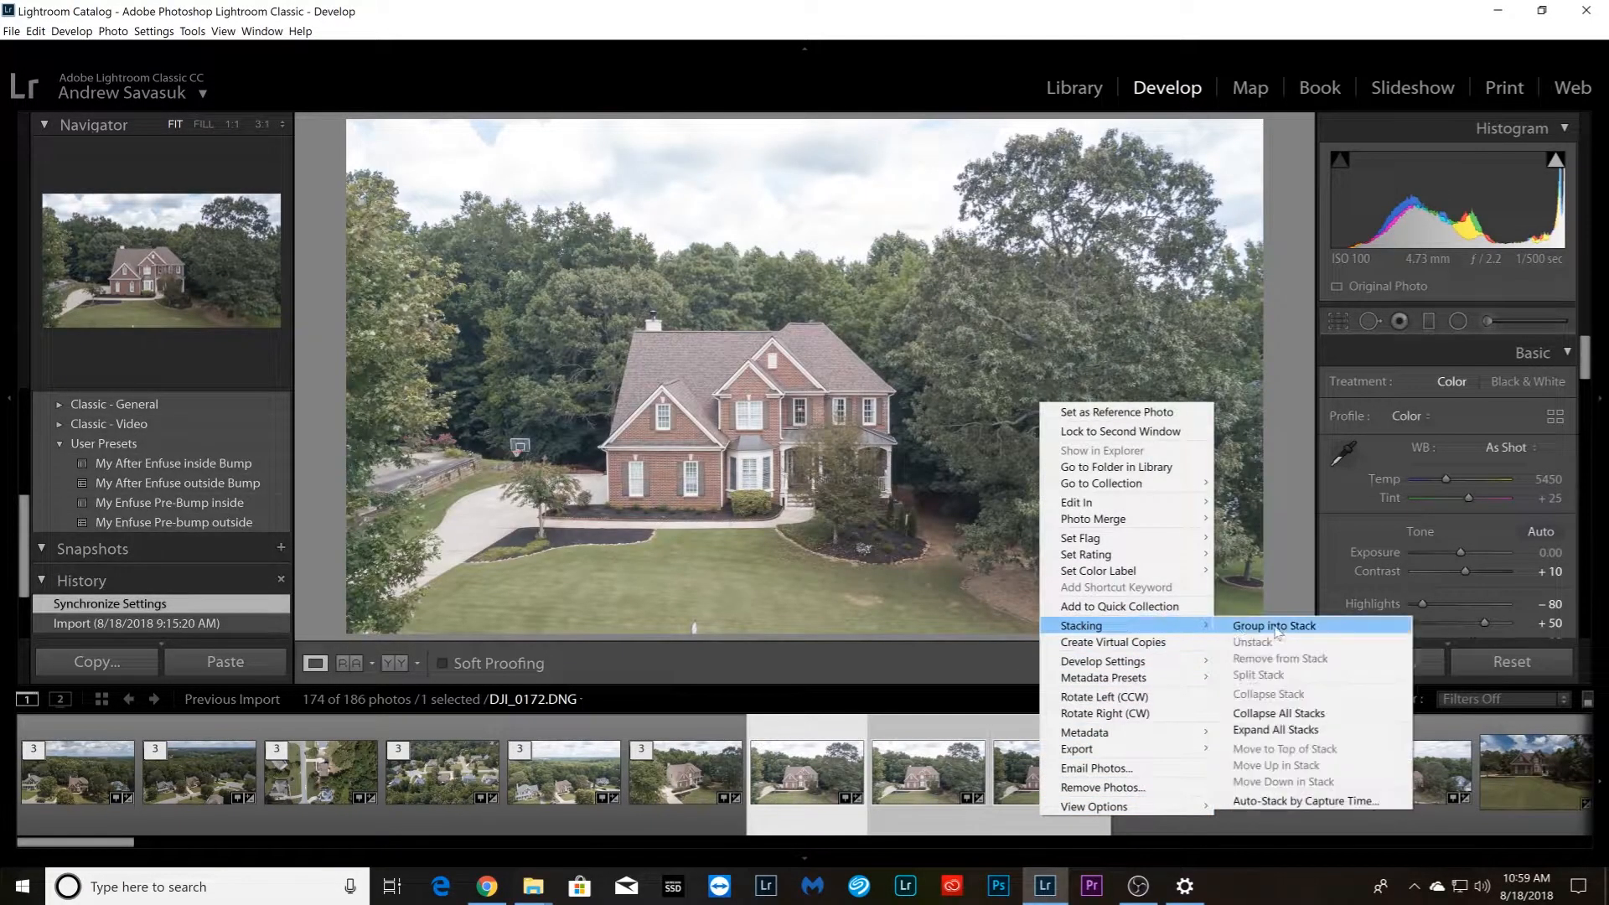
left_click(1257, 627)
Group the last aerial bracket, DJI_0178.DNG through DJI_0180.DNG, into a stack
left_click(419, 826)
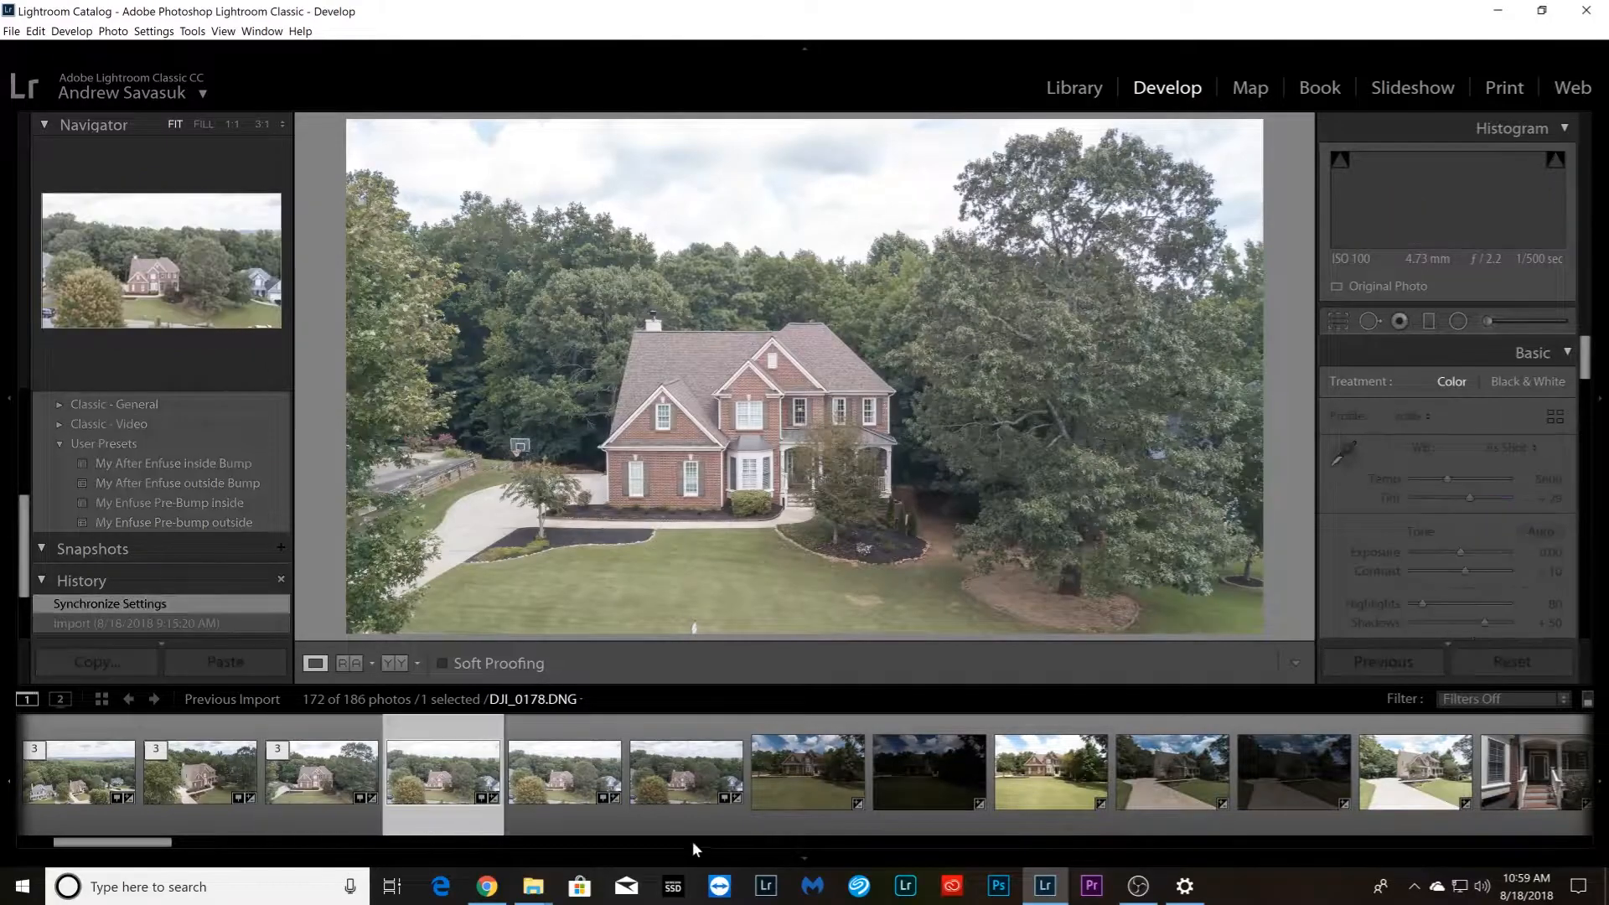
left_click(693, 819, "shift")
right_click(693, 818)
mouse_move(802, 632)
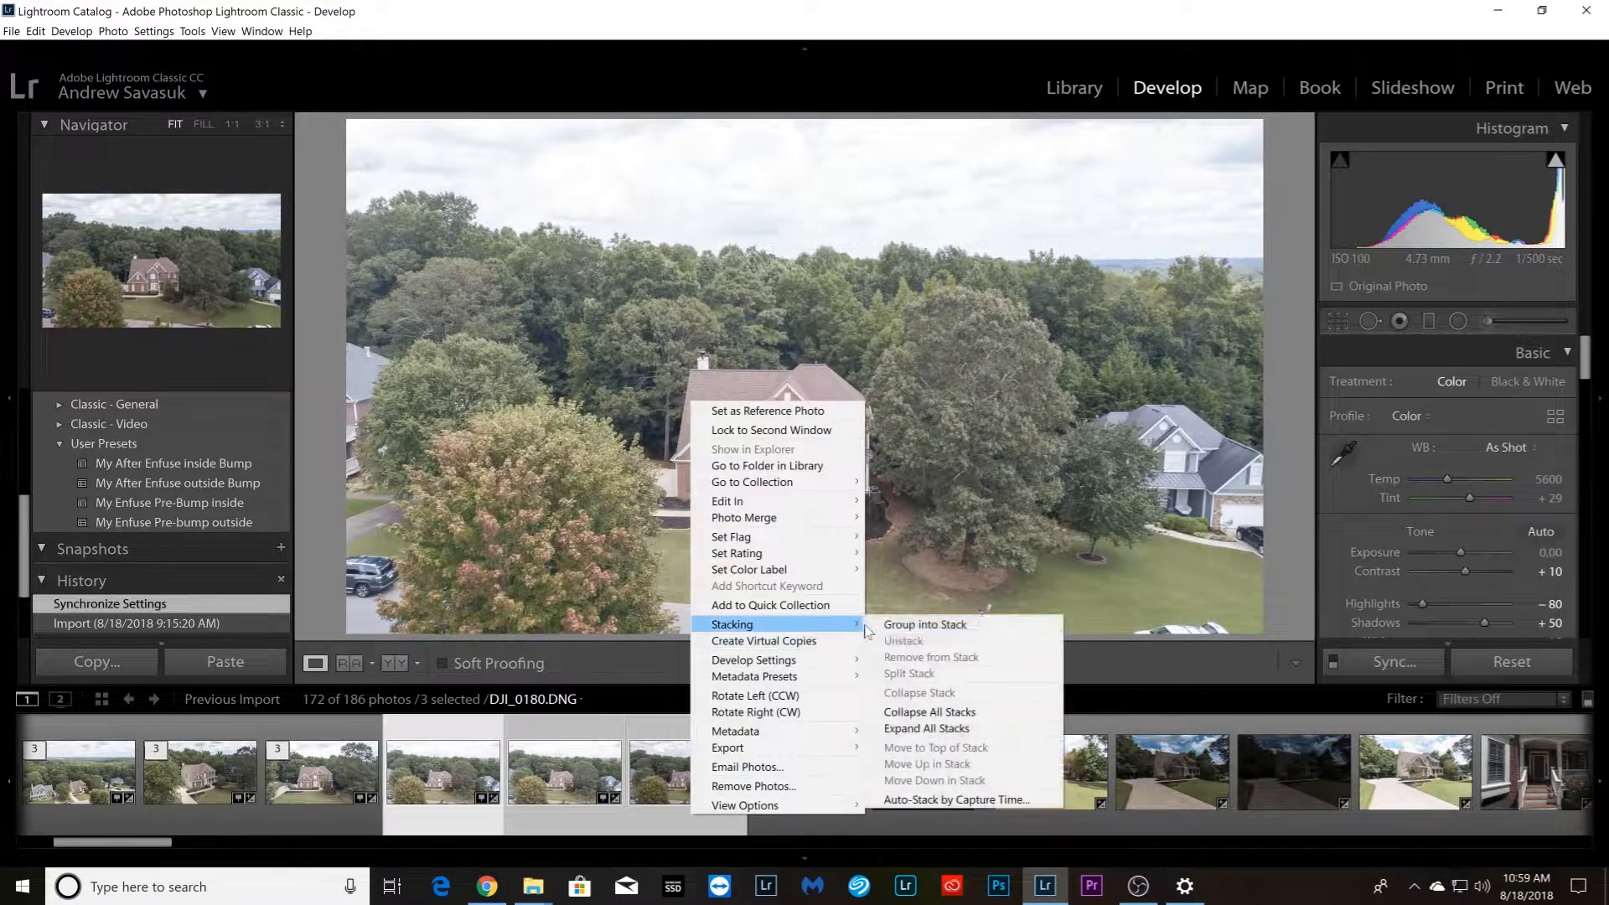
left_click(914, 626)
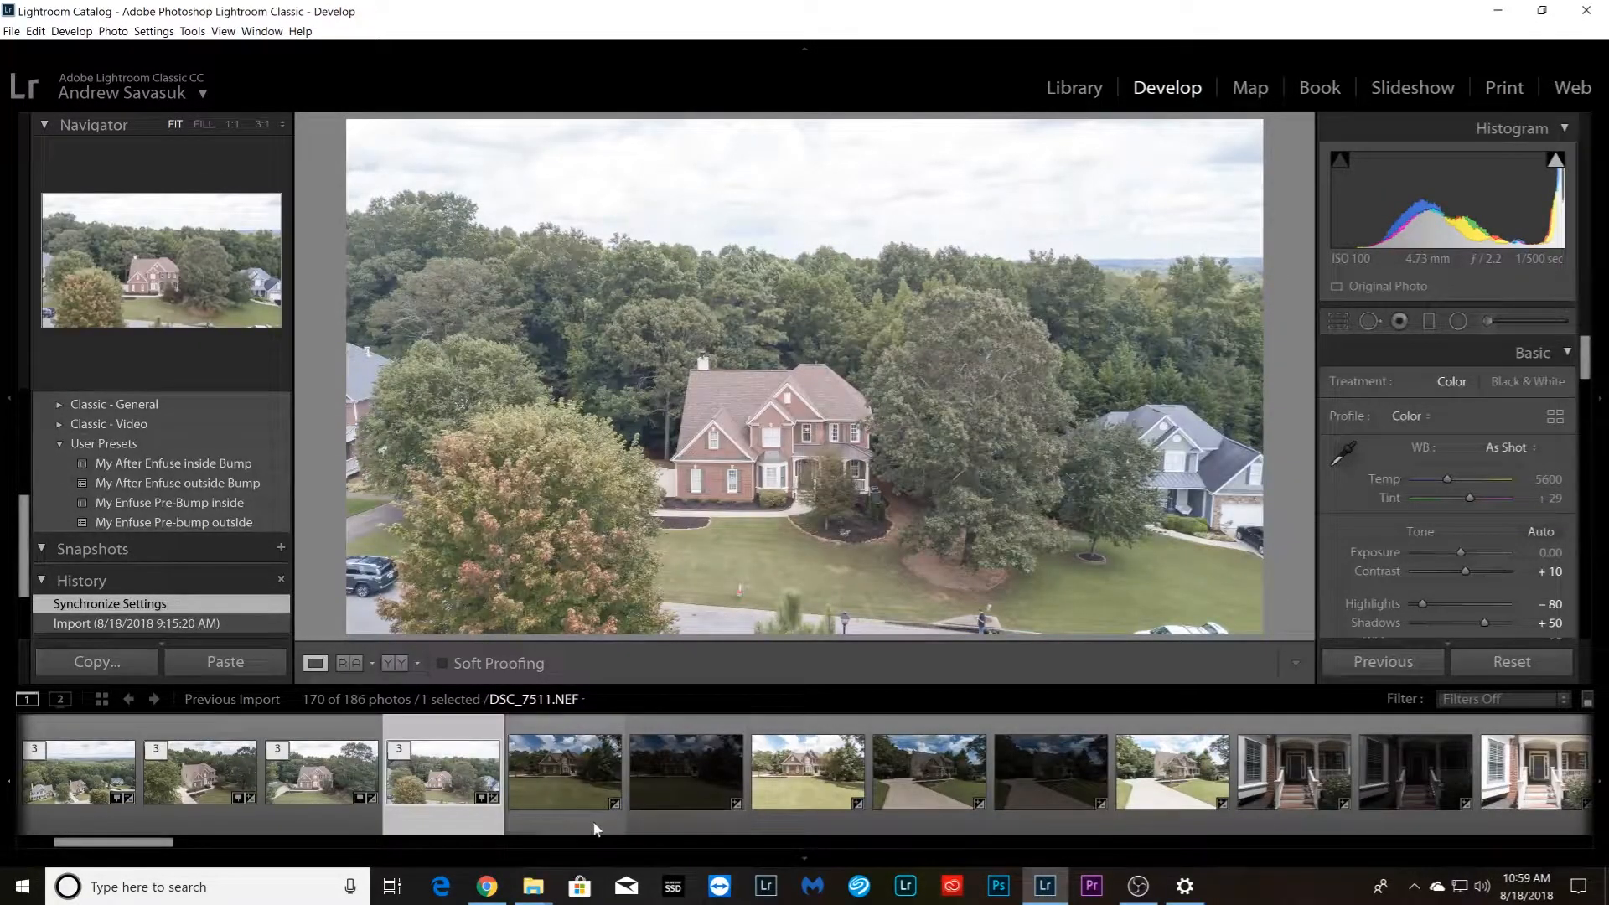
Group the three front lawn photos starting with DSC_7510.NEF into a stack
left_click(550, 811)
left_click(808, 806, "shift")
right_click(808, 806)
mouse_move(905, 622)
left_click(1010, 616)
Group the three driveway photos starting with DSC_7516.NEF into a stack
left_click(685, 808)
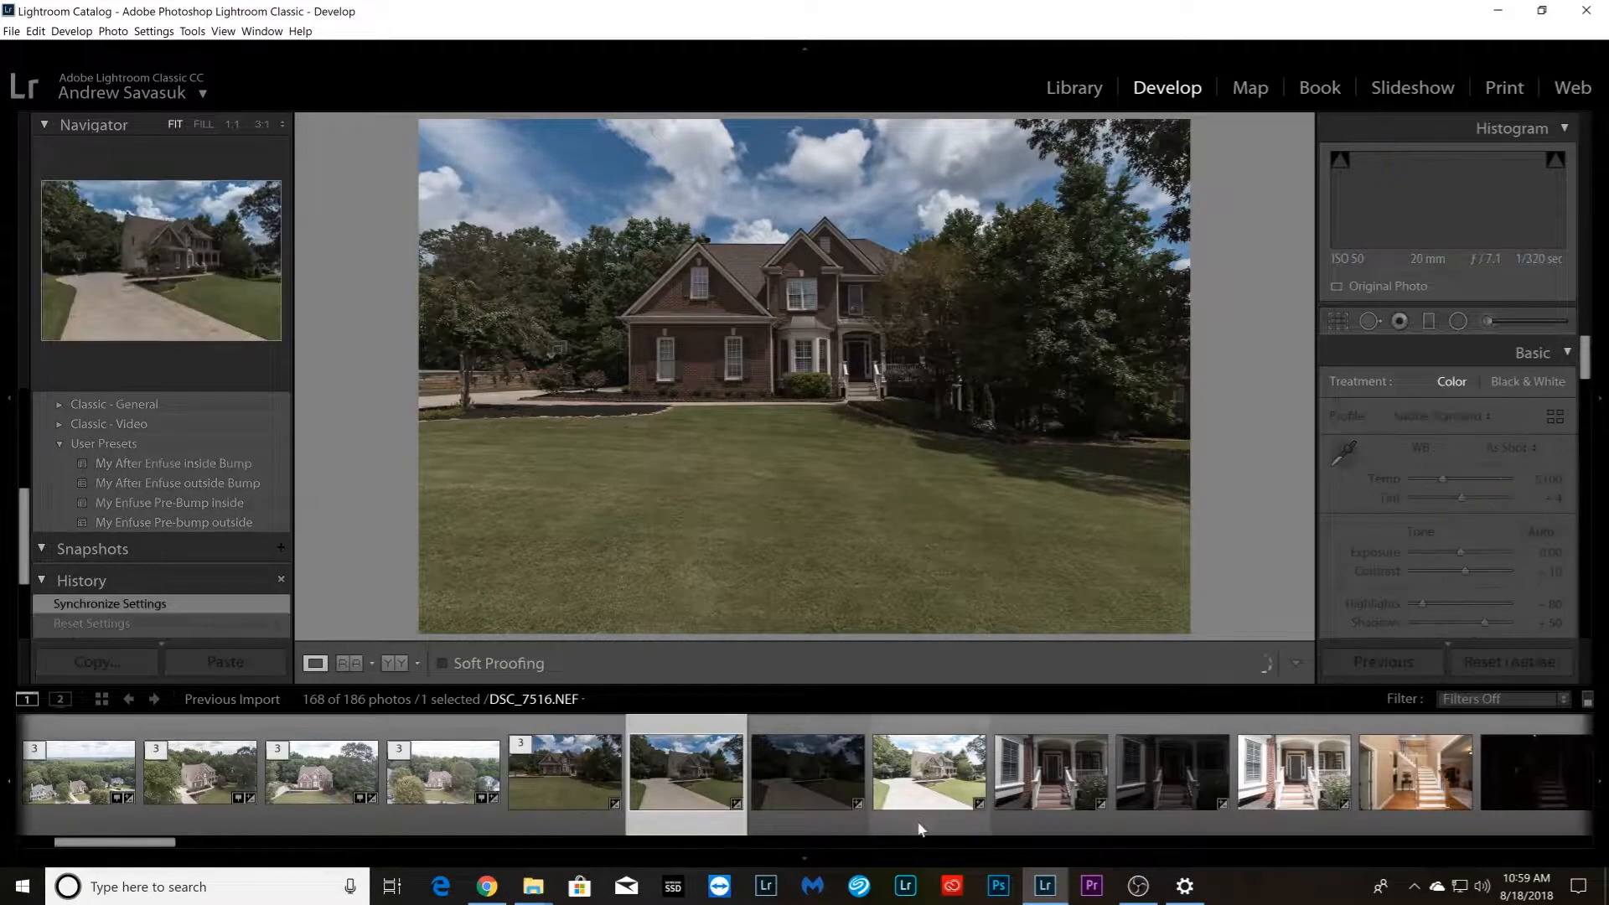
left_click(916, 823, "shift")
right_click(918, 815)
mouse_move(1025, 630)
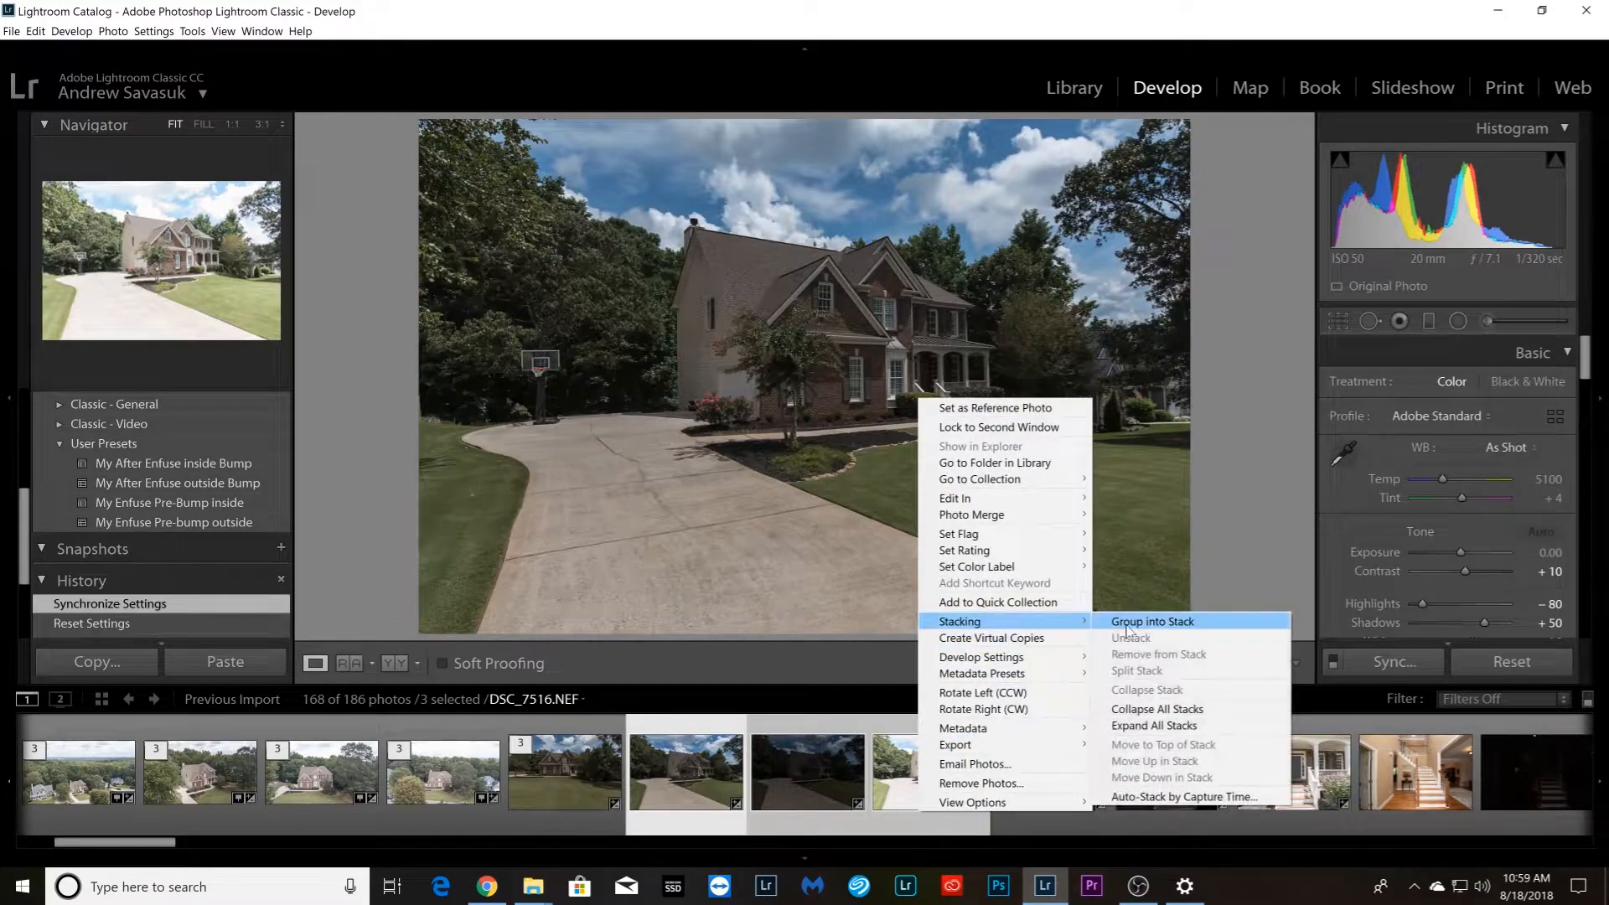
left_click(1153, 621)
Group the three front porch photos, DSC_7519.NEF through DSC_7521.NEF, into a stack
left_click(325, 807)
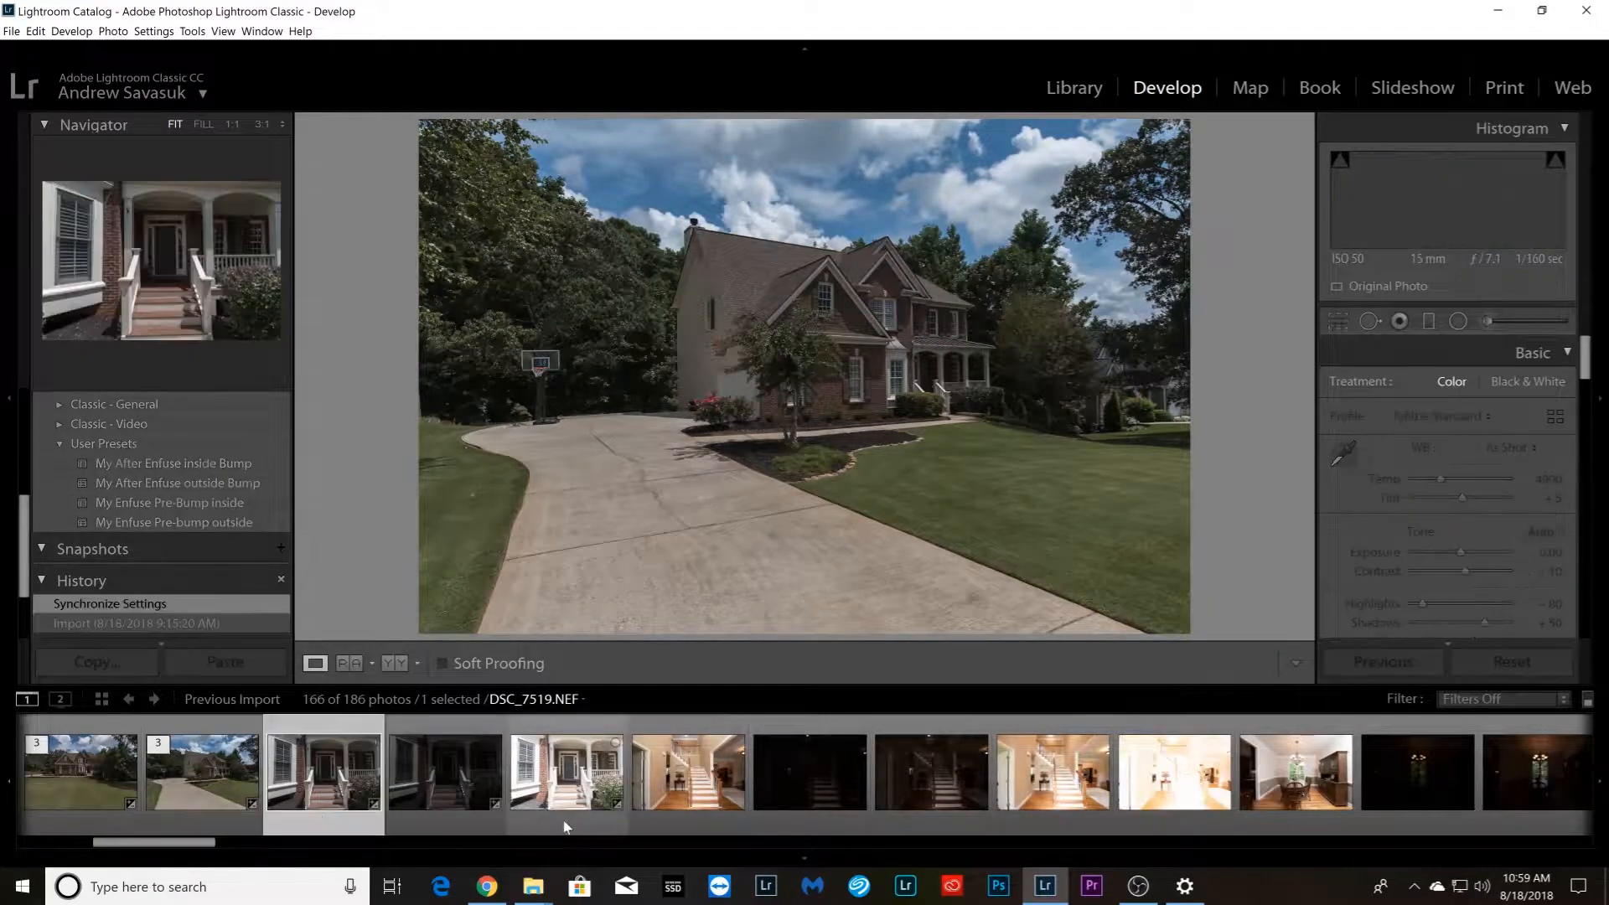
left_click(566, 813, "shift")
right_click(566, 813)
mouse_move(688, 627)
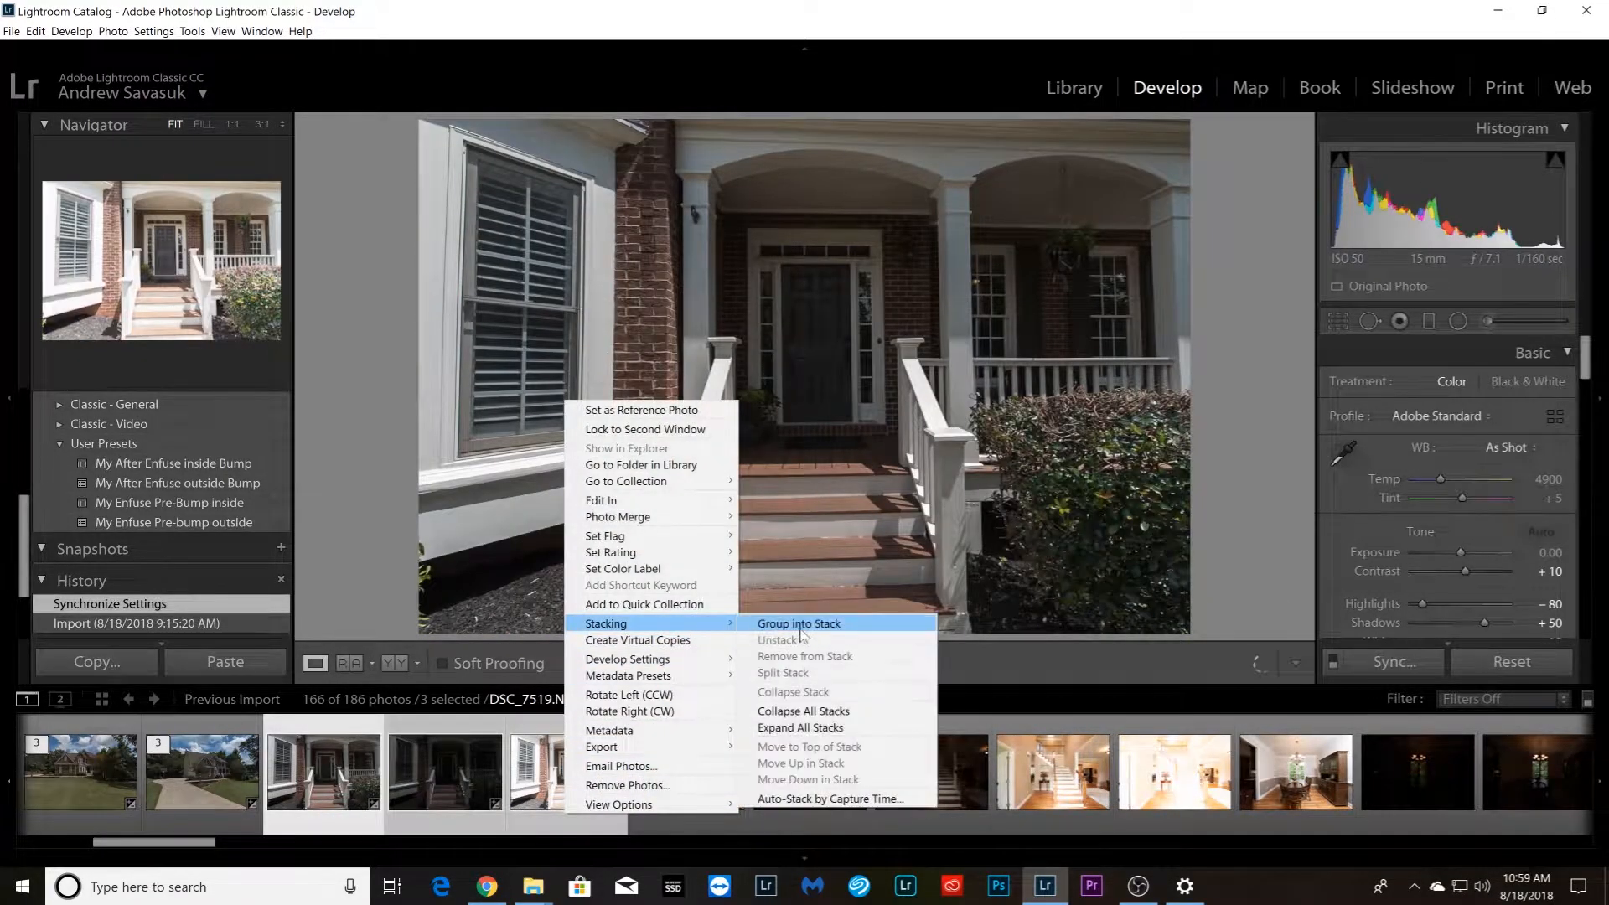
left_click(779, 622)
Group the first three covered deck photos, starting with DSC_7777.NEF, into a stack
left_click_drag(171, 846, 1479, 846)
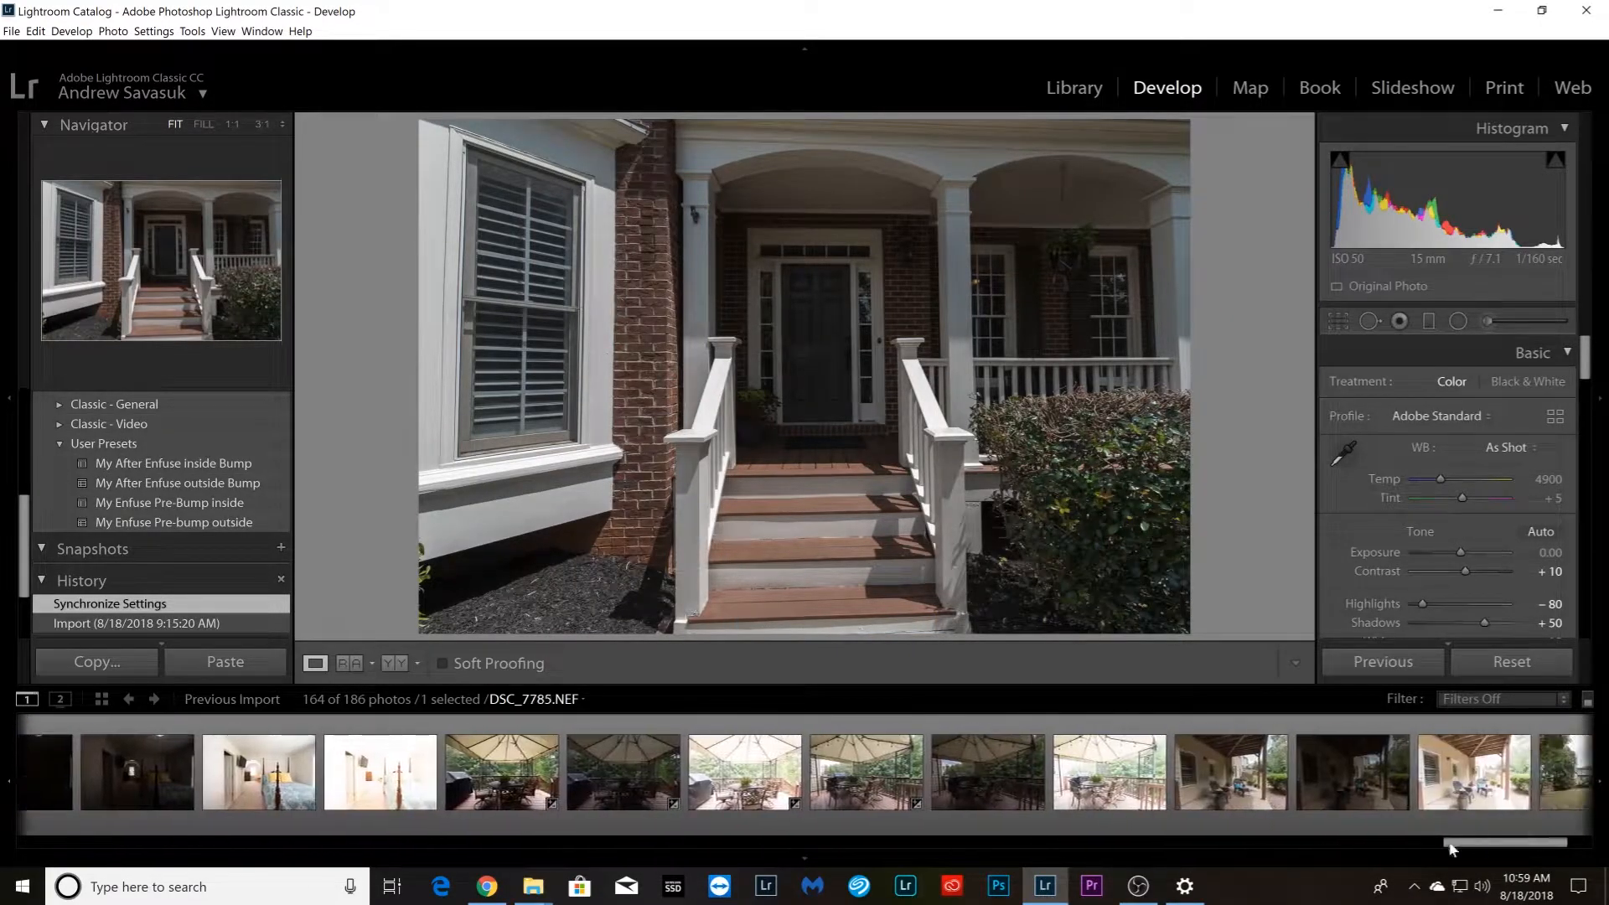
left_click(494, 817)
left_click(725, 797, "shift")
right_click(723, 803)
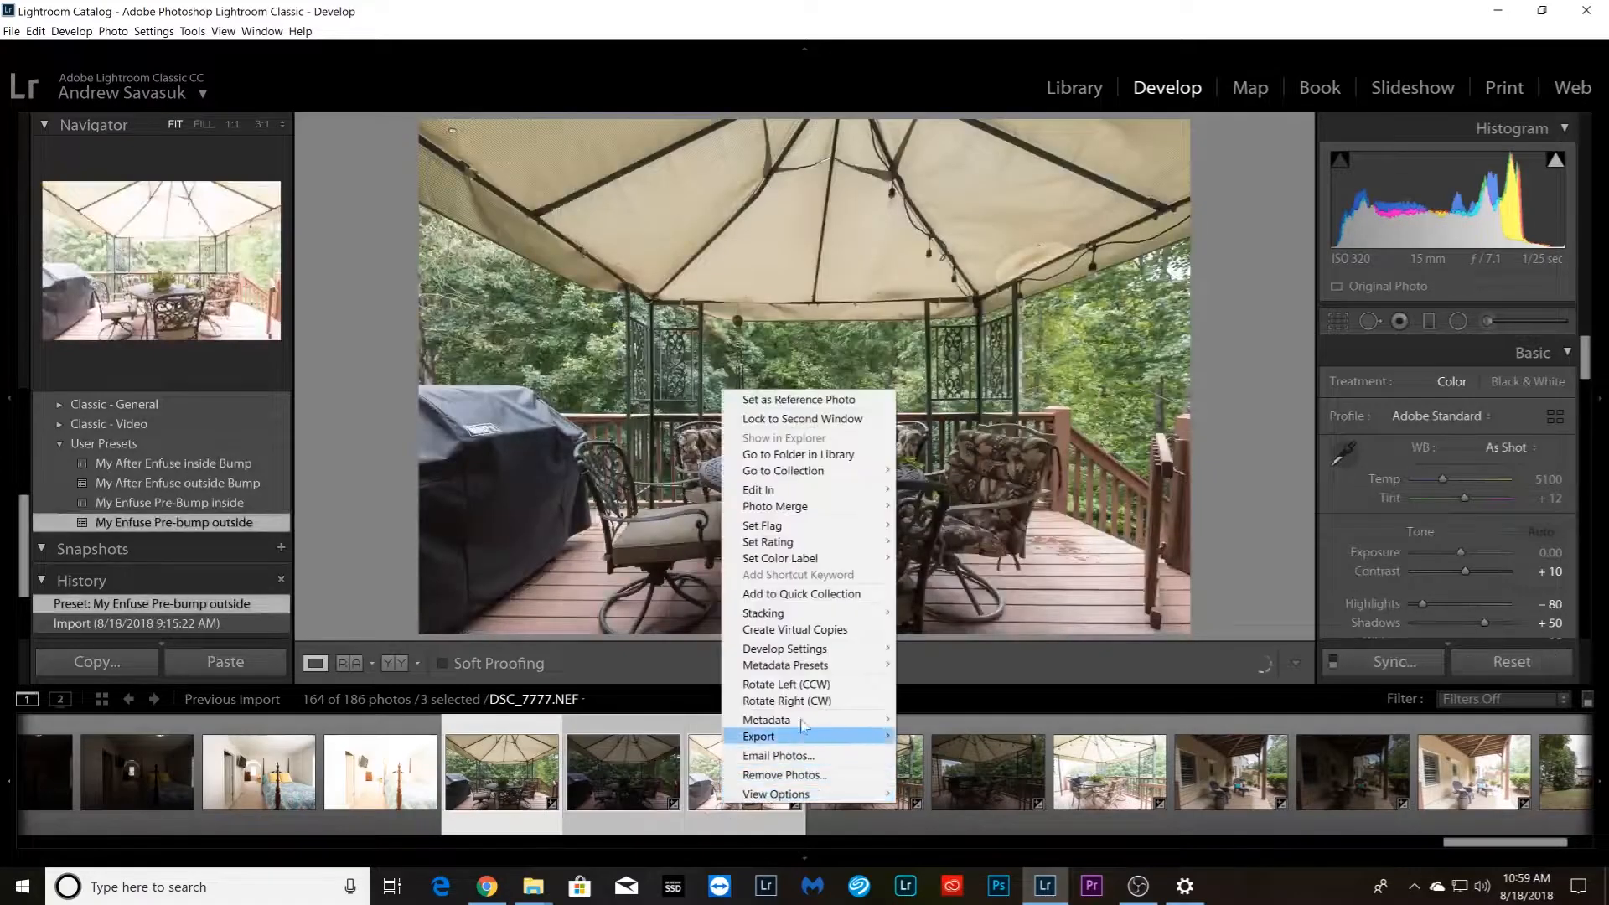
mouse_move(852, 618)
left_click(930, 612)
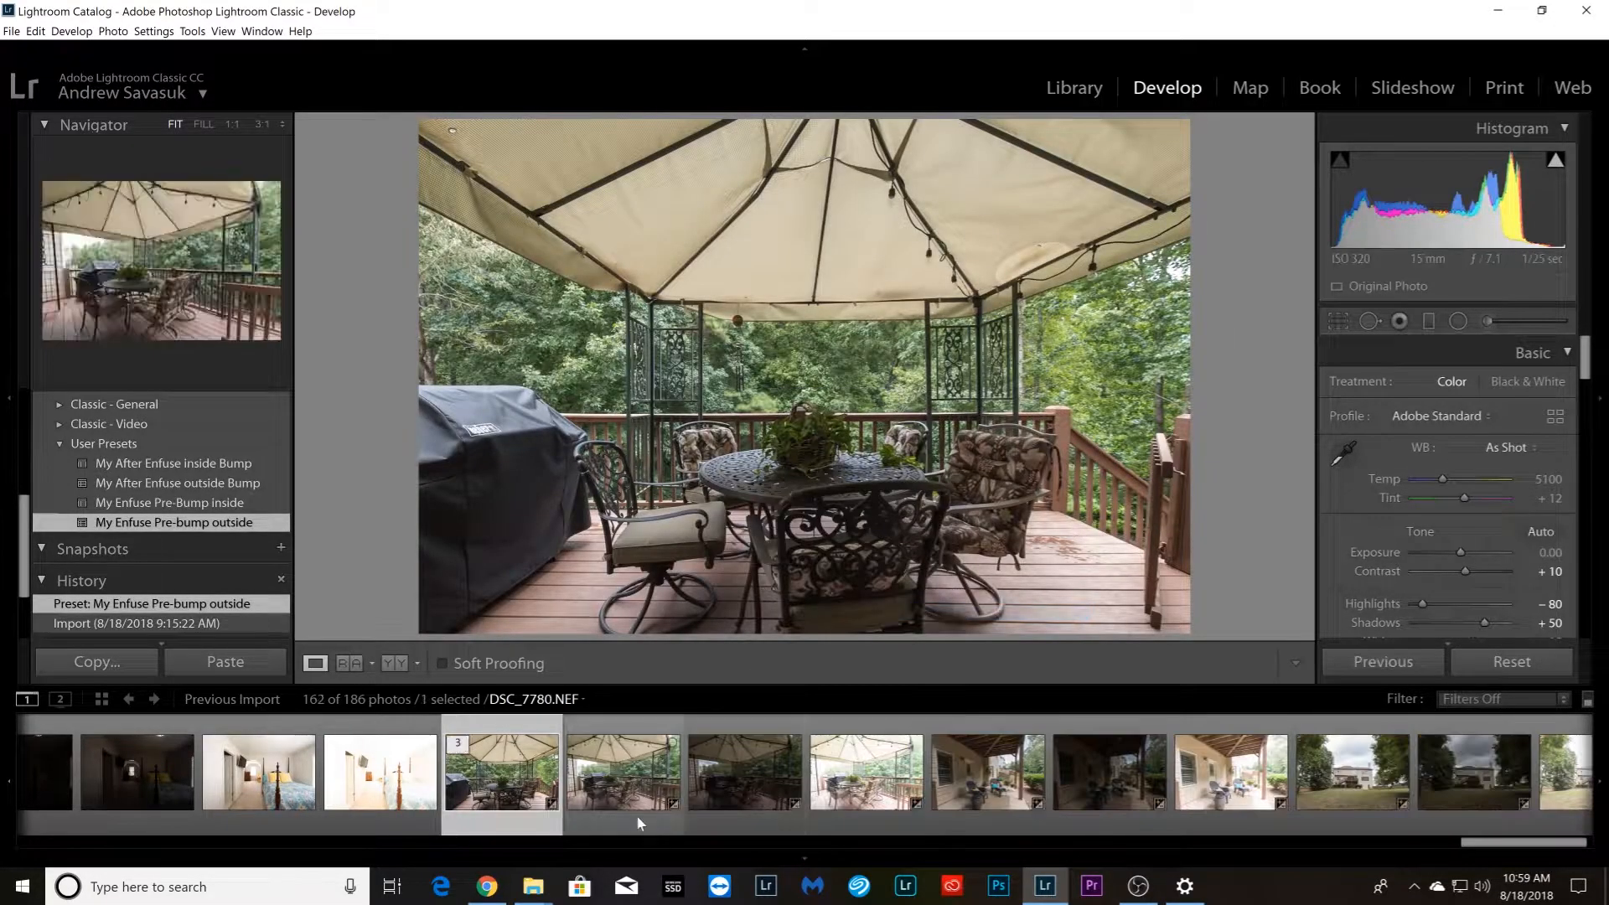
Group the second set of three covered deck photos, starting with DSC_7780.NEF, into a stack
right_click(828, 810)
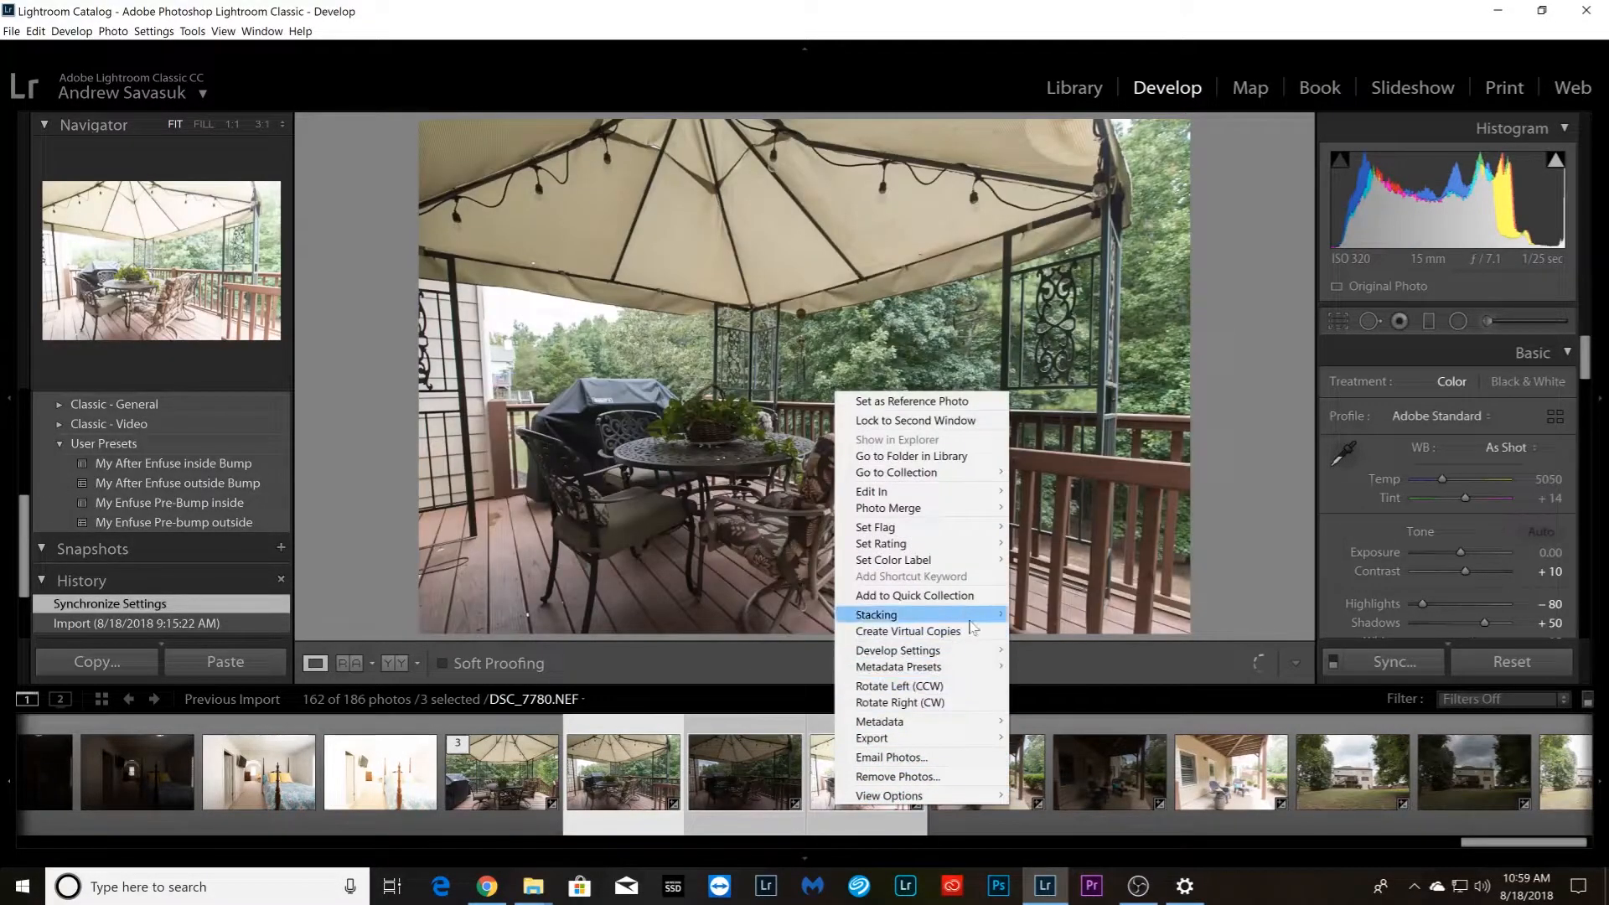
mouse_move(971, 626)
left_click(1052, 614)
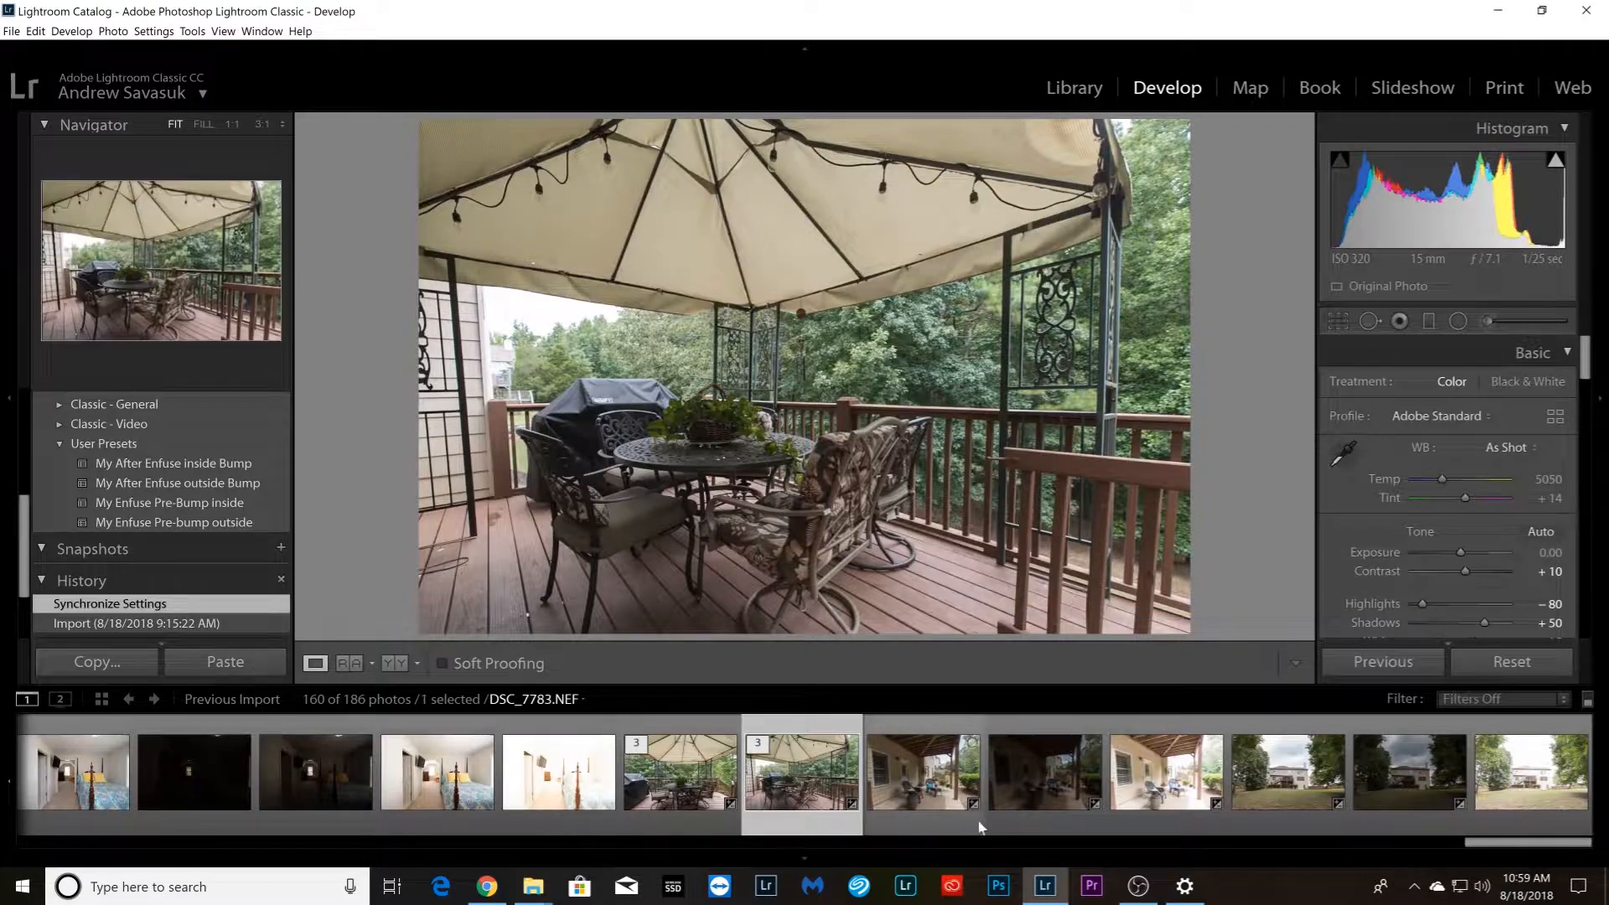
Group the three covered patio photos starting with DSC_7783.NEF into a stack
left_click(912, 812)
left_click(1155, 806, "shift")
right_click(1155, 806)
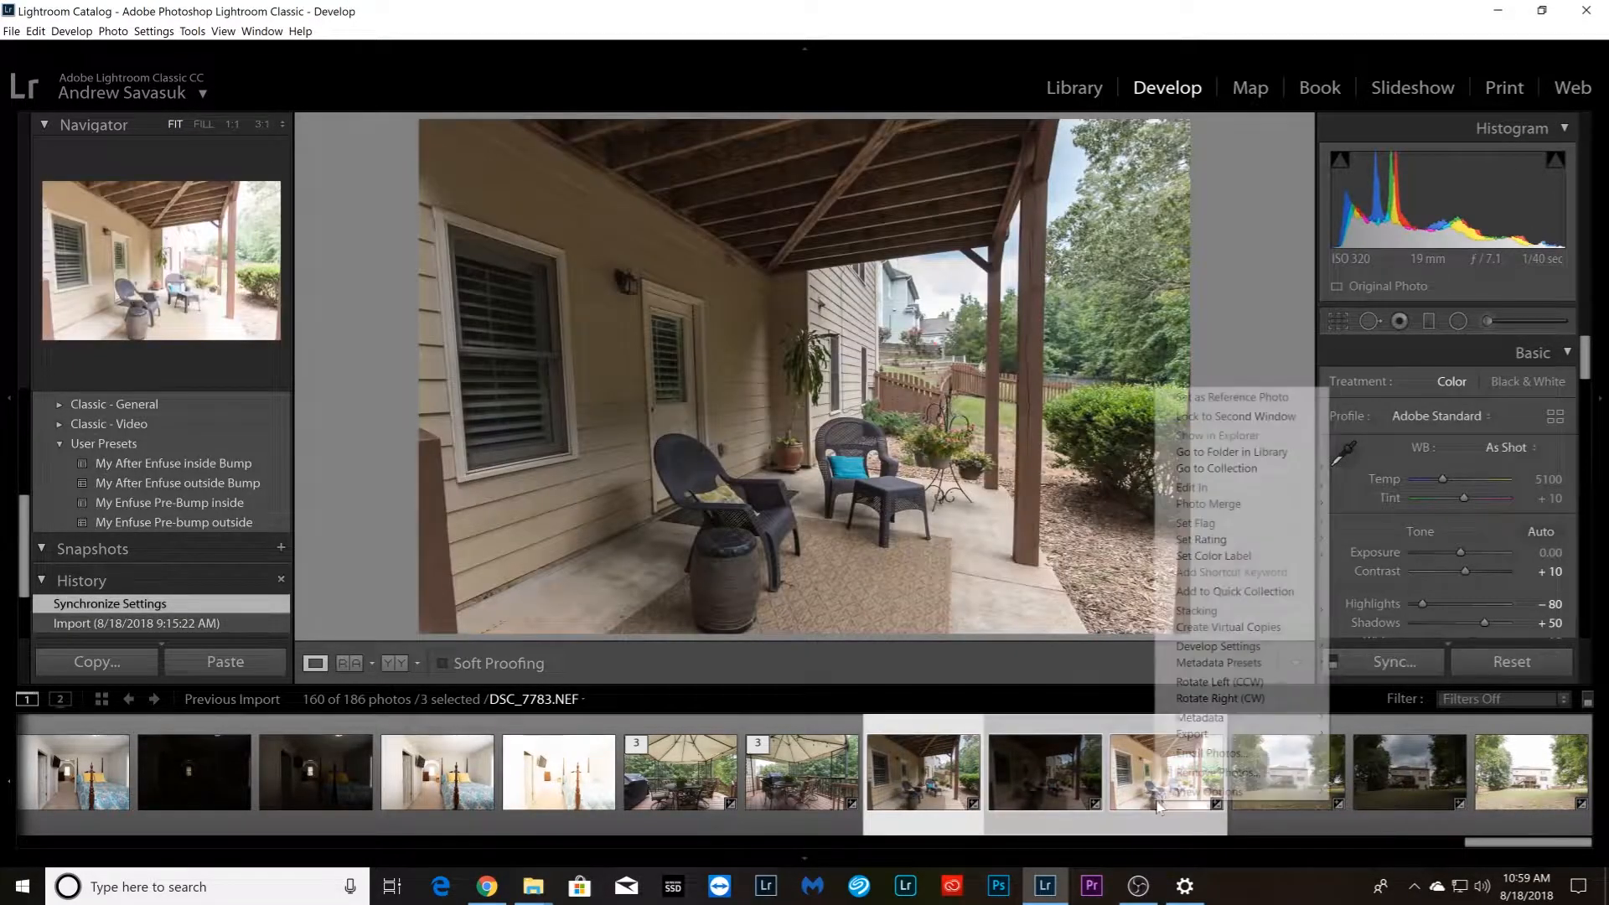
mouse_move(1302, 621)
left_click(1357, 614)
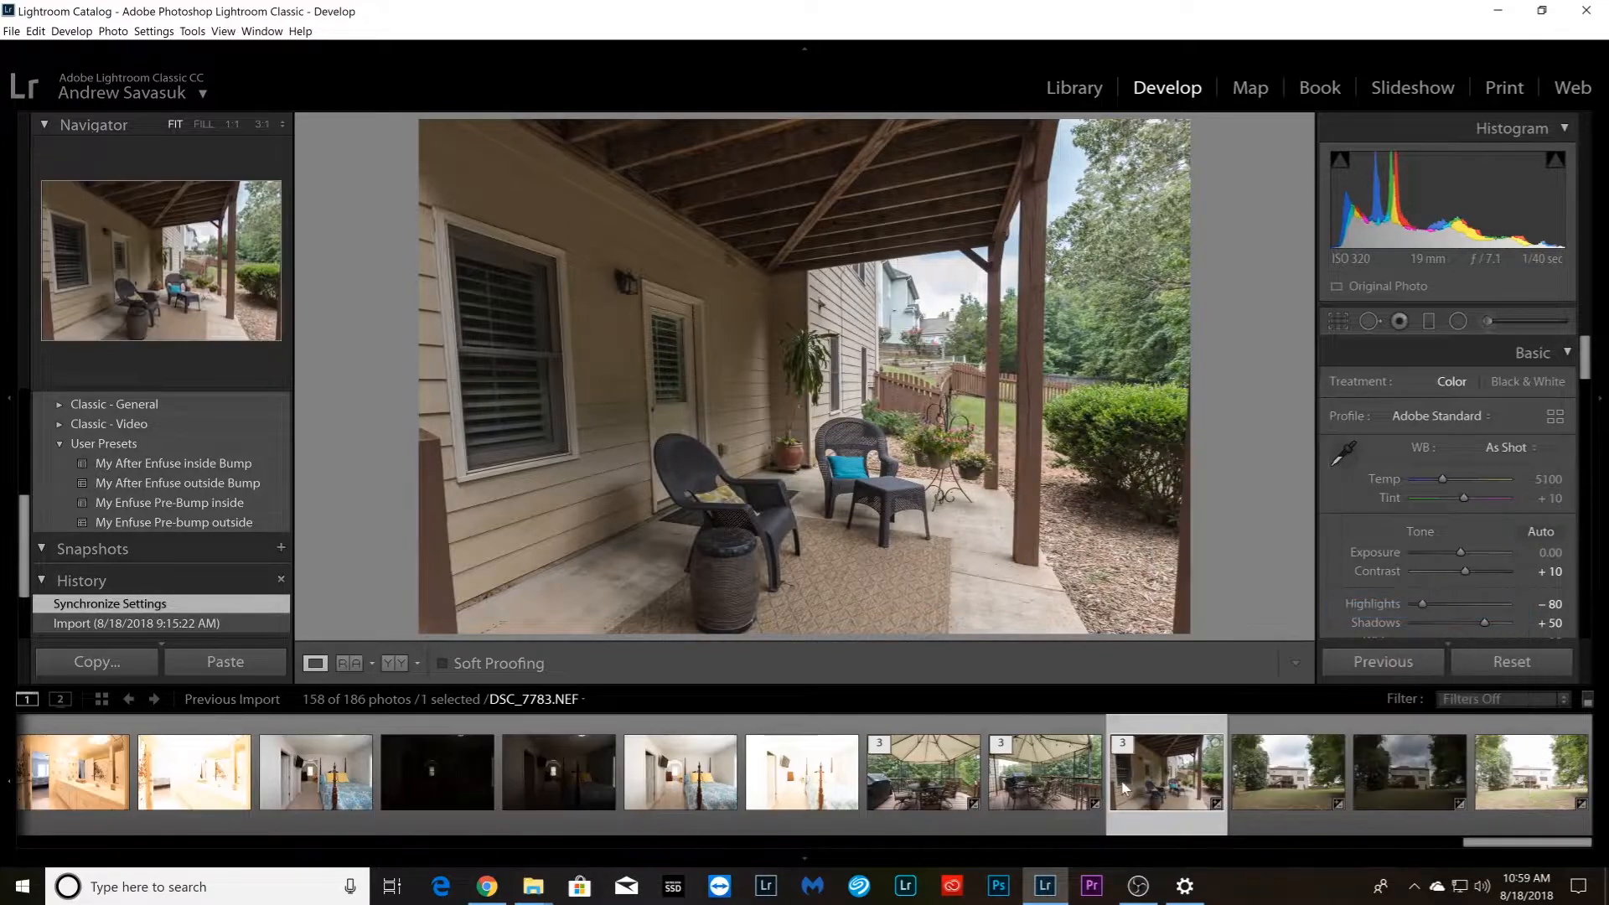
Group the three backyard photos, DSC_7789.NEF through DSC_7791.NEF, into a stack
left_click(1272, 793)
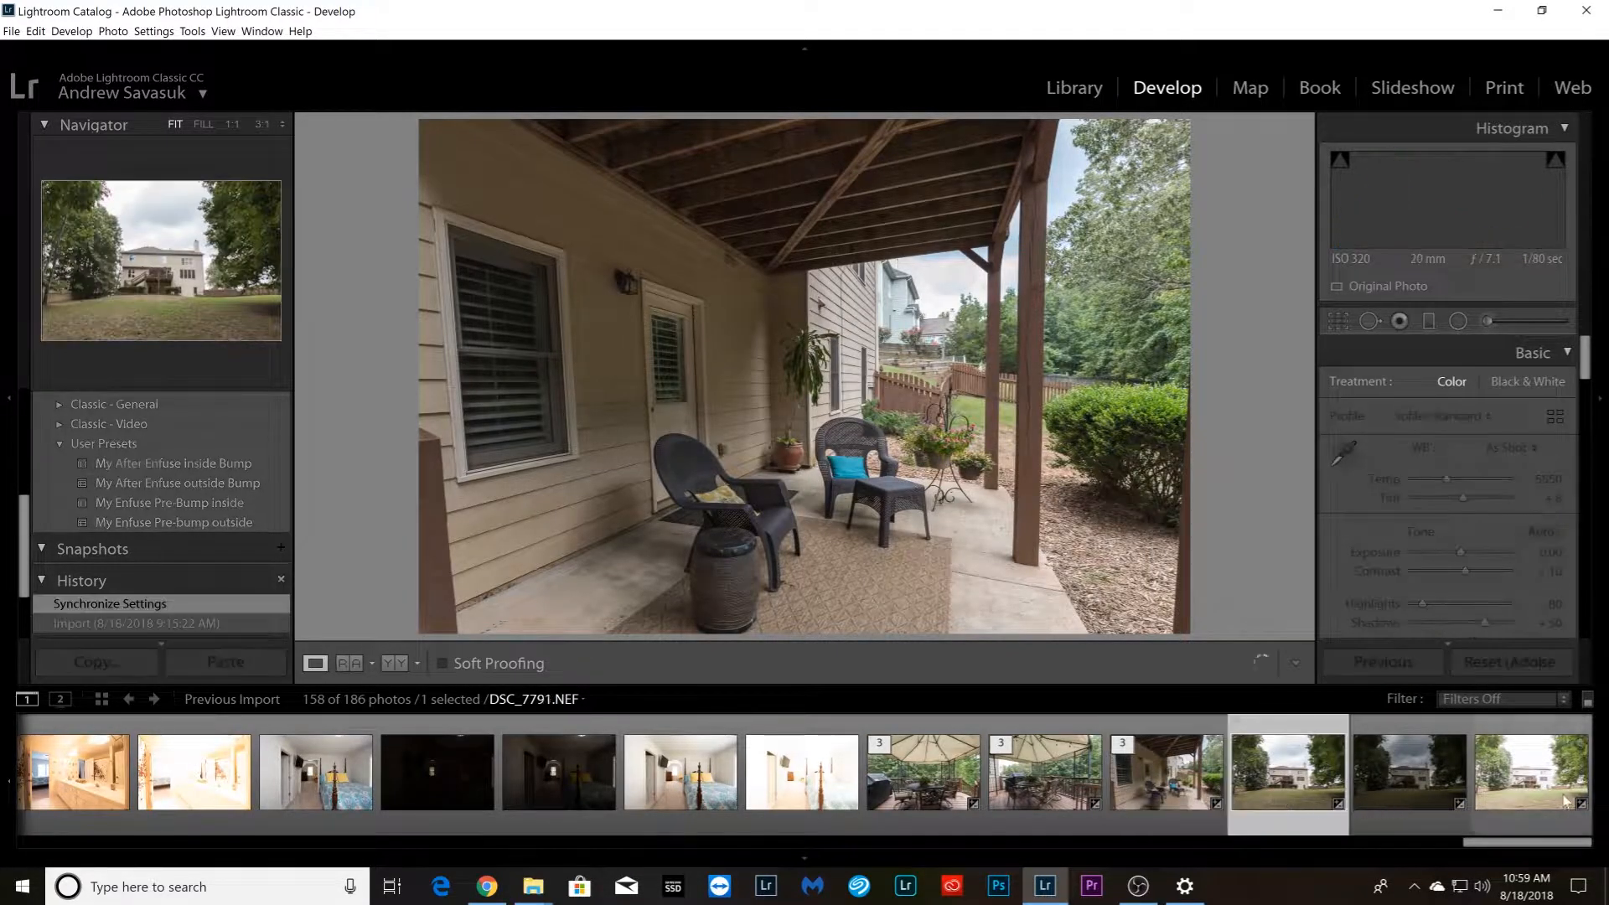
left_click(1549, 792, "shift")
right_click(1549, 792)
mouse_move(1534, 607)
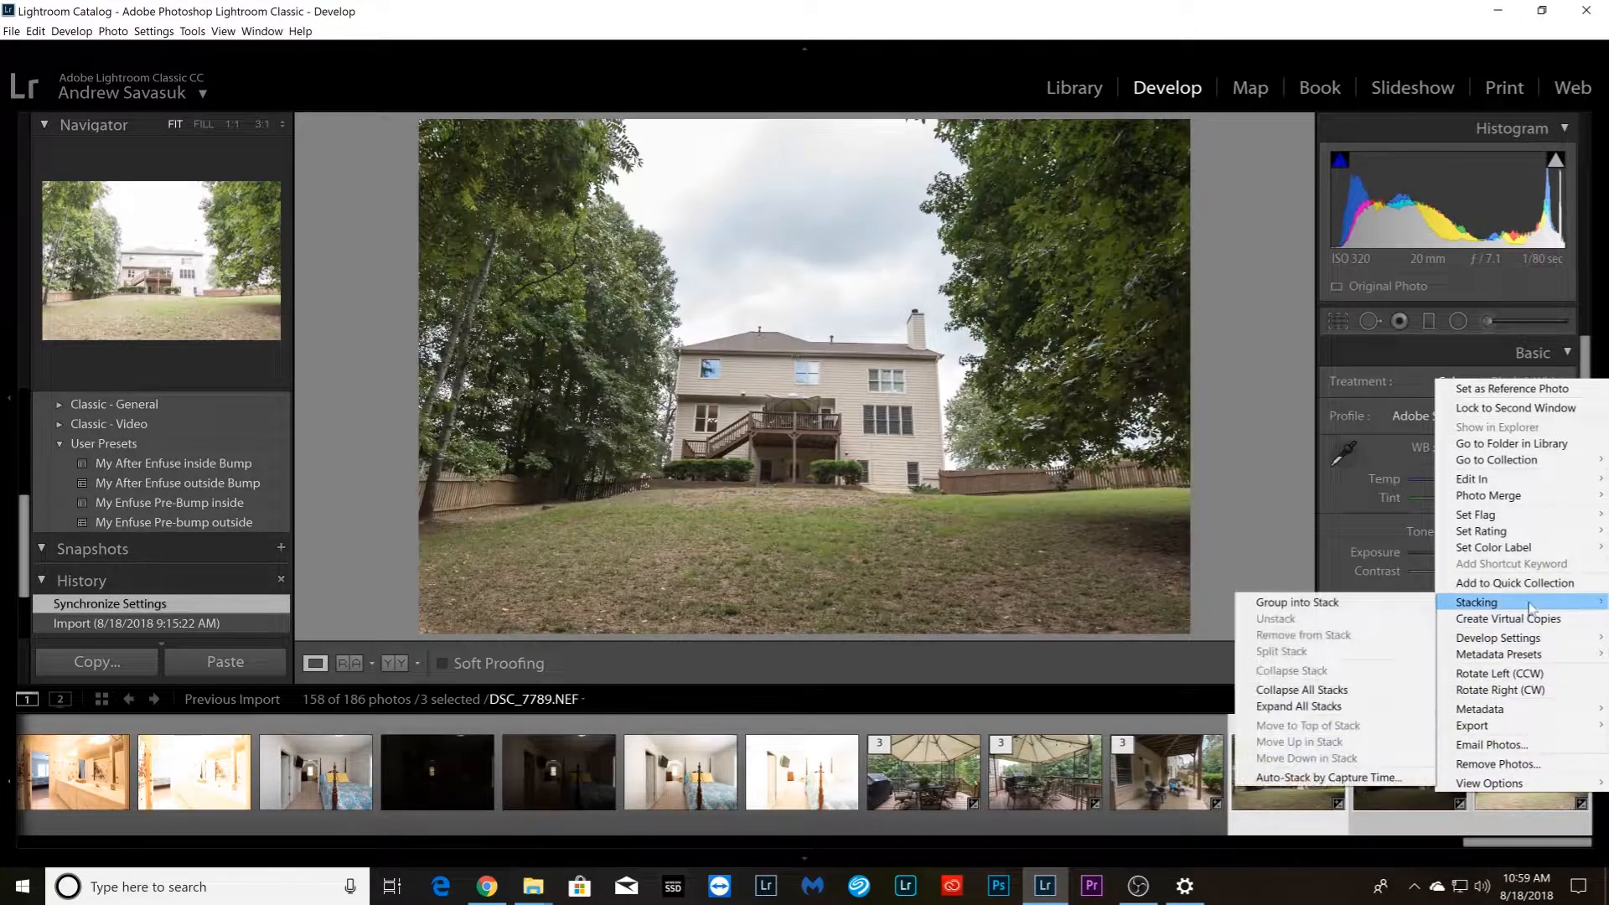
left_click(1390, 605)
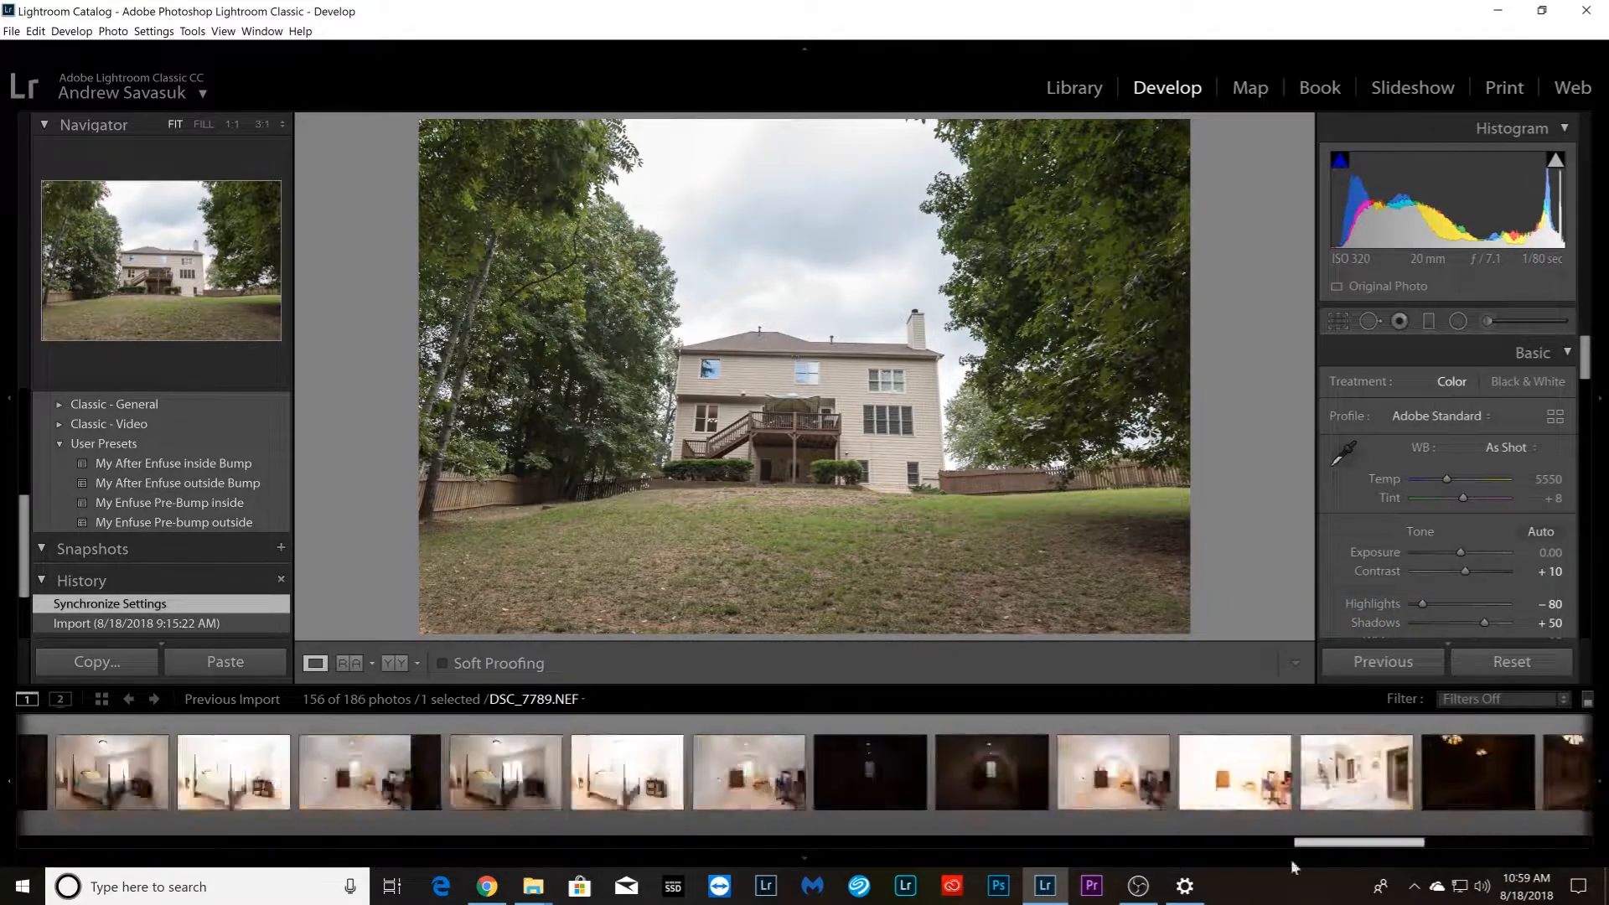
Apply the My Enfuse Pre-Bump inside preset to the first staircase photo, DSC_7525.NEF
left_click_drag(367, 903, 125, 903)
left_click(500, 811)
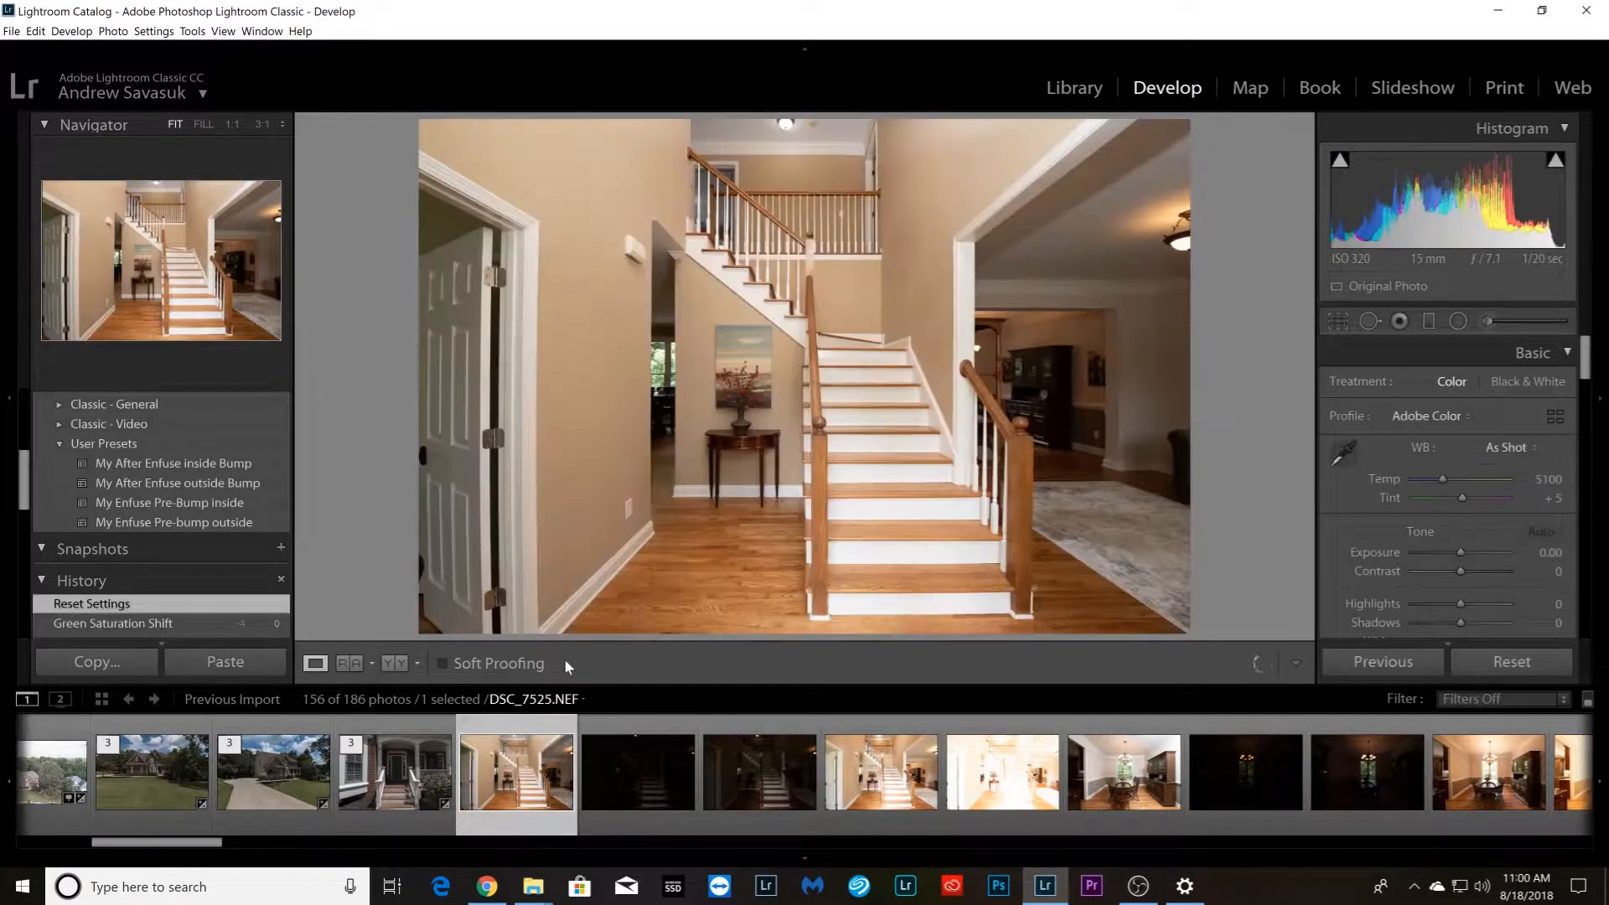
left_click(208, 503)
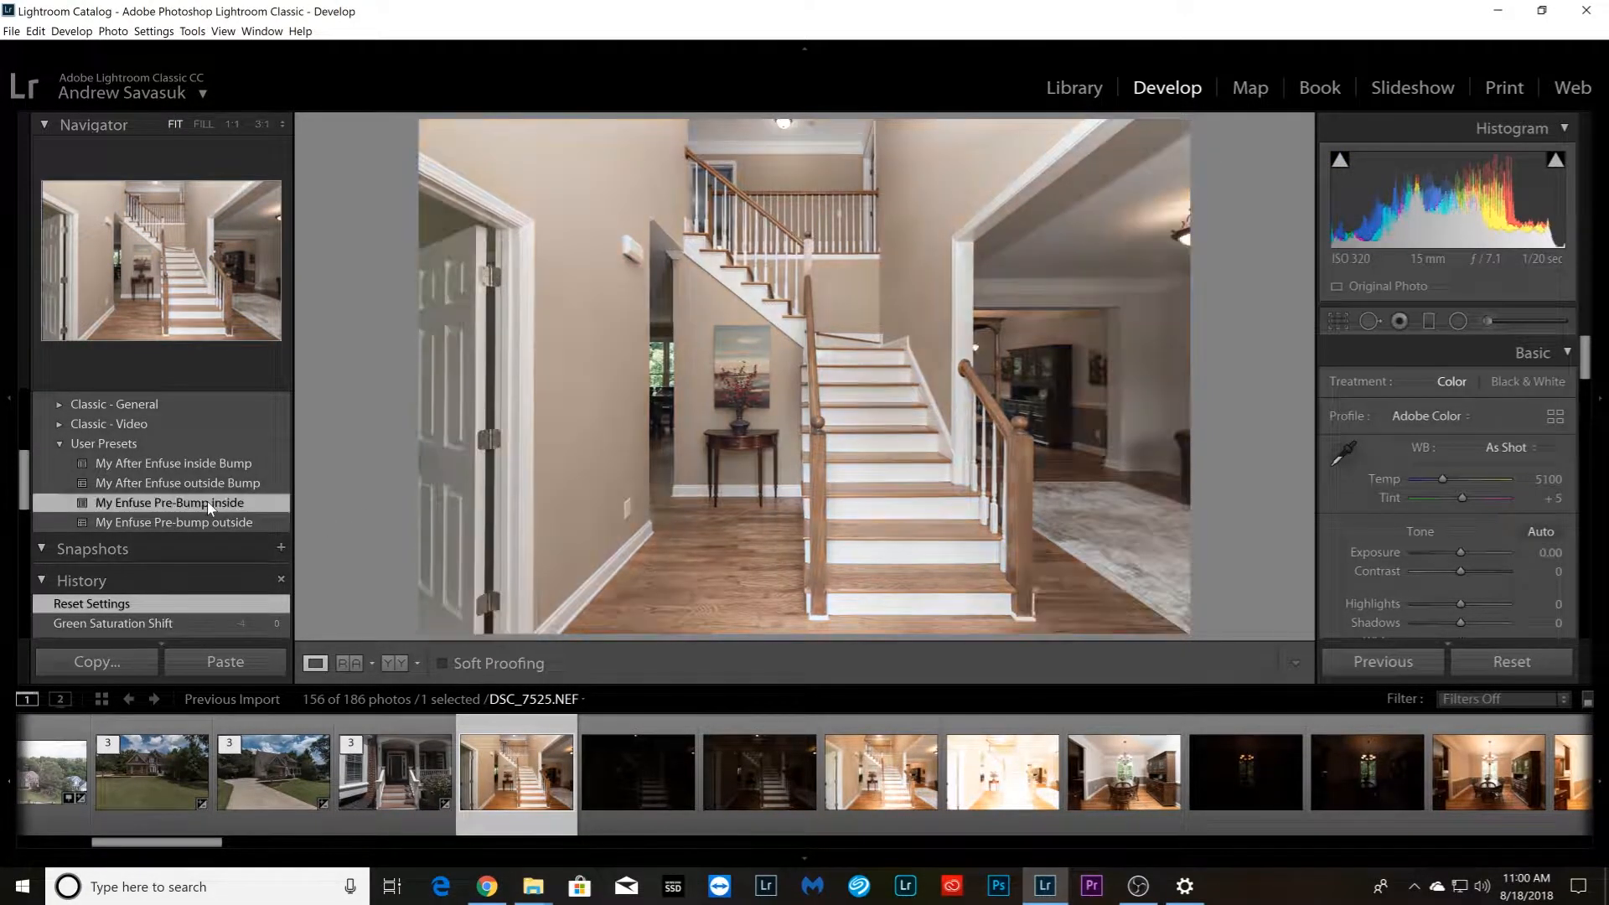
Synchronize the settings of DSC_7525.NEF to all interior photos through the last bedroom photo before the deck stacks
left_click_drag(209, 845, 1570, 848)
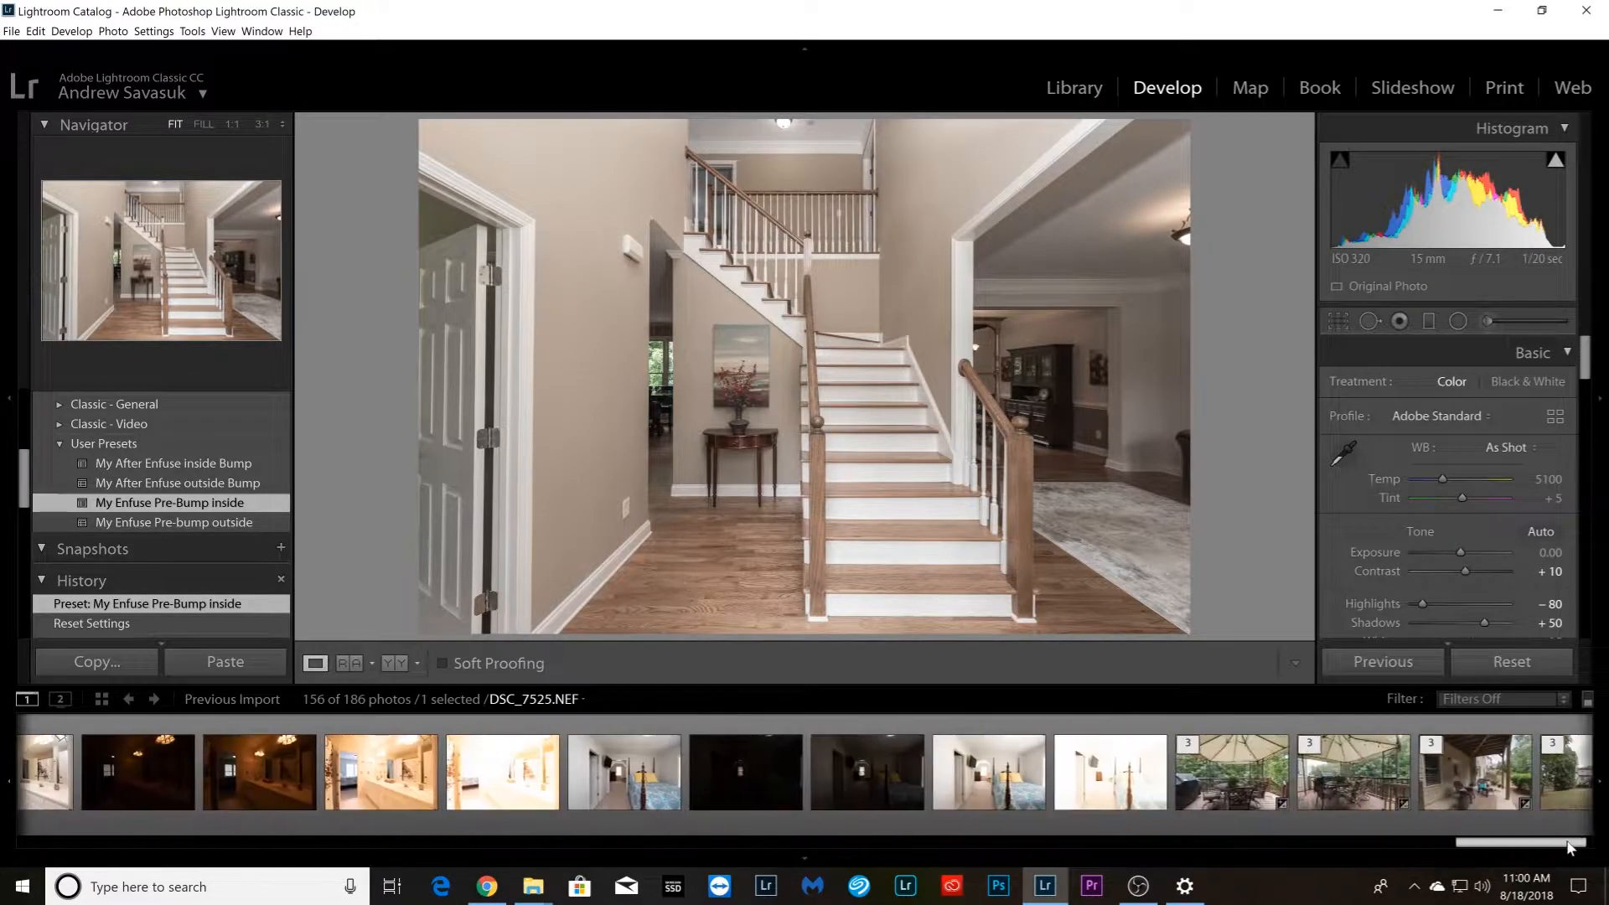
left_click(1149, 794, "shift")
left_click(1391, 662)
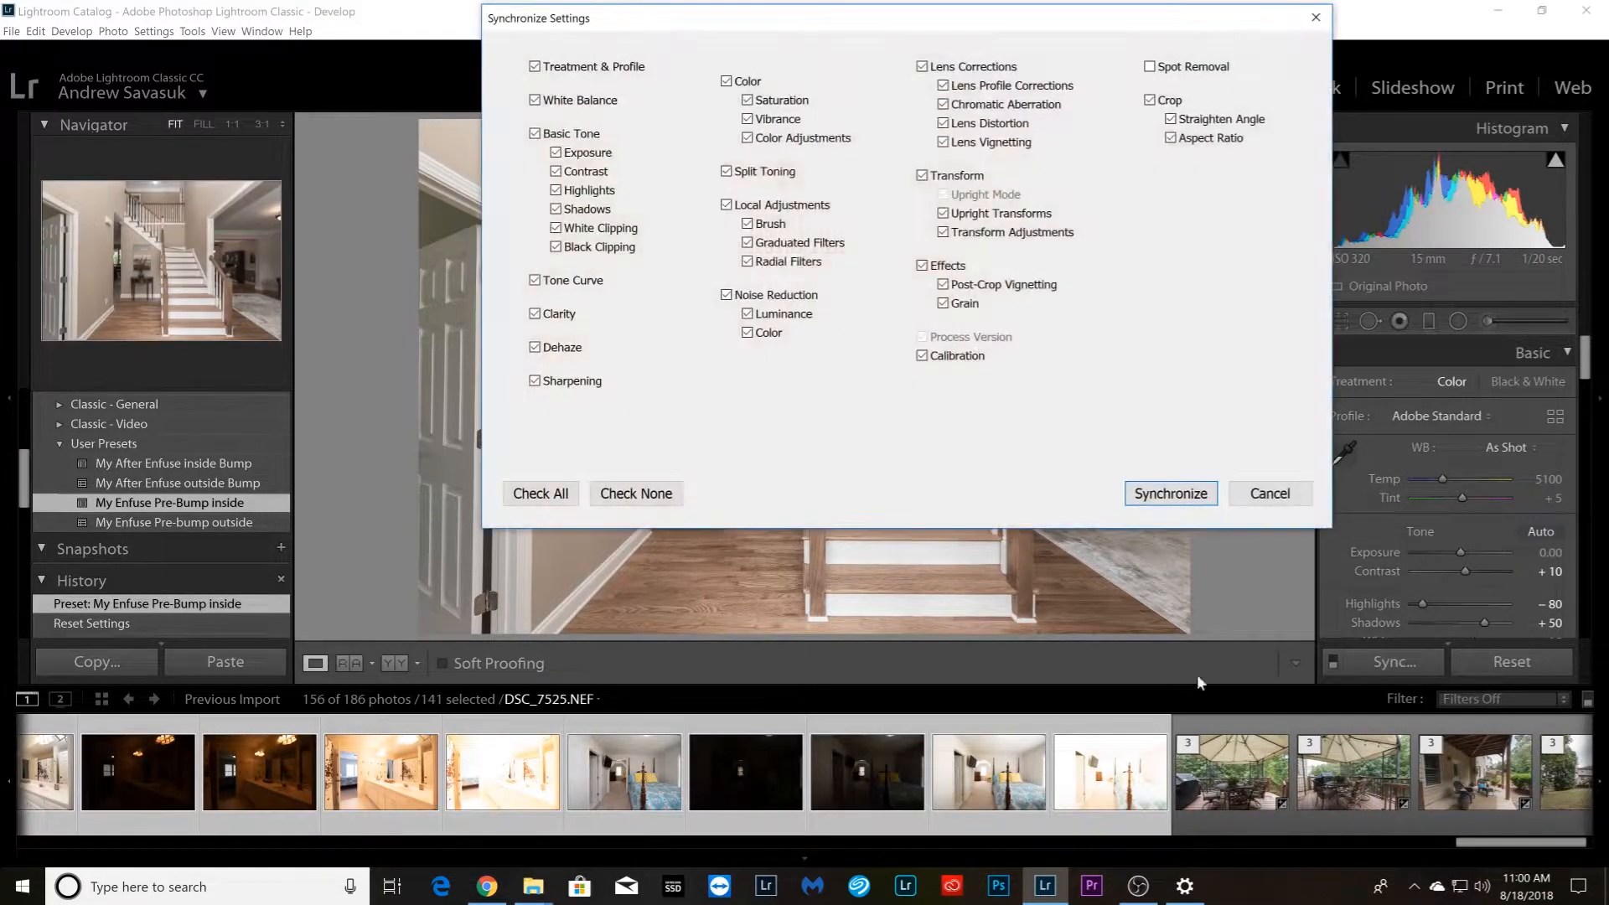
left_click(1171, 495)
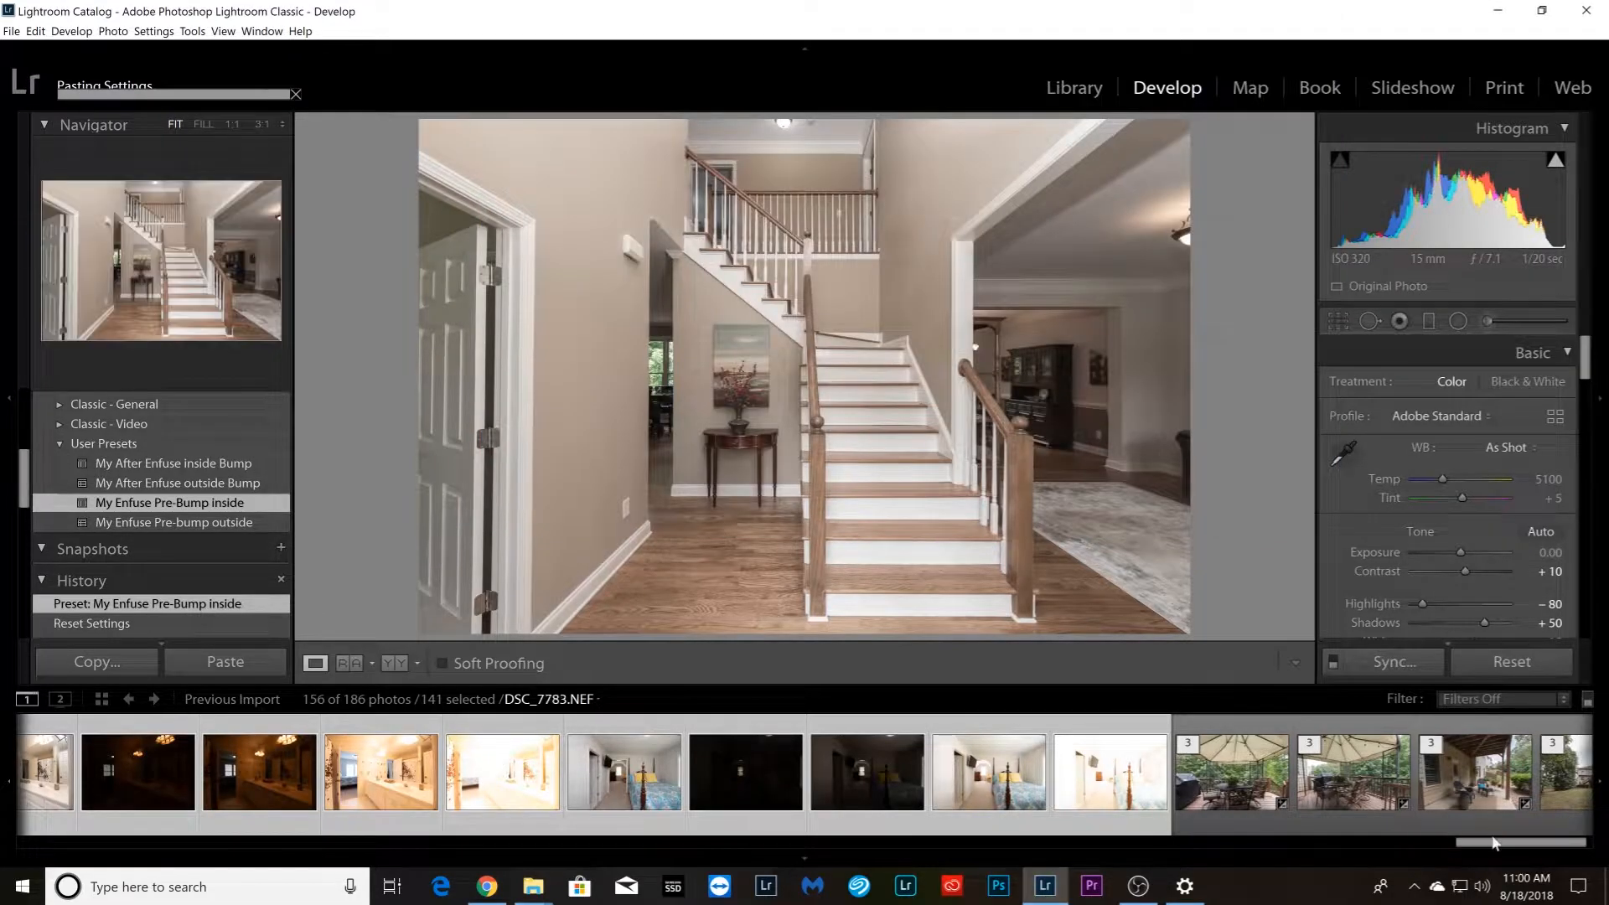
Group the five staircase photos, DSC_7525.NEF through DSC_7529.NEF, into a stack
left_click_drag(1501, 849, 168, 847)
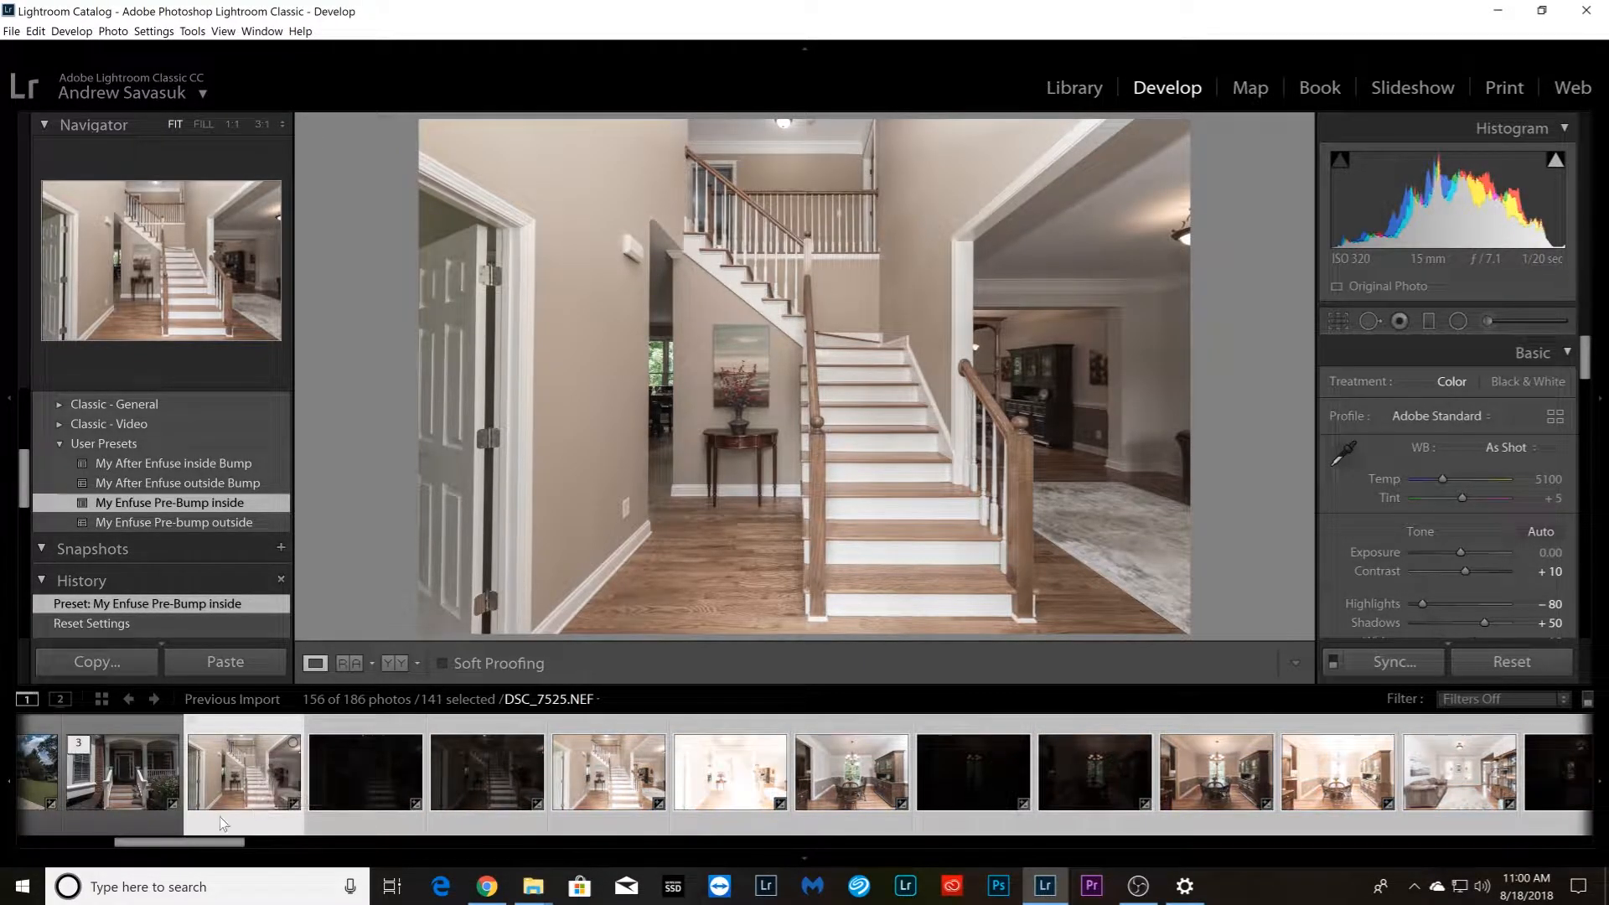
left_click(163, 817)
left_click(224, 818)
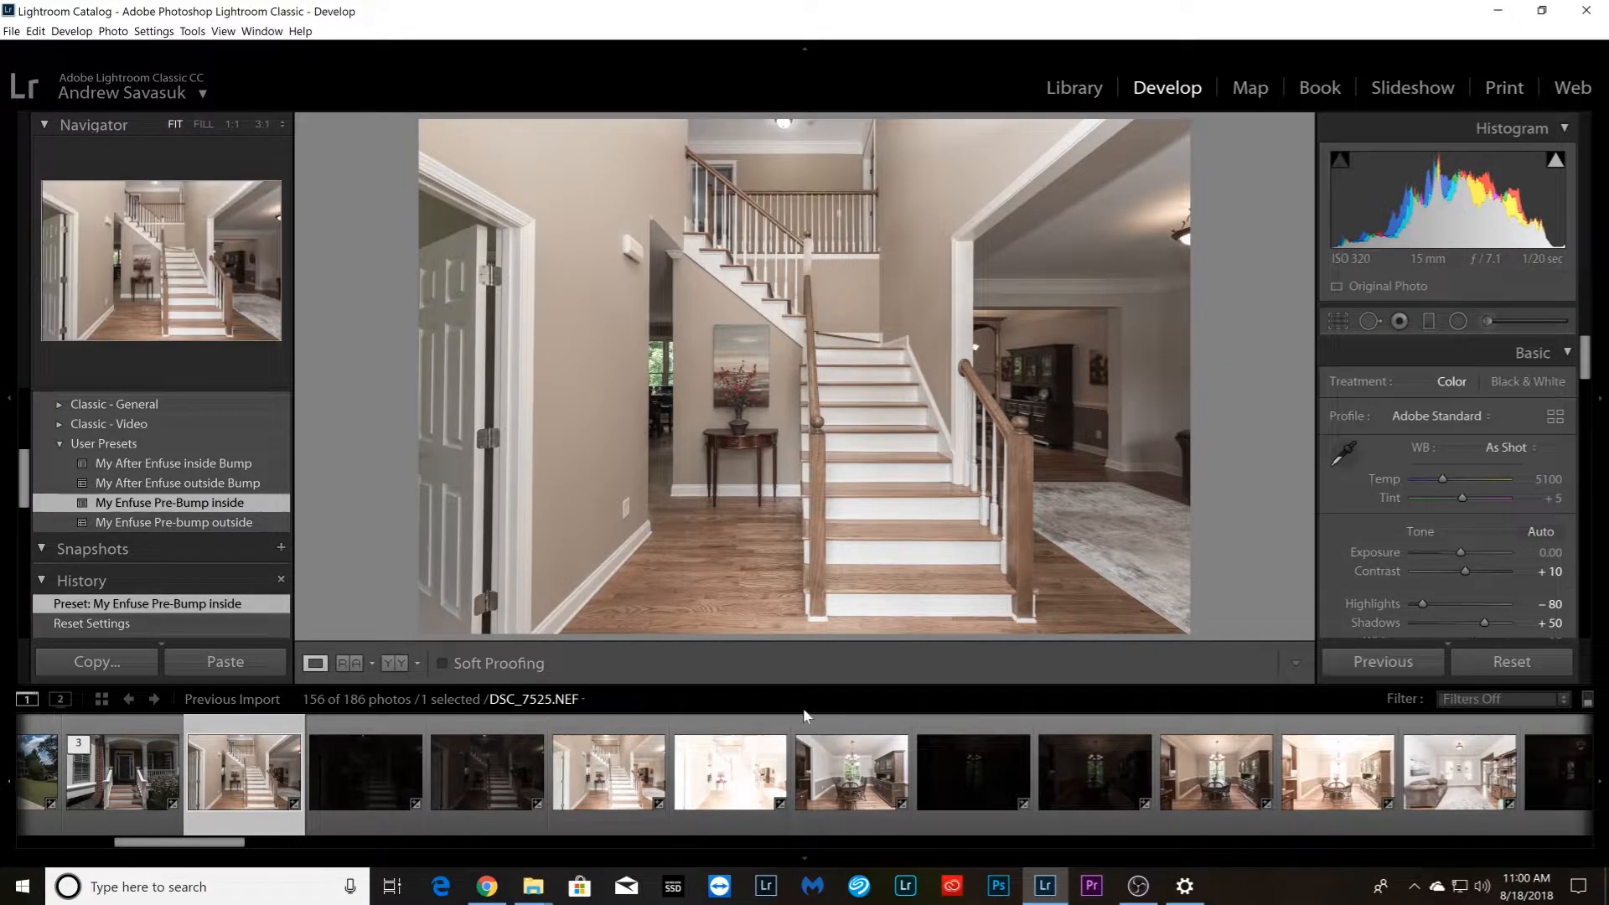
left_click(726, 810, "shift")
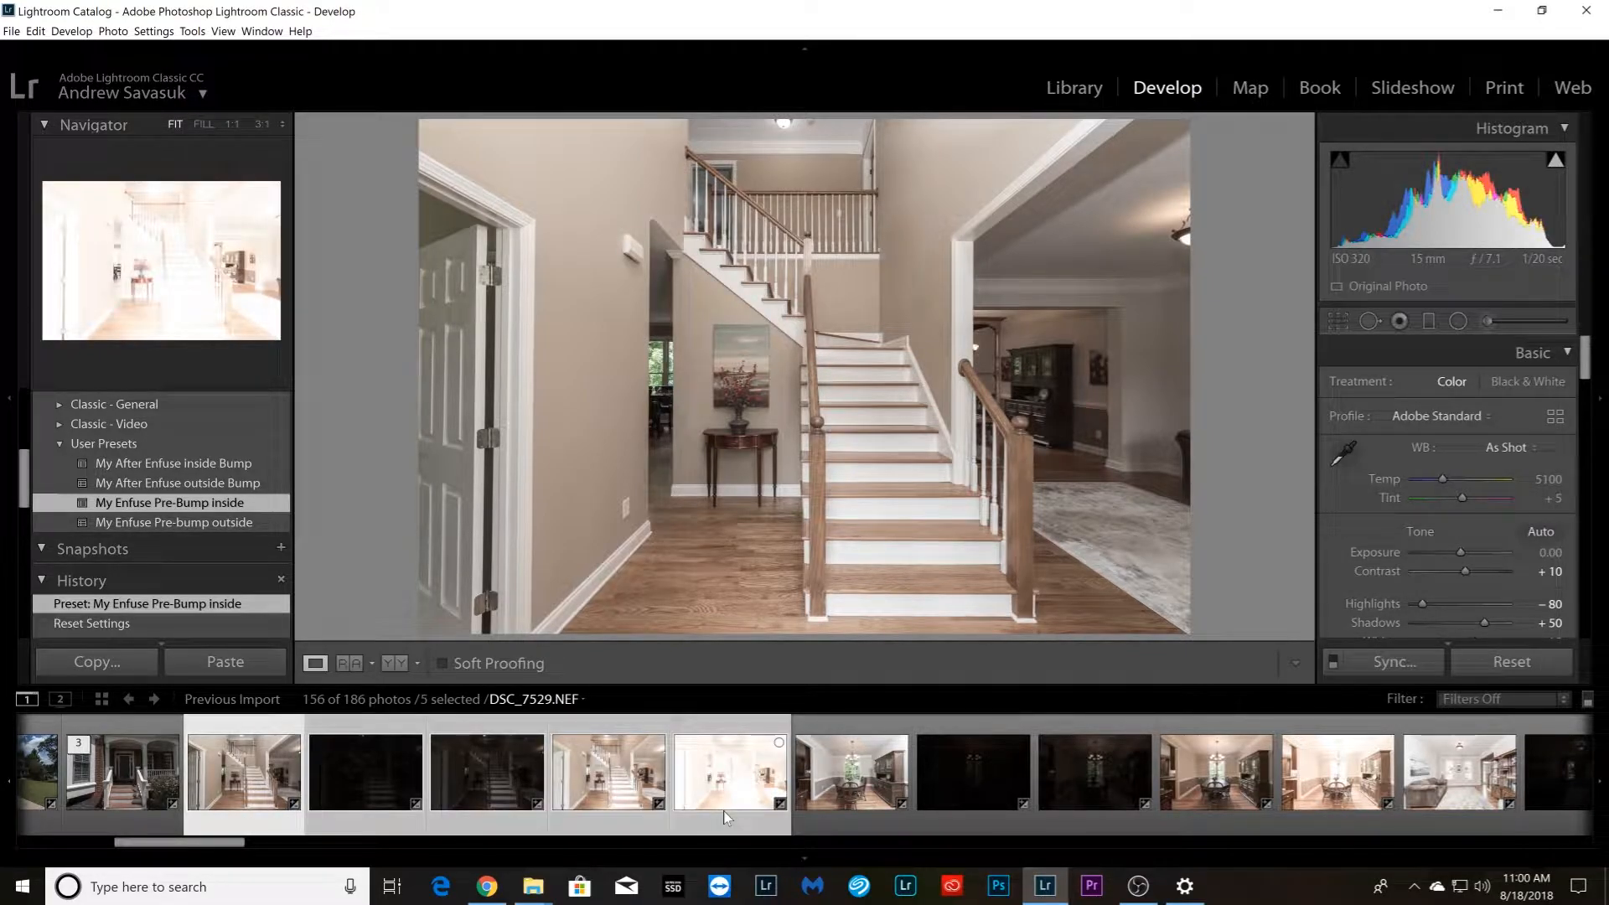
right_click(723, 811)
mouse_move(805, 621)
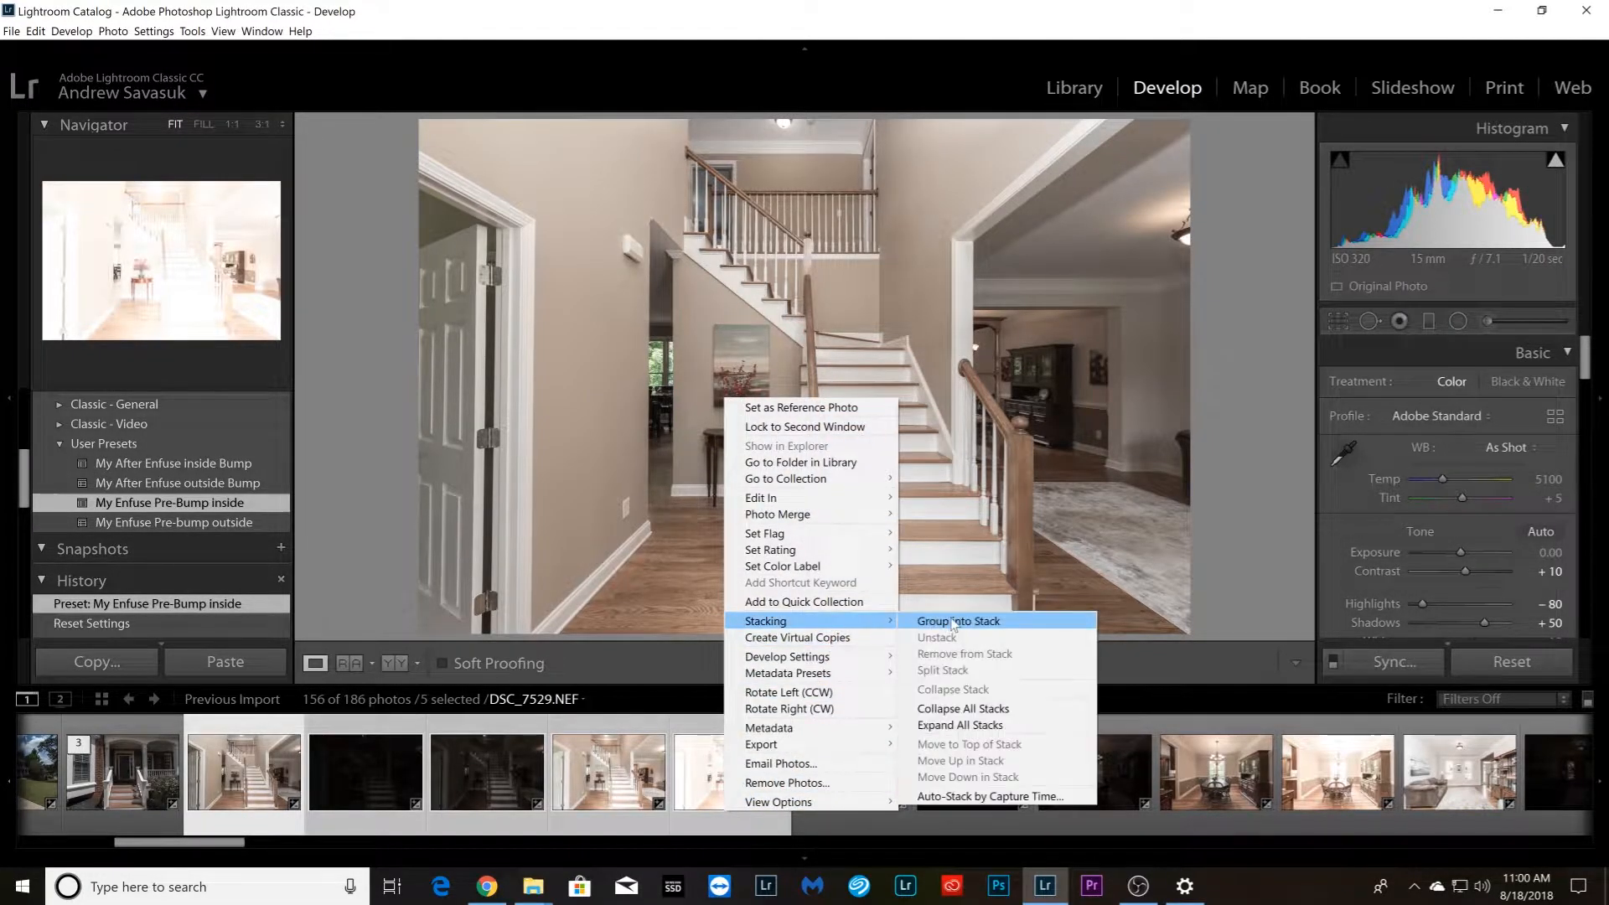
left_click(948, 622)
Group the five dining room photos starting with DSC_7535.NEF into a stack
left_click(379, 830)
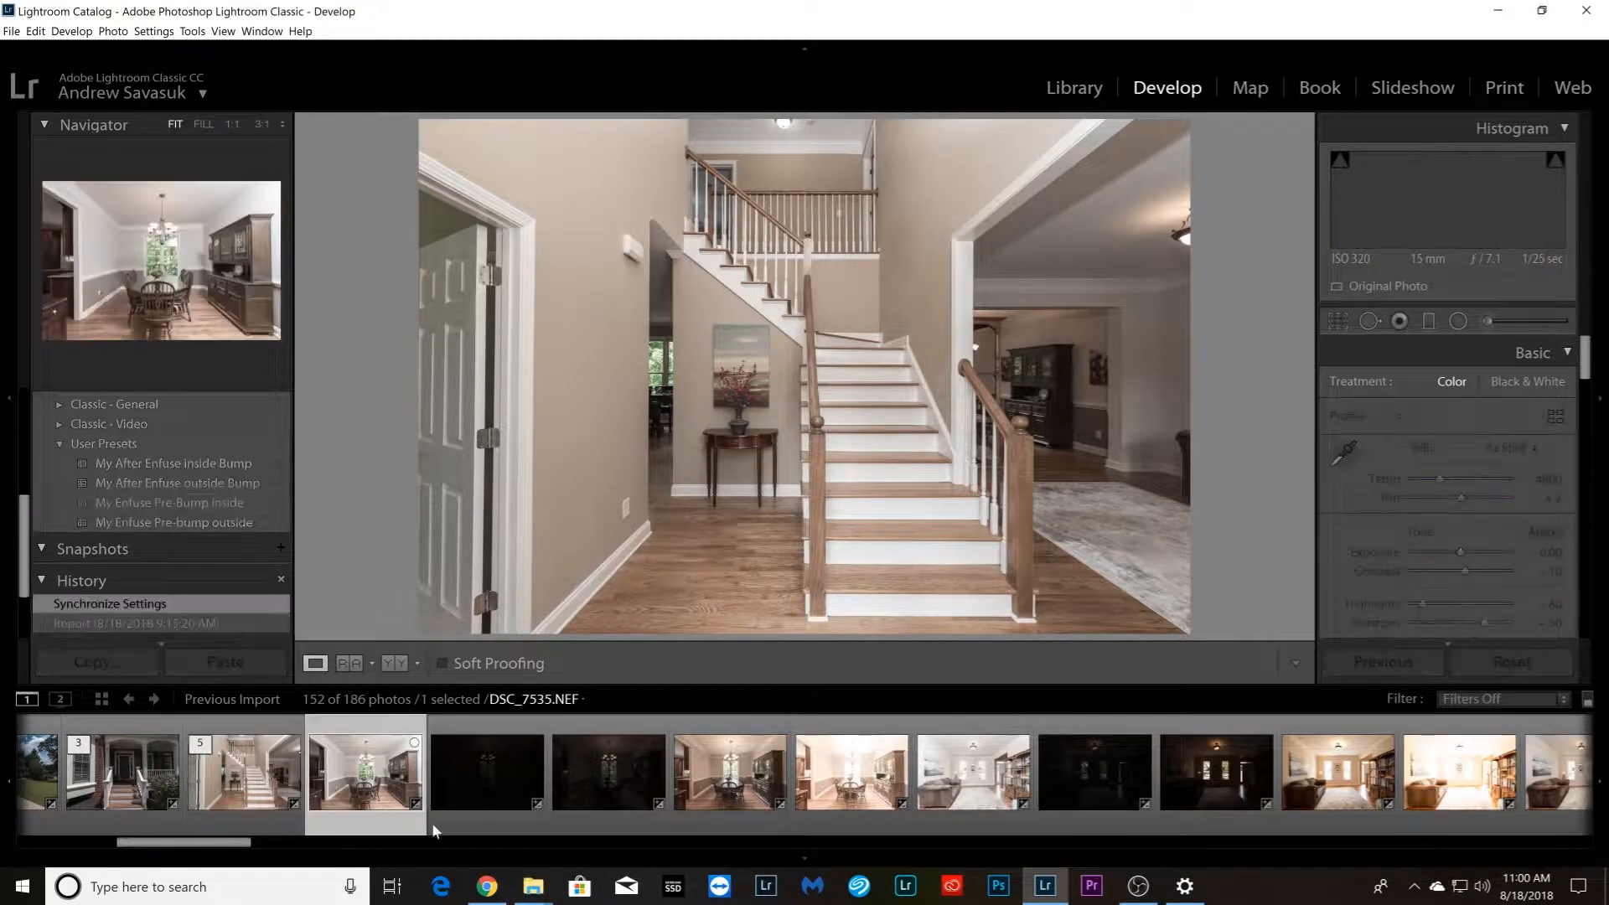
left_click(855, 808, "shift")
right_click(855, 808)
mouse_move(947, 622)
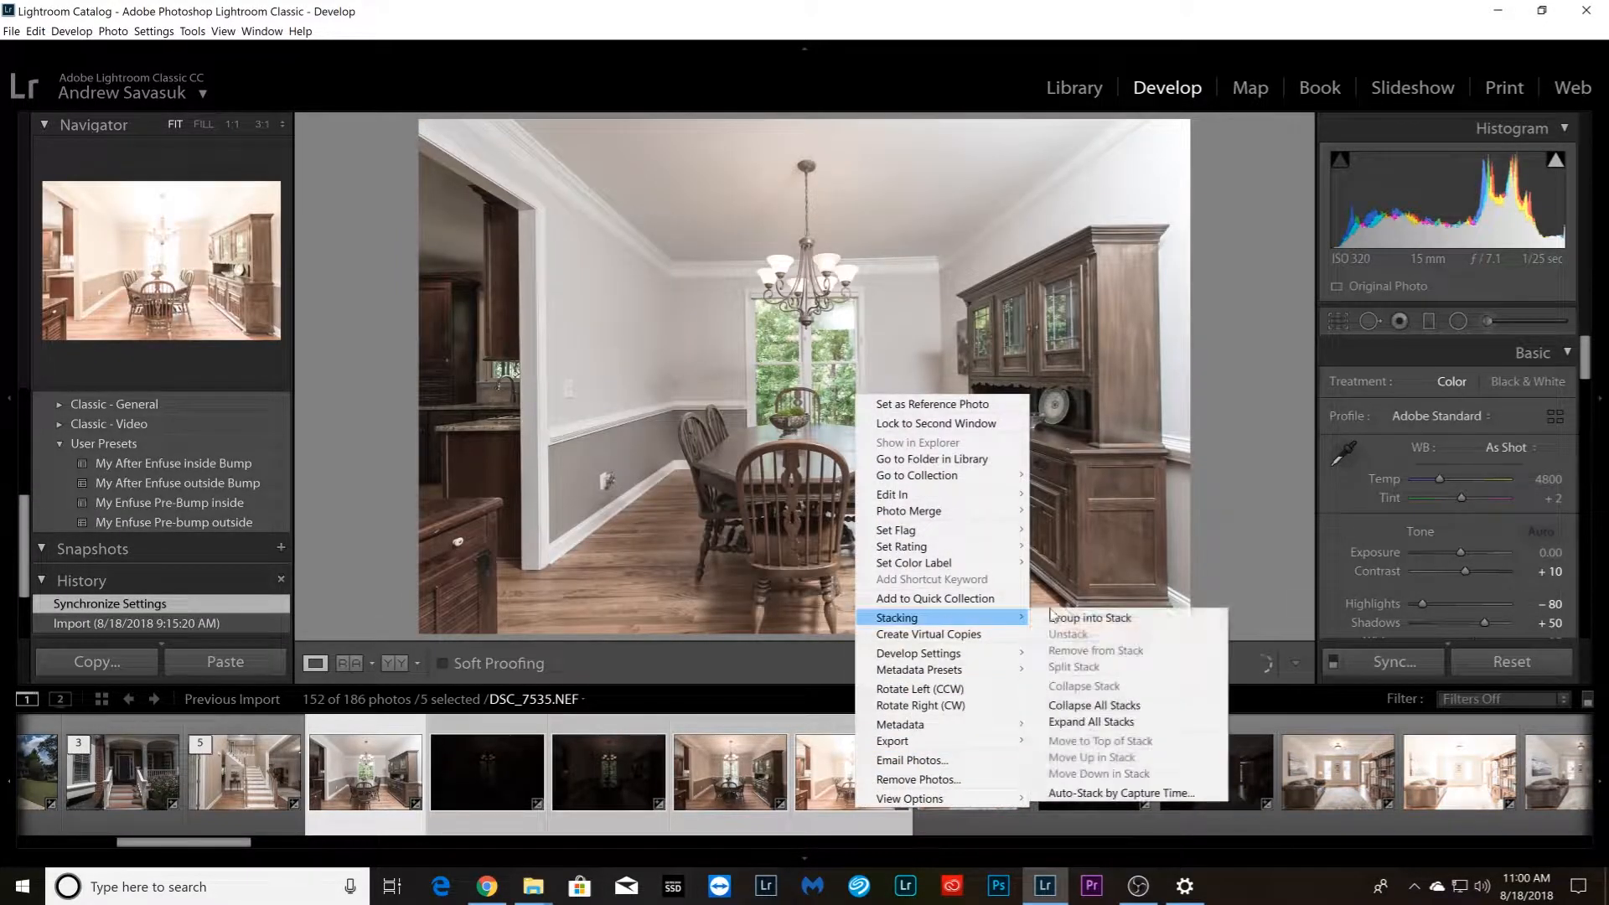
left_click(1065, 623)
Group the first five living room photos, starting with DSC_7550.NEF, into a stack
left_click(468, 817)
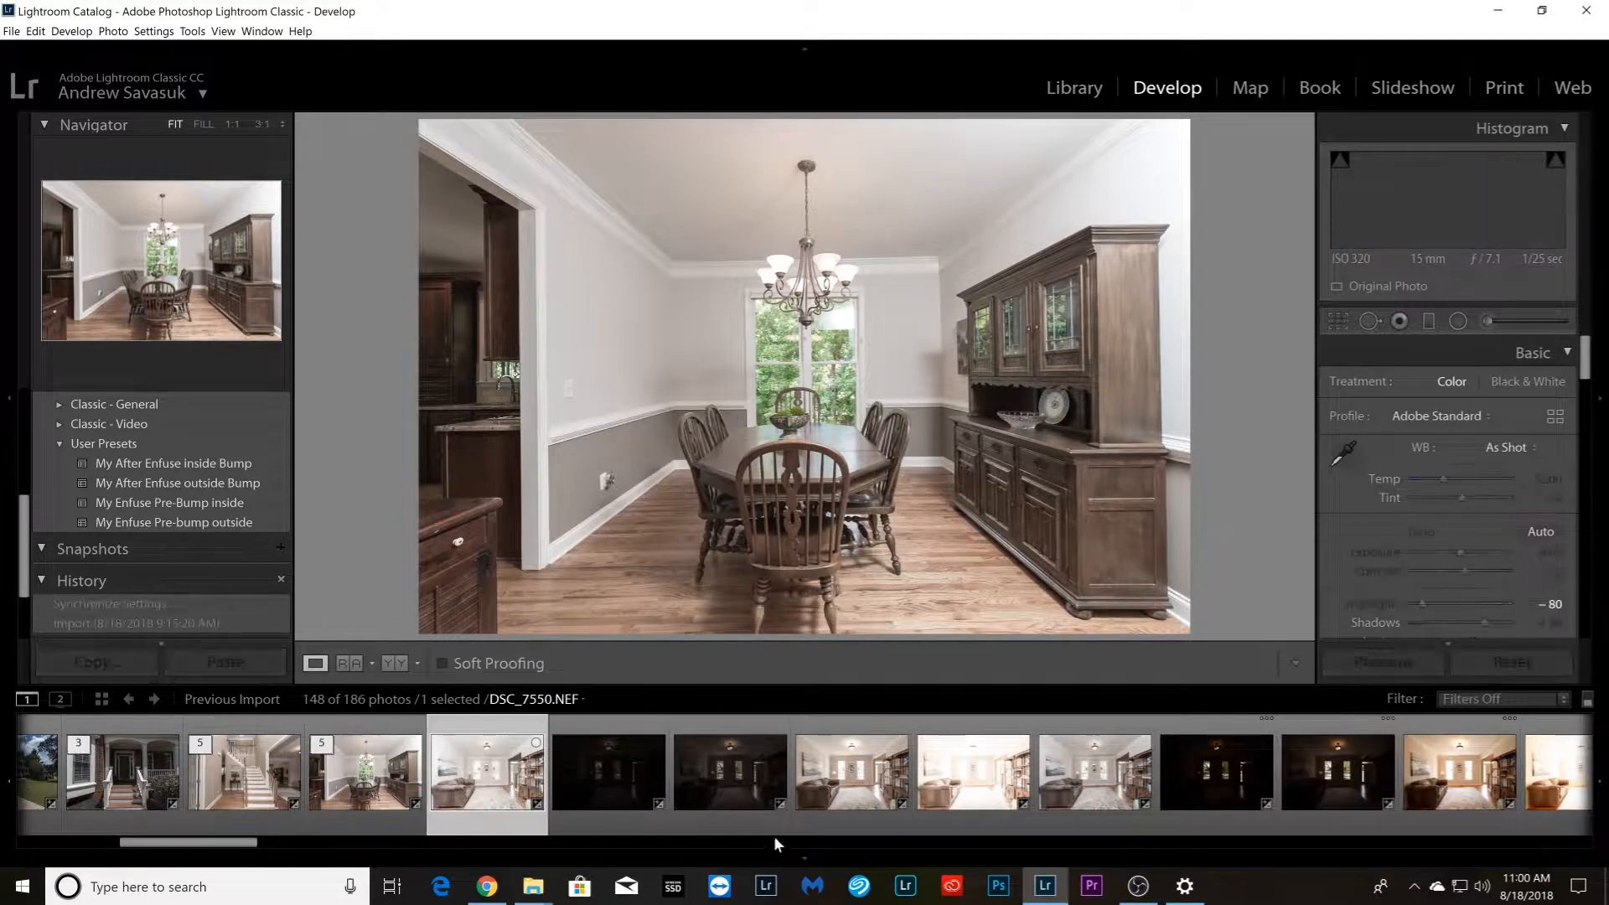
left_click(943, 812, "shift")
right_click(945, 811)
mouse_move(1082, 625)
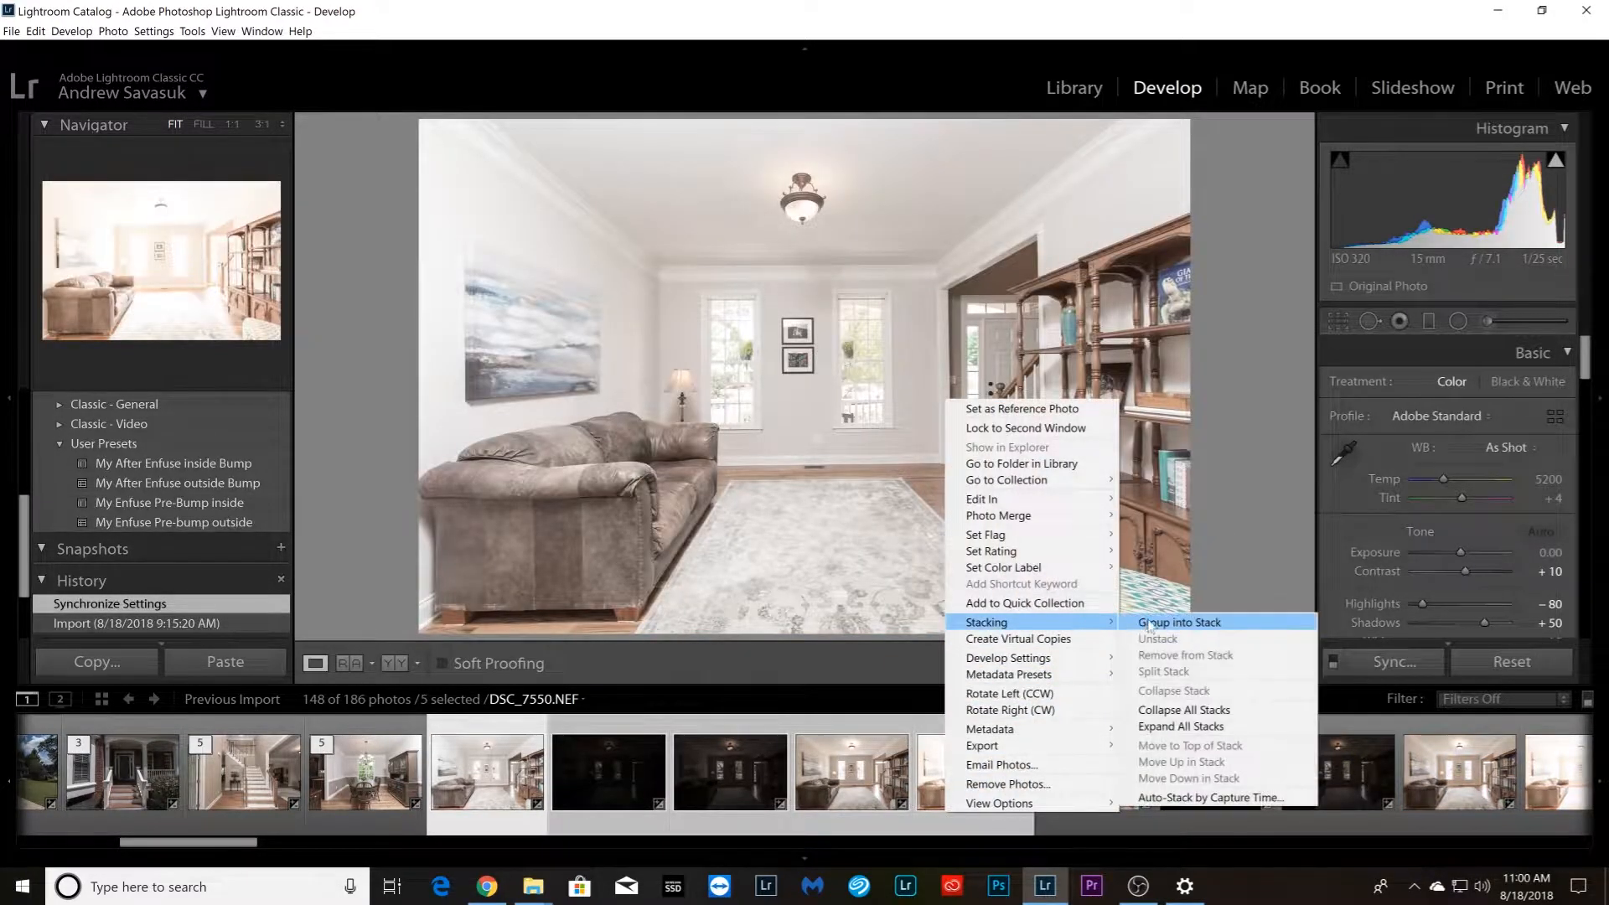
left_click(1155, 625)
Group the second set of five living room photos, ending with DSC_7559.NEF, into a stack
left_click(904, 786)
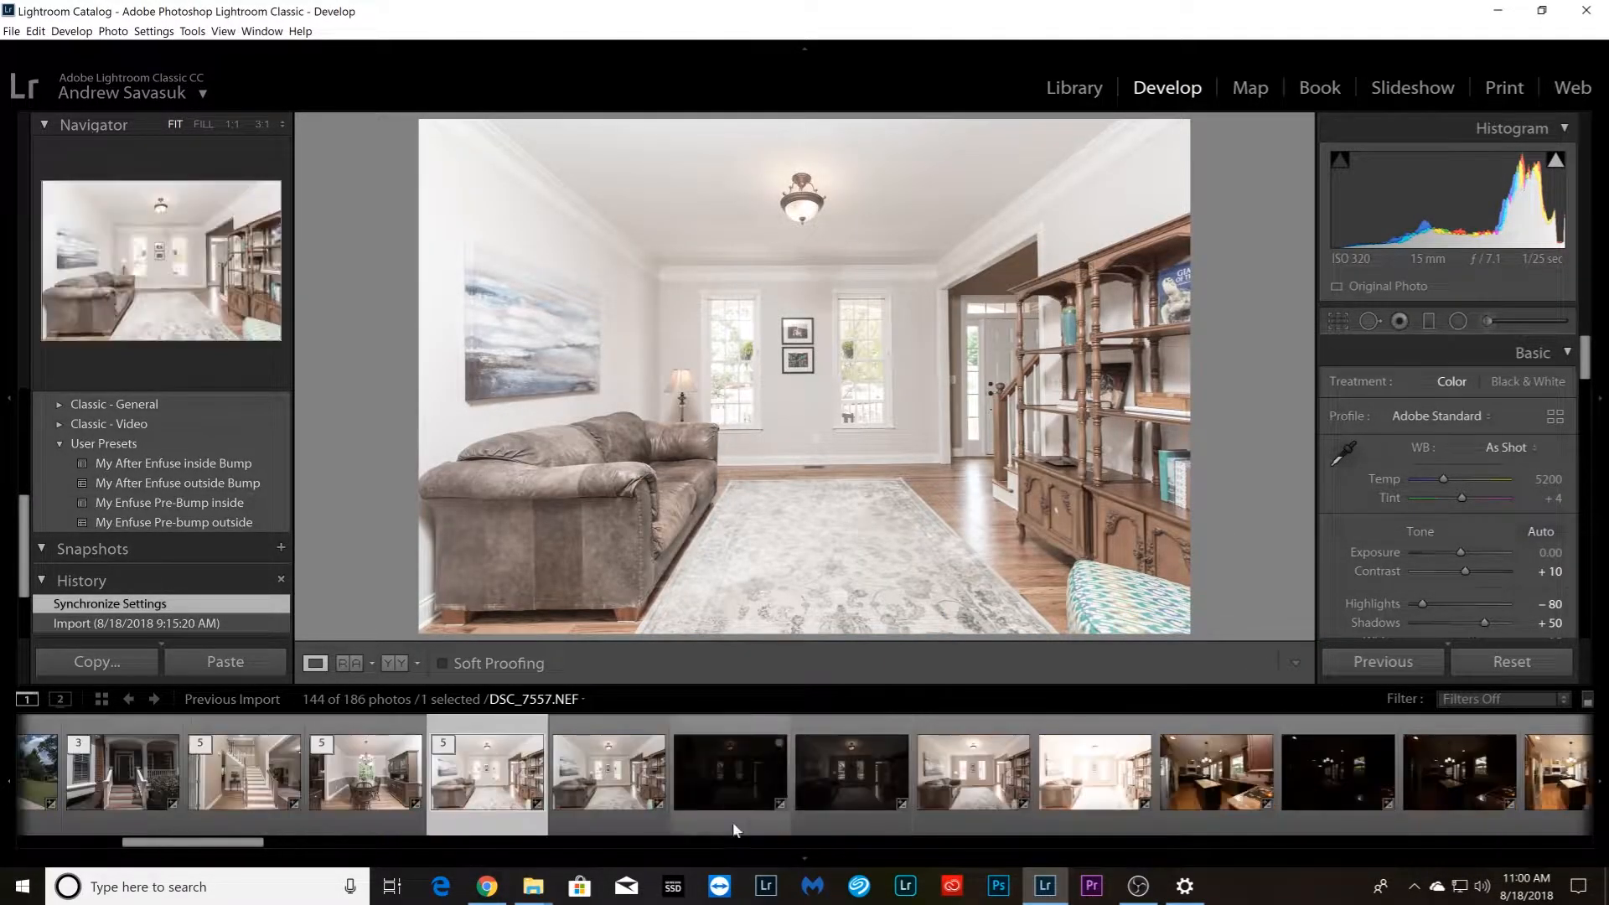
left_click(576, 818)
left_click(1098, 788, "shift")
right_click(1102, 779)
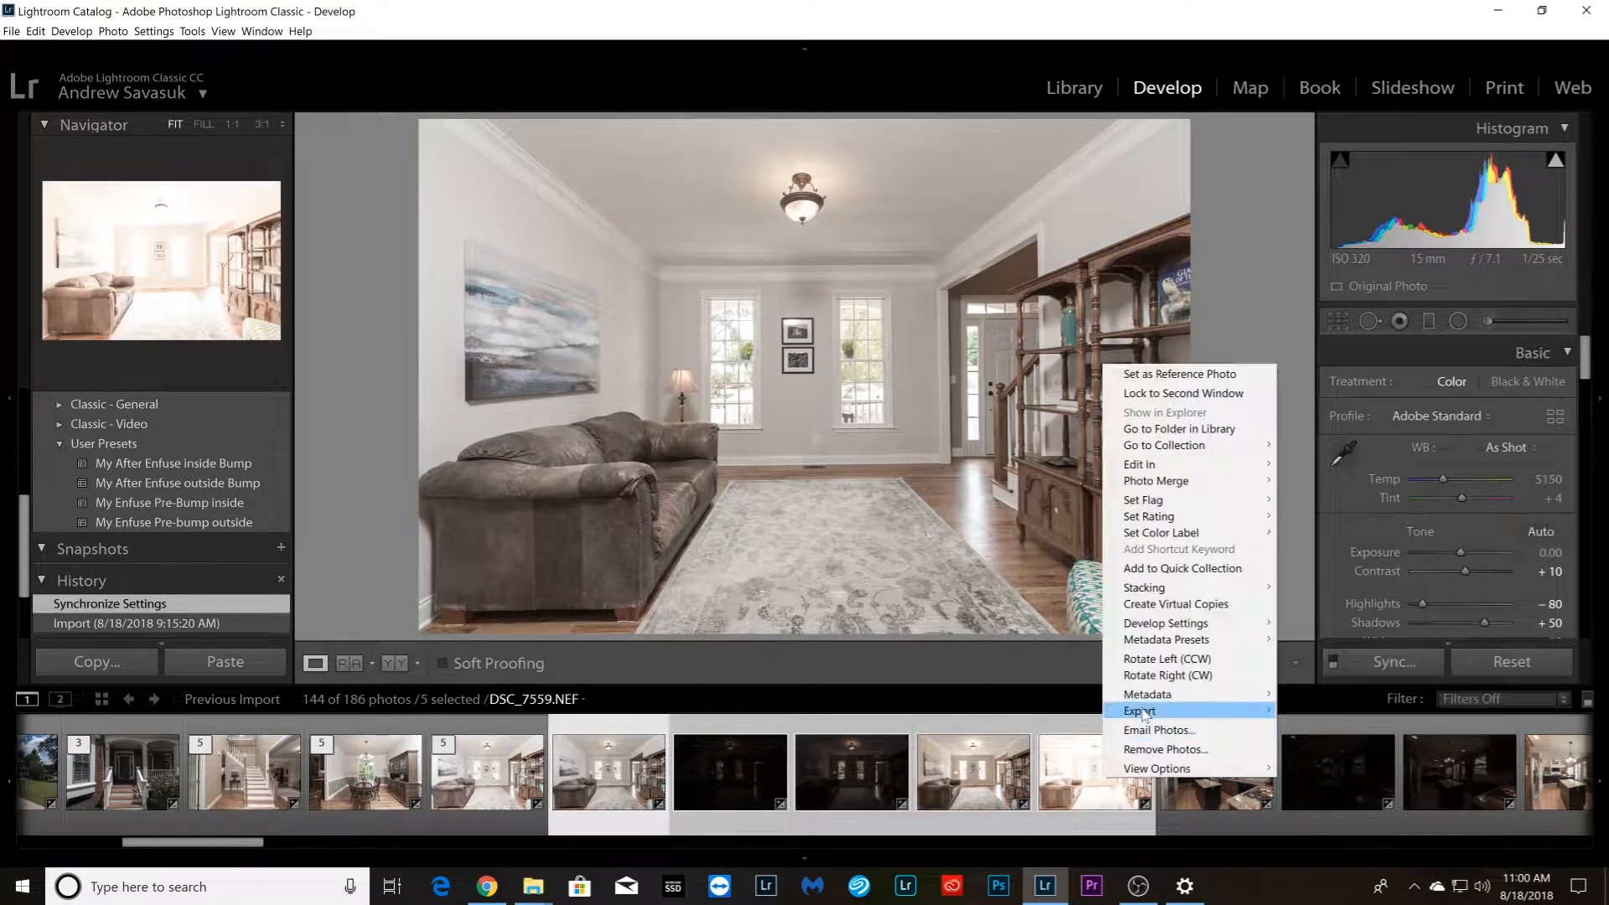
mouse_move(1215, 587)
left_click(1329, 587)
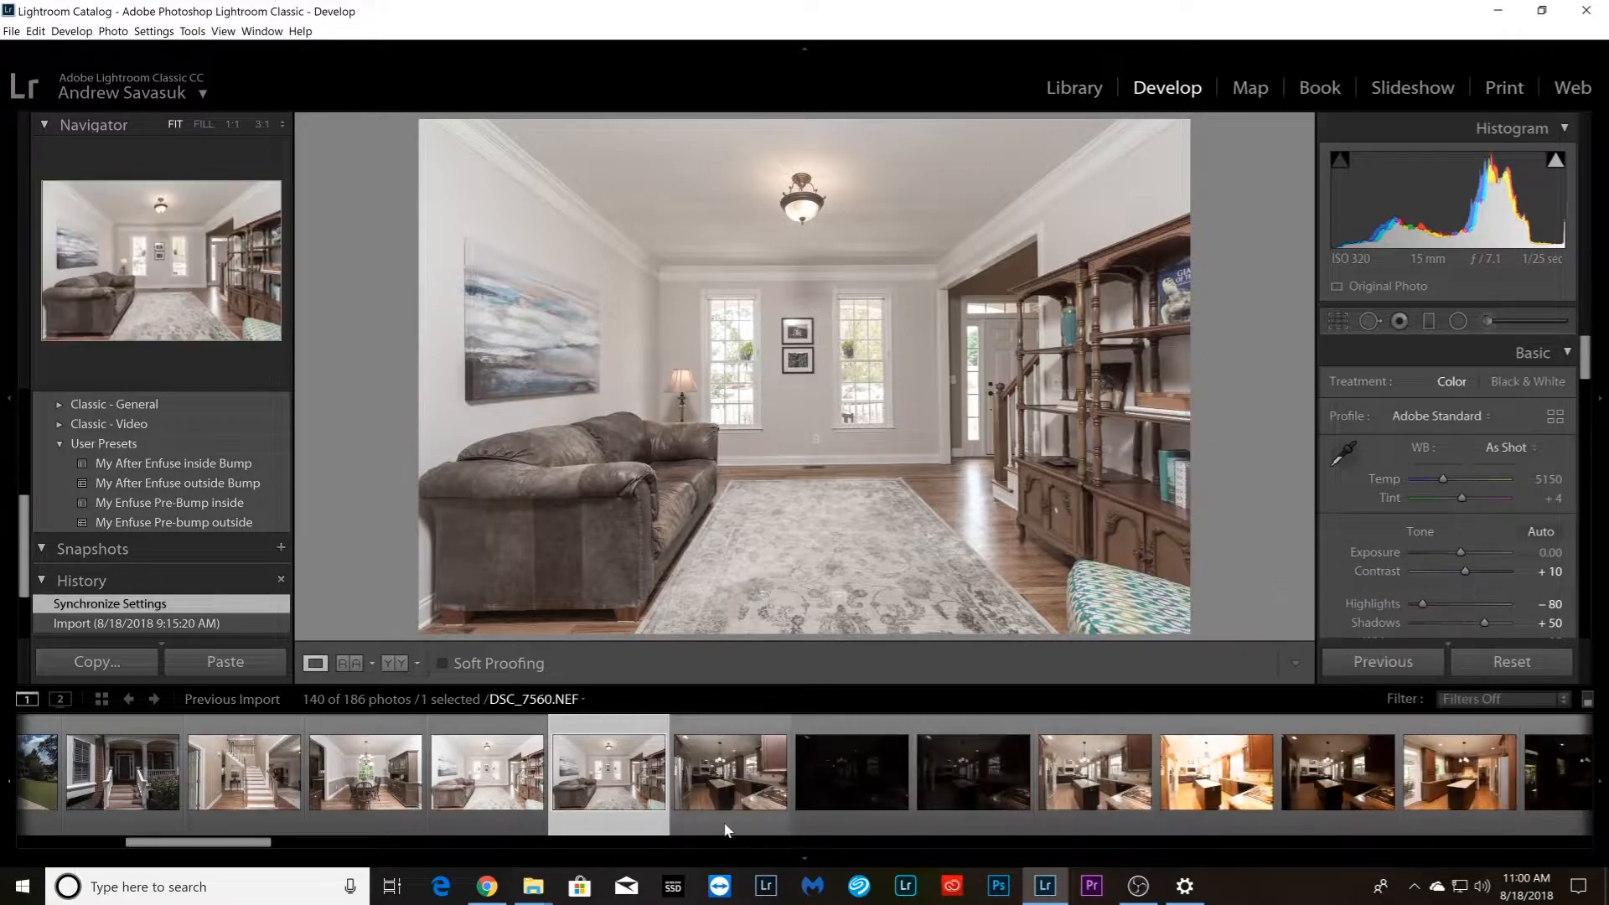
Group the five kitchen photos, DSC_7560.NEF through DSC_7564.NEF, into a stack
left_click(1091, 813, "shift")
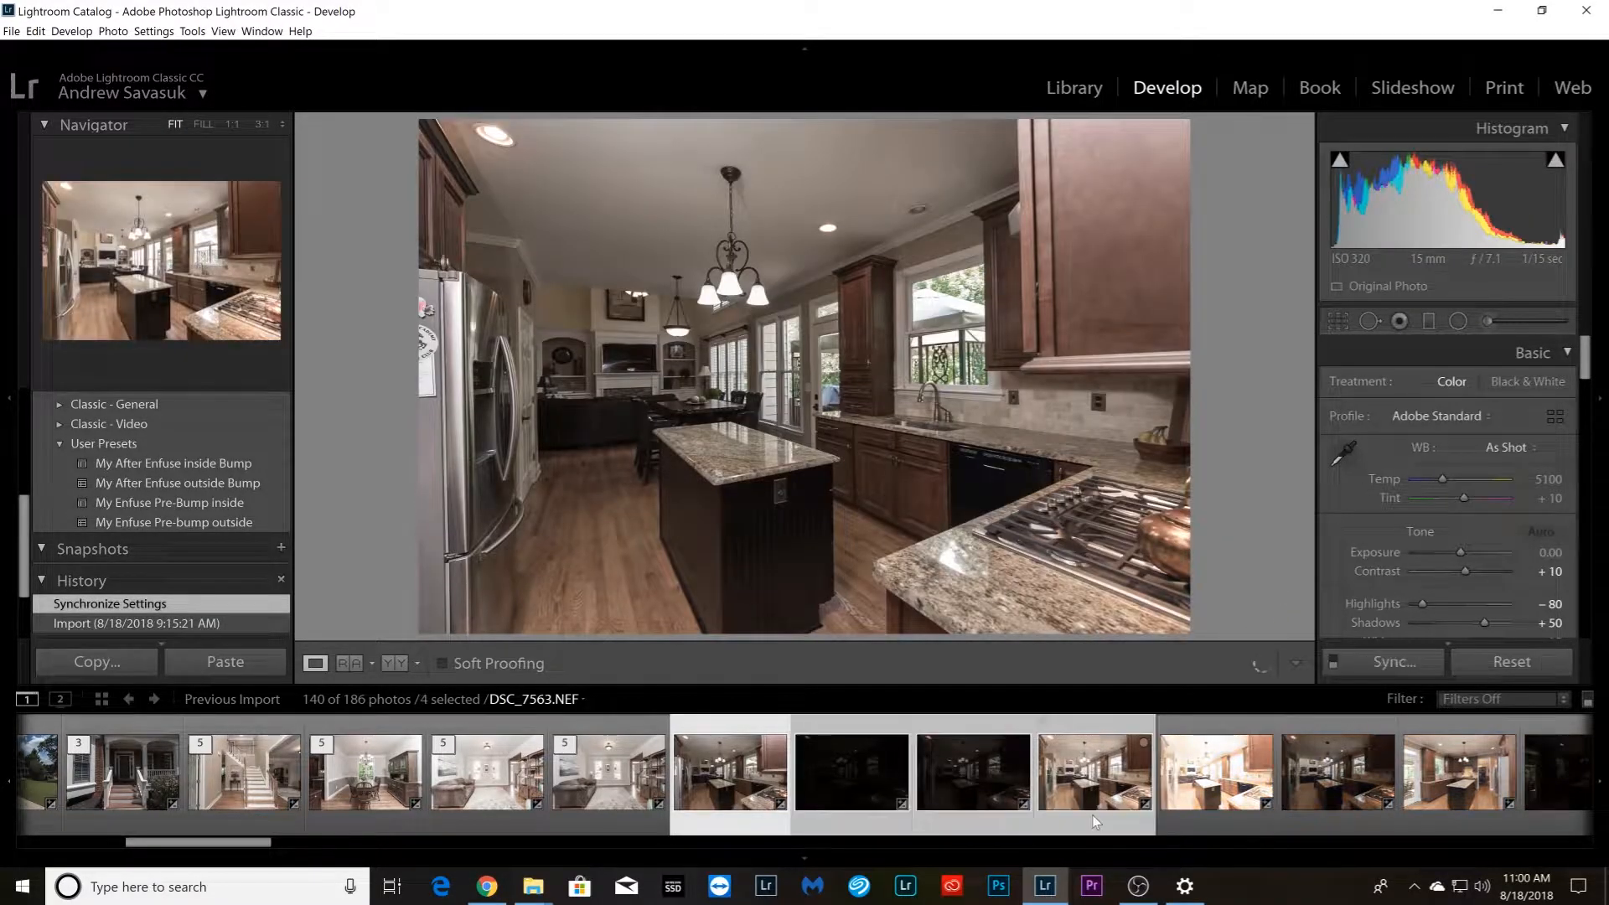
left_click(1185, 817, "shift")
left_click(1175, 823, "shift")
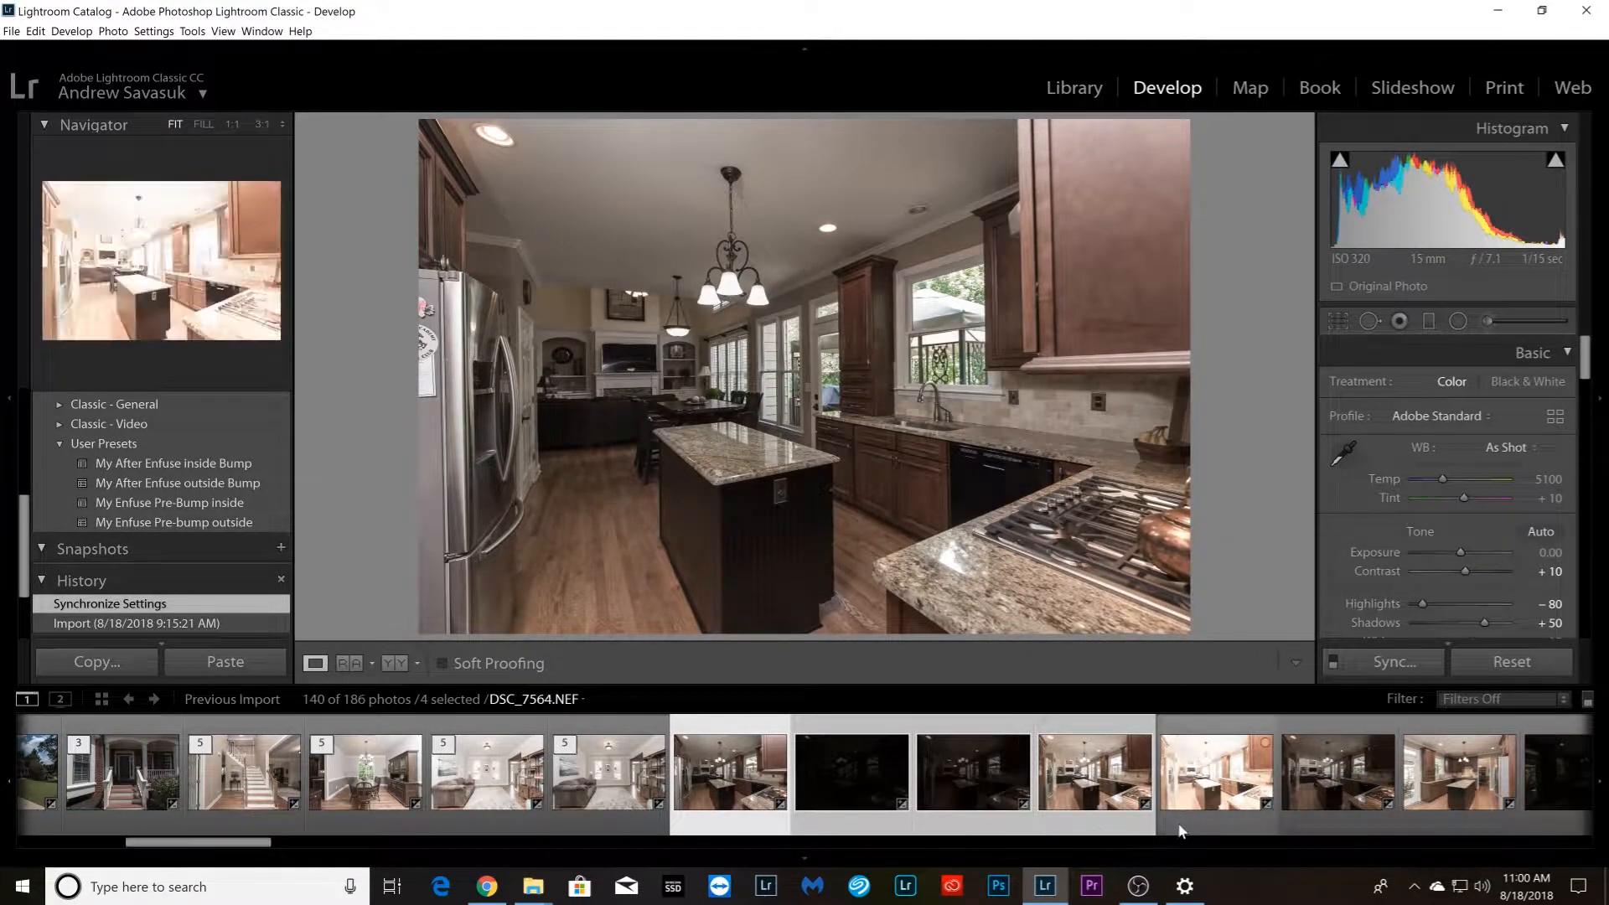
right_click(1205, 820)
mouse_move(1336, 622)
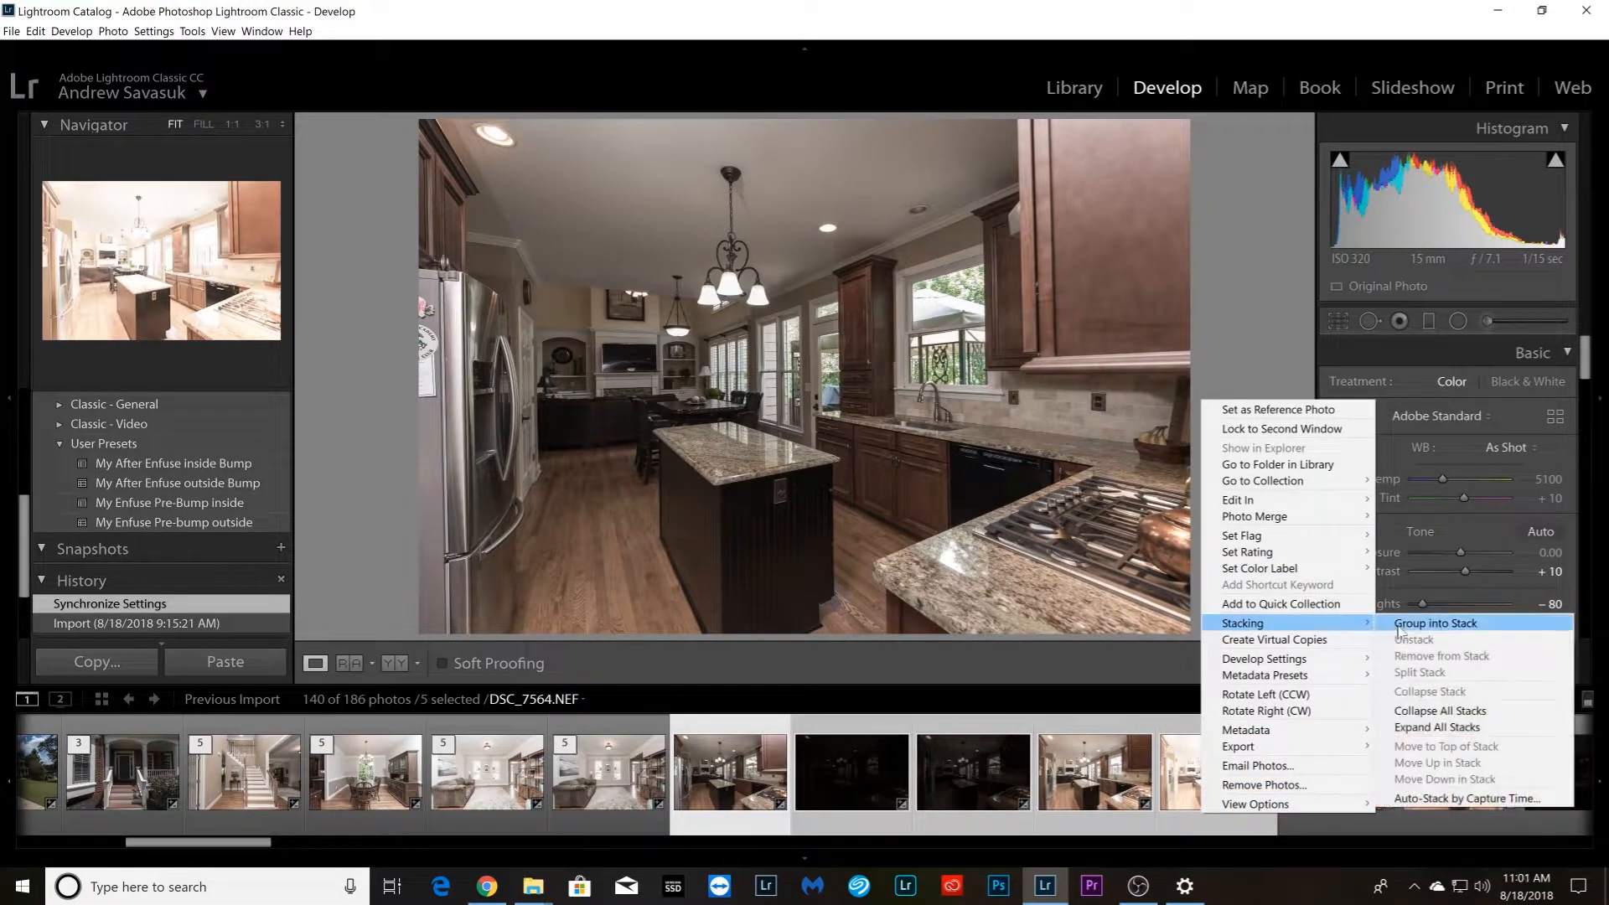
left_click(1400, 624)
Add the extra darker kitchen photo, DSC_7565.NEF, to the stack headed by DSC_7560.NEF
left_click(862, 811)
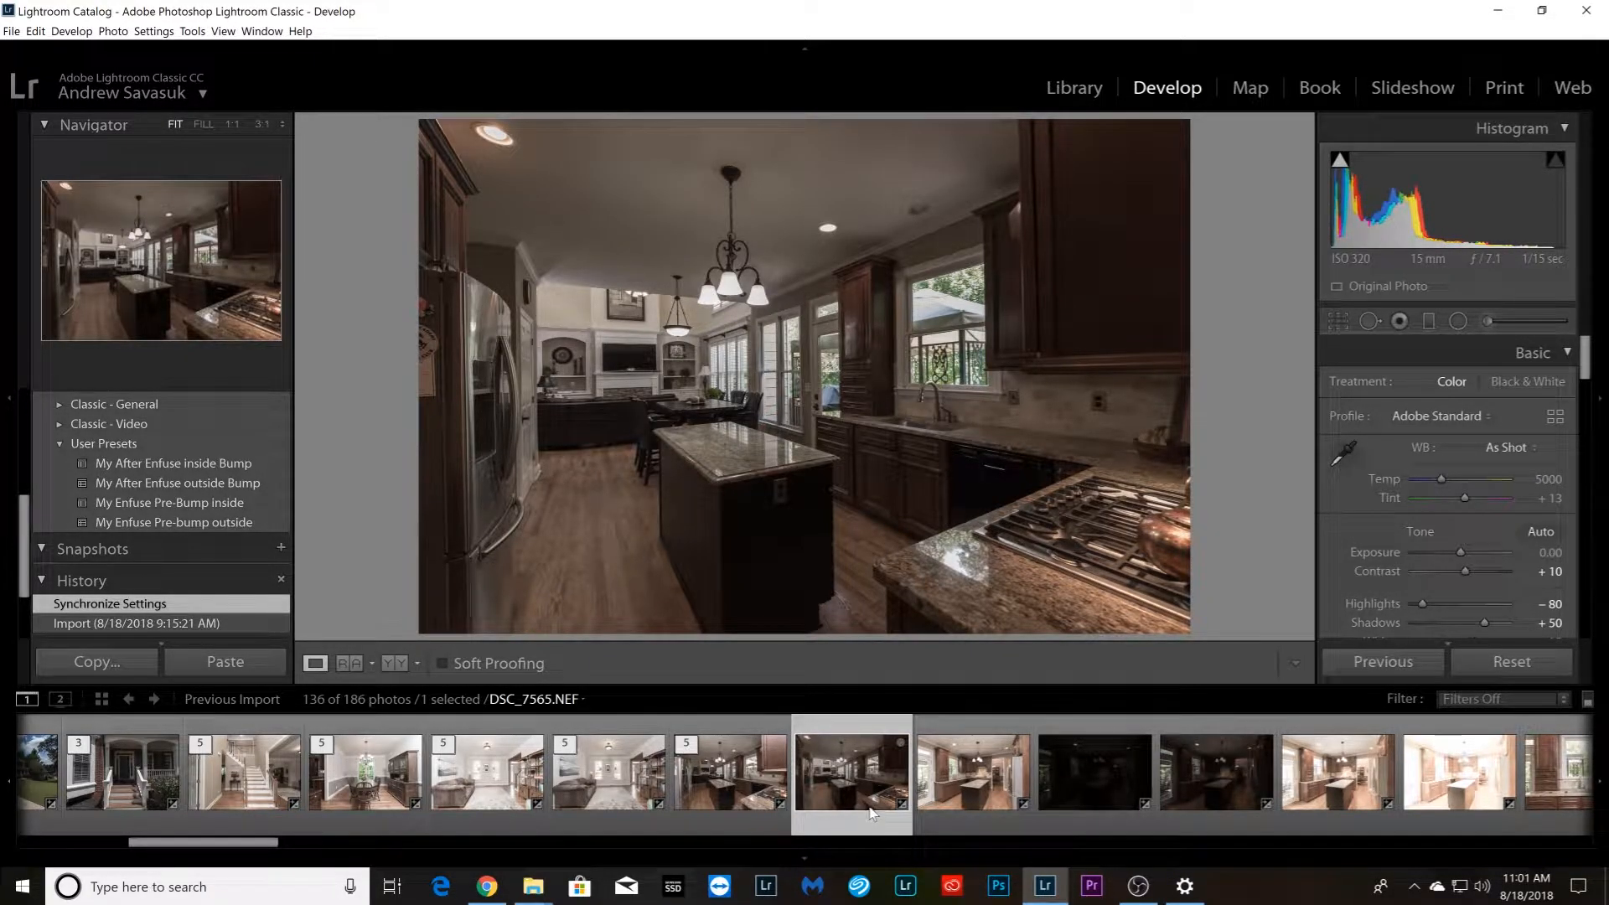
left_click(759, 820)
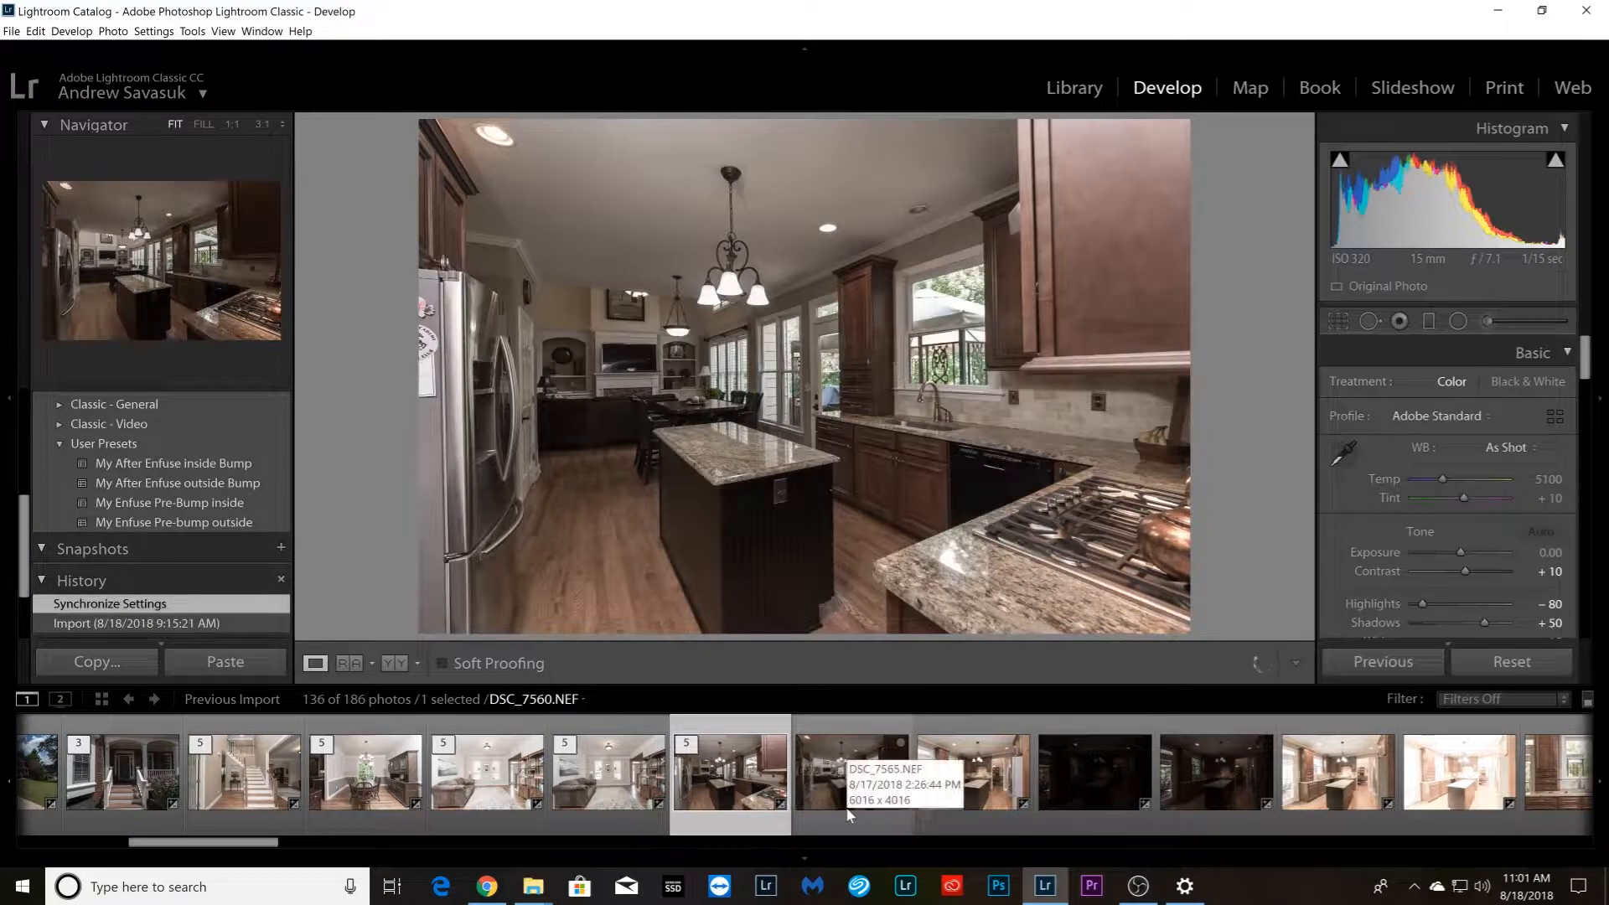
left_click(848, 815, "shift")
right_click(849, 814)
mouse_move(970, 621)
left_click(1069, 624)
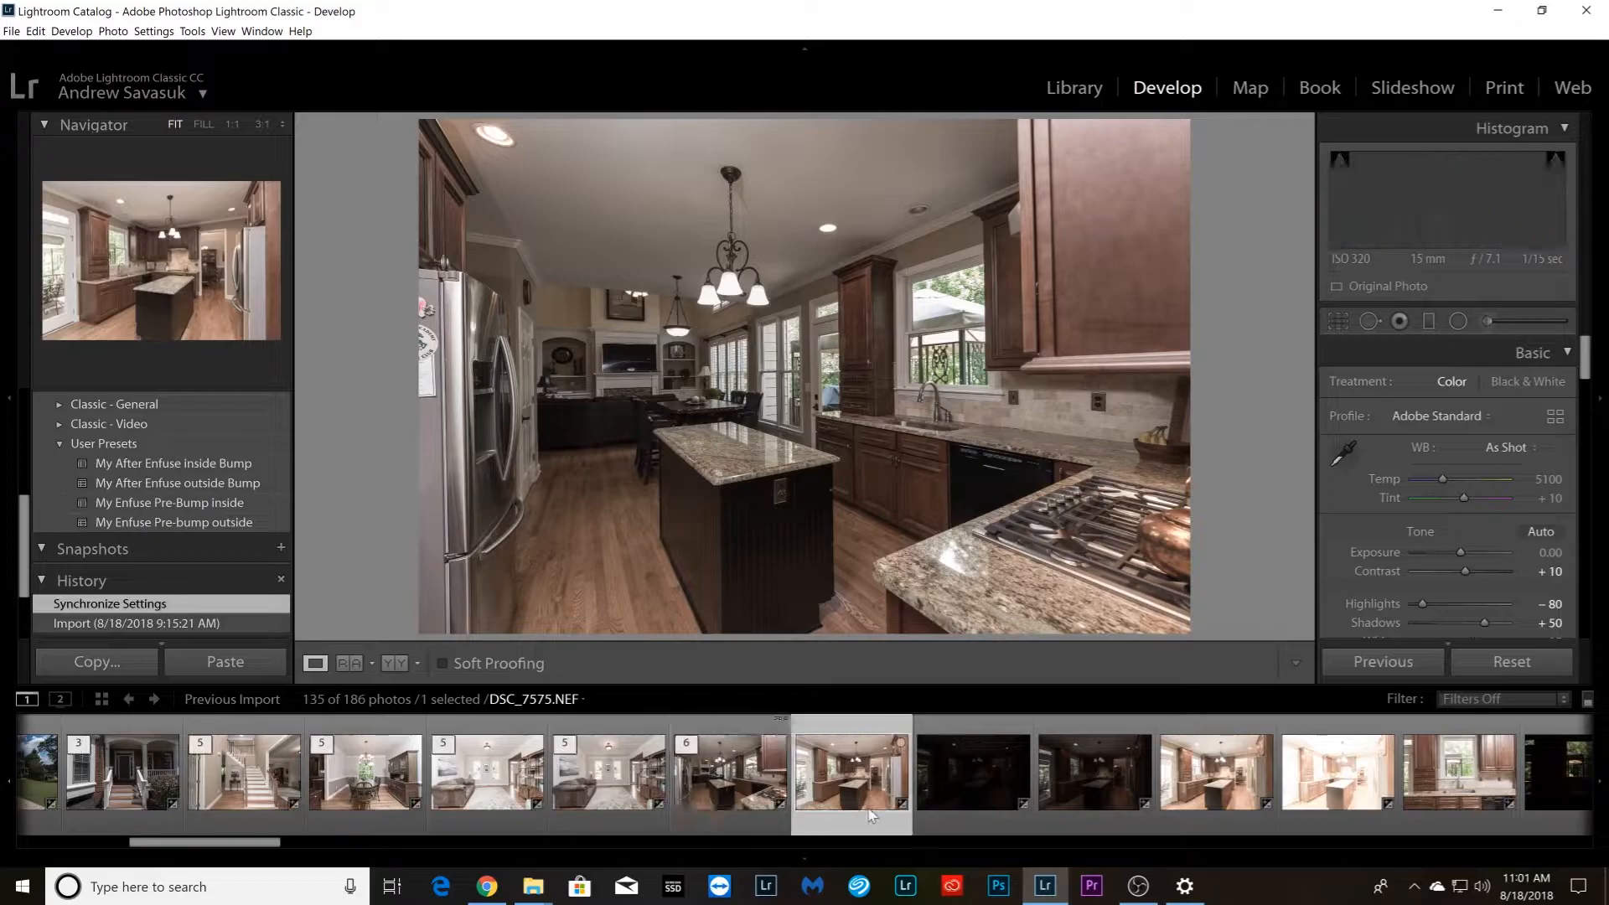
Group the five kitchen island photos starting with DSC_7575.NEF into a stack
left_click(1334, 803, "shift")
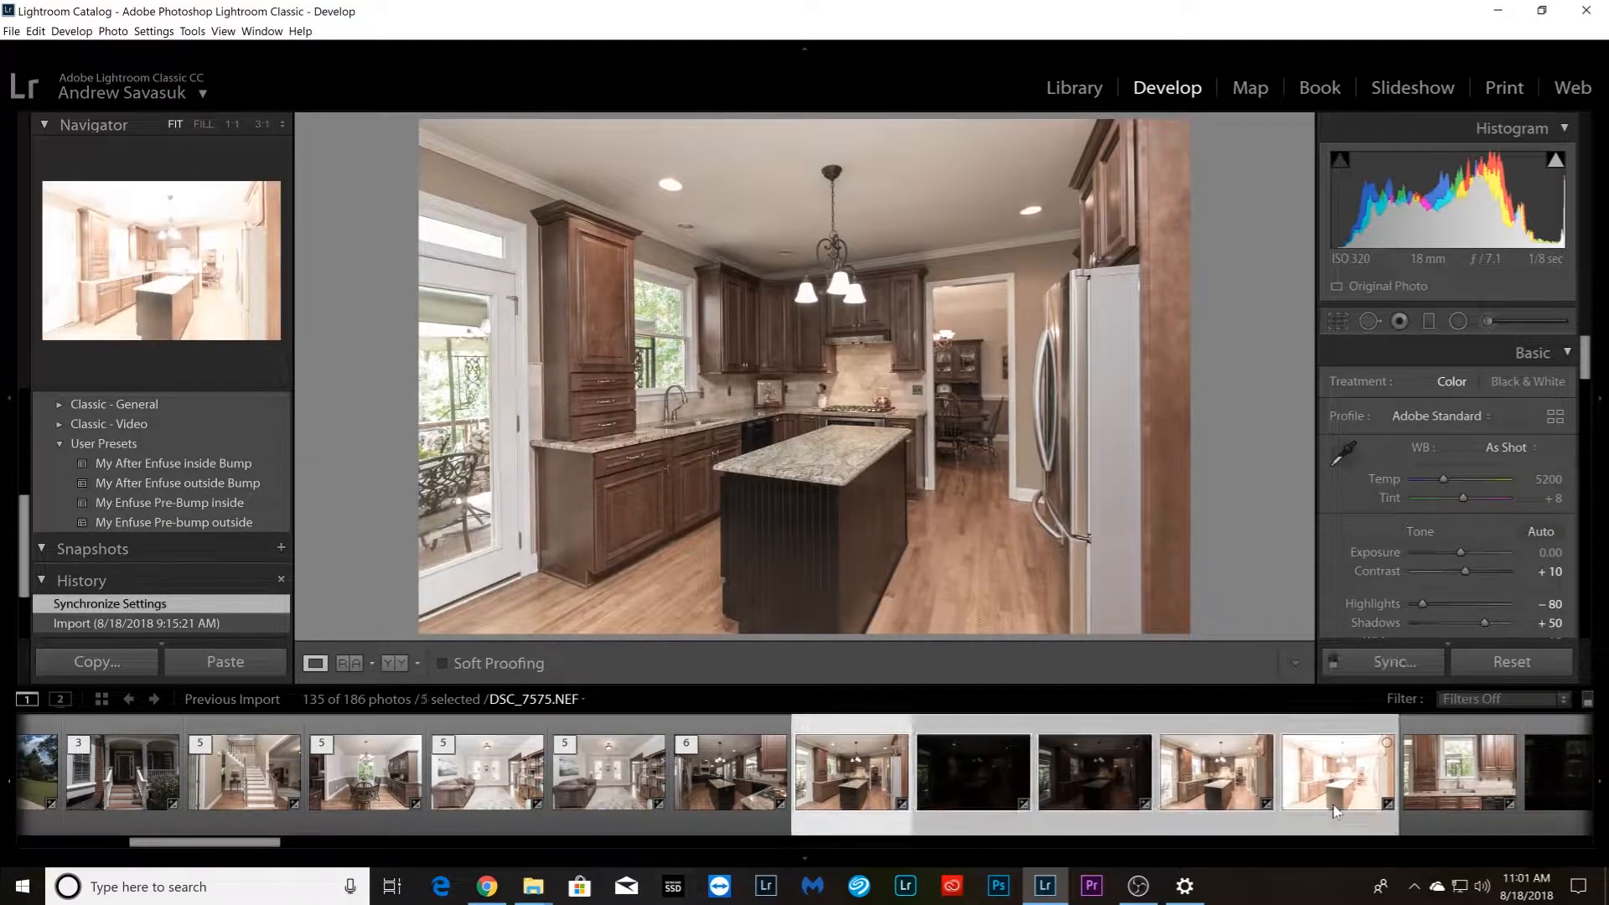
right_click(1335, 810)
mouse_move(1415, 622)
left_click(1240, 619)
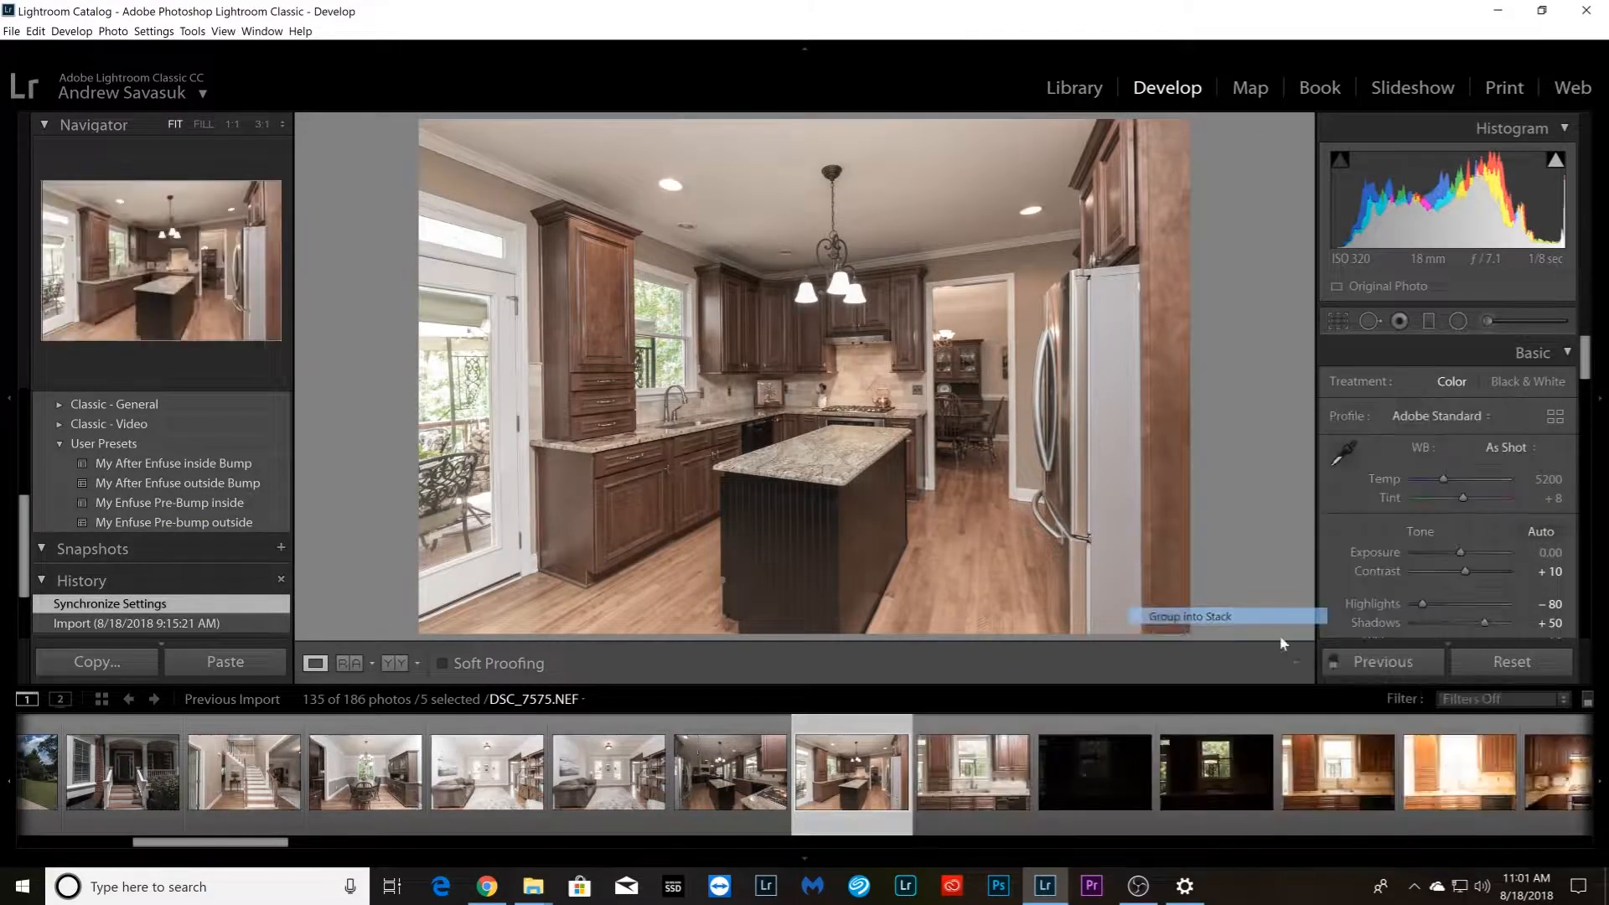
Group the five kitchen sink photos starting with DSC_7580.NEF into a stack
key("Right")
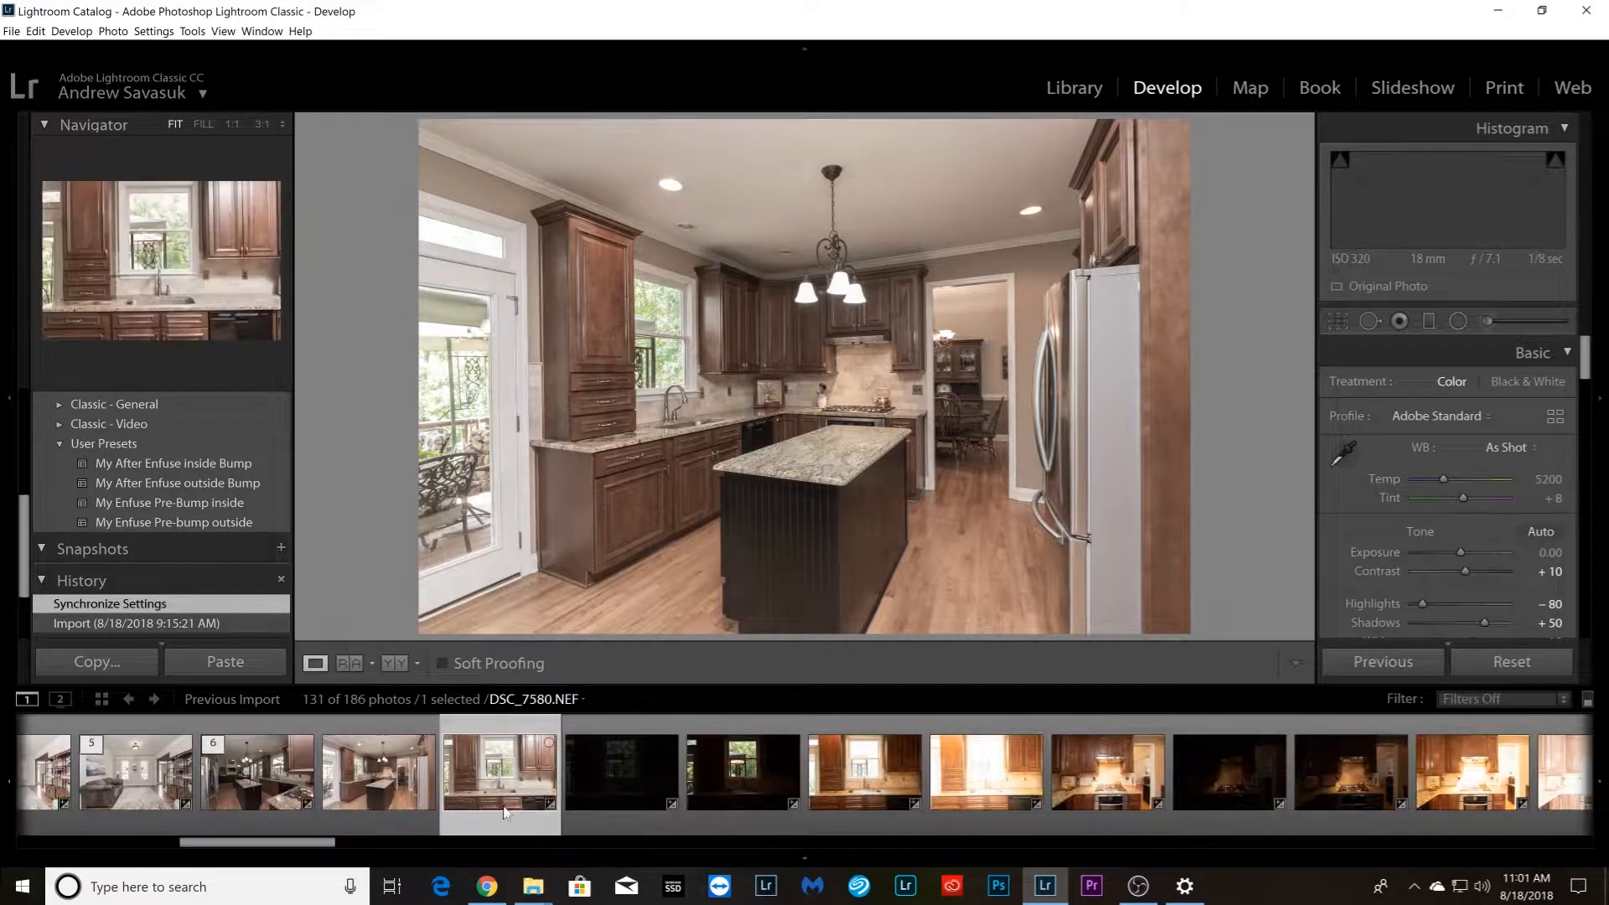
left_click(964, 816, "shift")
right_click(964, 815)
mouse_move(1086, 629)
left_click(1191, 627)
Group the five kitchen stove photos starting with DSC_7585.NEF into a stack
left_click(630, 824)
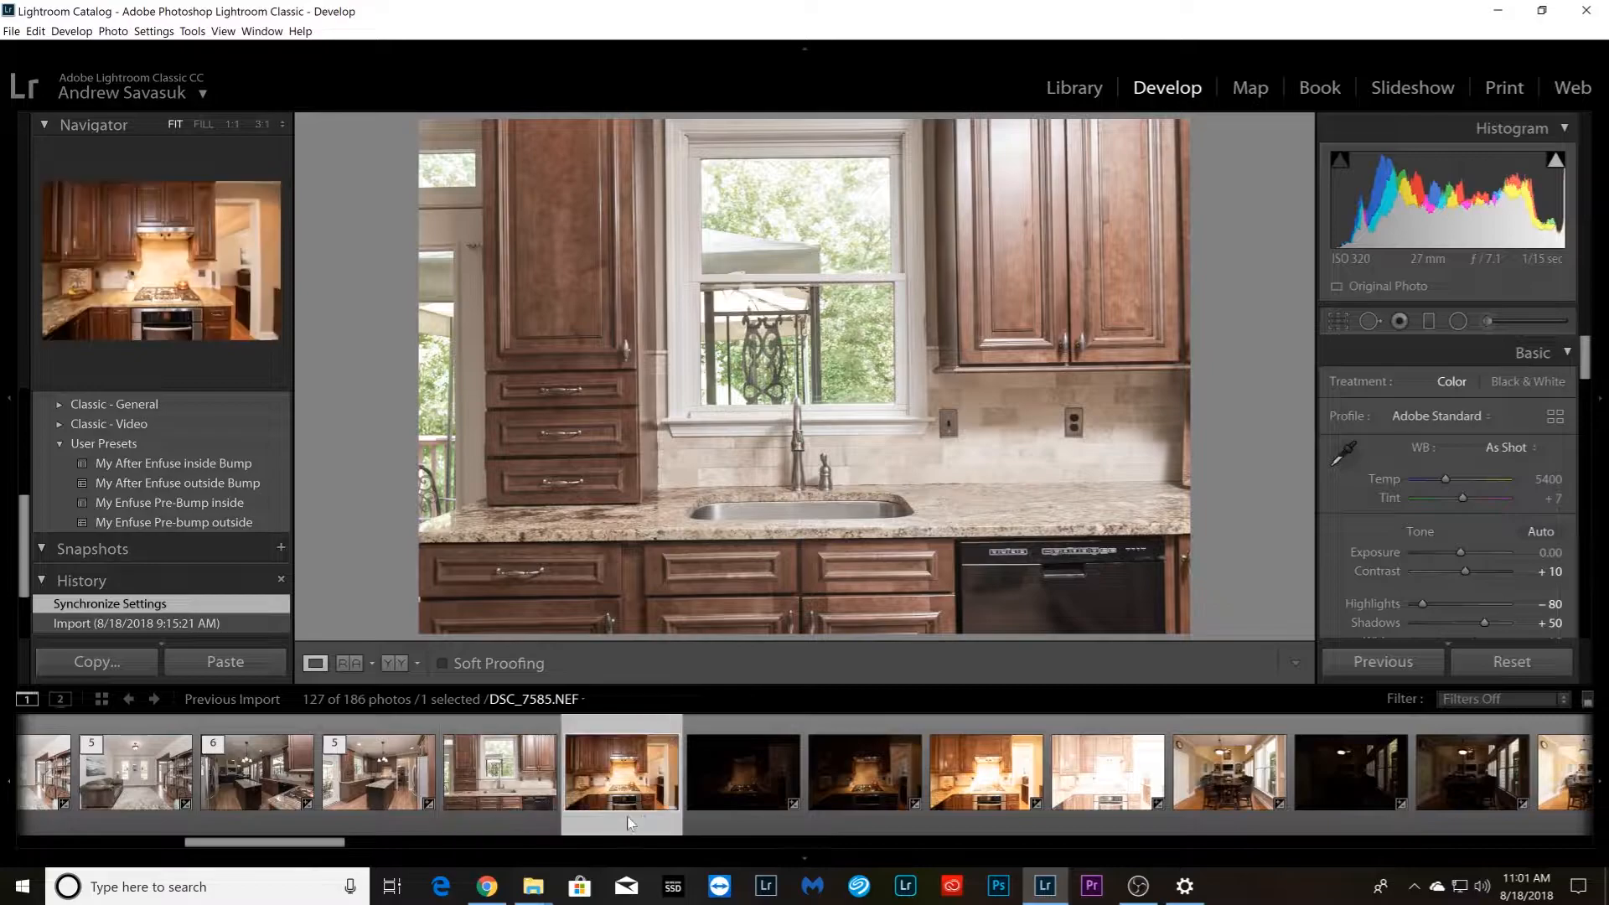
left_click(1094, 822, "shift")
right_click(1095, 822)
mouse_move(1204, 635)
left_click(1295, 630)
Group the five dining table photos facing the living room, starting with DSC_7595.NEF, into a stack
scroll(1033, 767, "down", 4)
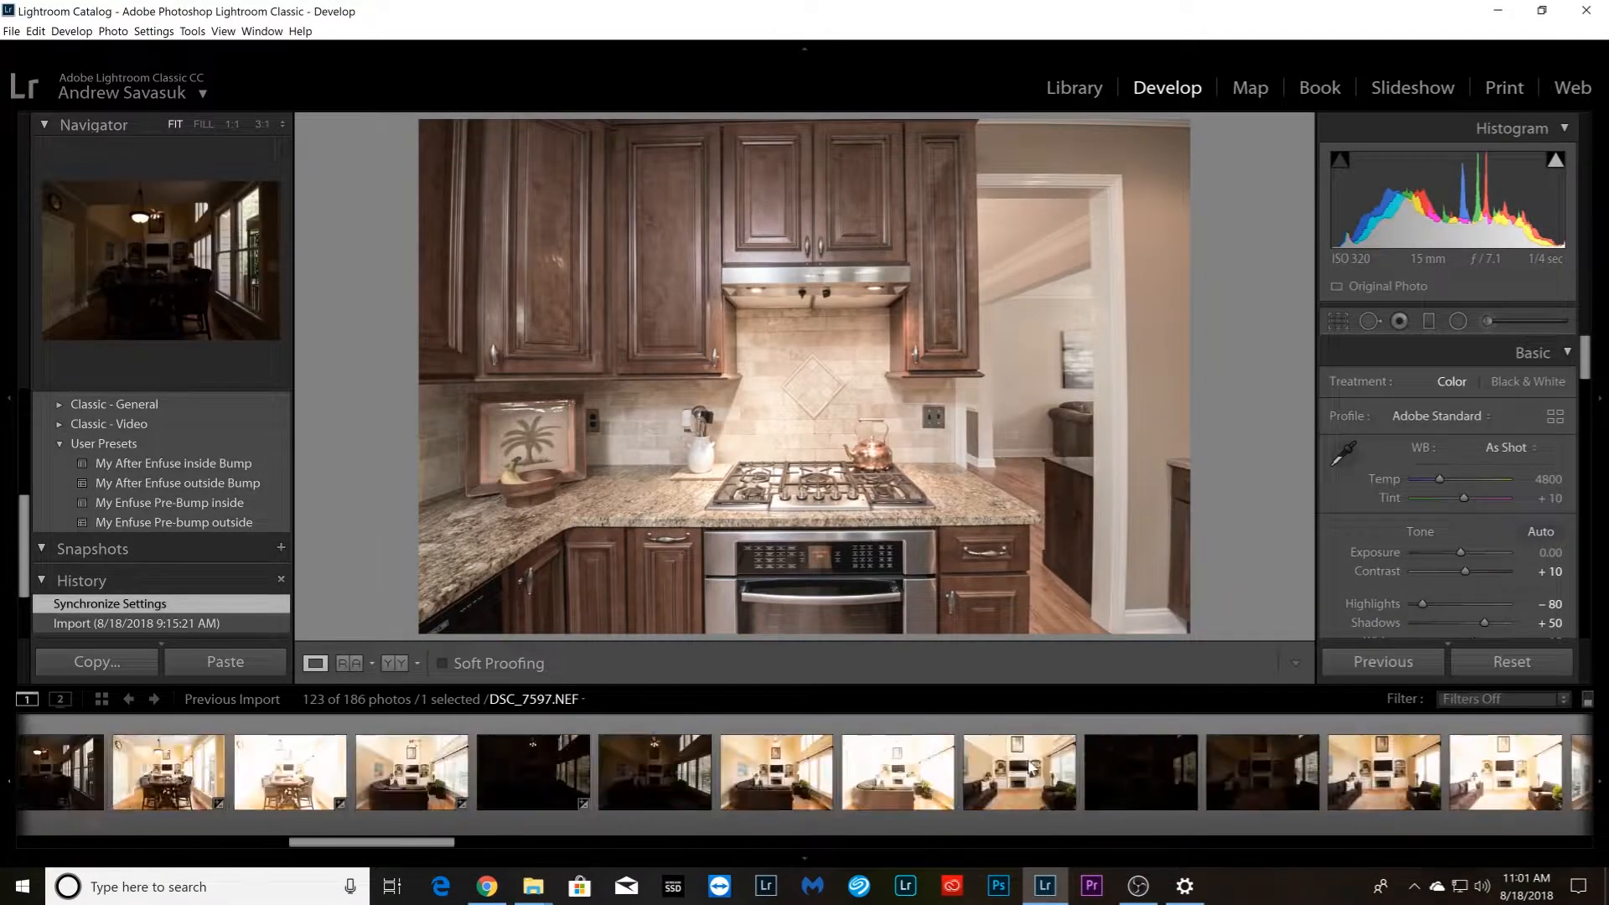
left_click(274, 771)
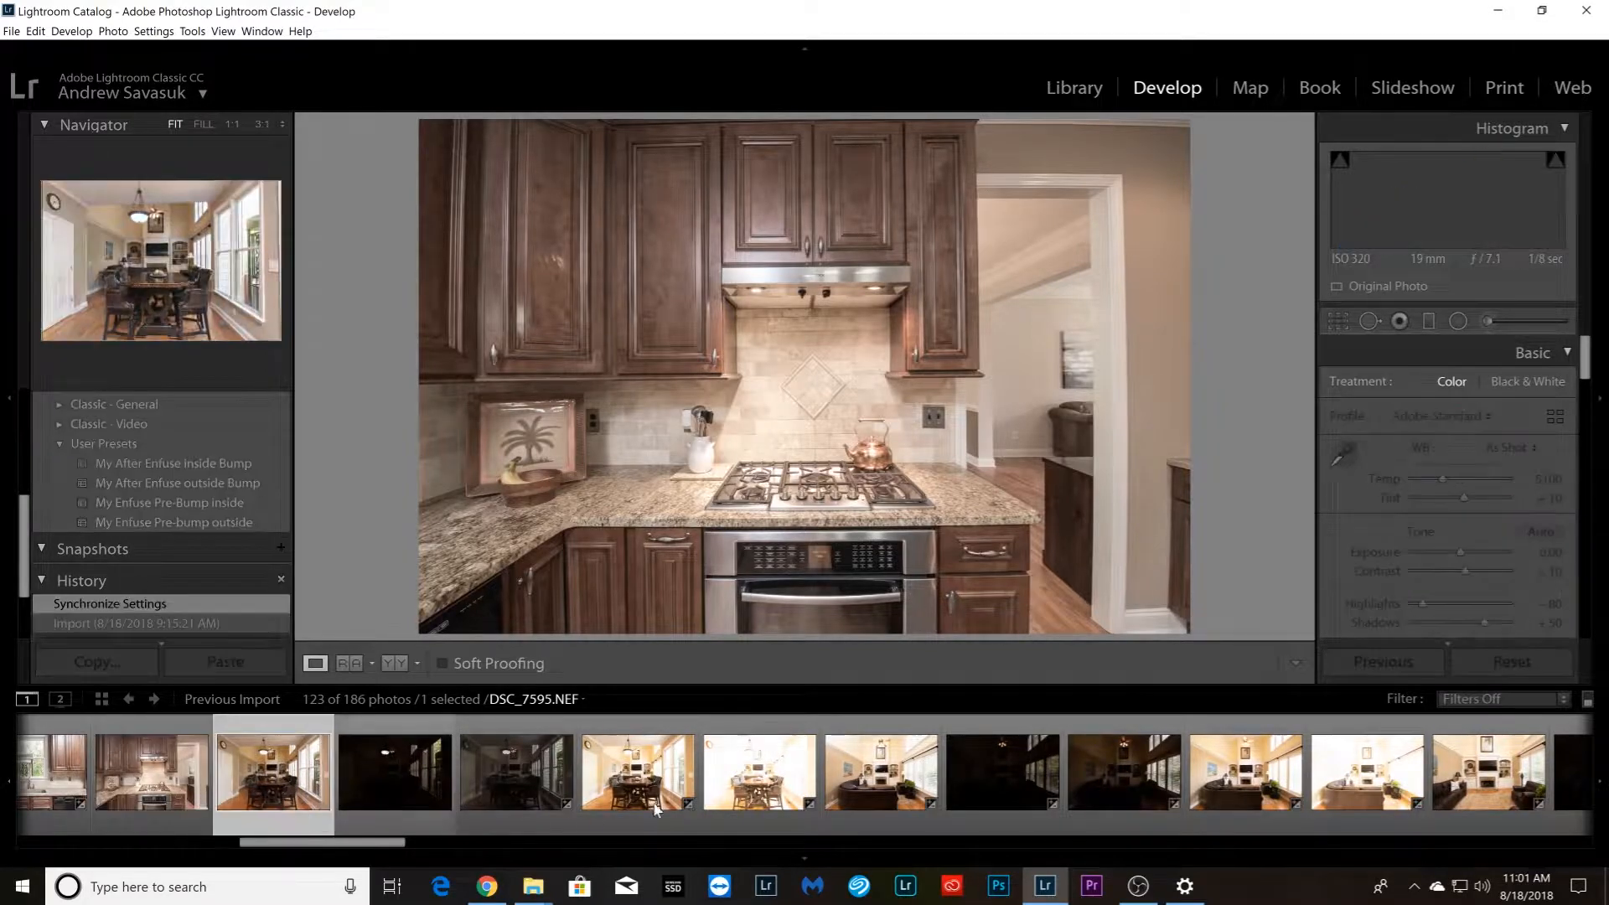
left_click(753, 792, "shift")
right_click(753, 792)
mouse_move(878, 605)
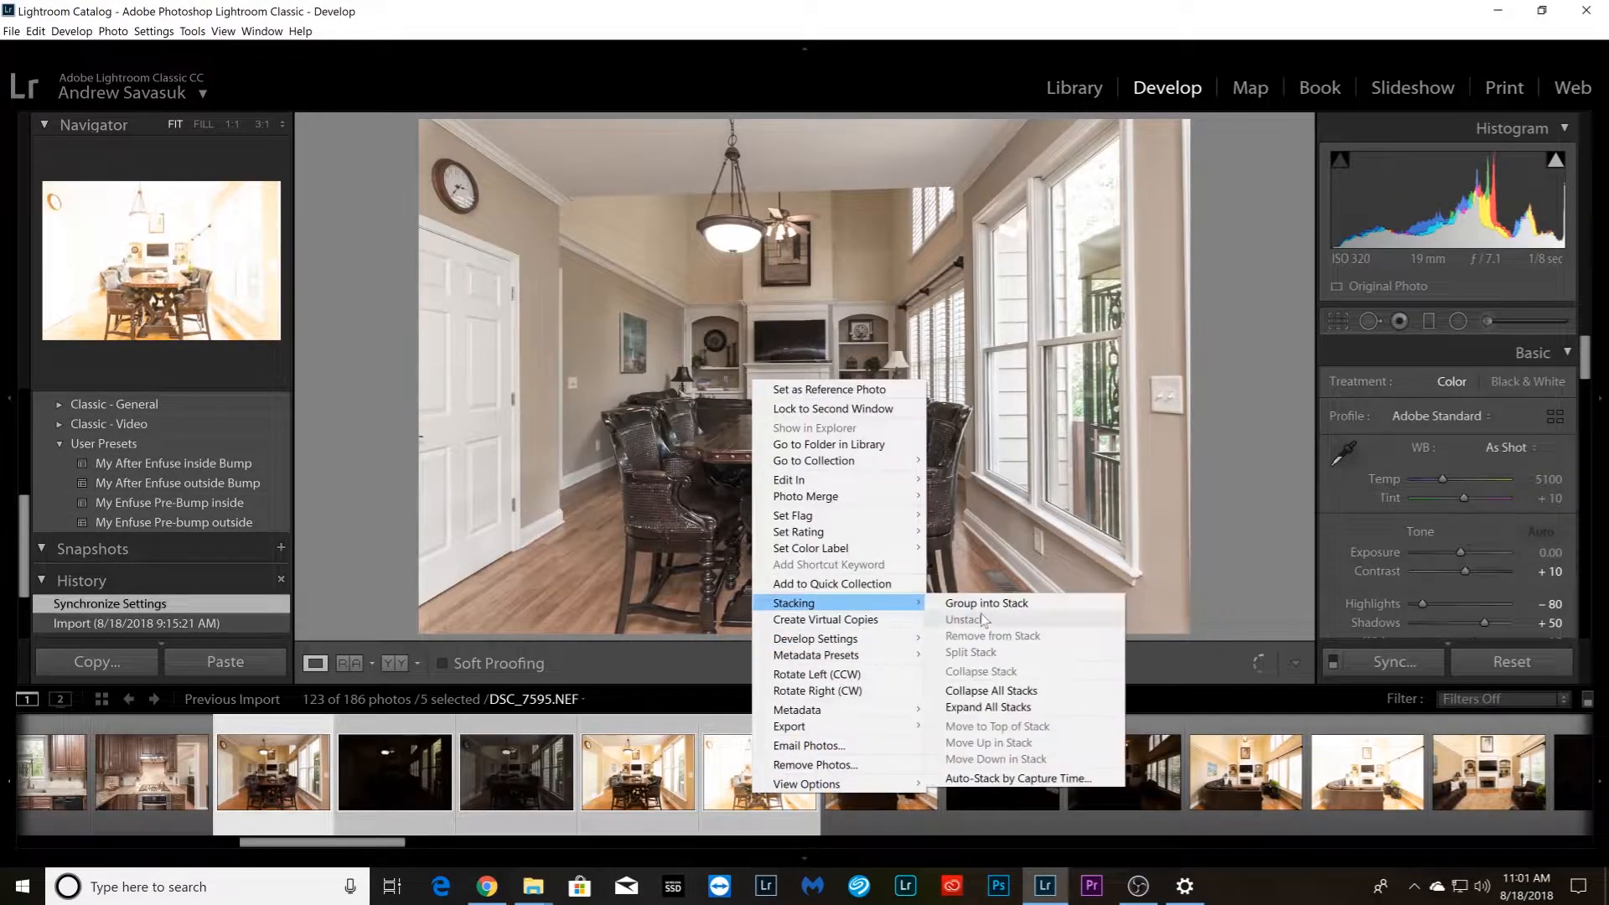
left_click(973, 604)
Group the five living room photos taken from behind the leather sofa into a stack
left_click(395, 816)
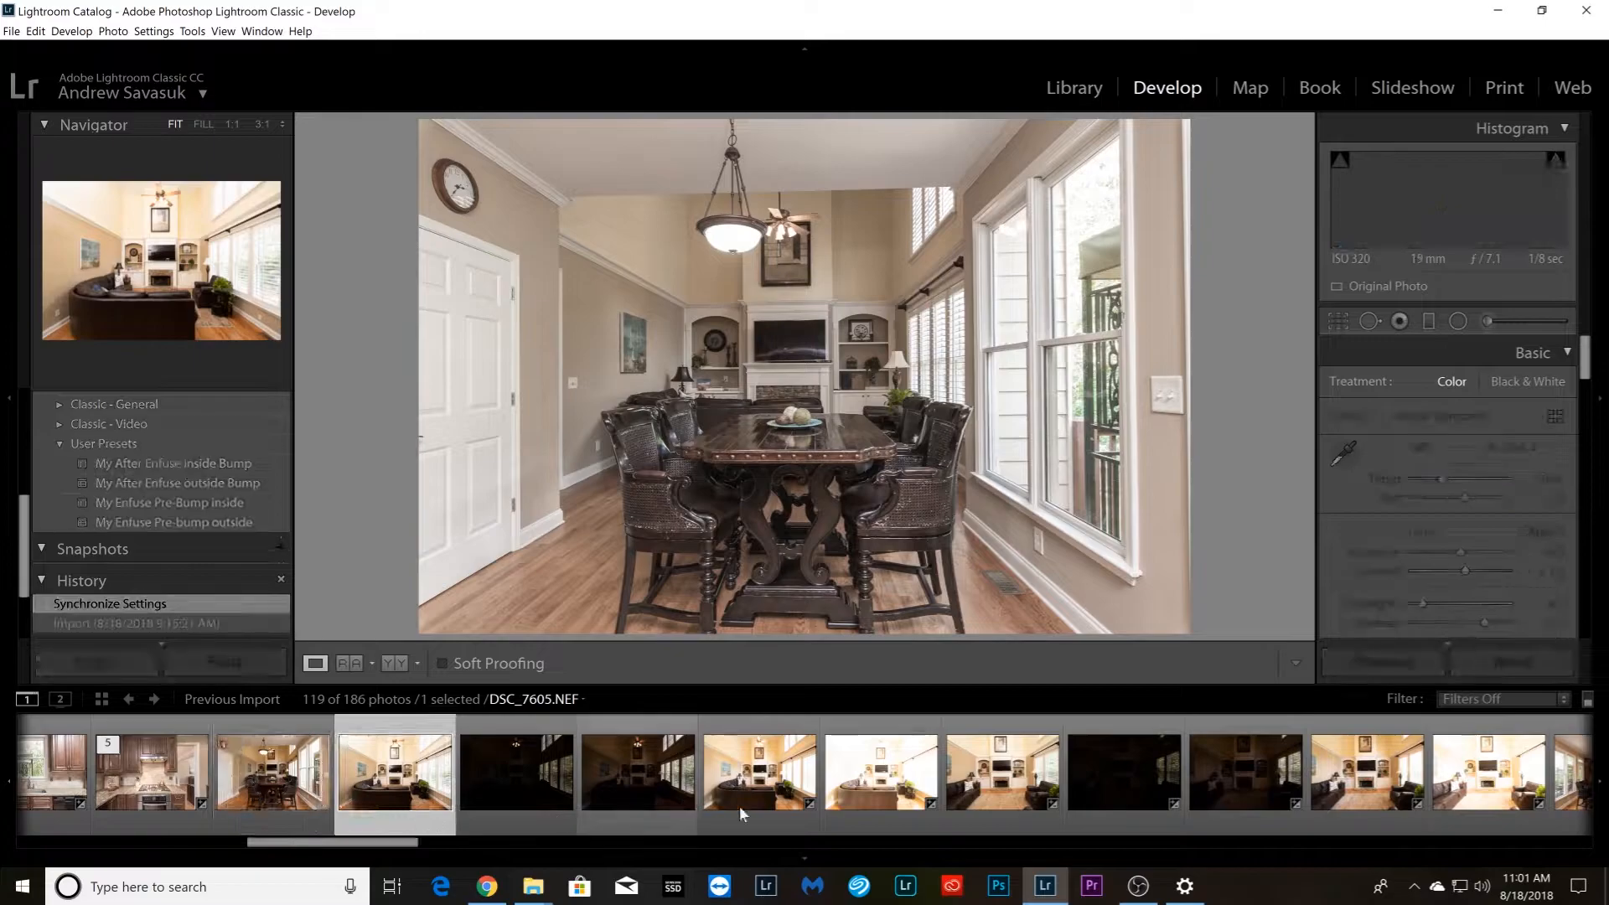
left_click(880, 792, "shift")
right_click(880, 792)
mouse_move(979, 627)
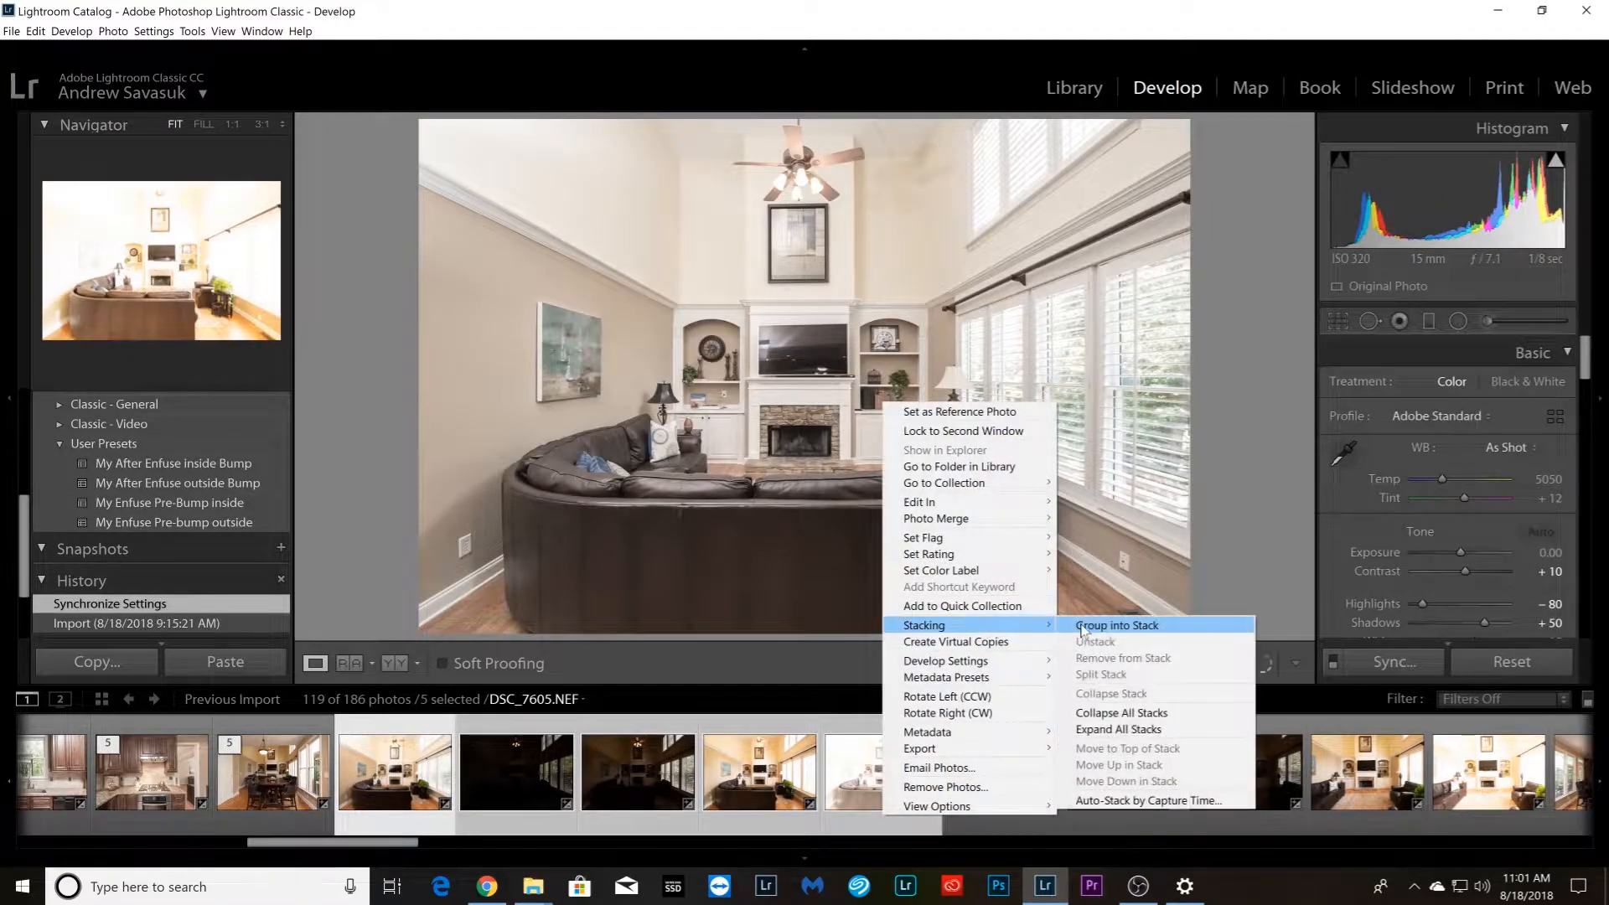
left_click(1089, 626)
Group the five closer living room fireplace photos starting with DSC_7610.NEF into a stack
left_click(537, 803)
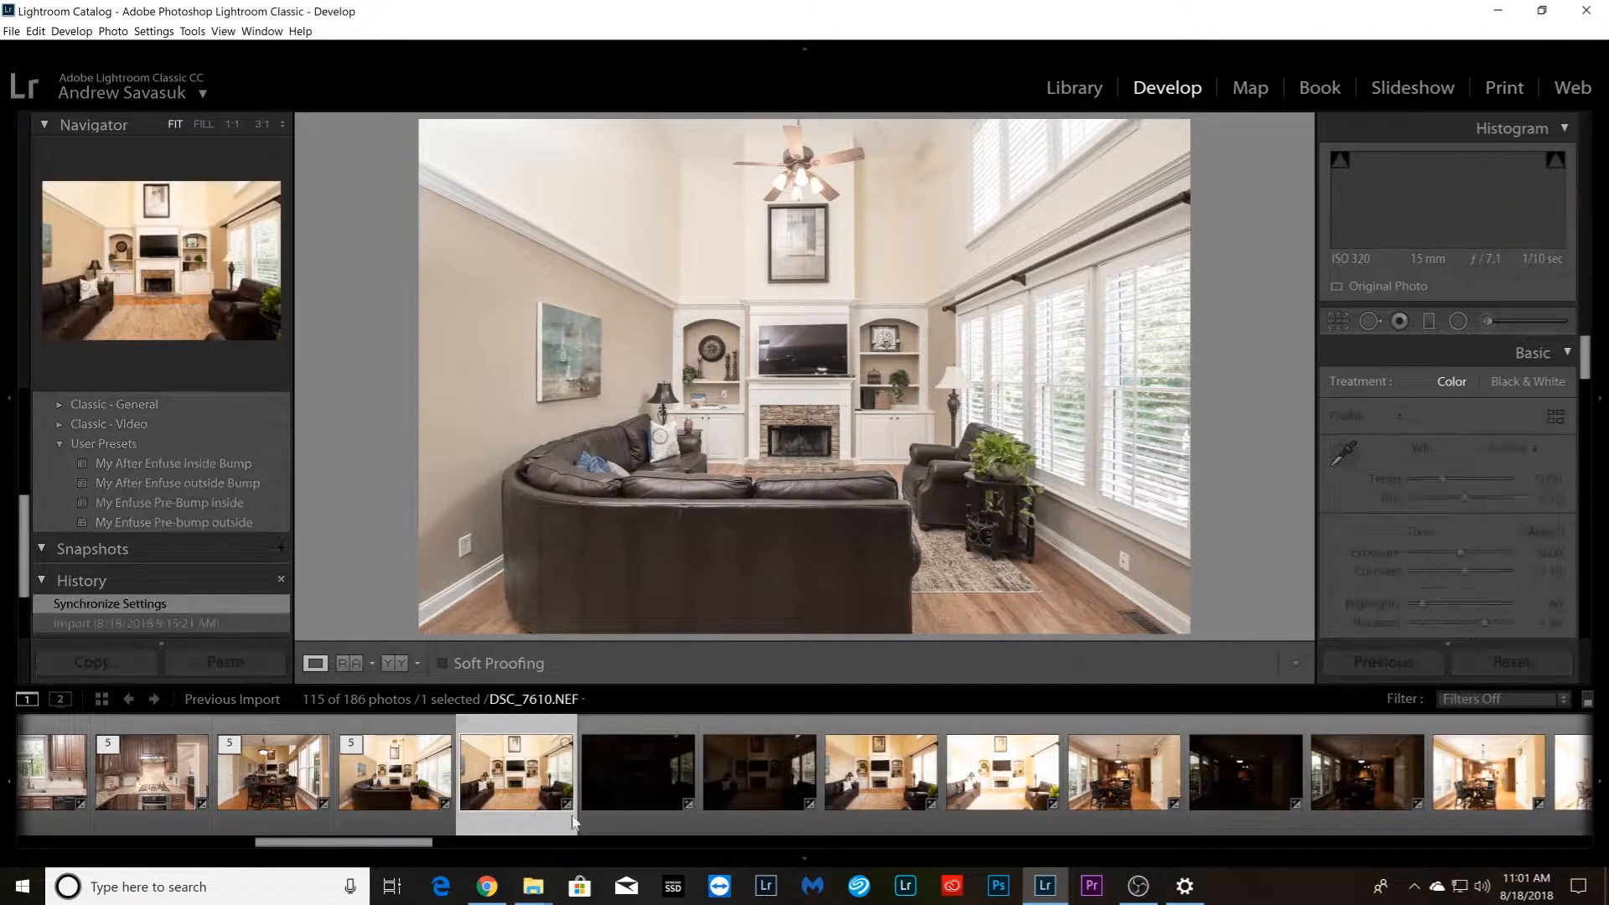
left_click(999, 801, "shift")
right_click(999, 800)
mouse_move(1120, 619)
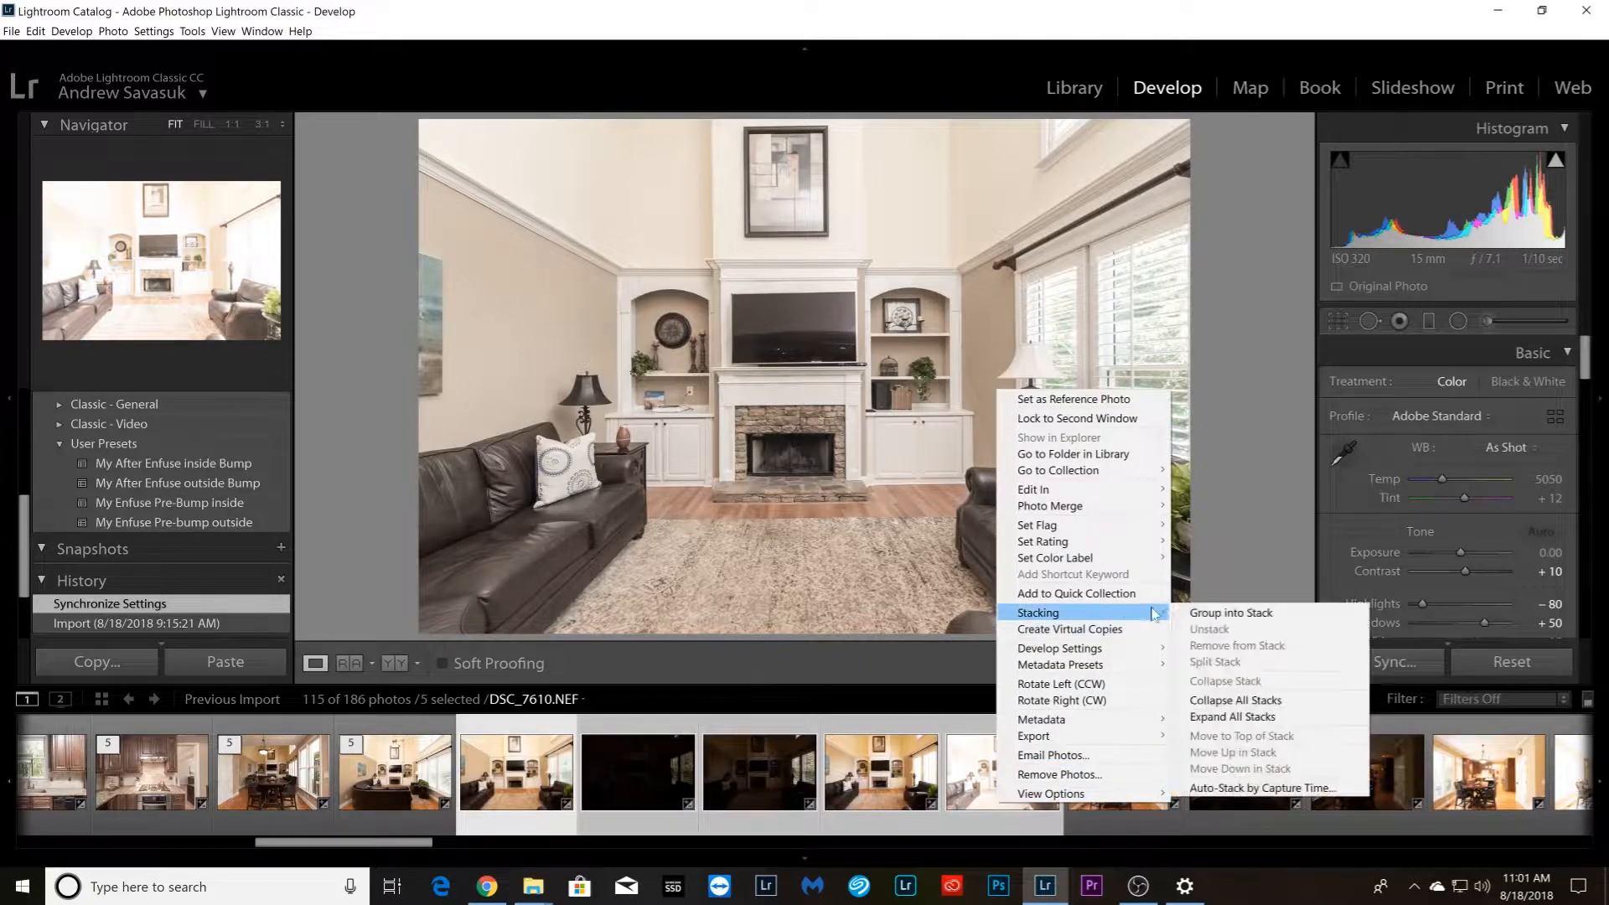
left_click(1207, 613)
Group the five dining area photos looking toward the kitchen into a stack
left_click(630, 808)
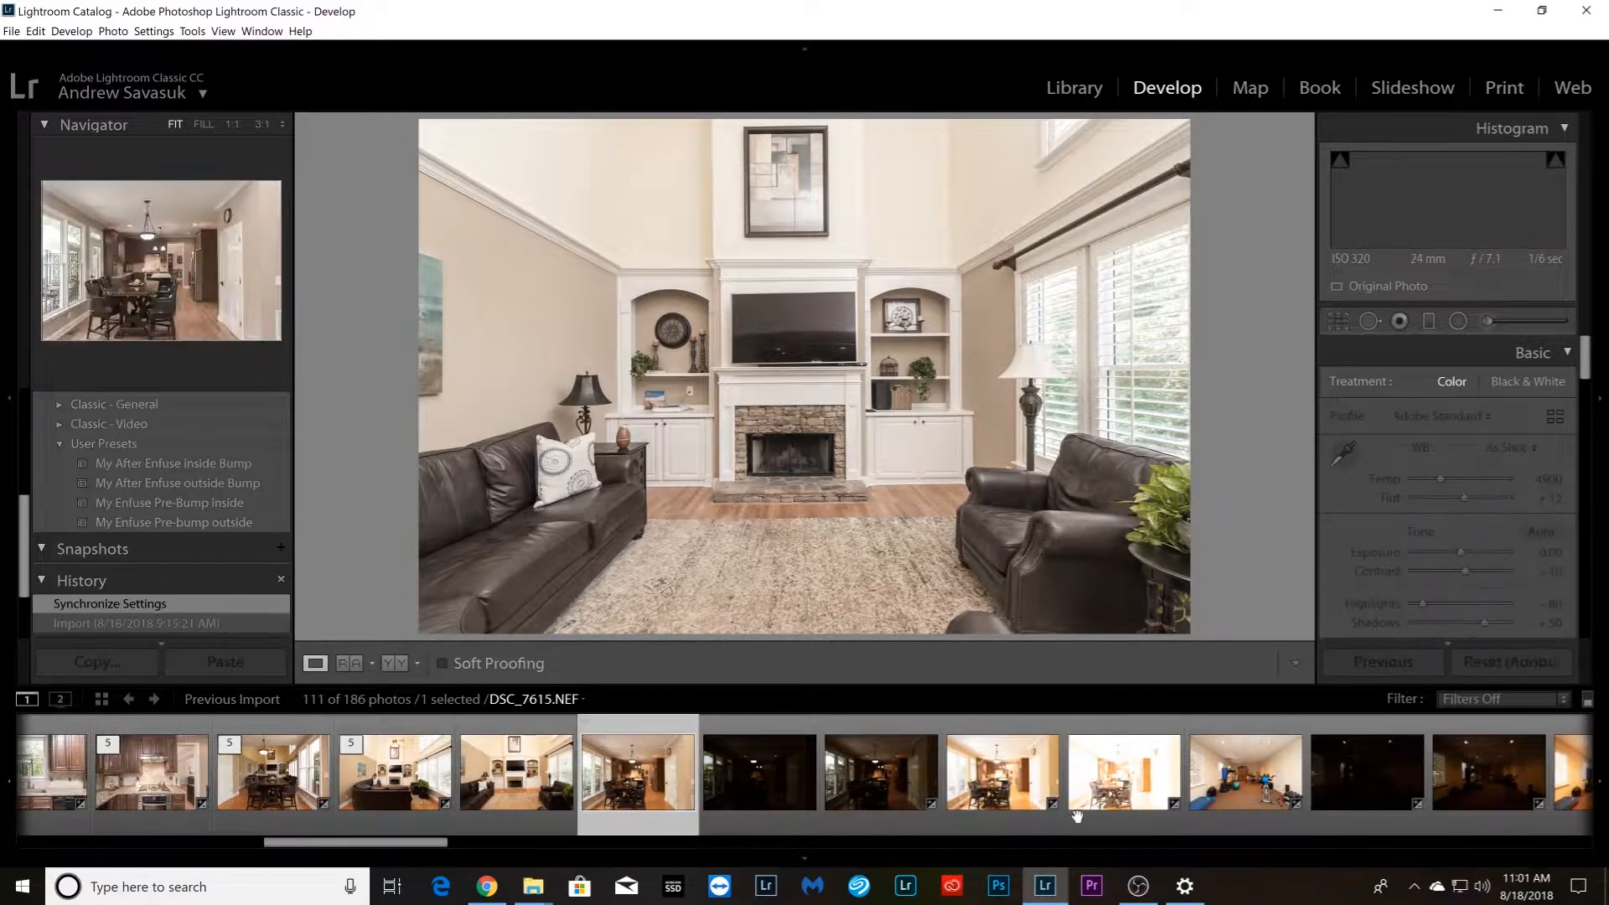
left_click(1122, 801, "shift")
right_click(1122, 801)
mouse_move(1243, 620)
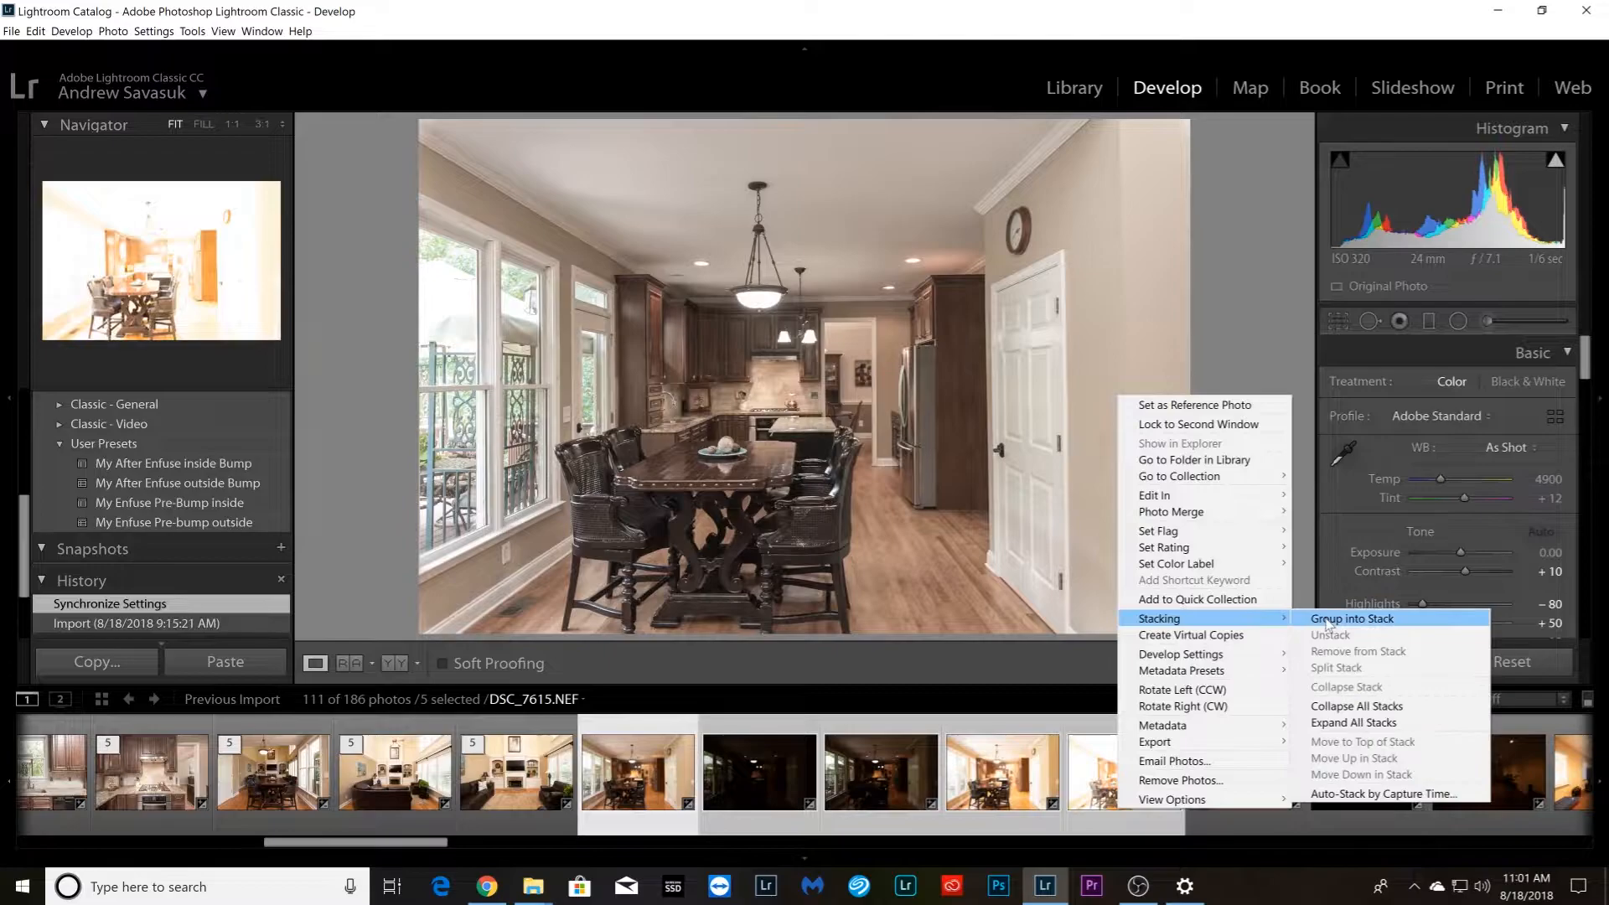
left_click(1352, 619)
Group the five home gym photos into a stack
left_click(759, 800)
left_click(1232, 804, "shift")
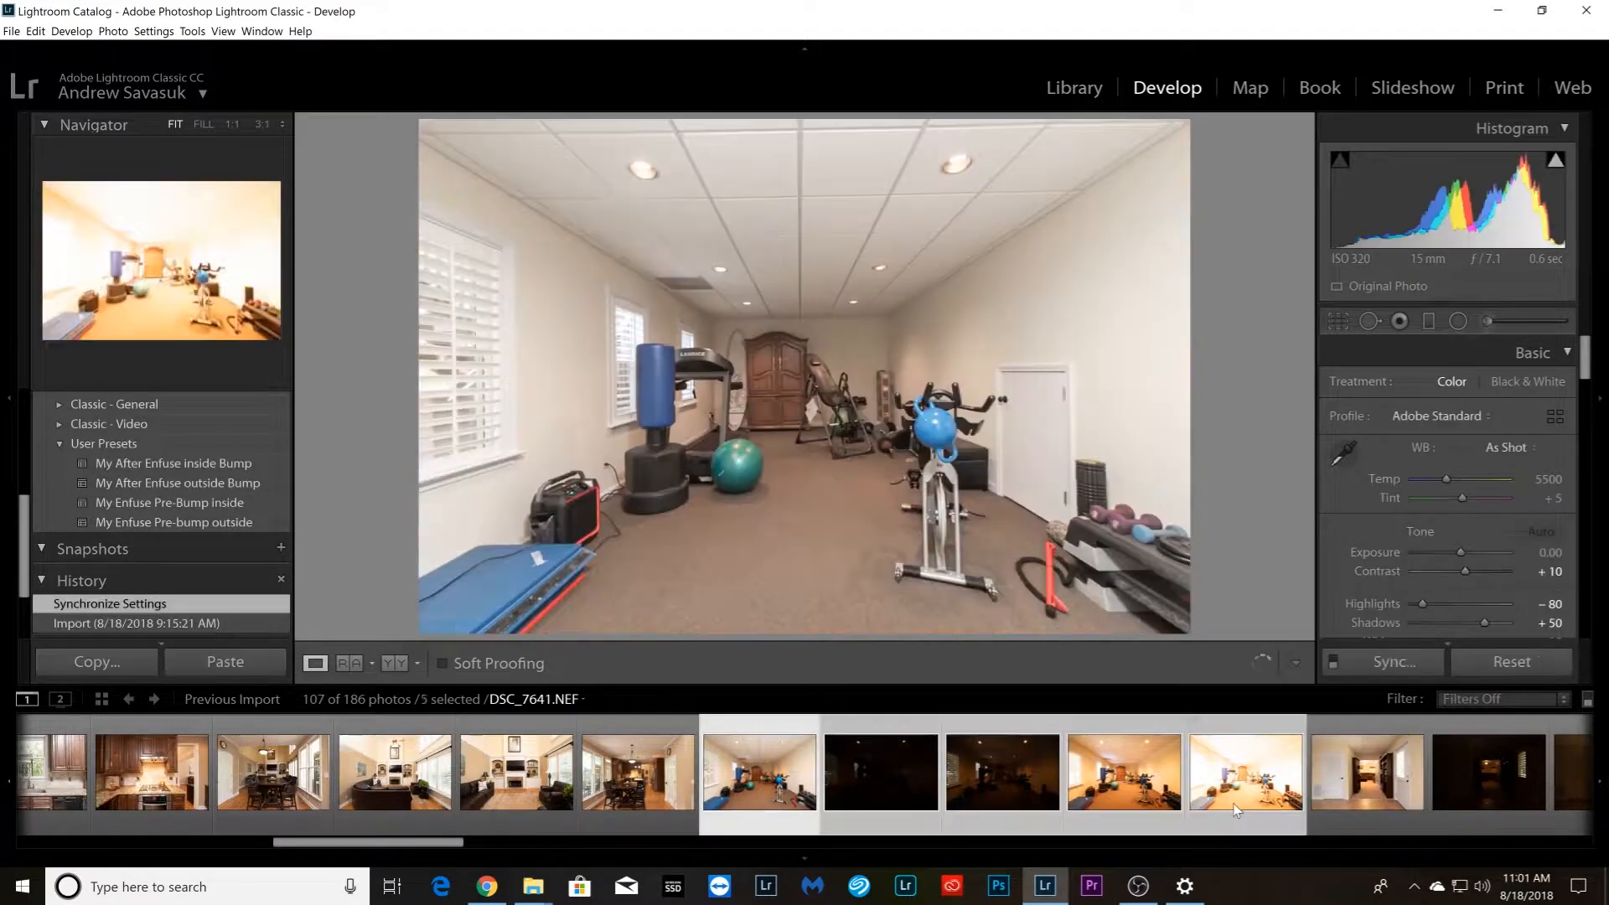
right_click(1232, 805)
mouse_move(1329, 624)
left_click(1435, 614)
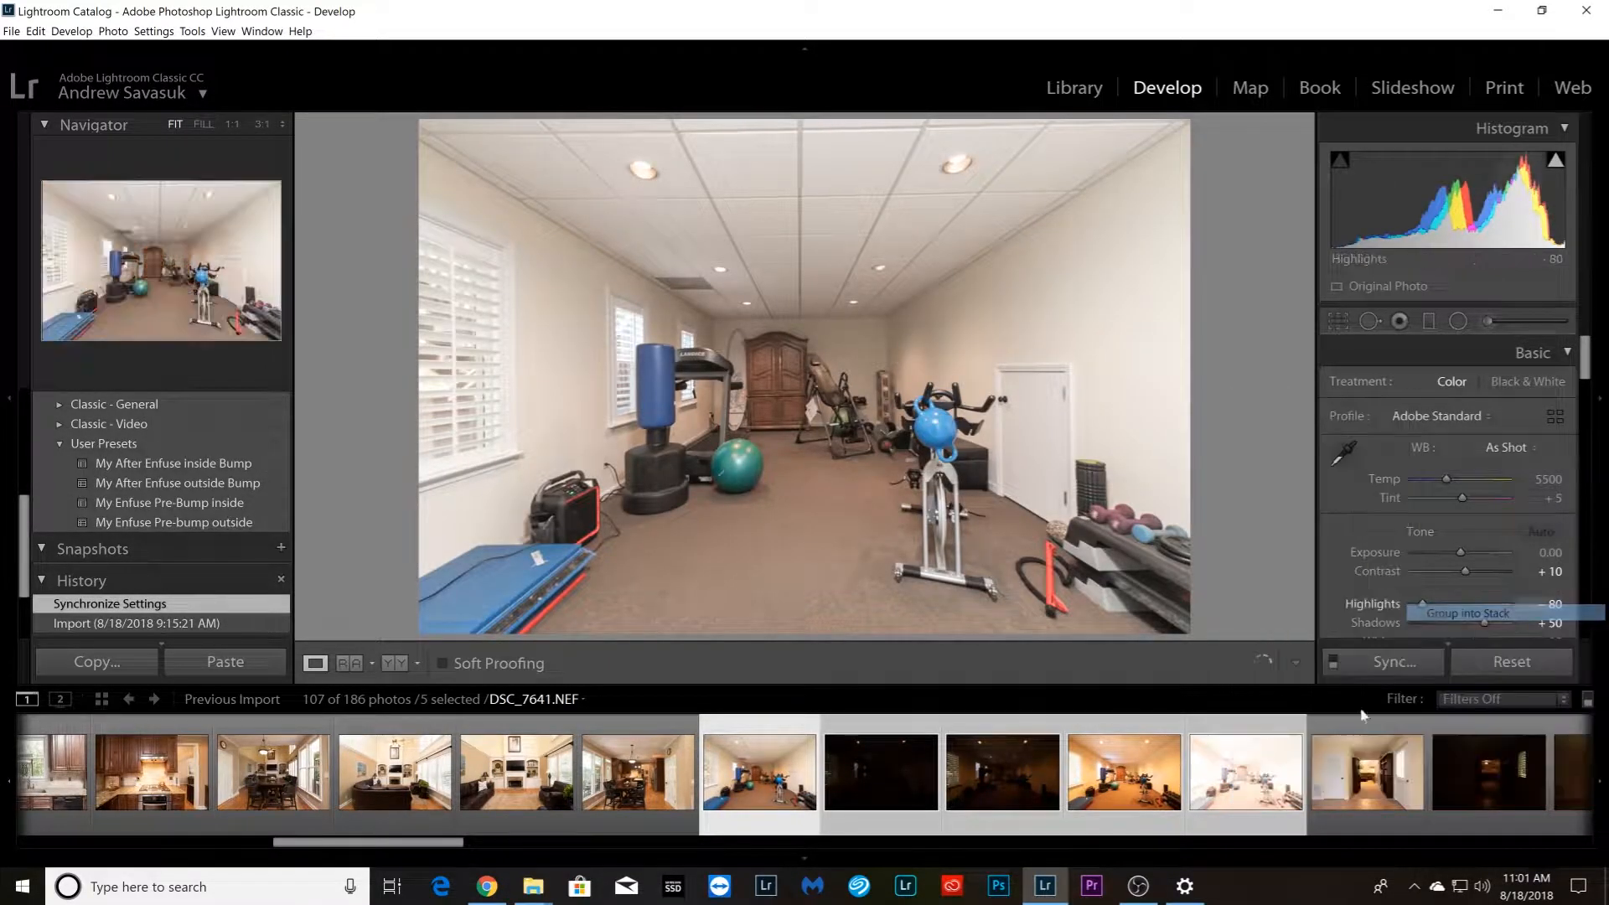
Group the five photos of the tiled entry between the bookshelves into a stack
left_click(877, 807)
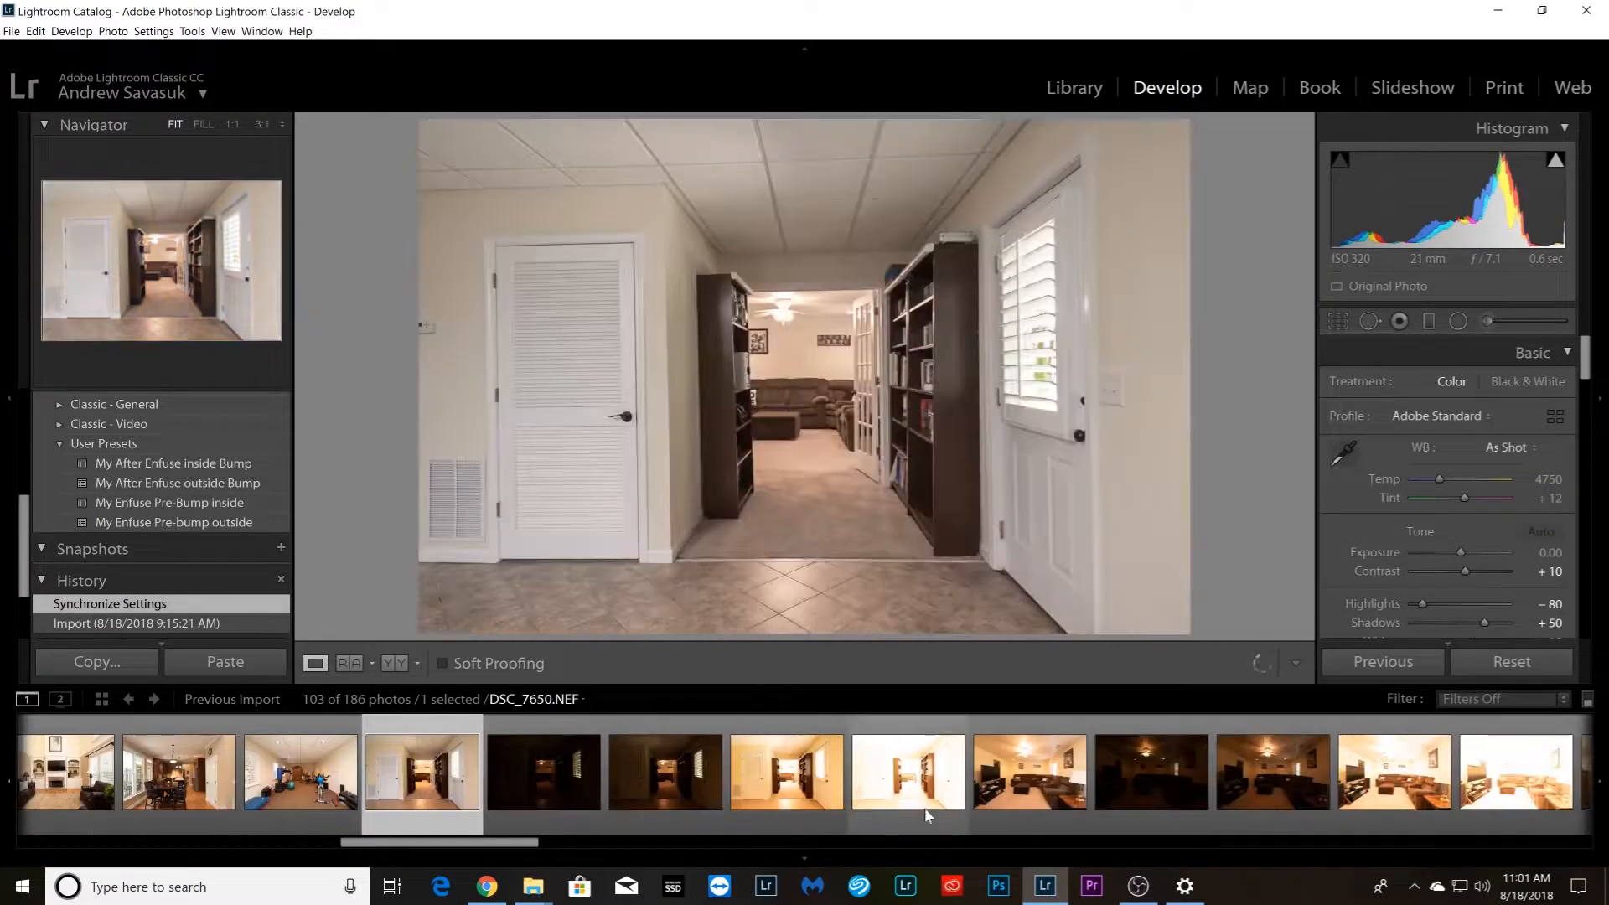
left_click(920, 807, "shift")
right_click(920, 806)
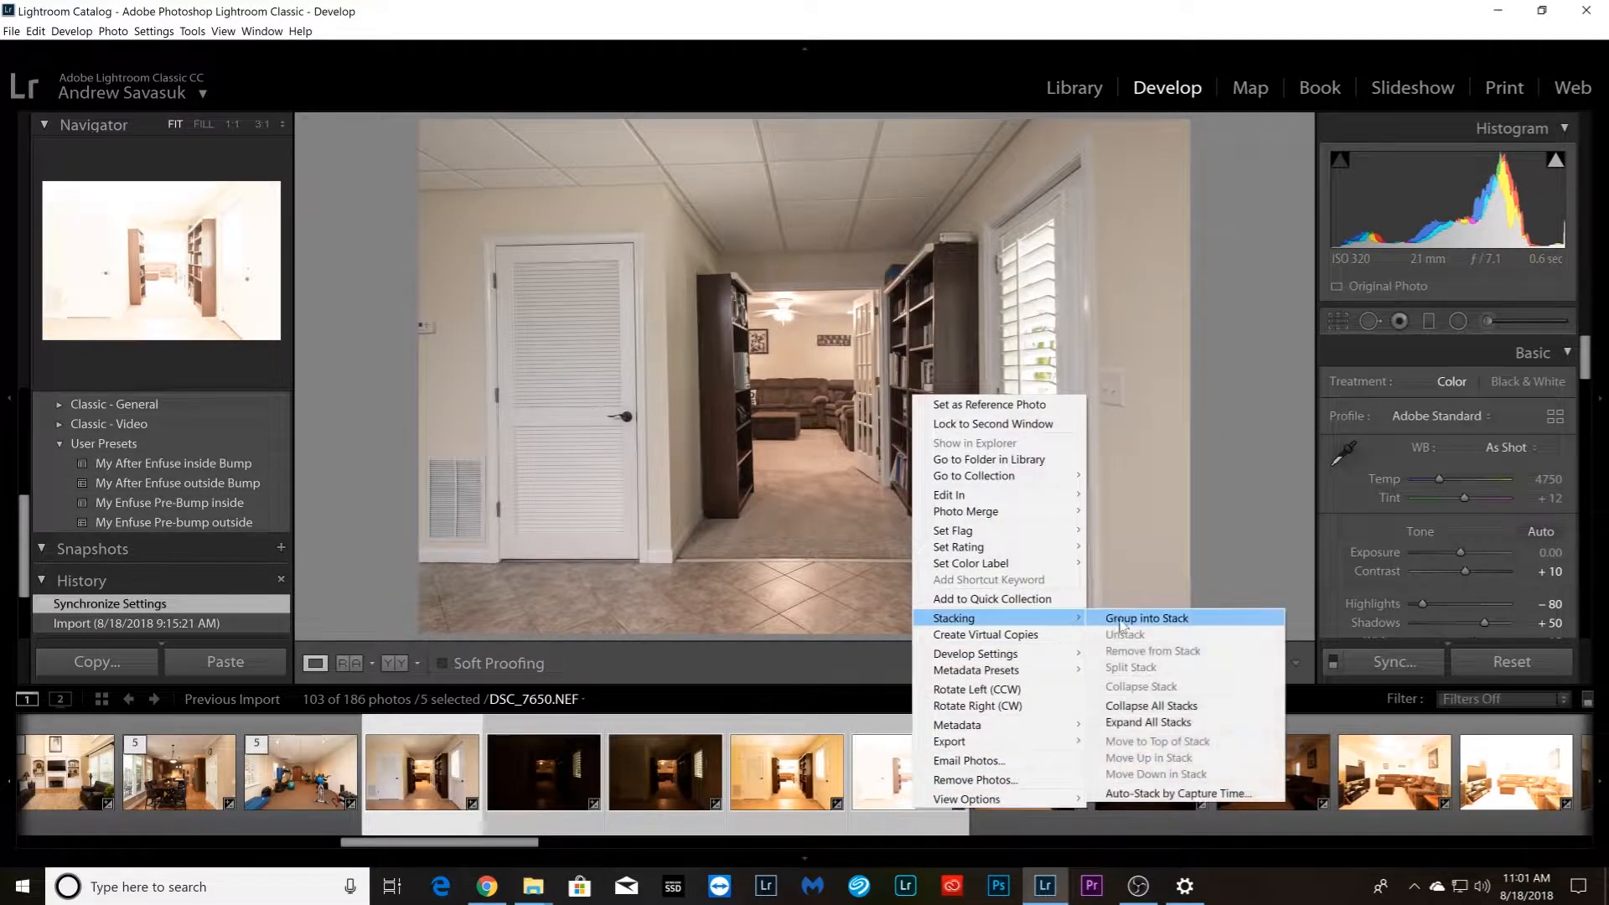
left_click(1127, 618)
Group the five TV room photos with the brown sectional sofa, starting with DSC_7651.NEF, into a stack
key("Right")
left_click(1024, 788, "shift")
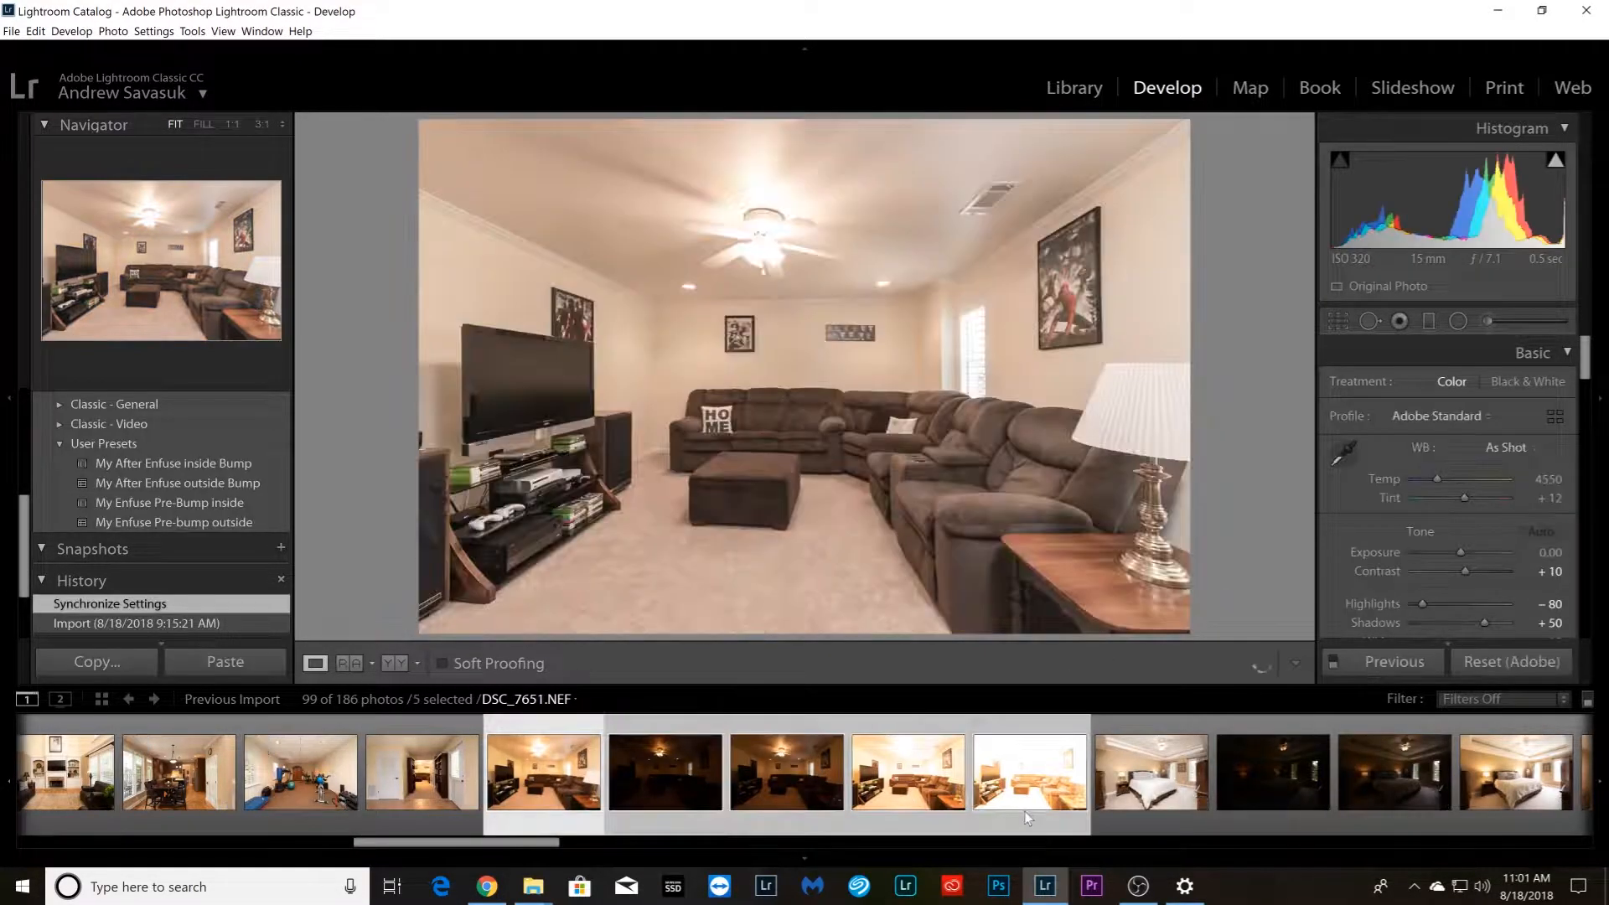
right_click(1024, 812)
mouse_move(1186, 621)
left_click(1259, 621)
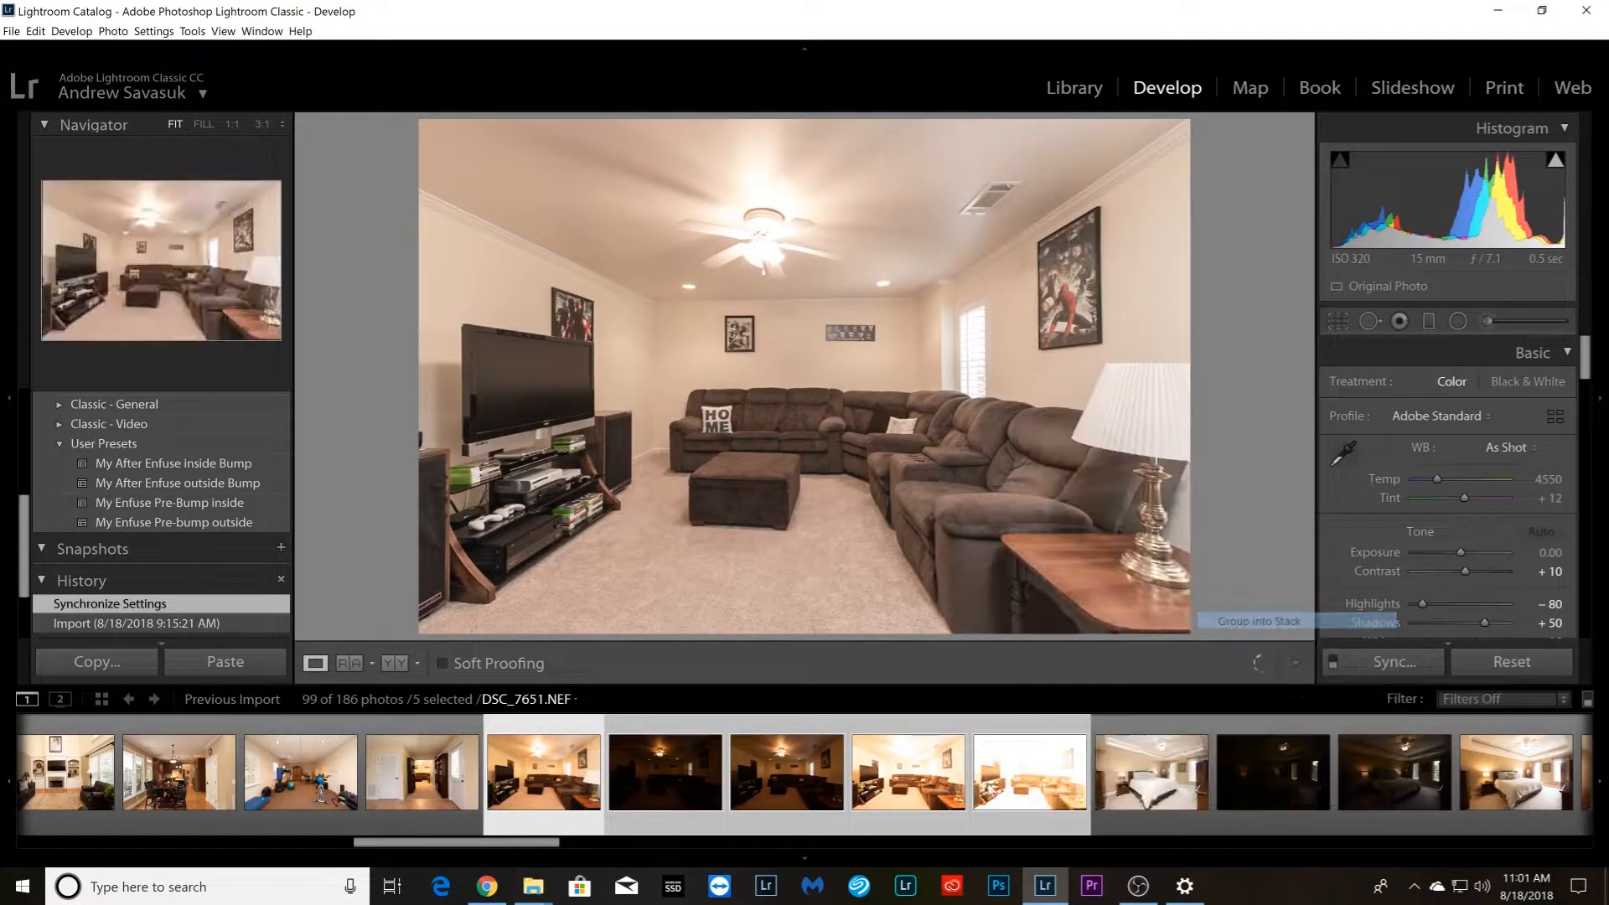
Group the five master bedroom photos showing the bed from its foot corner into a stack
left_click(670, 813)
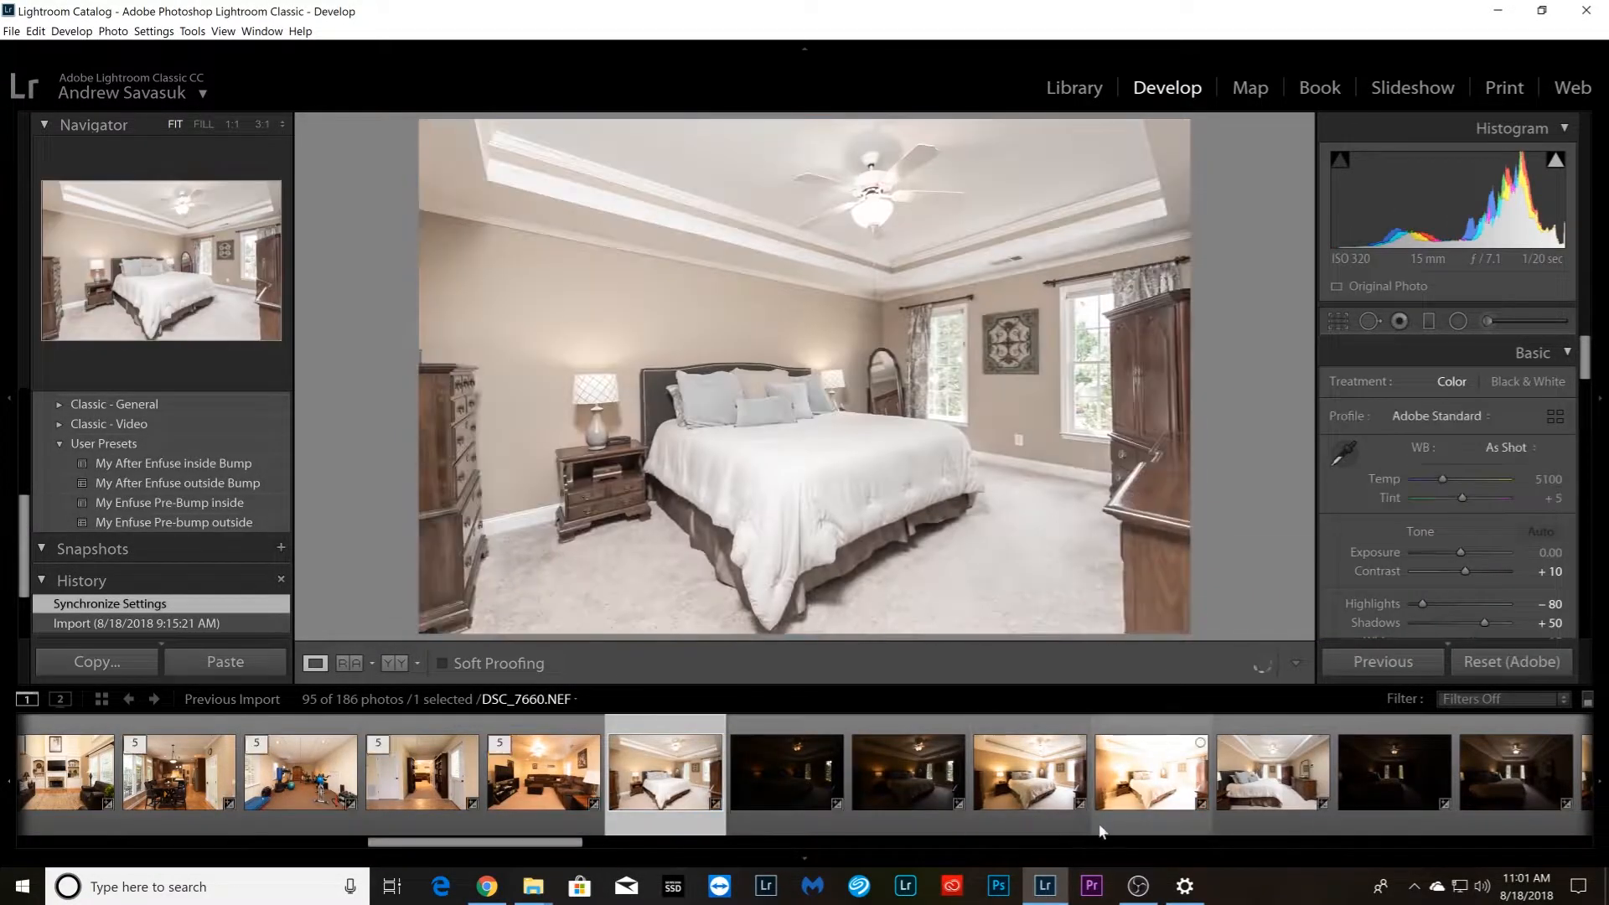
left_click(1133, 809, "shift")
right_click(1134, 813)
mouse_move(1227, 628)
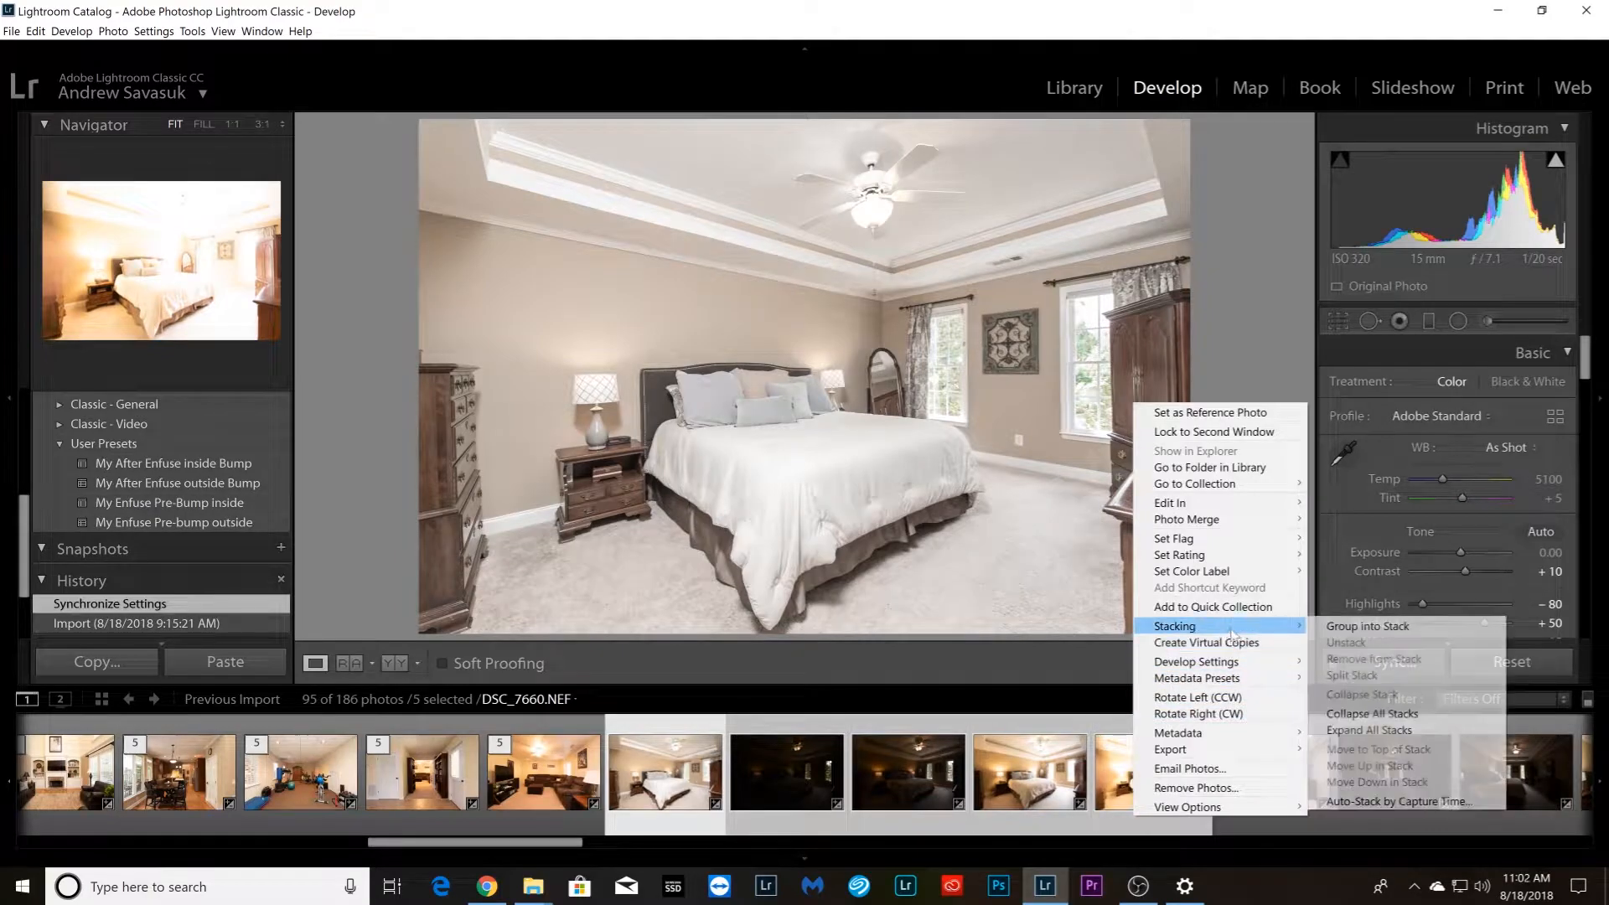
left_click(1342, 626)
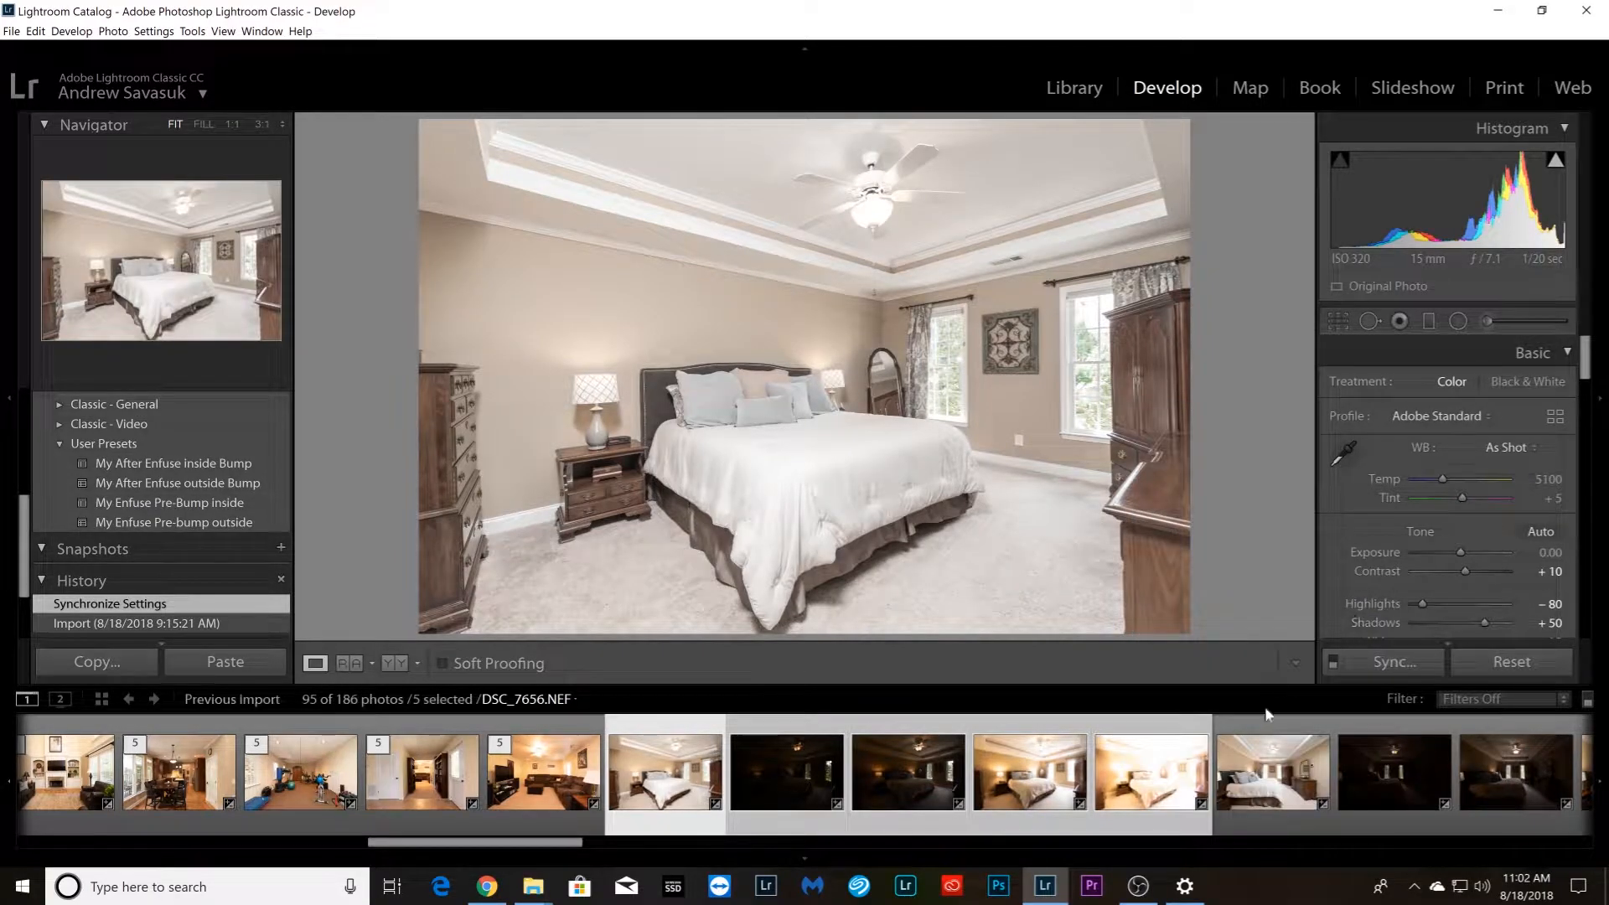
right_click(1133, 805)
mouse_move(1244, 618)
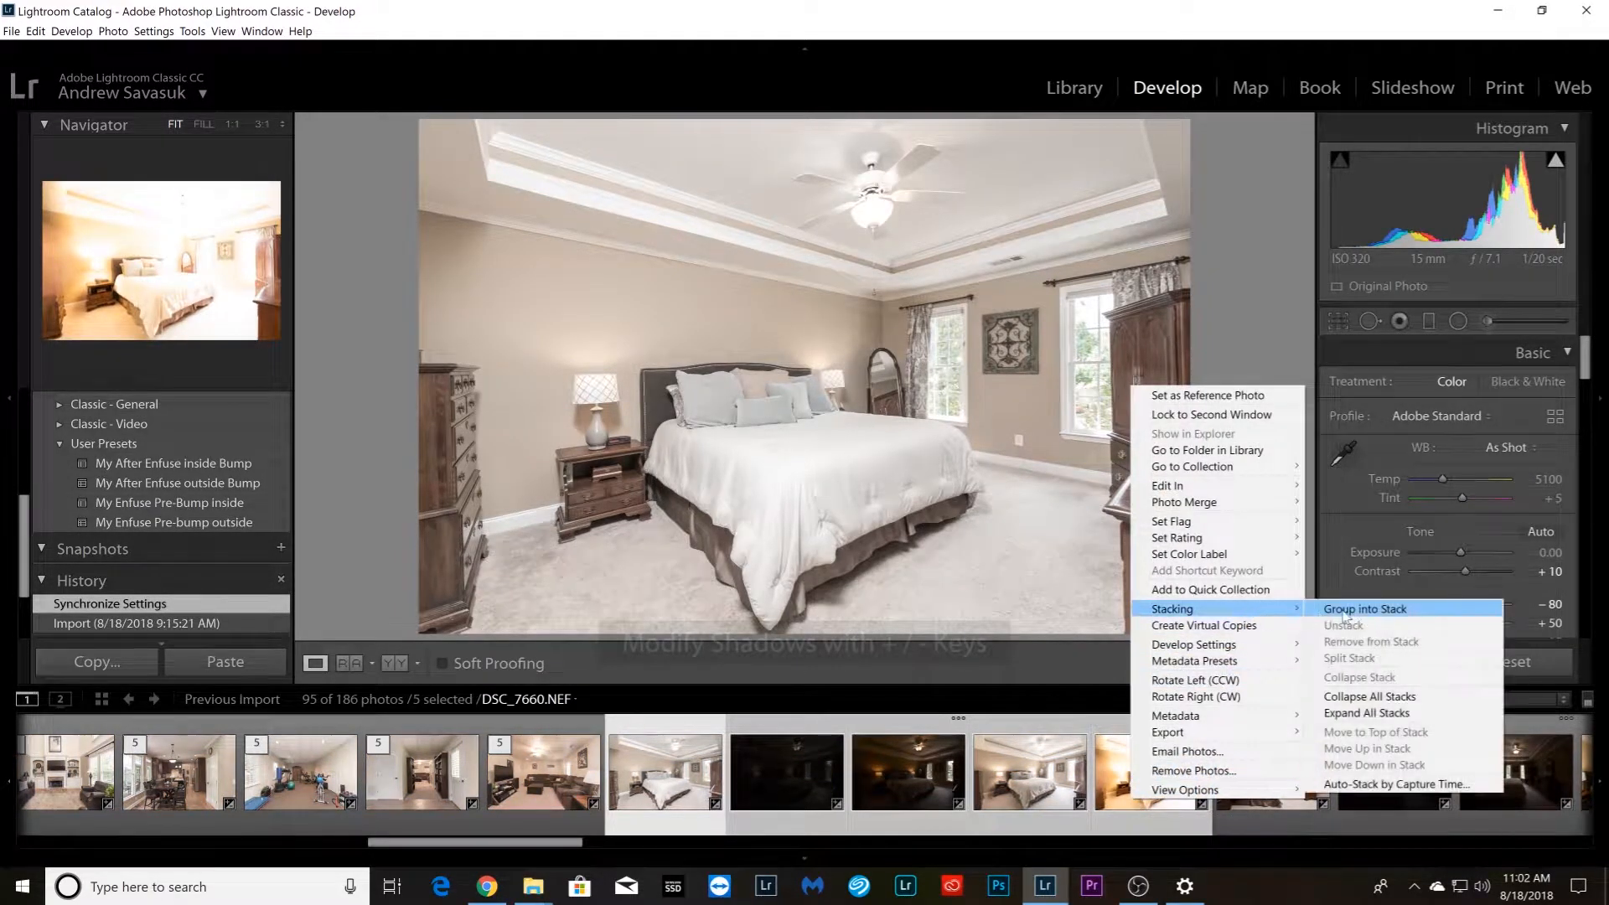
left_click(1341, 609)
Group the five master bedroom photos showing the bed from the side with the dresser into a stack
left_click(791, 827)
left_click(1272, 807, "shift")
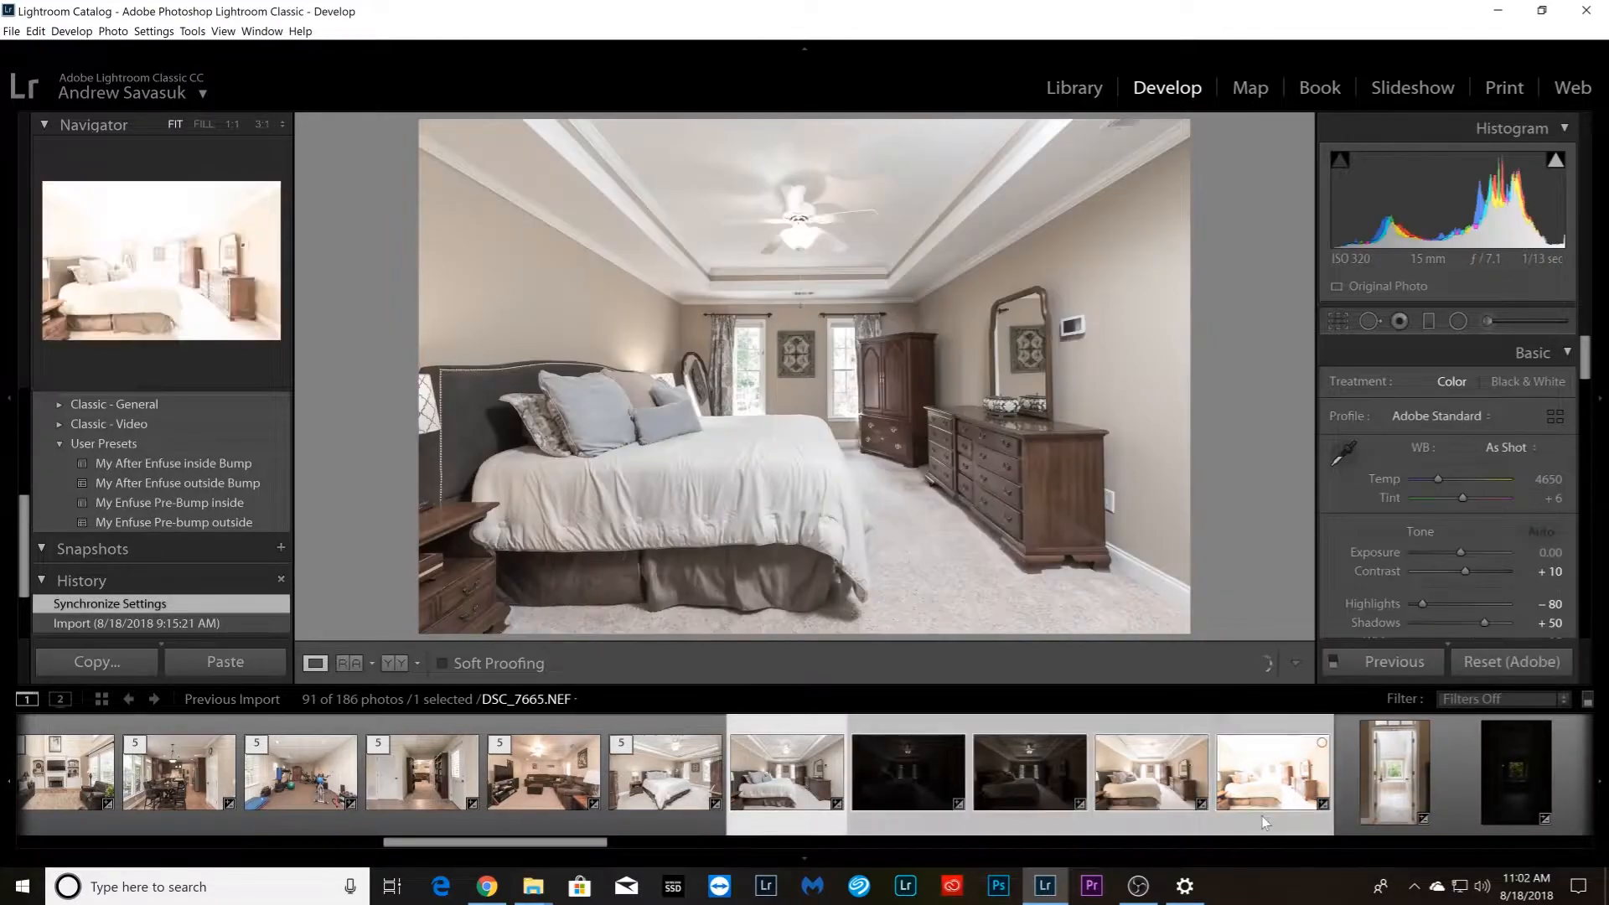
right_click(1271, 807)
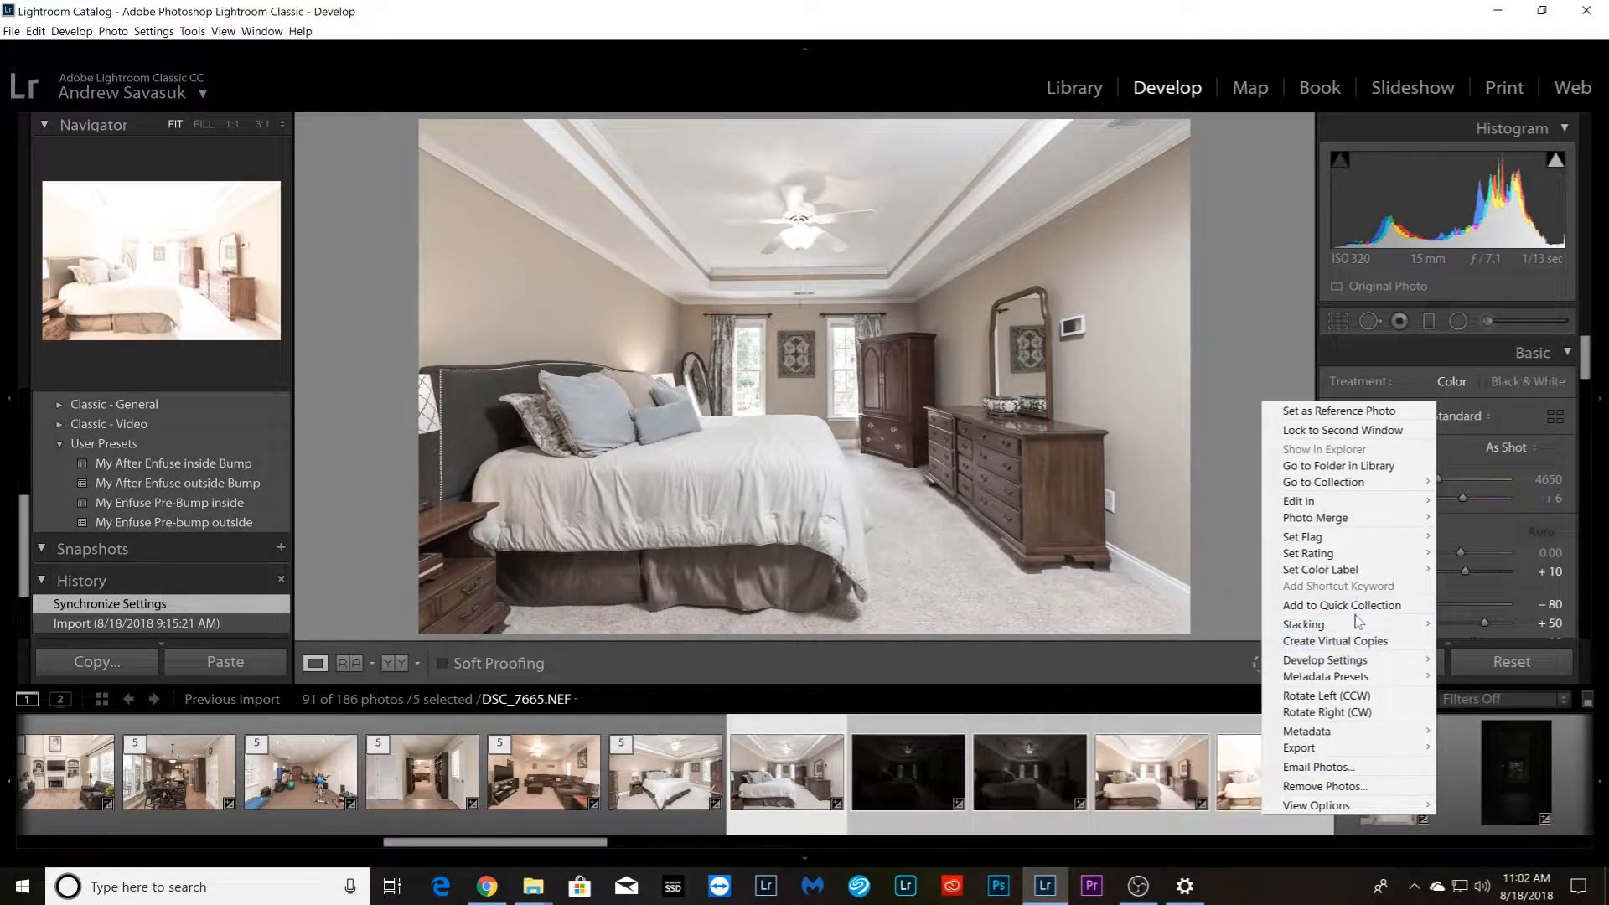
mouse_move(1358, 631)
left_click(1106, 622)
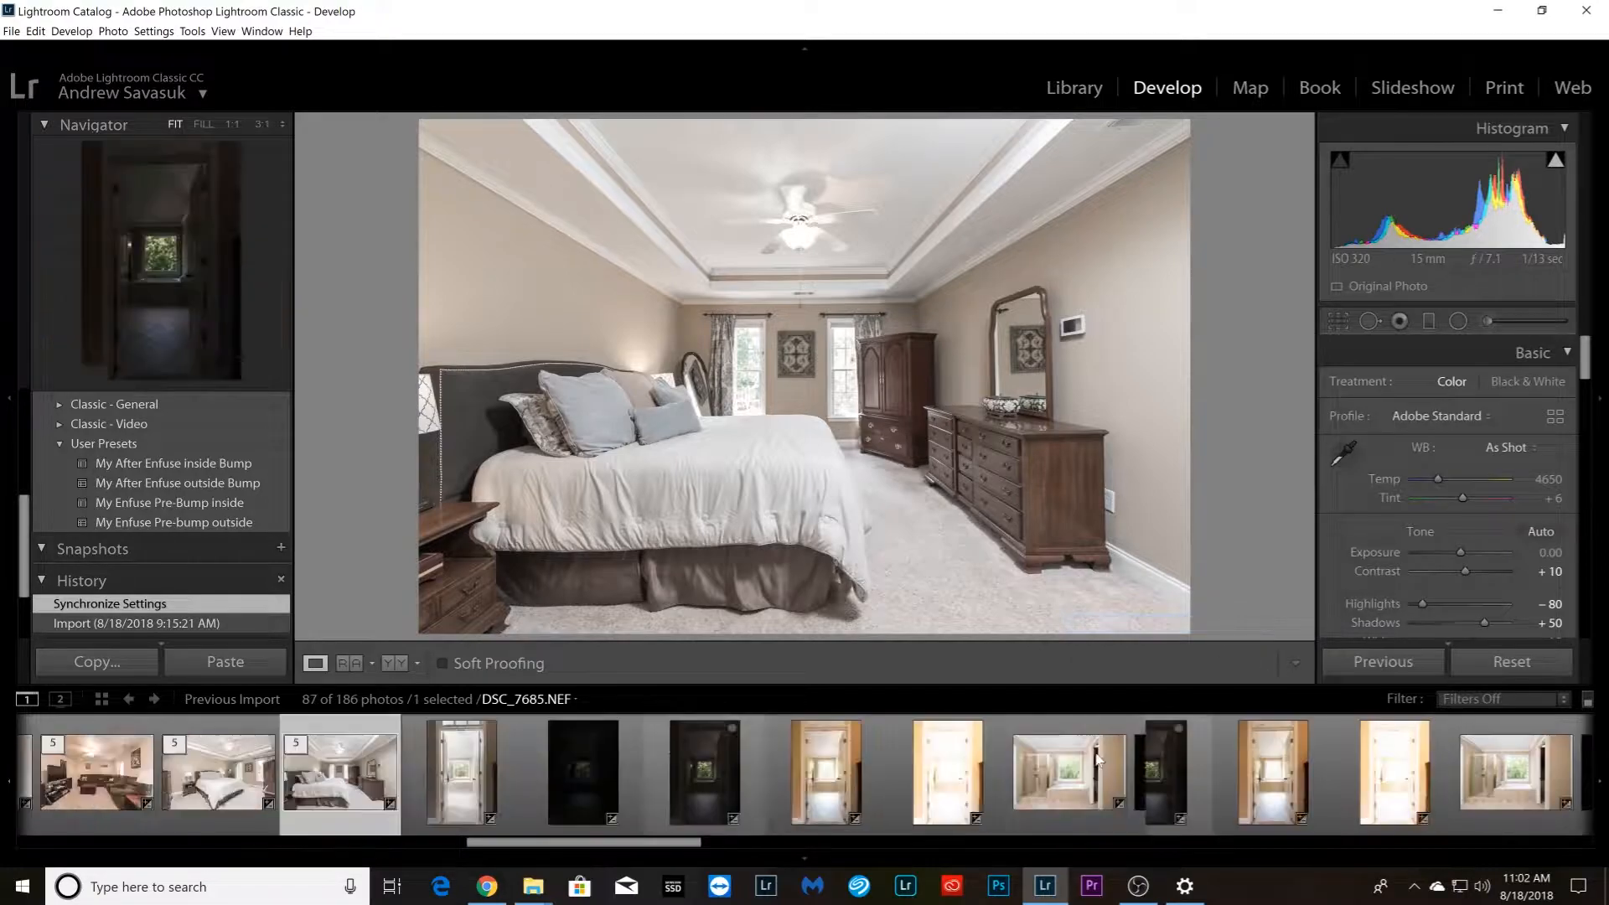
Group the five vertical photos of the master bathroom doorway into a stack
left_click(446, 784)
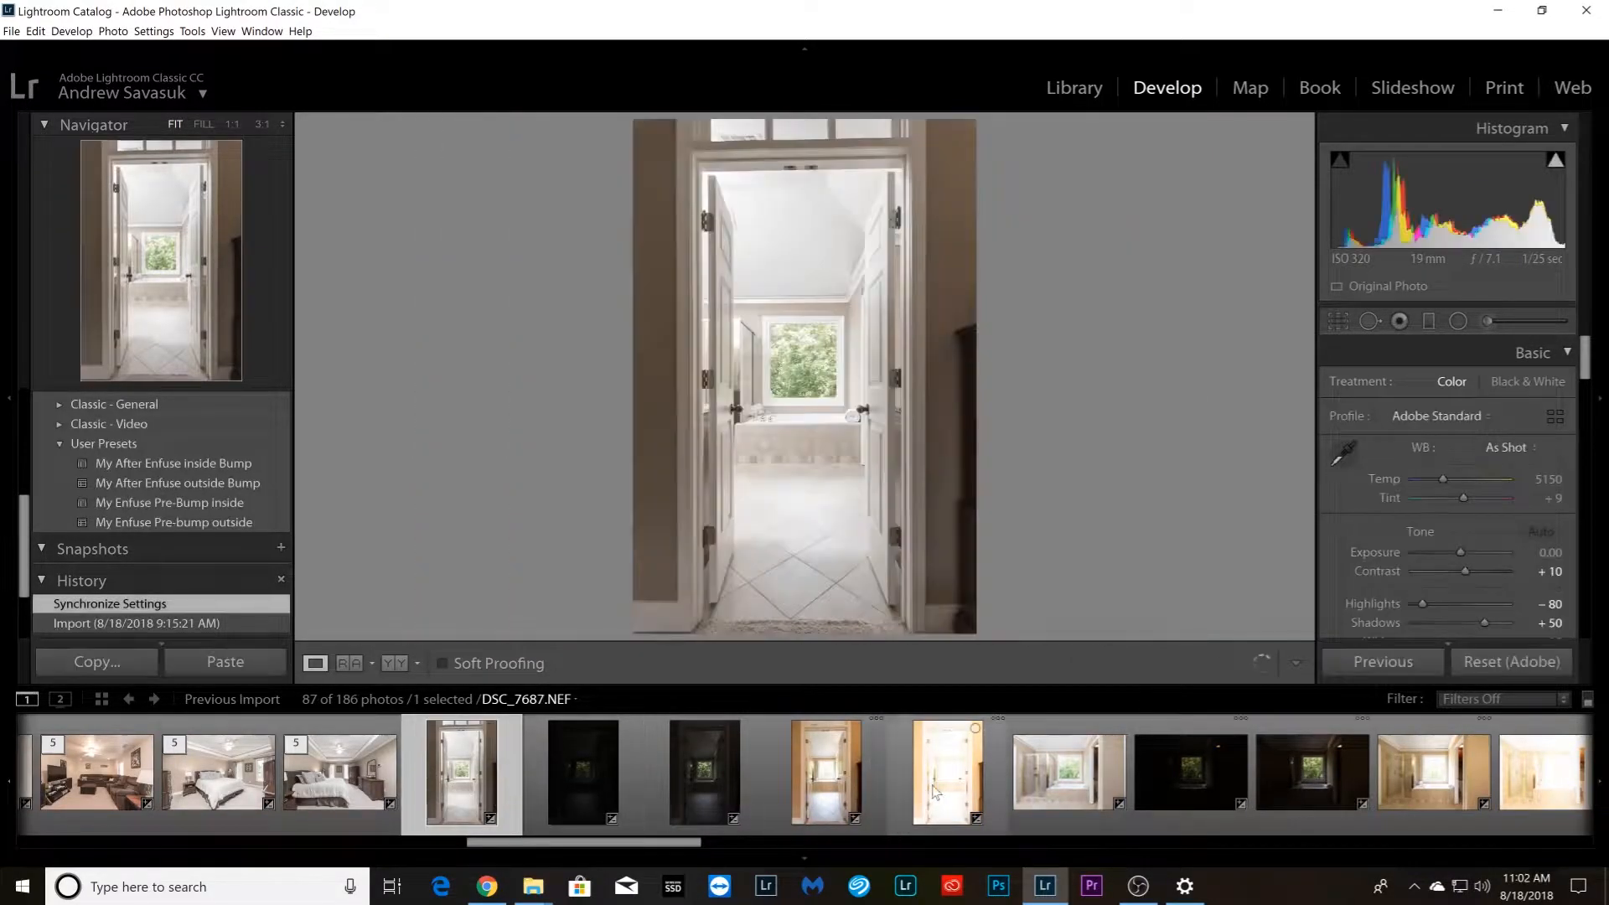
left_click(935, 792, "shift")
right_click(935, 792)
mouse_move(1056, 600)
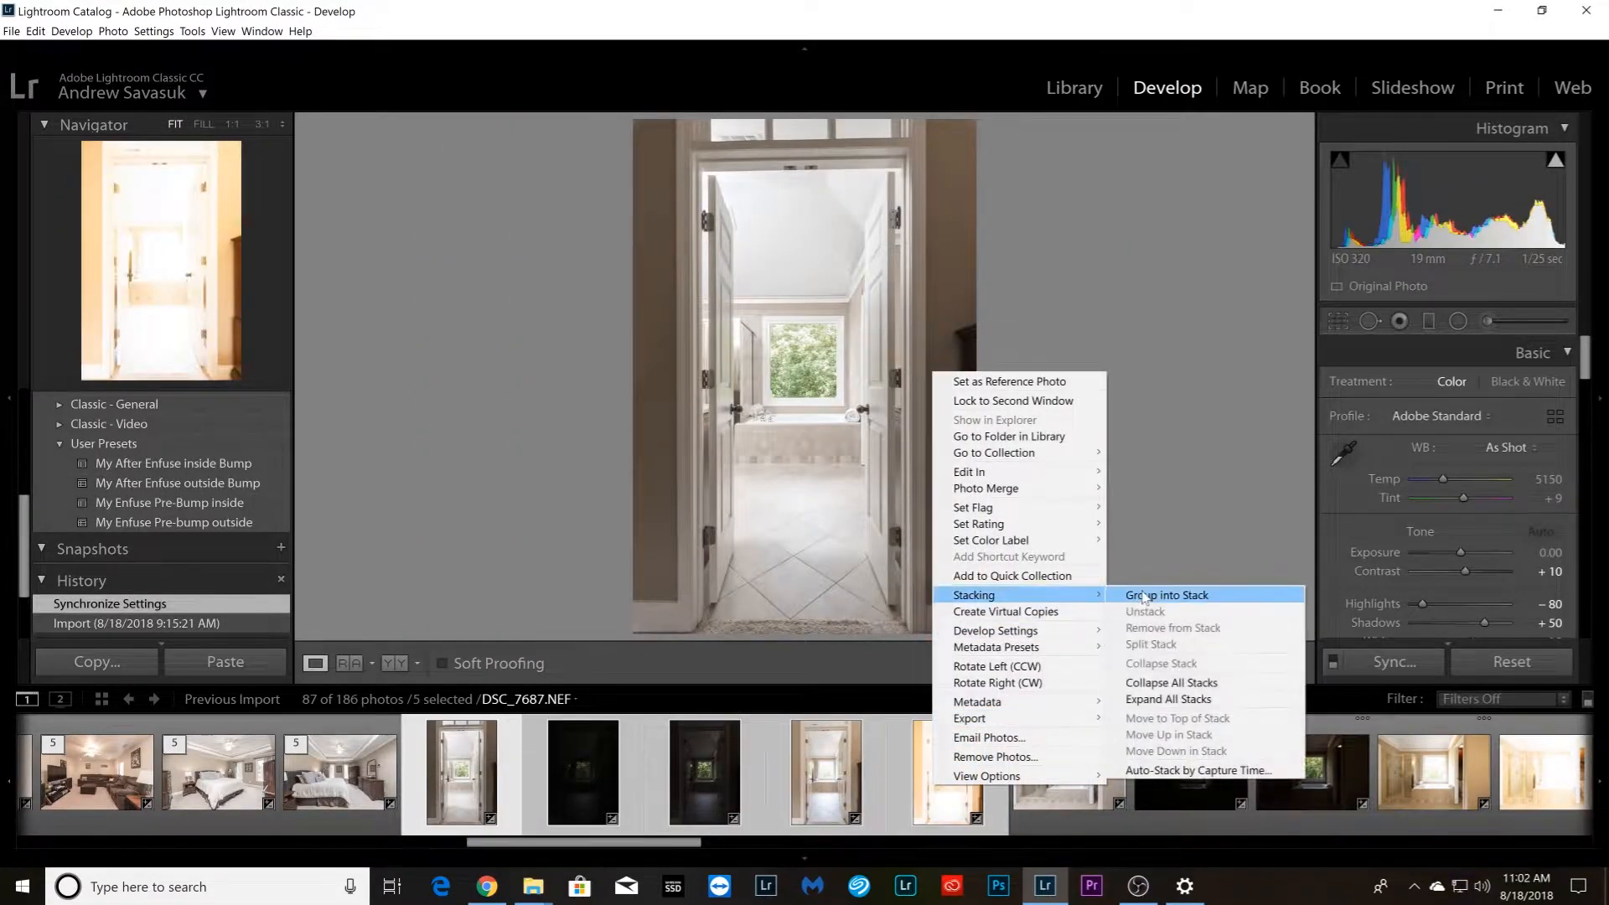
left_click(1145, 597)
Group the five master bathroom photos showing the shower, tub and side doorway into a stack
left_click(620, 771)
left_click(1042, 792, "shift")
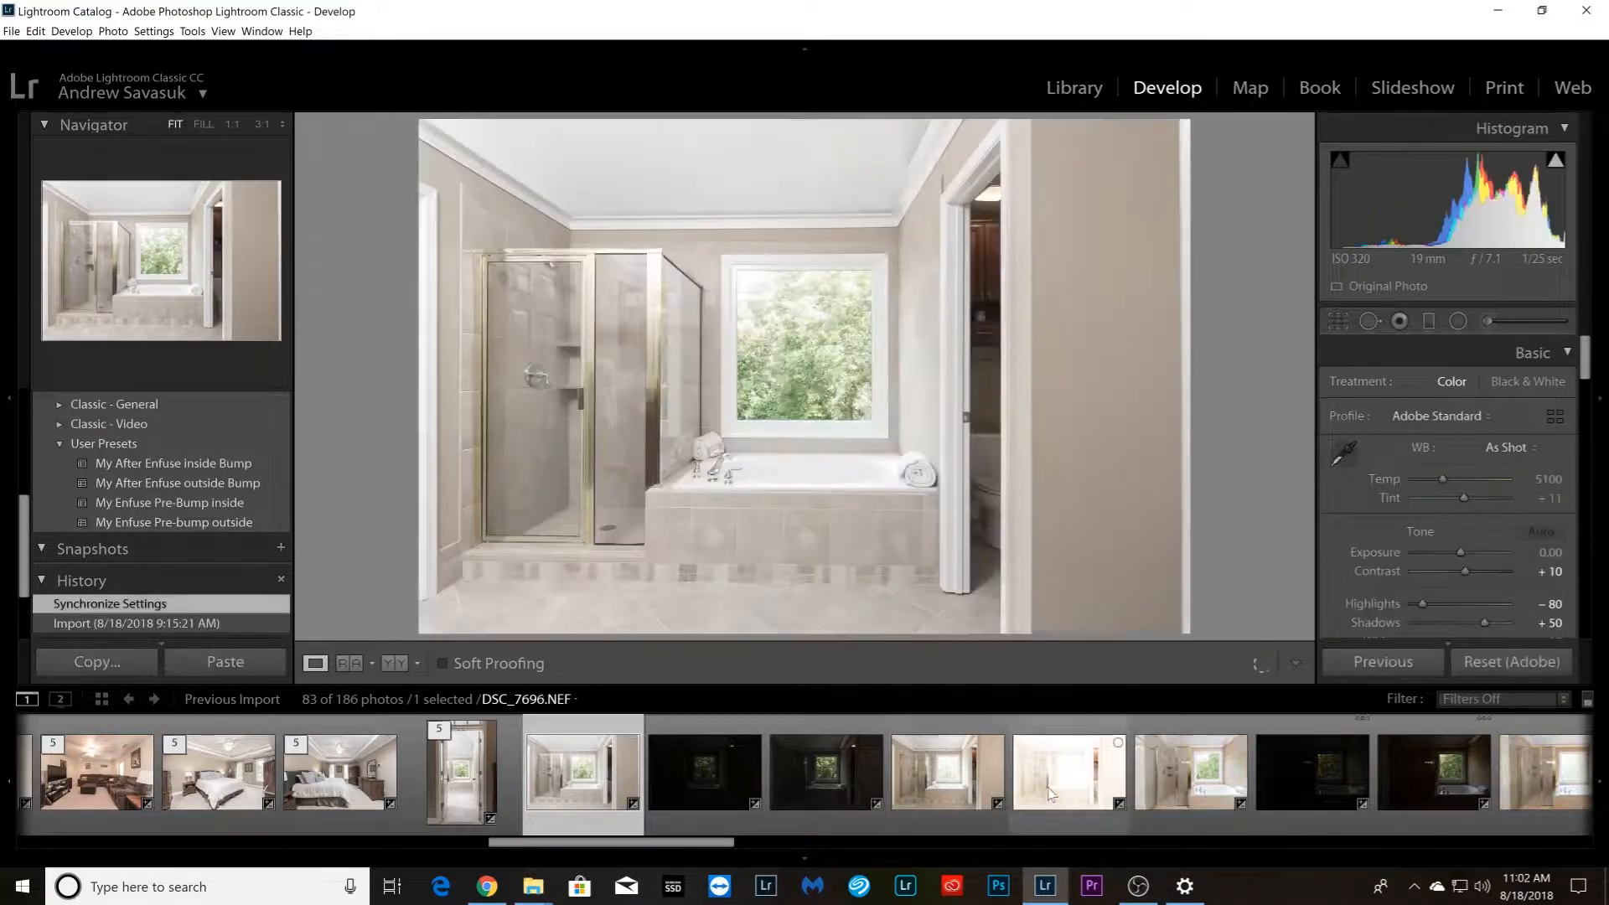
right_click(1042, 792)
mouse_move(1165, 603)
left_click(1278, 600)
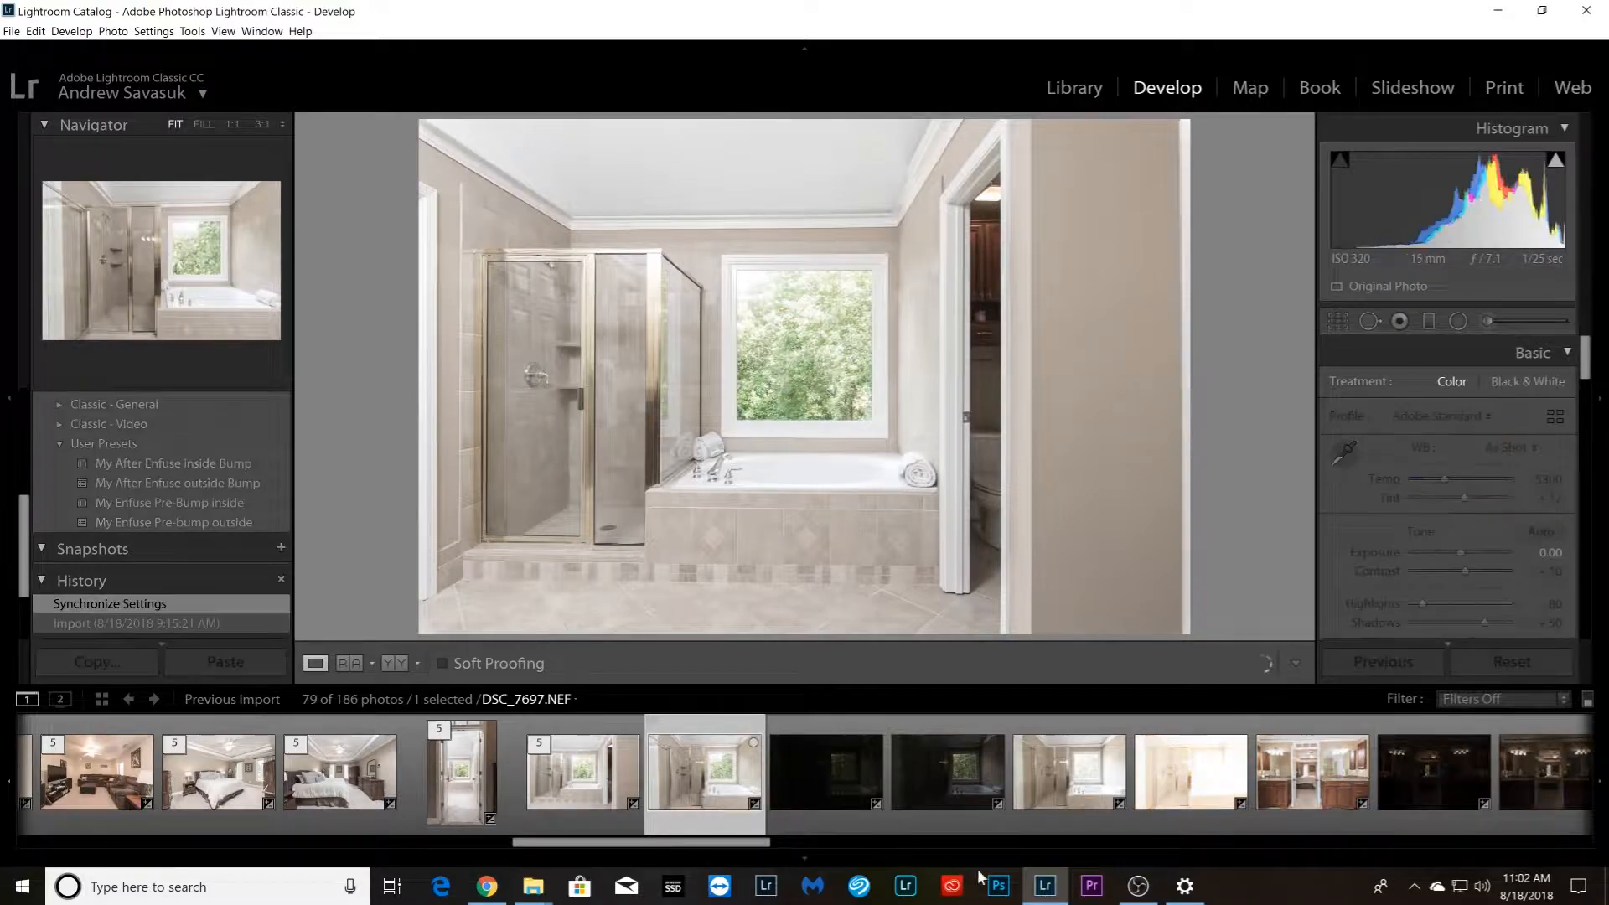
Group the five closer shower and tub photos starting with DSC_7697.NEF into a stack
left_click(1182, 800, "shift")
right_click(1182, 800)
mouse_move(1302, 621)
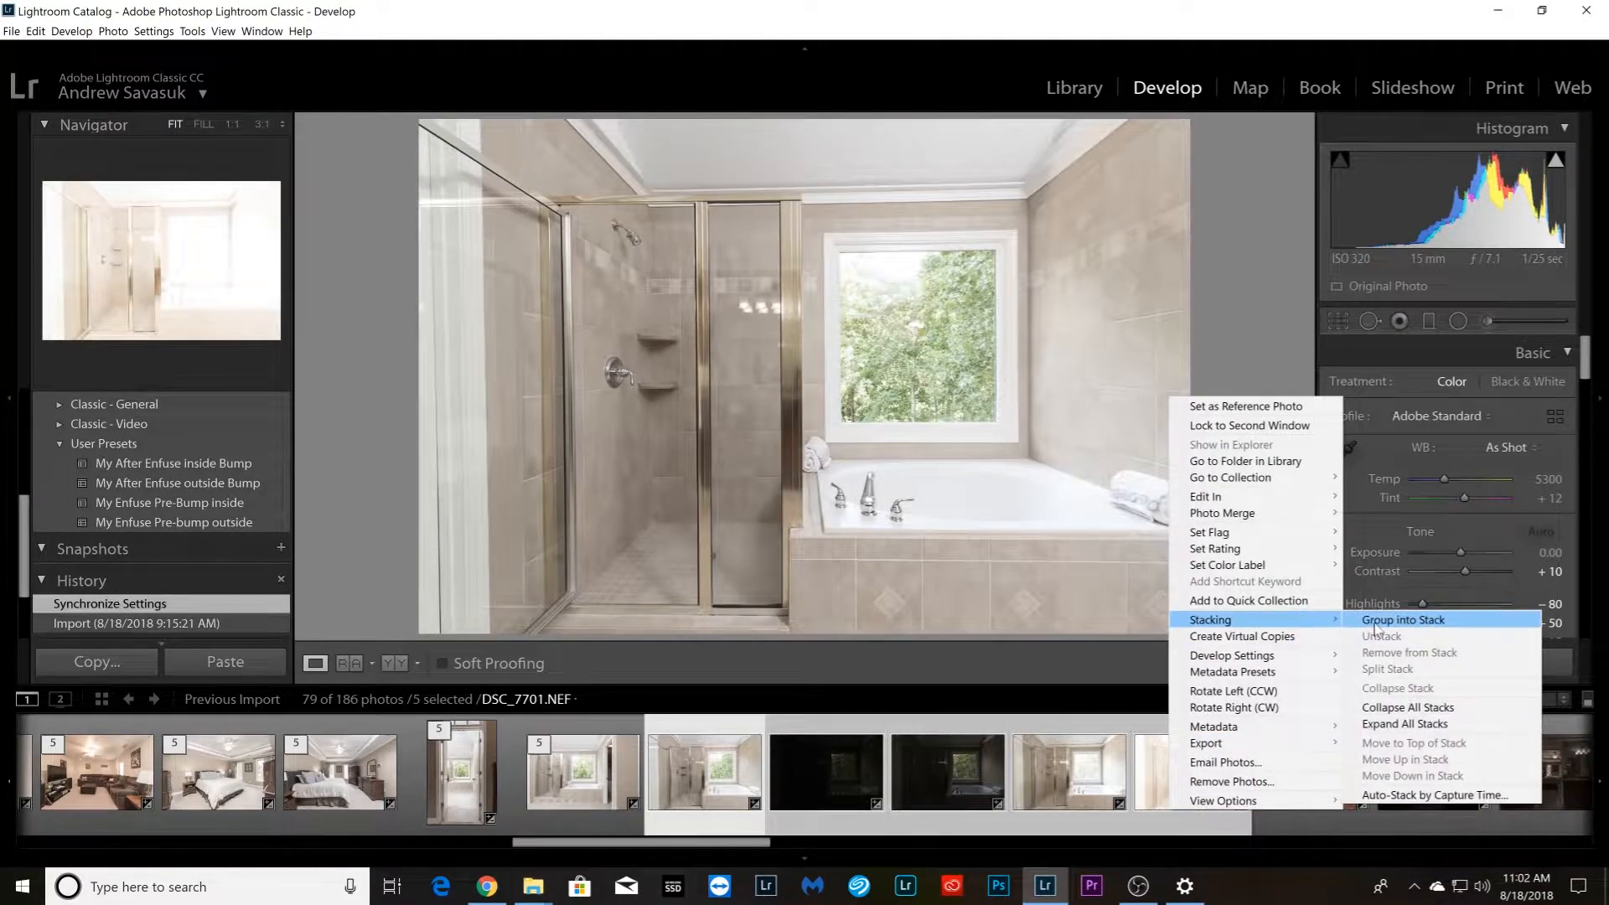
left_click(1402, 621)
Group the five bathroom double vanity photos starting with DSC_7702.NEF into a stack
scroll(1182, 776, "down", 4)
left_click(365, 817)
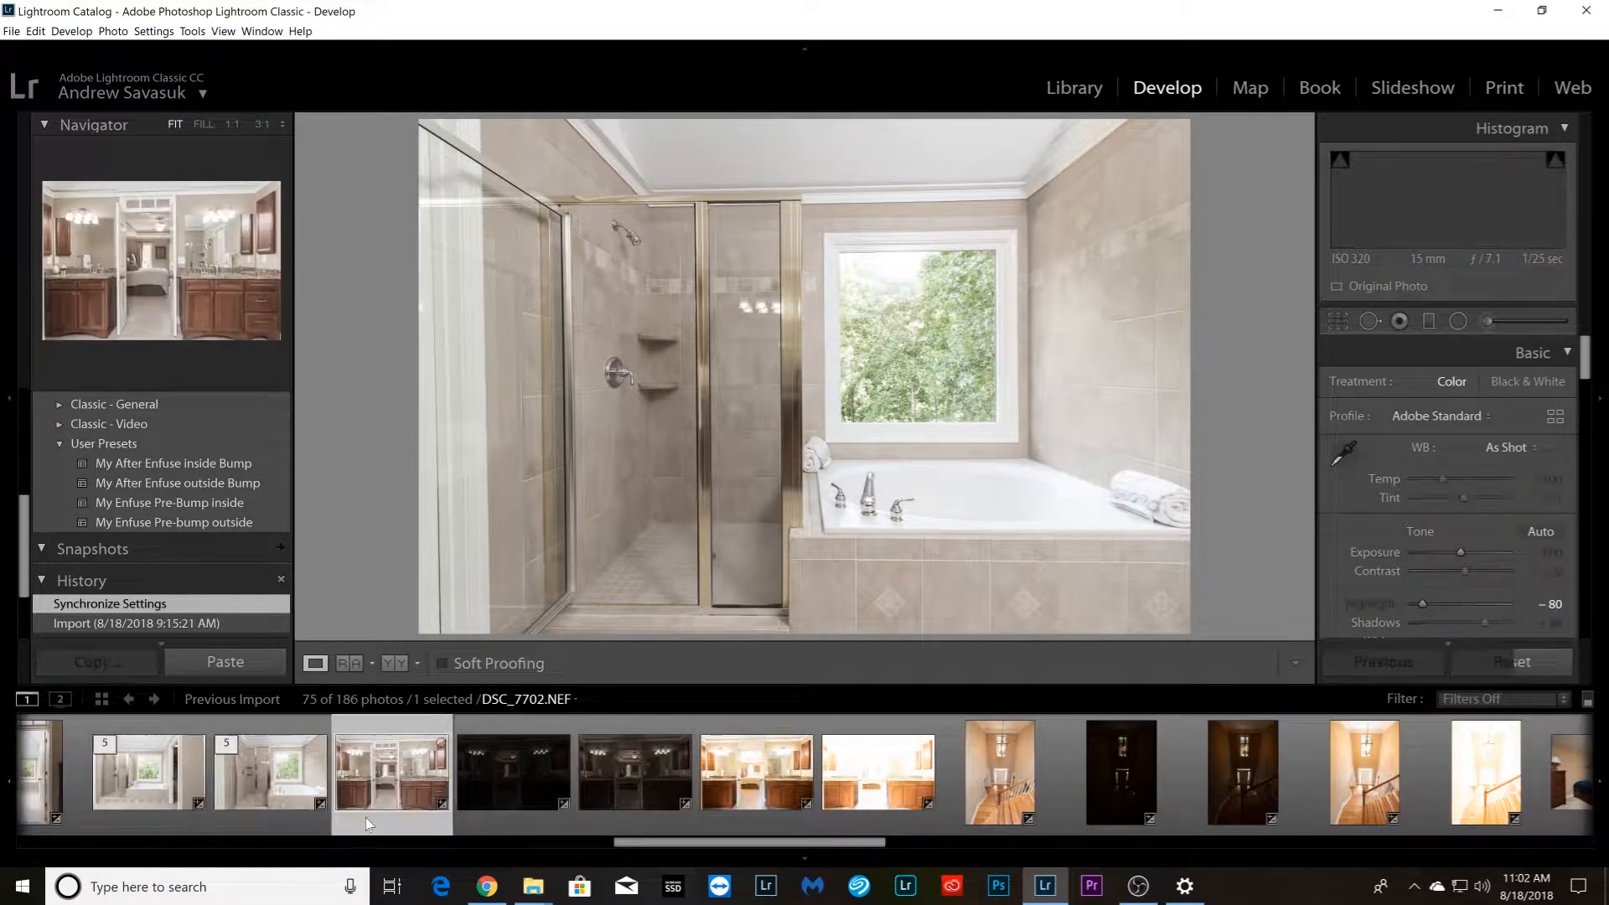
left_click(843, 811, "shift")
right_click(842, 811)
mouse_move(882, 621)
left_click(1061, 622)
Group the five vertical staircase photos starting with DSC_7707.NEF into a stack
left_click(502, 771)
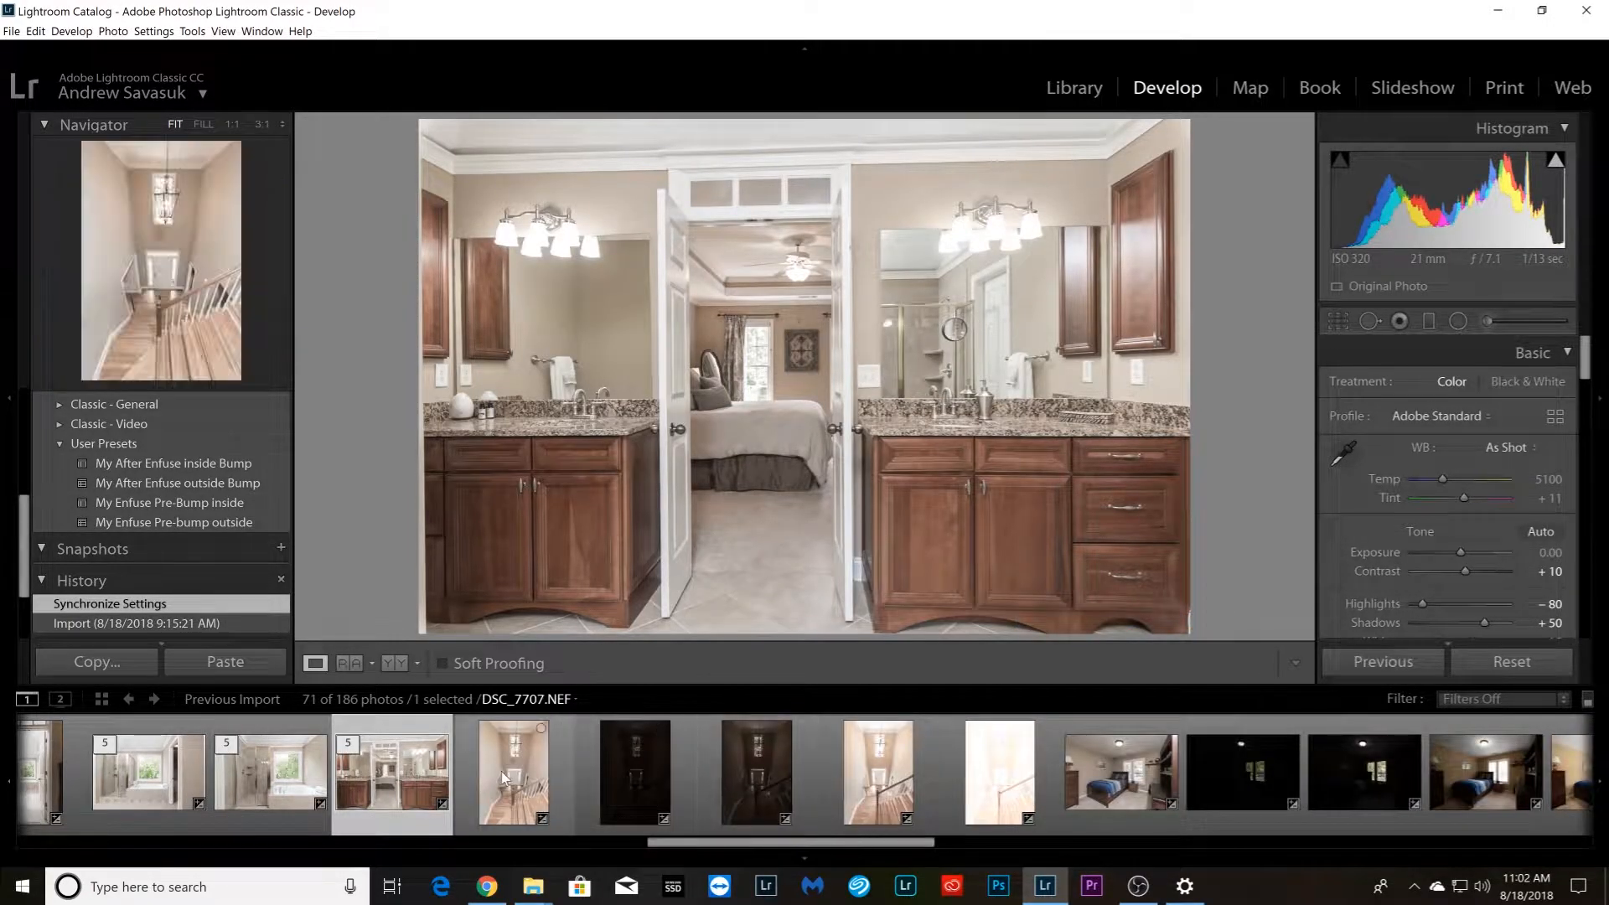
left_click(990, 797, "shift")
right_click(990, 796)
mouse_move(1040, 606)
left_click(1199, 605)
Group the five photos of the bedroom with the blue bedding, starting with DSC_7722.NEF, into a stack
left_click(672, 801)
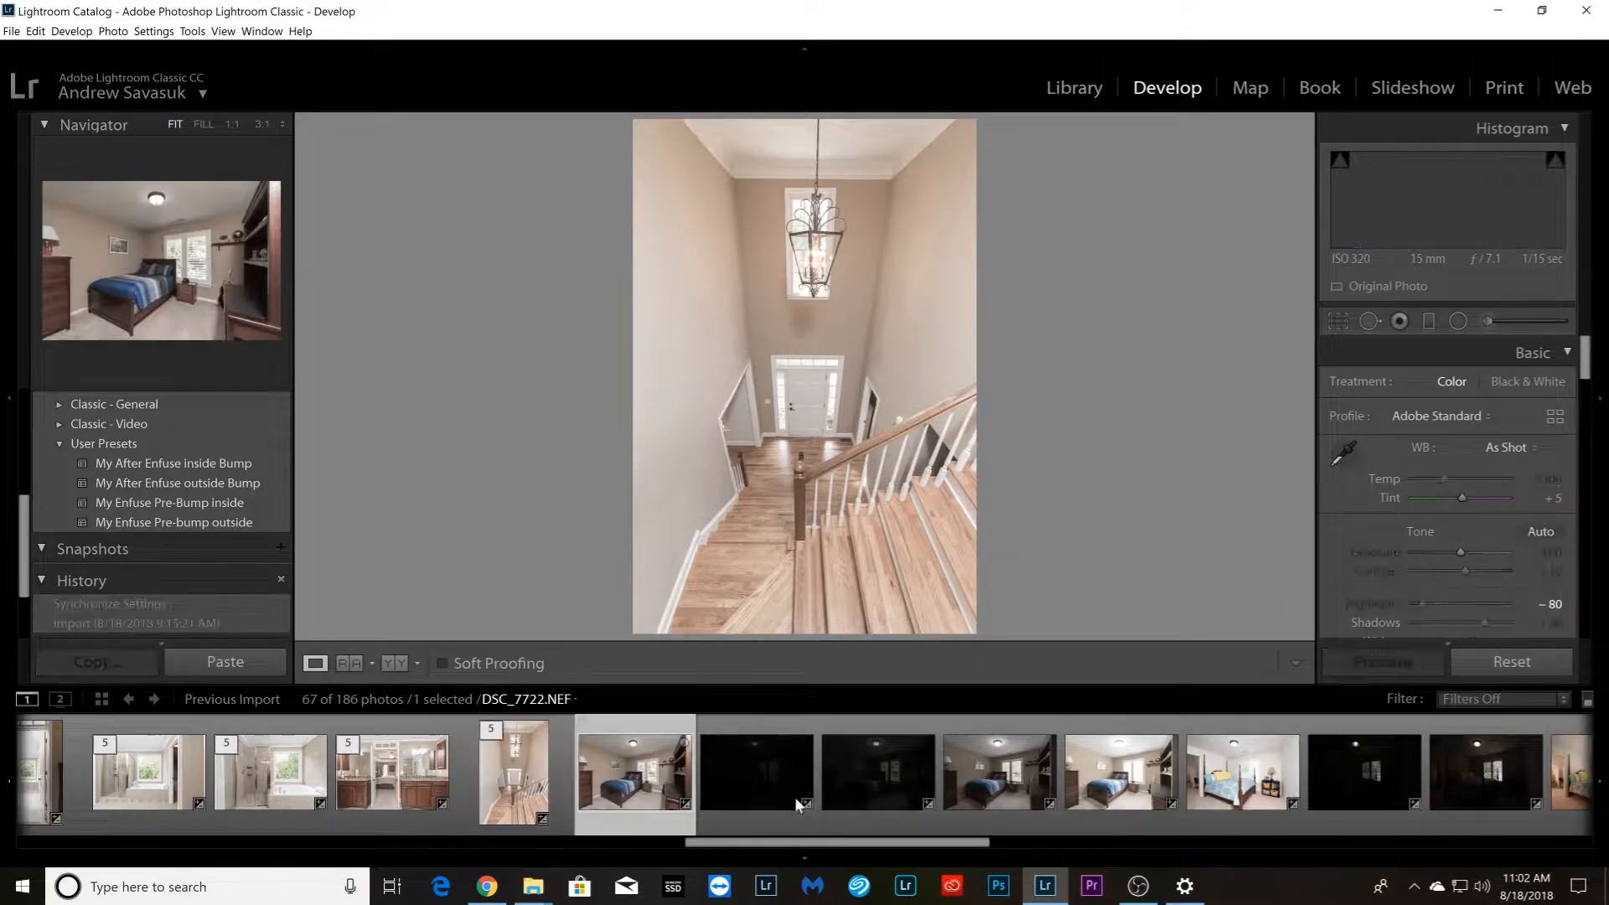
left_click(1115, 778, "shift")
right_click(1115, 778)
mouse_move(1261, 589)
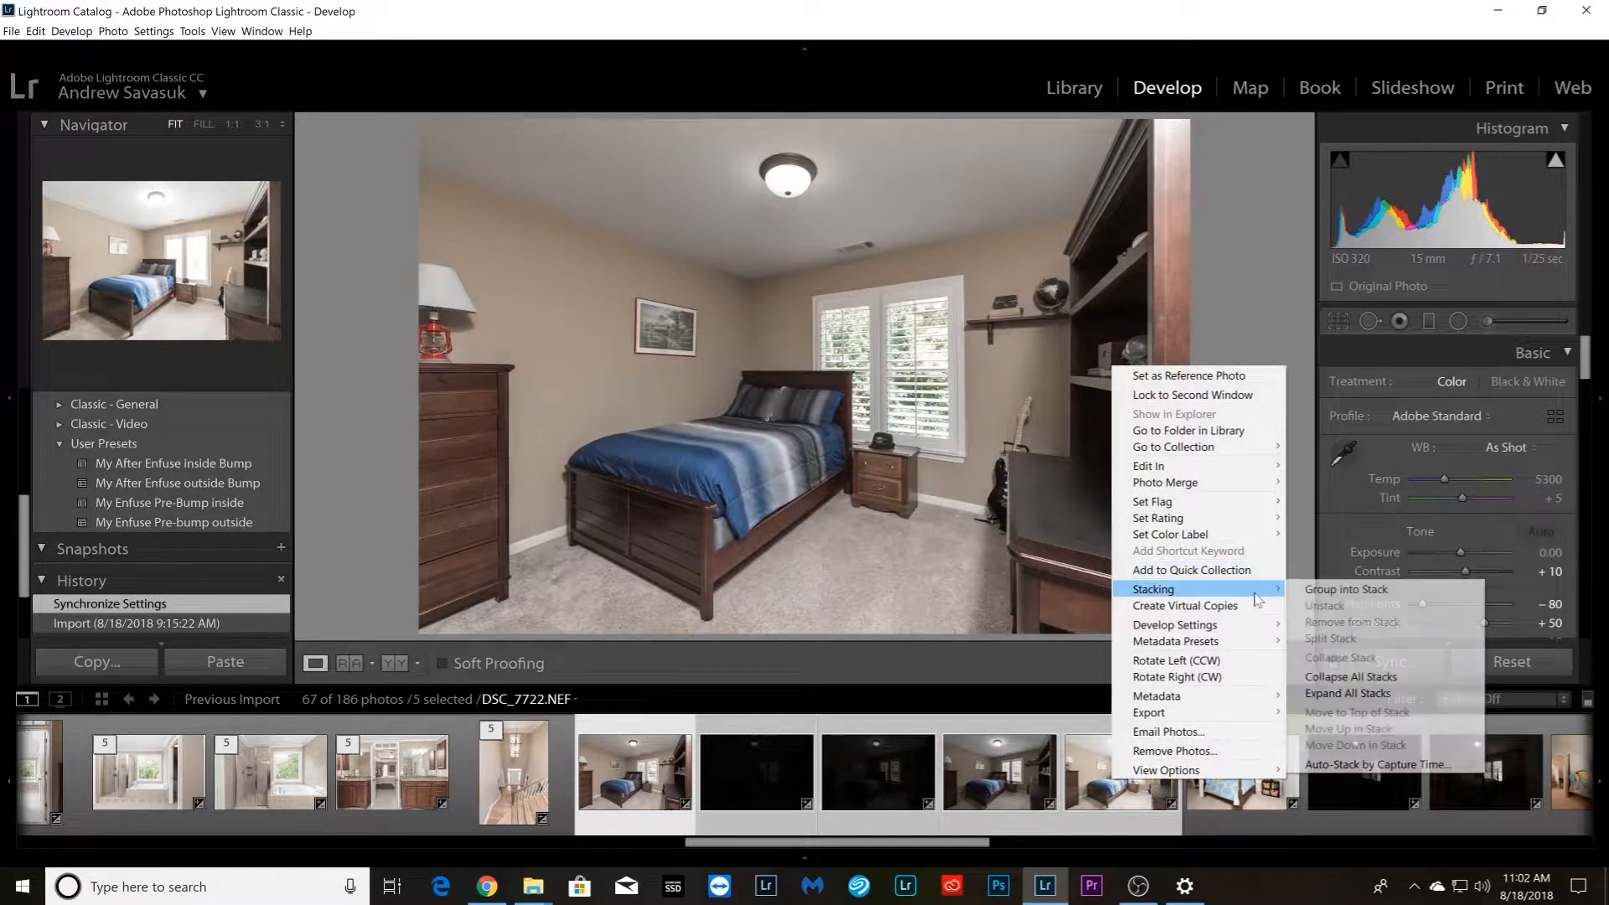
left_click(1341, 589)
Group the five four-poster bedroom photos starting with DSC_7732.NEF into a stack
left_click(340, 775)
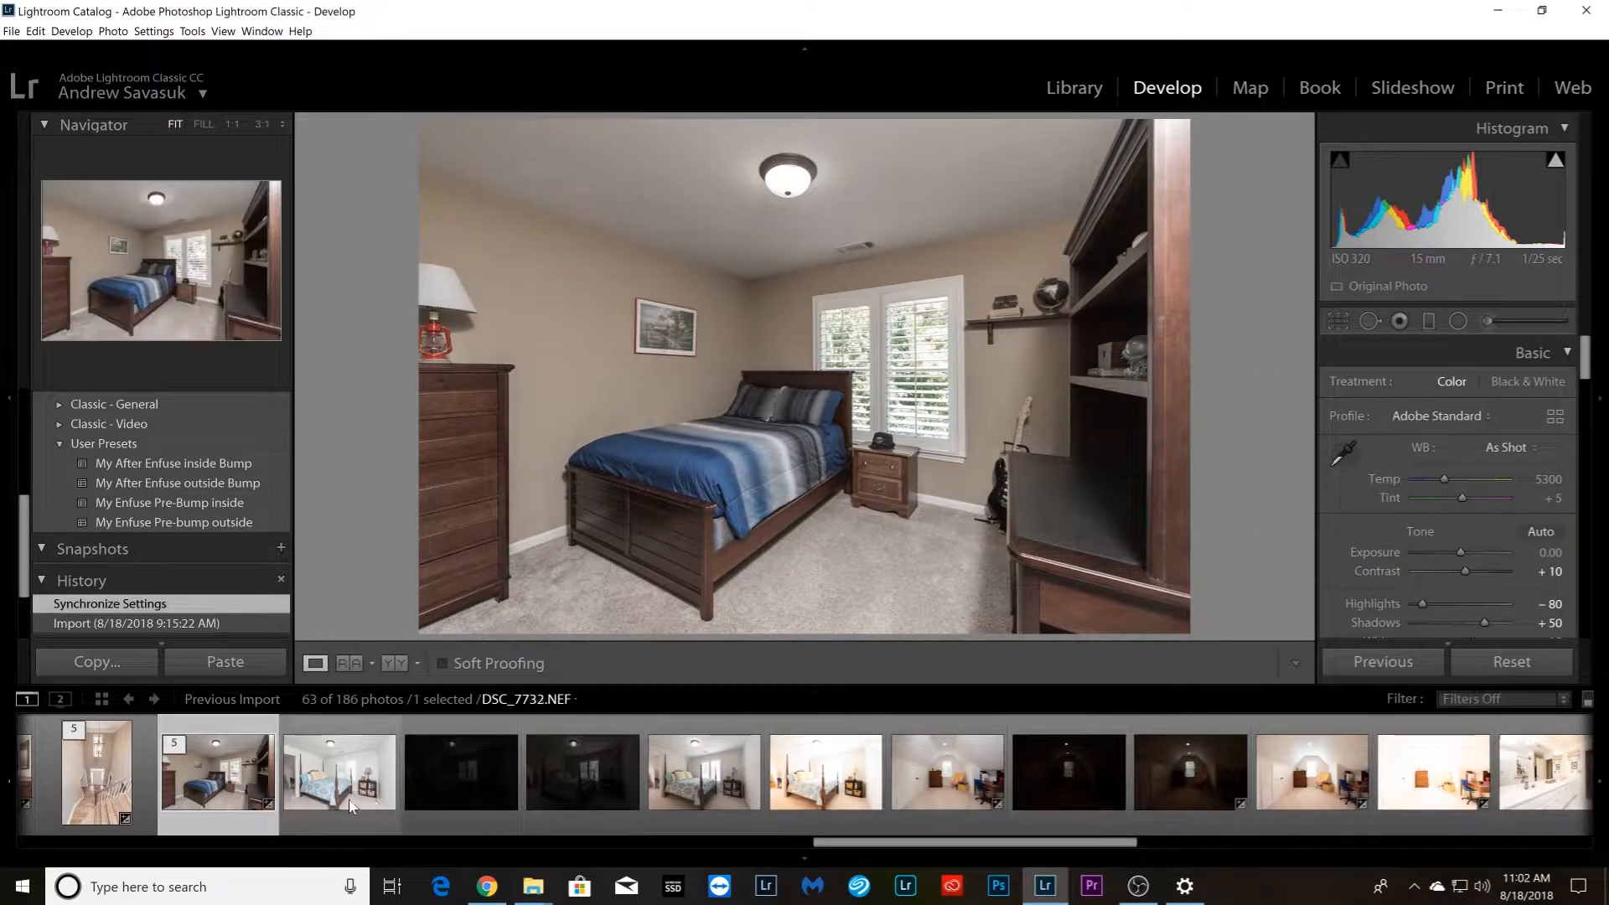
left_click(817, 815, "shift")
right_click(818, 817)
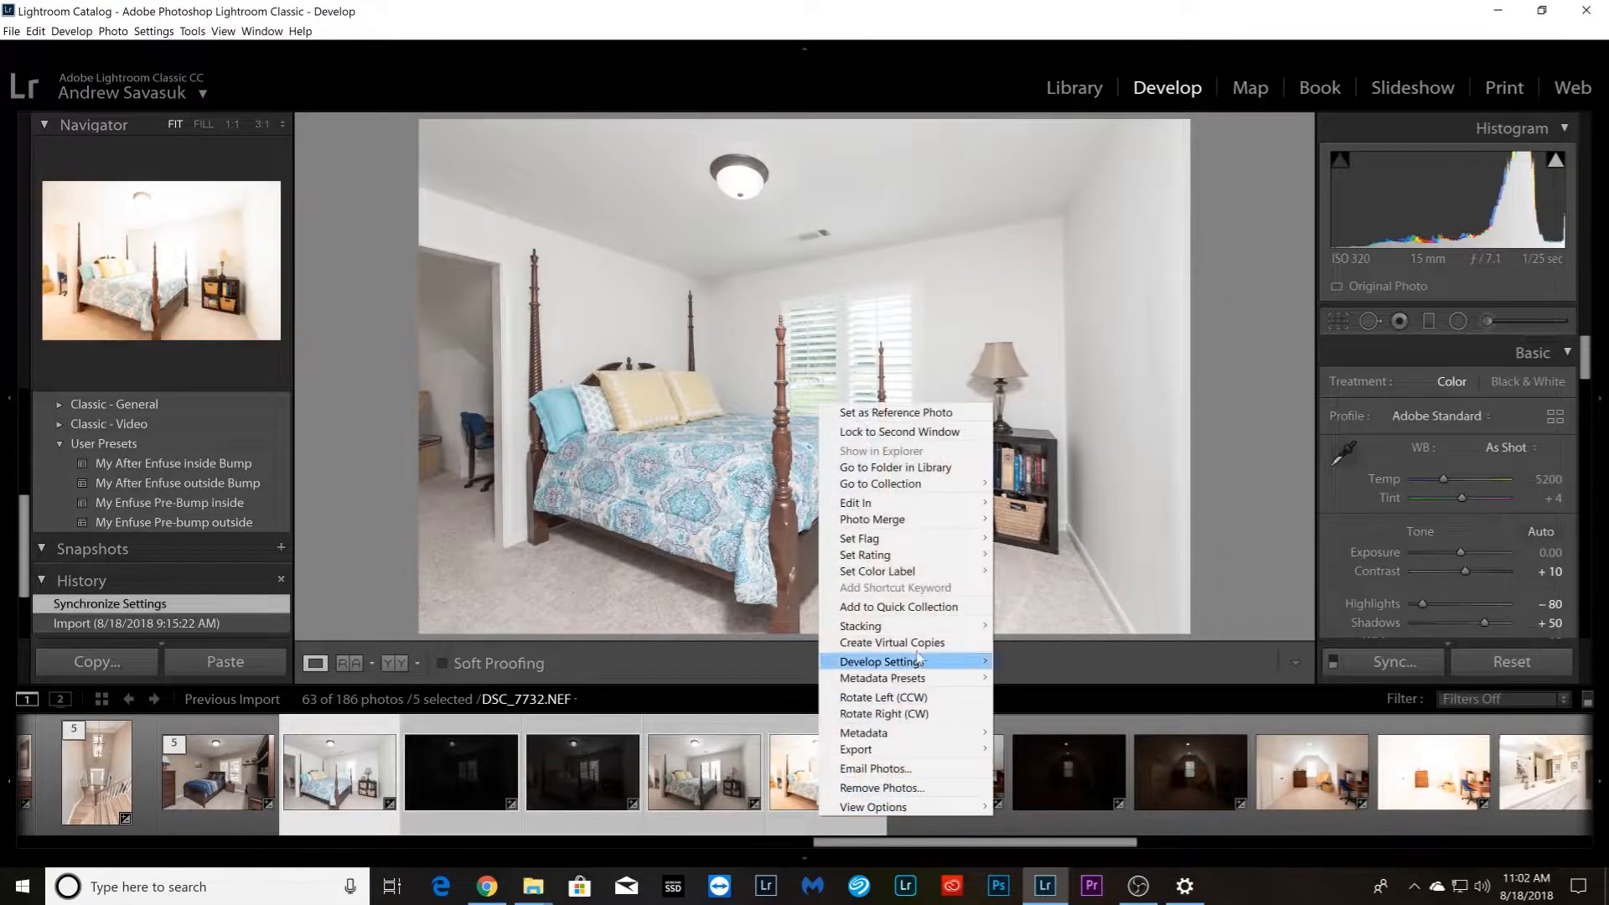
mouse_move(889, 632)
left_click(1056, 632)
Group the five attic room photos starting with DSC_7742.NEF into a stack
left_click(461, 792)
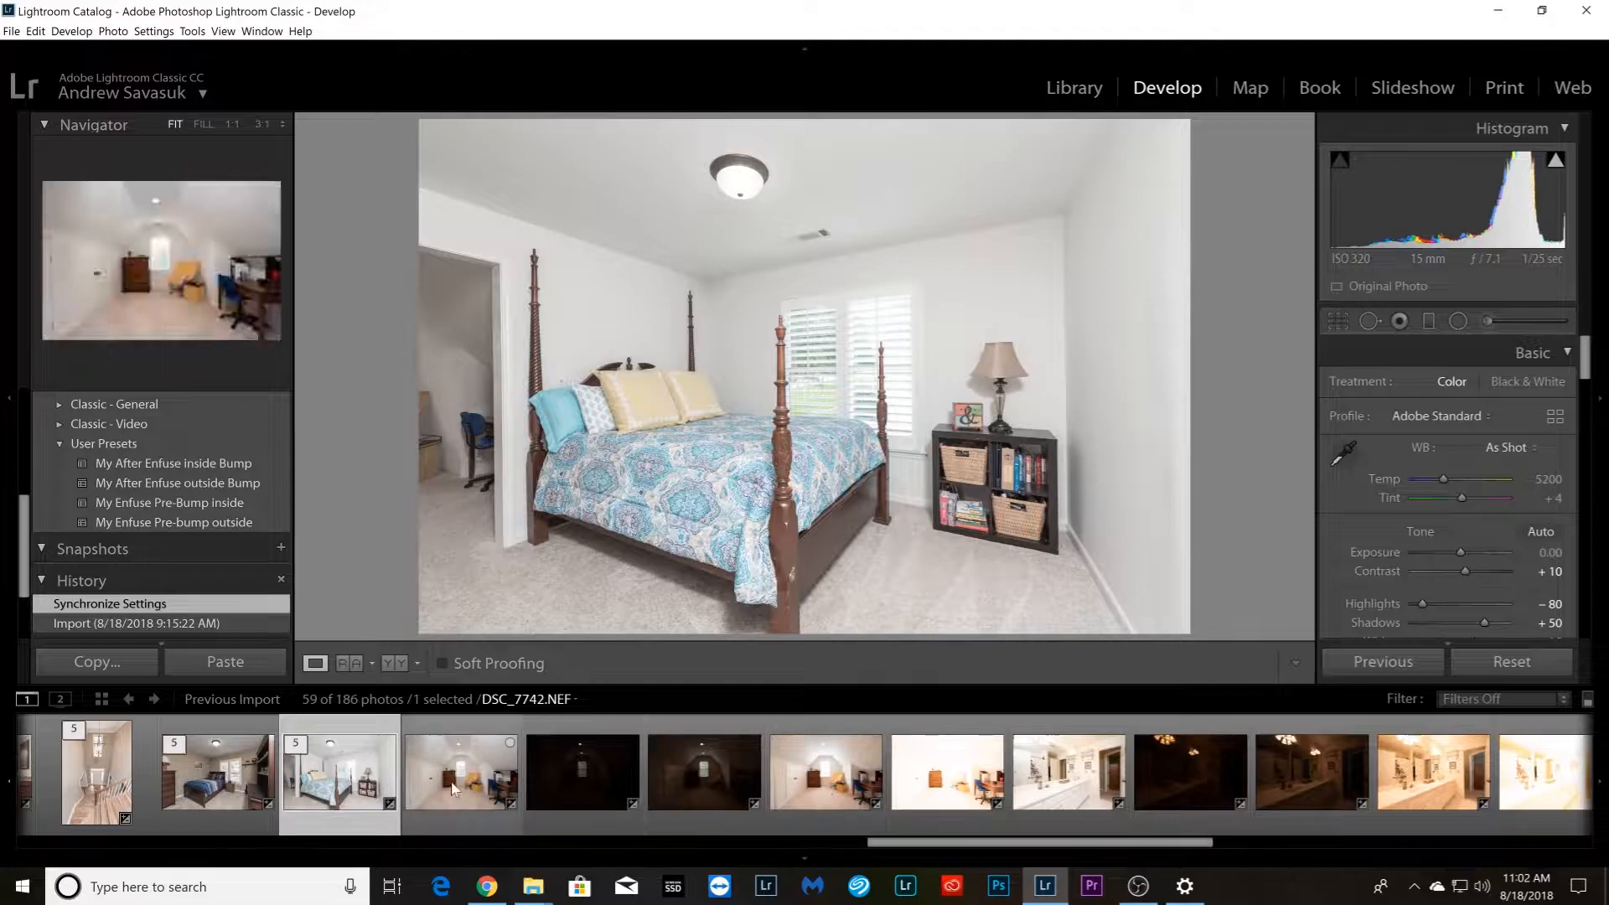
left_click(918, 806, "shift")
right_click(918, 806)
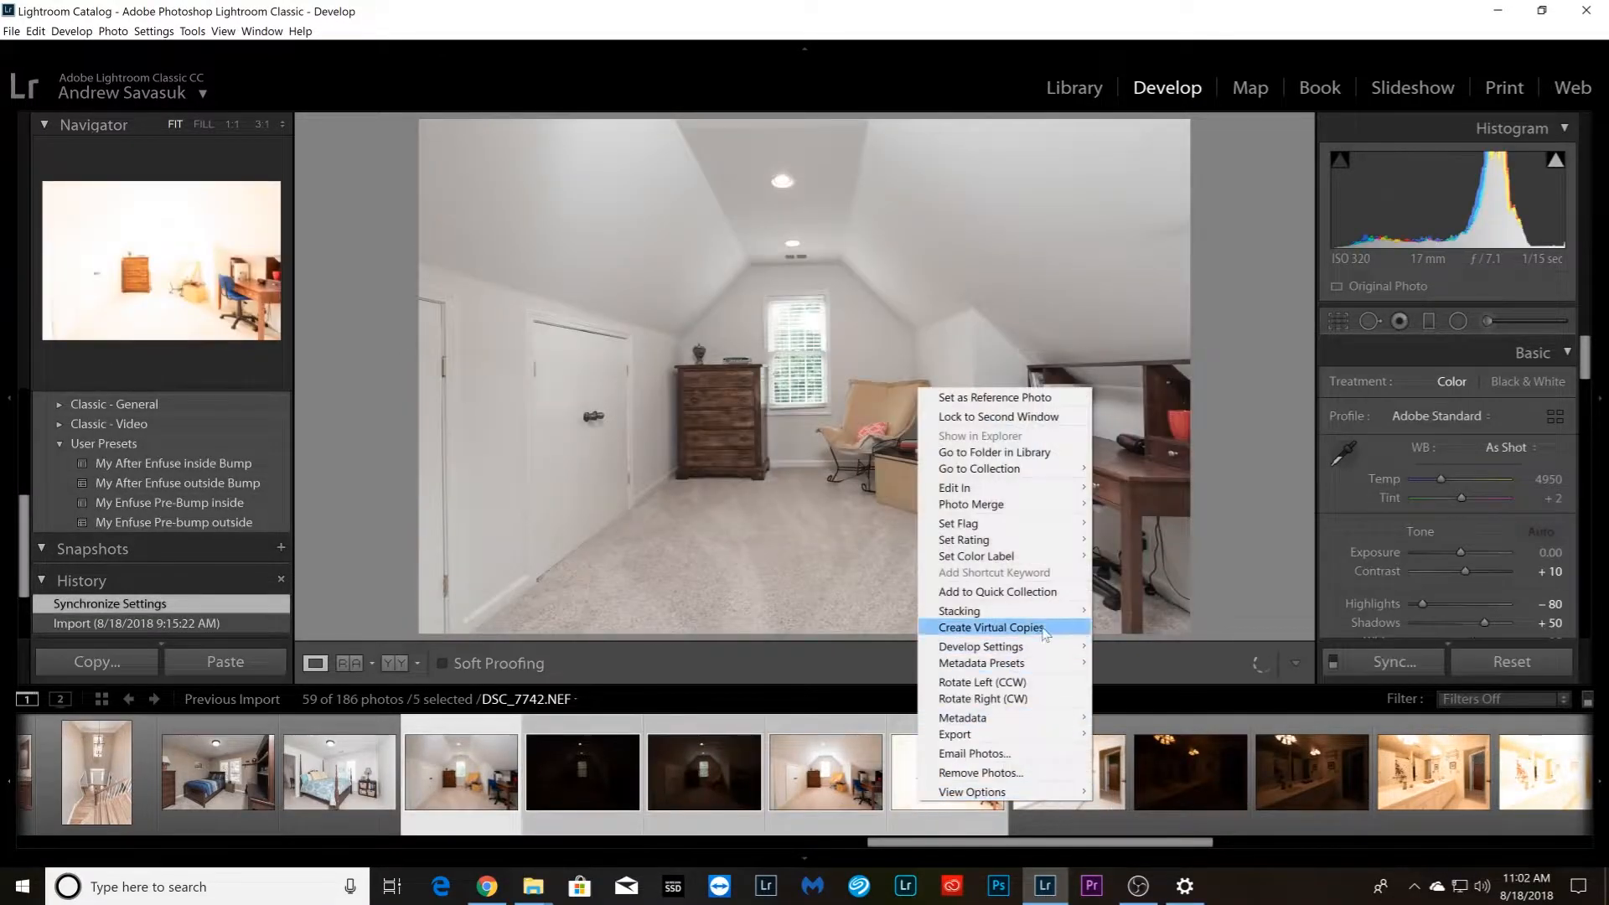
mouse_move(1063, 618)
left_click(1119, 612)
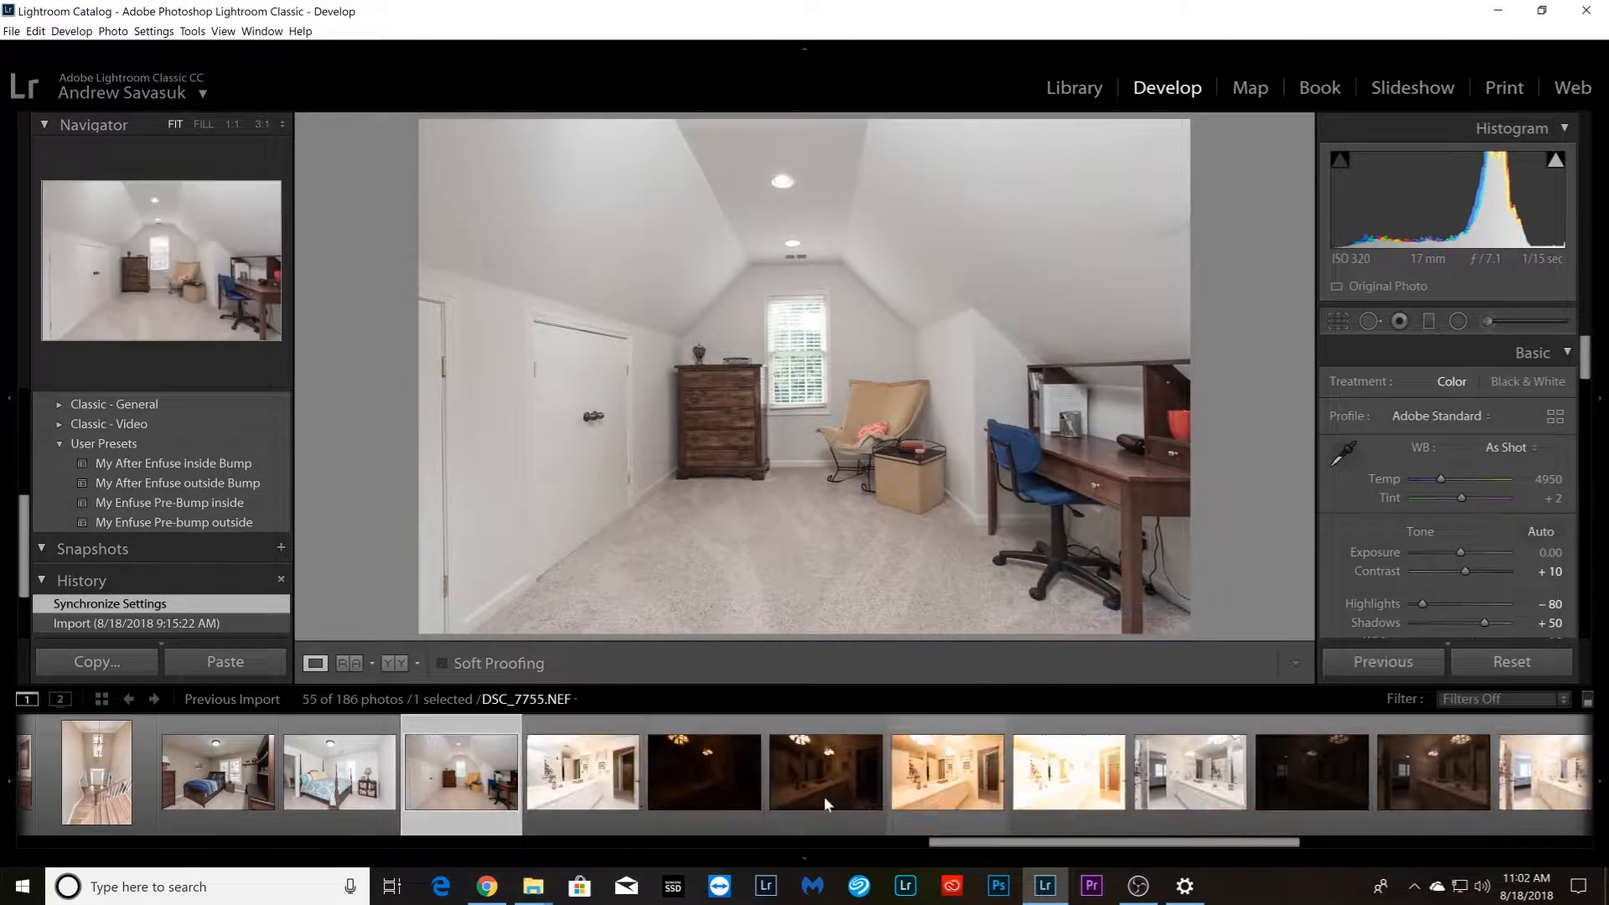
Select the five bathroom vanity photos starting with DSC_7752.NEF and lower the first photo's exposure to −0.79
left_click(1058, 796)
right_click(1058, 797)
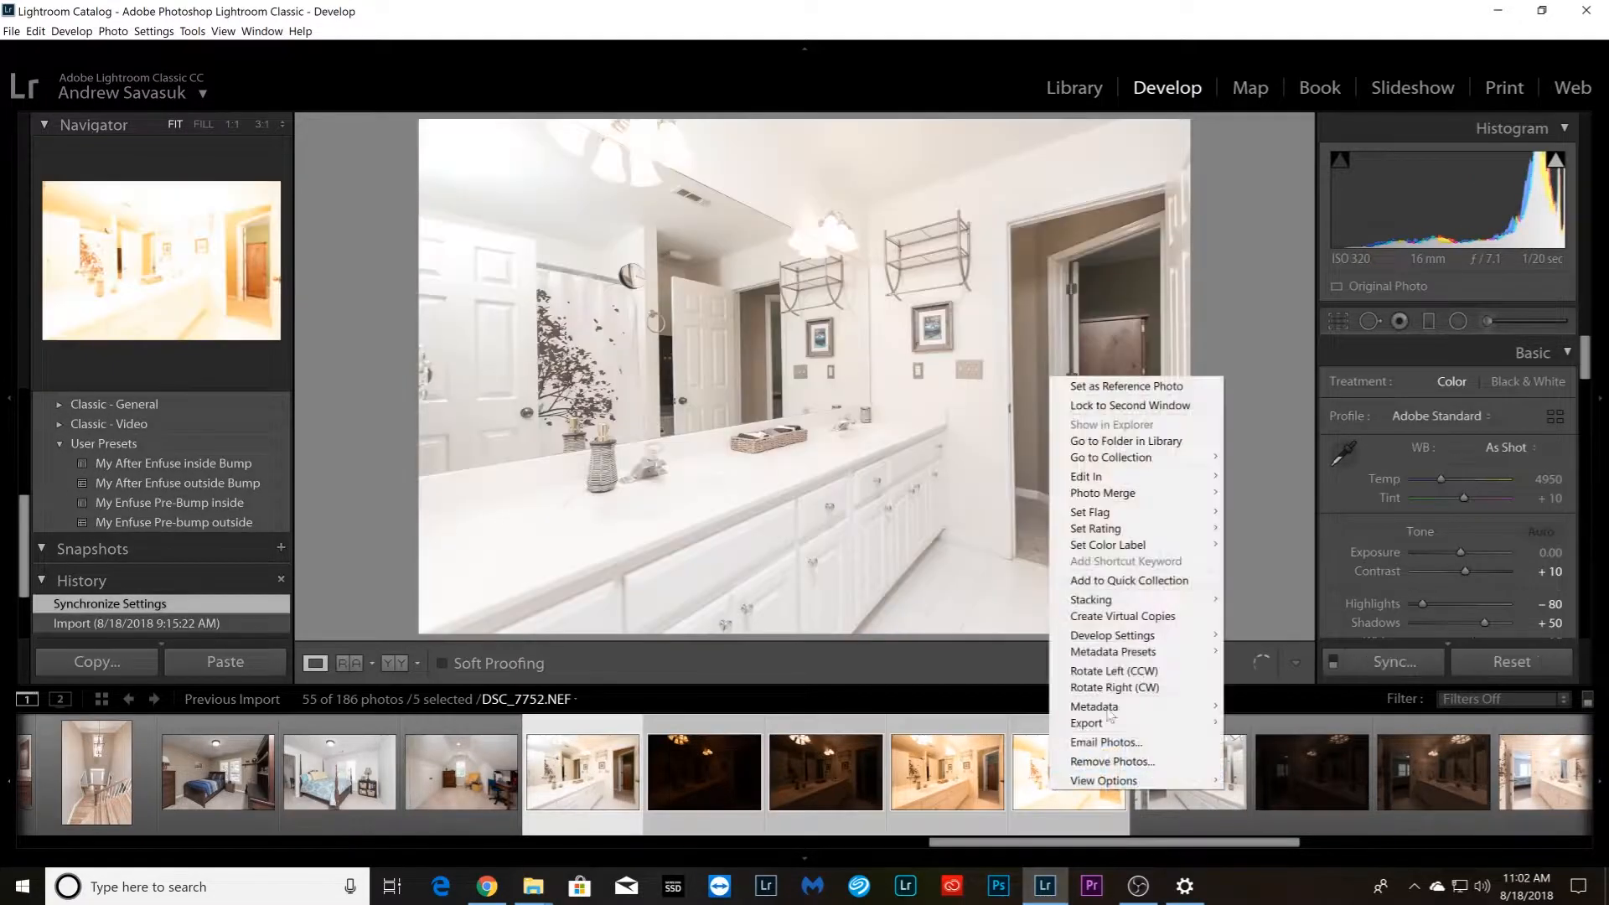
mouse_move(1173, 604)
left_click(1463, 552)
left_click_drag(1462, 552, 1453, 551)
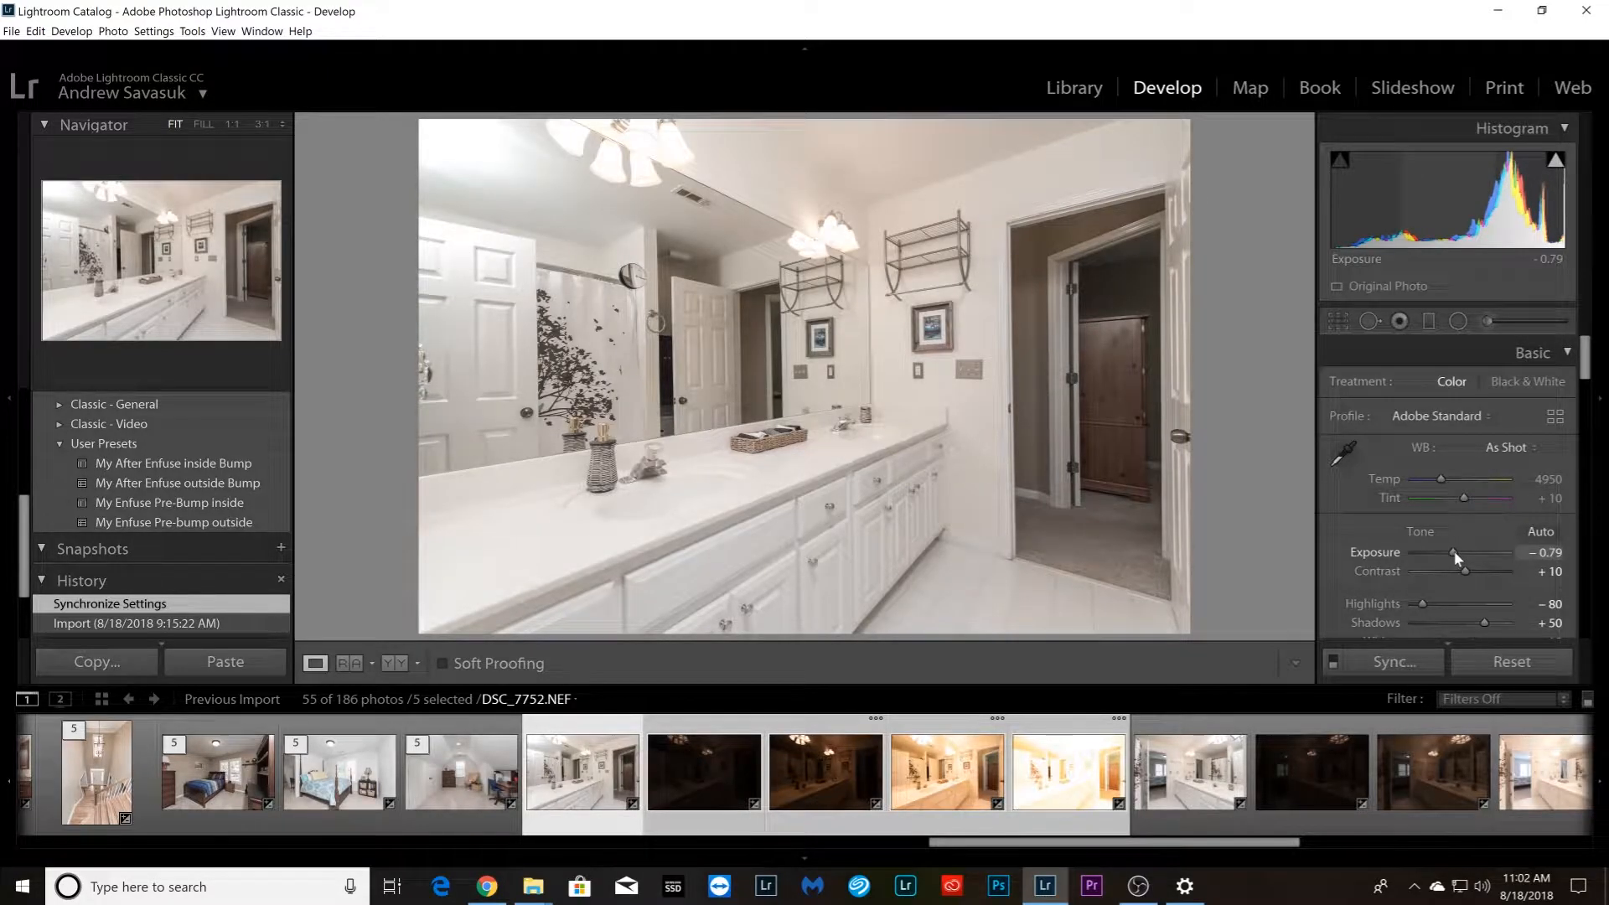
Group the five selected bathroom vanity photos starting with DSC_7752.NEF into a stack
right_click(1096, 803)
mouse_move(1215, 606)
left_click(1312, 605)
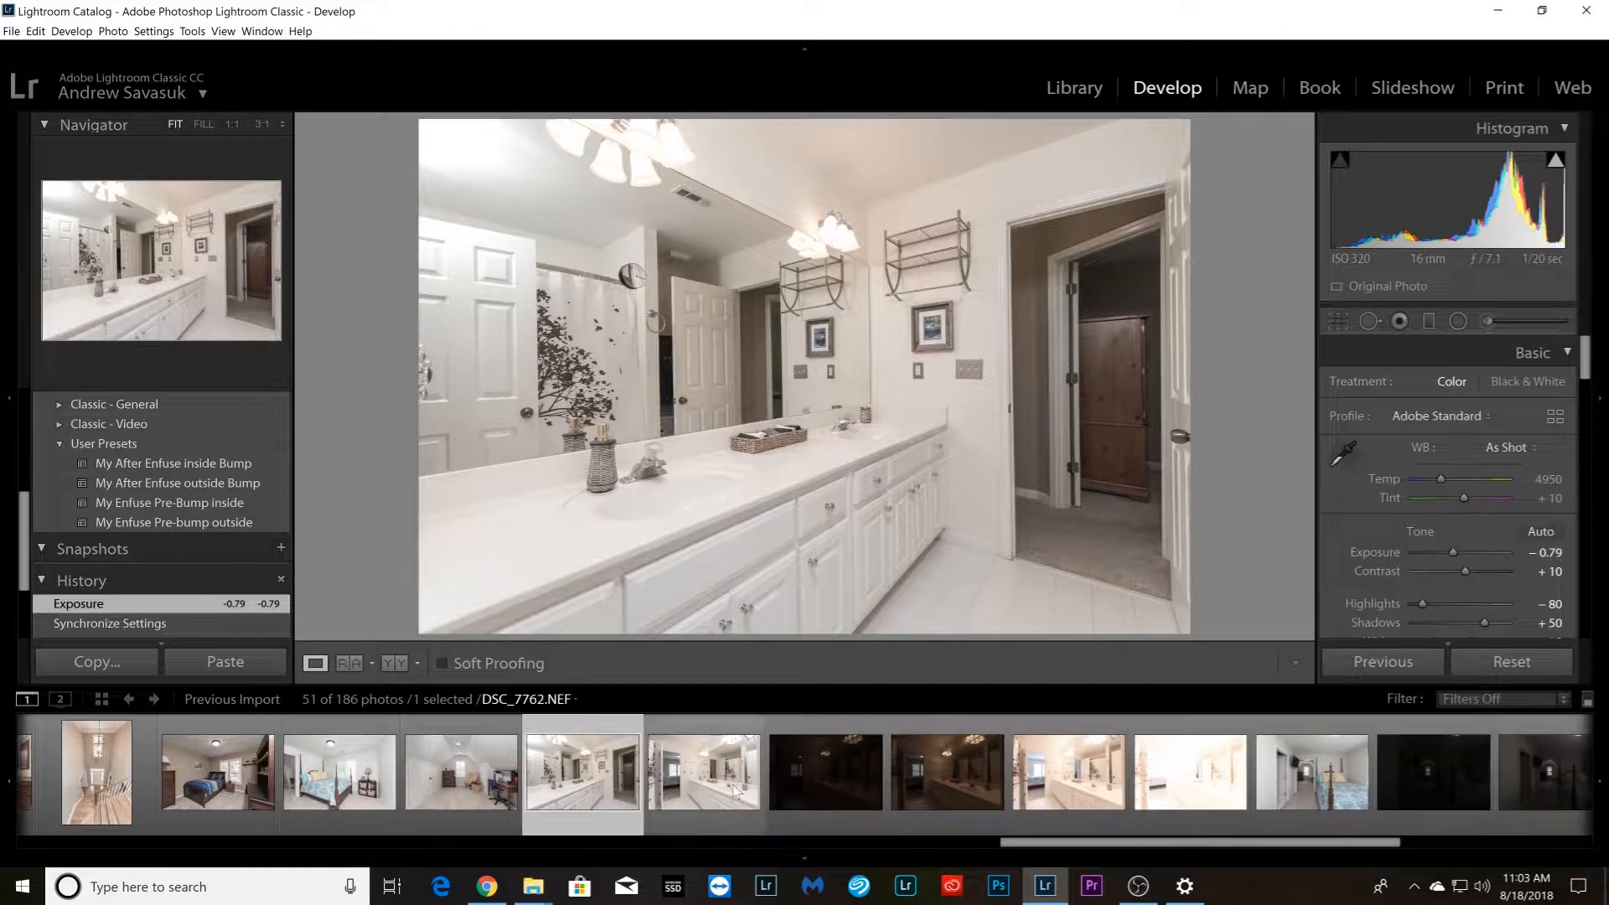
Group the five photos of the bathroom vanity with the bedroom doorway, starting with DSC_7762.NEF, into a stack
left_click(711, 785)
right_click(1196, 805)
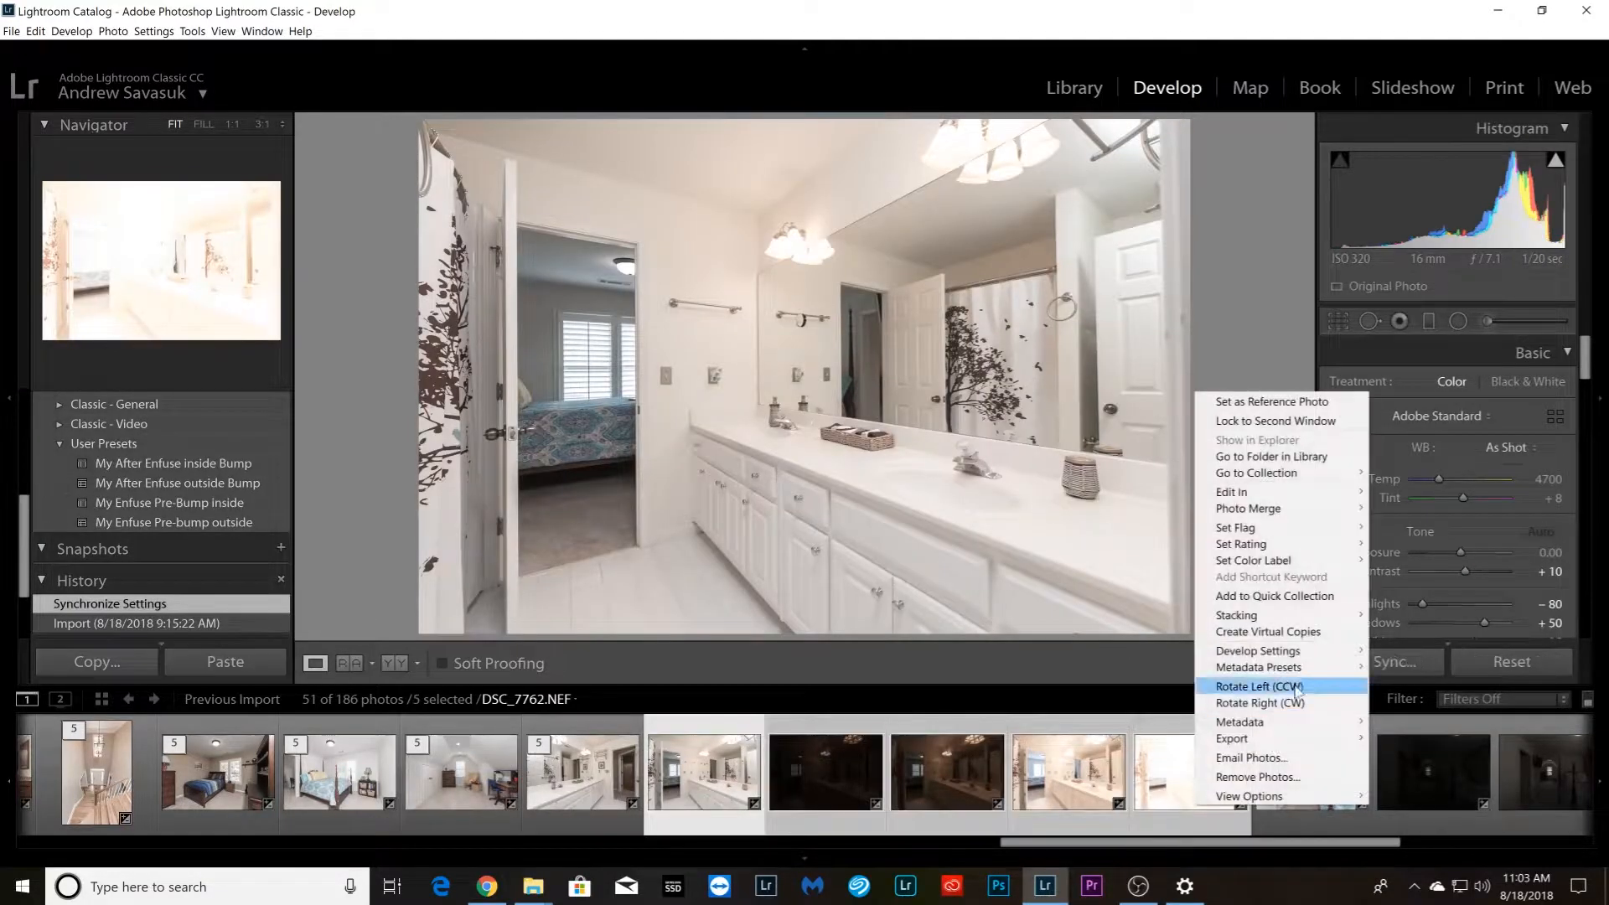
mouse_move(1237, 615)
left_click(1398, 621)
Group the five bedroom photos looking toward the attic room, starting with DSC_7772.NEF, into a stack
left_click(825, 776)
left_click(1311, 806, "shift")
right_click(1311, 812)
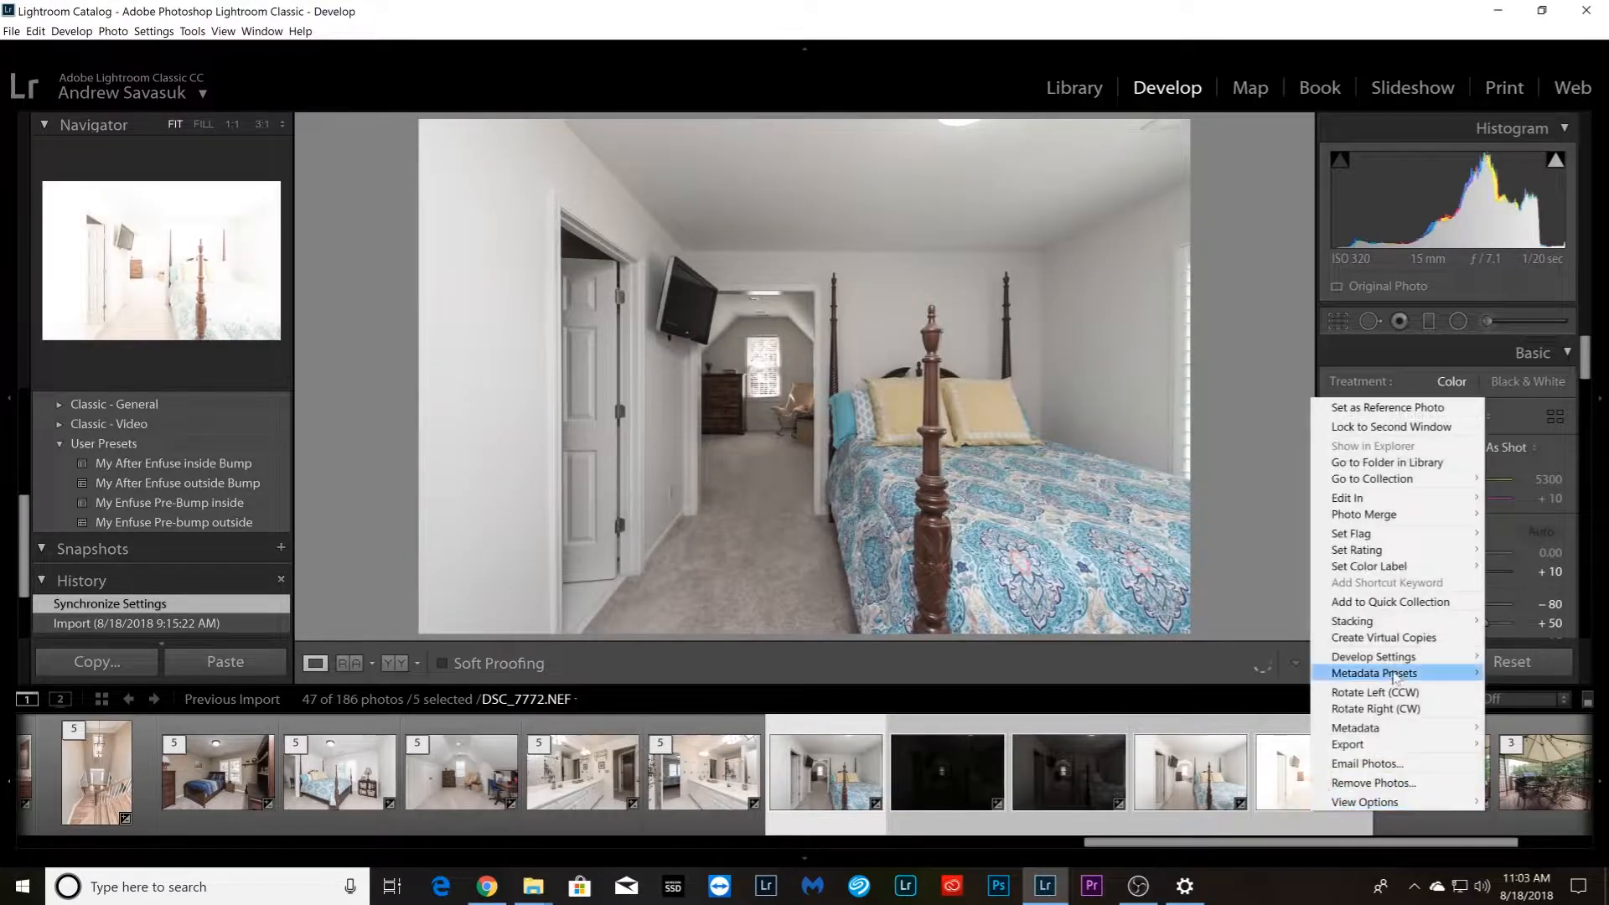
mouse_move(1375, 621)
left_click(1190, 615)
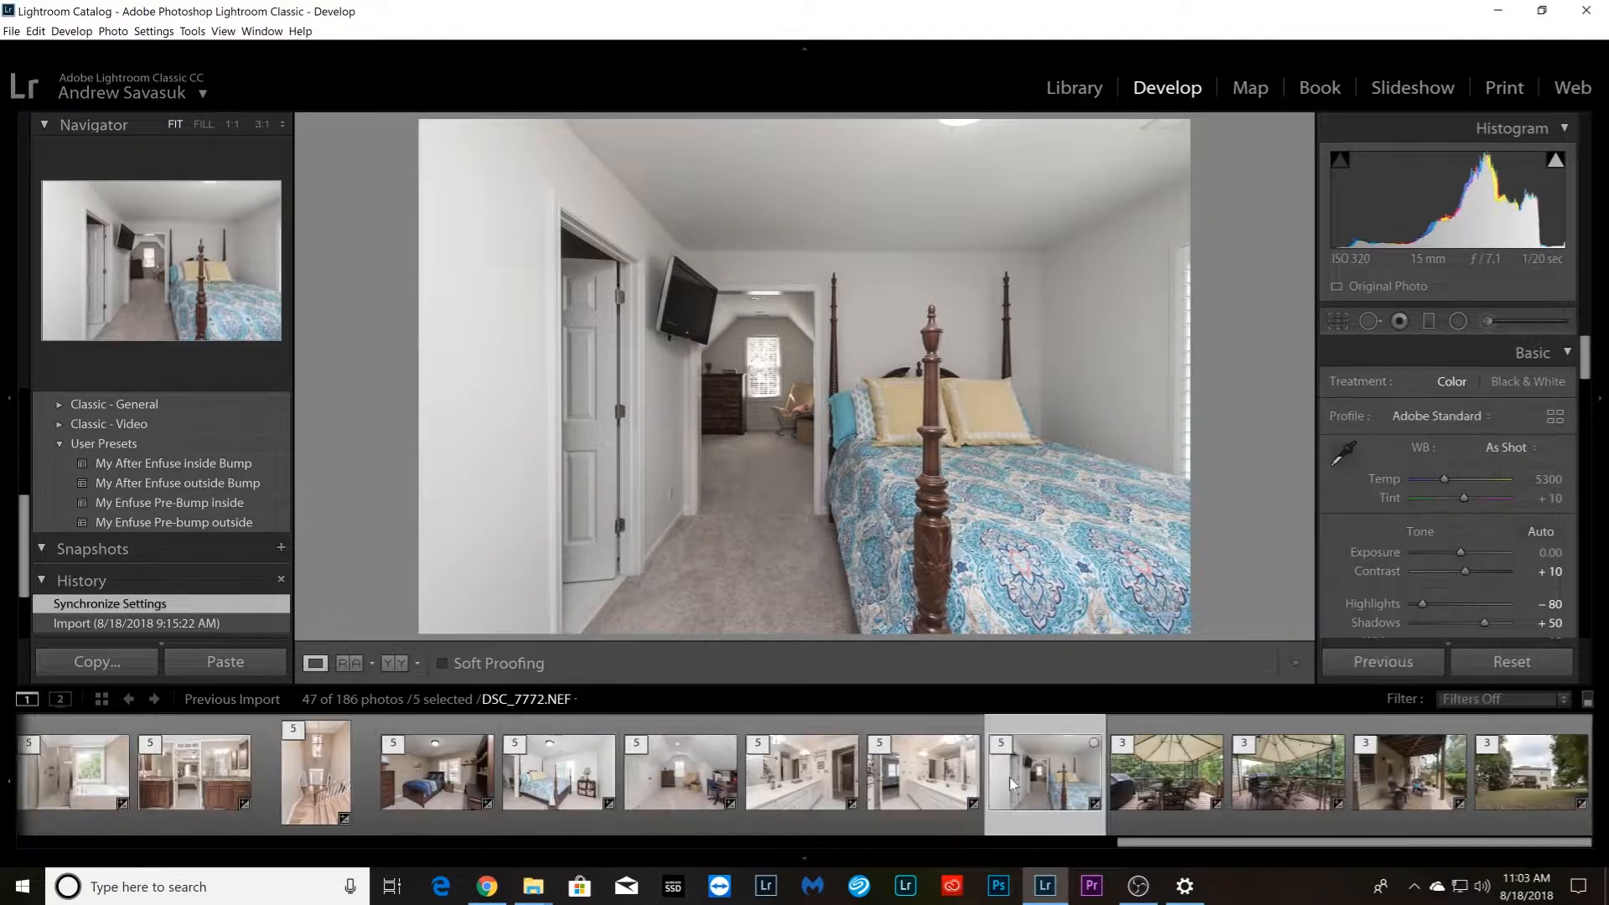
Return to the beginning of the filmstrip and check the elapsed time on the browser stopwatch
left_click_drag(1302, 850, 201, 848)
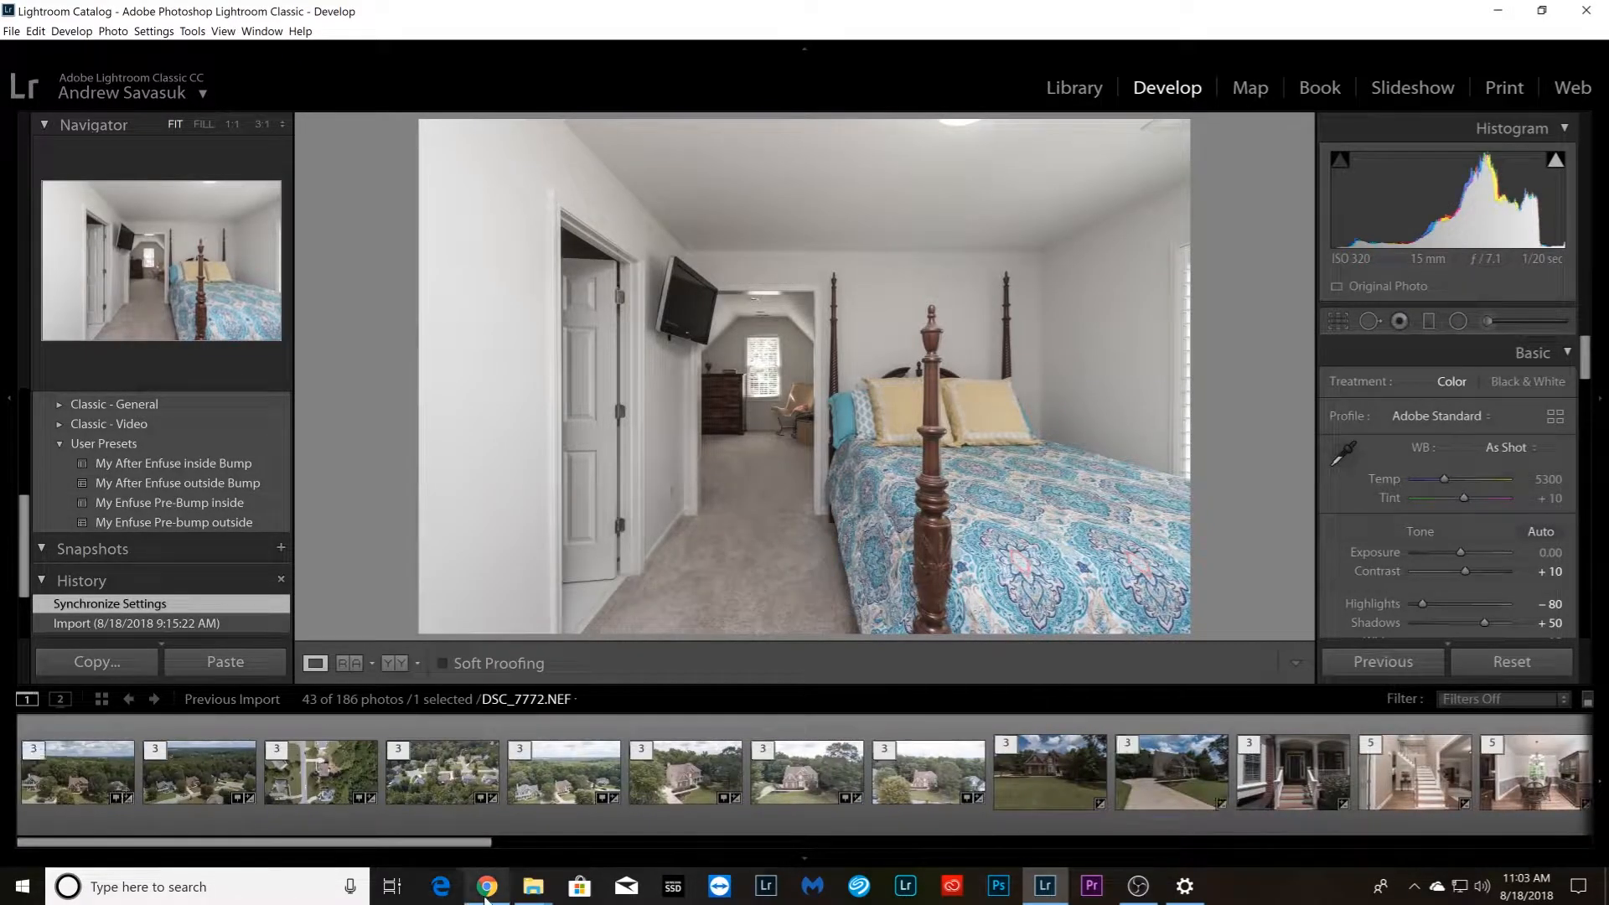
left_click(486, 889)
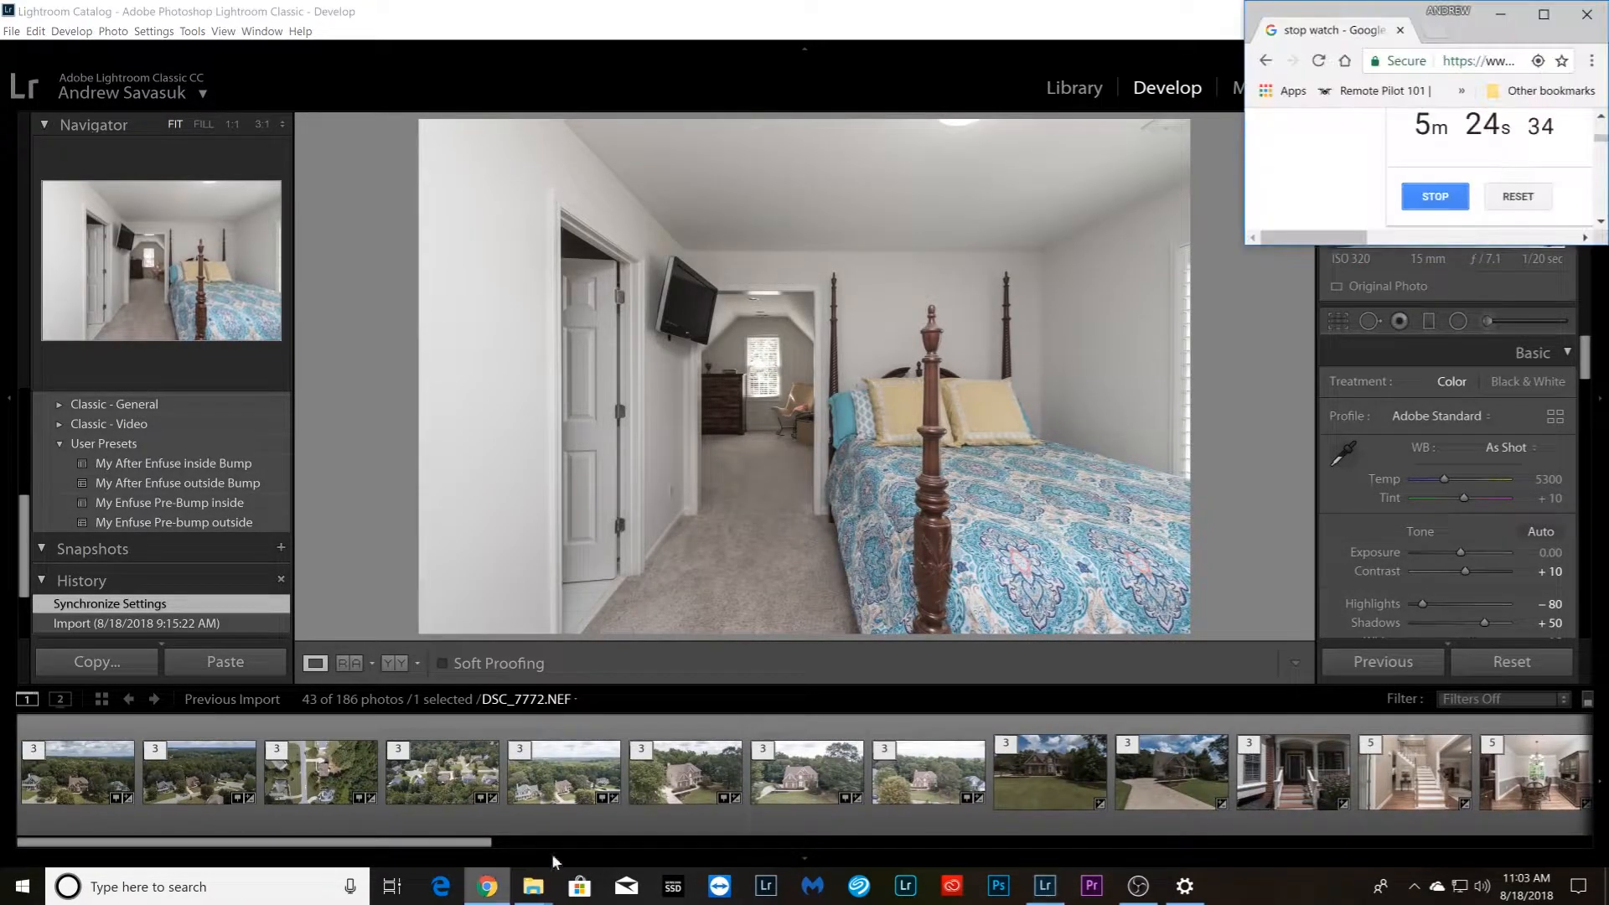
left_click(474, 895)
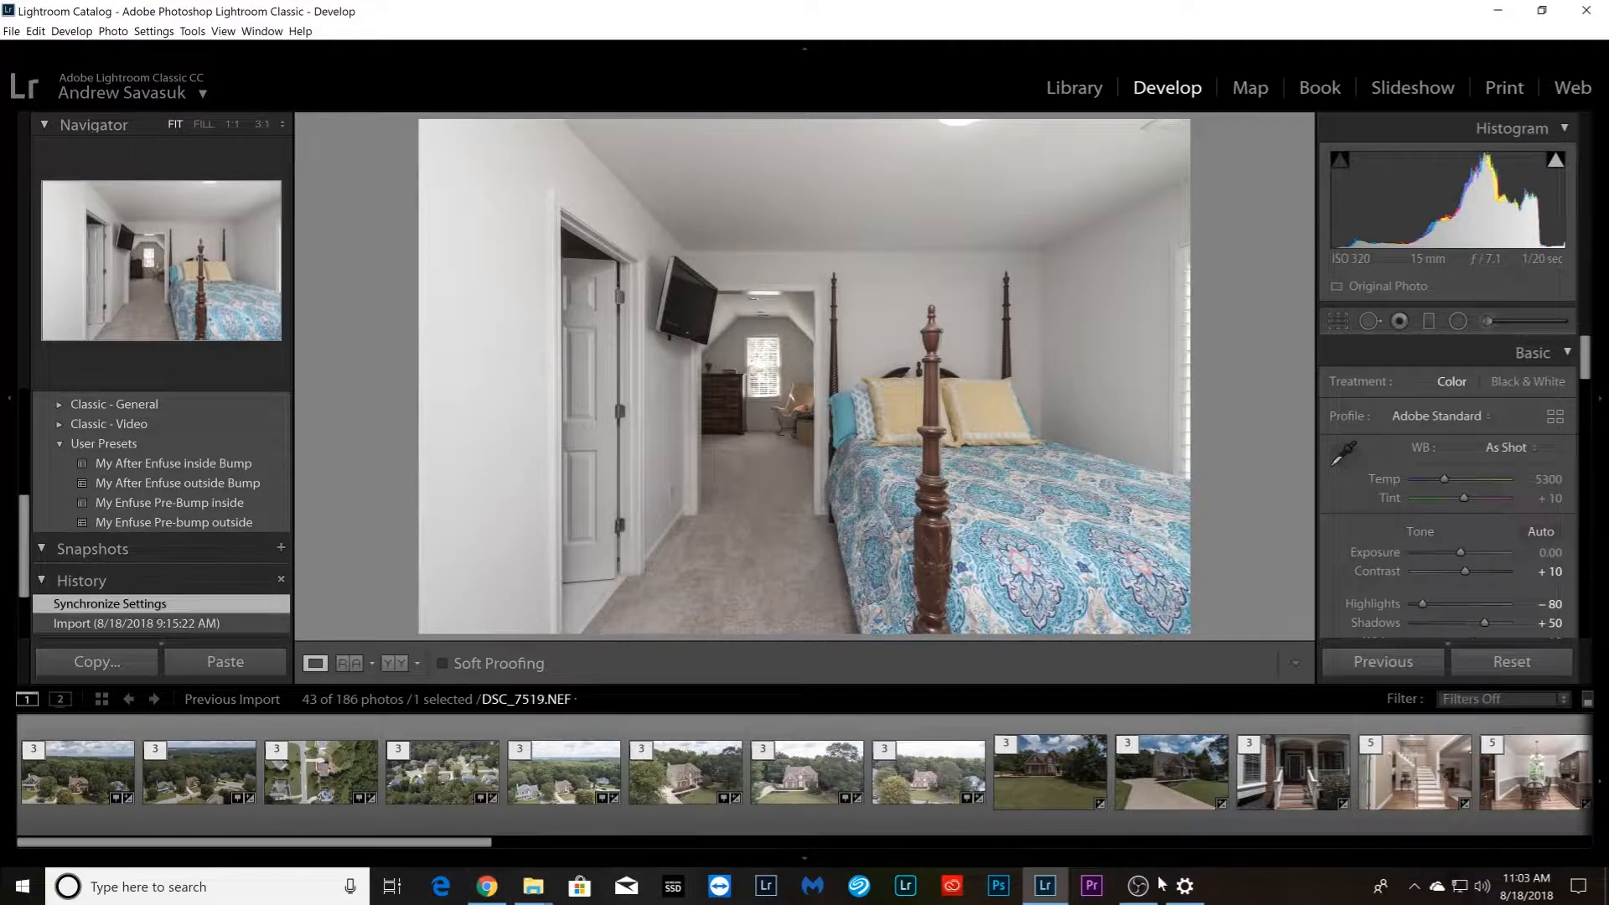
Select all the stacked photos in the filmstrip
left_click_drag(472, 843, 27, 828)
left_click(1534, 809)
key("ctrl+a")
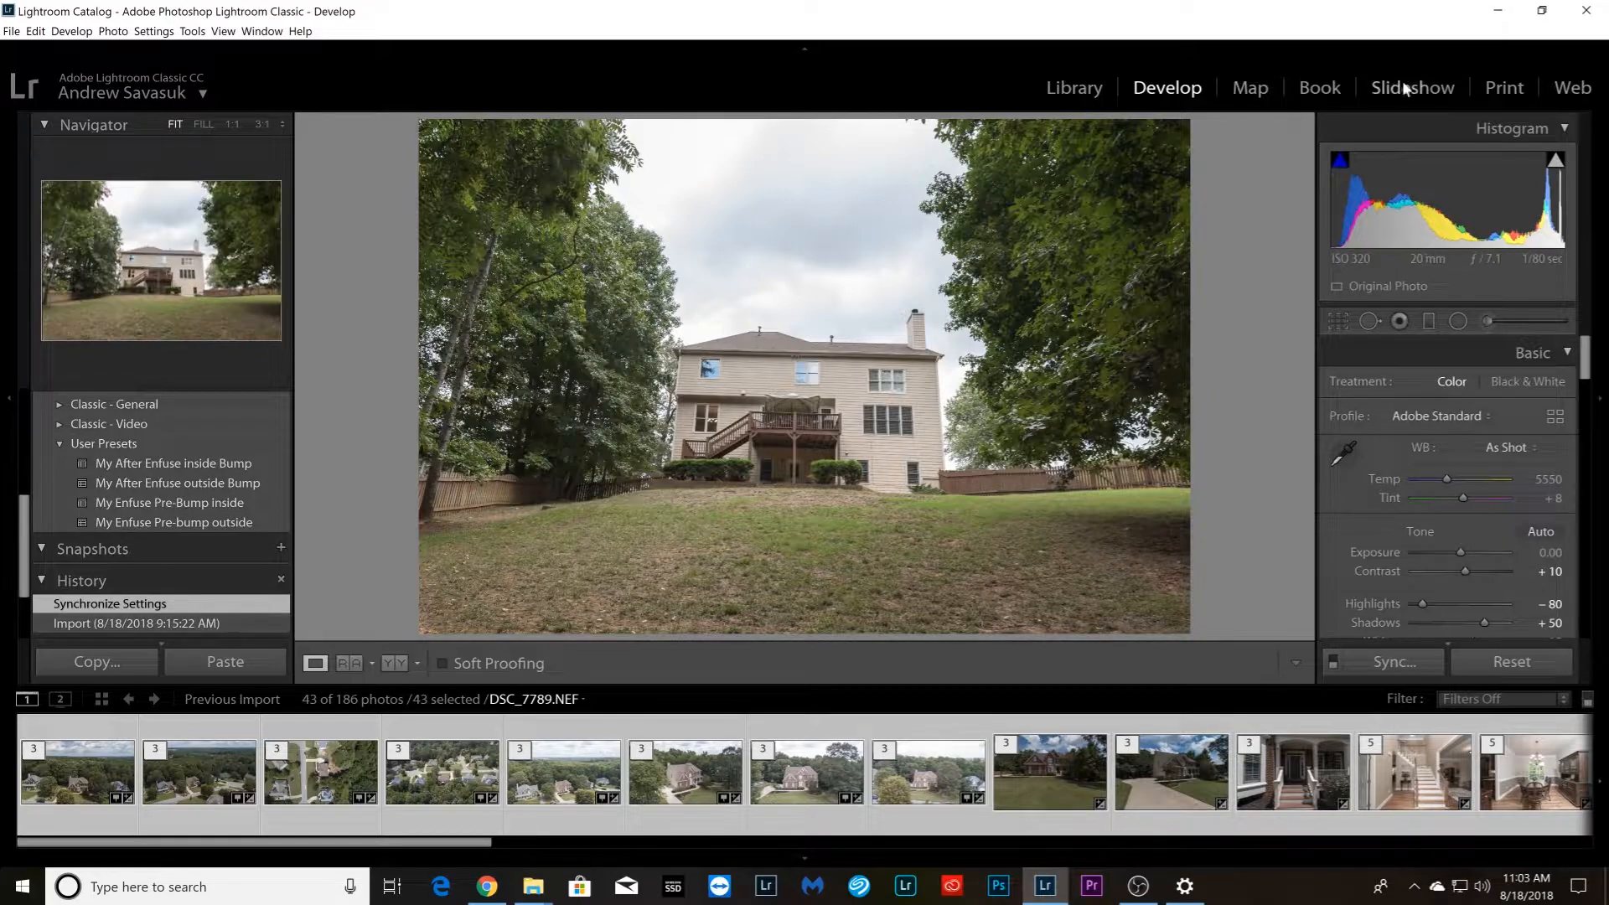
Switch to File Explorer and examine the 8-17-2018 Fox Duplicate folder and its Enfuse subfolder
left_click(1500, 12)
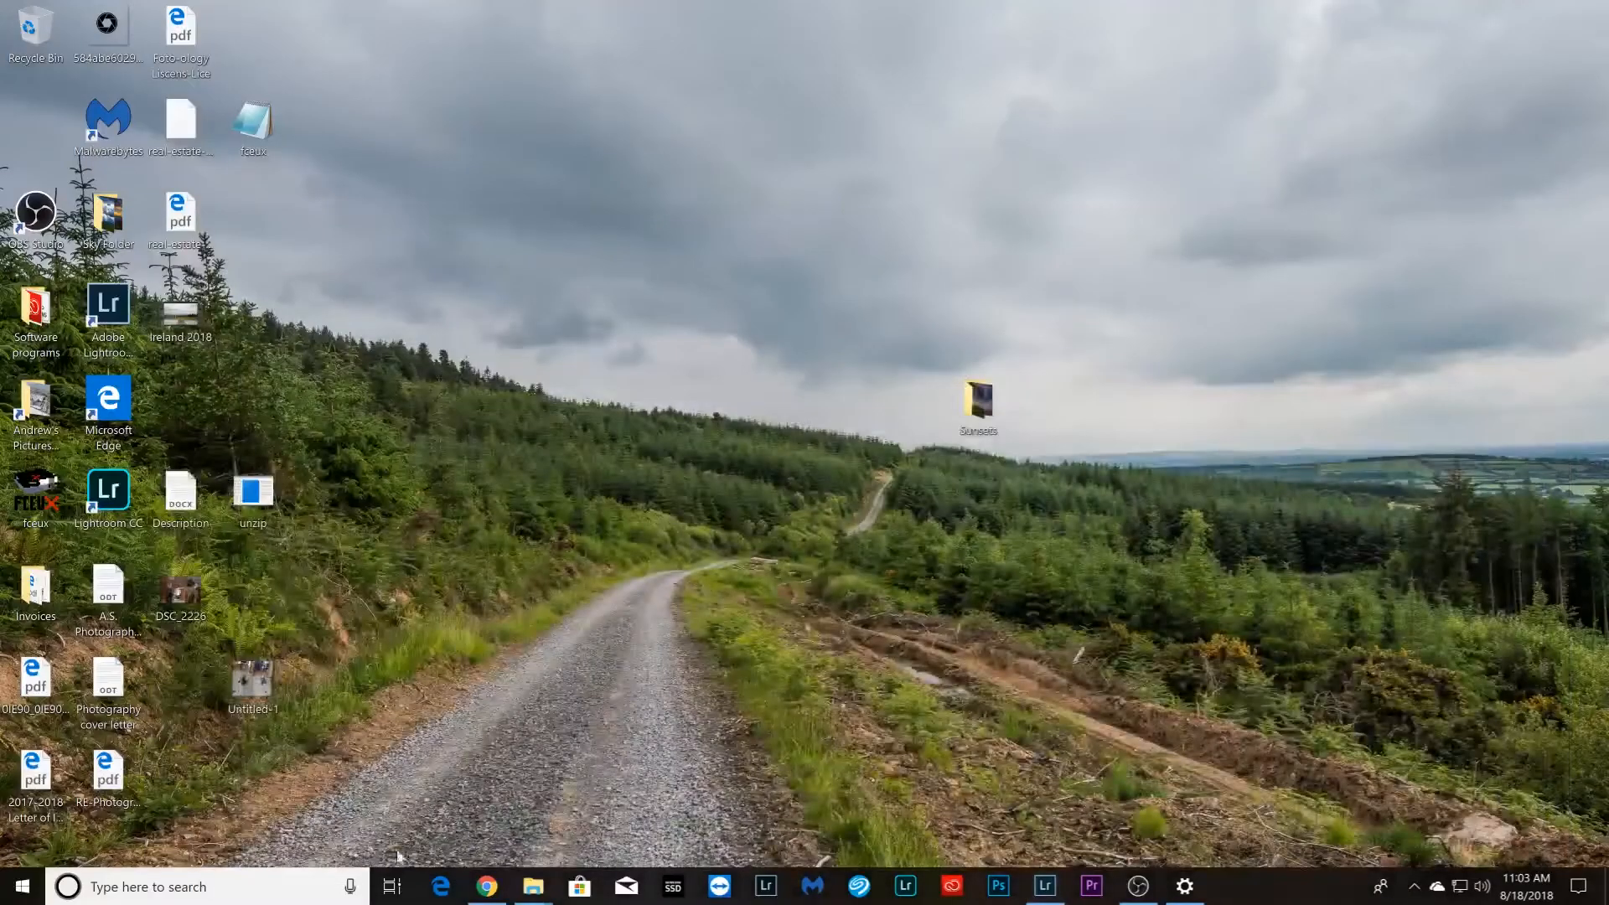
mouse_move(533, 885)
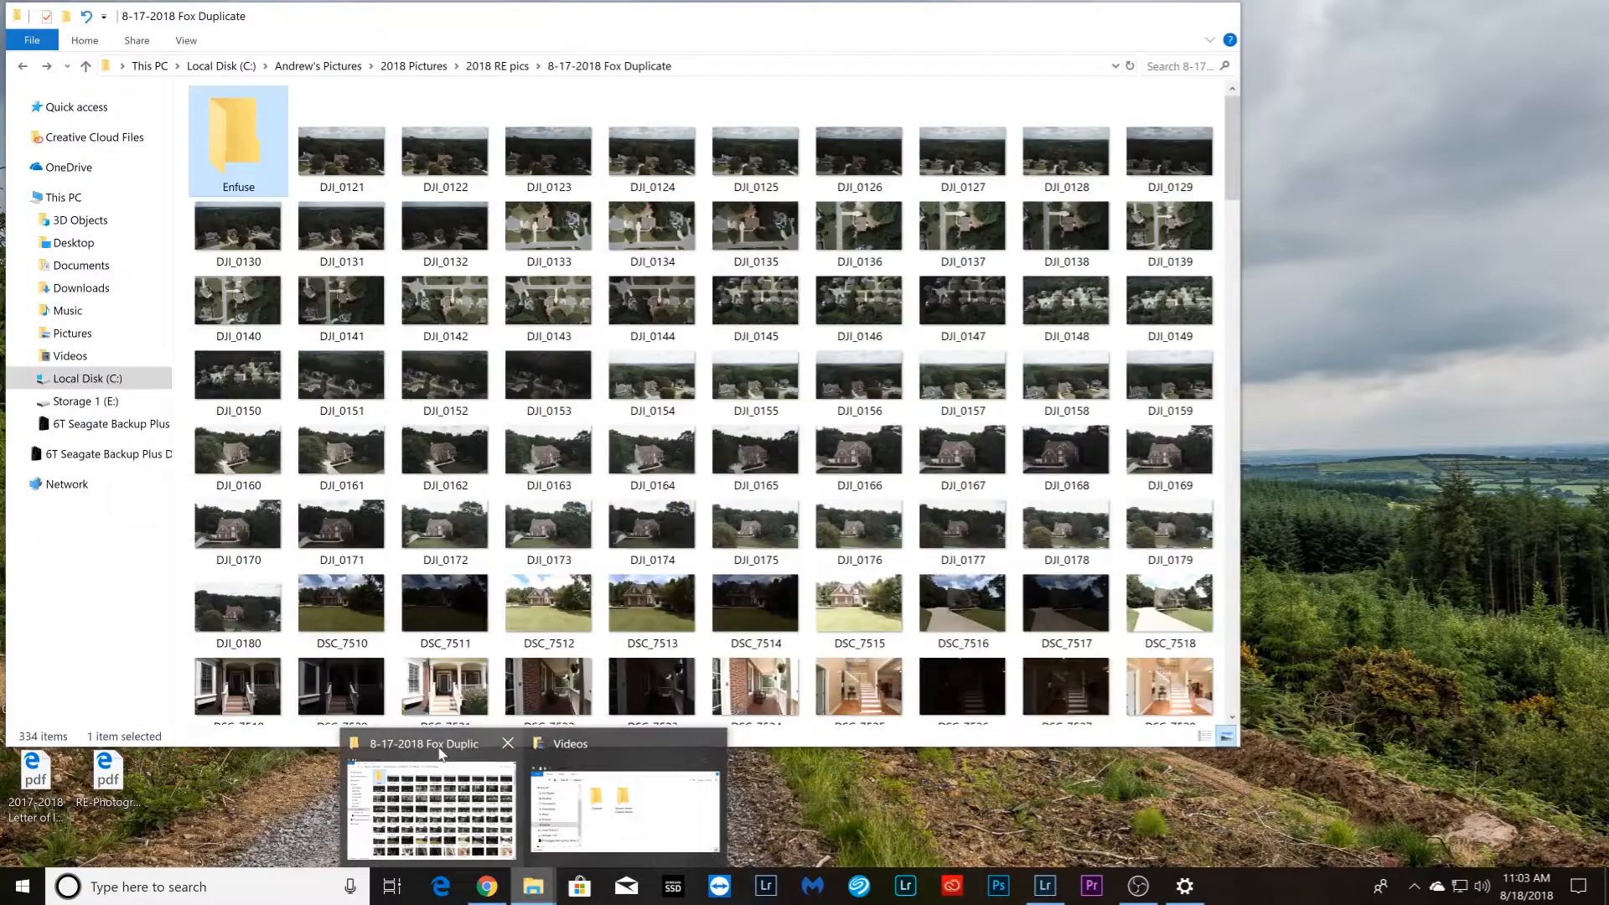
left_click(444, 755)
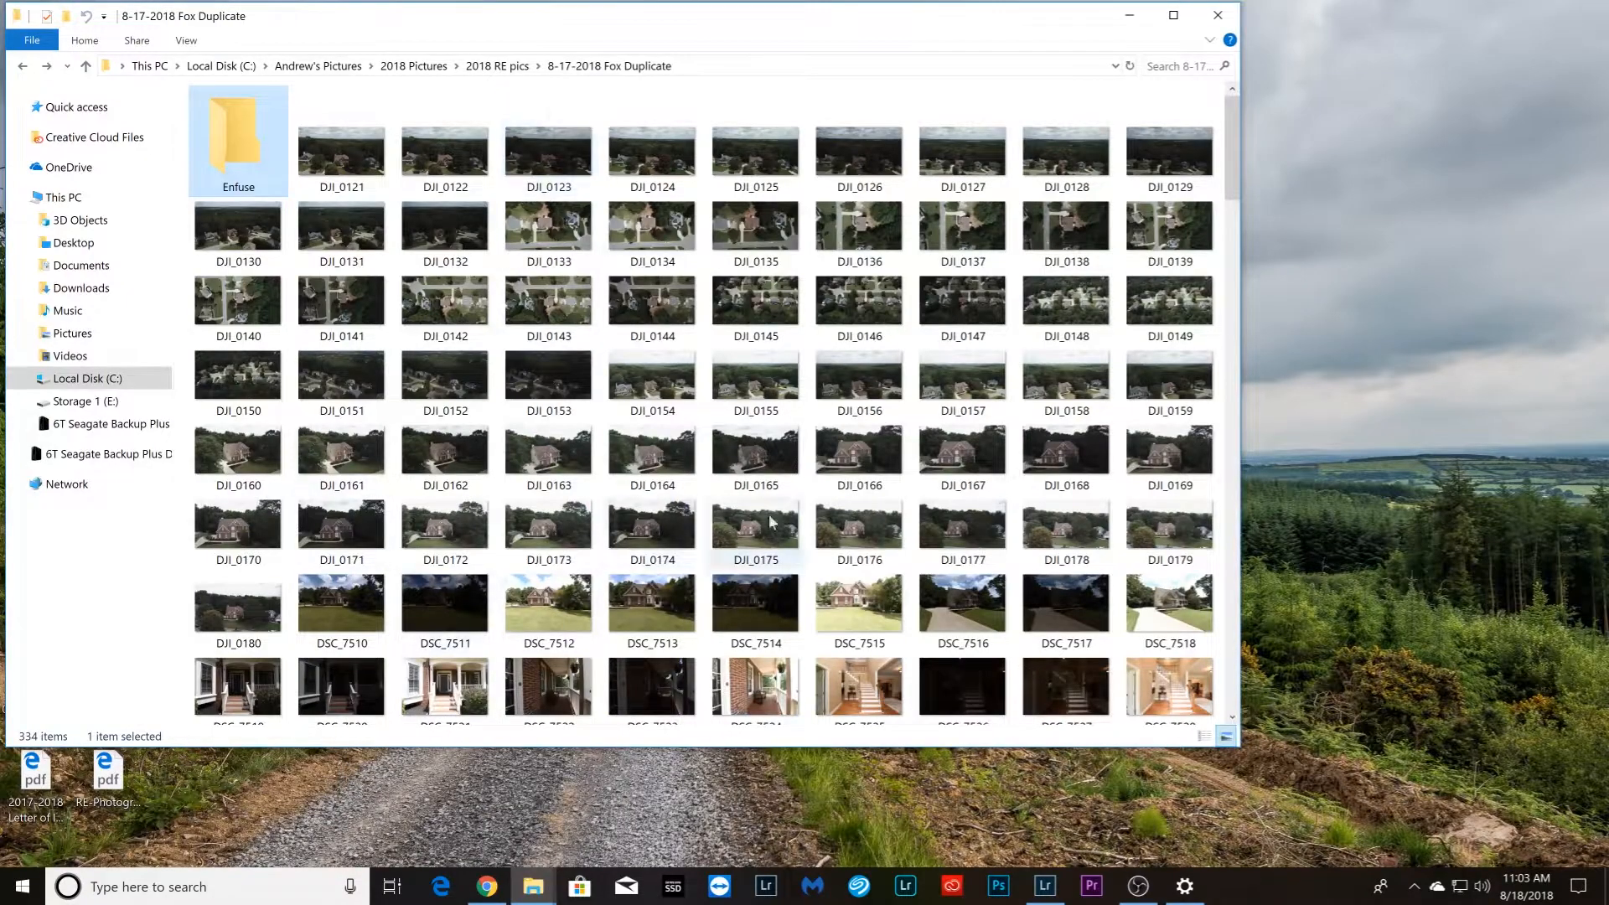
double_click(240, 136)
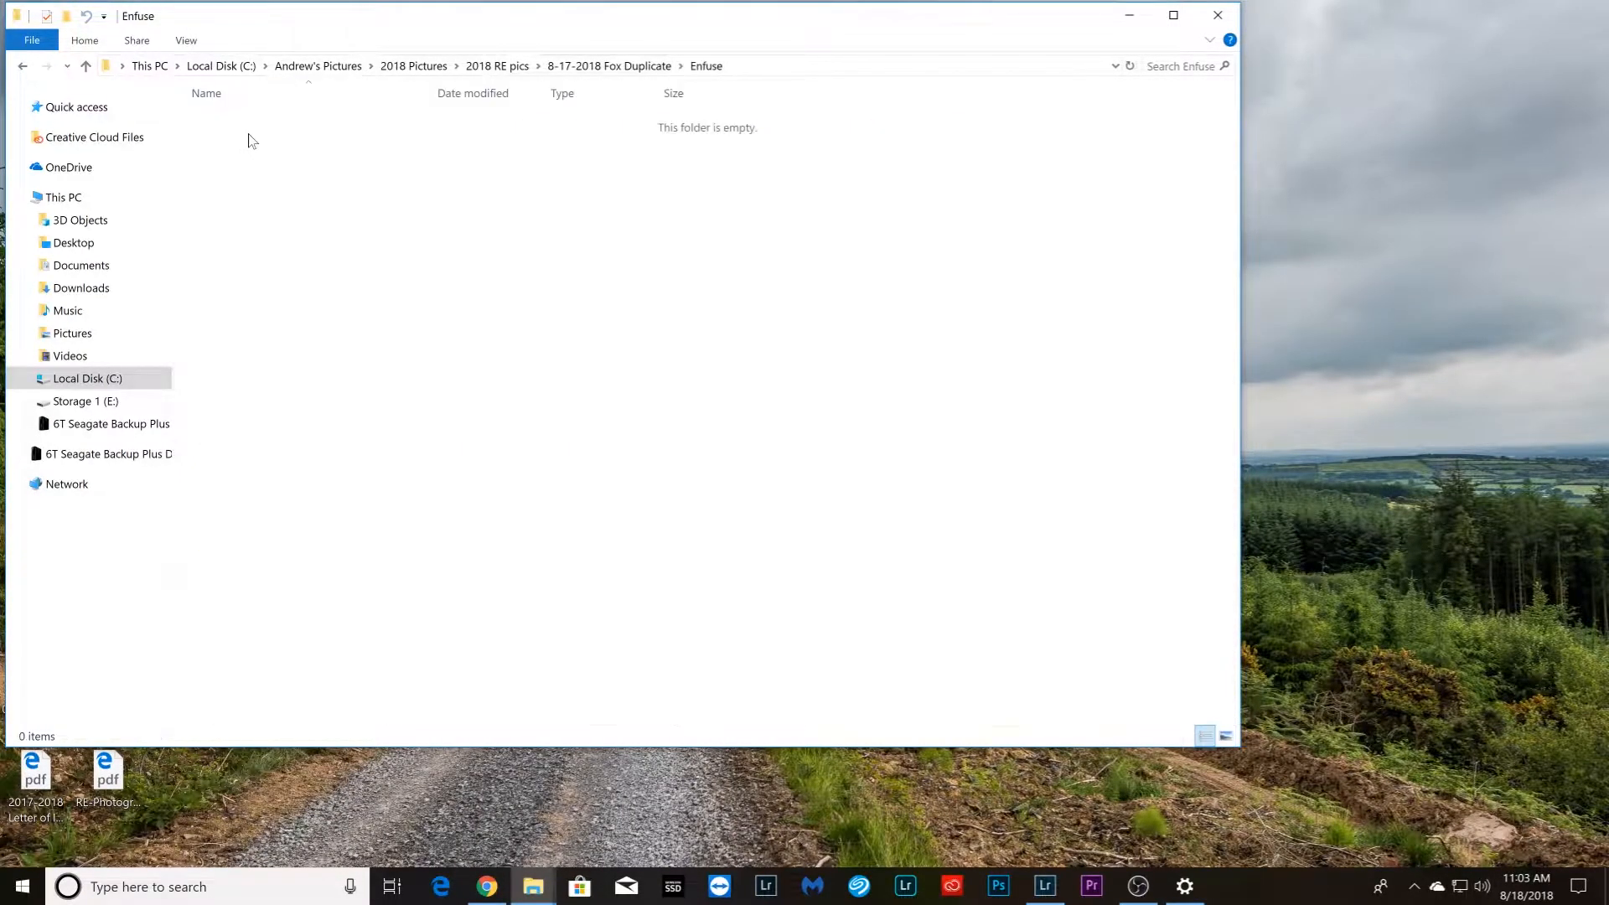
left_click(22, 67)
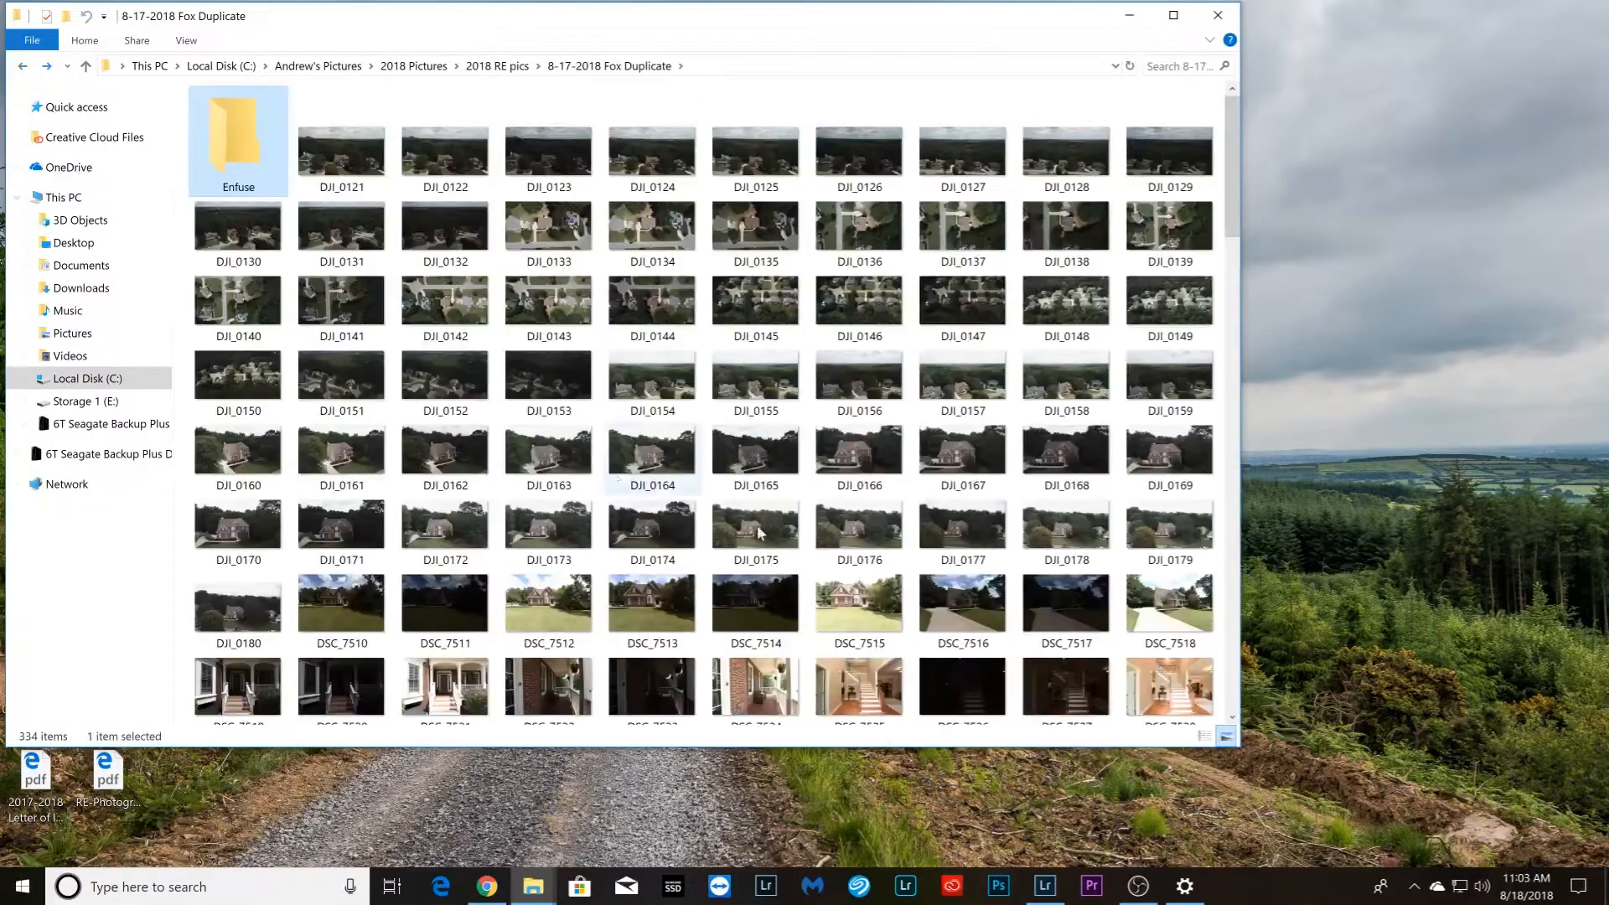
scroll(768, 342, "down", 10)
scroll(767, 344, "up", 15)
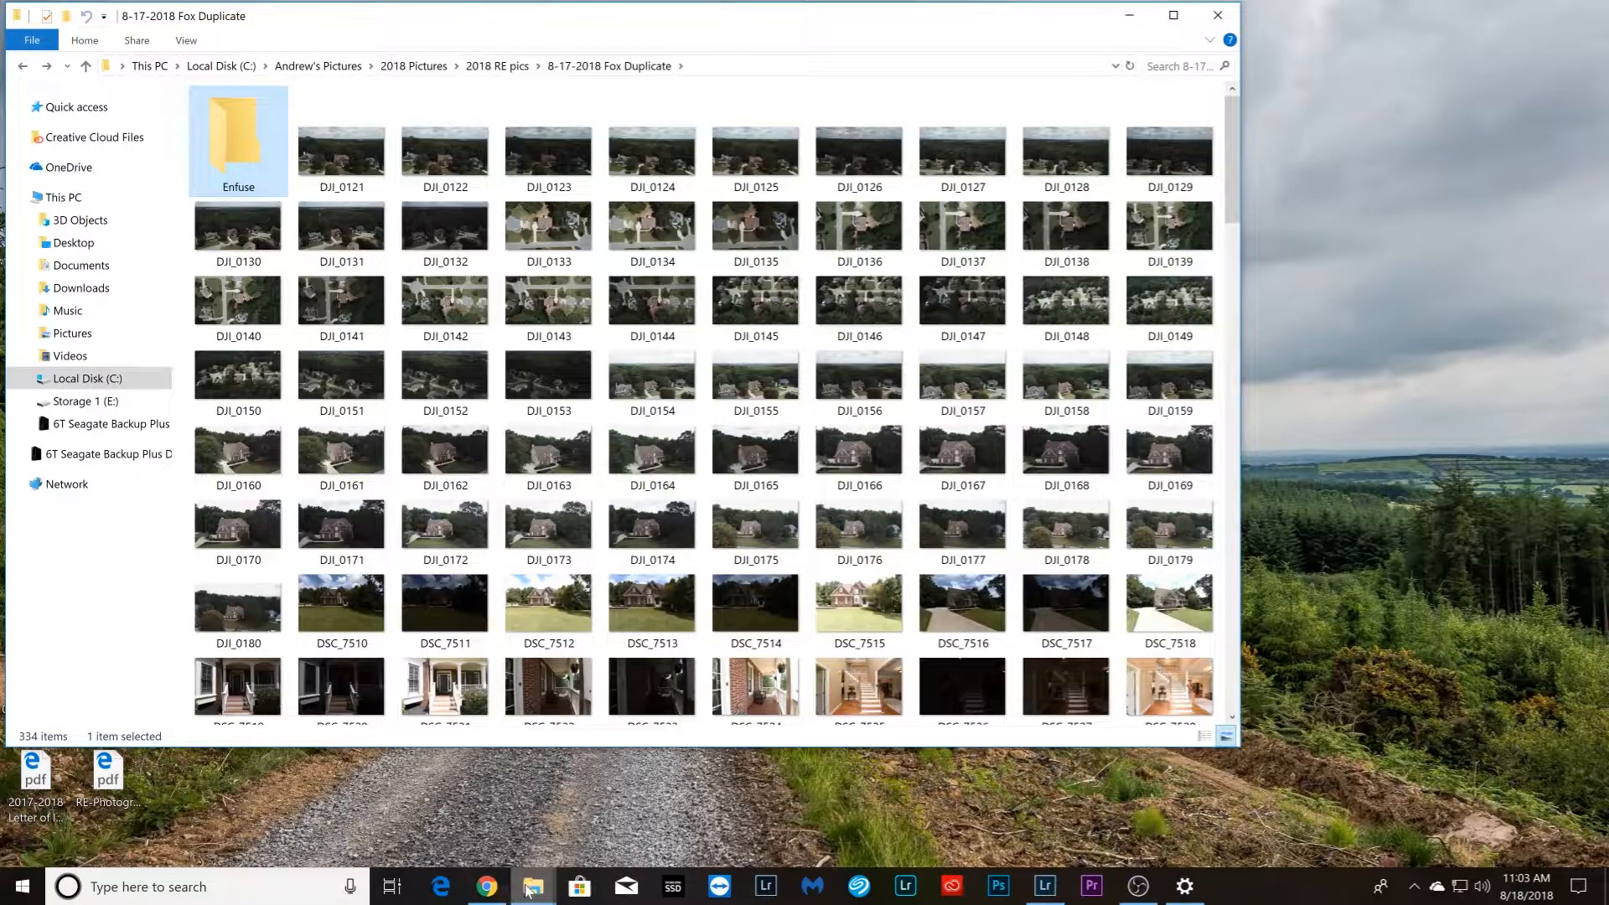
Switch back to Lightroom, review the LR/Enfuse Configuration, Auto Align, Enfuse and Output settings, and cancel the blend
left_click(1045, 886)
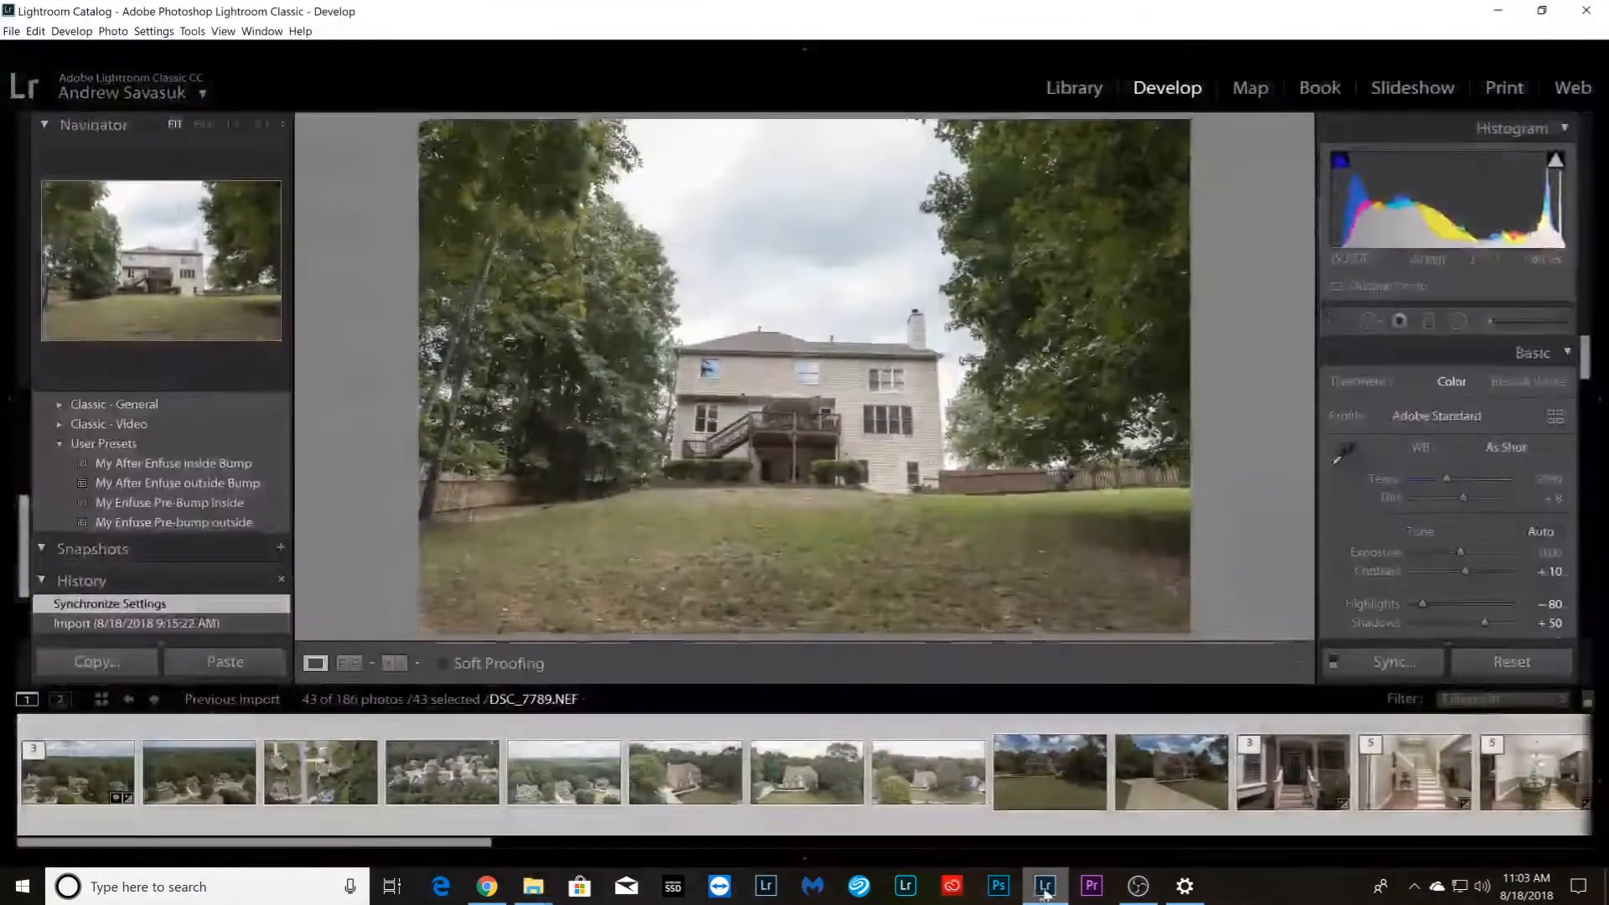
left_click(12, 32)
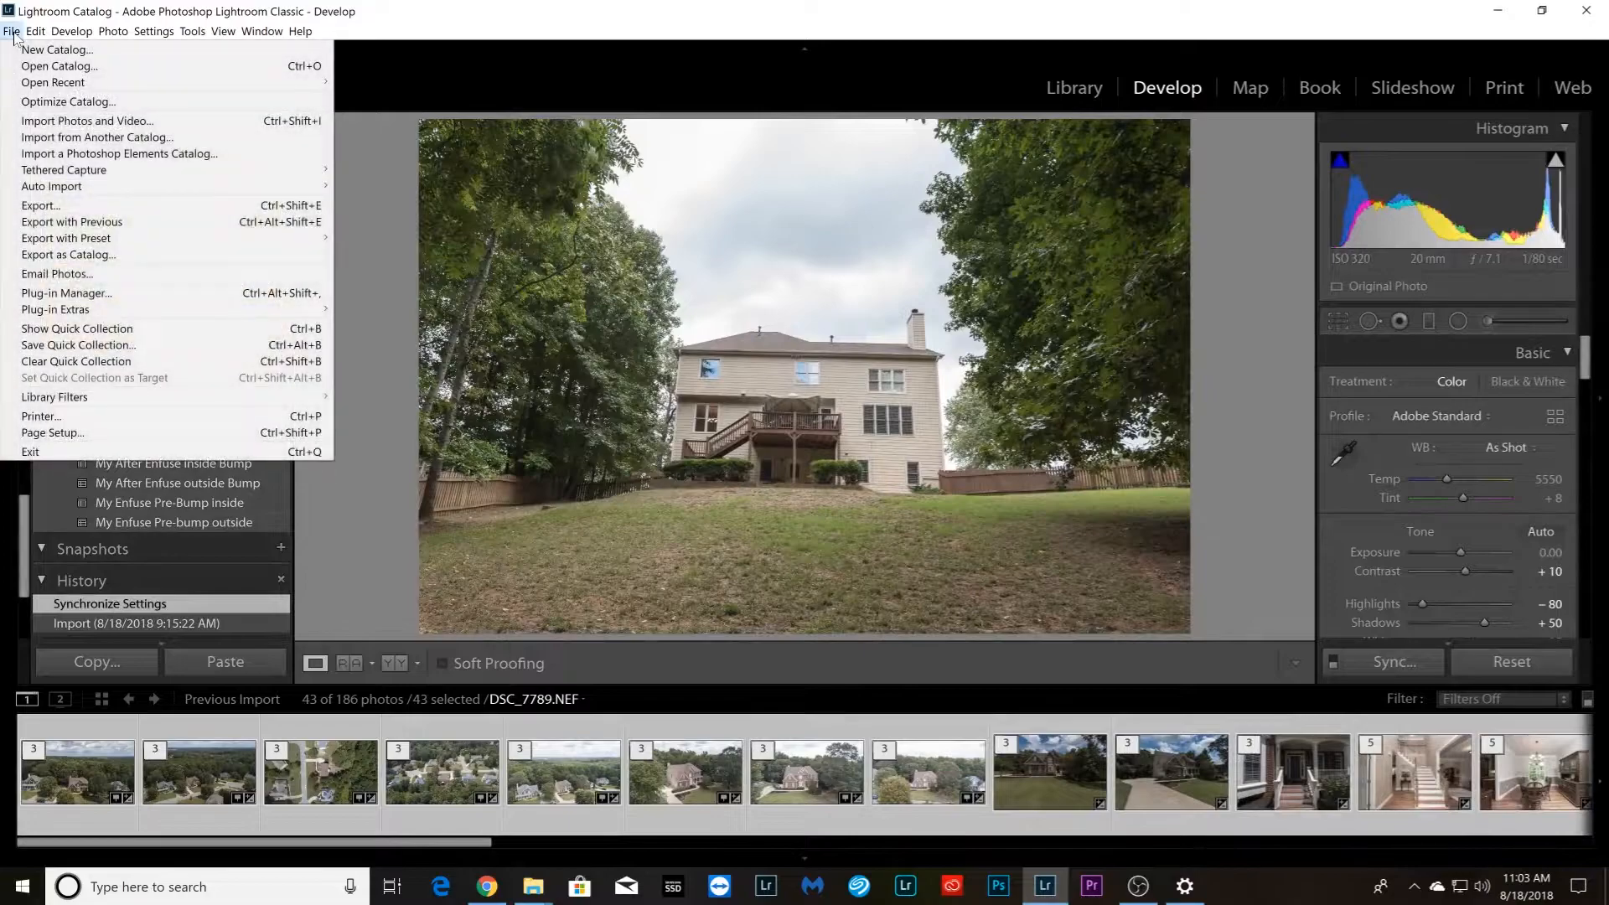
mouse_move(123, 309)
left_click(389, 325)
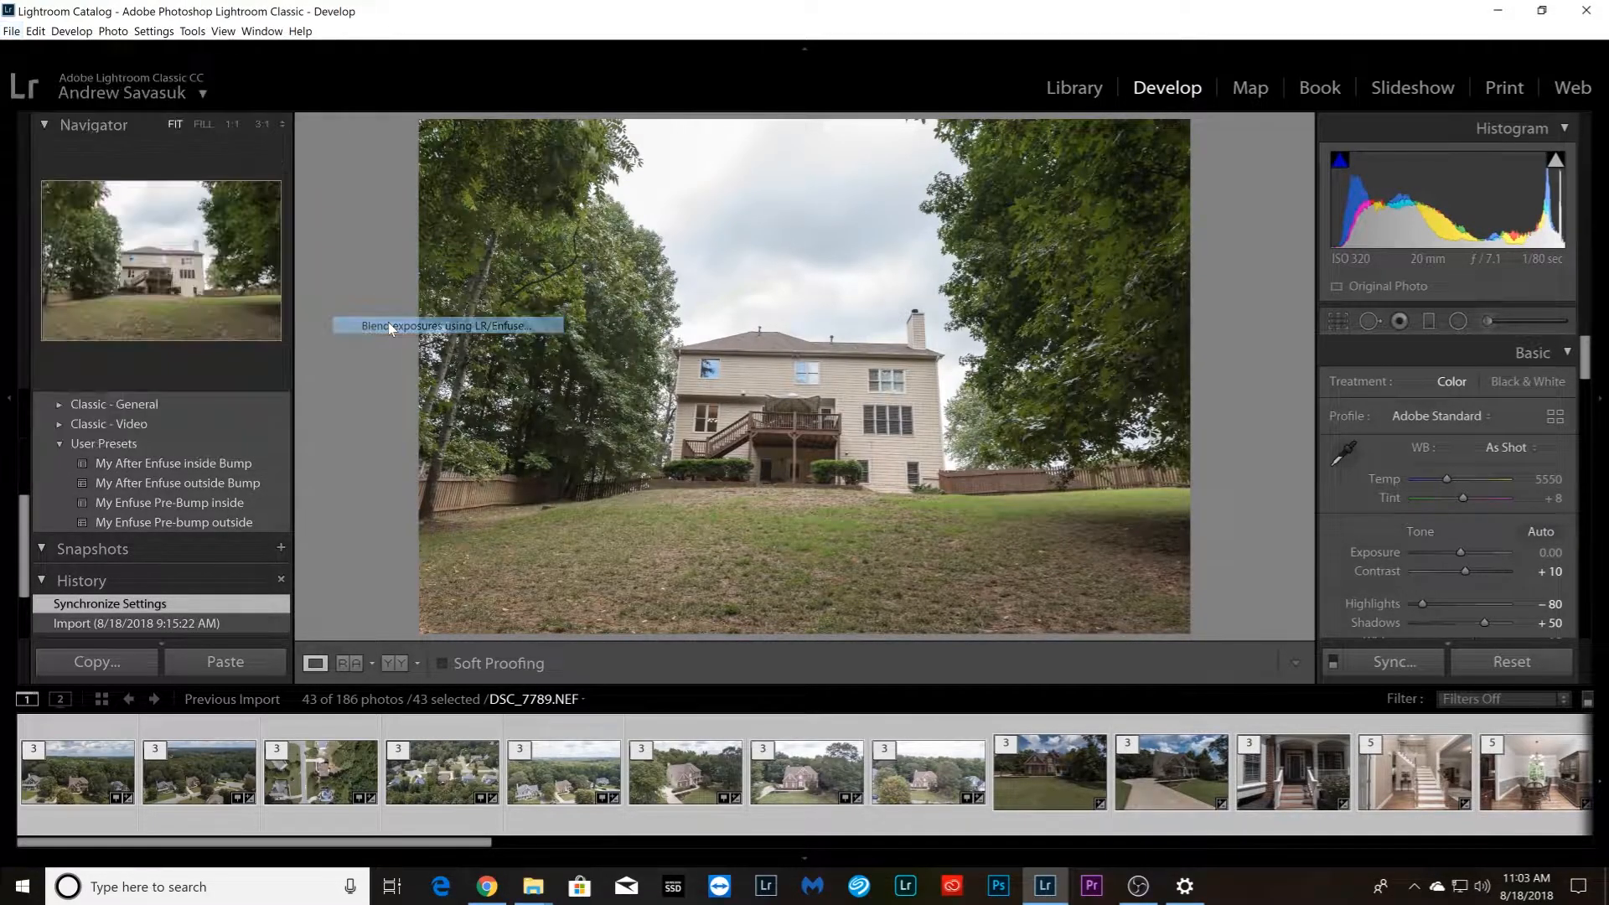
left_click(476, 185)
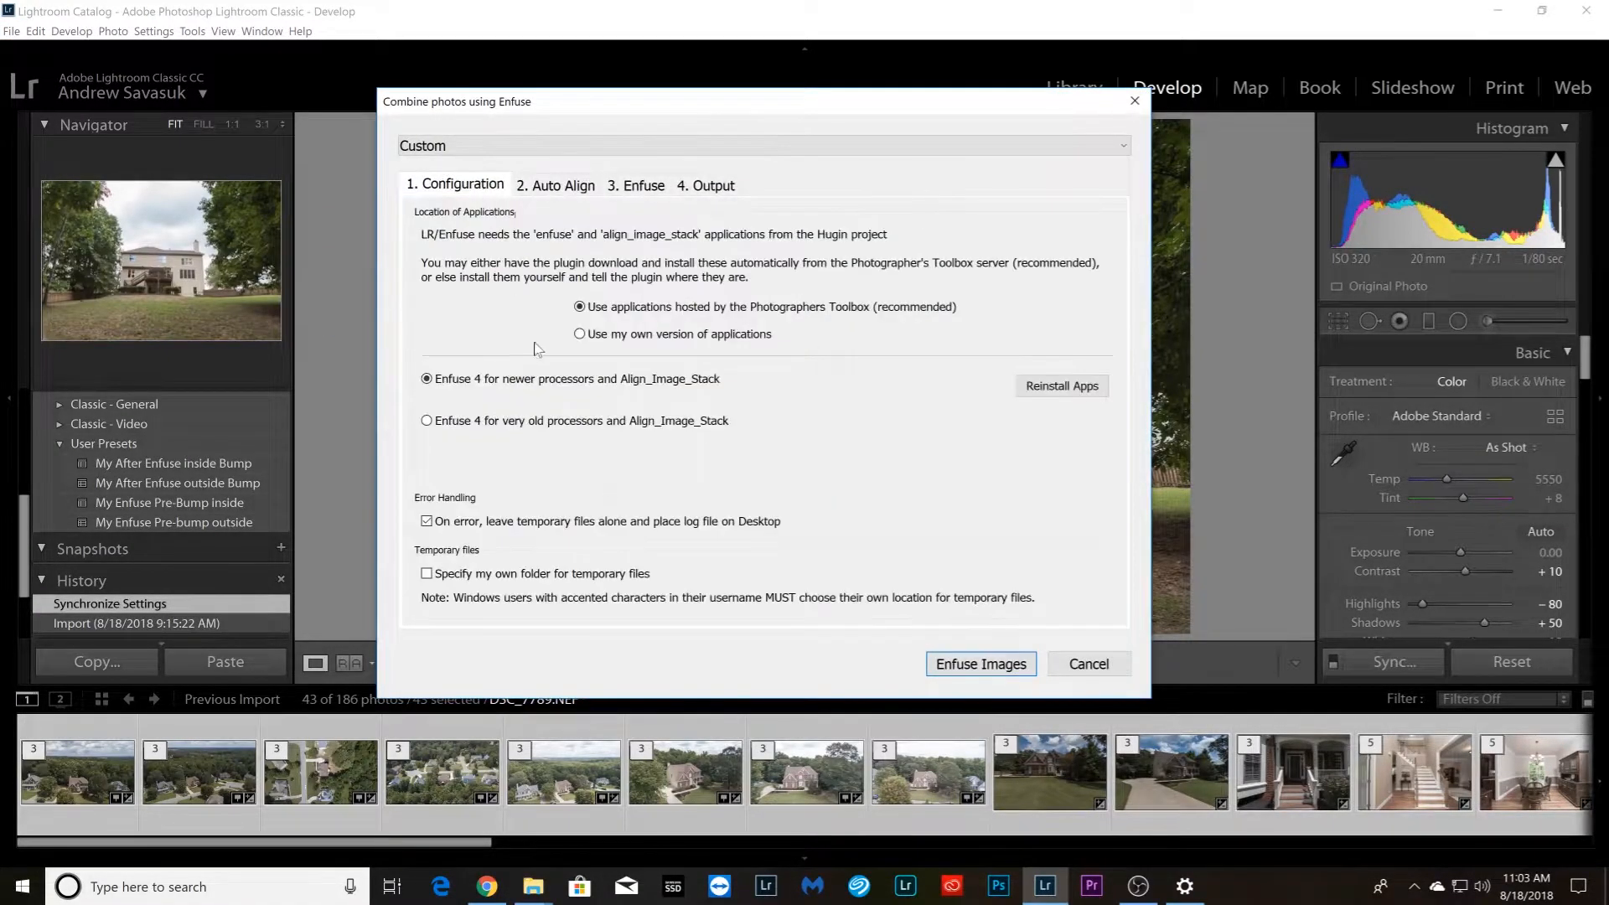
left_click(565, 193)
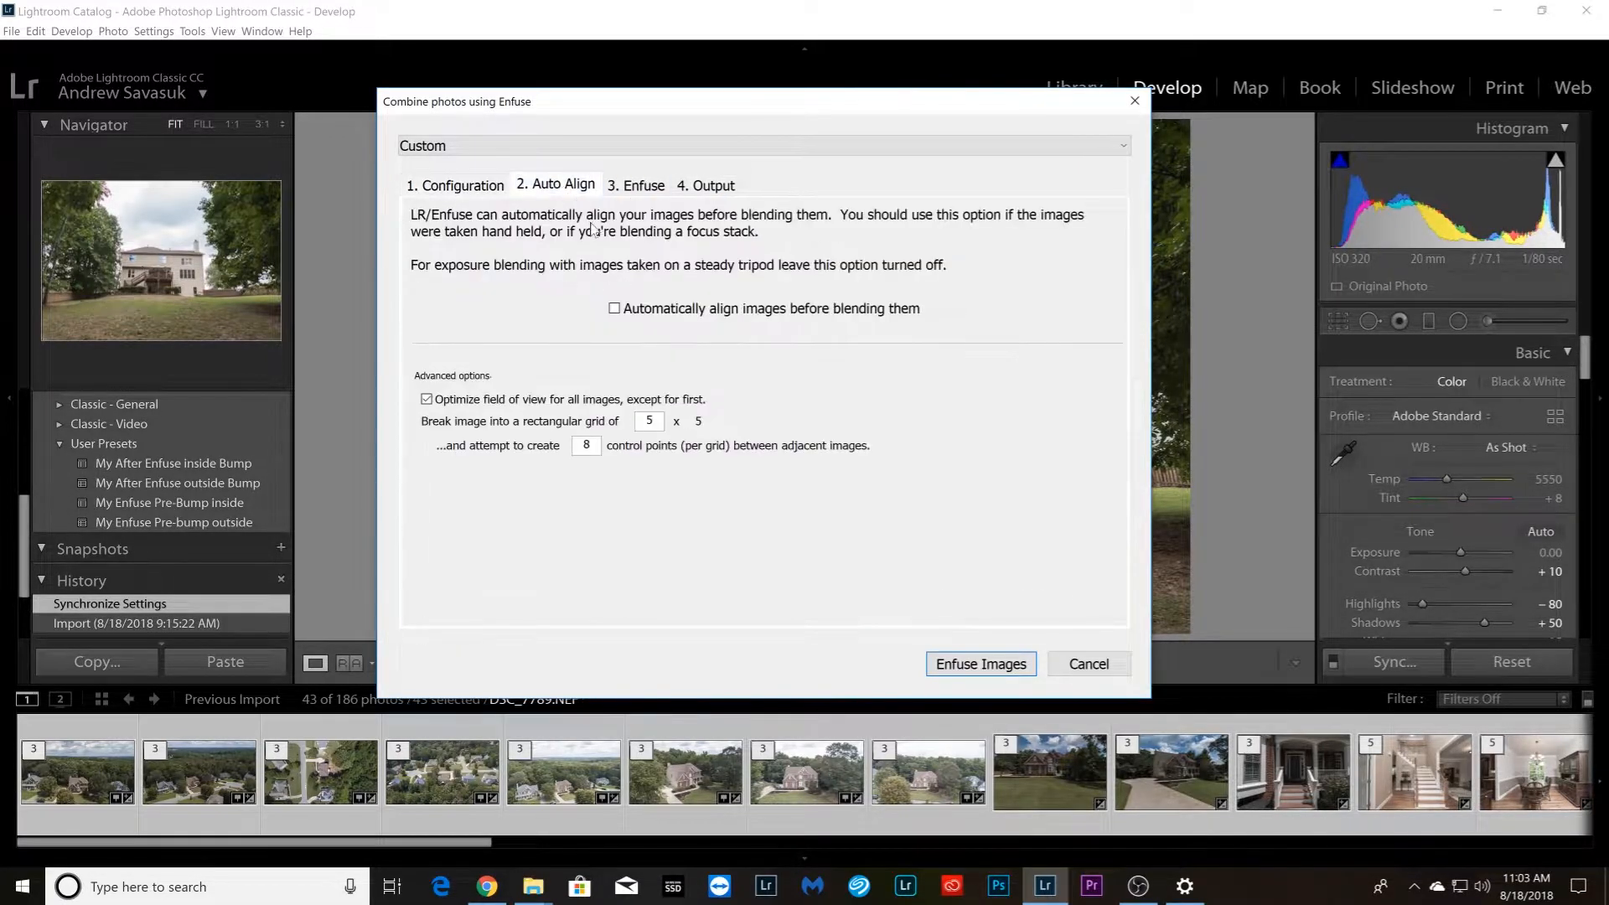
left_click(640, 185)
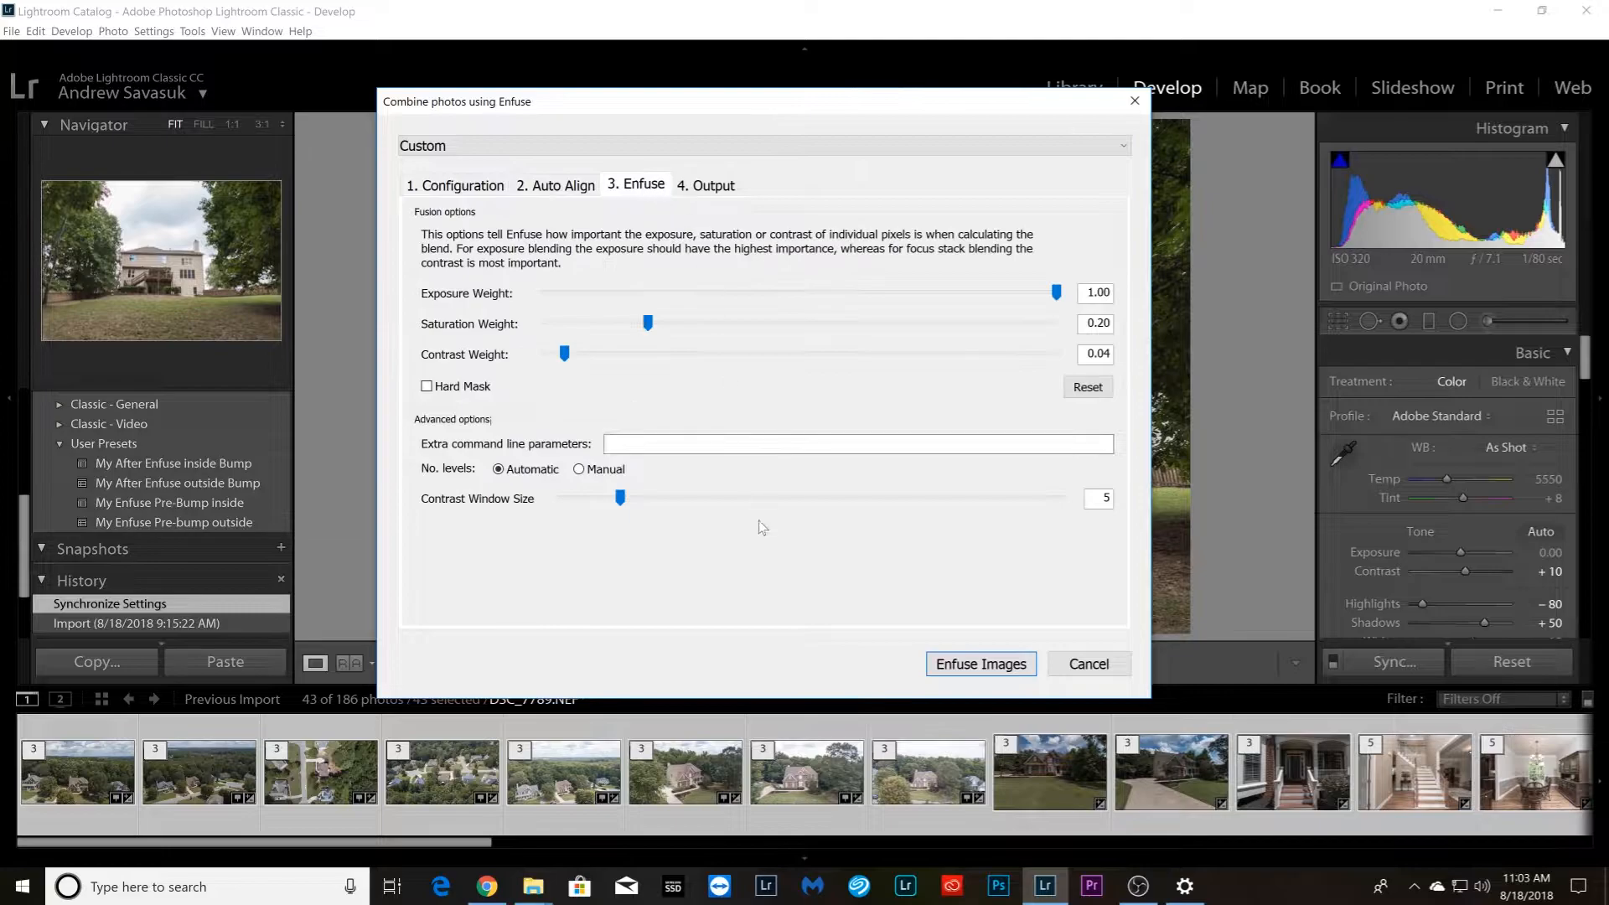
left_click(712, 187)
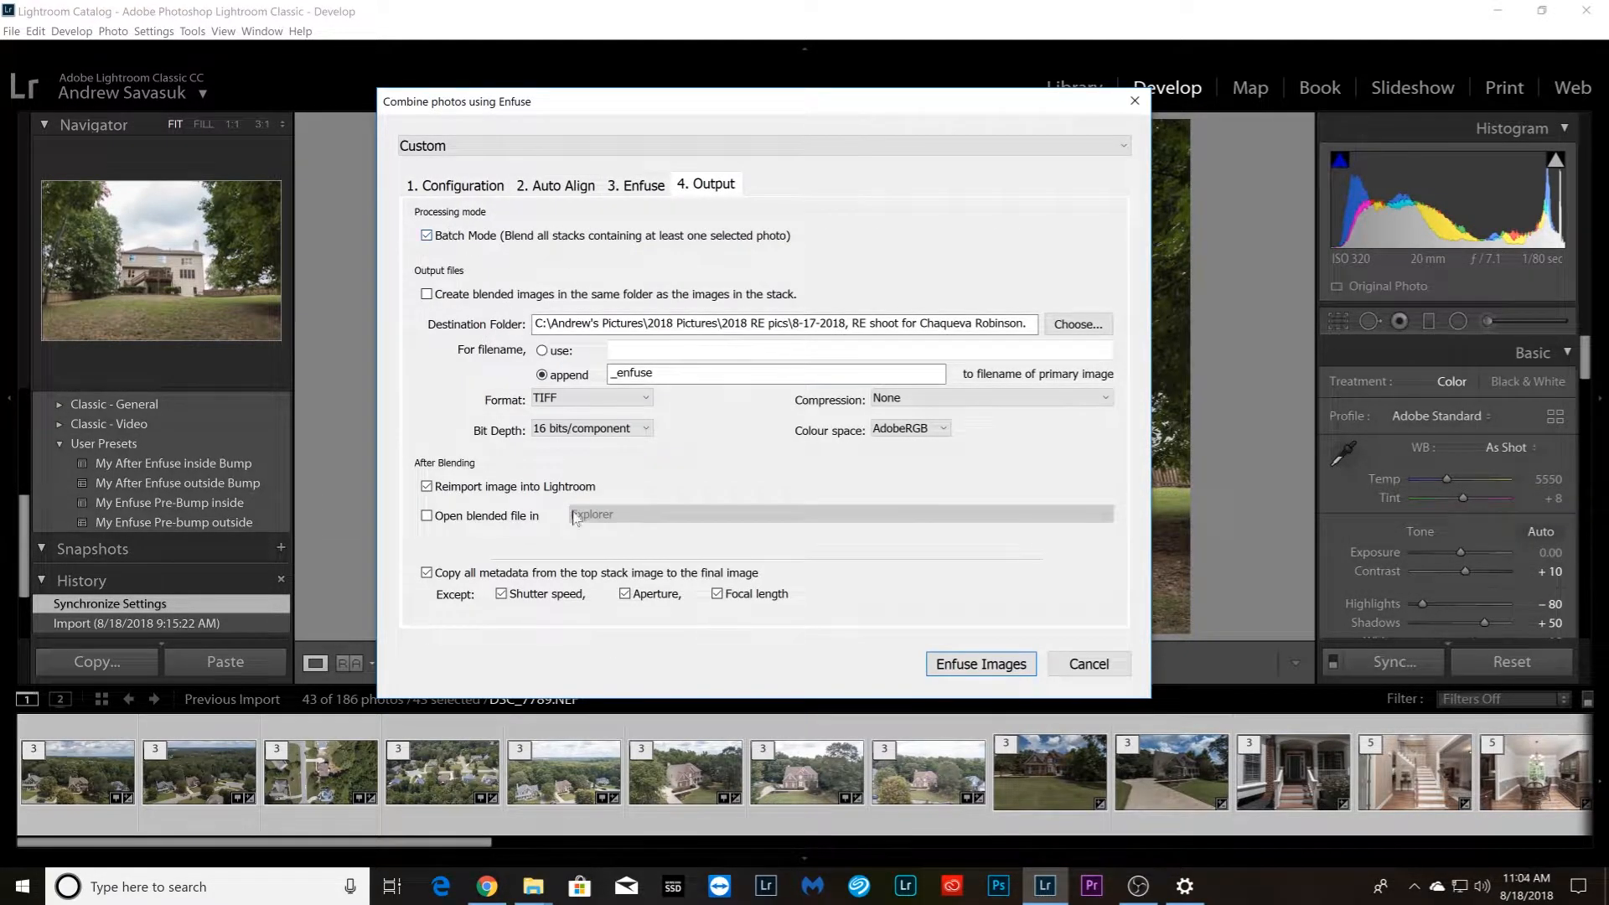
left_click(1071, 668)
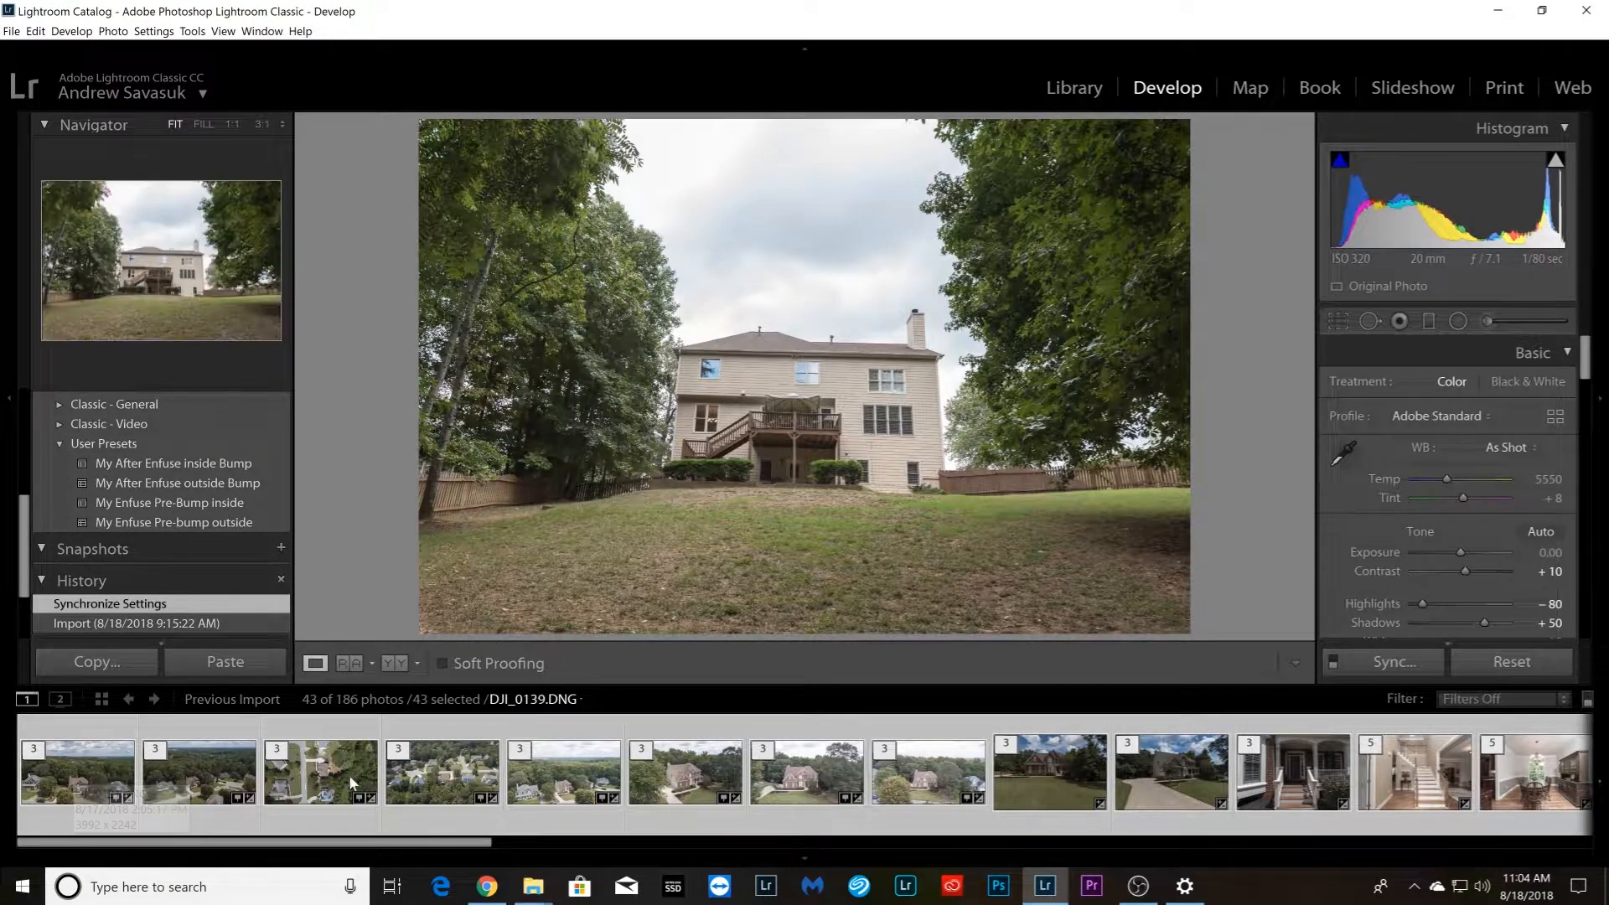
Open the LR/Enfuse exposure blend for only the eight aerial drone stacks and enable automatic image alignment before blending
left_click(927, 790)
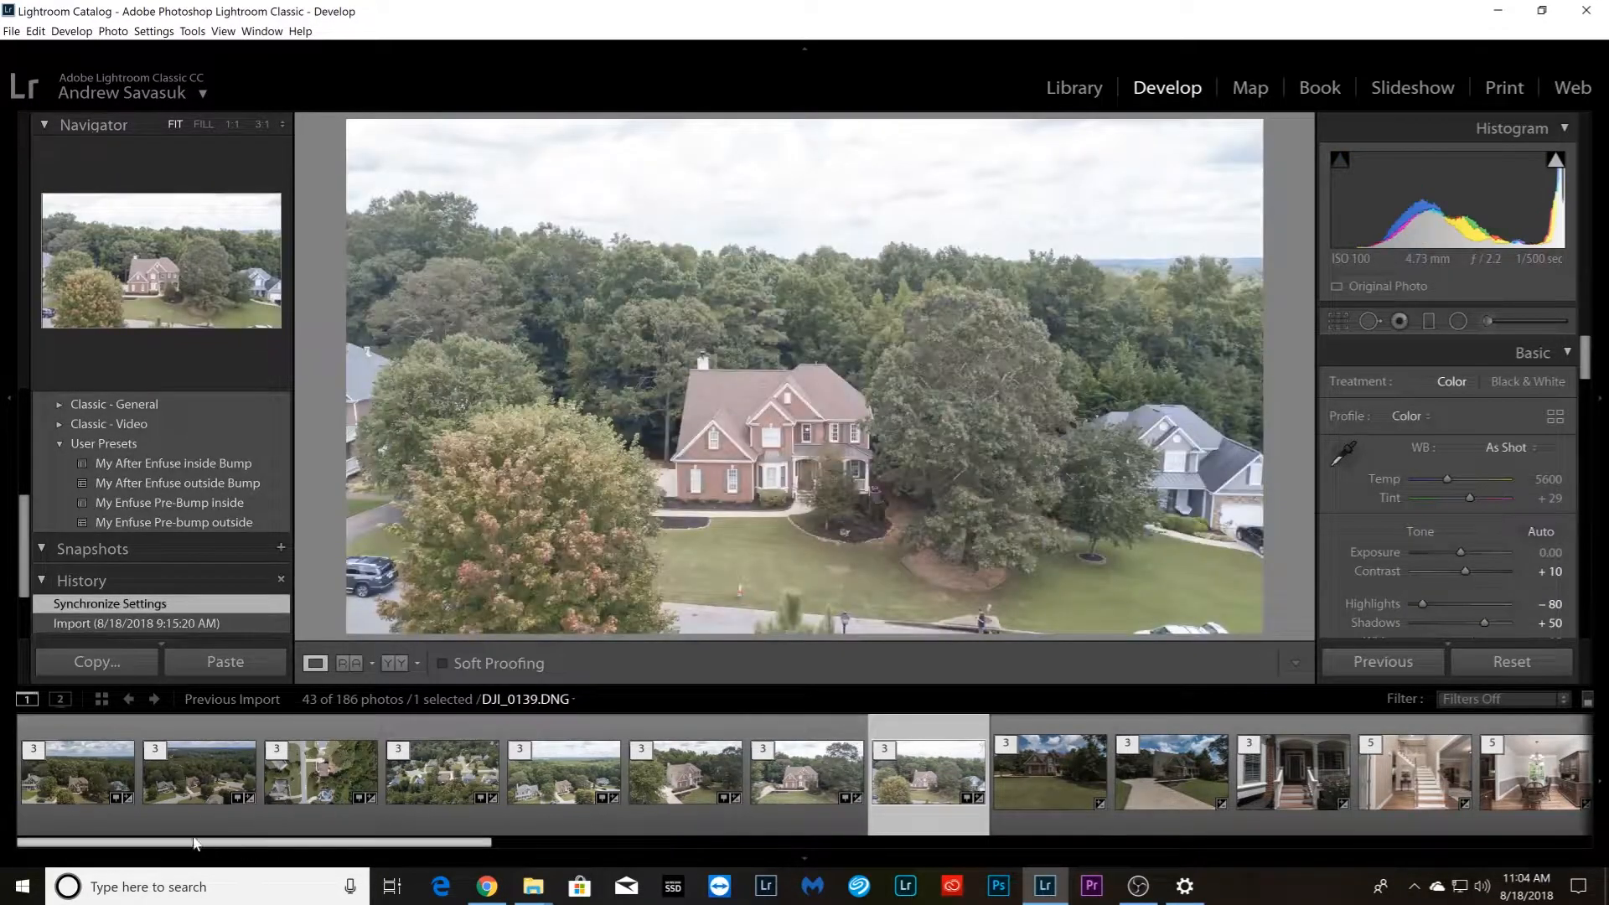
left_click(82, 809, "shift")
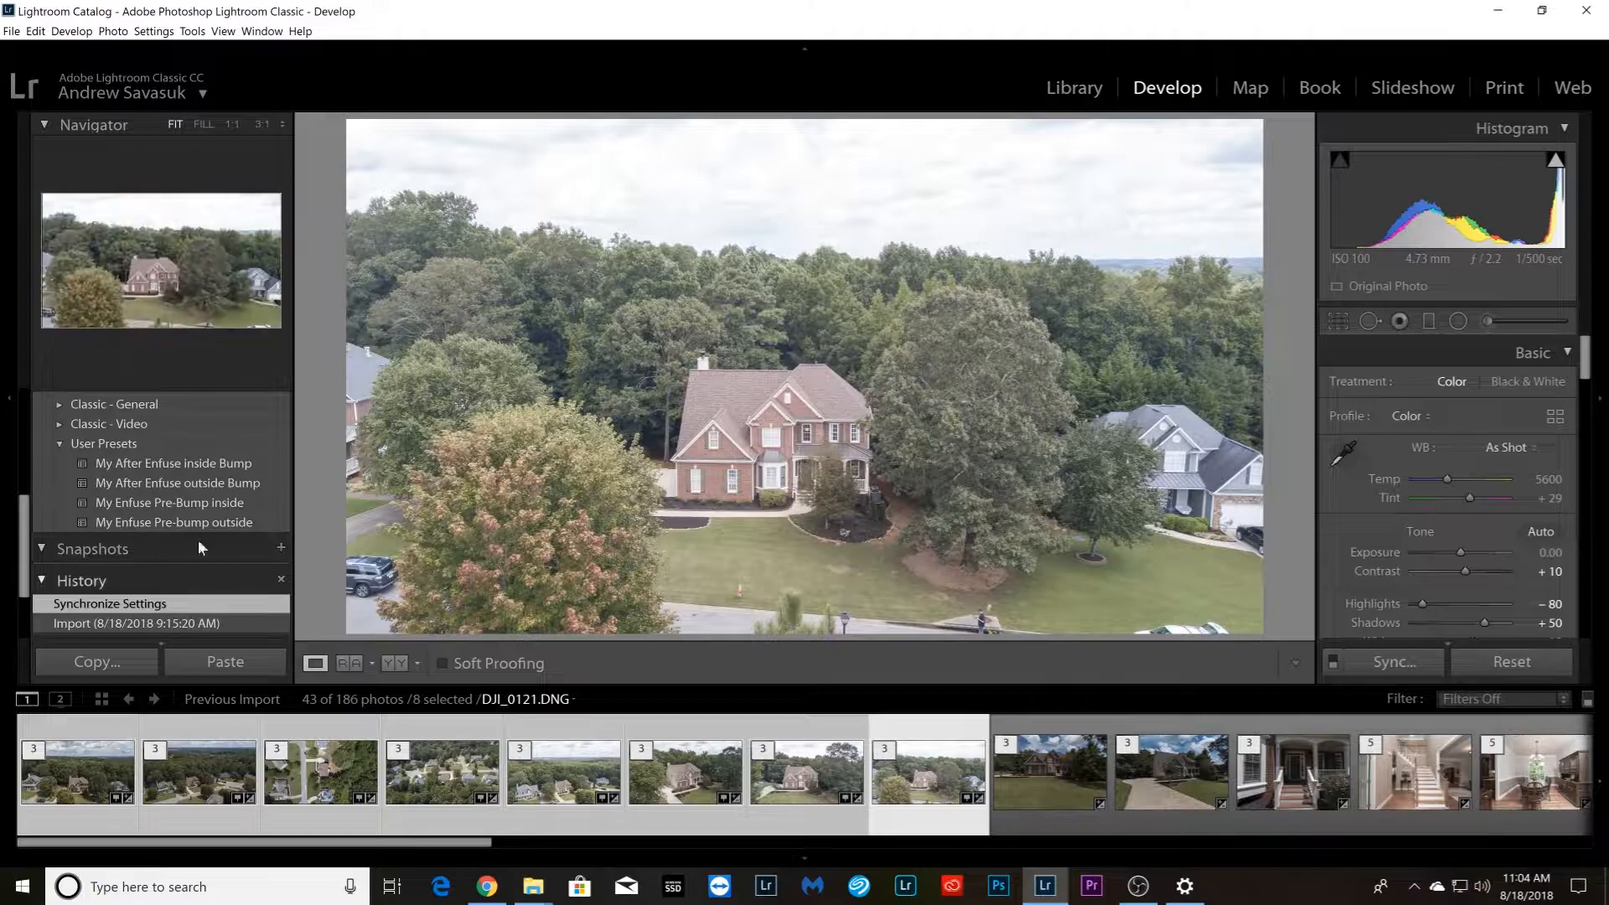
left_click(11, 31)
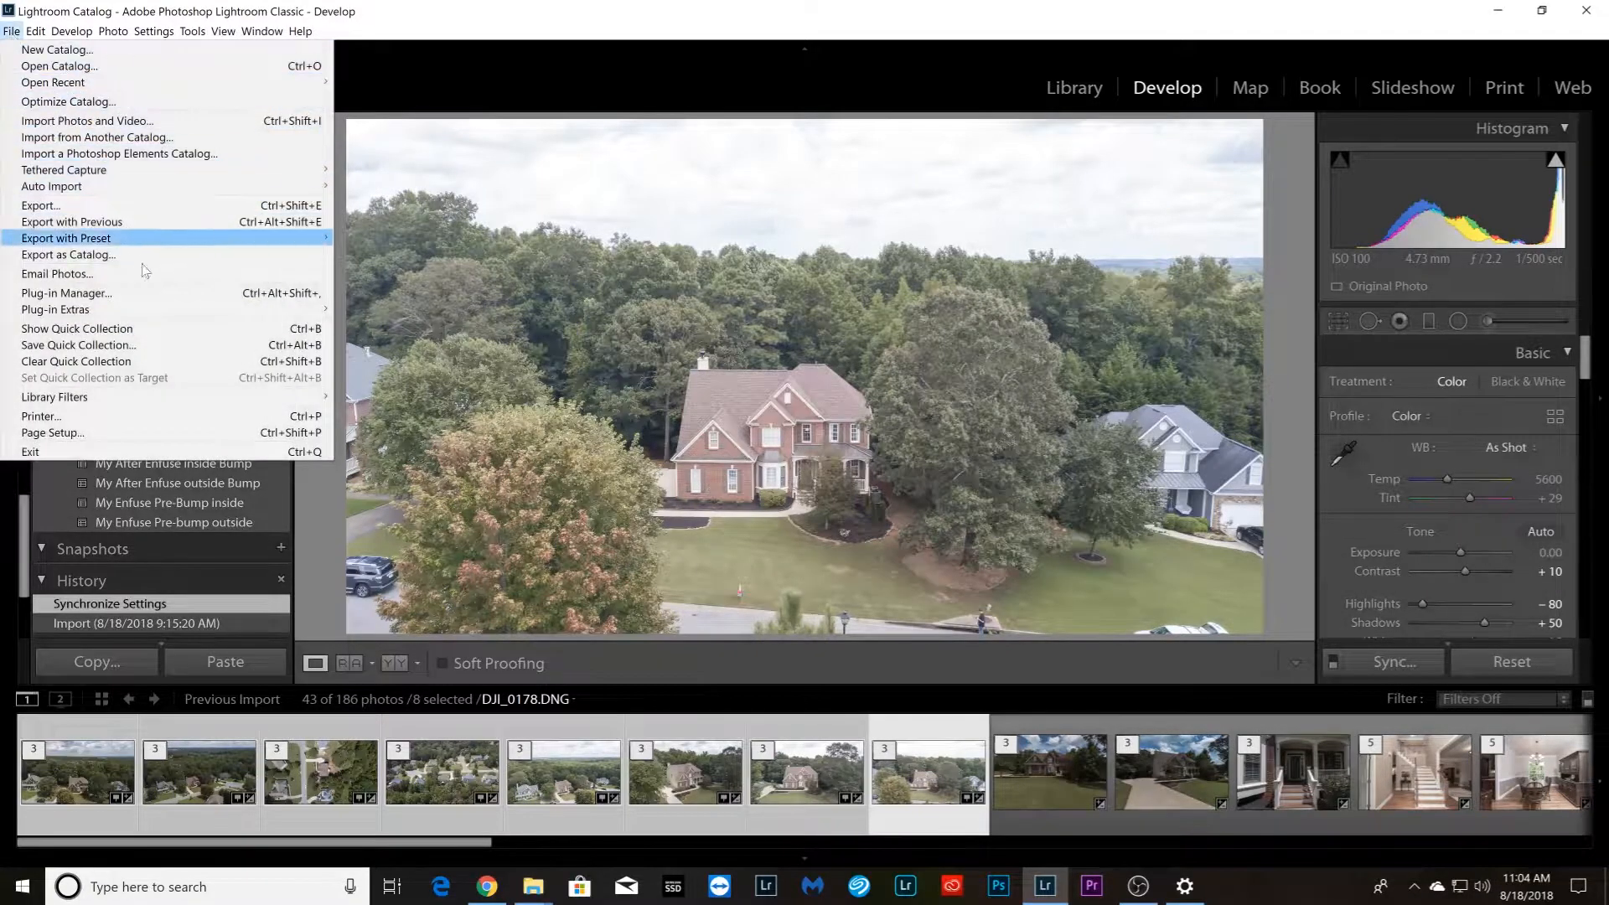
mouse_move(172, 310)
left_click(397, 326)
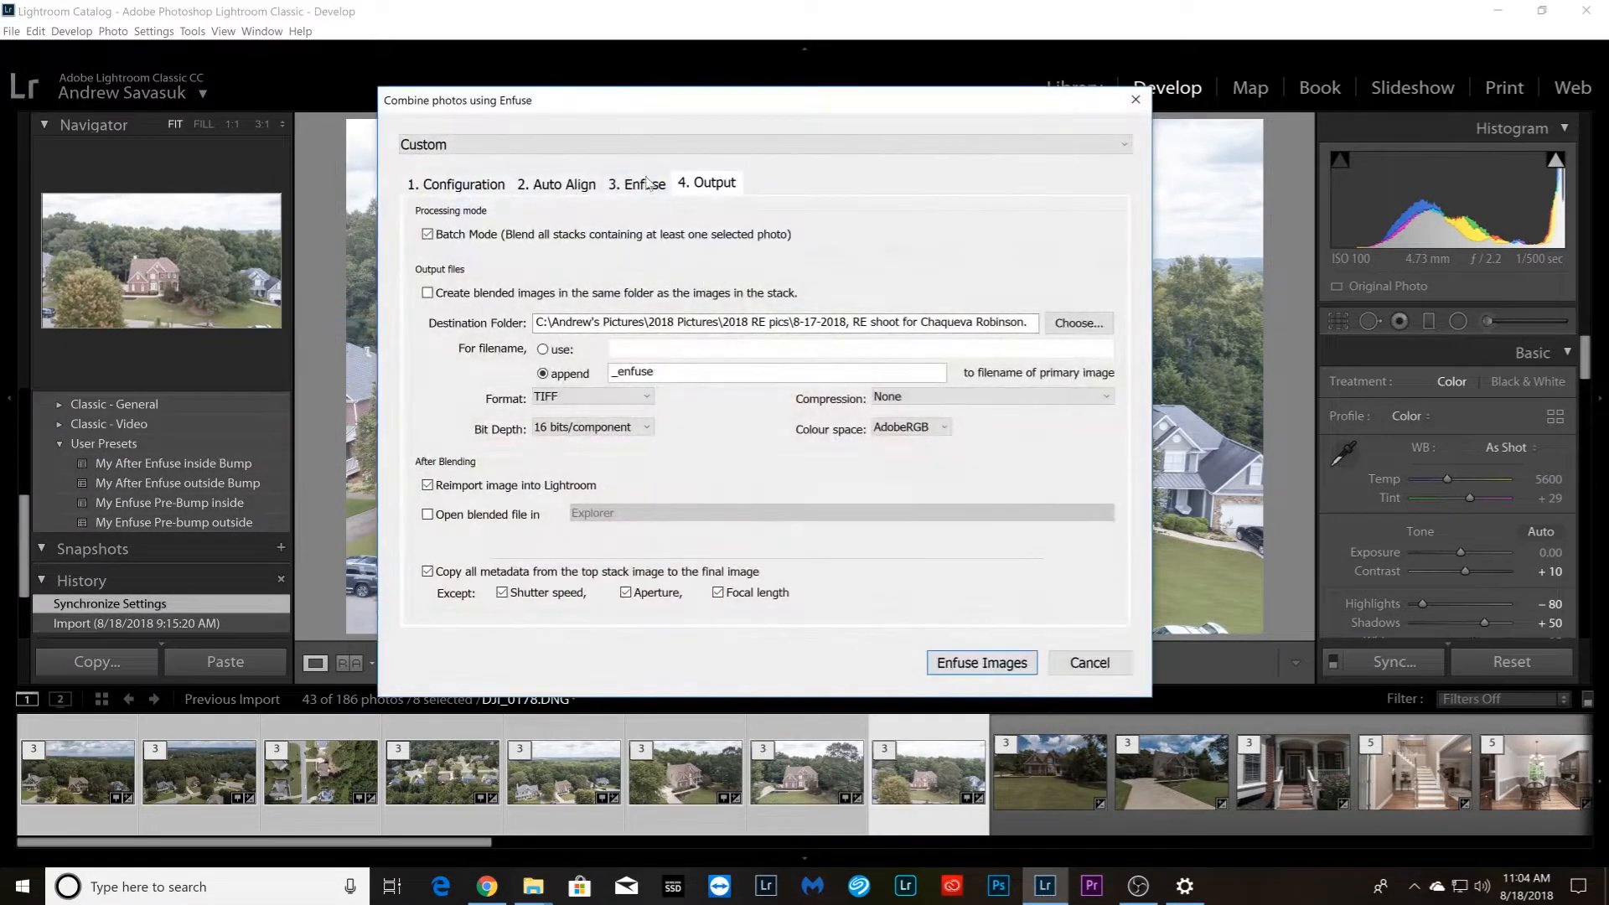
left_click(562, 185)
left_click(622, 310)
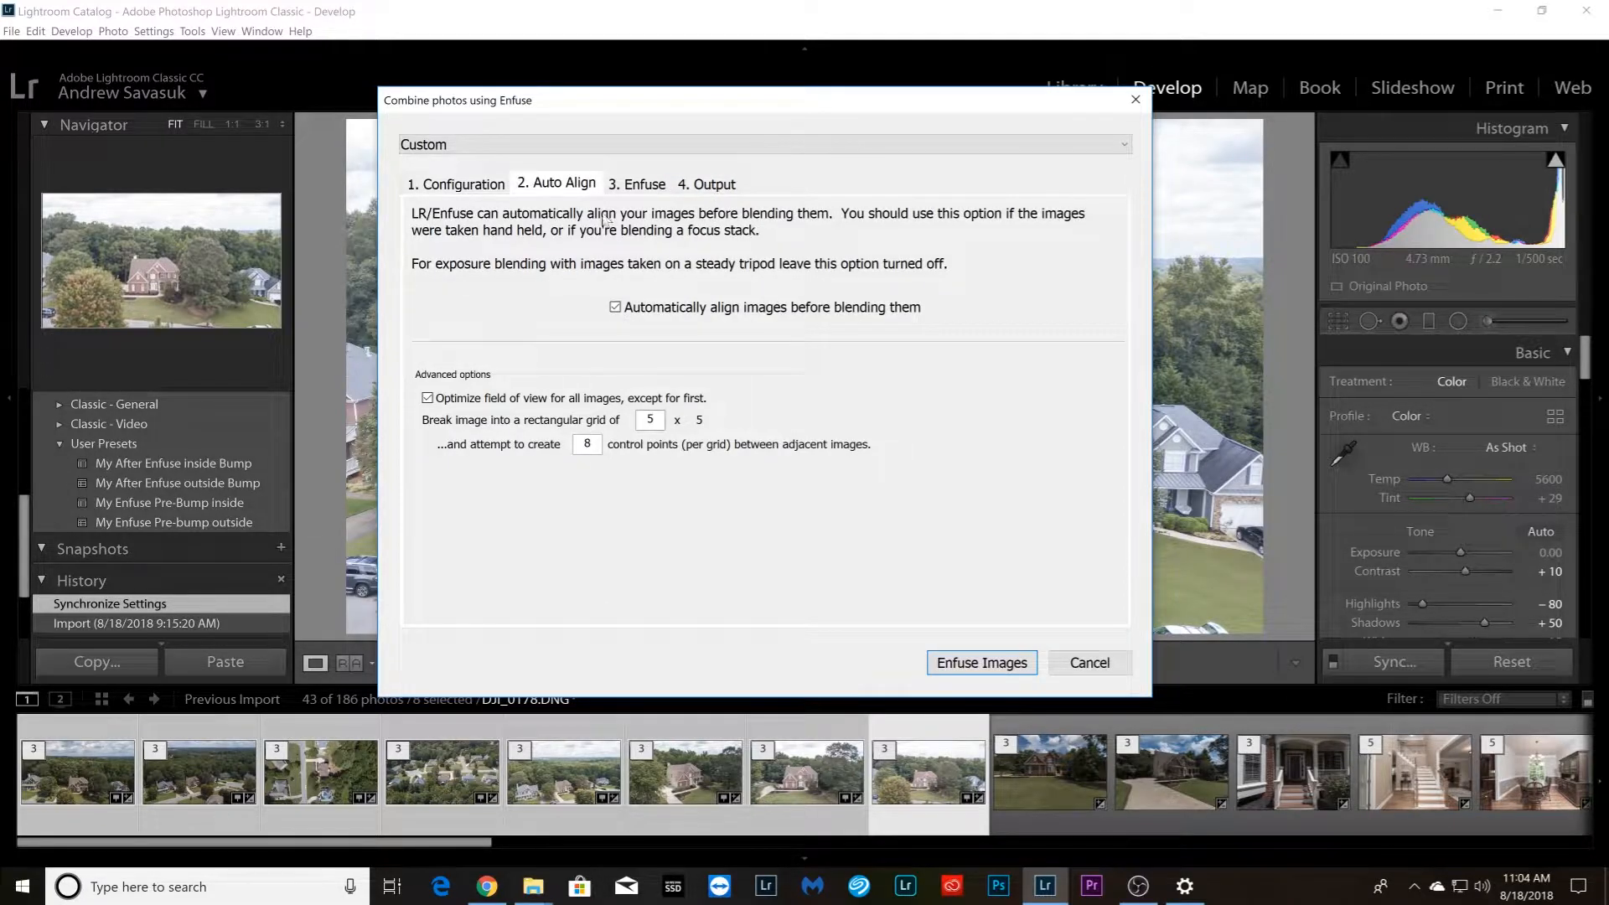
Set the blend's output destination to the Enfuse subfolder of 8-17-2018 Fox Duplicate and start enfusing the drone stacks
left_click(704, 186)
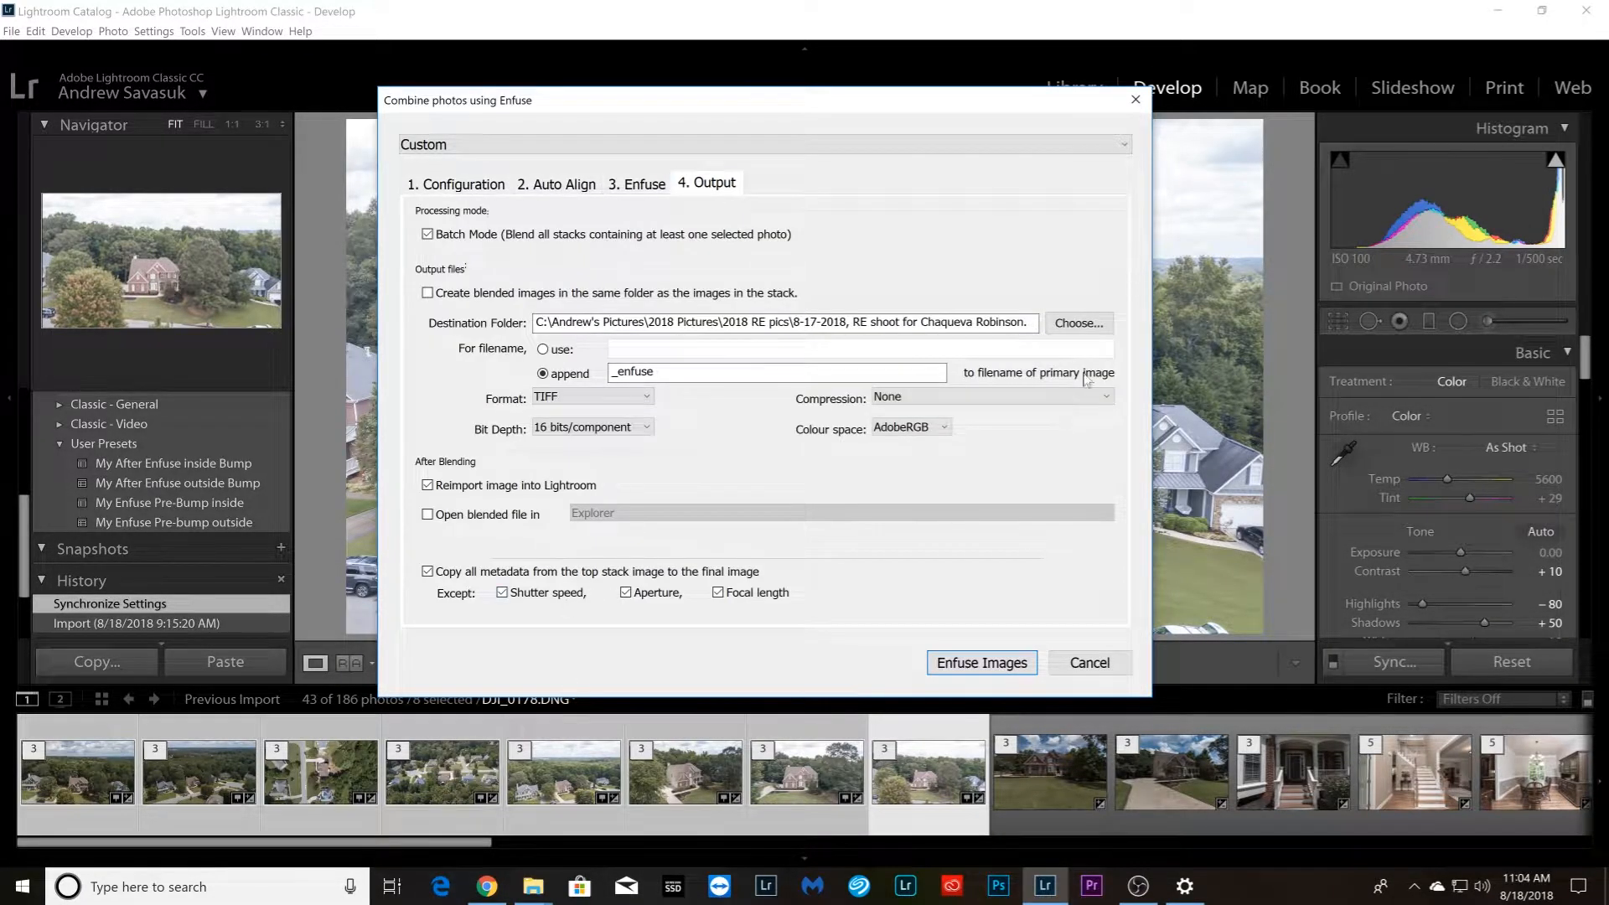
left_click(1079, 324)
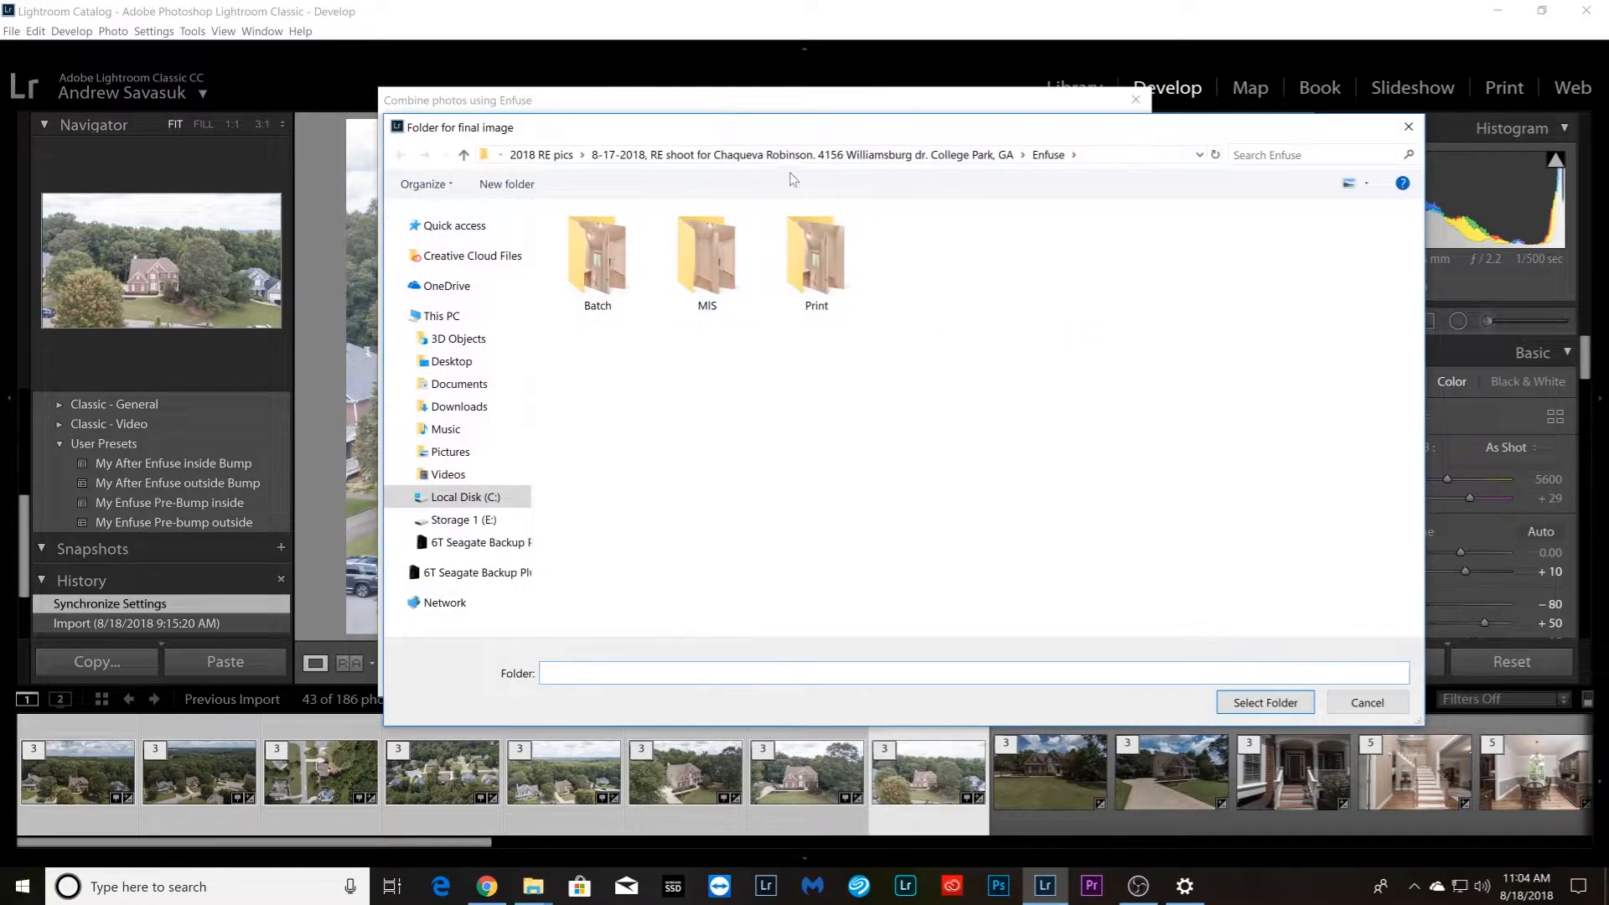
left_click(627, 159)
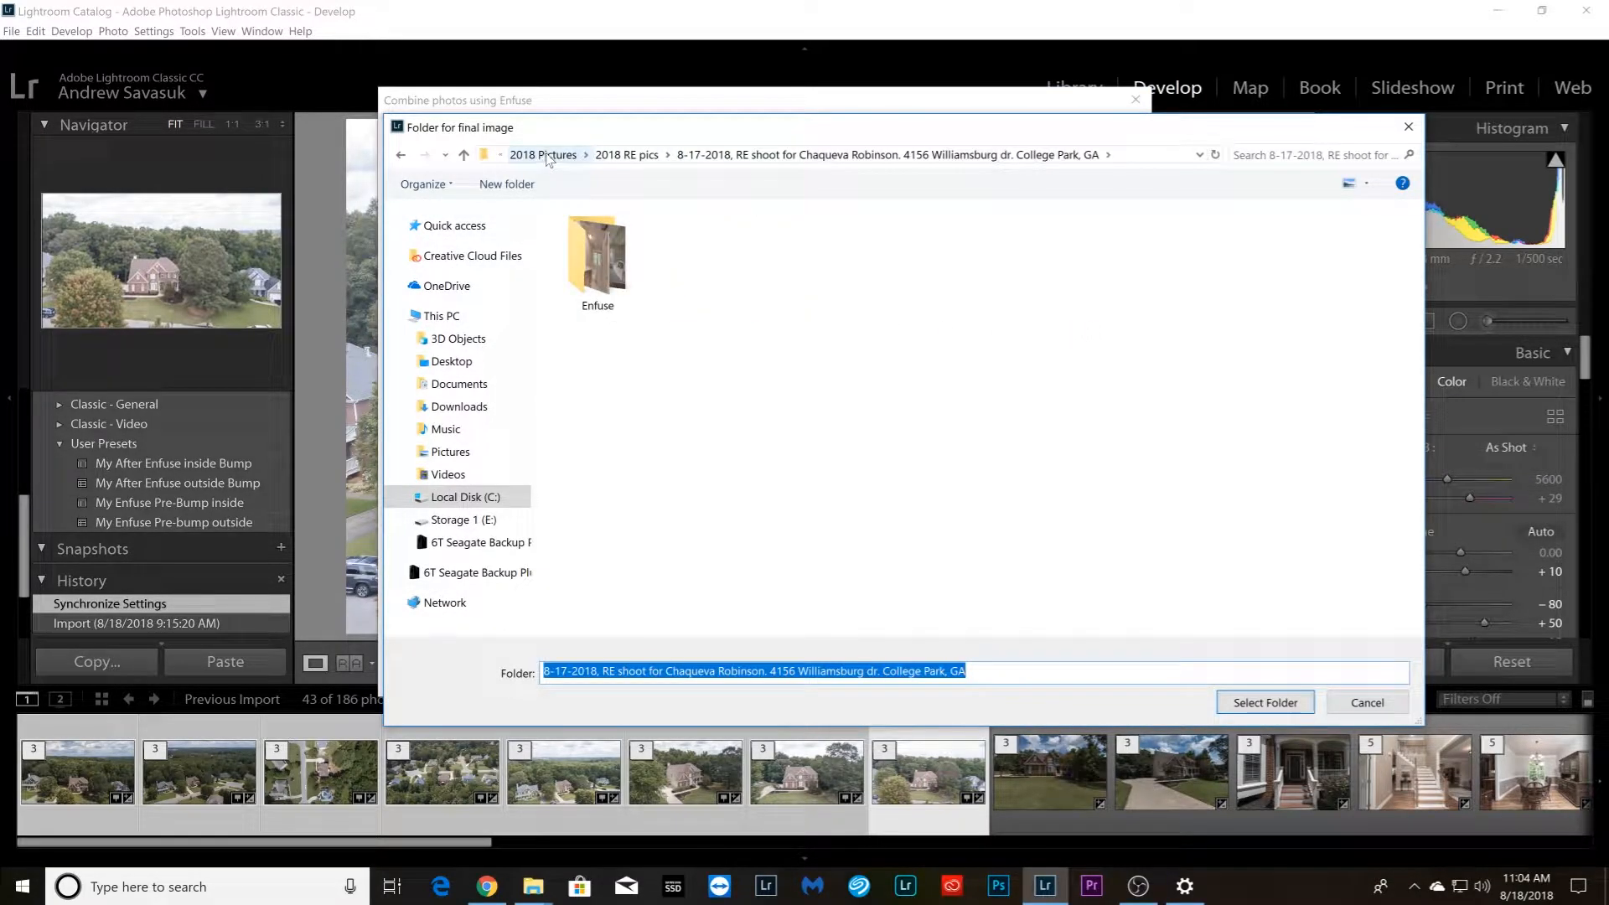
left_click(547, 160)
left_click(613, 307)
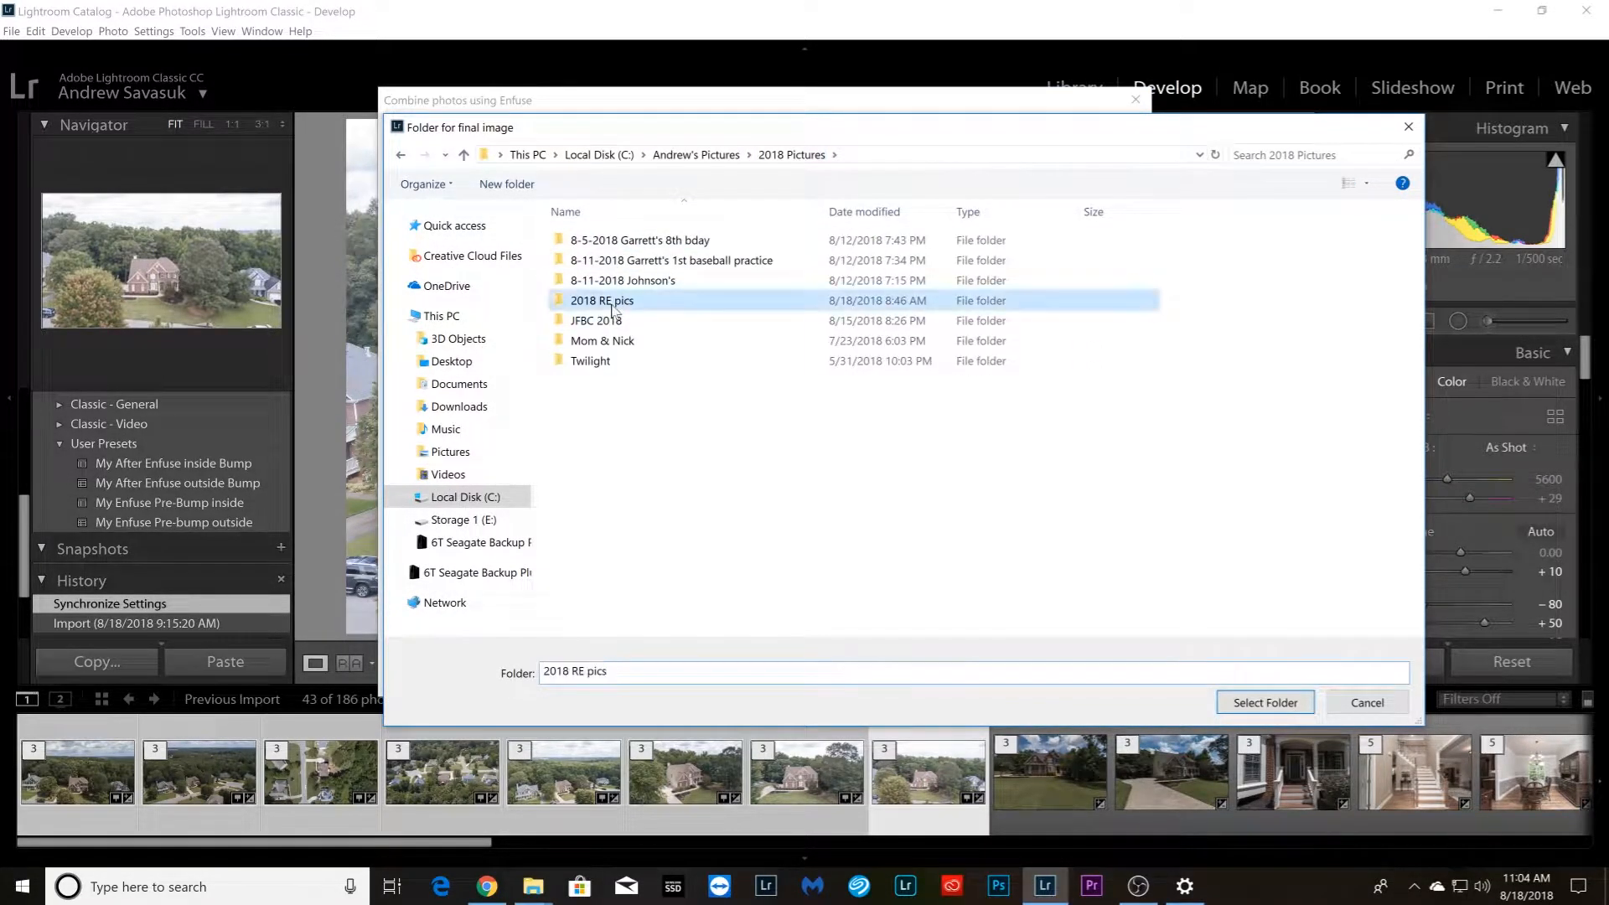
double_click(614, 303)
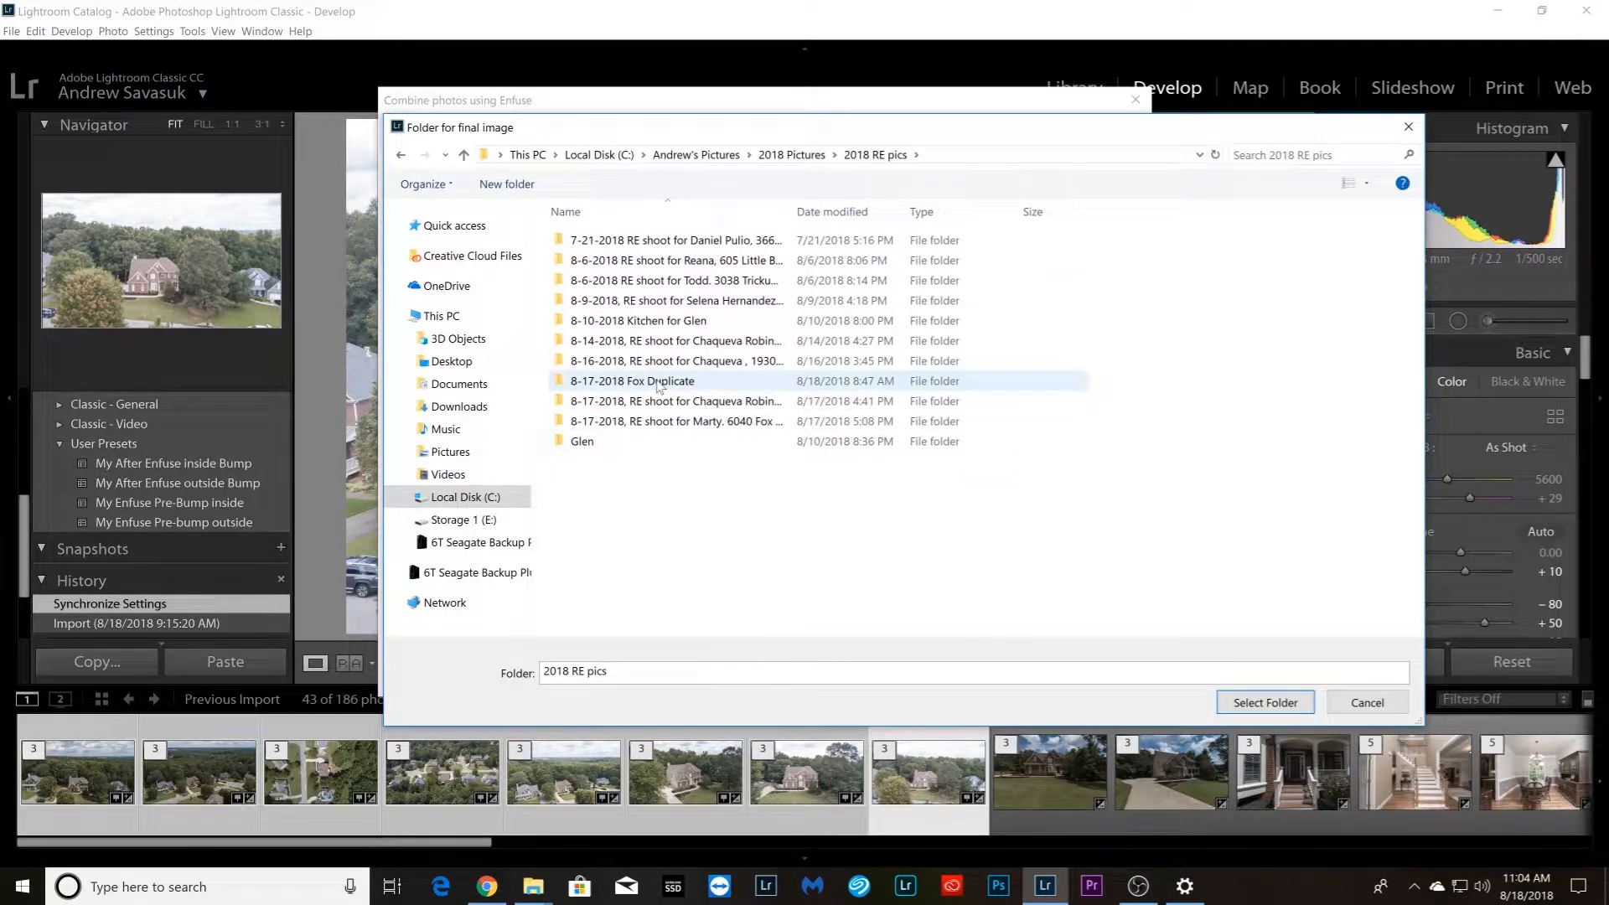
double_click(658, 382)
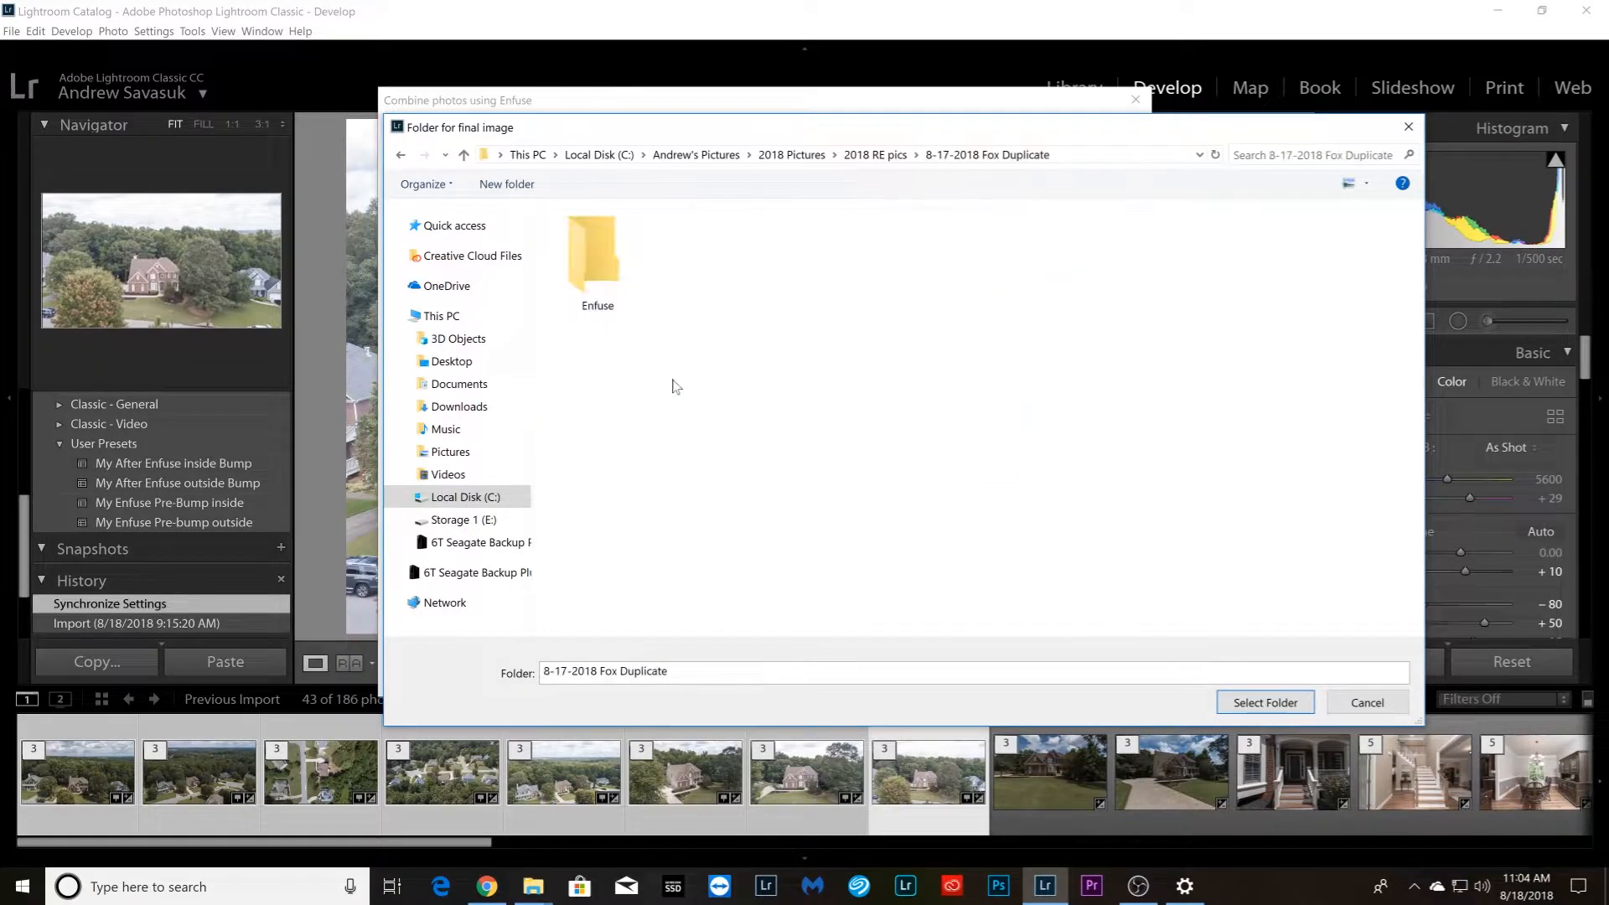
double_click(589, 260)
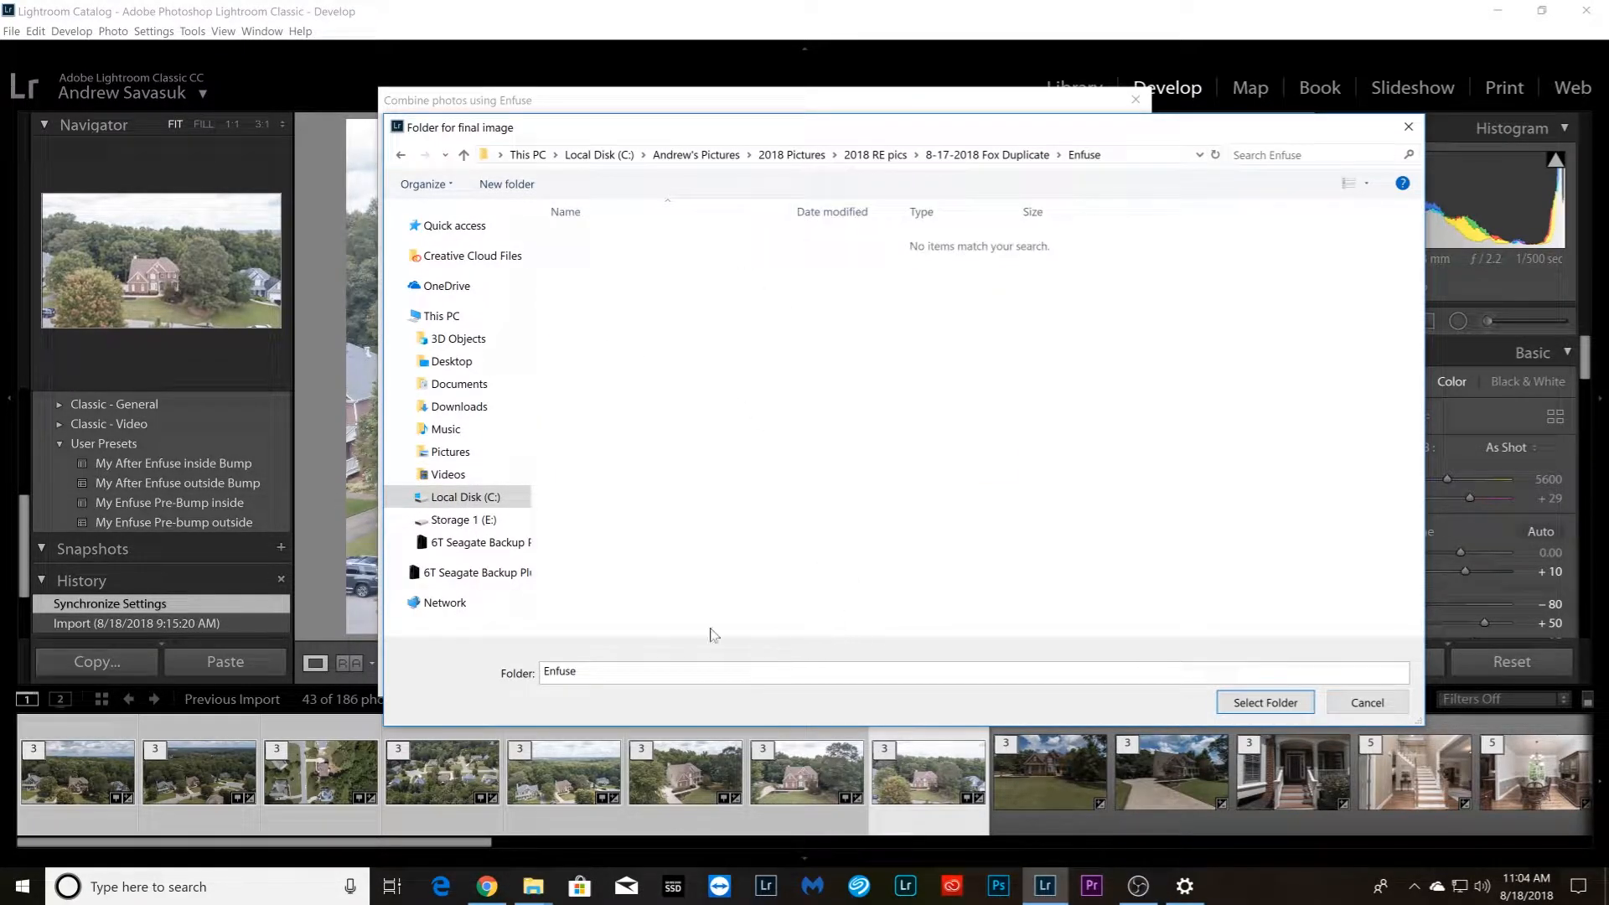
left_click(1264, 704)
left_click(979, 667)
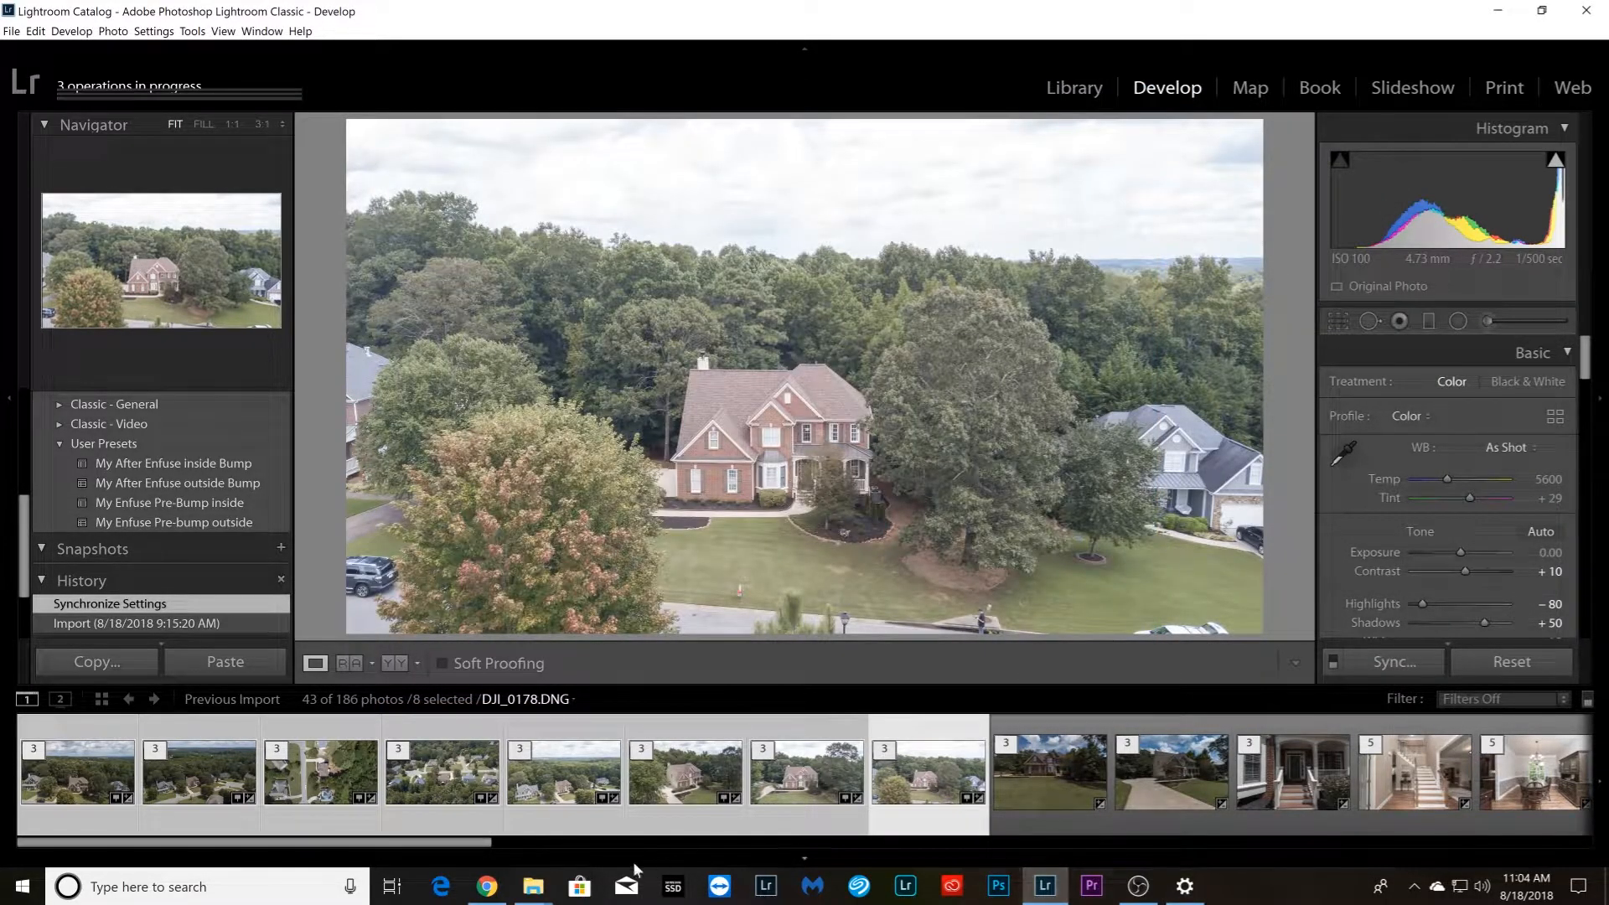
Switch to File Explorer, open the Enfuse subfolder, and check the blended drone images as large thumbnails alongside the browser stopwatch
mouse_move(533, 888)
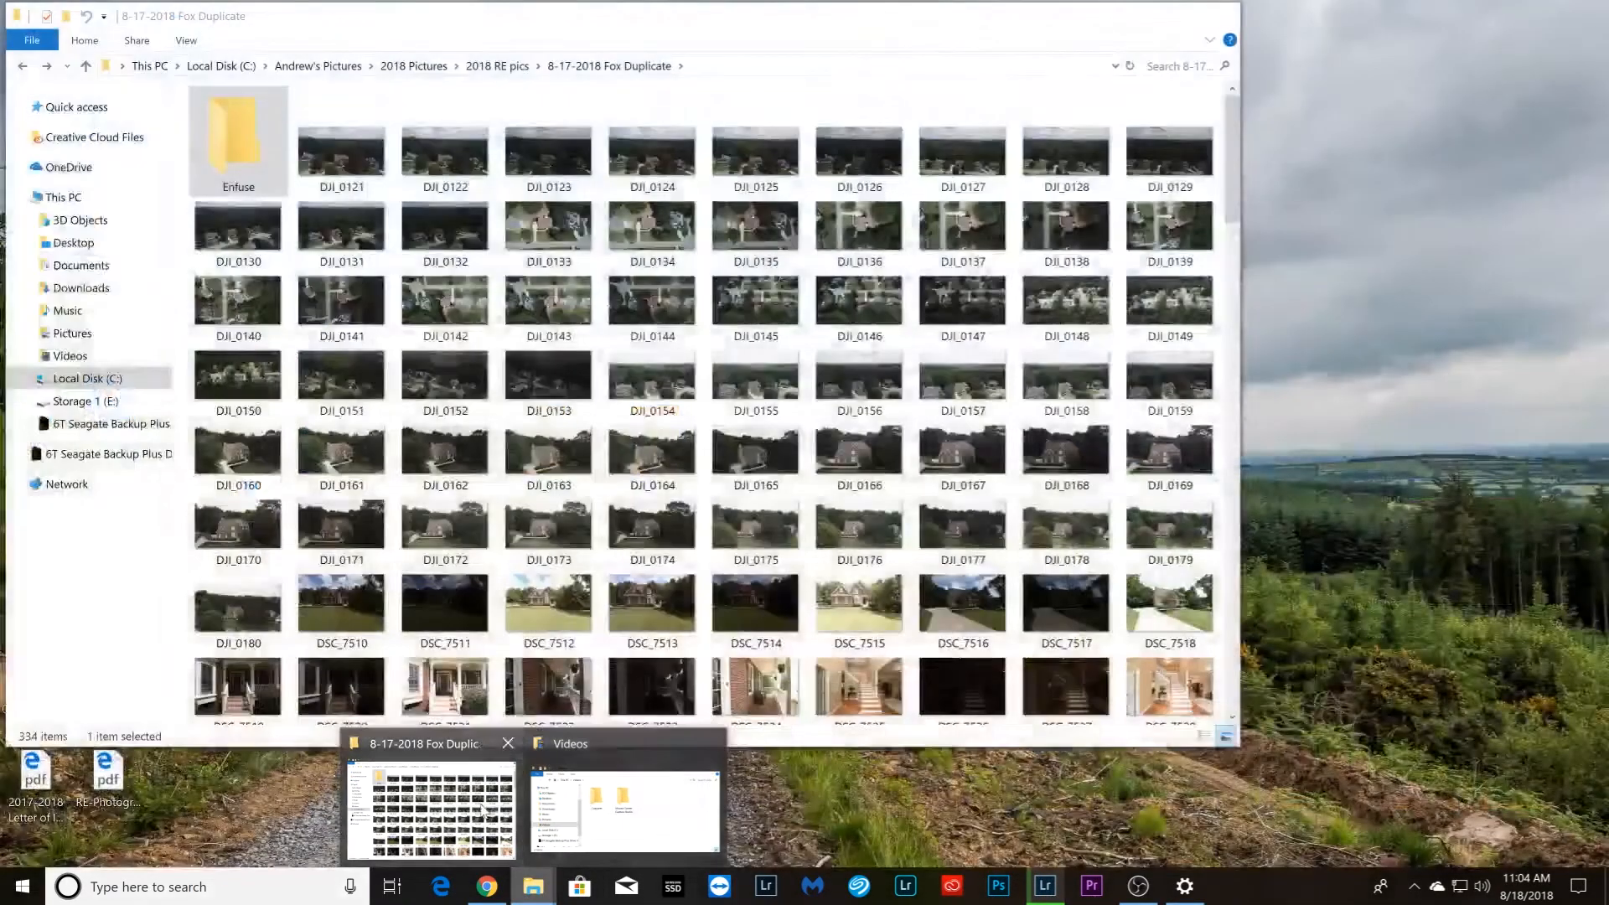
left_click(484, 809)
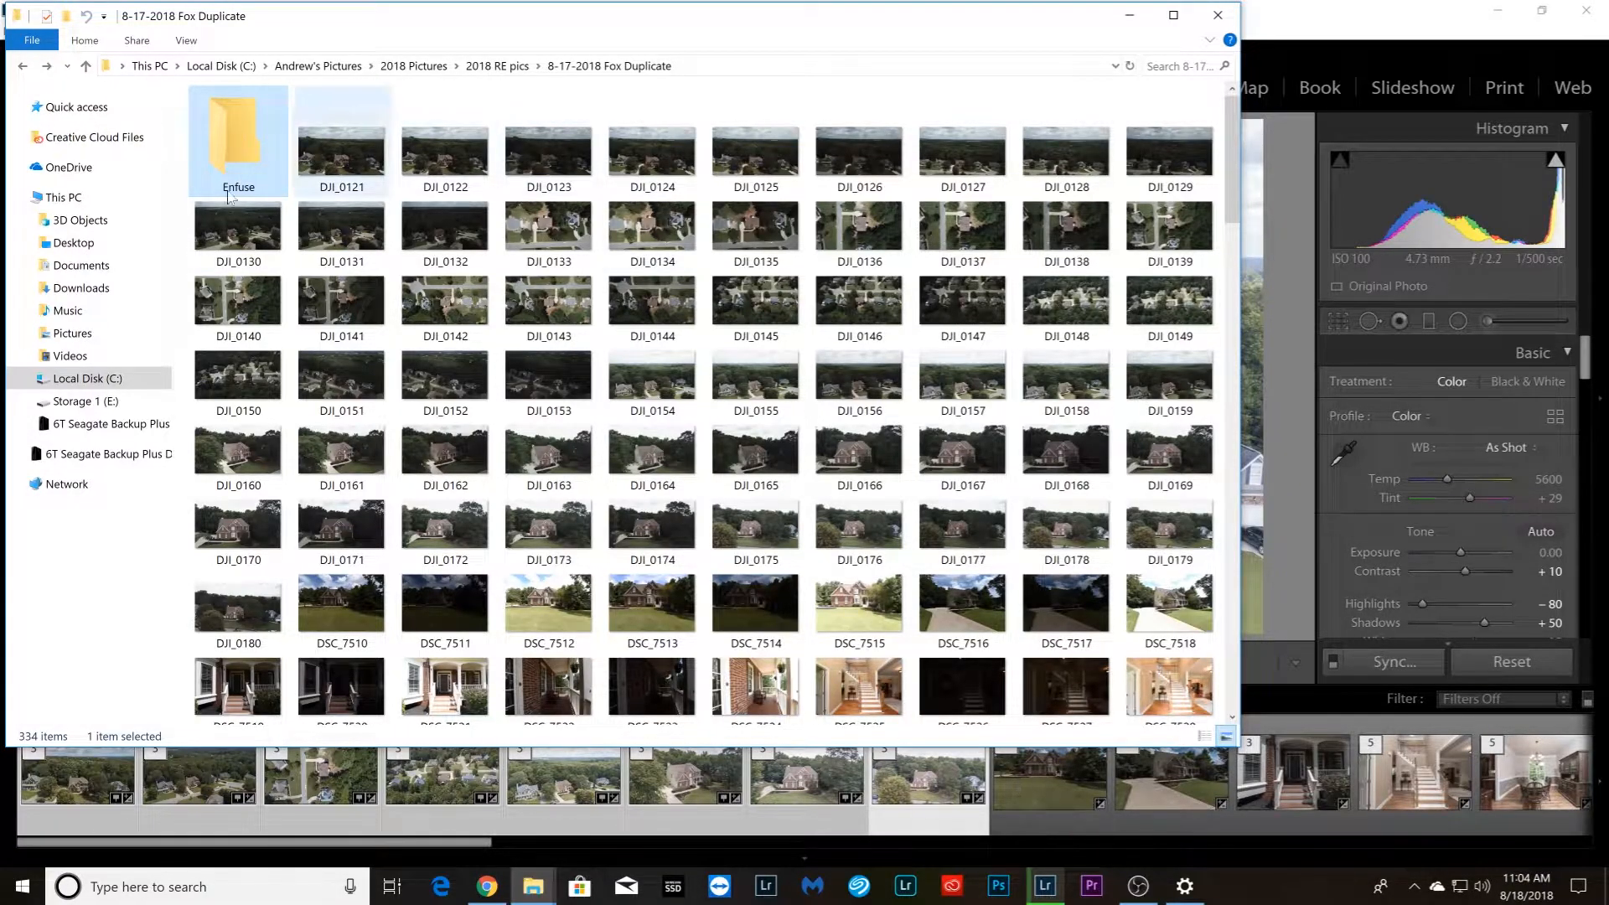
double_click(234, 134)
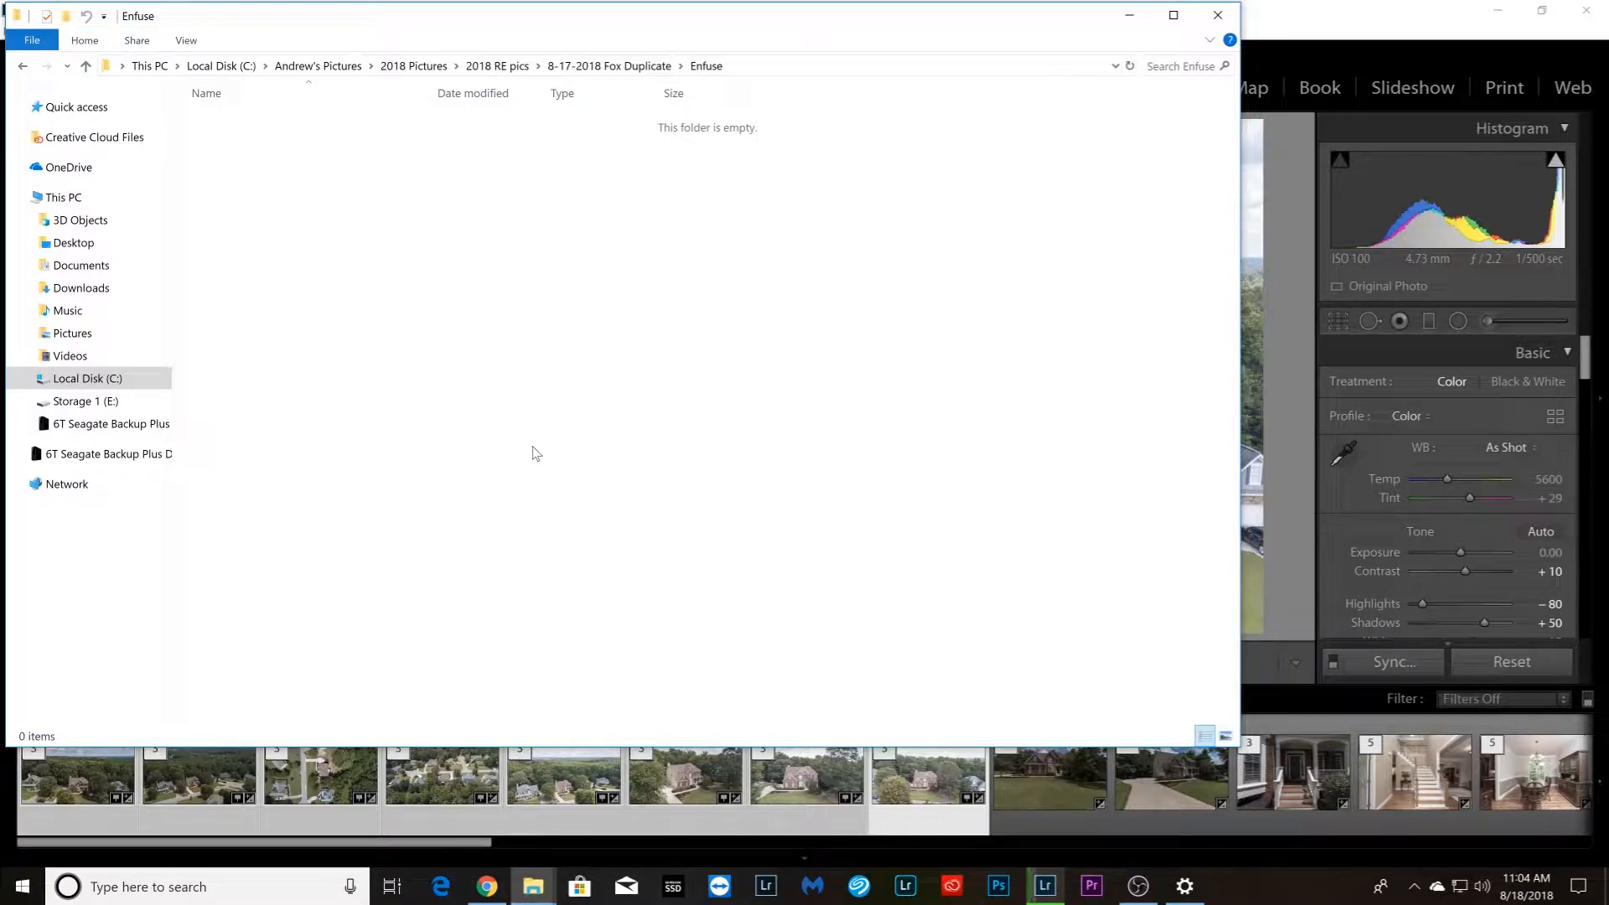
left_click(488, 888)
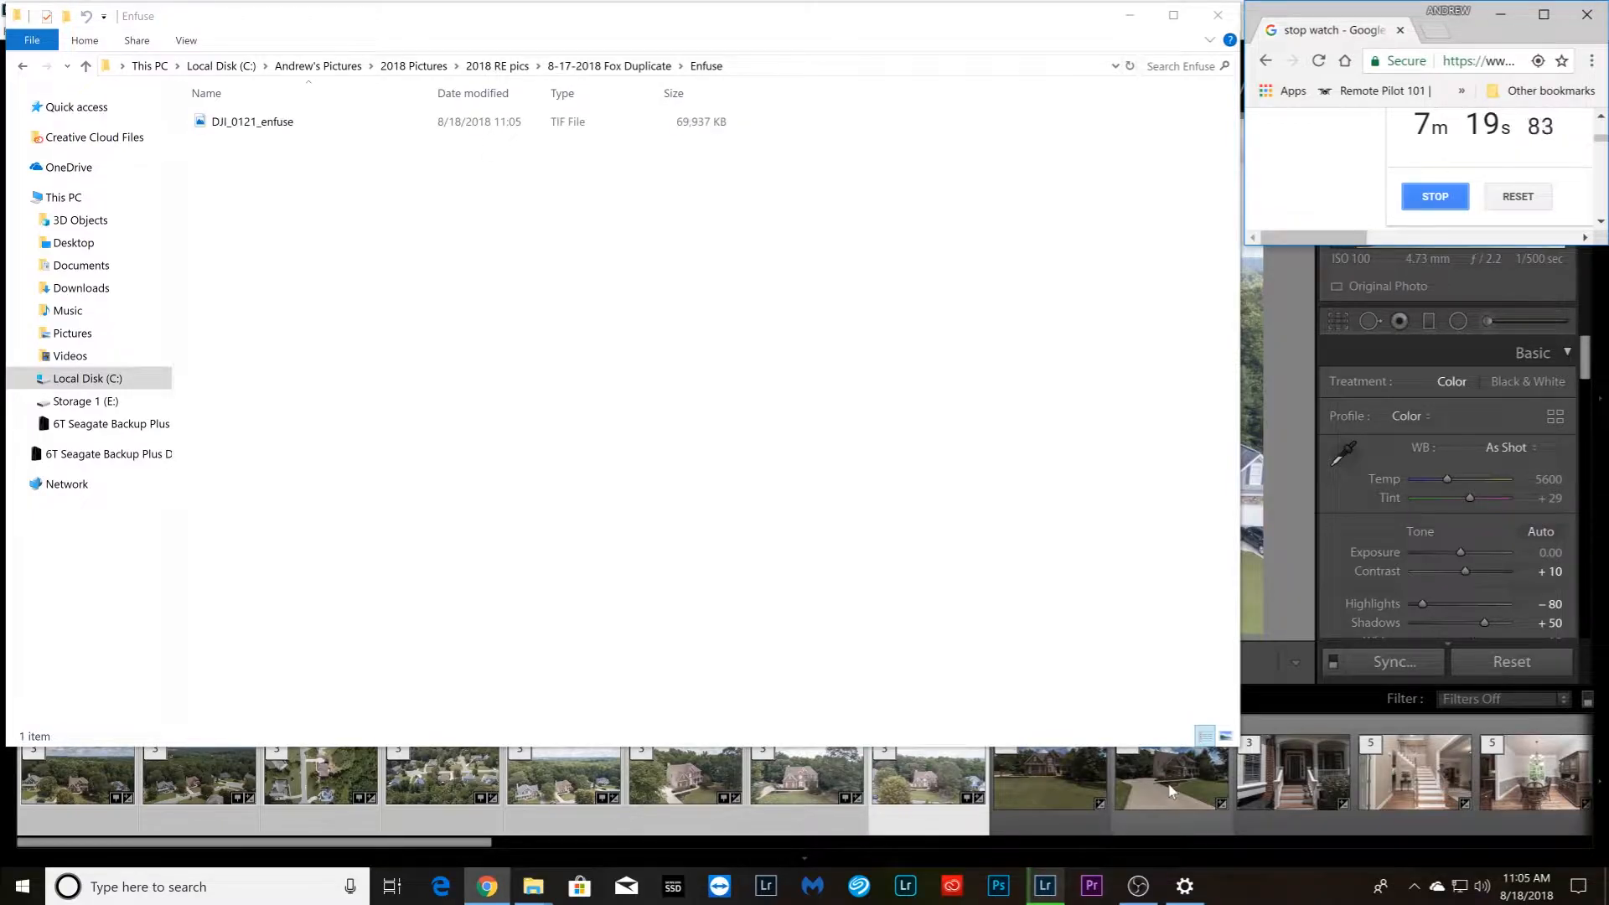
left_click(1226, 735)
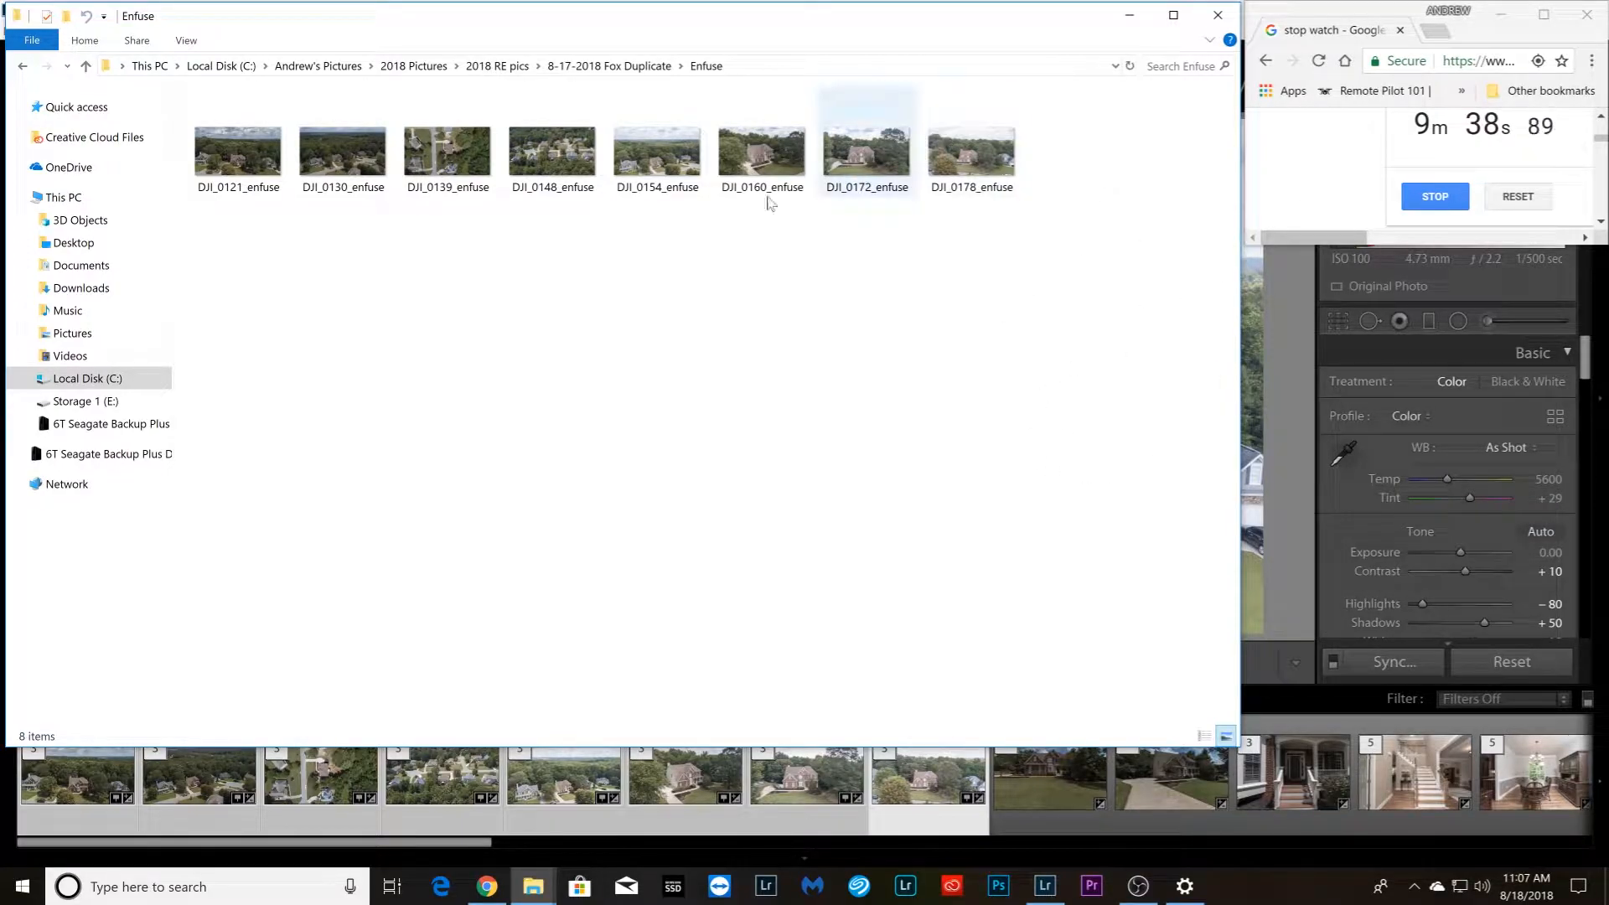
left_click(584, 179)
left_click(965, 176)
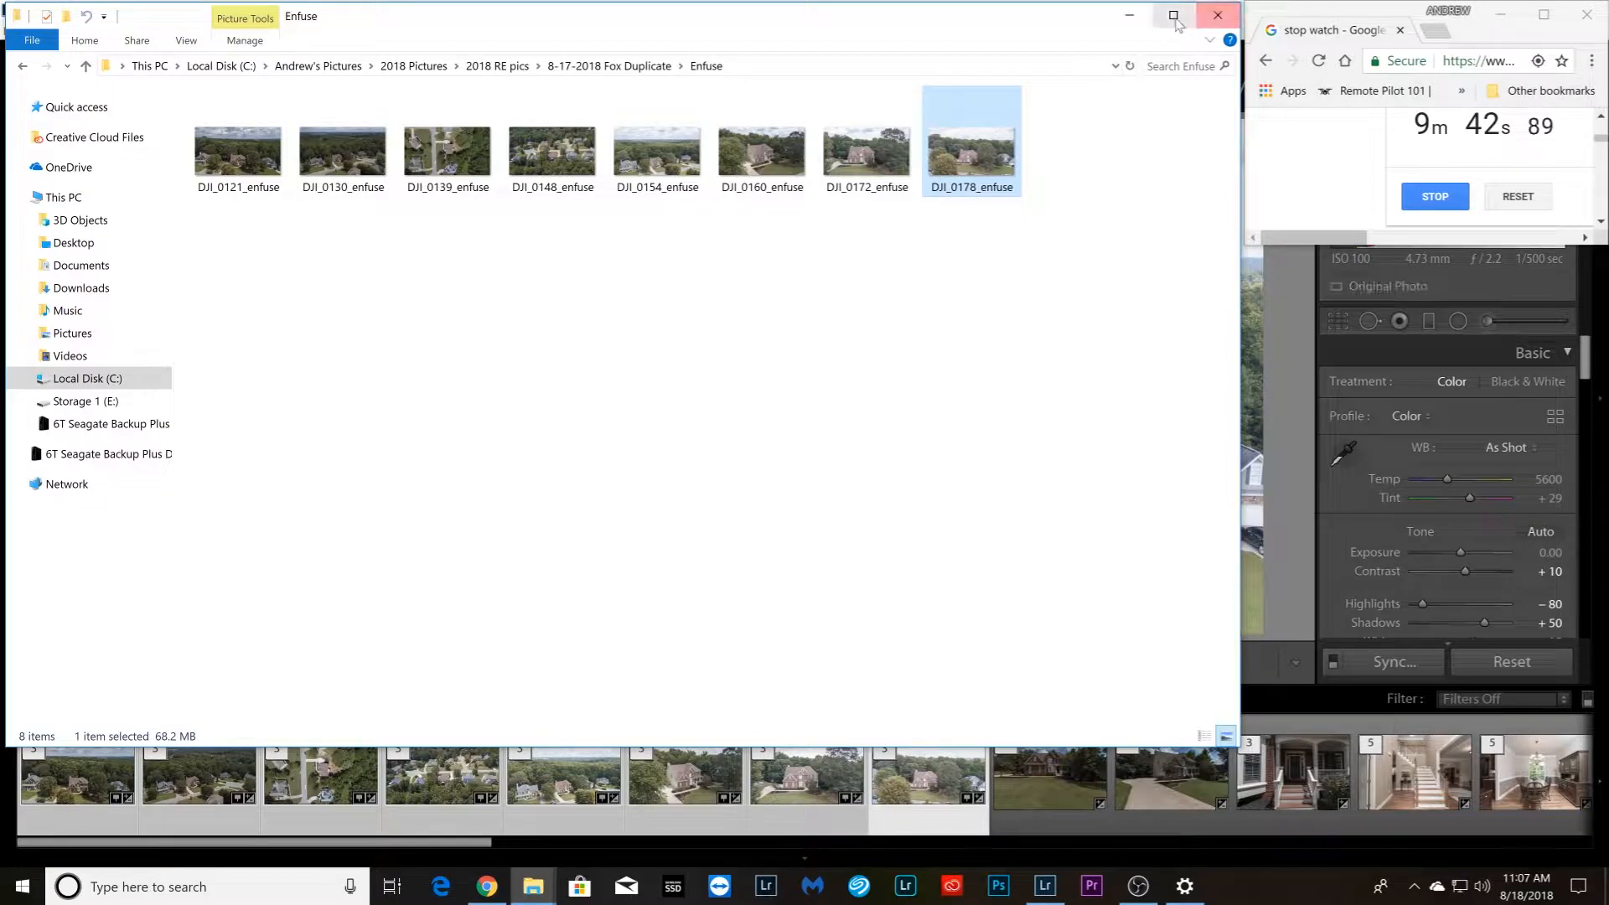
Switch back to Lightroom and select all the remaining stacks from DSC_7510.NEF through the final backyard photo
left_click(1299, 419)
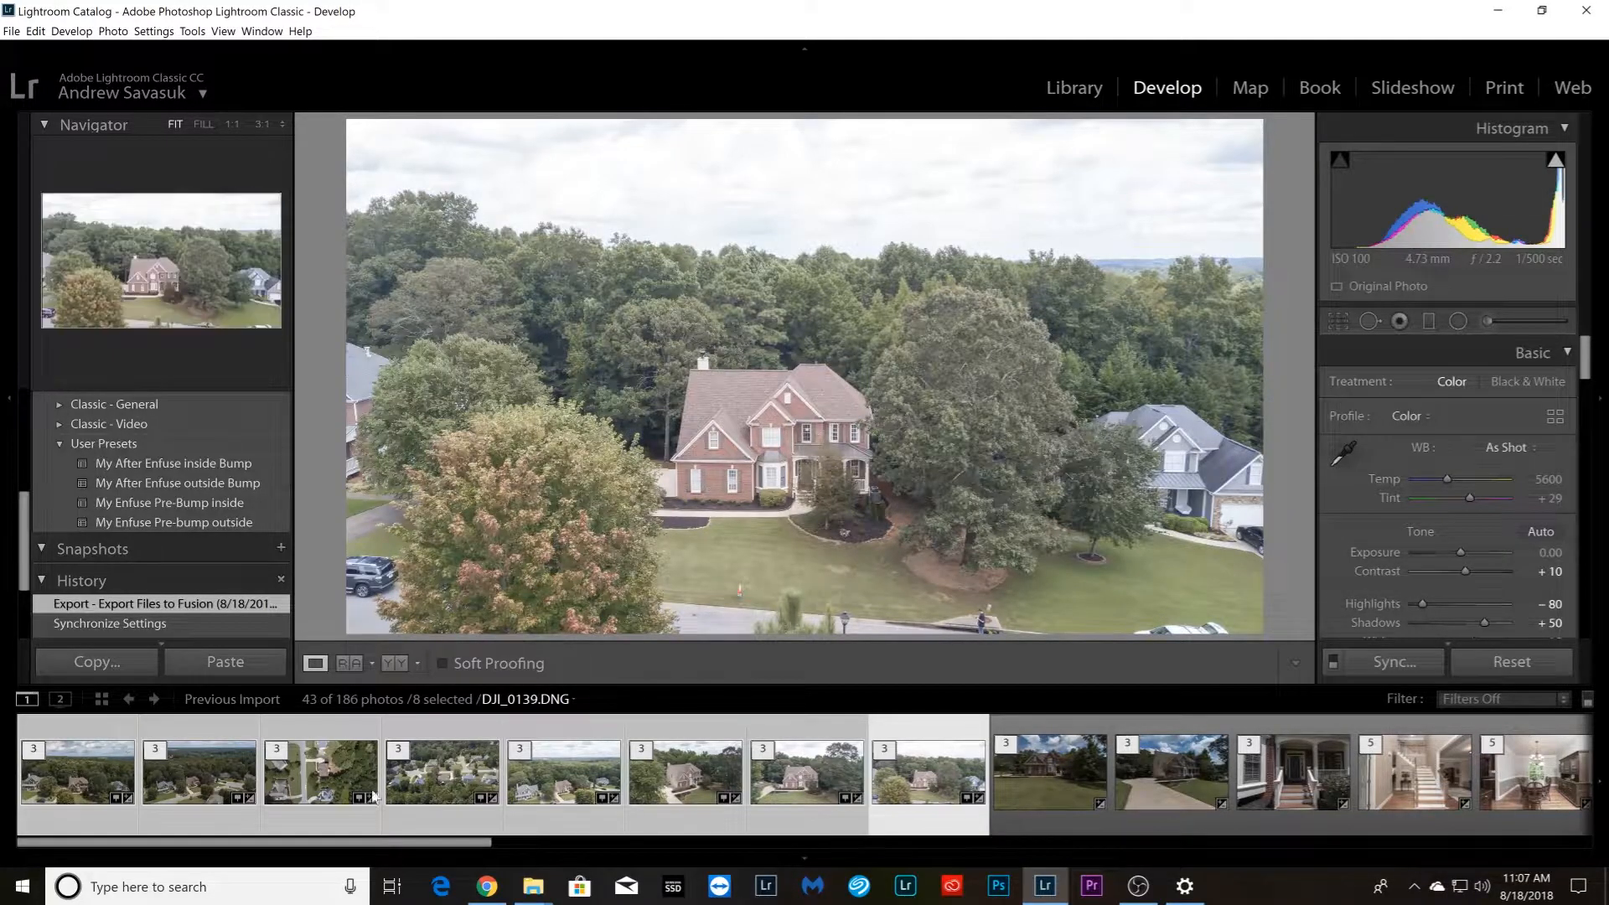
left_click(1048, 811)
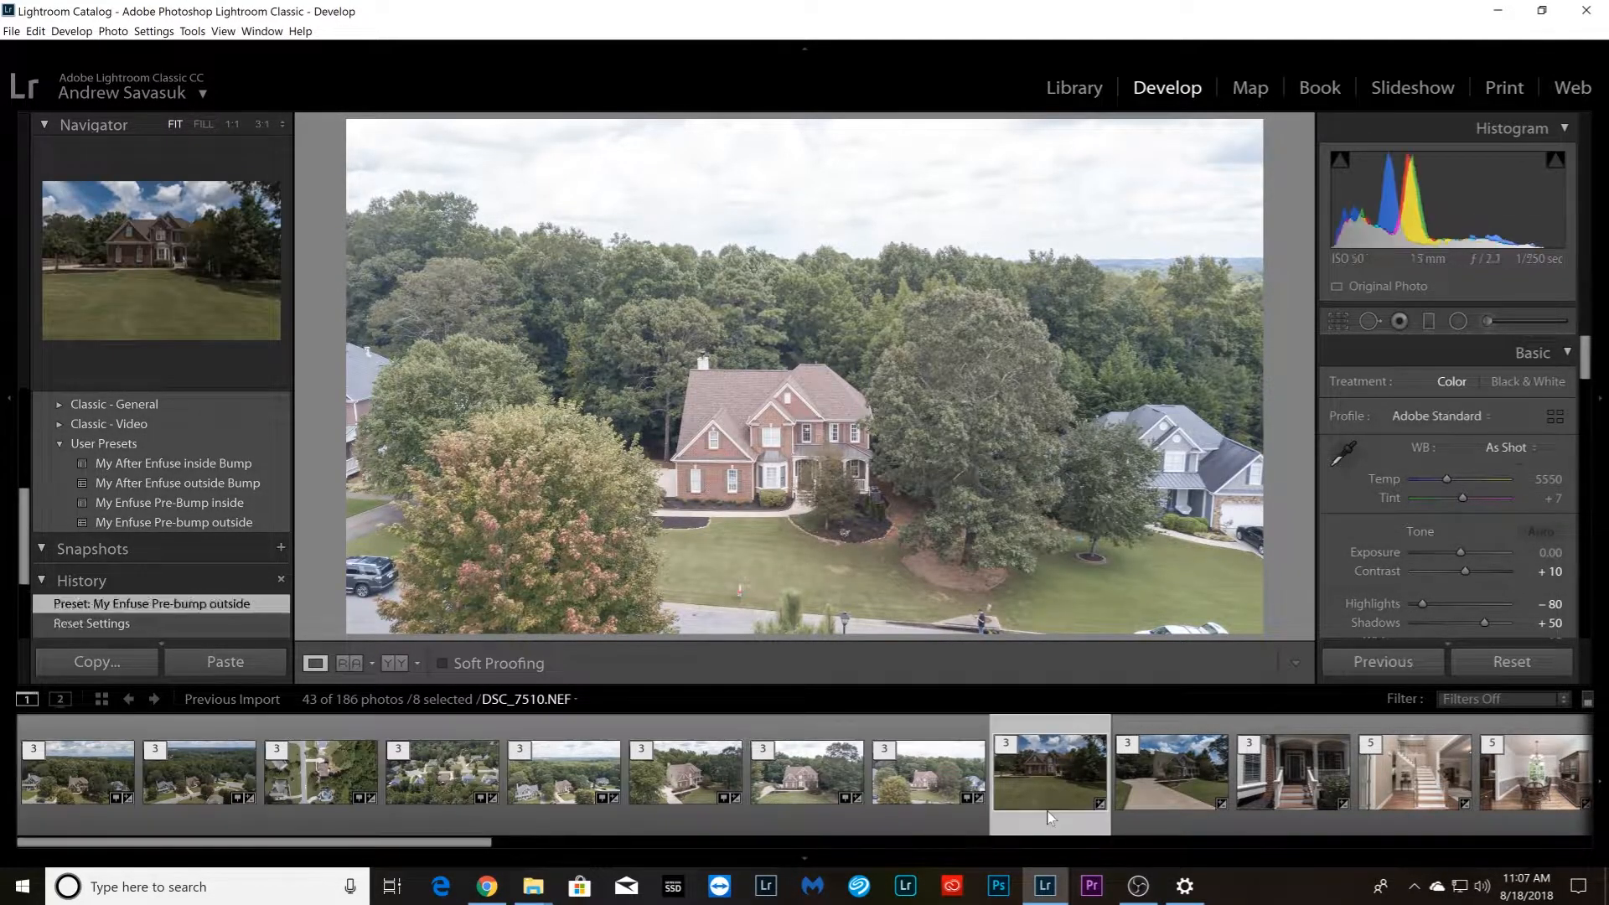
scroll(1048, 809, "down", 10)
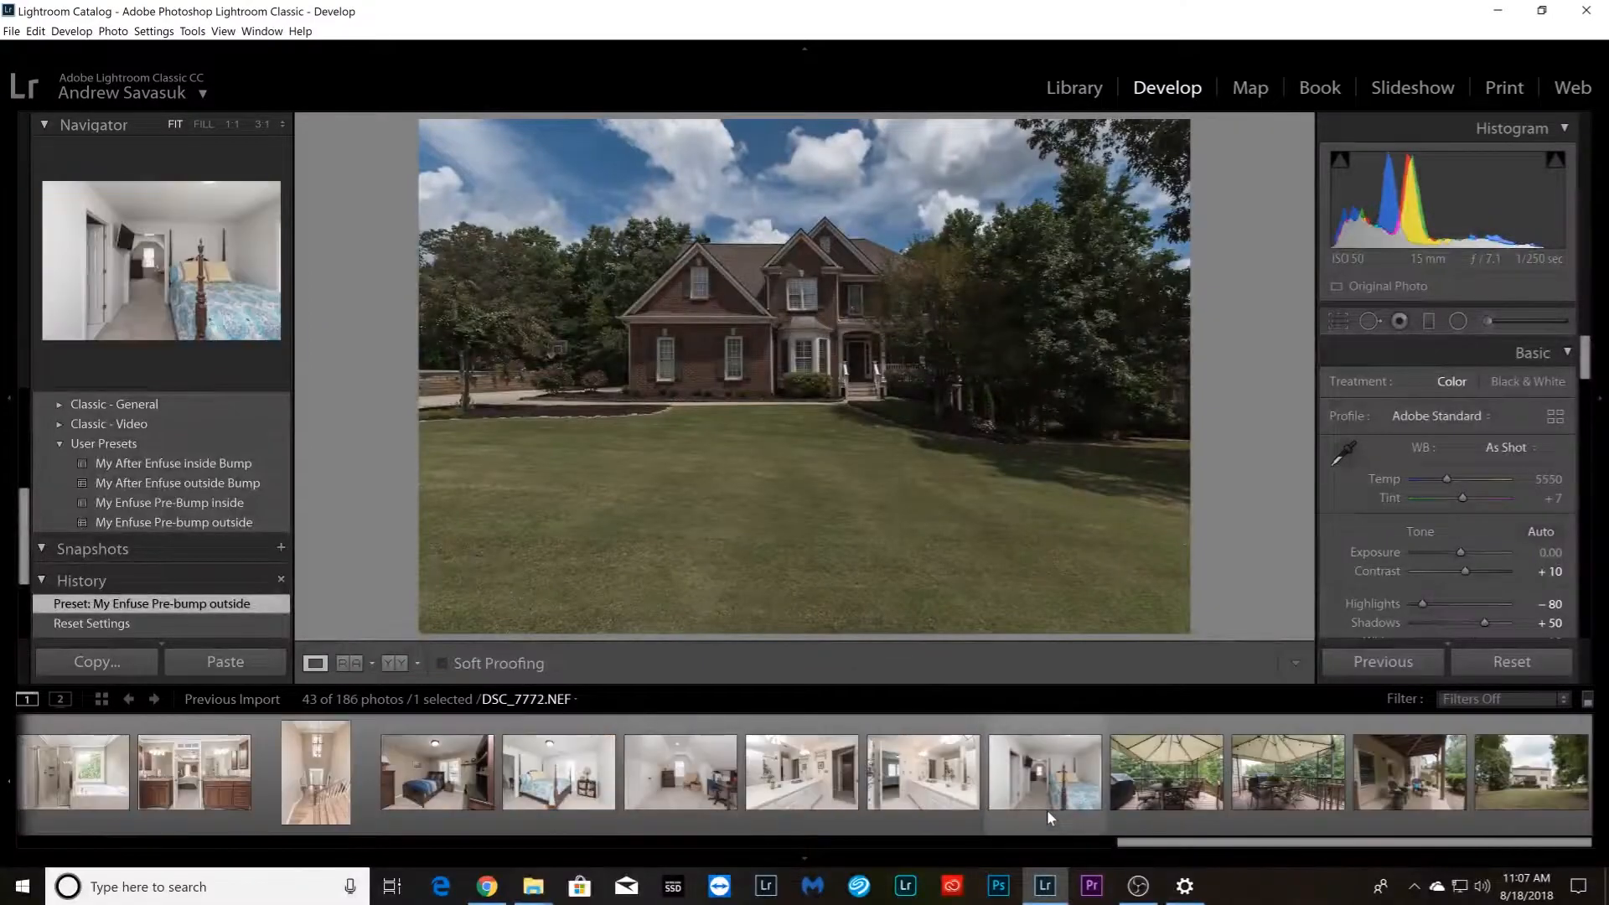
left_click(1512, 811, "shift")
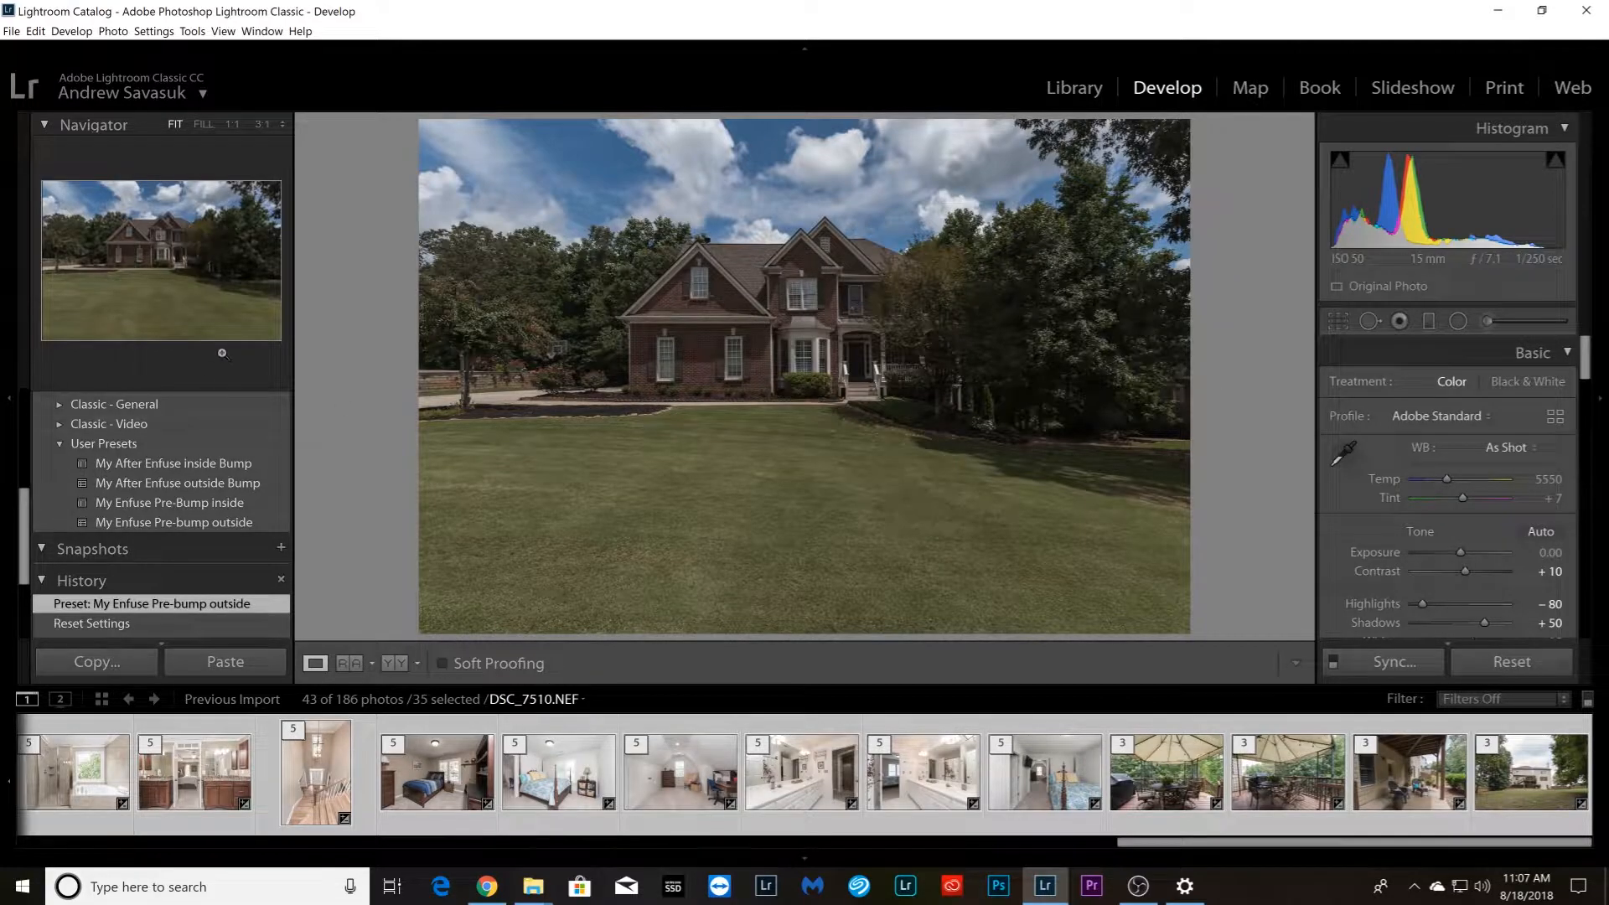
Open the LR/Enfuse exposure blend for the selected stacks, disable automatic image alignment, and start enfusing the images
left_click(12, 31)
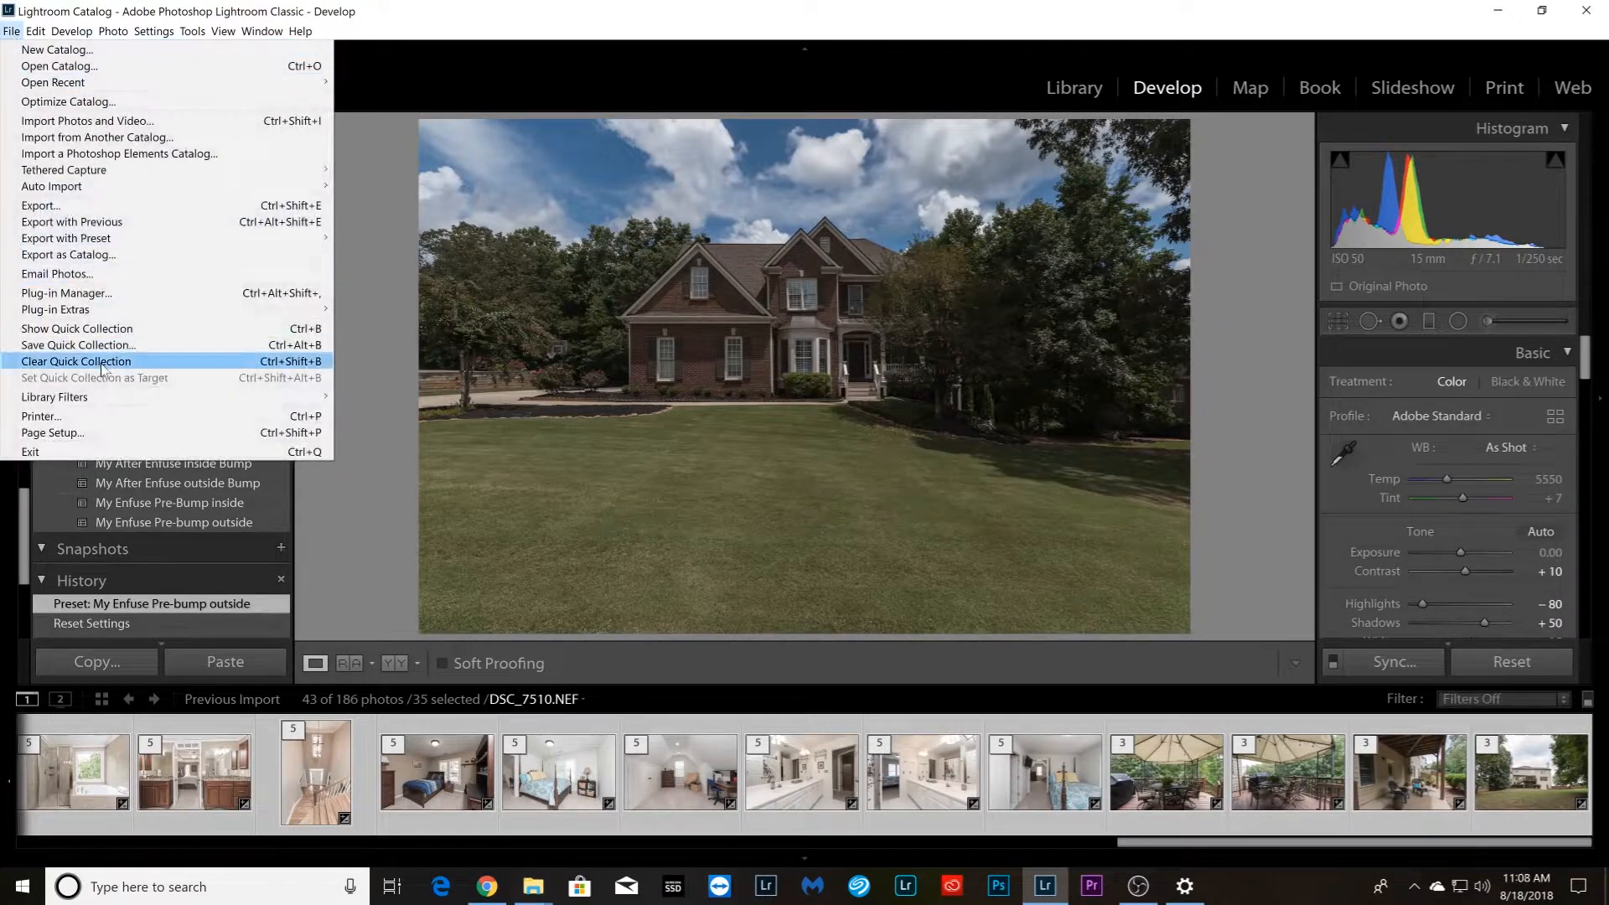
mouse_move(115, 316)
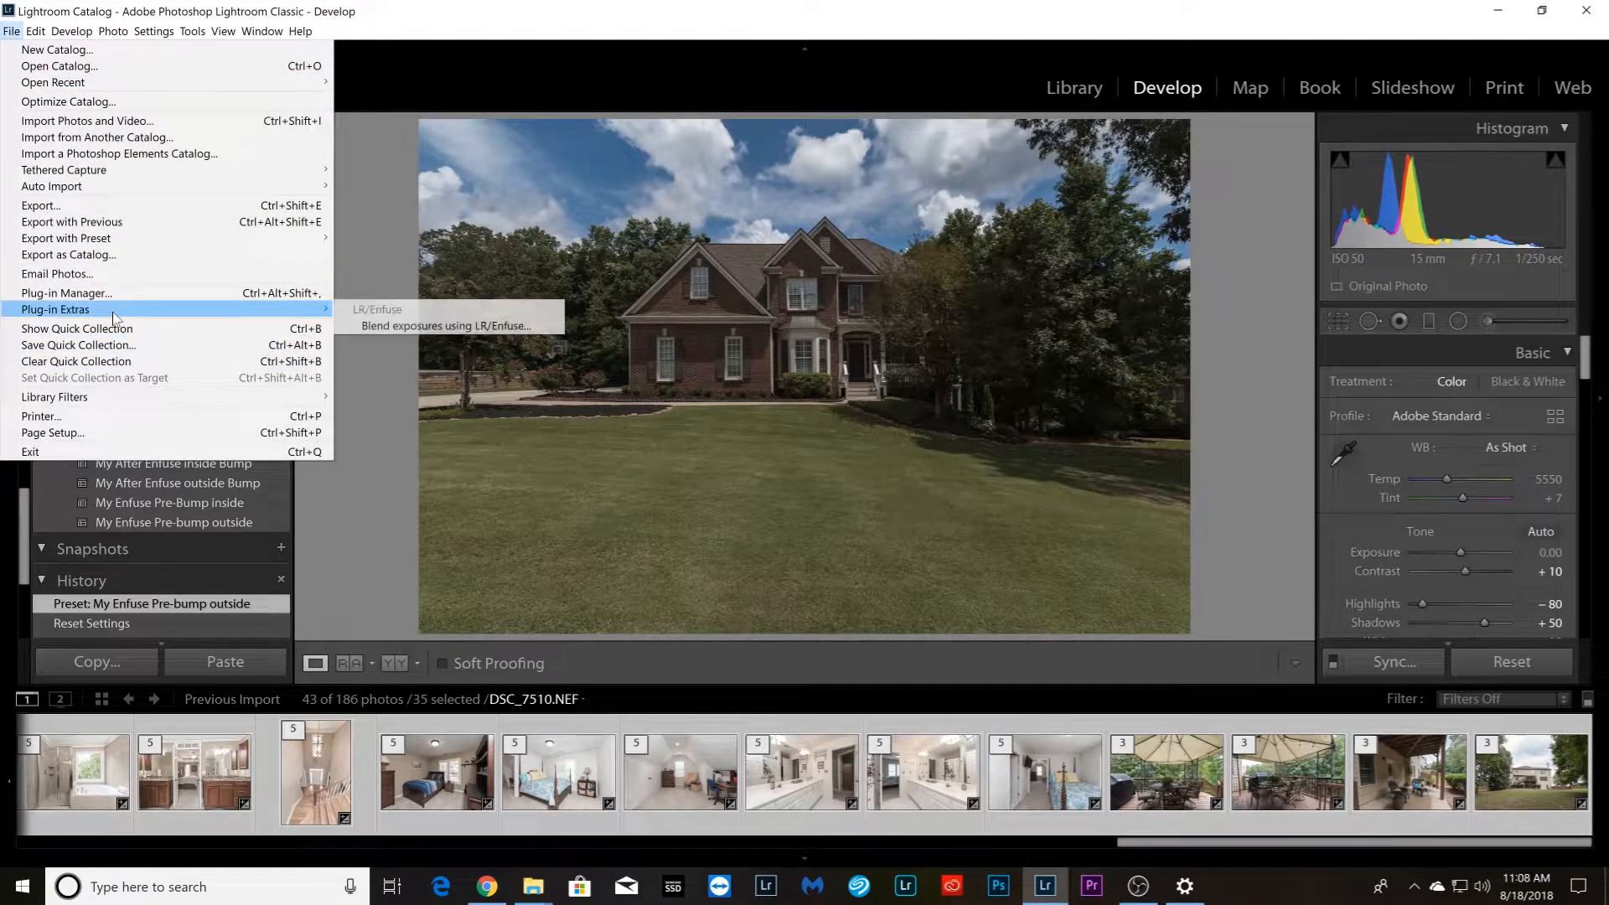
left_click(414, 326)
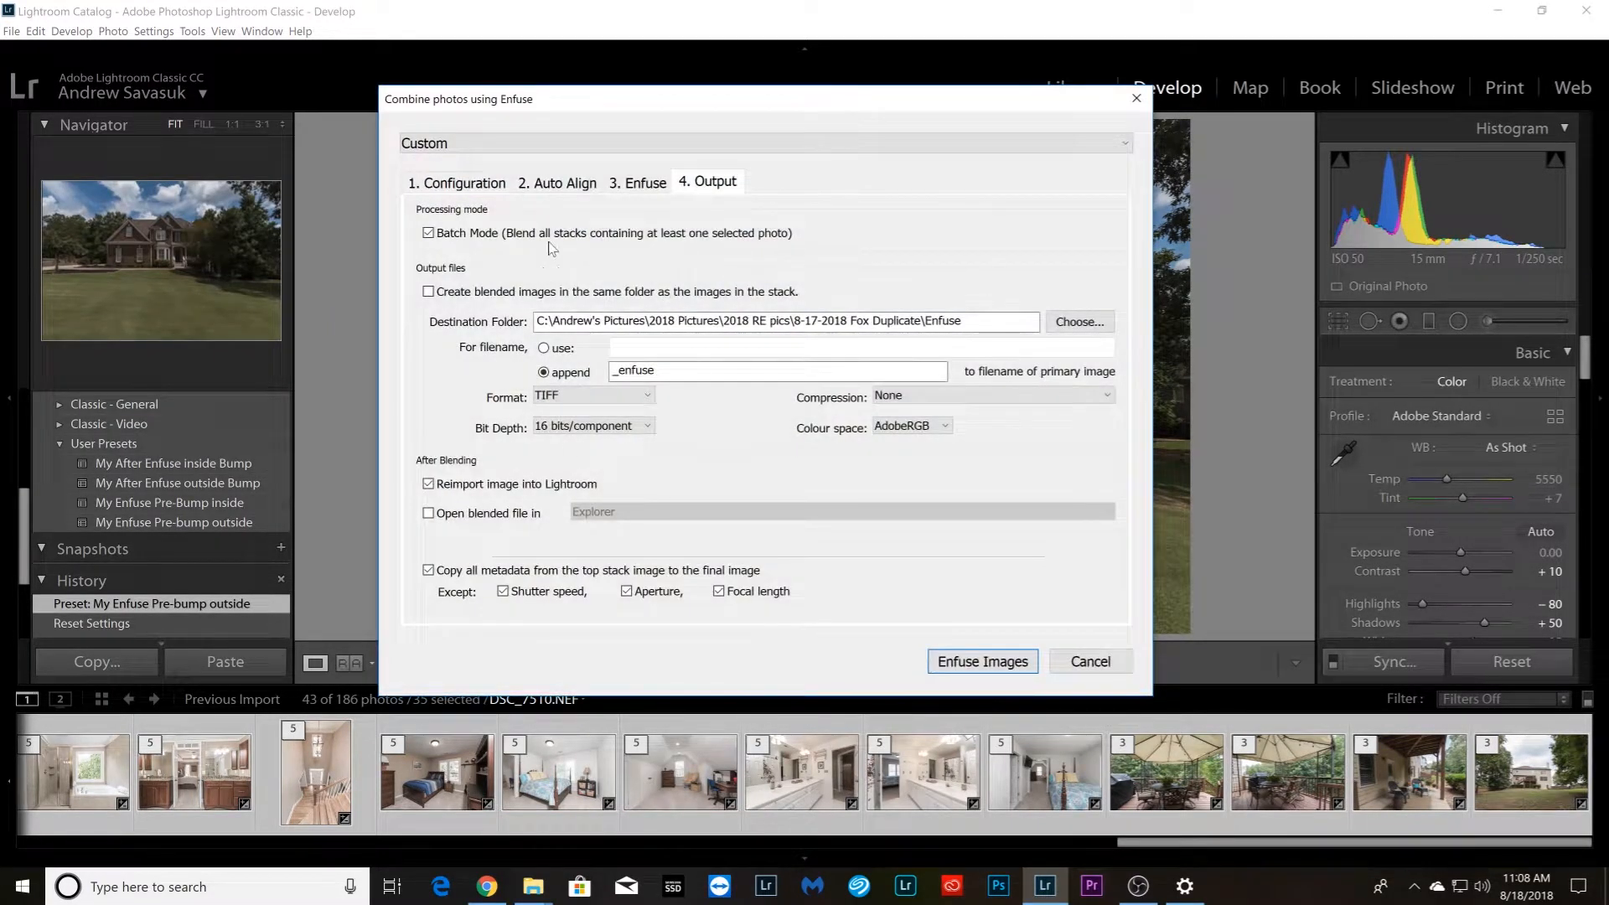
left_click(570, 184)
left_click(616, 306)
left_click(708, 183)
left_click(962, 662)
Bring up the browser stopwatch and the Enfuse folder in File Explorer to examine the blended images
left_click(487, 886)
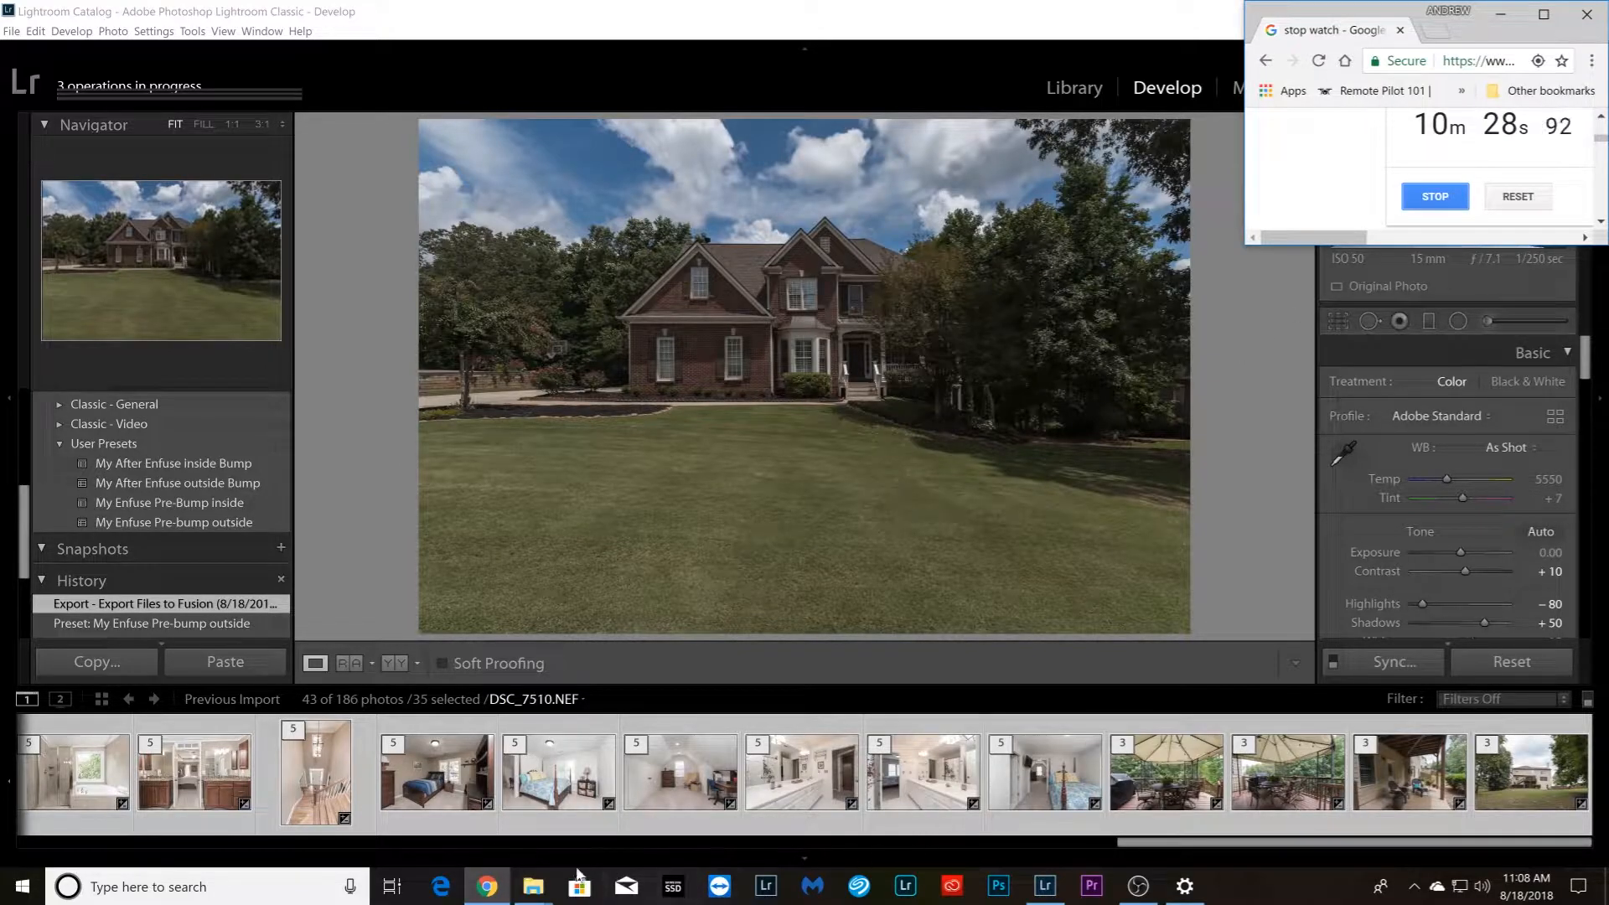
left_click(533, 886)
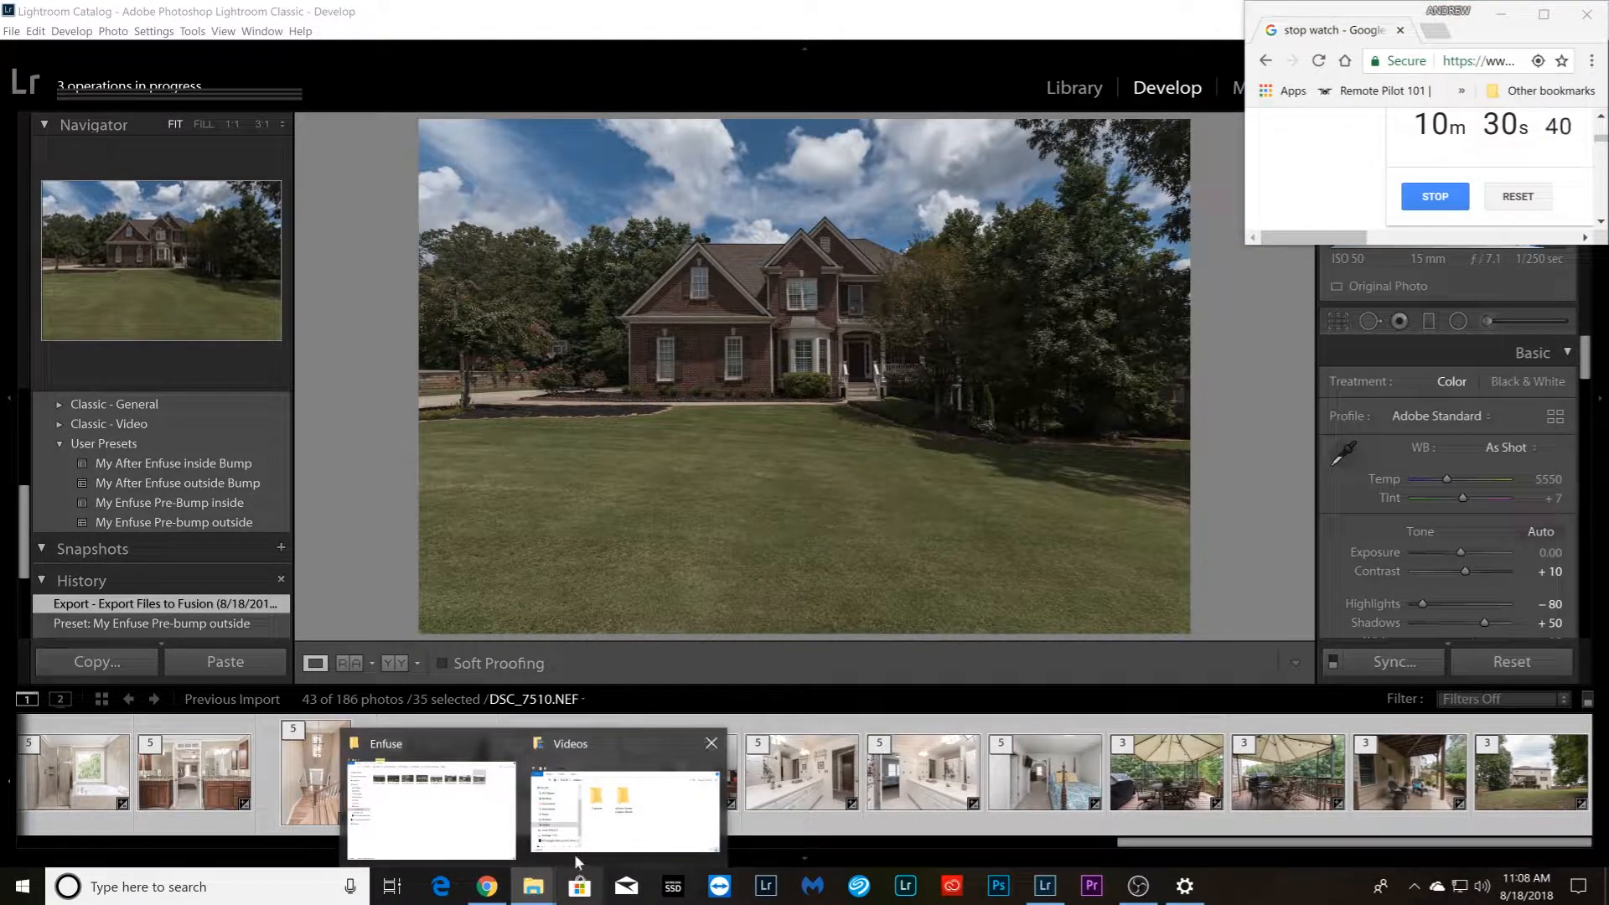
left_click(457, 809)
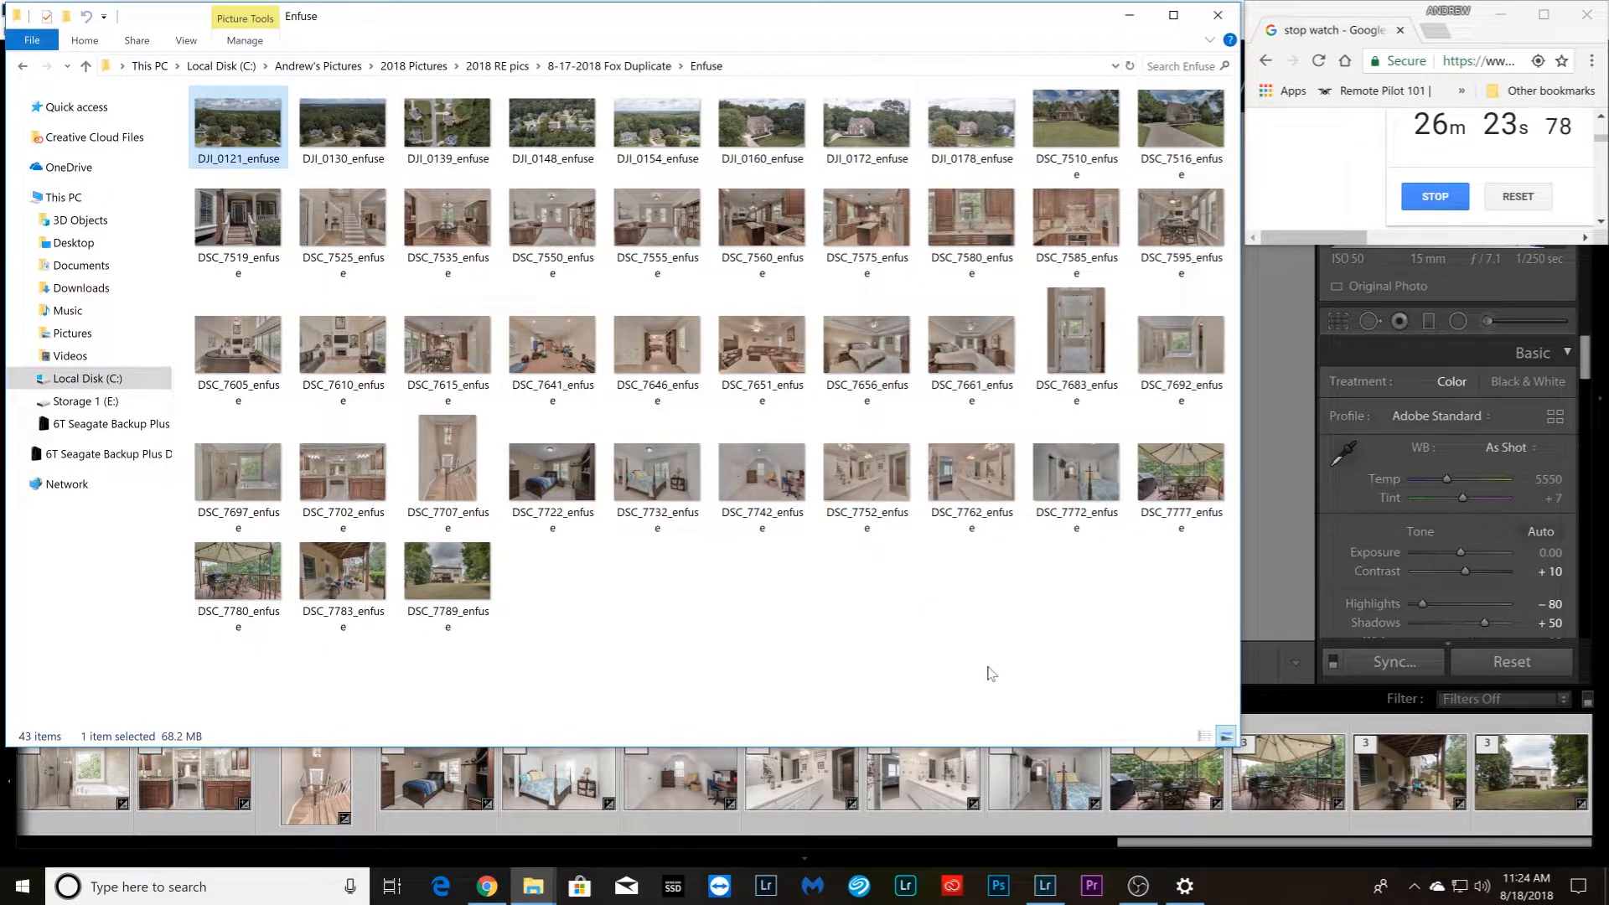
left_click(1290, 484)
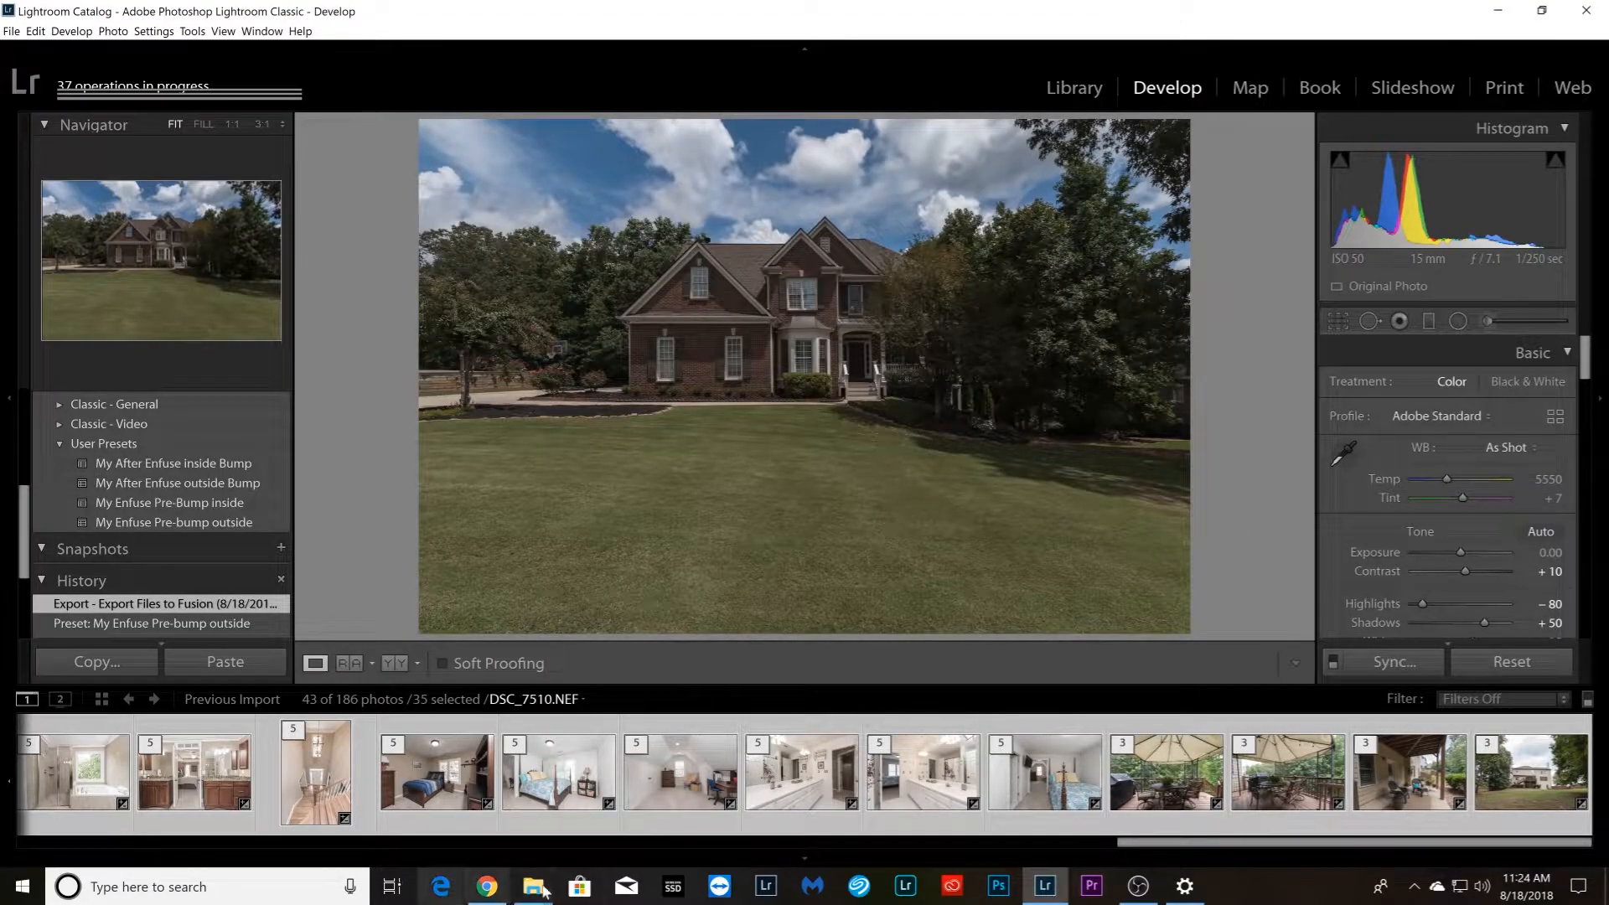
mouse_move(533, 886)
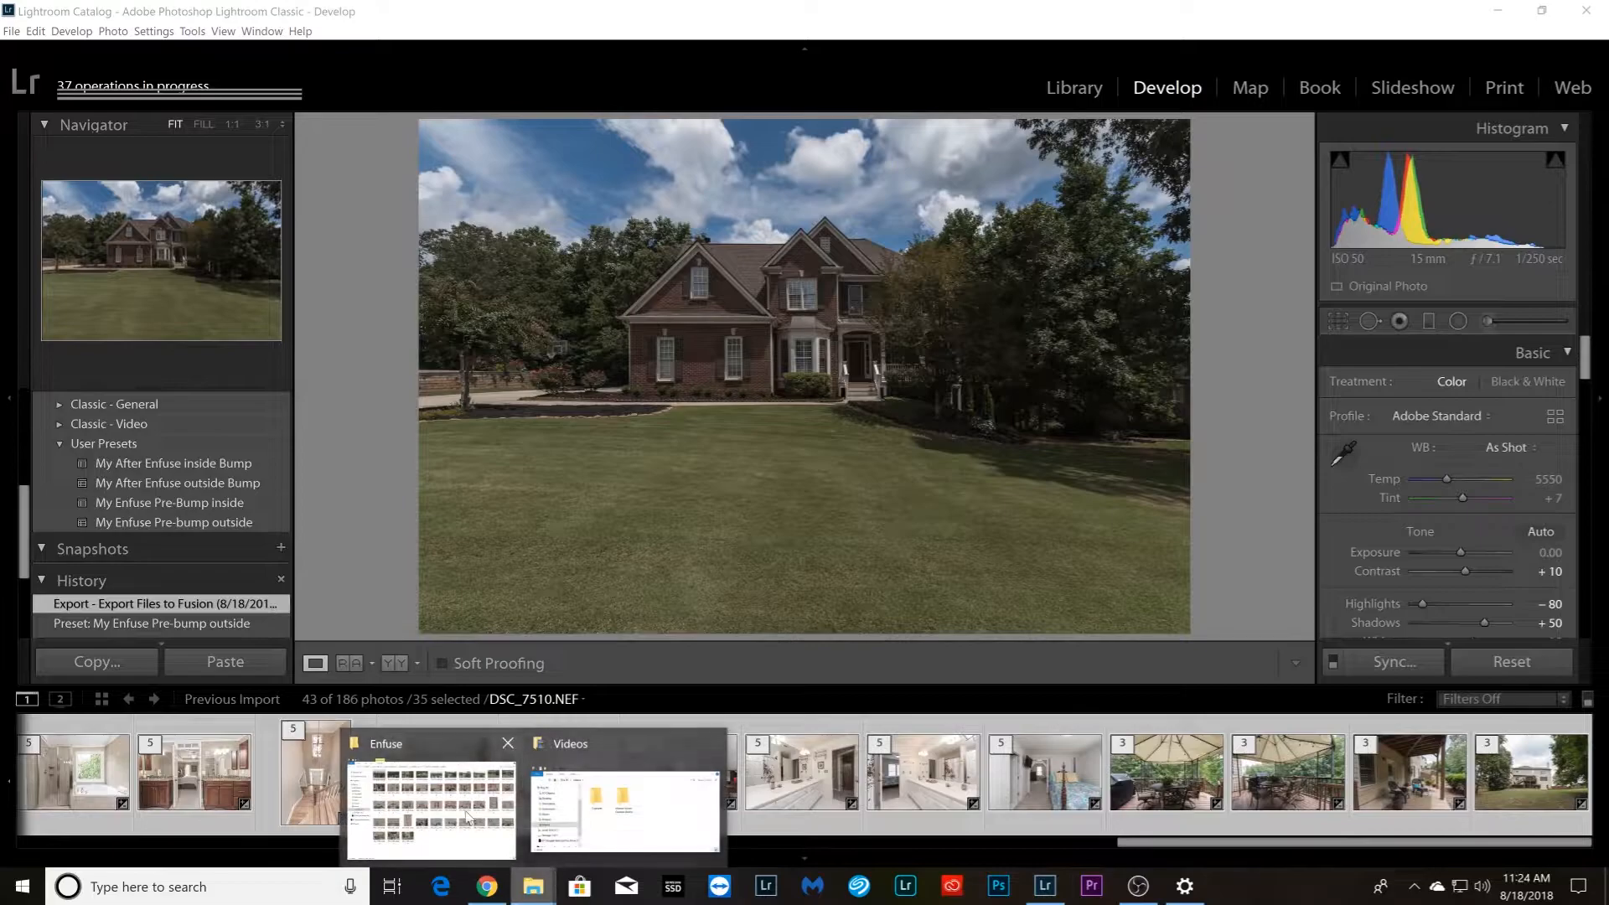
left_click(482, 826)
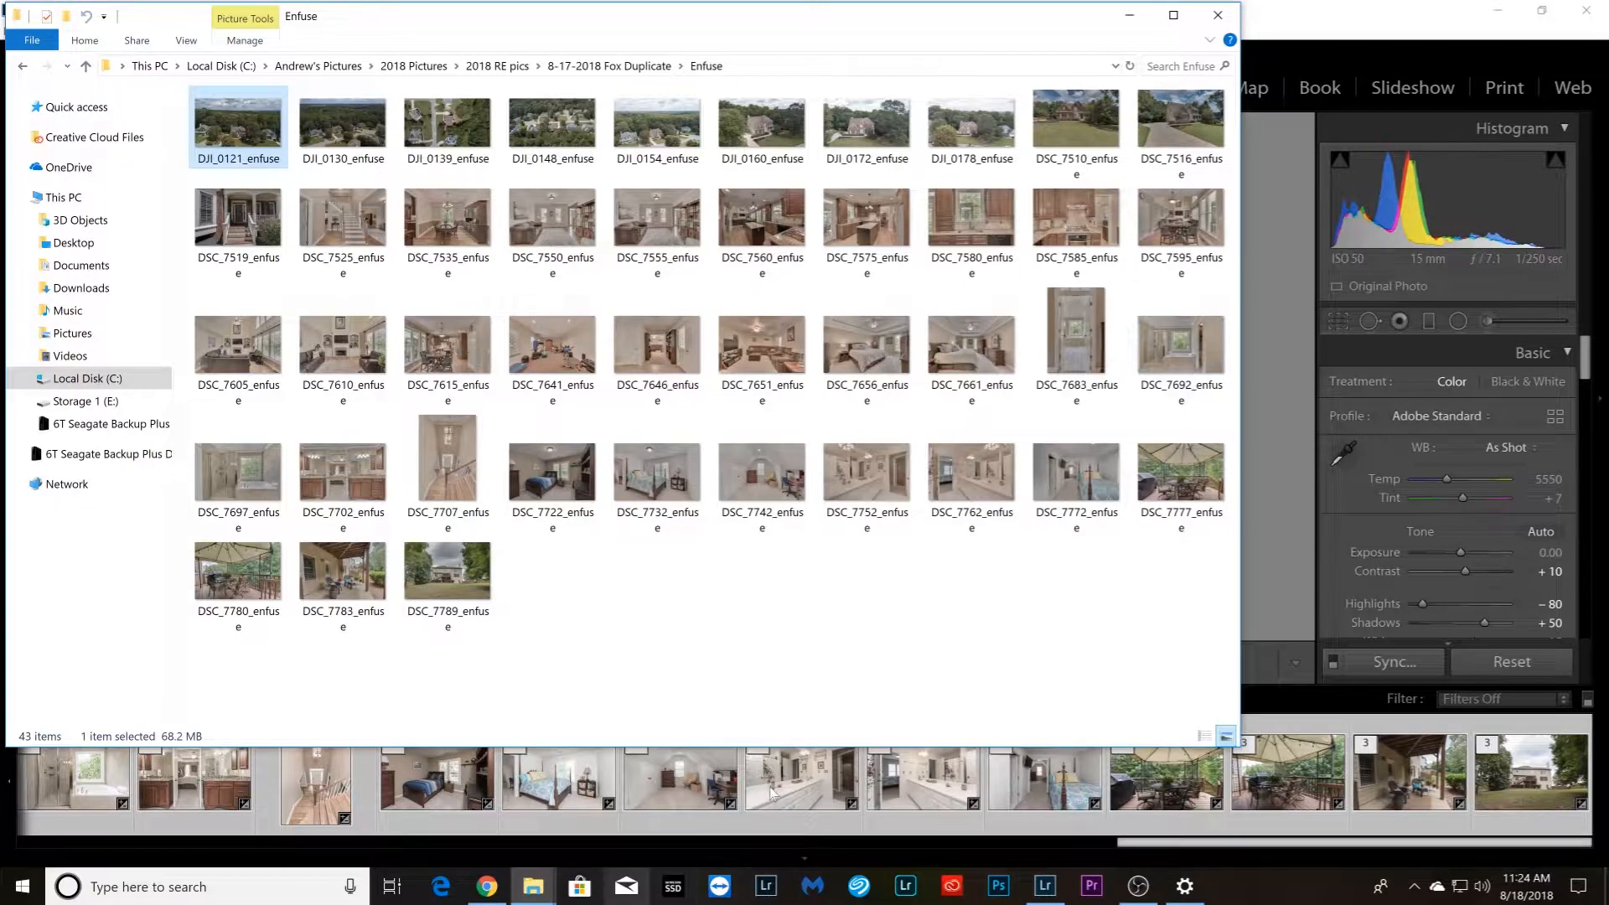
left_click(1128, 18)
Return to the aerial photos at the start of the filmstrip and send DJI_0130.DNG to Photoshop for editing
left_click_drag(1191, 843, 90, 848)
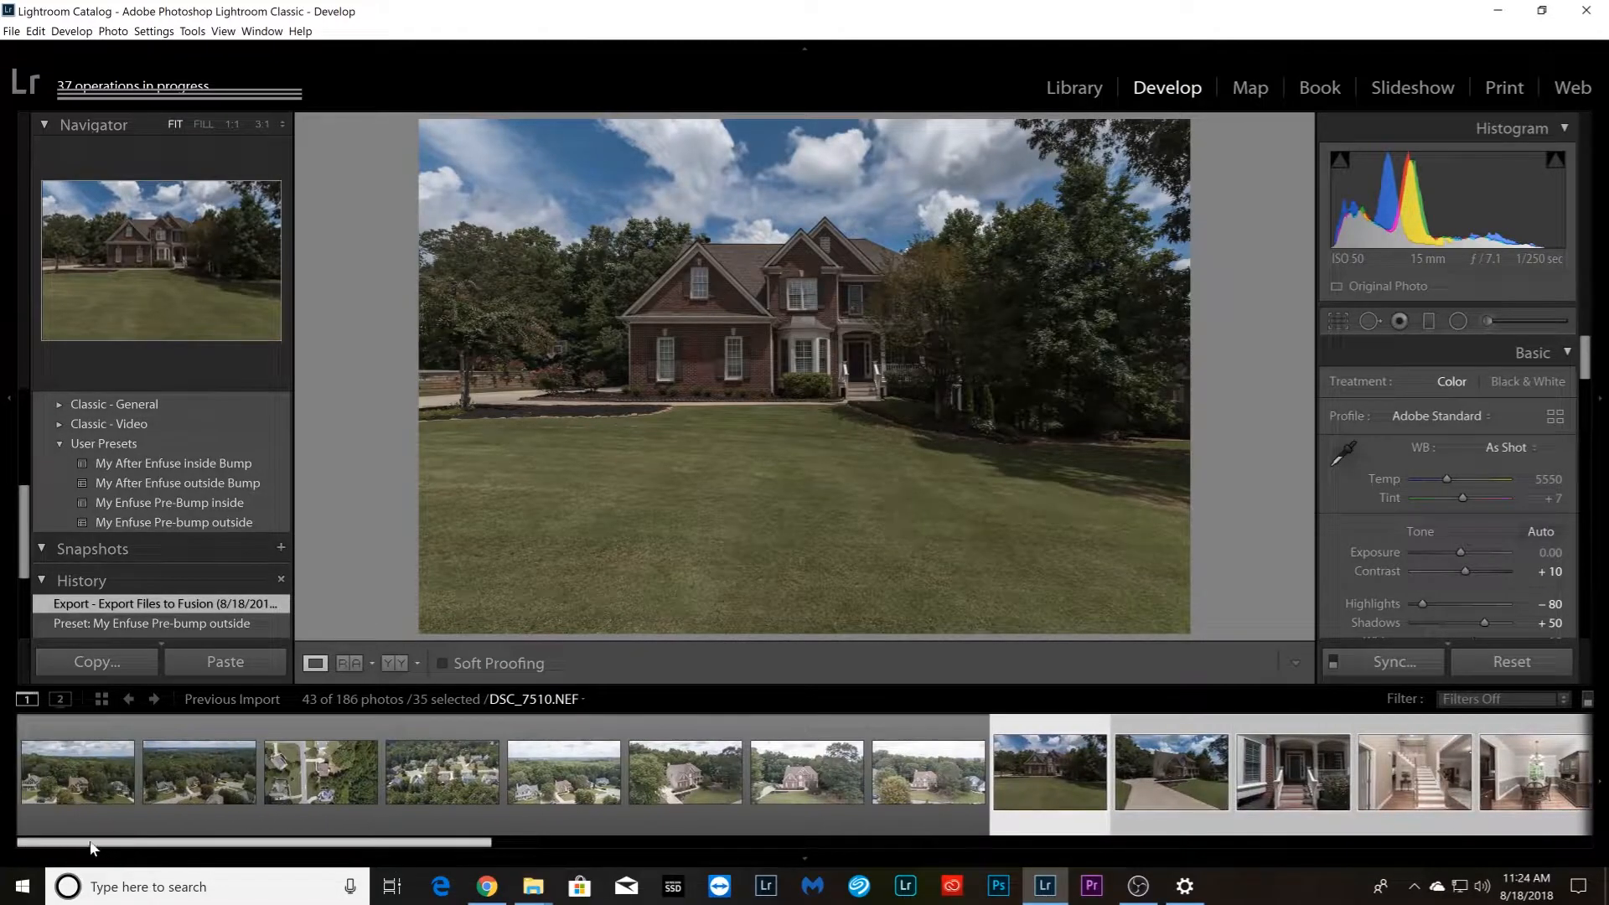
left_click(60, 792)
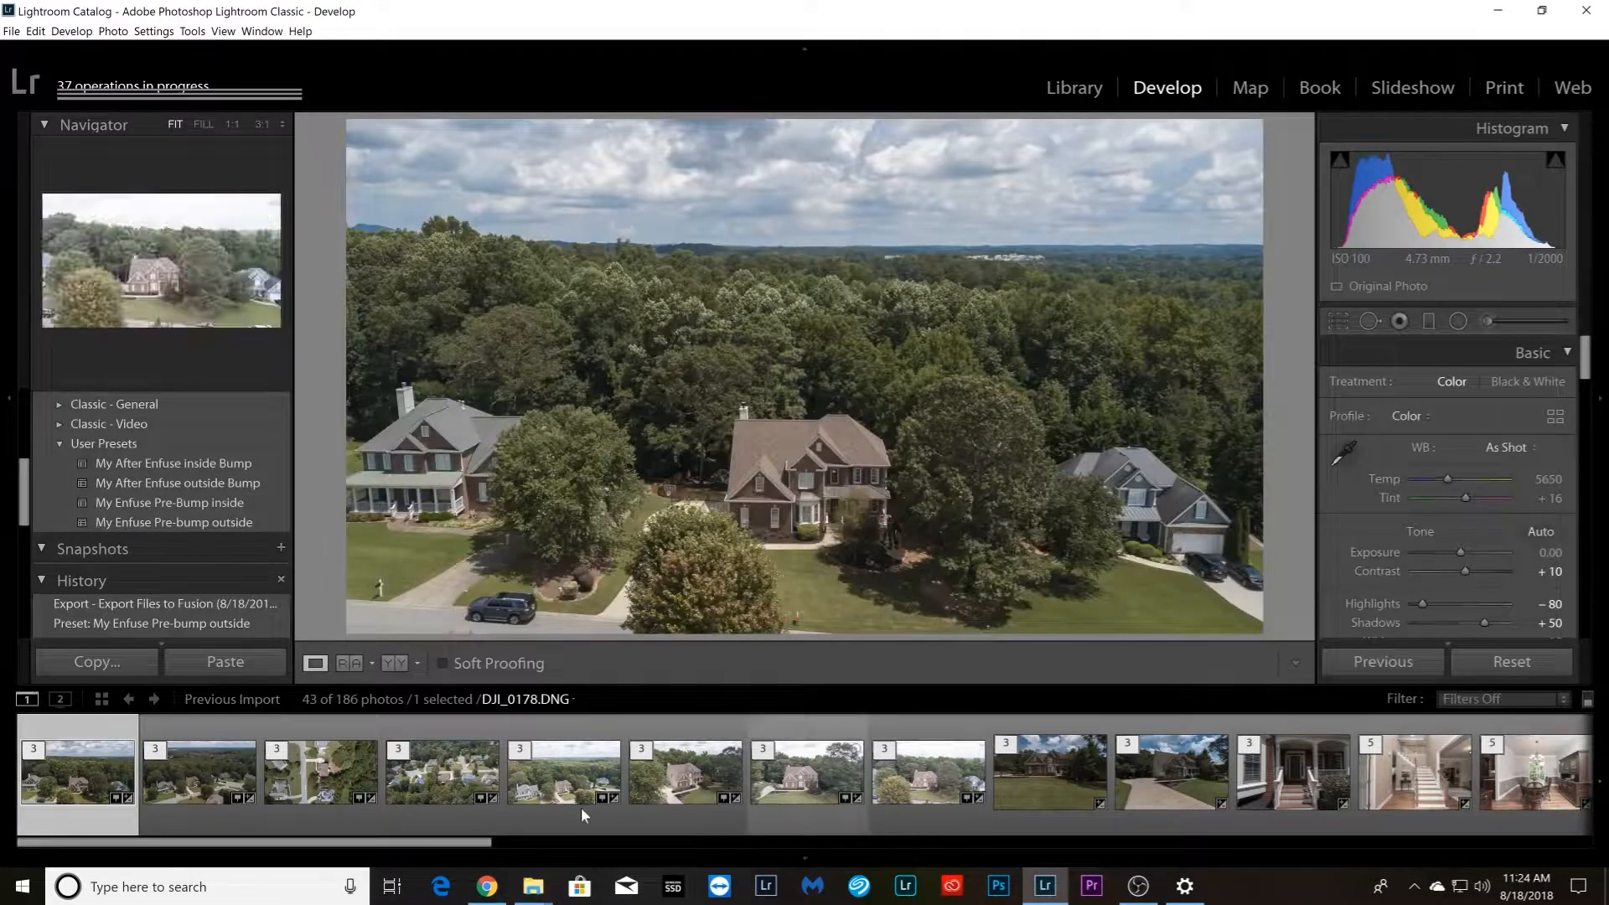
left_click(194, 804)
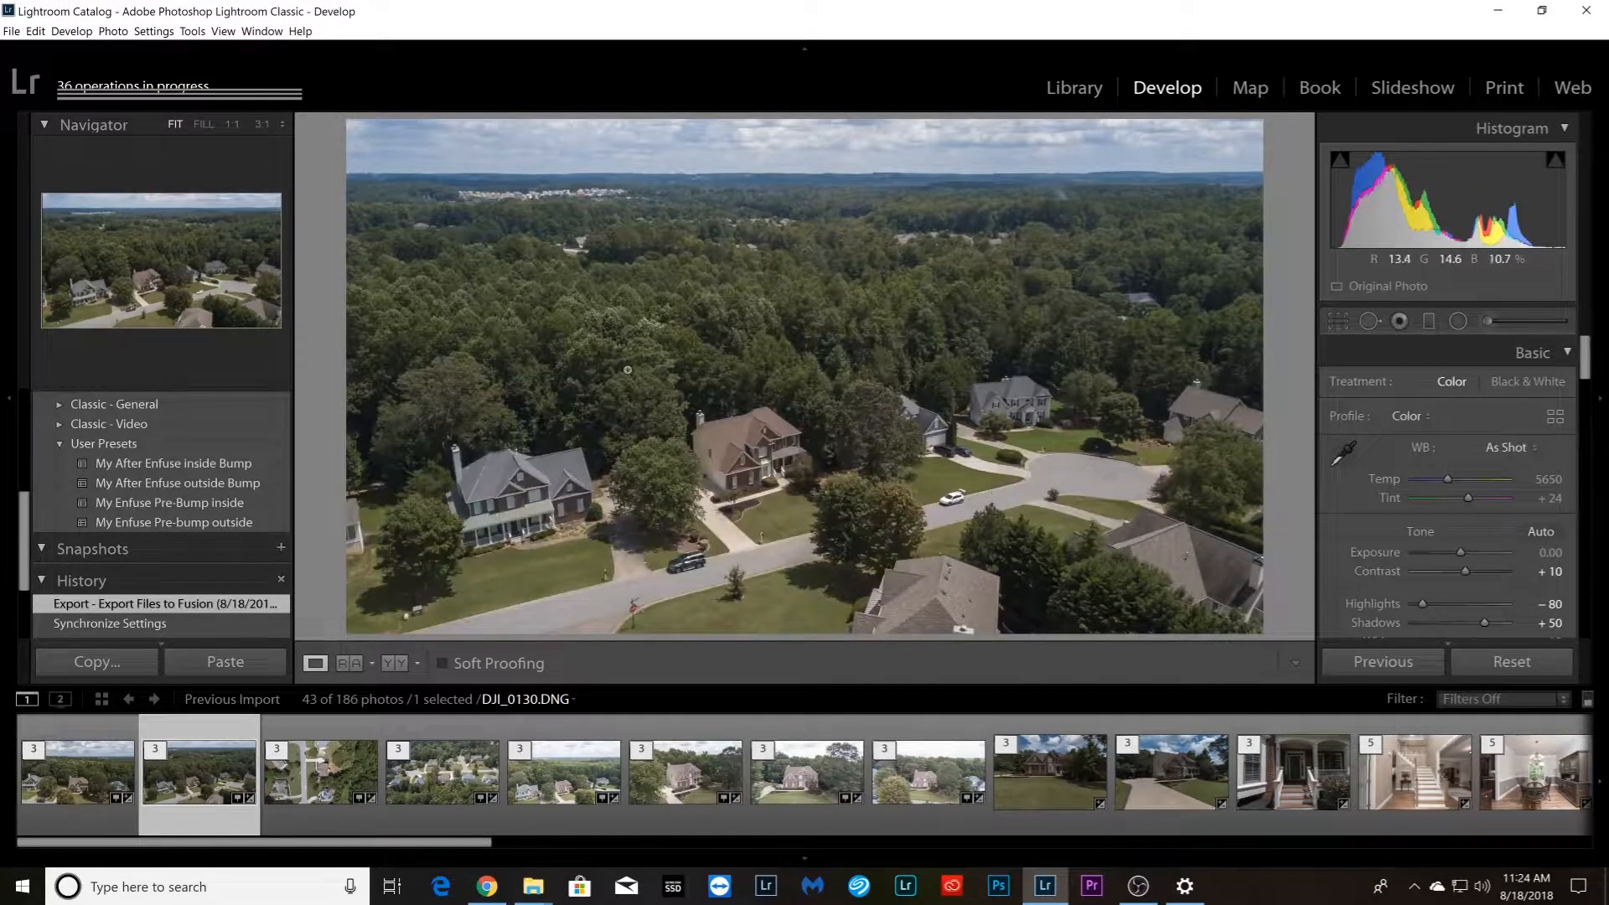
right_click(186, 807)
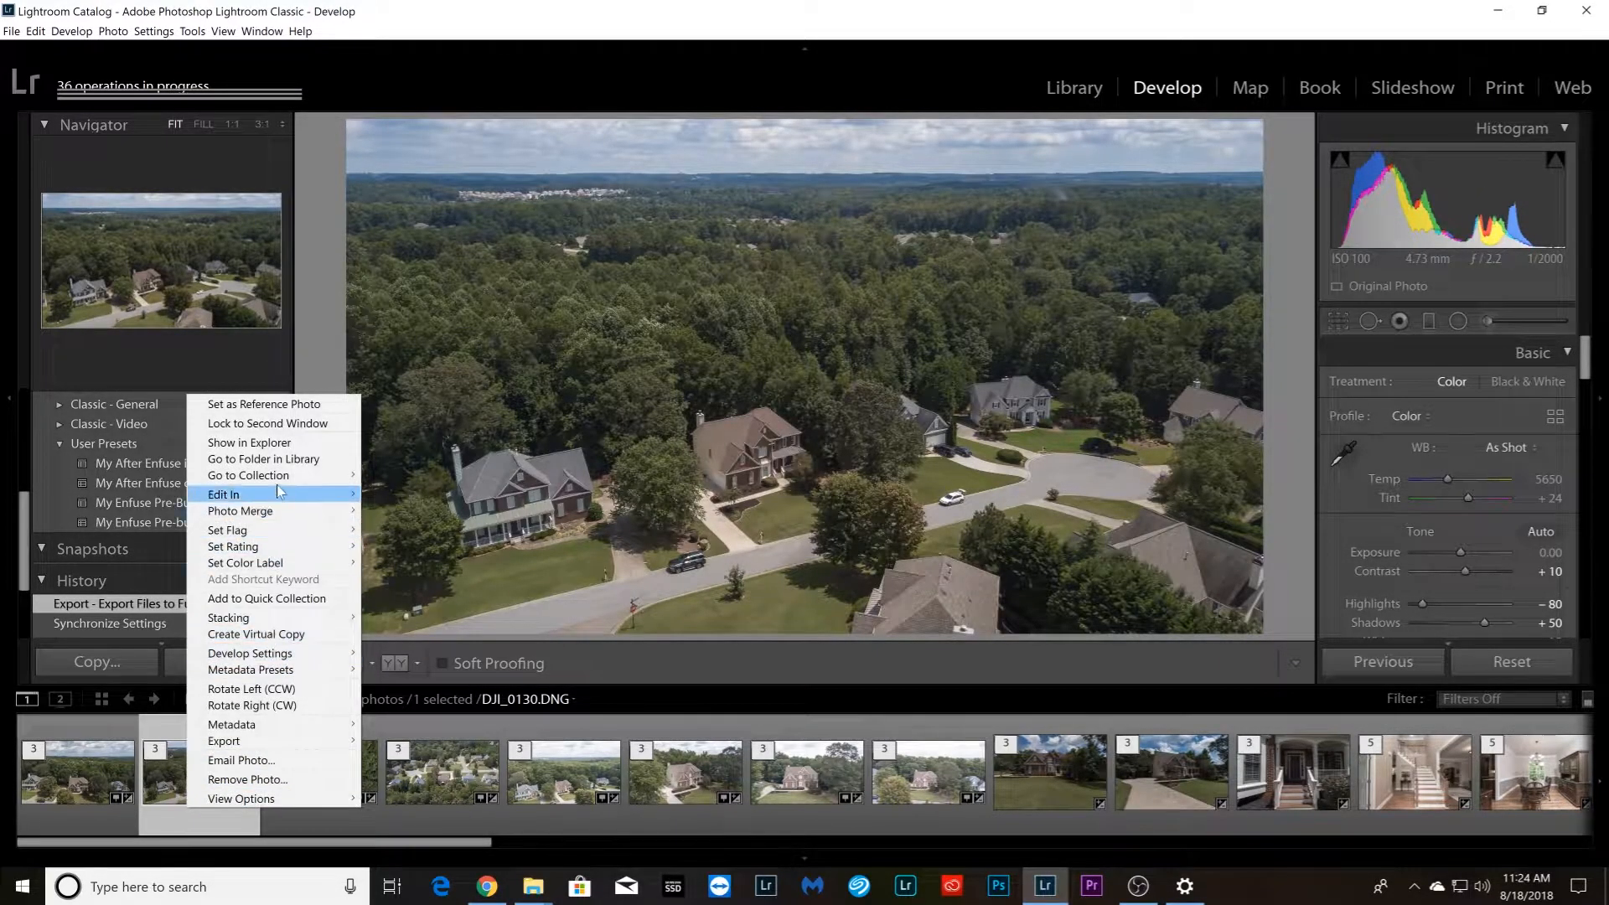
mouse_move(276, 493)
left_click(419, 496)
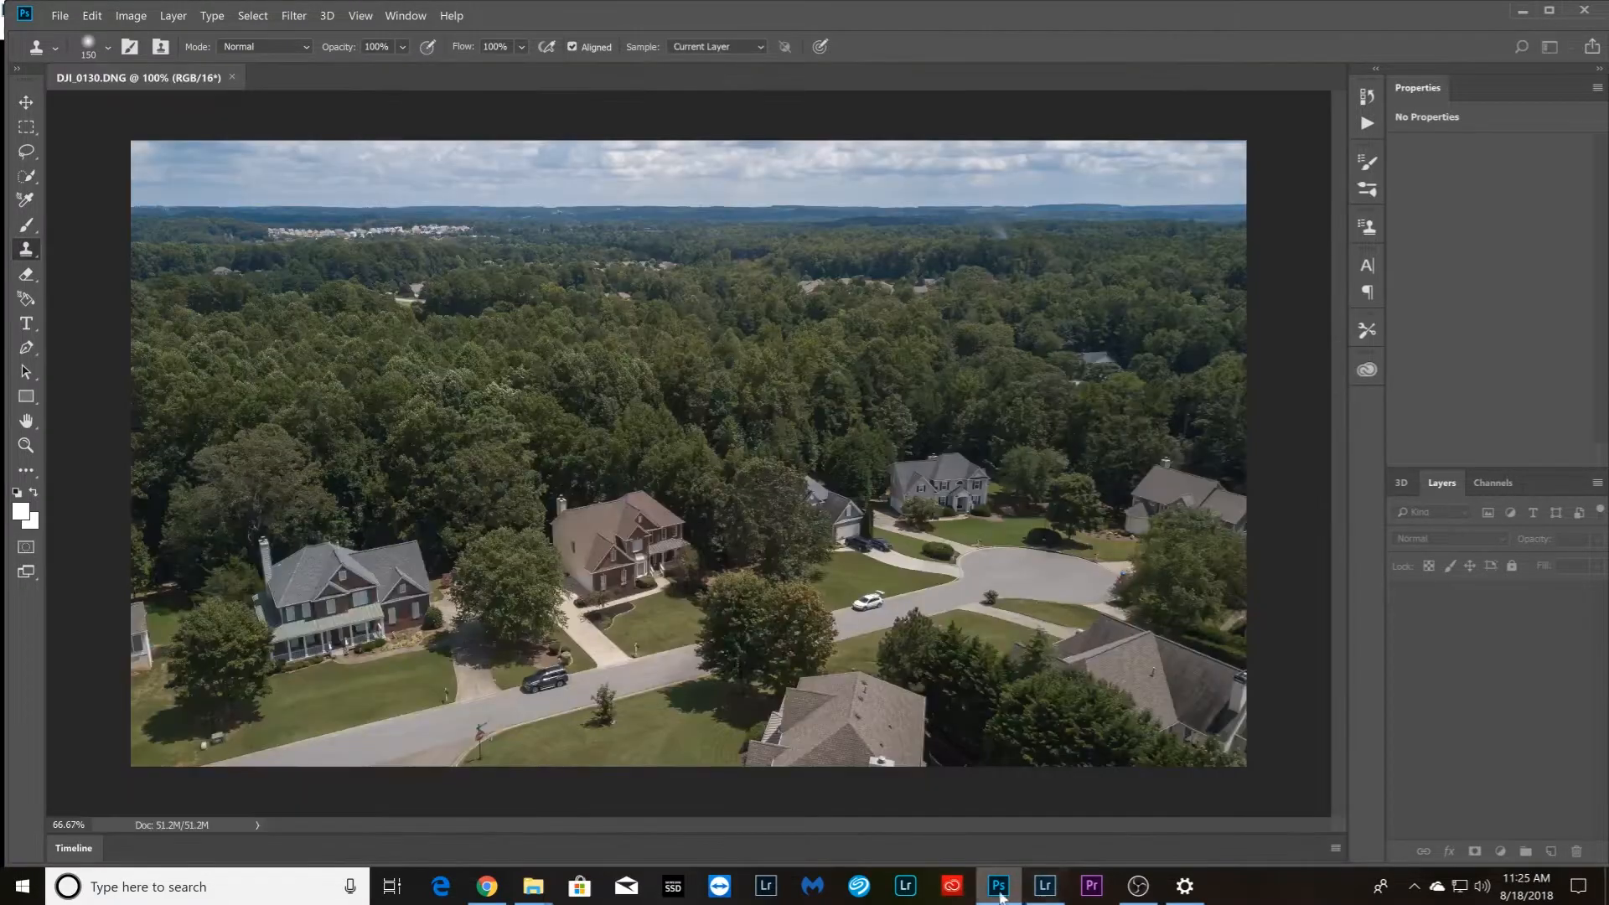
Return to Lightroom and open the Enfuse subfolder of 8-17-2018 Fox Duplicate from the Library for developing
left_click(1044, 890)
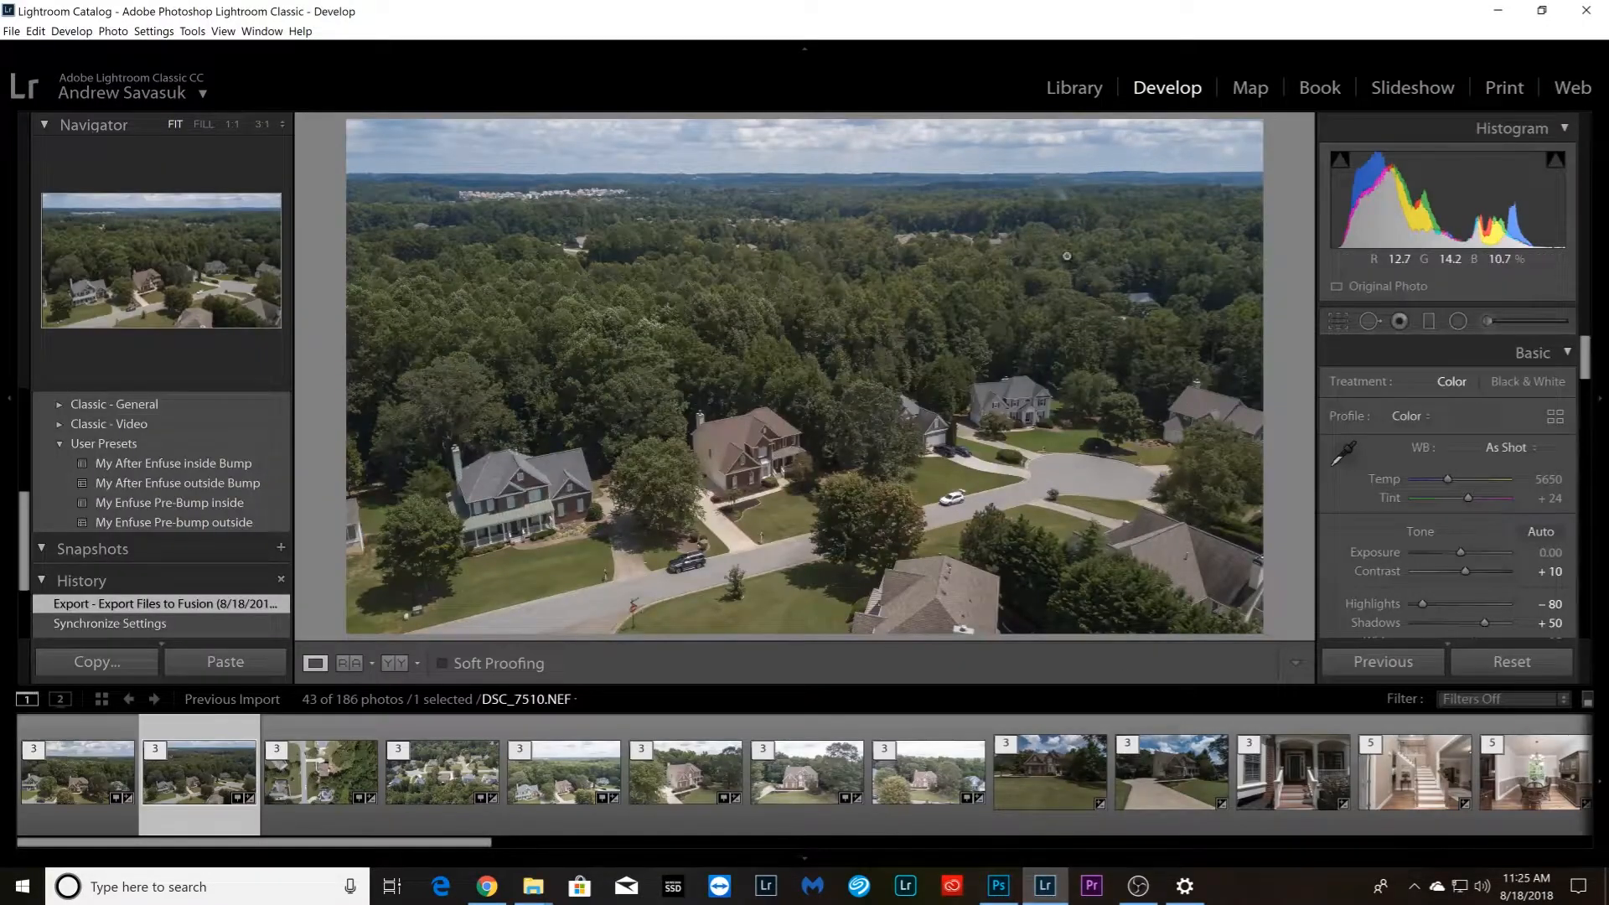
left_click(1073, 88)
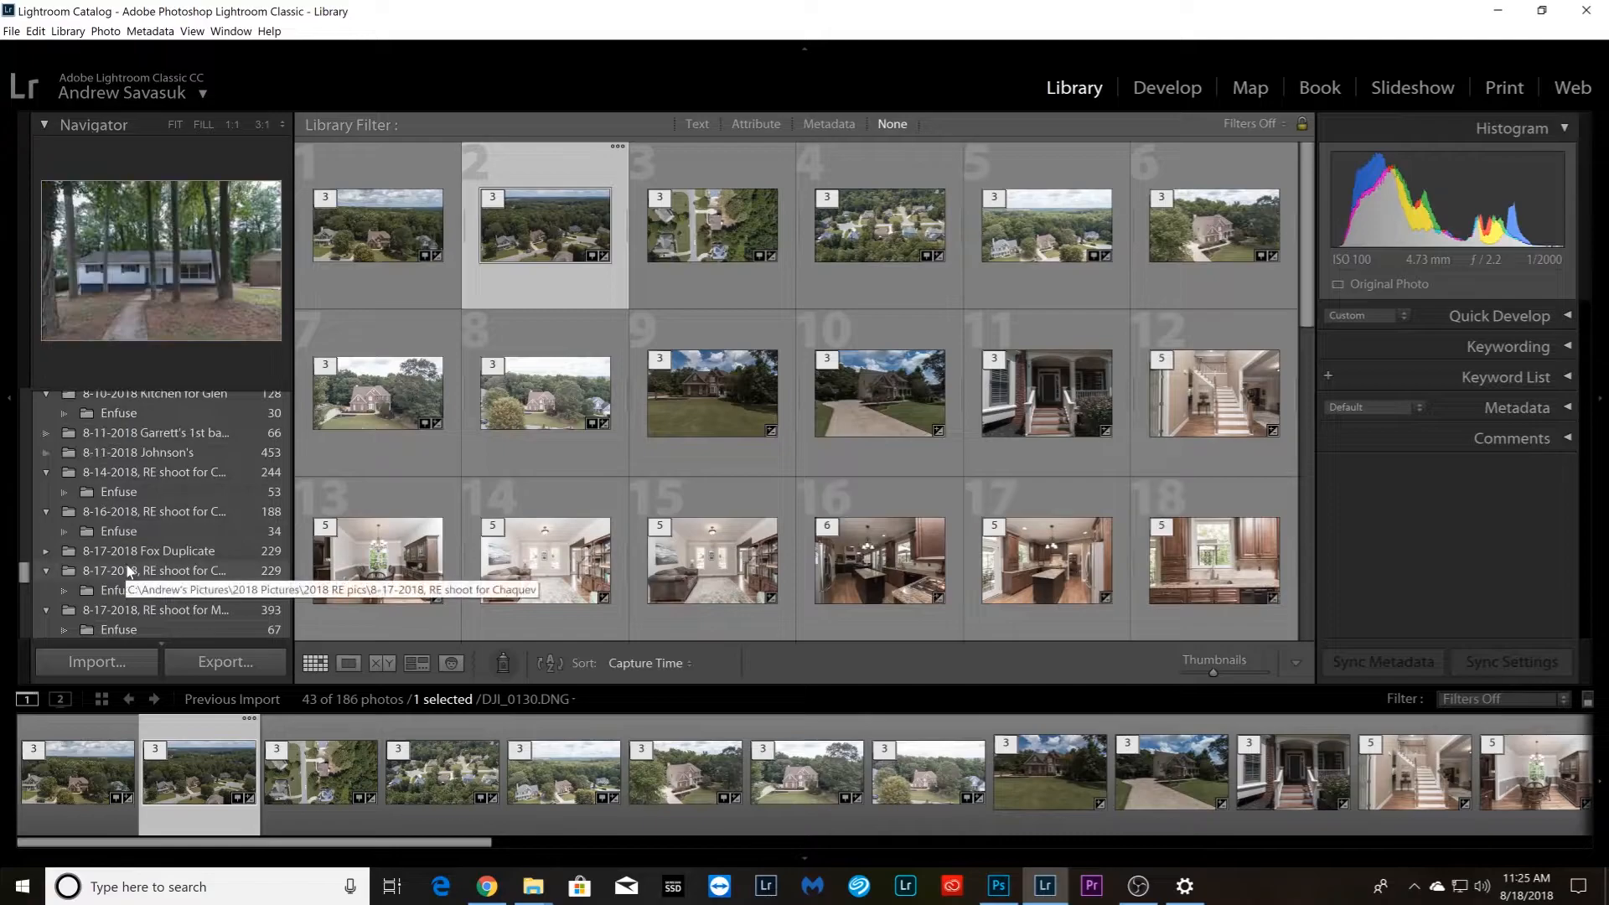
scroll(143, 587, "down", 2)
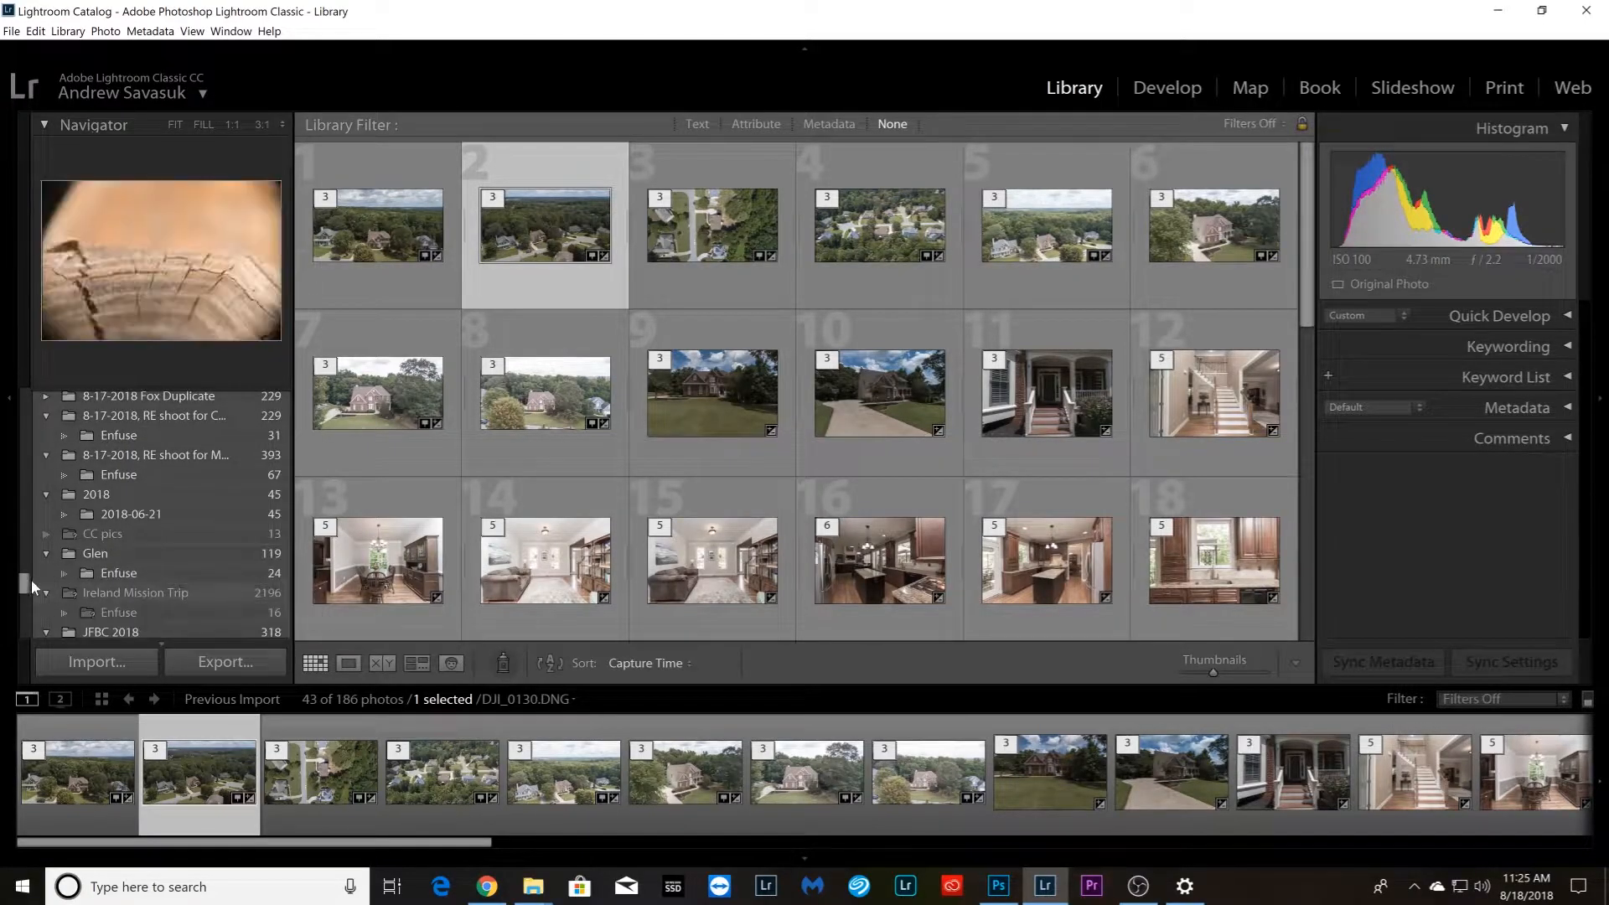
left_click_drag(23, 582, 21, 577)
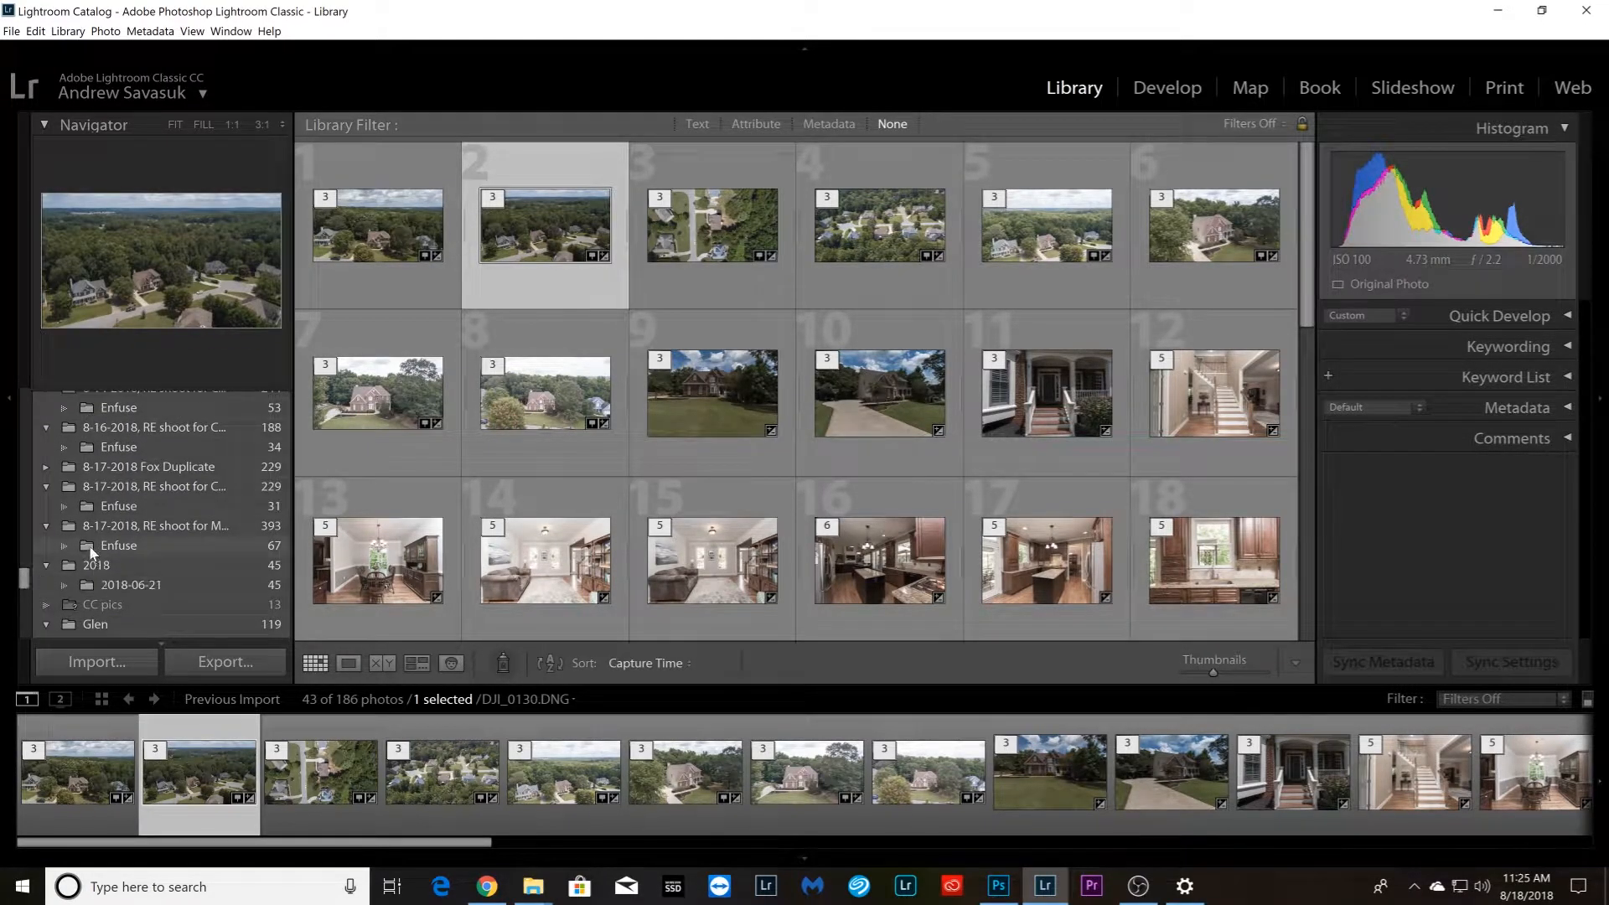
left_click(46, 467)
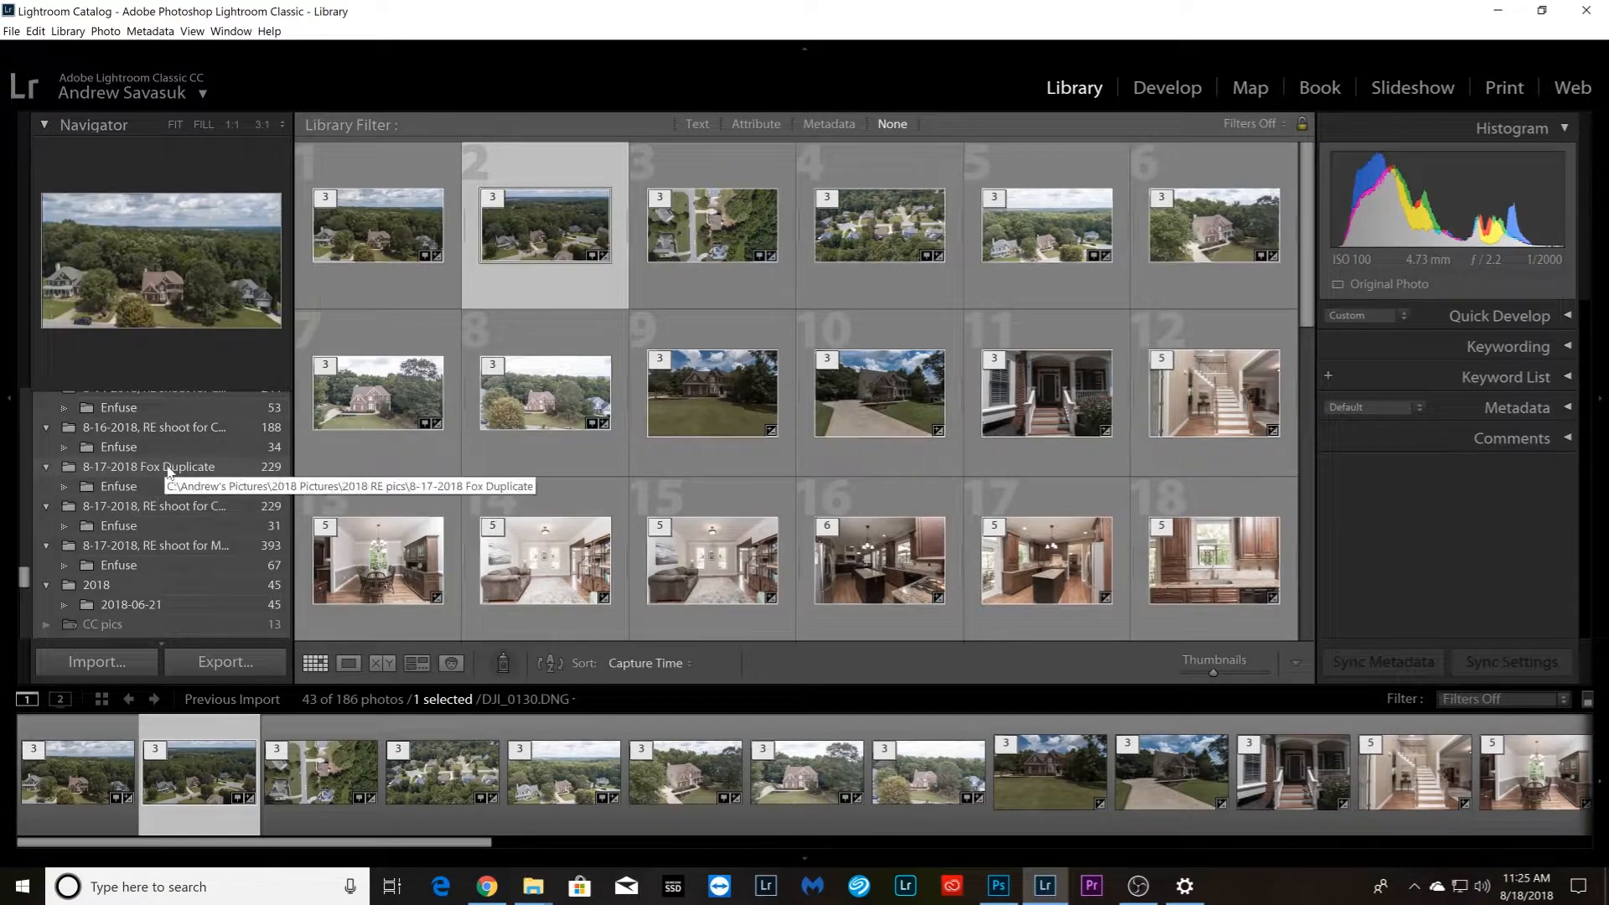
left_click(124, 486)
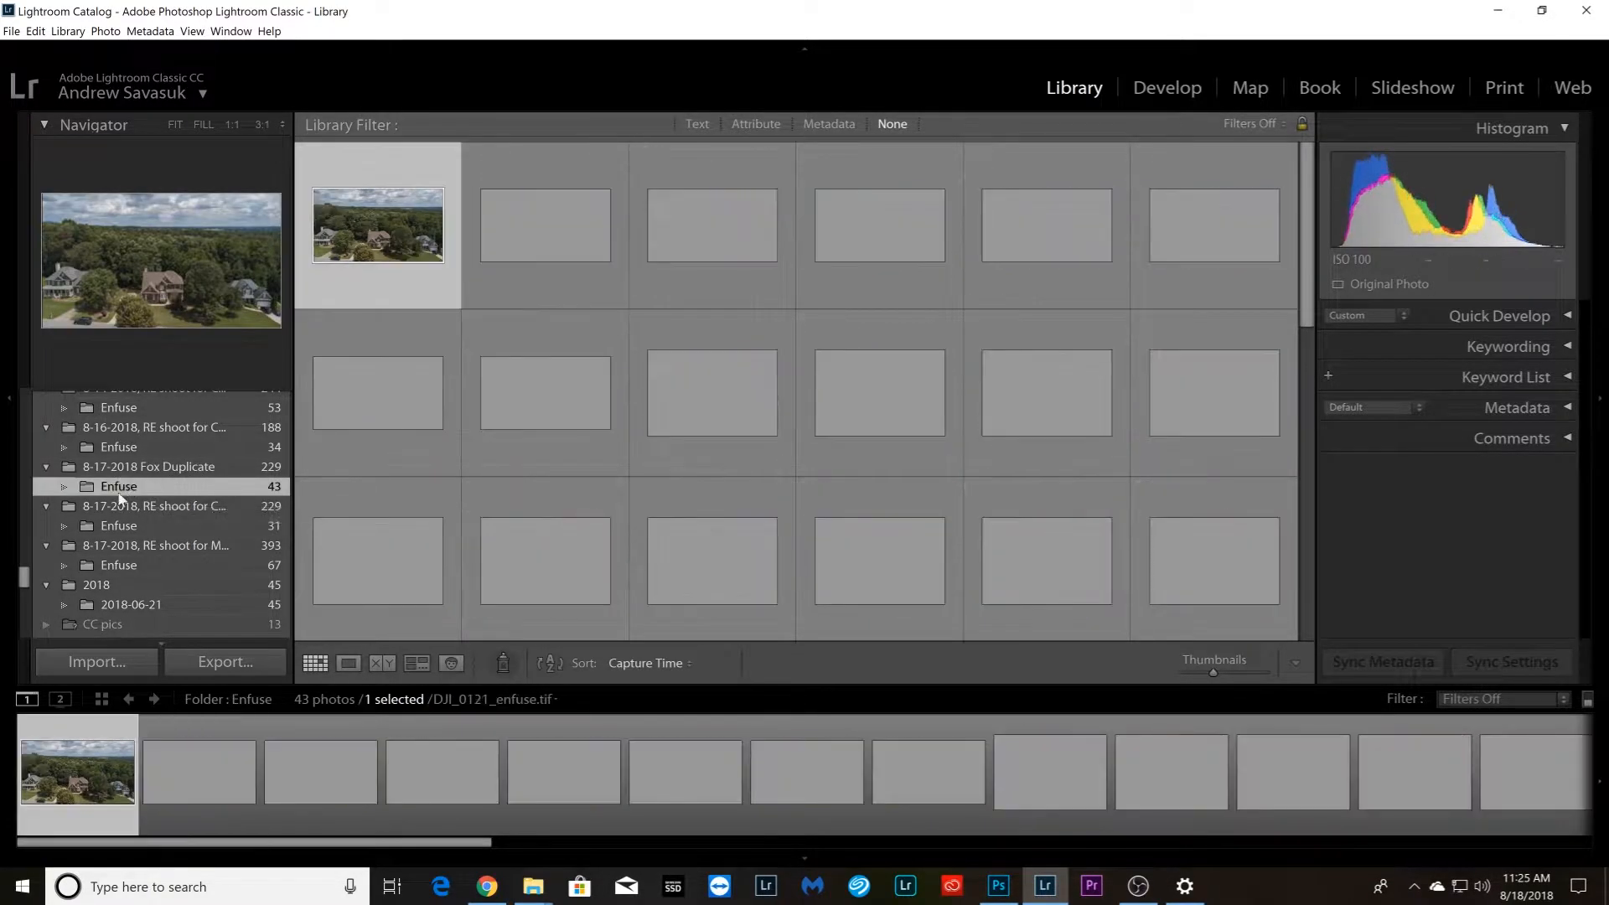
left_click_drag(145, 848, 72, 848)
key("d")
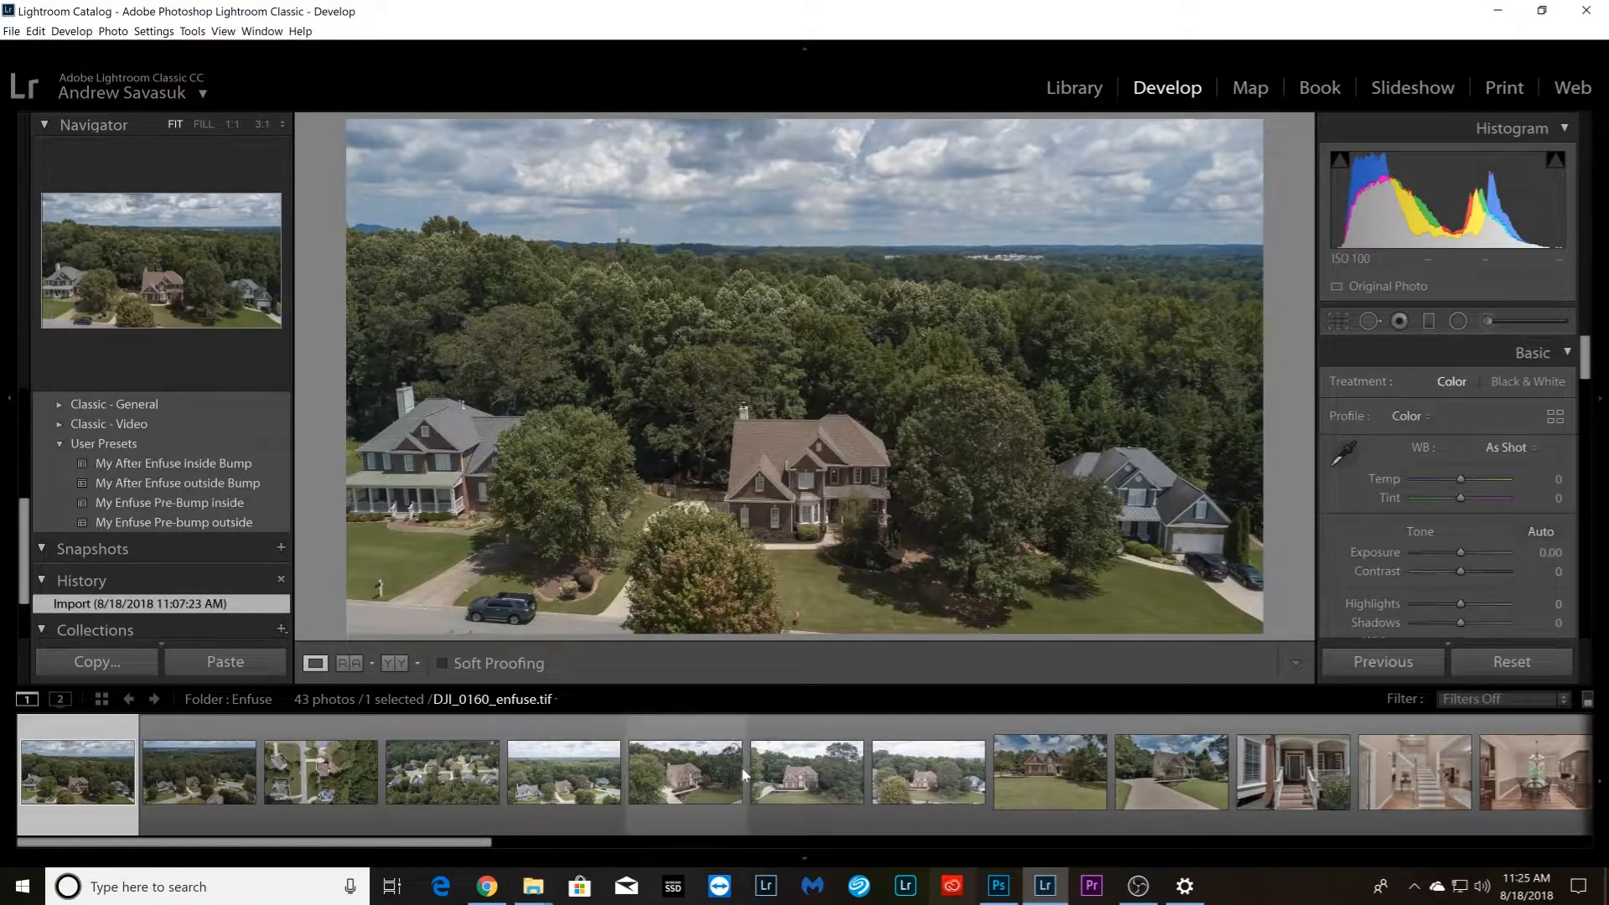
Send DJI_0130_enfuse.tif to Photoshop for editing and close the DJI_0130.DNG document there
left_click(193, 798)
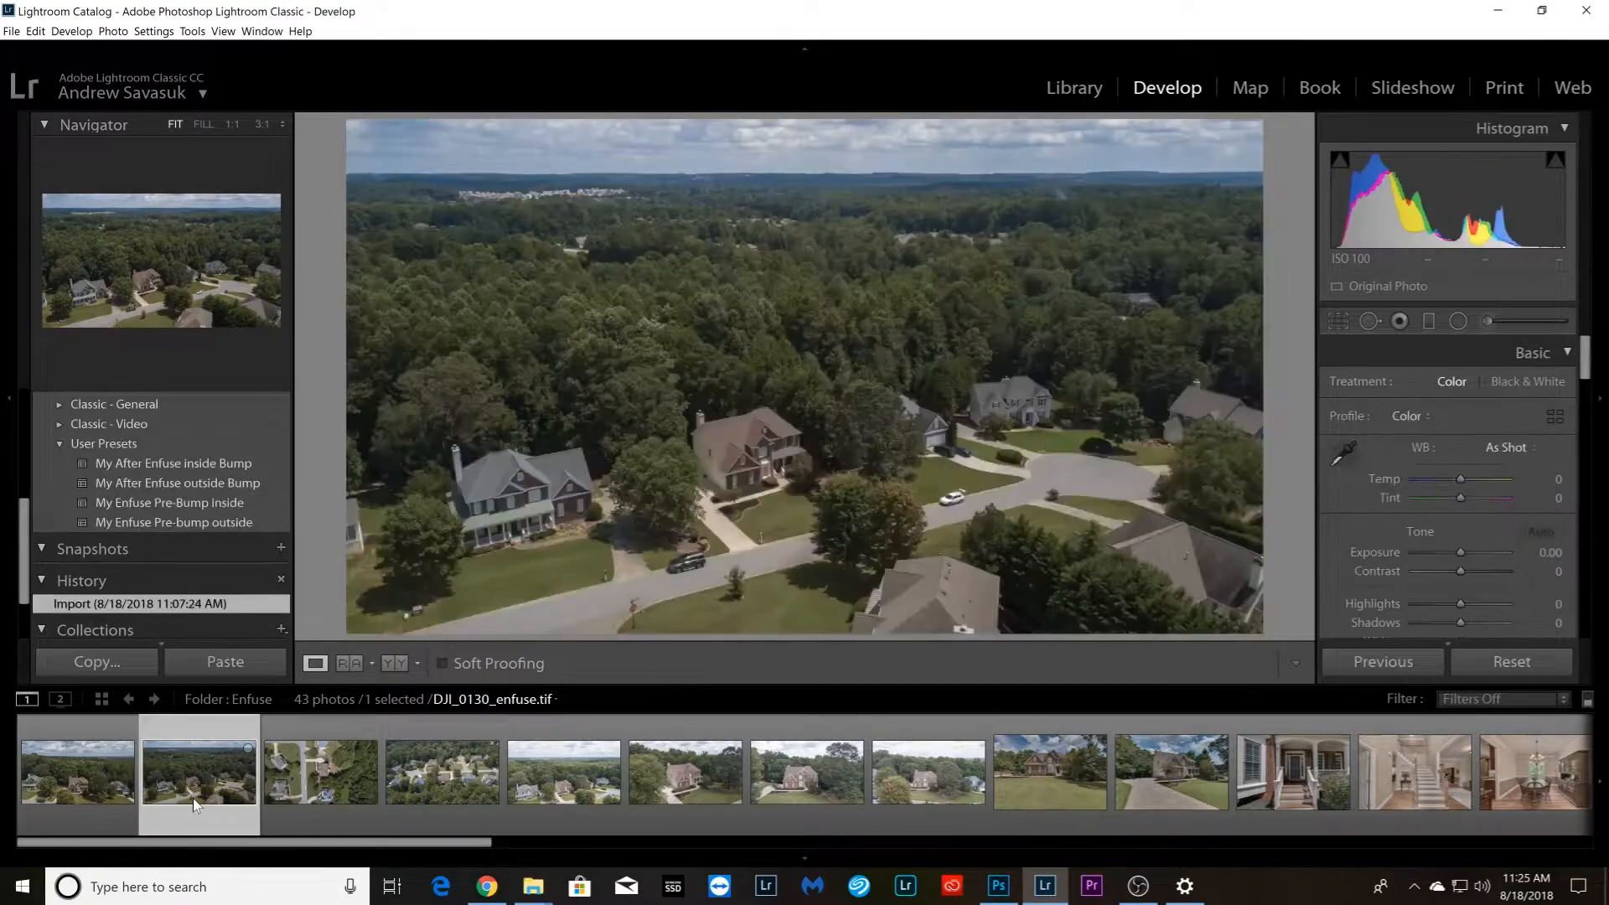
right_click(186, 768)
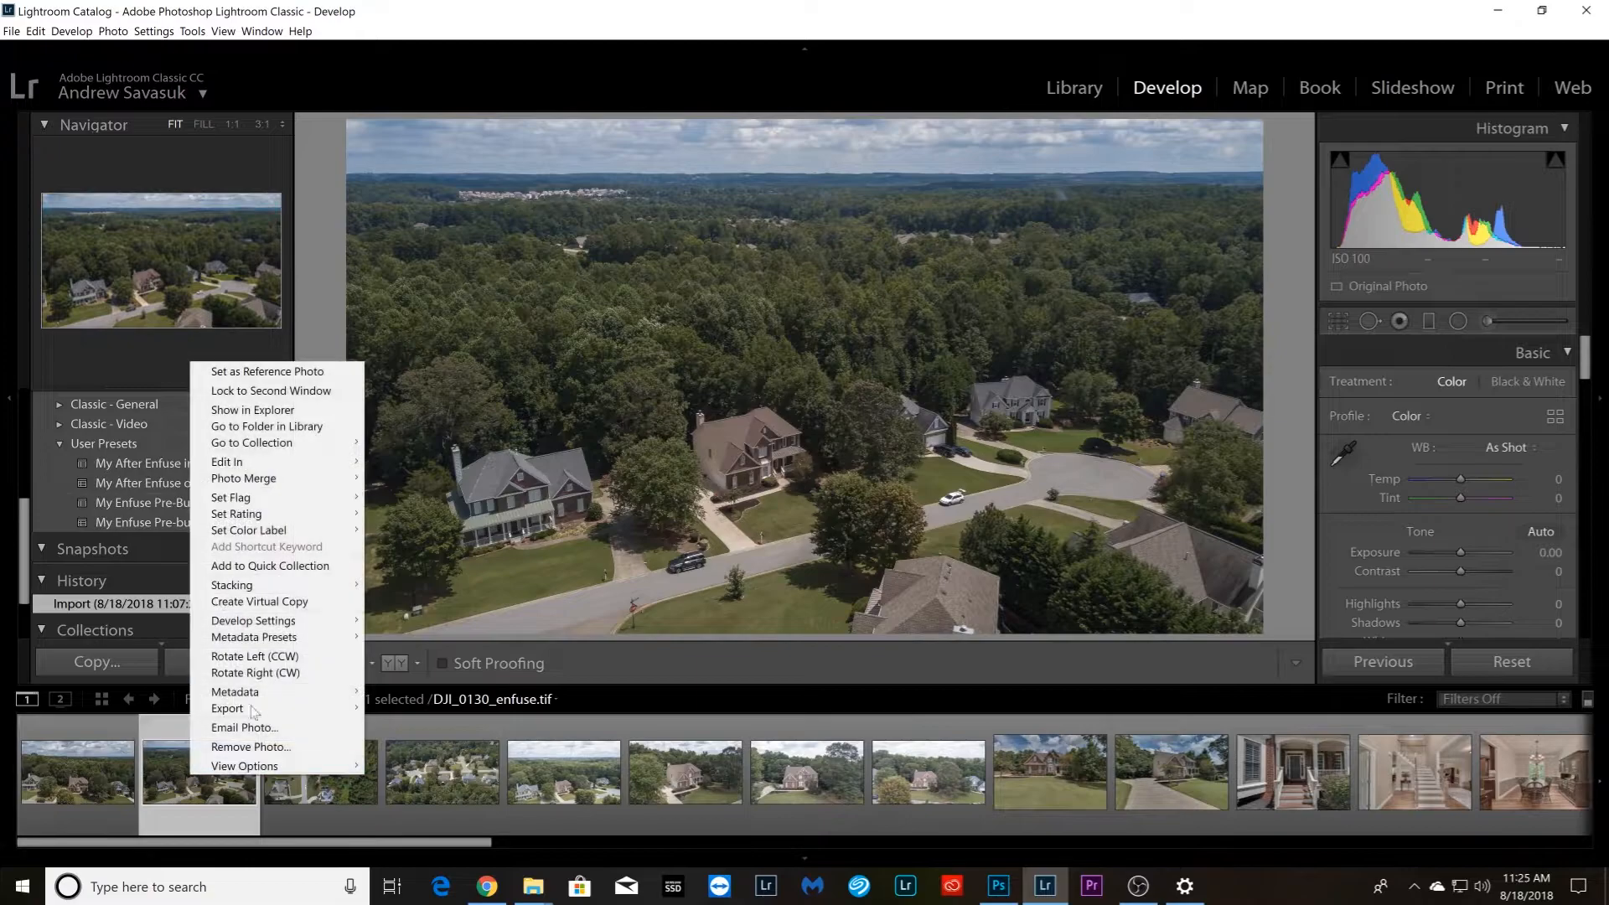
mouse_move(314, 469)
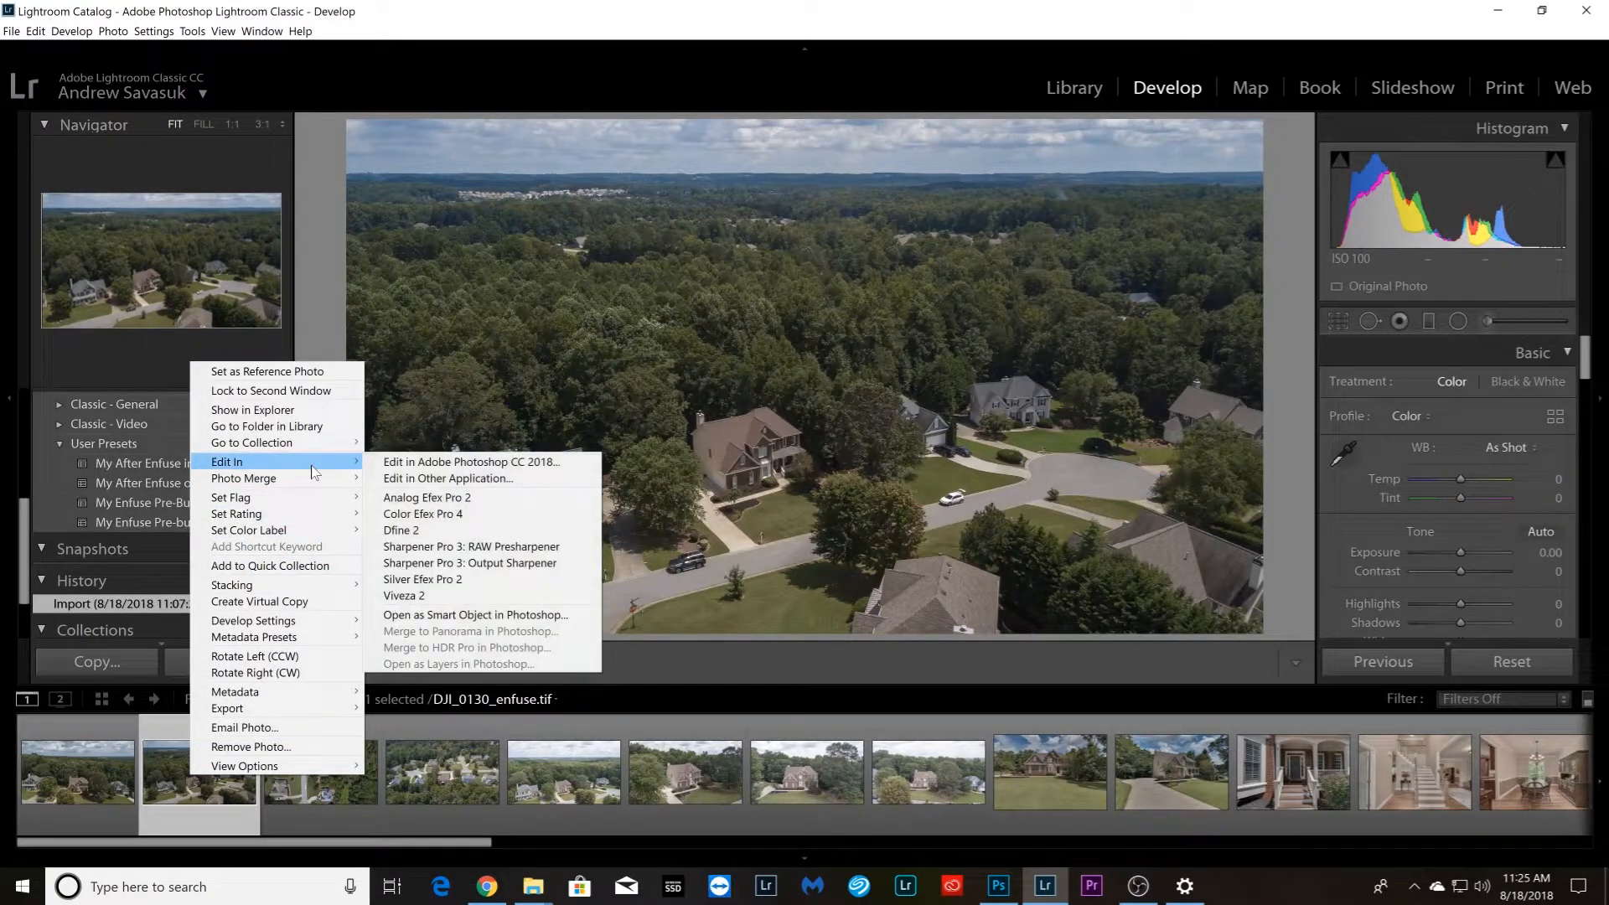
left_click(452, 461)
left_click(855, 533)
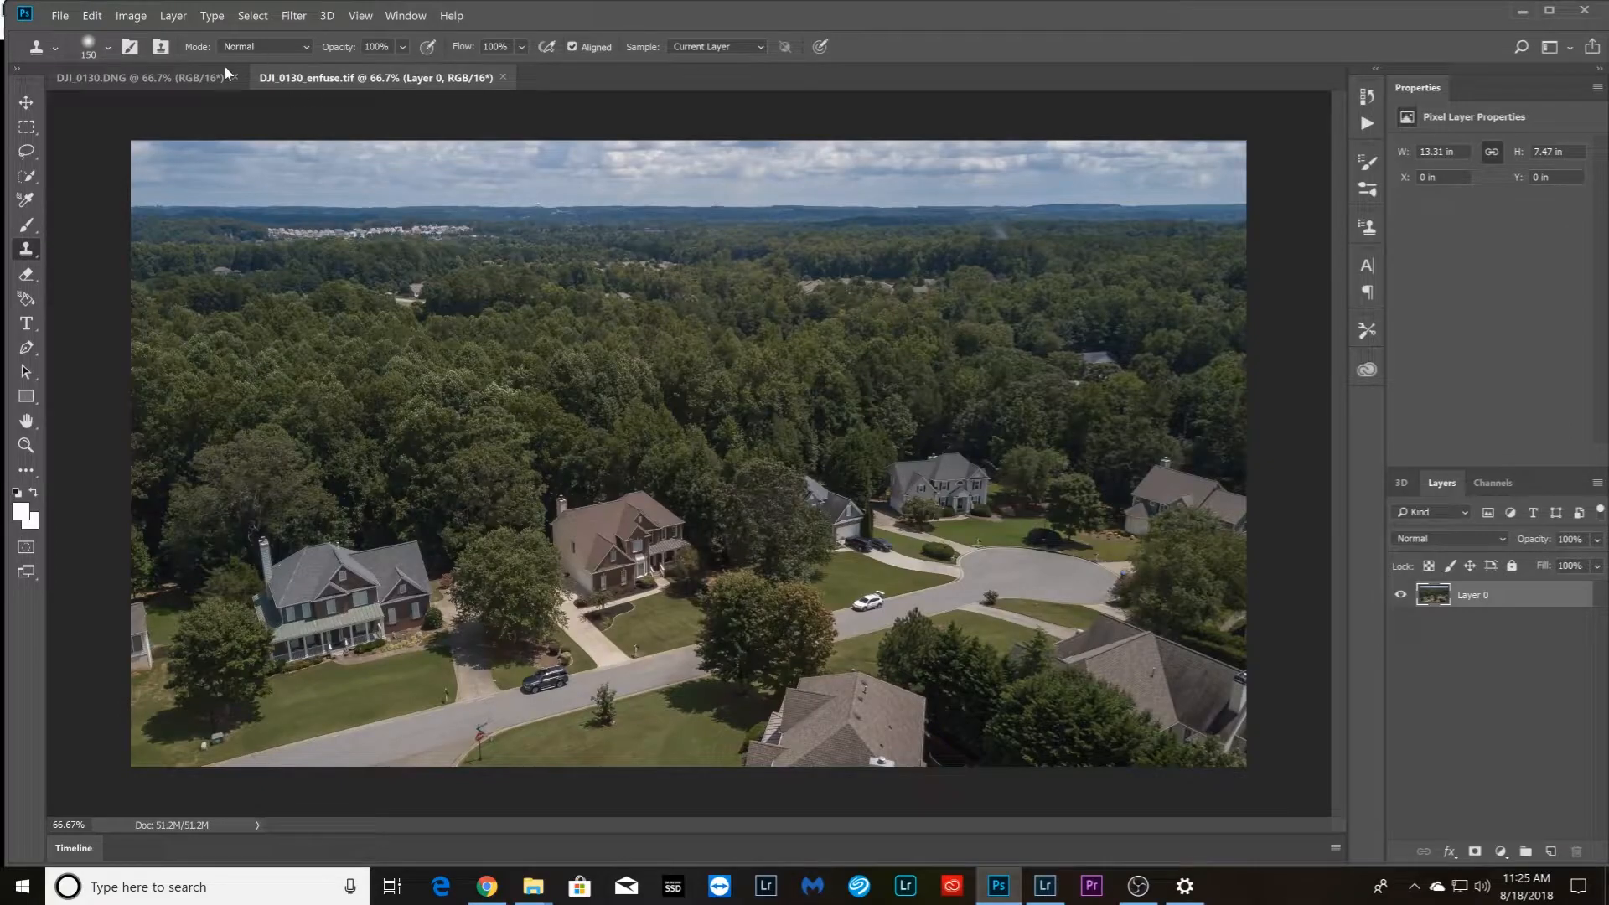
left_click(234, 76)
left_click(912, 362)
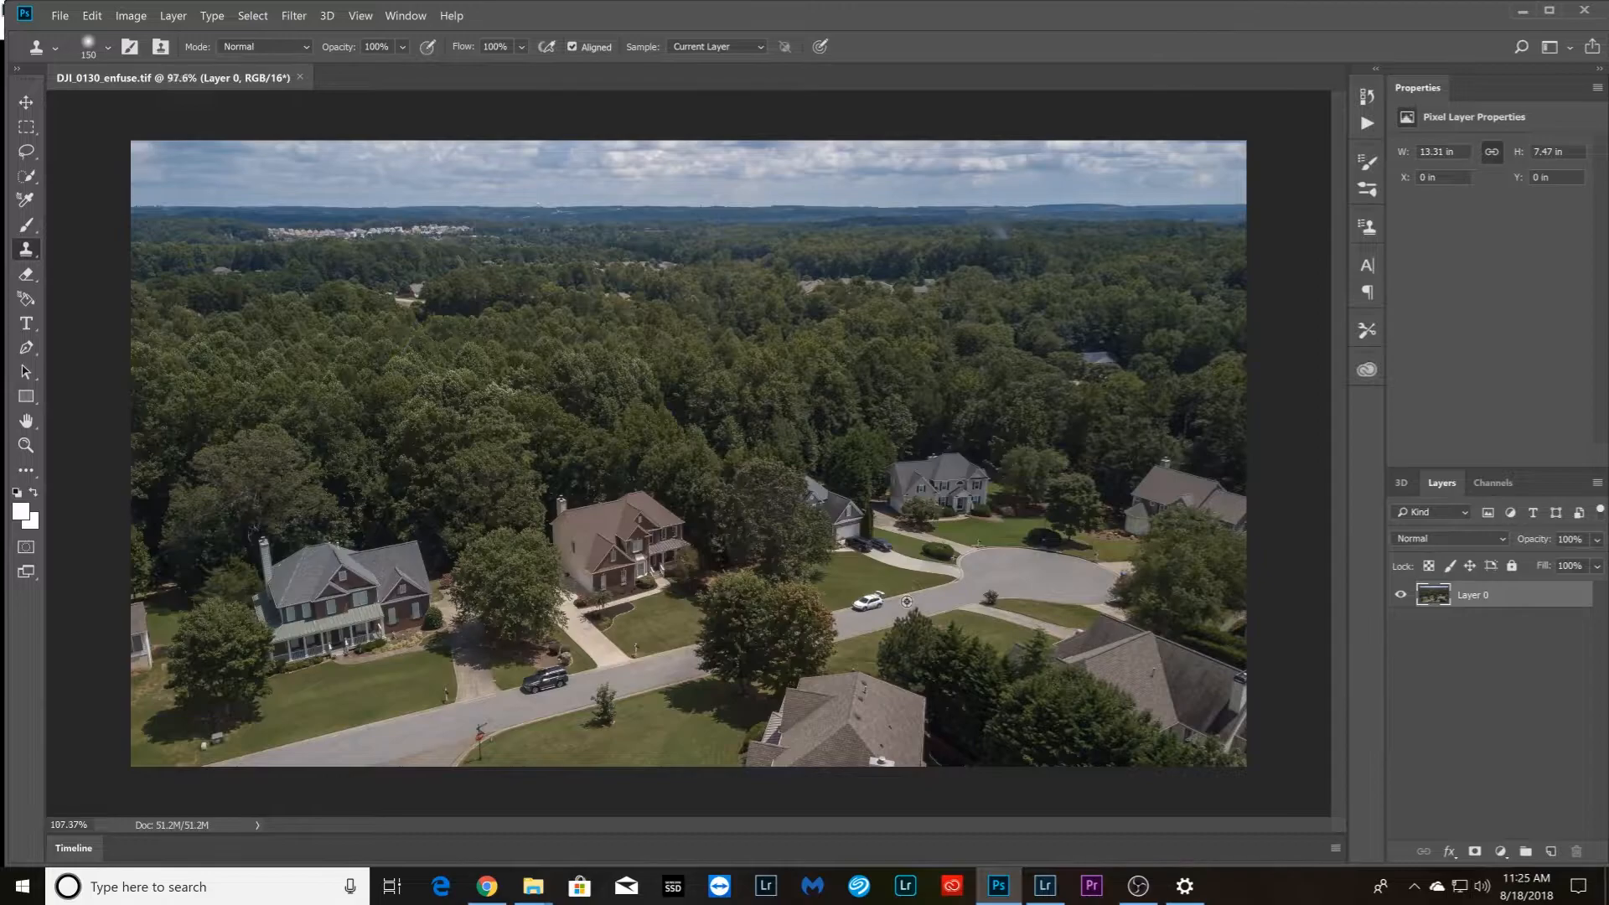
Remove the white car parked at the curb with the Clone Stamp, using a brush size of 80
scroll(907, 601, "up", 6)
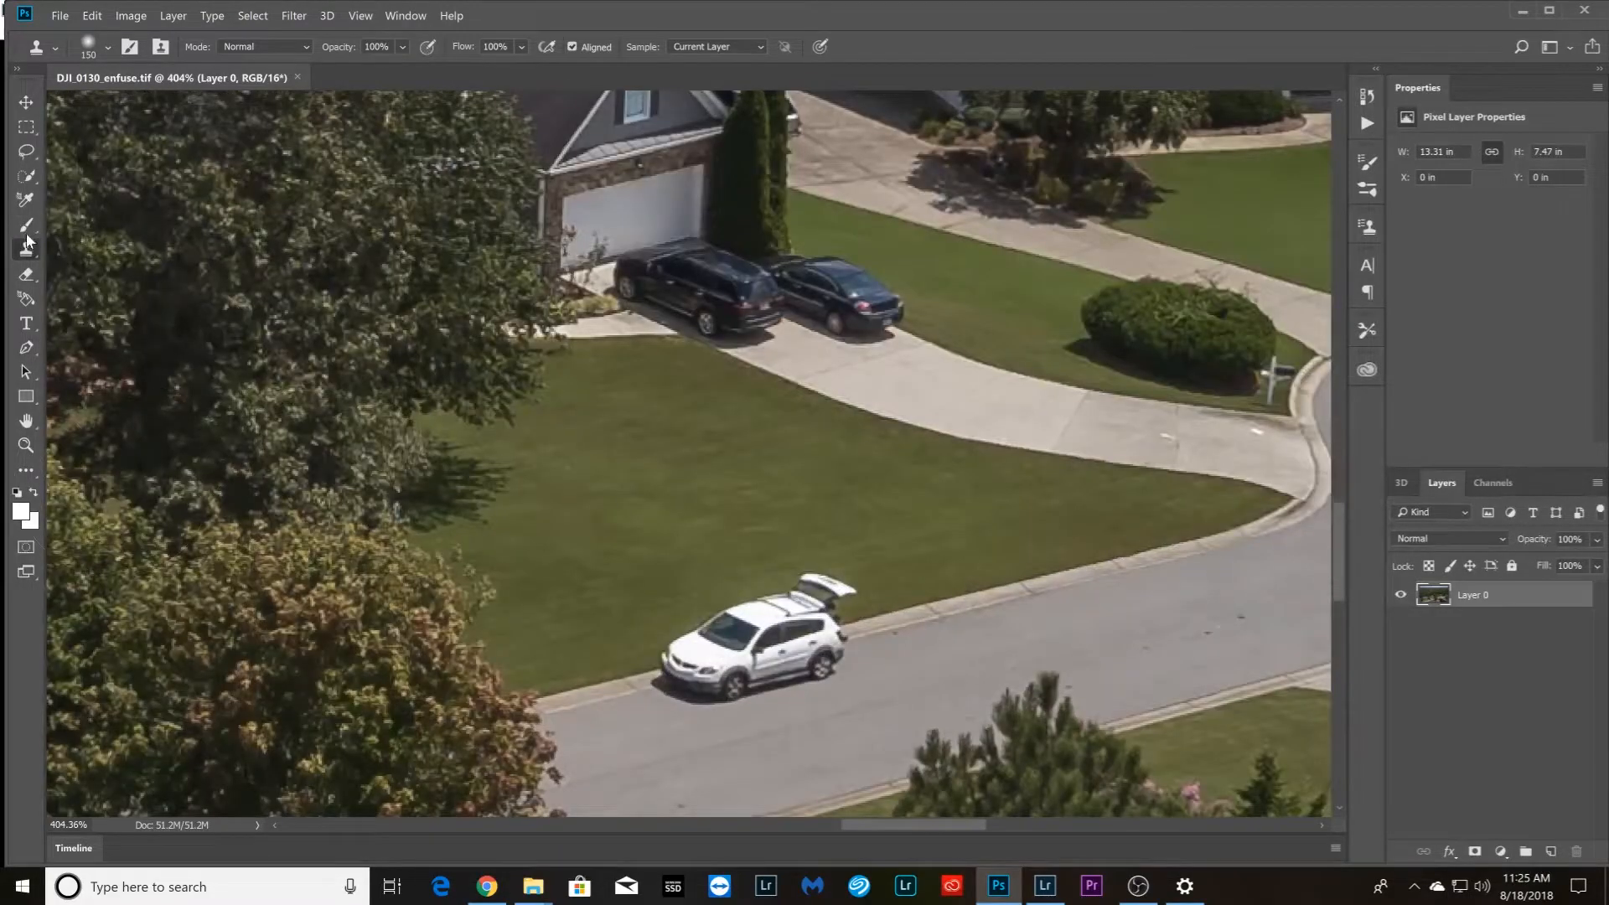
key("bracketleft")
key("bracketleft")
key("bracketleft")
key("bracketleft")
mouse_move(838, 586)
left_mouse_down()
mouse_move(807, 591)
mouse_move(796, 629)
mouse_move(809, 599)
mouse_move(775, 632)
mouse_move(808, 637)
mouse_move(683, 674)
mouse_move(705, 666)
left_mouse_up()
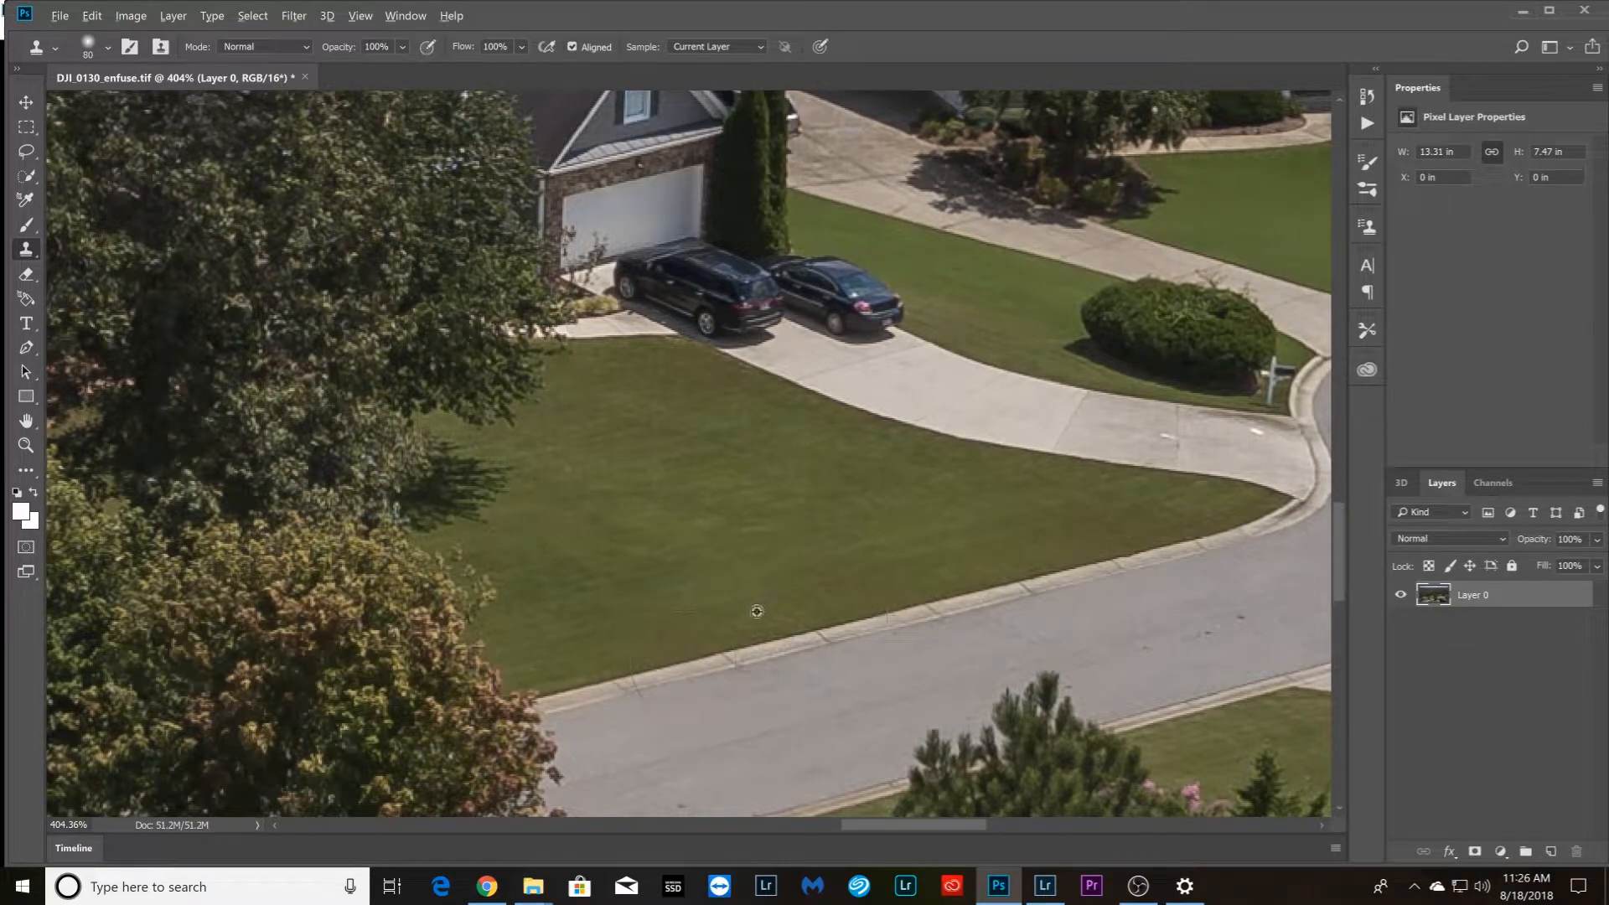
scroll(757, 611, "down", 5)
scroll(940, 505, "down", 2)
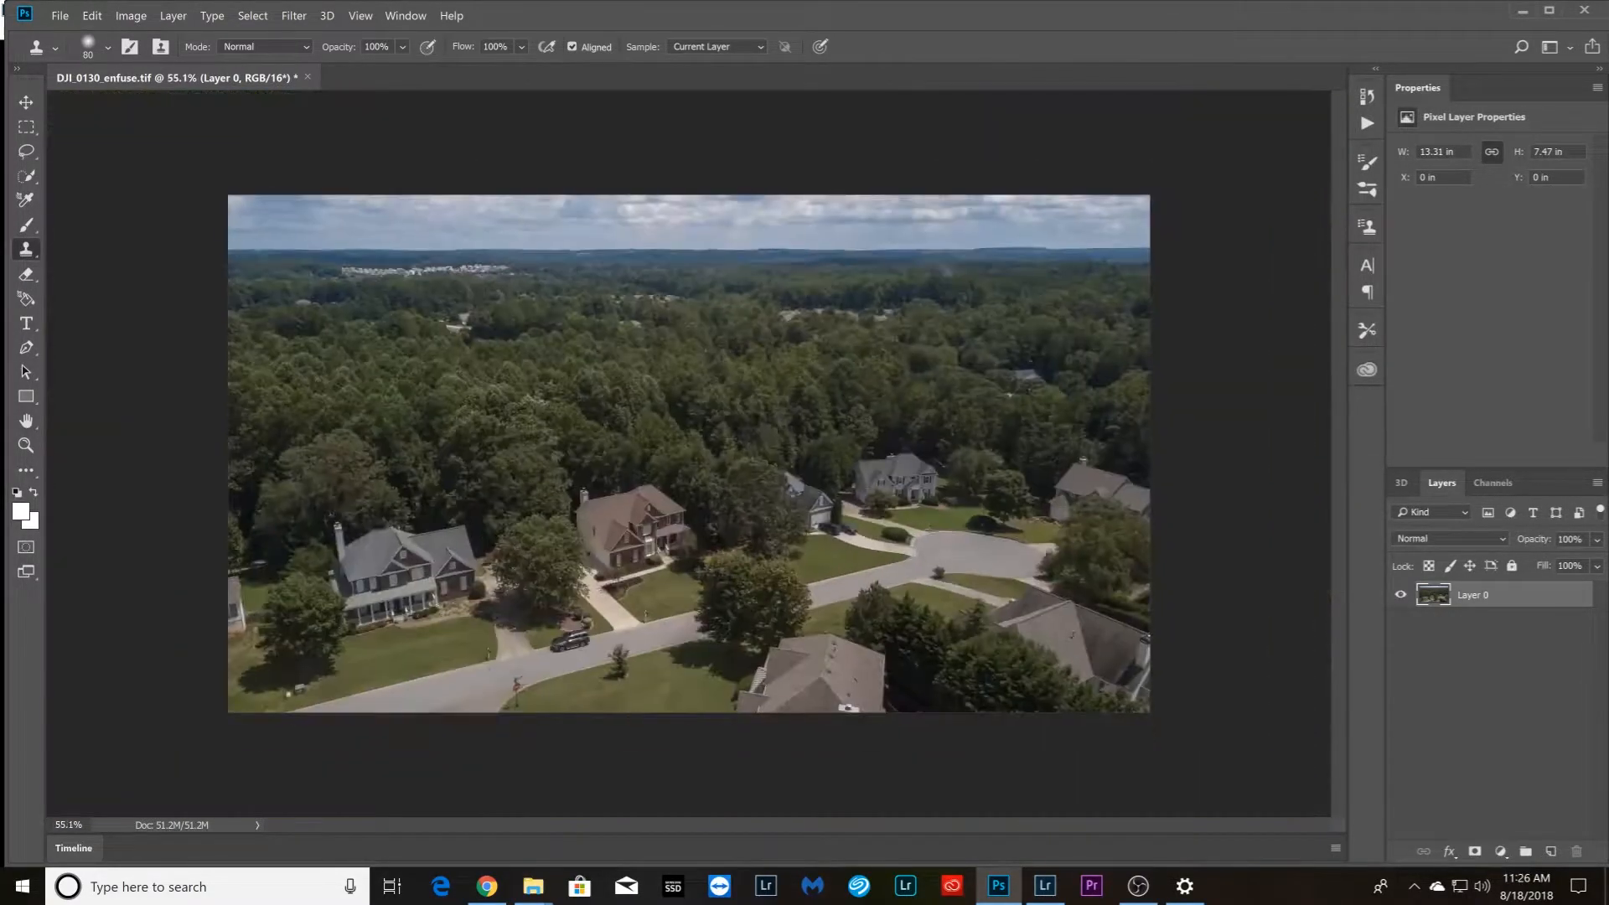
Save and close the retouched DJI_0130_enfuse.tif, then return to Lightroom
key("ctrl+s")
left_click(300, 78)
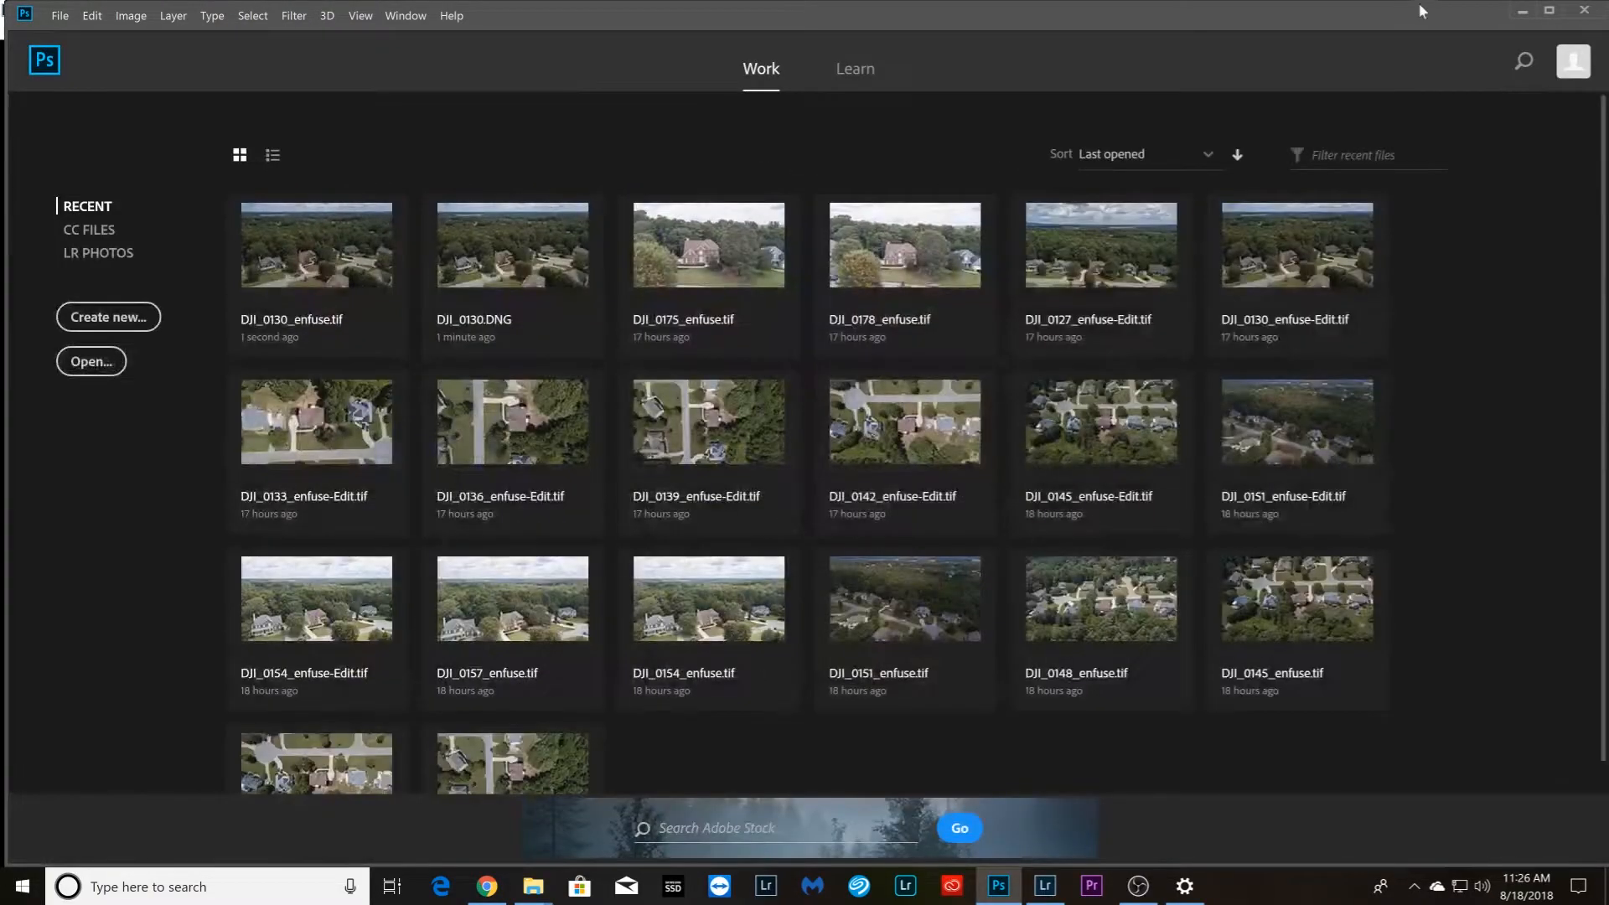
left_click(1520, 15)
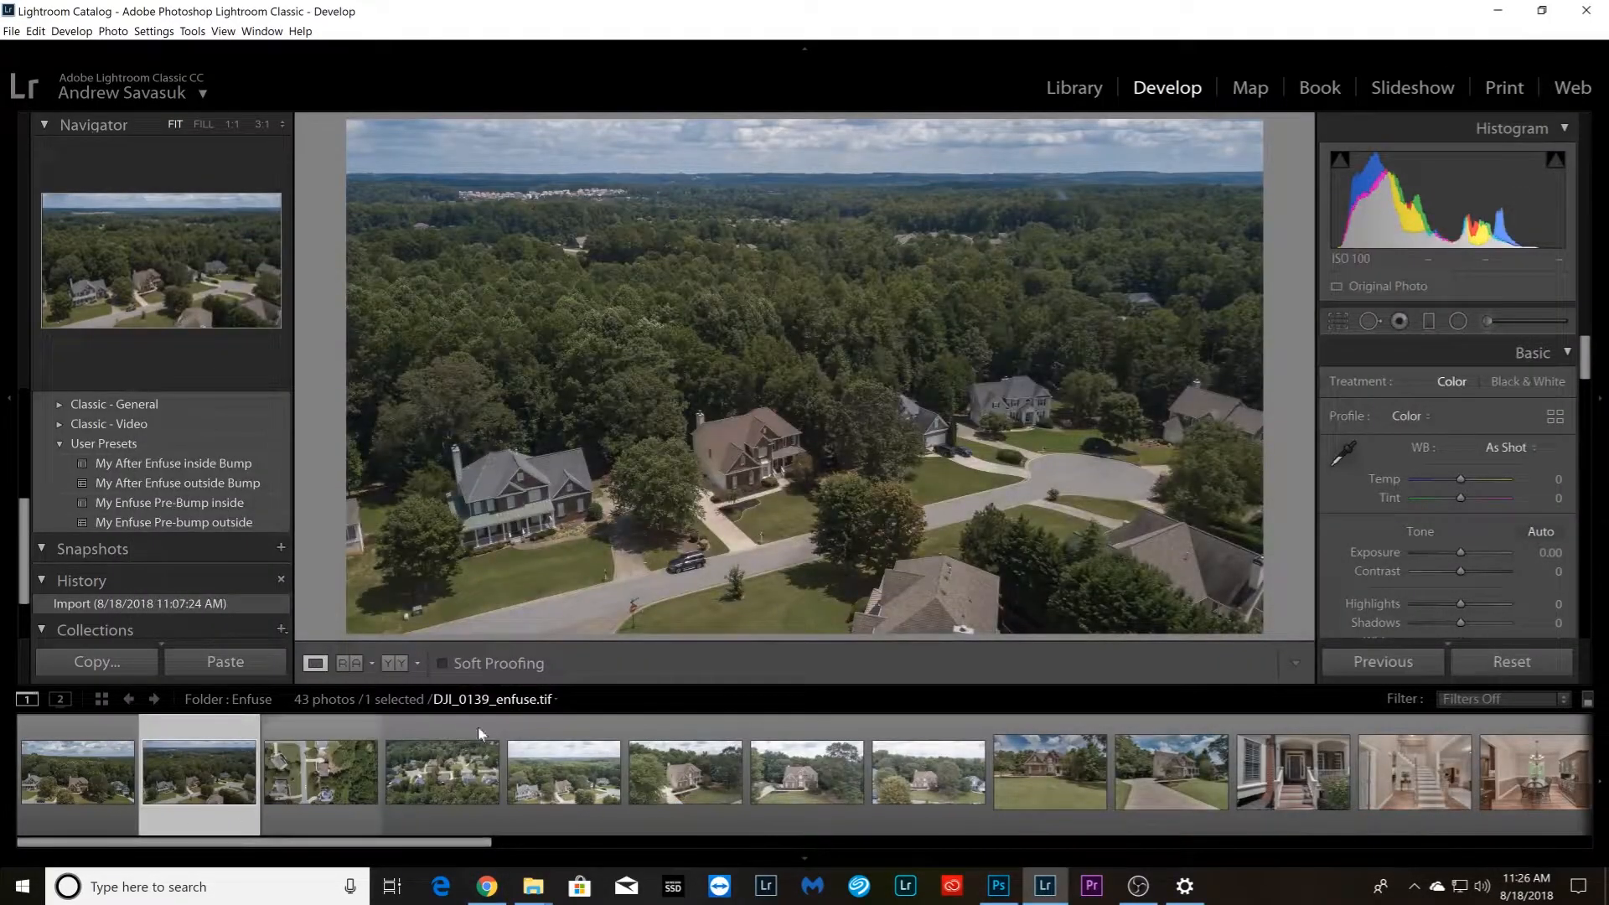
Apply the My After Enfuse outside Bump preset to DJI_0121_enfuse.tif and raise its Shadows to +96
left_click(54, 803)
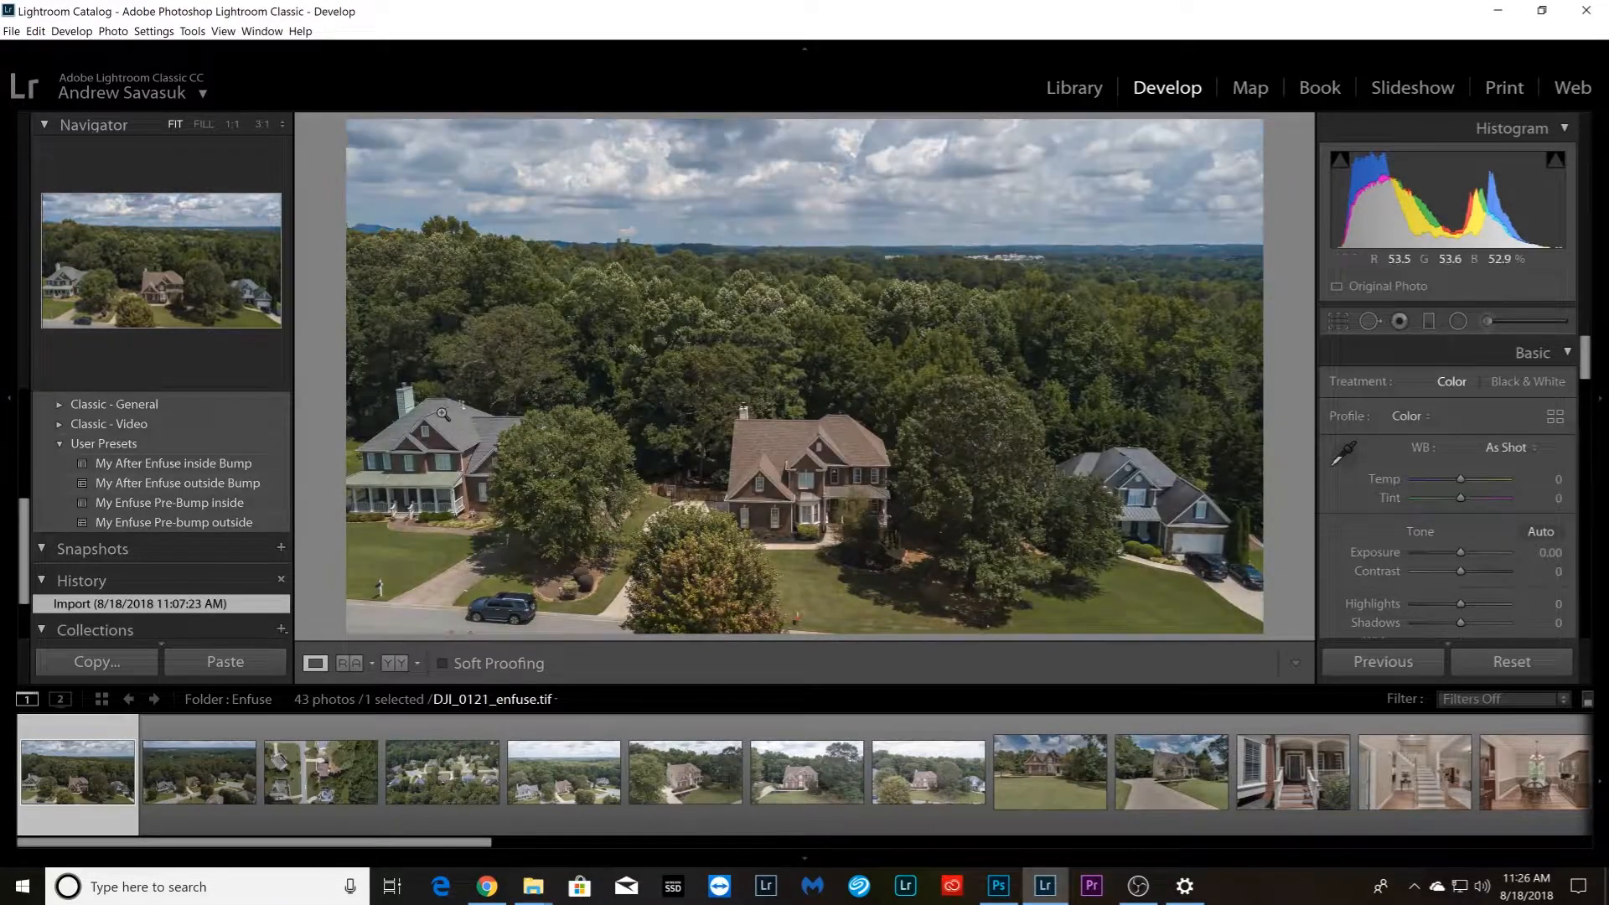
left_click(225, 477)
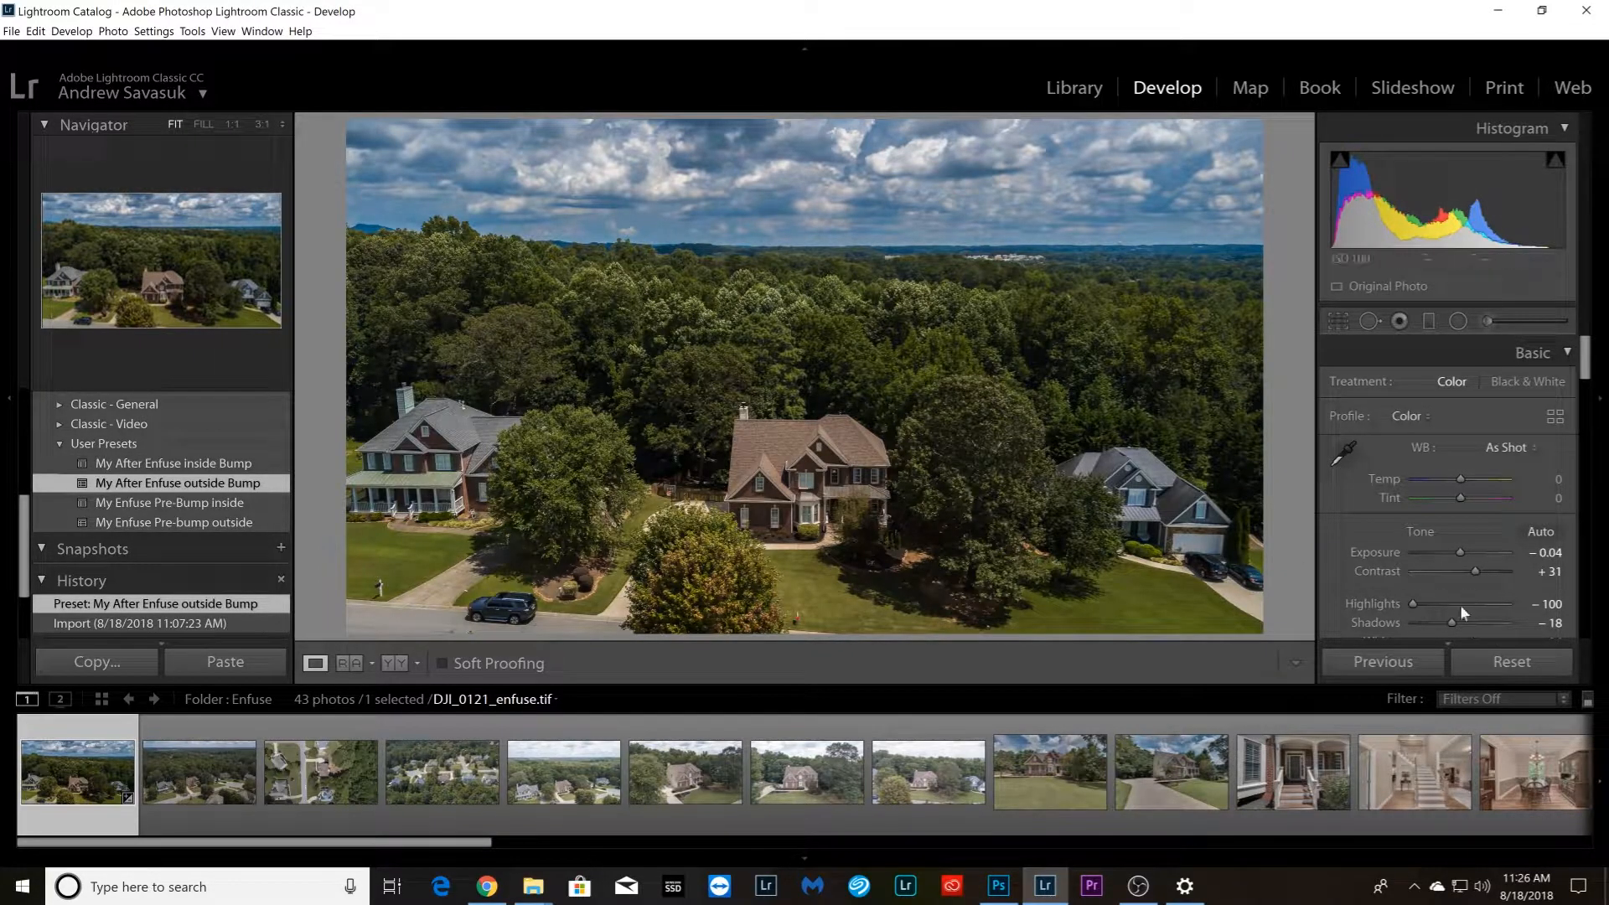
left_click_drag(1465, 621, 1508, 622)
Set the temperature of DJI_0121_enfuse.tif to -3 and its Clarity to +4
left_click(1548, 482)
type("-3")
key("Return")
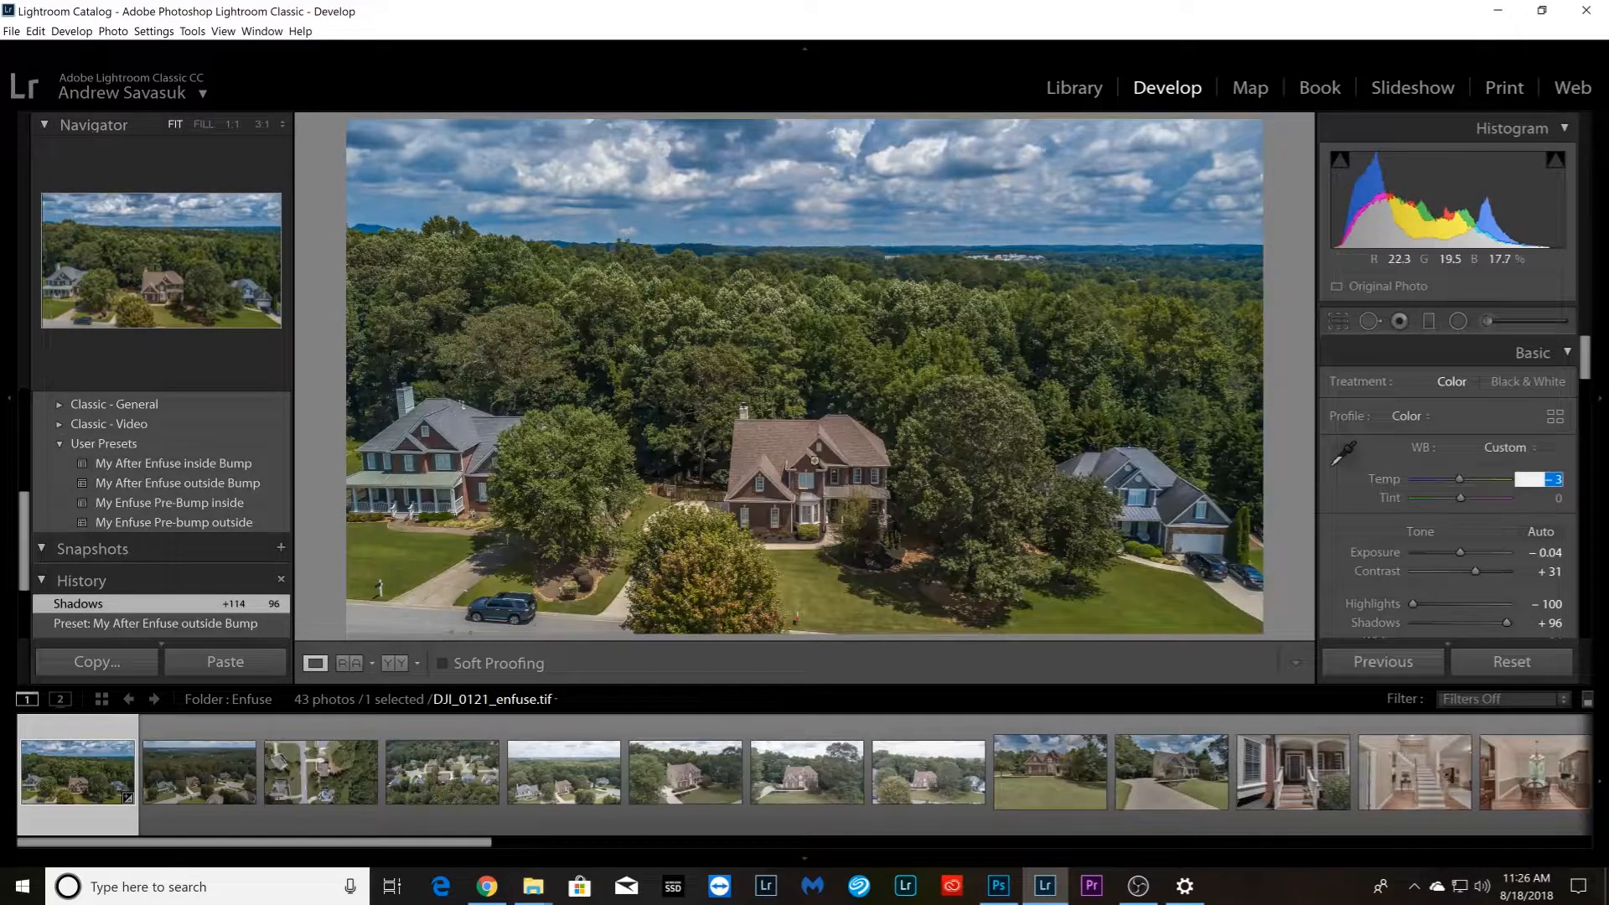
left_click(1345, 528)
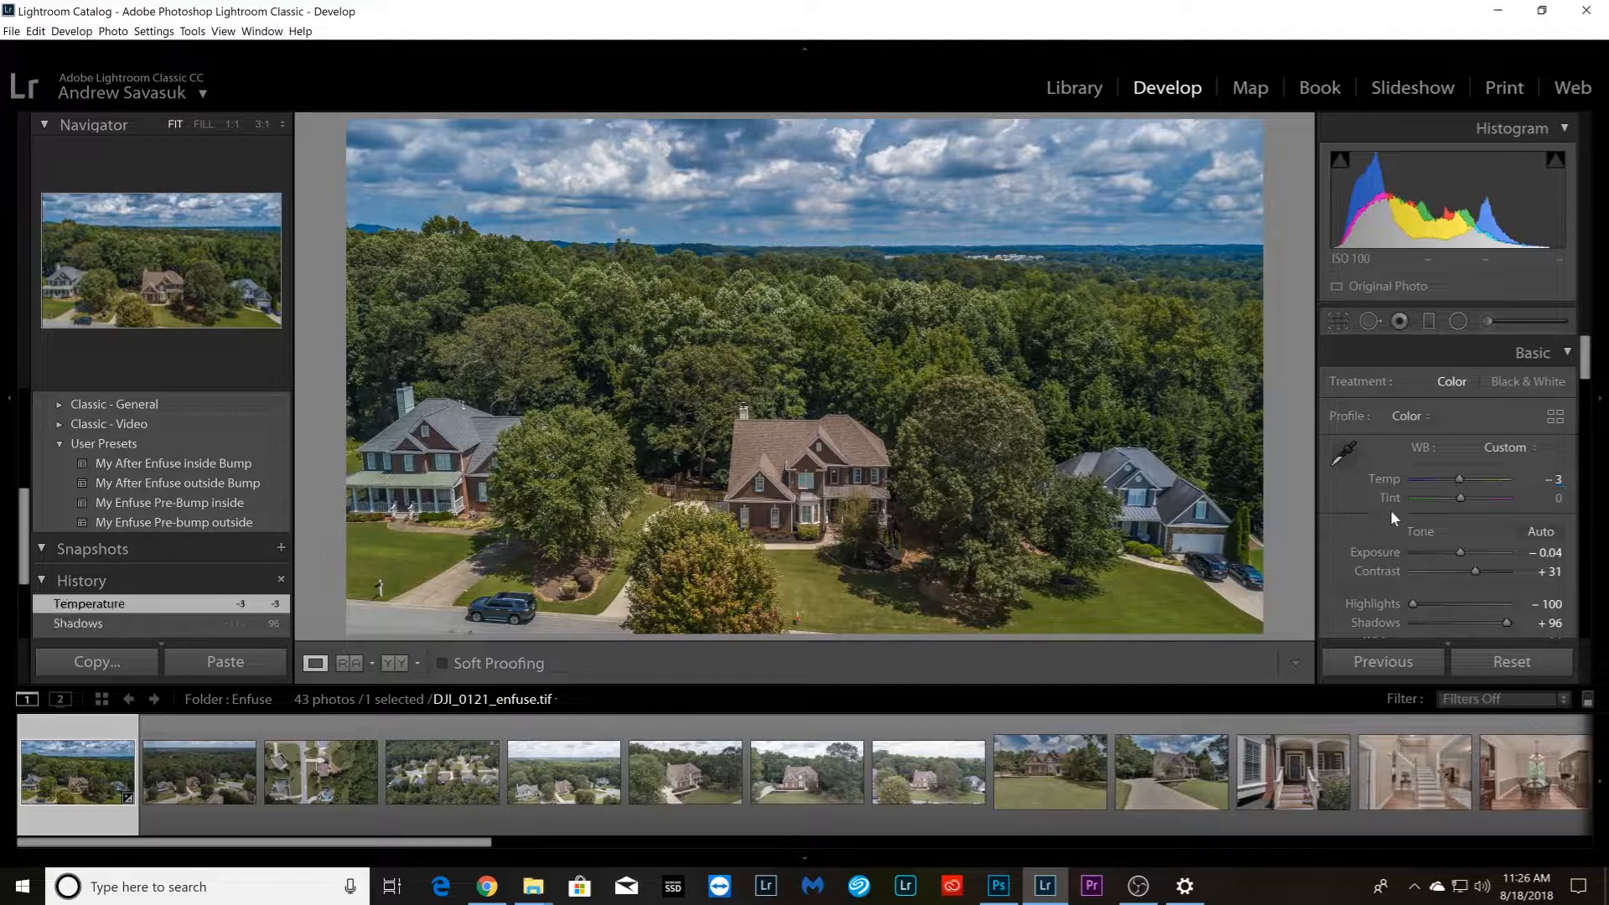
scroll(1383, 503, "down", 5)
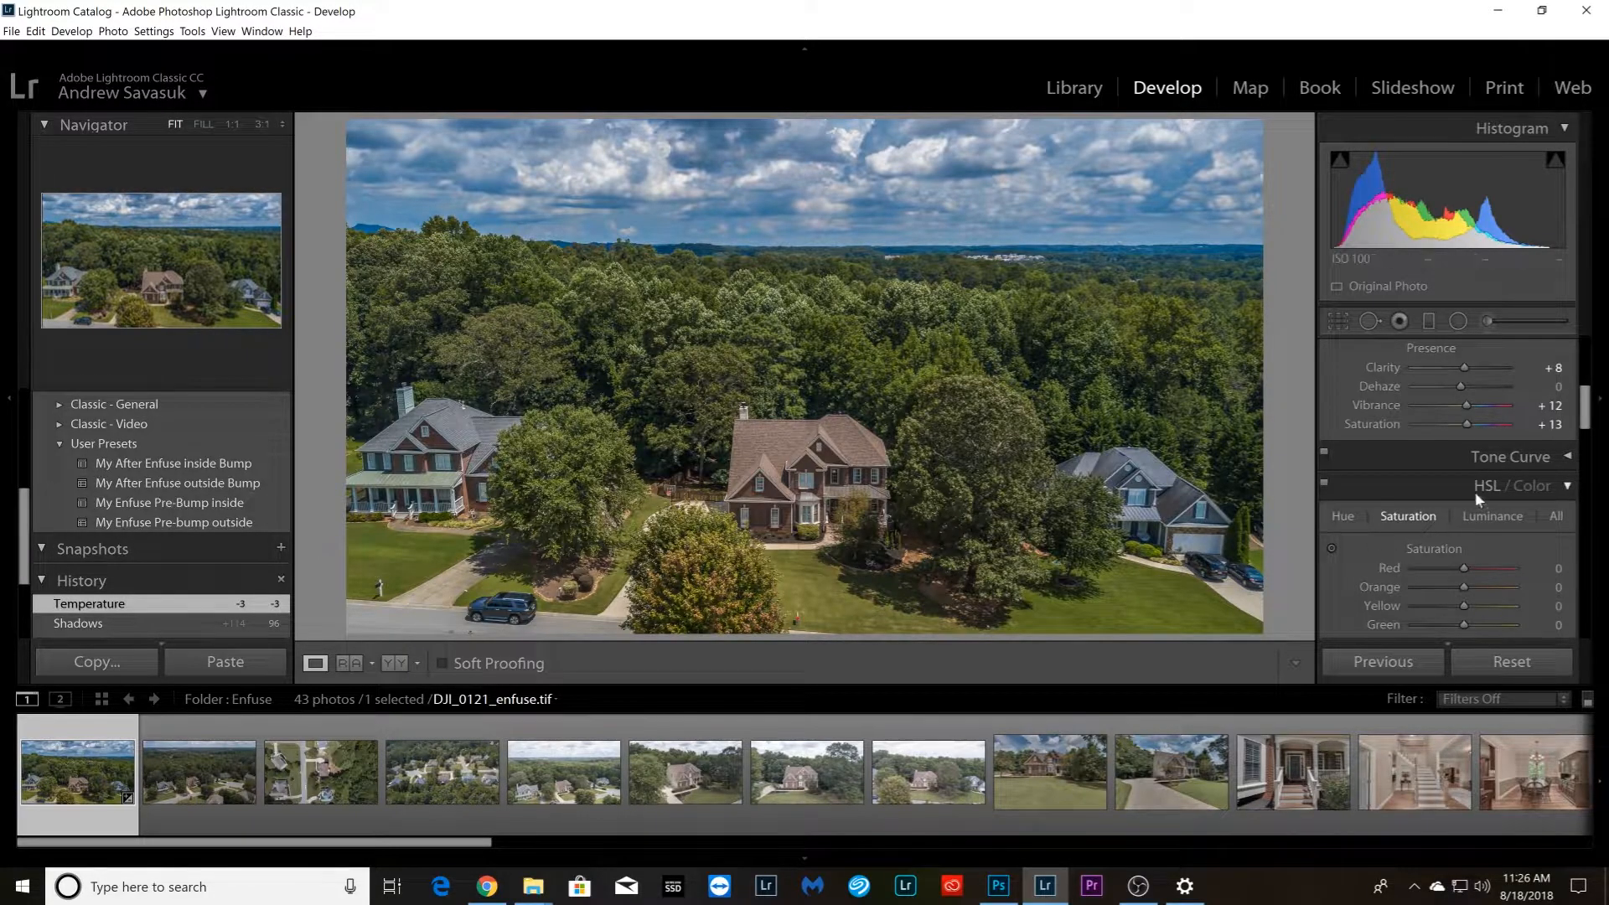
left_click_drag(1466, 365, 1463, 365)
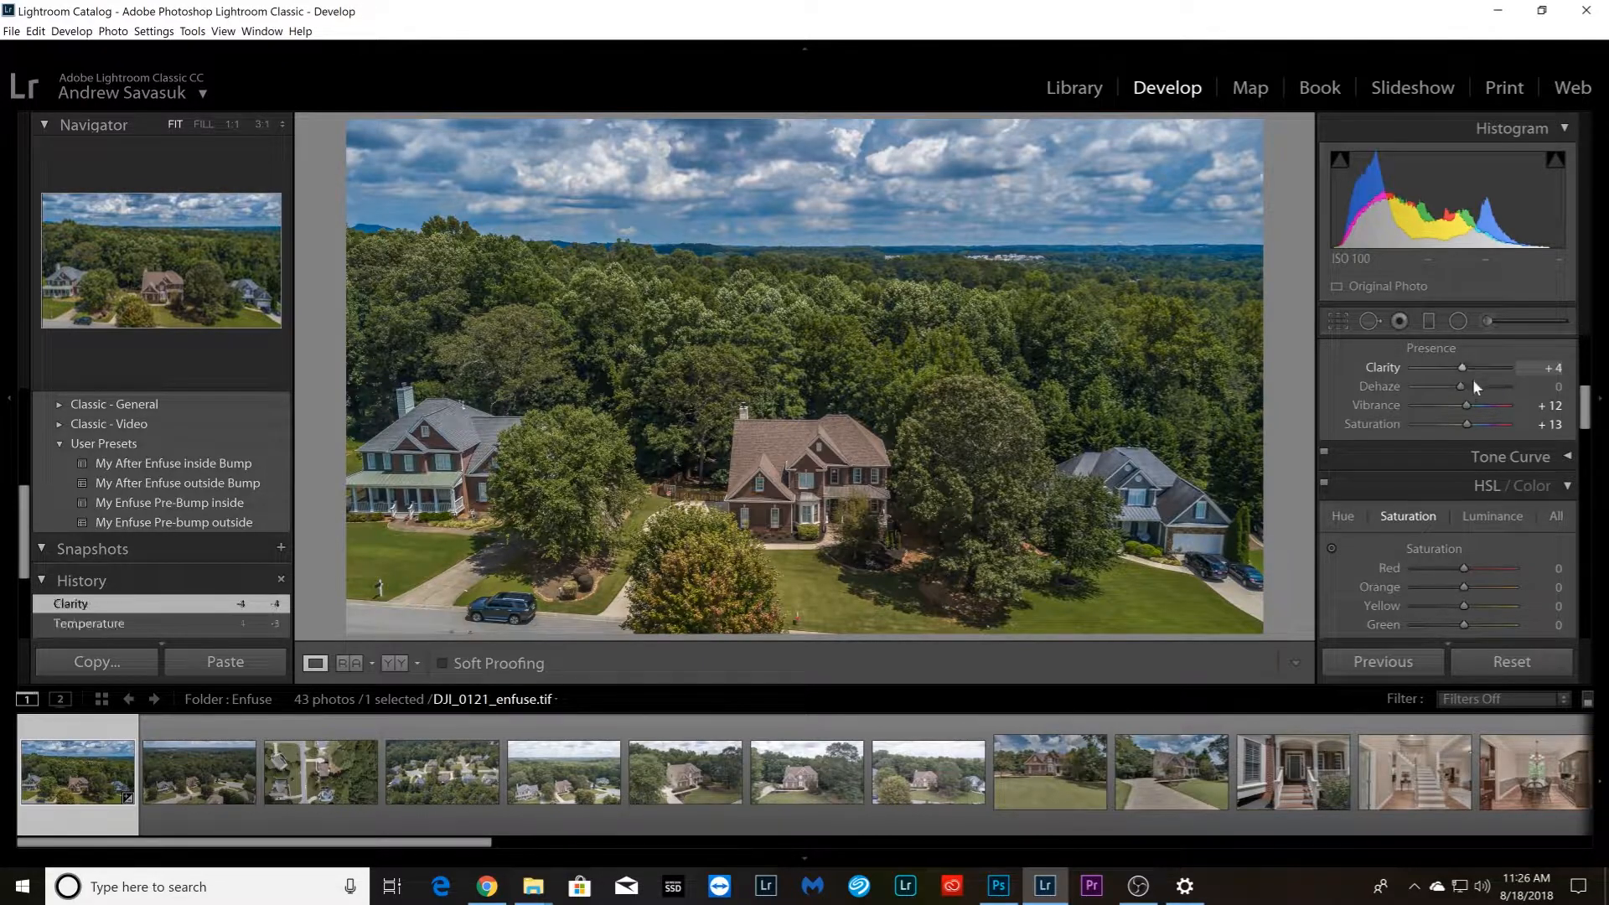
Select all eight aerial photos and synchronize the develop settings of DJI_0121_enfuse.tif across them
left_click_drag(117, 843, 180, 842)
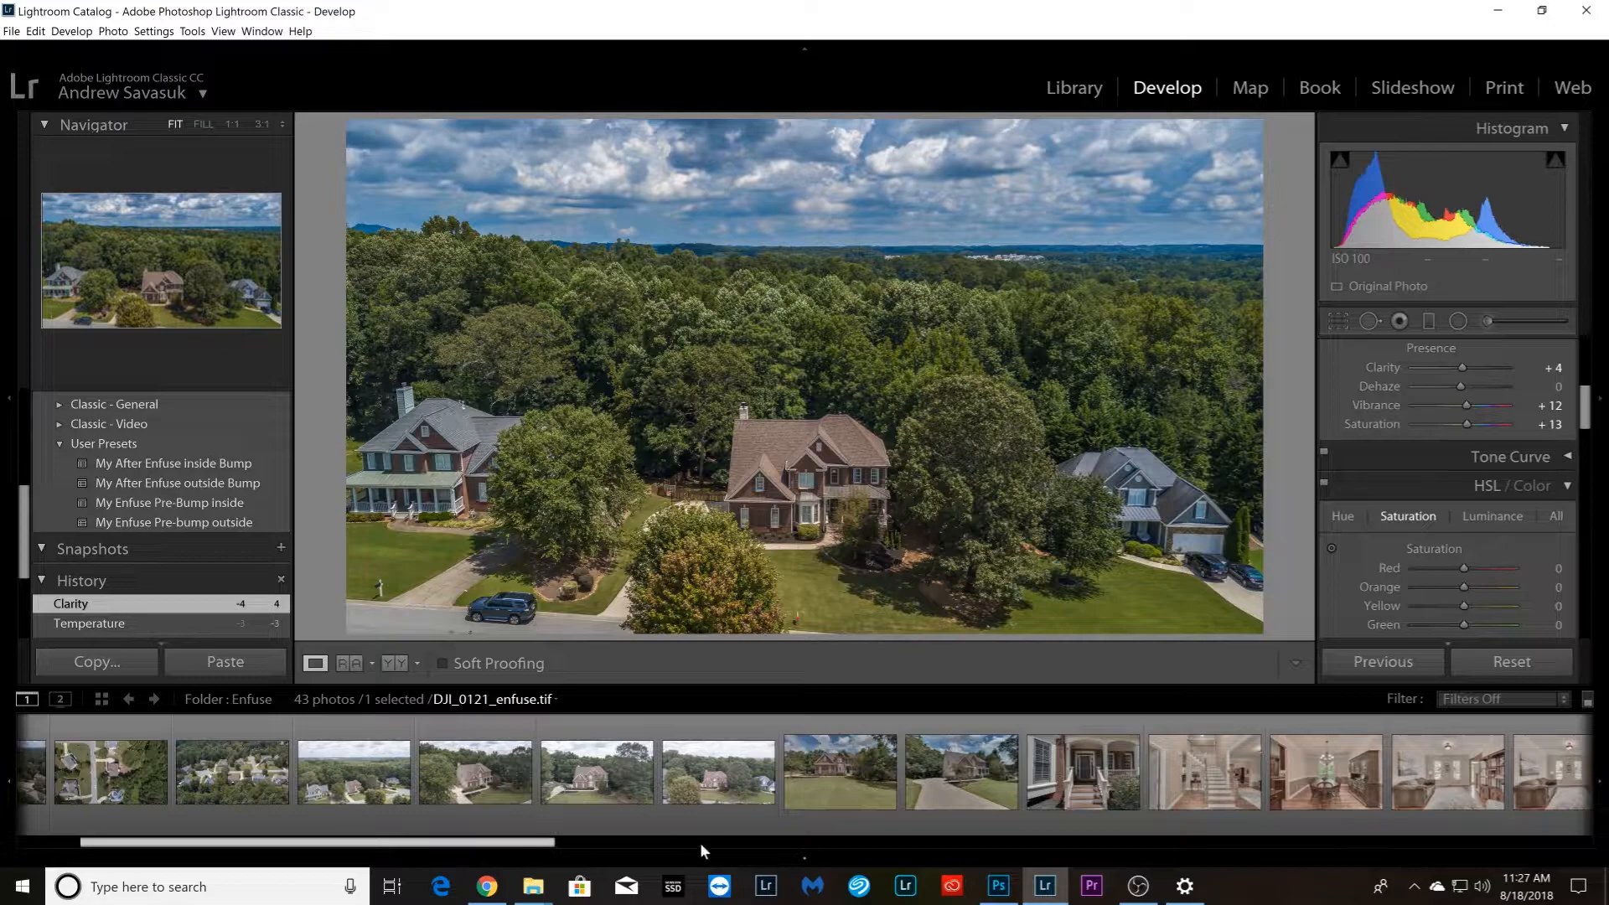
left_click(708, 792, "shift")
left_click(1391, 661)
left_click(1190, 494)
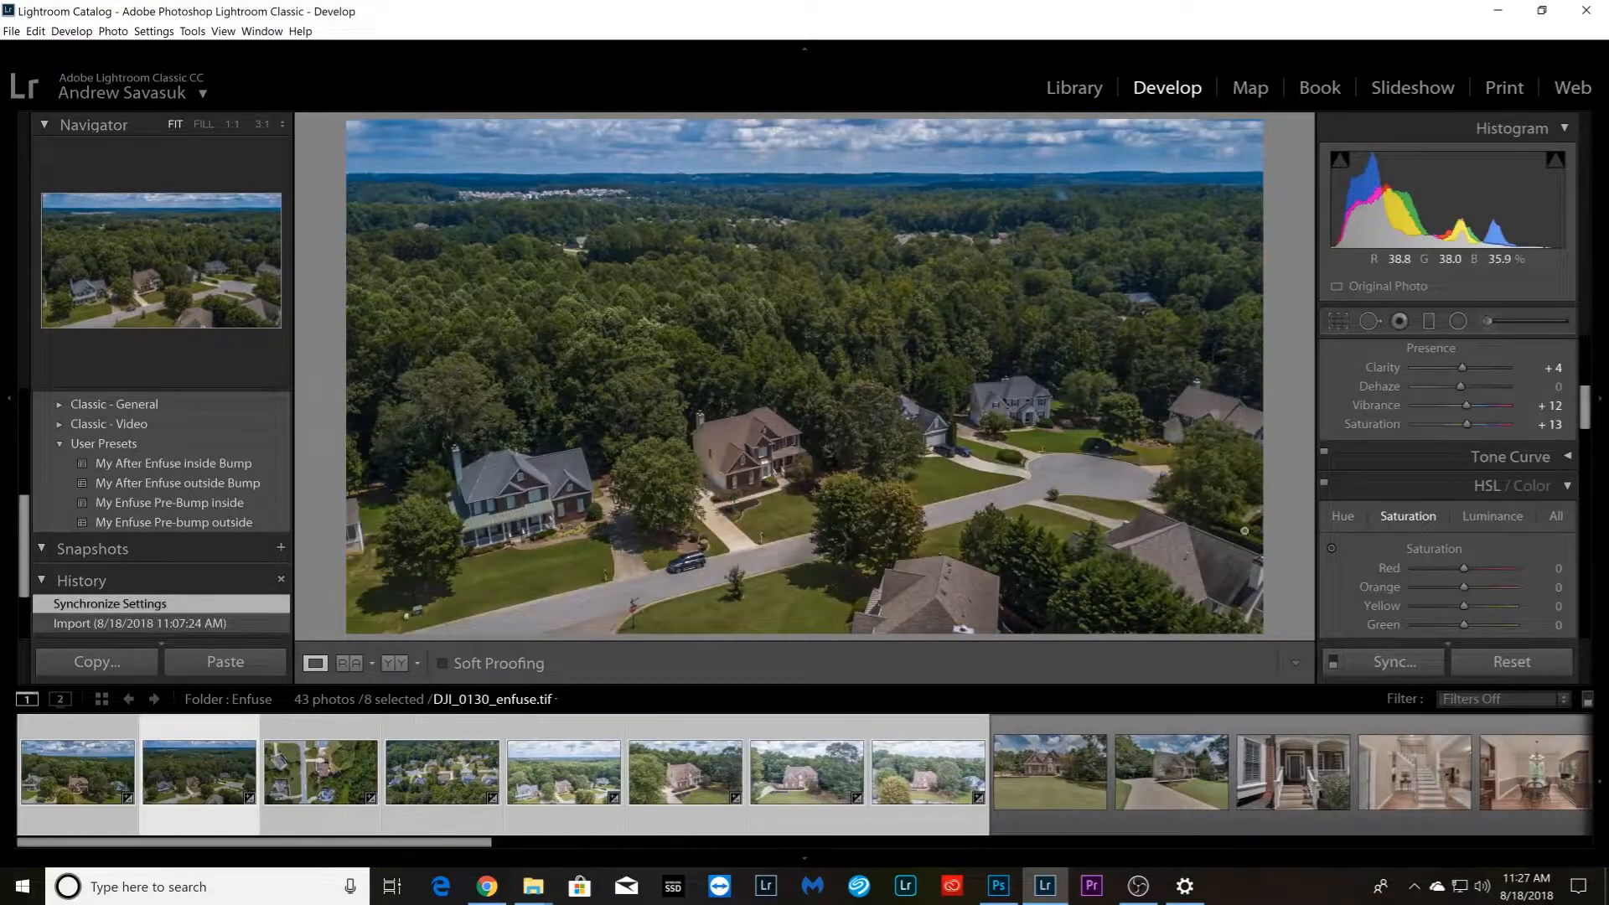
Raise the Exposure of DJI_0130_enfuse.tif to about +0.66
scroll(1371, 450, "up", 5)
scroll(1466, 550, "up", 7)
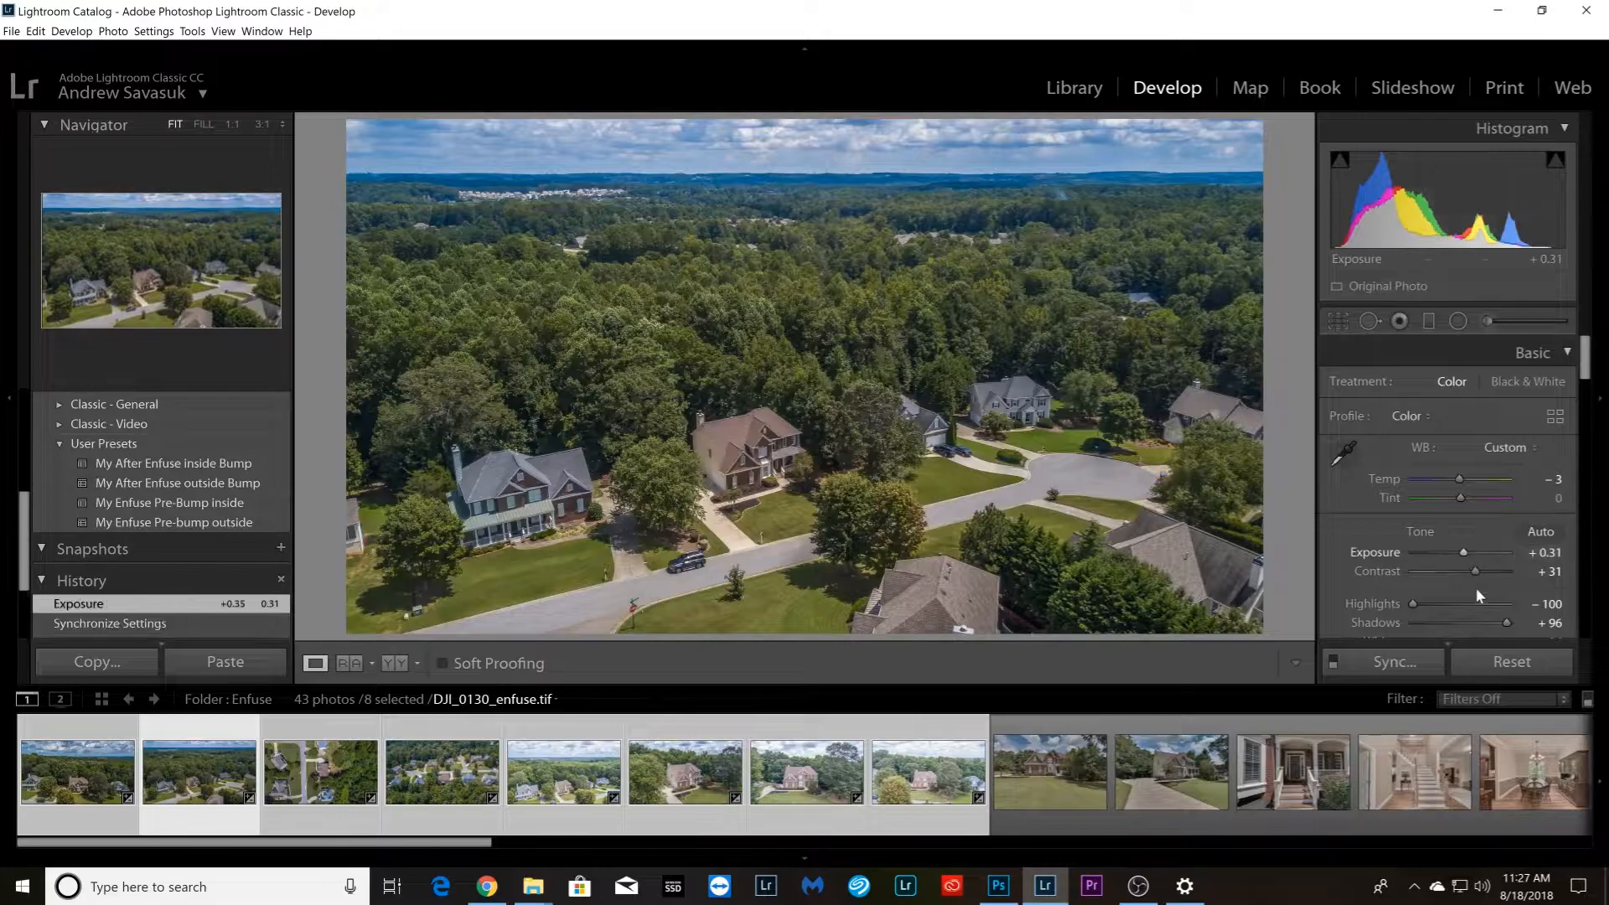
scroll(1453, 593, "down", 1)
scroll(1461, 465, "up", 4)
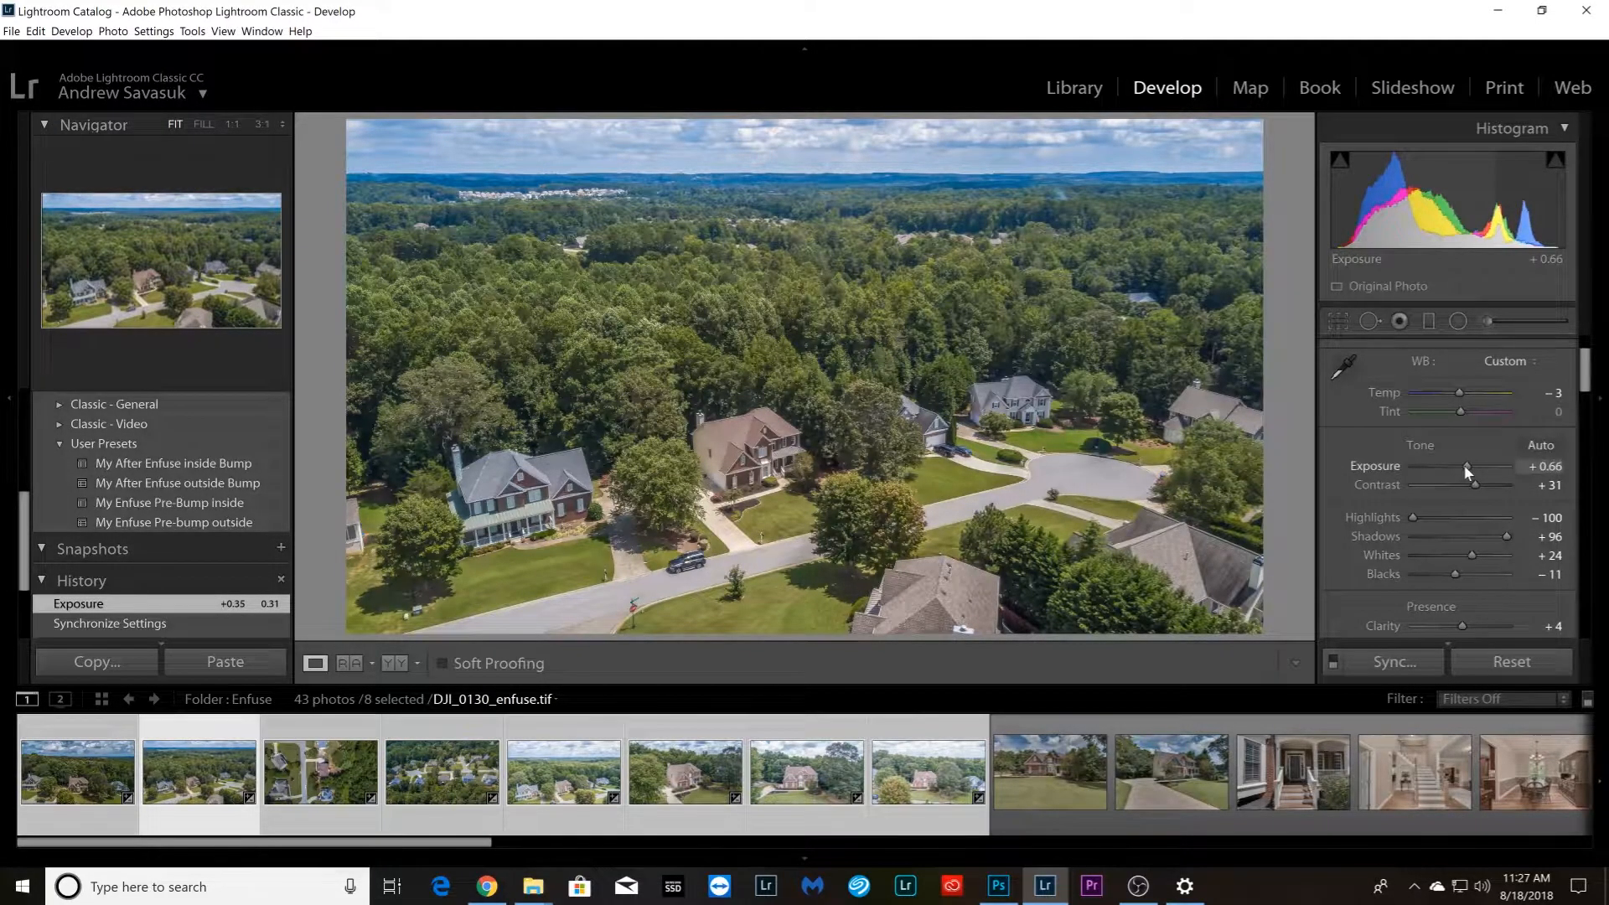
Raise the Exposure of the overhead street photo DJI_0139_enfuse.tif to +0.26 and compare it with the following photo
key("Right")
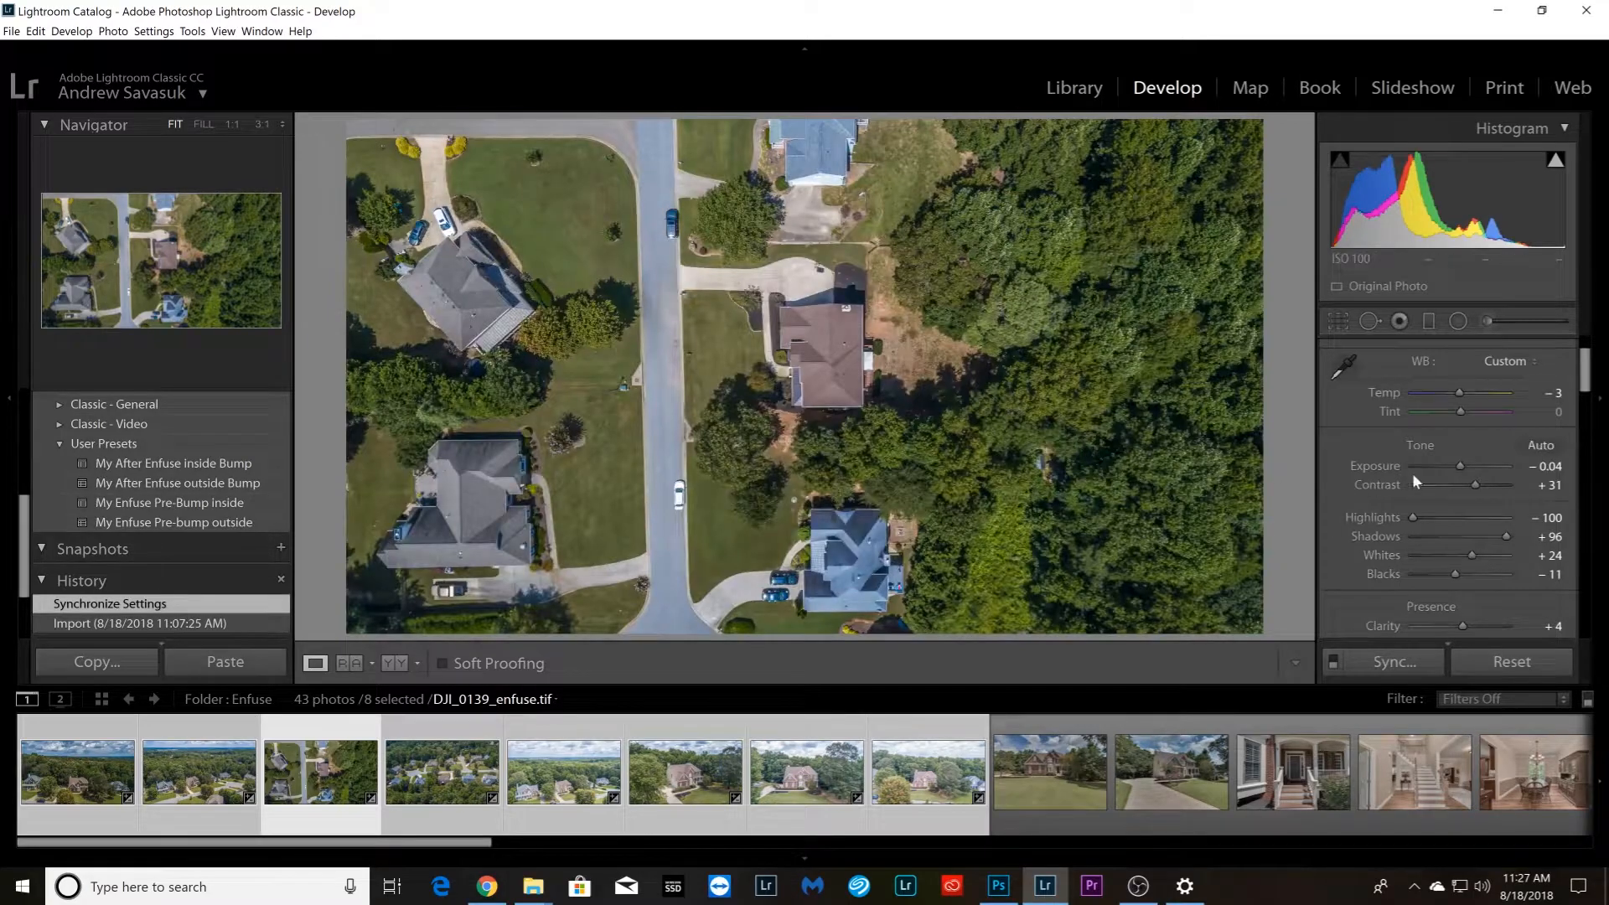
scroll(1463, 463, "up", 5)
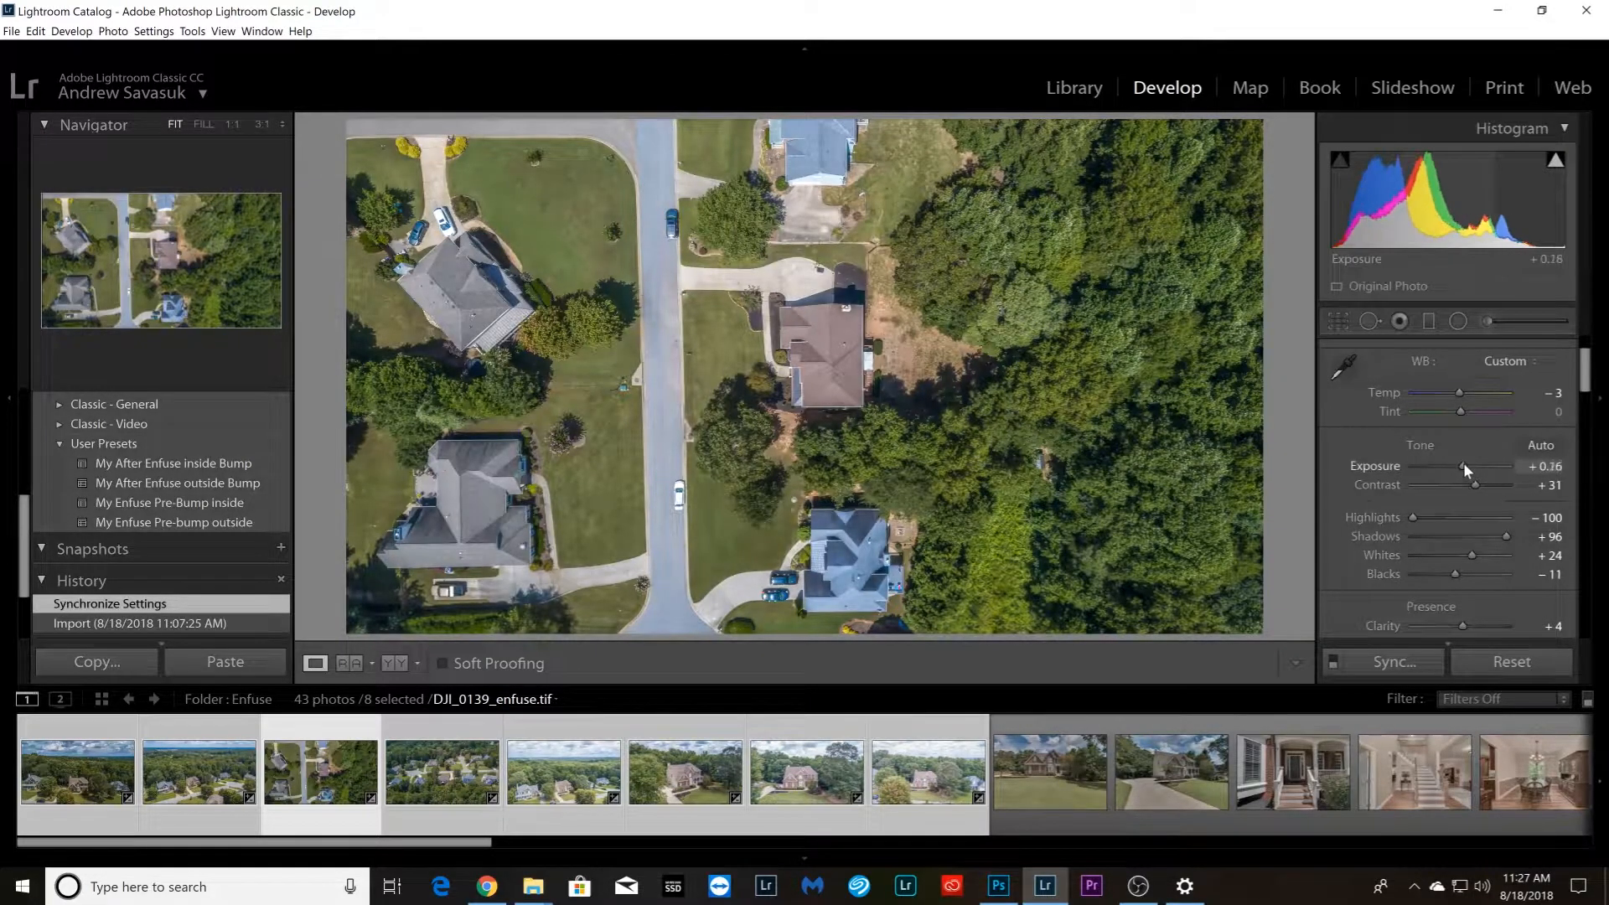
key("Right")
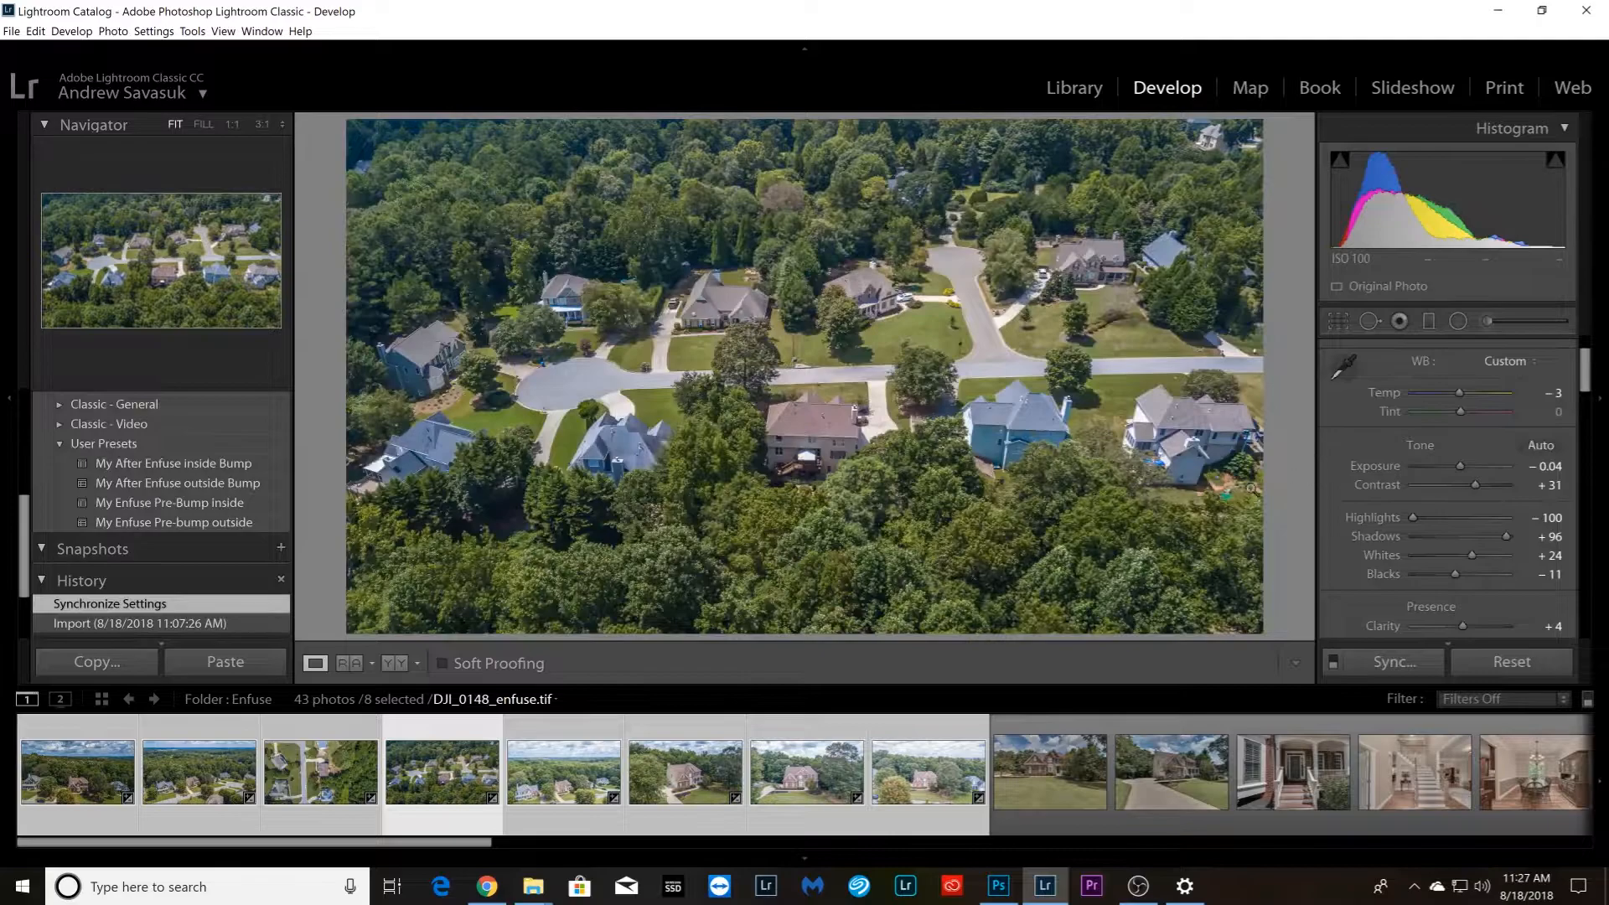
key("Left")
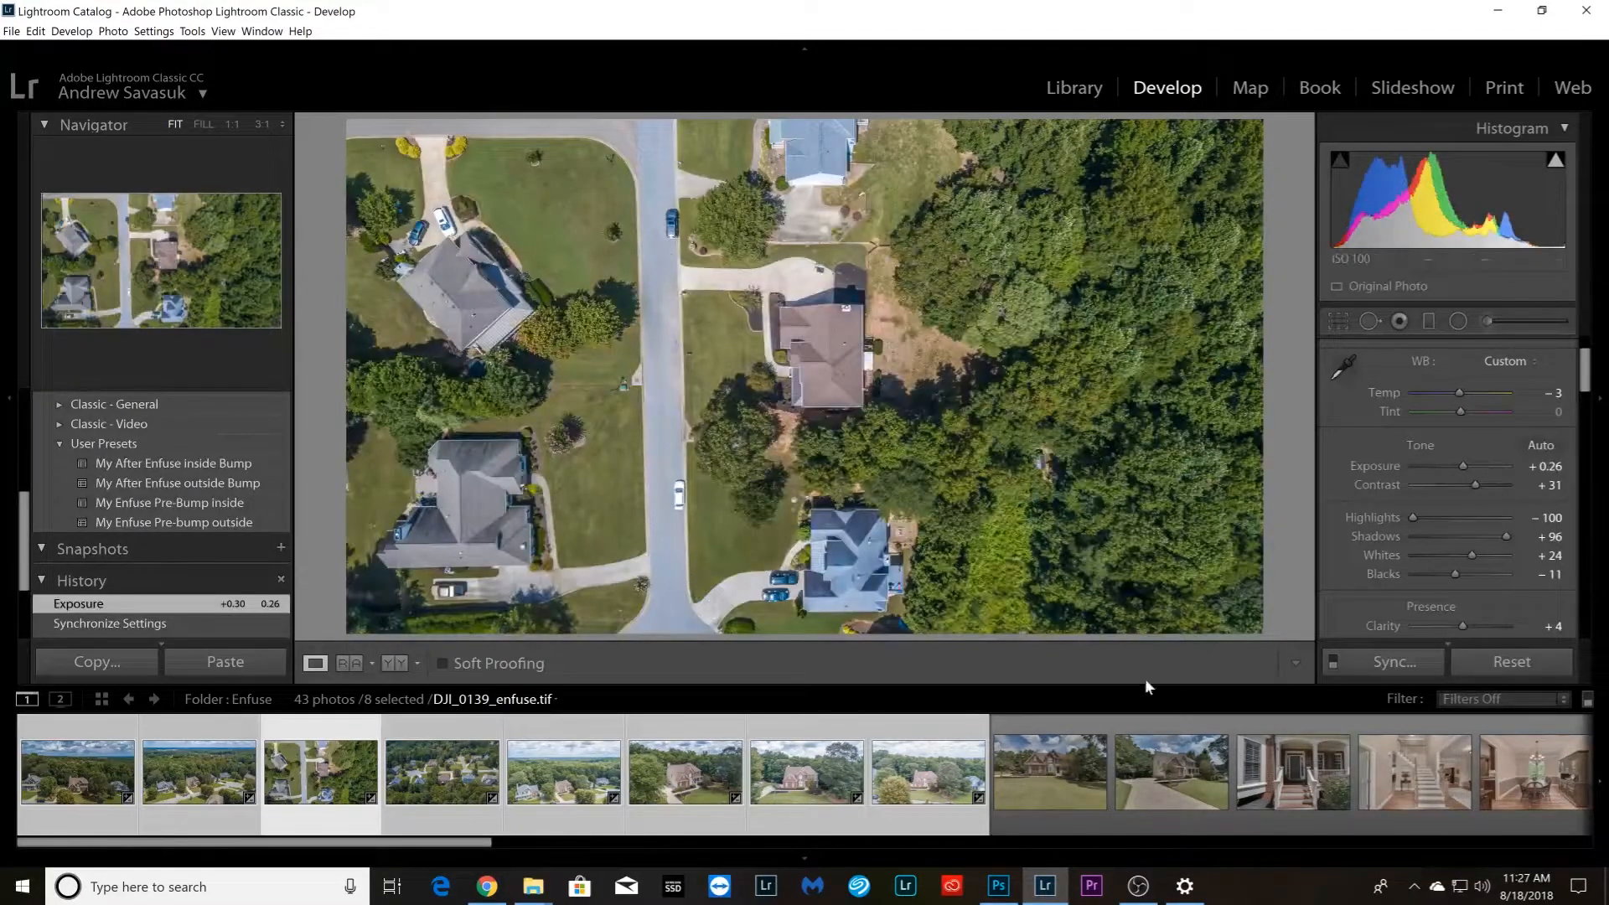
Set Dehaze on DJI_0148_enfuse.tif to about +18 and move on to DJI_0154_enfuse.tif
key("Right")
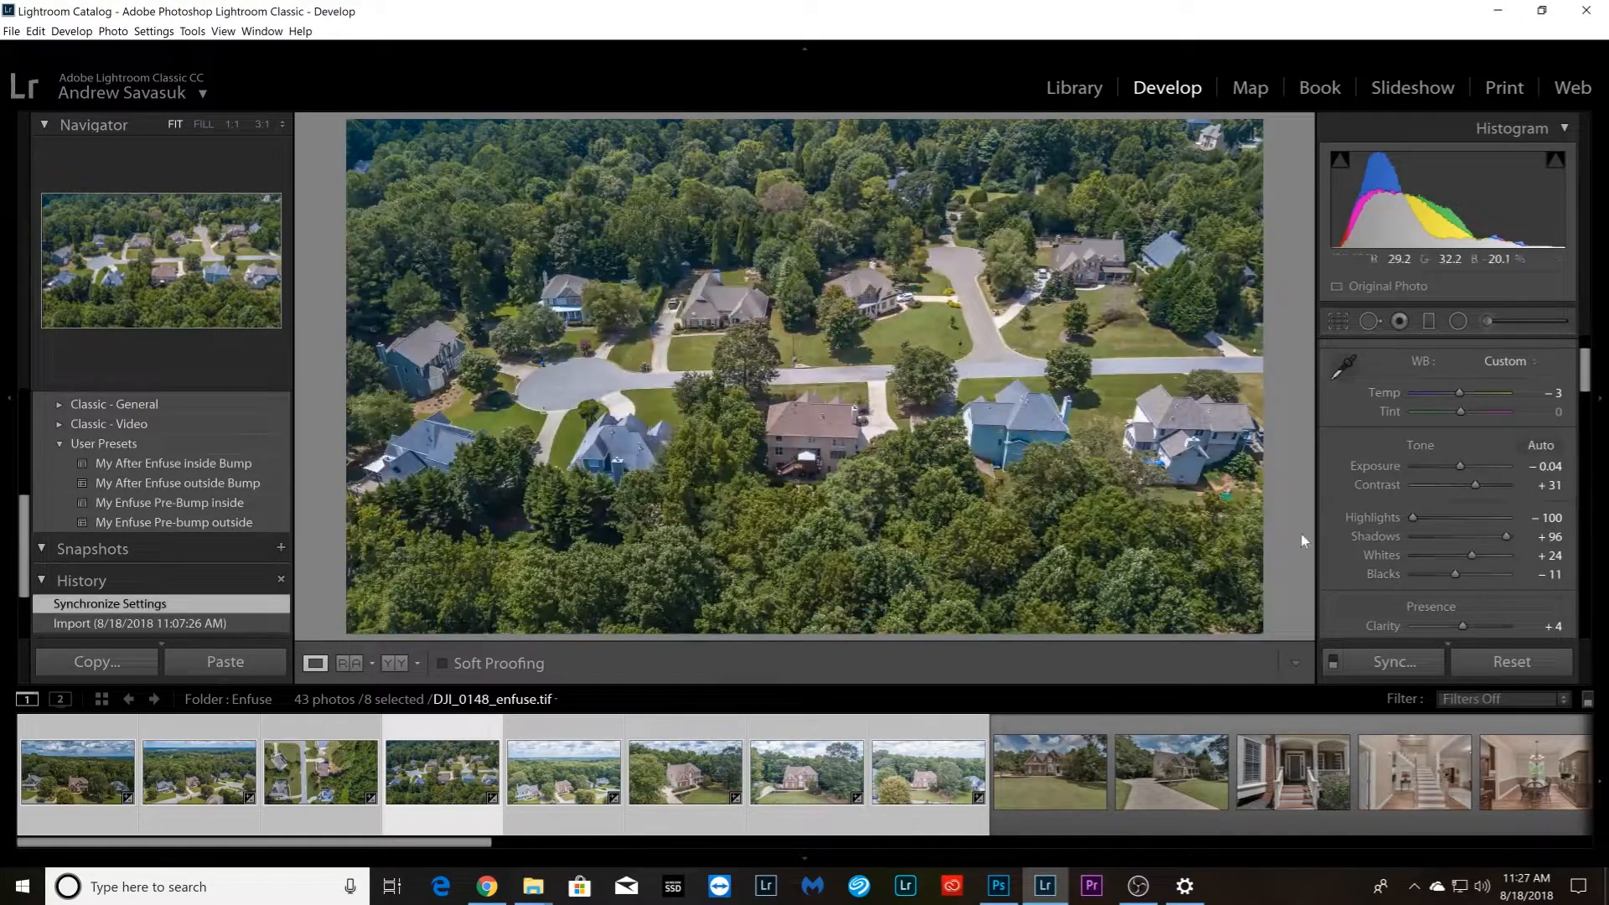
scroll(1376, 570, "down", 2)
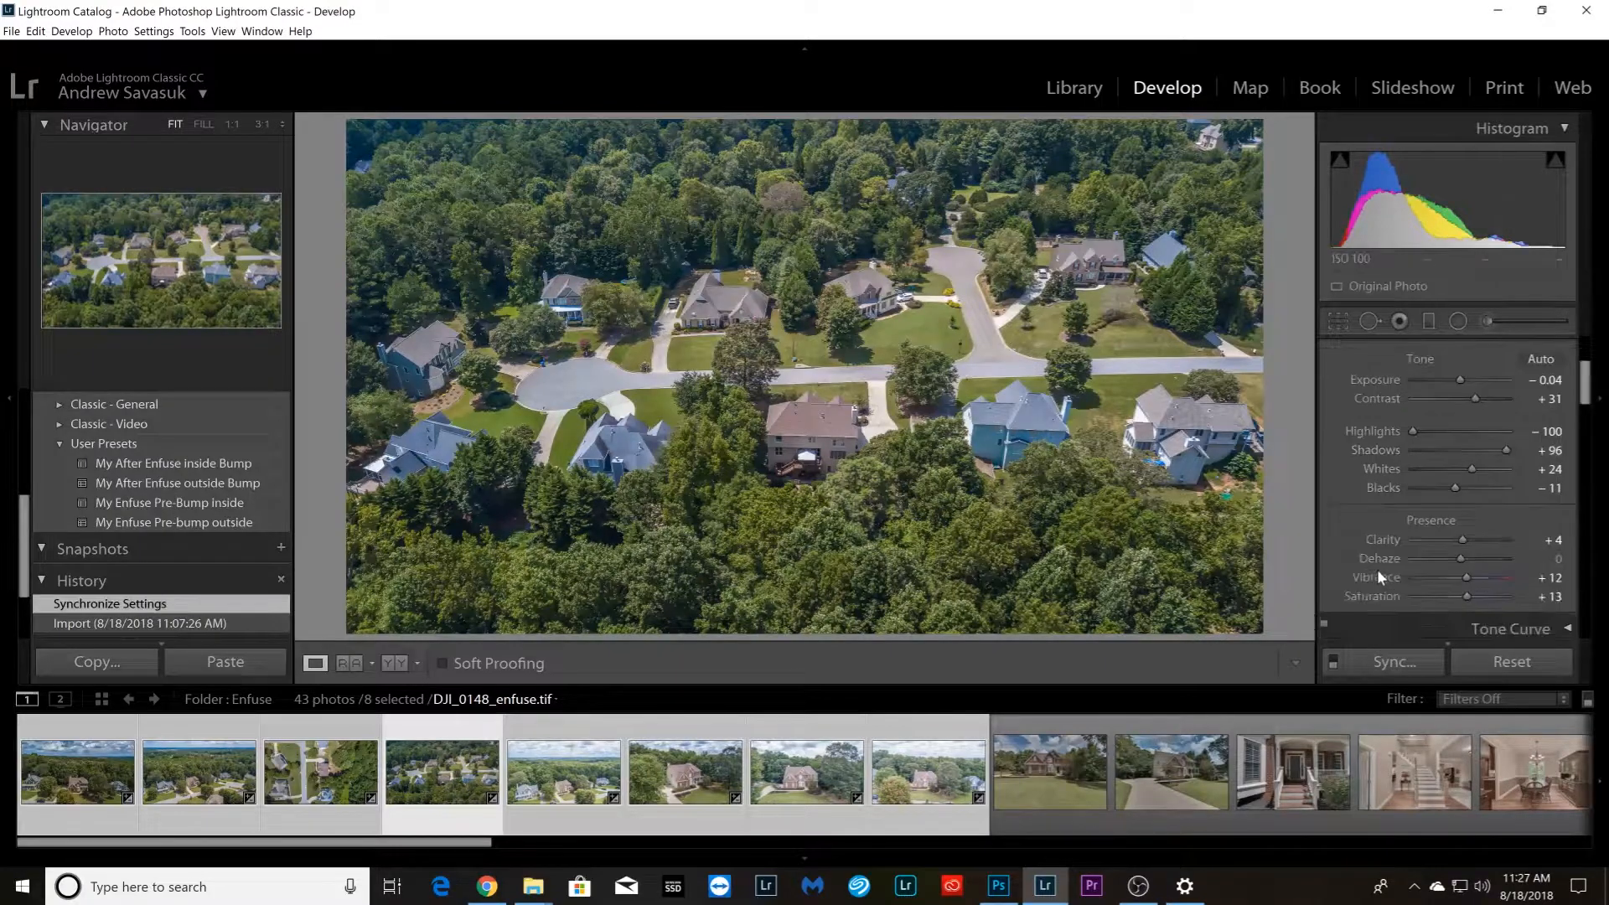
left_click_drag(1461, 558, 1471, 554)
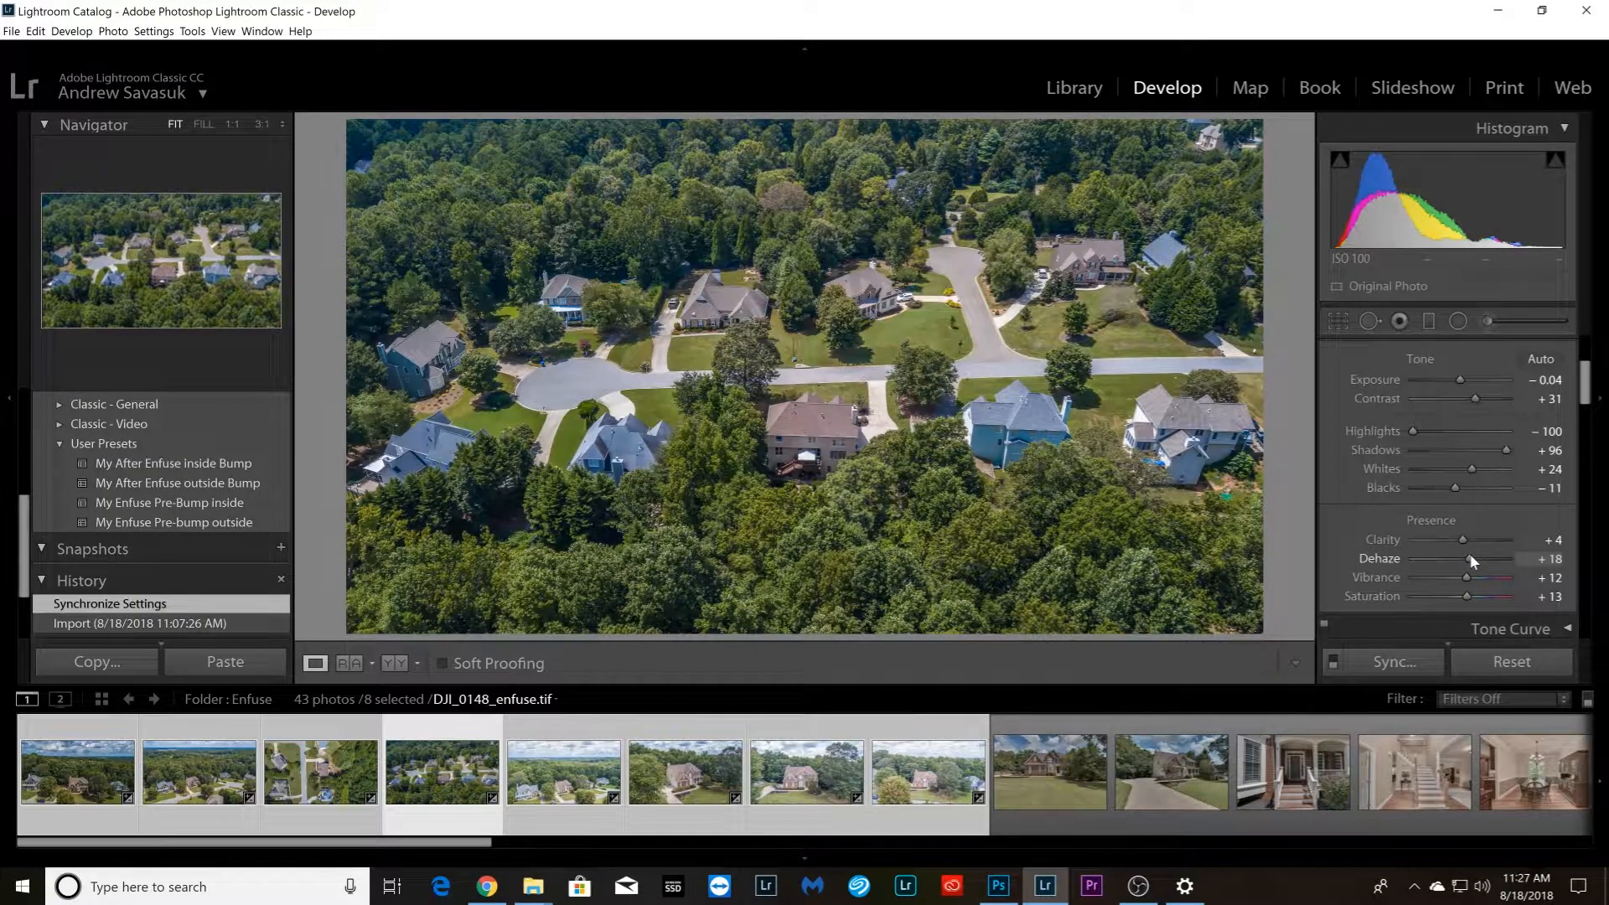
key("Right")
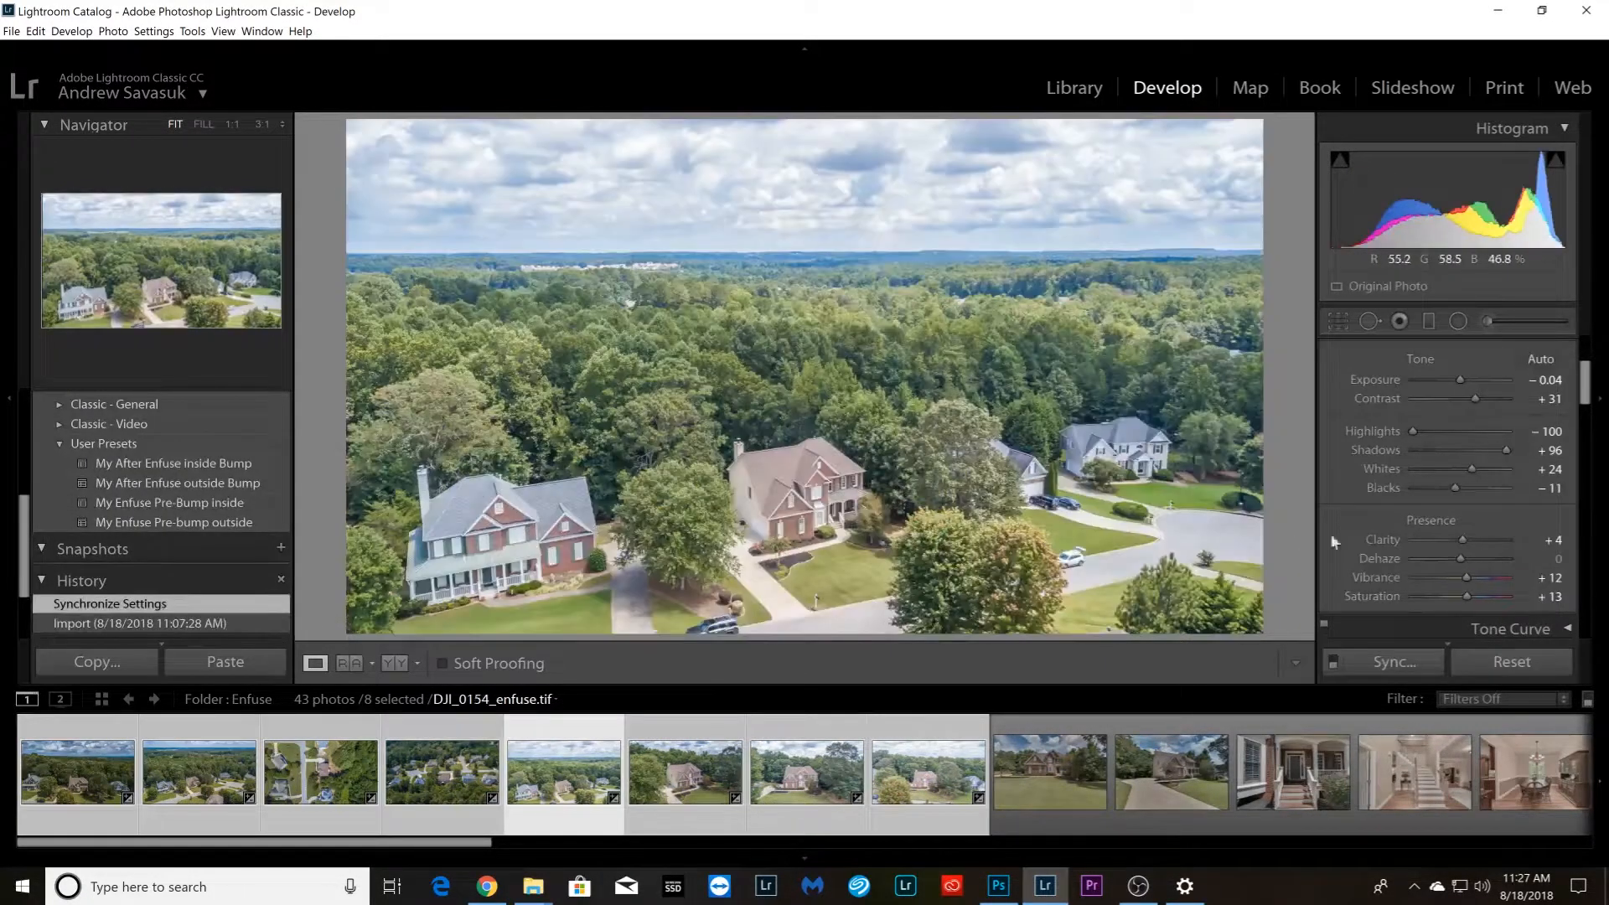
Set DJI_0154_enfuse.tif to Exposure −0.79 and Dehaze about +20, and set Dehaze on DJI_0160_enfuse.tif to +41
left_click_drag(1460, 380, 1453, 381)
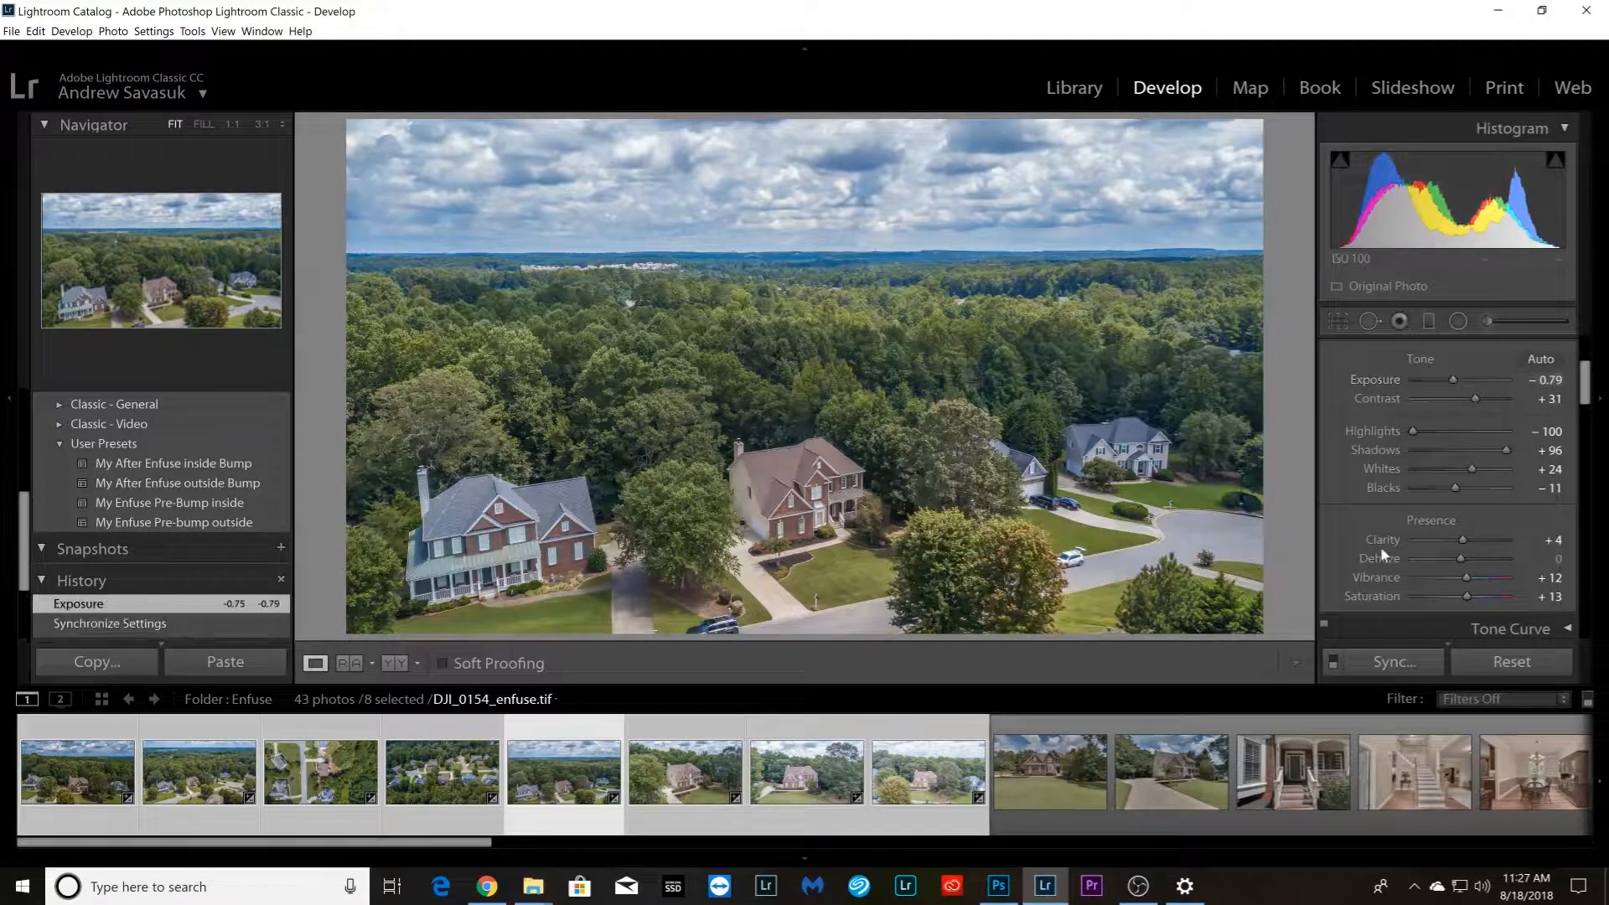
left_click_drag(1461, 558, 1469, 557)
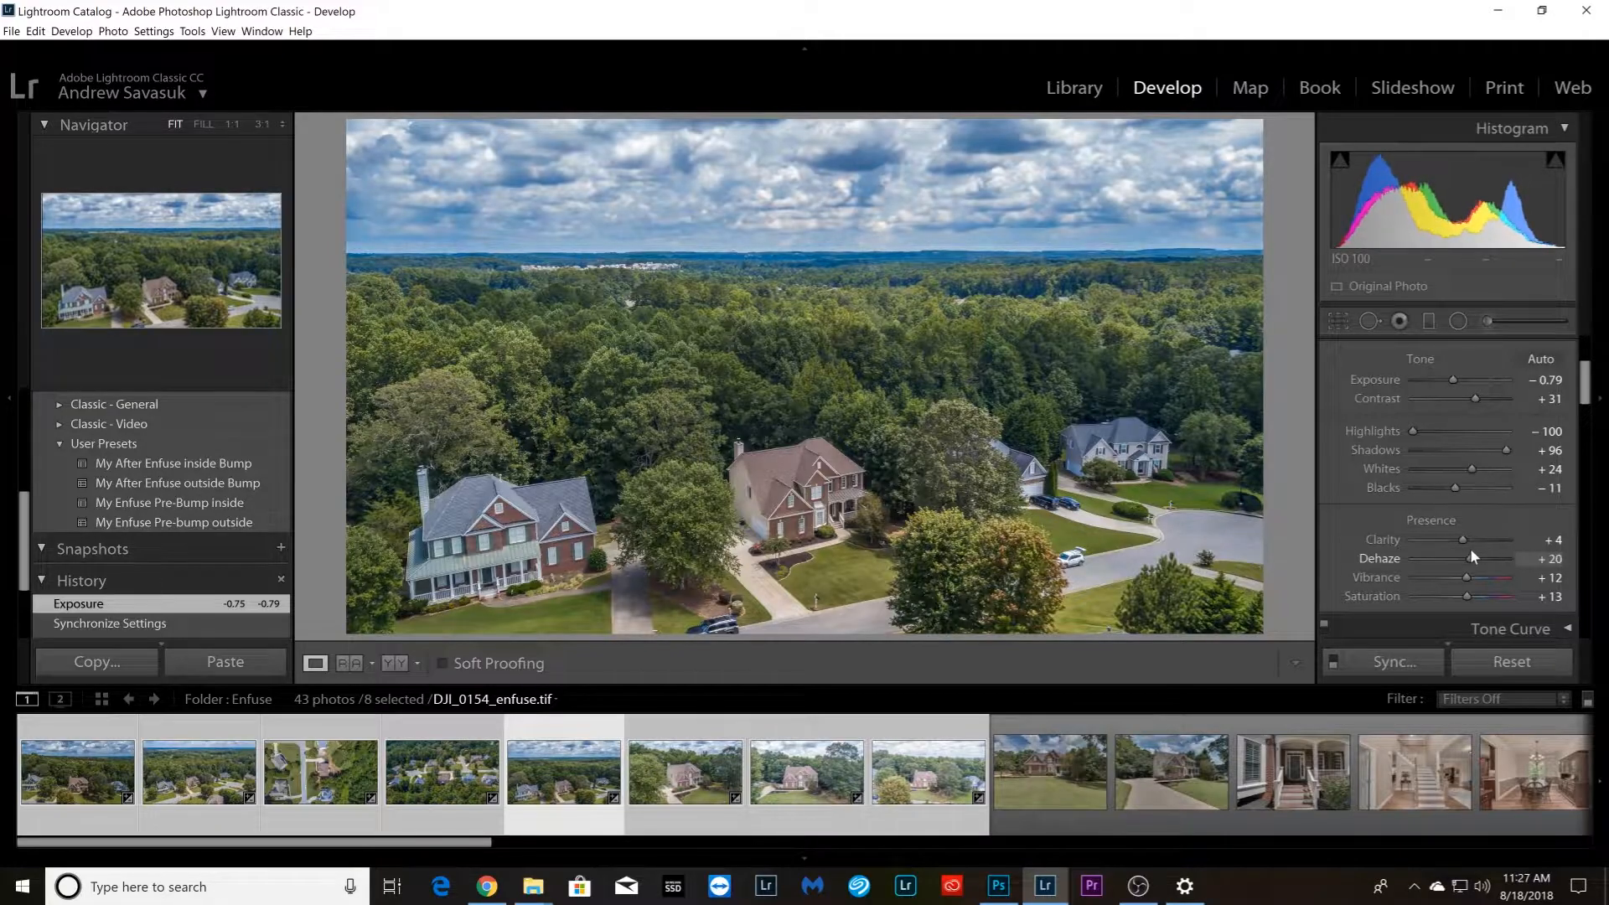
key("Right")
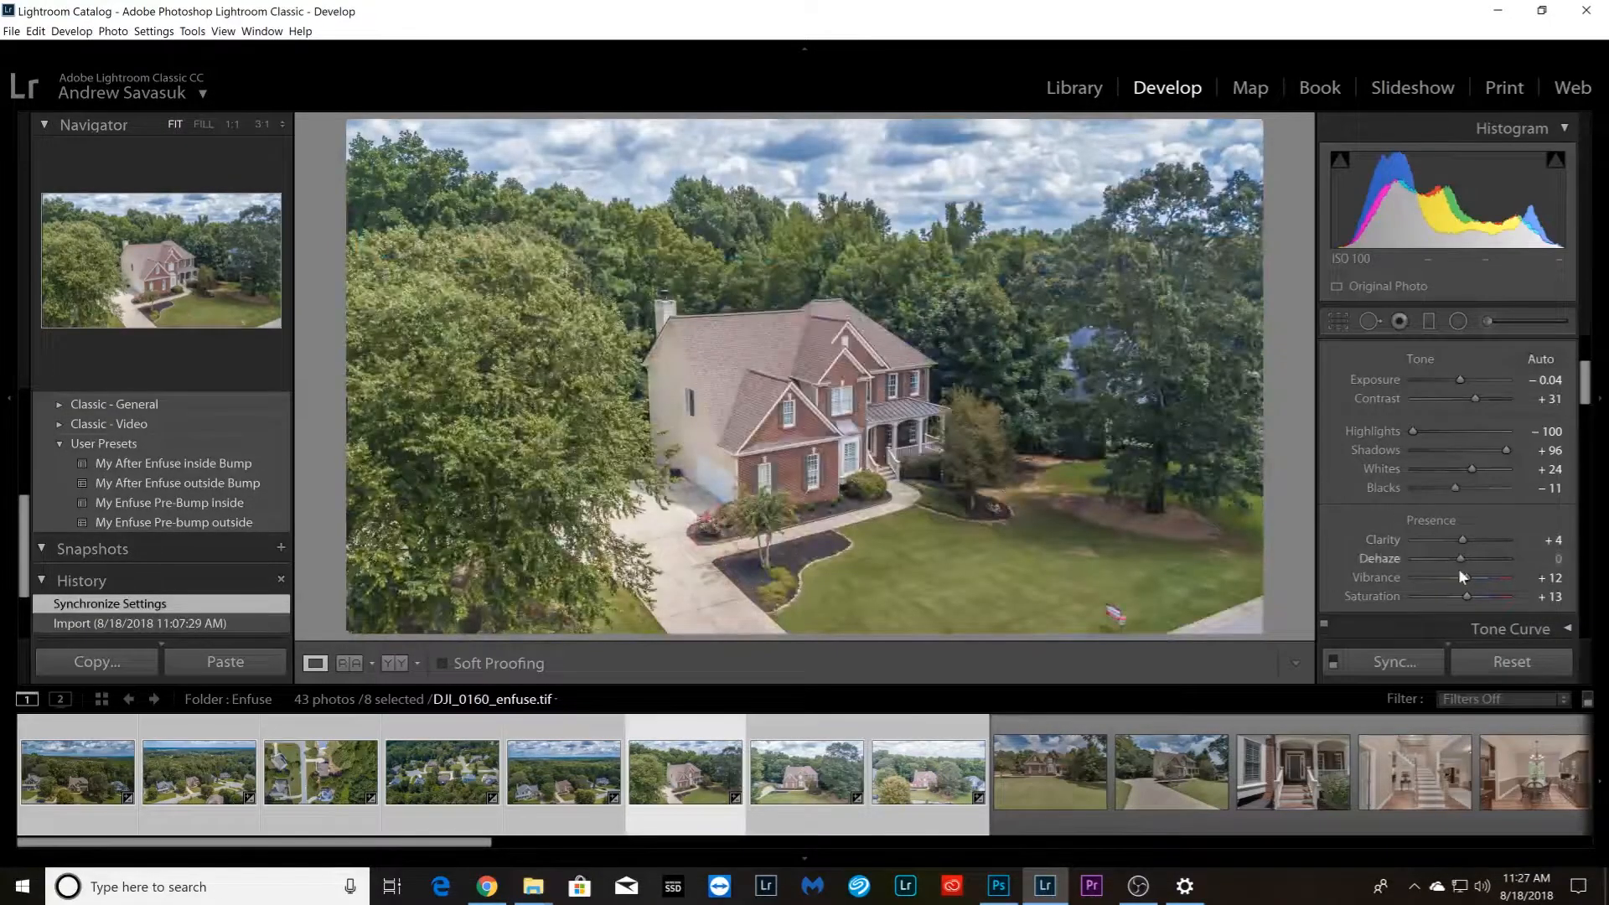
left_click_drag(1461, 557, 1484, 555)
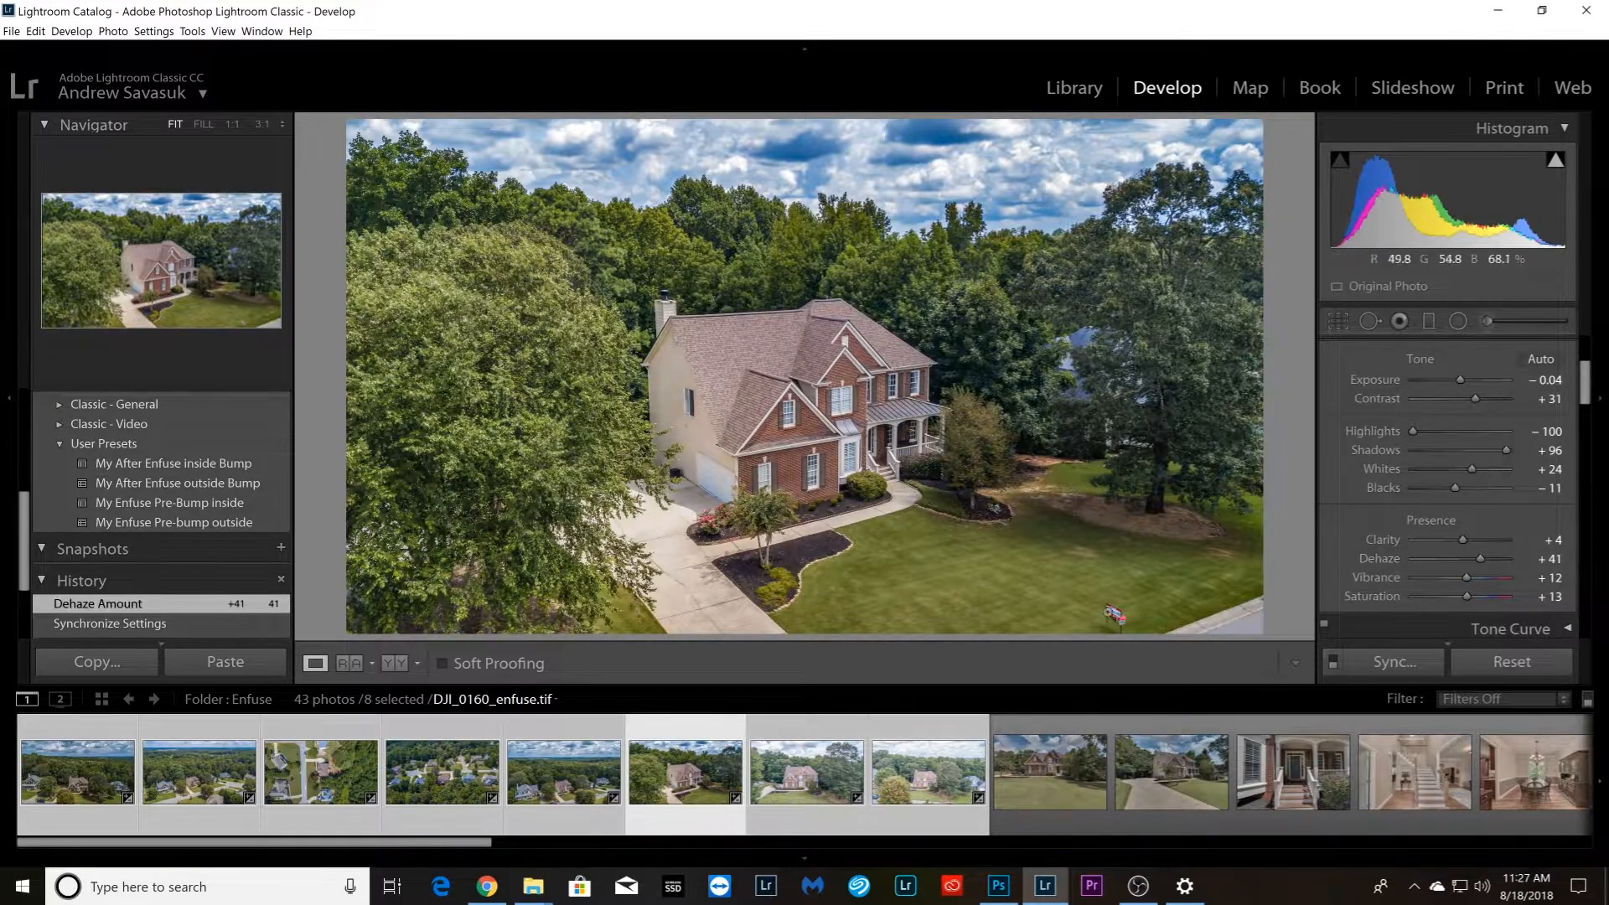
Lower the Exposure and raise the Dehaze of the front-view aerial photo that follows DJI_0160_enfuse.tif
left_click(806, 776)
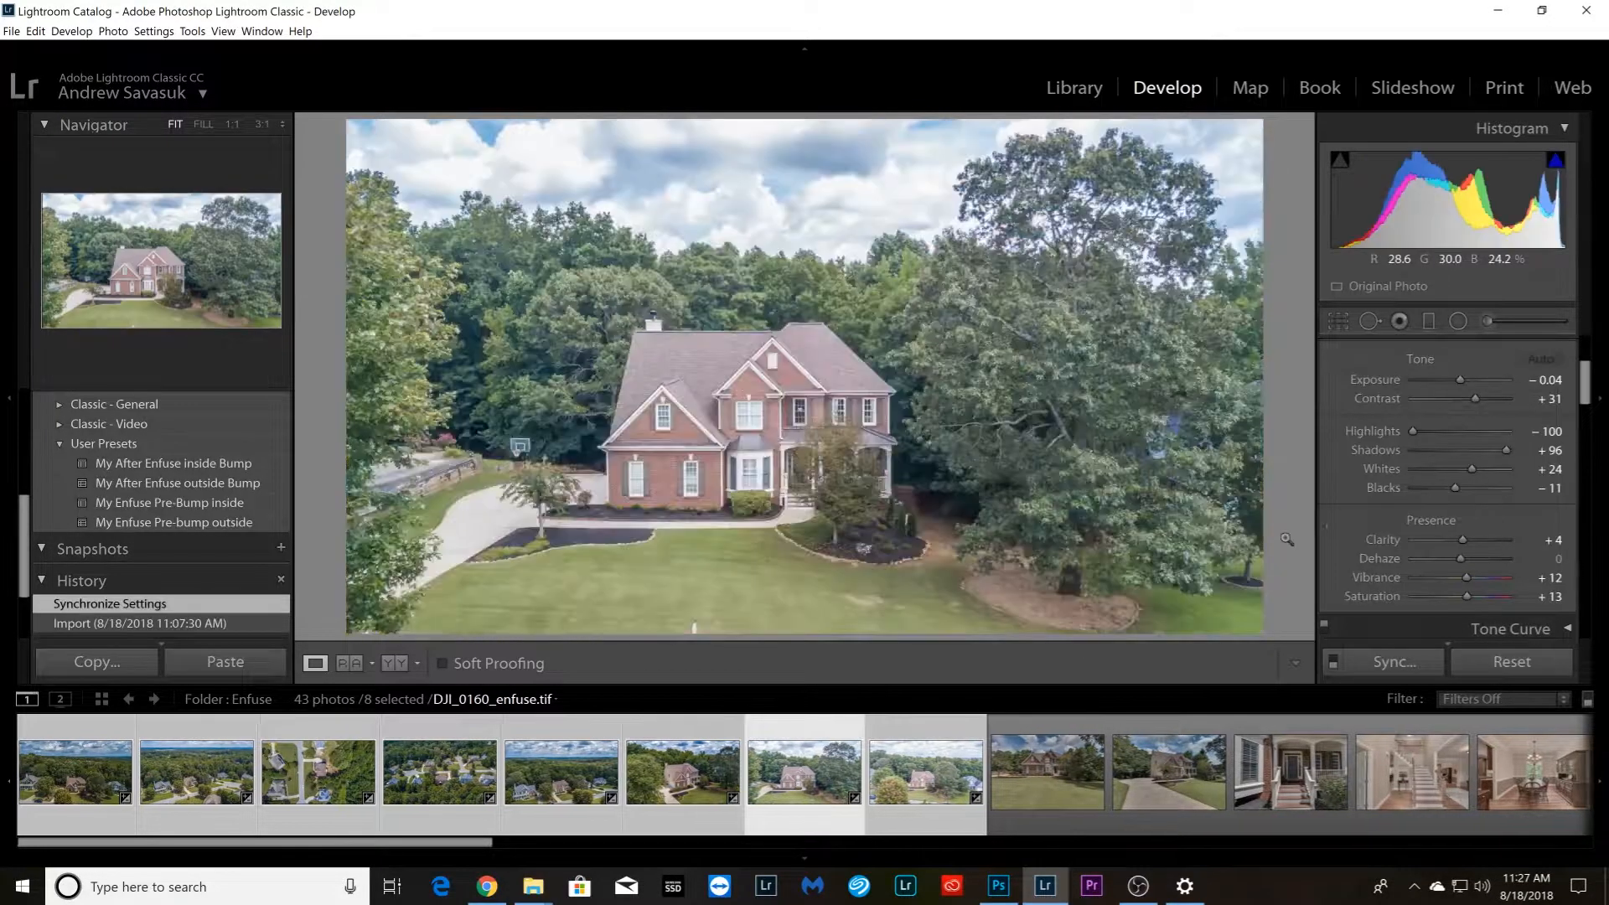
left_click_drag(1456, 376, 1451, 375)
left_click_drag(1472, 555, 1482, 549)
Set DJI_0178_enfuse.tif to Exposure −0.66, Dehaze +21 and Vibrance +31
key("Right")
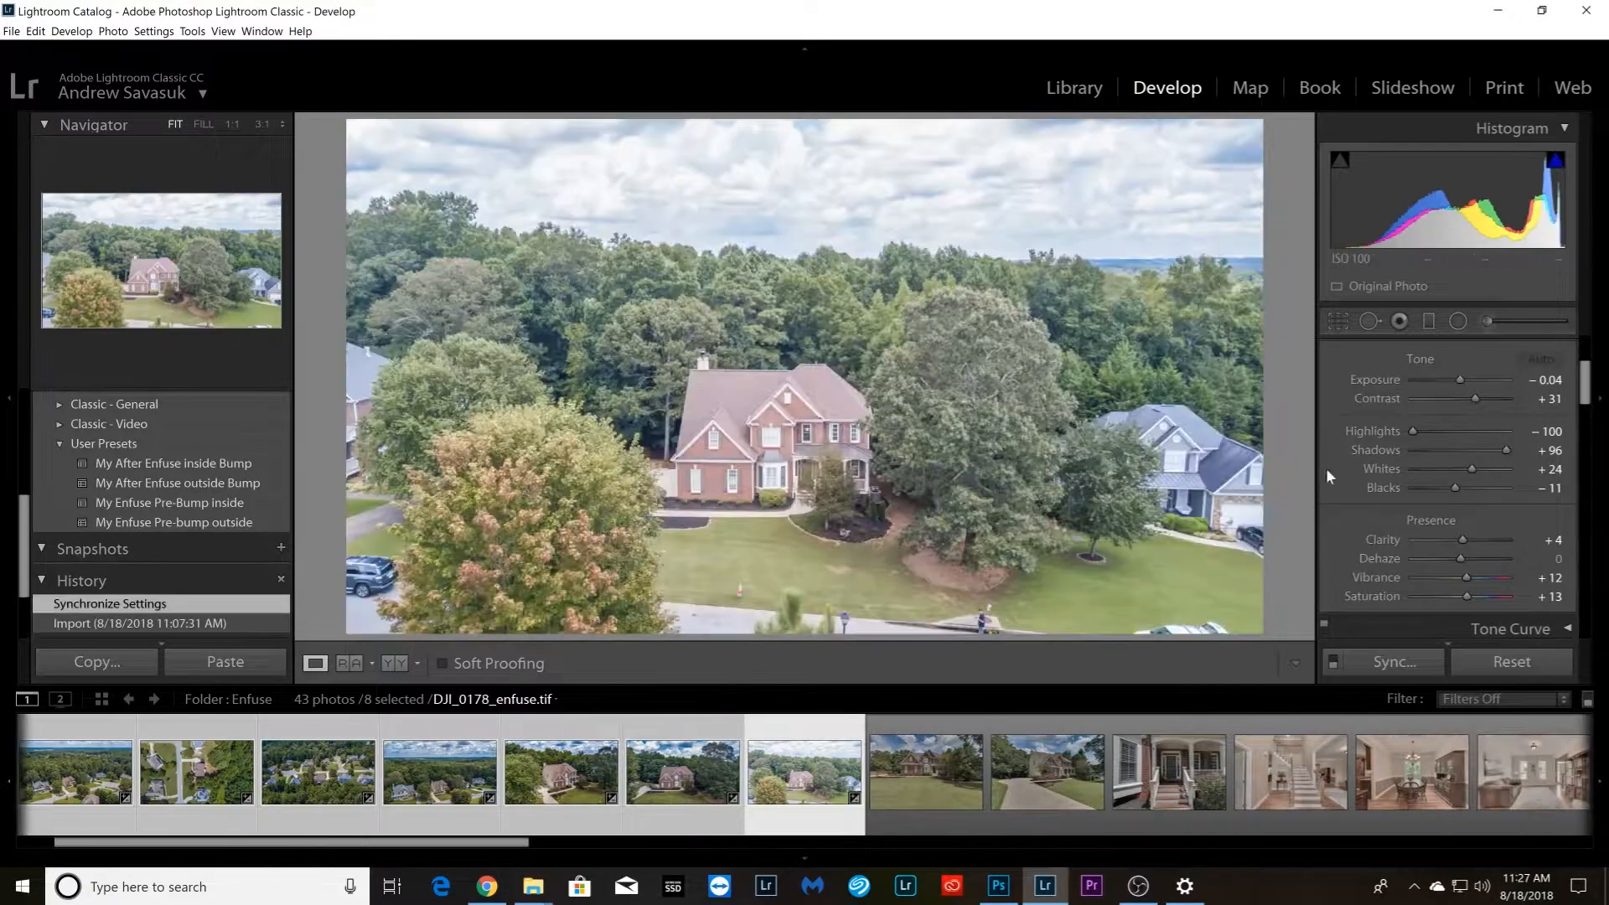
left_click_drag(1456, 375, 1450, 377)
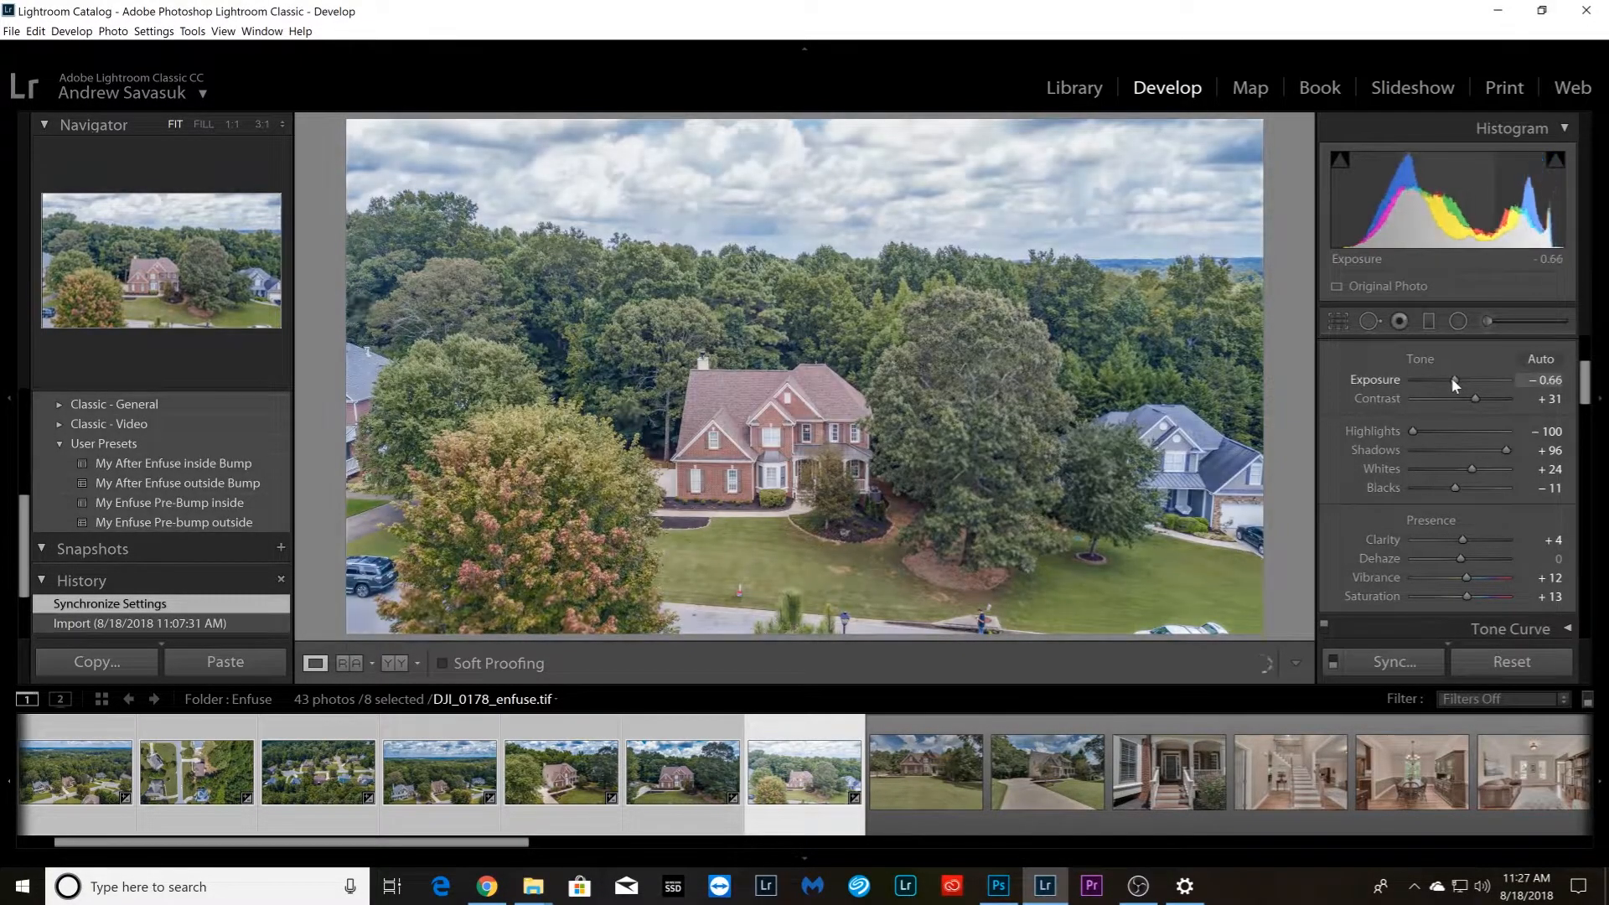
left_click_drag(1462, 557, 1476, 578)
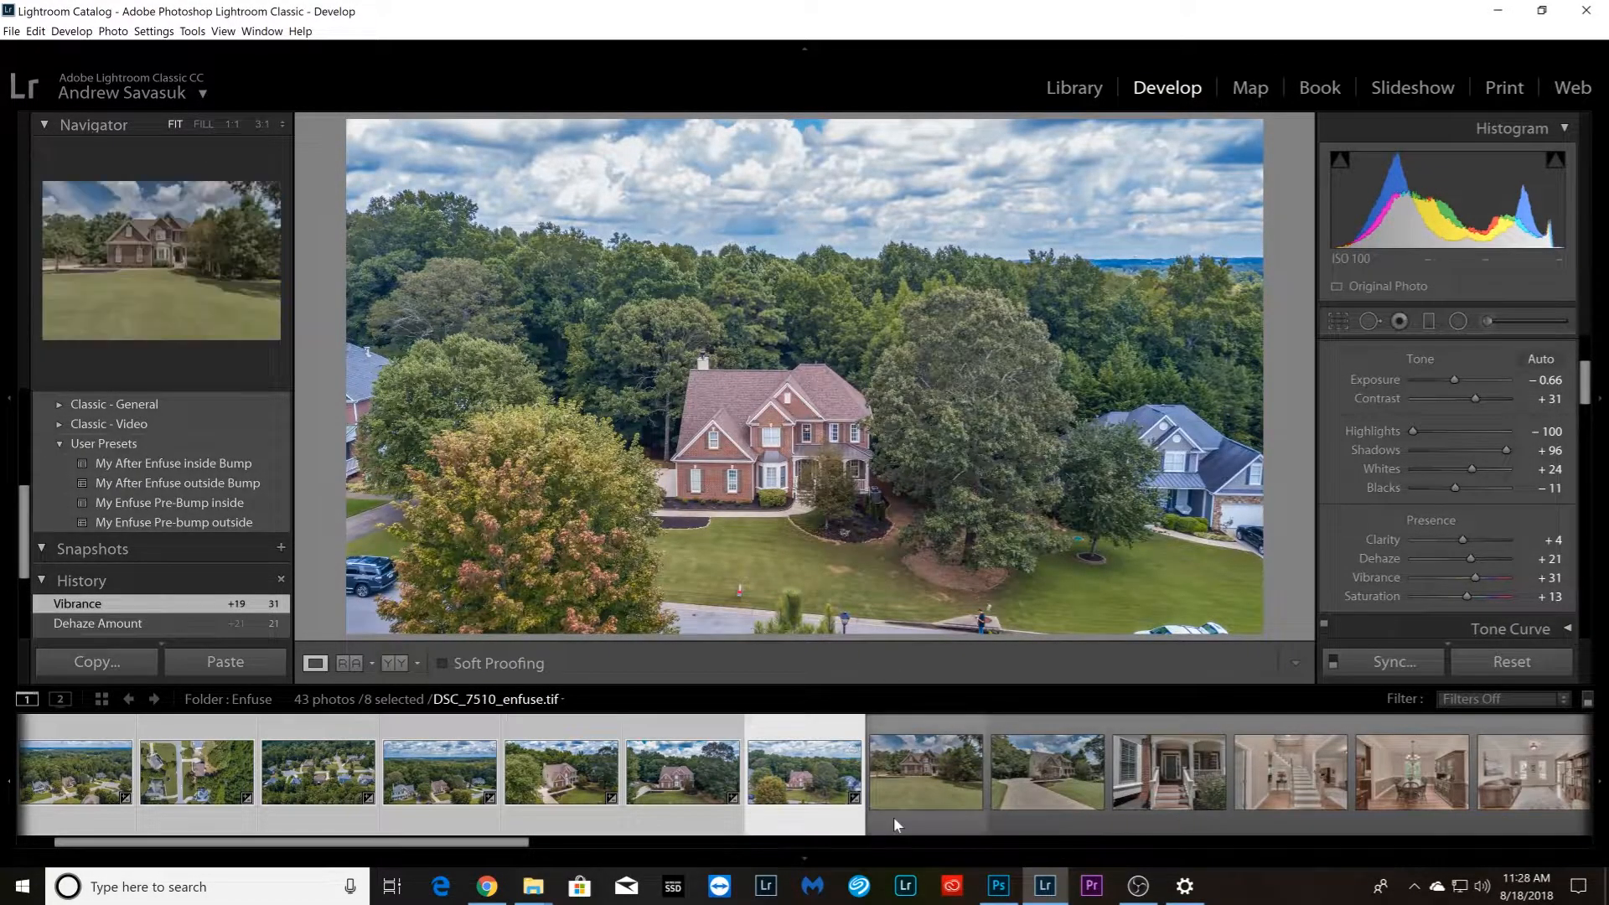
Apply the My After Enfuse outside Bump preset to DSC_7510_enfuse.tif, with Shadows at +96 and Exposure at +0.35
left_click(922, 788)
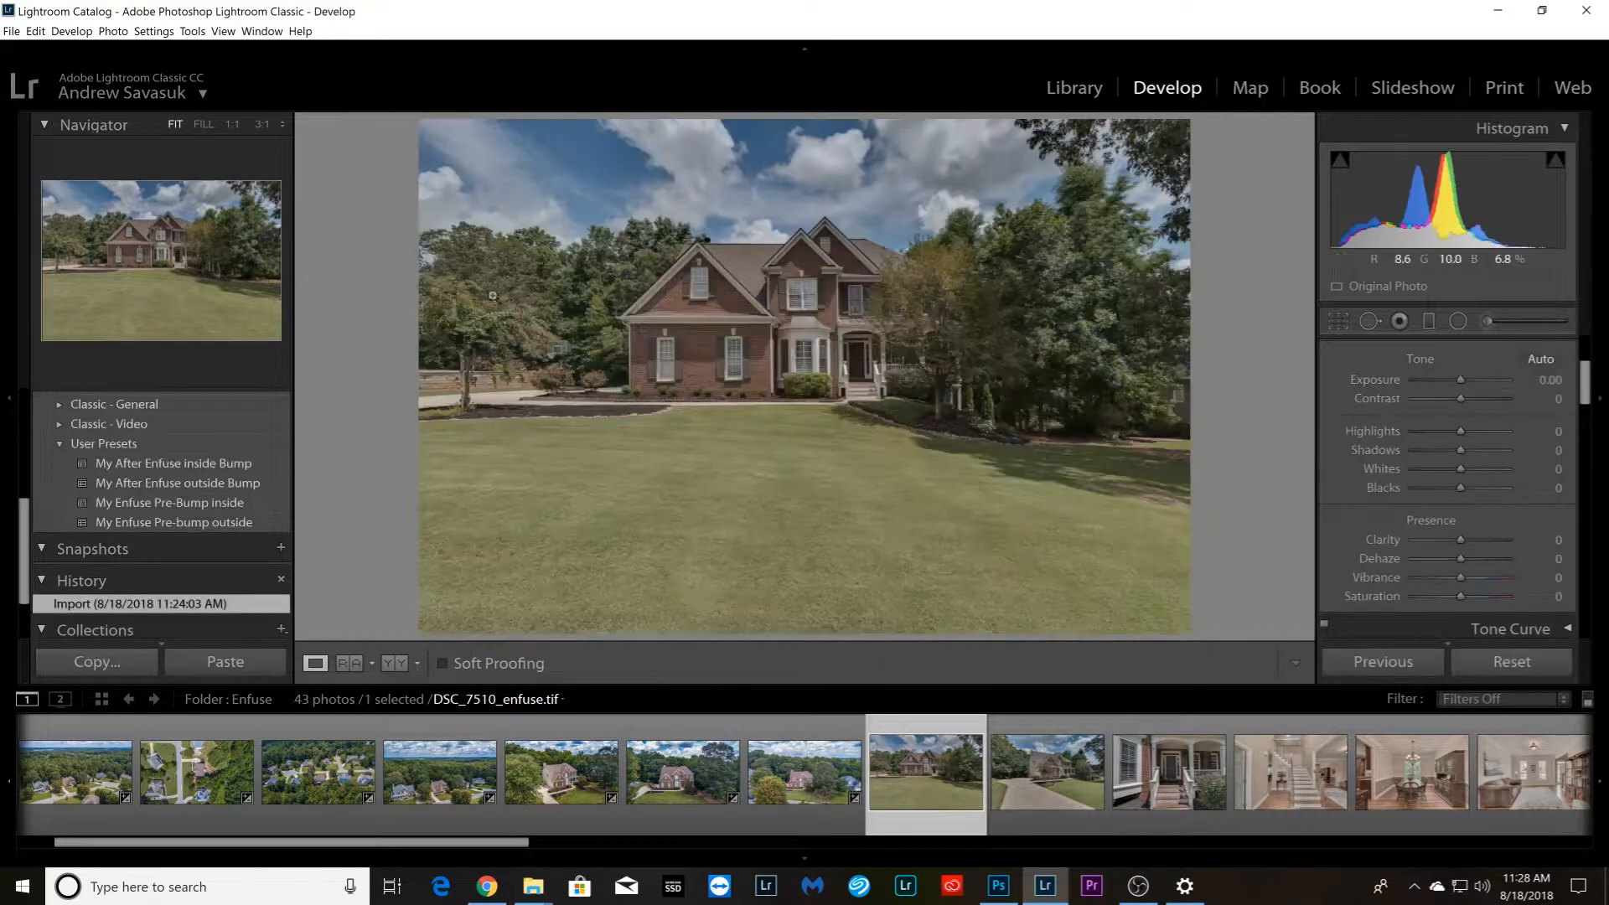
left_click(216, 485)
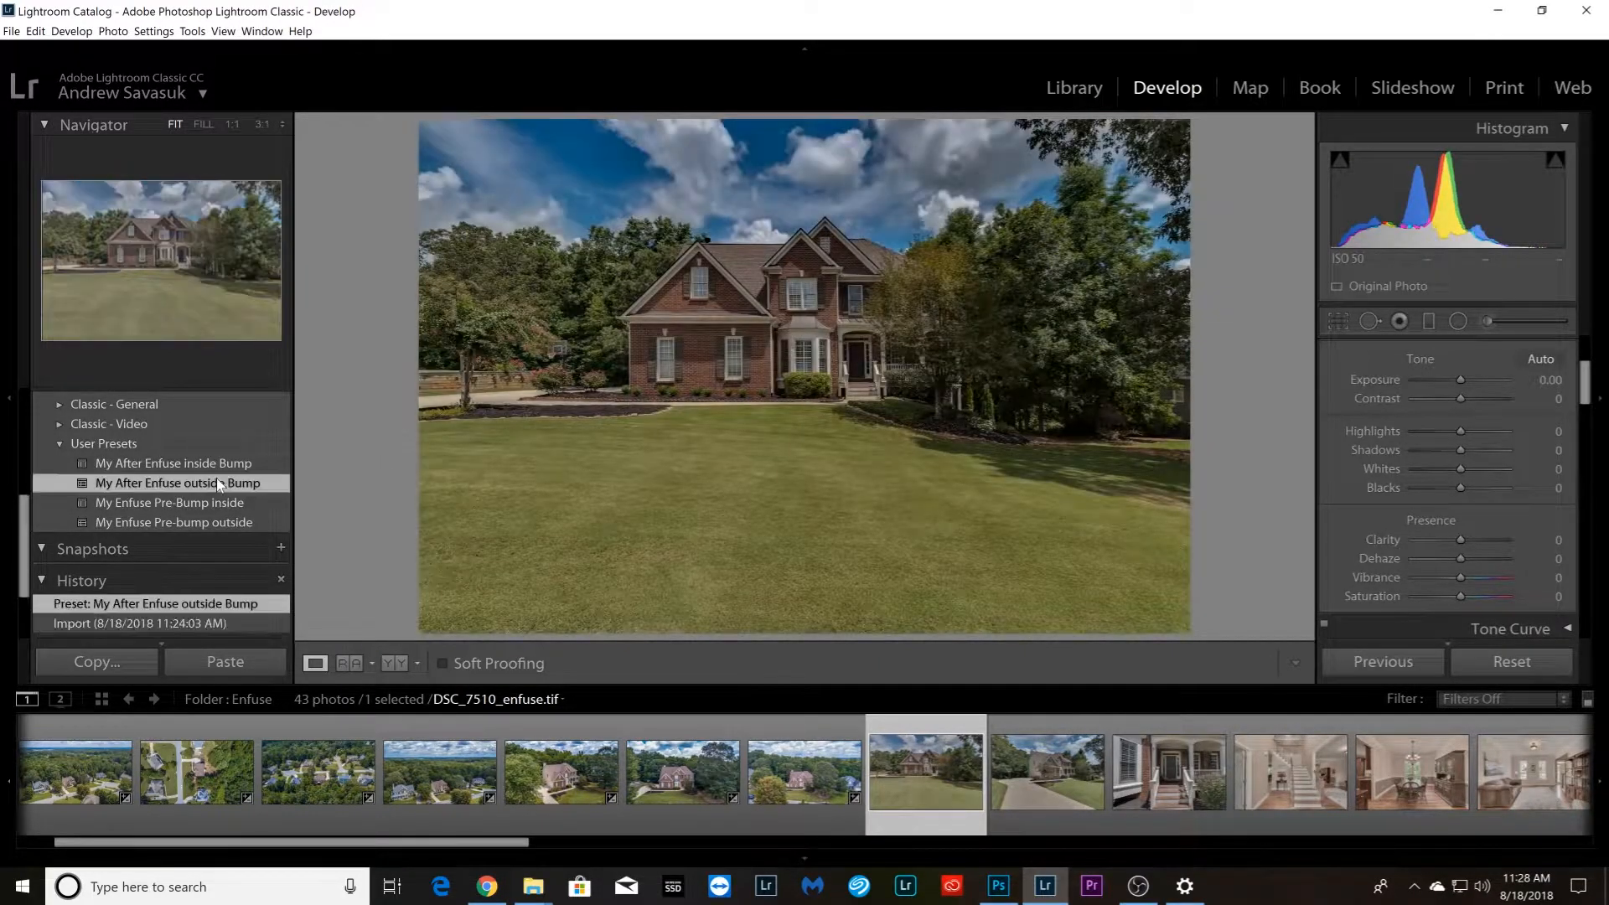
left_click_drag(1477, 446, 1506, 440)
double_click(1460, 377)
left_click_drag(1460, 375, 1464, 377)
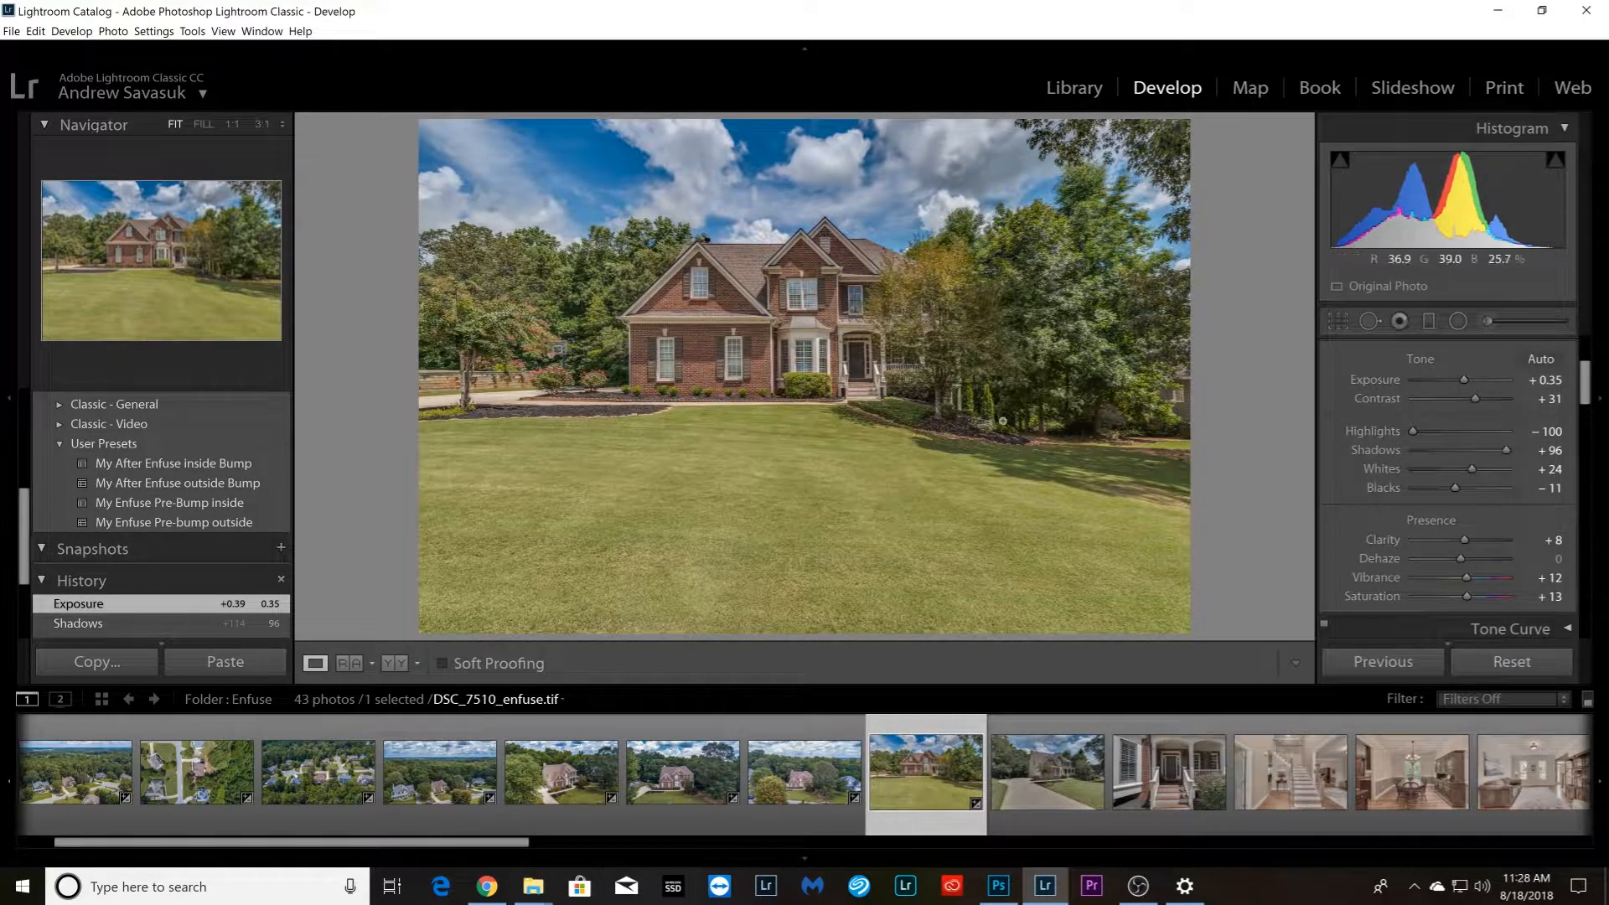
Set Dehaze on DSC_7510_enfuse.tif to +11 and cool its white balance to Temp −2
left_click_drag(1461, 555, 1466, 552)
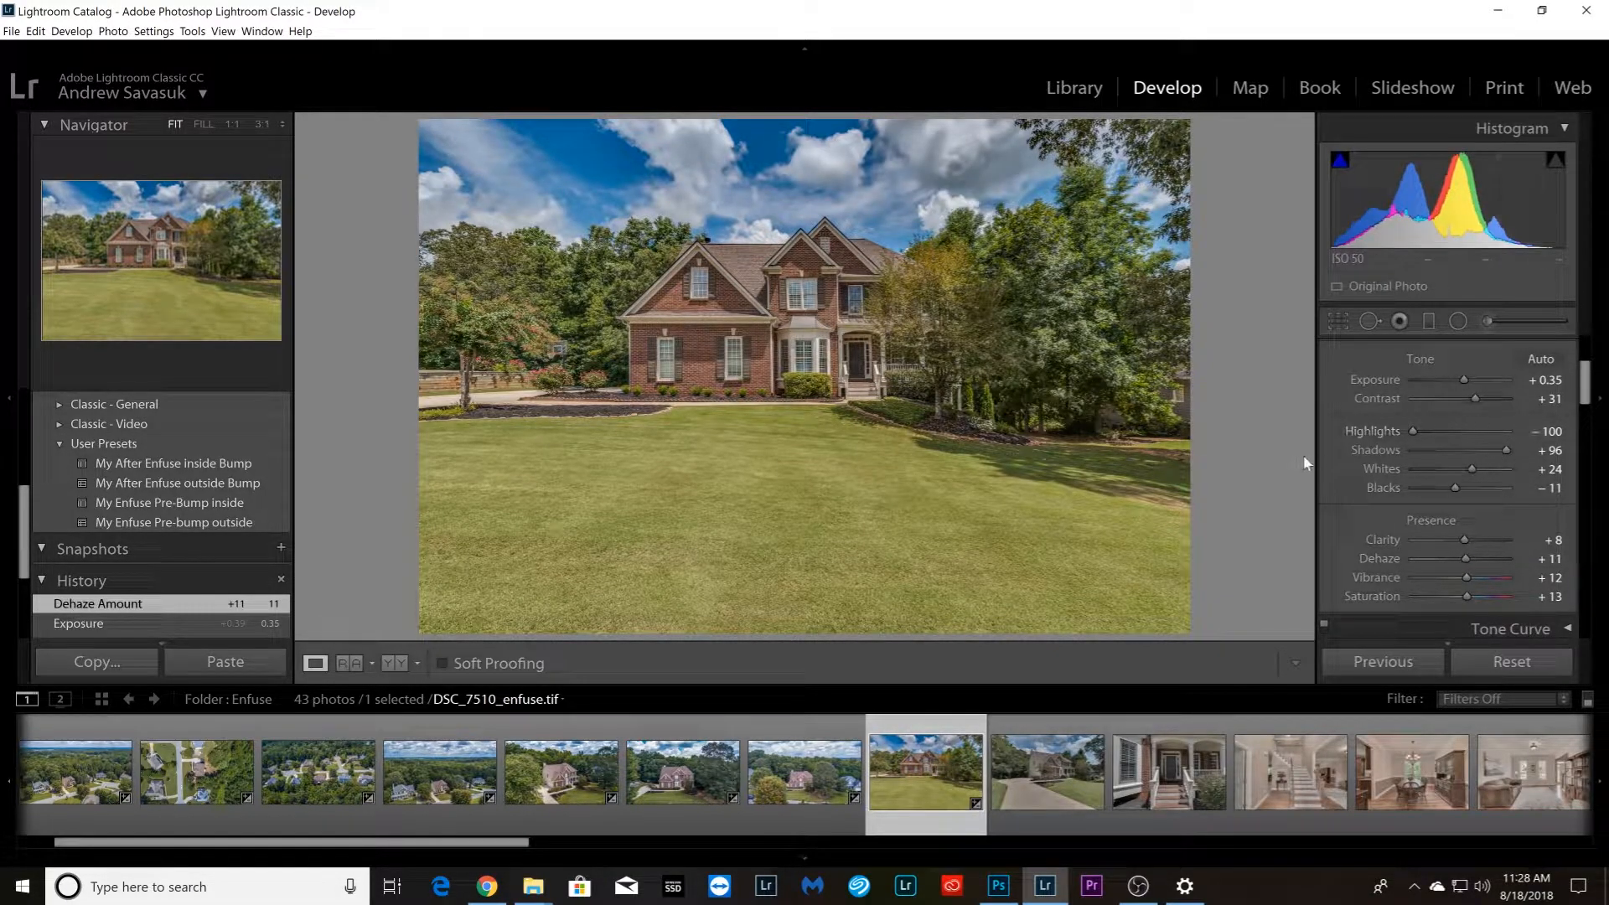
scroll(1351, 471, "up", 3)
left_click(1554, 482)
key("Down")
key("Down")
key("Return")
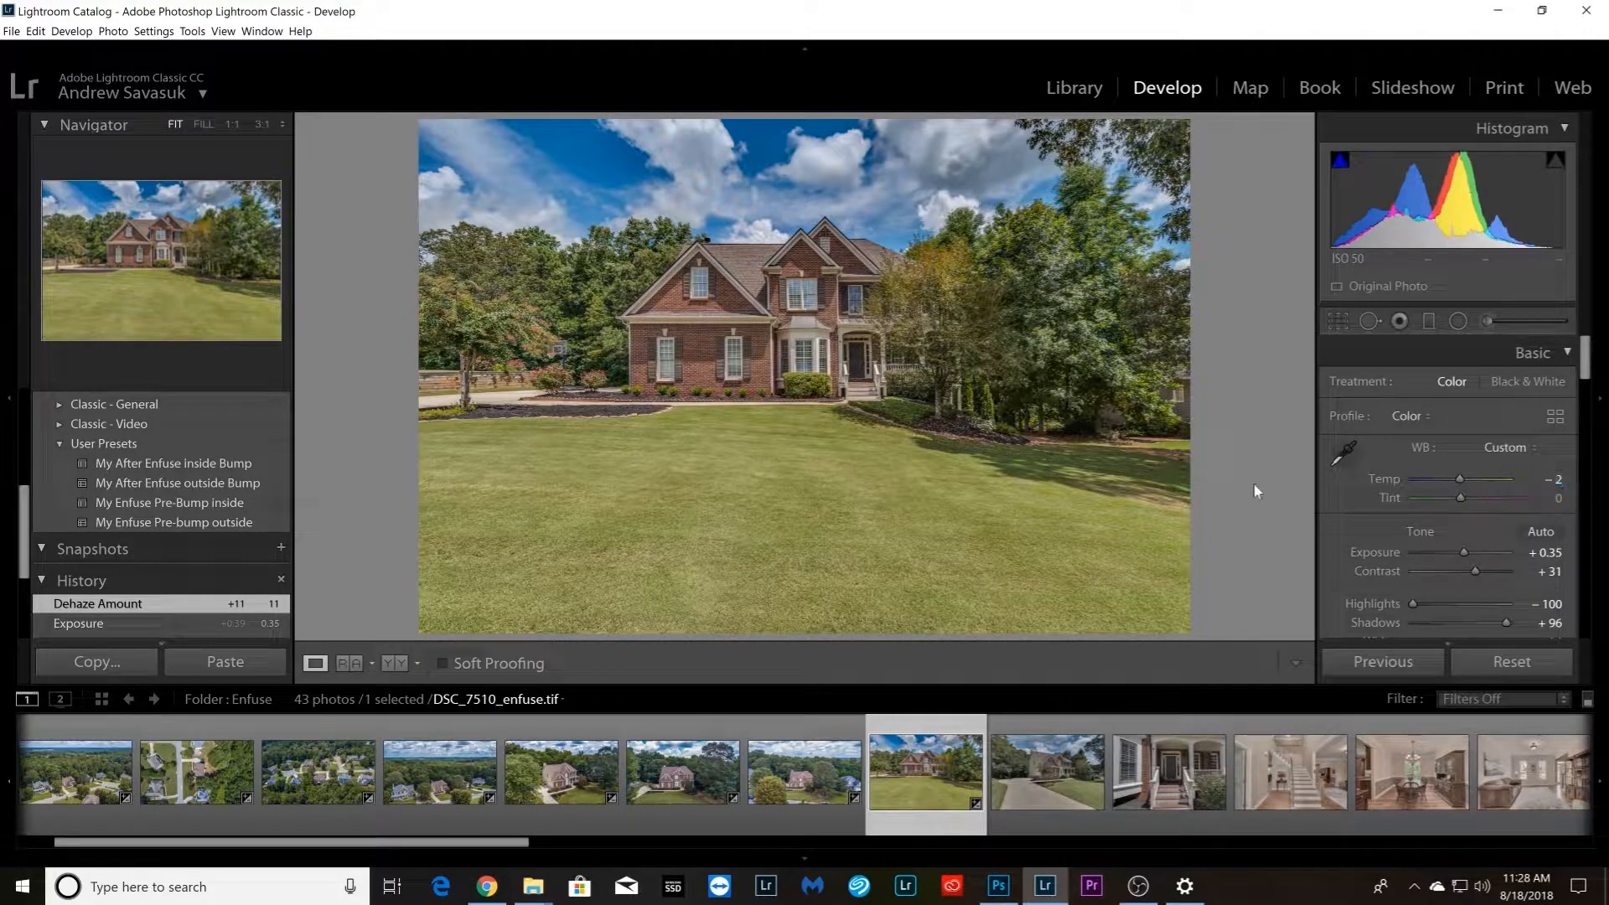
Add the driveway photo and the last four outdoor photos to the selection and synchronize the settings of DSC_7510_enfuse.tif across them
left_click(1028, 805, "ctrl")
left_click_drag(537, 835, 1572, 834)
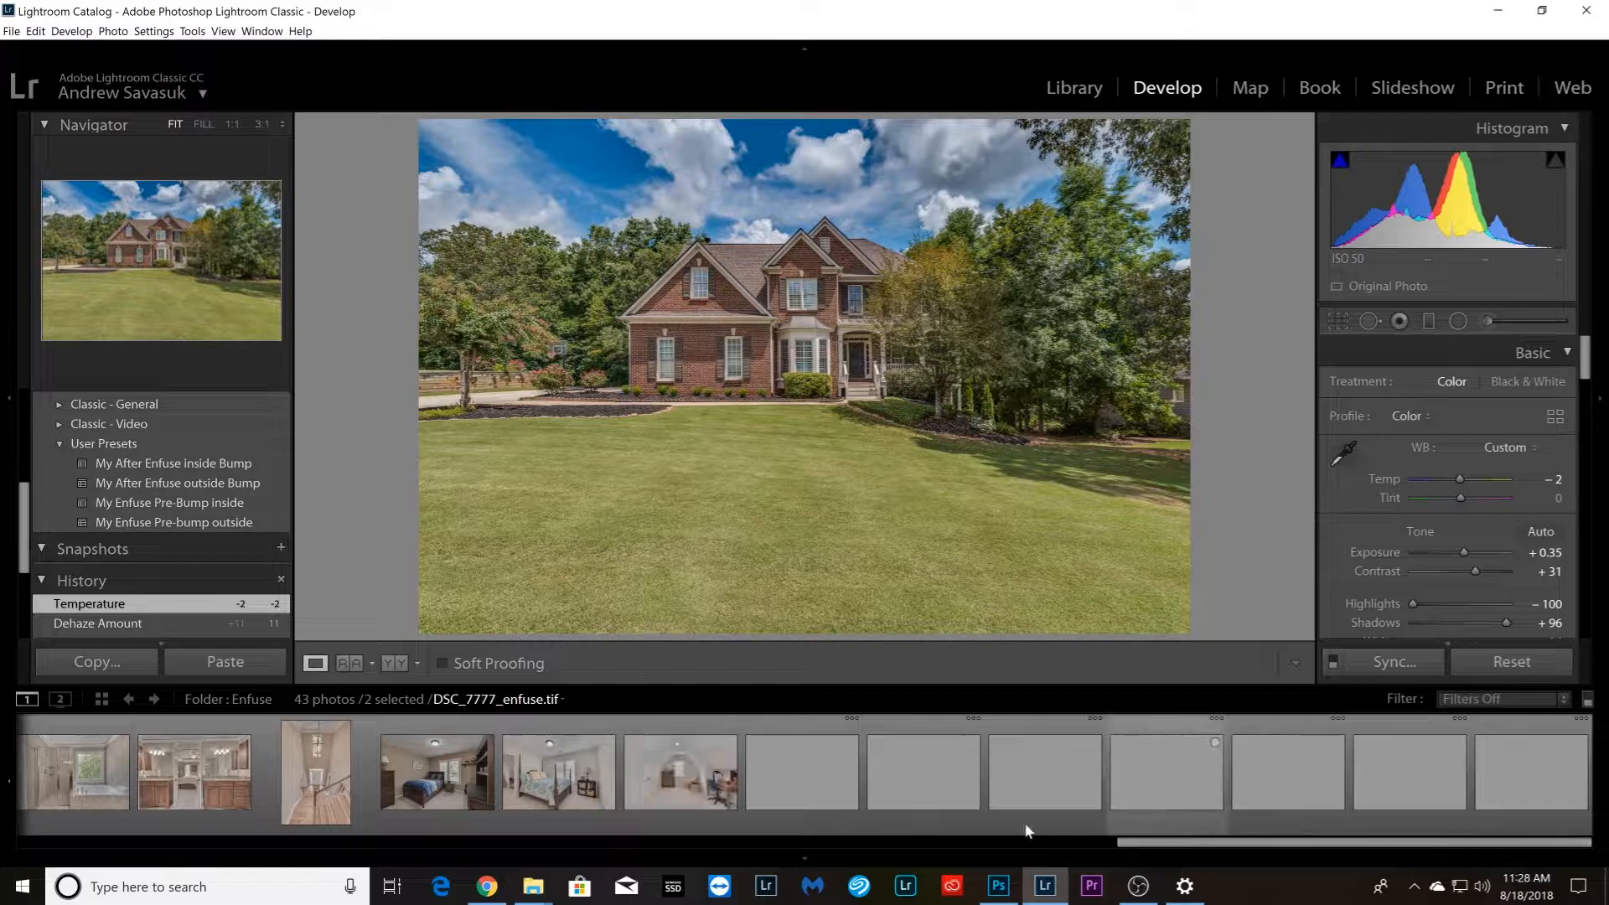
left_click(1169, 792, "ctrl")
left_click(1281, 815, "ctrl")
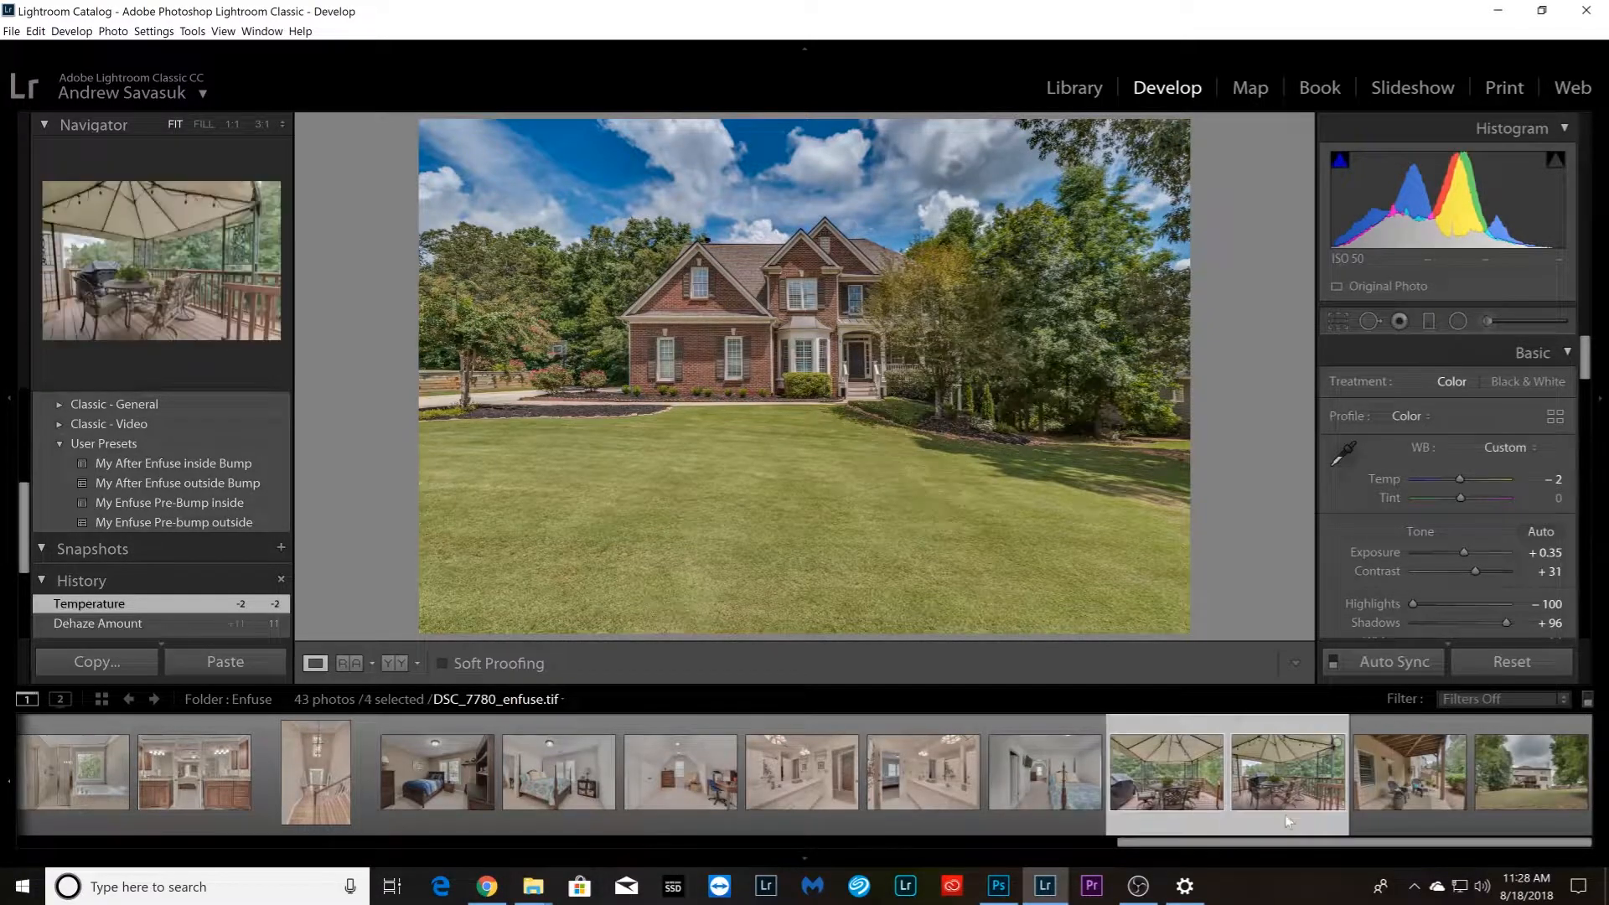
left_click(1410, 771, "ctrl")
left_click(1533, 771, "ctrl")
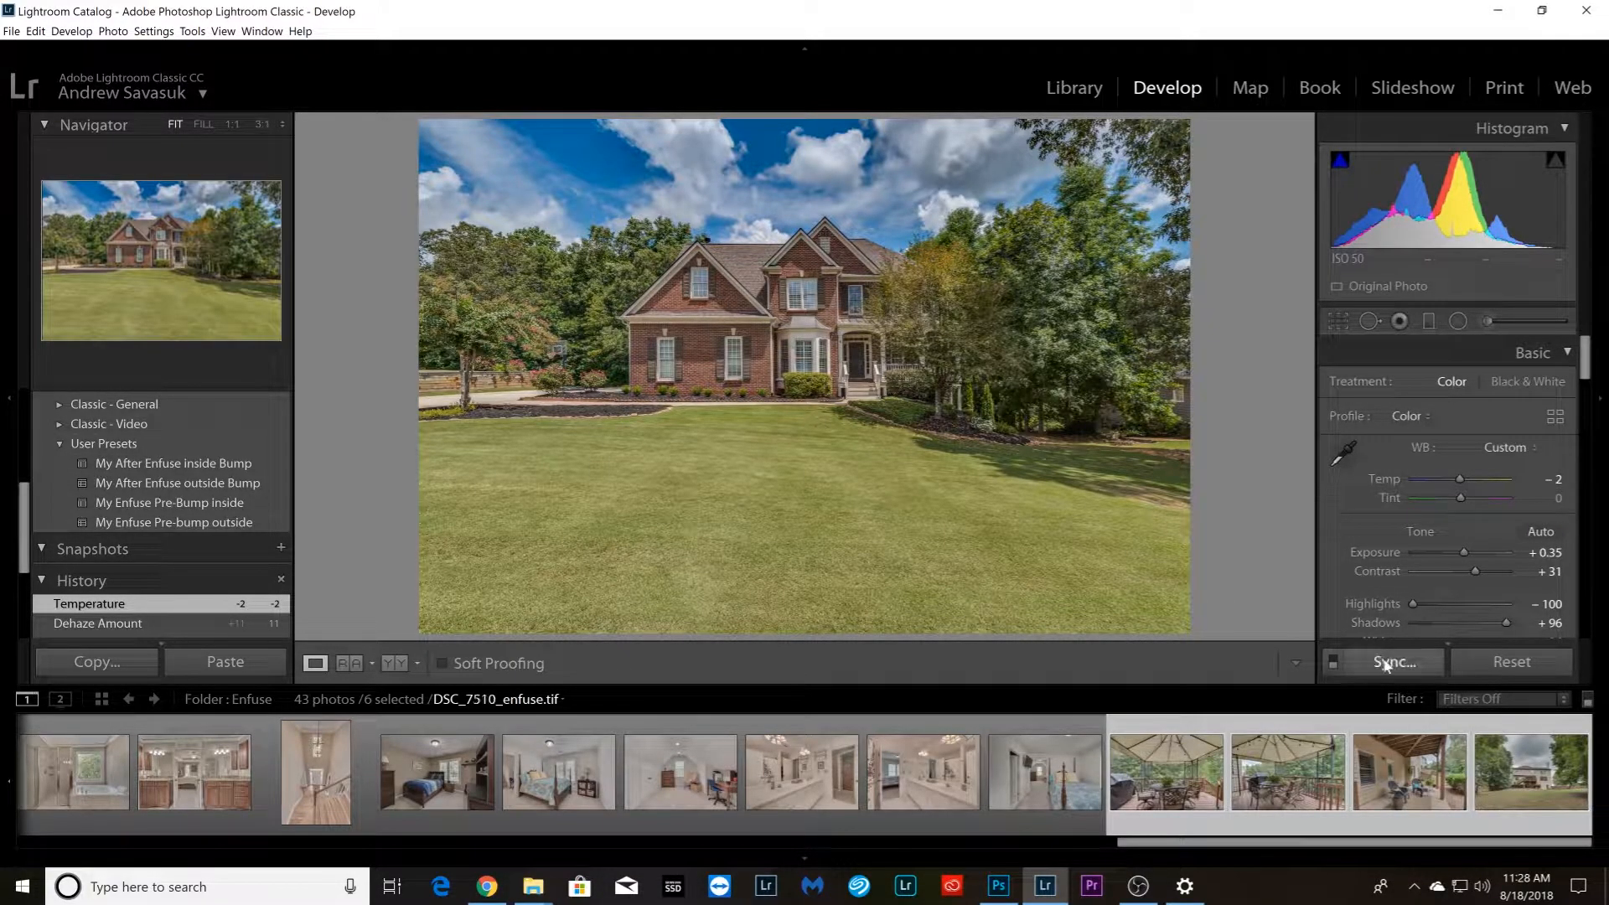
left_click(1387, 664)
left_click(1168, 487)
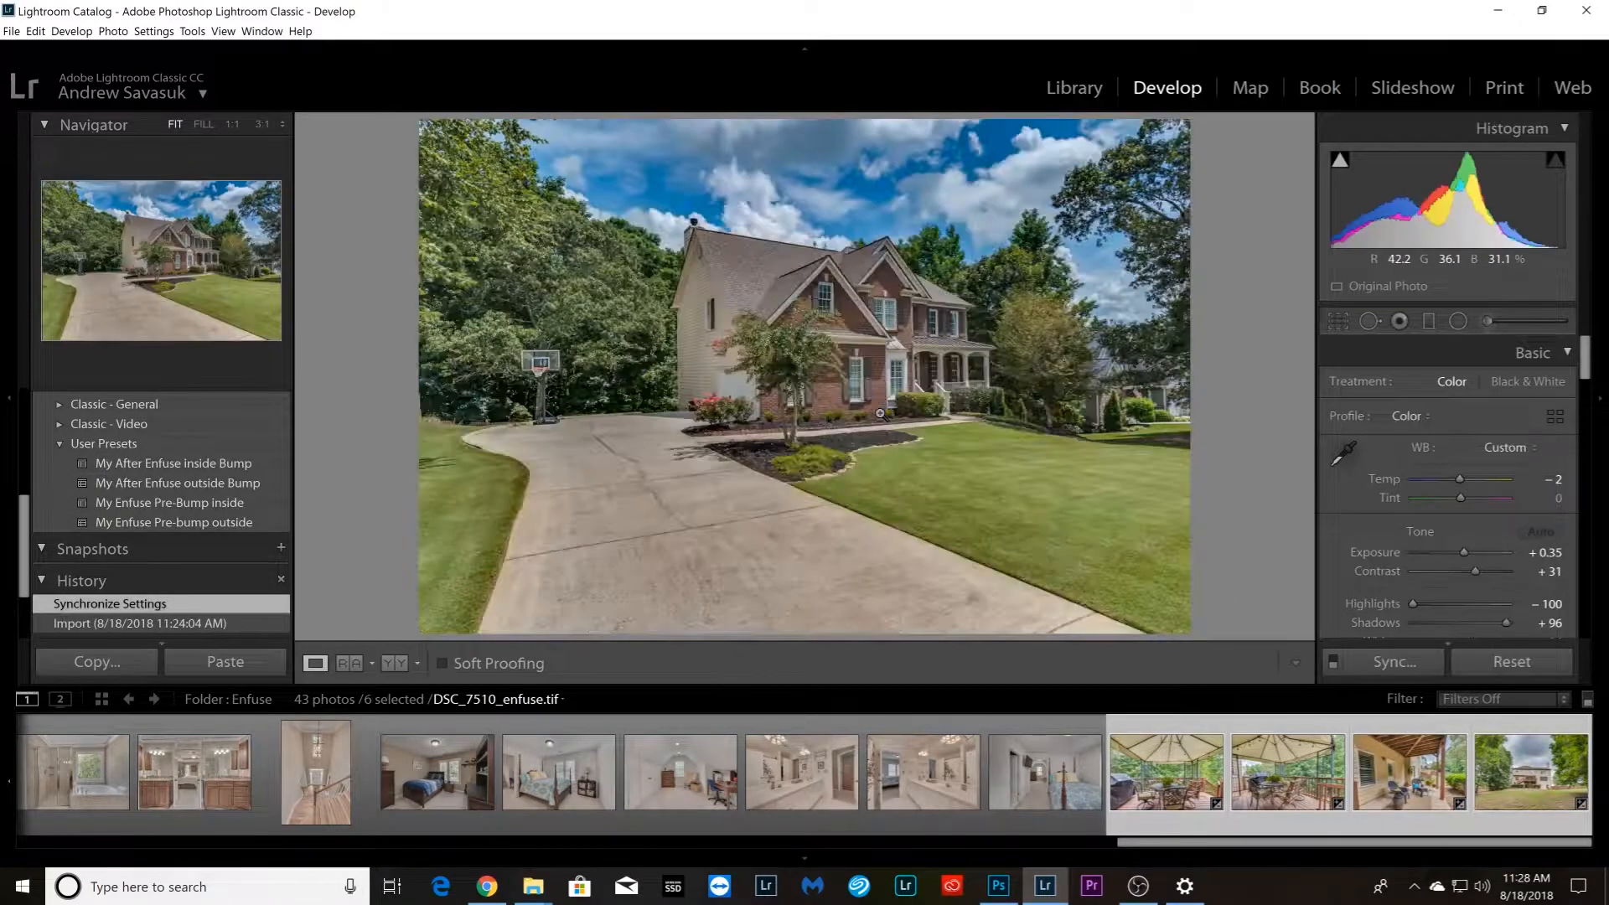
Lower the Exposure of the gazebo deck photo DSC_7777_enfuse.tif to +0.04 and reset the Exposure of DSC_7780_enfuse.tif to 0.00
key("Right")
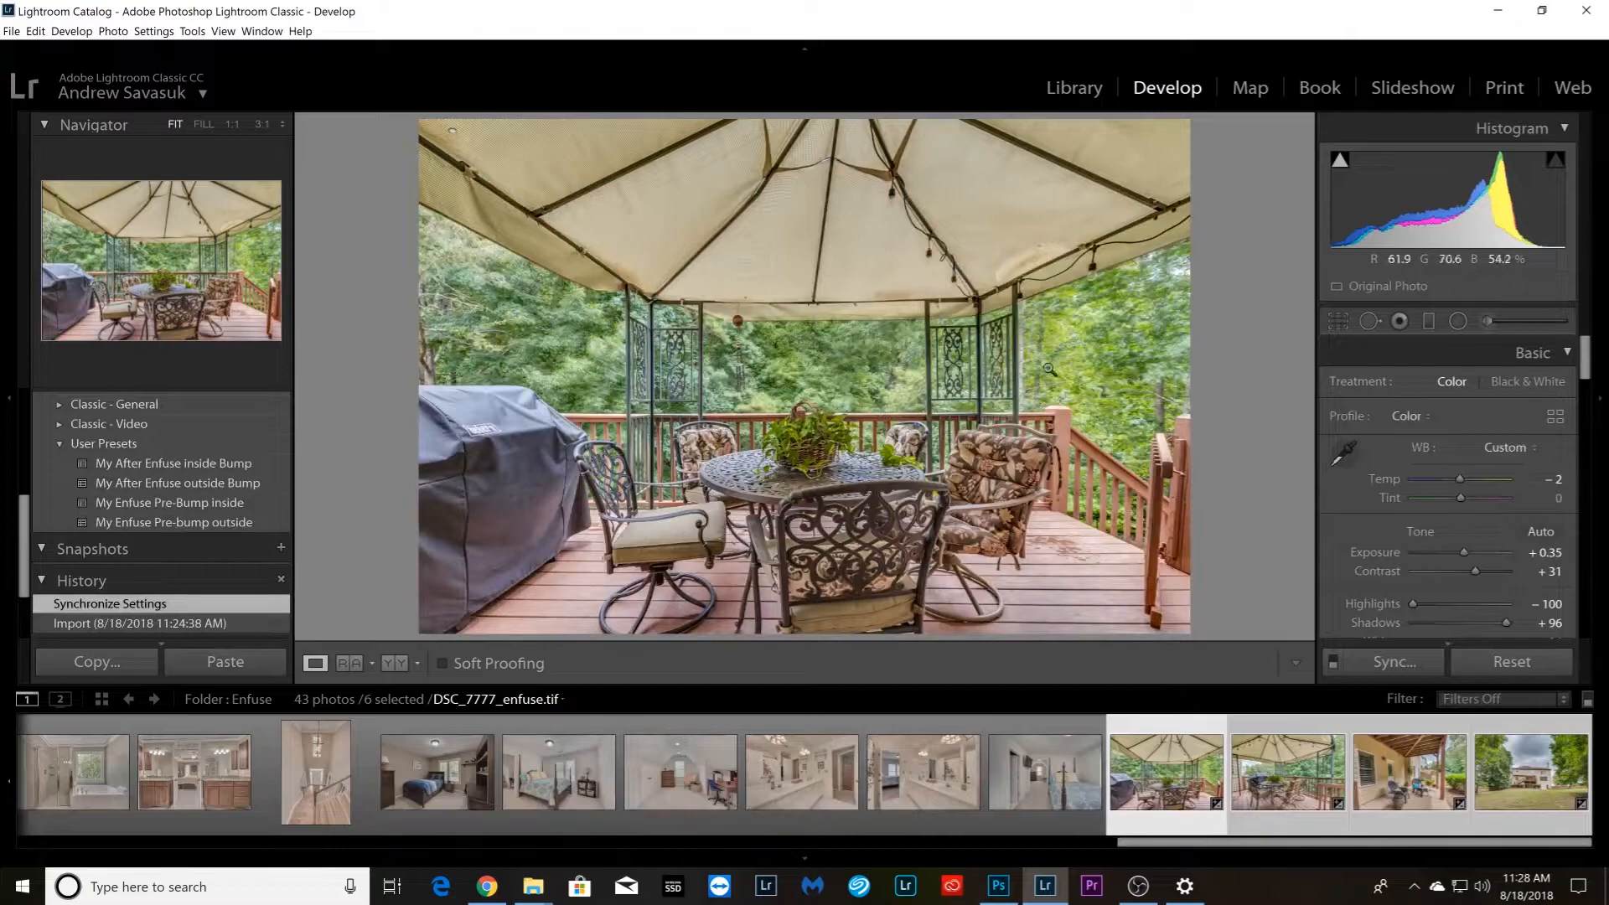
left_click_drag(1464, 552, 1458, 550)
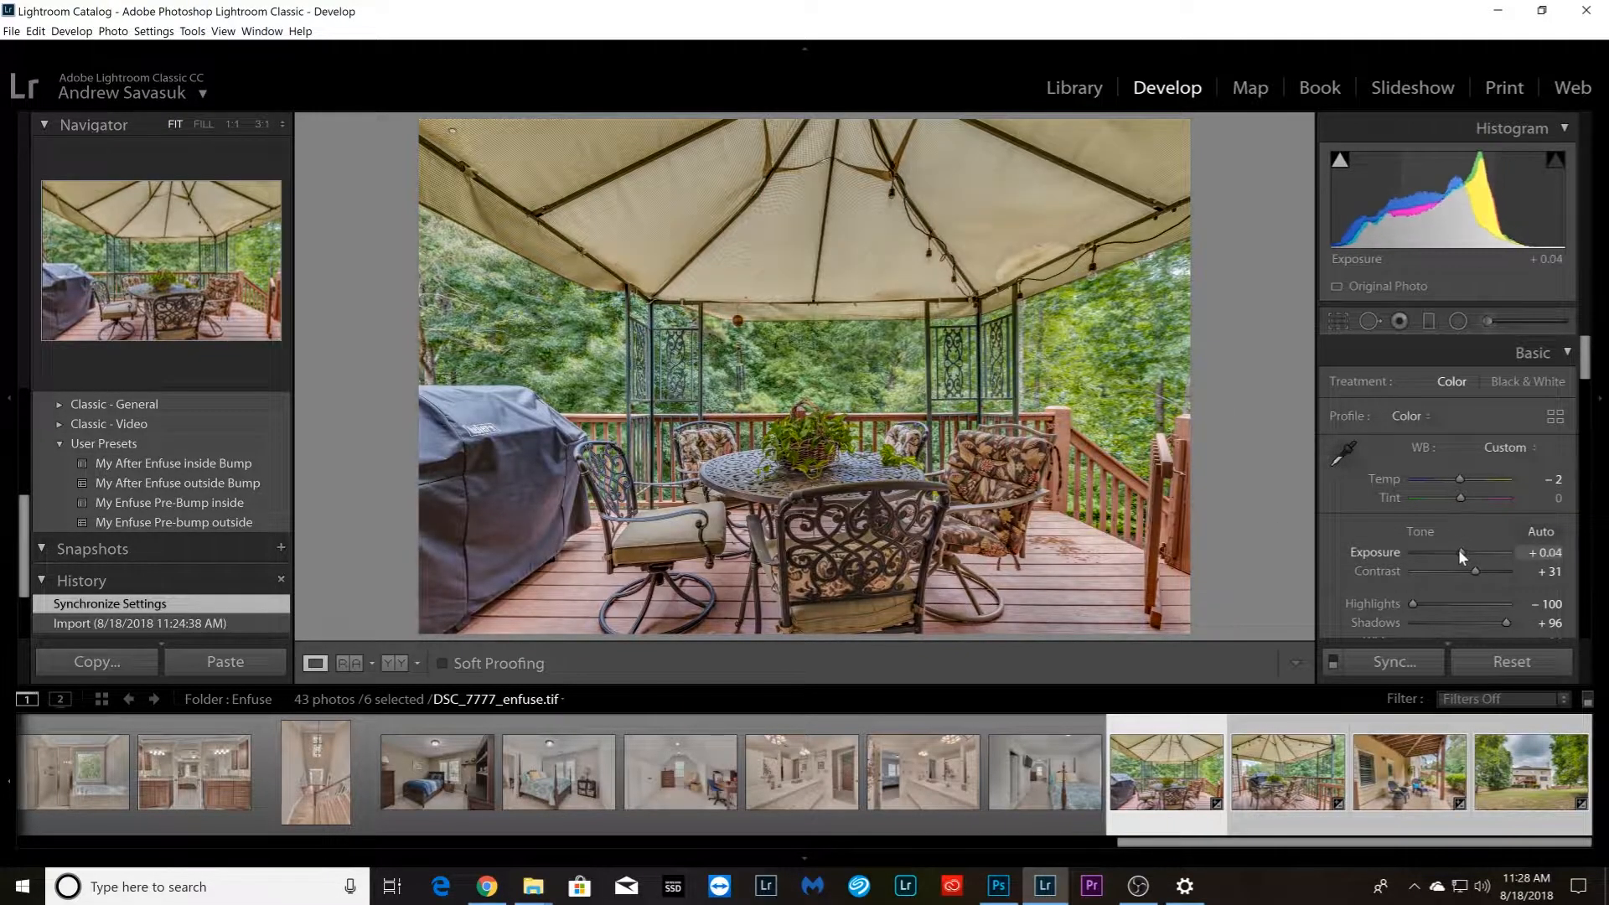
key("Right")
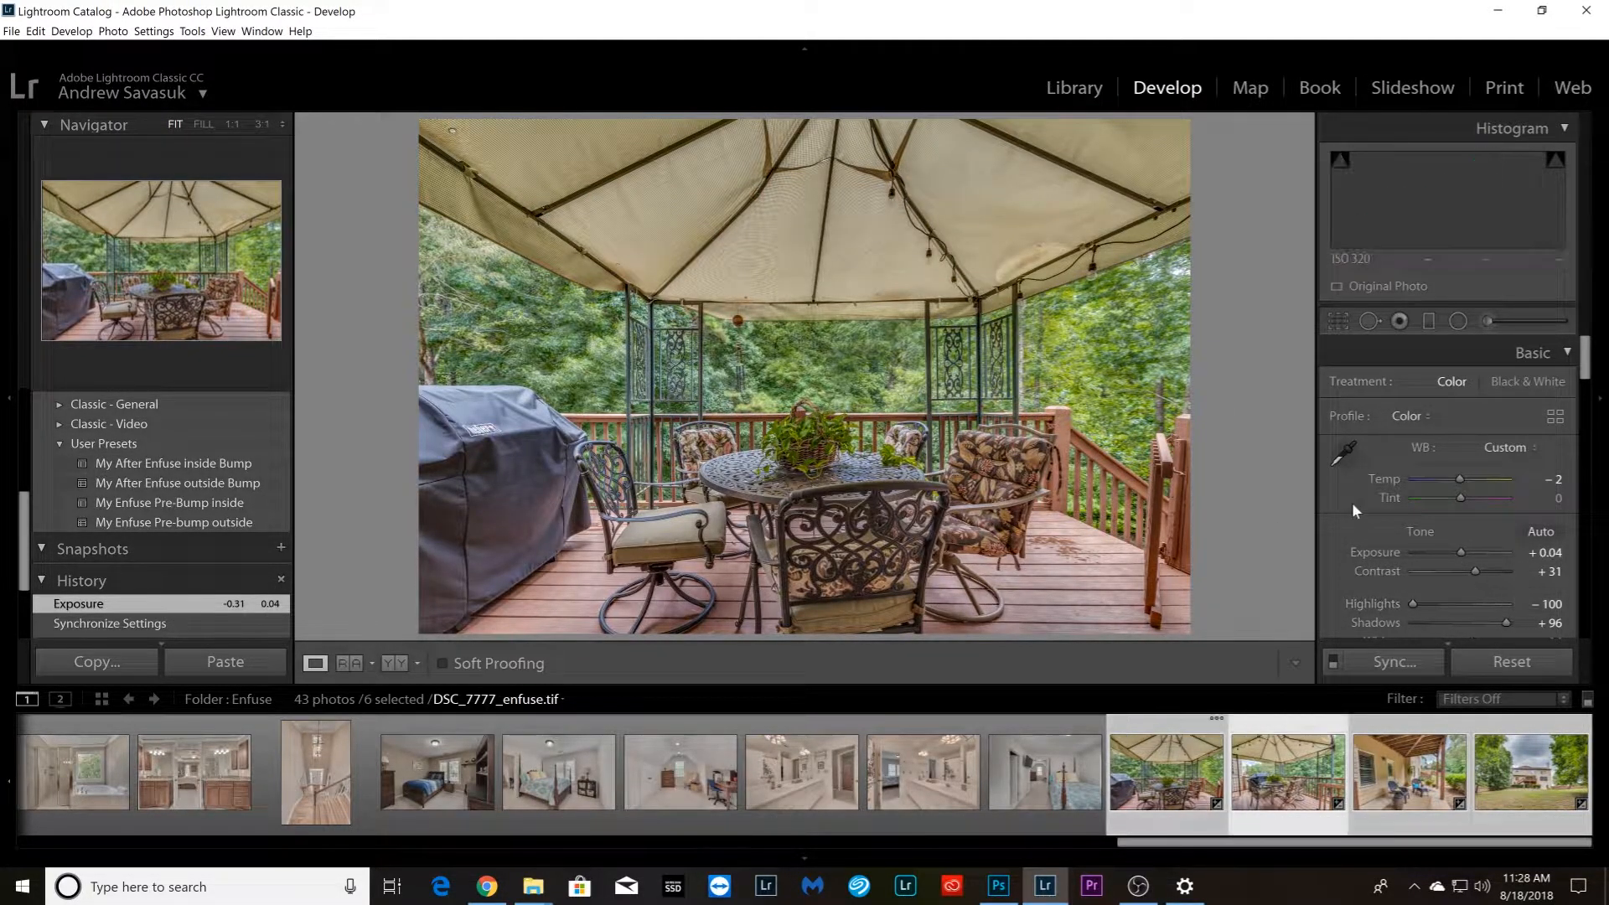
left_click_drag(1464, 553, 1458, 551)
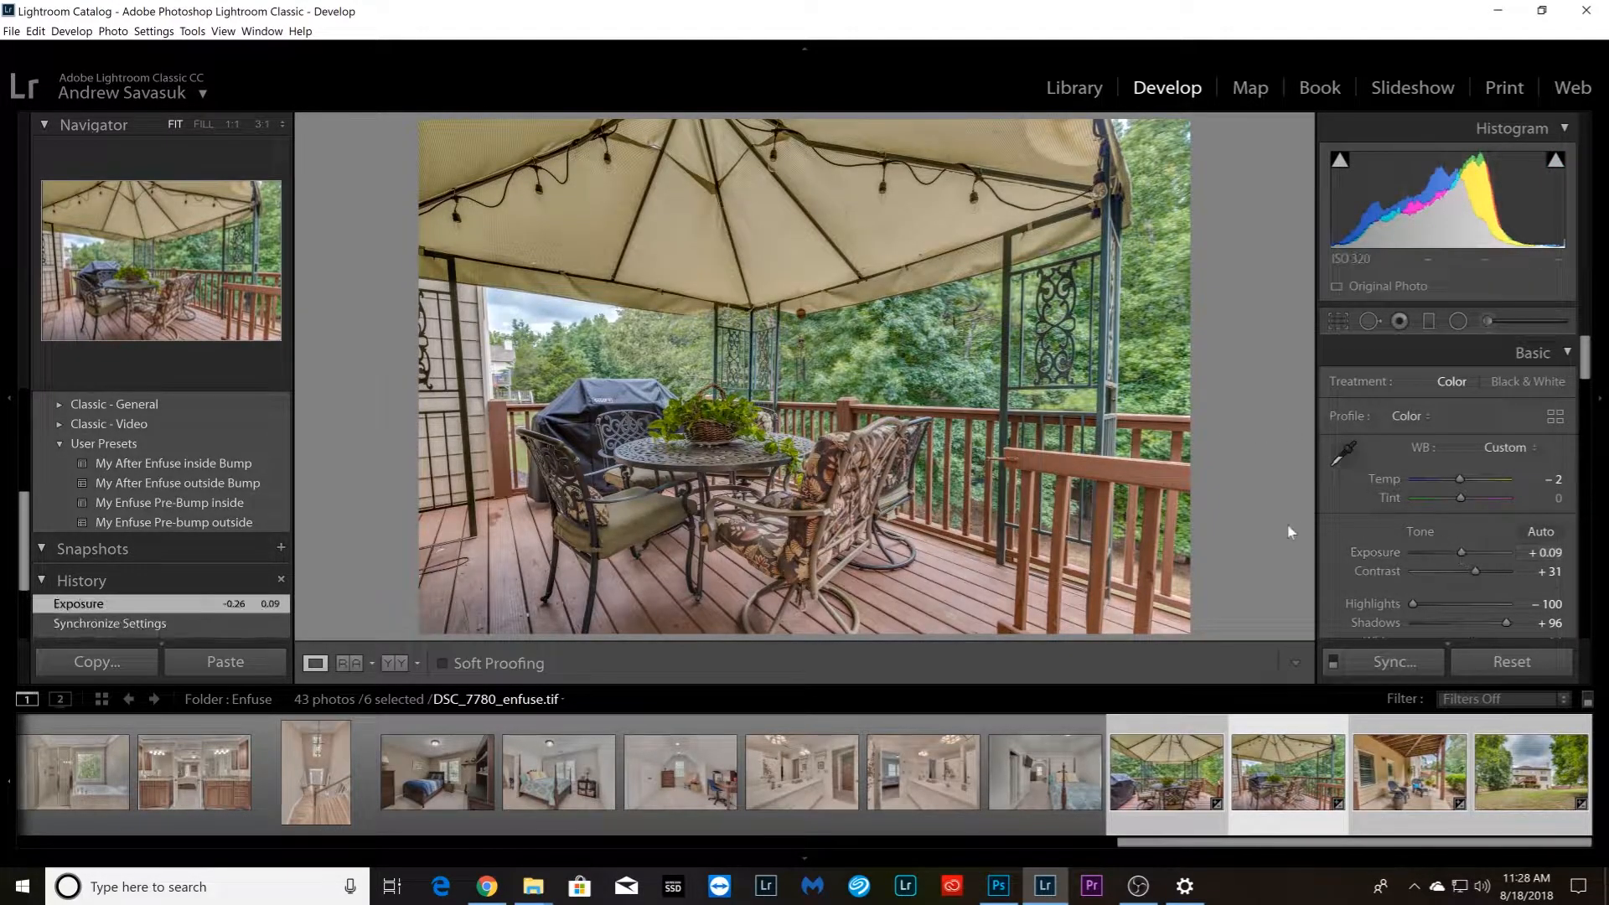
double_click(1458, 551)
Raise the Dehaze of the deck photo DSC_7780_enfuse.tif slightly
scroll(1387, 554, "down", 2)
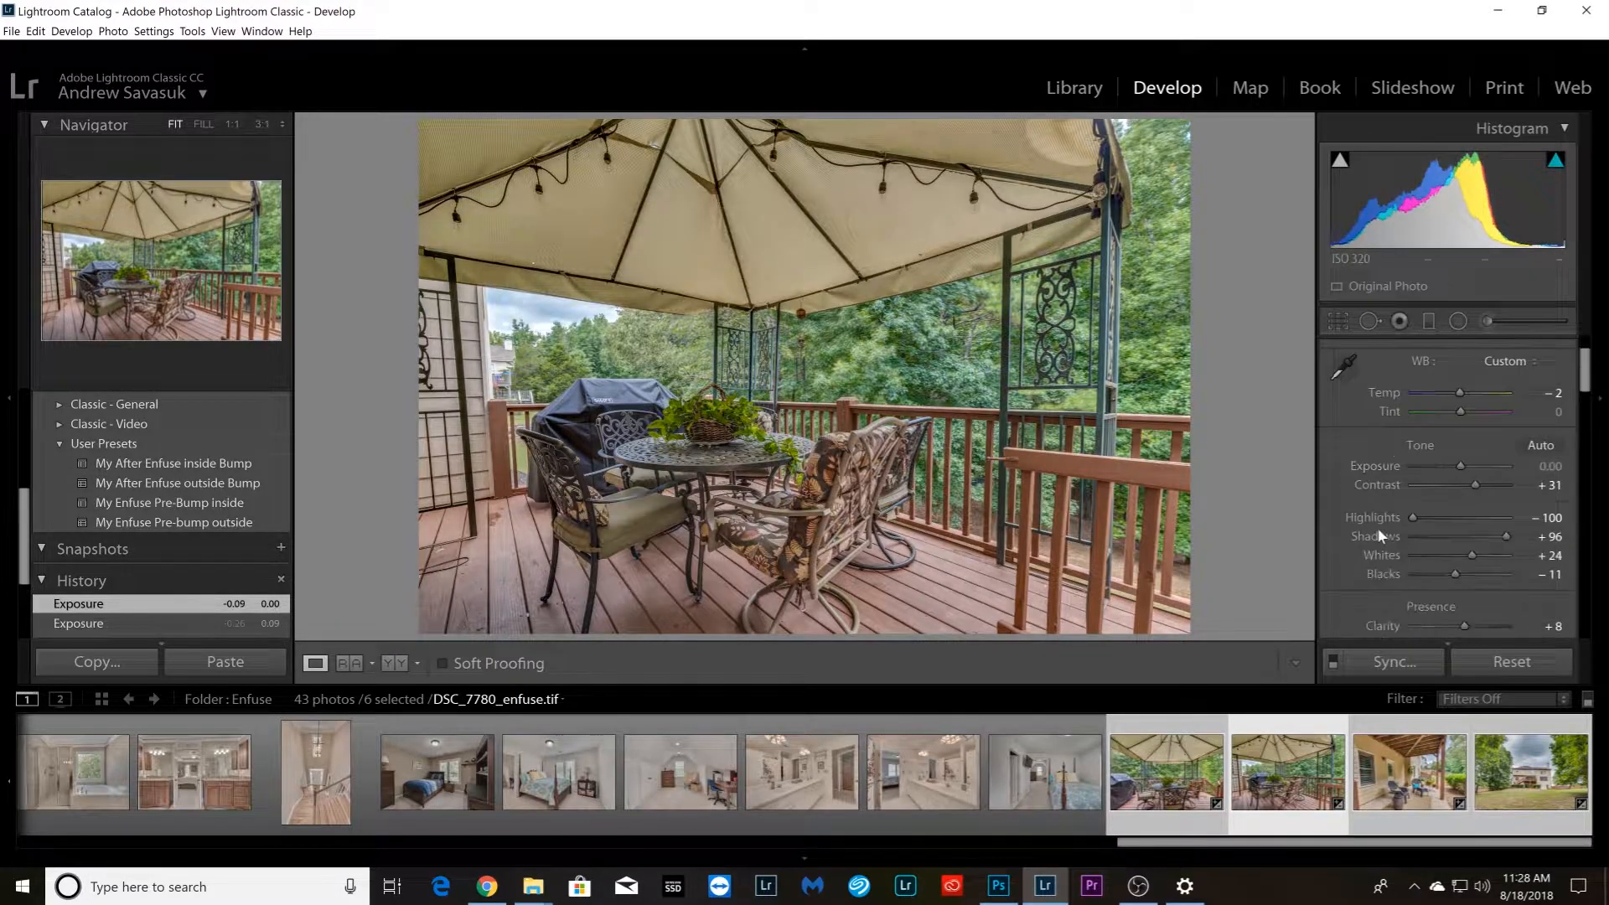
scroll(1392, 585, "down", 1)
left_click_drag(1465, 560, 1472, 558)
Raise the Dehaze slightly on the covered patio photo DSC_7783_enfuse.tif and the backyard photo DSC_7789_enfuse.tif
key("Right")
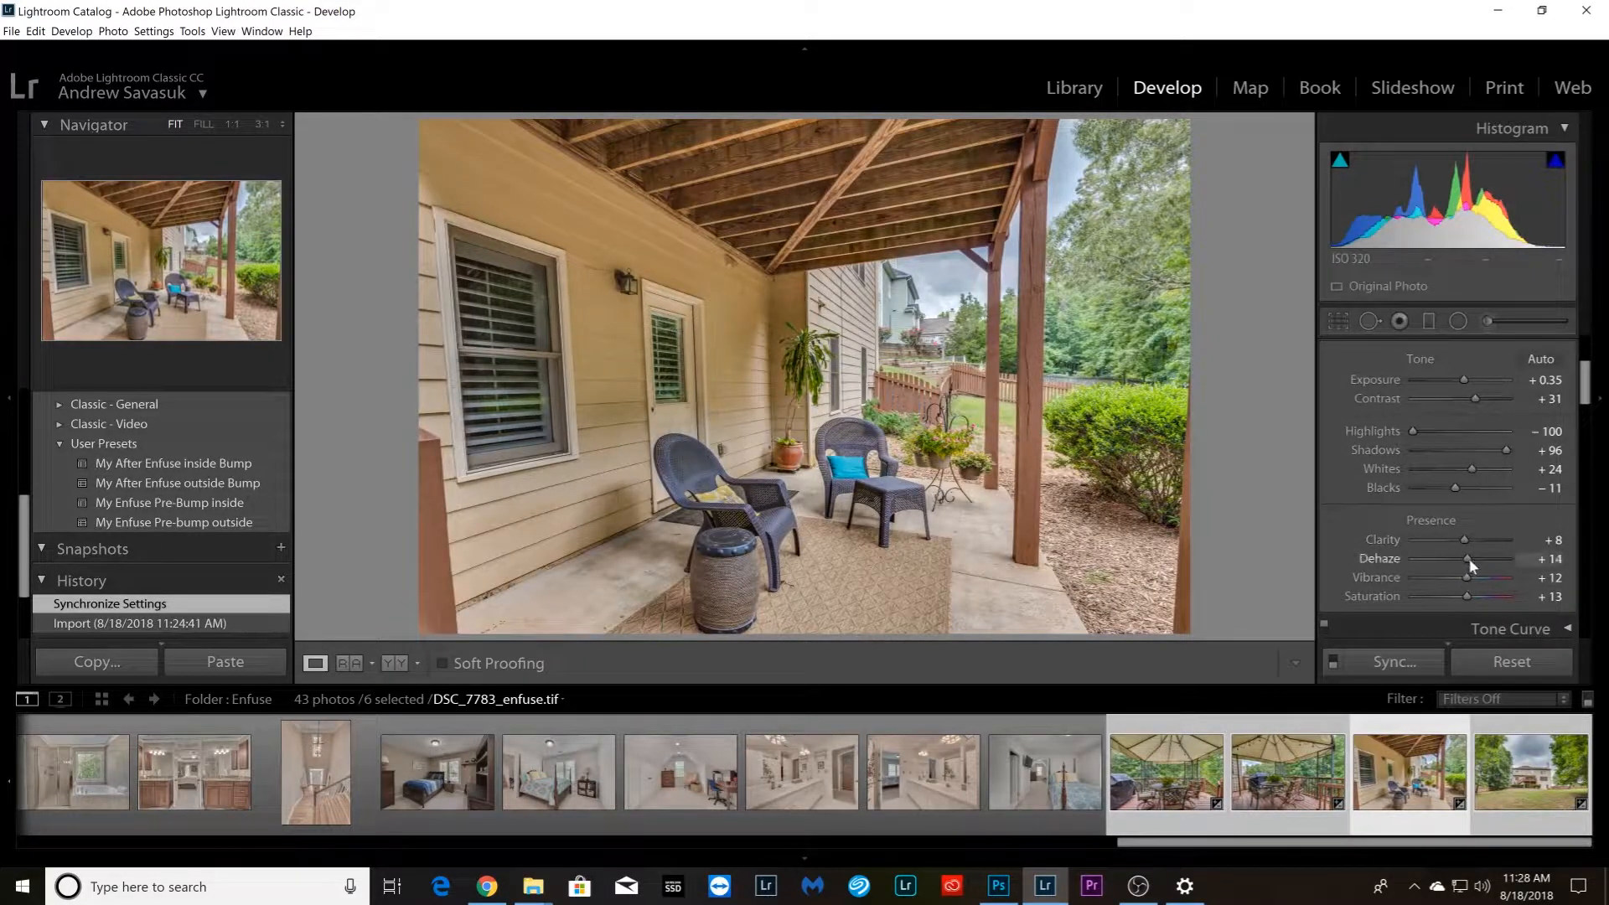
left_click_drag(1466, 558, 1474, 561)
key("Right")
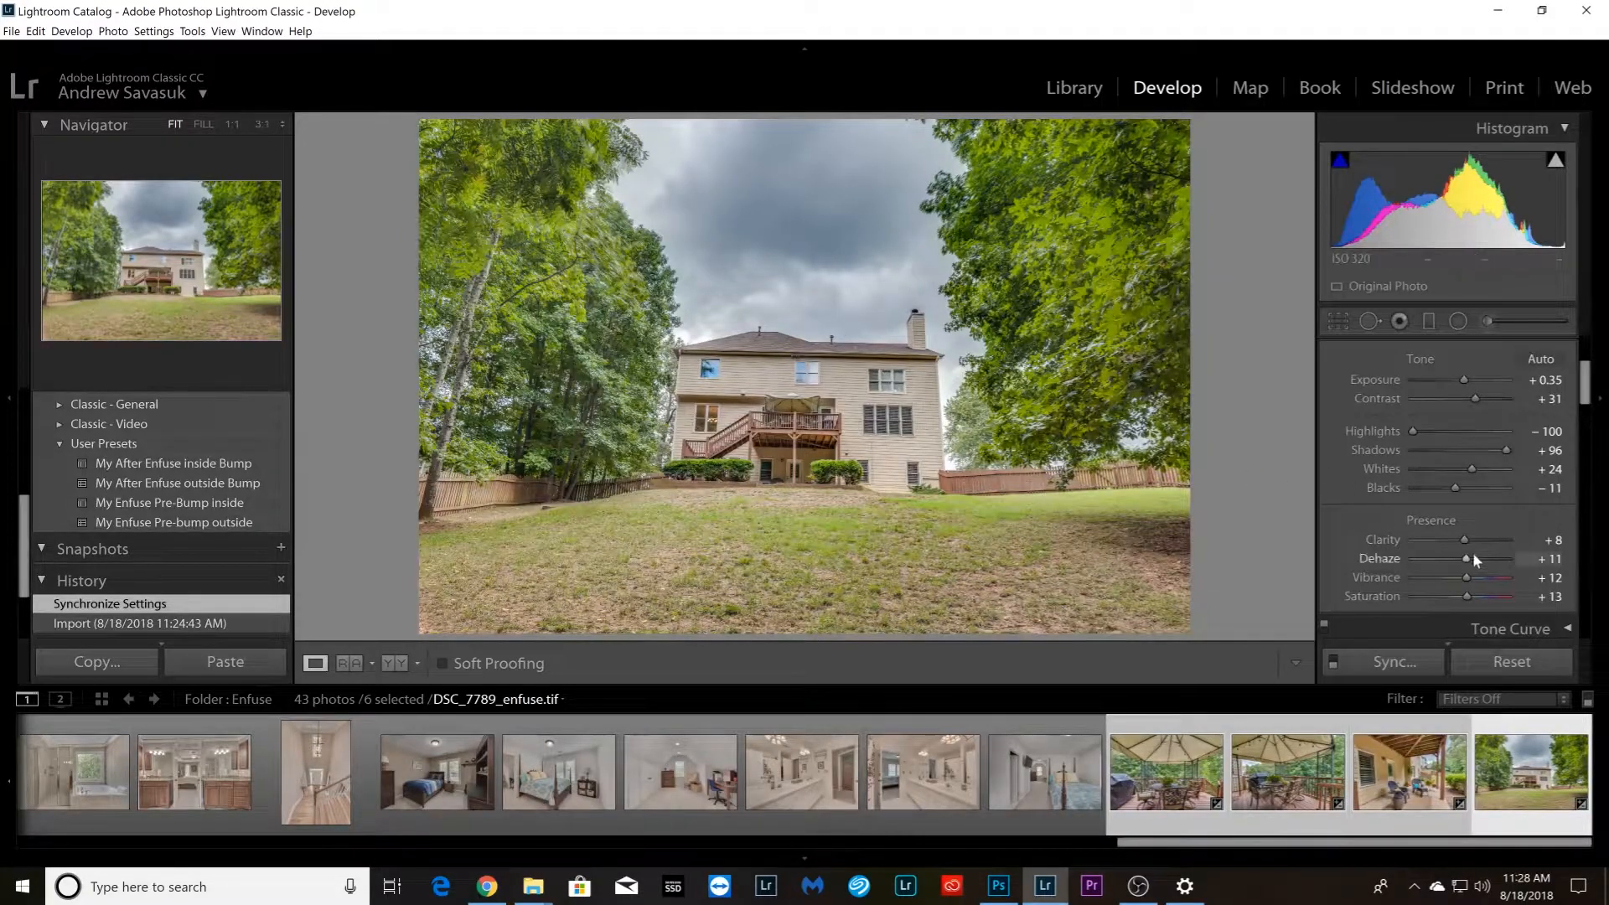
left_click_drag(1469, 555, 1474, 557)
key("Right")
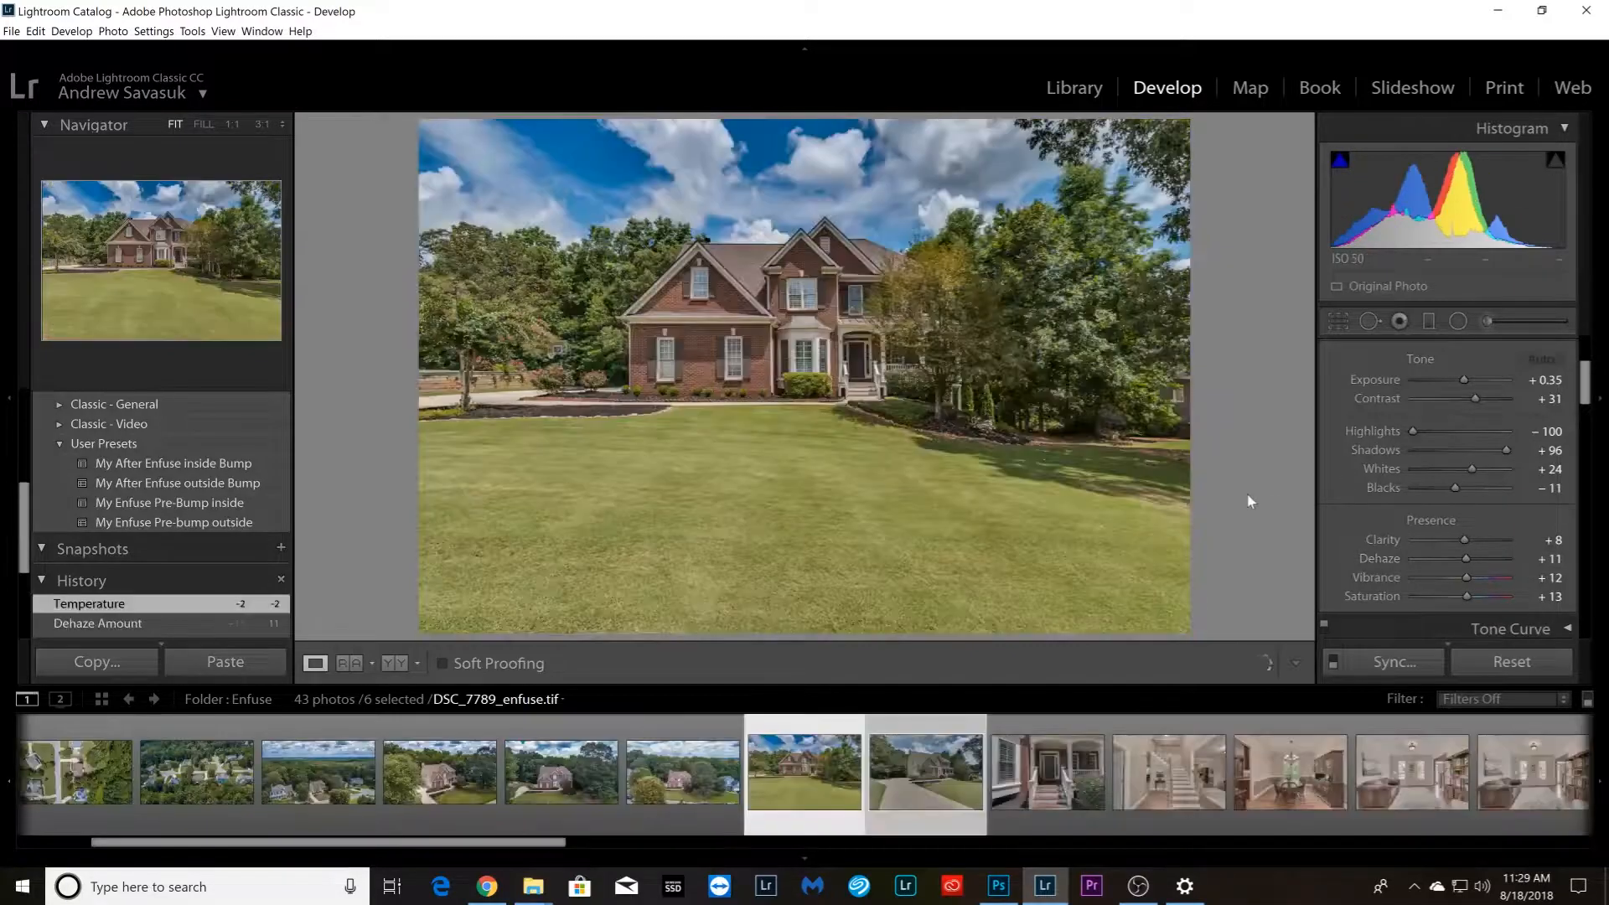
Try the My After Enfuse outside Bump preset on the front porch photo DSC_7519_enfuse.tif and replace it with My After Enfuse inside Bump
left_click(1047, 817)
left_click(193, 484)
left_click(191, 464)
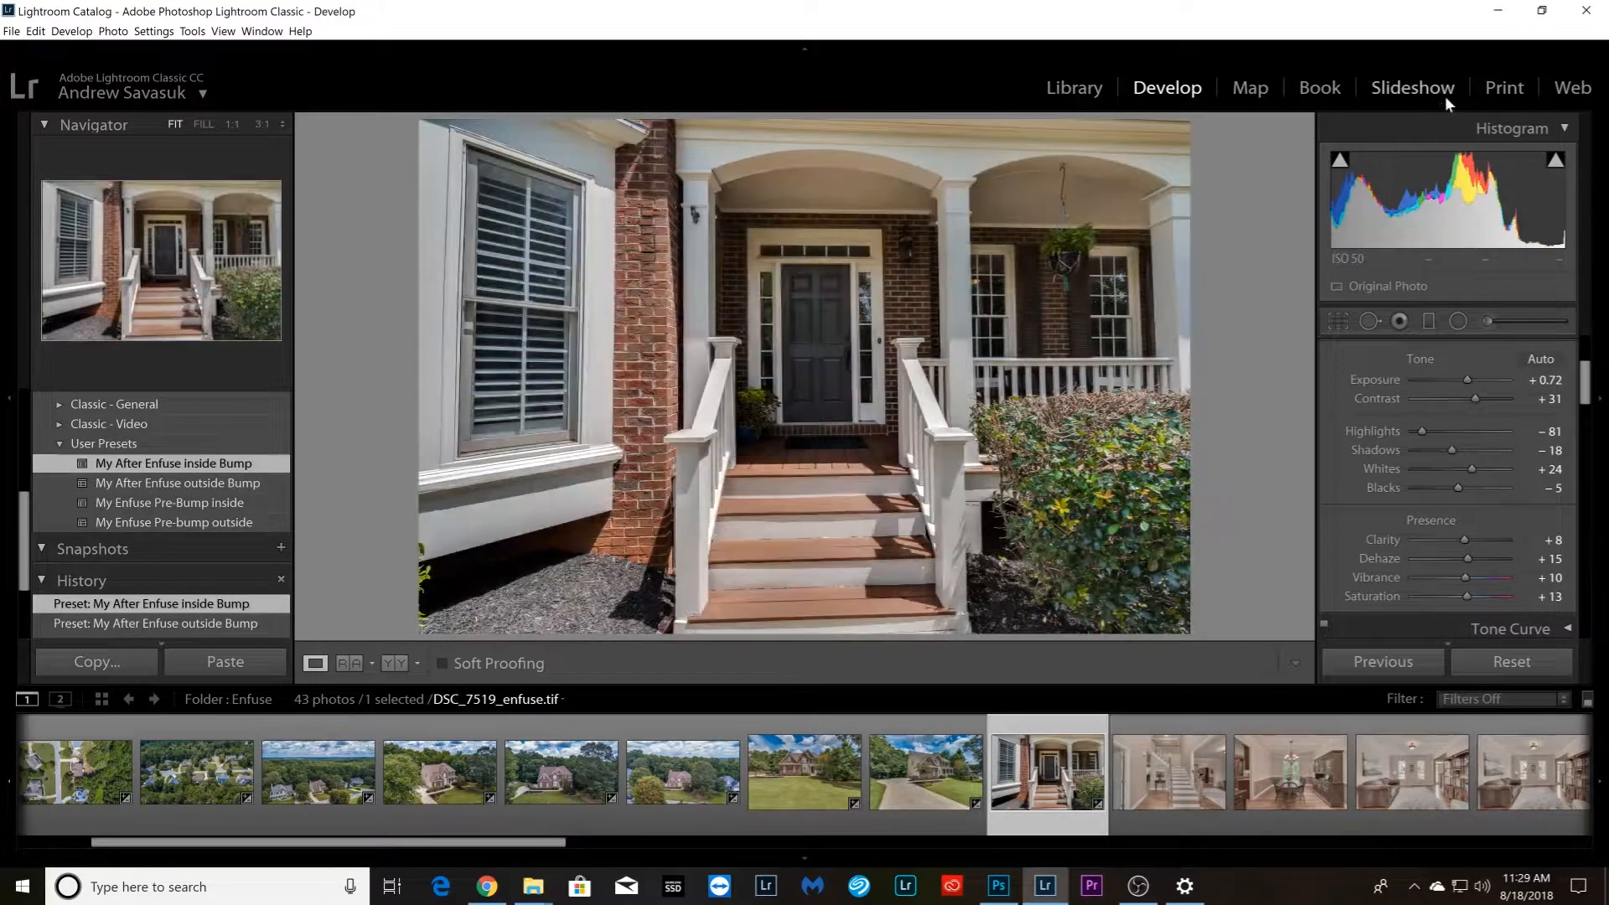
Set the front porch photo to Shadows +43, Highlights −86, Dehaze +25 and Exposure about +1.05
left_click(1476, 451)
left_click_drag(1475, 450, 1423, 432)
left_click_drag(1467, 559, 1475, 557)
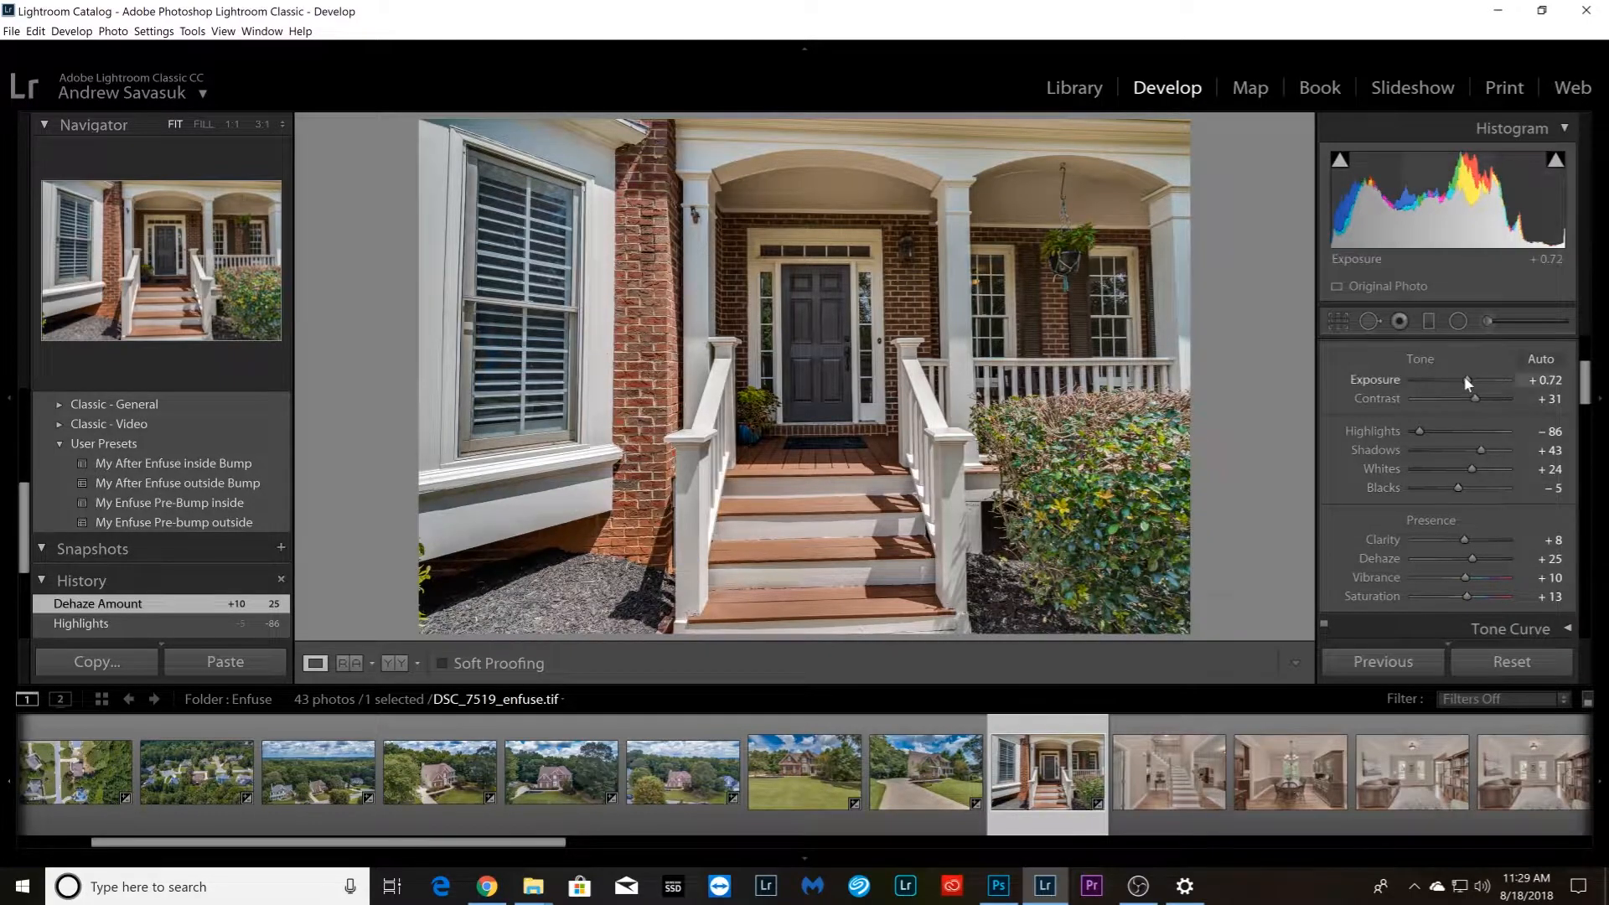
left_click_drag(1464, 377, 1467, 378)
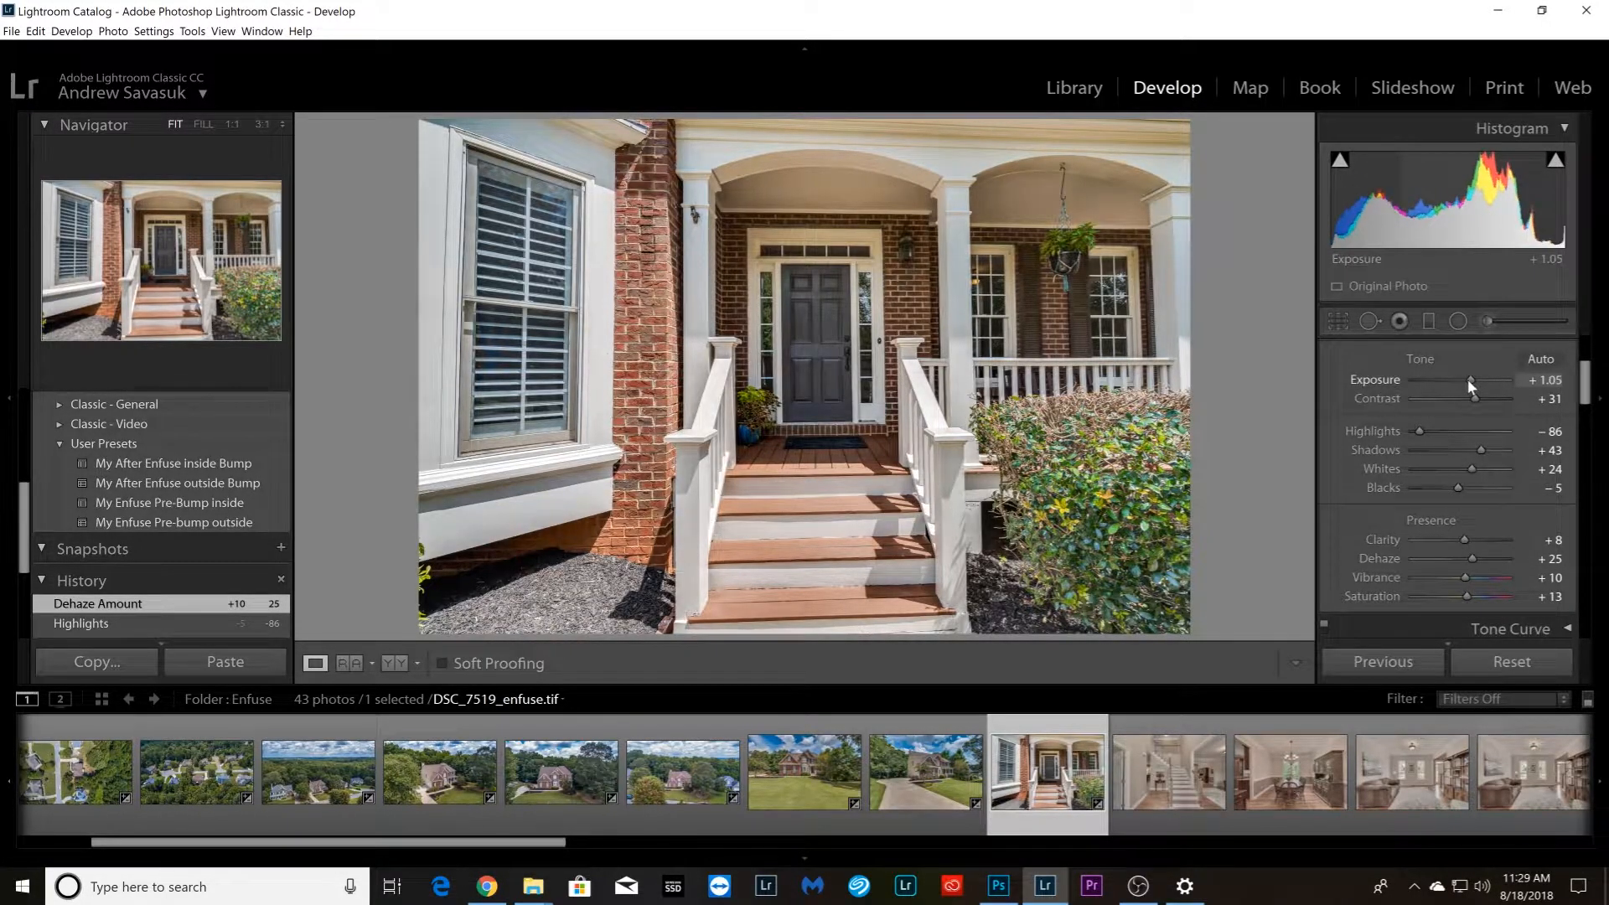
Apply the My After Enfuse inside Bump preset to the staircase photo DSC_7525_enfuse.tif
left_click(1216, 807)
left_click_drag(442, 845, 589, 845)
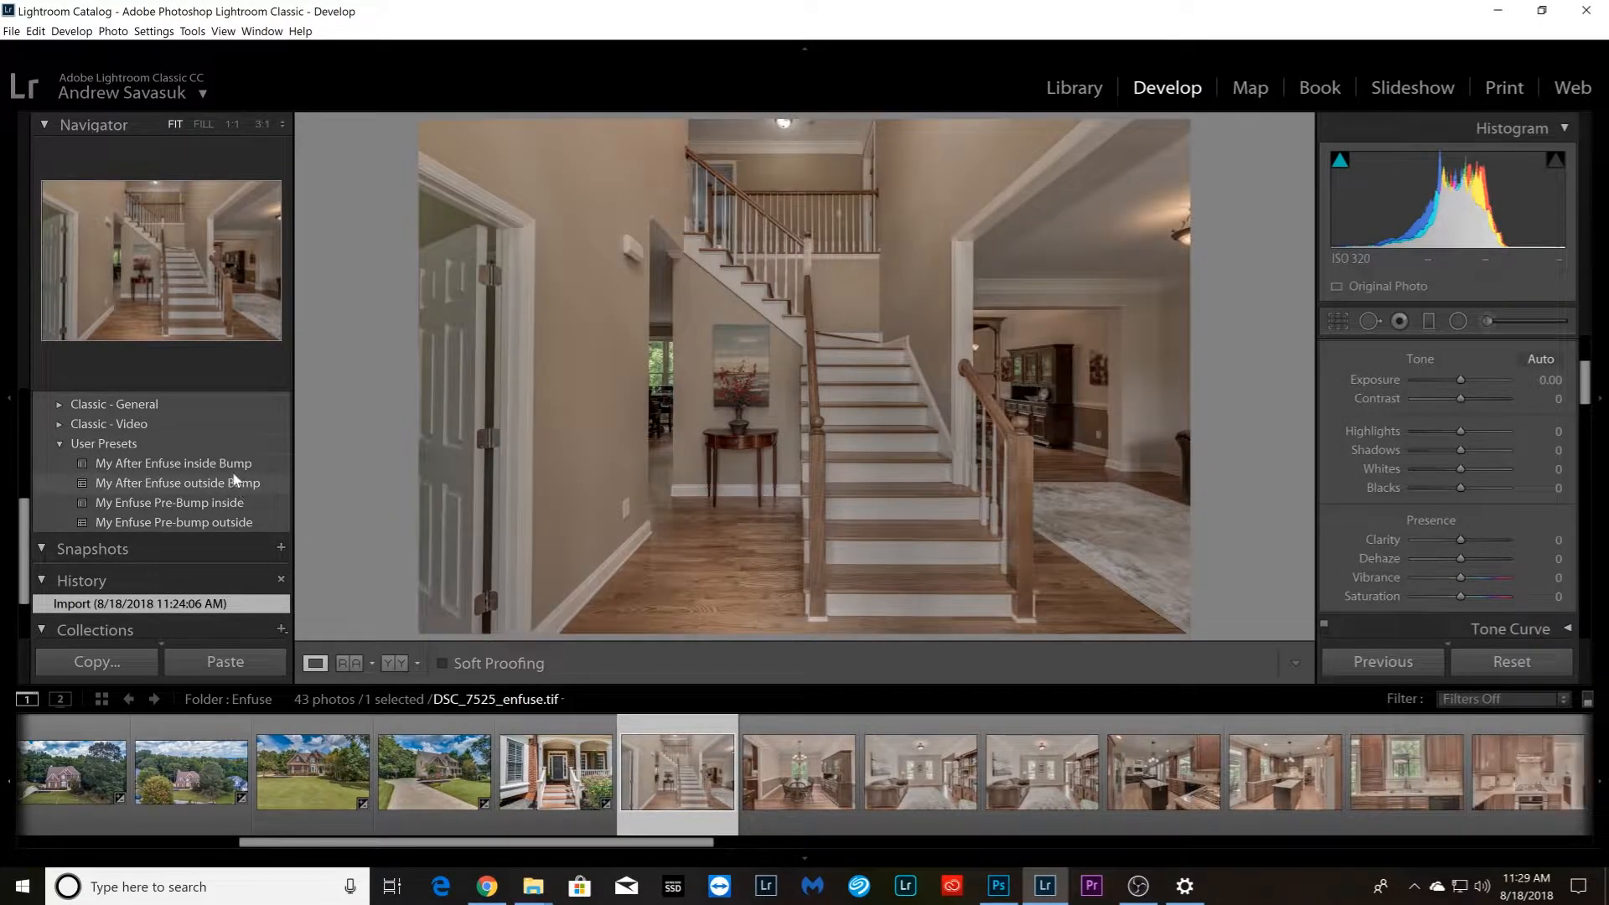
left_click(239, 466)
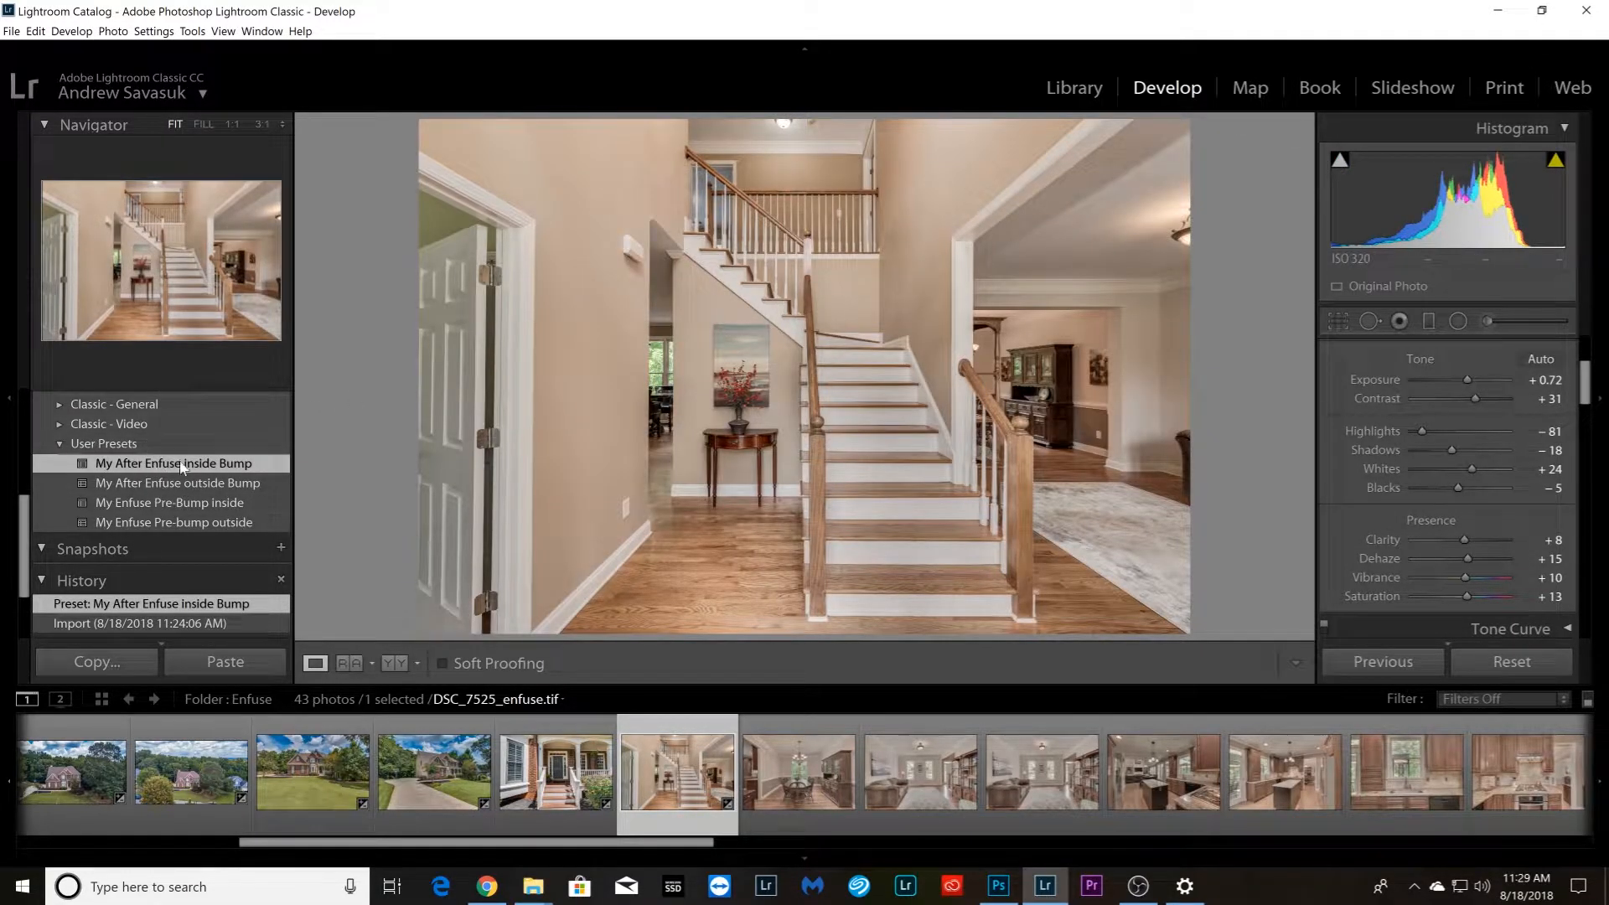
Extend the selection from the staircase photo through DSC_7772_enfuse.tif and synchronize its develop settings across these interior photos
left_click_drag(584, 843, 1435, 852)
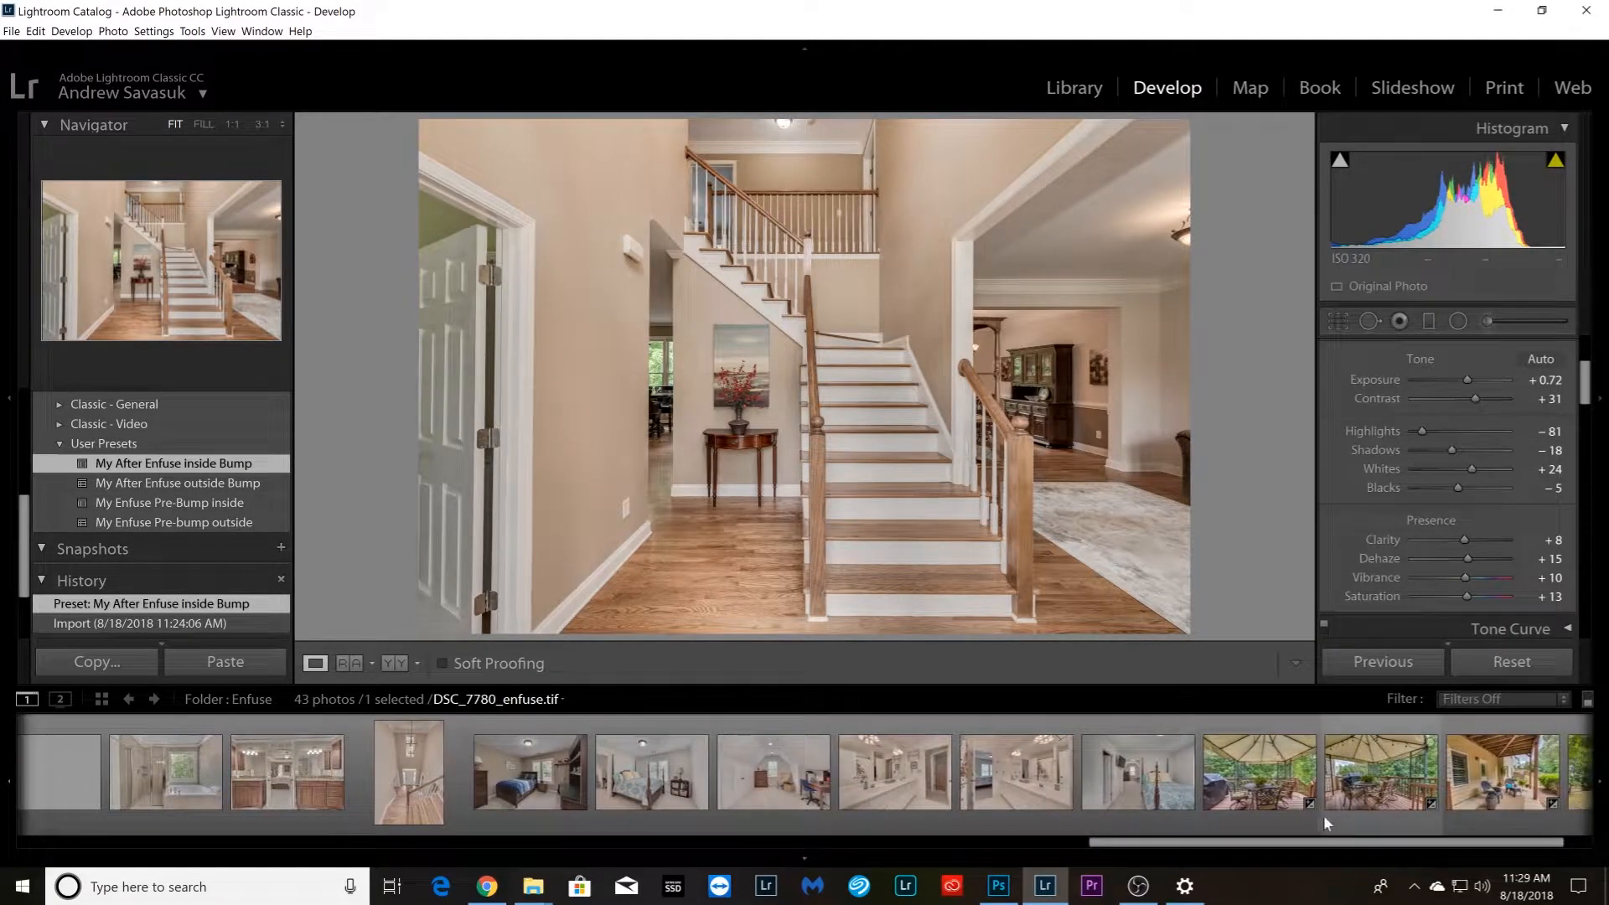
left_click(1140, 792, "shift")
left_click(1394, 662)
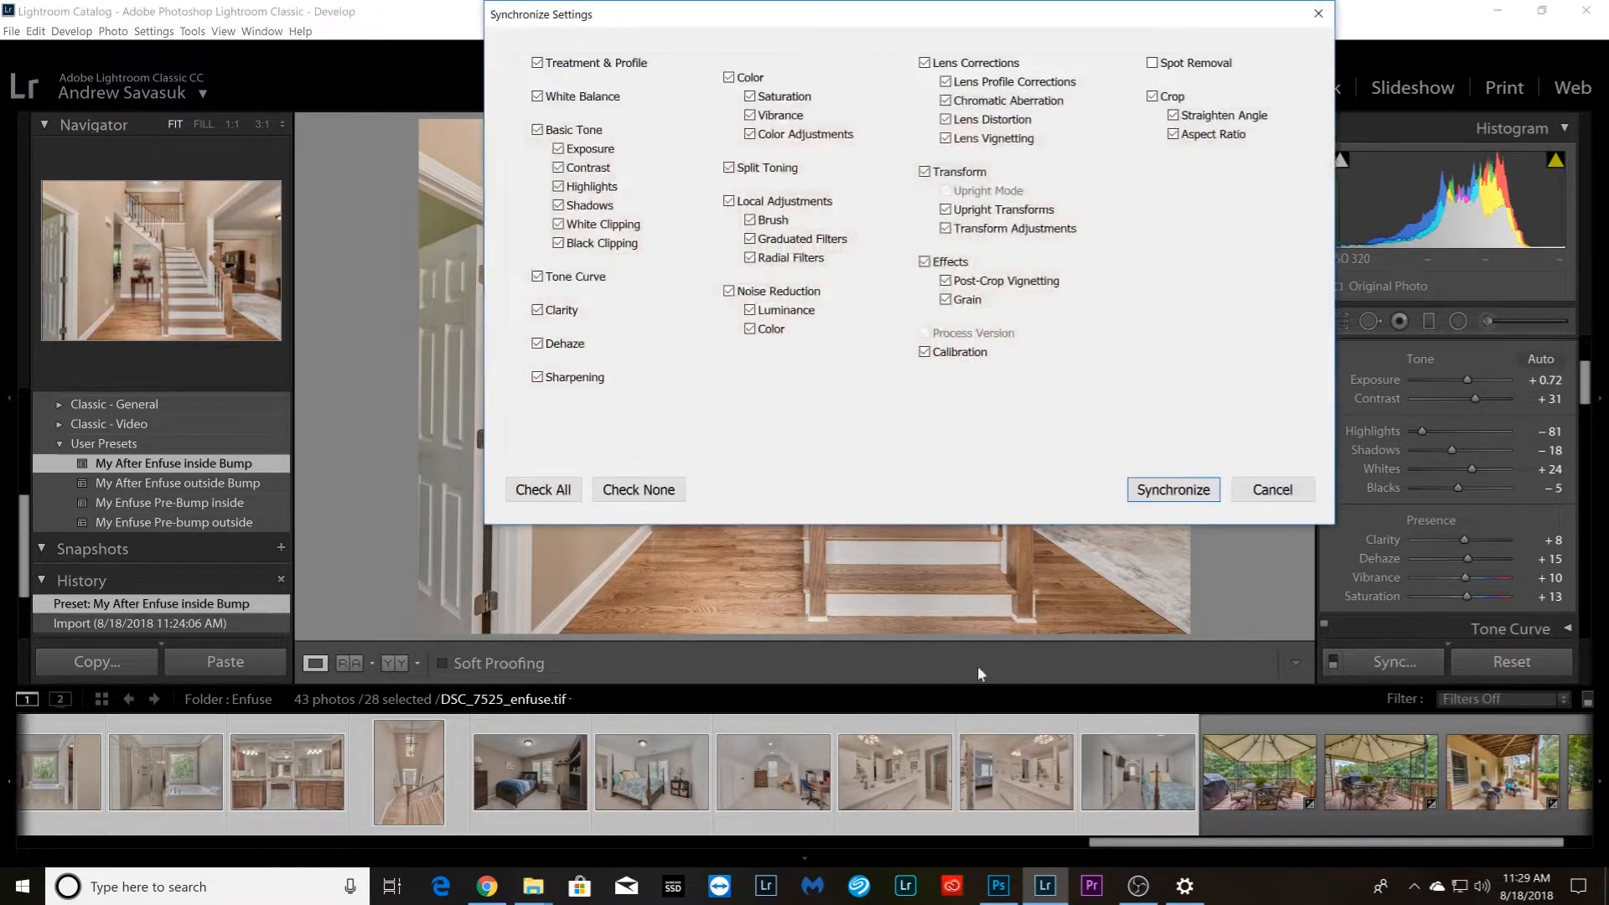
left_click(1173, 489)
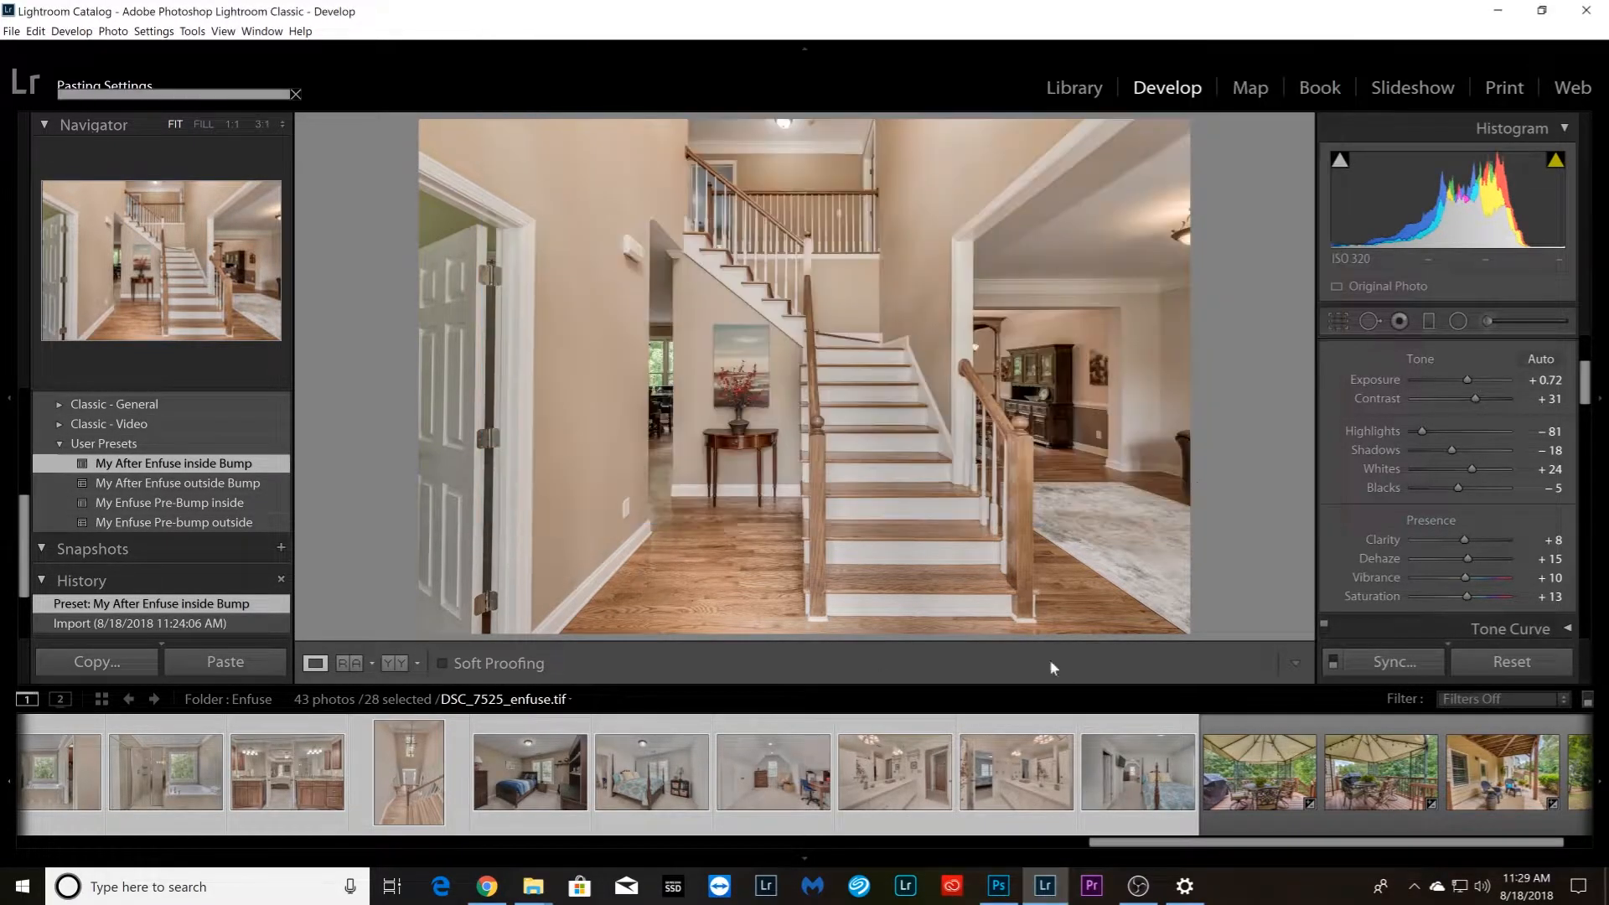
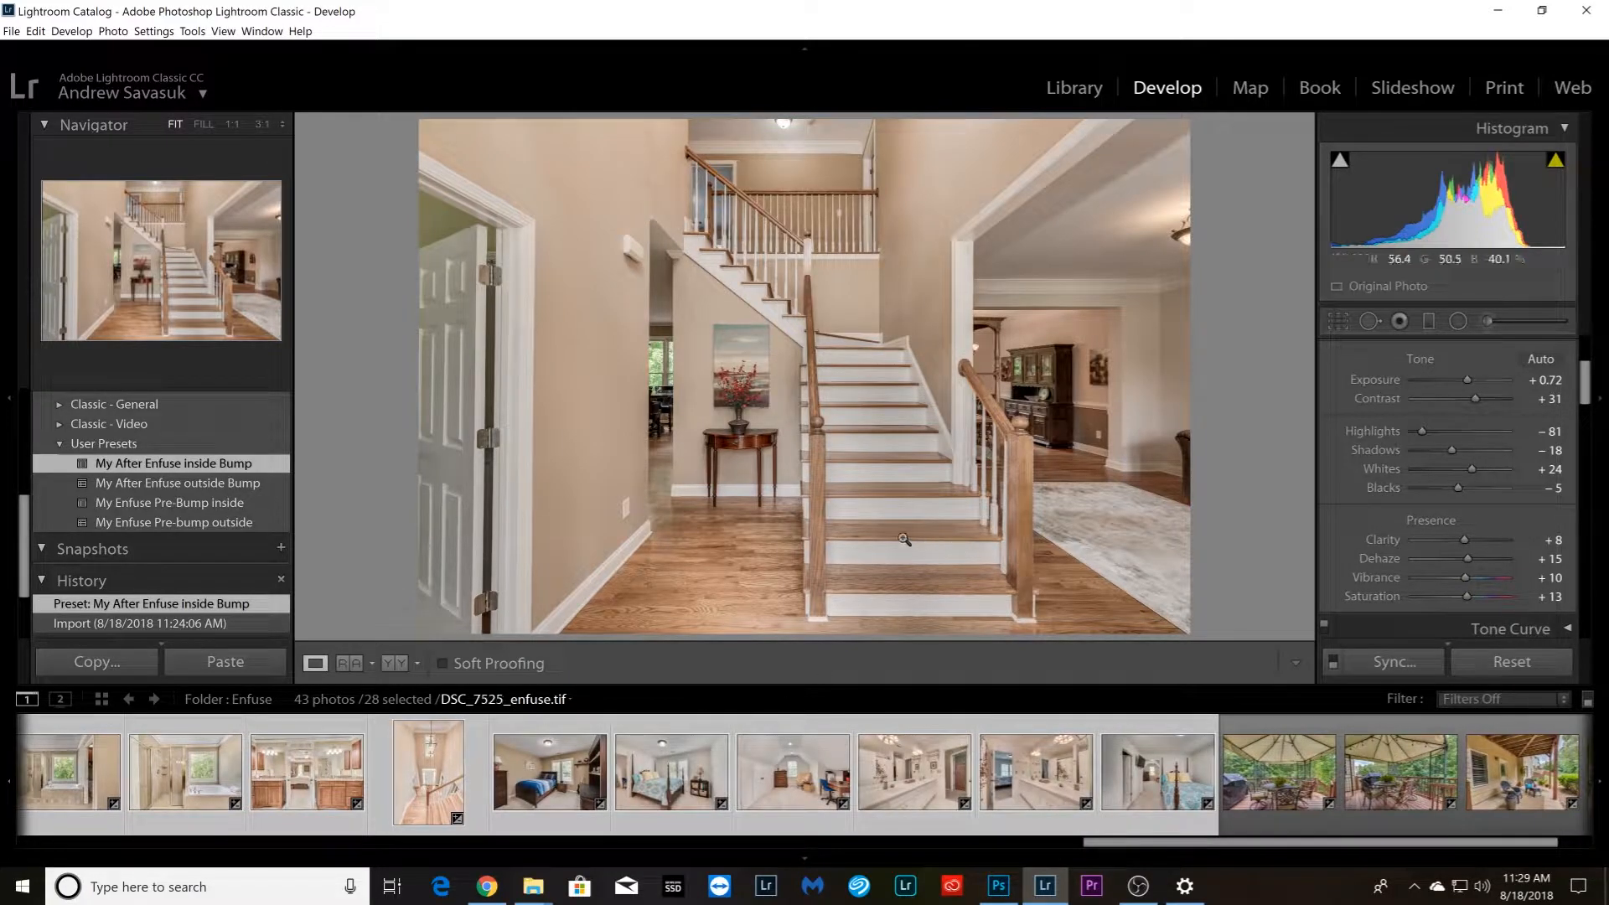
Adjust Dehaze on the dining room photo DSC_7535_enfuse.tif, and set the living room photo DSC_7550_enfuse.tif to Highlights −100, Blacks −31 and Dehaze +18
key("Right")
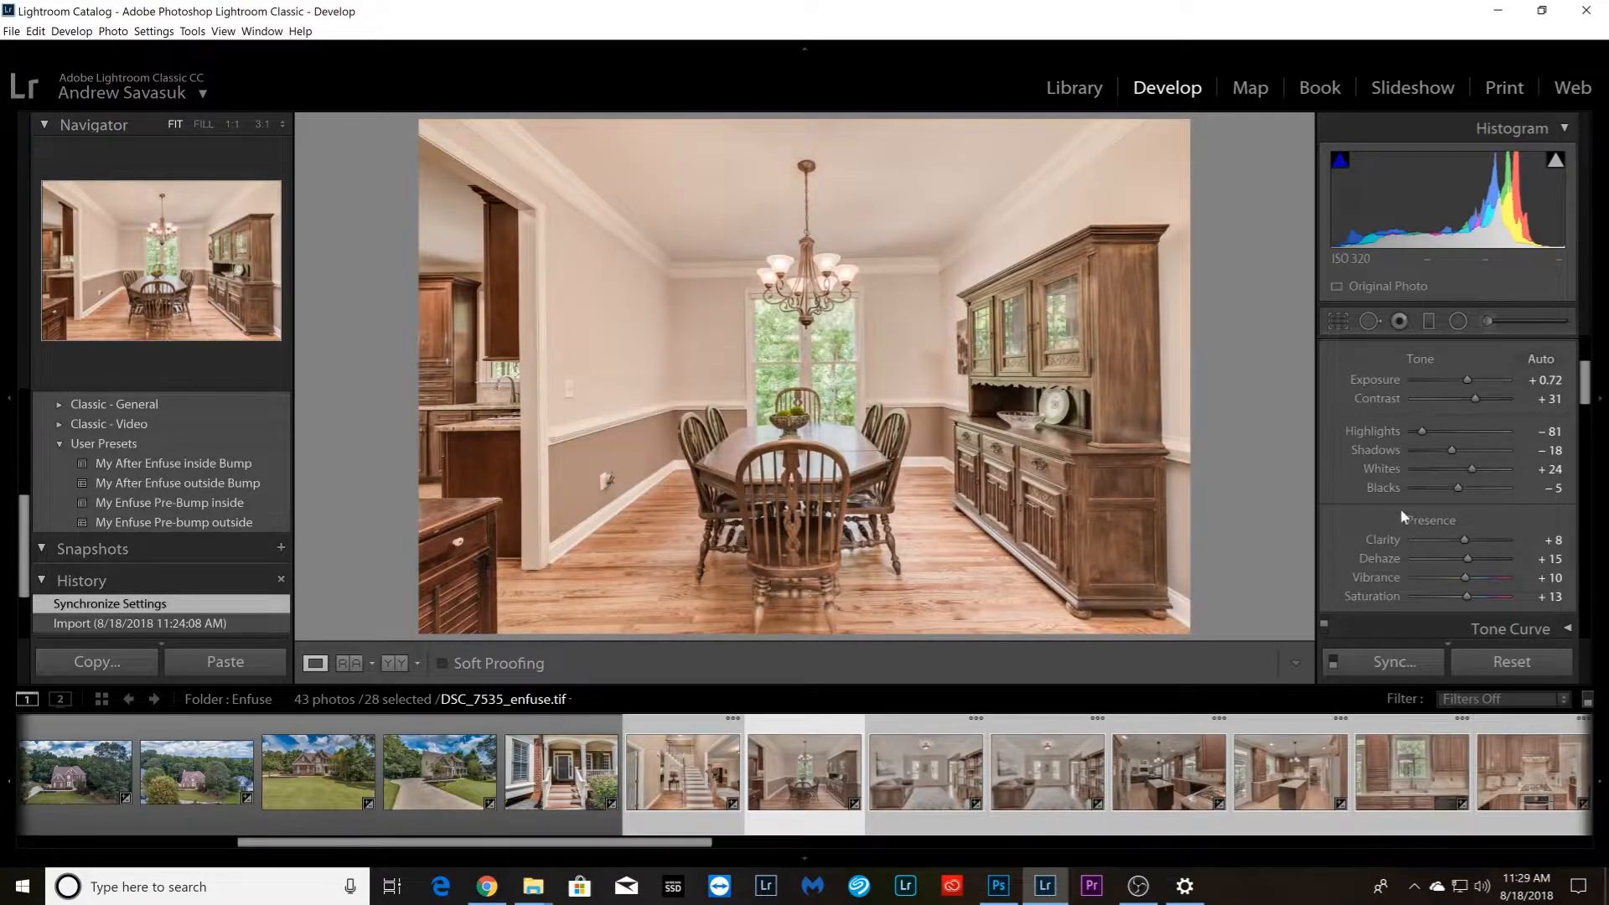
left_click_drag(1475, 562, 1470, 560)
key("Right")
left_click_drag(1425, 431, 1415, 430)
left_click_drag(1459, 488, 1446, 488)
Compare the two living room photos DSC_7550_enfuse.tif and DSC_7555_enfuse.tif by switching back and forth between them
key("Right")
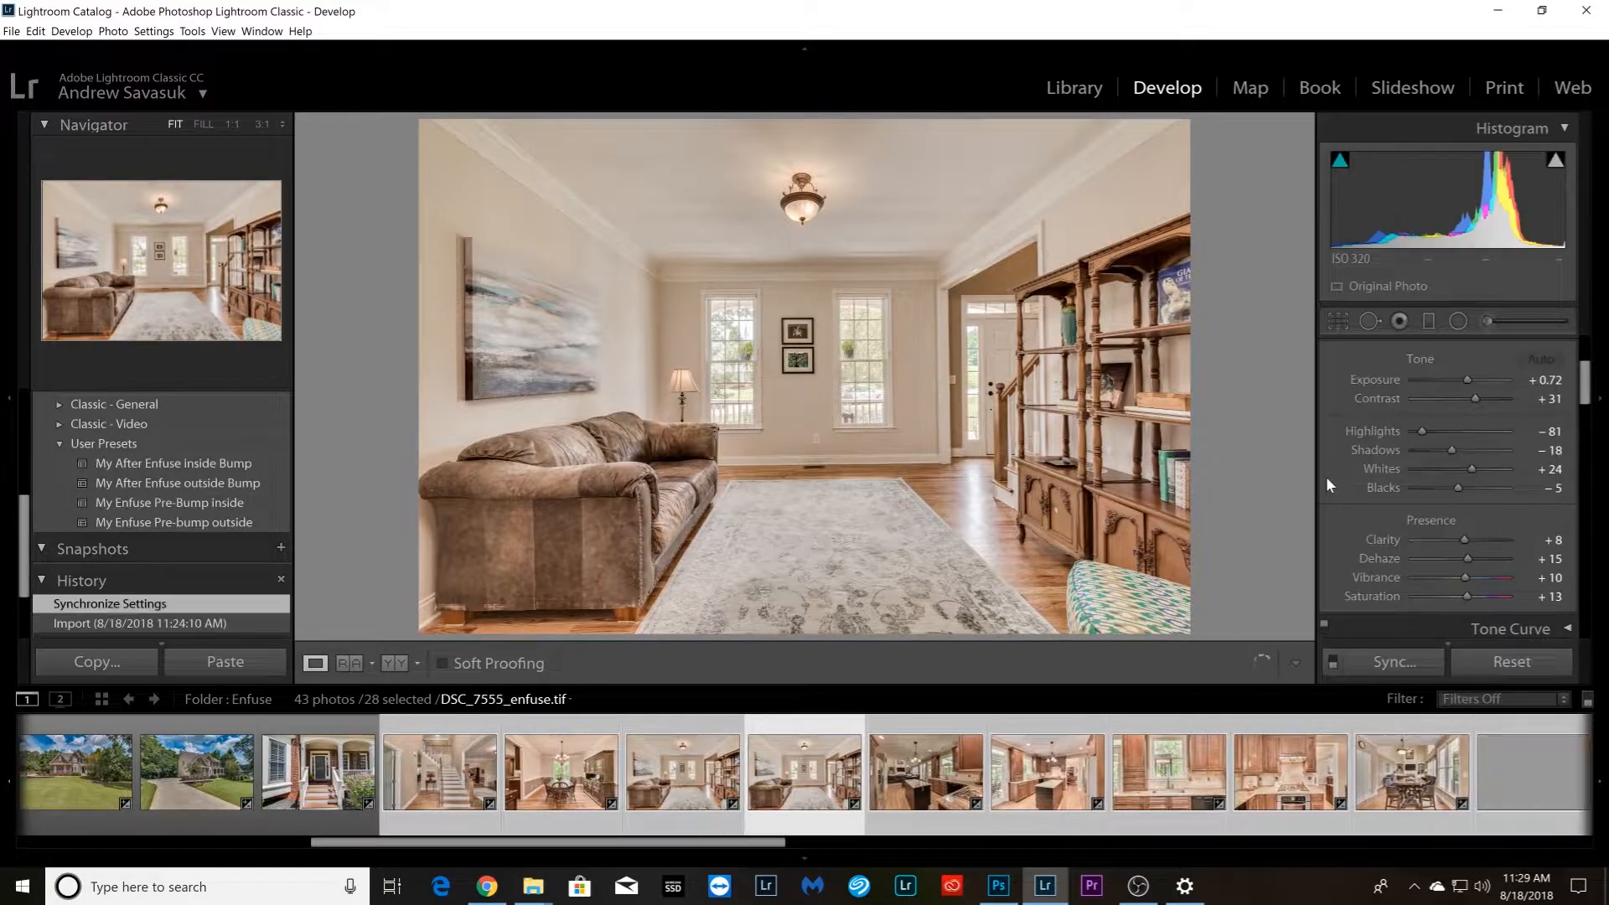
key("Right")
key("Left")
key("Left")
key("Right")
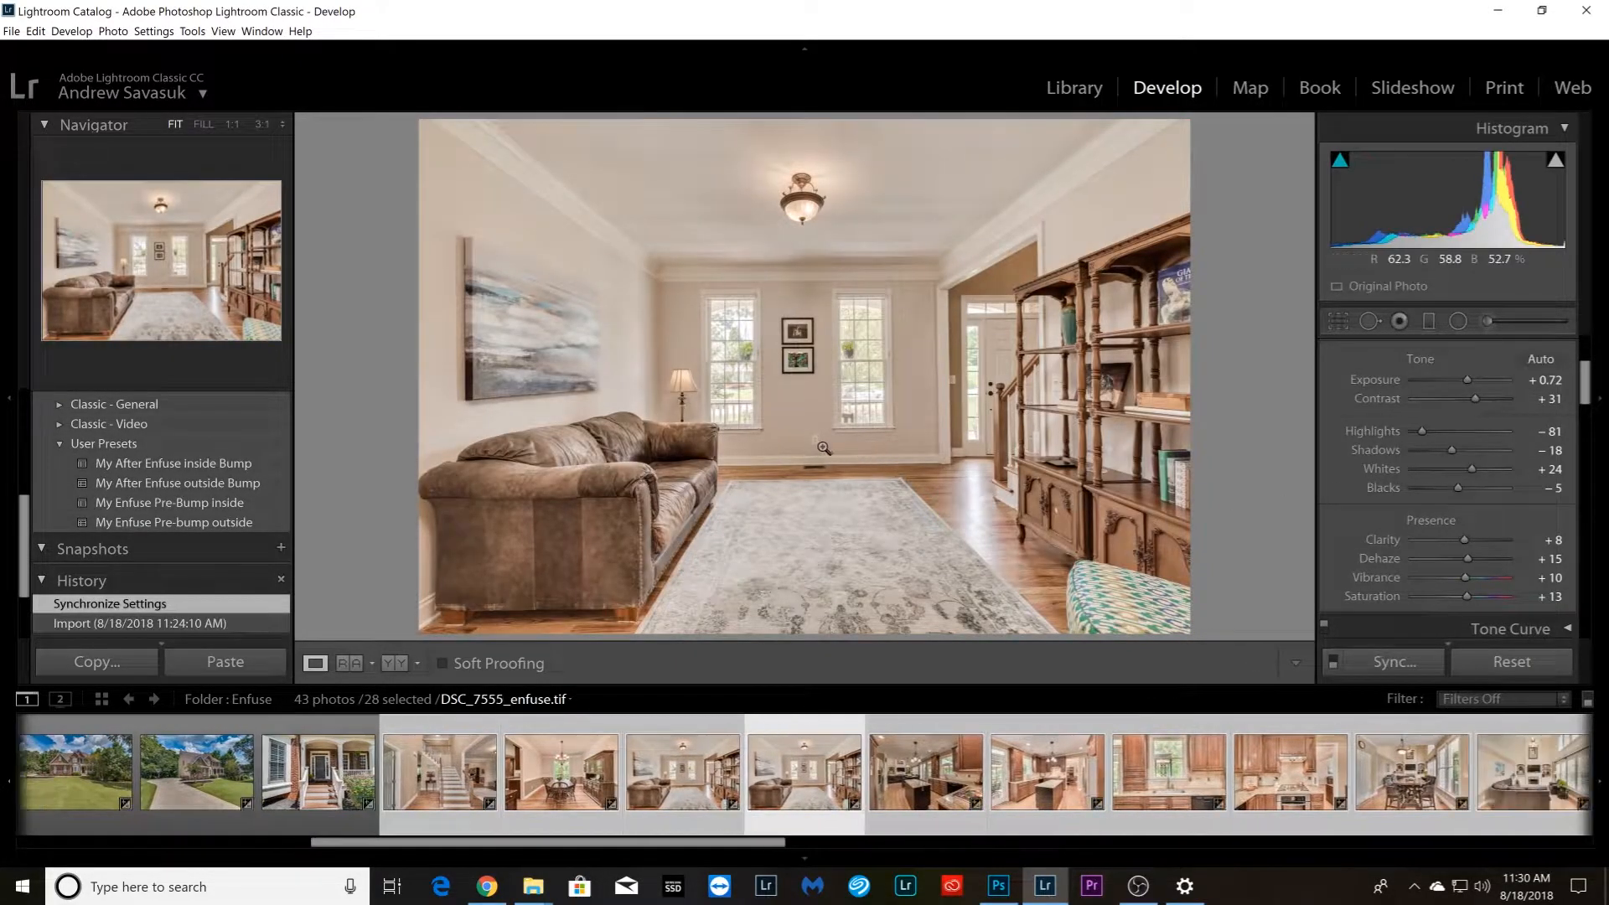
key("Left")
key("Right")
key("Right")
key("Left")
key("Left")
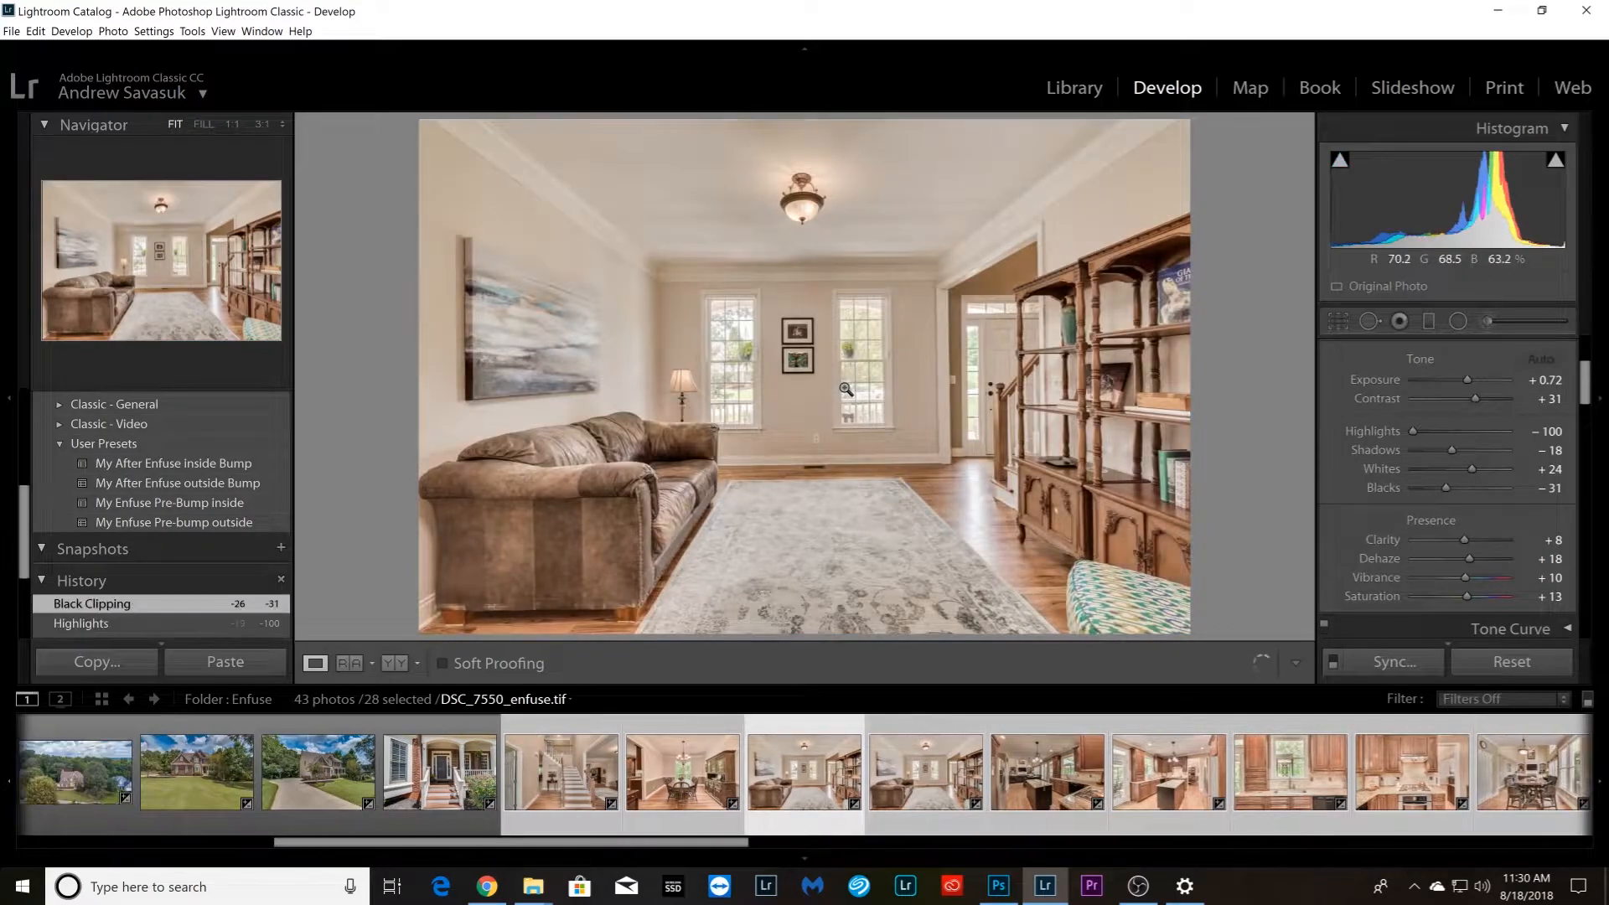
key("Right")
key("Right")
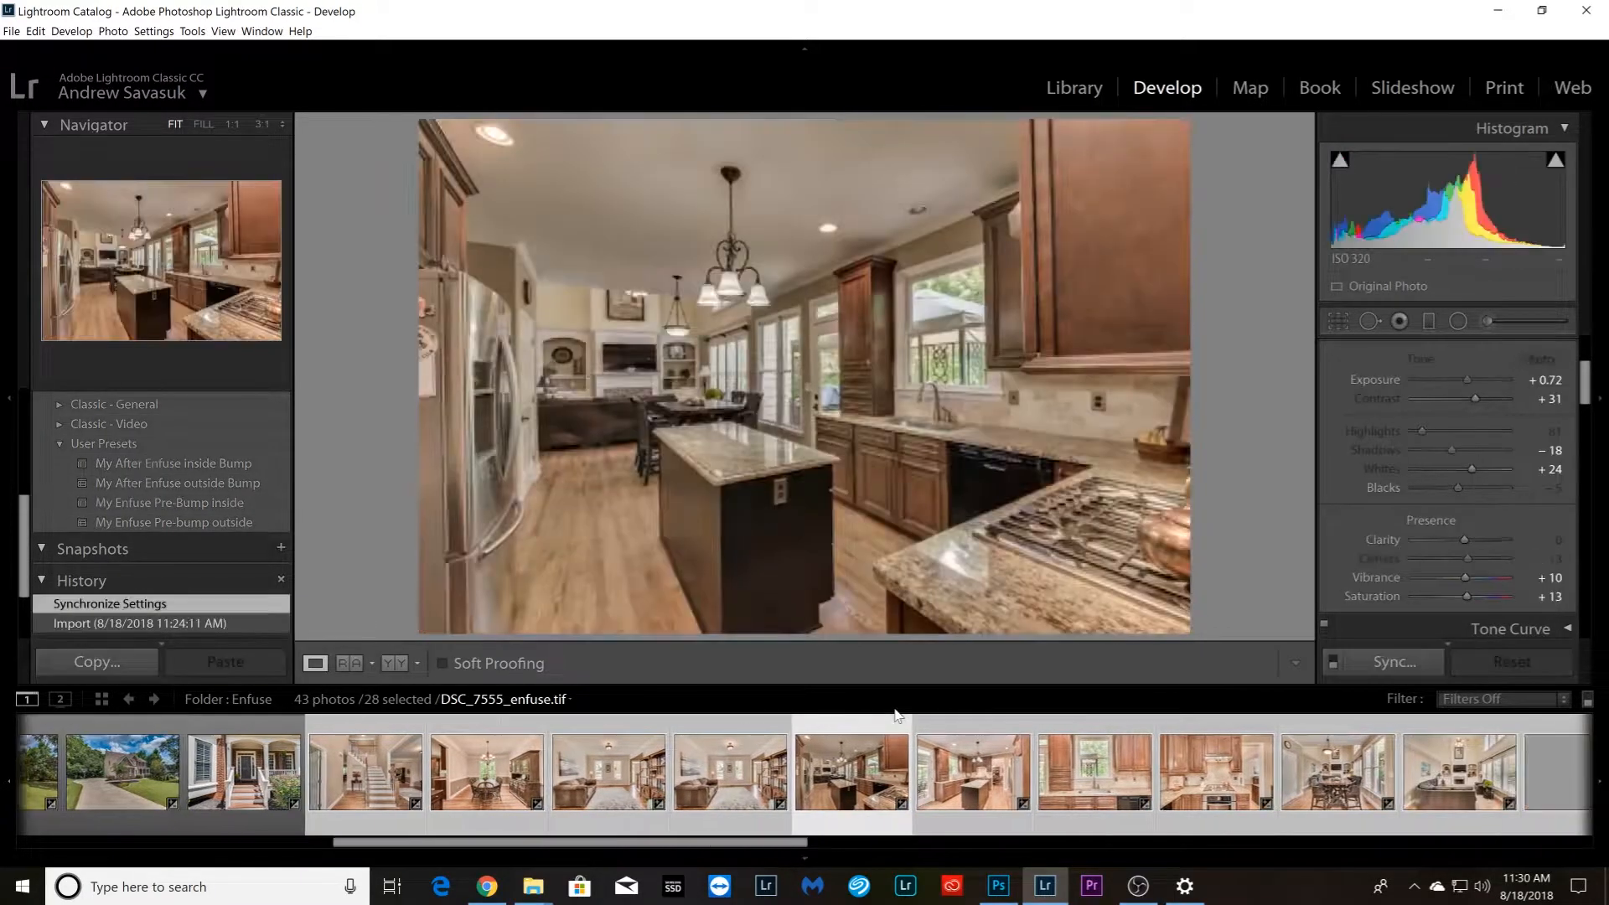
Set the kitchen photo DSC_7560_enfuse.tif to Shadows +34 and Contrast +44
left_click(1476, 450)
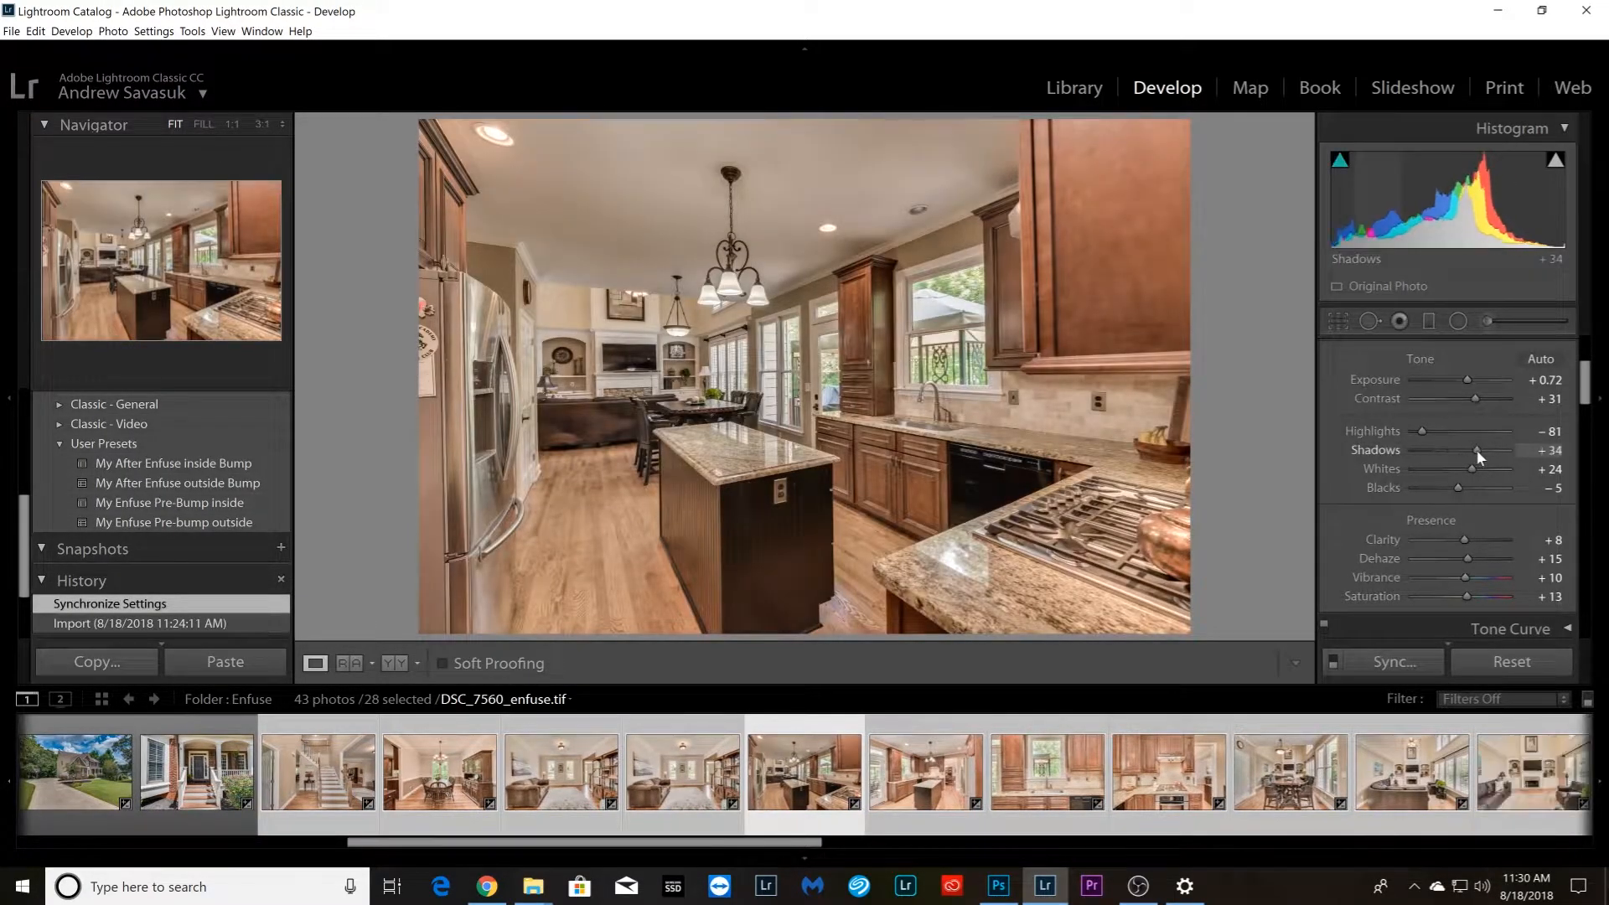
left_click(1482, 398)
left_click_drag(1483, 397, 1485, 397)
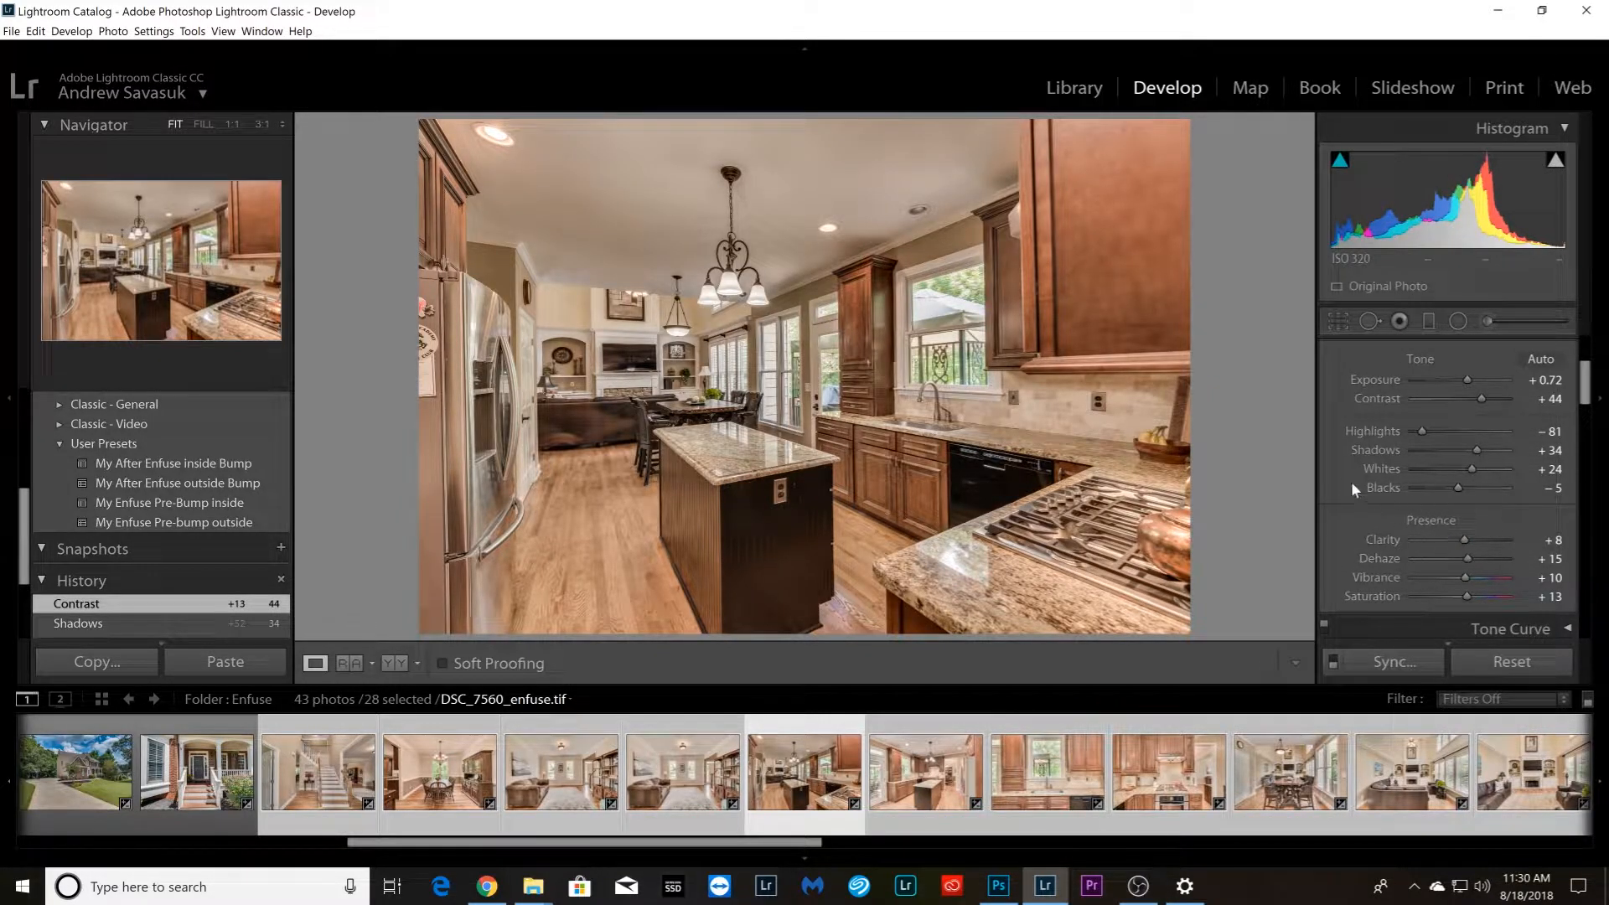
Set the kitchen island photo DSC_7575_enfuse.tif to Clarity +10 and Dehaze about +19, and fine-tune its tone
key("Right")
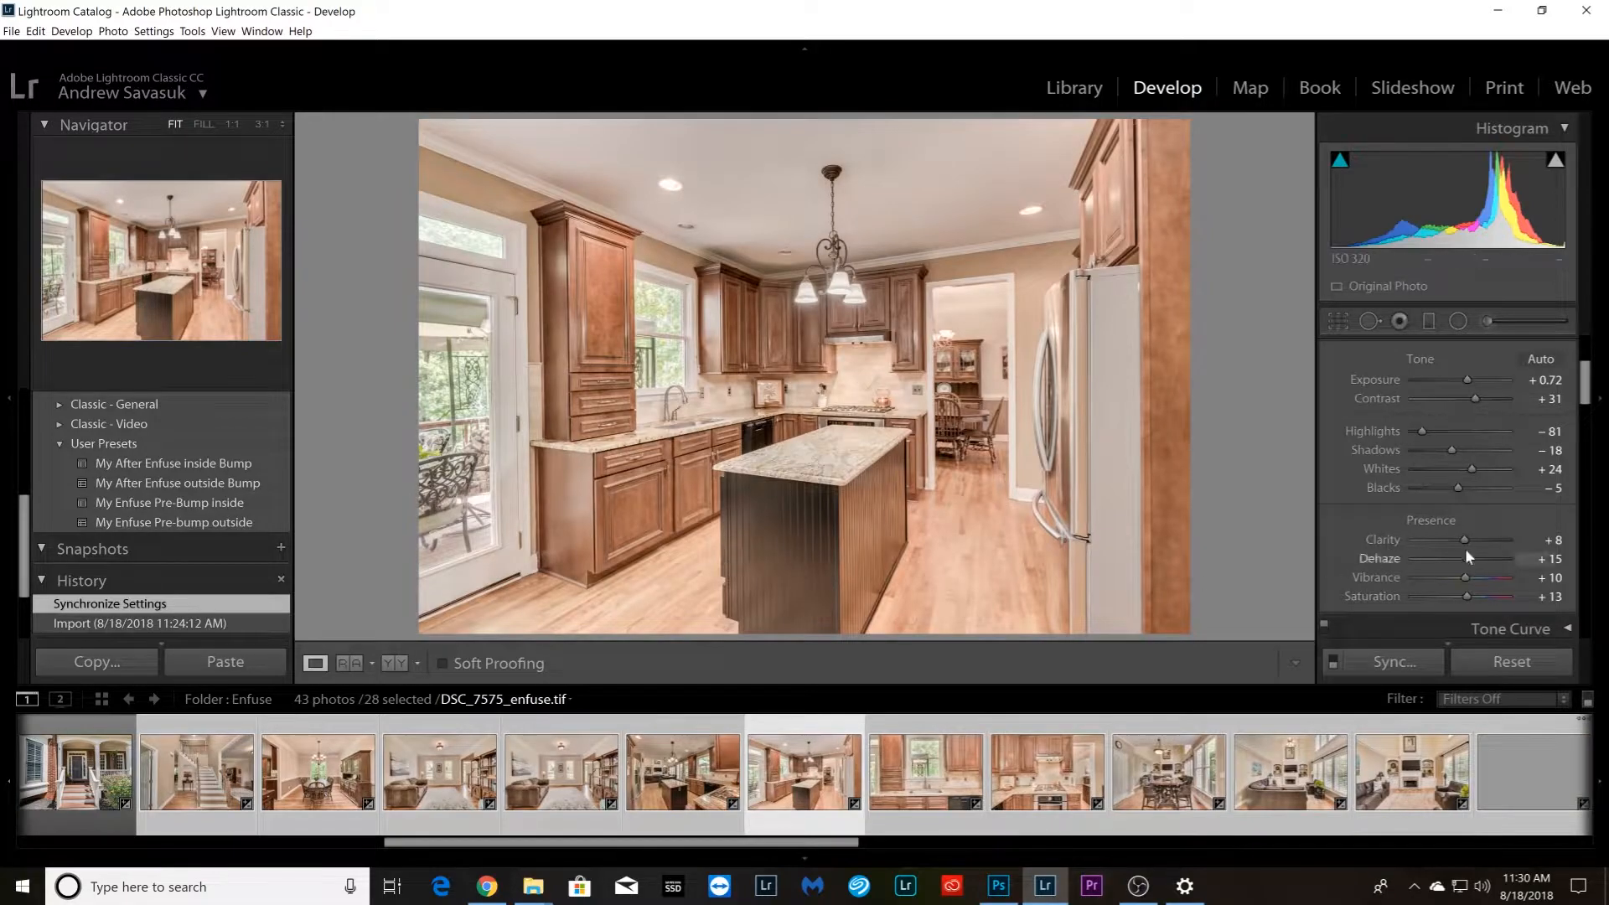
left_click_drag(1465, 537, 1473, 562)
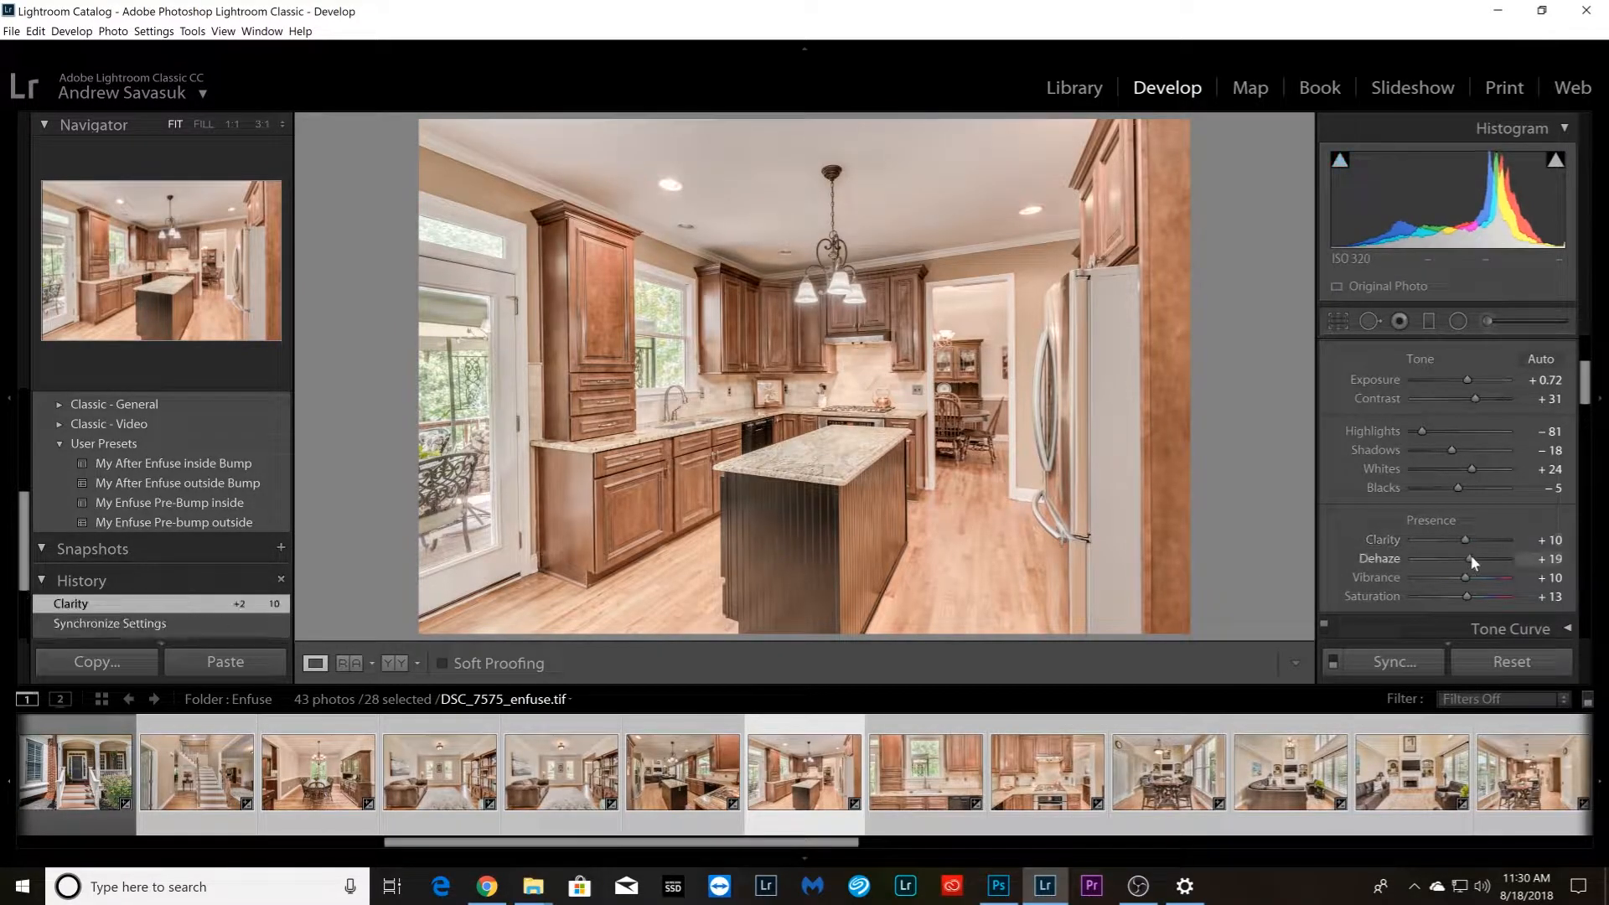
left_click_drag(1451, 429, 1465, 379)
Fine-tune Dehaze on the kitchen sink photo and Contrast on the kitchen stove photo that follows it
key("Right")
left_click_drag(1472, 555, 1475, 557)
key("Right")
left_click_drag(1471, 398, 1476, 396)
Set the dining table photo DSC_7595_enfuse.tif to Contrast +47, and the fireplace photo DSC_7610_enfuse.tif to Blacks −18 and Dehaze about +25
key("Right")
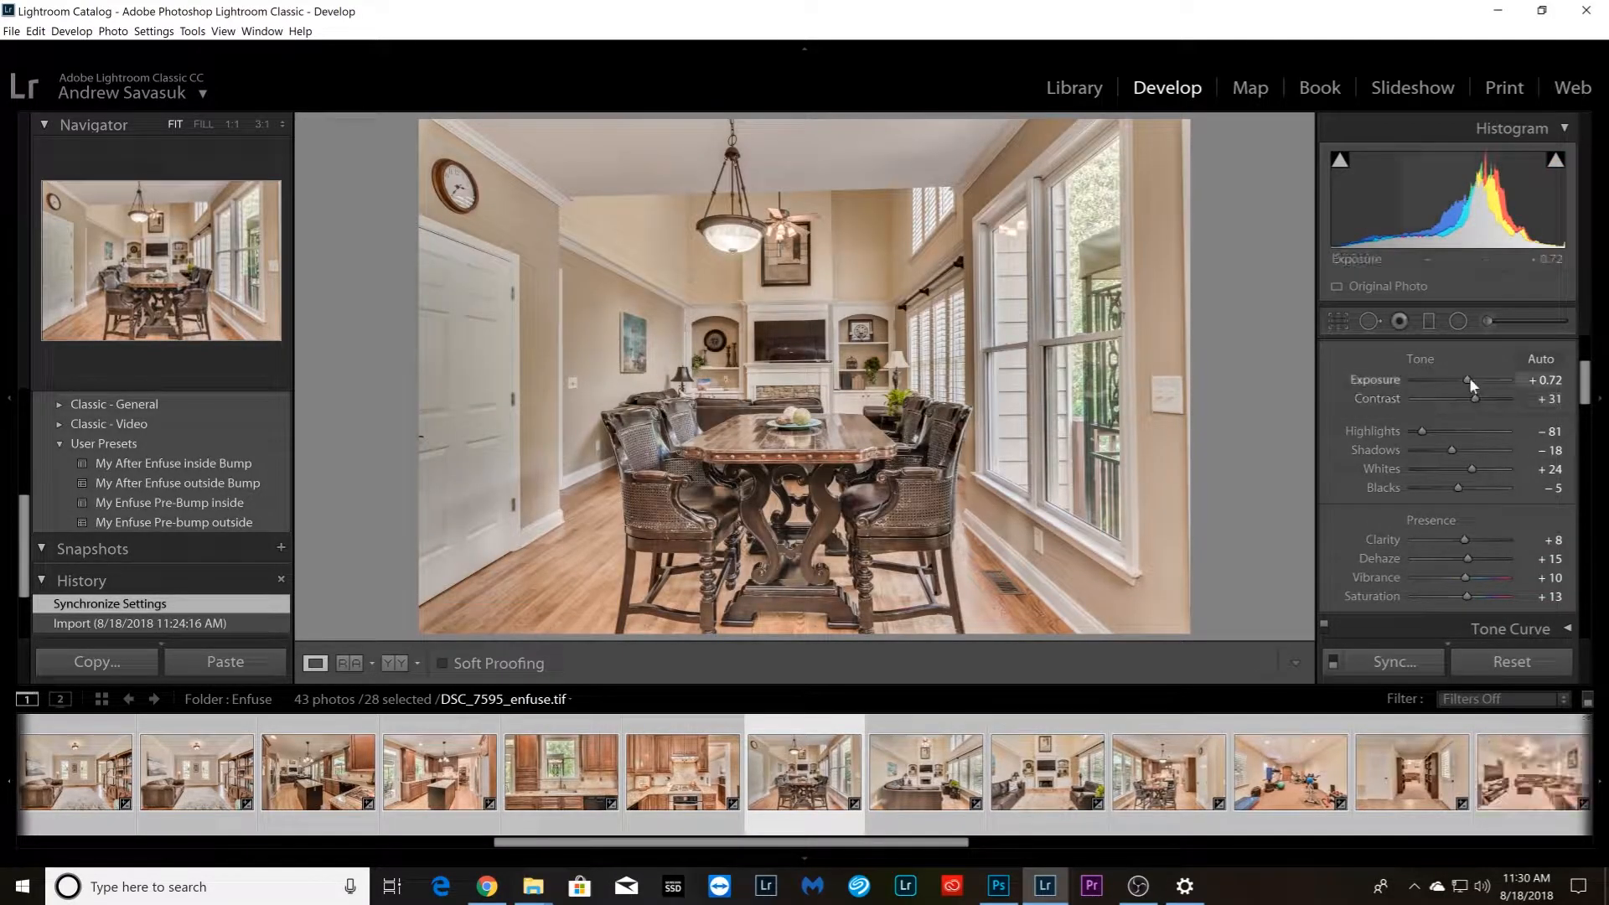
left_click_drag(1471, 395, 1477, 397)
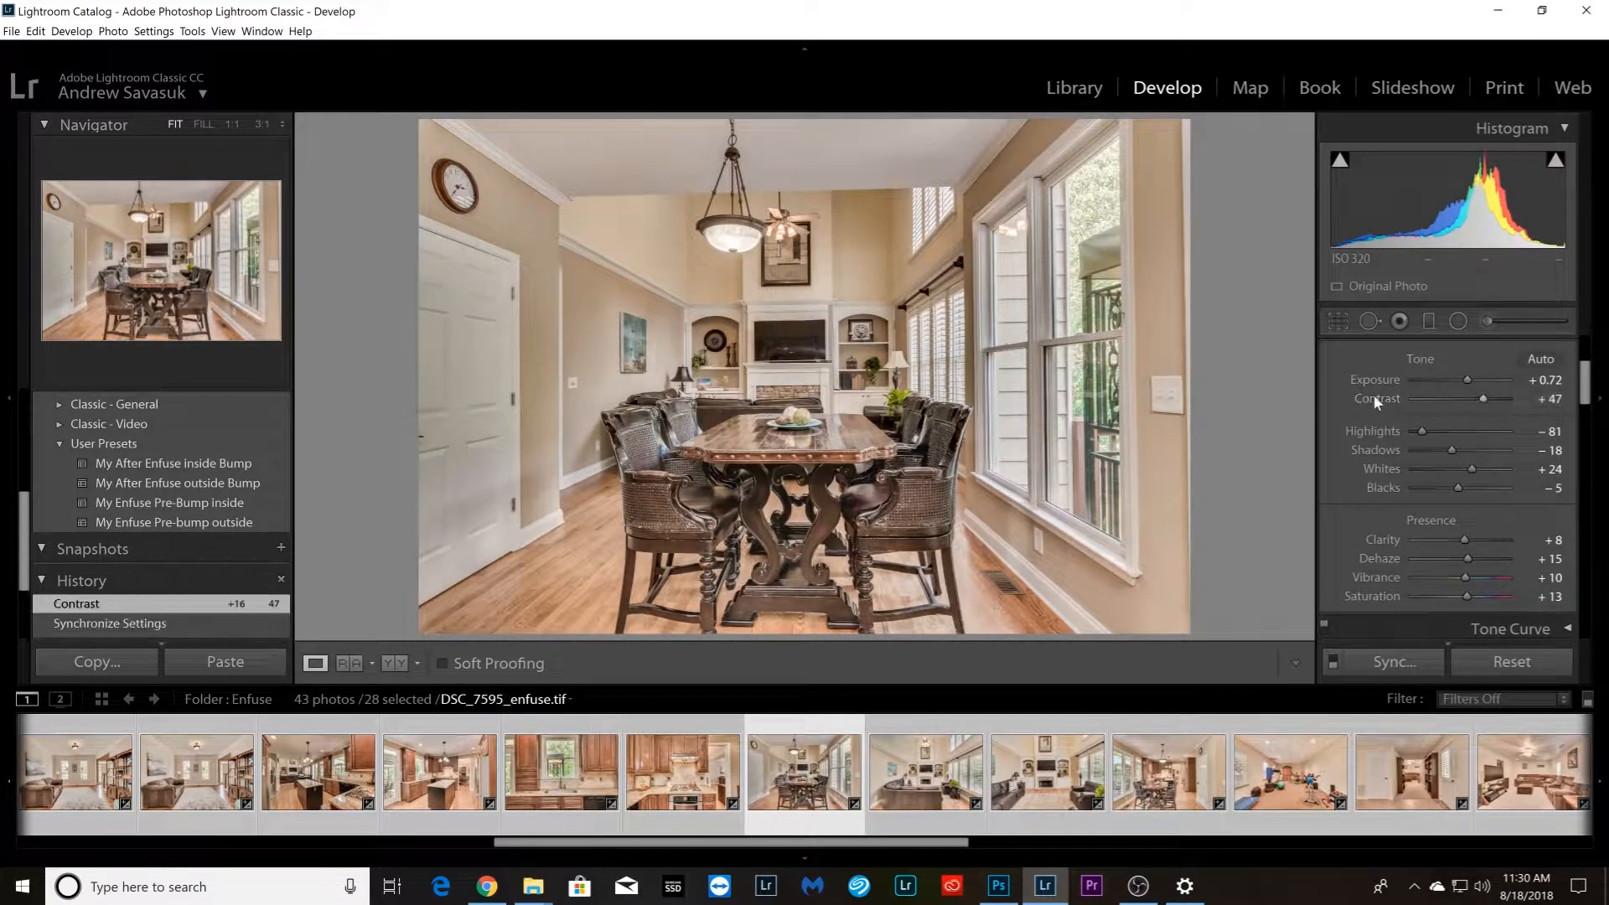
key("Right")
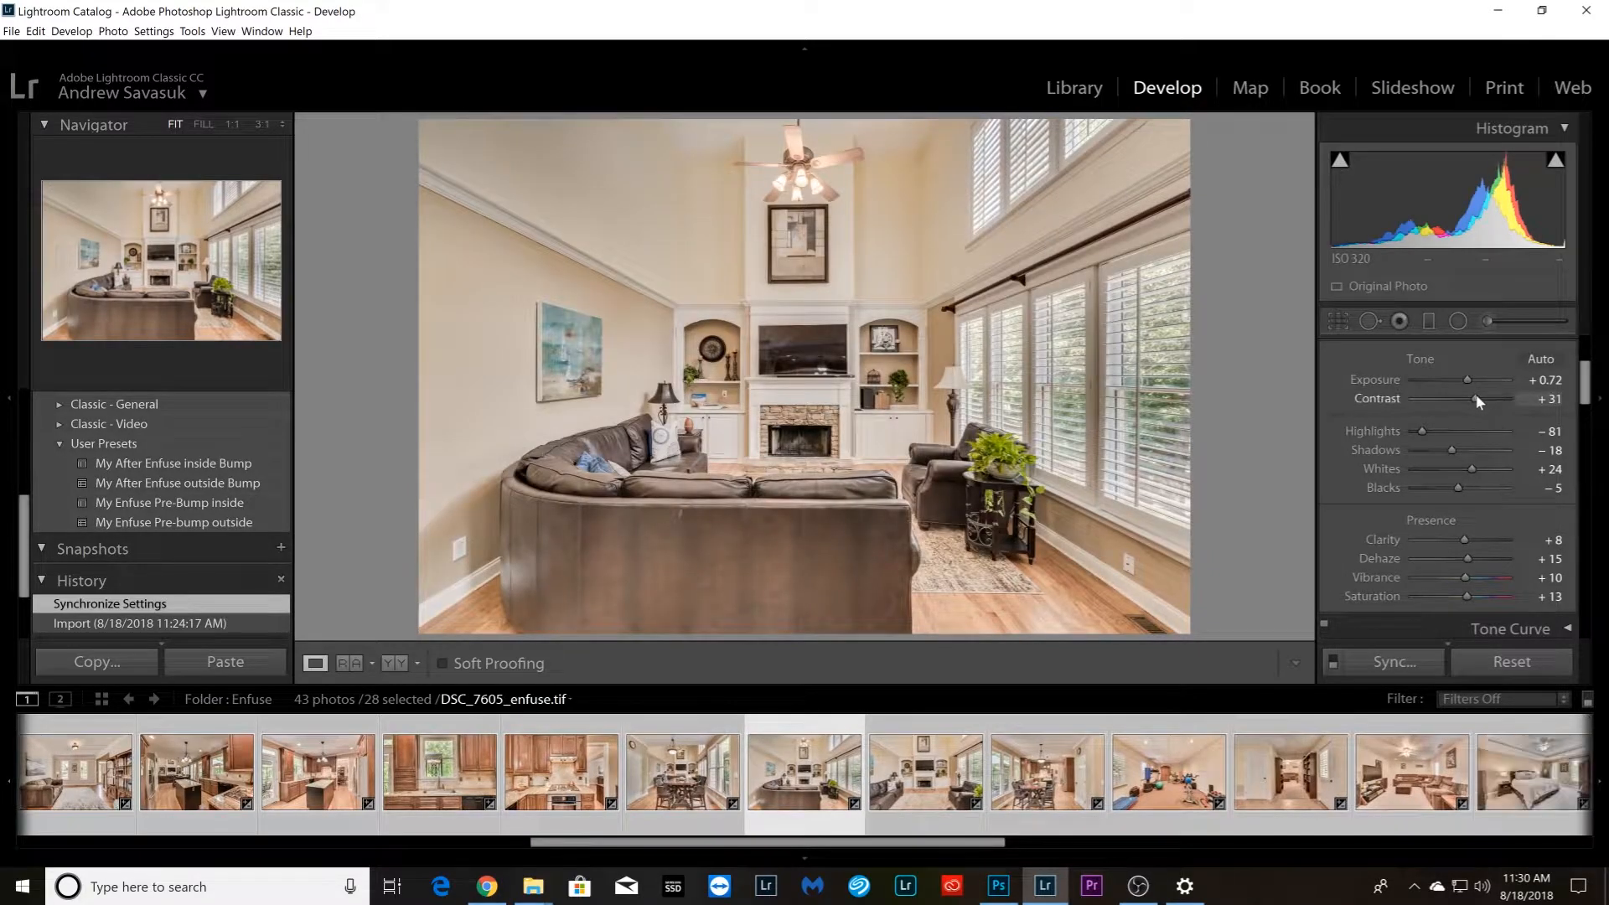
left_click_drag(1455, 486, 1452, 488)
key("Right")
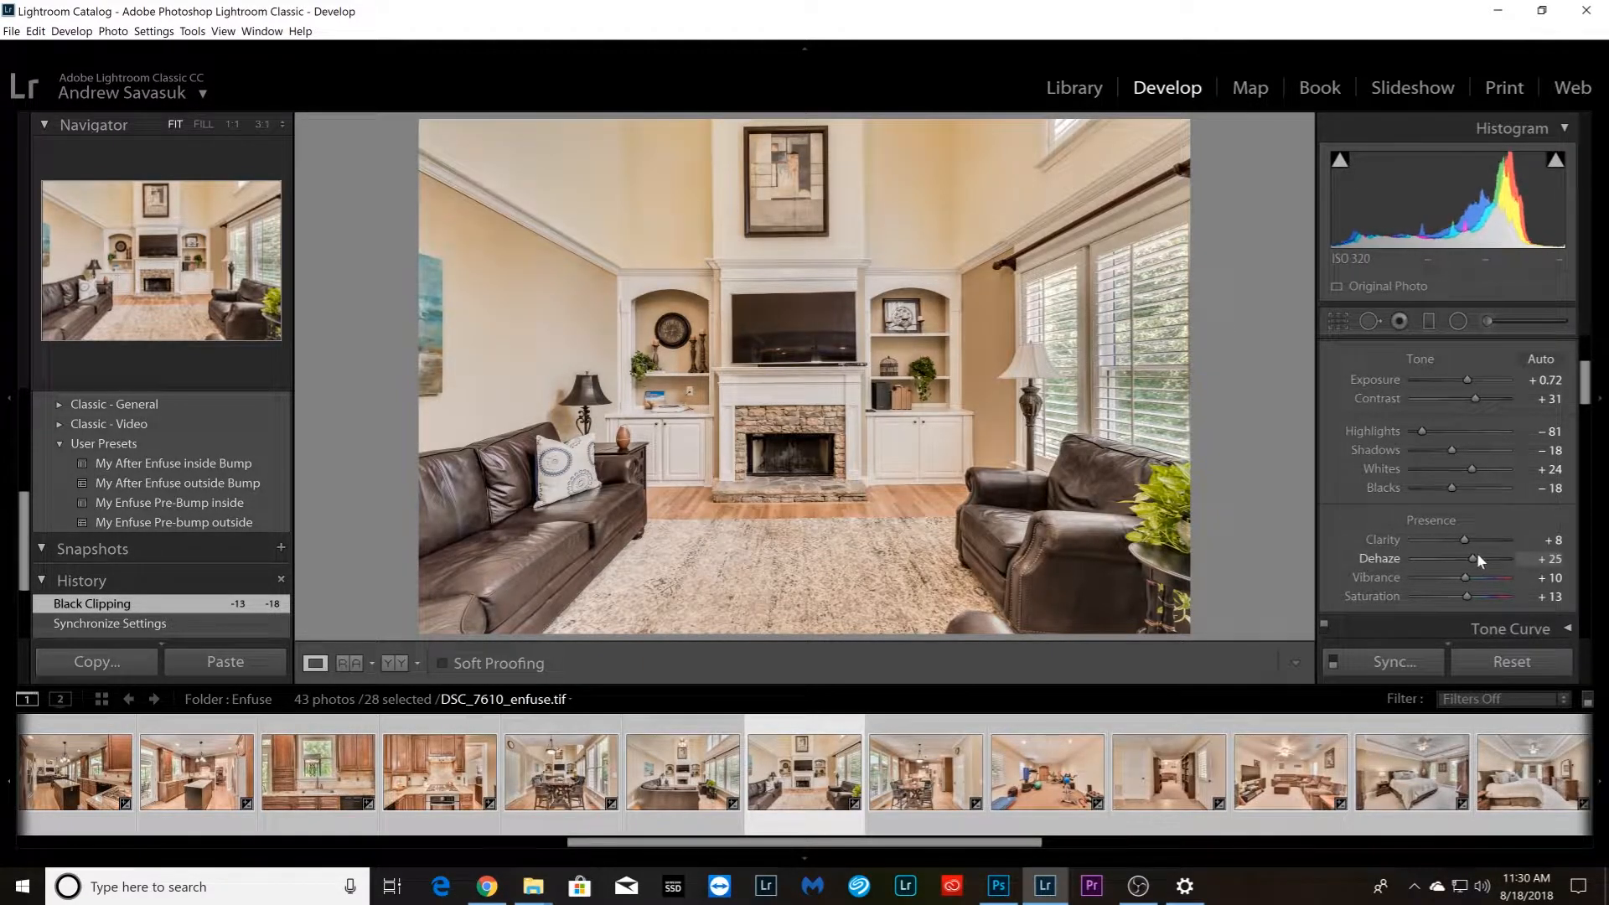
Go past the breakfast area and gym photos and fine-tune Contrast and Dehaze on the bookcase hallway photo DSC_7646_enfuse.tif
key("ctrl+Right")
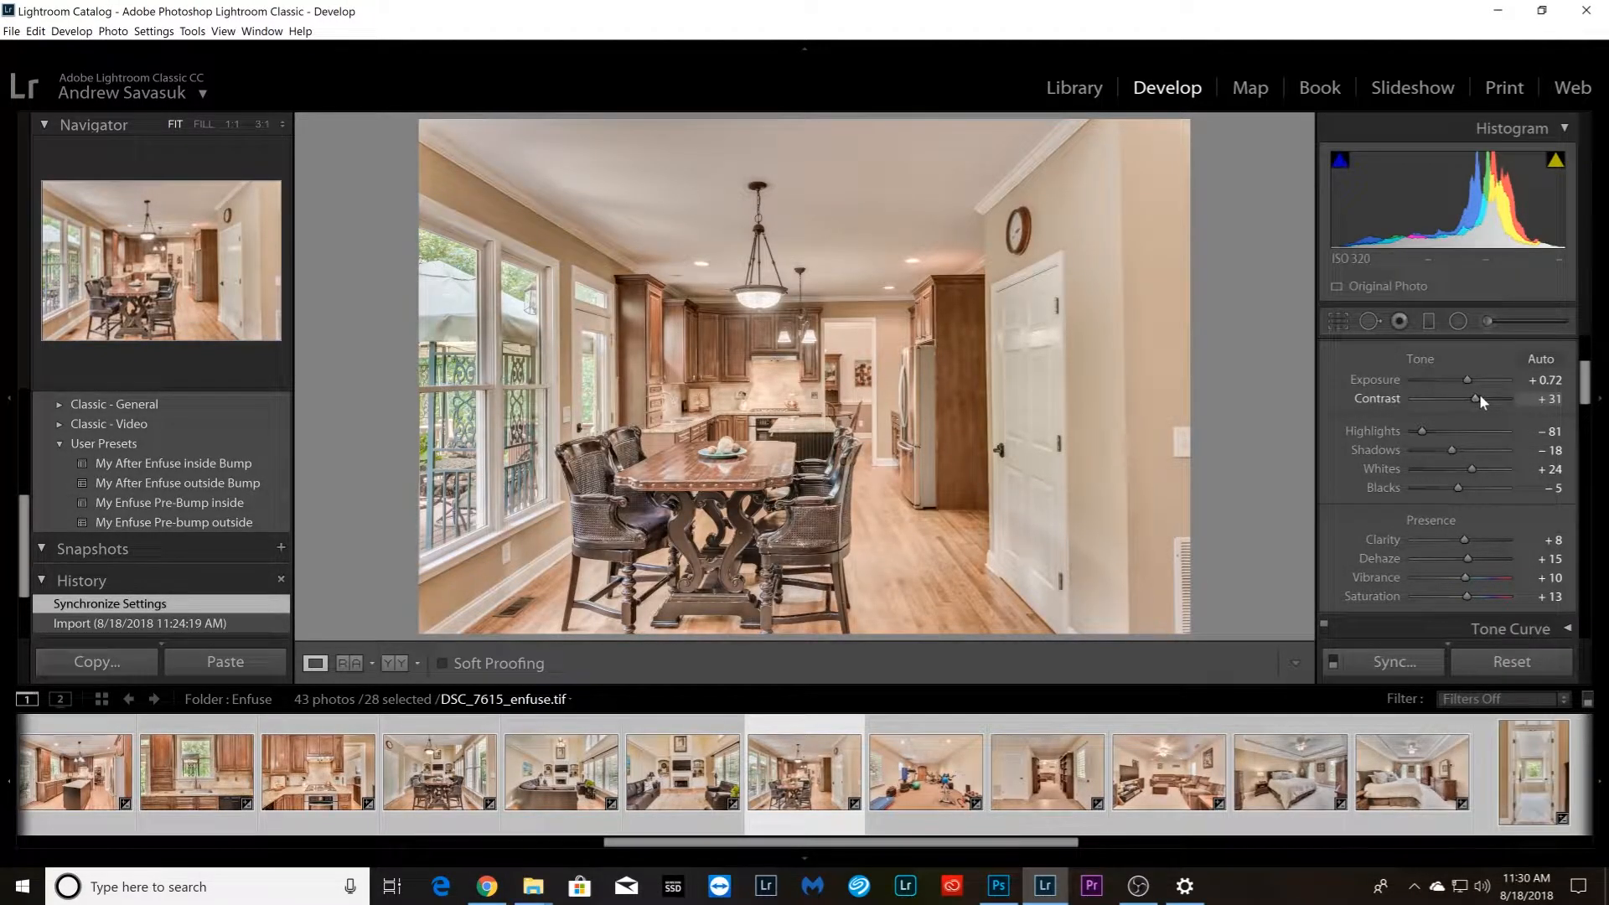
key("ctrl+Right")
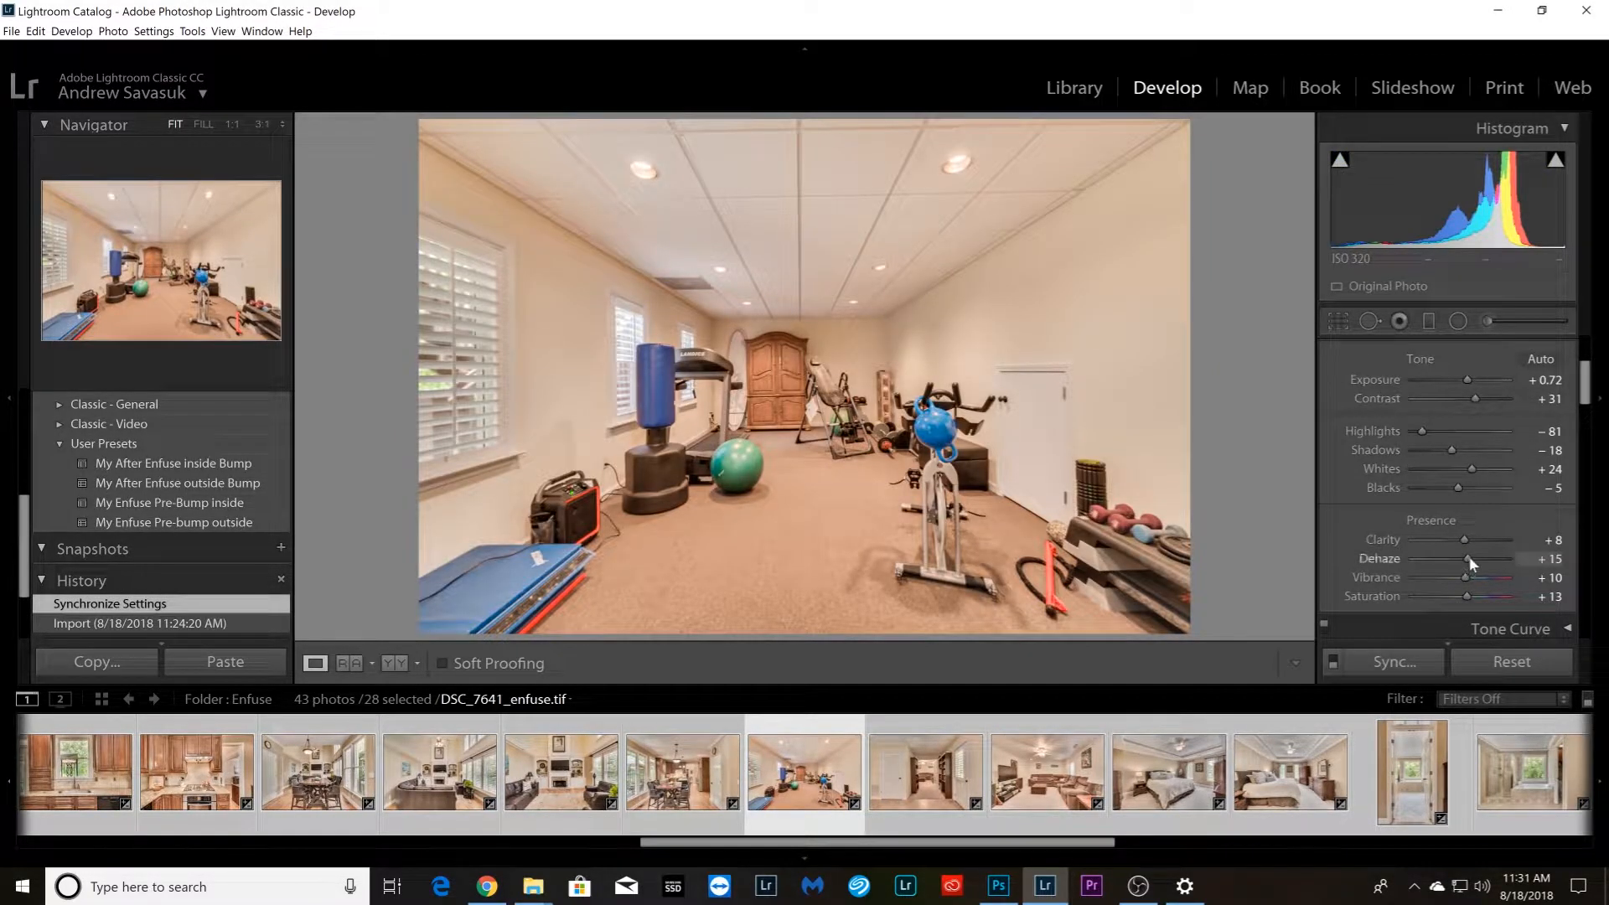
key("ctrl+Right")
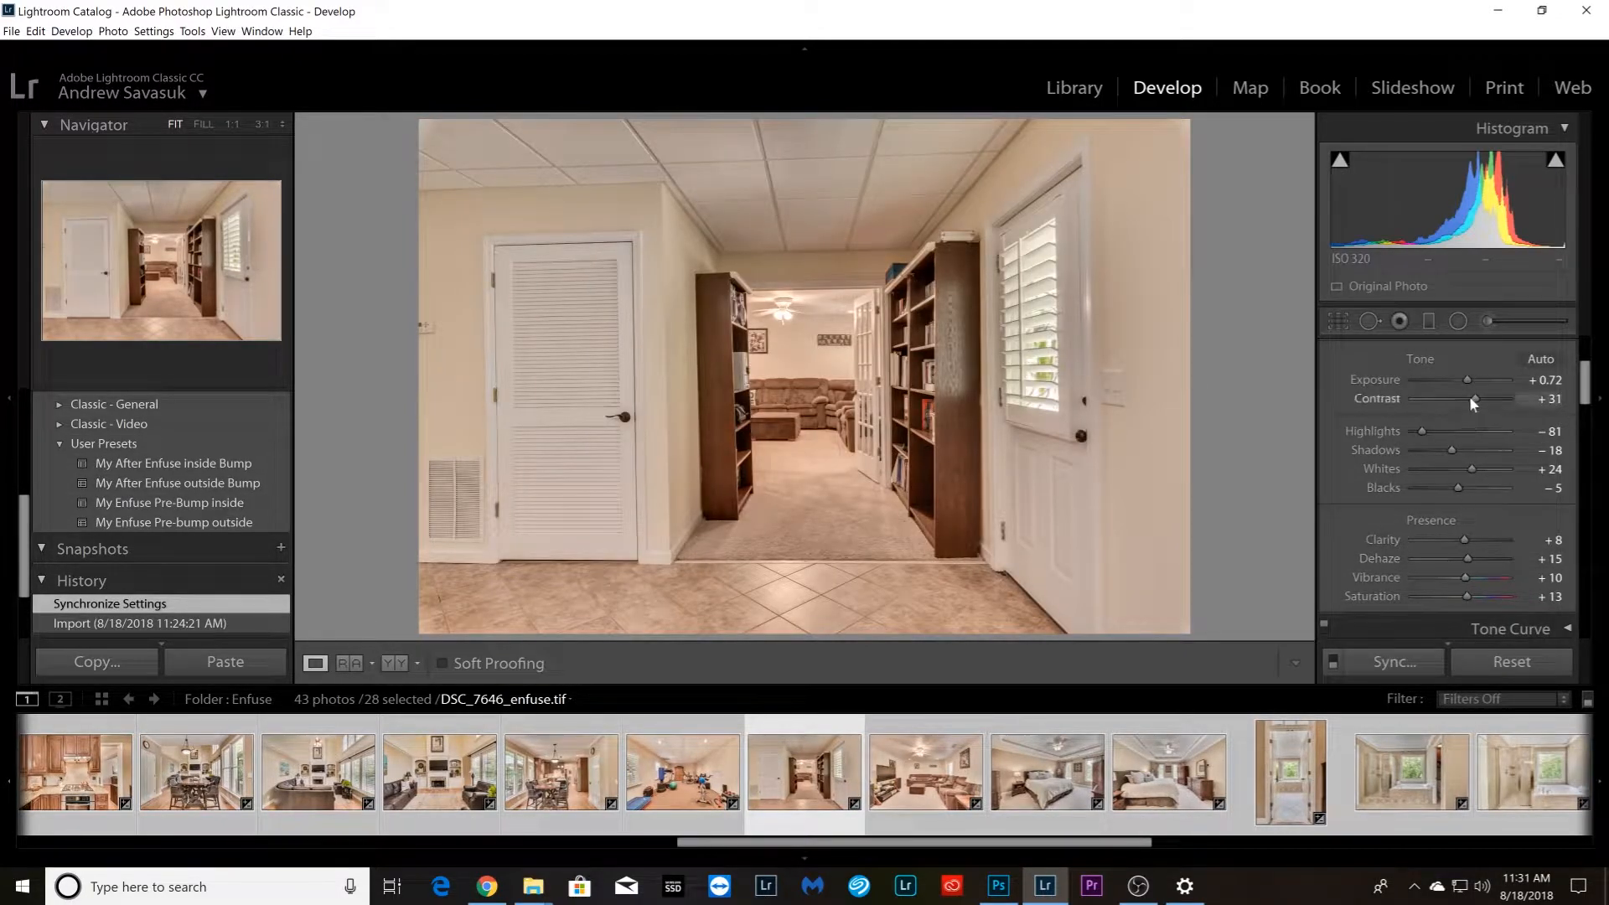
left_click_drag(1470, 396, 1471, 397)
left_click_drag(1467, 556, 1476, 560)
Set Dehaze to about +22 on the media room photo DSC_7651_enfuse.tif and raise Shadows on the bedroom photo DSC_7656_enfuse.tif
key("ctrl+Right")
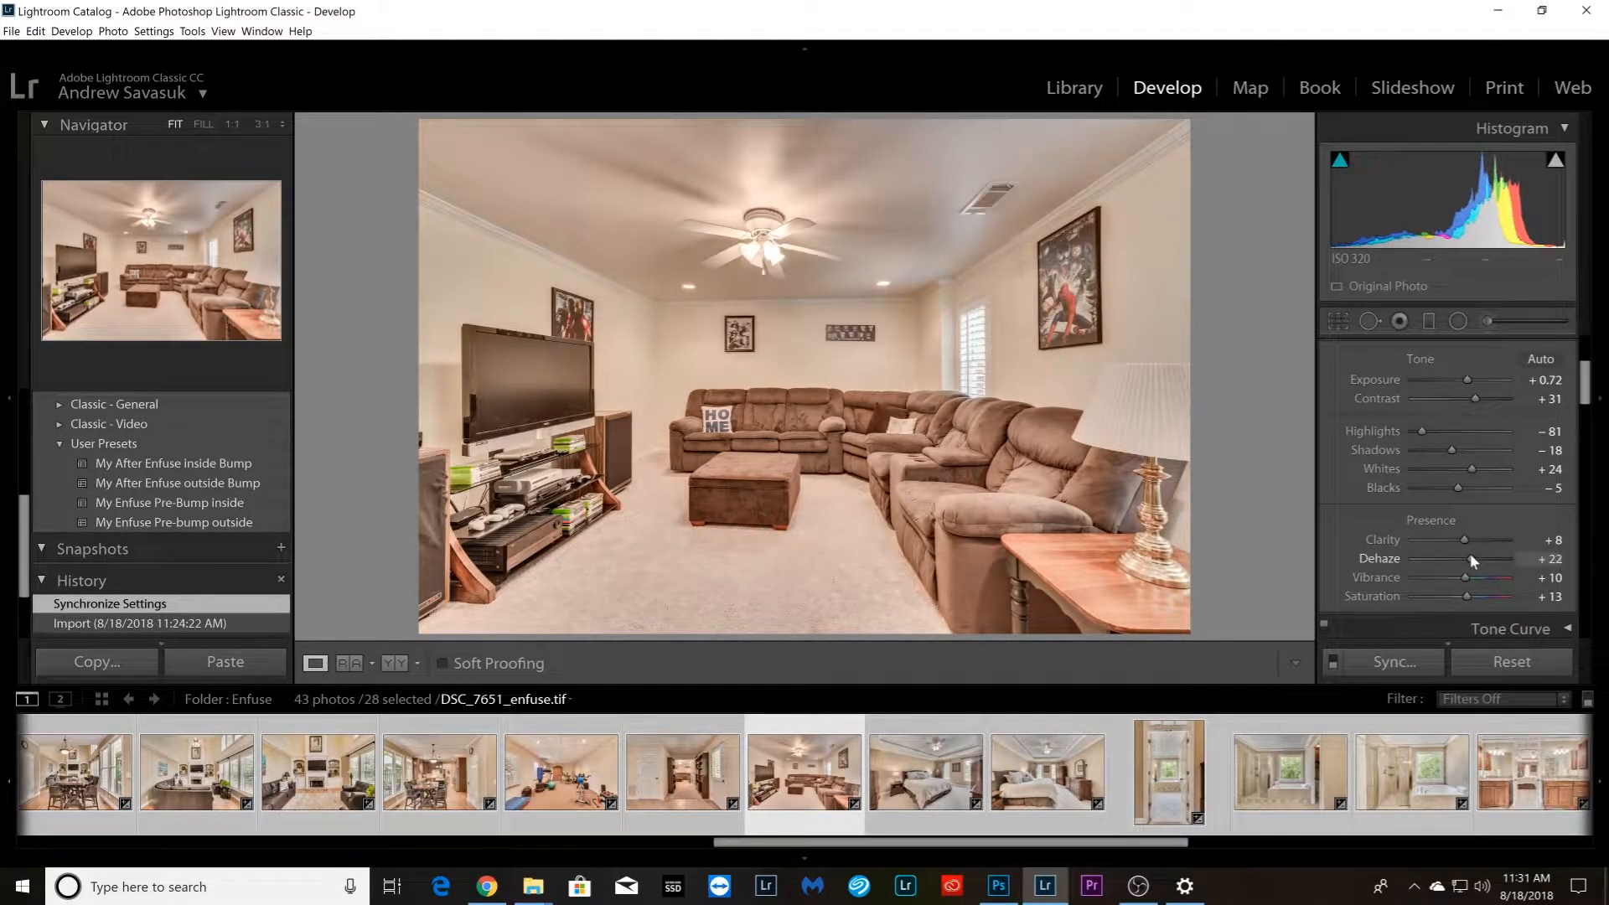
key("ctrl+Right")
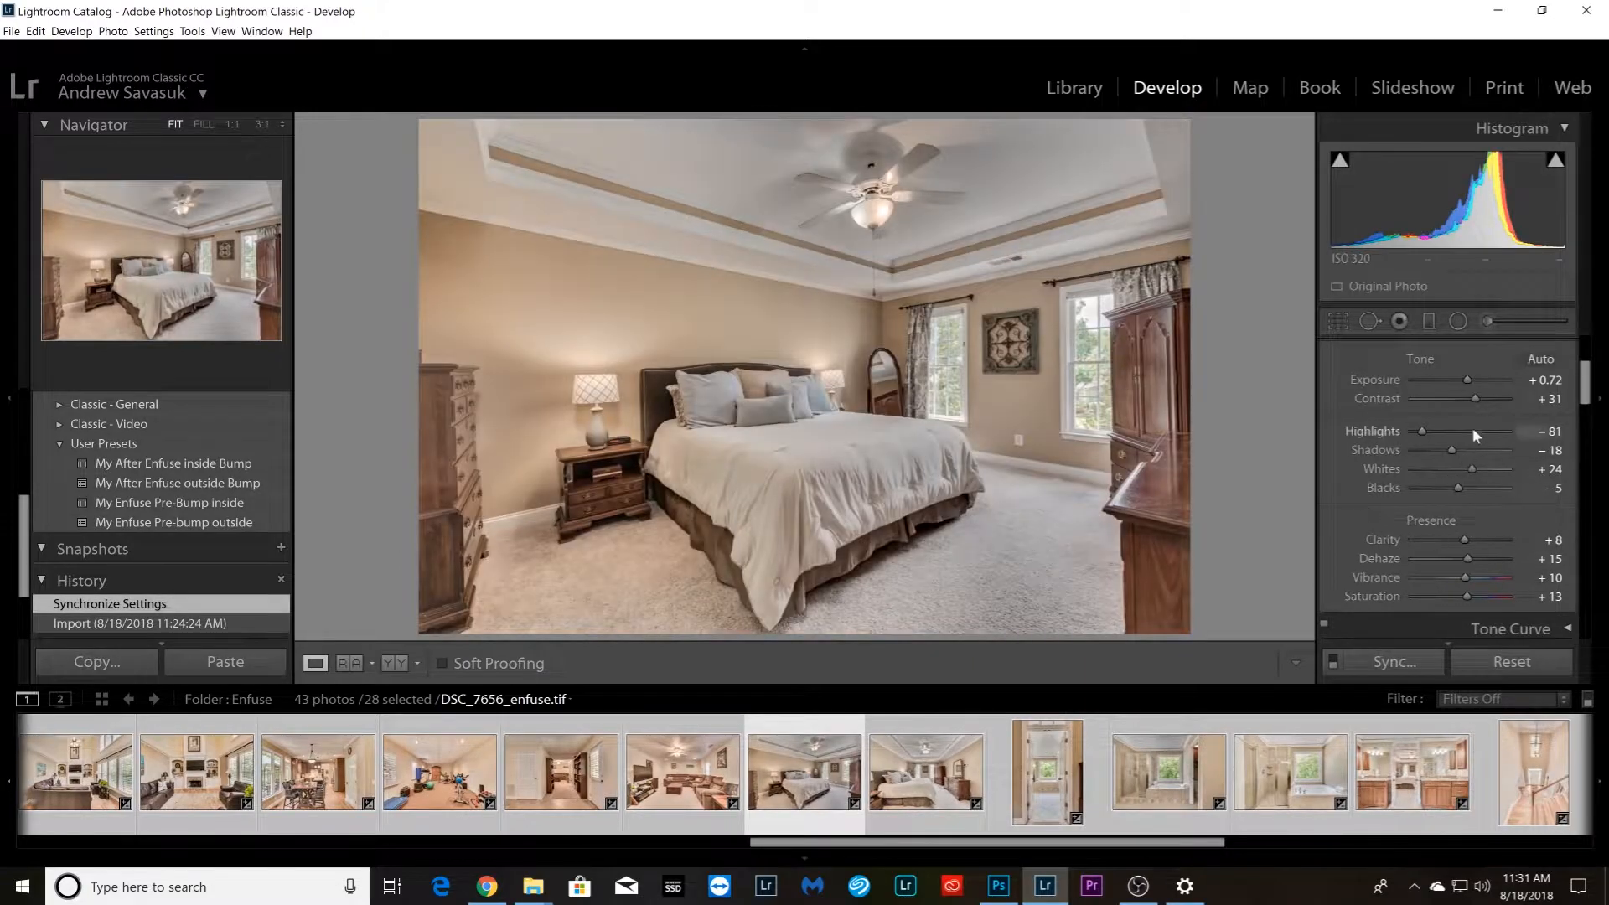
left_click_drag(1469, 449, 1491, 452)
Set the bedroom photo DSC_7661_enfuse.tif to Dehaze +18 and Shadows about +13, and the bathroom doorway photo DSC_7683_enfuse.tif to Exposure +0.83
key("ctrl+Right")
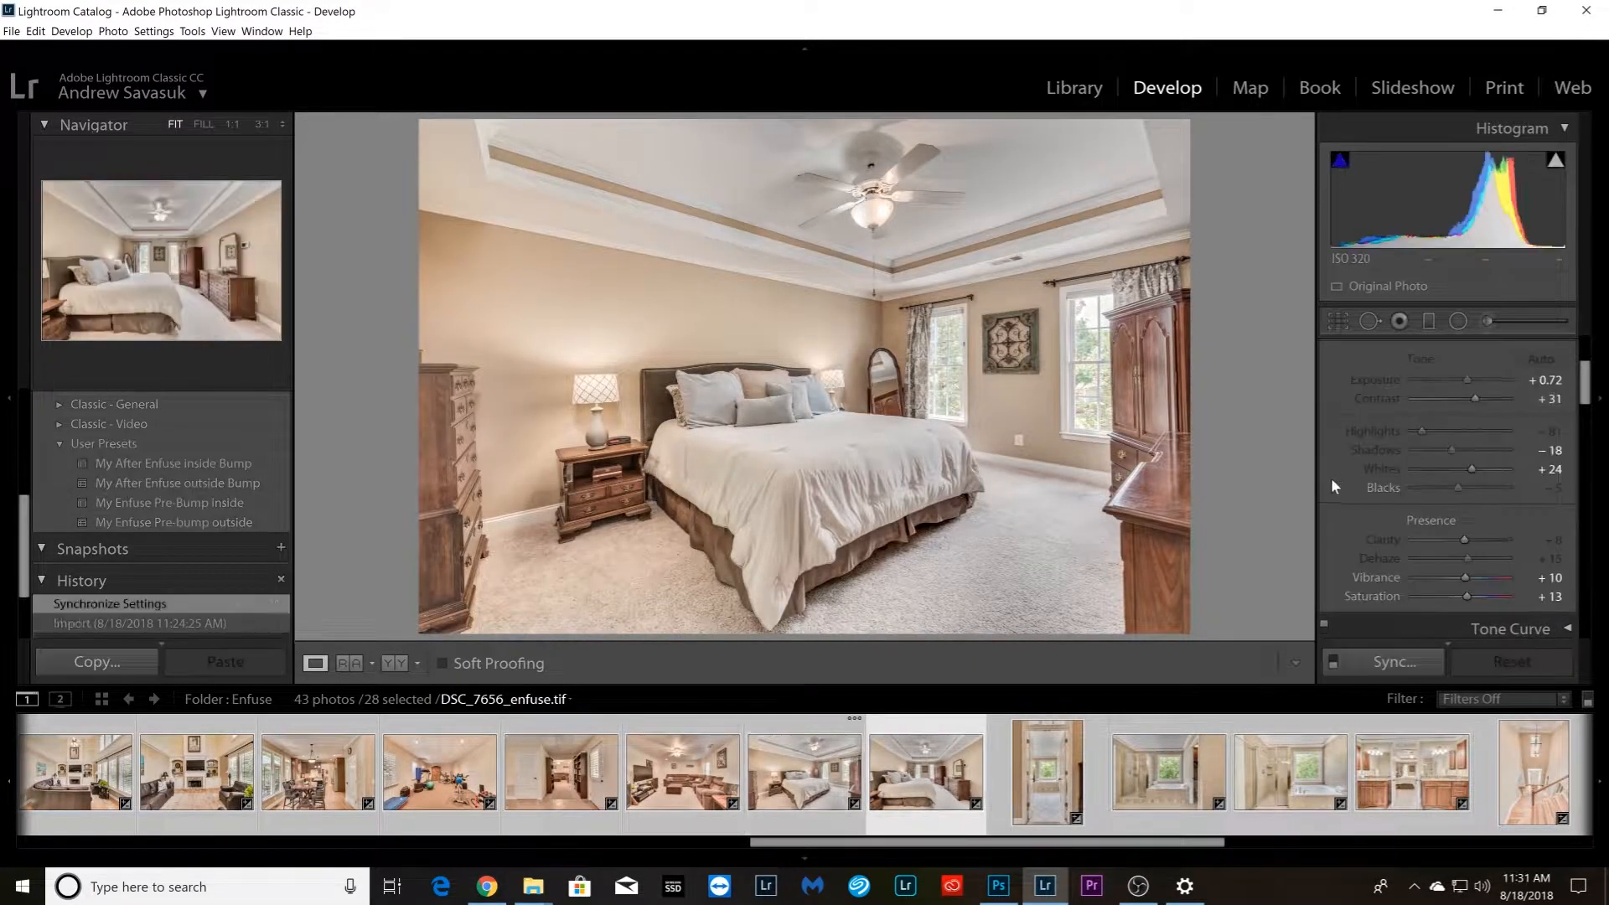
left_click_drag(1470, 555, 1471, 556)
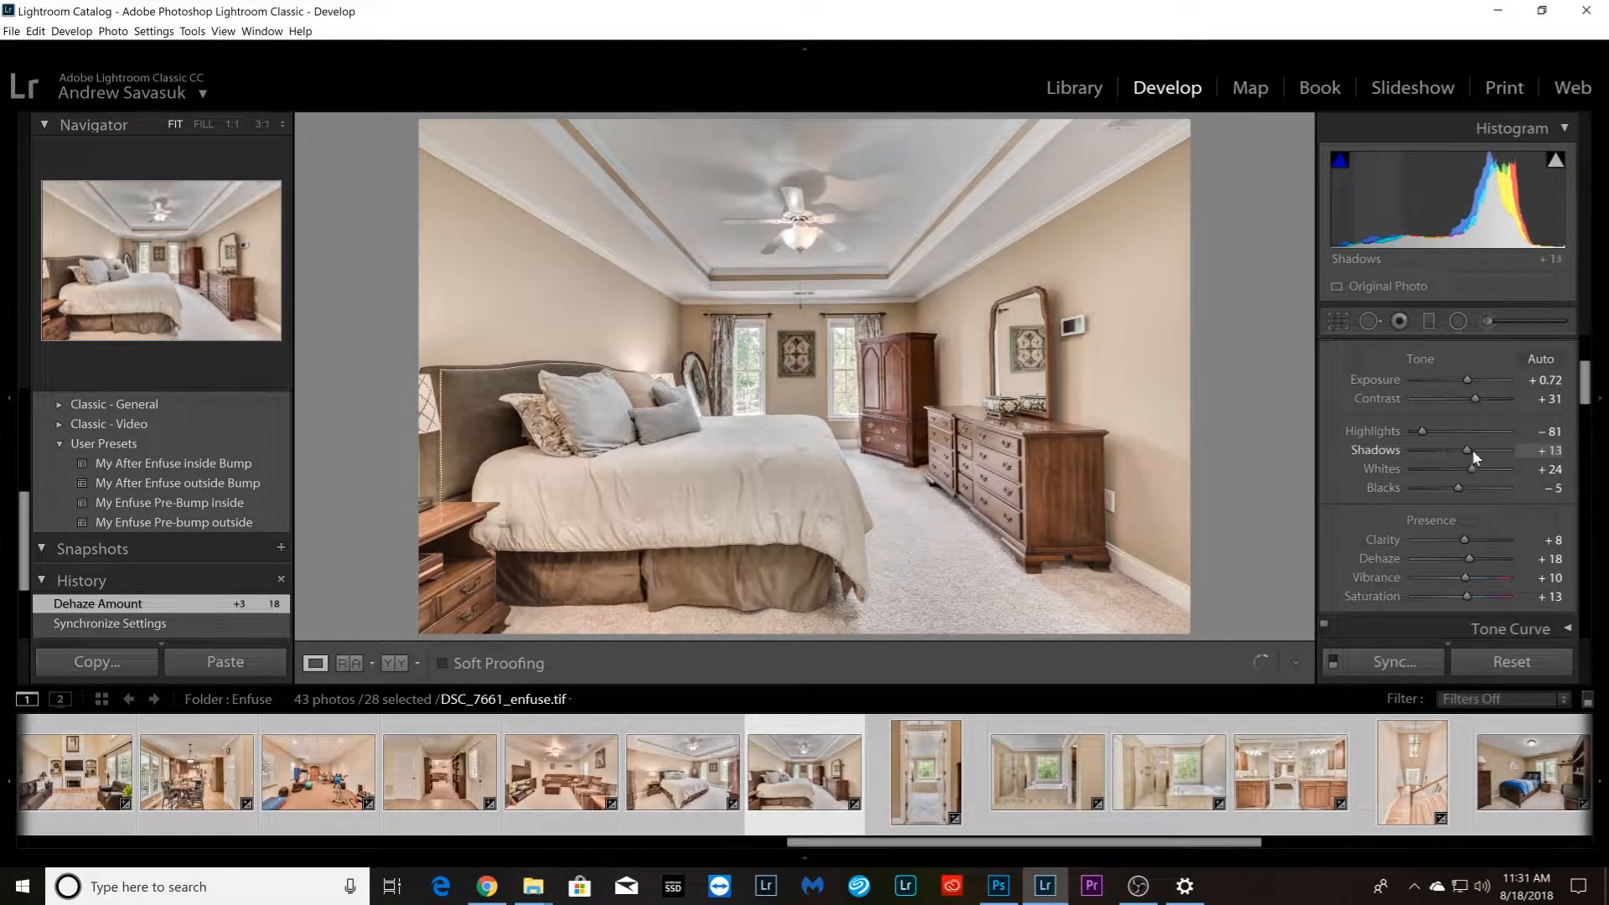
key("ctrl+Right")
key("ctrl+Right")
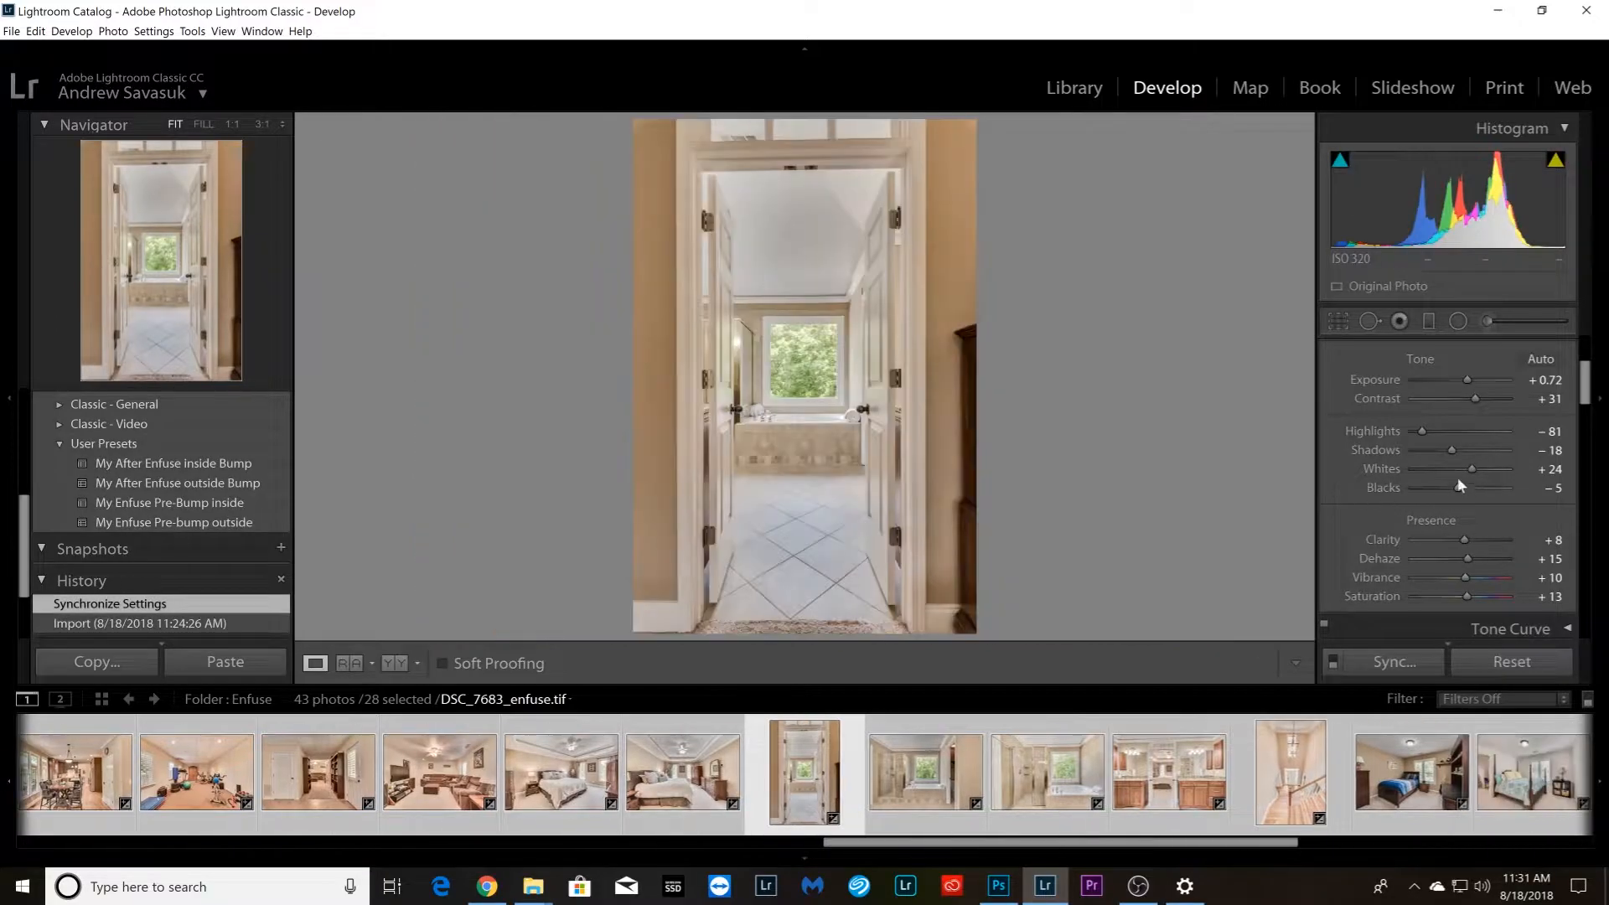
left_click_drag(1465, 379, 1465, 377)
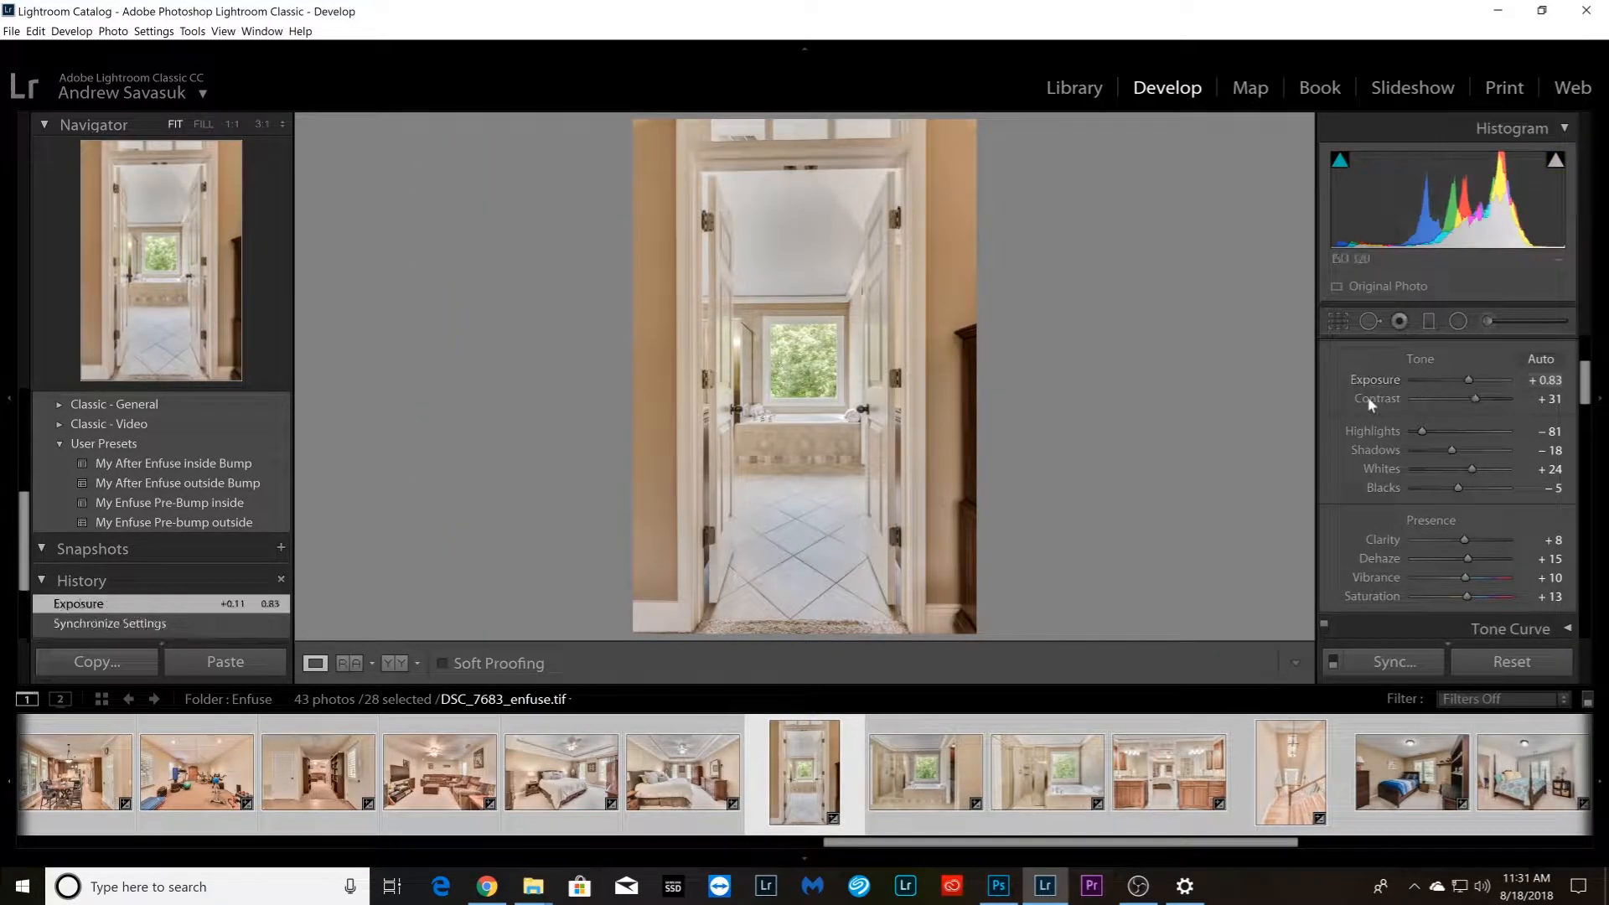
Raise Shadows and Dehaze slightly on the bathroom photo DSC_7692_enfuse.tif
key("ctrl+Right")
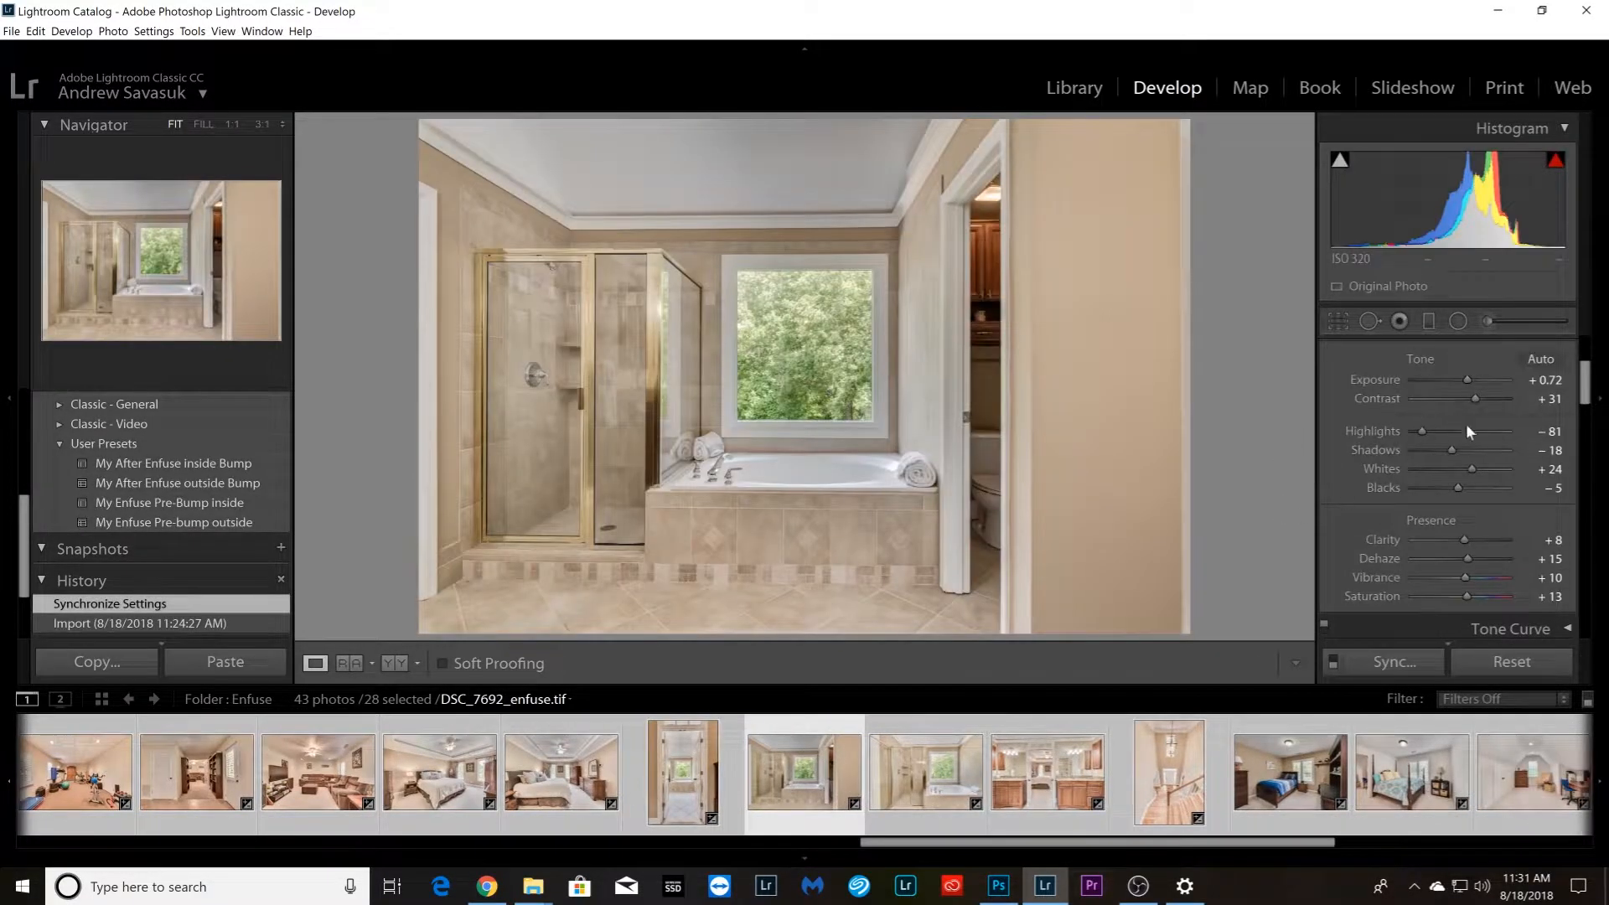
left_click_drag(1456, 450, 1460, 450)
left_click_drag(1470, 553, 1472, 555)
Raise Dehaze to about +28 on the shower and tub photo DSC_7697_enfuse.tif and ease it back slightly
key("Right")
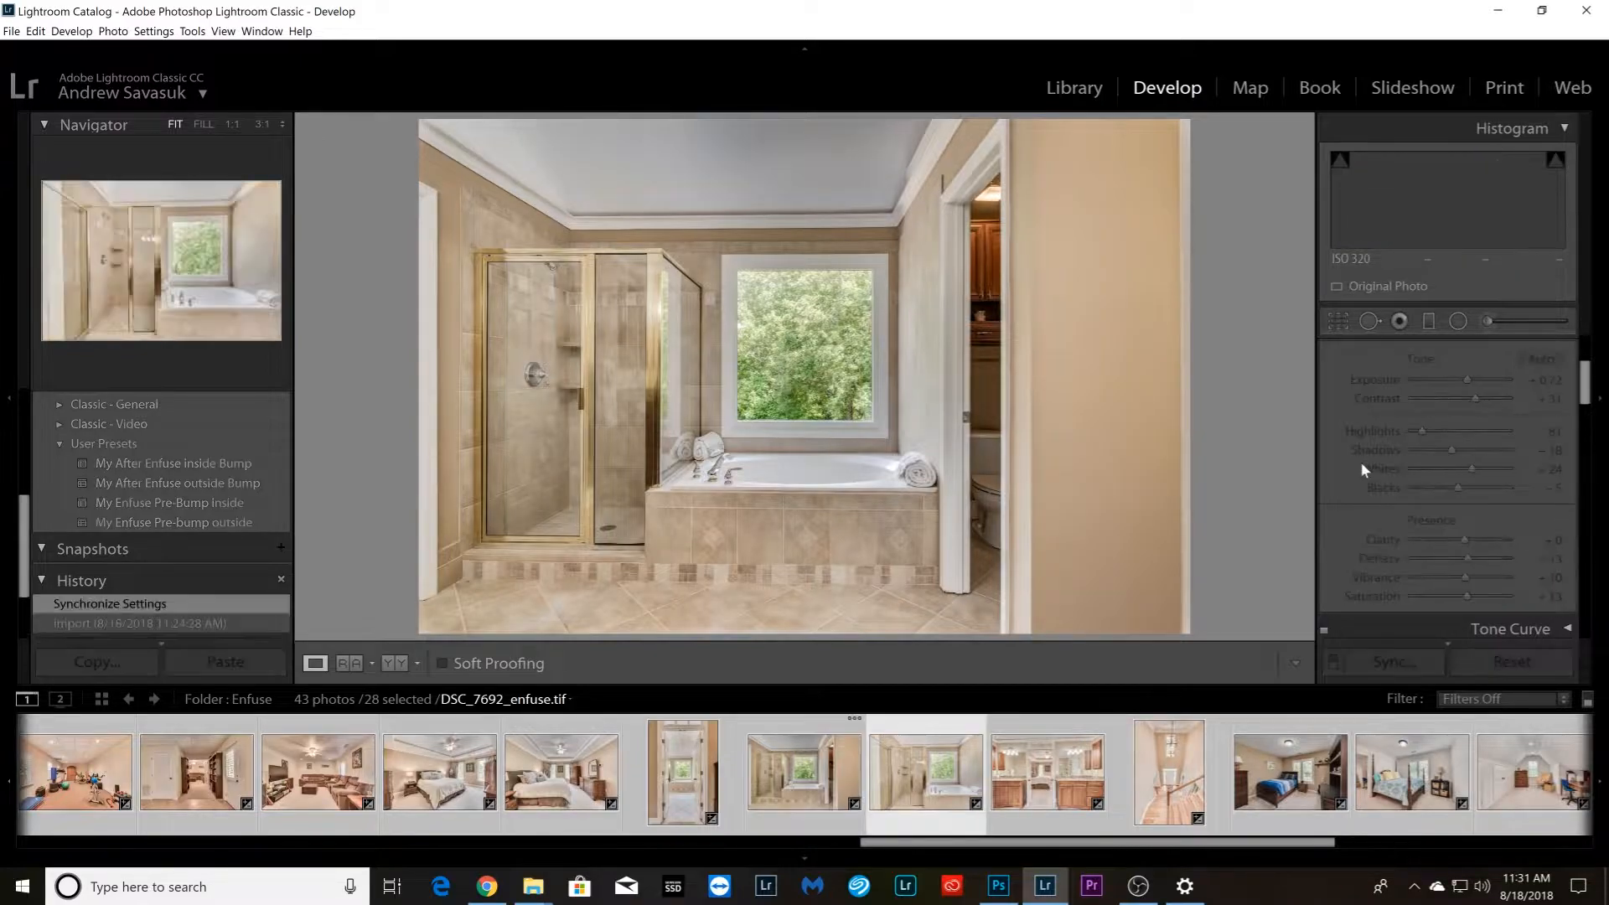
left_click_drag(1467, 553, 1476, 553)
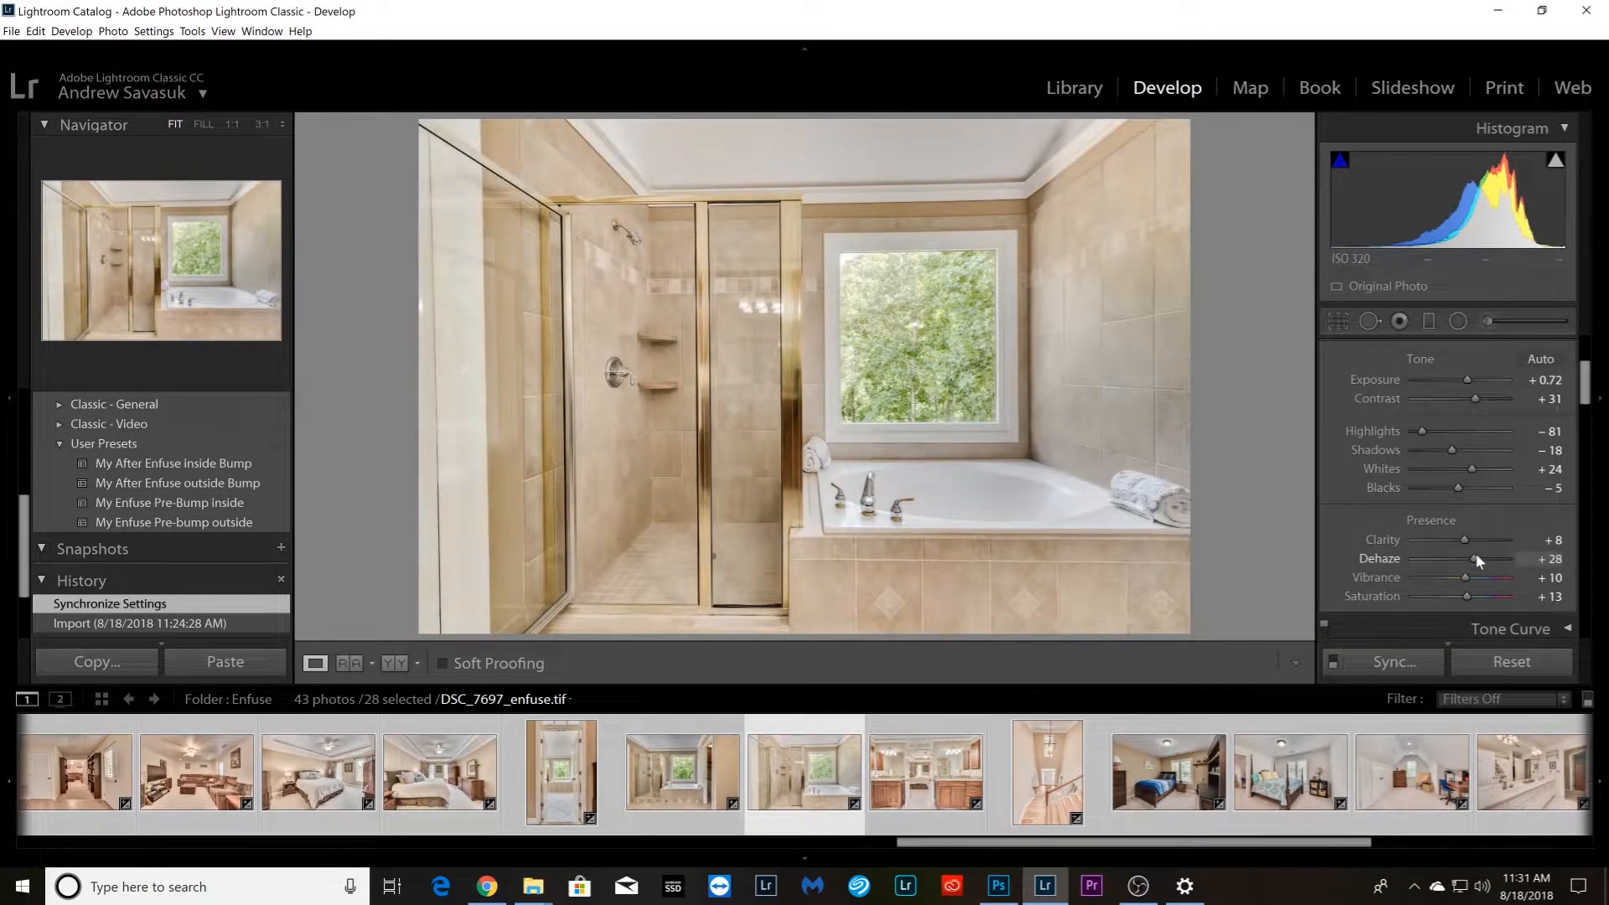
key("Right")
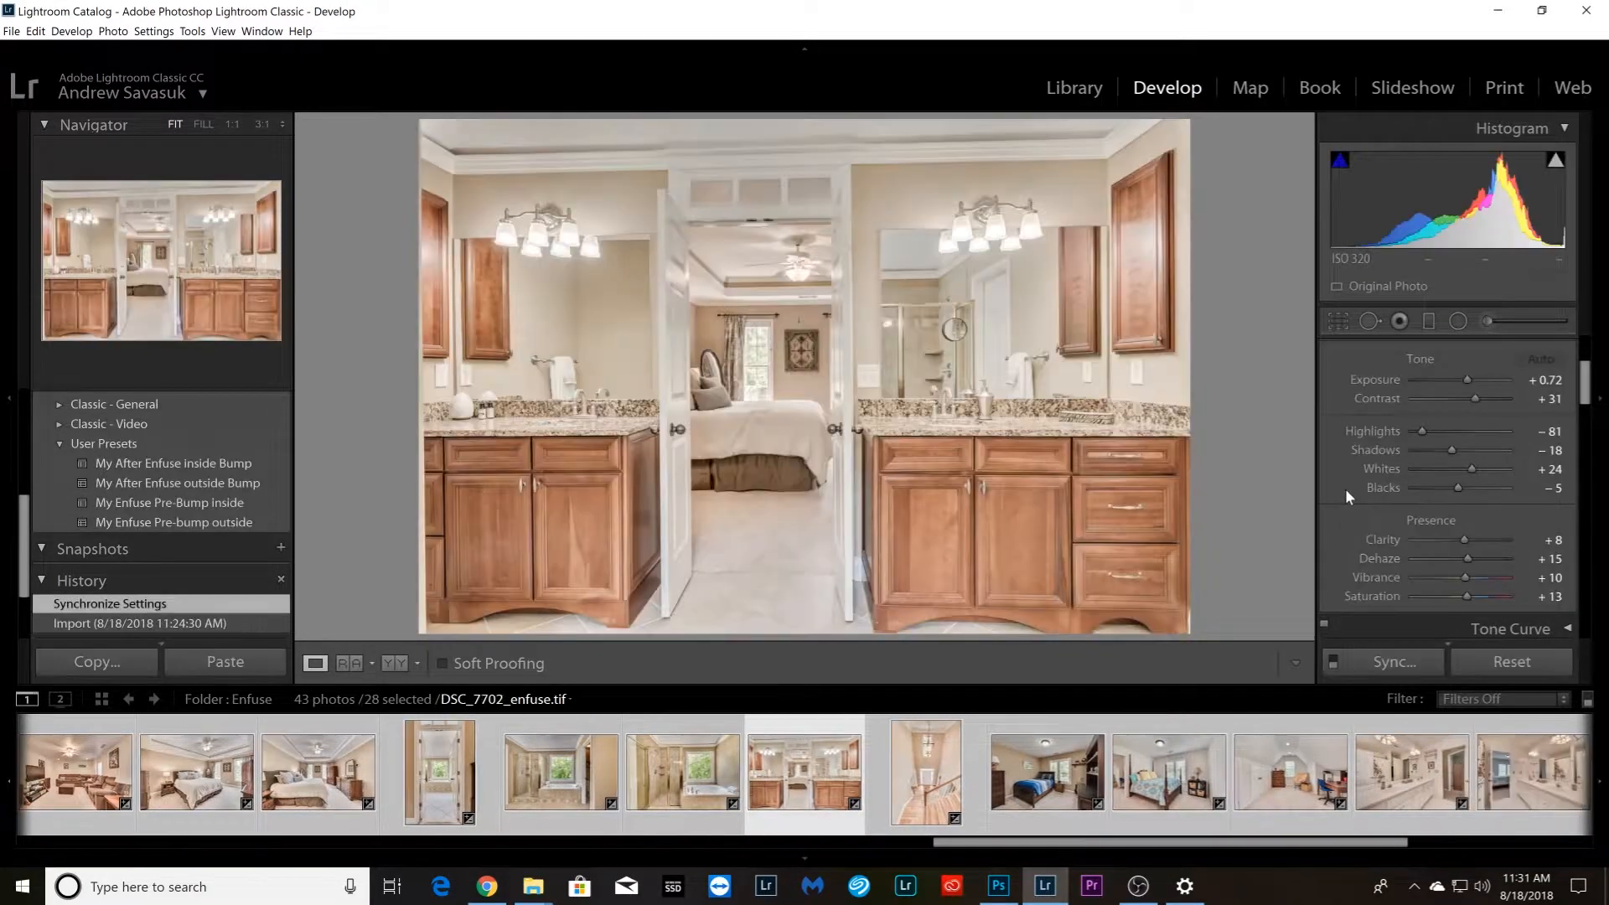
key("Left")
left_click_drag(1480, 555, 1472, 555)
Set Dehaze to +23 on the double vanity photo DSC_7702_enfuse.tif, and Contrast to +32 with slightly more Dehaze on the stairwell photo DSC_7707_enfuse.tif
key("Right")
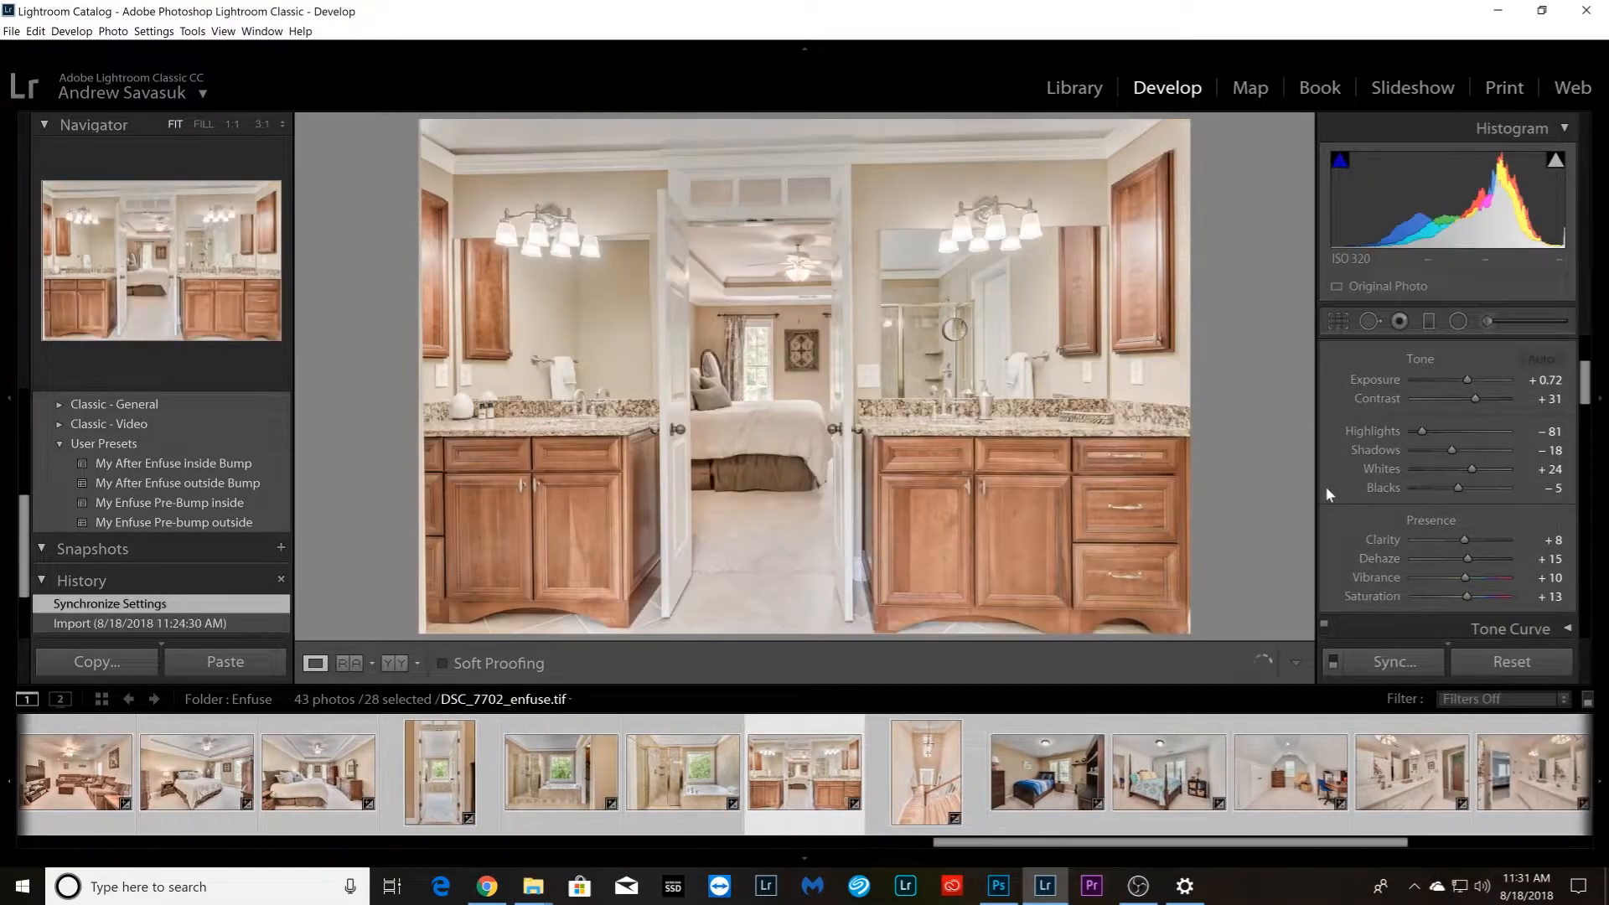
left_click_drag(1469, 557, 1472, 556)
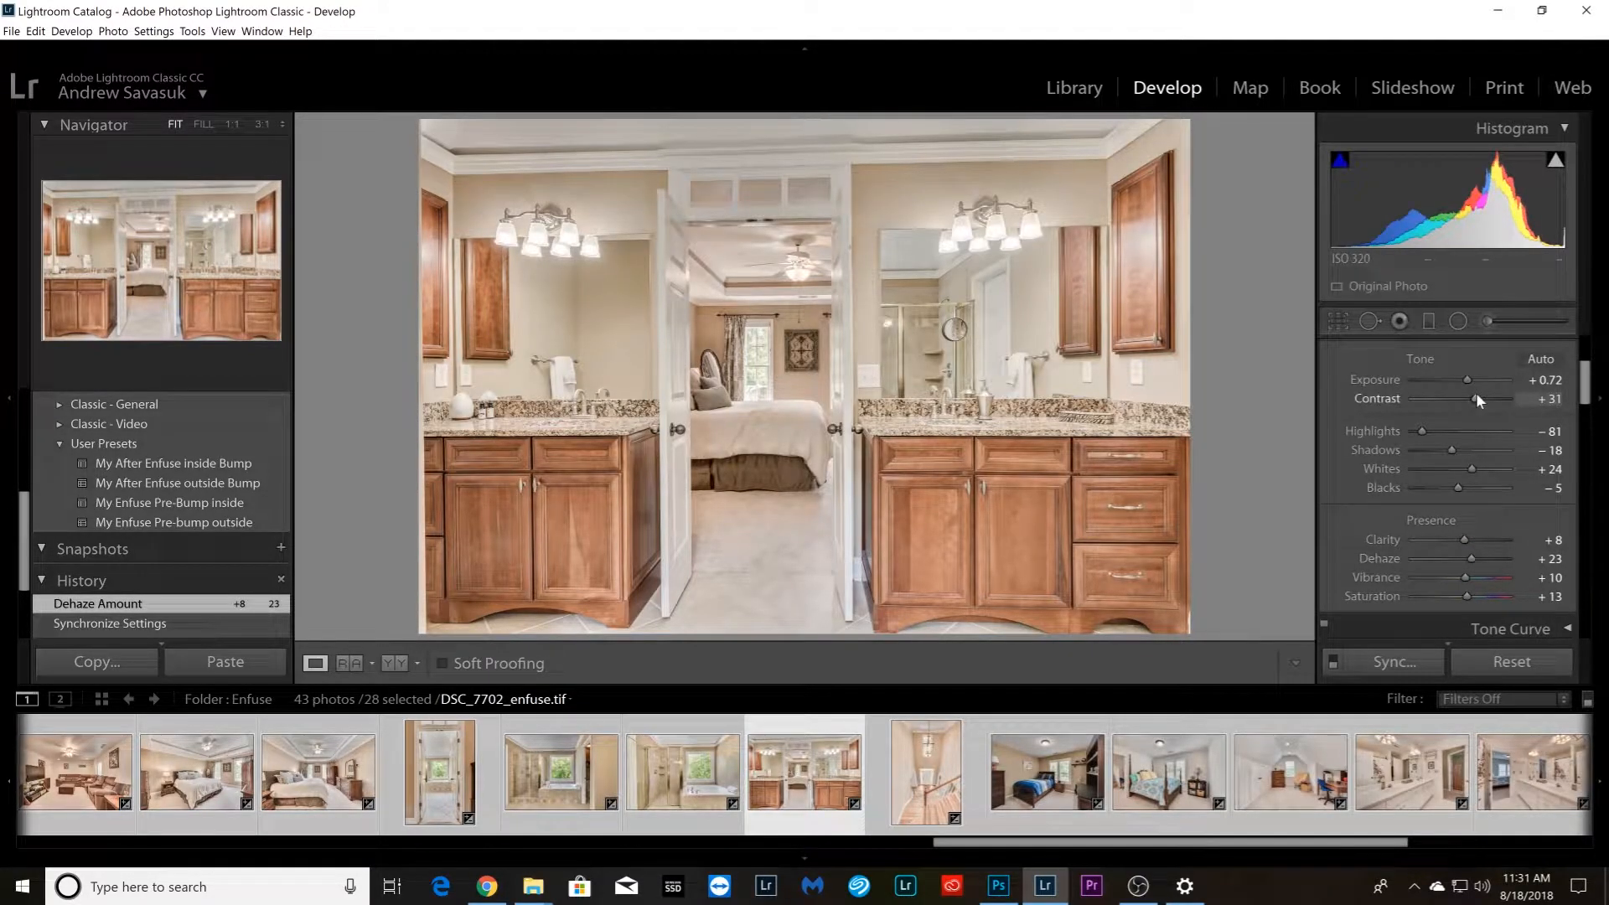
key("Right")
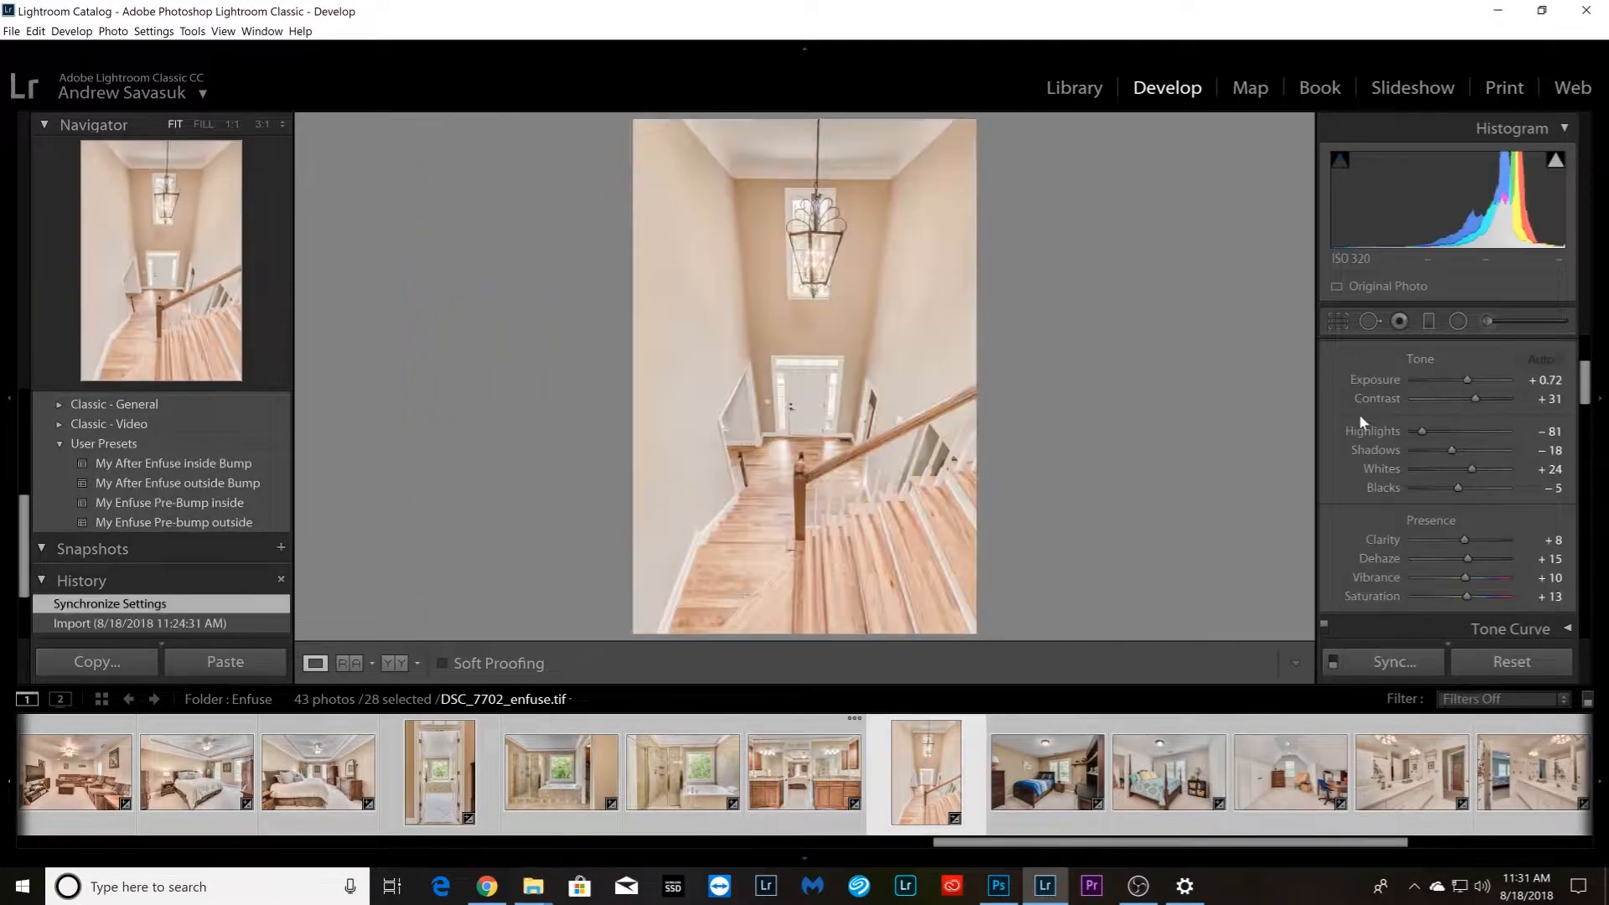
left_click_drag(1479, 403, 1481, 403)
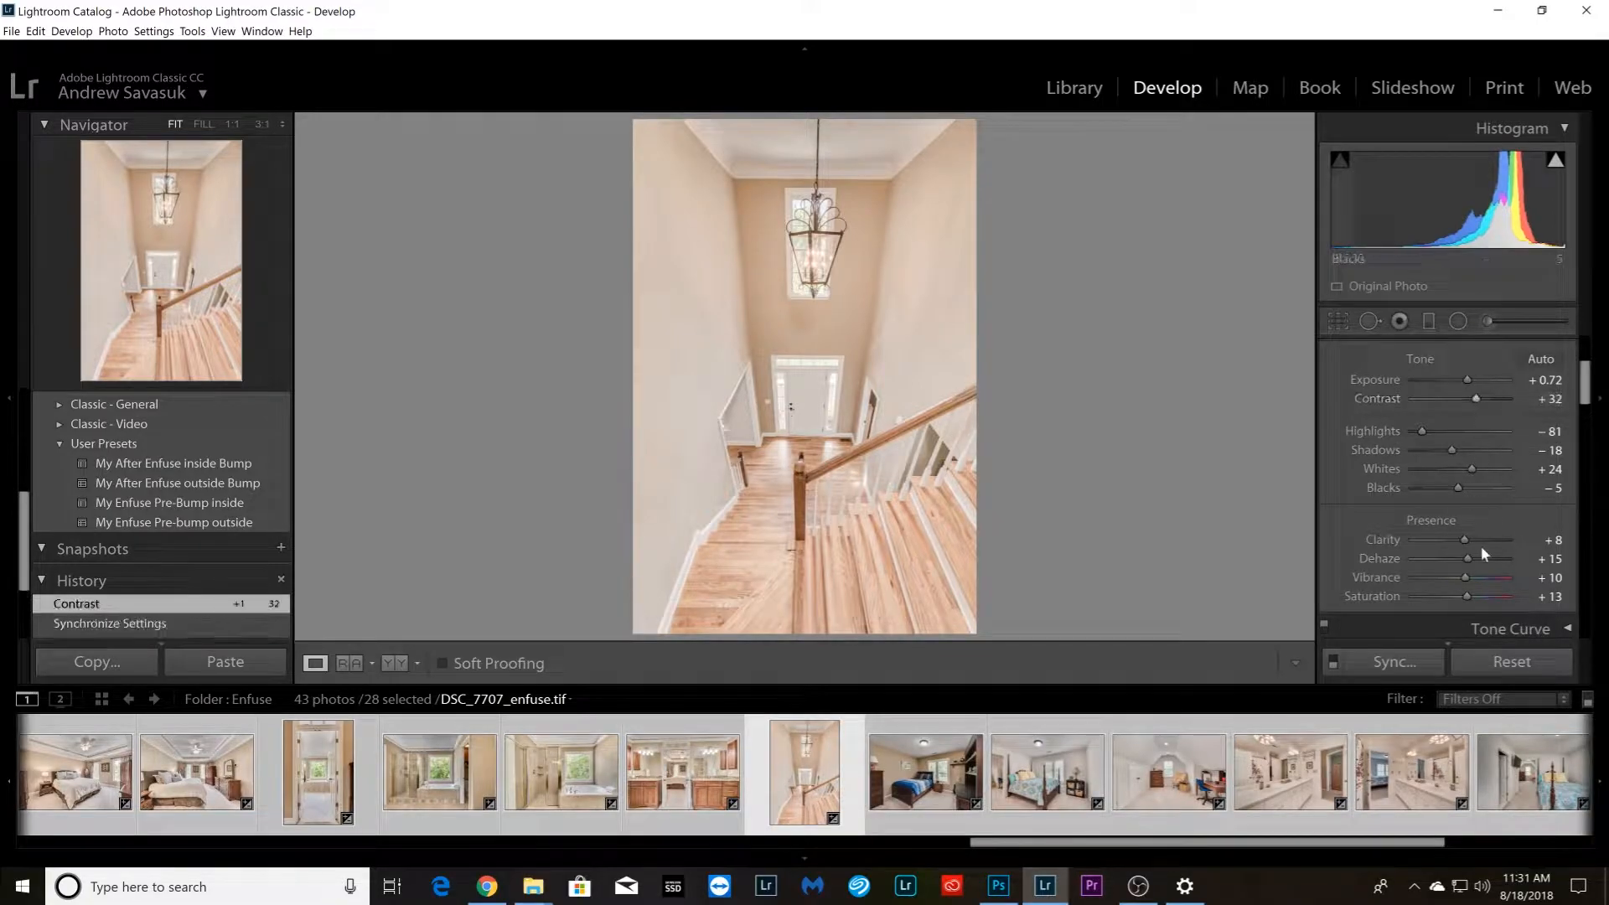
left_click_drag(1470, 556, 1473, 558)
Adjust Shadows and Blacks on the blue-bed bedroom photo DSC_7722_enfuse.tif
key("Right")
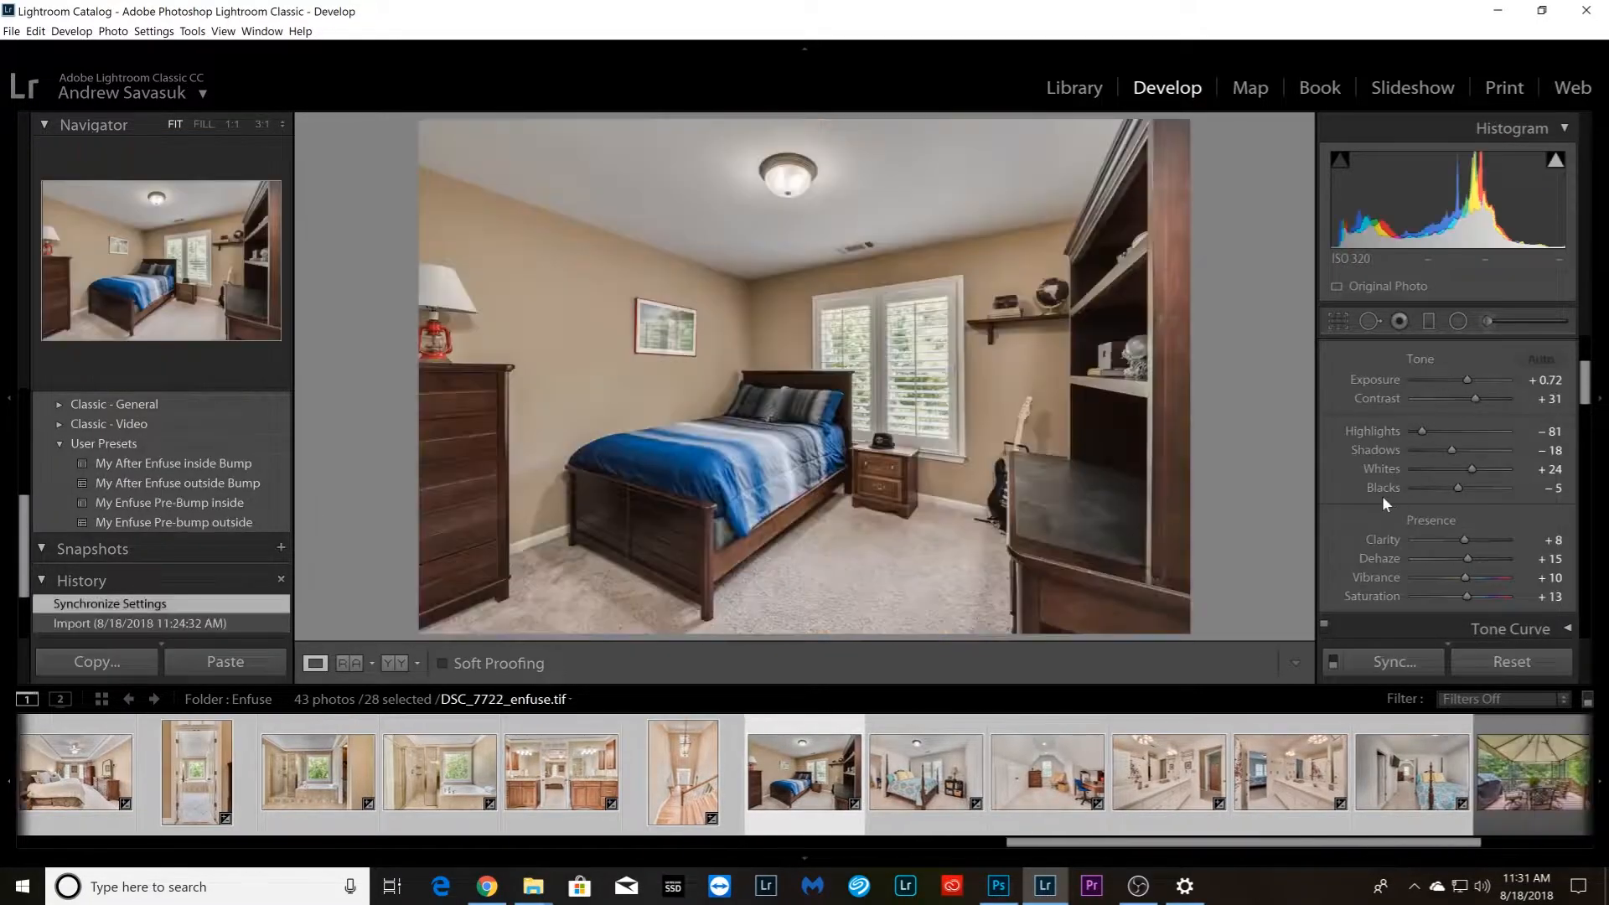
left_click_drag(1471, 448, 1456, 489)
key("Right")
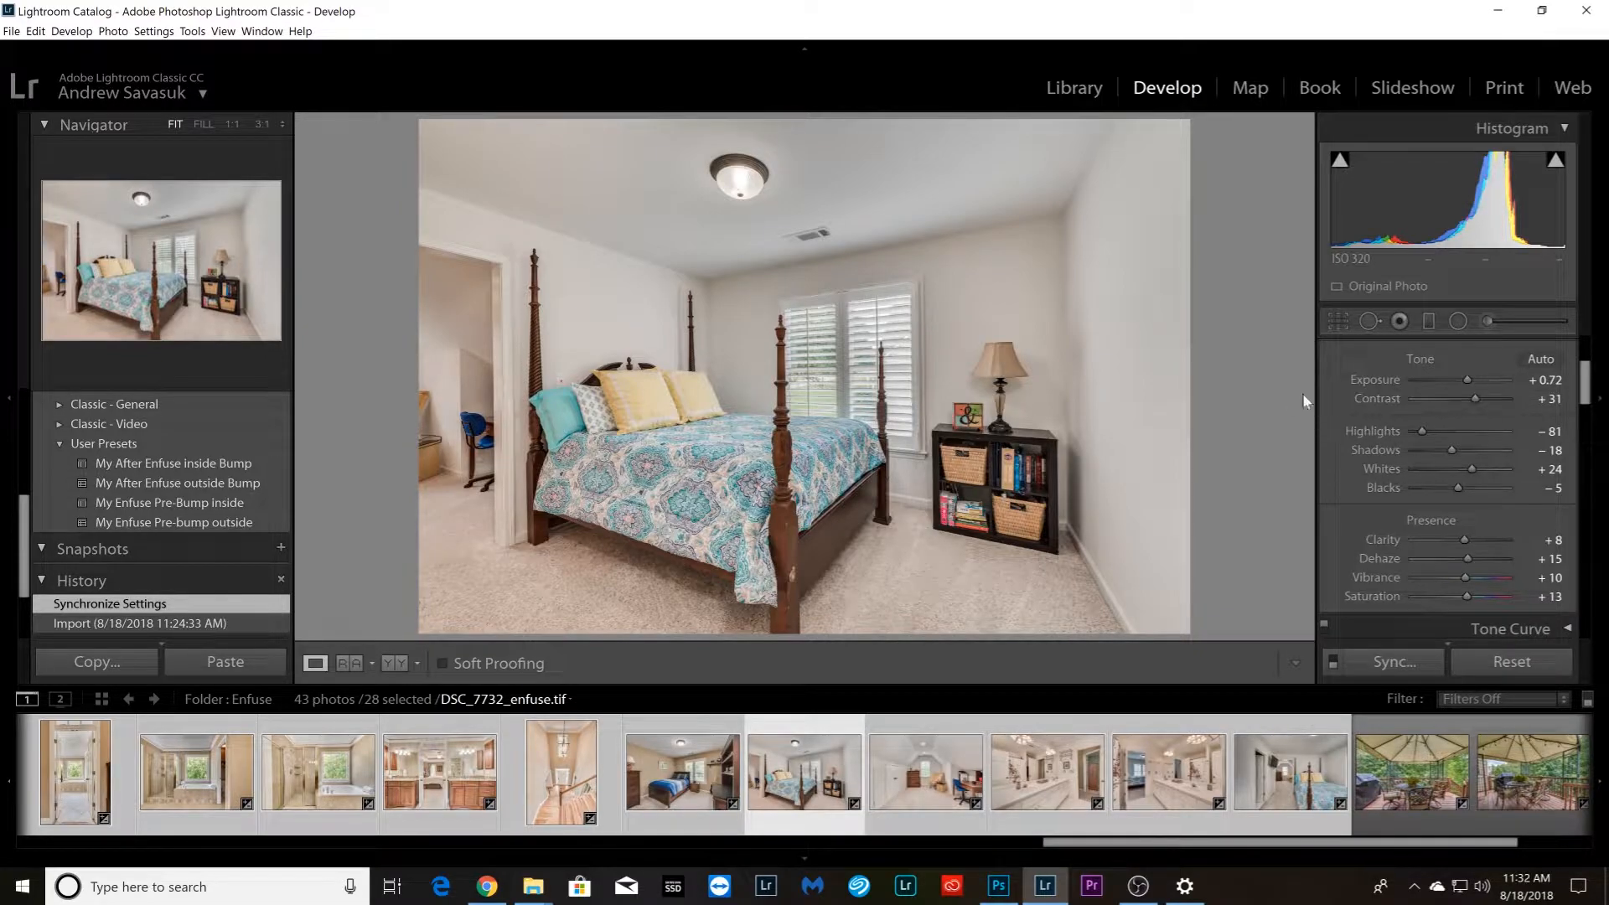
Set Shadows to about +9 and lower Blacks on the attic room photo DSC_7742_enfuse.tif
key("Right")
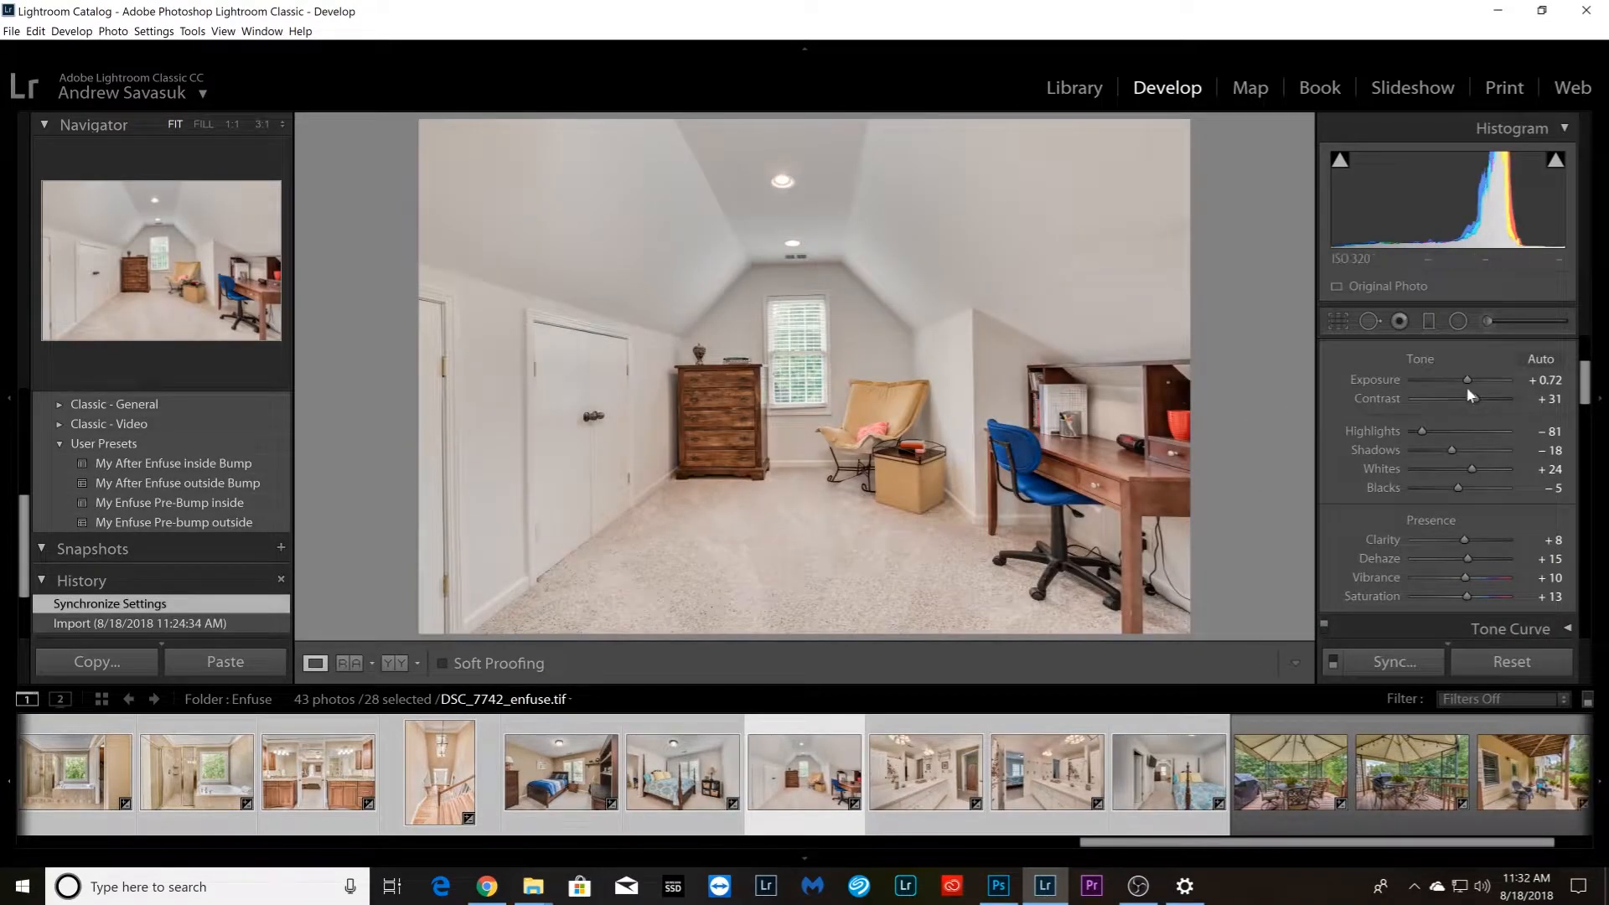
left_click(1464, 451)
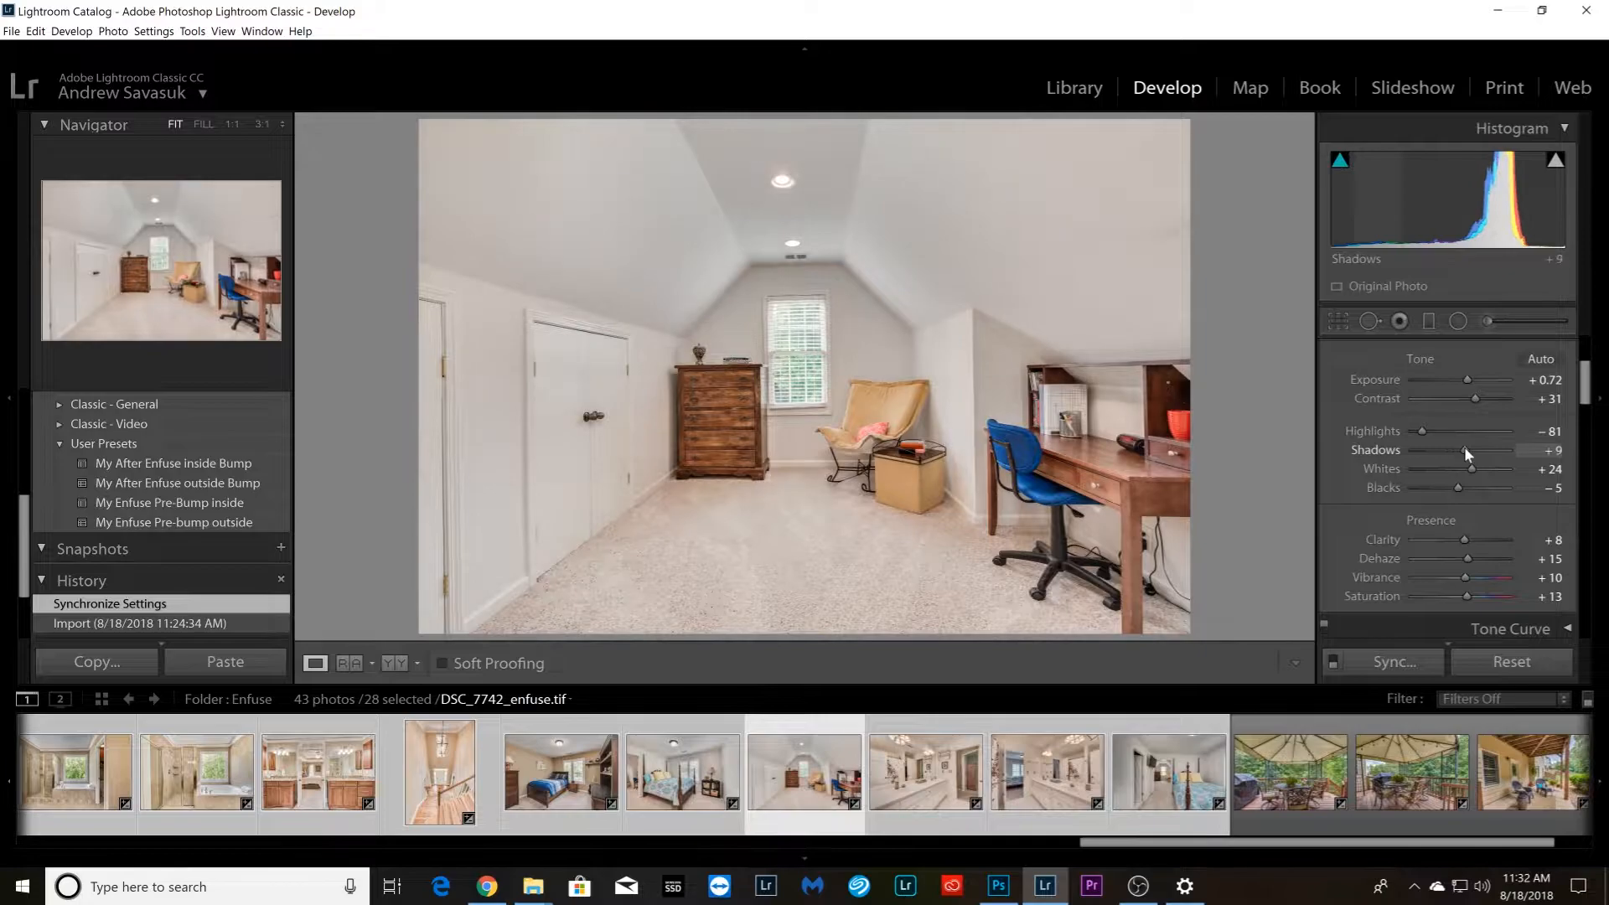
left_click_drag(1460, 488, 1443, 482)
key("Right")
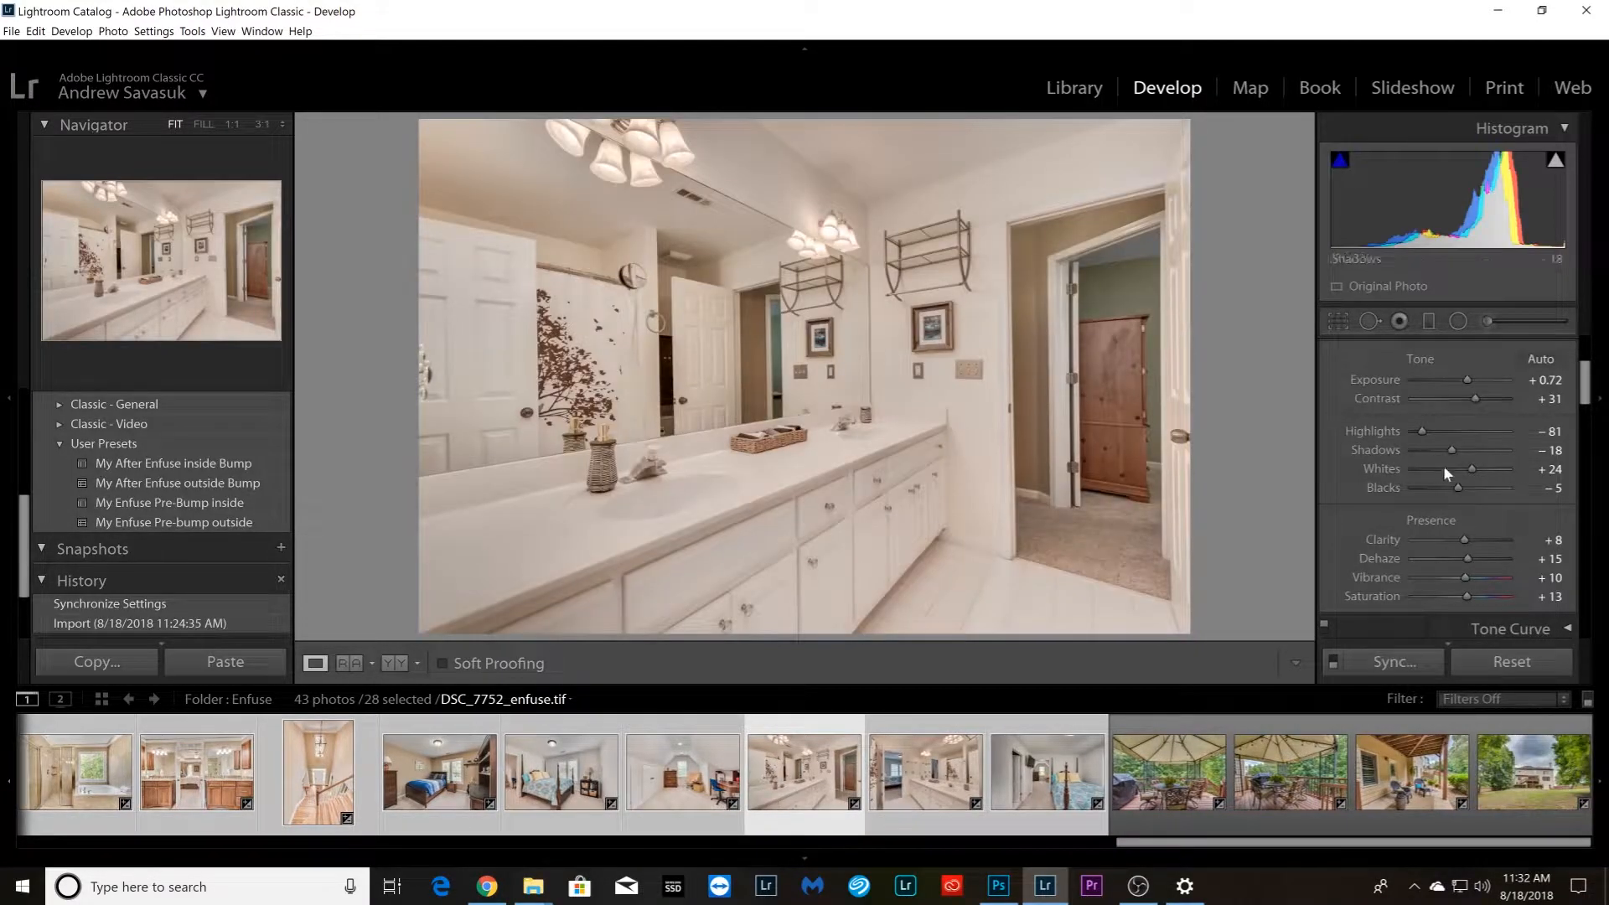
Set Exposure to +0.88 on bathroom photo DSC_7752_enfuse.tif, and Shadows to +18, Contrast to +38, Dehaze to +22 with slightly more Exposure on DSC_7762_enfuse.tif
left_click_drag(1468, 384, 1468, 379)
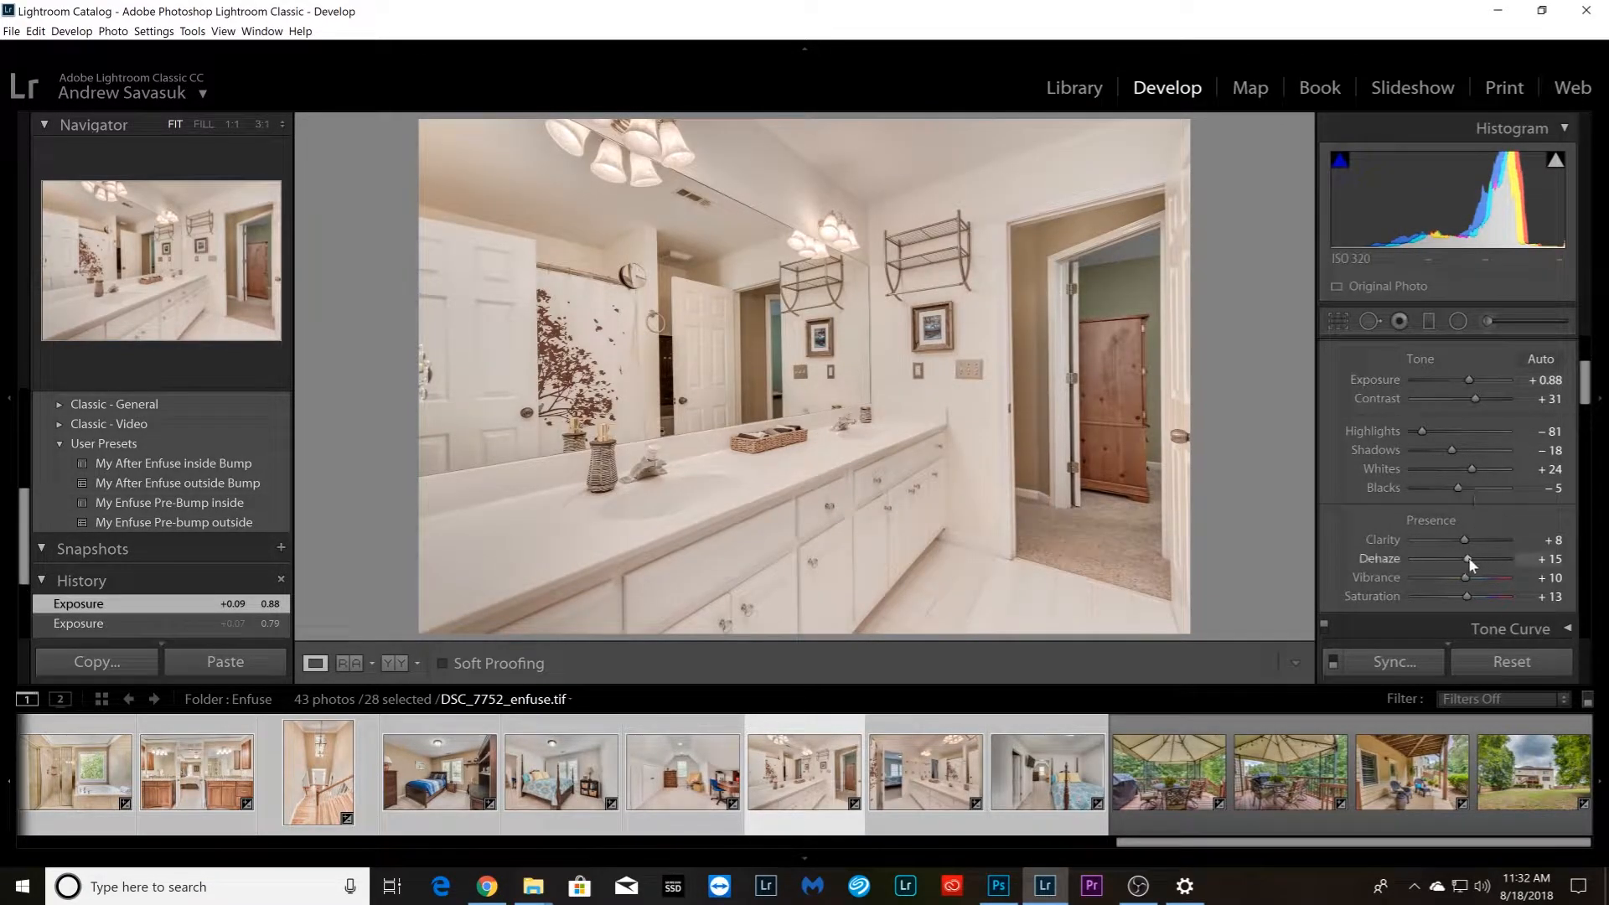
key("Right")
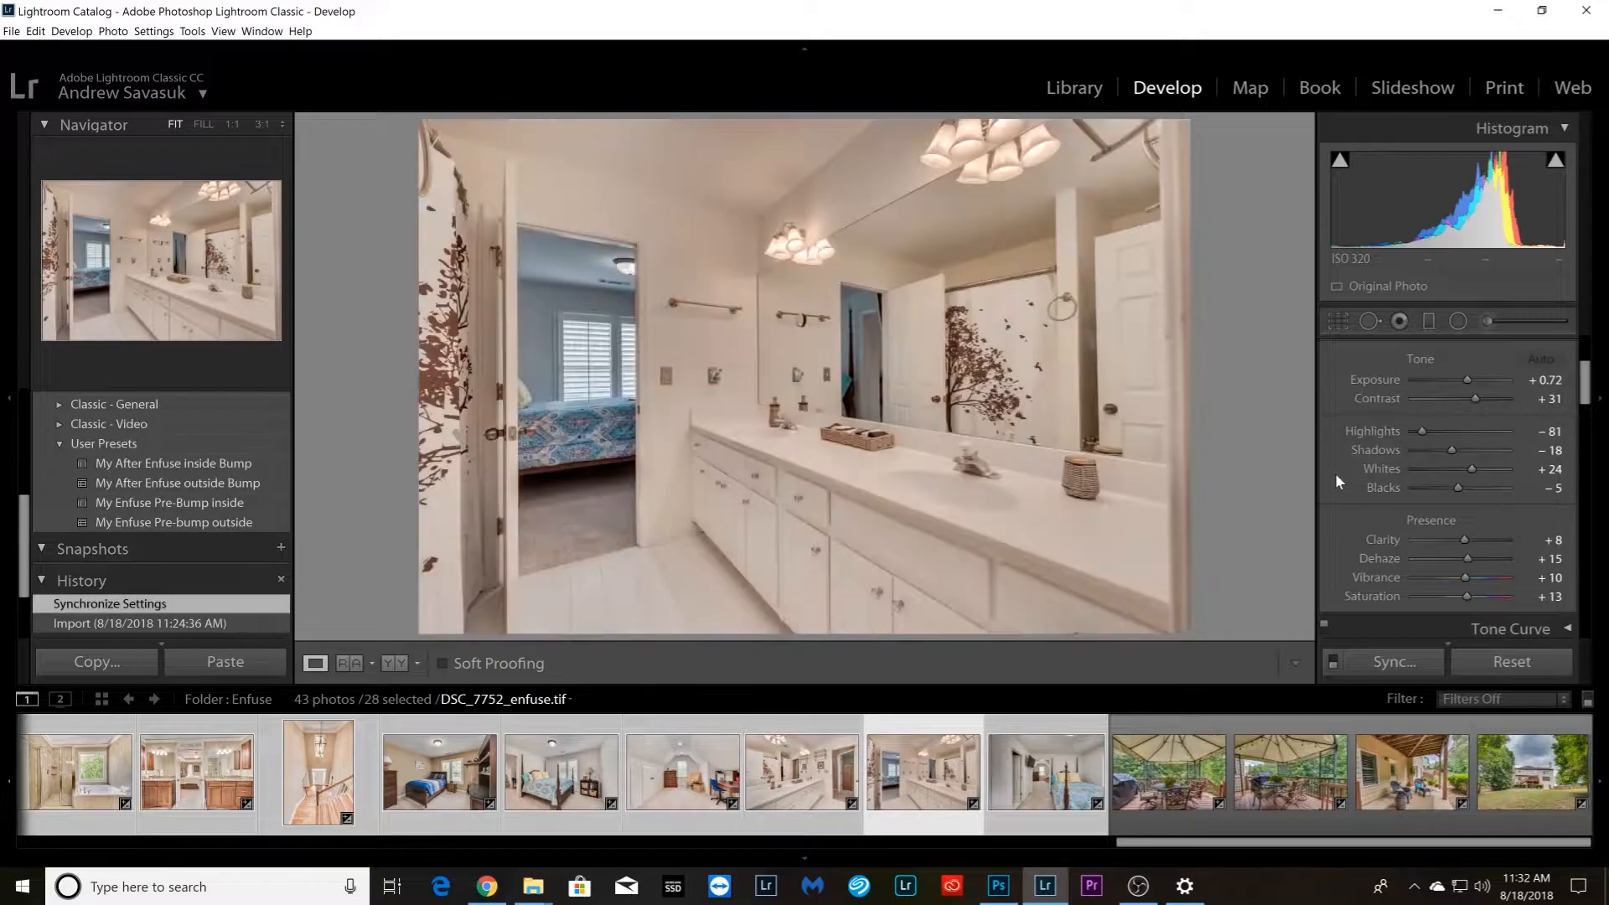
left_click_drag(1453, 450, 1476, 396)
left_click_drag(1470, 561, 1472, 558)
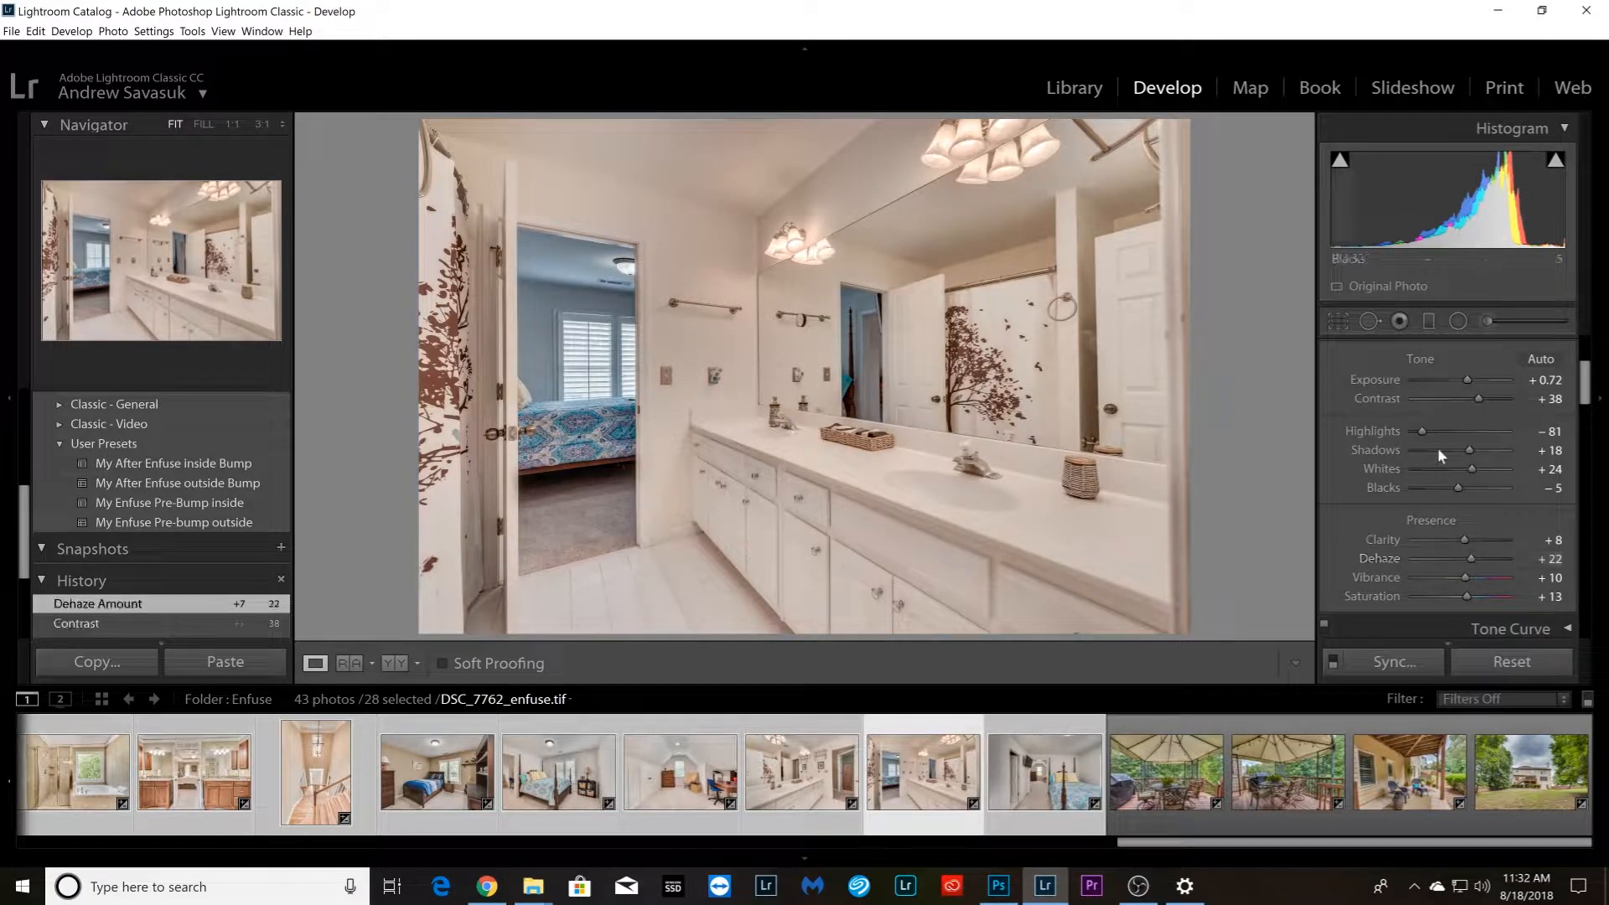
left_click(1467, 378)
Adjust Exposure and raise Contrast slightly on the four-poster bedroom photo DSC_7772_enfuse.tif
key("Right")
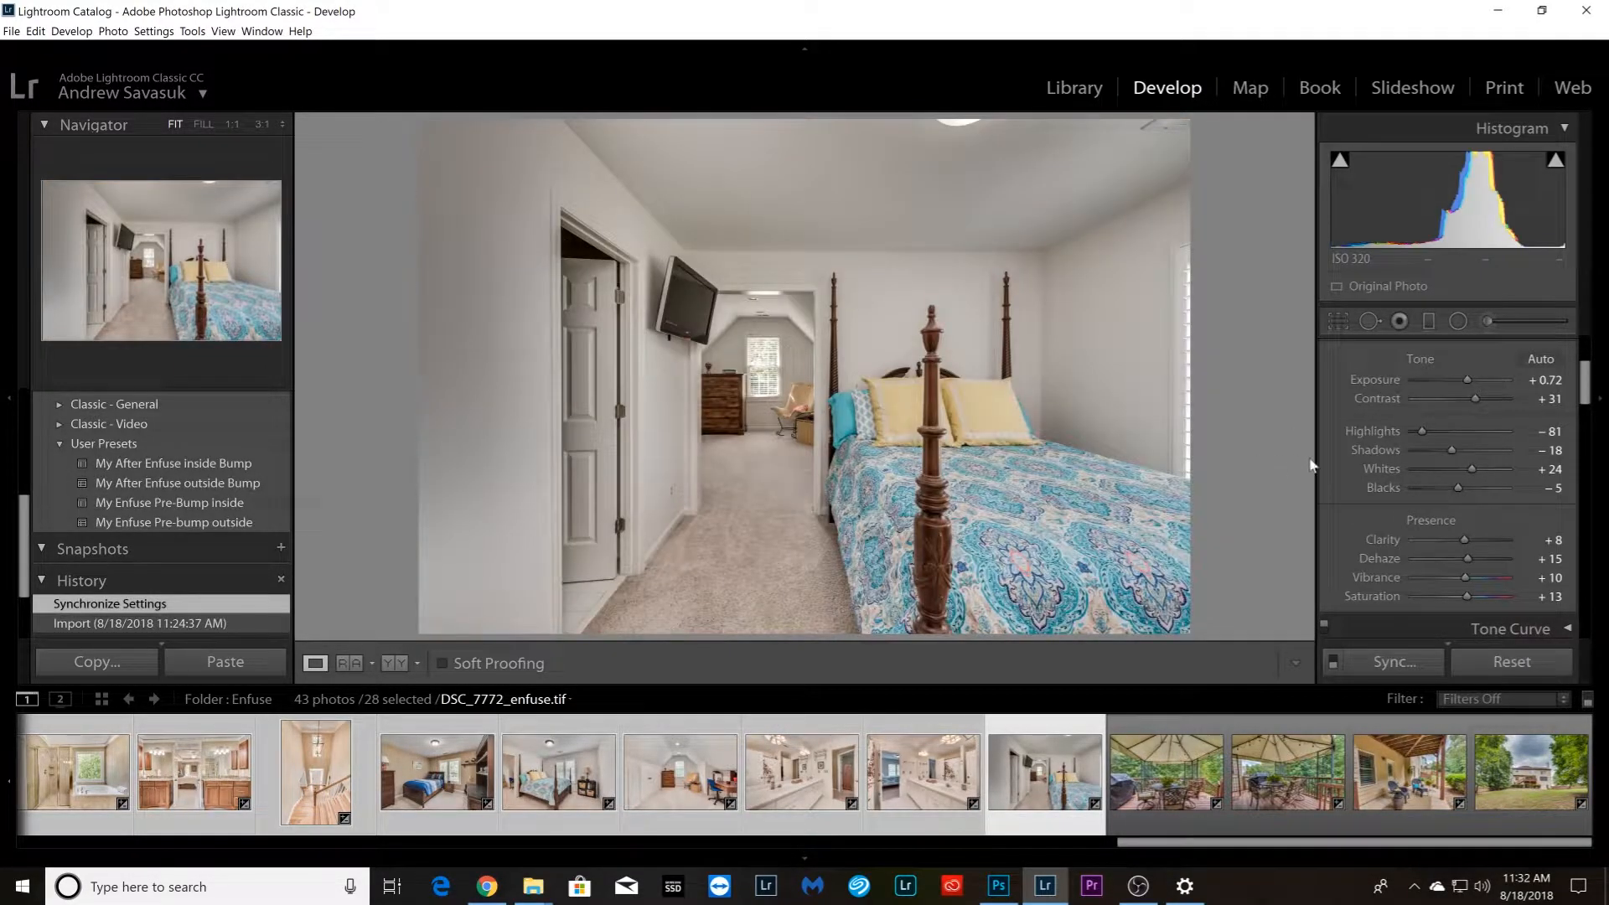
left_click(1469, 378)
left_click_drag(1473, 398, 1477, 398)
Drop the multi-photo selection and select only the front porch photo DSC_7519_enfuse.tif
key("Right")
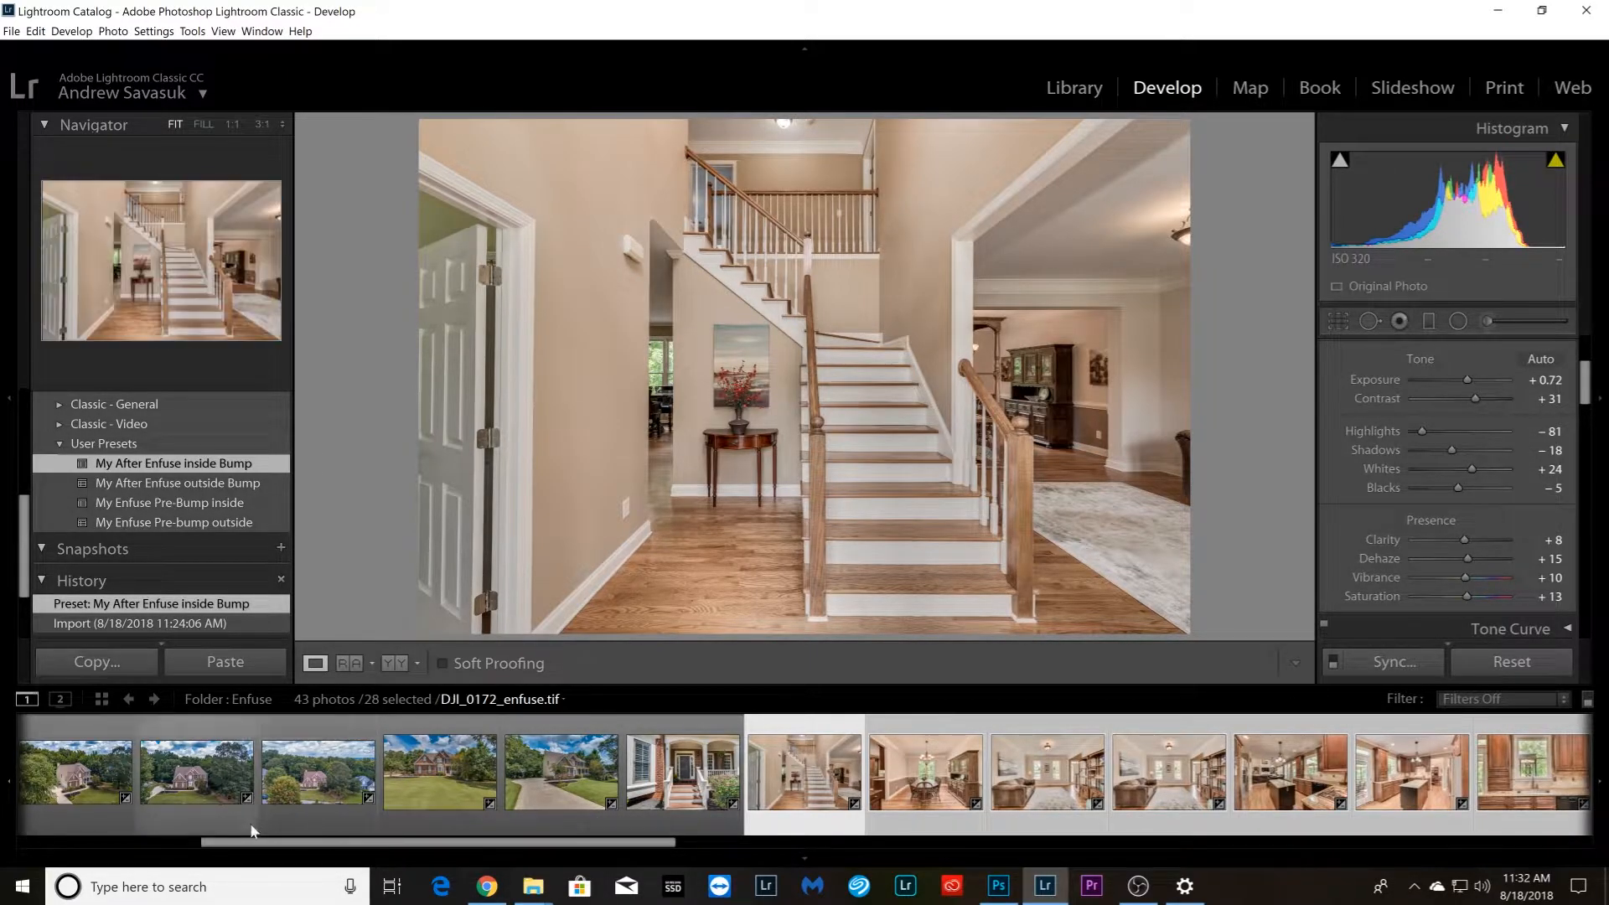
left_click_drag(323, 843, 545, 849)
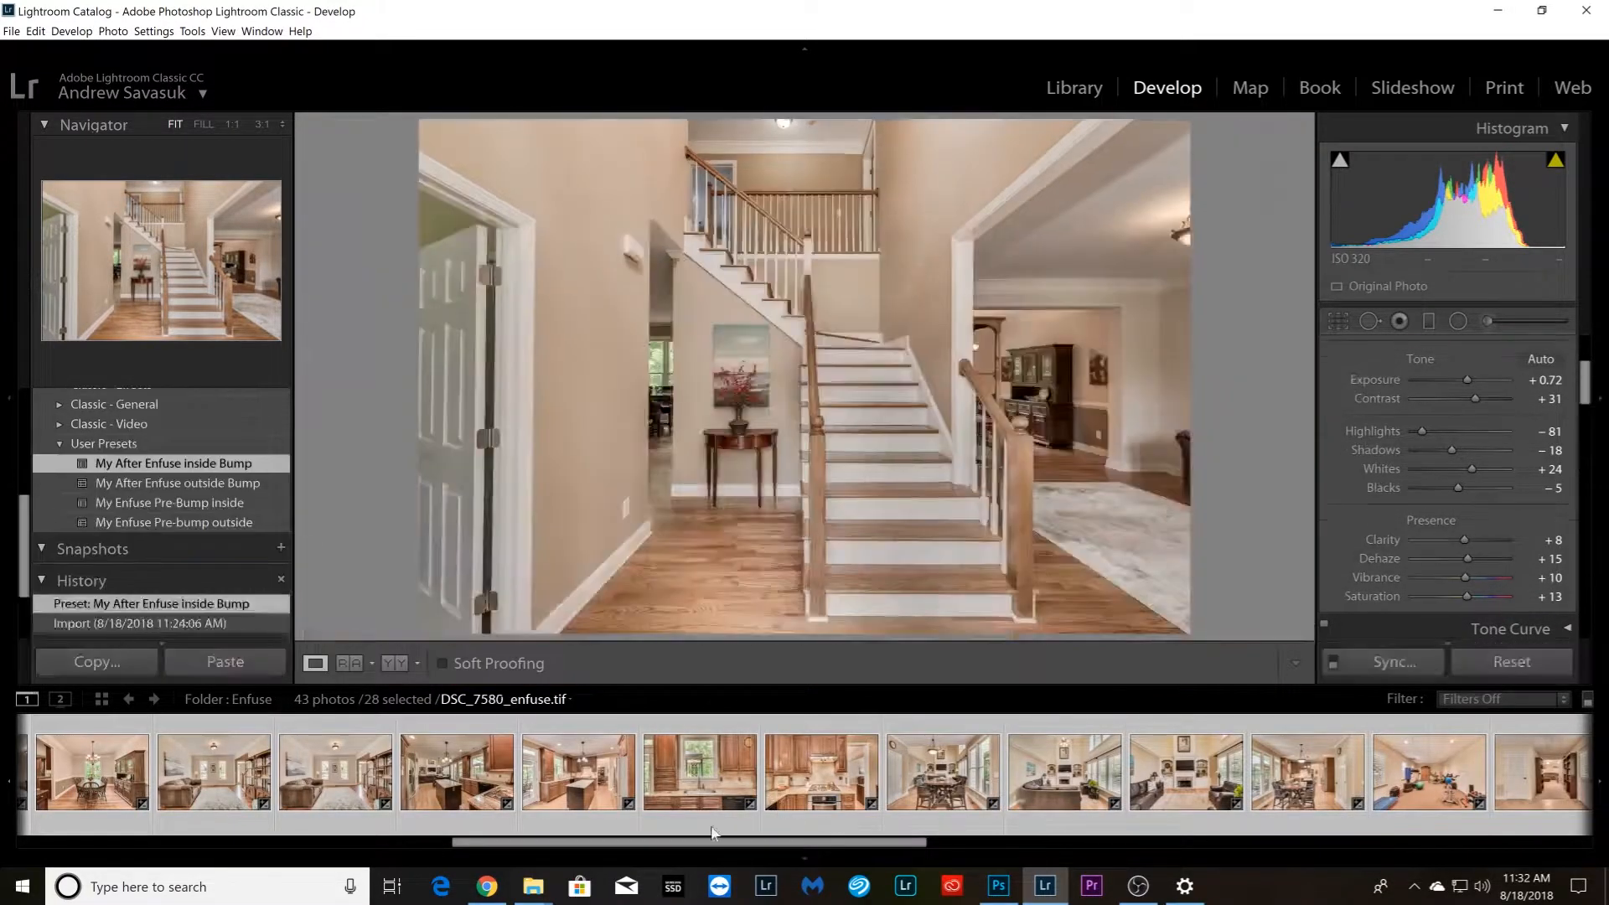
left_click_drag(711, 843, 600, 845)
left_click(220, 810)
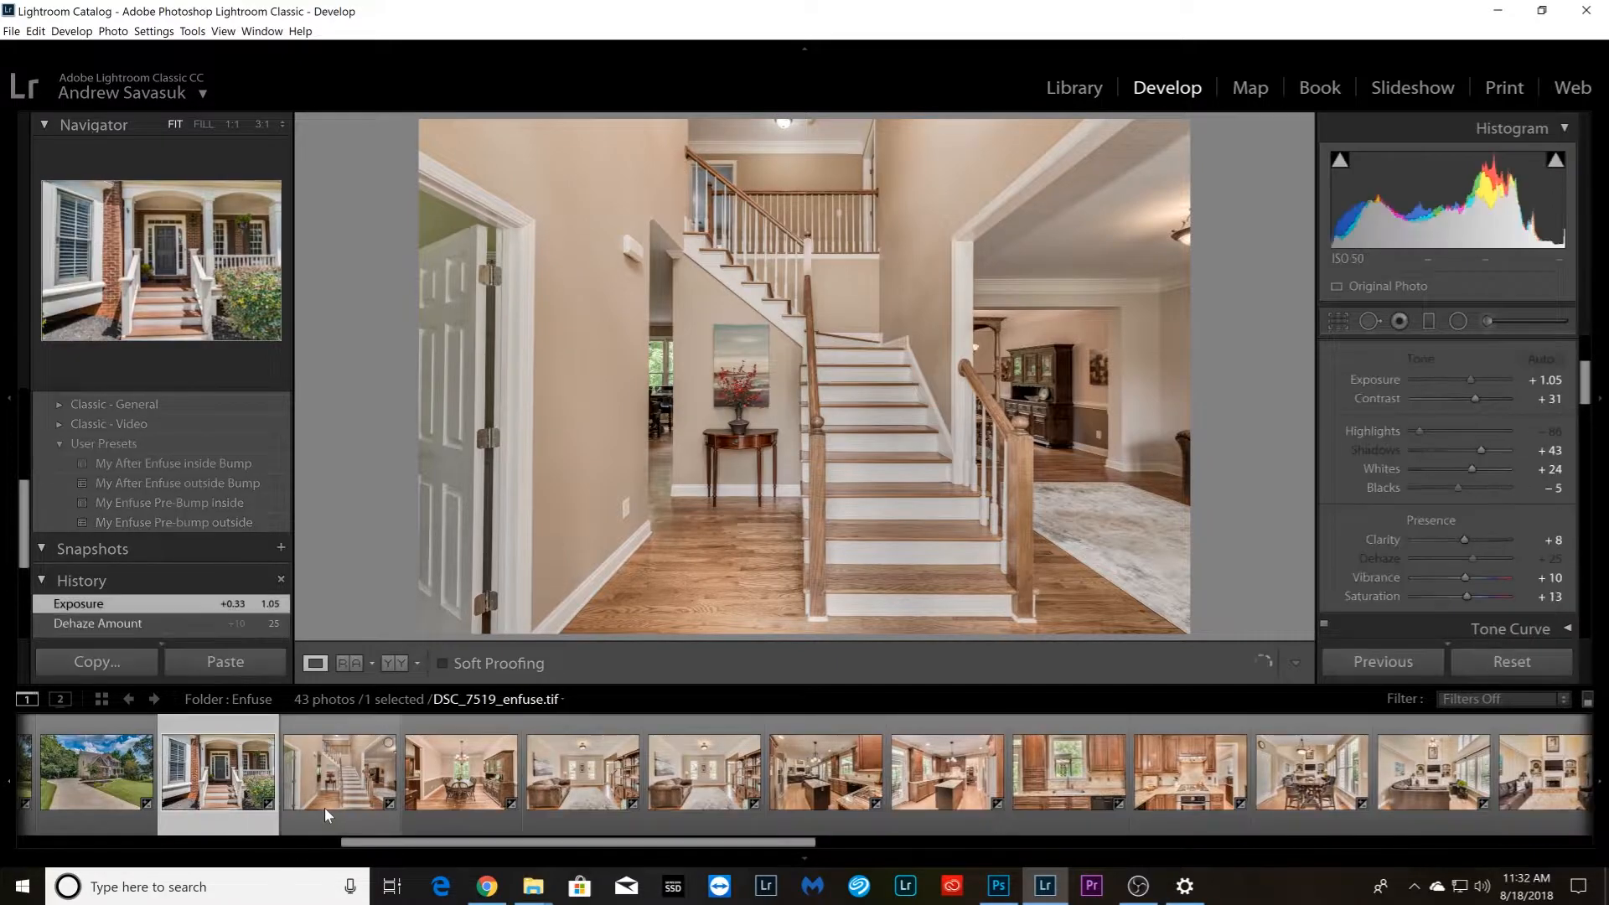
left_click(327, 808)
left_click(230, 809)
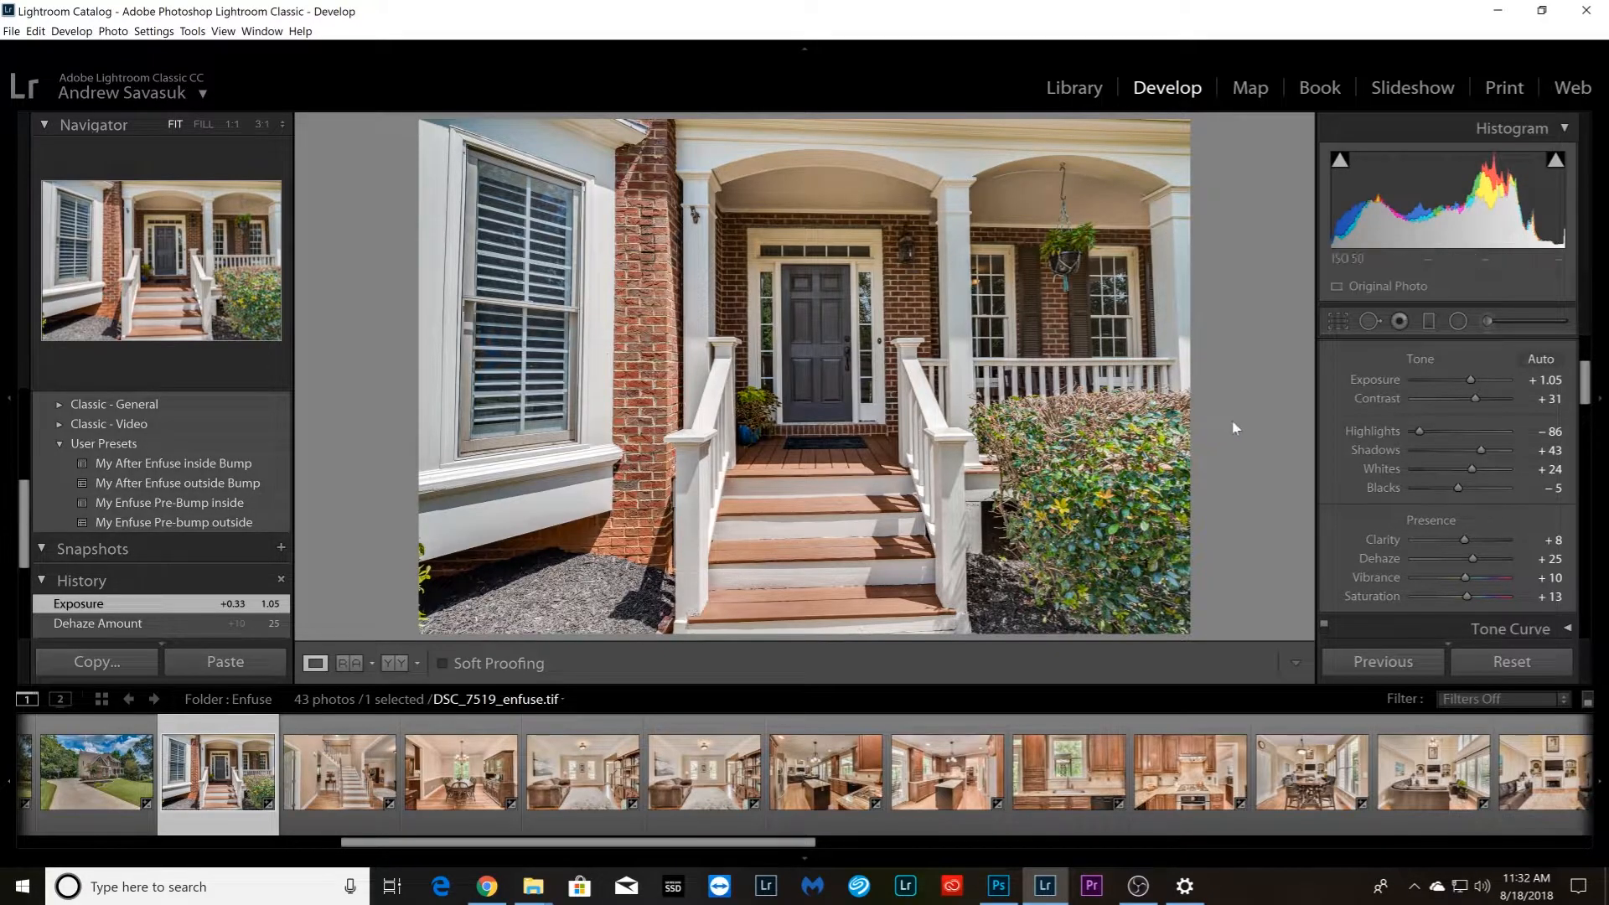
Straighten the front porch photo with Guided Upright, using horizontal guides on the porch beam and lowest step and vertical guides on the window frame and column
scroll(1381, 444, "down", 10)
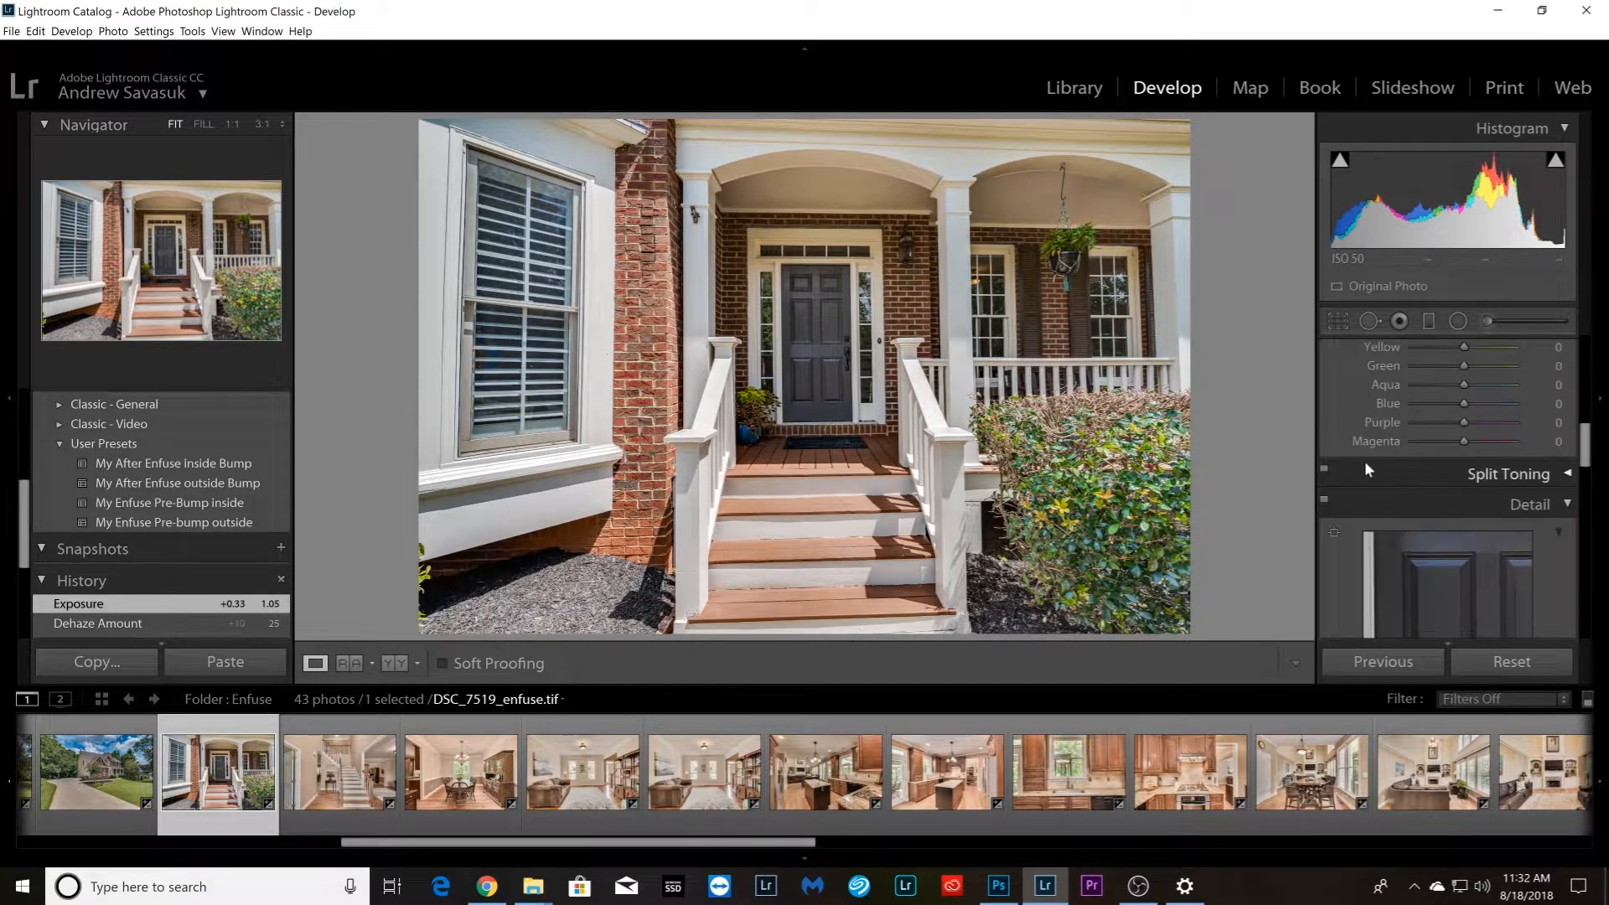
scroll(1365, 461, "down", 10)
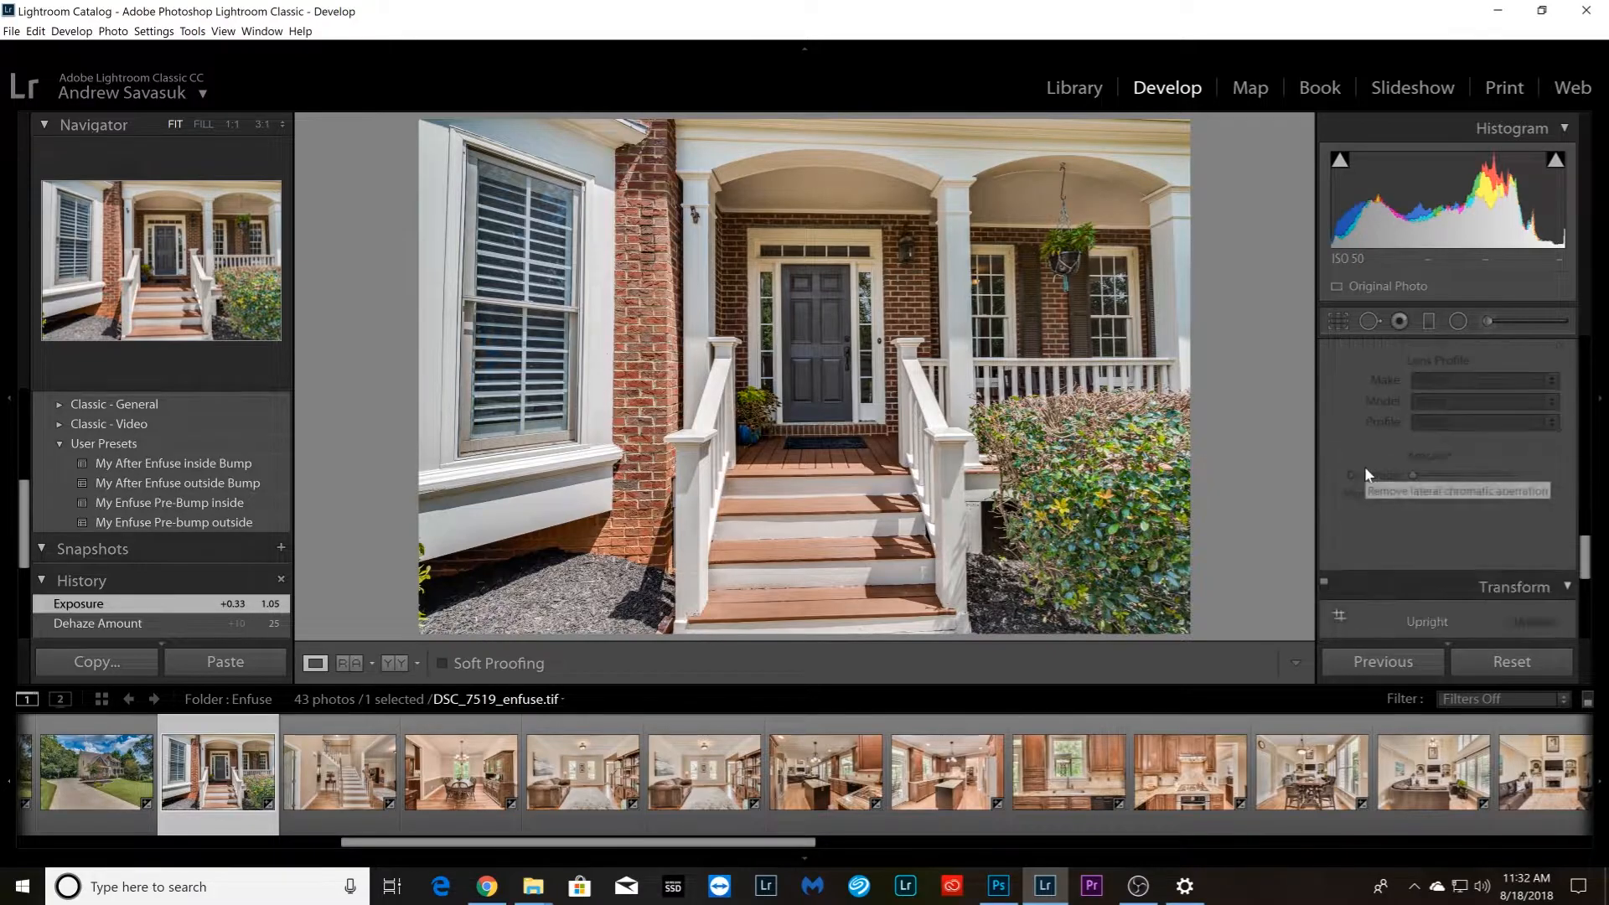
scroll(1365, 474, "down", 2)
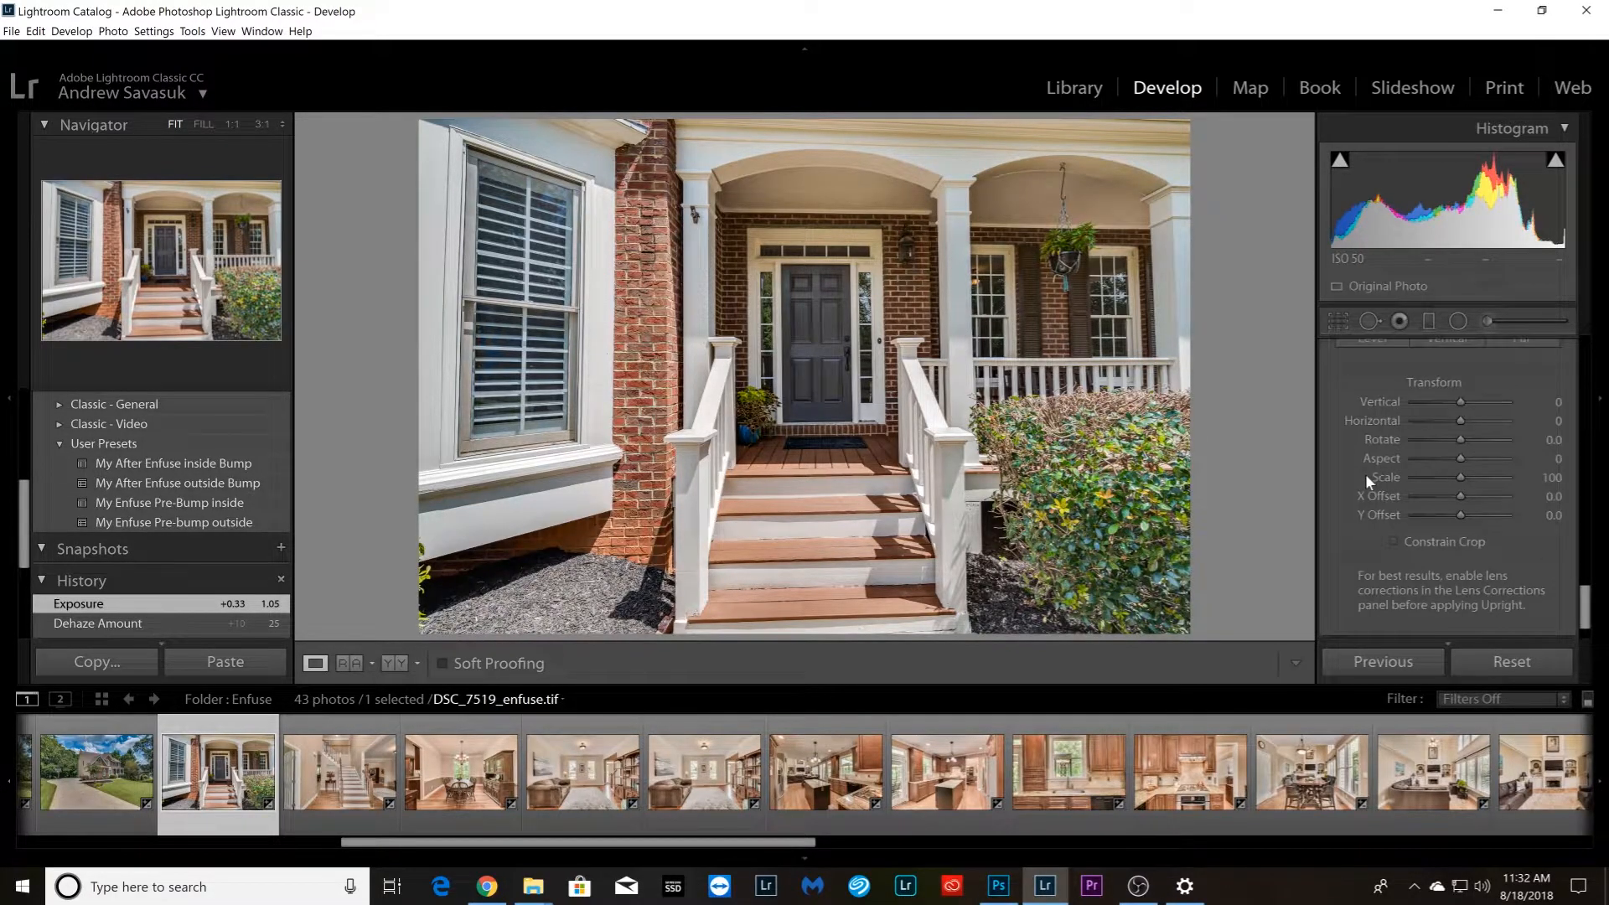
scroll(1365, 474, "up", 2)
left_click_drag(1587, 597, 1587, 591)
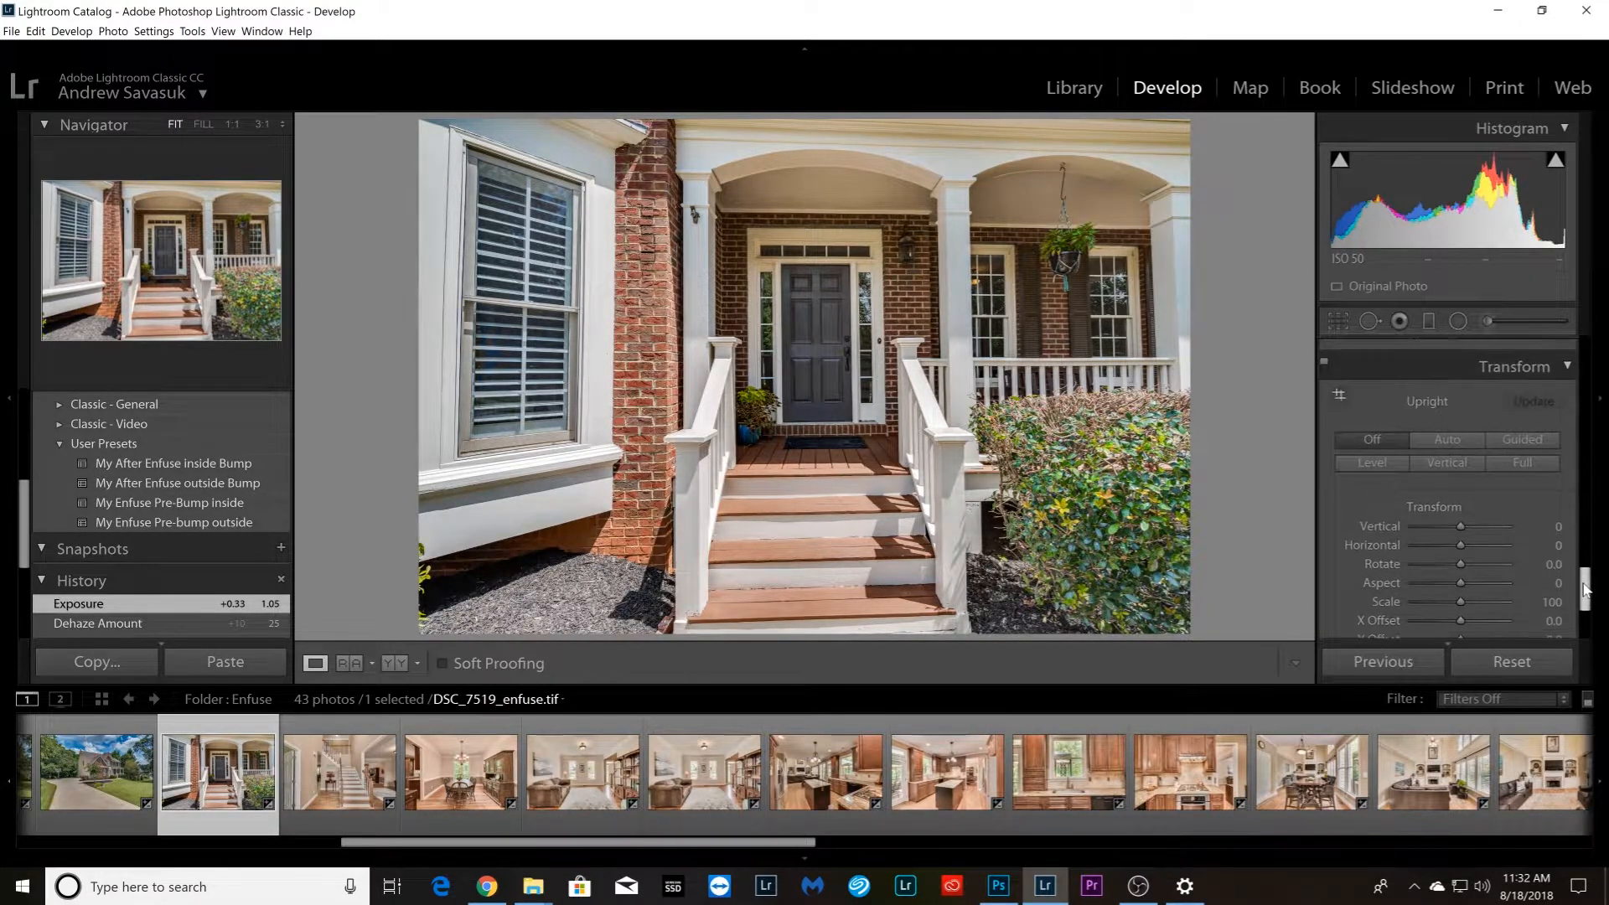
left_click(1339, 395)
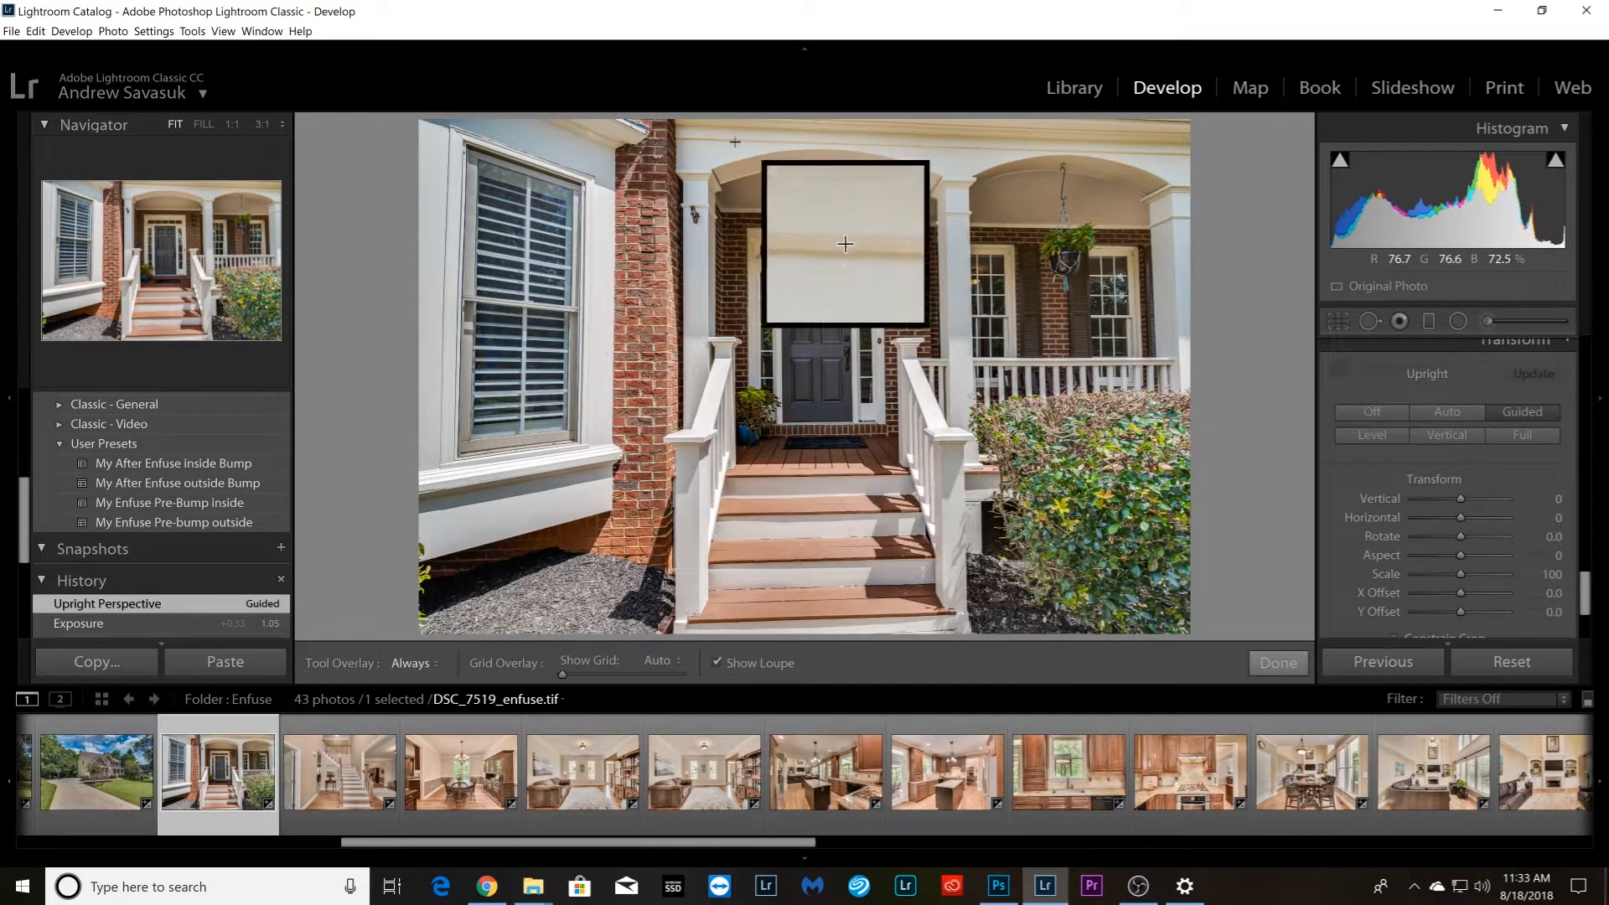
mouse_move(686, 137)
left_mouse_down()
mouse_move(915, 161)
mouse_move(1184, 153)
left_mouse_up()
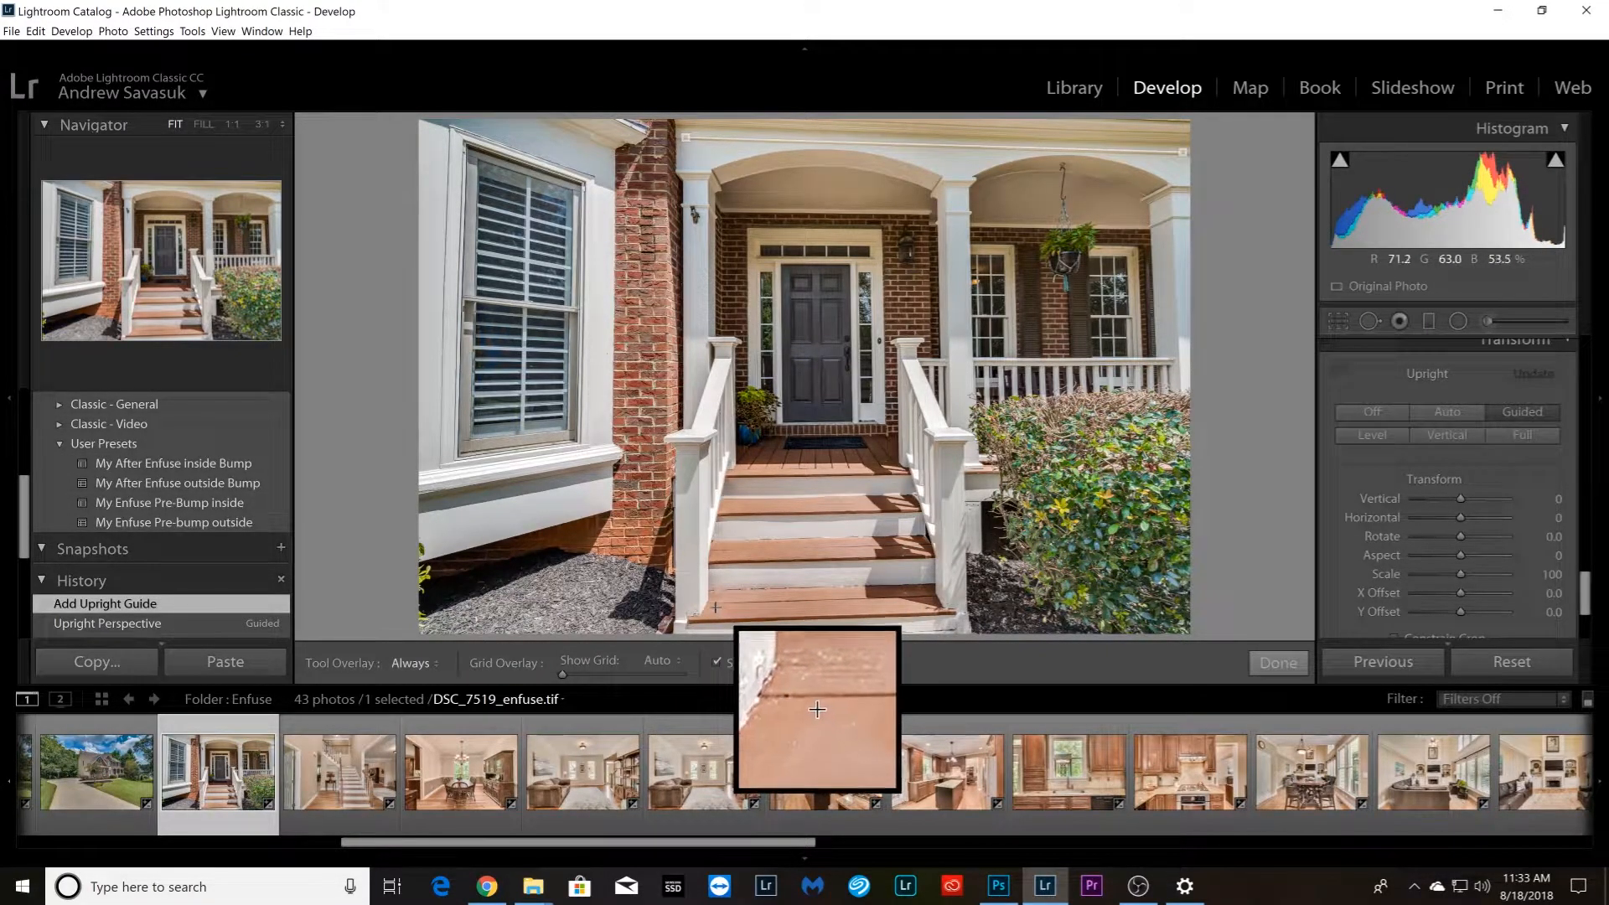
left_click_drag(710, 603, 930, 596)
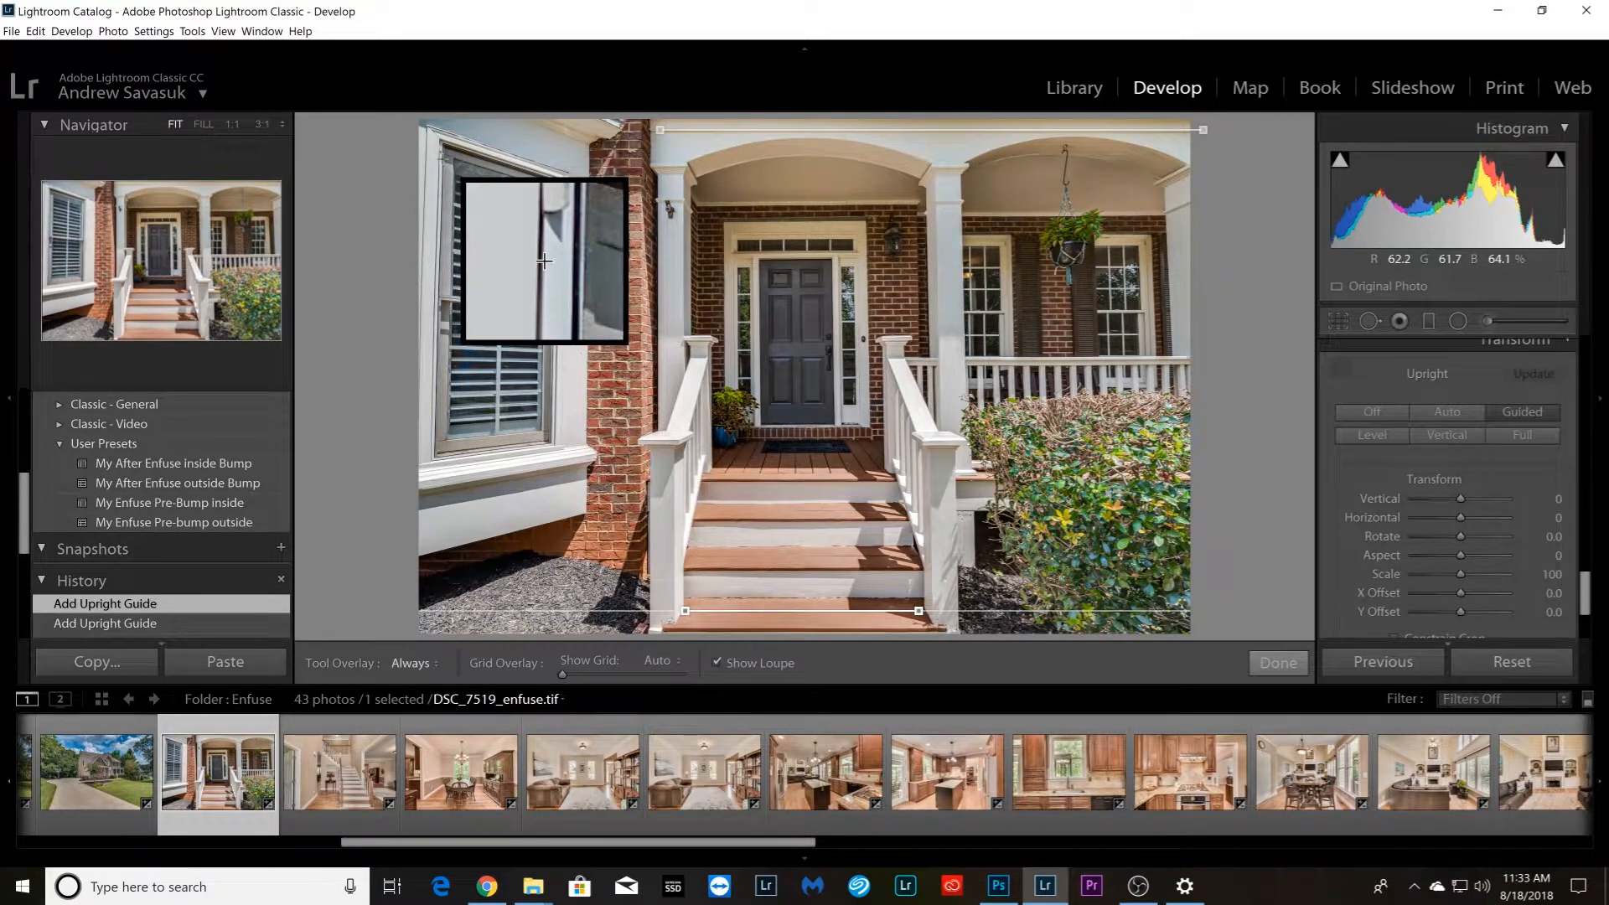
left_click_drag(439, 156, 433, 452)
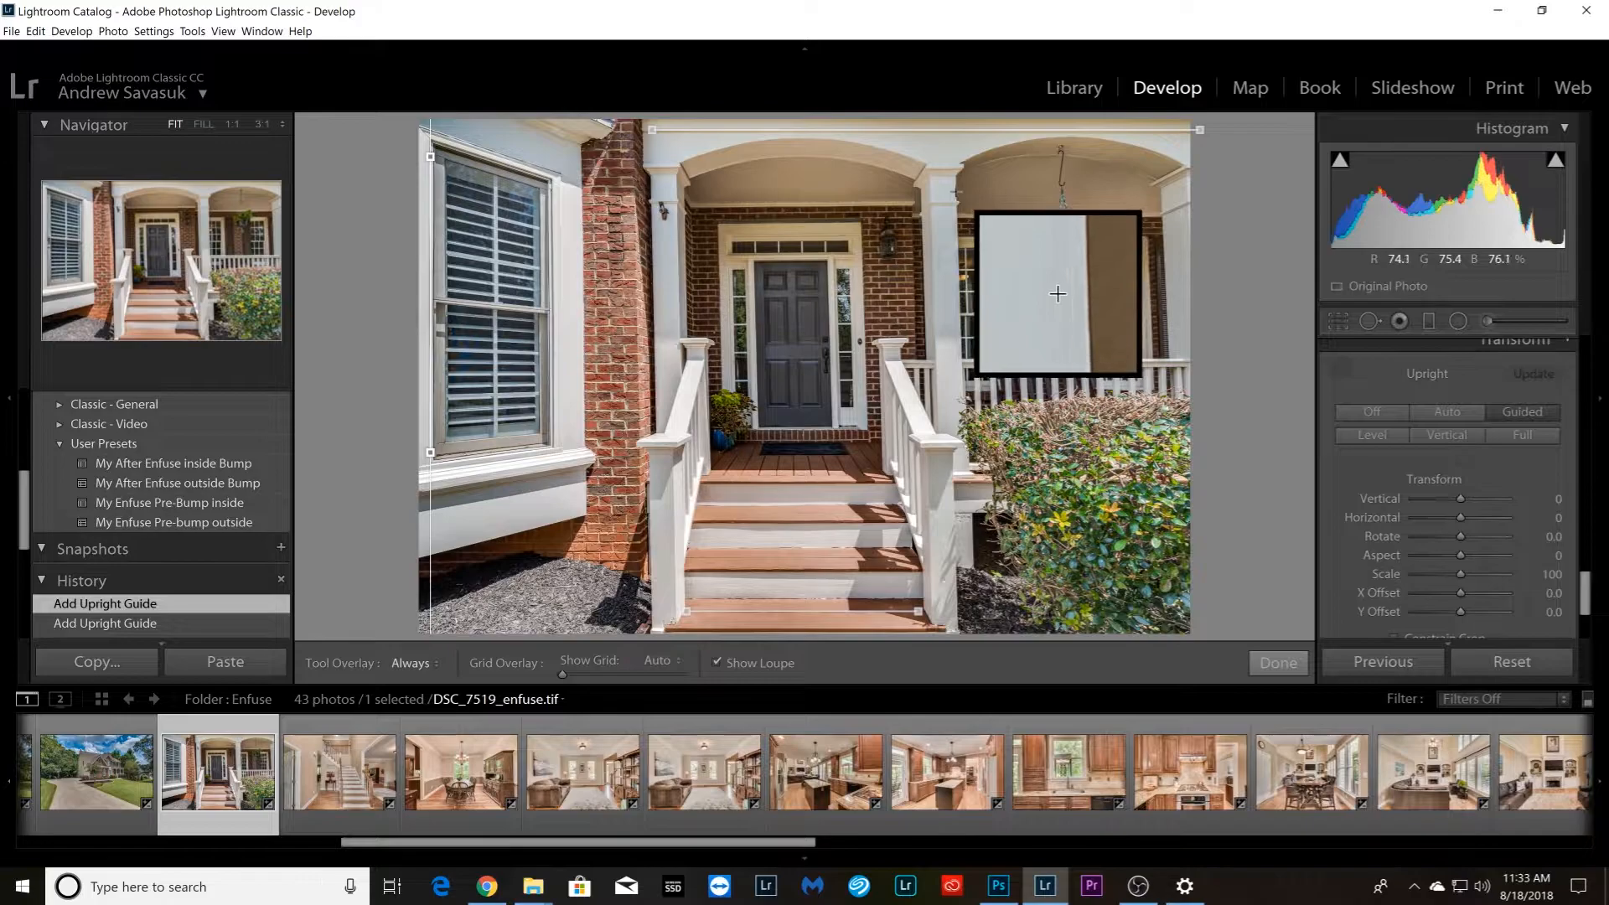
left_click_drag(938, 301, 964, 397)
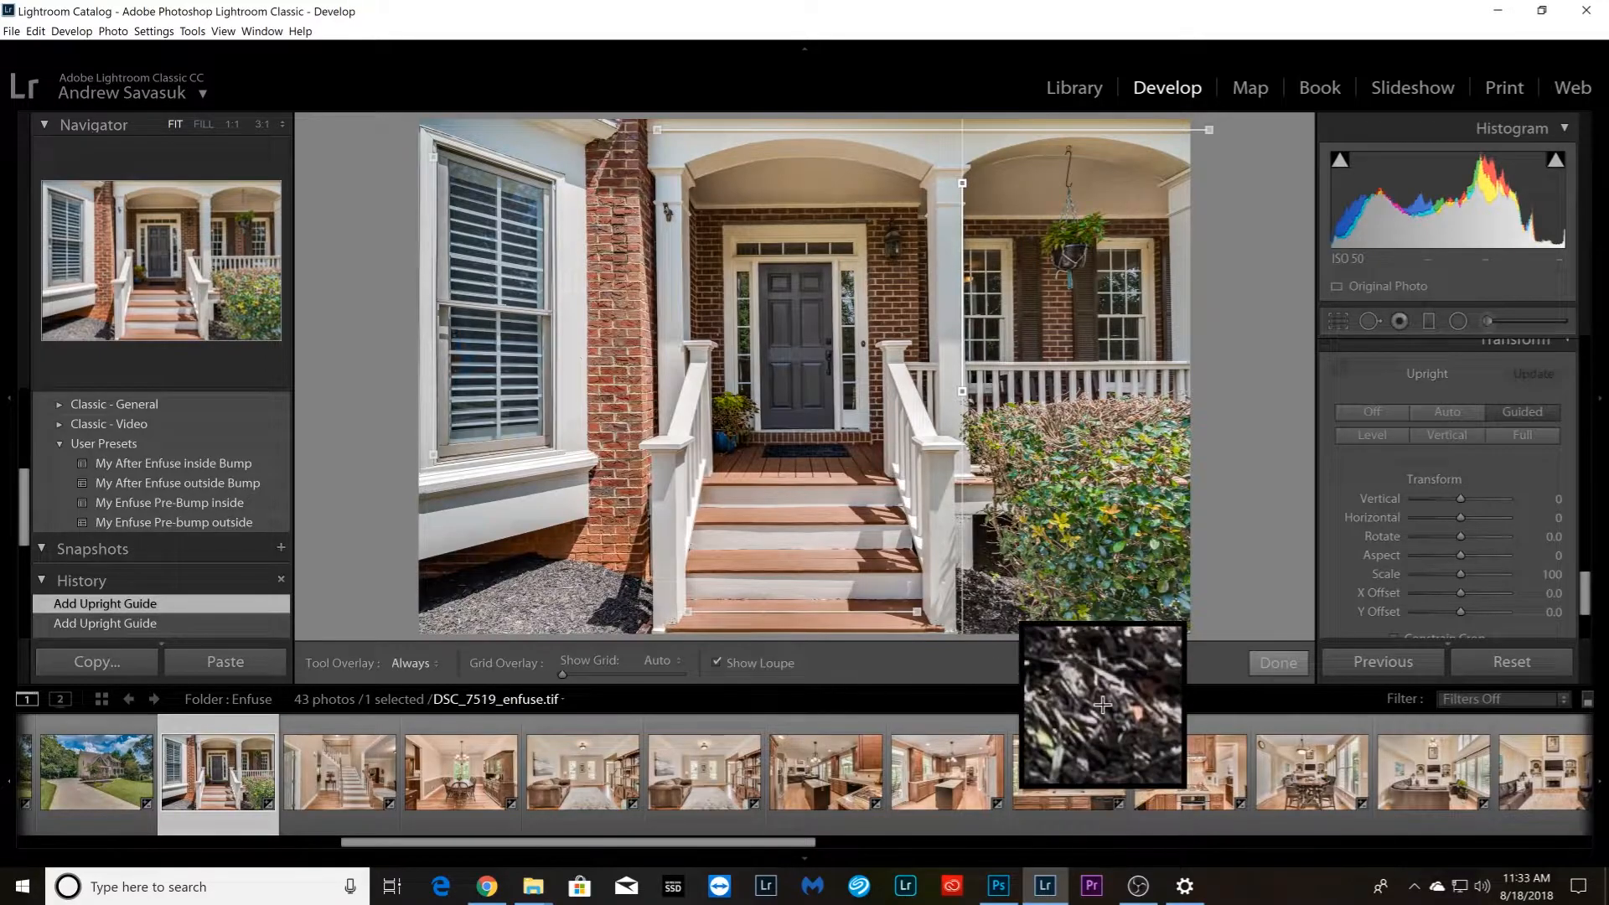
Straighten staircase photo DSC_7525_enfuse.tif with Guided Upright guides along the bottom step, upper ceiling molding, door casing and far room opening, undoing the near-opening guide
key("Right")
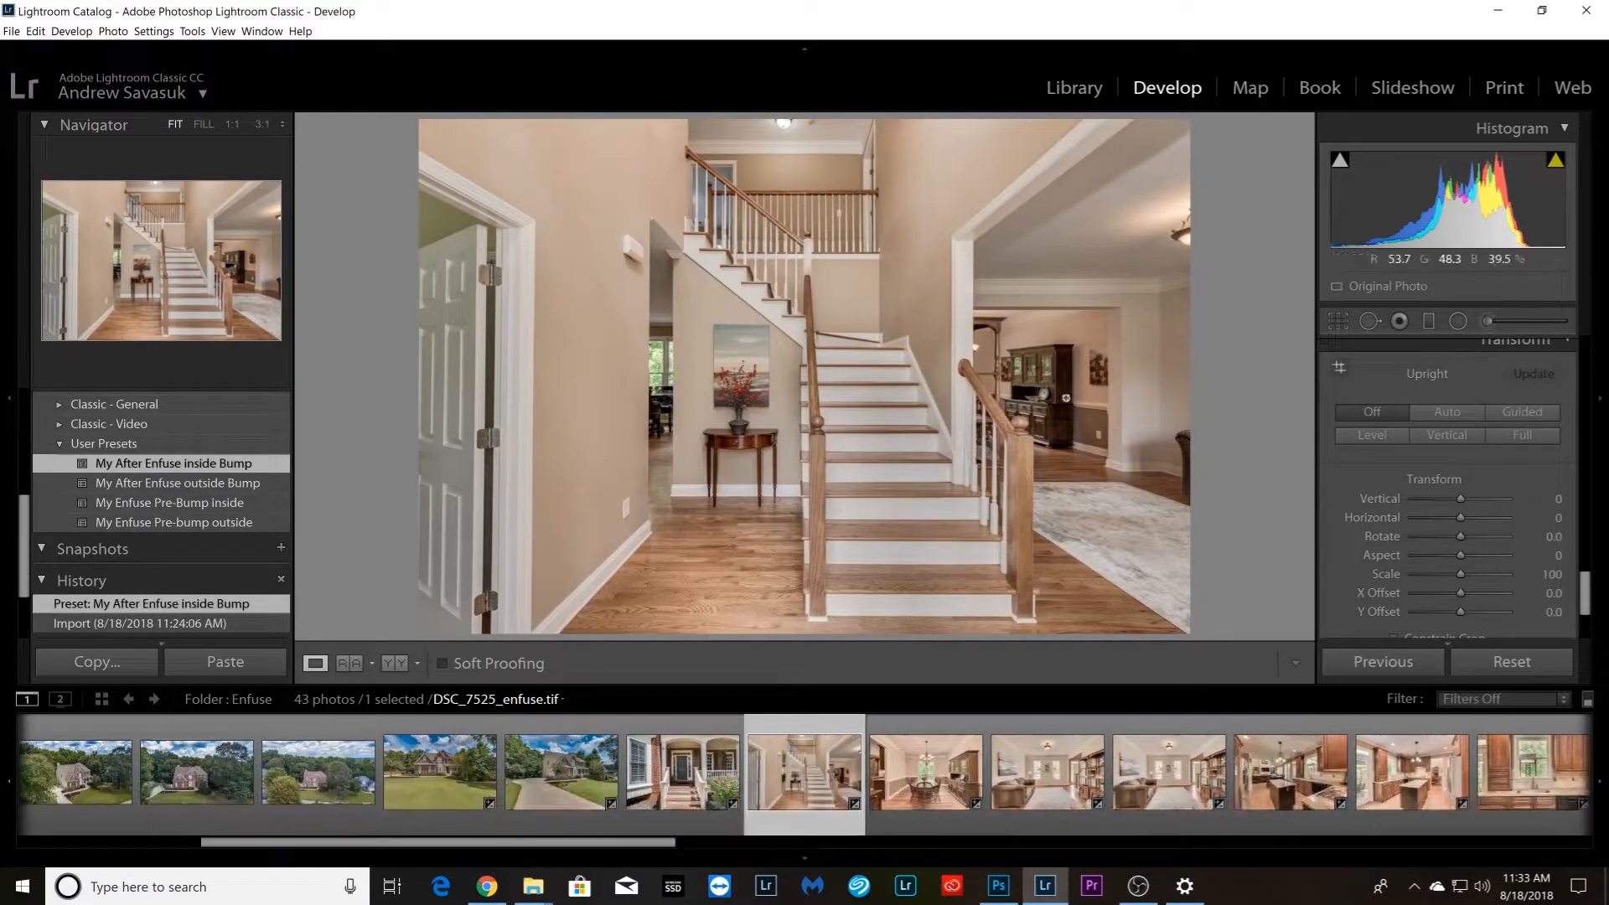
left_click(1338, 371)
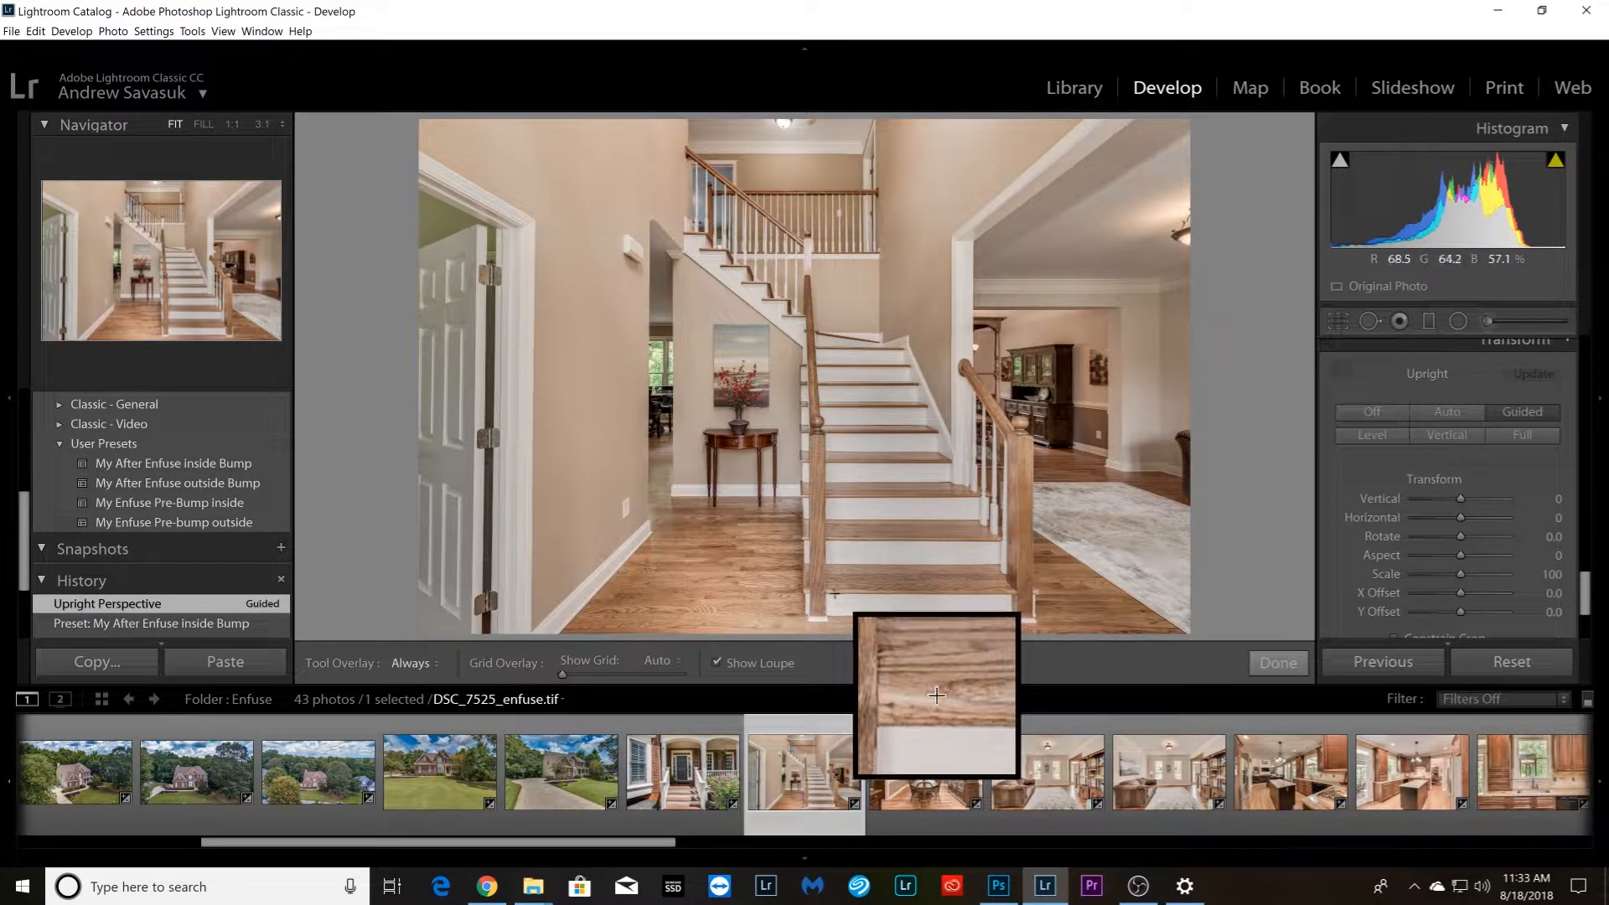
left_click_drag(836, 593, 1005, 592)
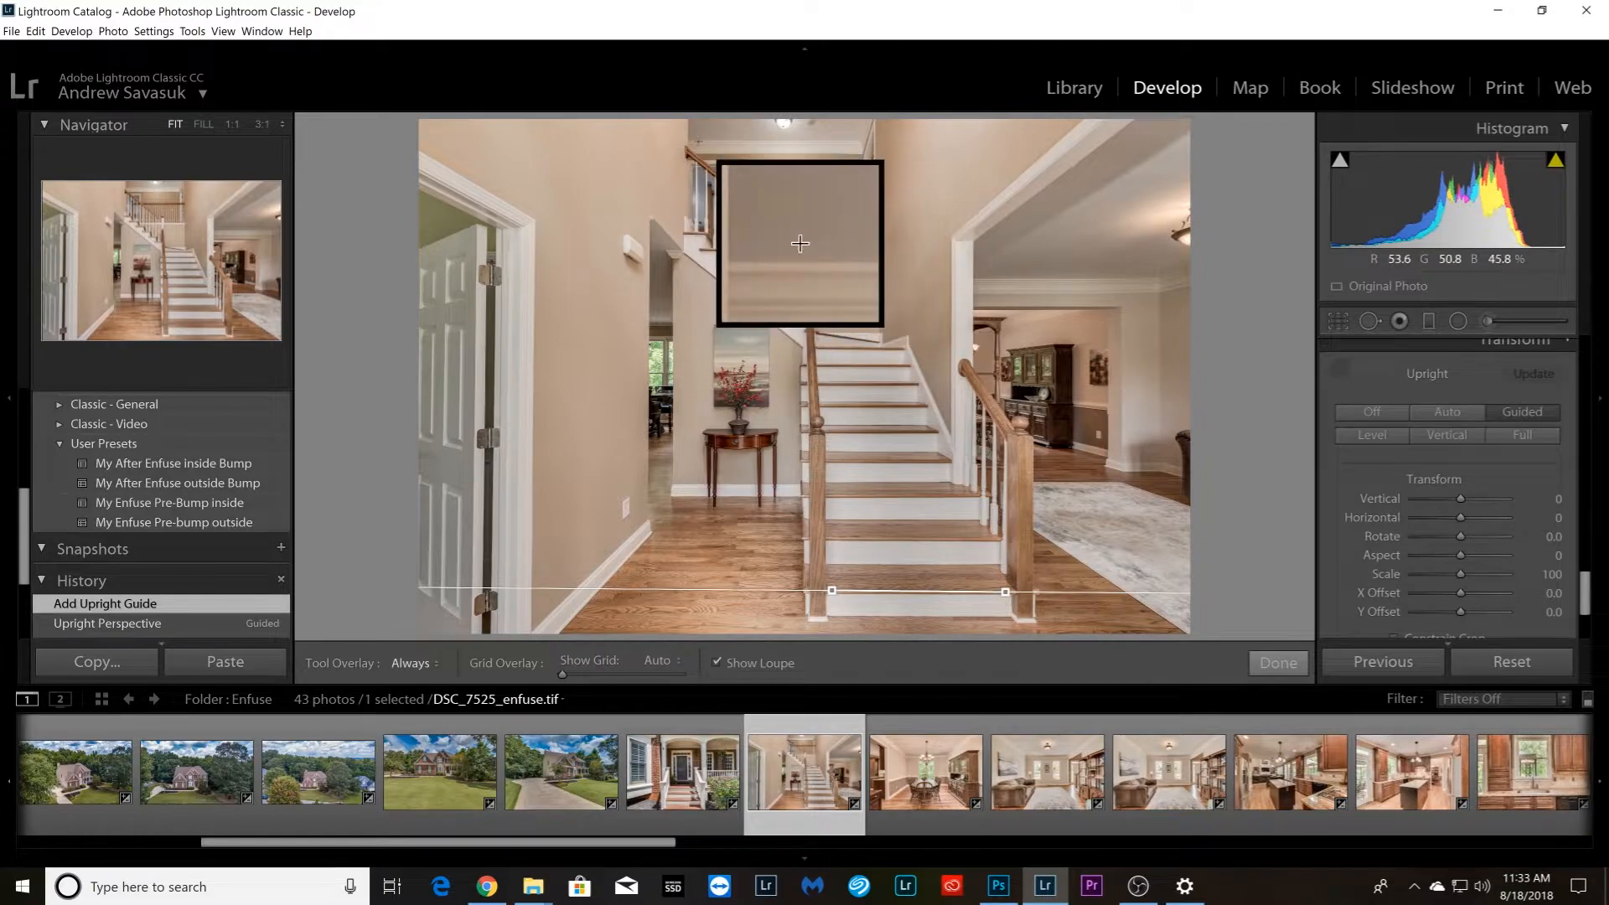
left_click_drag(690, 142, 859, 140)
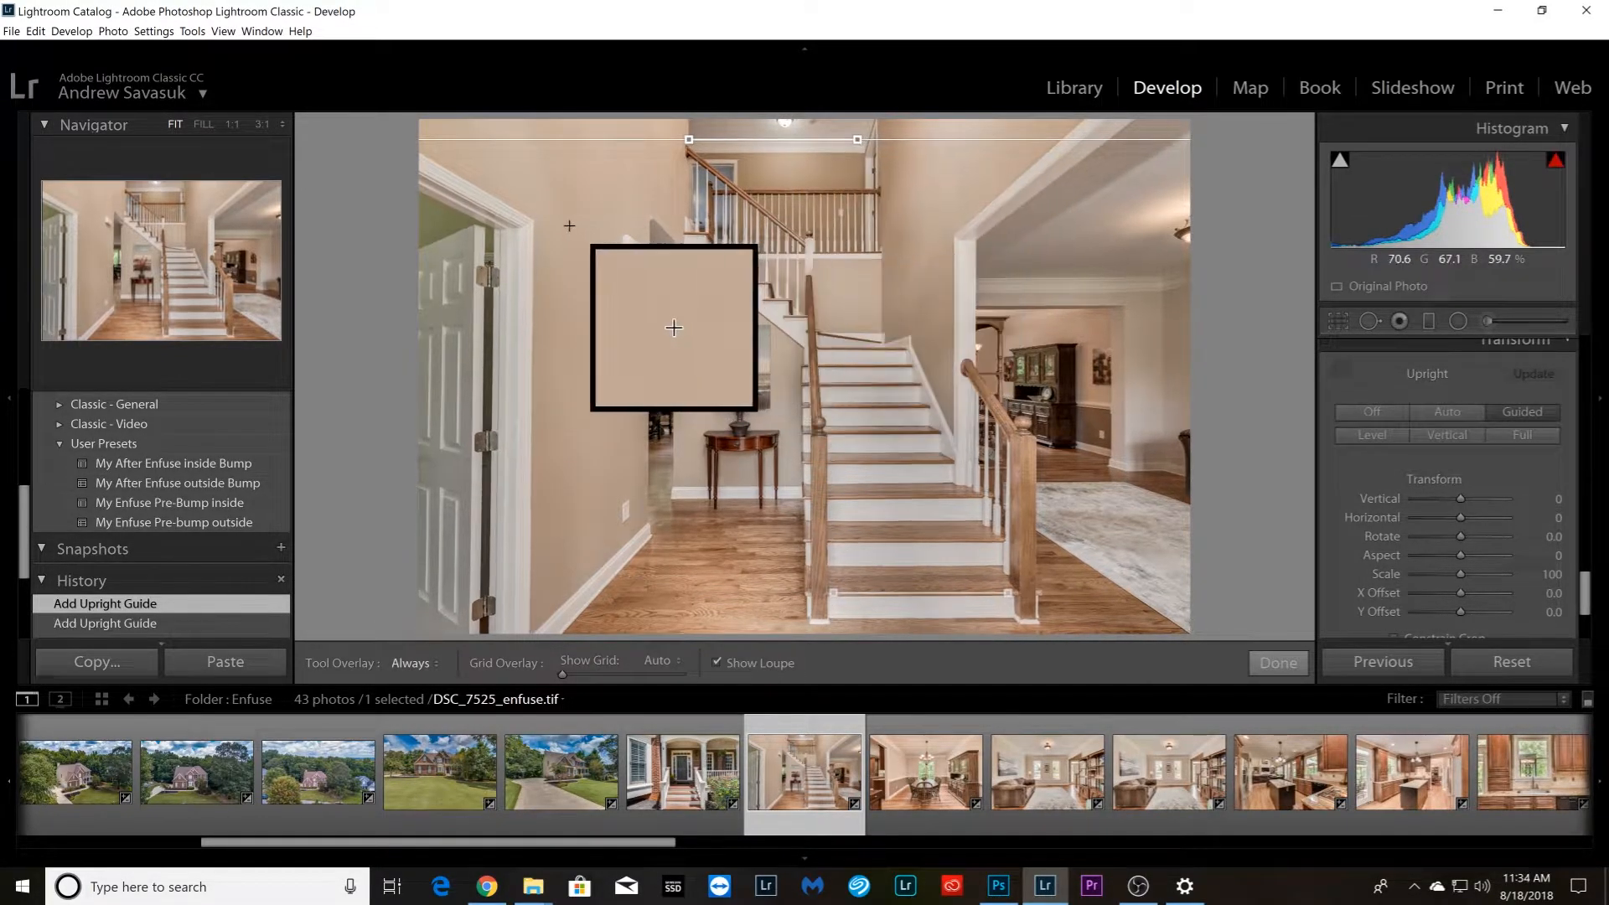
left_click_drag(537, 232, 532, 613)
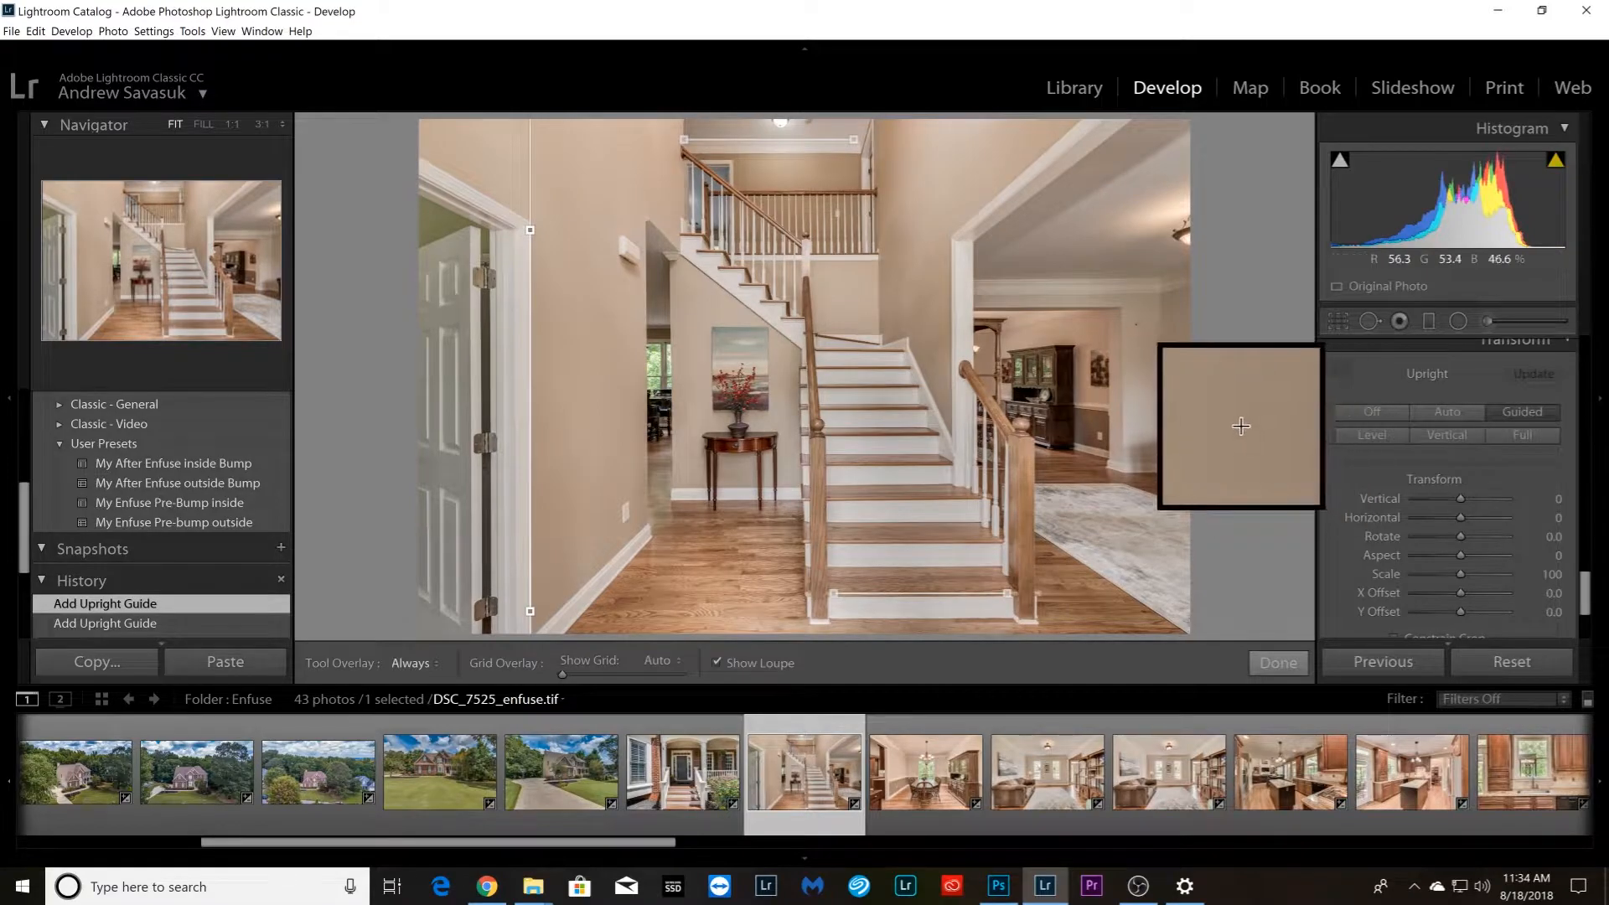
left_click_drag(975, 258, 974, 432)
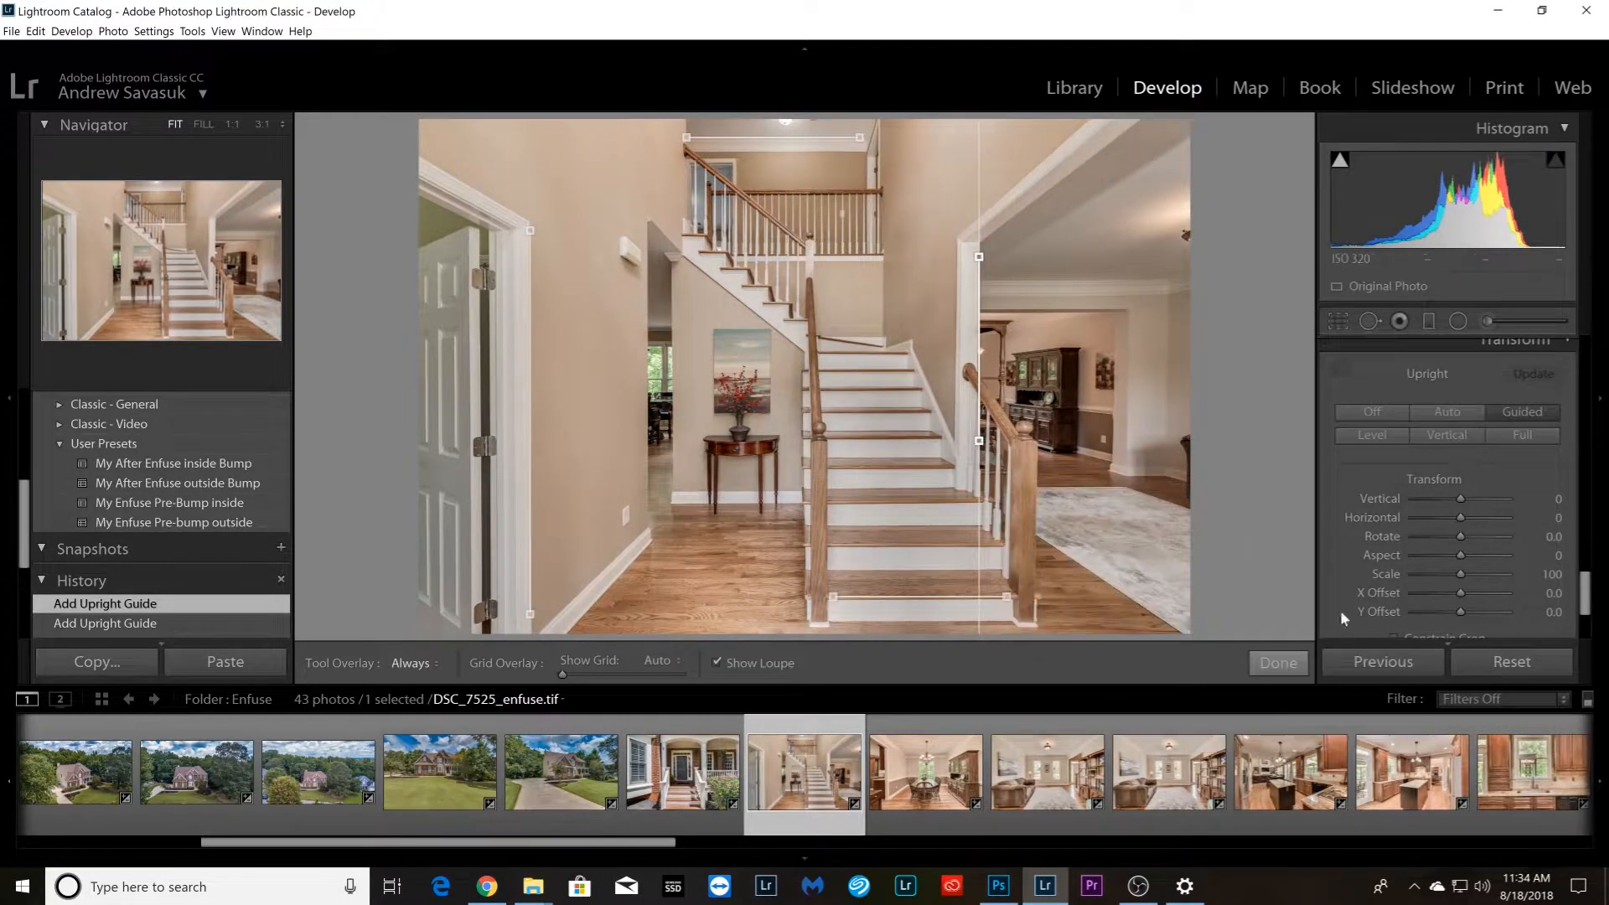
key("ctrl+z")
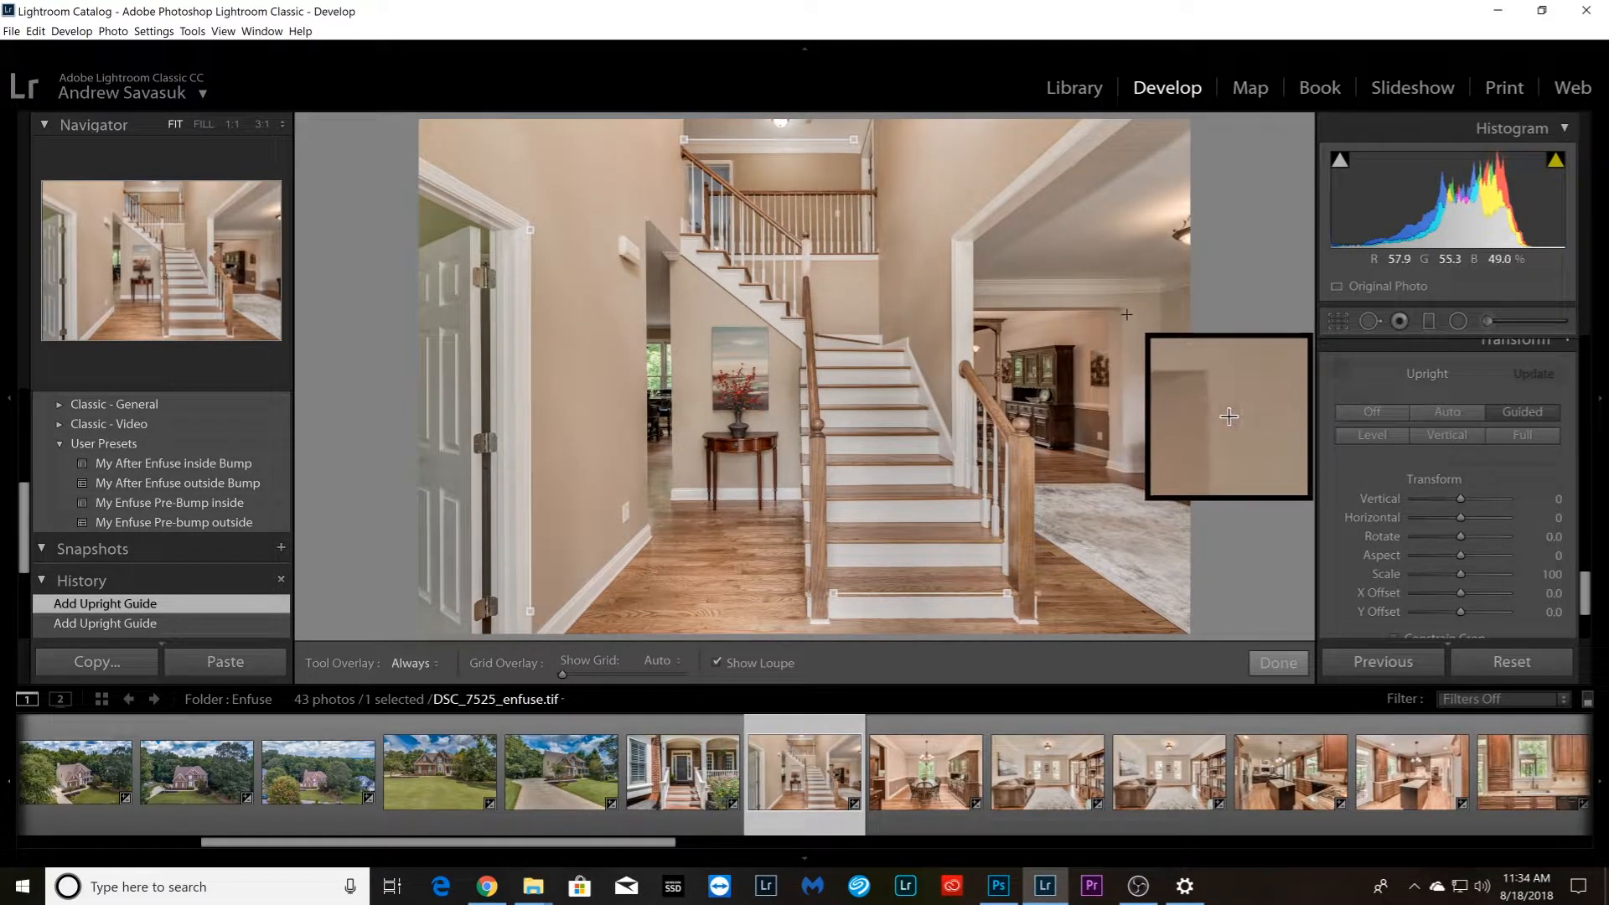
left_click_drag(1125, 314, 1125, 454)
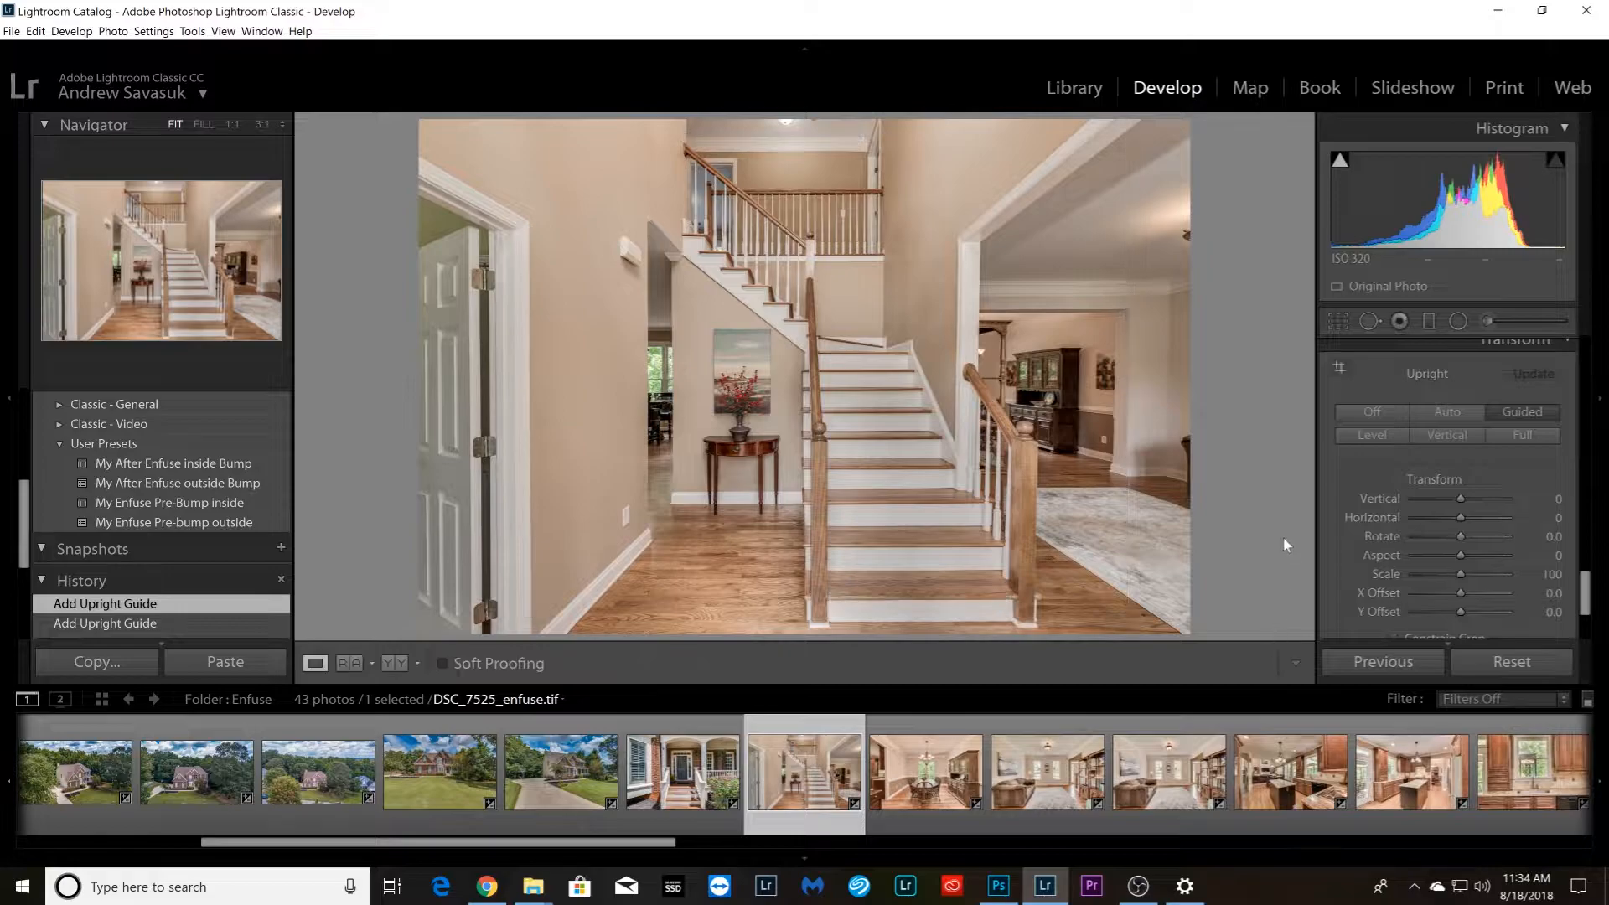
Straighten dining room photo DSC_7535_enfuse.tif with Guided Upright, using horizontal guides on the back wall's crown molding and baseboard and vertical guides on its two corners
key("Right")
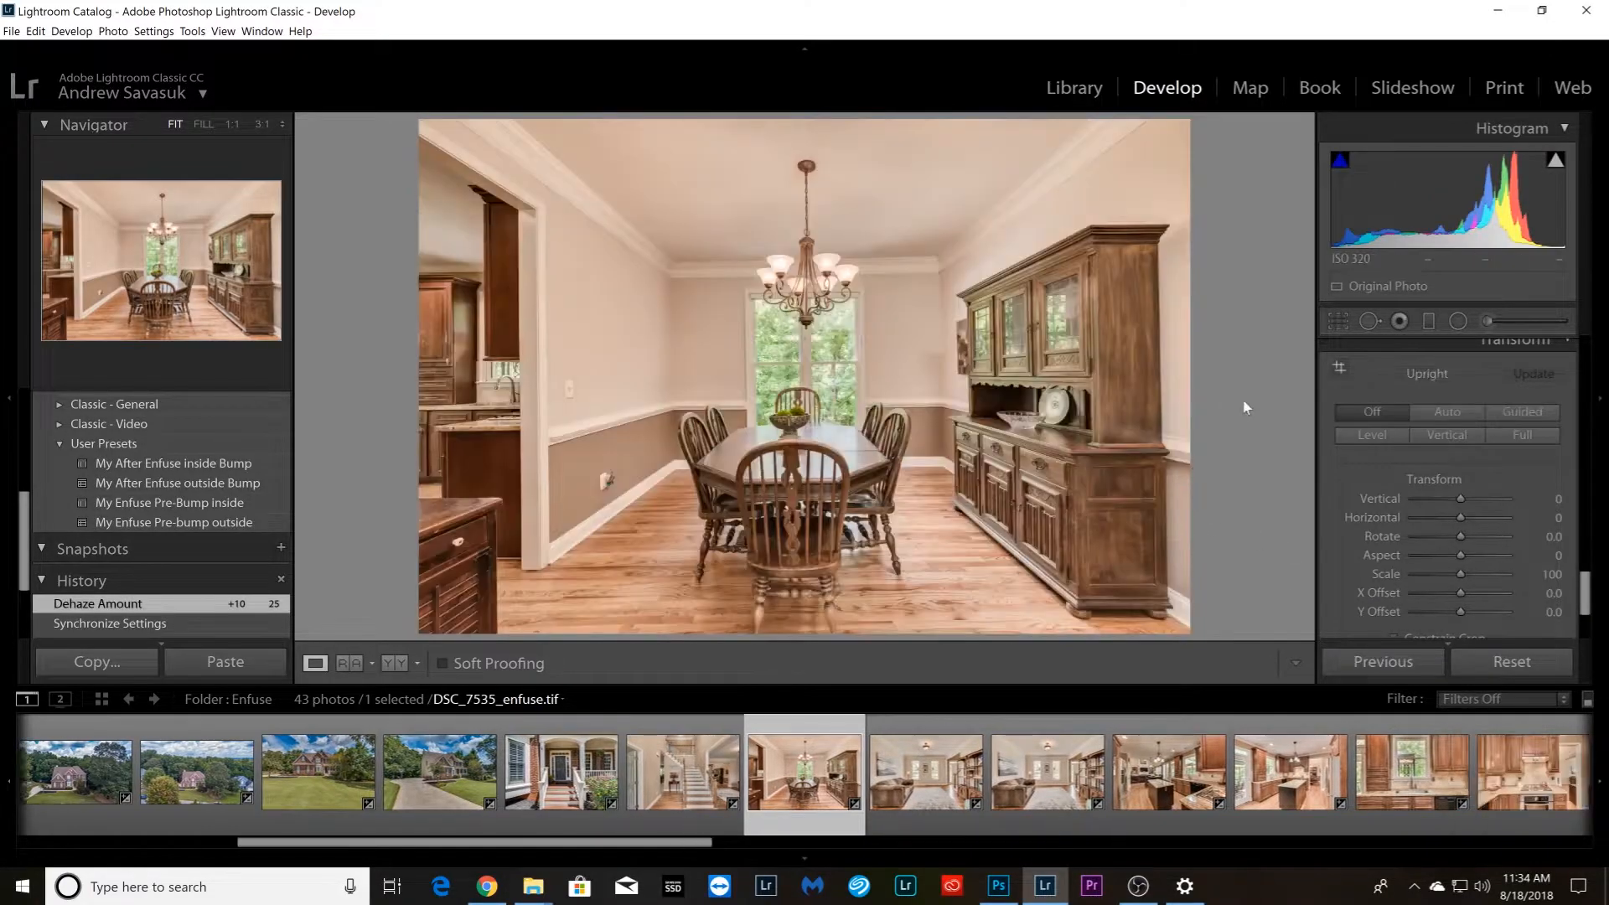
left_click(1339, 371)
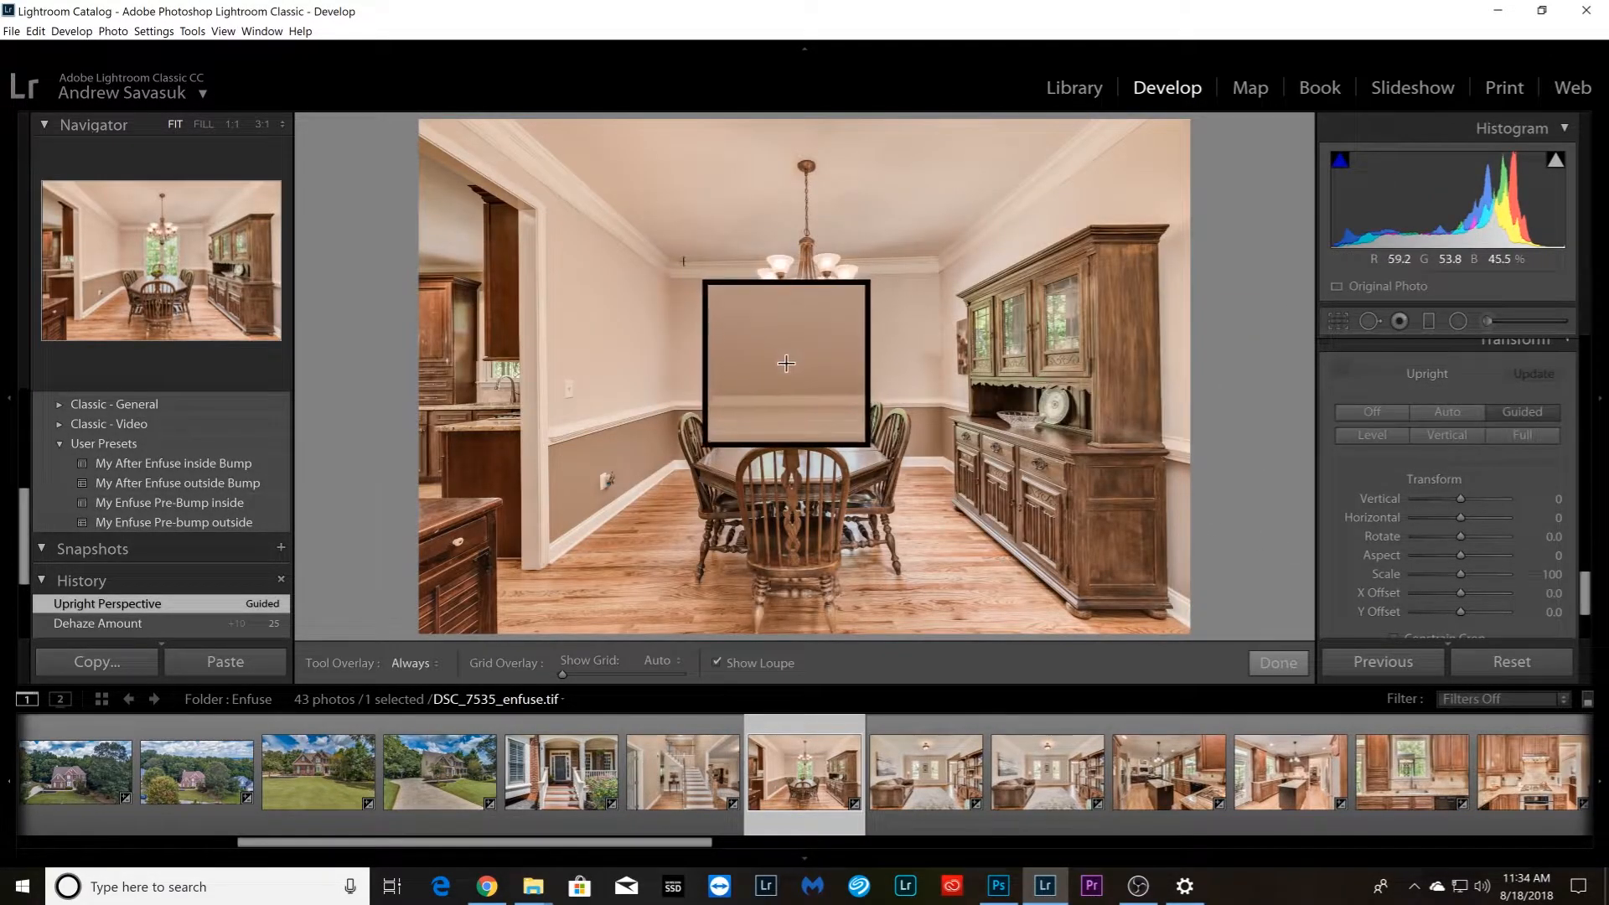
left_click_drag(677, 264, 937, 257)
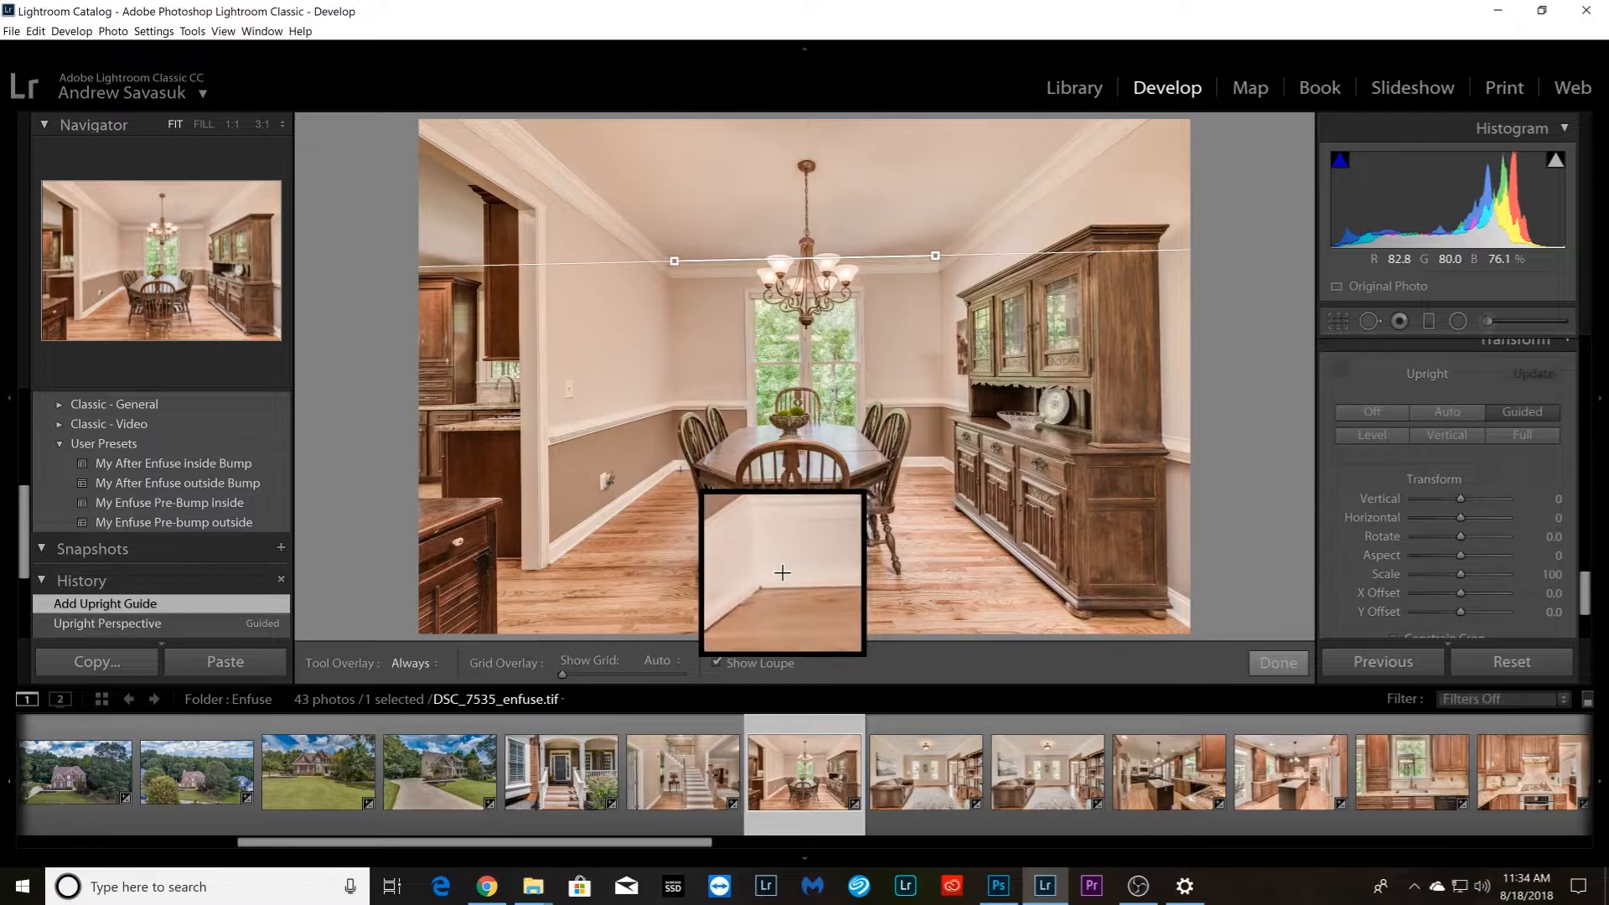
mouse_move(679, 469)
left_mouse_down()
mouse_move(969, 468)
mouse_move(944, 468)
left_mouse_up()
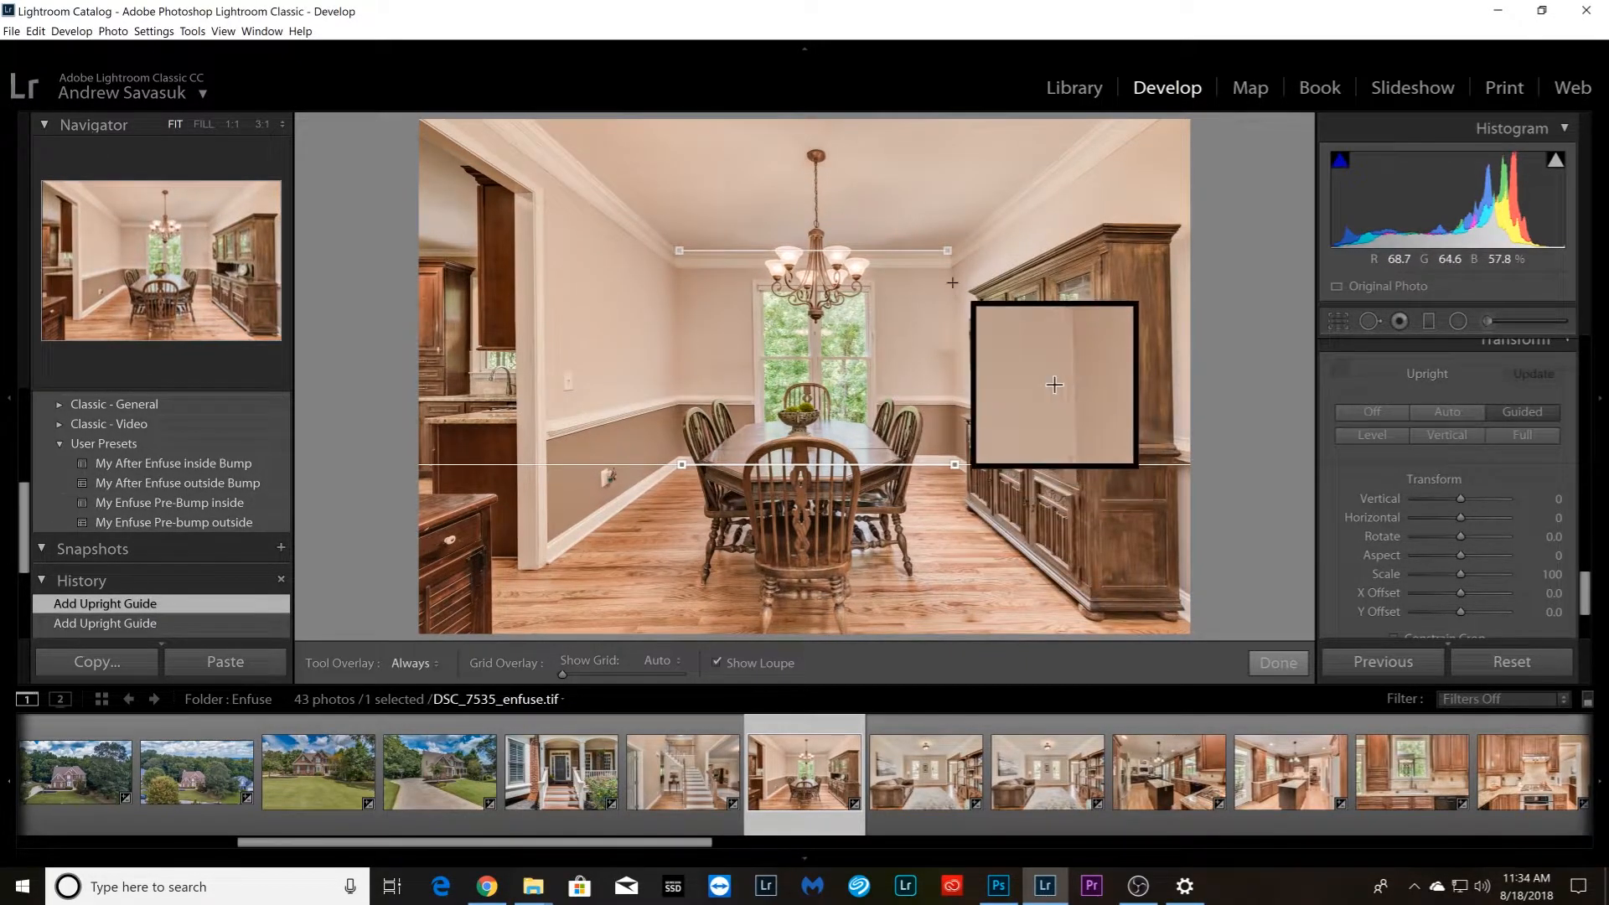
left_click_drag(954, 272, 954, 394)
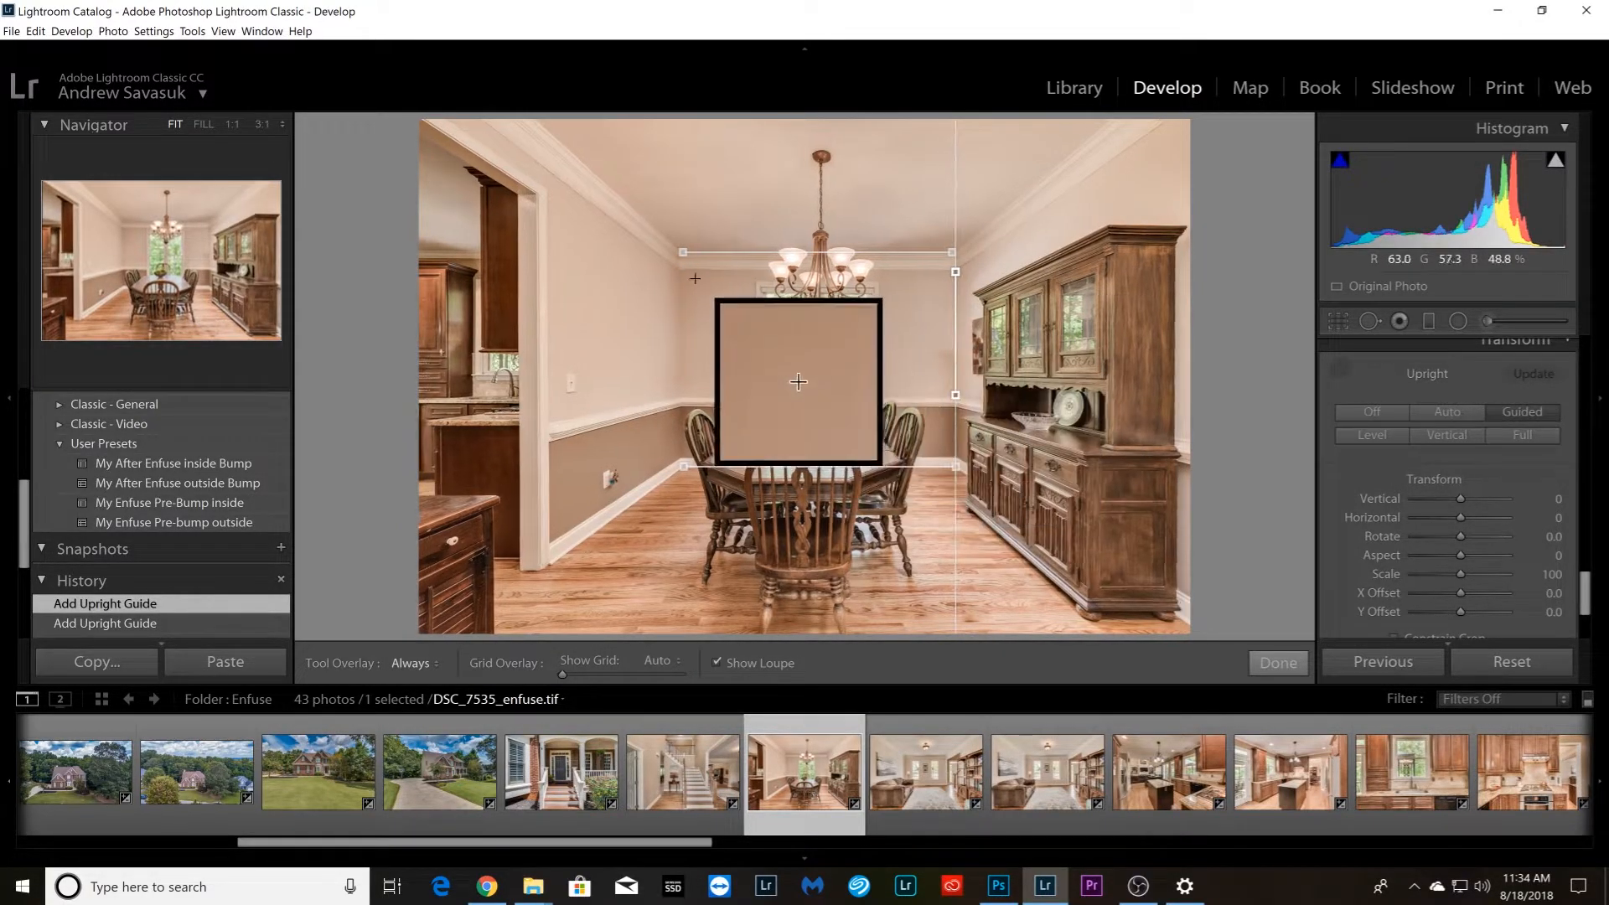
left_click_drag(680, 272, 680, 396)
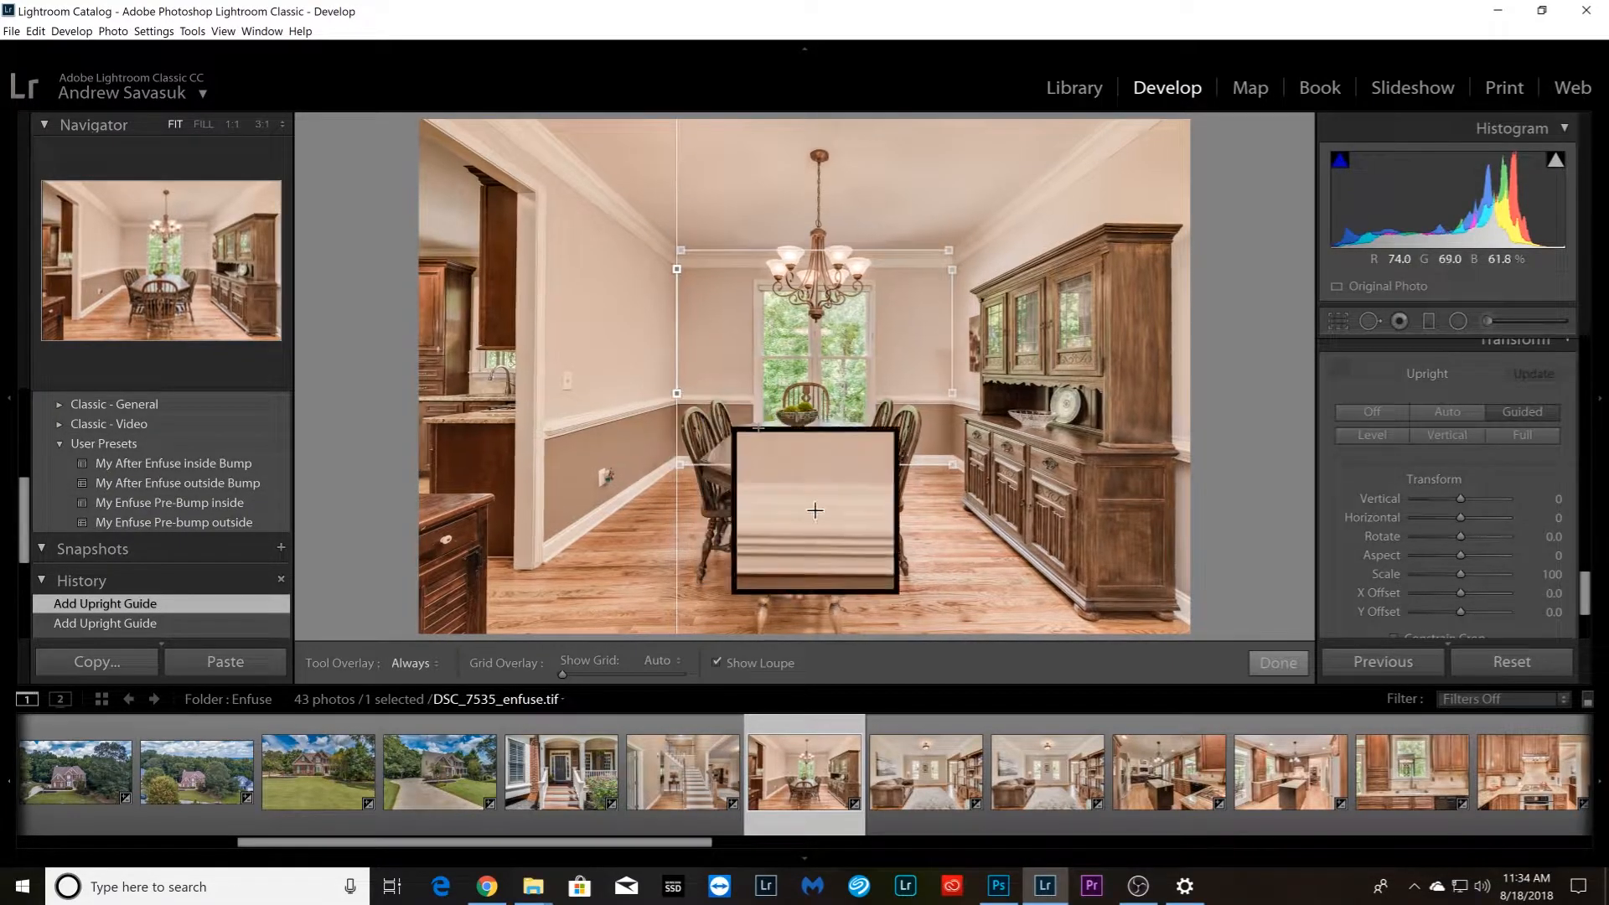
Open living room photo DSC_7550_enfuse.tif and activate the Guided Upright tool
key("Right")
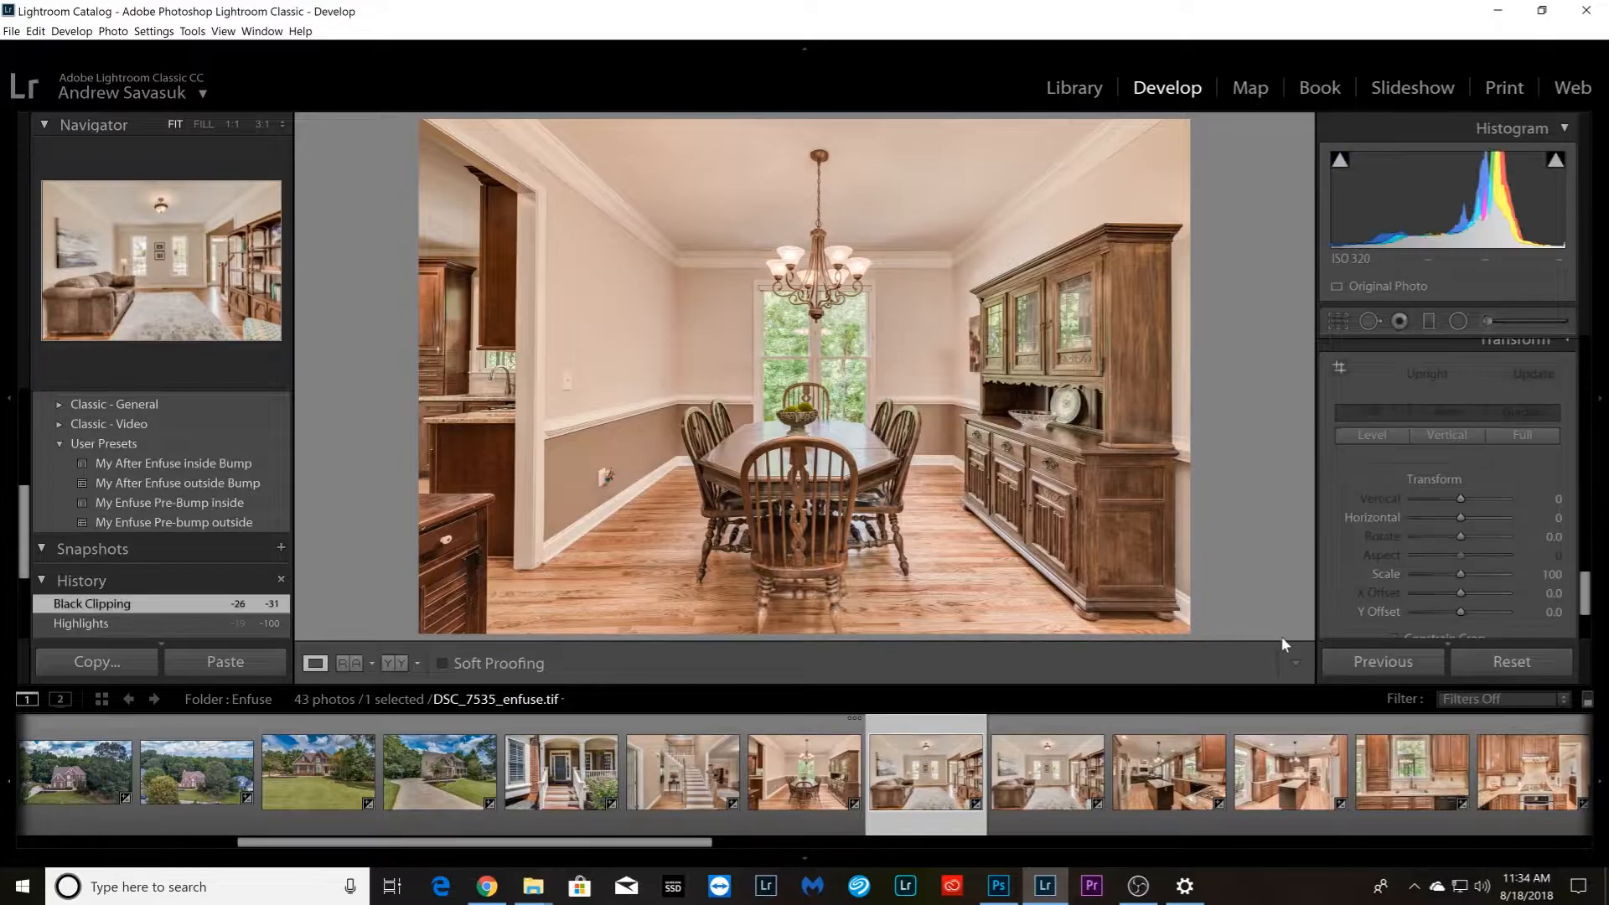
left_click(1341, 368)
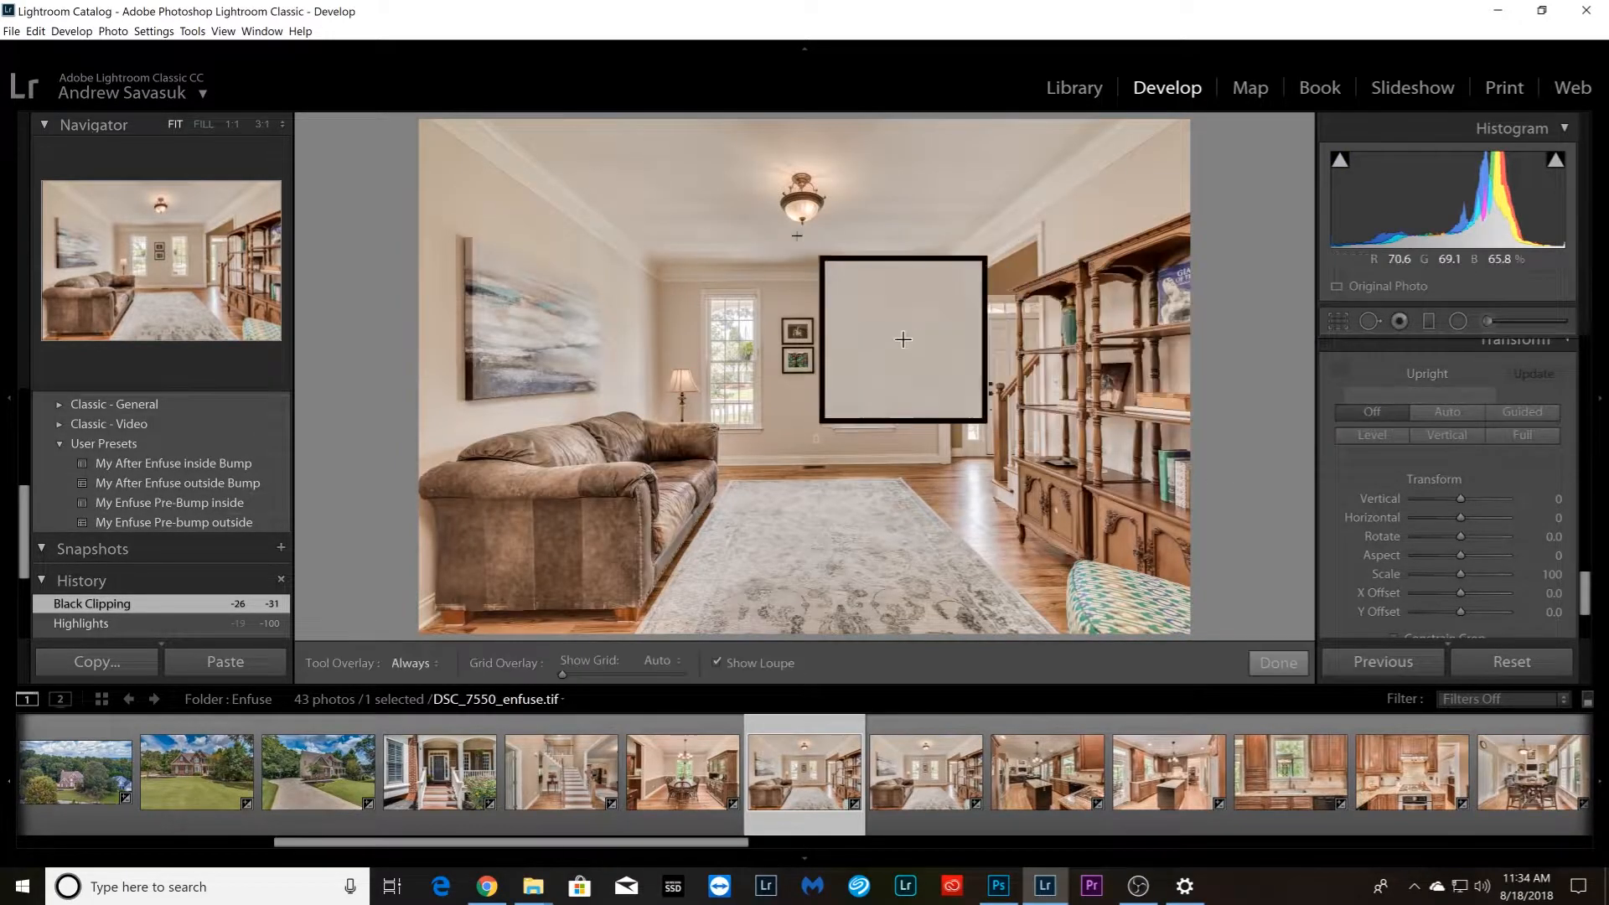
left_click_drag(664, 265, 934, 265)
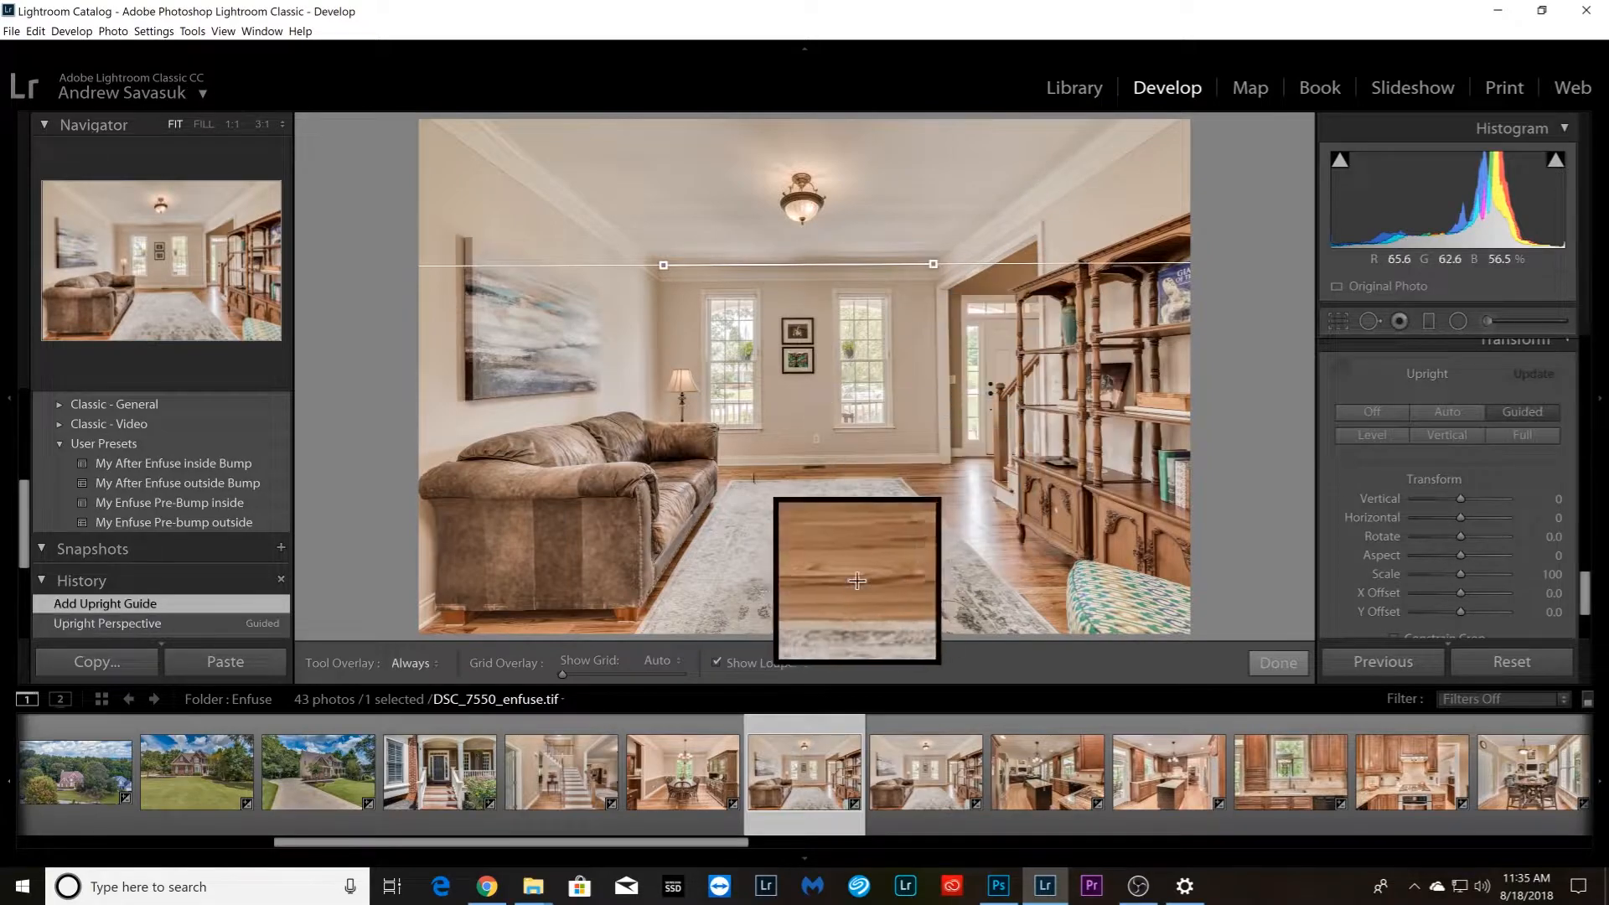
left_click_drag(724, 467, 934, 465)
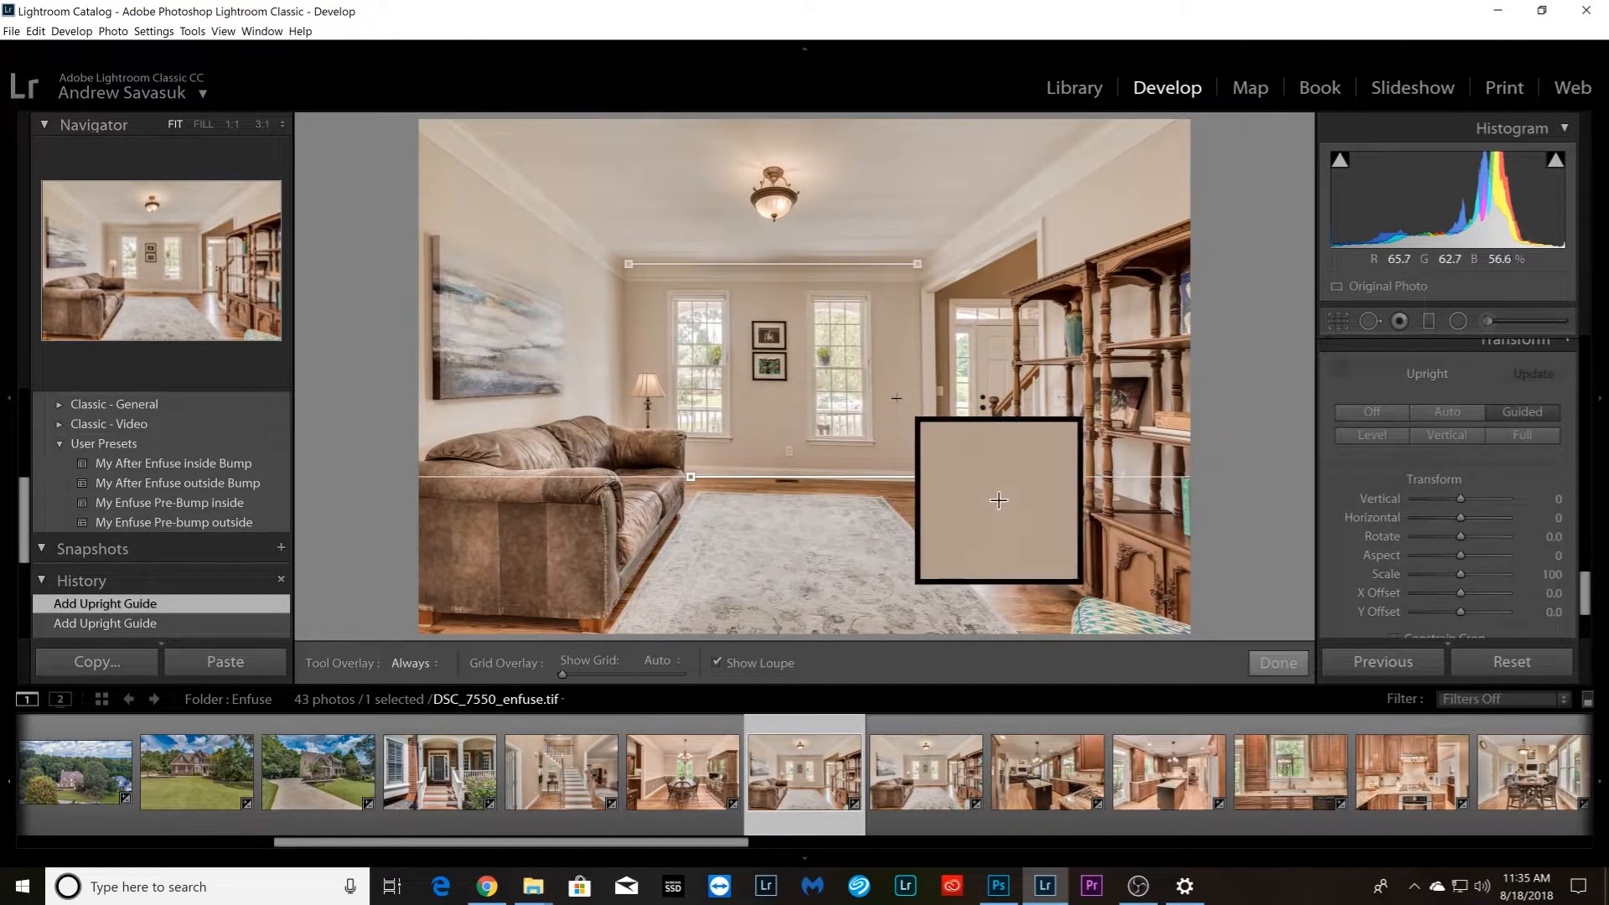
key("ctrl+z")
key("ctrl+z")
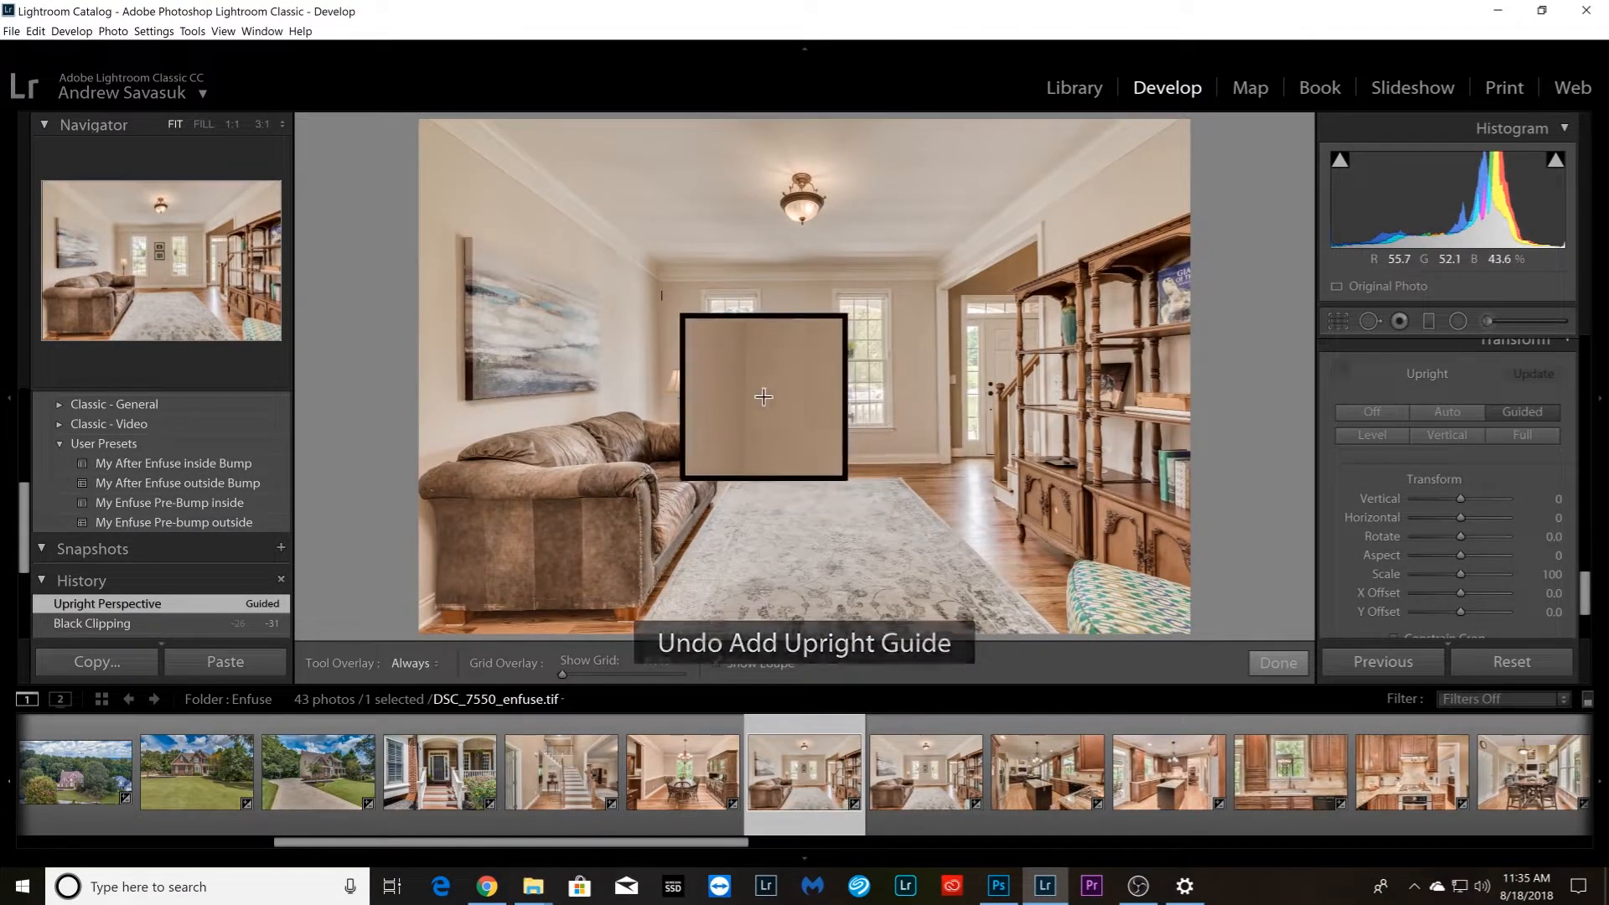
Straighten the living room photo with vertical Upright guides on the back wall's two side edges and a horizontal guide just below the crown molding
left_click_drag(660, 284, 659, 418)
left_click_drag(940, 295, 939, 448)
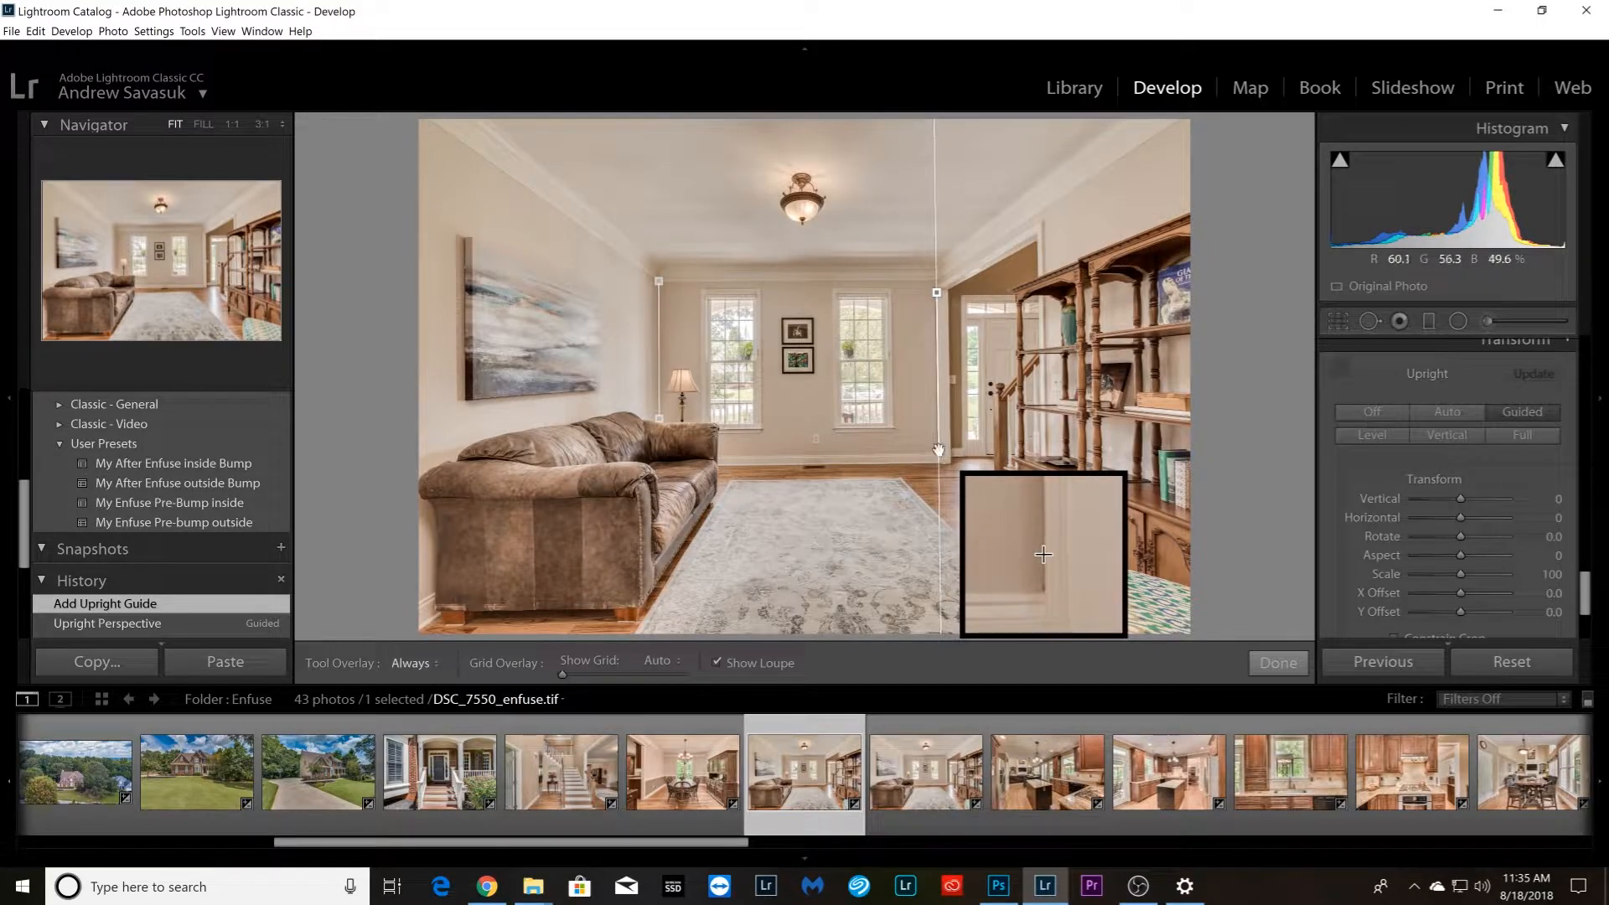
left_click_drag(939, 450, 941, 453)
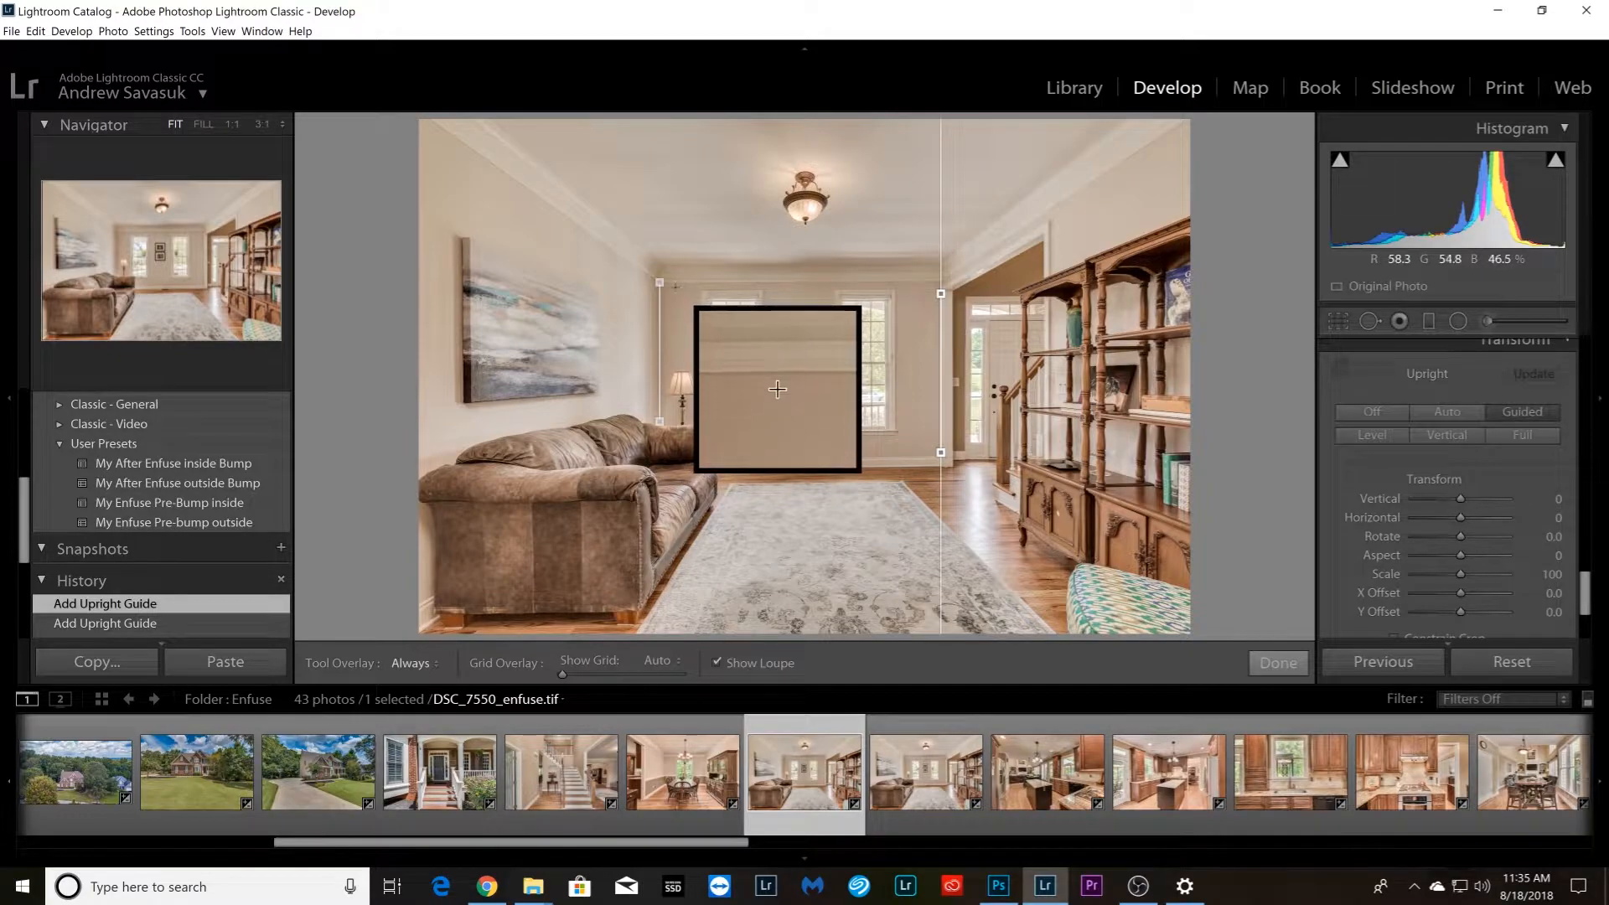
left_click_drag(675, 284, 935, 282)
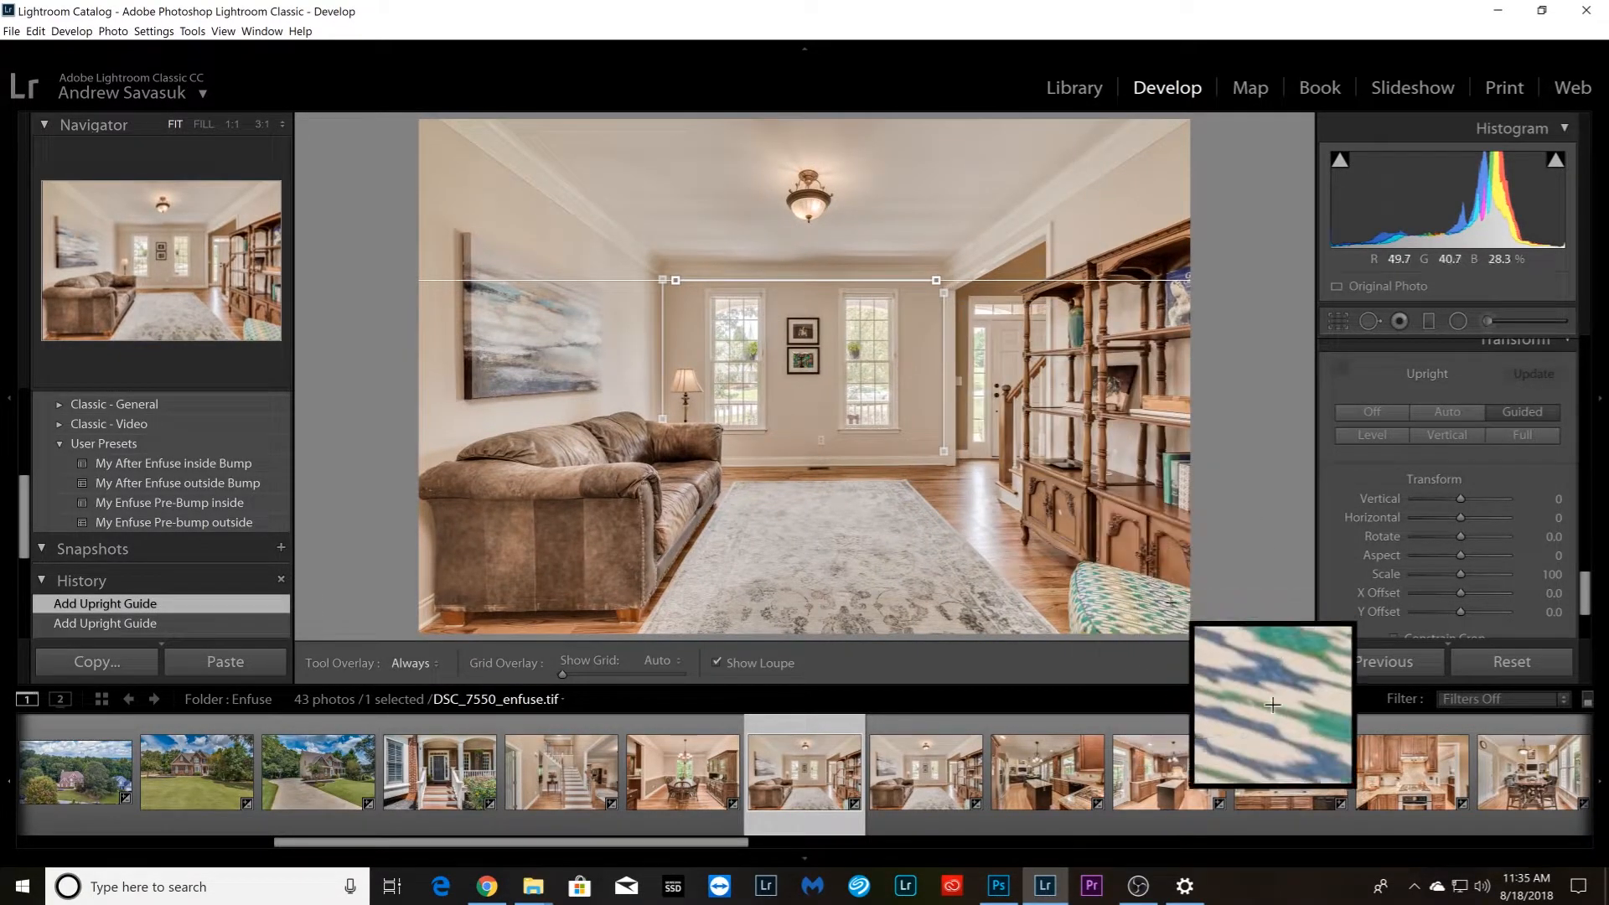
Synchronize the straightened living room photo's settings to the second copy of DSC_7550_enfuse.tif
key("Right")
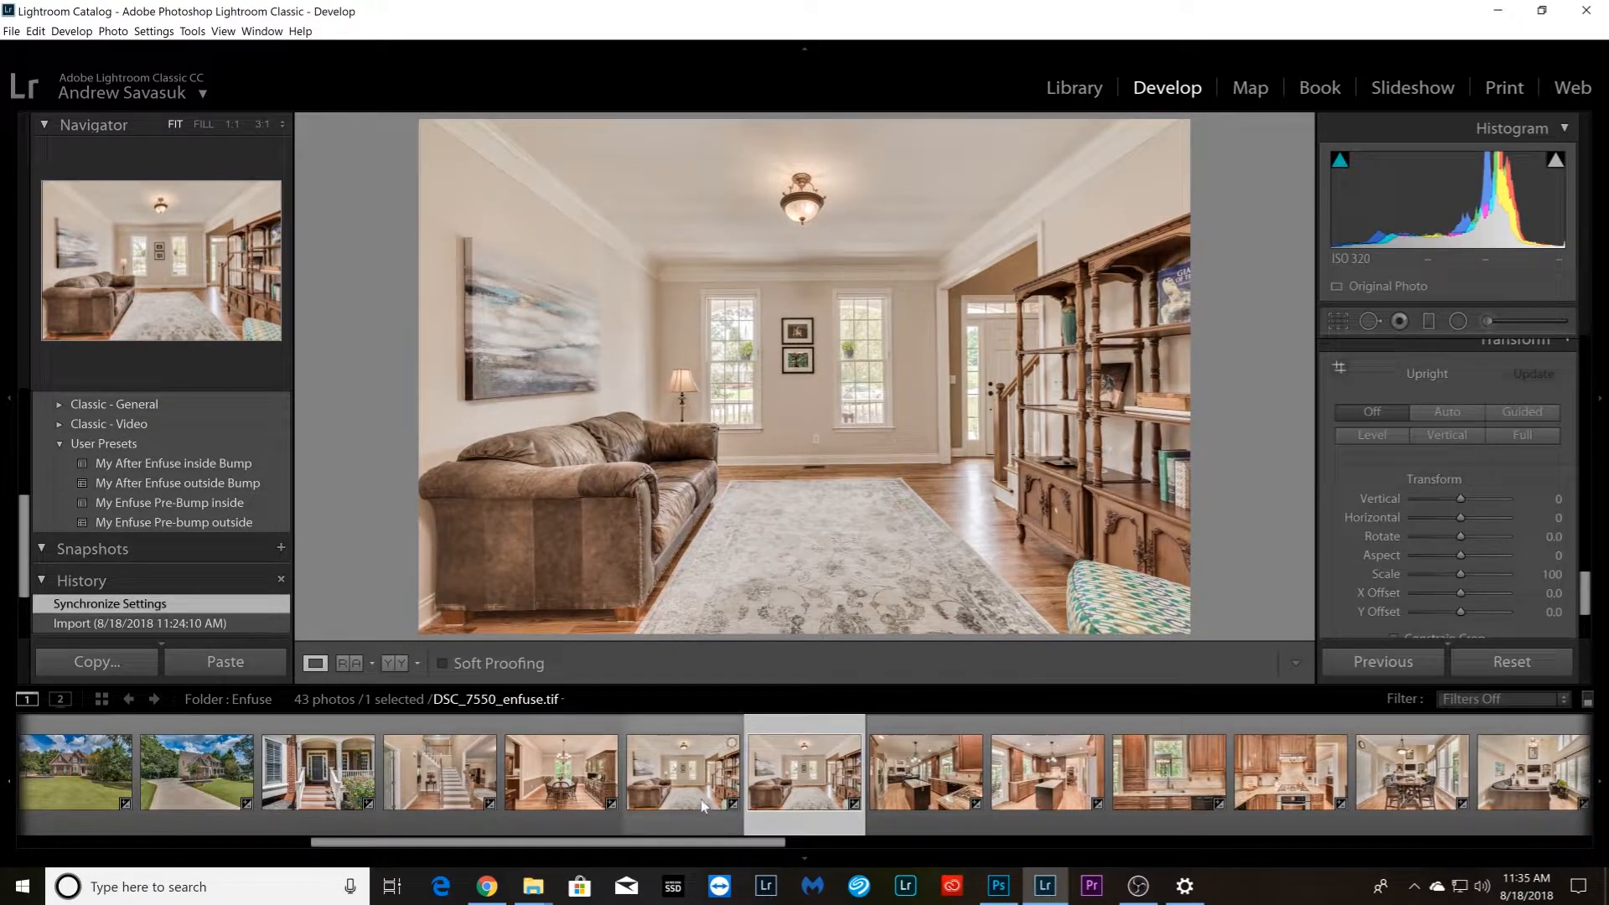
left_click(691, 798, "ctrl")
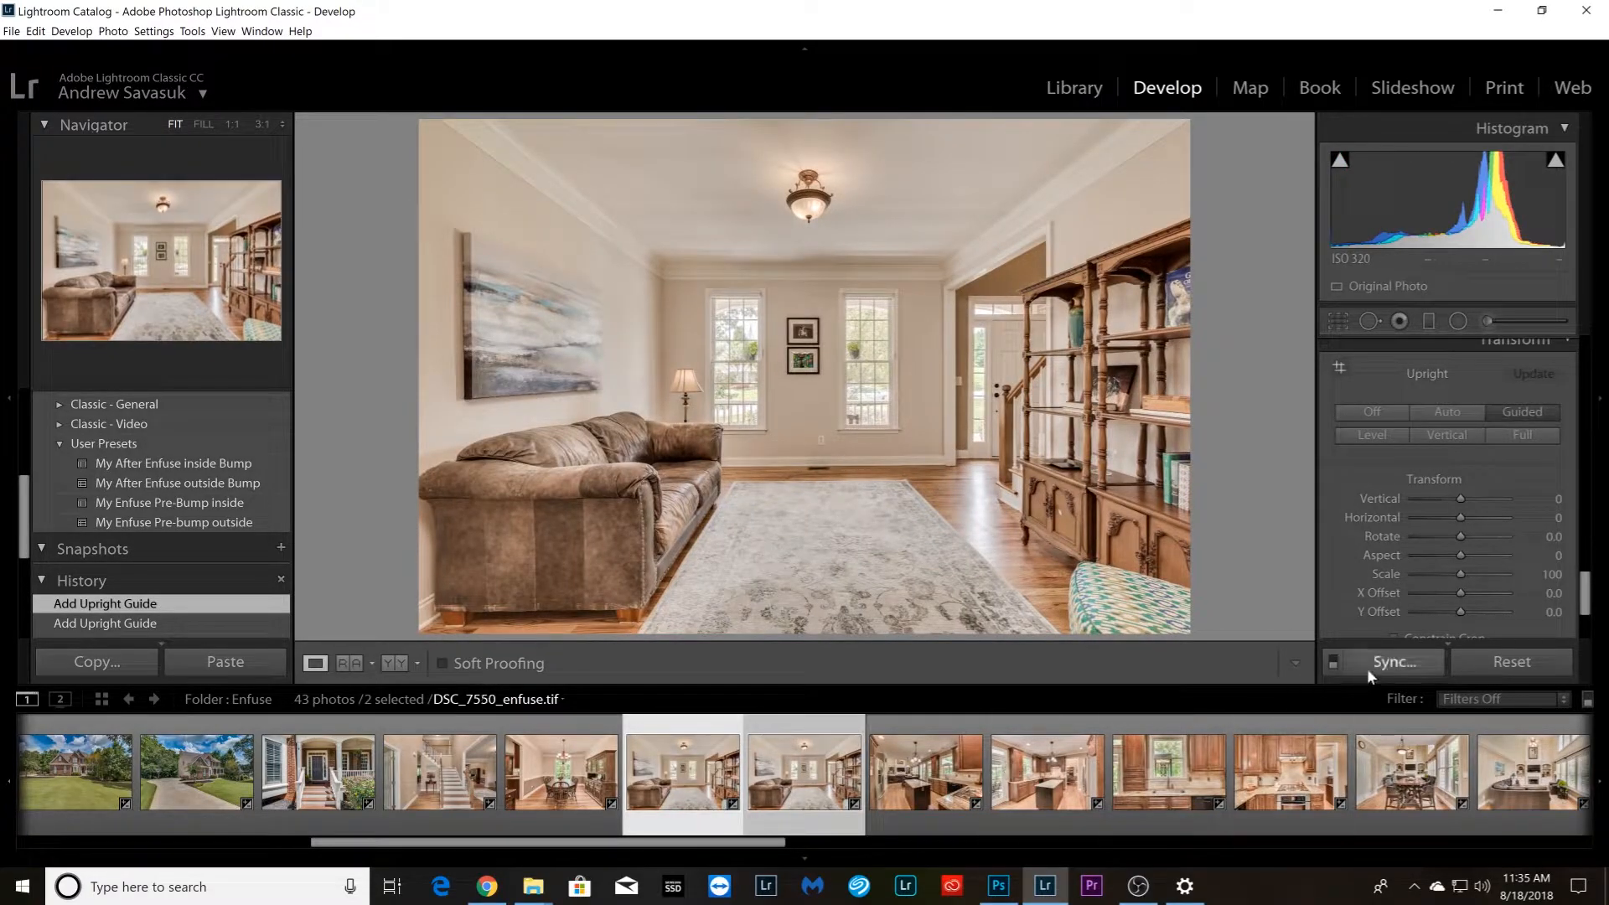
left_click(1370, 668)
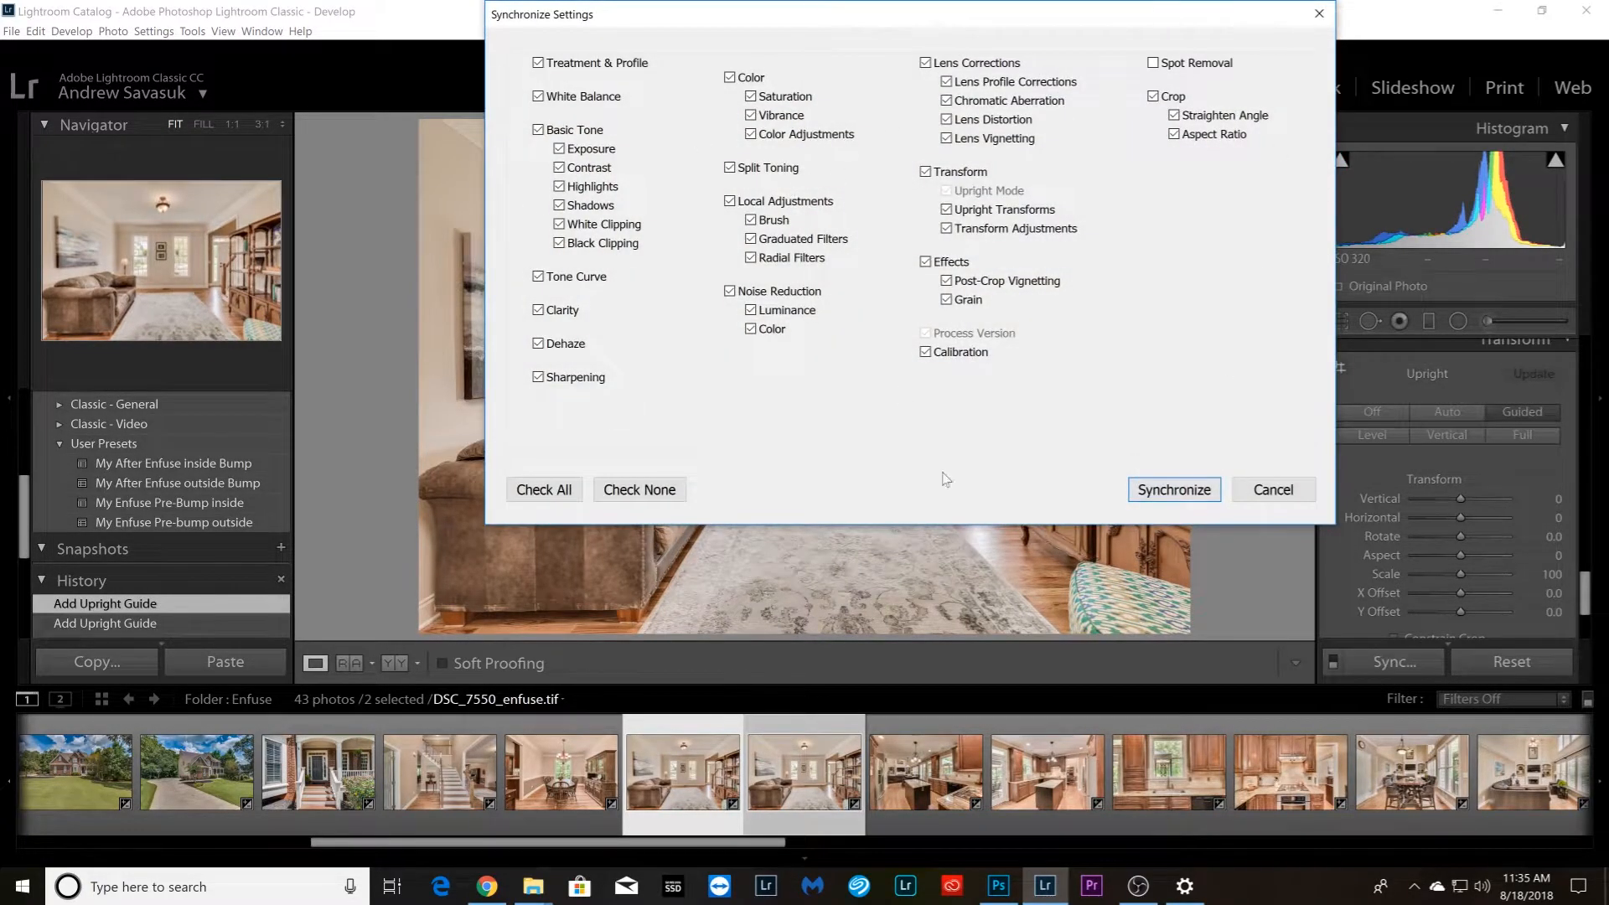
left_click(1174, 491)
Compare the two copies of living room photo DSC_7550_enfuse.tif and remove the second one
left_click(947, 826)
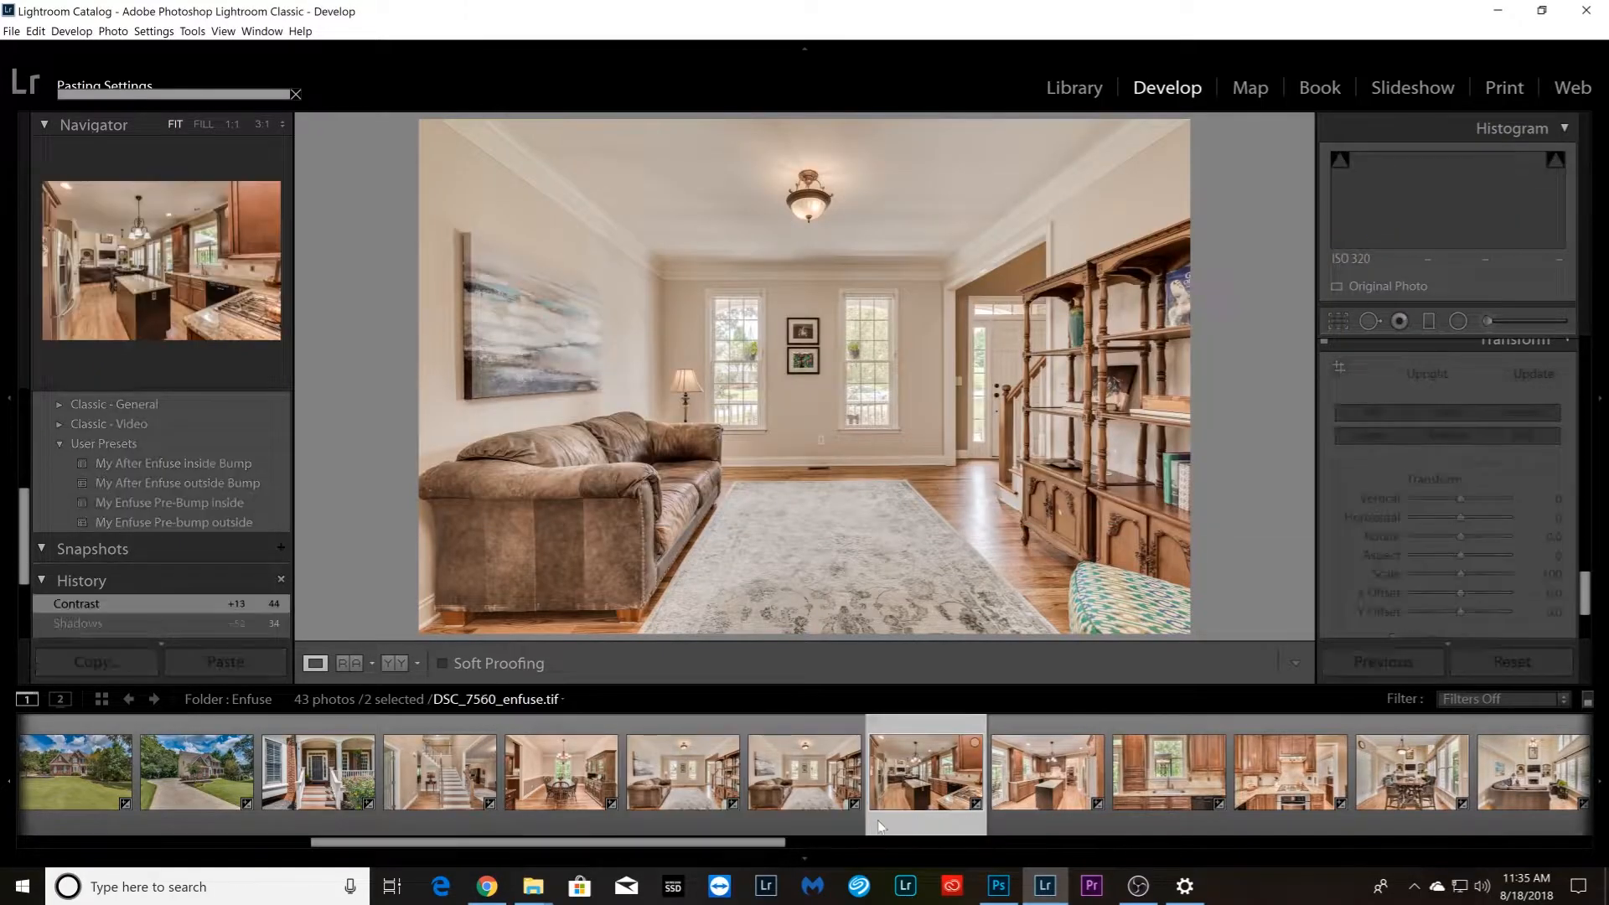
left_click(712, 811)
key("Right")
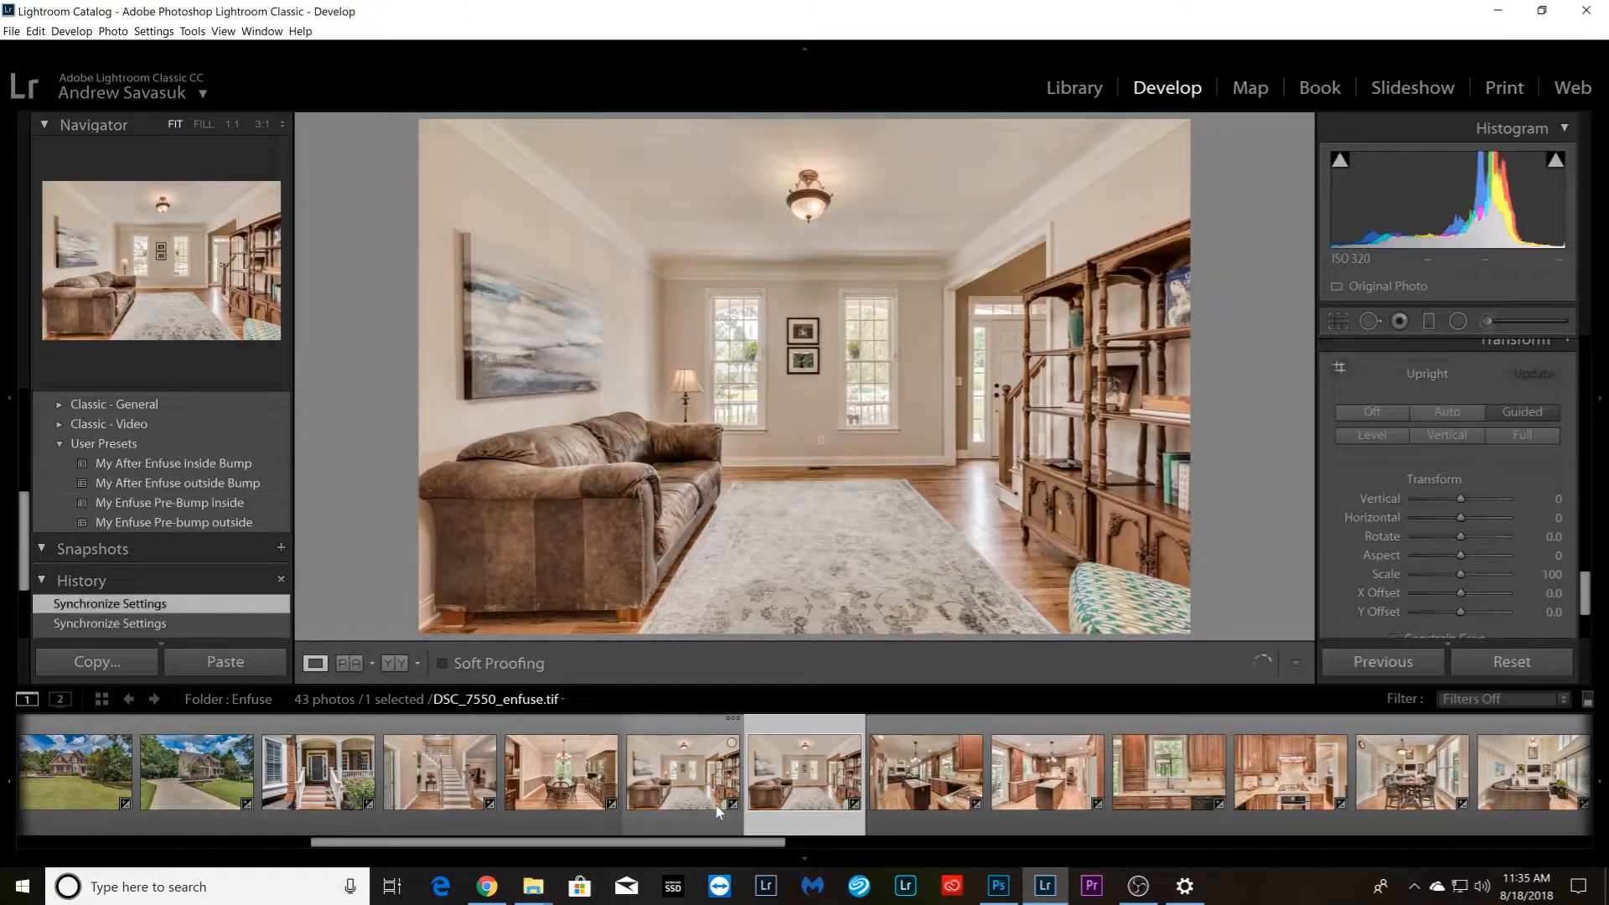
key("Left")
key("Right")
key("Left")
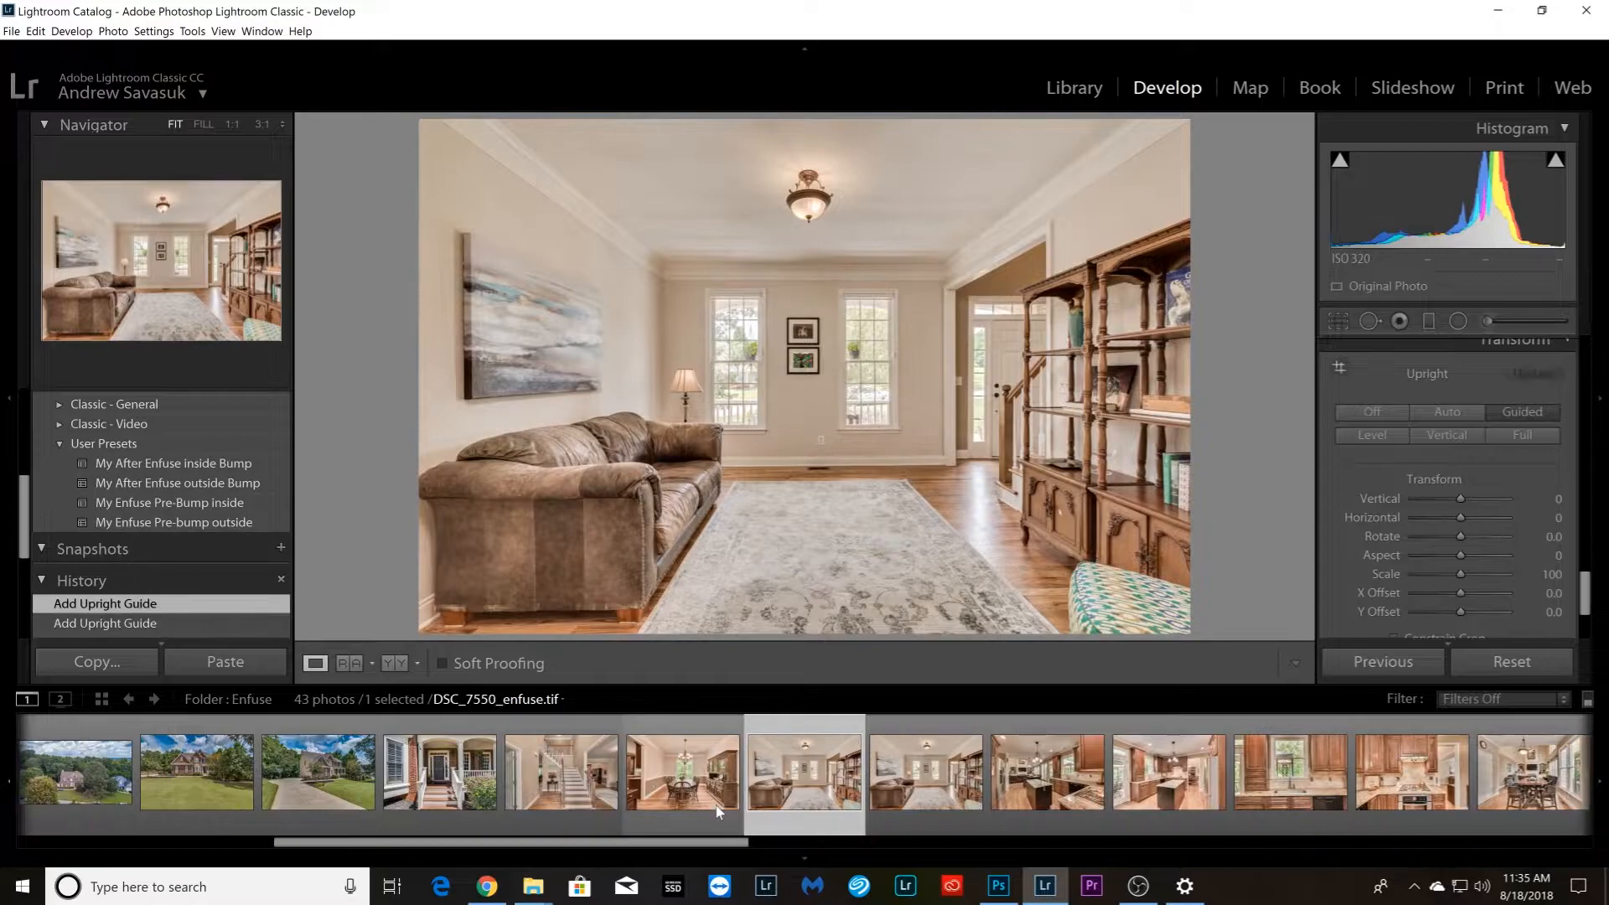
key("Right")
right_click(800, 827)
left_click(872, 792)
left_click(843, 491)
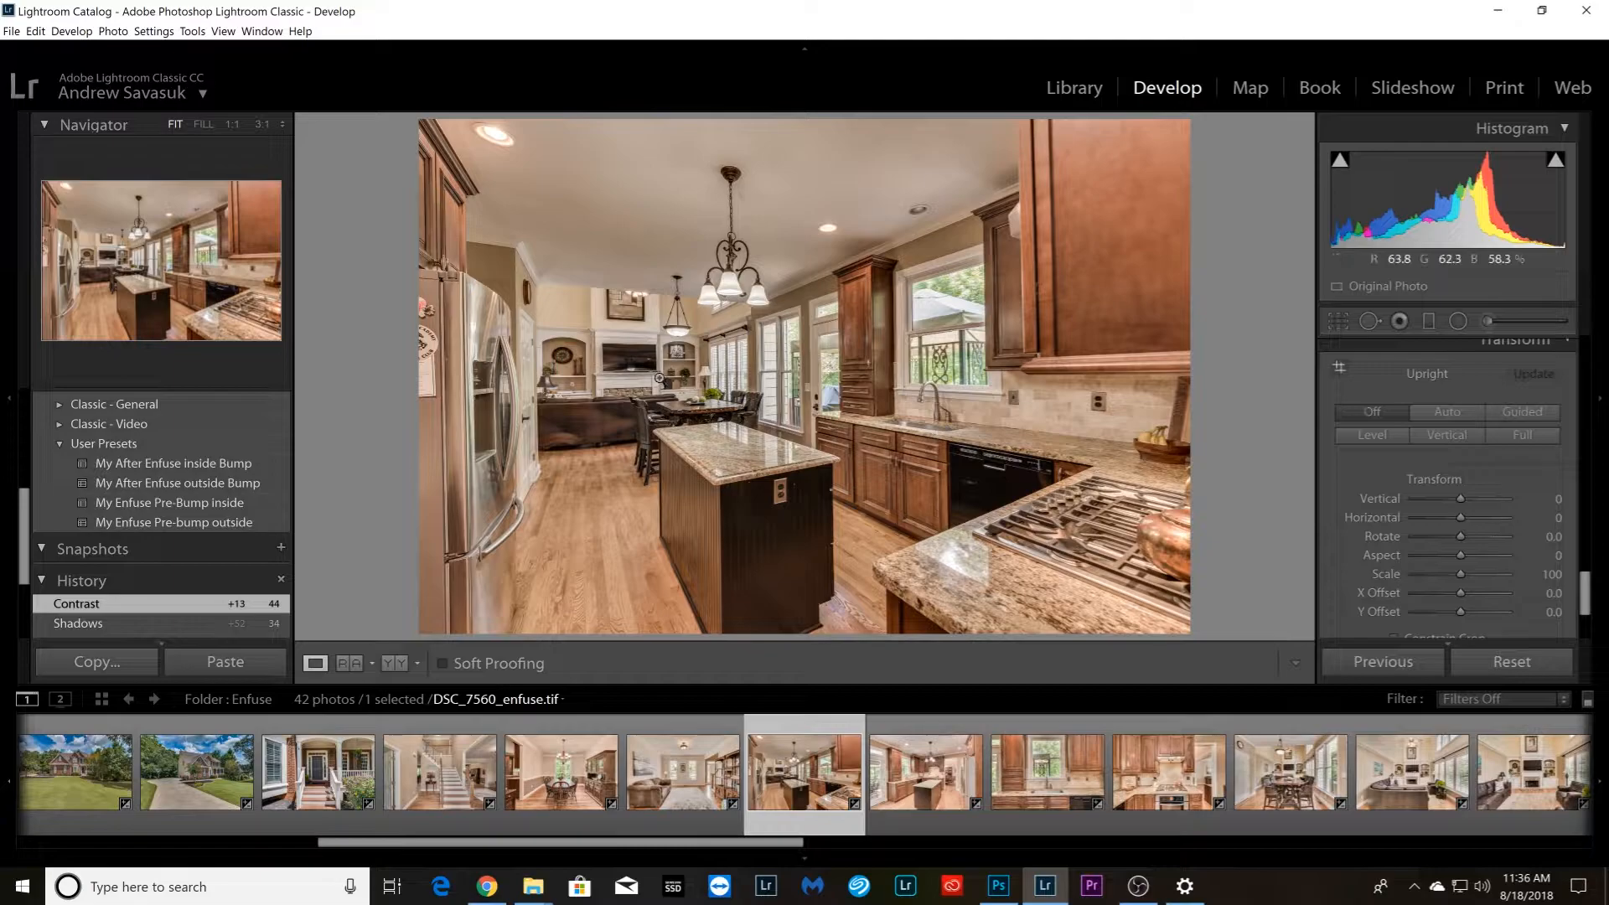
Straighten kitchen photo DSC_7560_enfuse.tif with Guided Upright, using vertical guides on the wall corner beside the fridge and the large upper cabinet's edge
left_click(1340, 369)
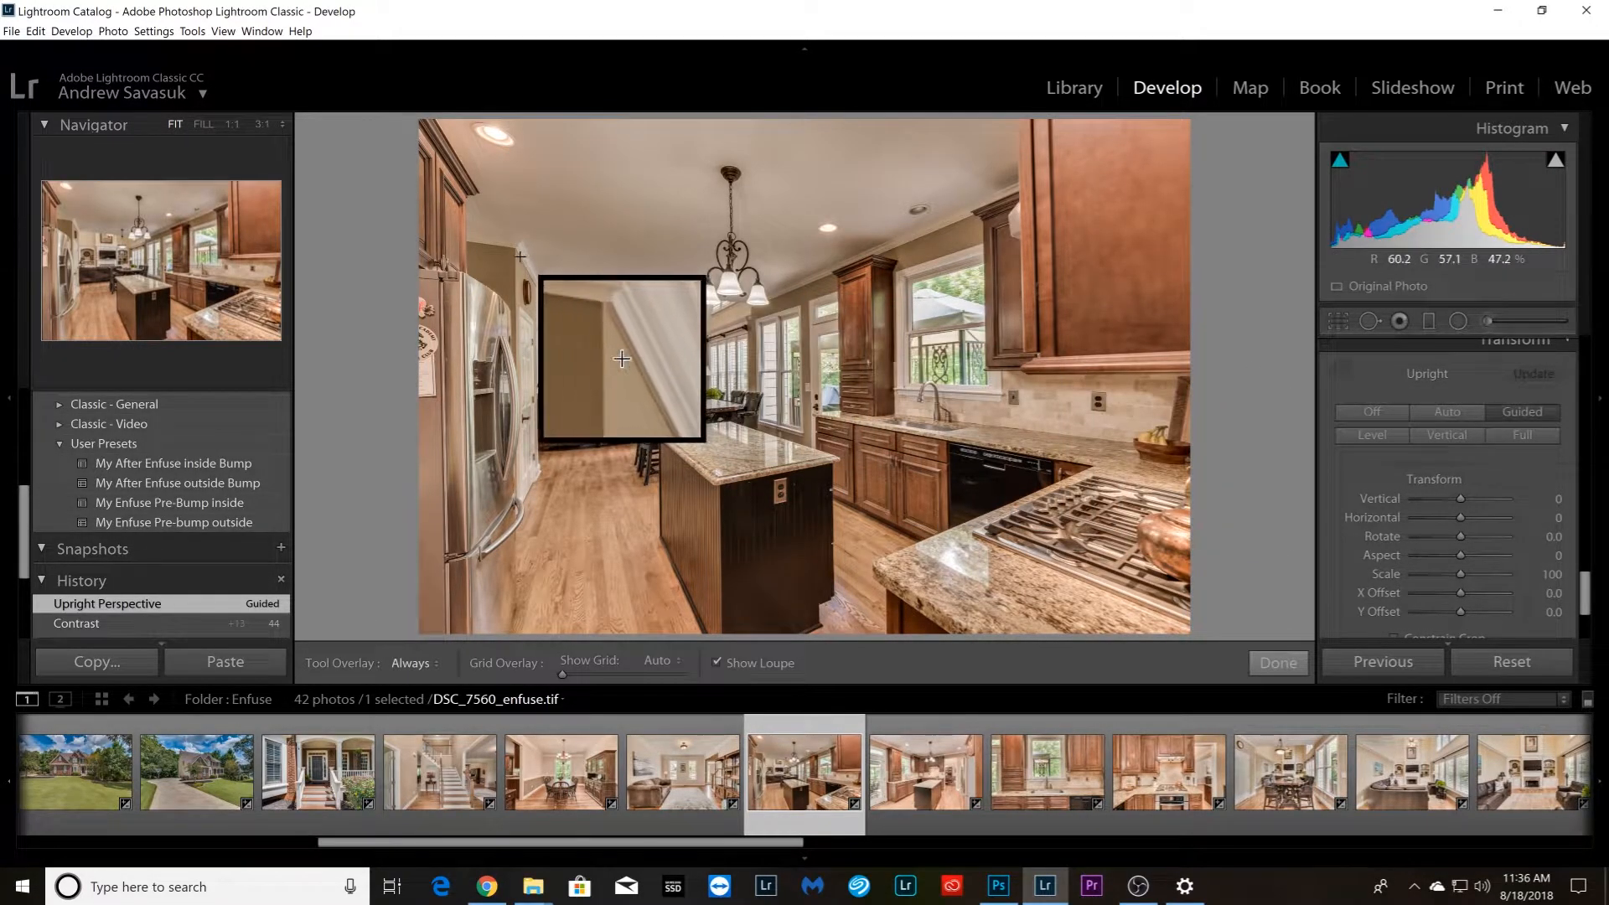
mouse_move(520, 255)
left_mouse_down()
mouse_move(529, 325)
mouse_move(509, 410)
mouse_move(514, 356)
mouse_move(517, 370)
left_mouse_up()
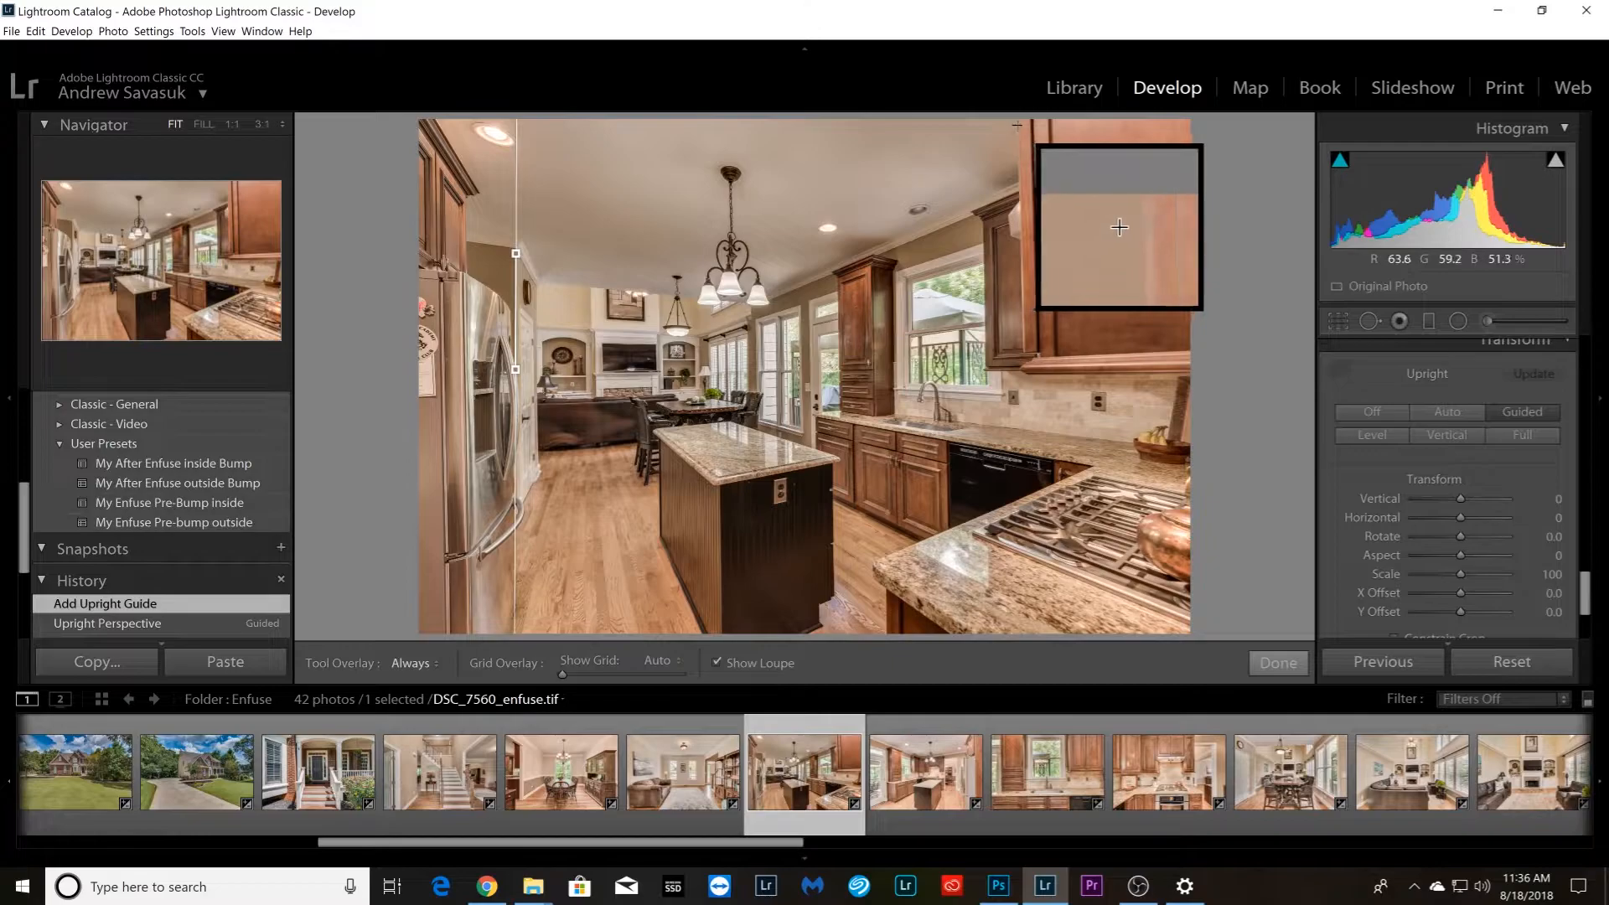
left_click_drag(1018, 125, 1023, 345)
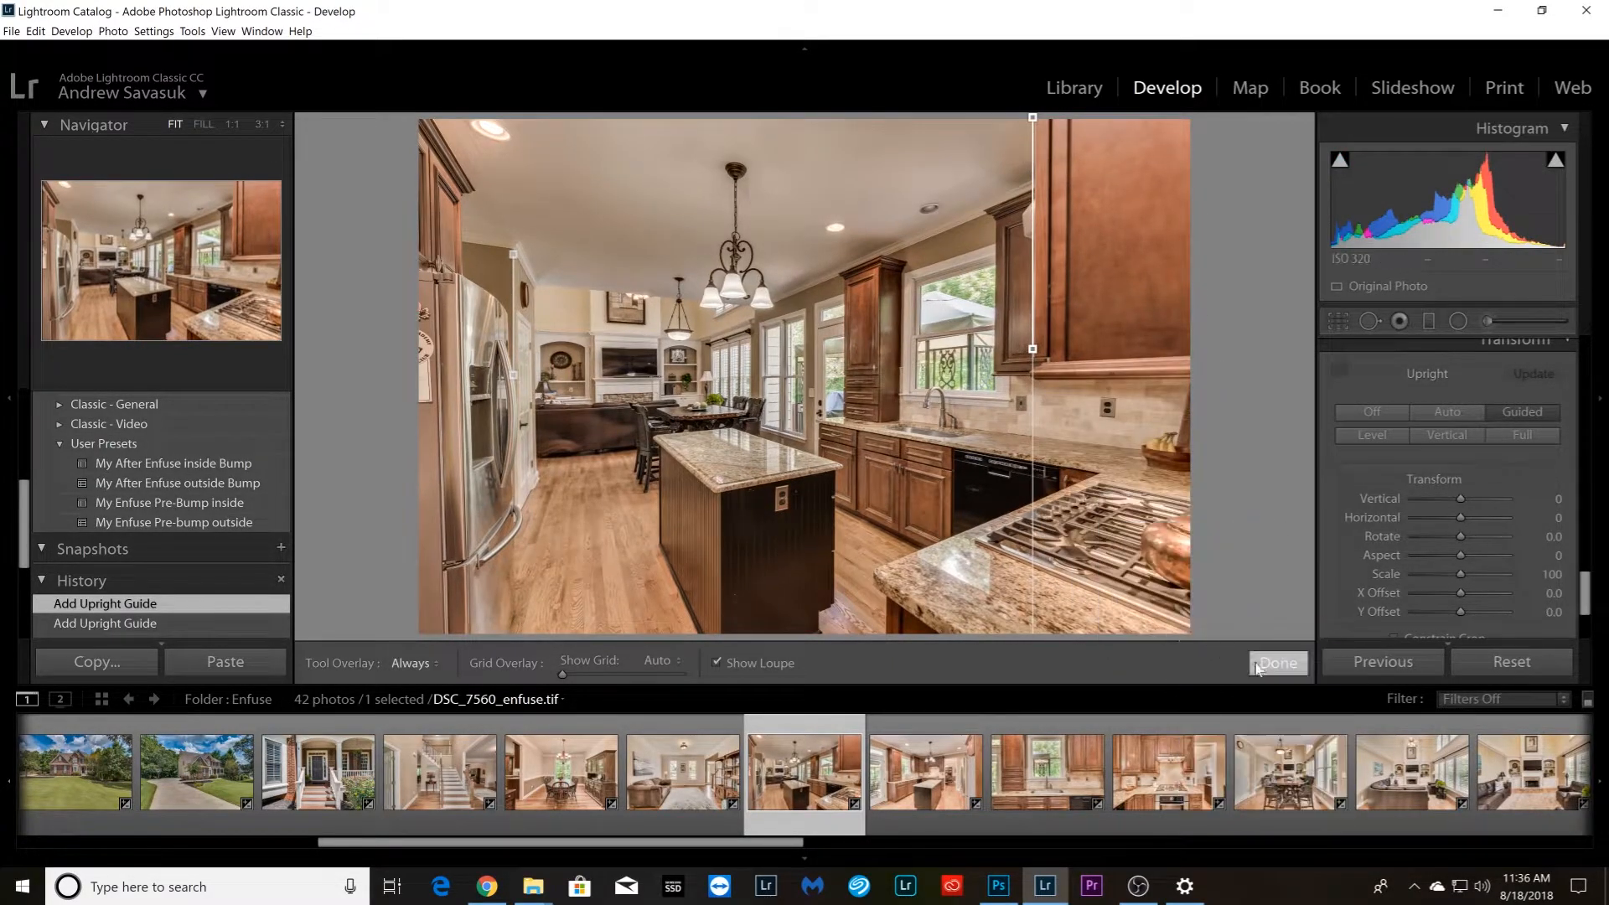
left_click(1270, 663)
Straighten kitchen island photo DSC_7575_enfuse.tif with Guided Upright, using vertical guides on the tall panel beside the fridge and the patio door casing
key("Right")
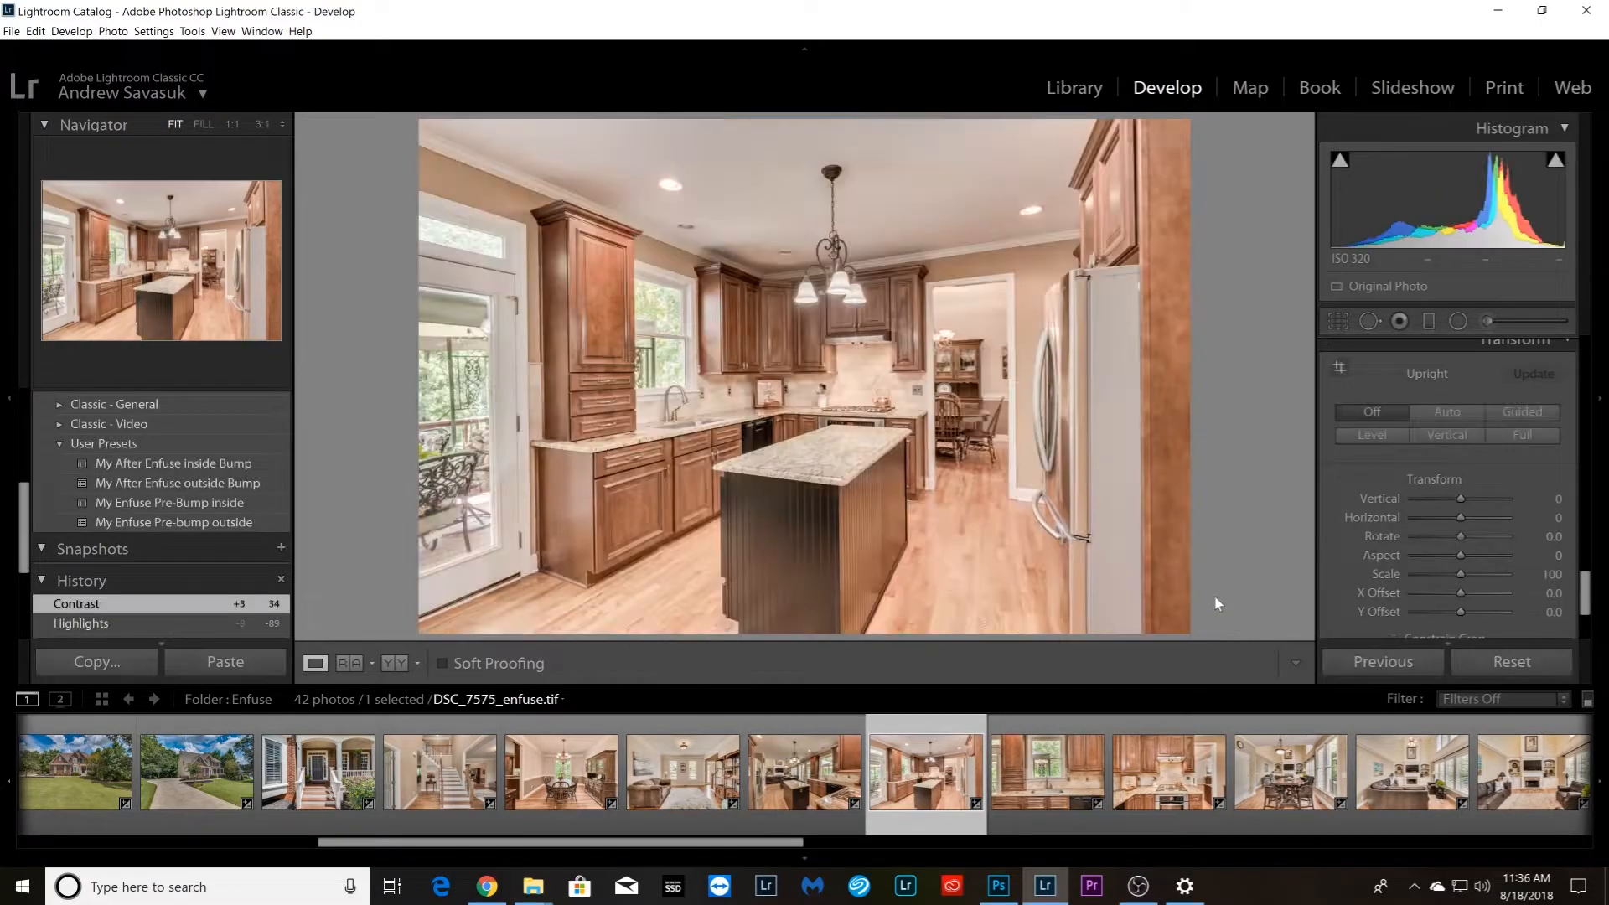
left_click_drag(1140, 126, 1148, 593)
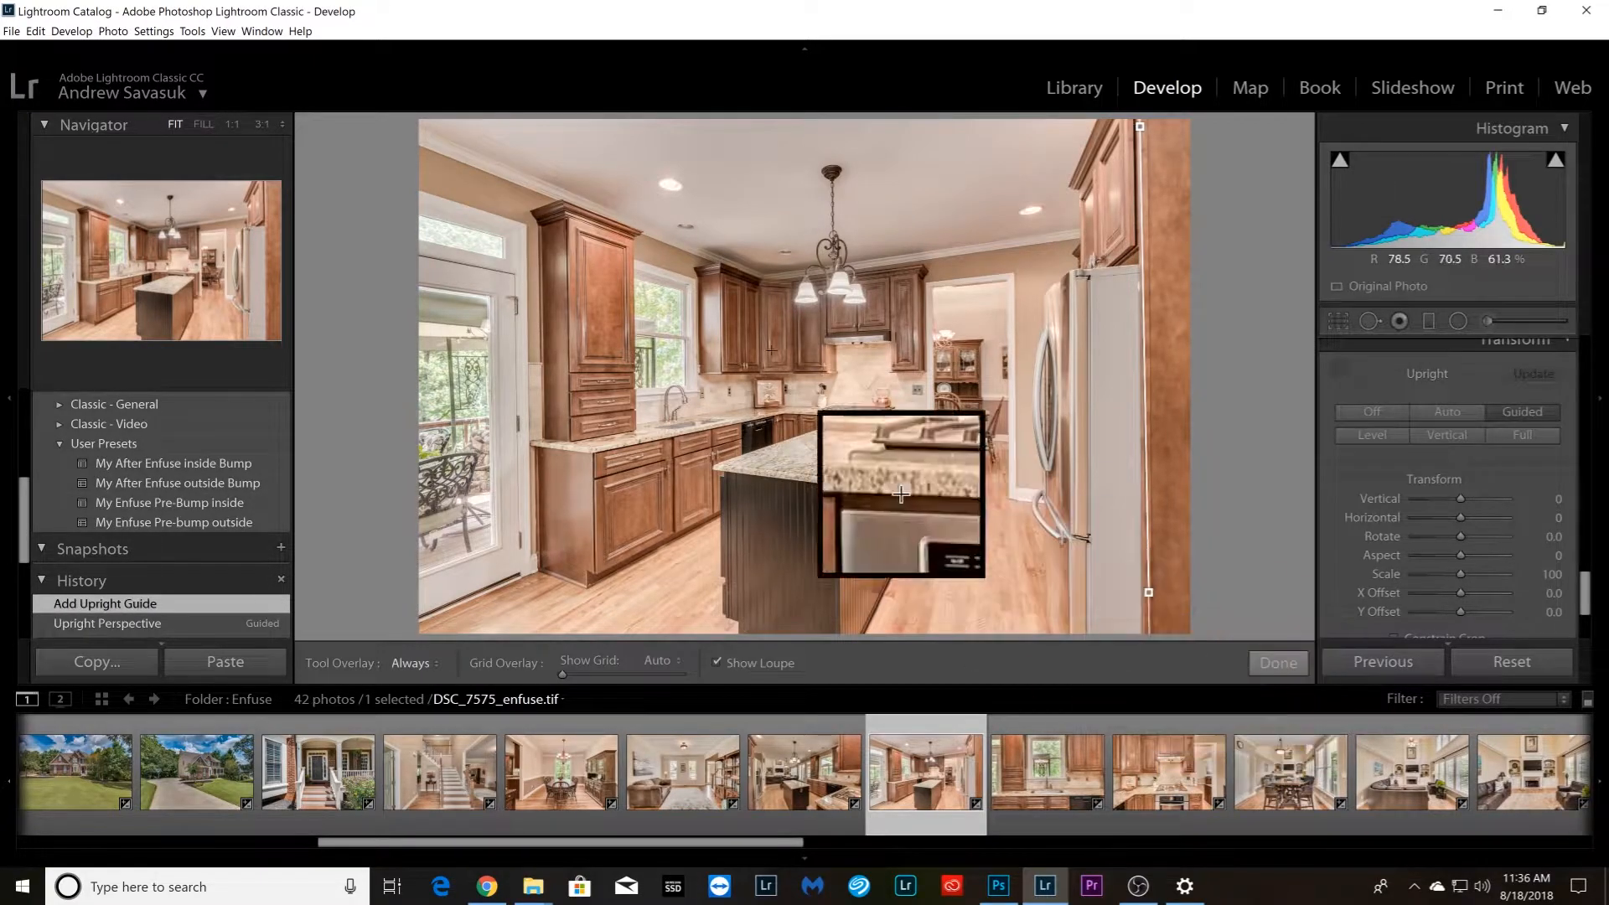
left_click_drag(527, 230, 525, 519)
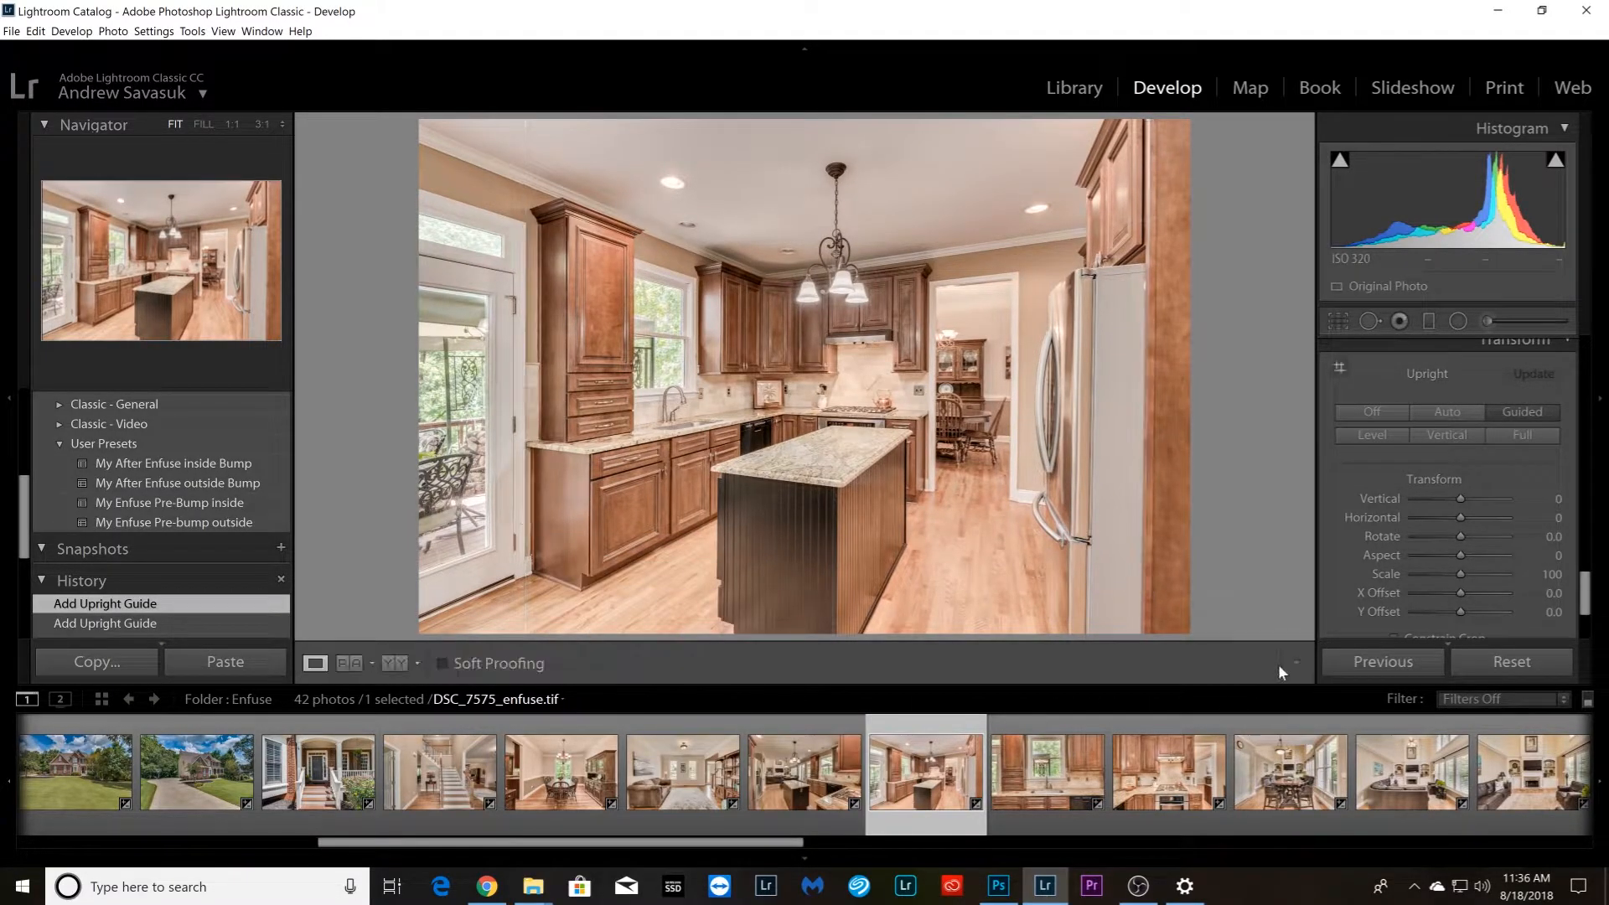
Open kitchen sink photo DSC_7580_enfuse.tif and place a horizontal Guided Upright guide along the countertop's lower edge
key("Right")
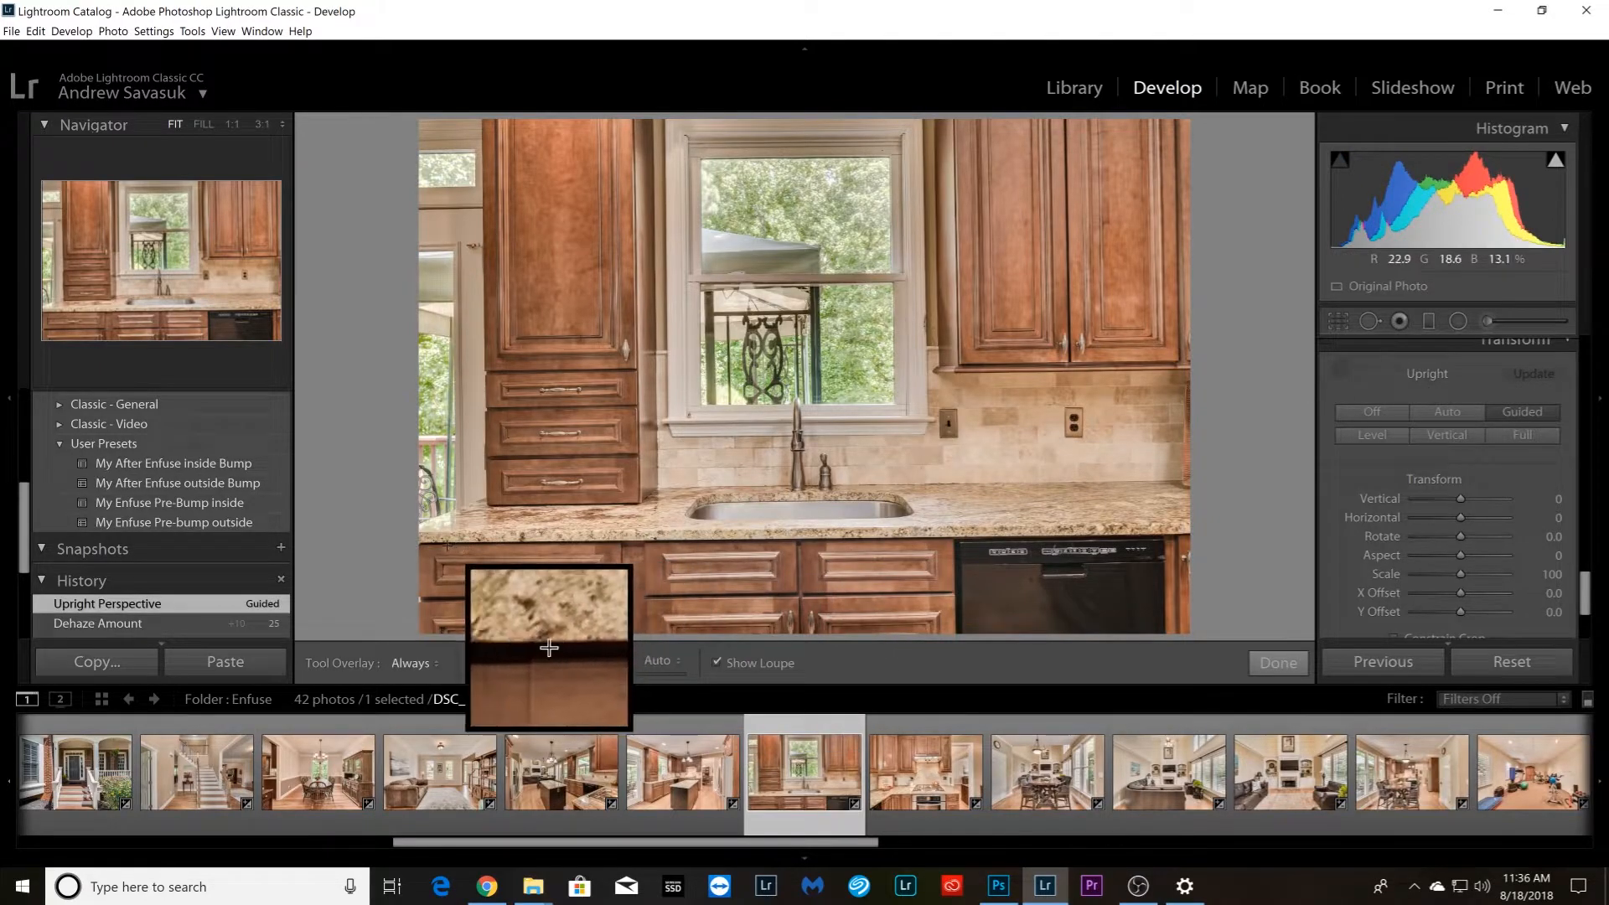
left_click_drag(446, 544, 1182, 534)
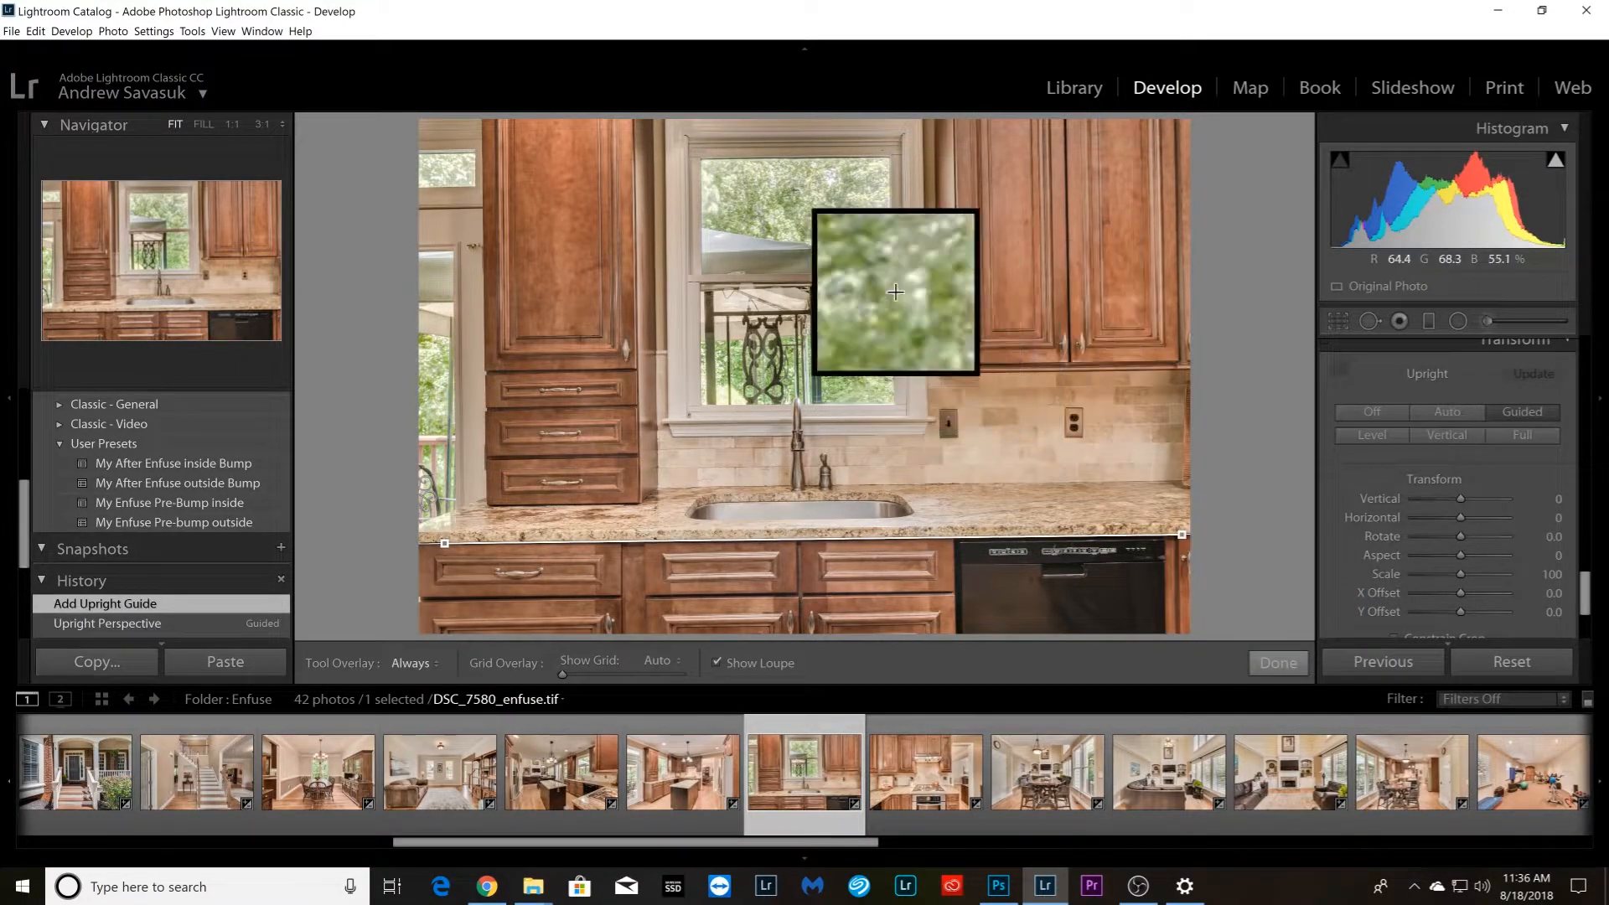
left_click_drag(705, 159, 890, 159)
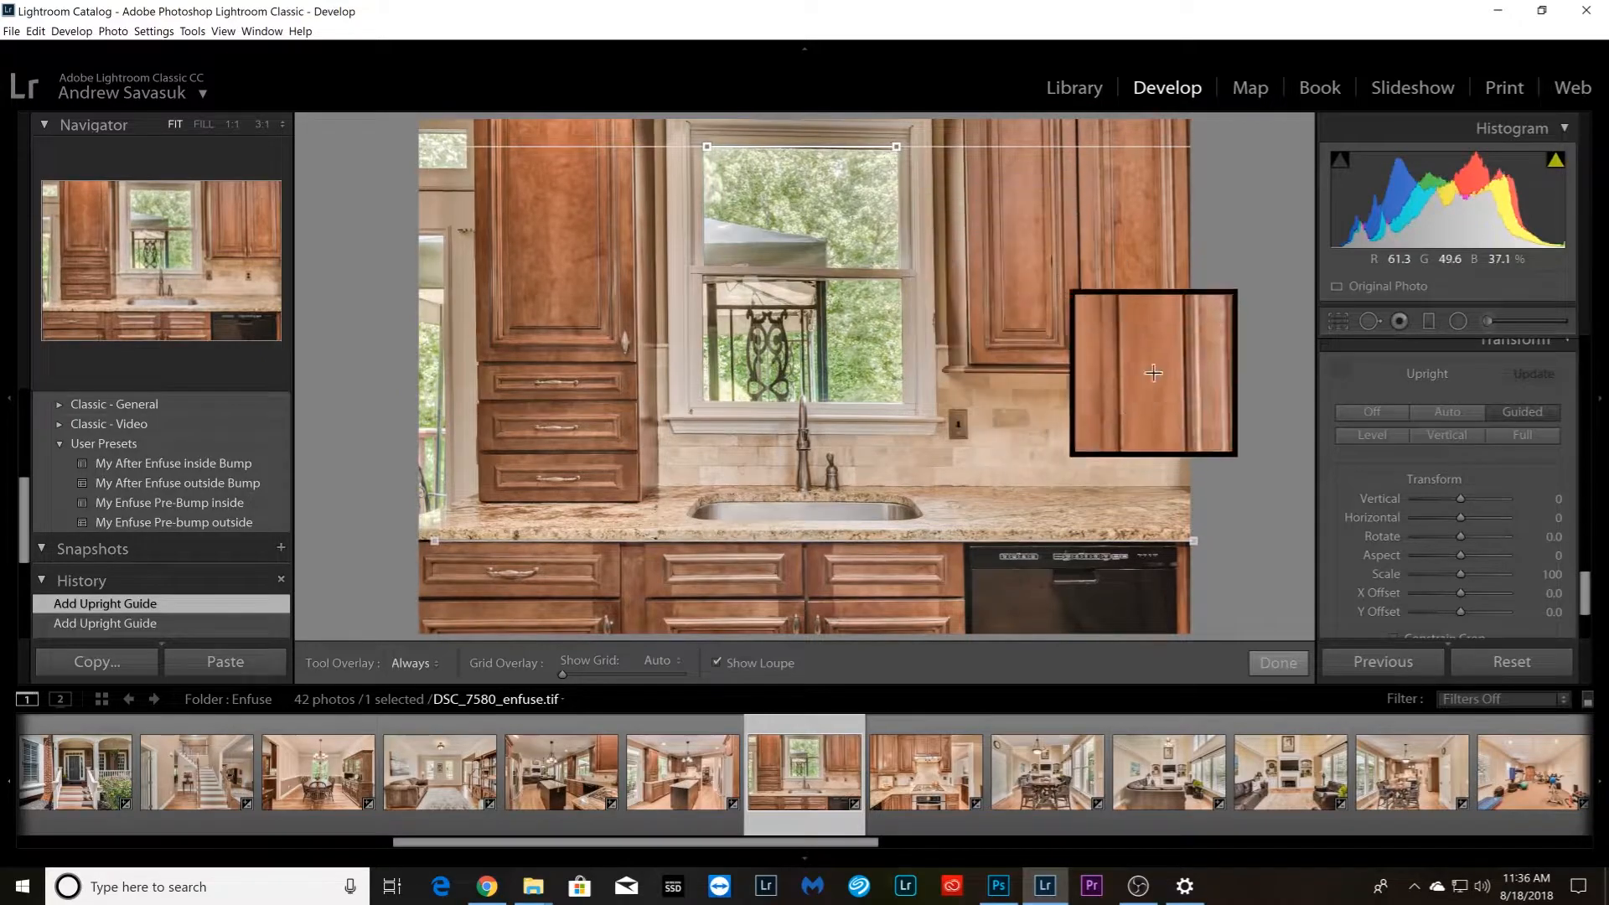
left_click_drag(1080, 128, 1083, 333)
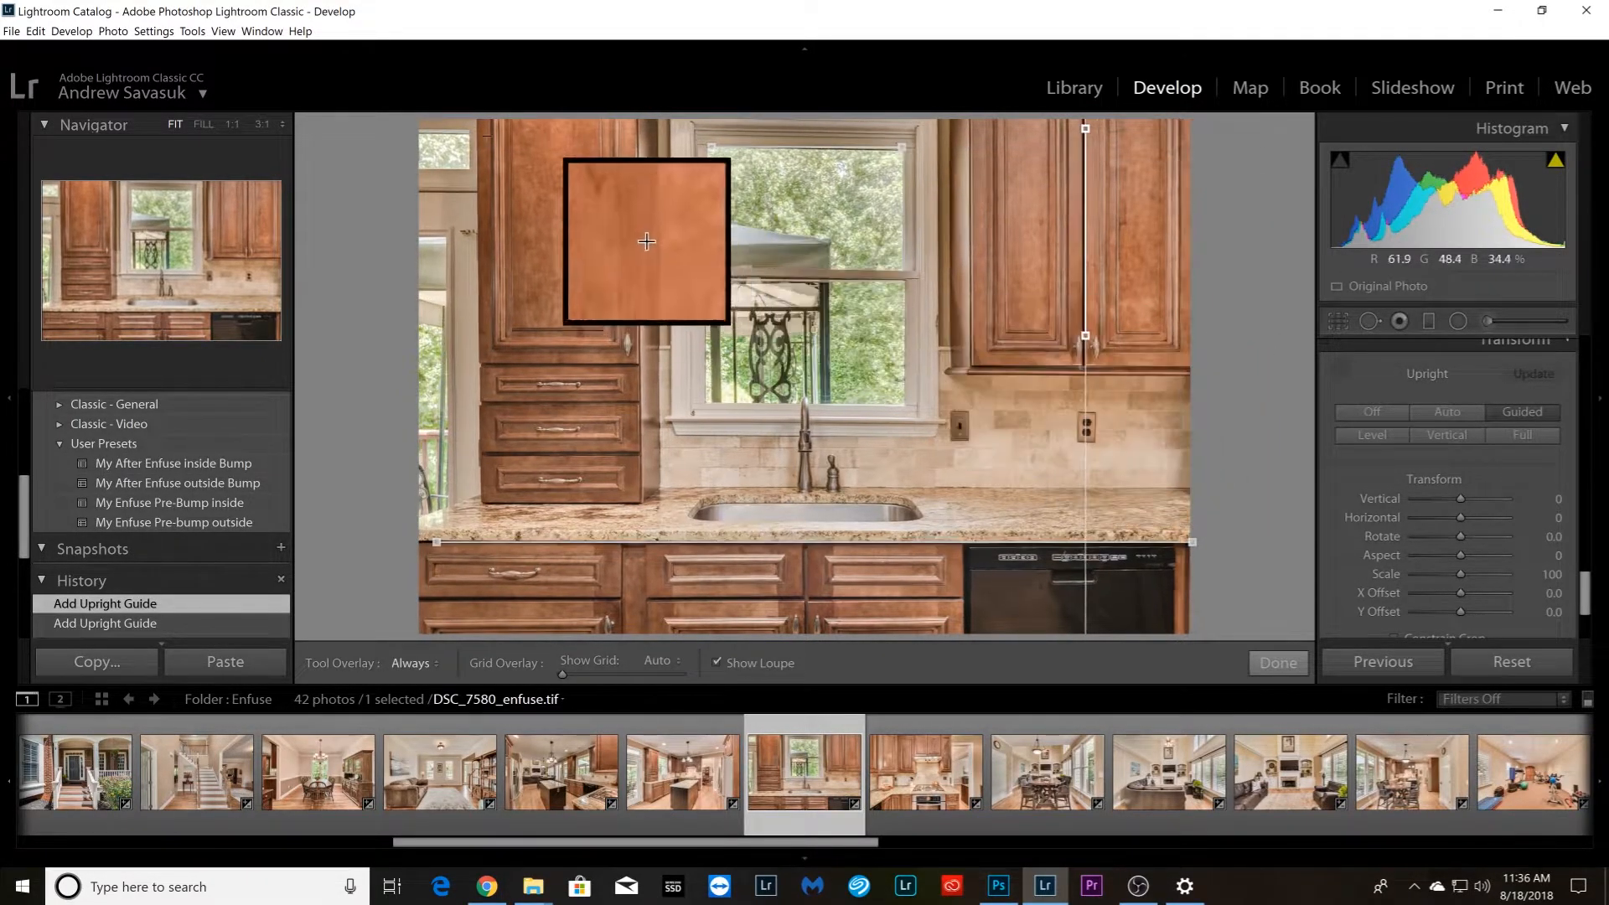
mouse_move(477, 127)
left_mouse_down()
mouse_move(467, 399)
mouse_move(479, 361)
left_mouse_up()
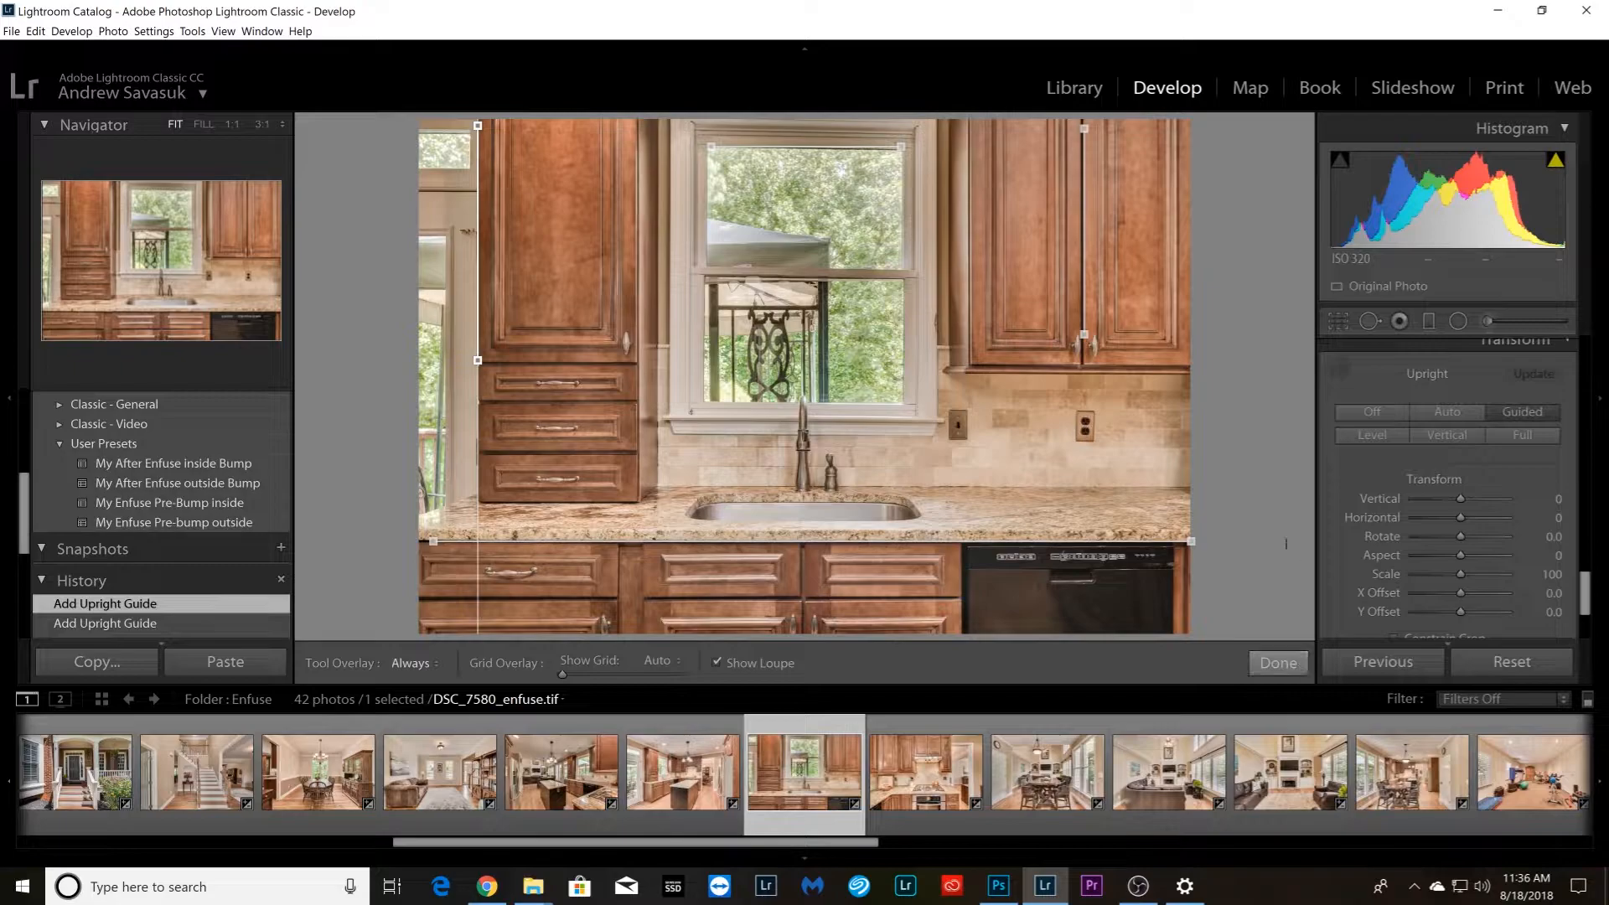
key("r")
left_click_drag(1231, 422, 1231, 418)
key("Return")
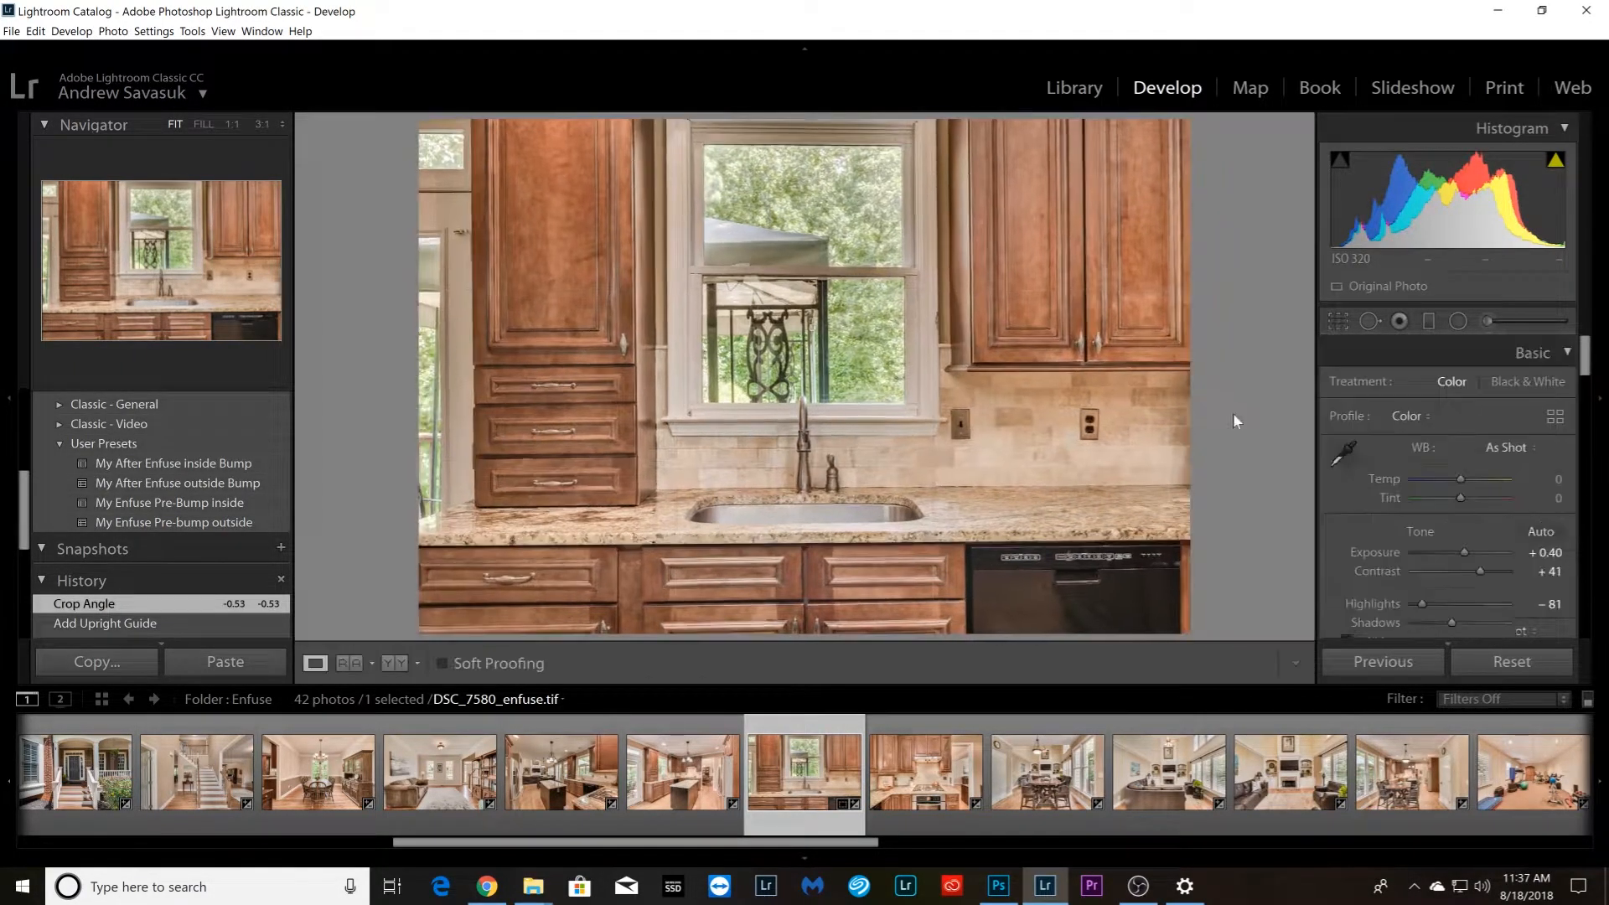
key("ctrl+z")
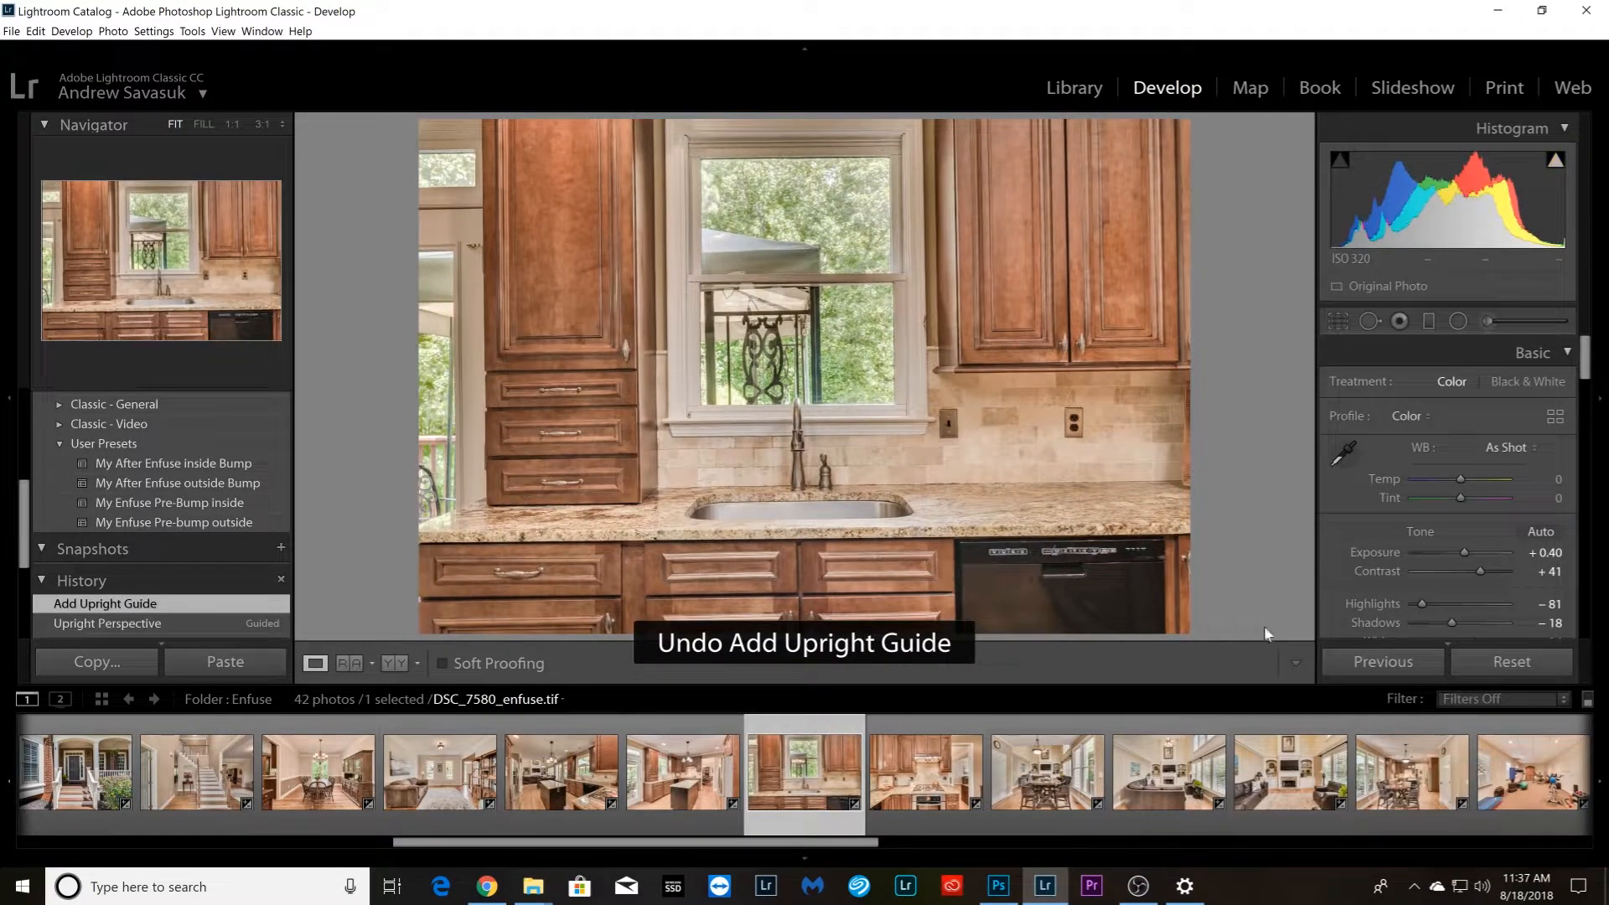
Add a horizontal Upright guide along the window's top trim and a vertical guide between the upper cabinet doors in the kitchen sink photo
scroll(1341, 520, "down", 10)
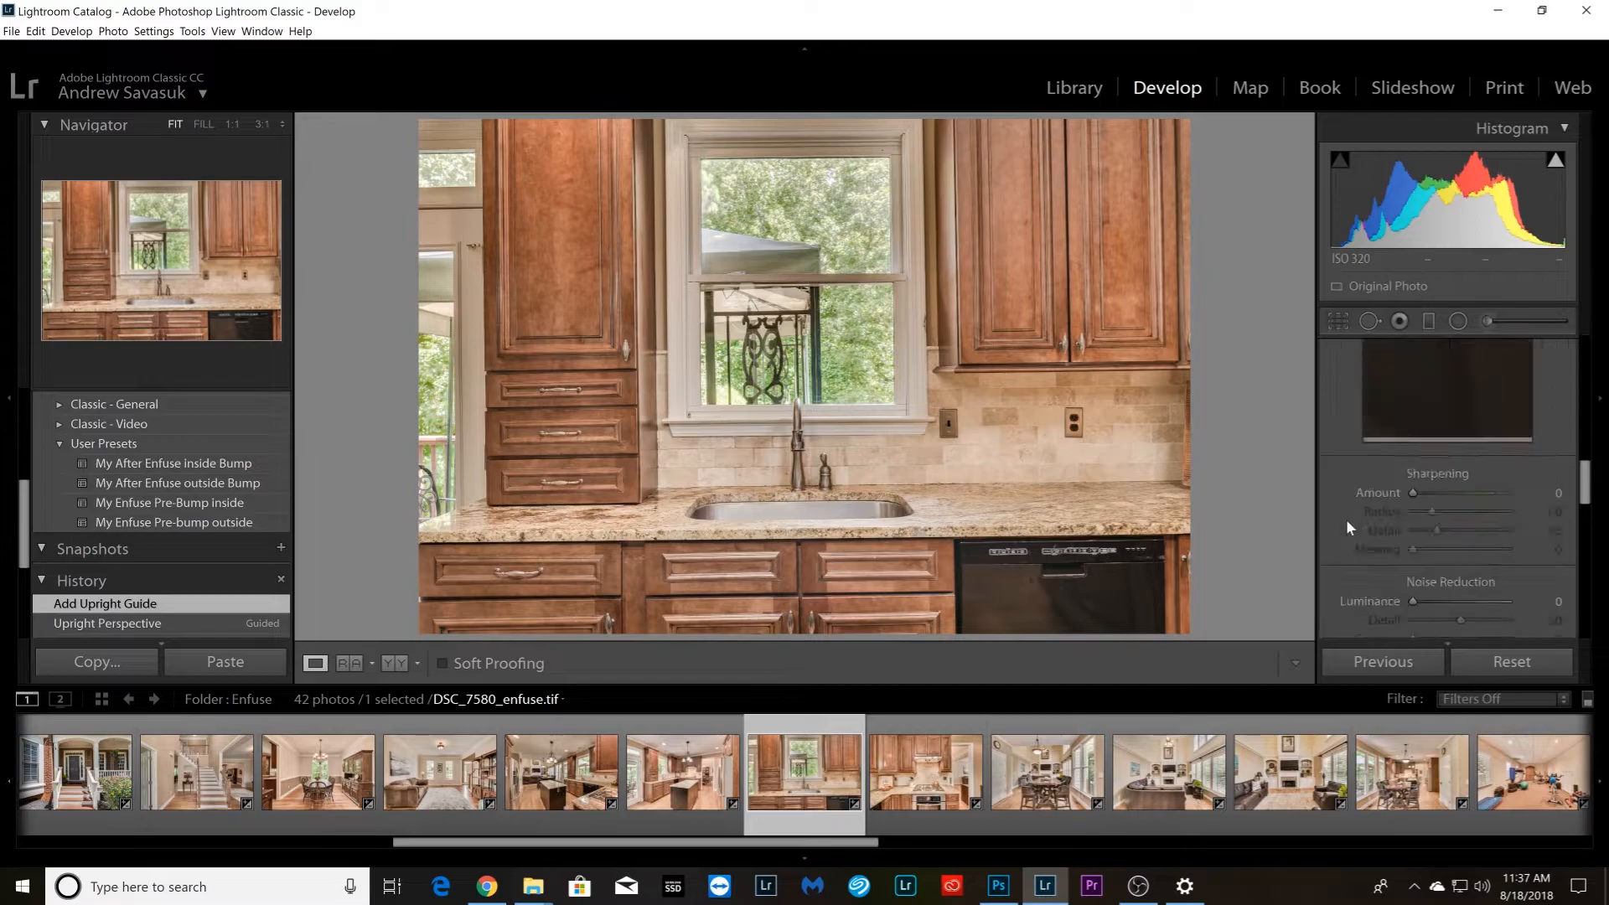
scroll(1350, 515, "down", 10)
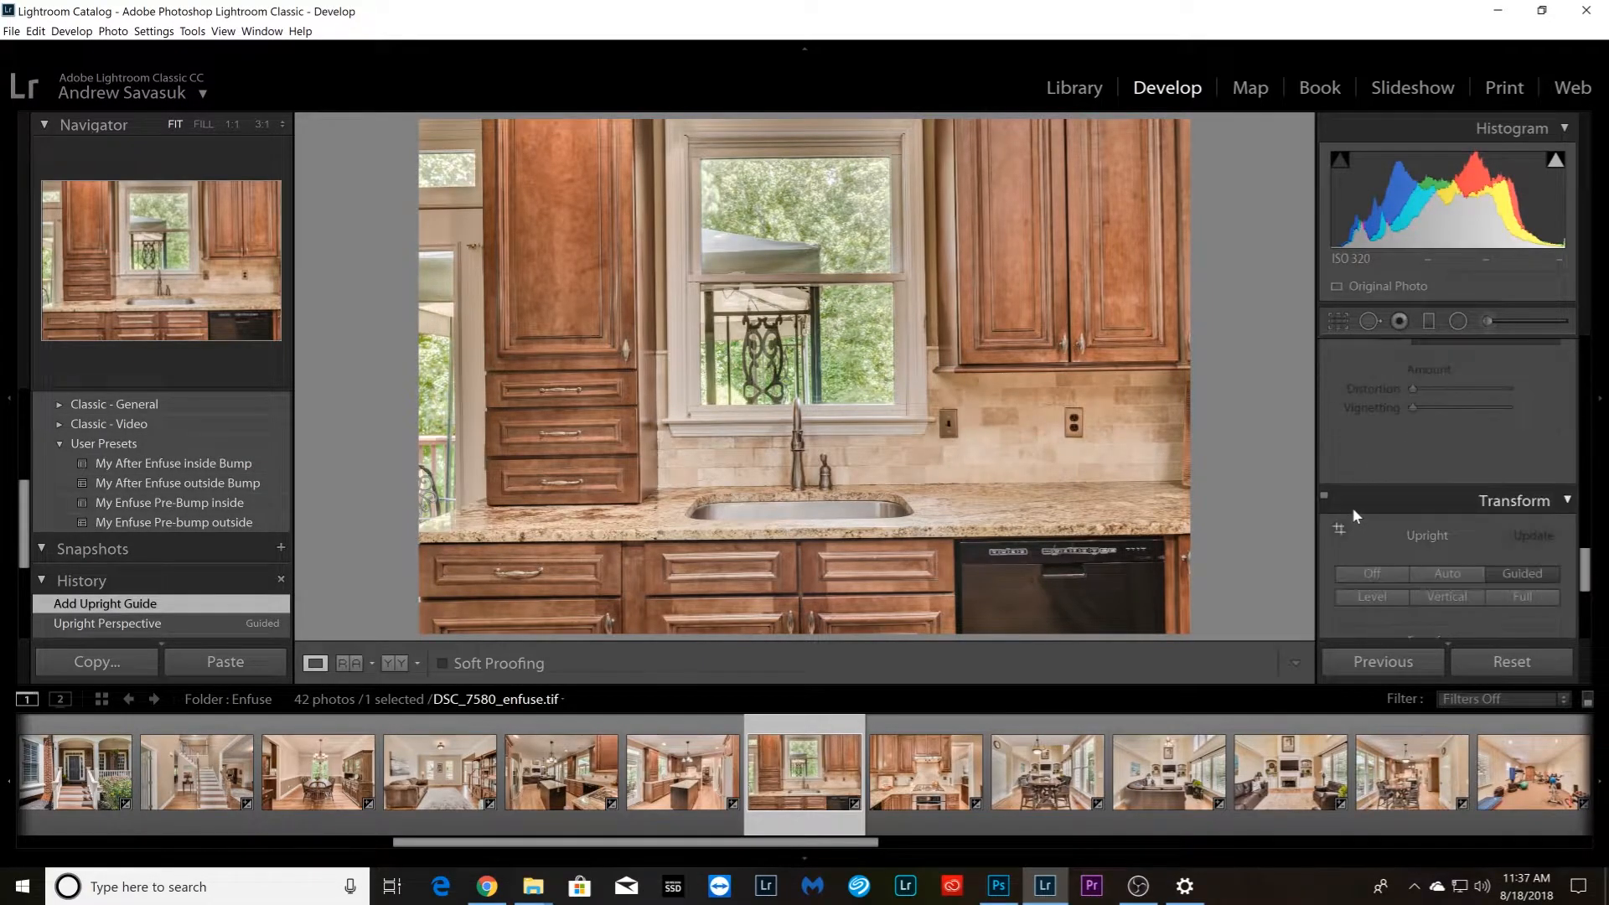
left_click(1340, 527)
scroll(1333, 523, "down", 2)
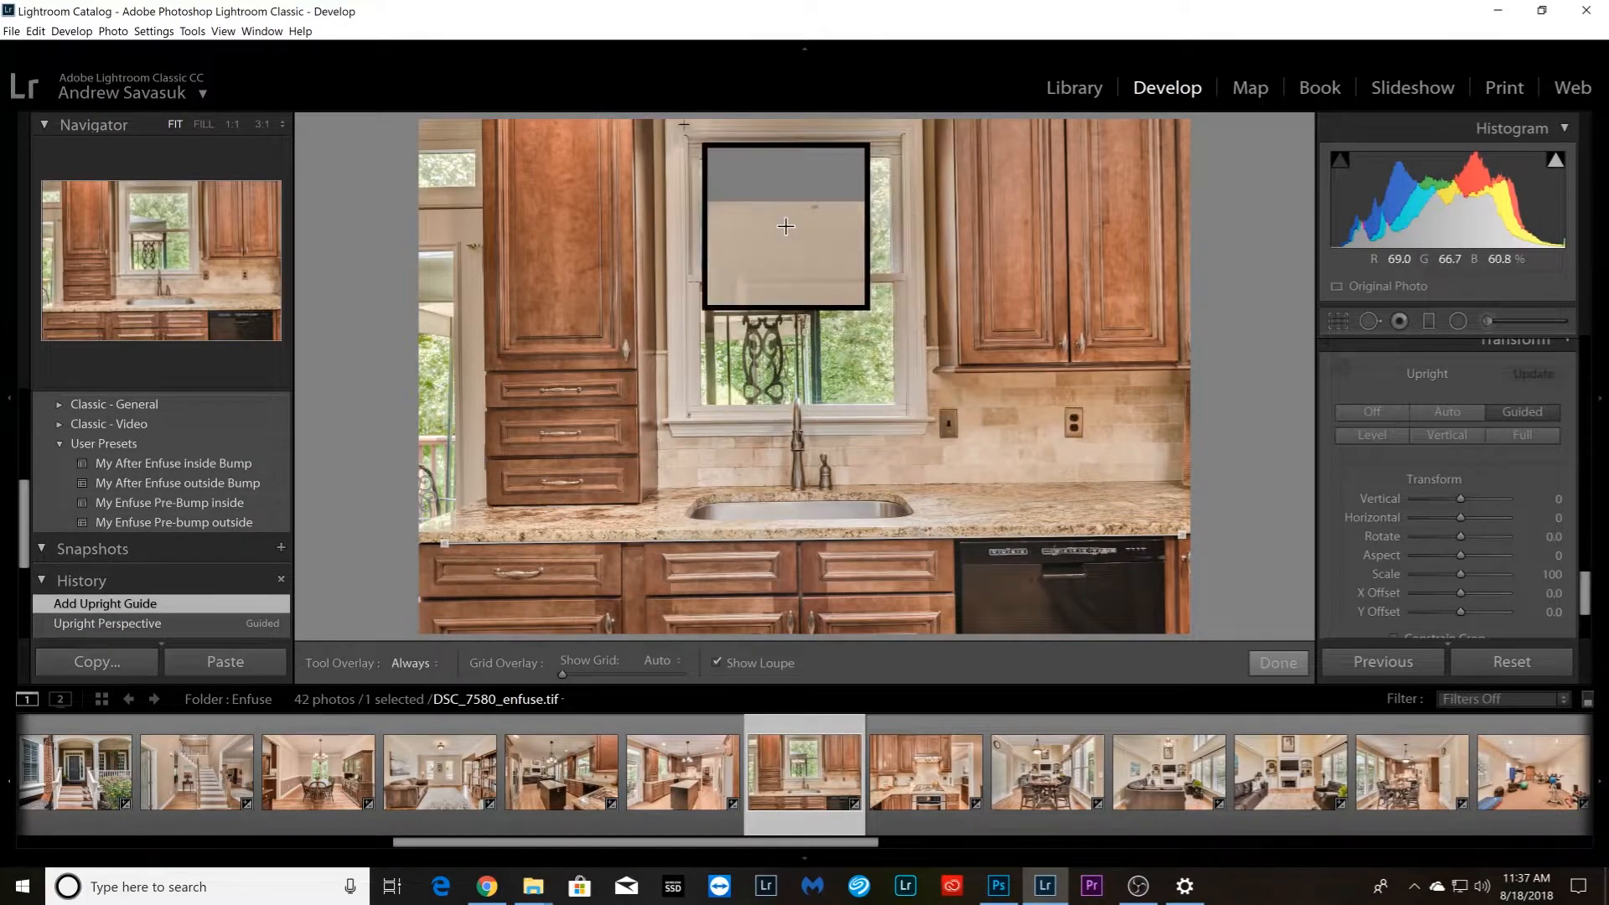
left_click_drag(679, 127, 911, 127)
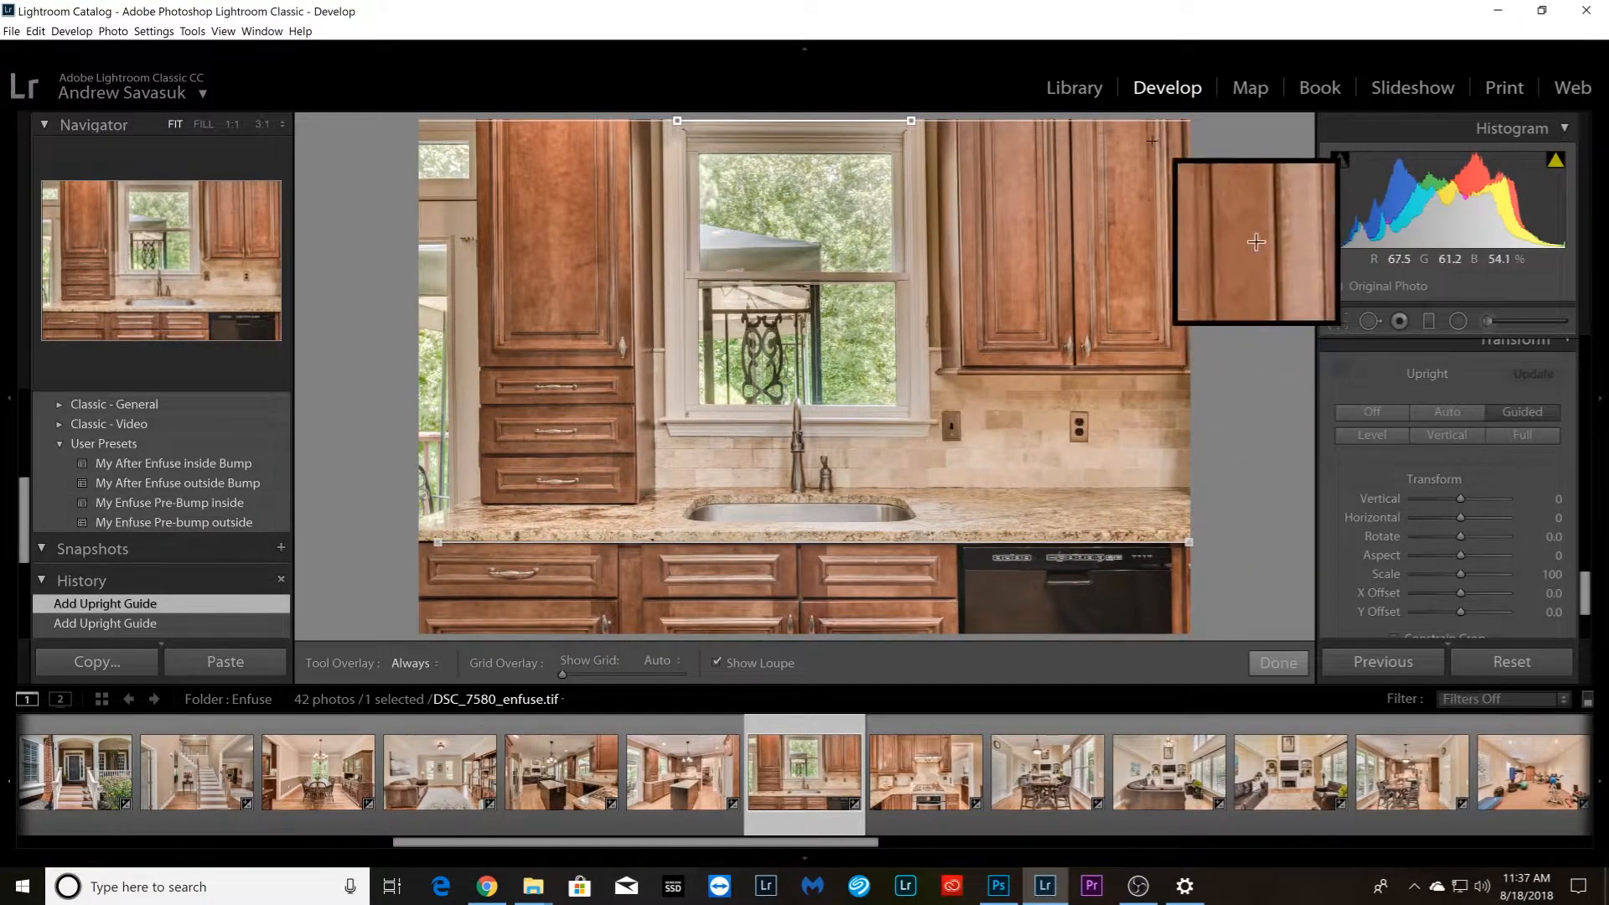
left_click_drag(1071, 124, 1076, 359)
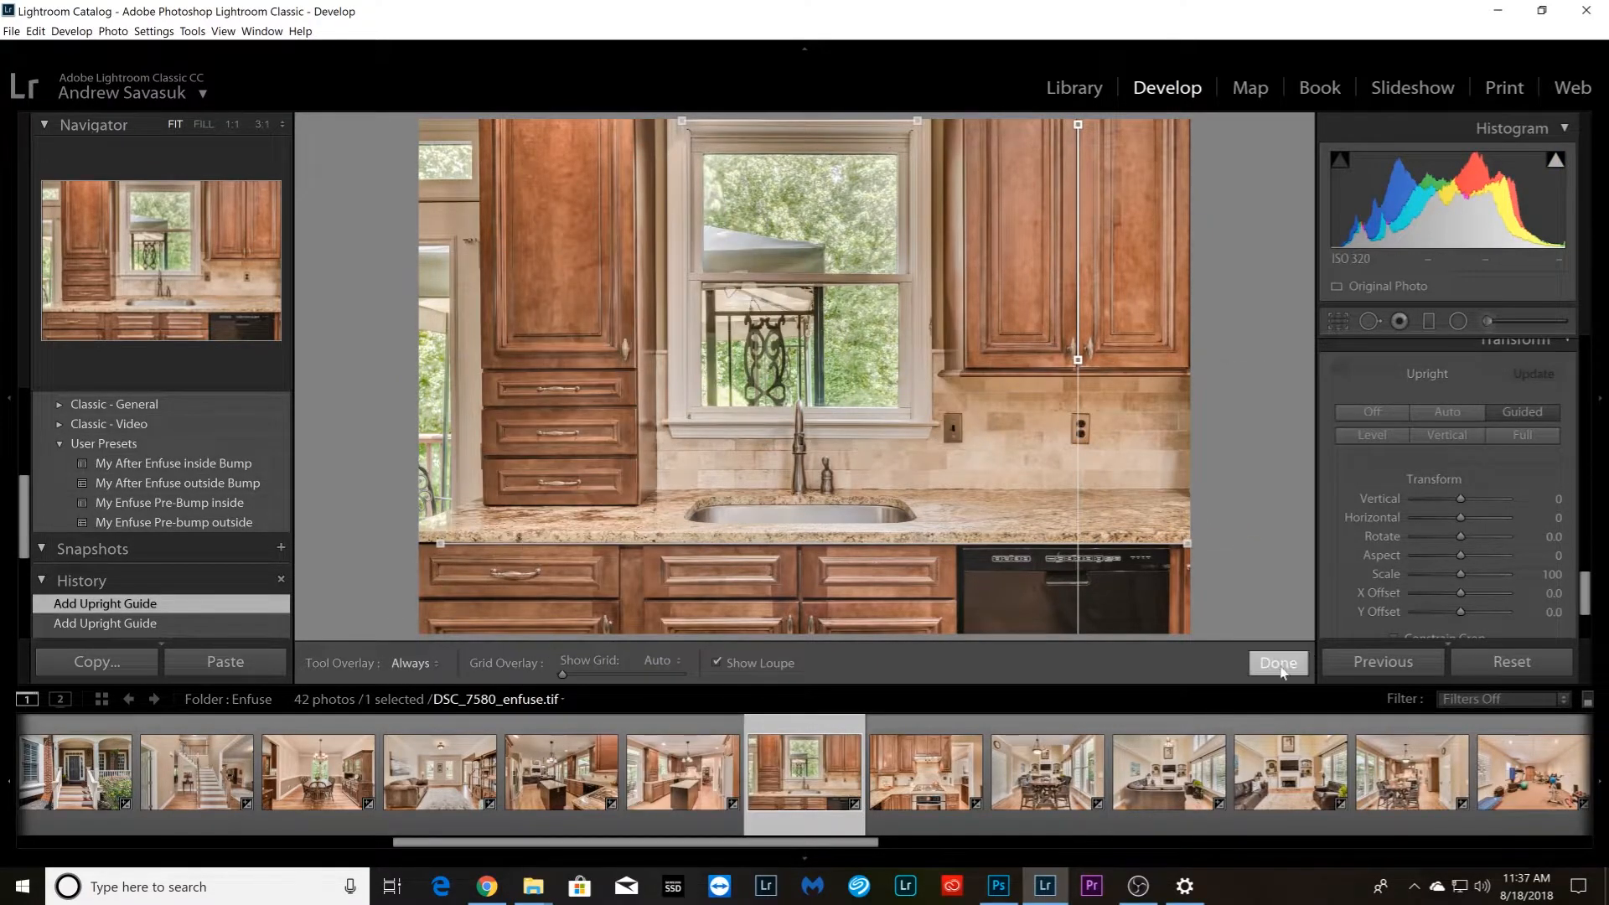
Straighten stove photo DSC_7585_enfuse.tif with Guided Upright, using horizontal guides on the countertop's back edge and cabinet tops, plus a vertical guide on the doorway casing
key("Right")
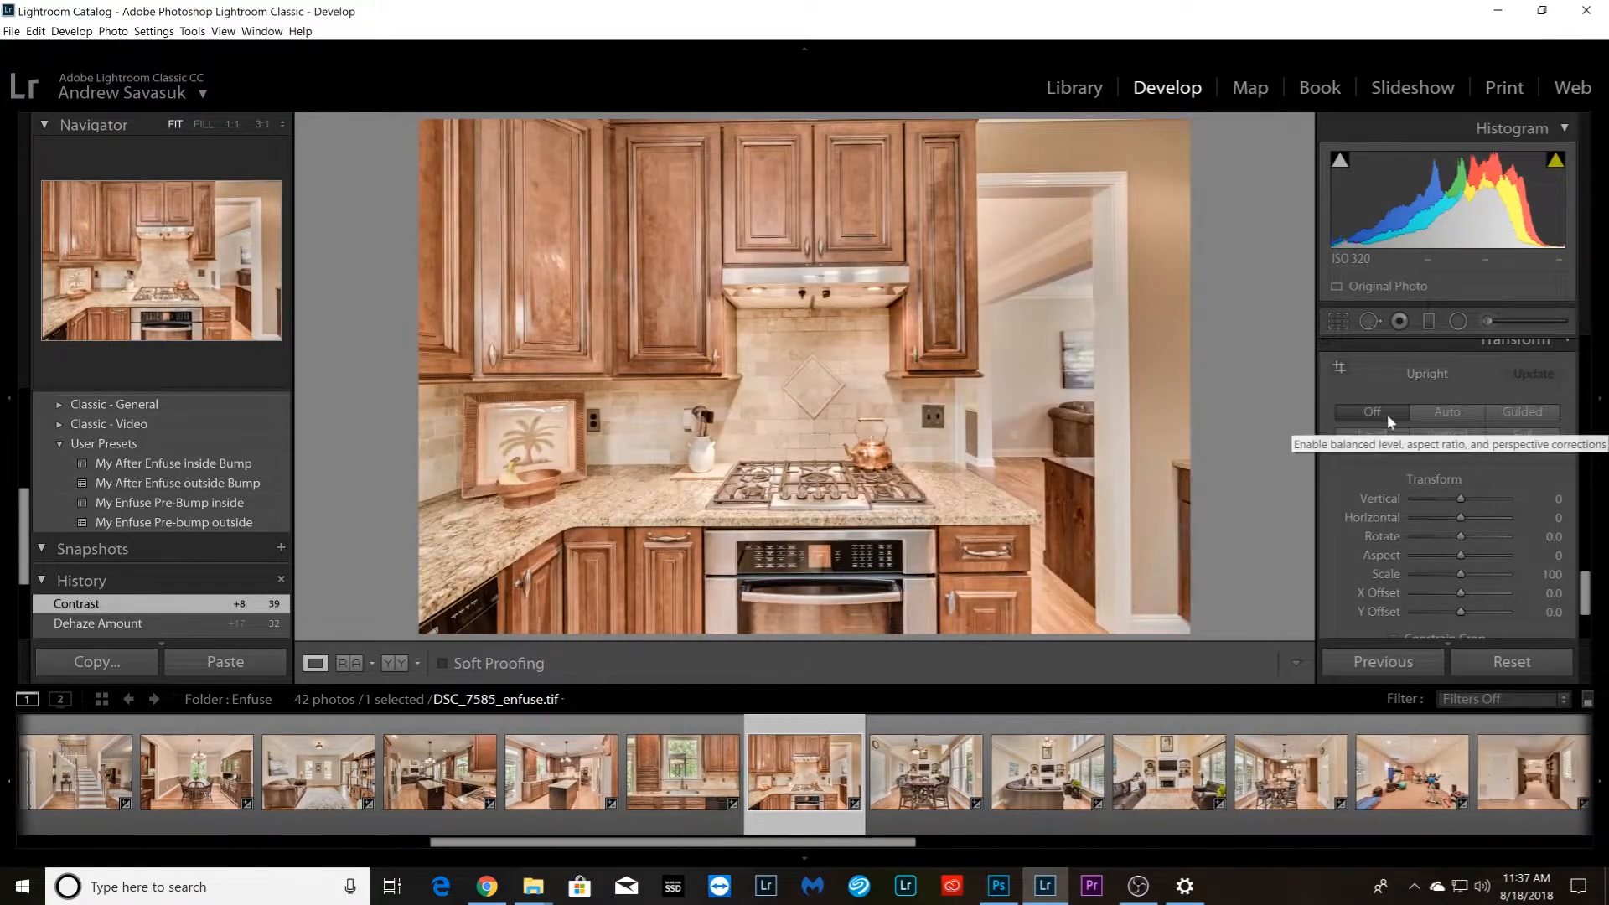
left_click(1523, 412)
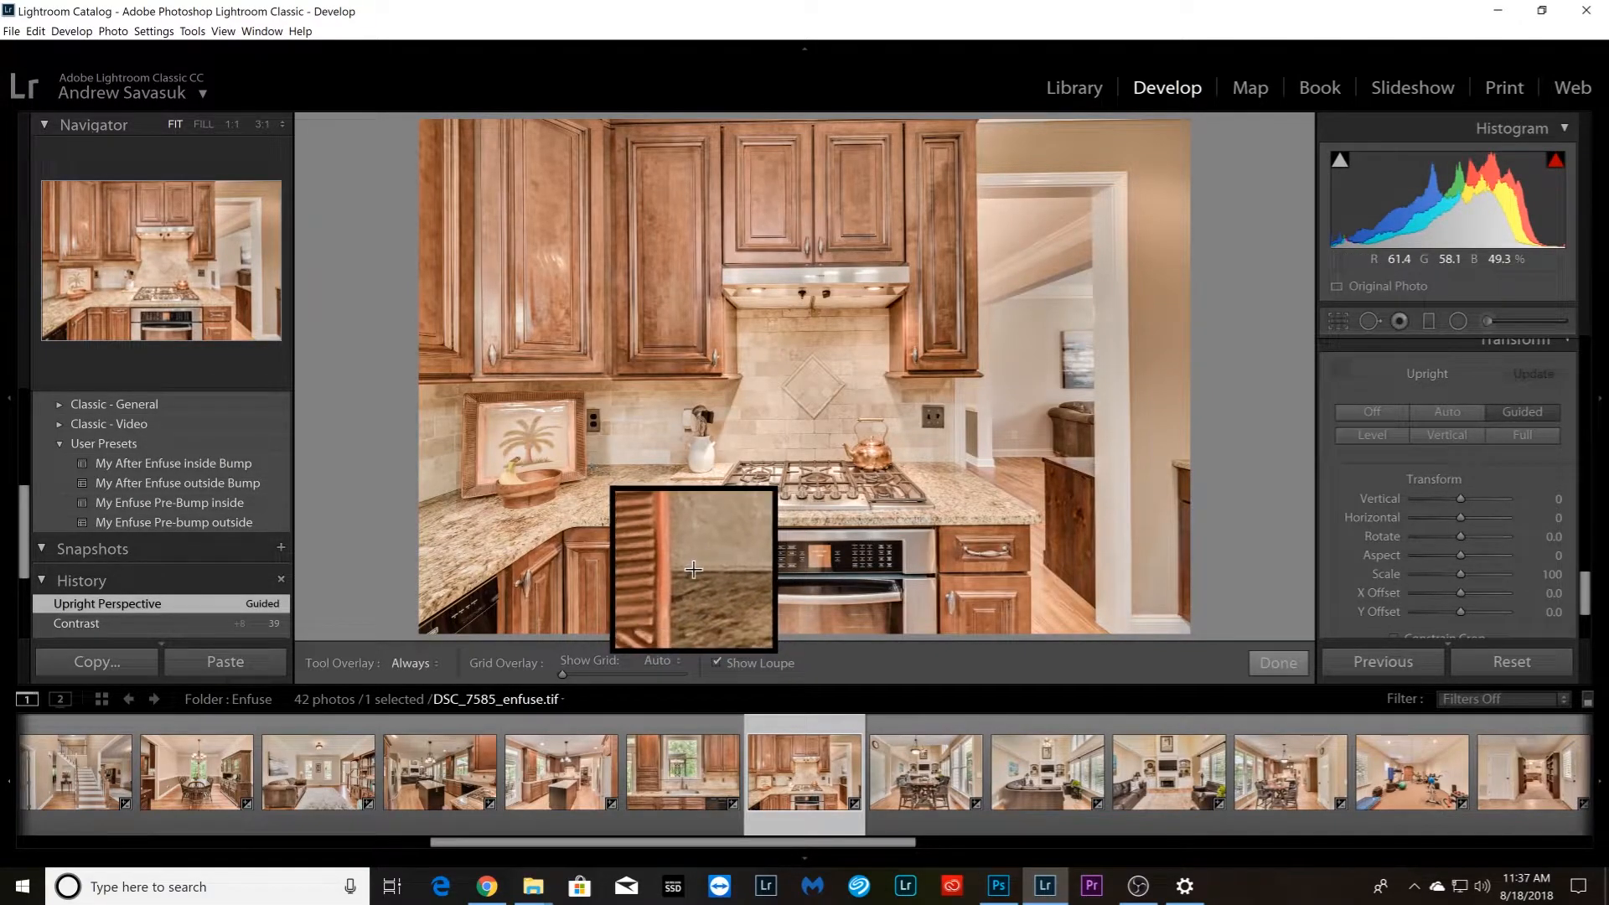
left_click_drag(590, 465, 949, 462)
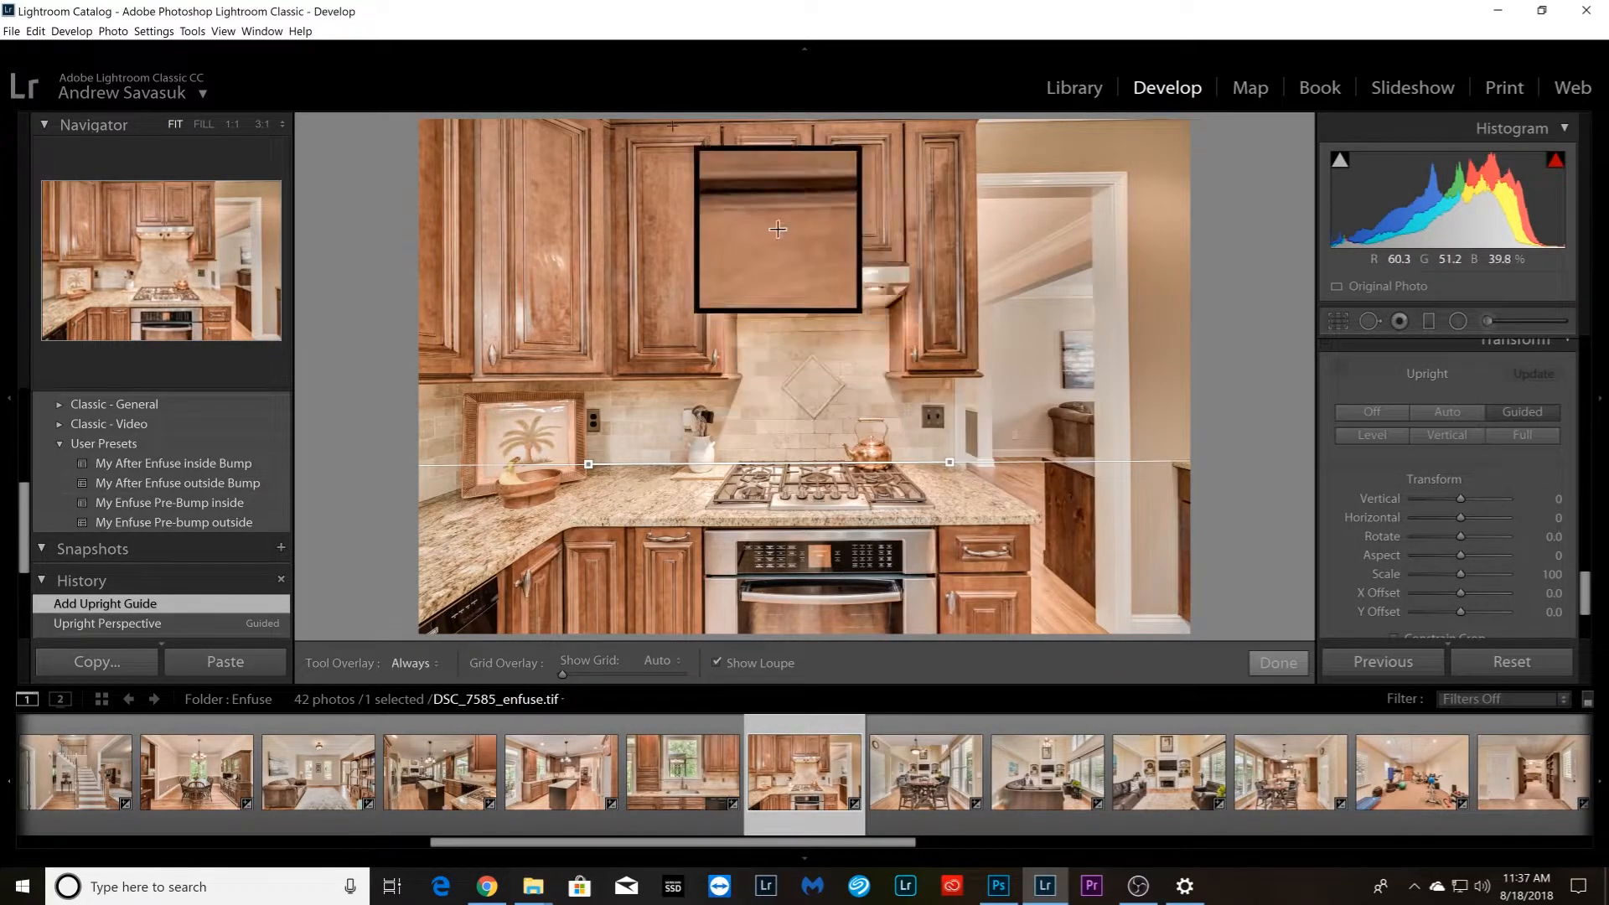
left_click_drag(617, 125, 968, 119)
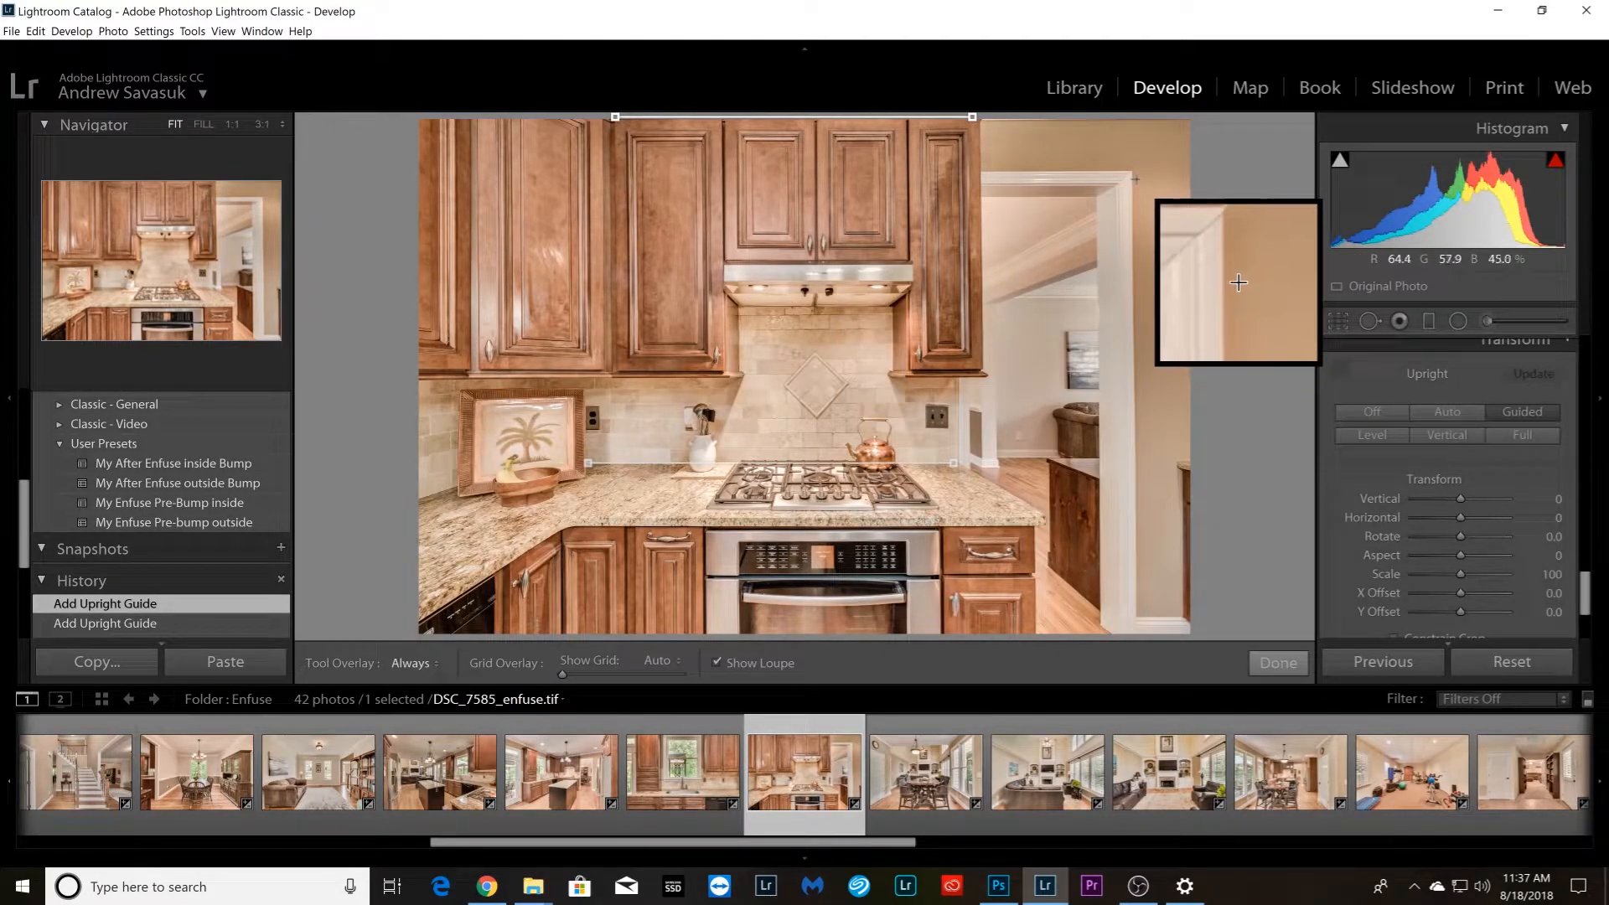
left_click_drag(1132, 175, 1135, 604)
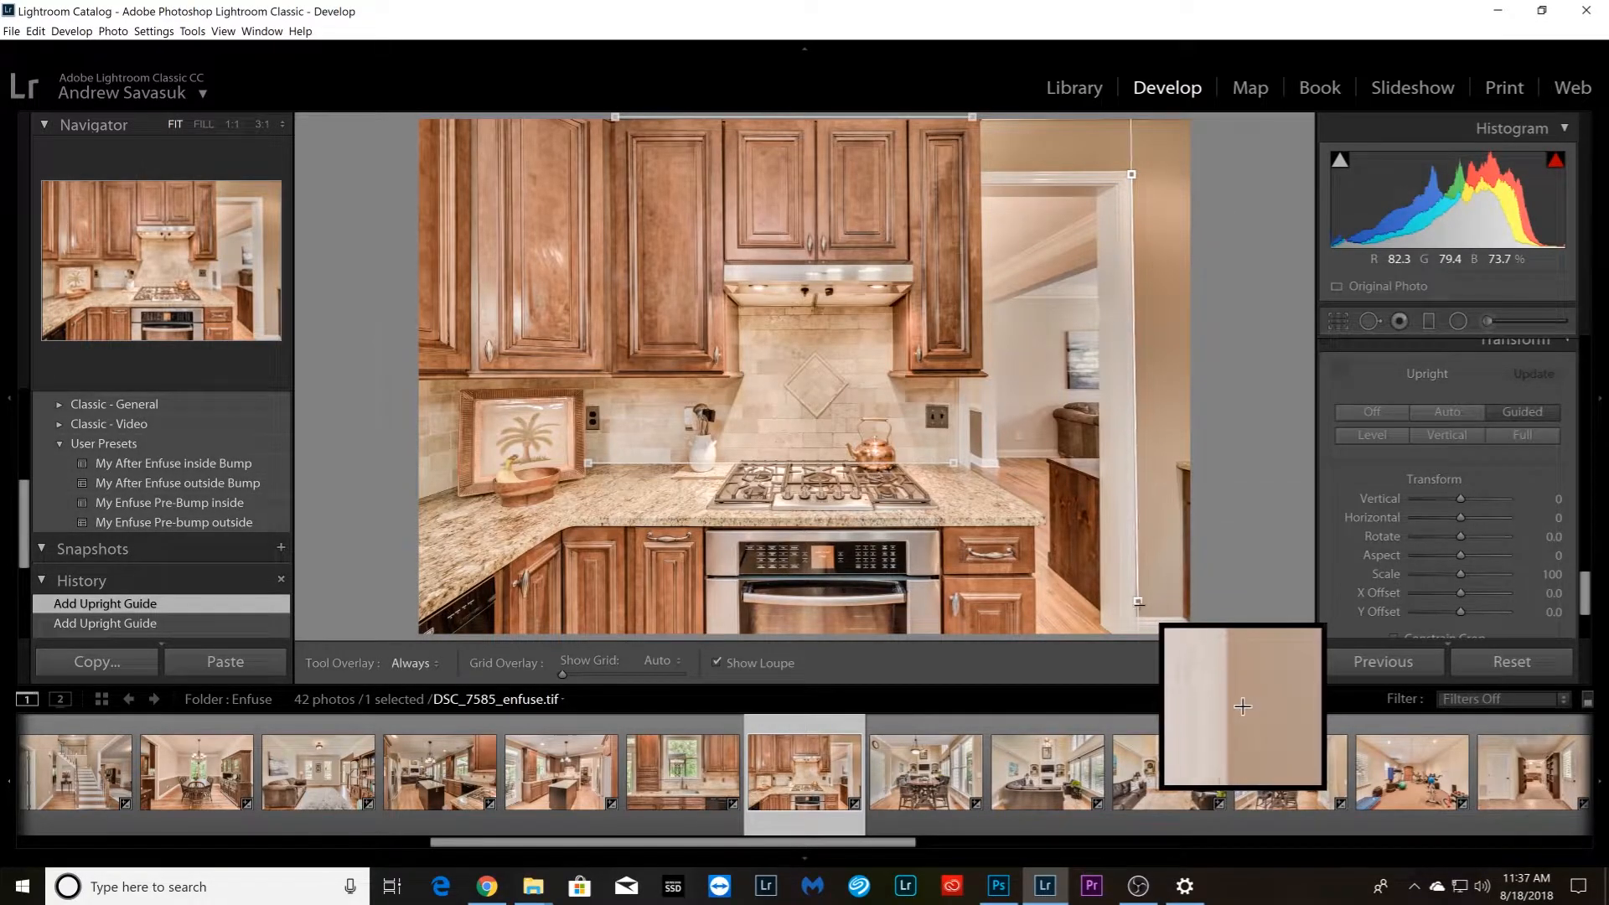
left_click_drag(1136, 603, 1136, 604)
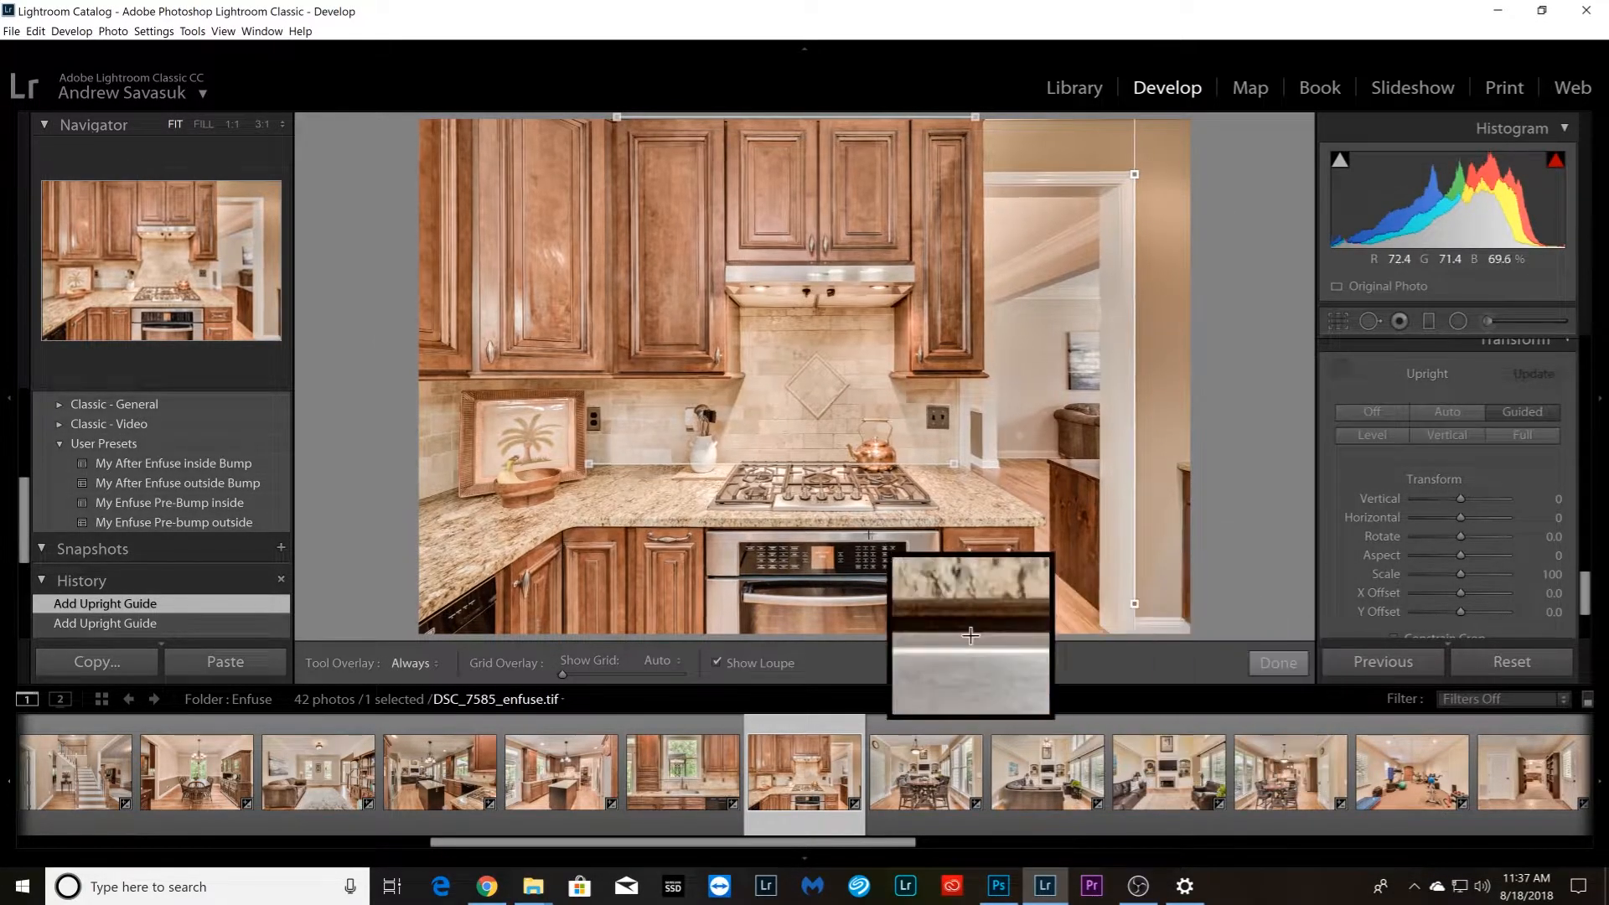
Straighten dining table photo DSC_7595_enfuse.tif with Guided Upright, using horizontal guides along the ceiling's far edge and the table's front edge
key("Right")
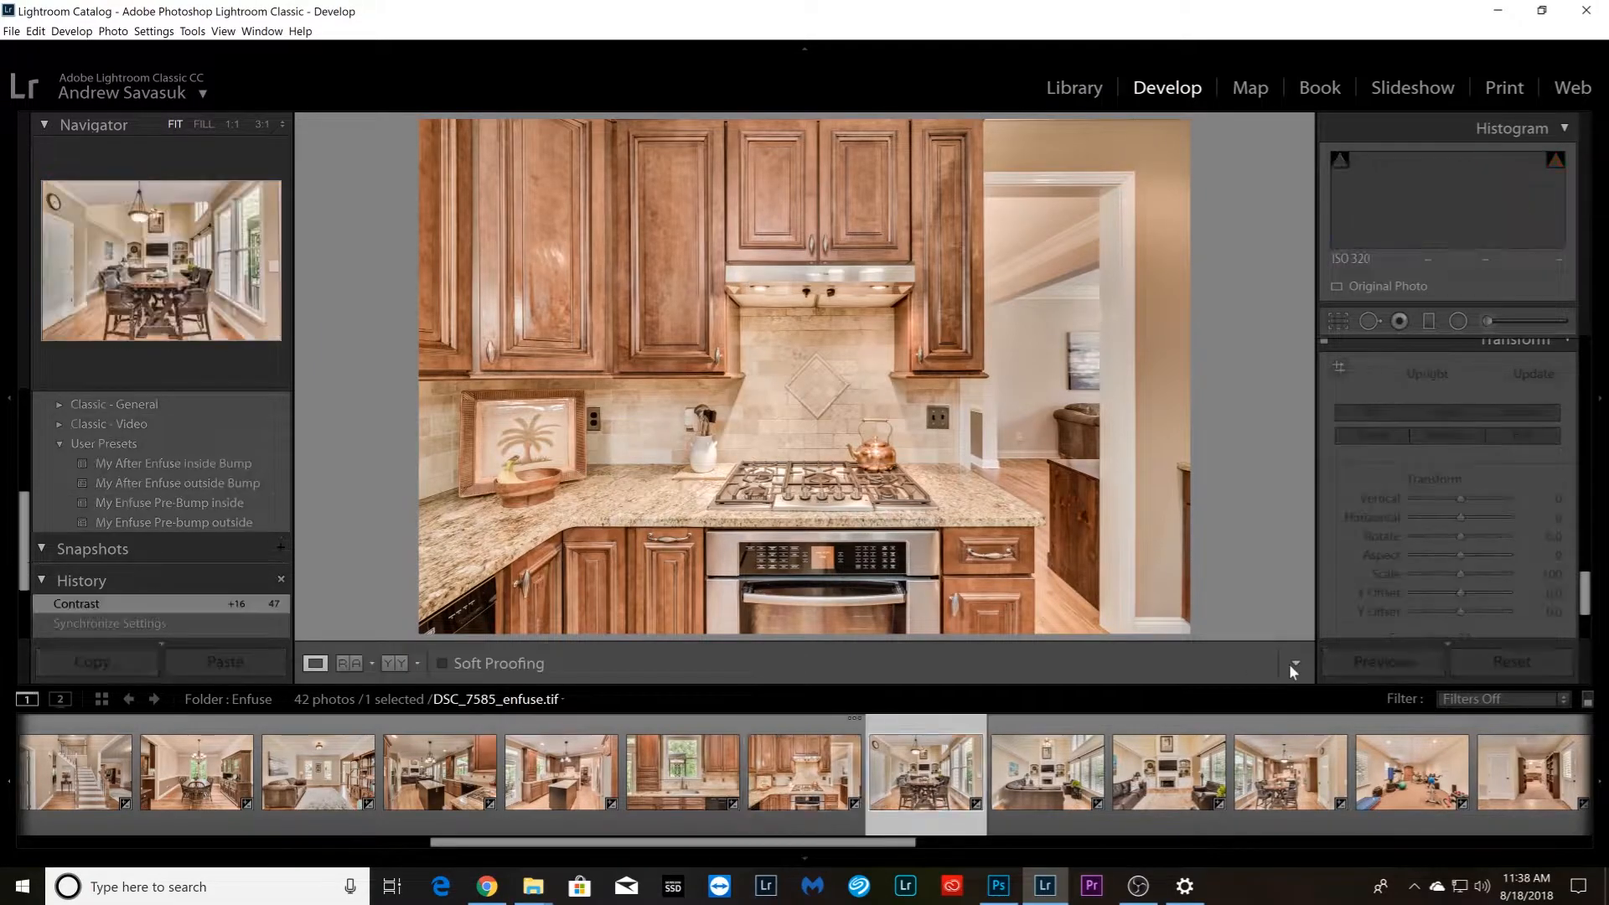
left_click(1341, 372)
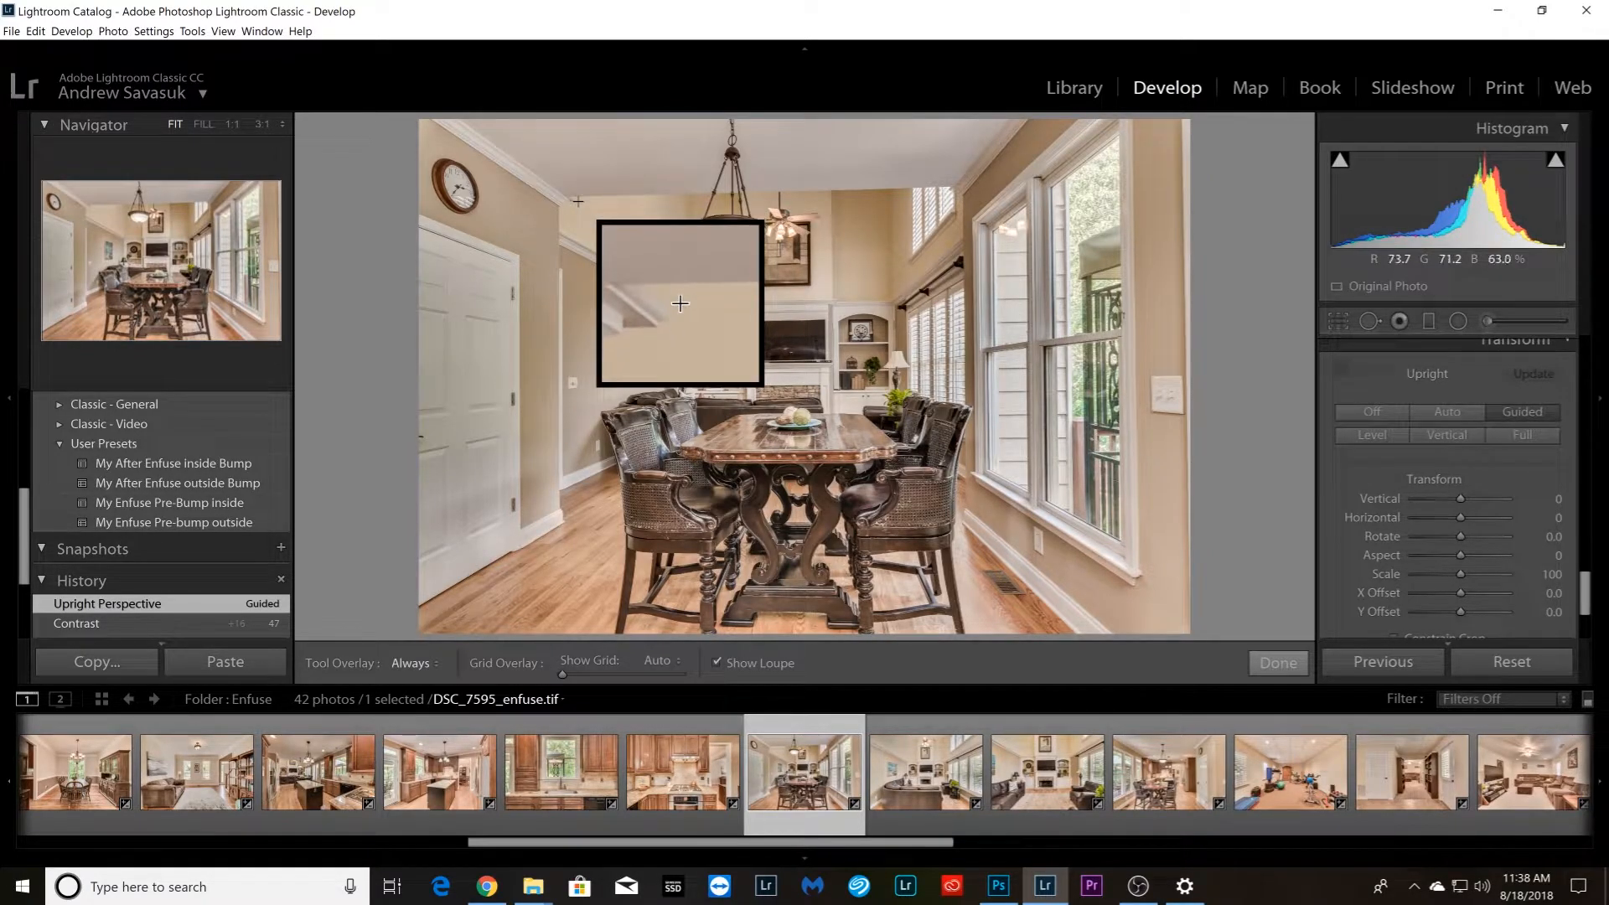
left_click_drag(575, 199, 945, 187)
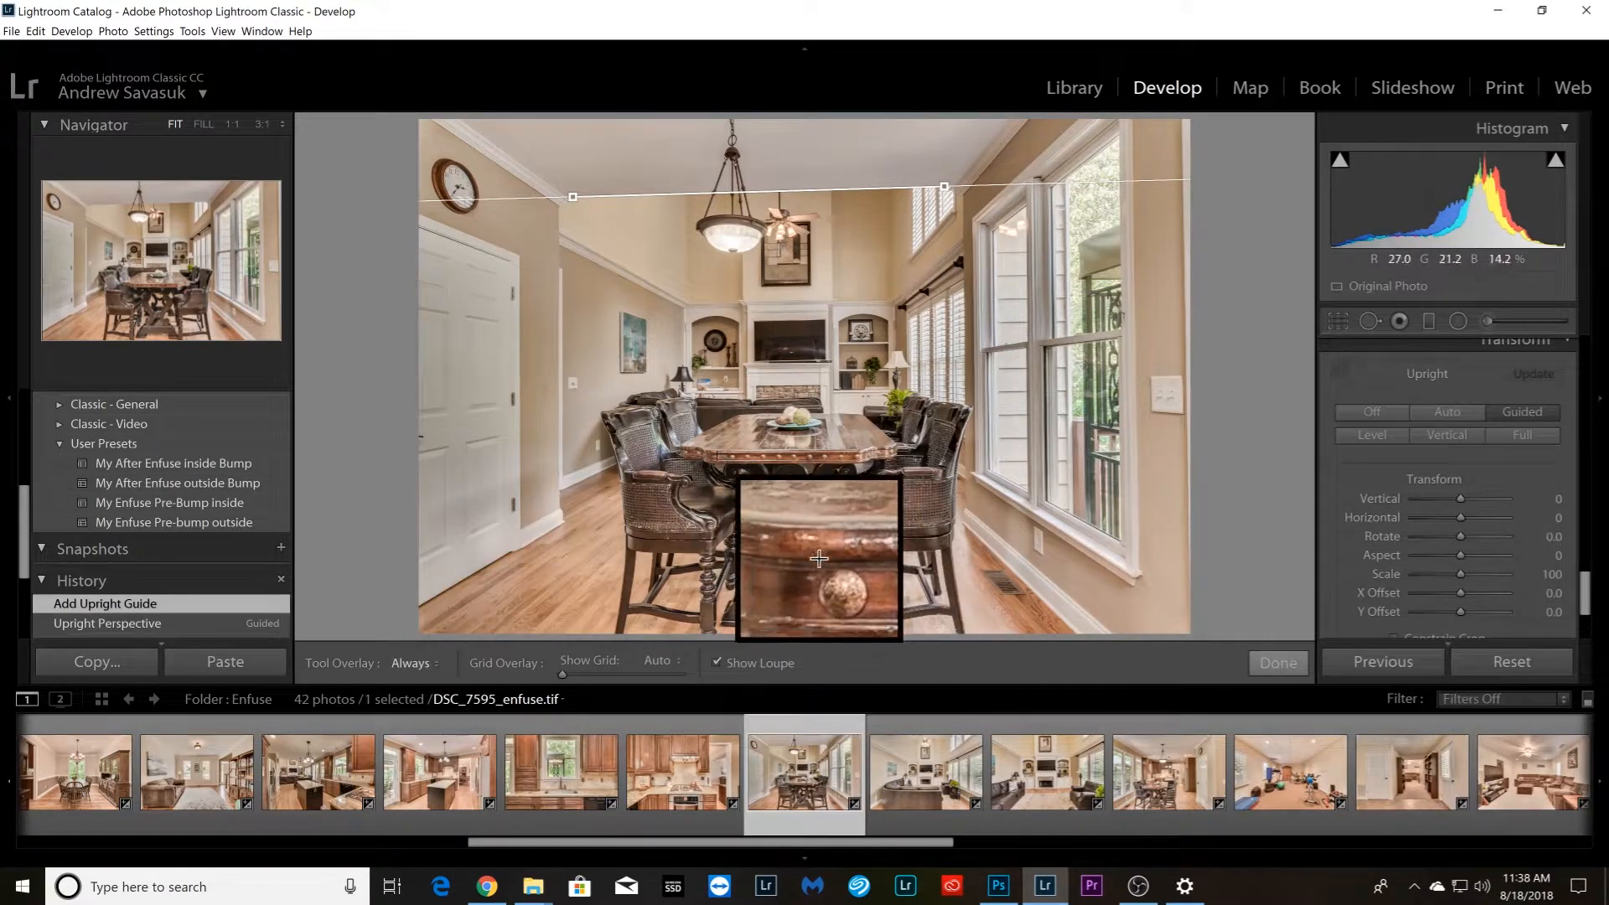
left_click_drag(712, 456, 853, 457)
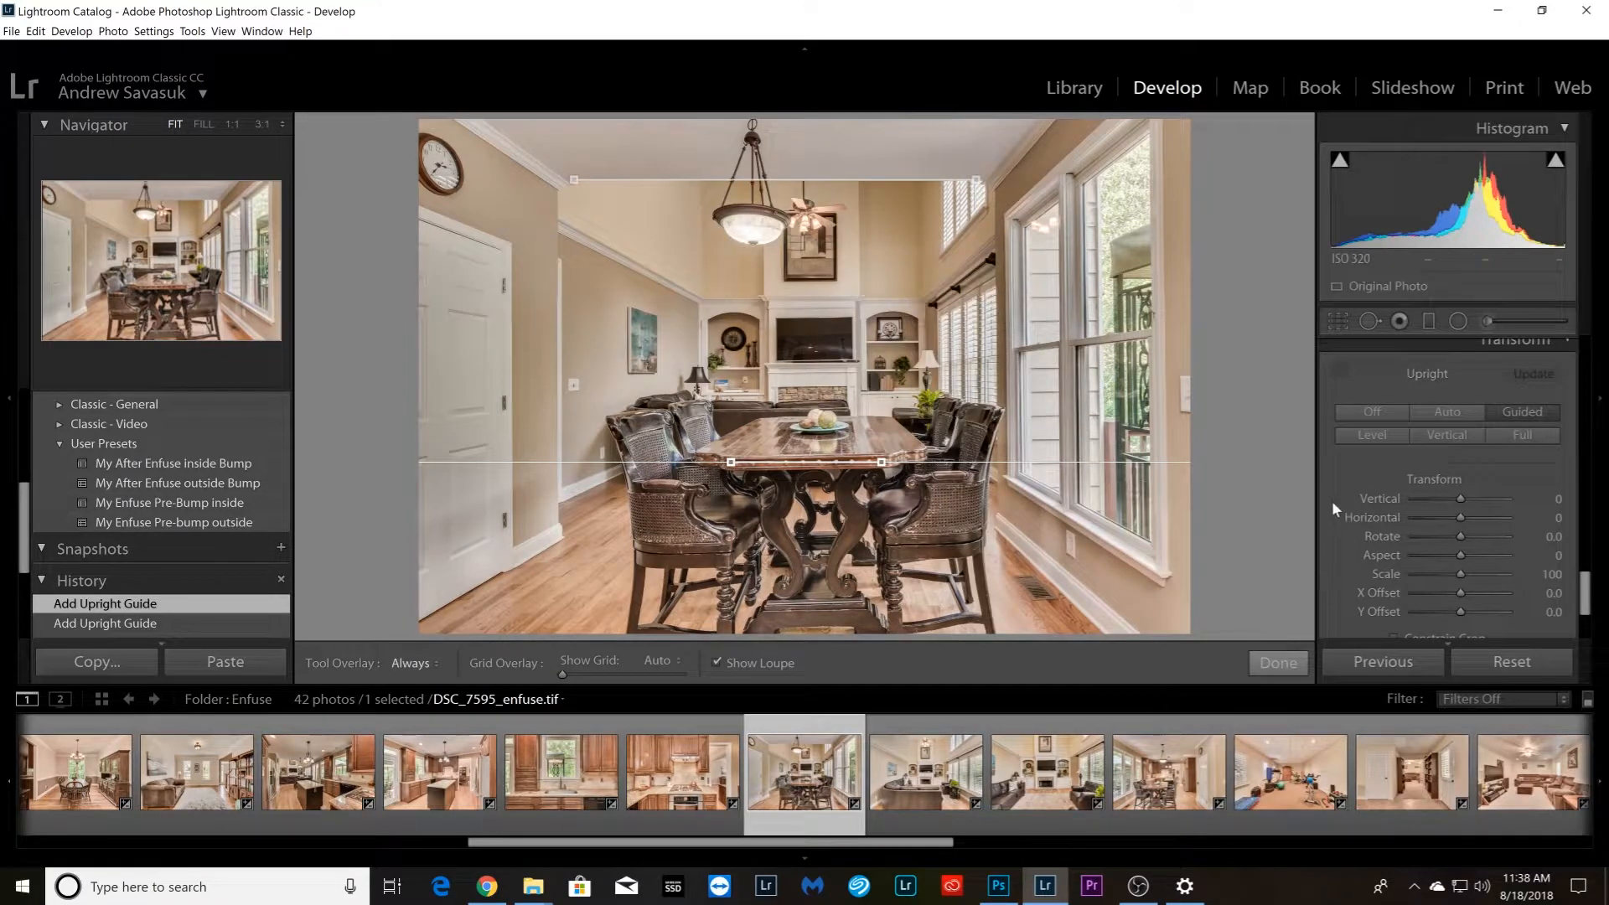
Straighten living room photo DSC_7605_enfuse.tif with horizontal Upright guides at fan height and on the shelf molding, plus vertical guides on both chimney breast edges
key("Right")
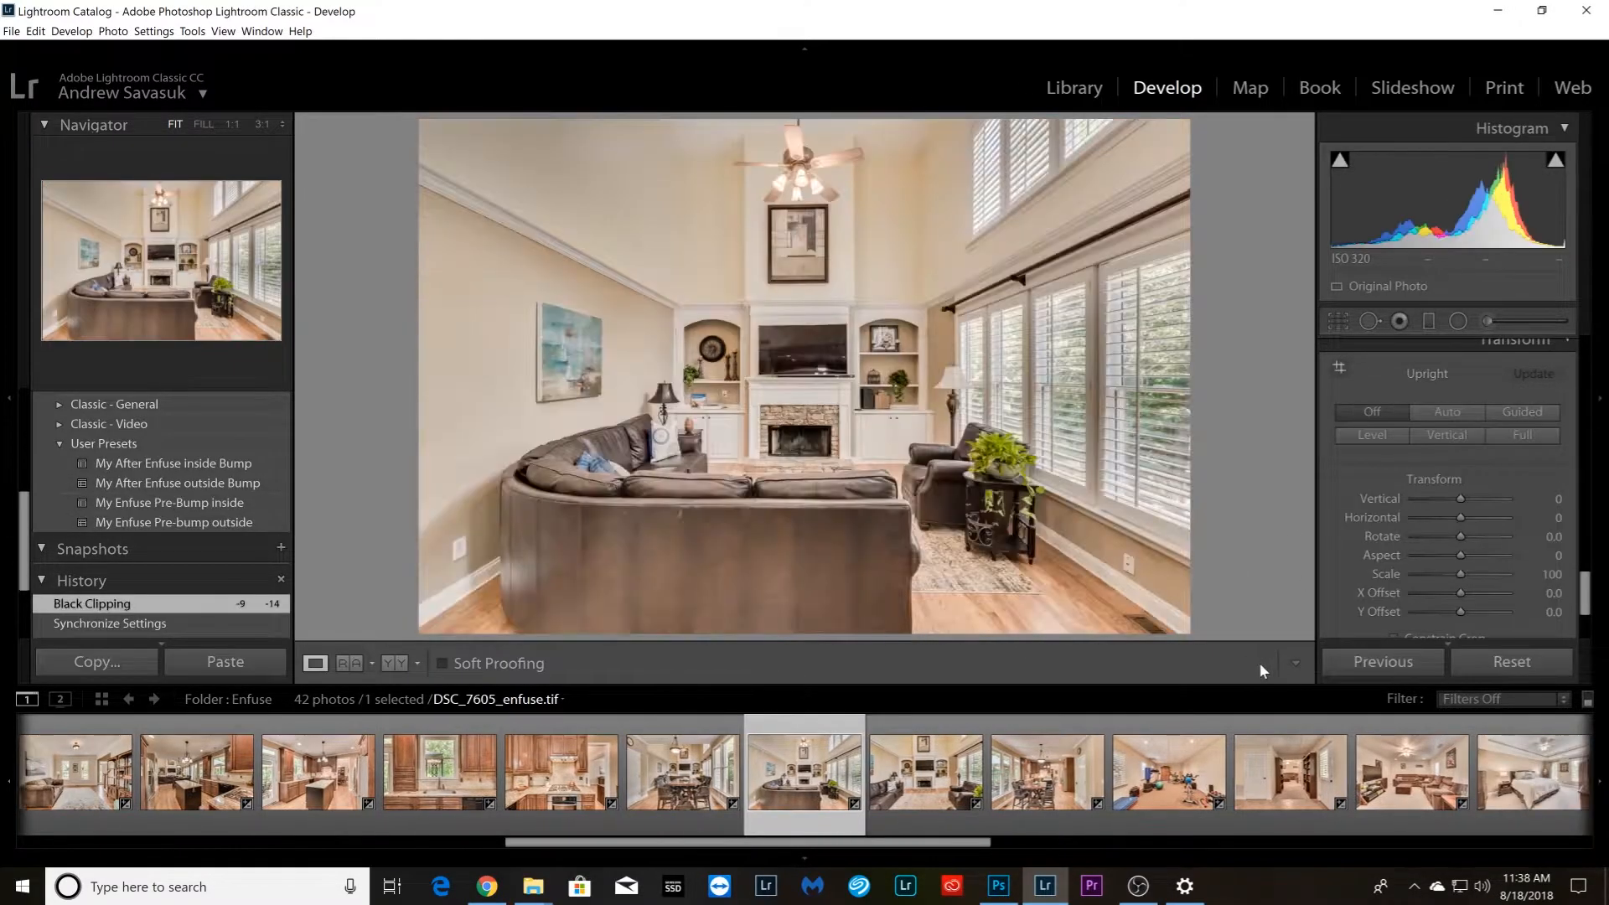
left_click(1341, 373)
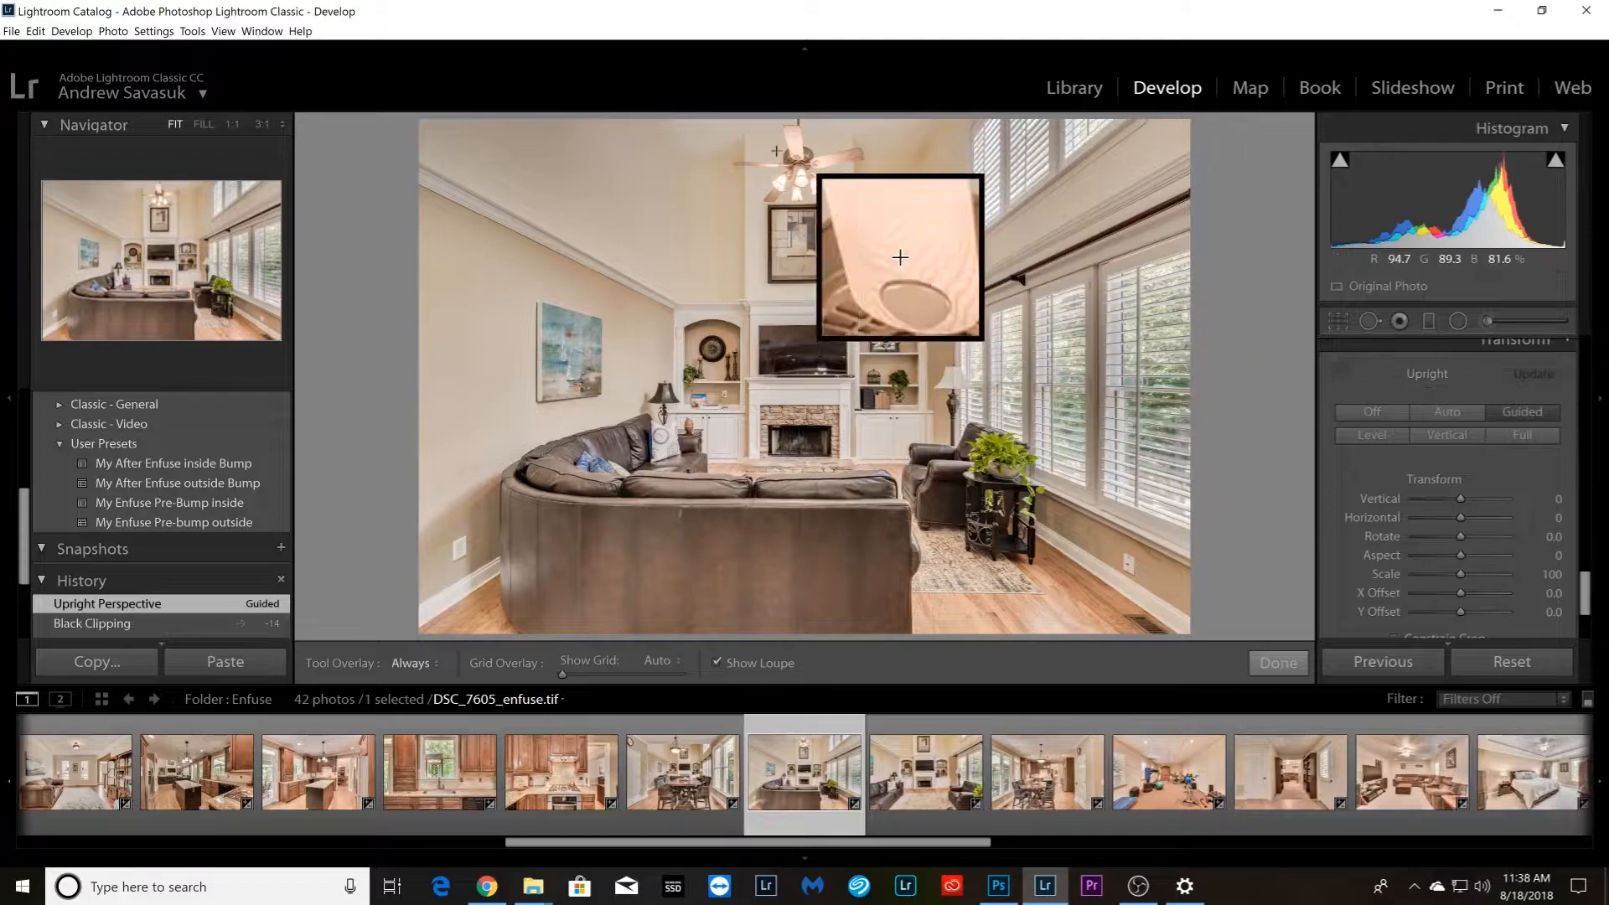
left_click_drag(684, 161, 921, 157)
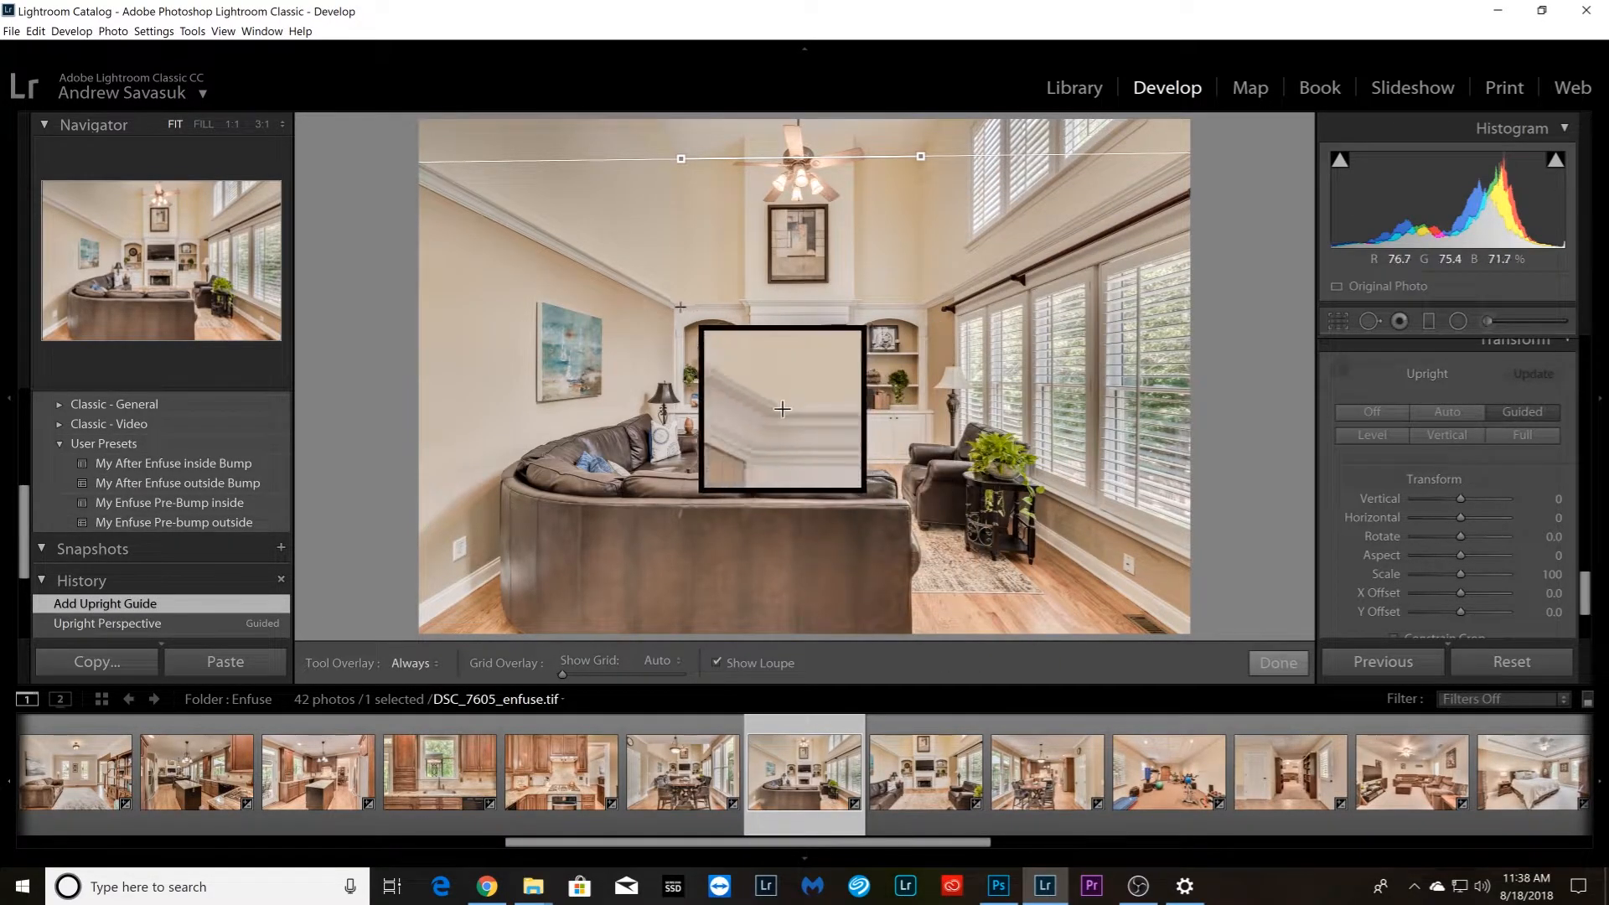
left_click_drag(683, 305, 923, 303)
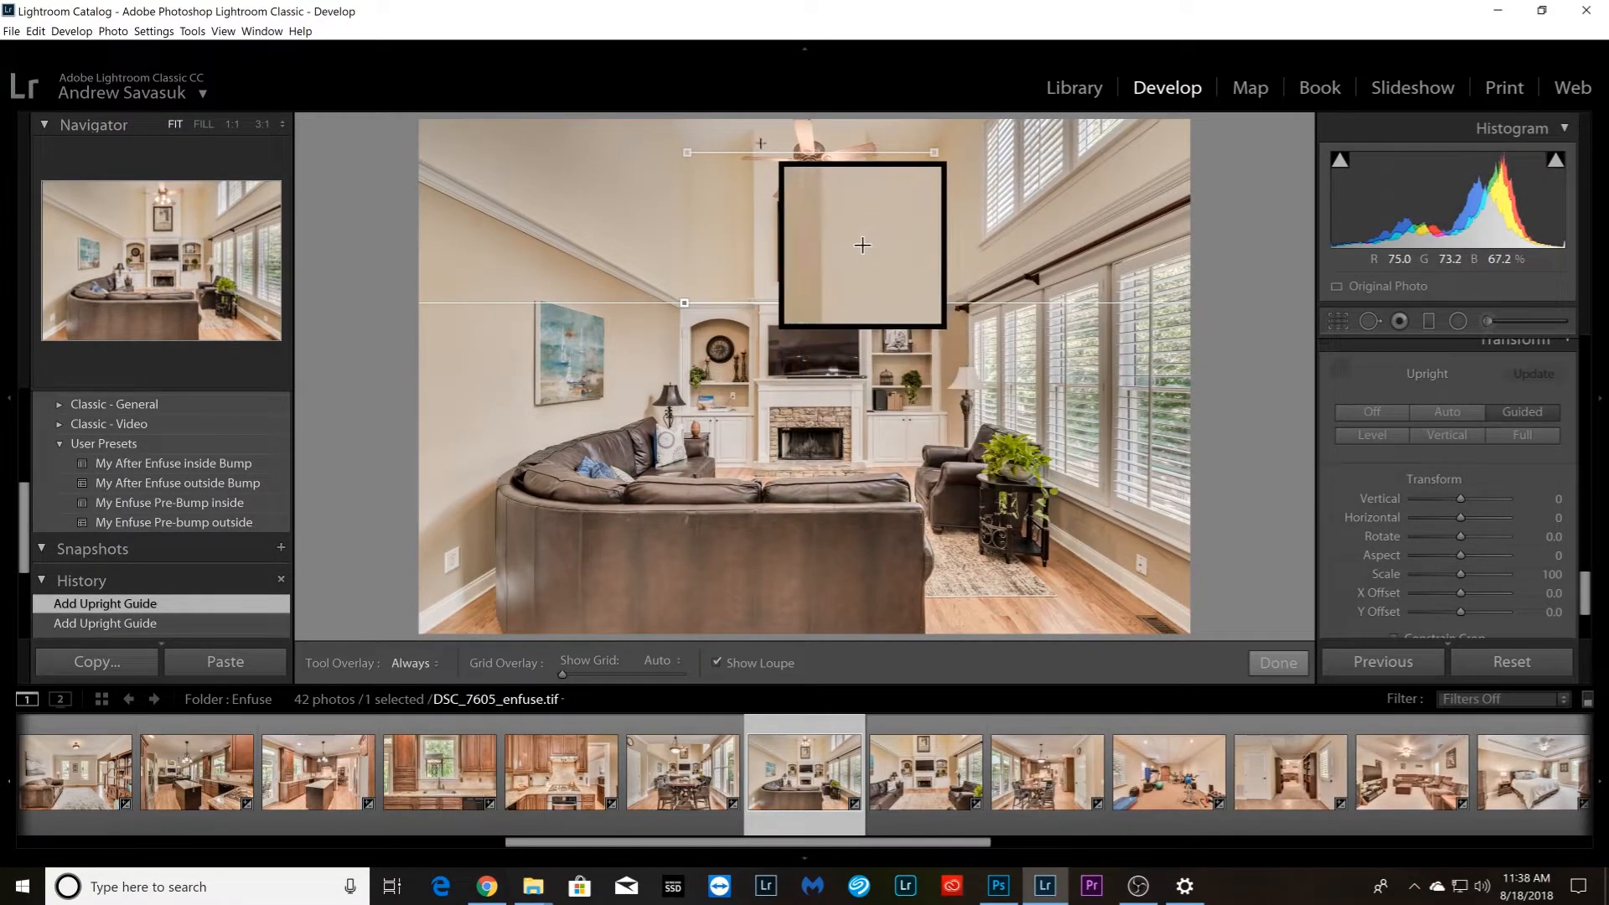
left_click_drag(753, 137, 754, 288)
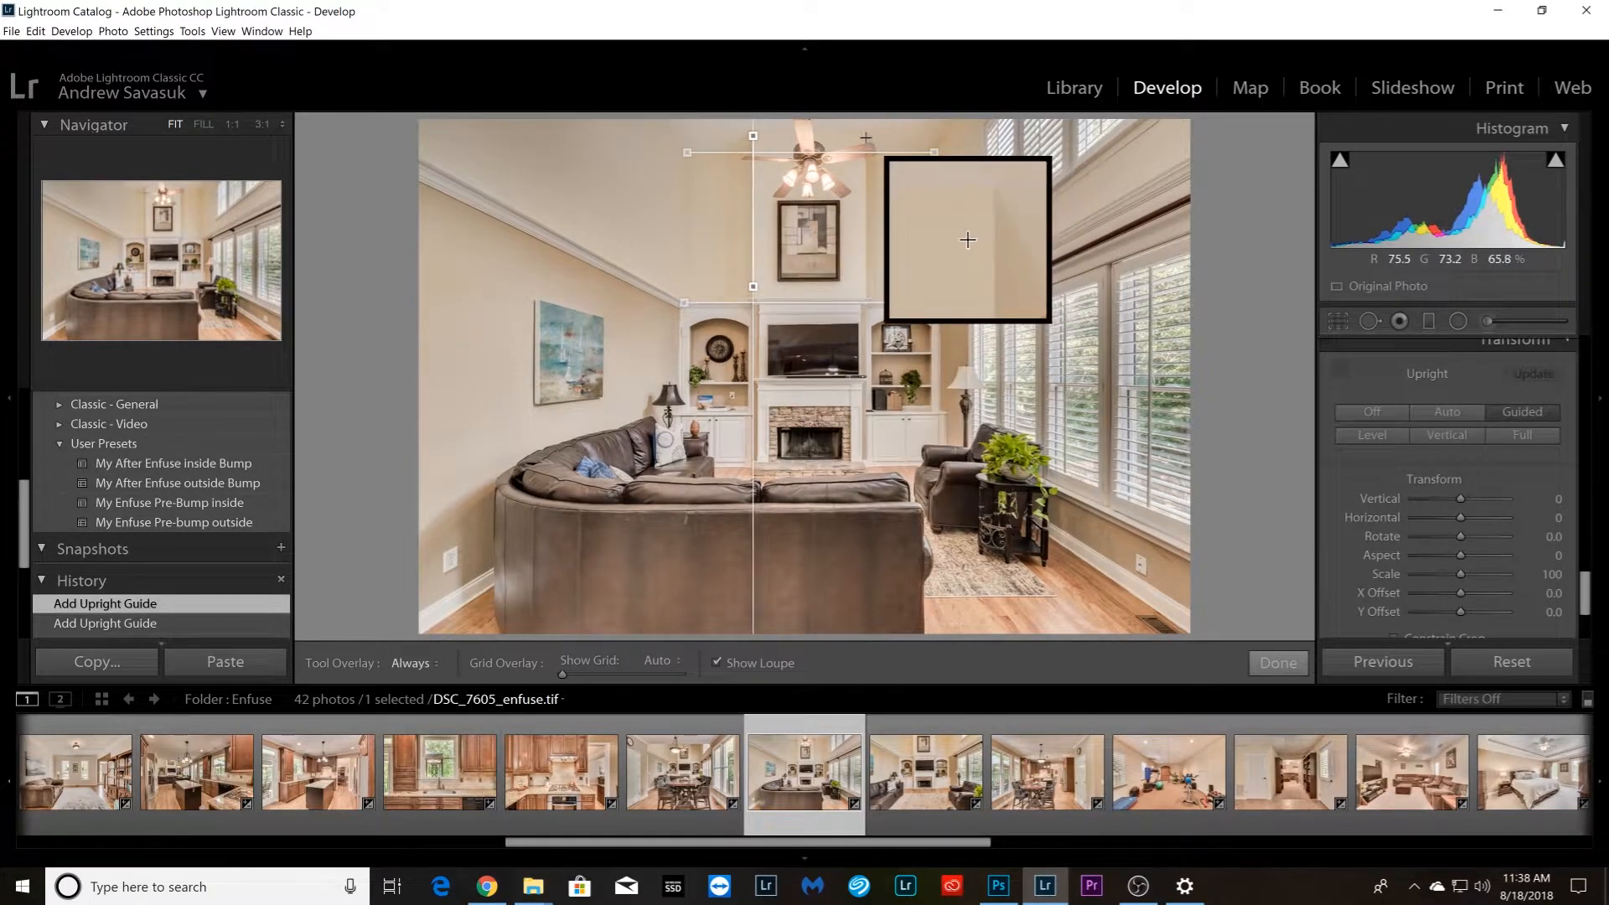
left_click_drag(868, 137, 867, 297)
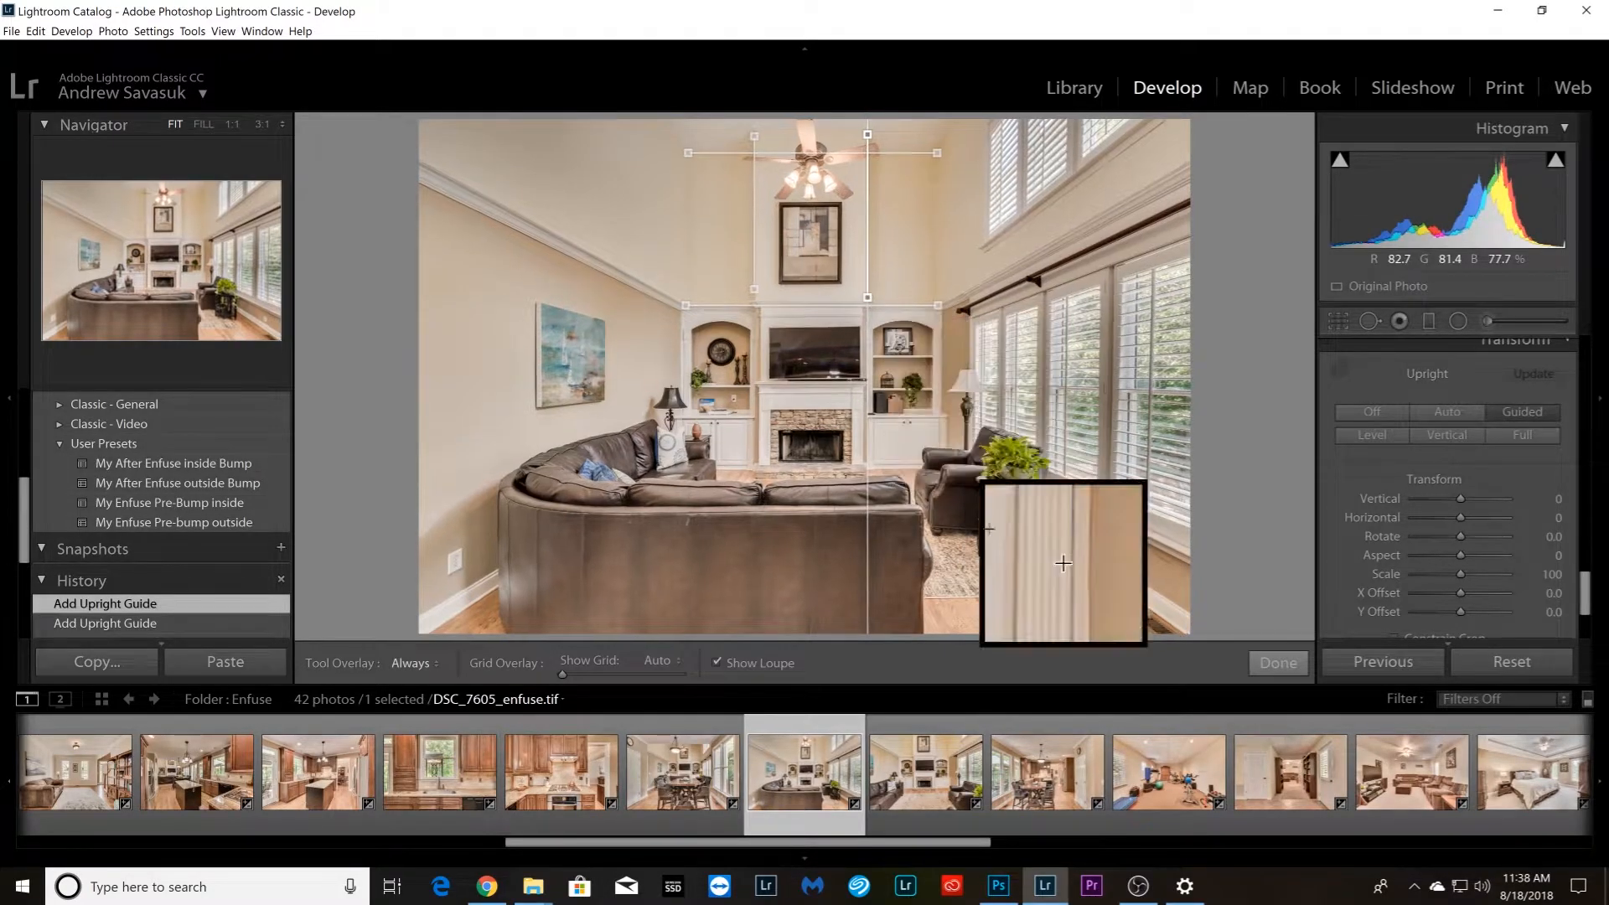
Straighten fireplace photo DSC_7610_enfuse.tif with horizontal Upright guides on the molding above the shelves and the cabinet bases, plus vertical guides on both chimney breast edges
key("Right")
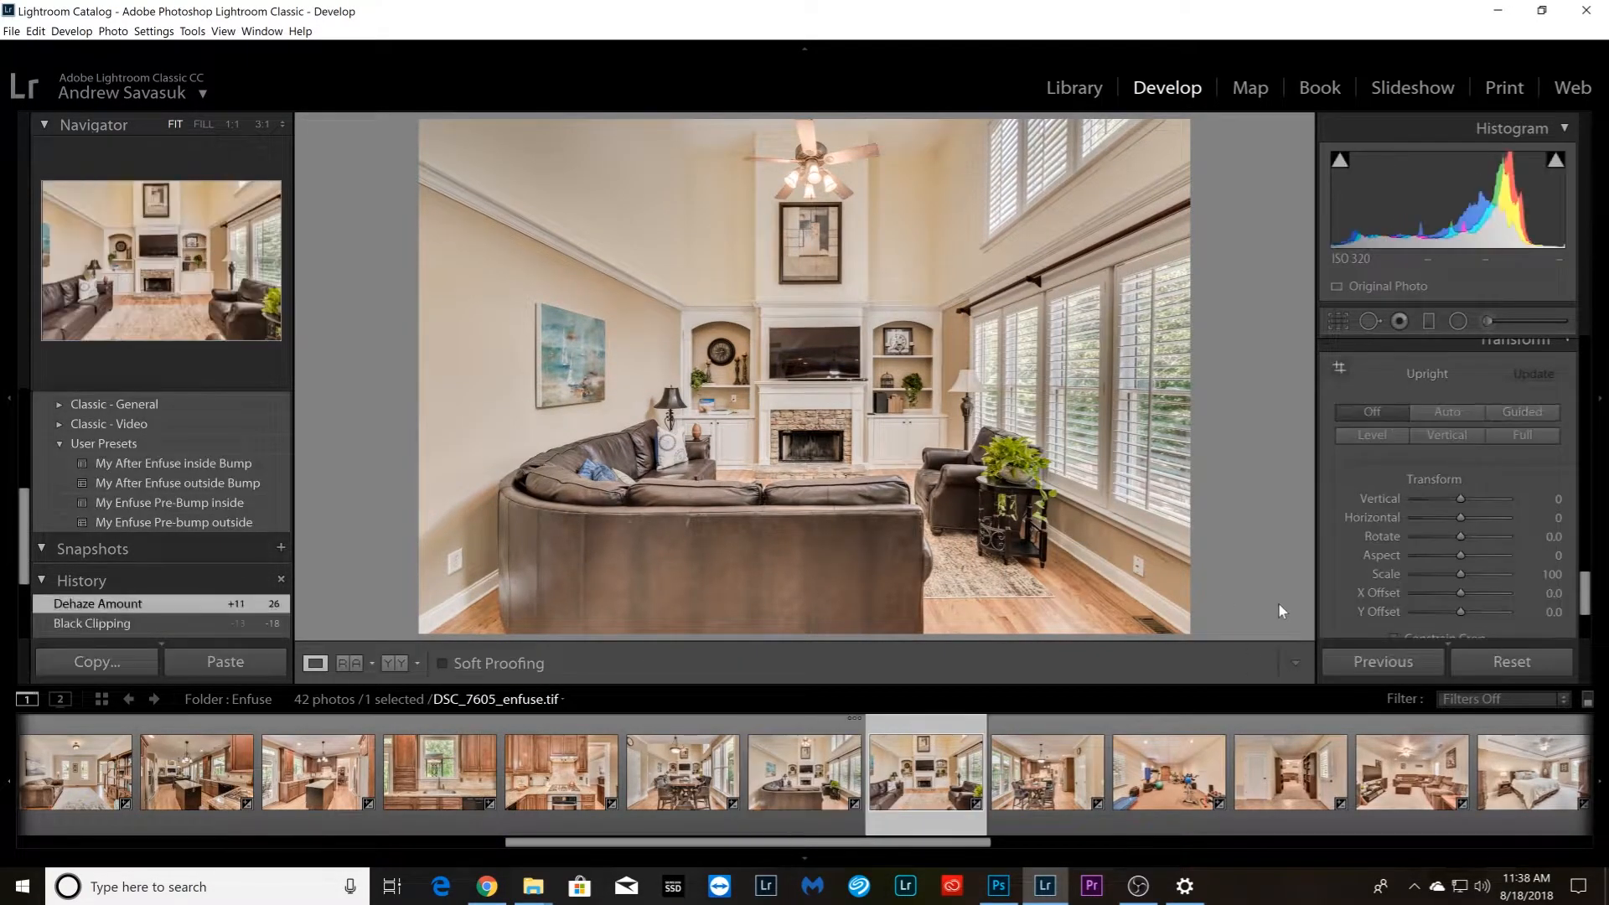
left_click(1347, 371)
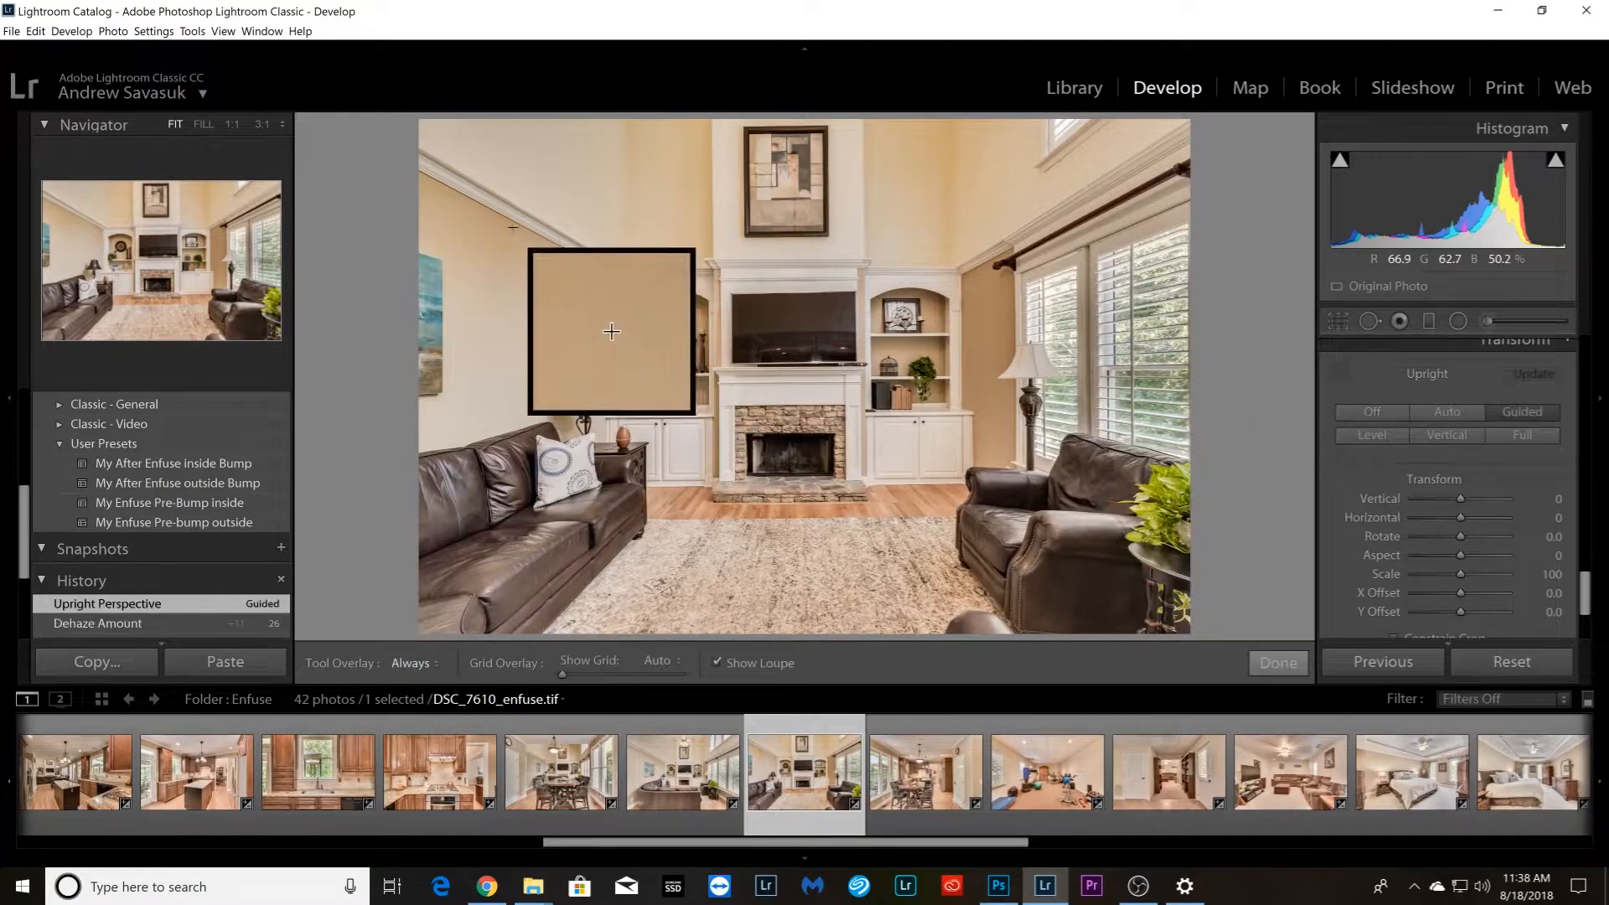
left_click_drag(648, 269, 955, 269)
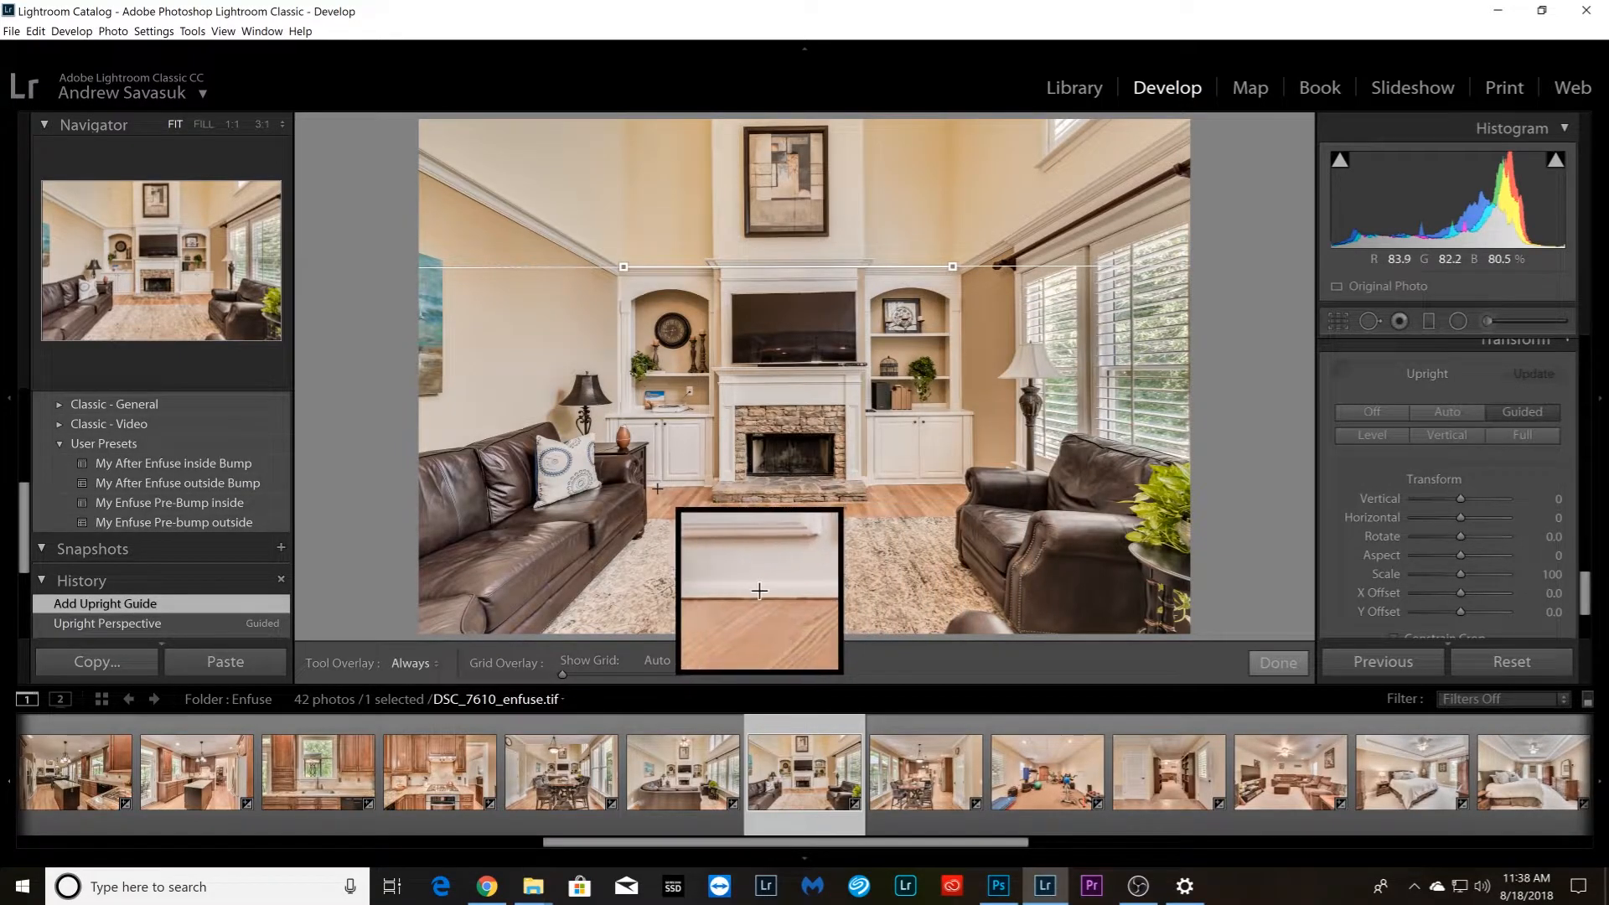
mouse_move(649, 485)
left_mouse_down()
mouse_move(877, 508)
mouse_move(958, 482)
left_mouse_up()
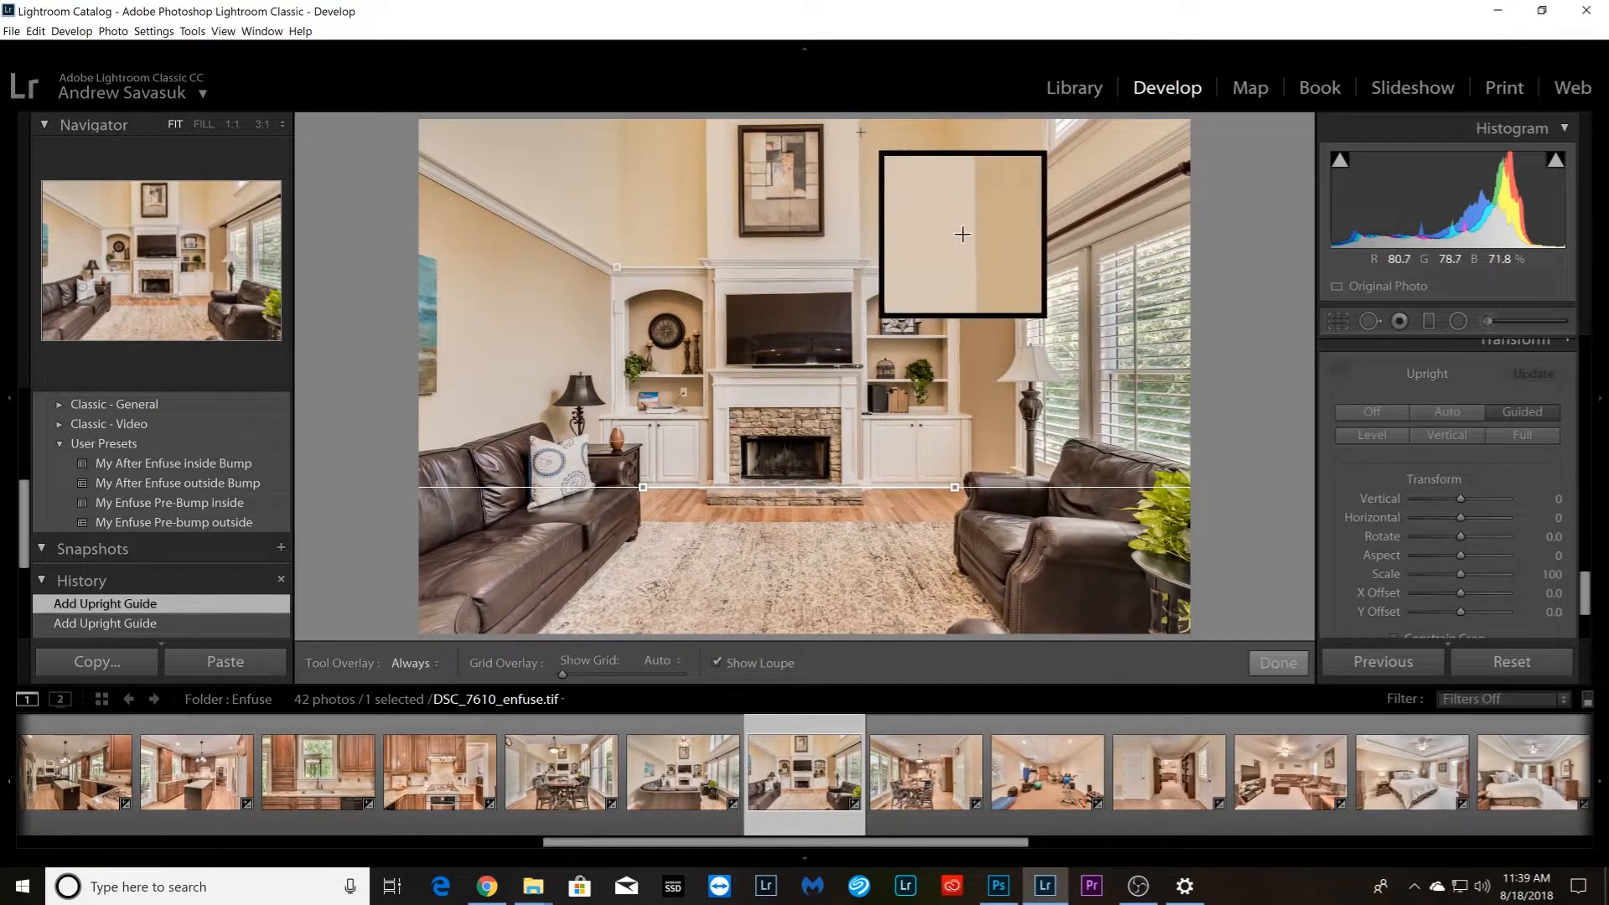
left_click_drag(858, 128, 862, 246)
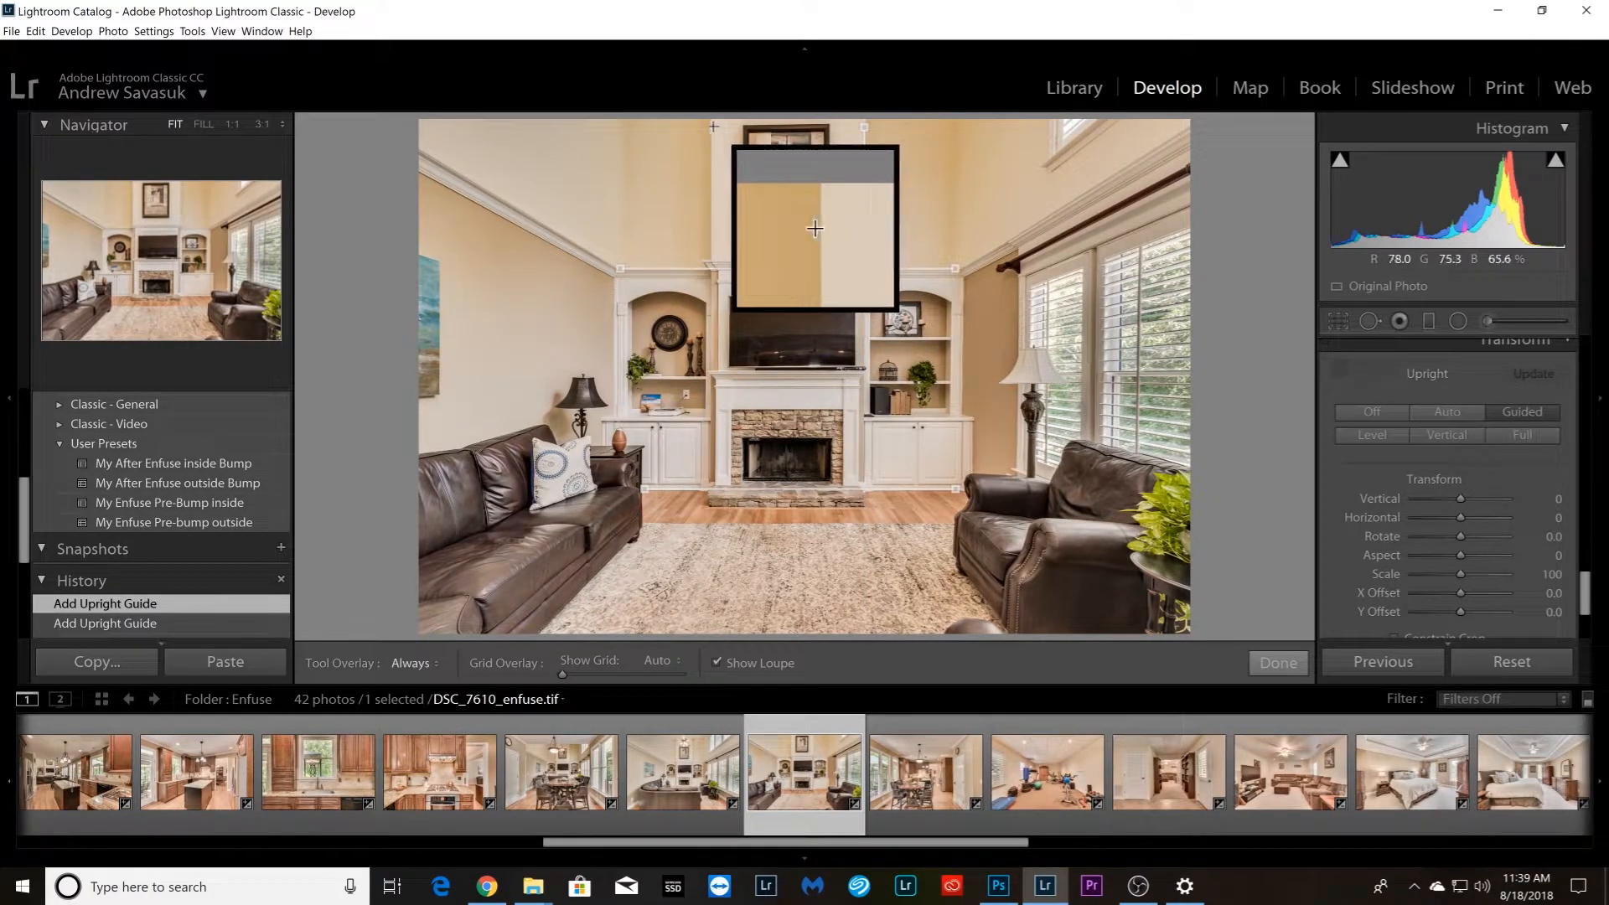
left_click_drag(710, 124, 709, 253)
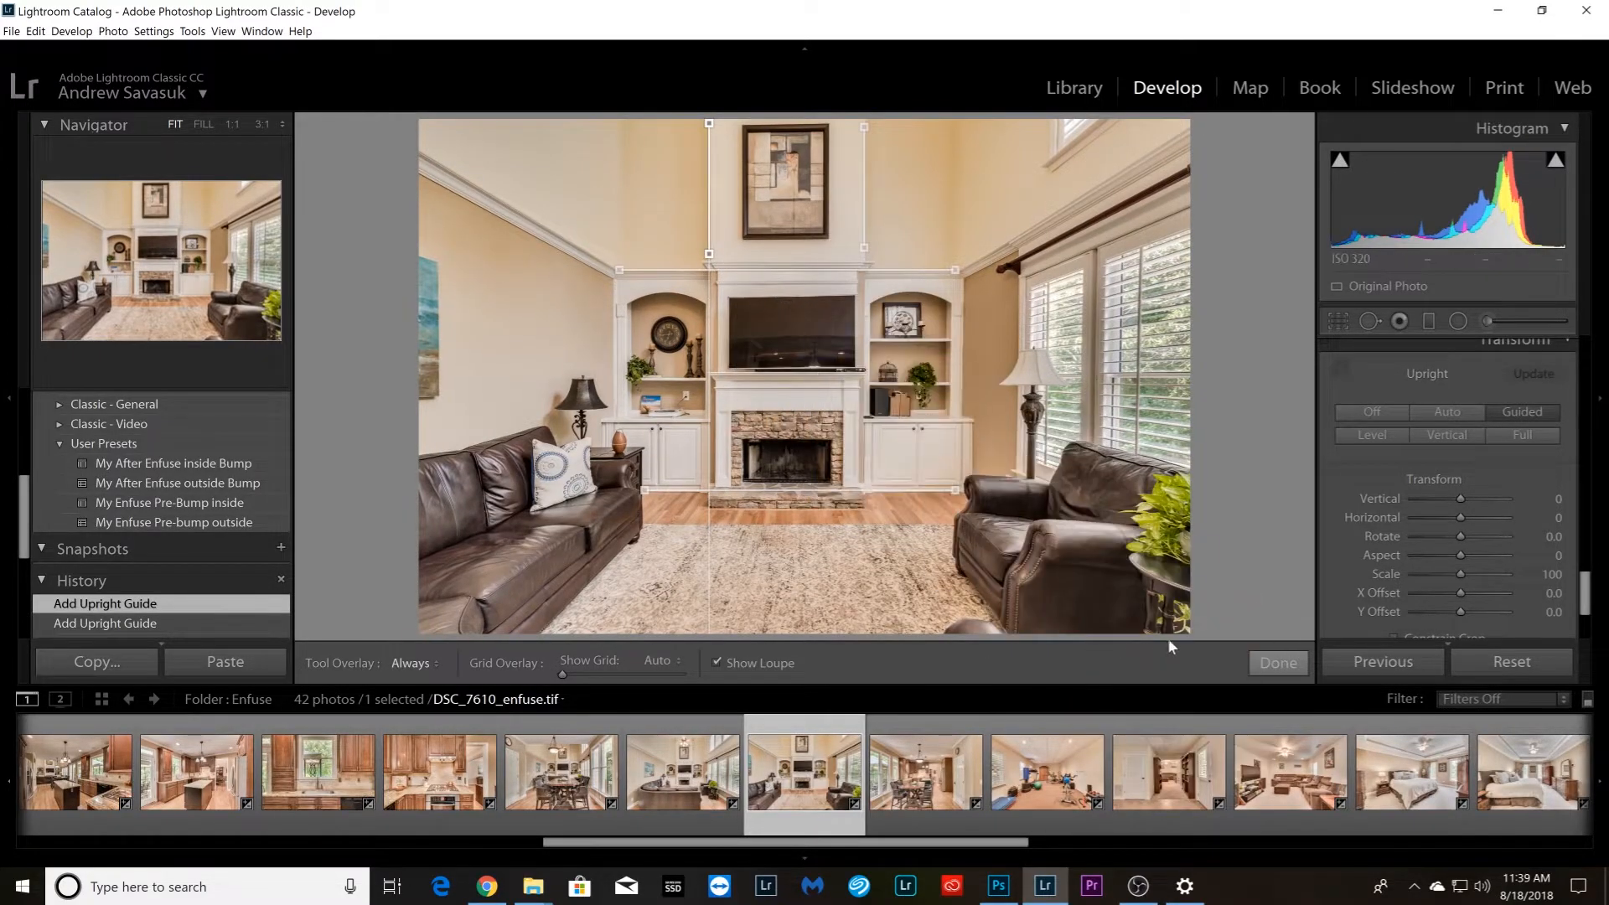
Straighten dining-kitchen photo DSC_7615_enfuse.tif with horizontal Upright guides on the cabinet tops and rear countertop, plus vertical guides on the pantry-side wall corner and tall cabinet edge
key("Right")
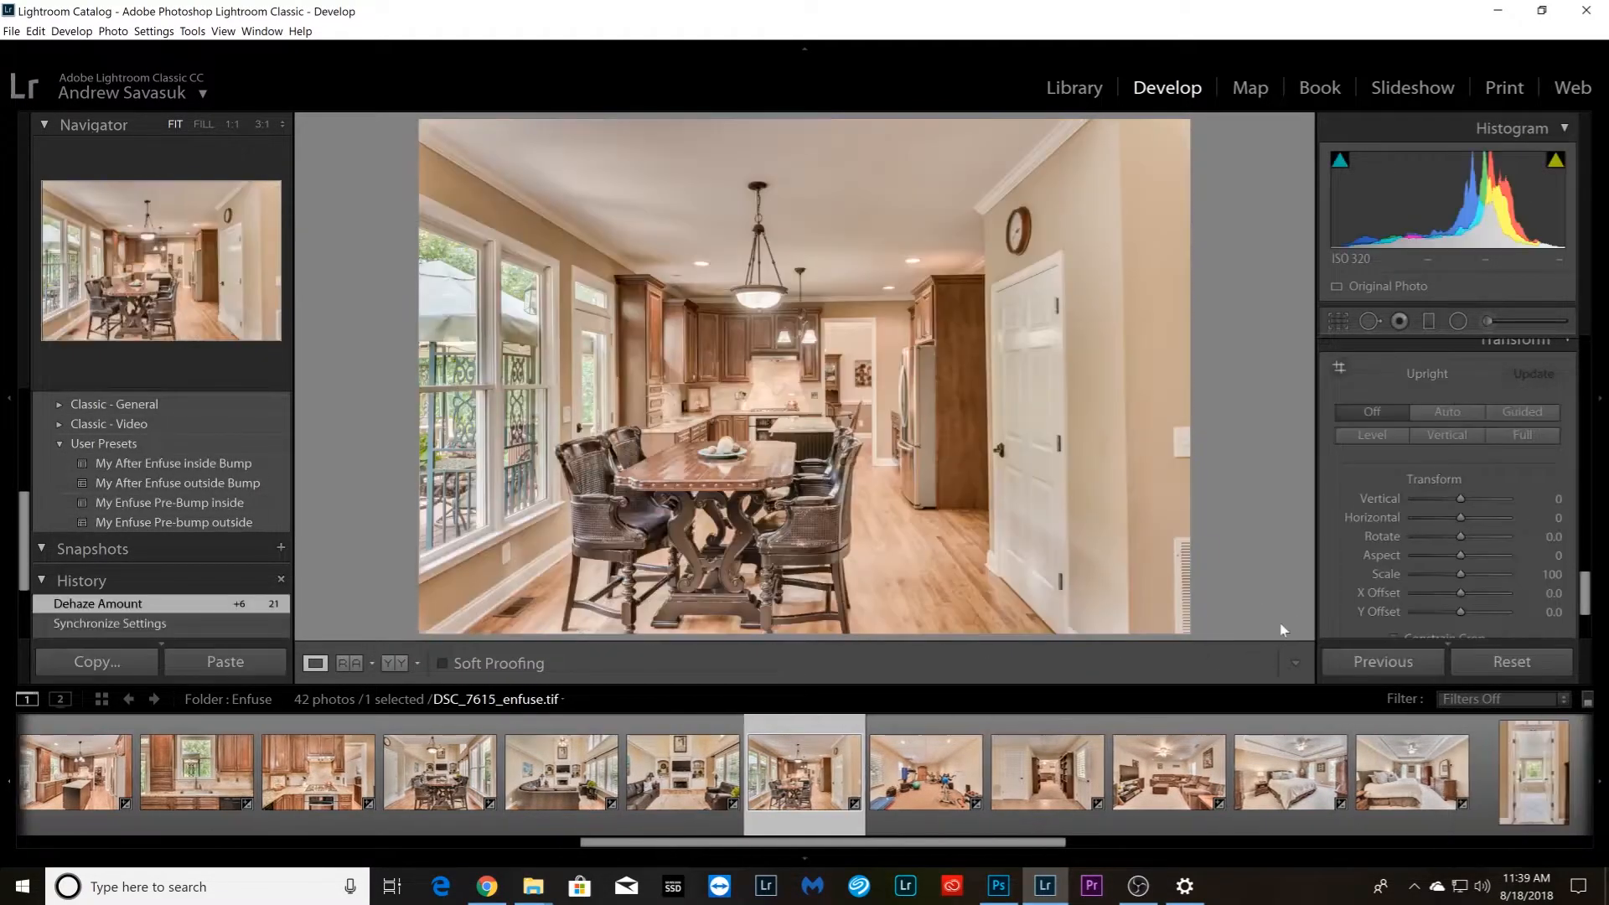
left_click(1340, 372)
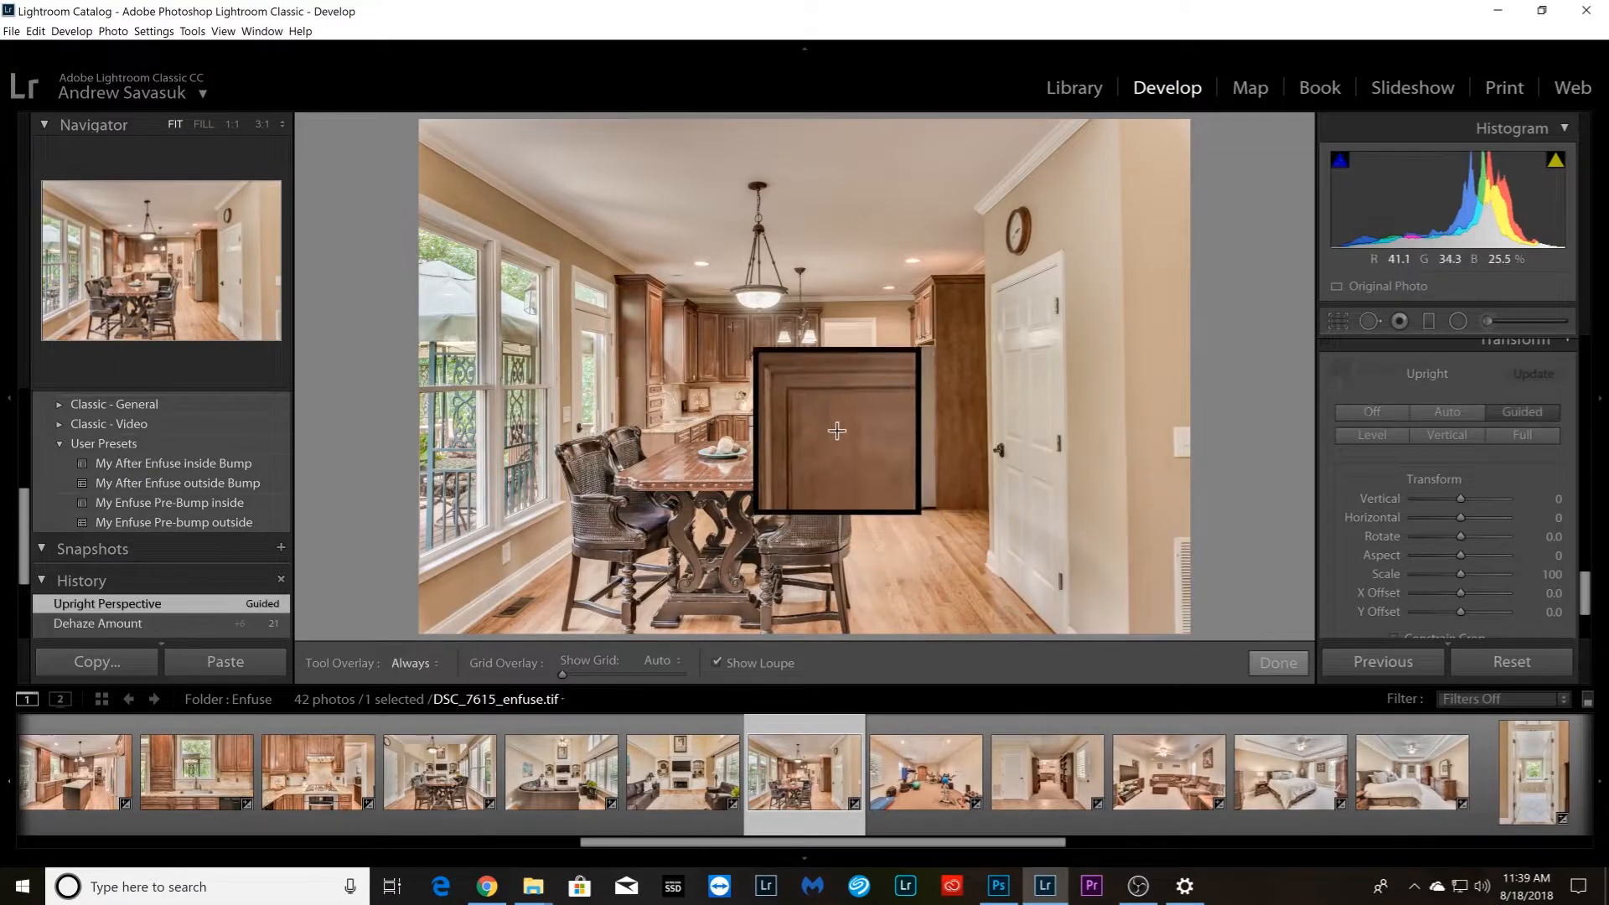
left_click_drag(693, 298, 912, 296)
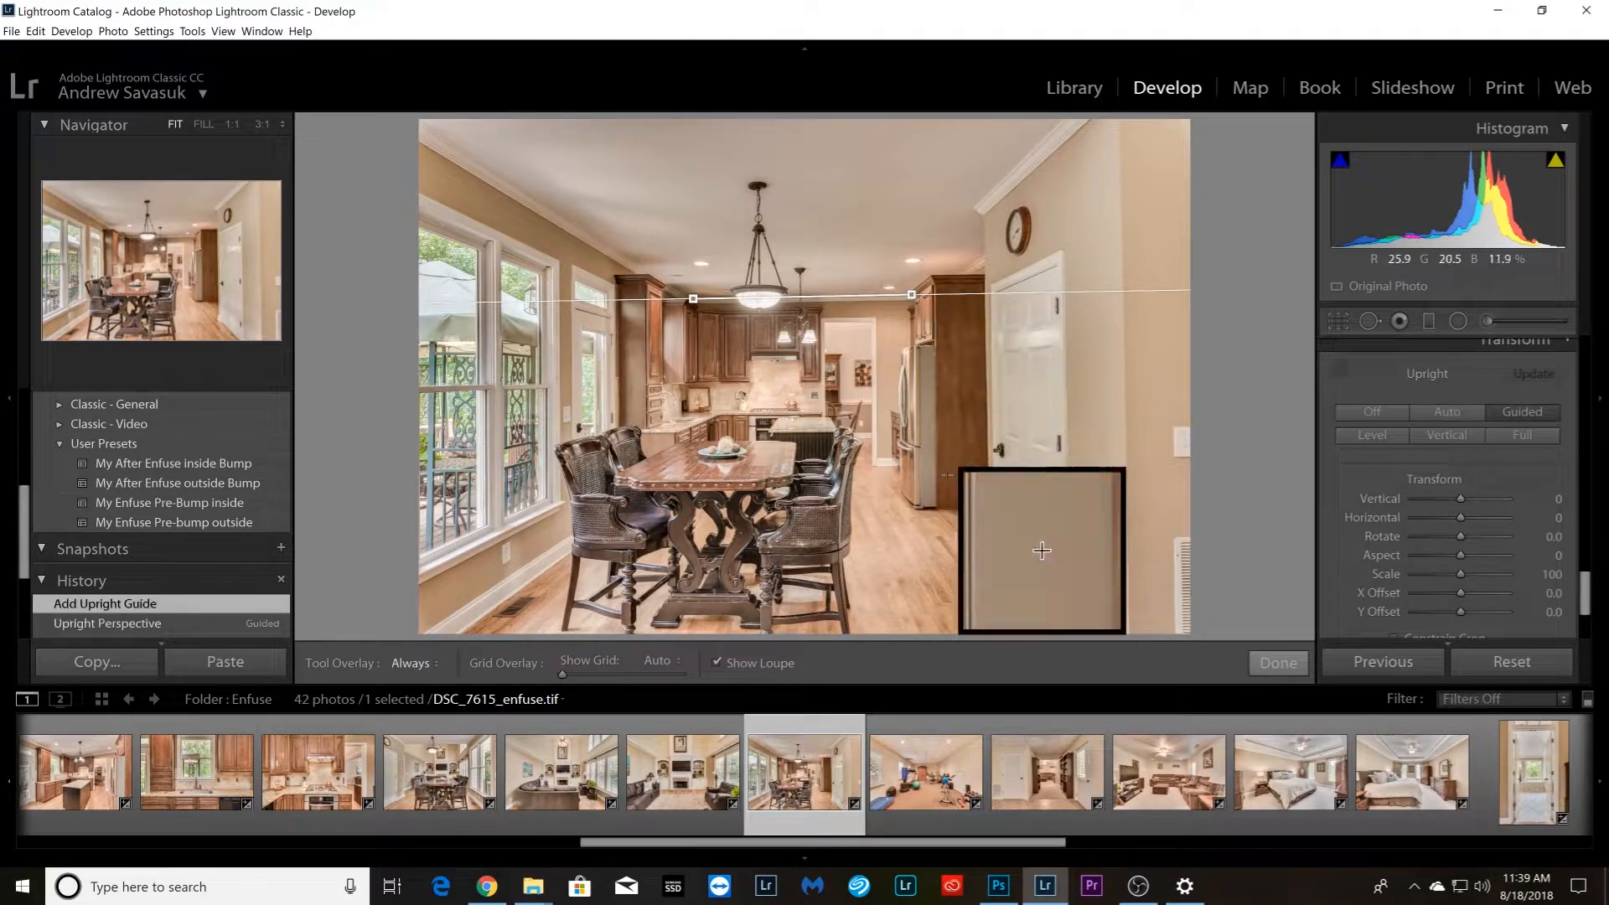
left_click_drag(715, 411, 820, 411)
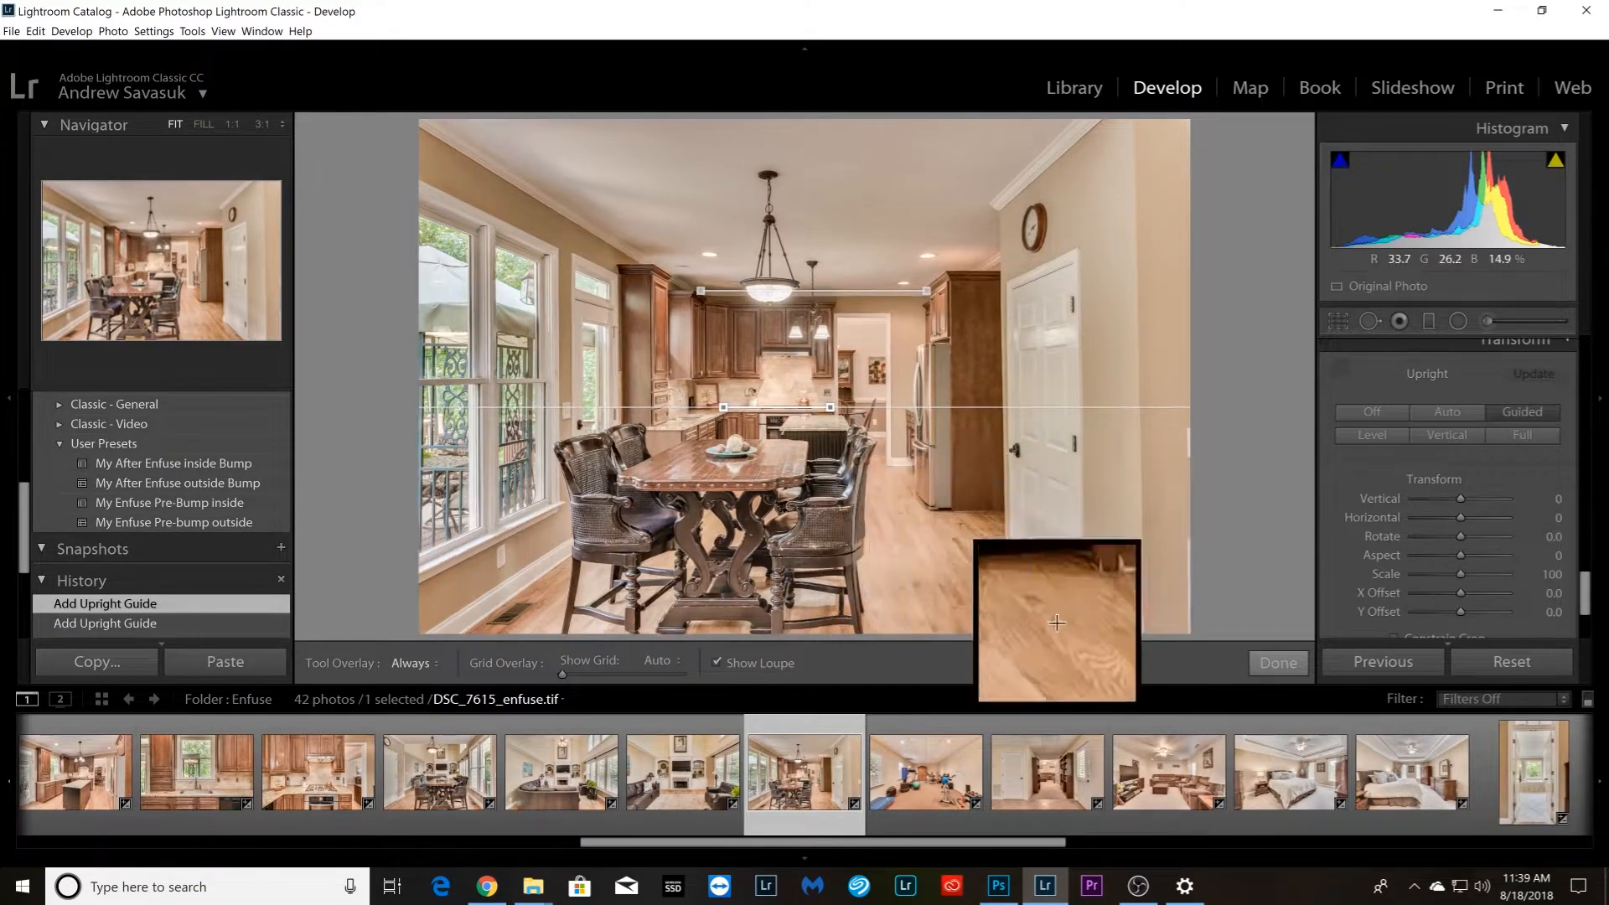
left_click_drag(1138, 140, 1141, 570)
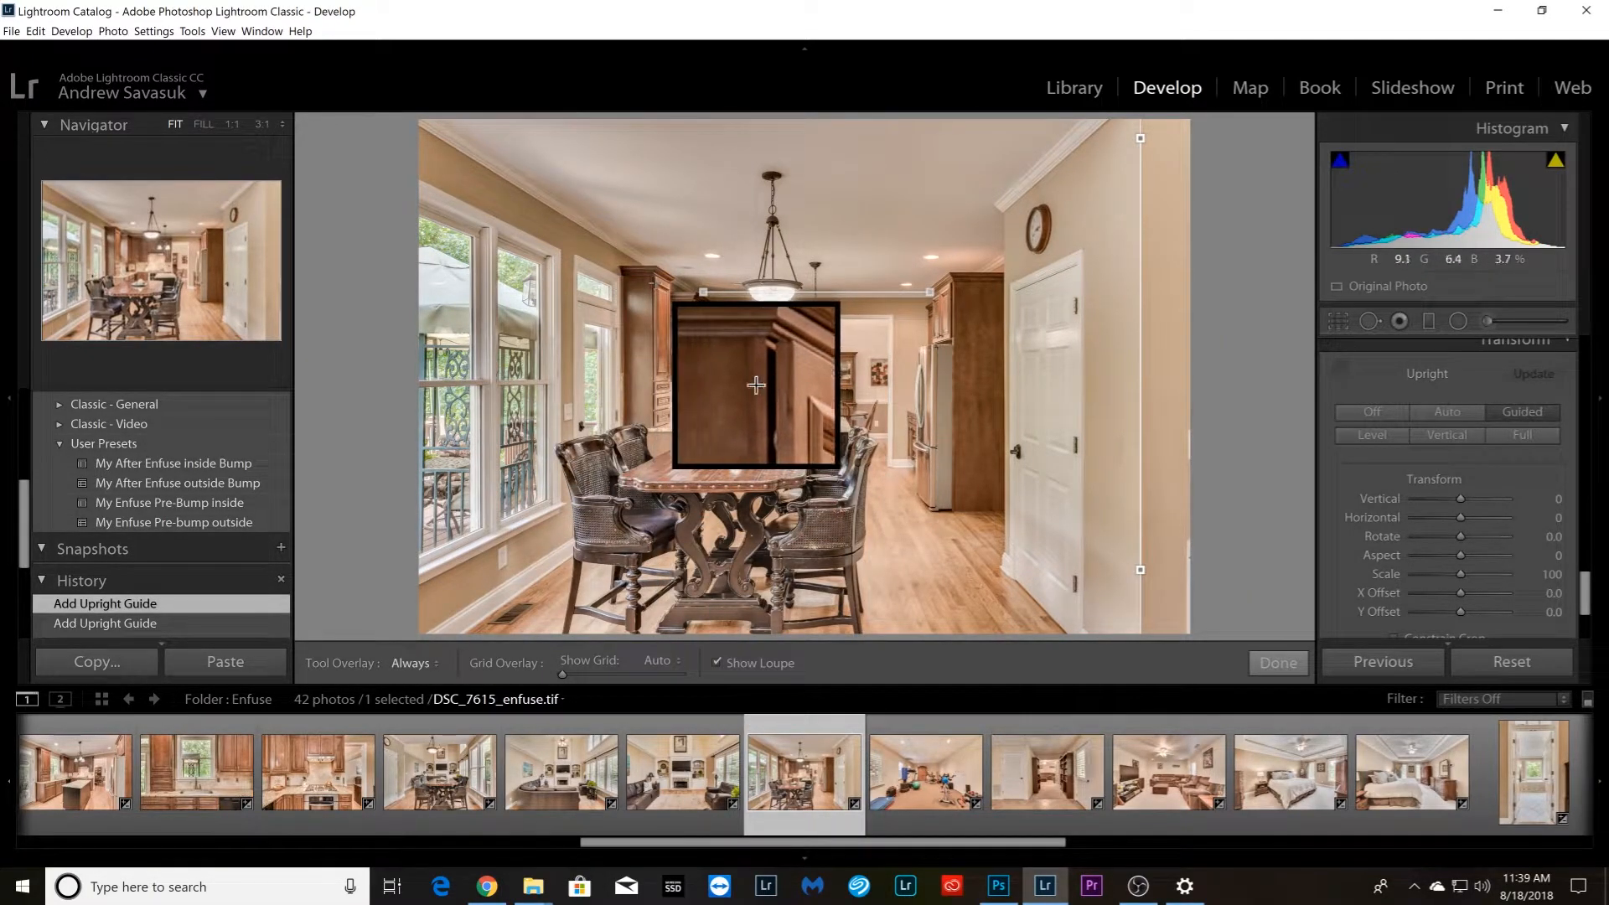
left_click_drag(651, 279, 651, 419)
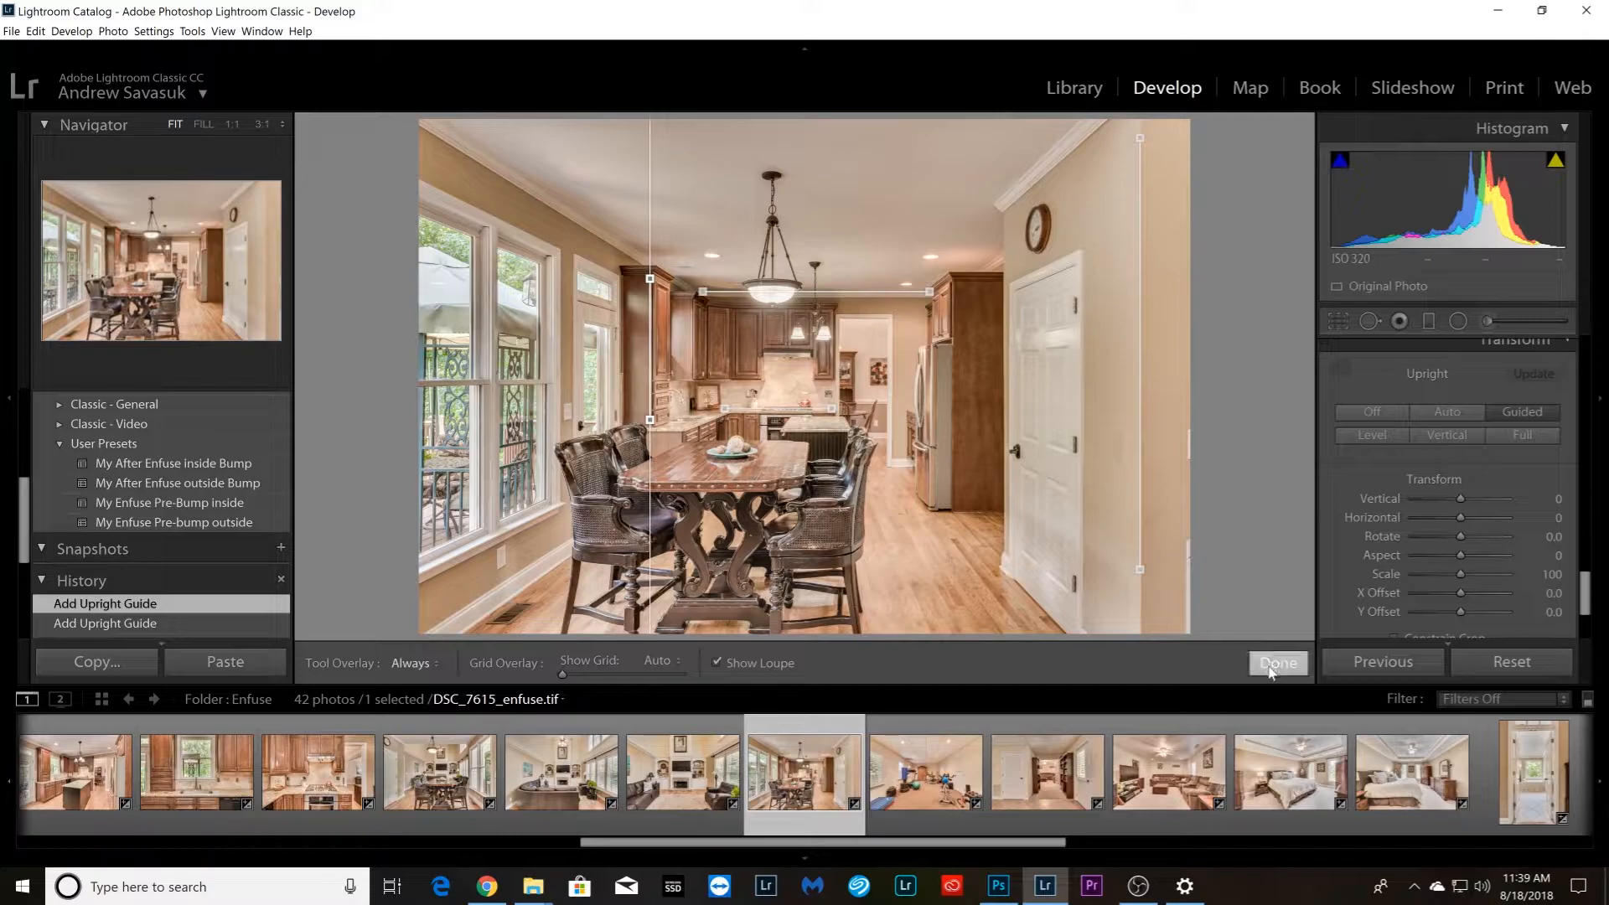
Straighten home gym photo DSC_7641_enfuse.tif with Guided Upright, using horizontal guides along a near ceiling grid line and the far wall's ceiling edge
key("Right")
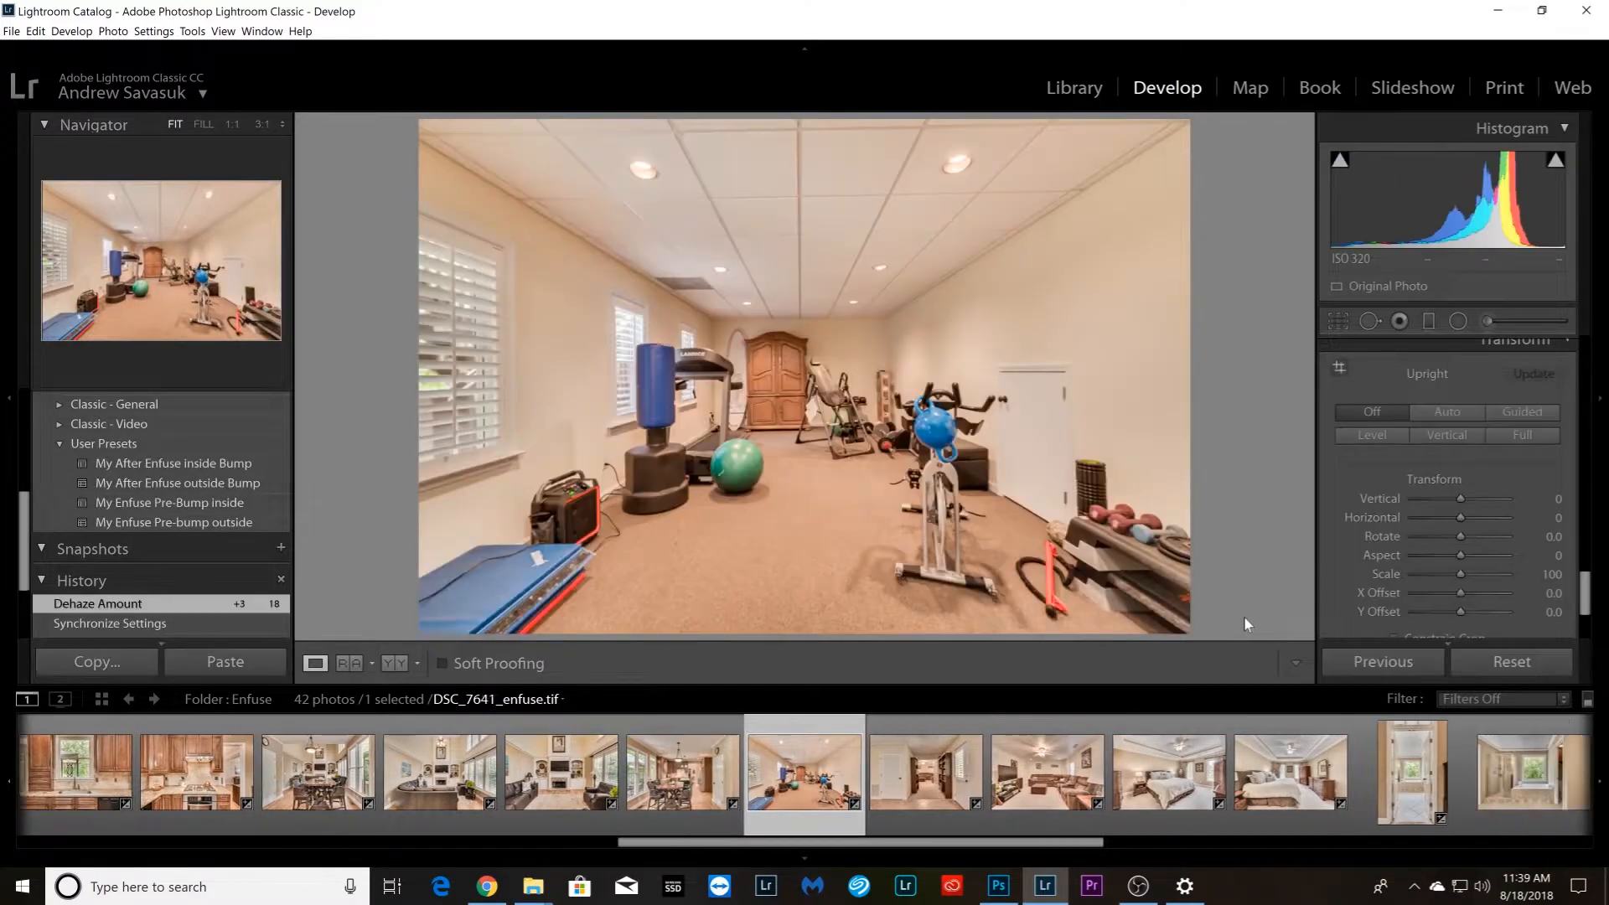
left_click(1340, 369)
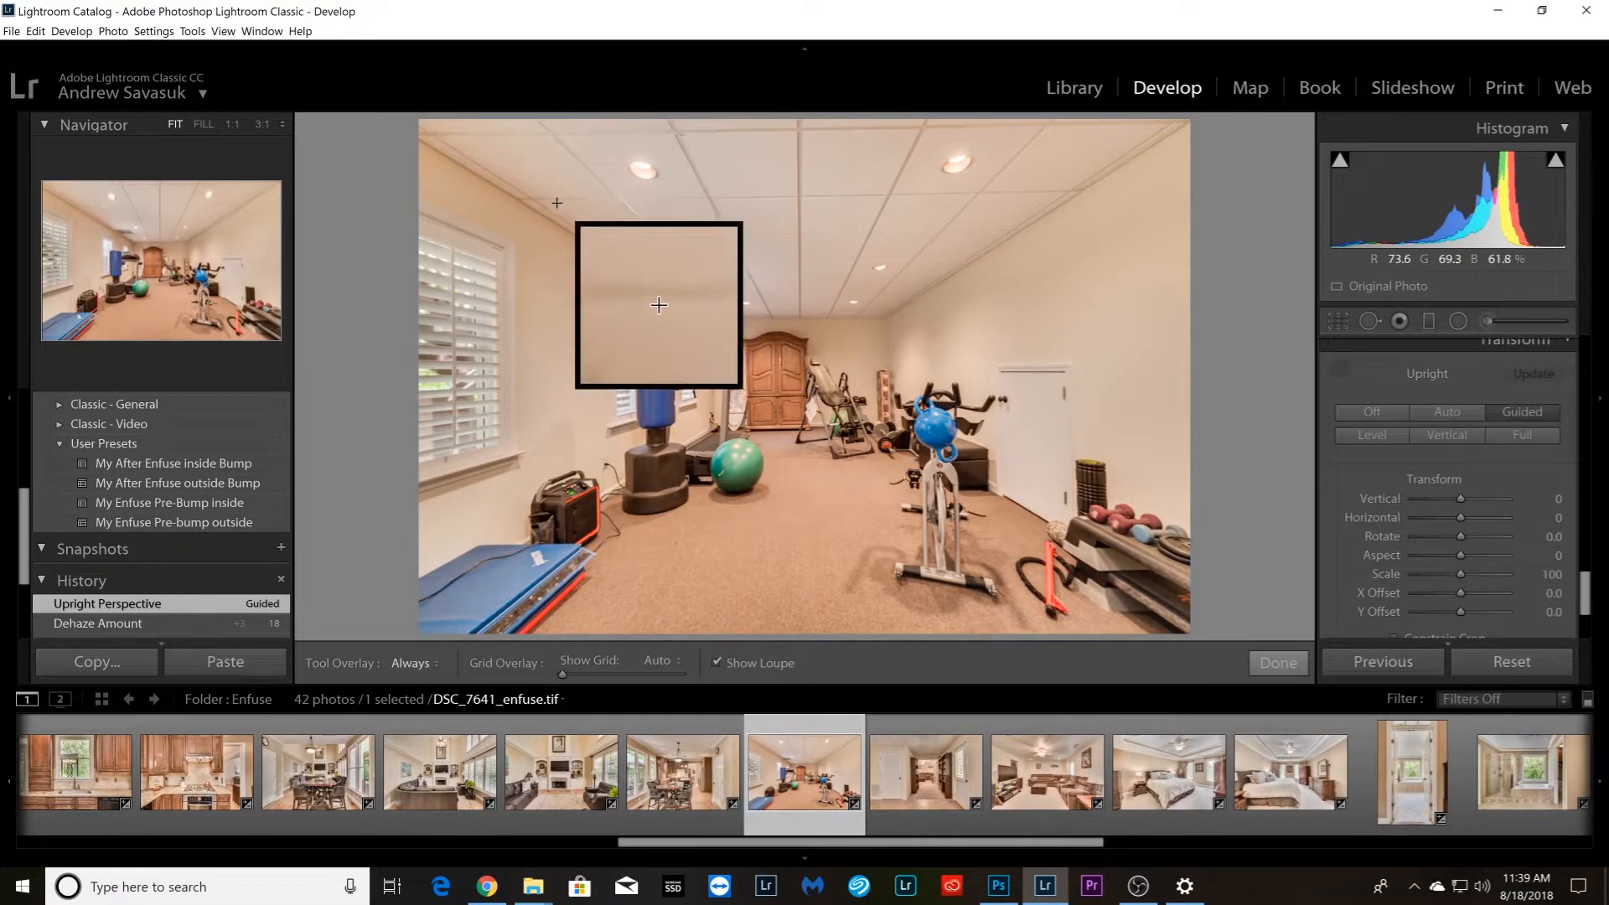
mouse_move(553, 199)
left_mouse_down()
mouse_move(1143, 213)
mouse_move(1059, 193)
left_mouse_up()
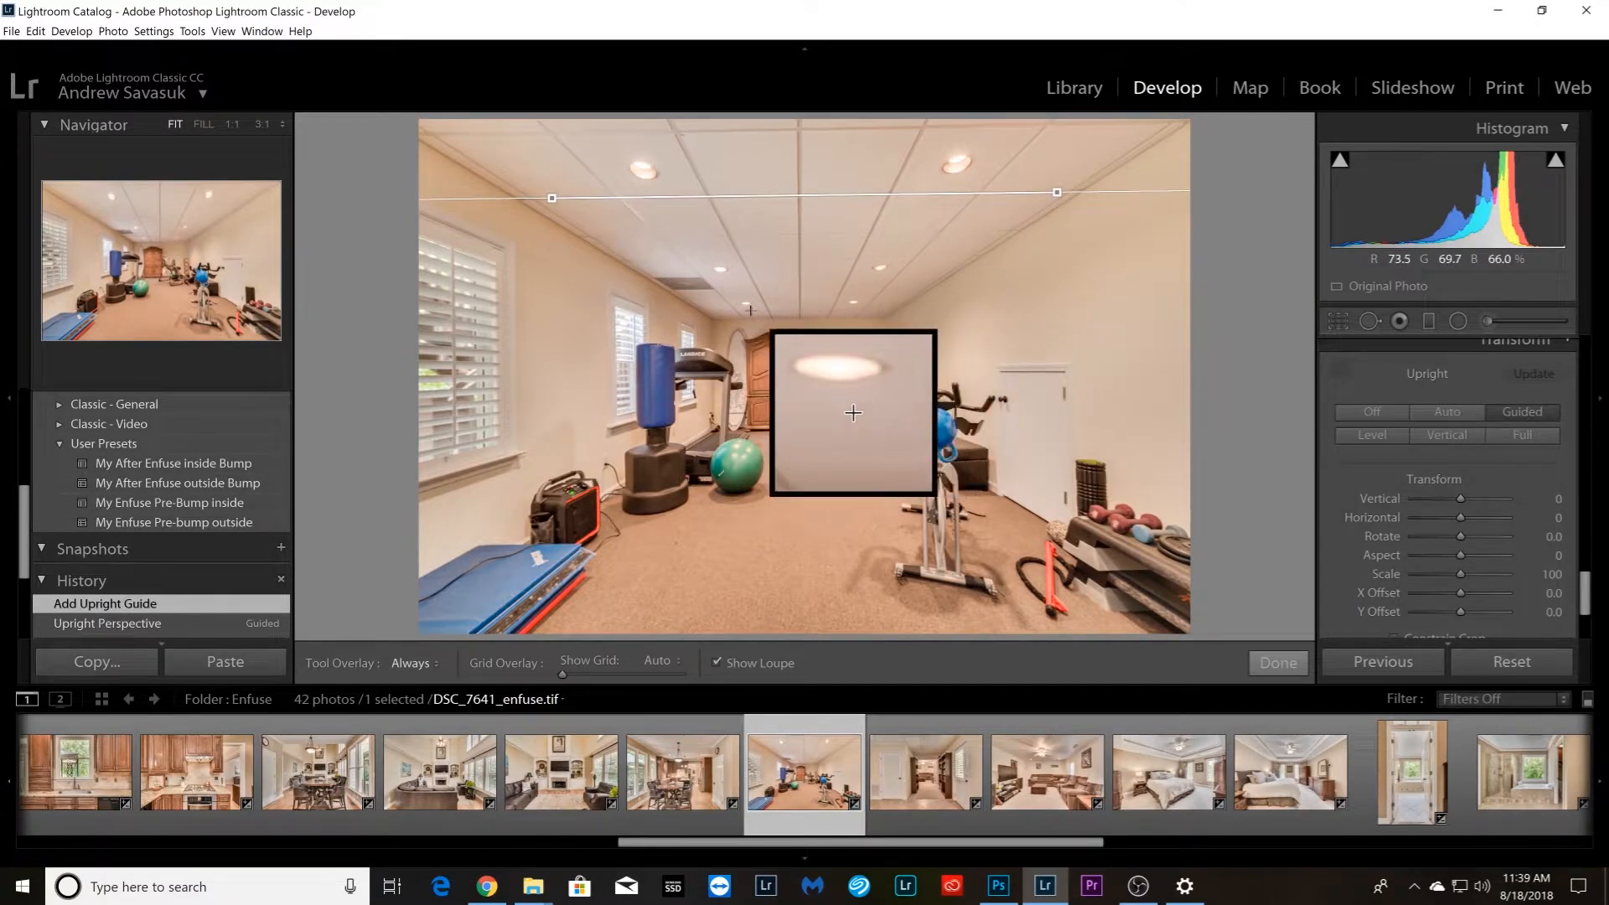
left_click_drag(717, 320, 882, 319)
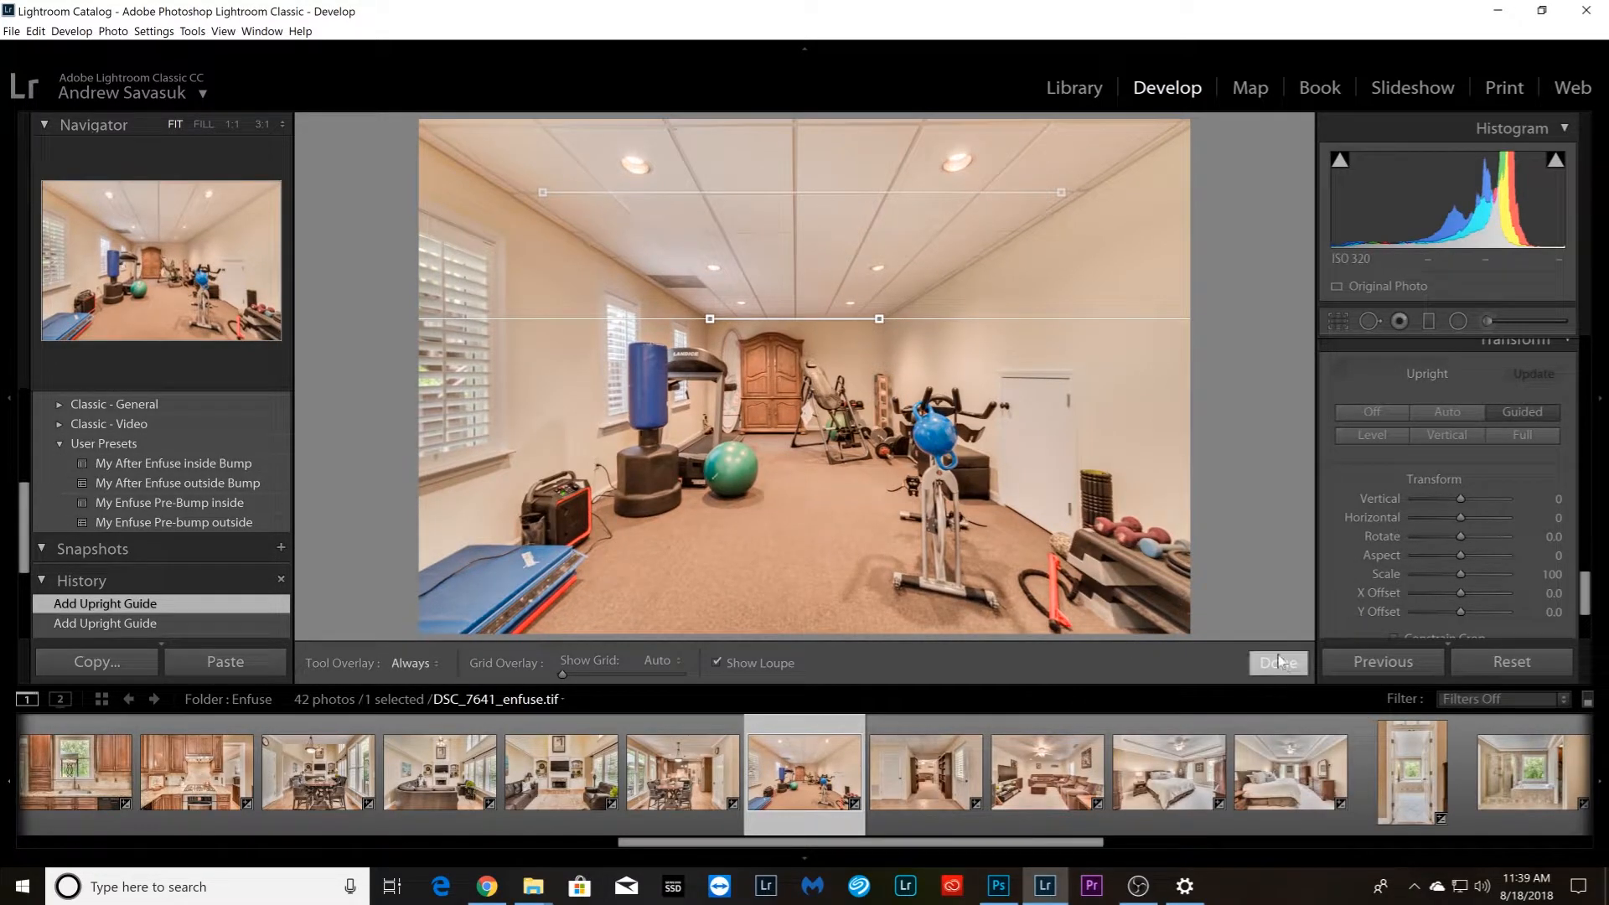
Straighten hallway photo DSC_7646_enfuse.tif with horizontal Upright guides on the carpet threshold and far ceiling edge, plus vertical guides beside both door frames
key("Right")
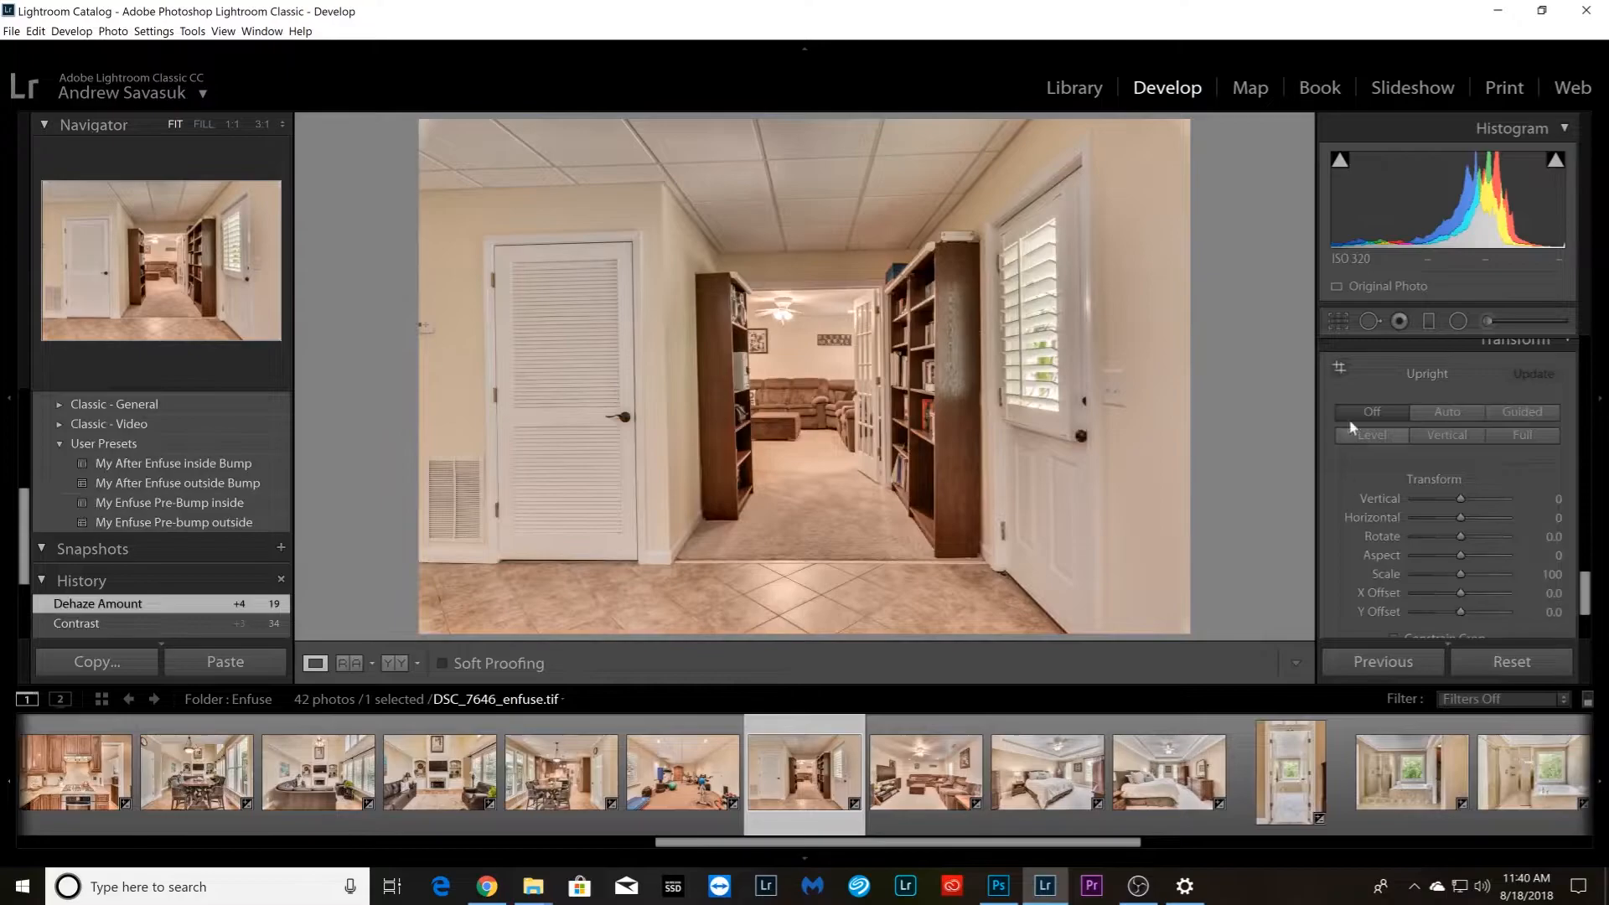
left_click(1340, 369)
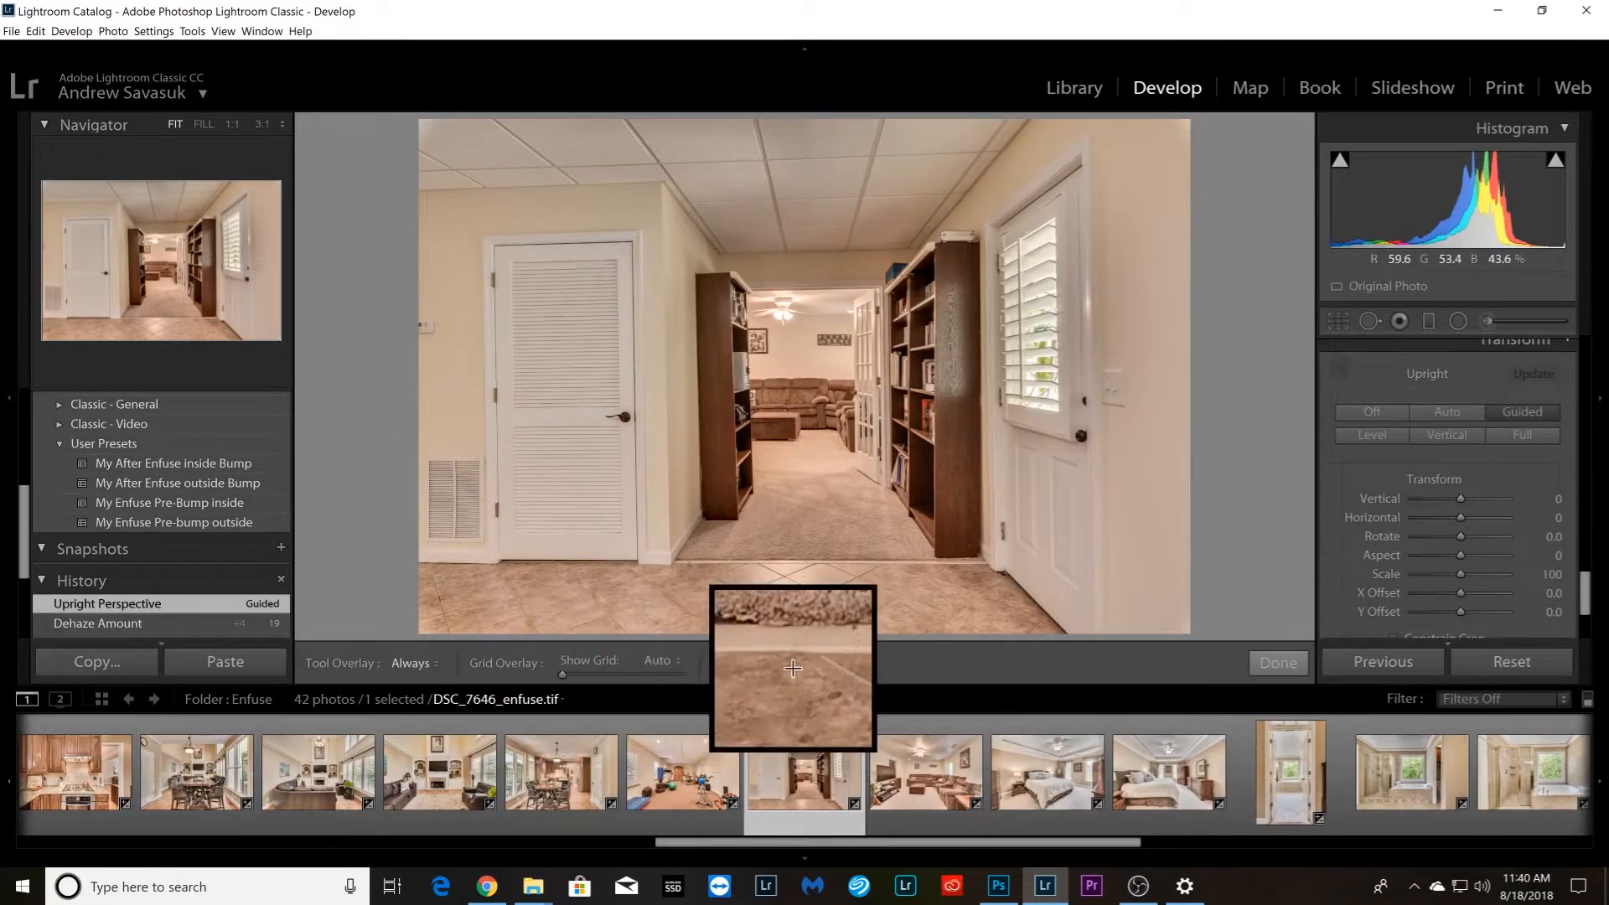
left_click_drag(684, 563, 973, 561)
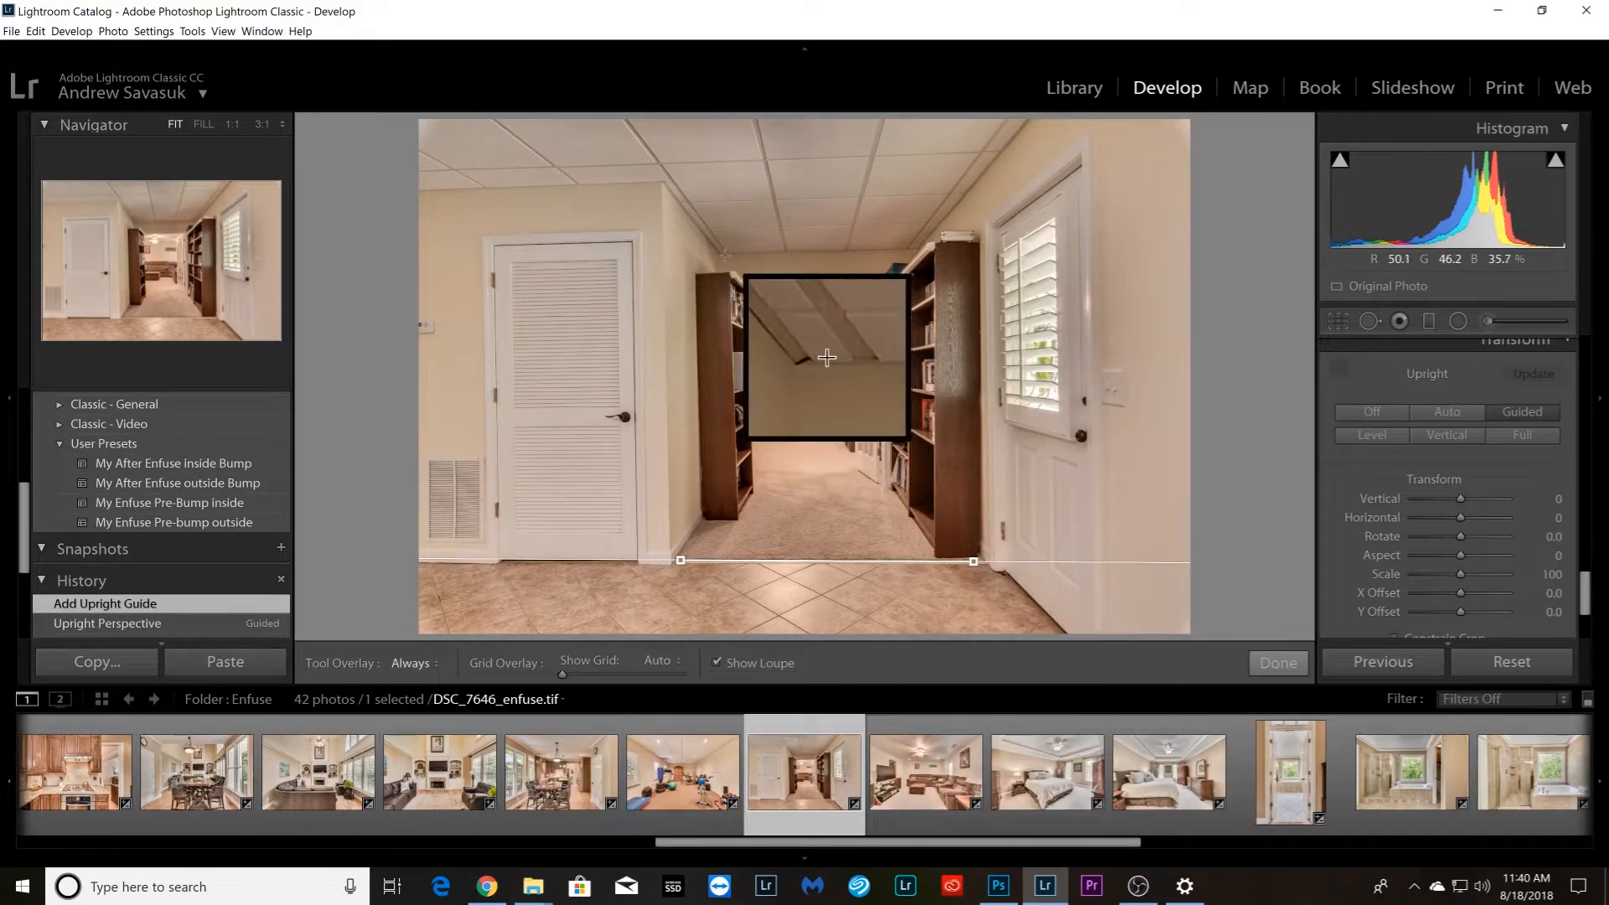
left_click_drag(726, 254, 913, 248)
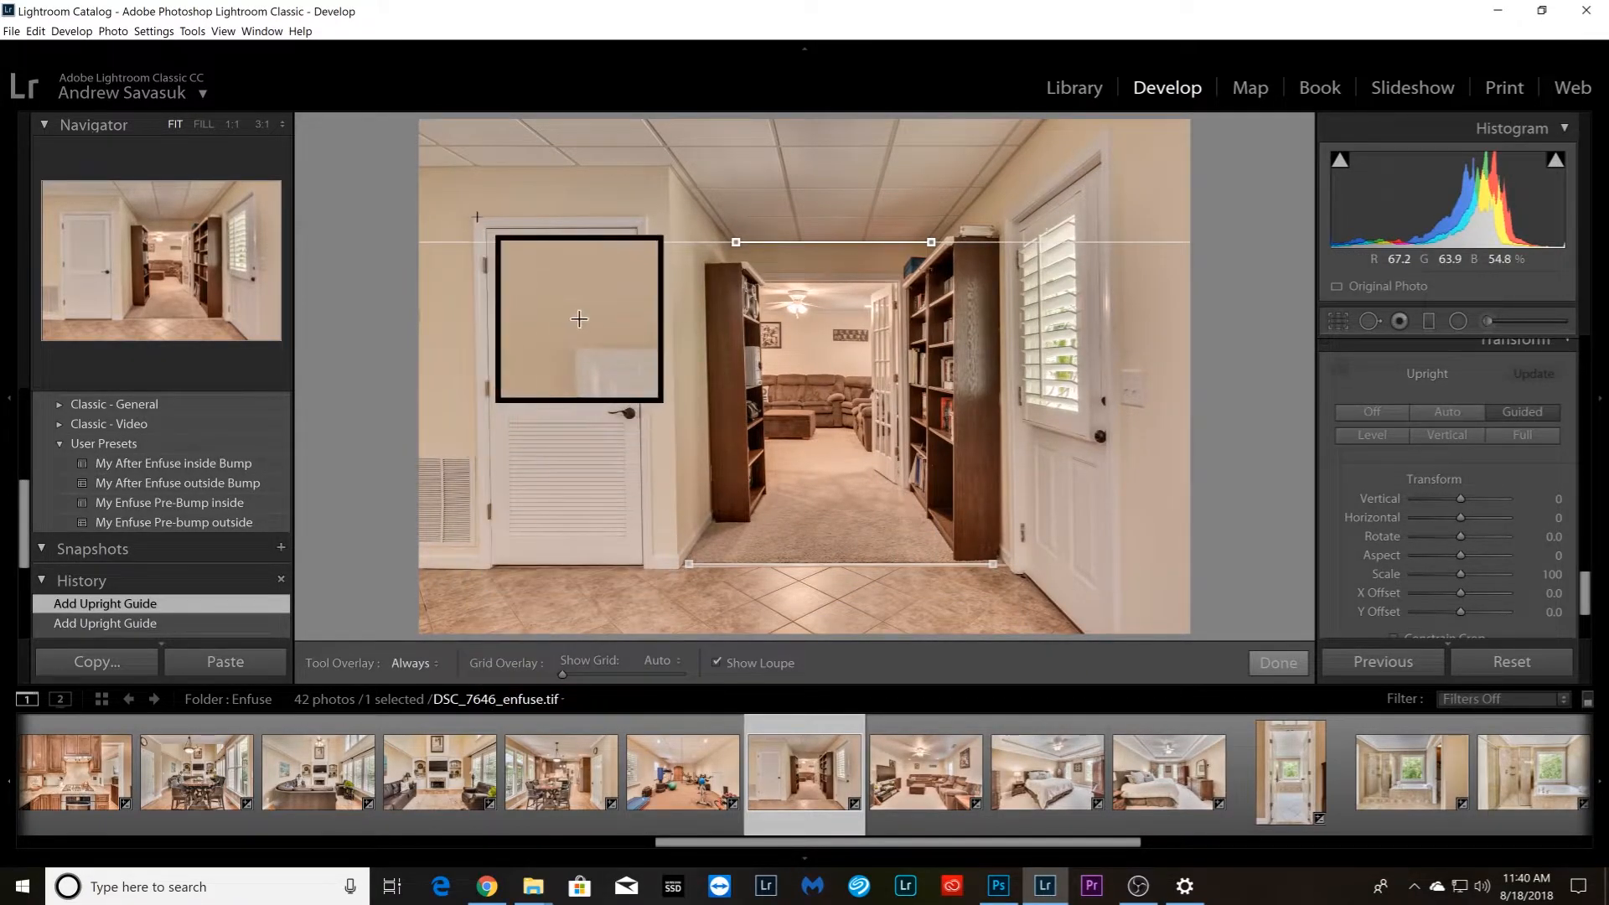
left_click_drag(475, 225, 479, 551)
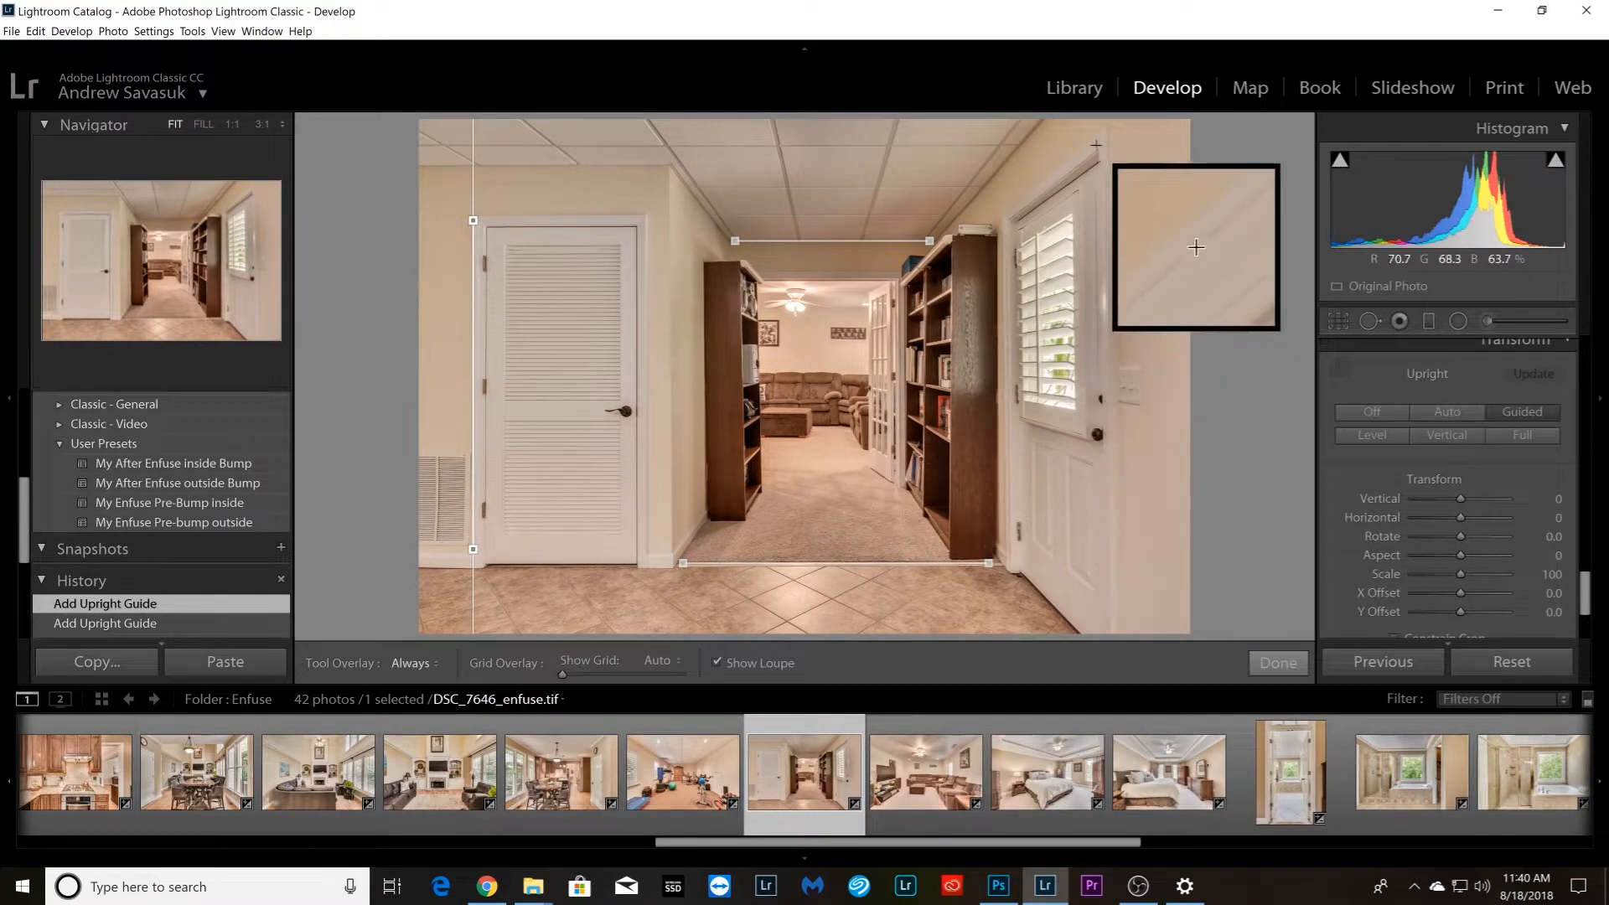
left_click_drag(1126, 457, 1126, 613)
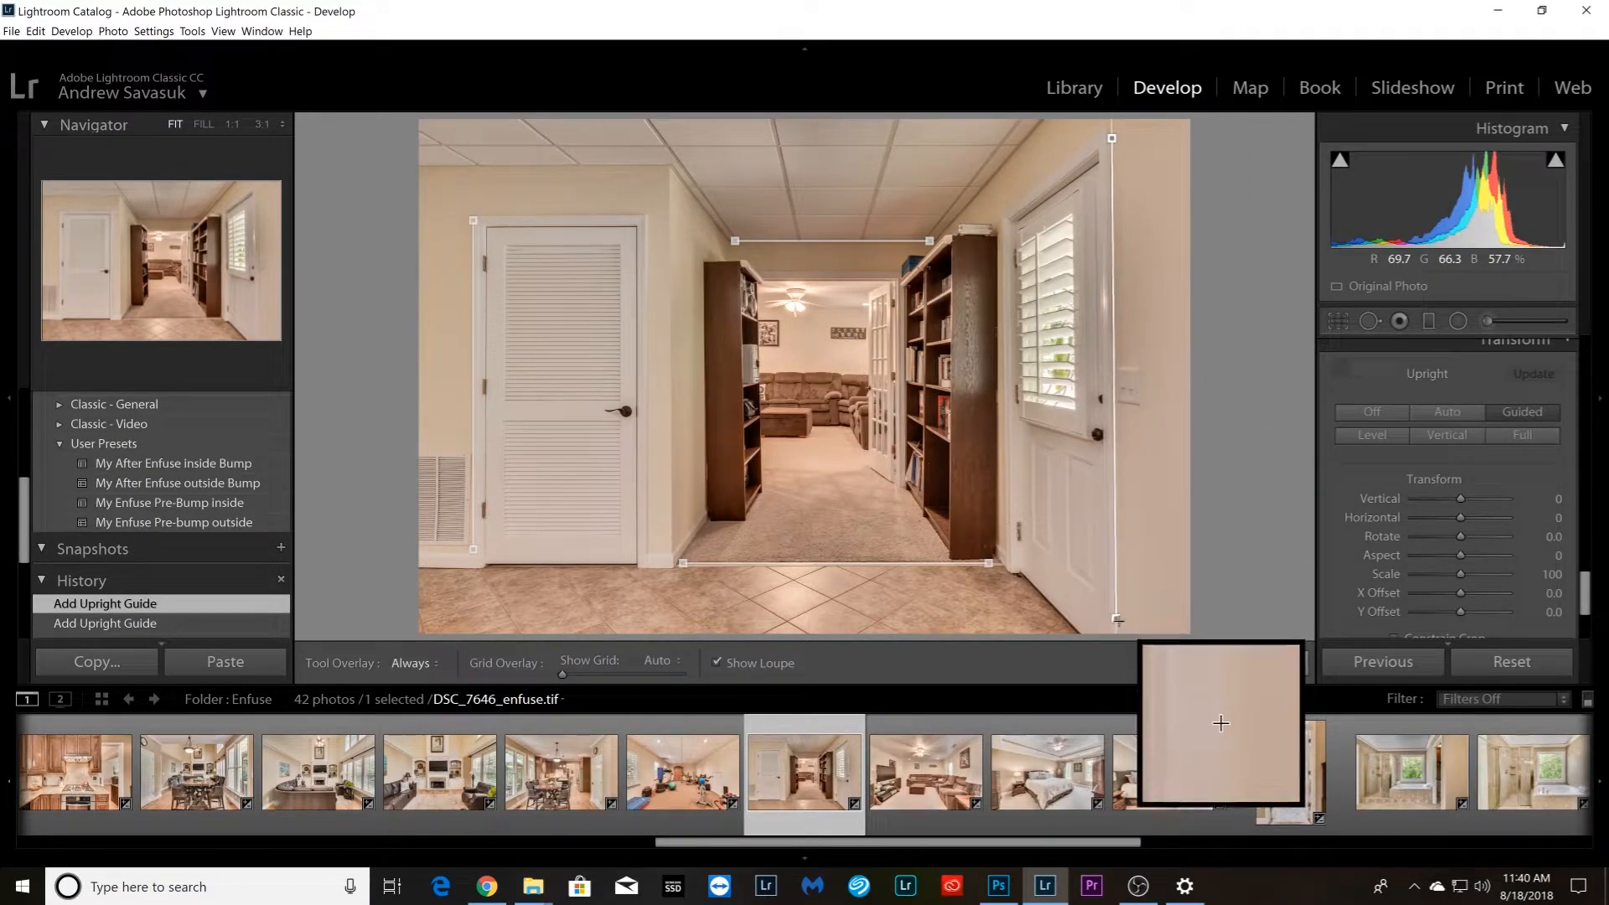
left_click_drag(1117, 621, 1114, 617)
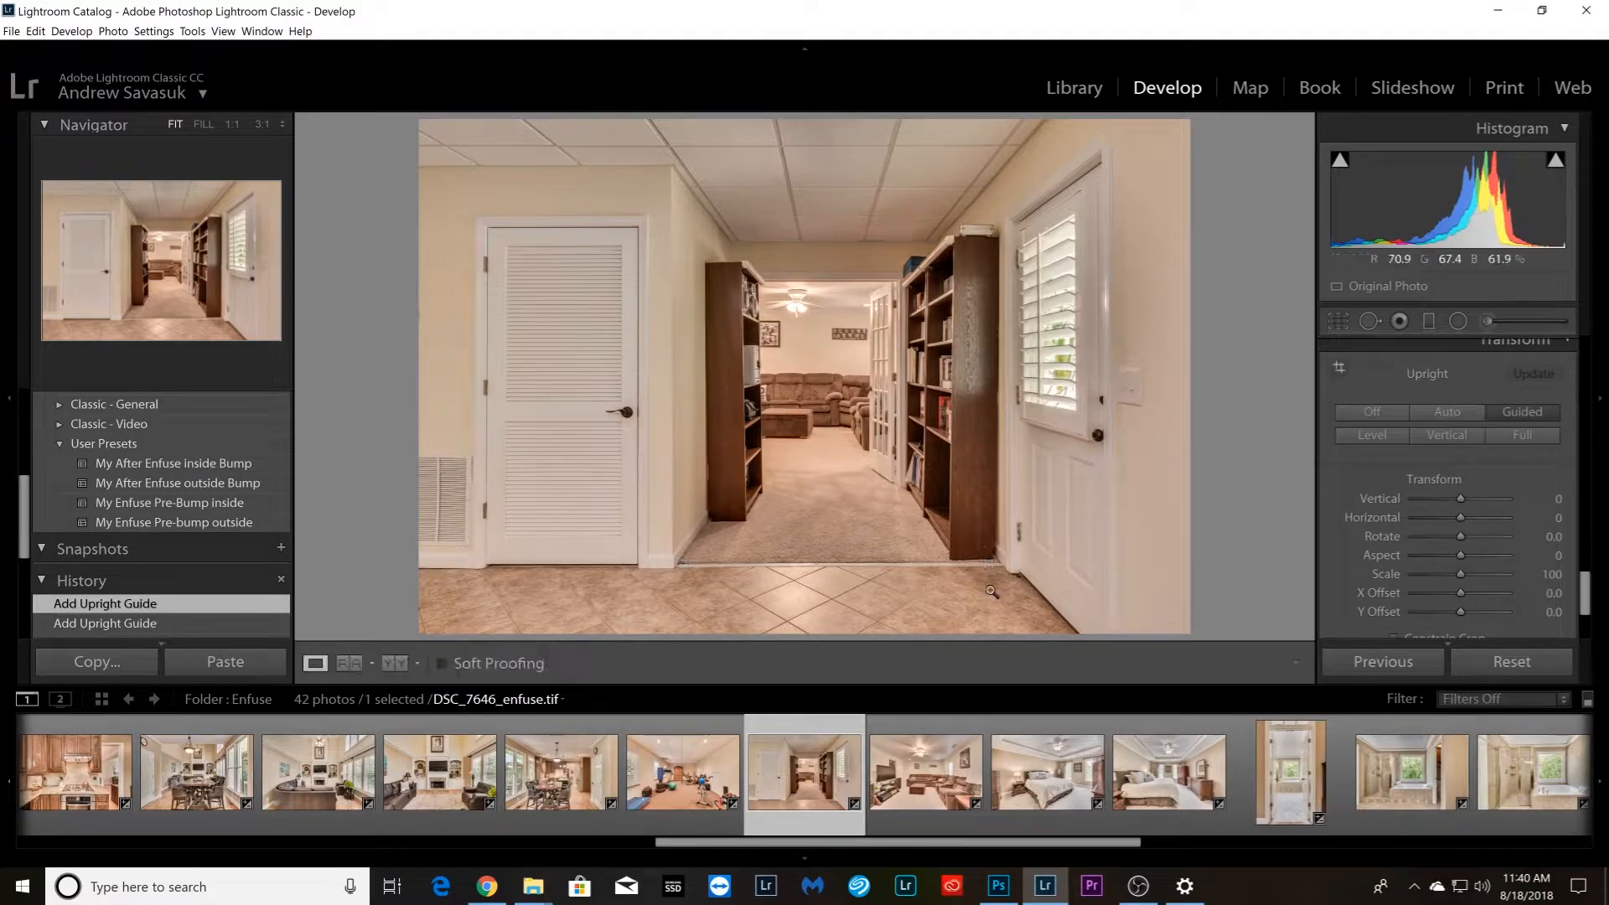
Open basement living room photo DSC_7651_enfuse.tif and start Guided Upright on it
key("Right")
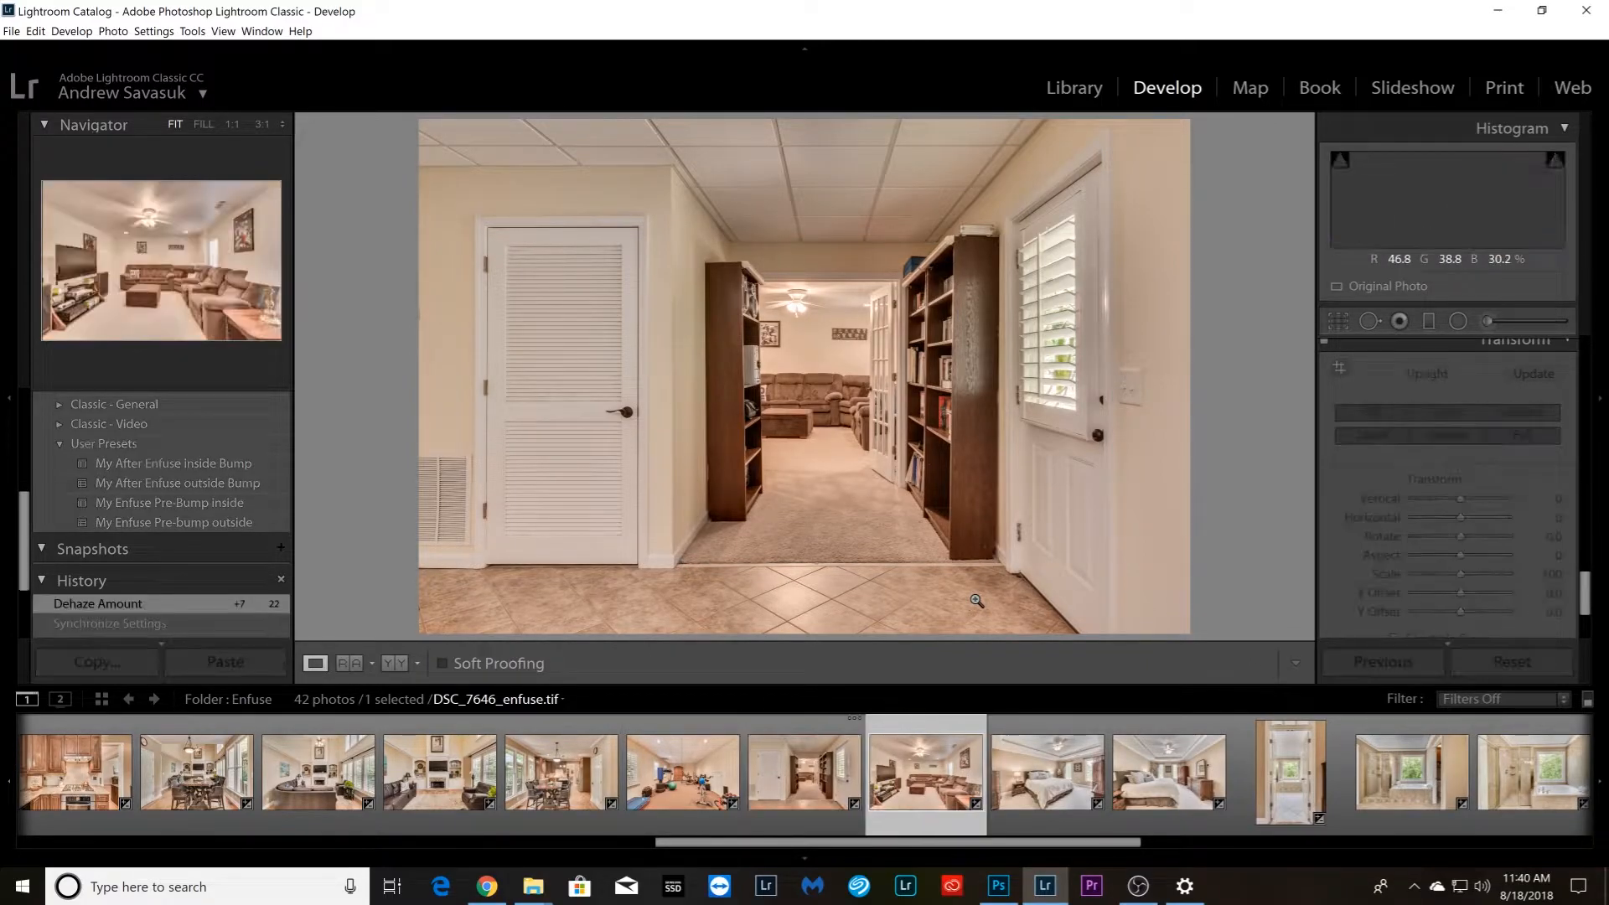
left_click(1352, 384)
left_click_drag(699, 305, 911, 295)
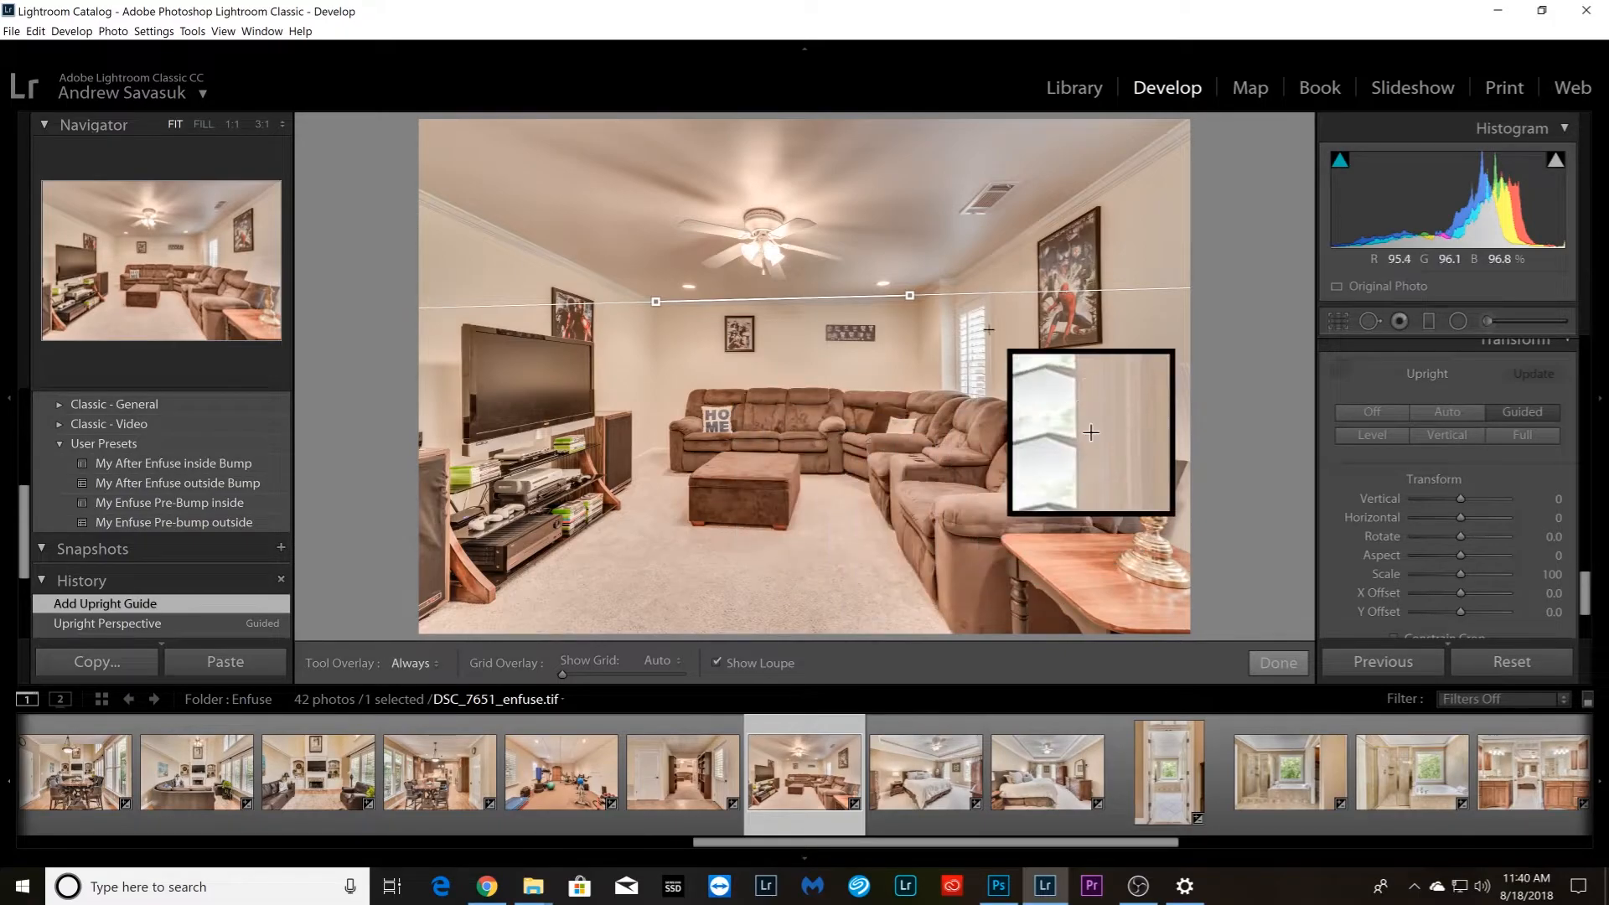
left_click_drag(994, 297, 994, 391)
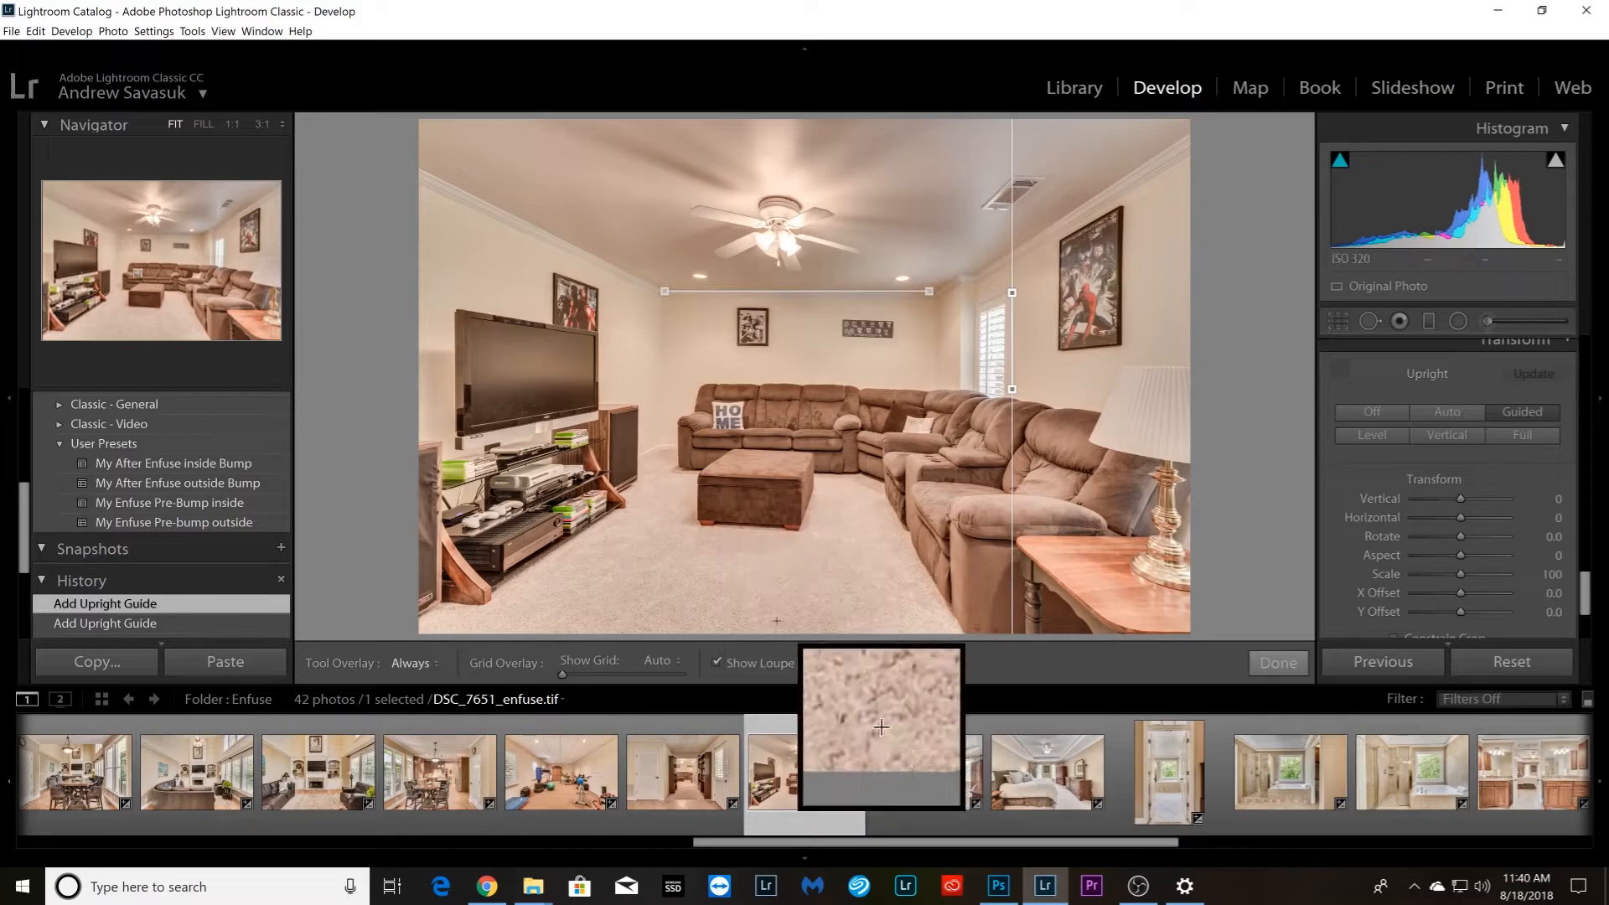
left_click_drag(699, 520, 800, 527)
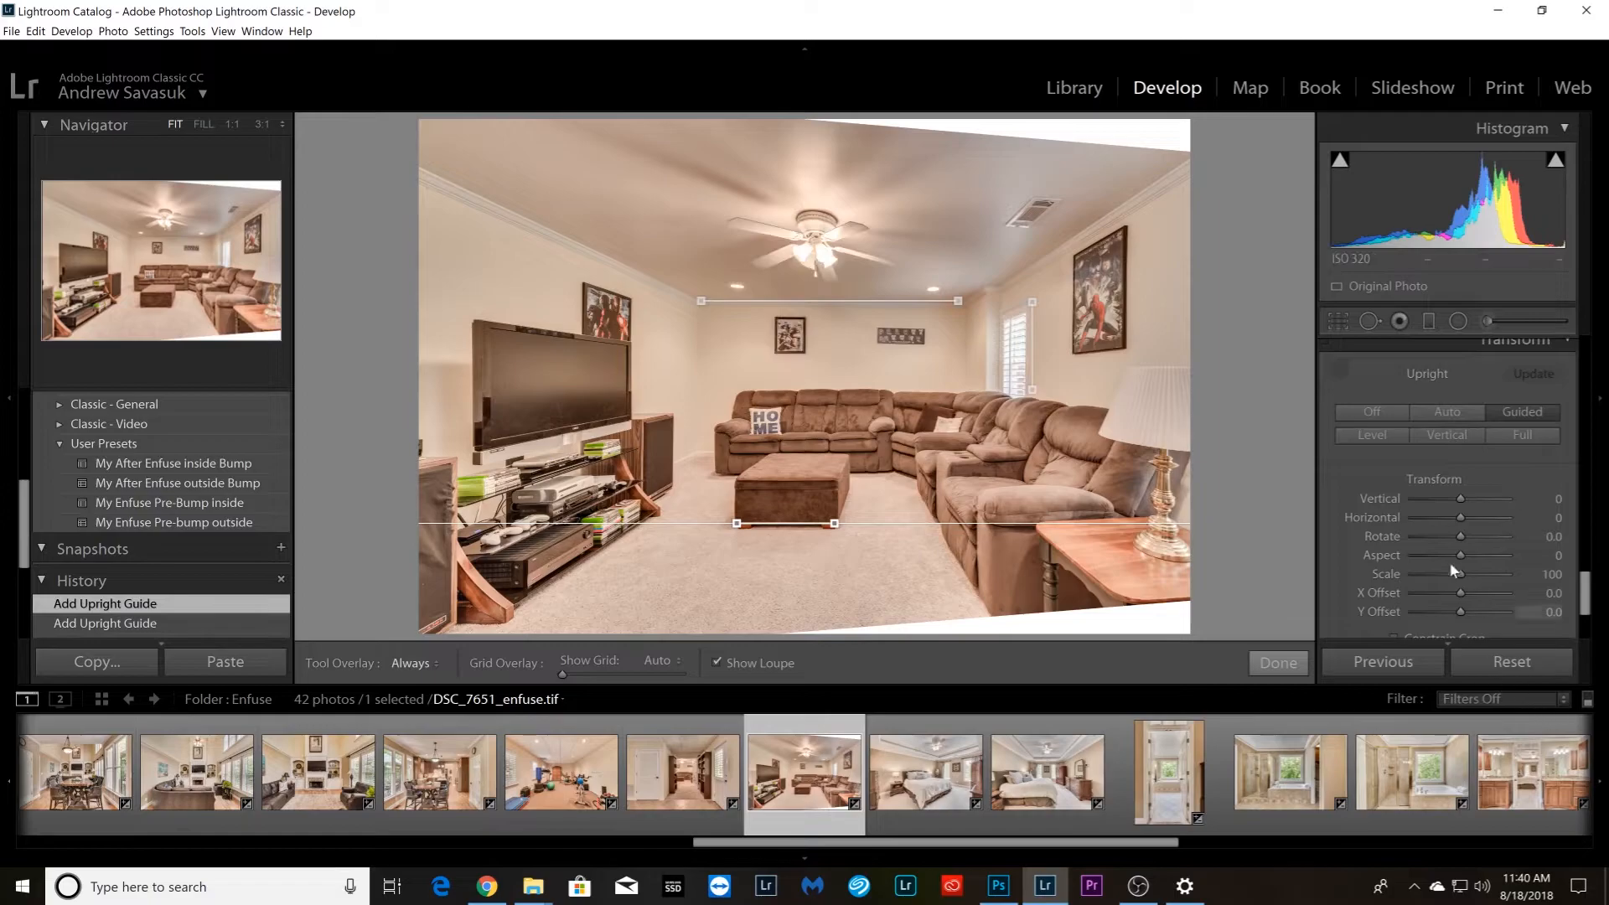
left_click(1408, 634)
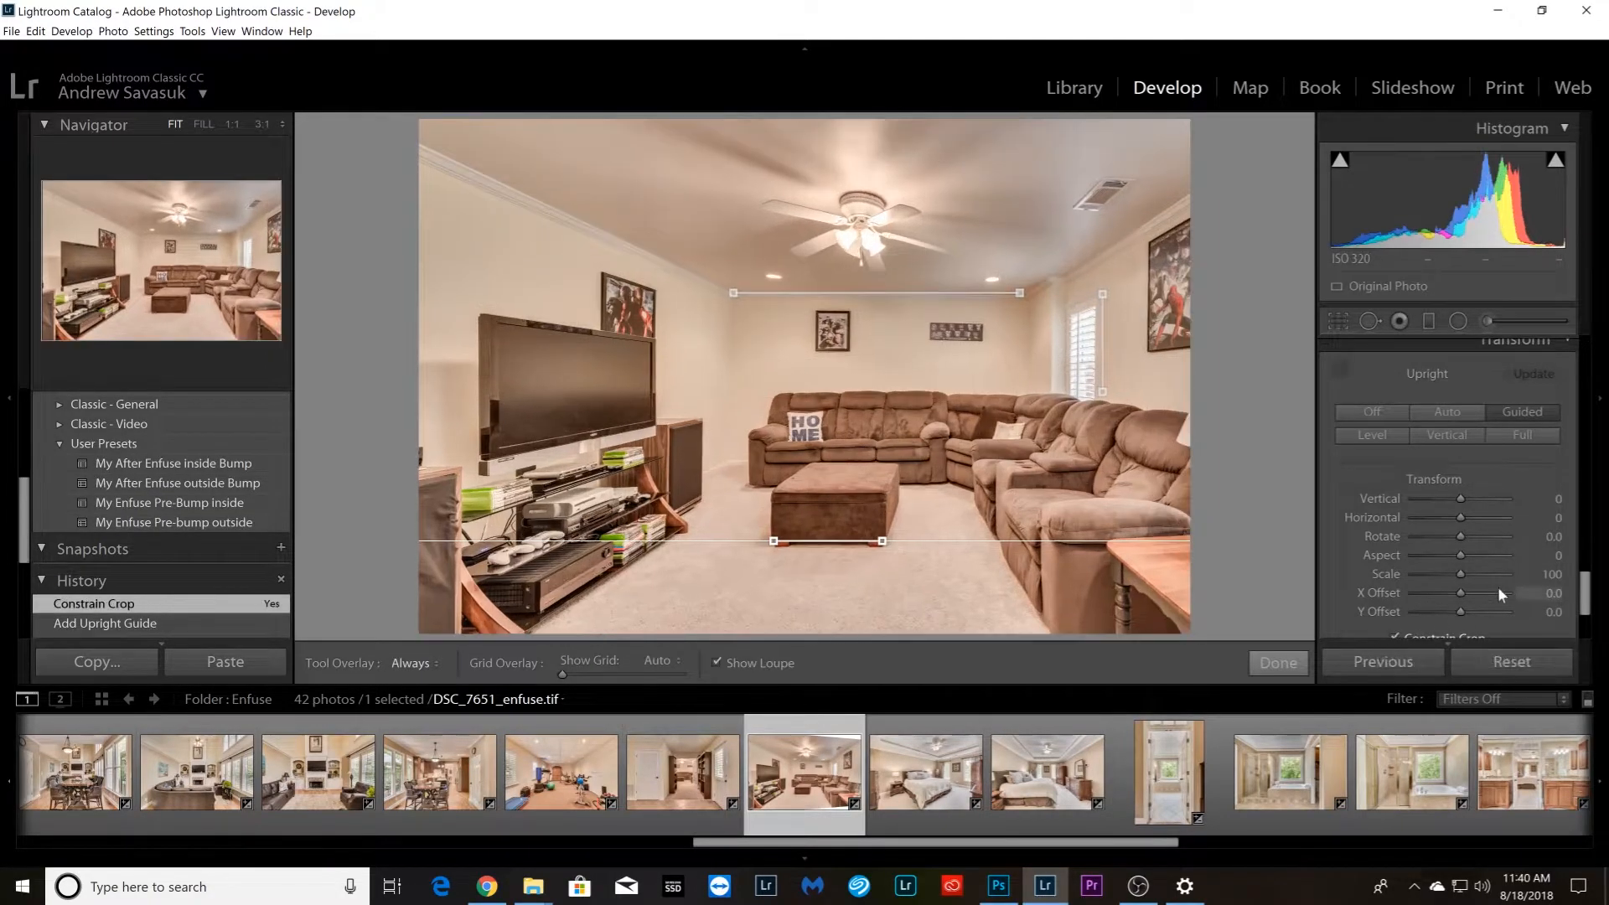
scroll(1350, 610, "down", 2)
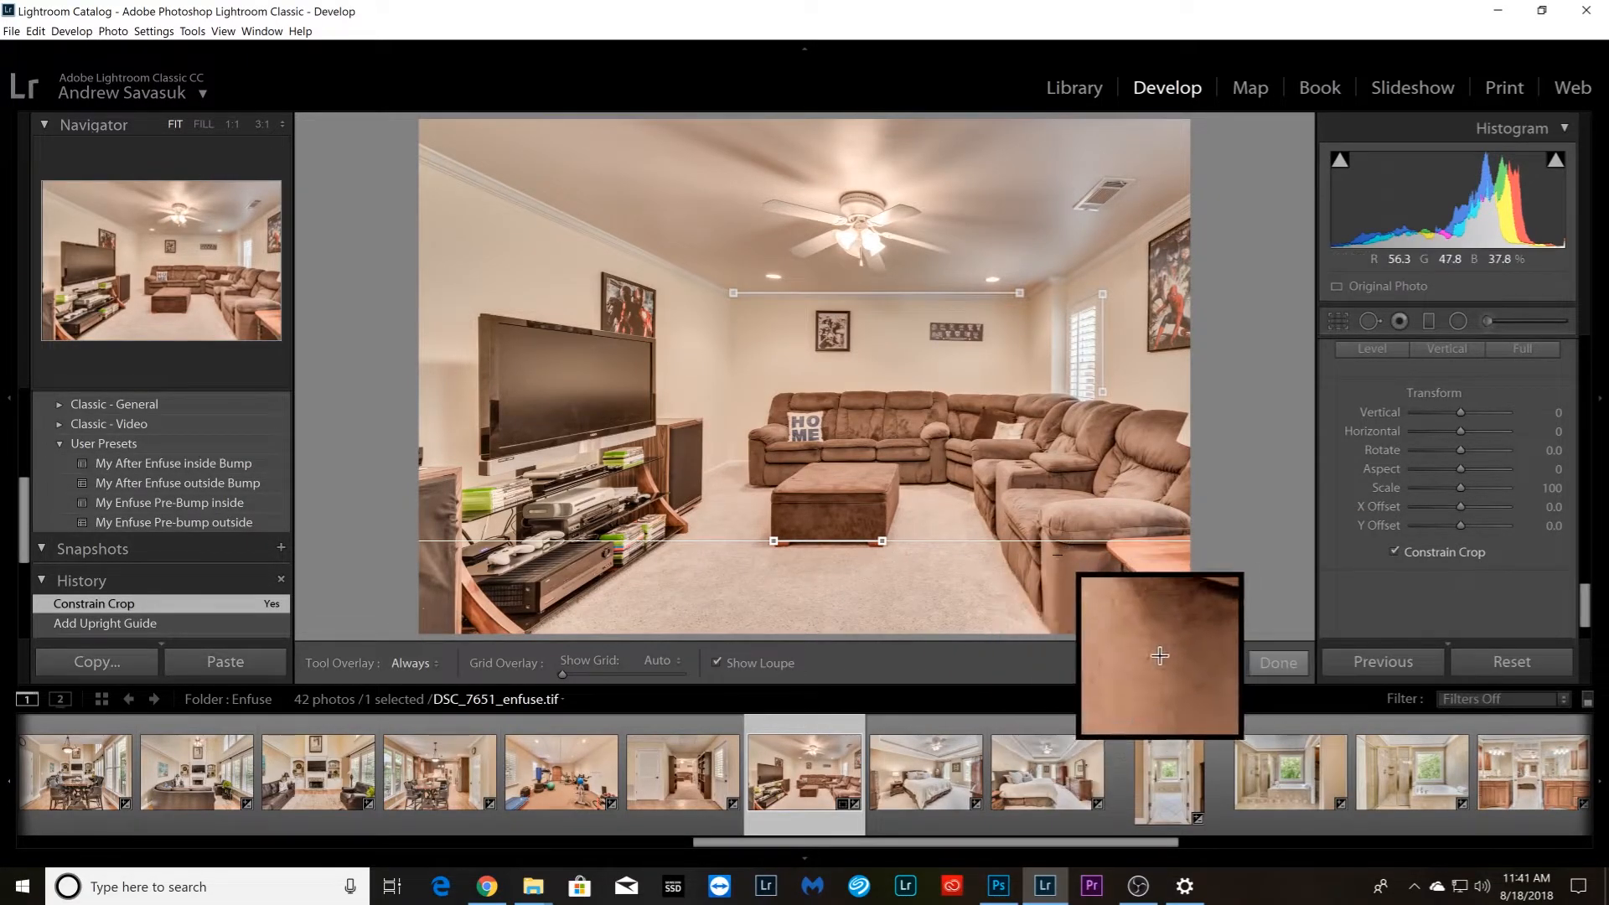
key("ctrl+z")
key("ctrl+z")
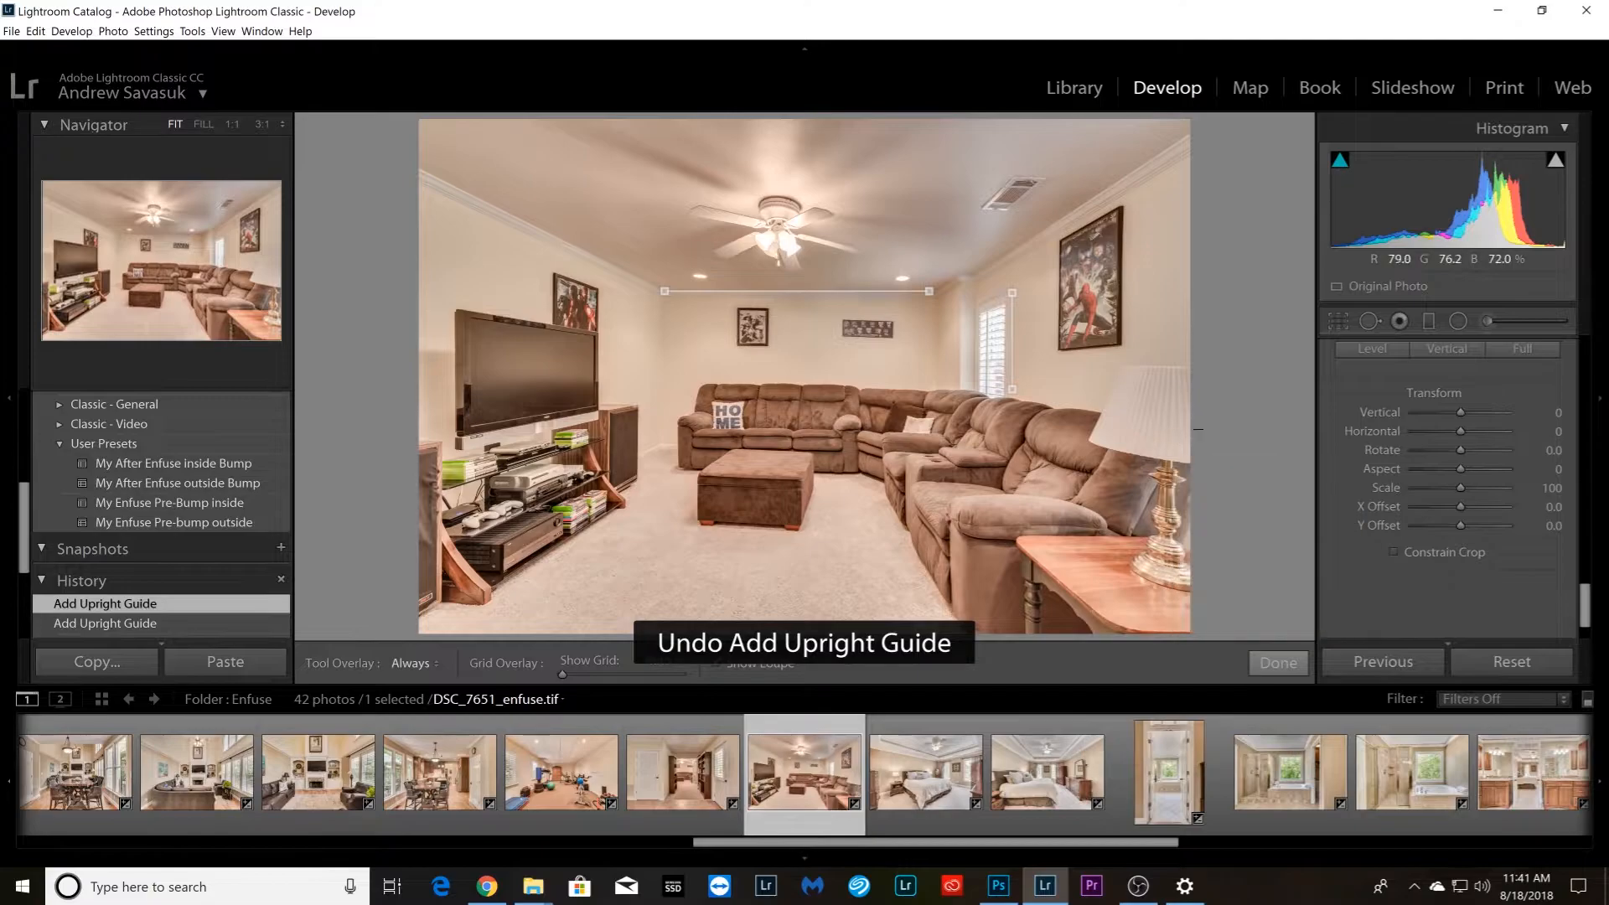
key("ctrl+z")
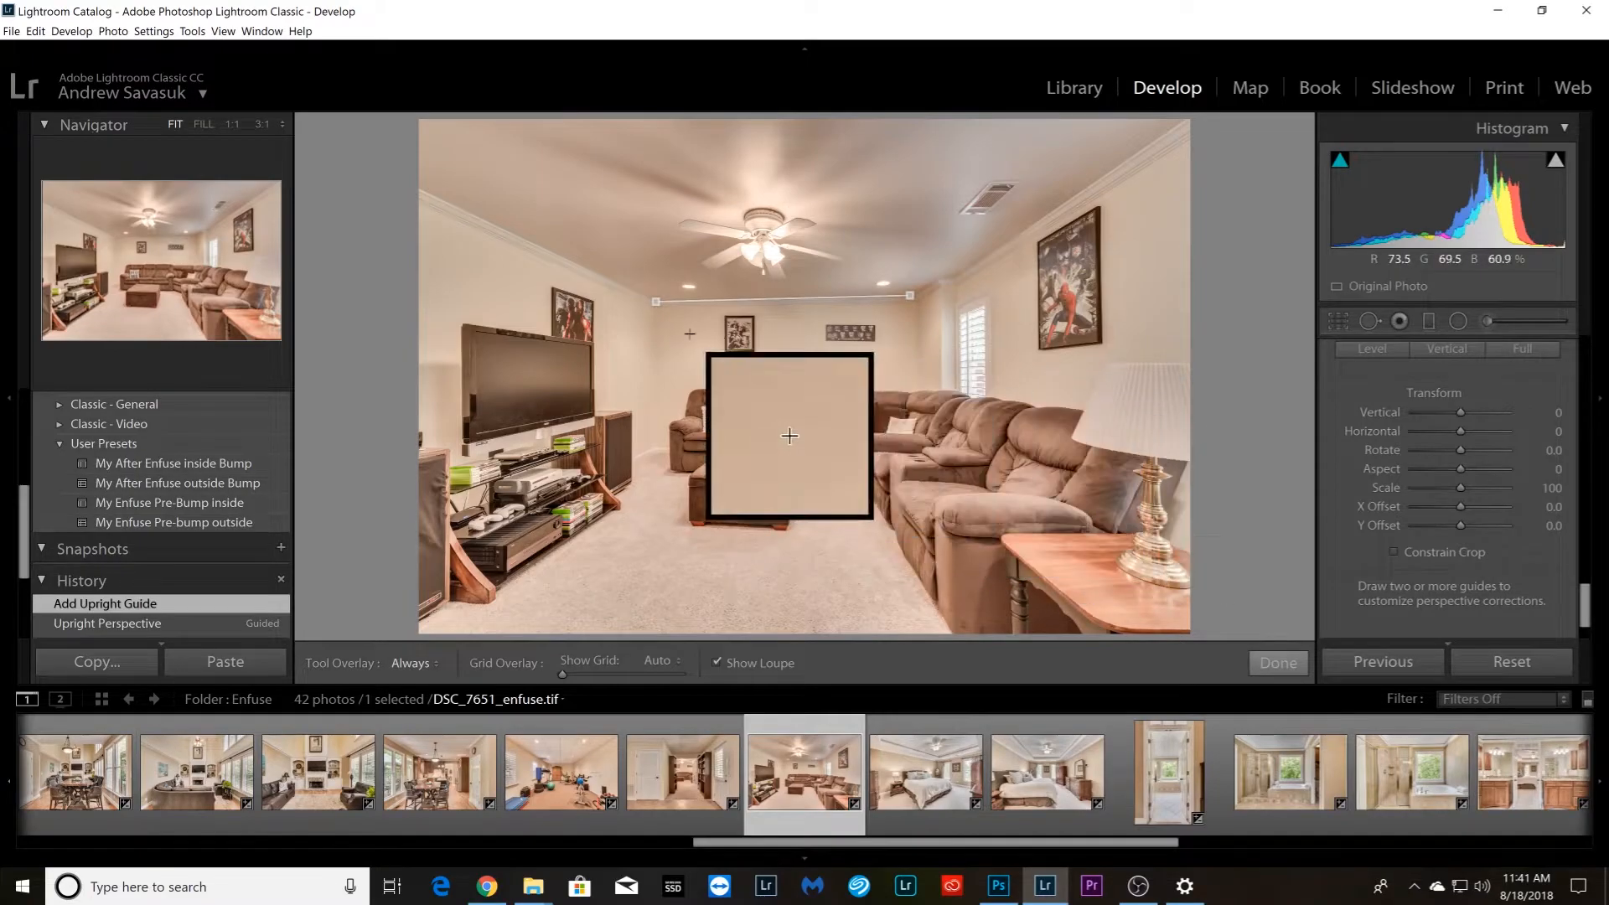
key("ctrl+z")
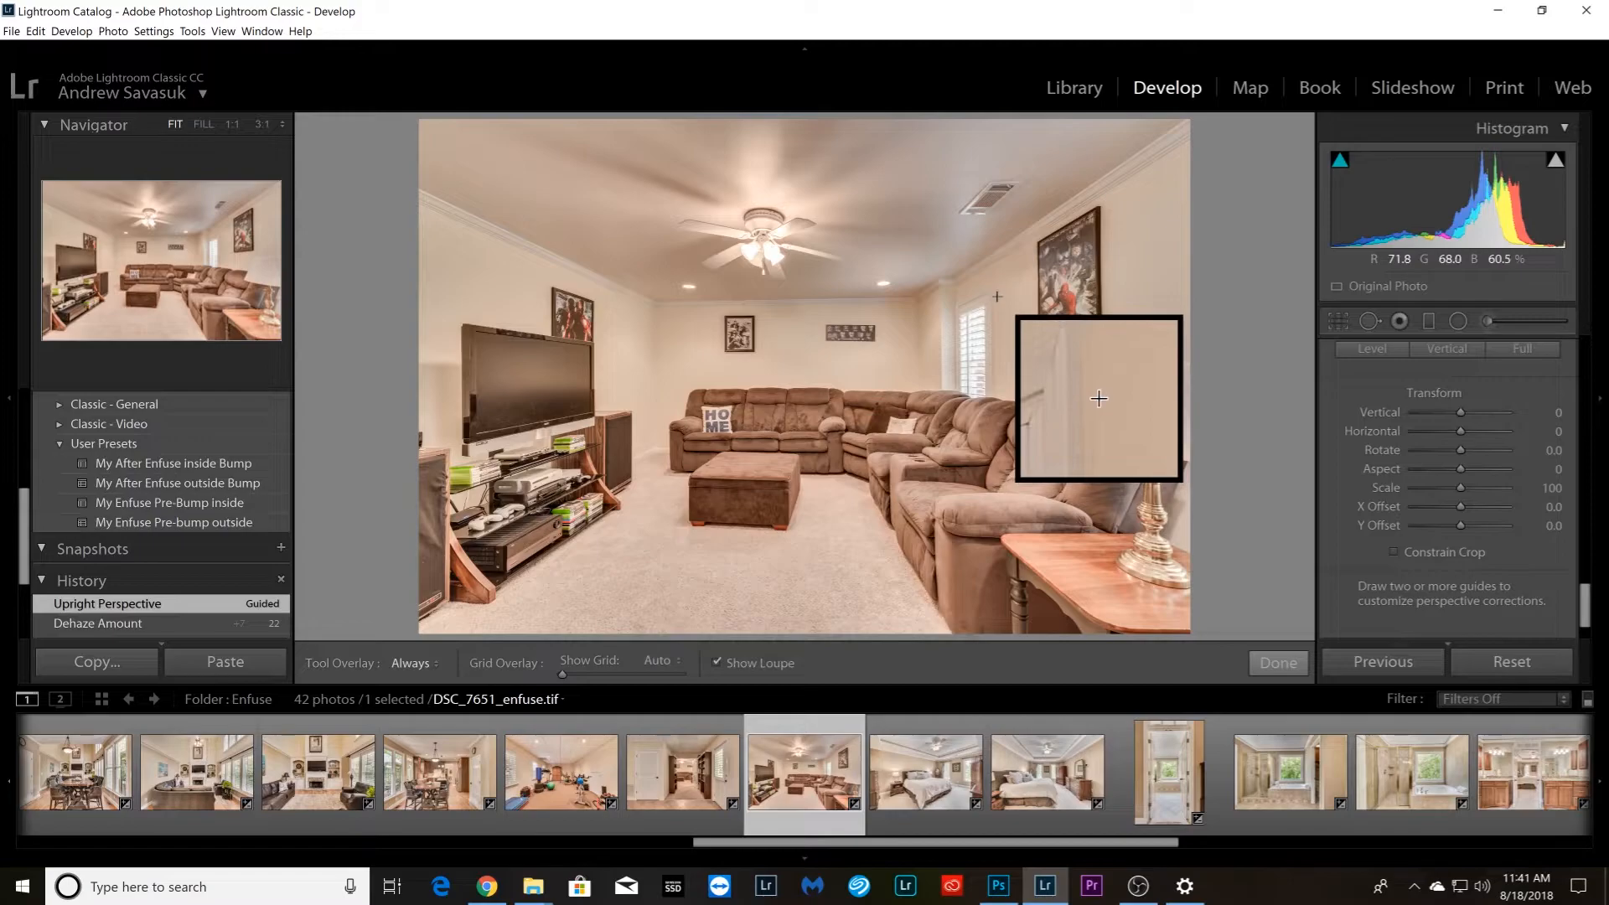
Straighten the basement living room with vertical Upright guides on the window frame and opposite rear wall corner, plus a horizontal guide along the rear crown molding
left_click_drag(995, 290, 995, 394)
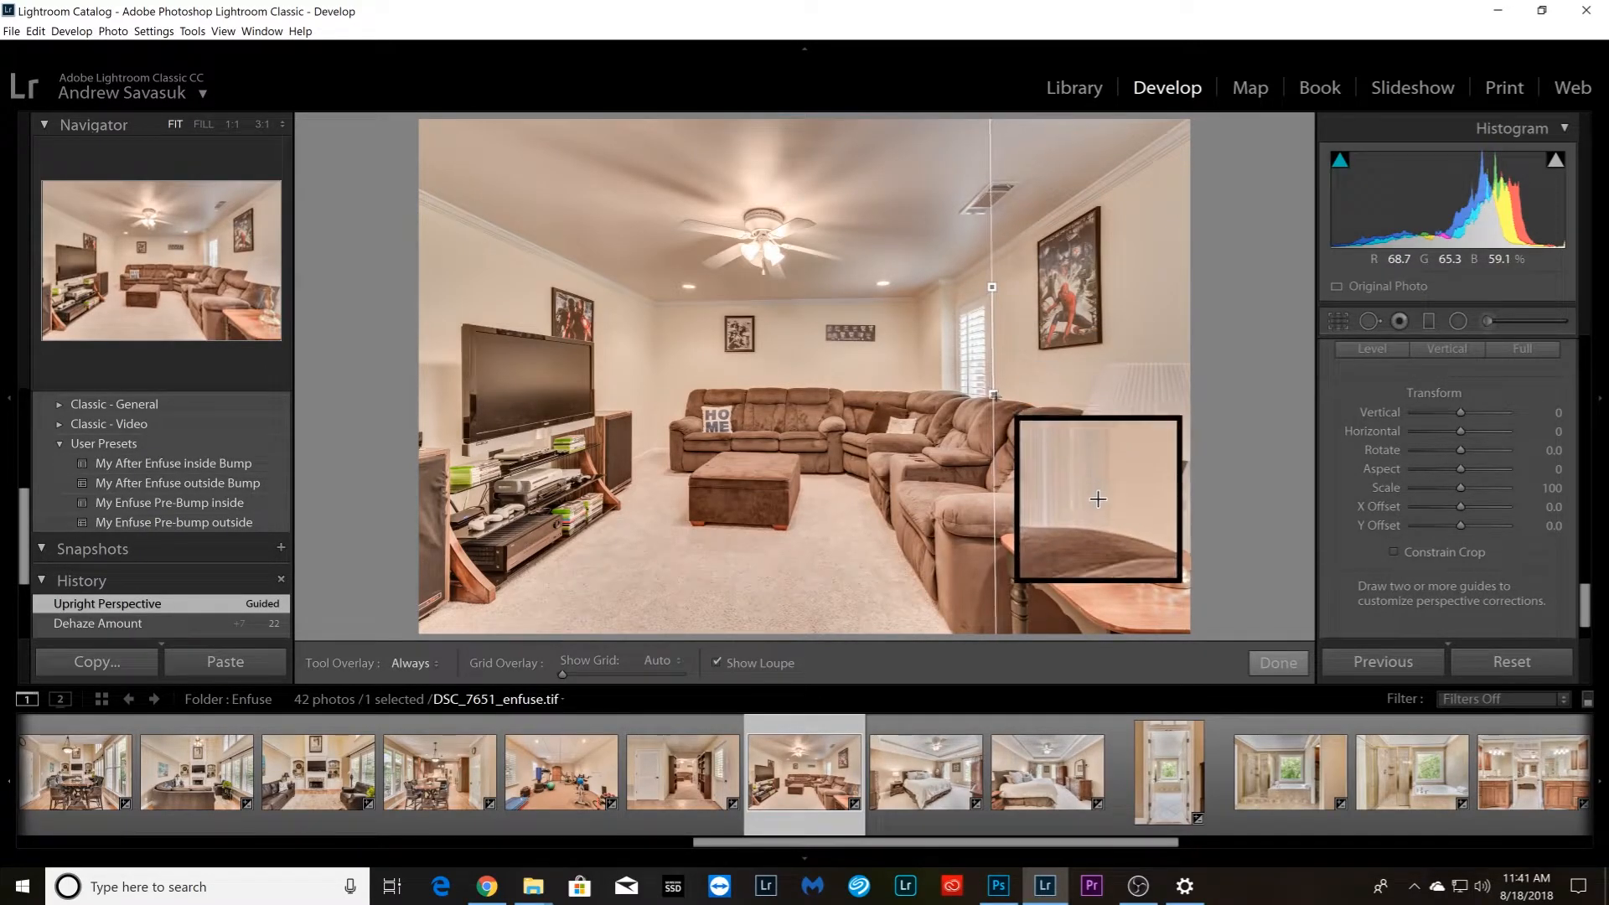
left_click_drag(658, 310, 662, 421)
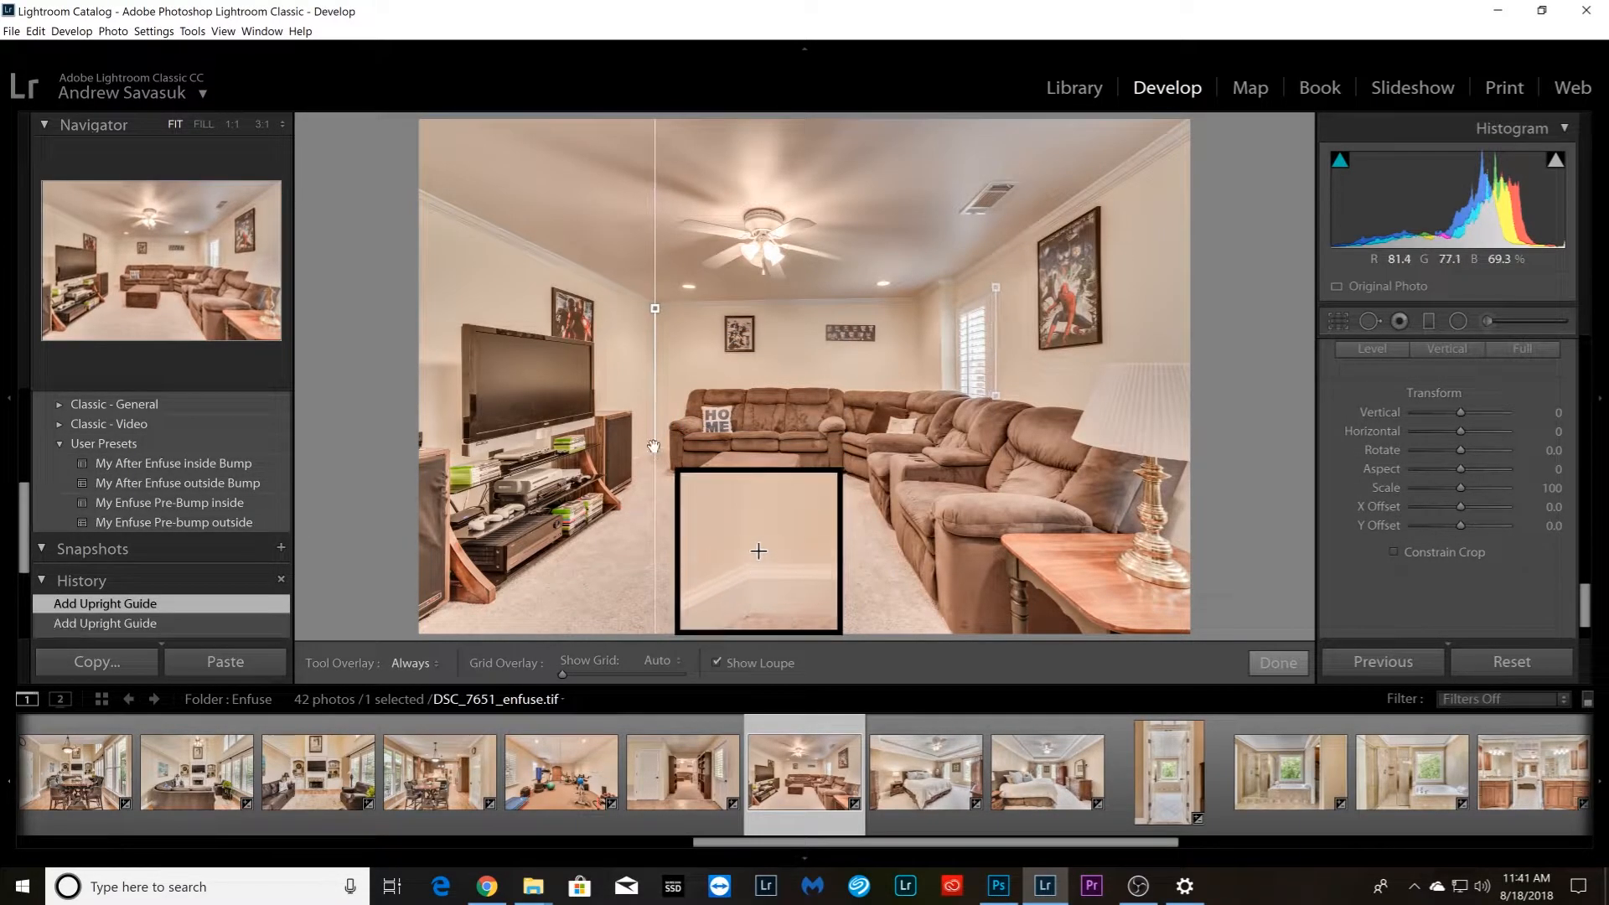
left_click_drag(654, 447, 654, 449)
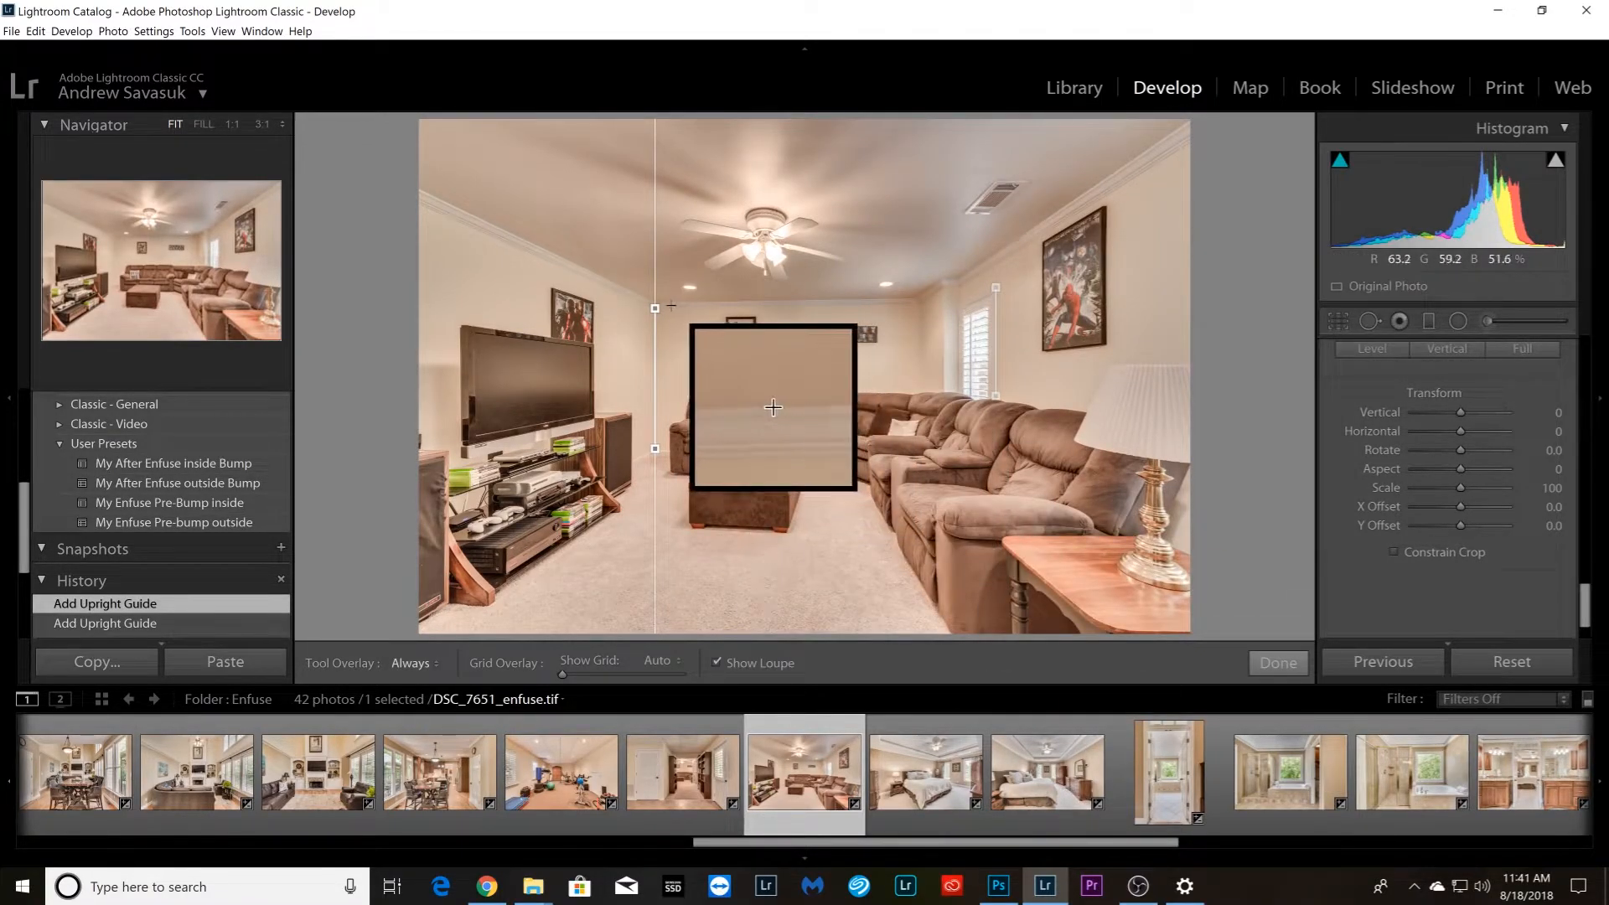
left_click_drag(666, 302, 917, 303)
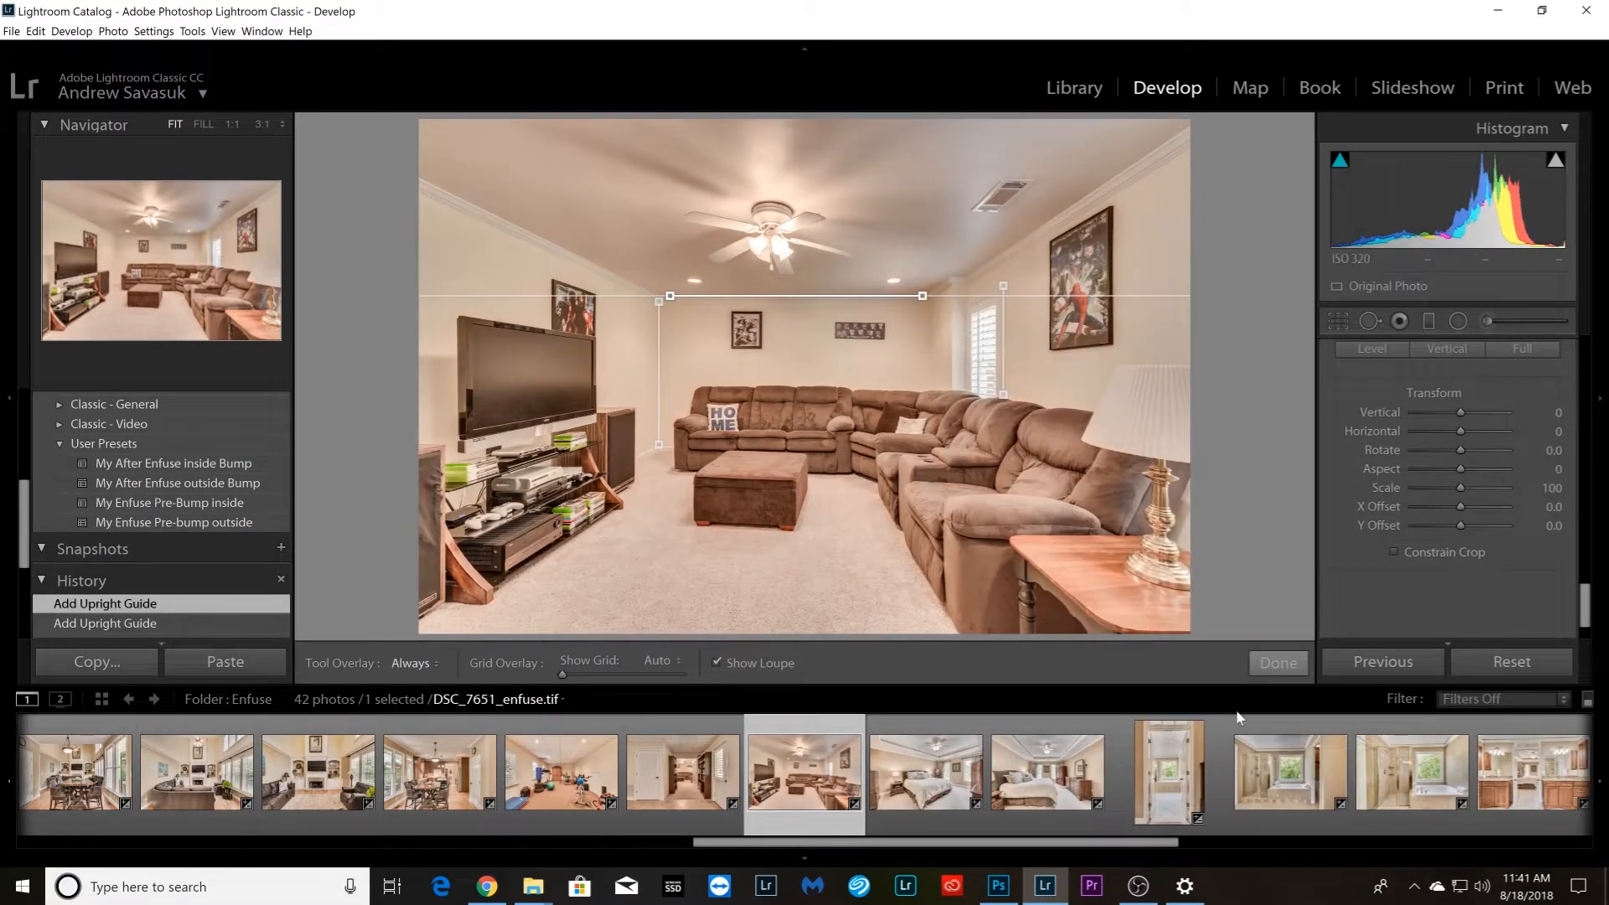
Straighten bedroom photo DSC_7656_enfuse.tif with vertical Upright guides on the window beside the armoire and the tall dresser's edge
key("Right")
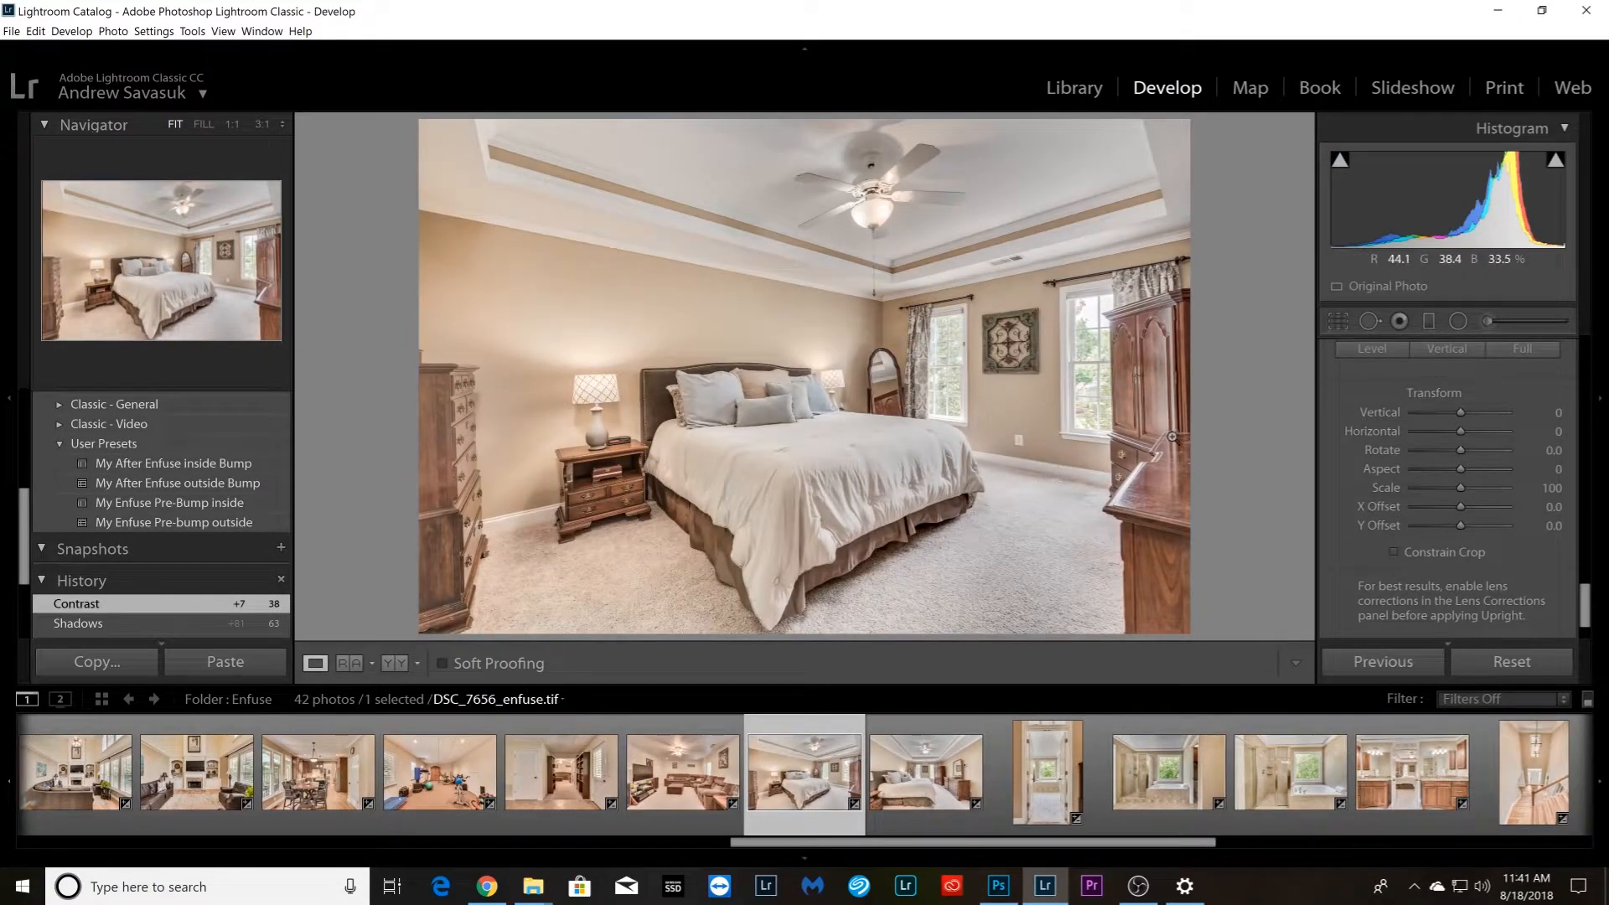
scroll(1340, 435, "up", 2)
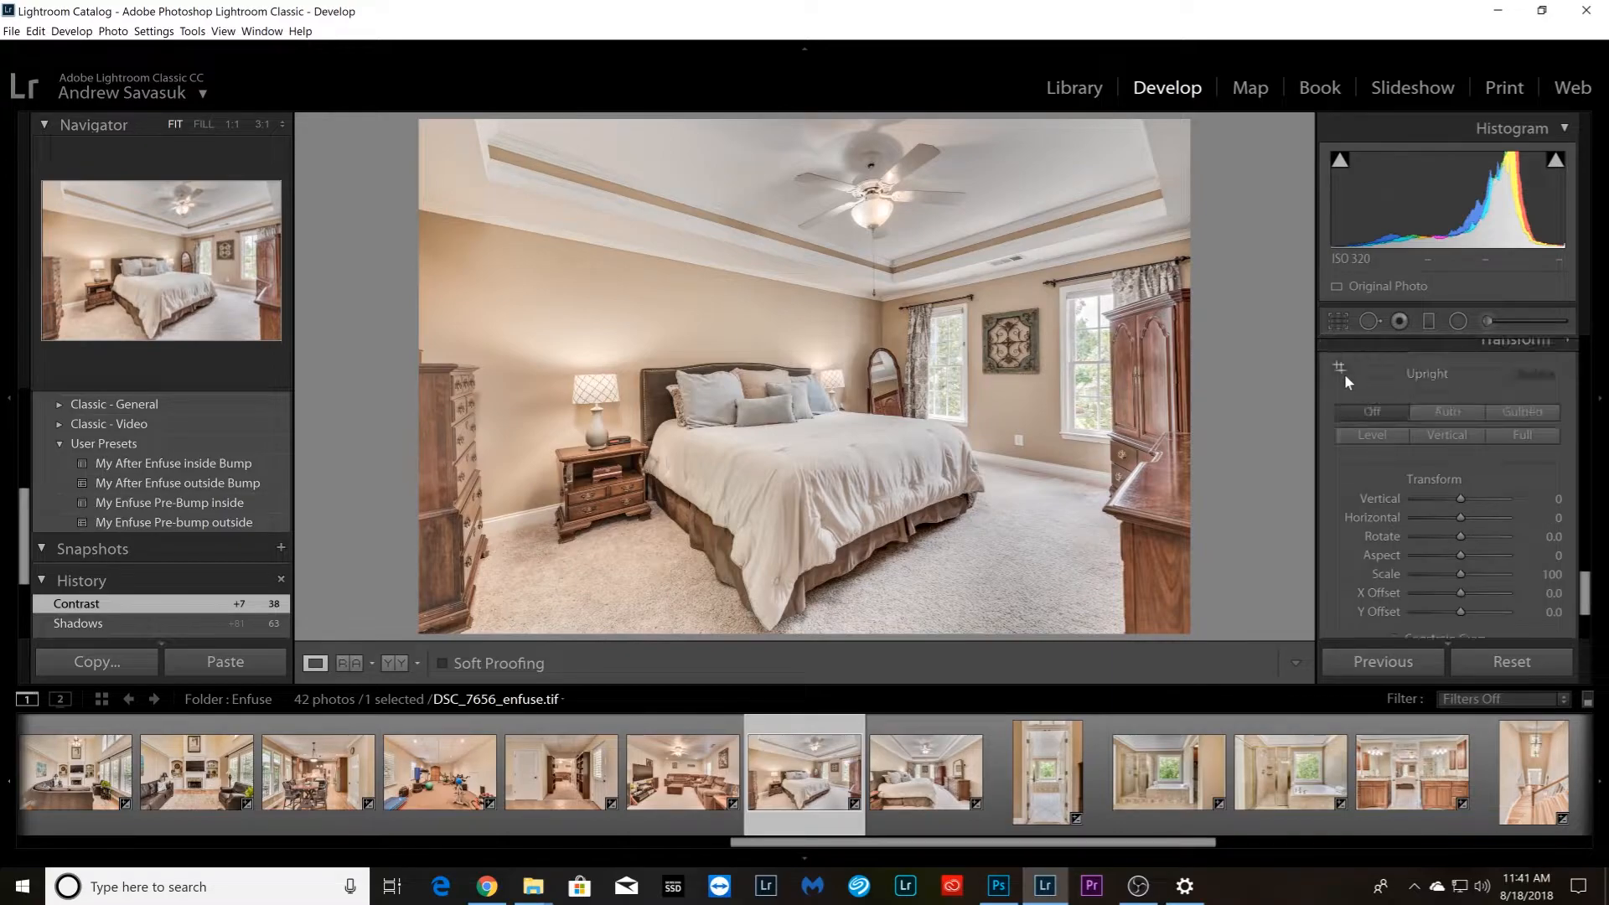
left_click(1341, 369)
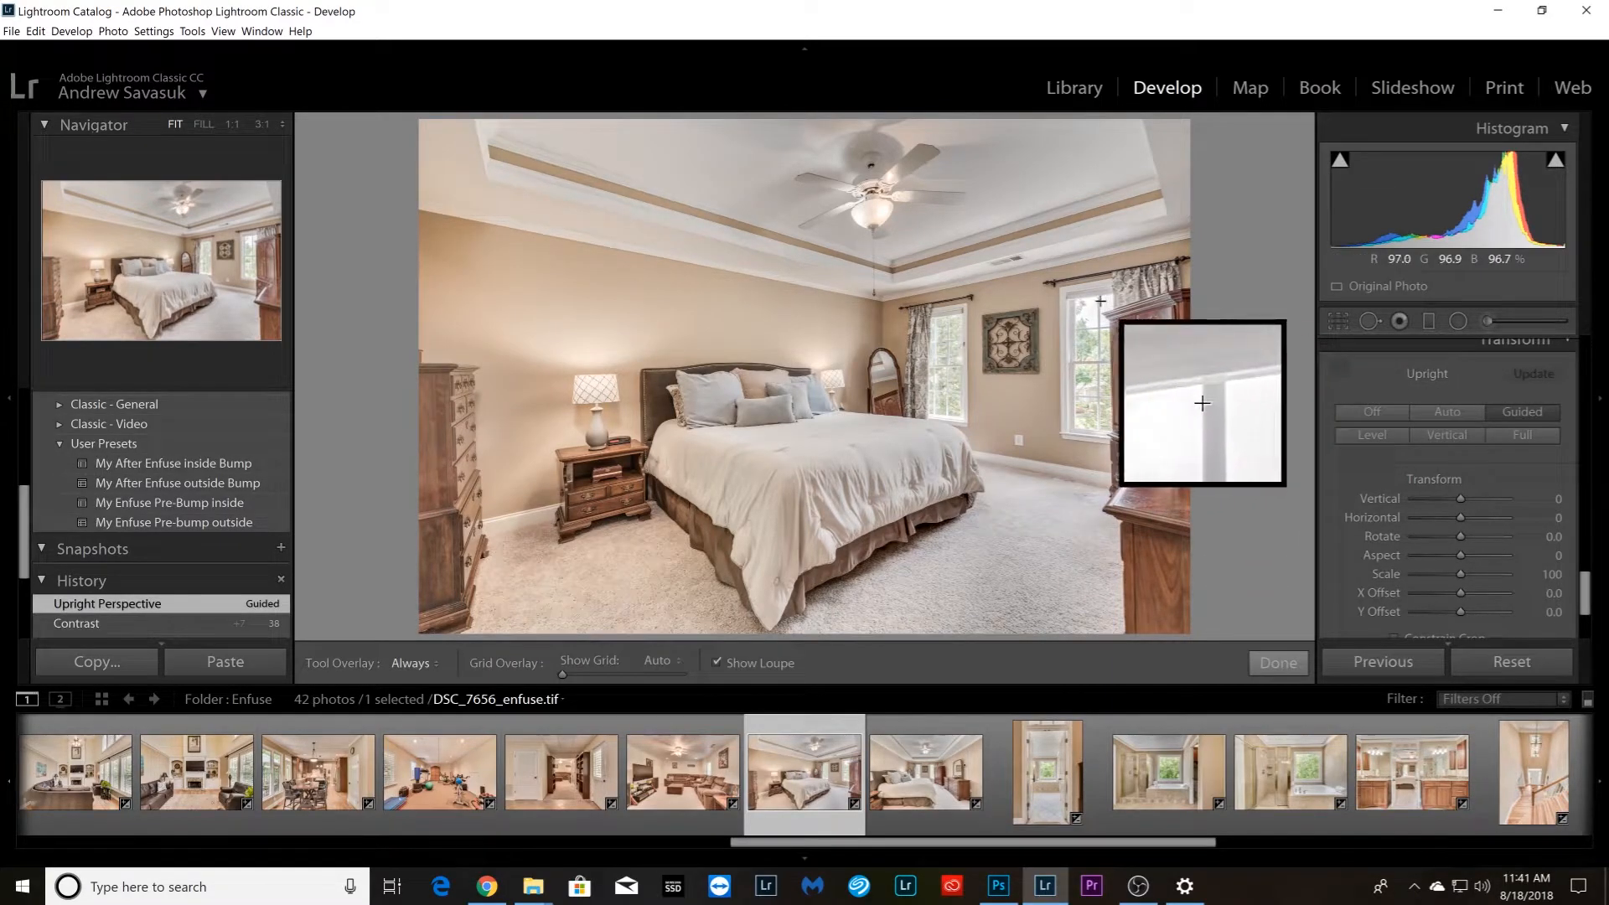
left_click_drag(1100, 300, 1100, 428)
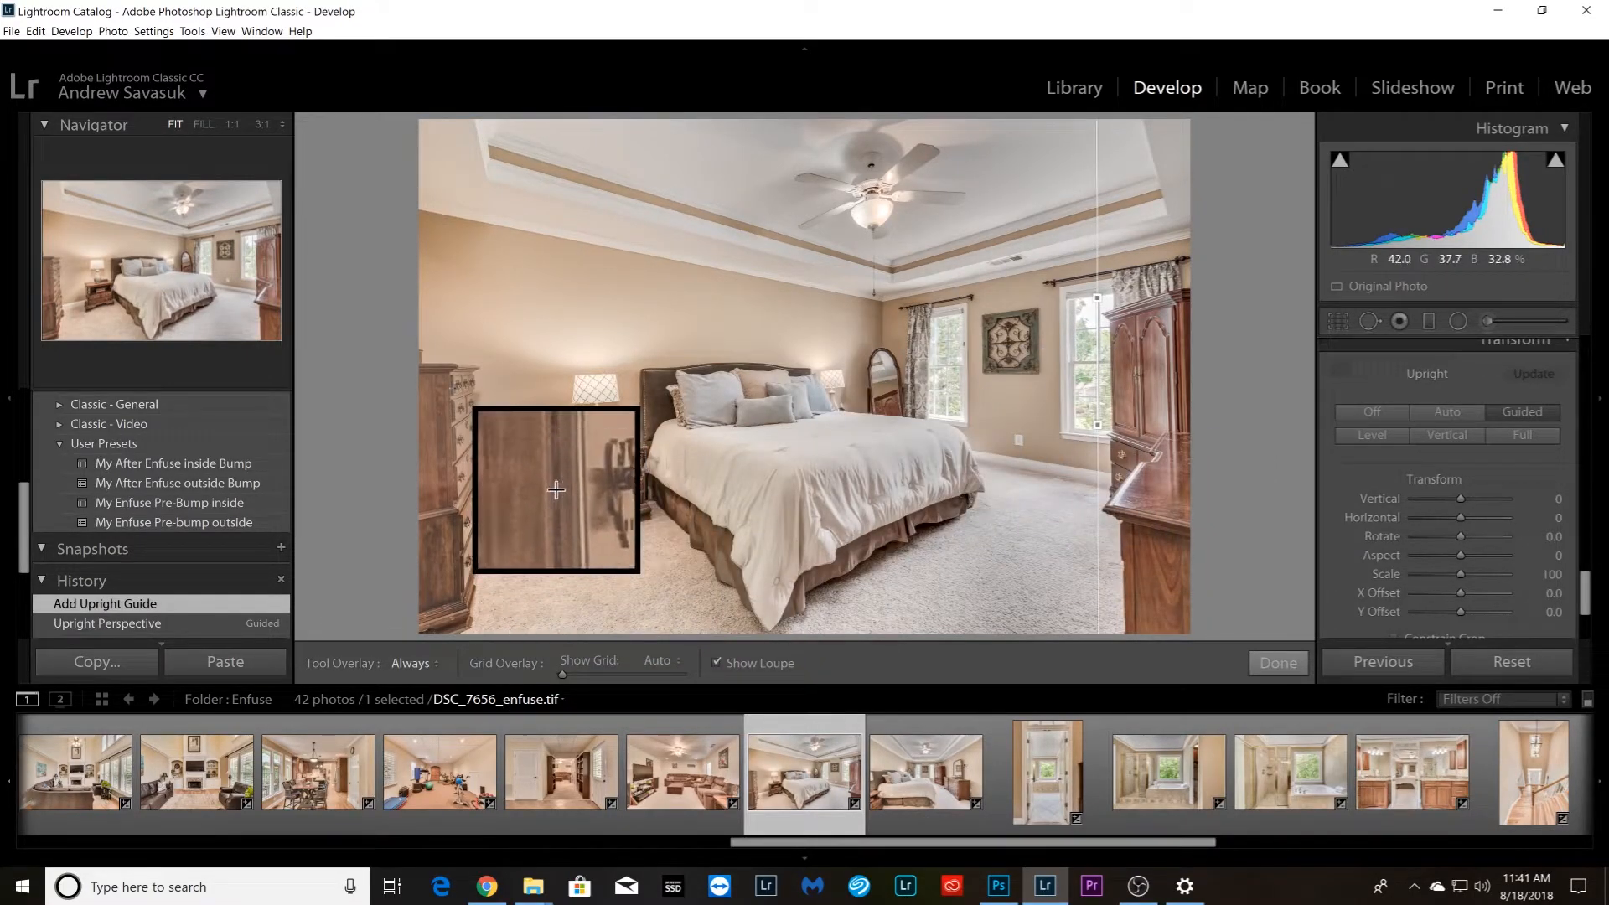
left_click_drag(450, 381, 454, 498)
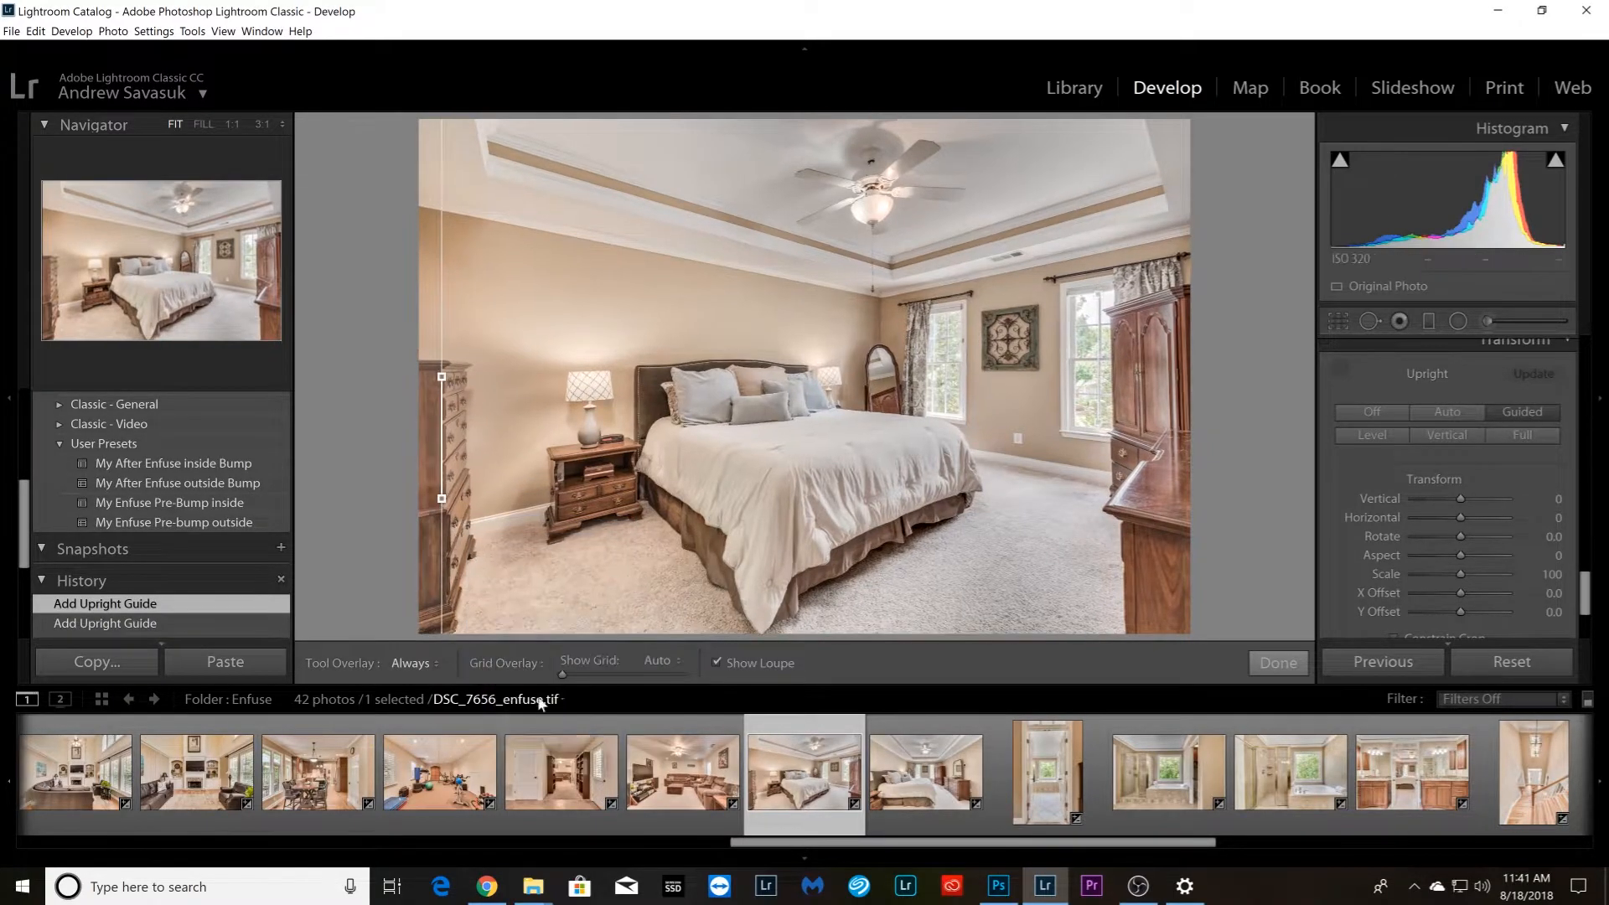
Start Guided Upright on bedroom photo DSC_7661_enfuse.tif with a horizontal guide along the tray ceiling's far edge
key("Right")
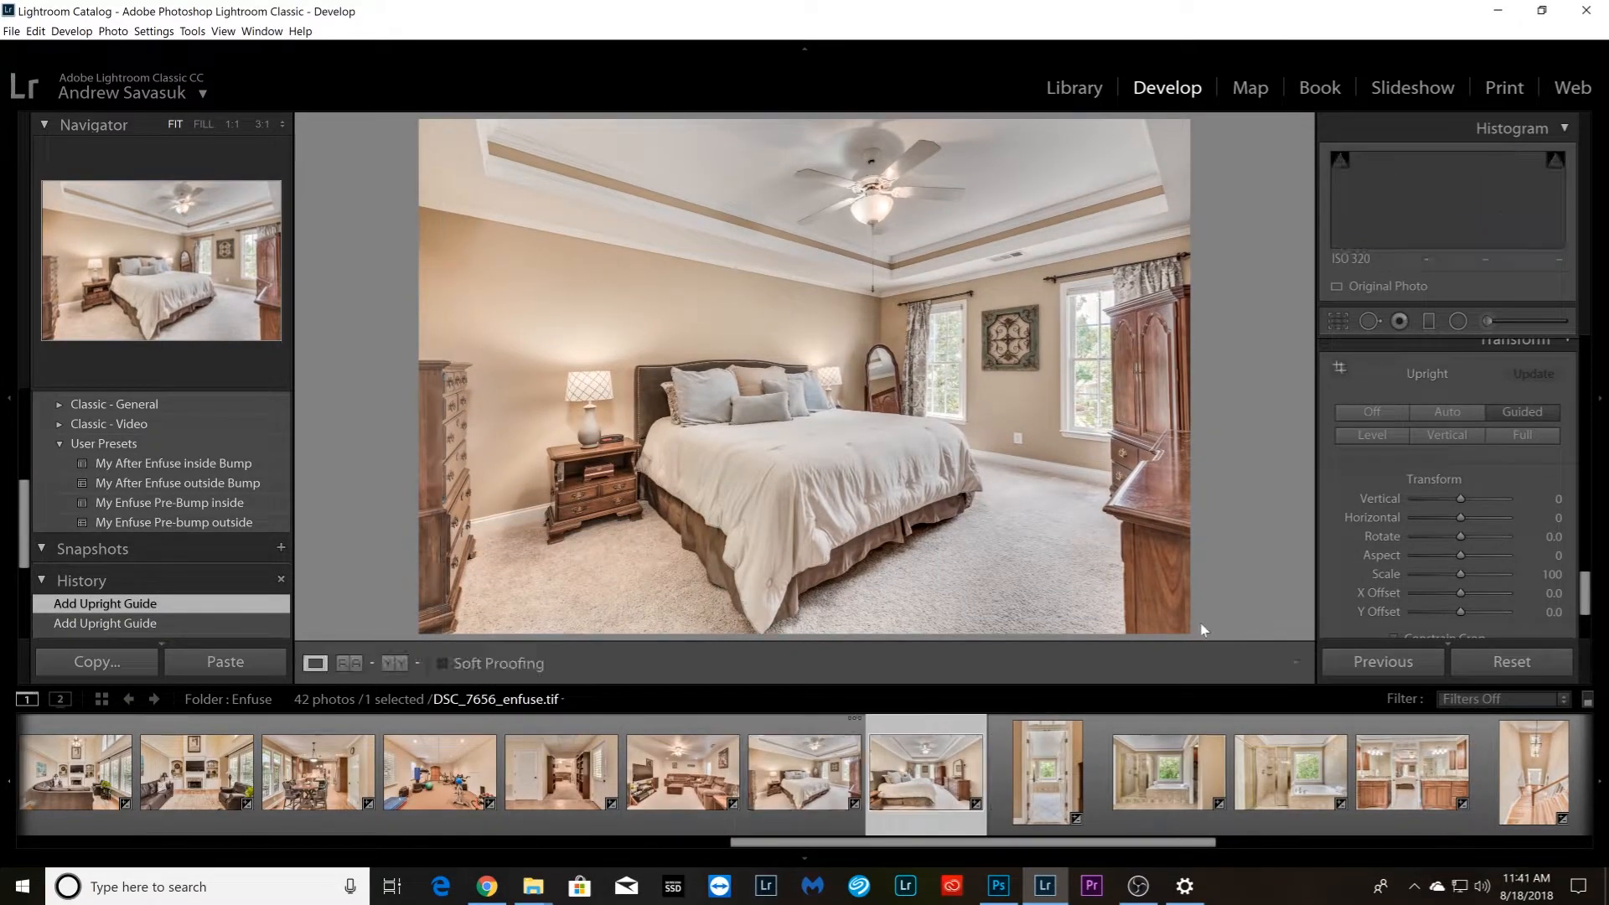
left_click(1341, 369)
left_click_drag(719, 267, 881, 267)
left_click_drag(684, 305, 914, 302)
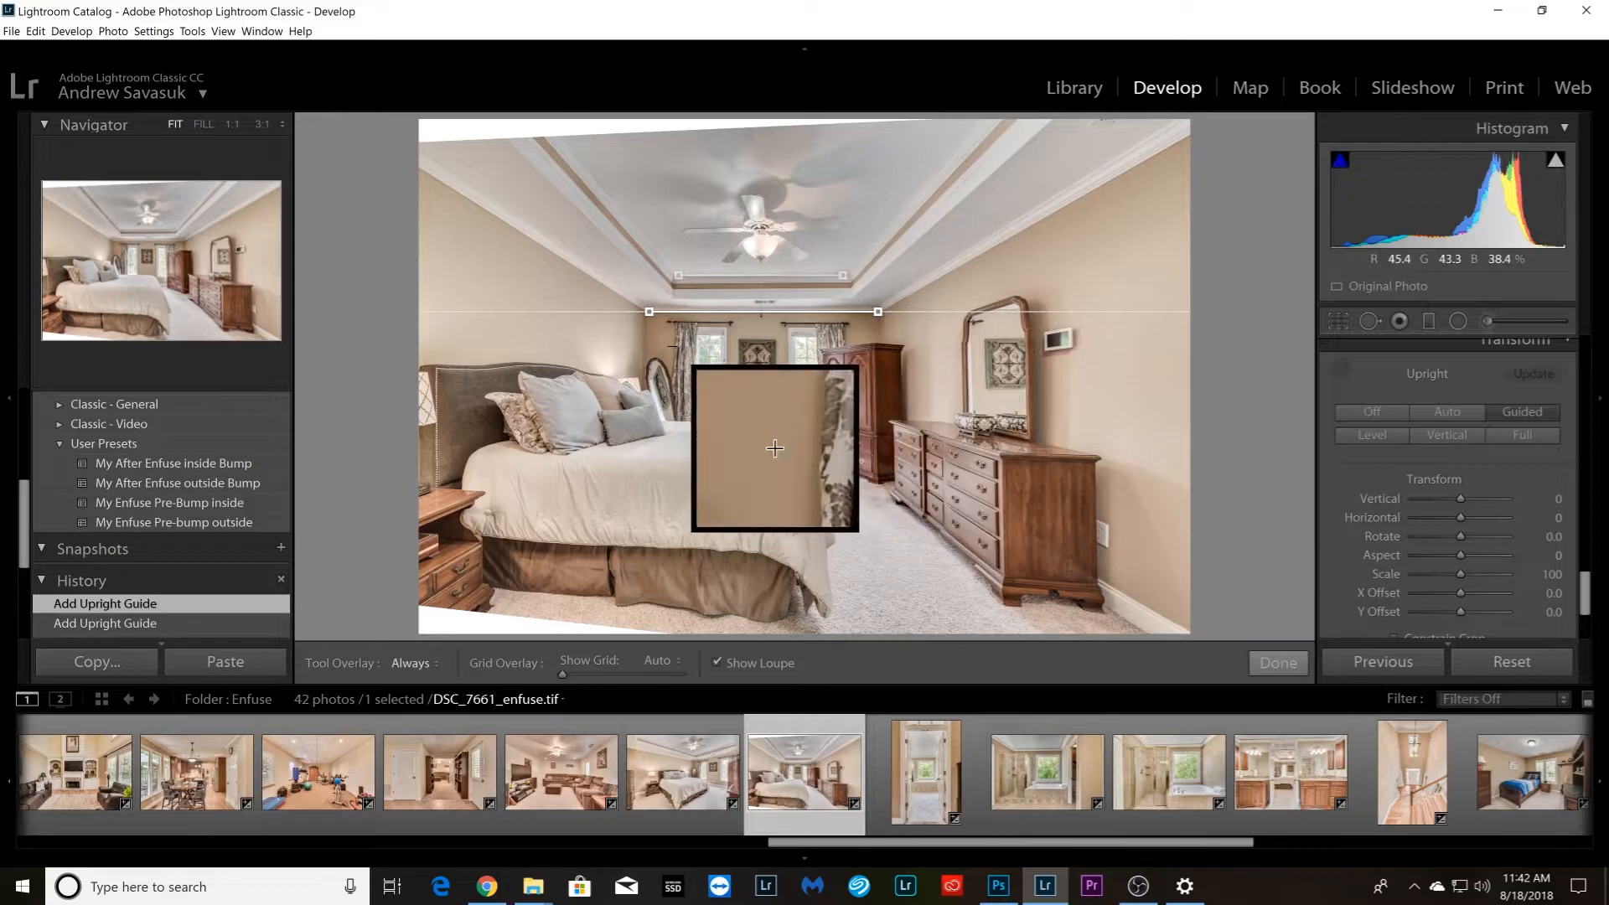
left_click(1396, 639)
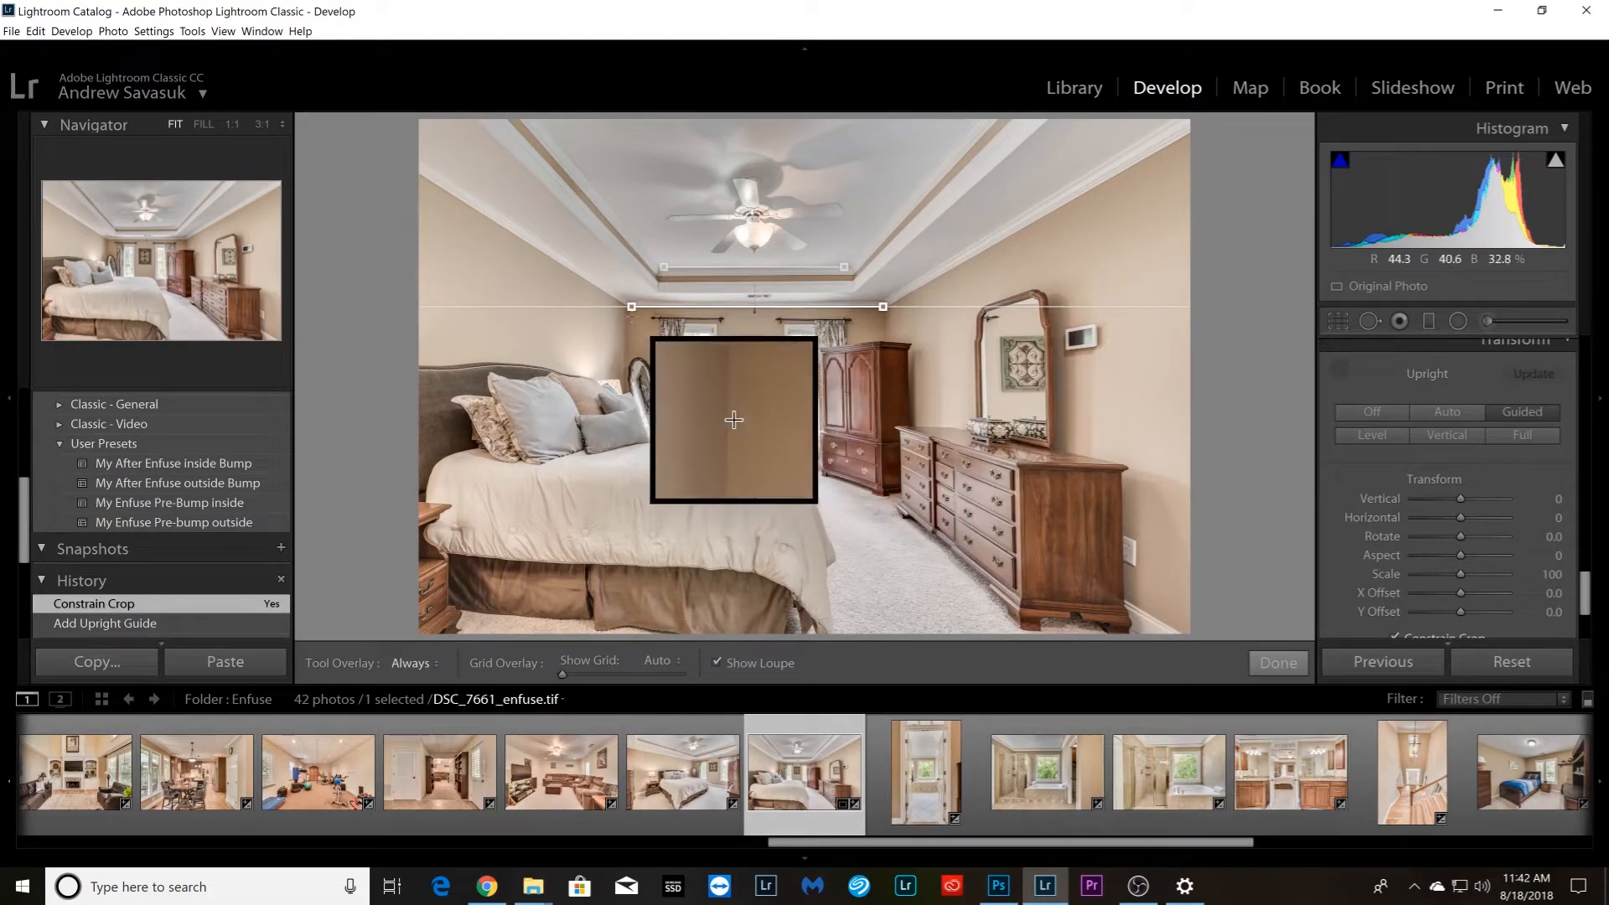
left_click_drag(629, 313, 629, 364)
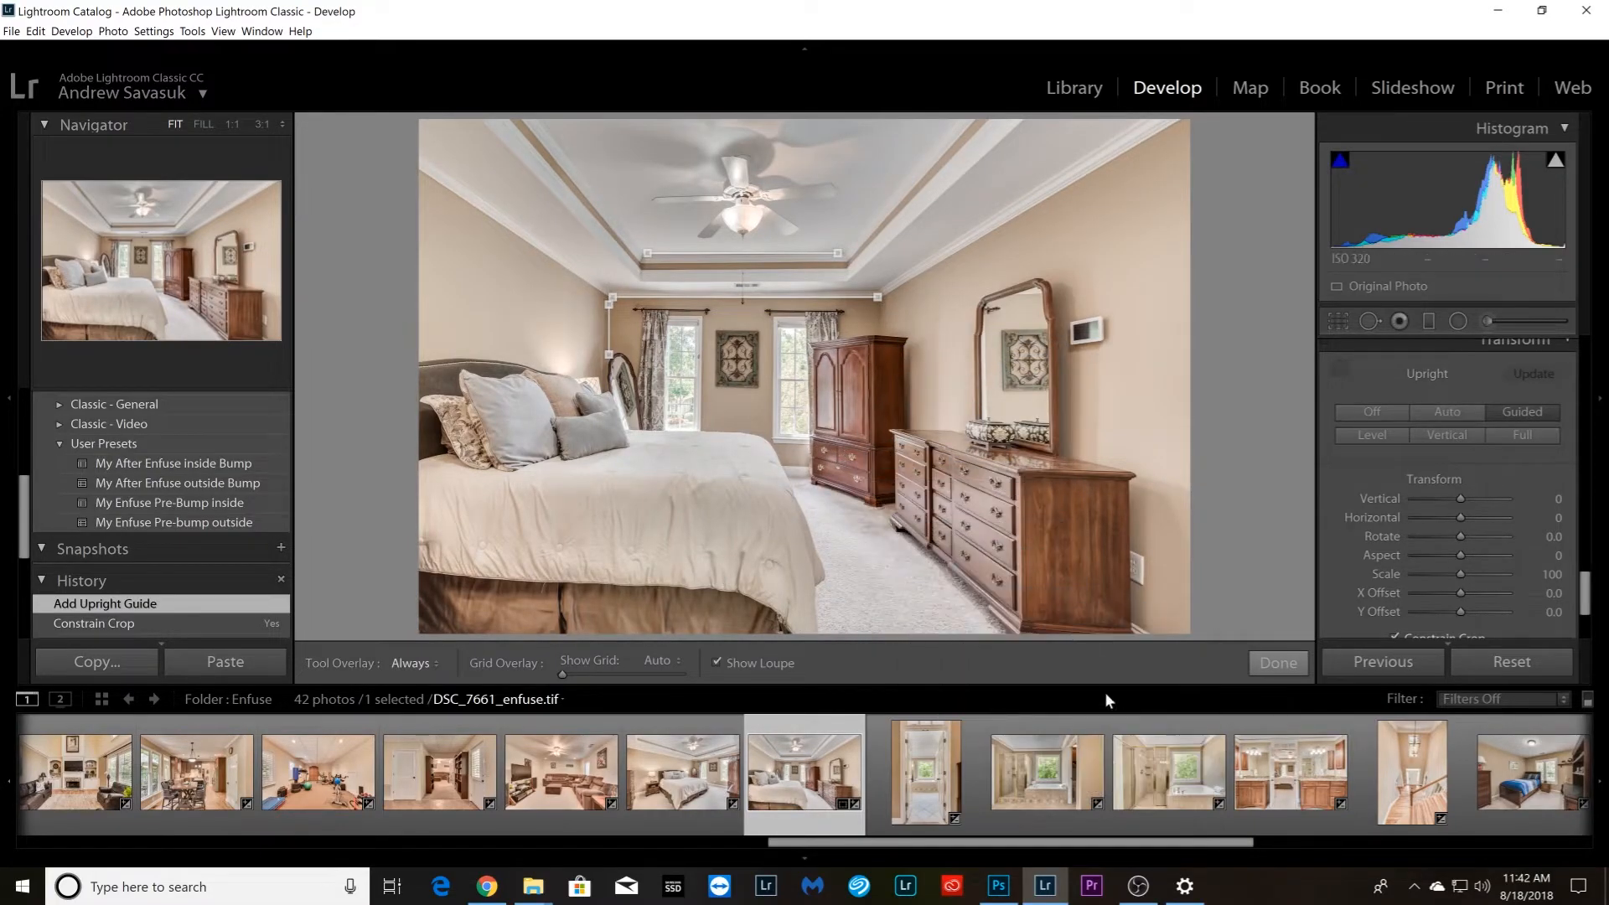
key("ctrl+z")
key("ctrl+z")
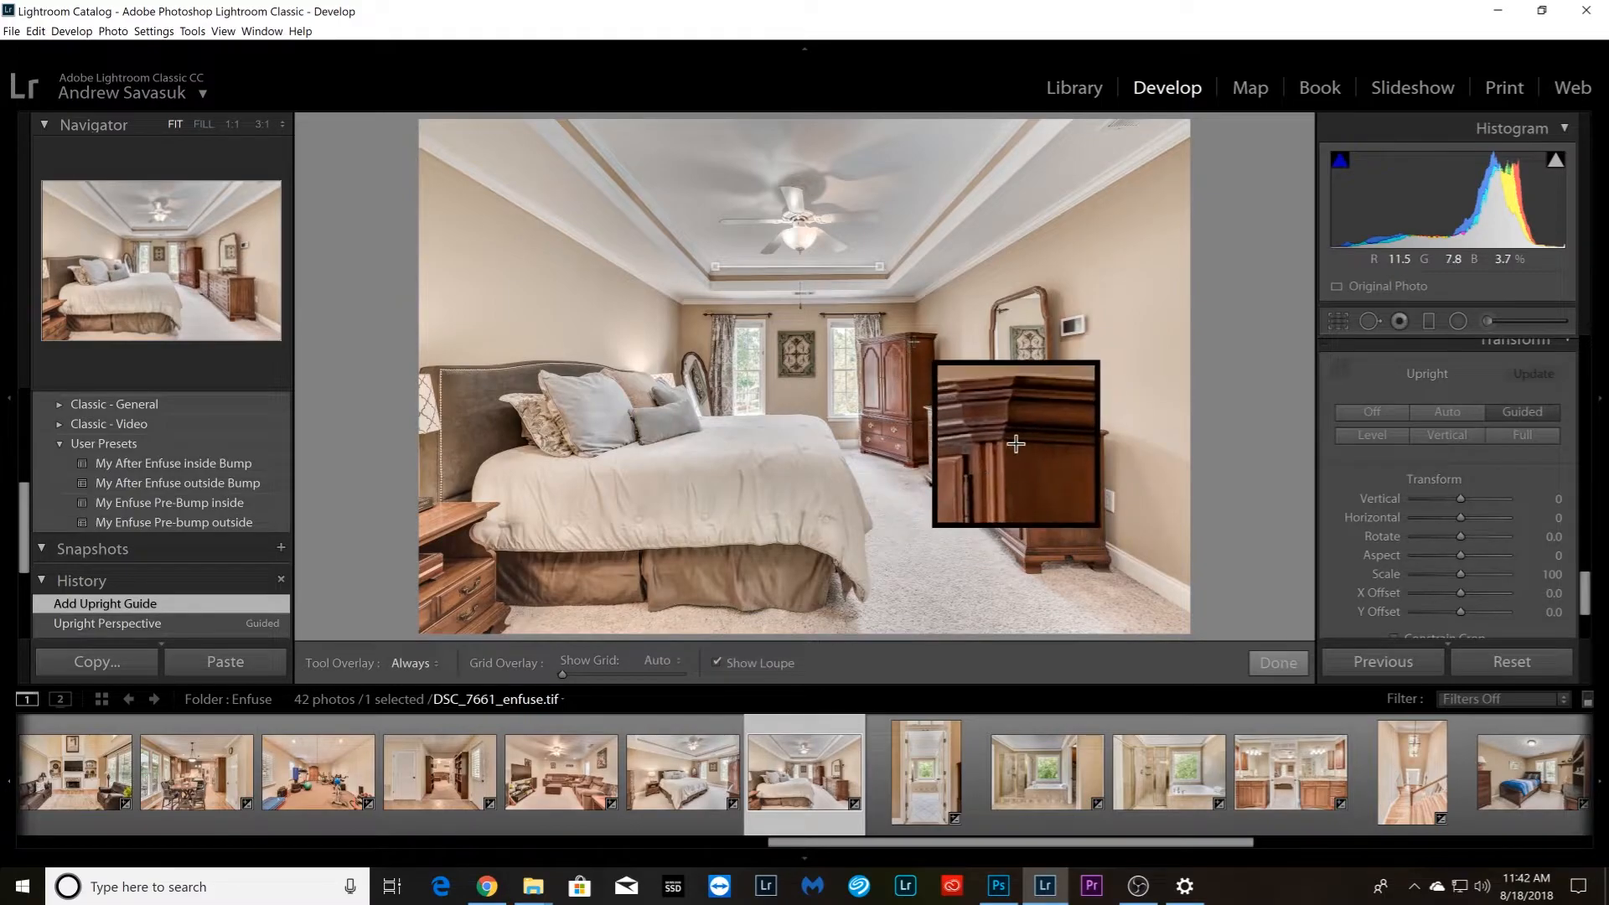
Add vertical Upright guides on the armoire edge and bed-side rear corner and a horizontal guide on the rear crown molding, with Constrain Crop enabled
left_click_drag(912, 339, 913, 453)
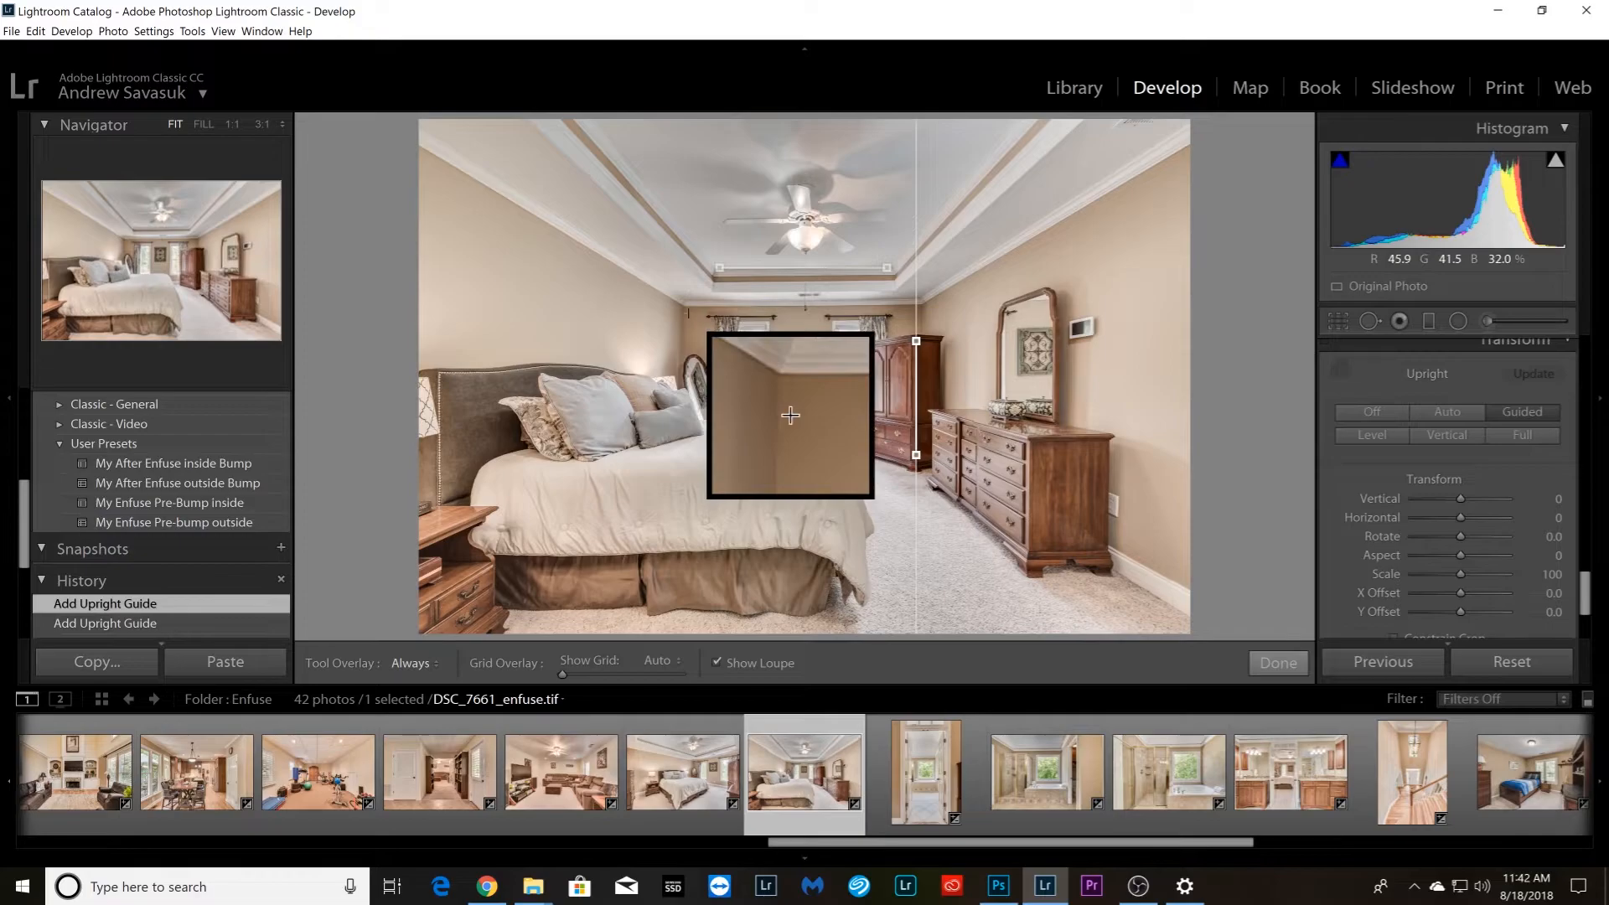
left_click_drag(684, 308, 683, 361)
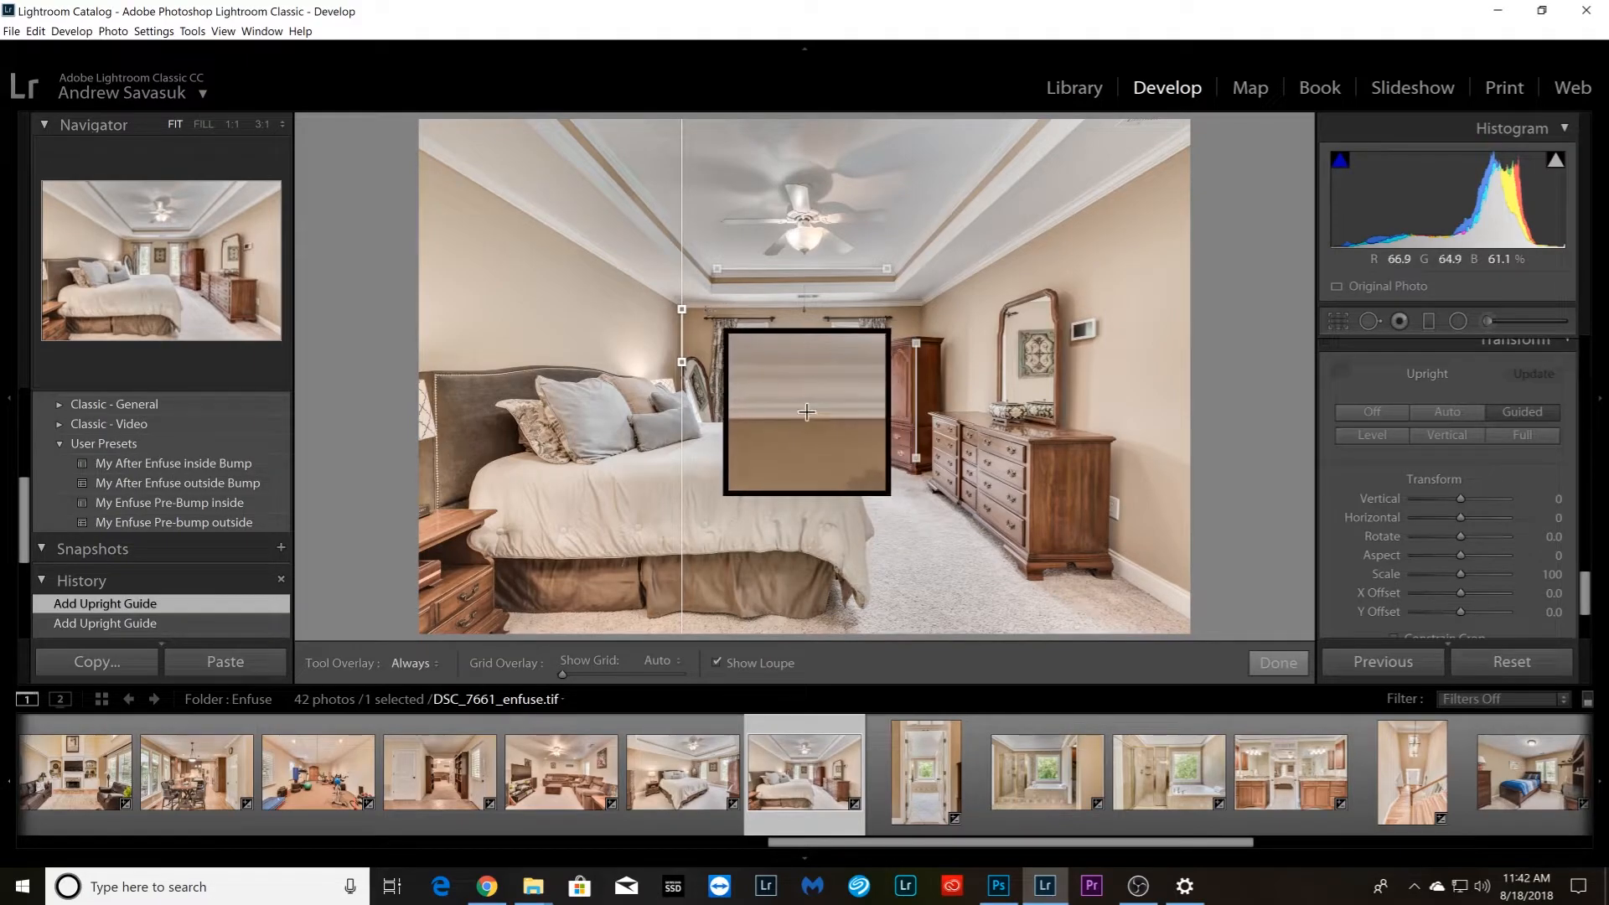
left_click_drag(702, 307, 917, 304)
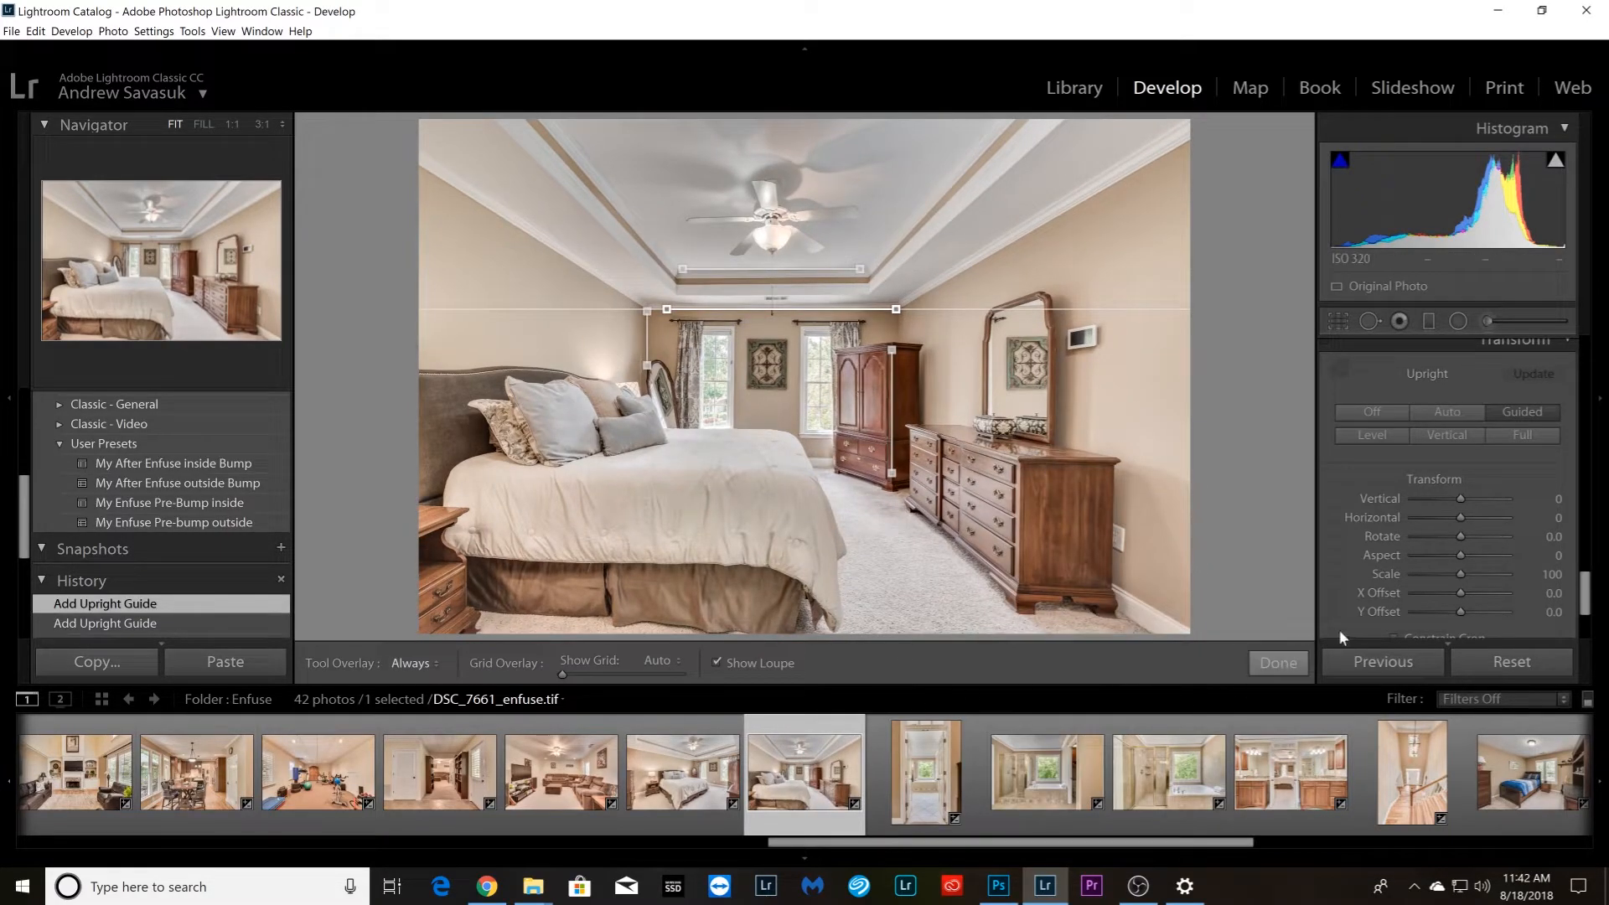
left_click(1395, 637)
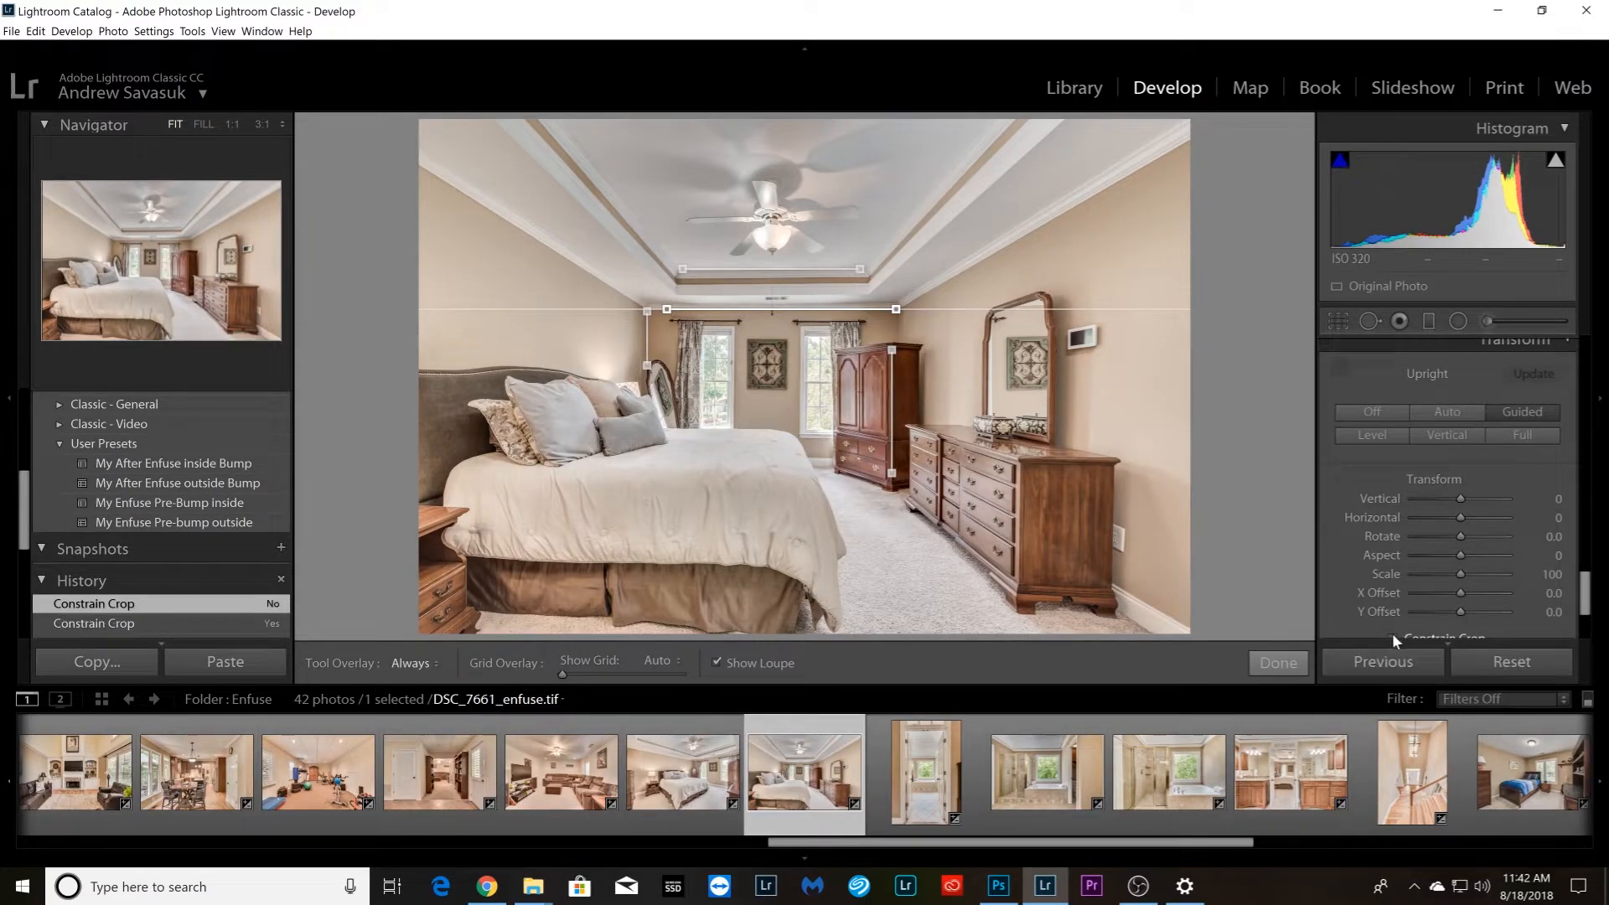
key("ctrl+z")
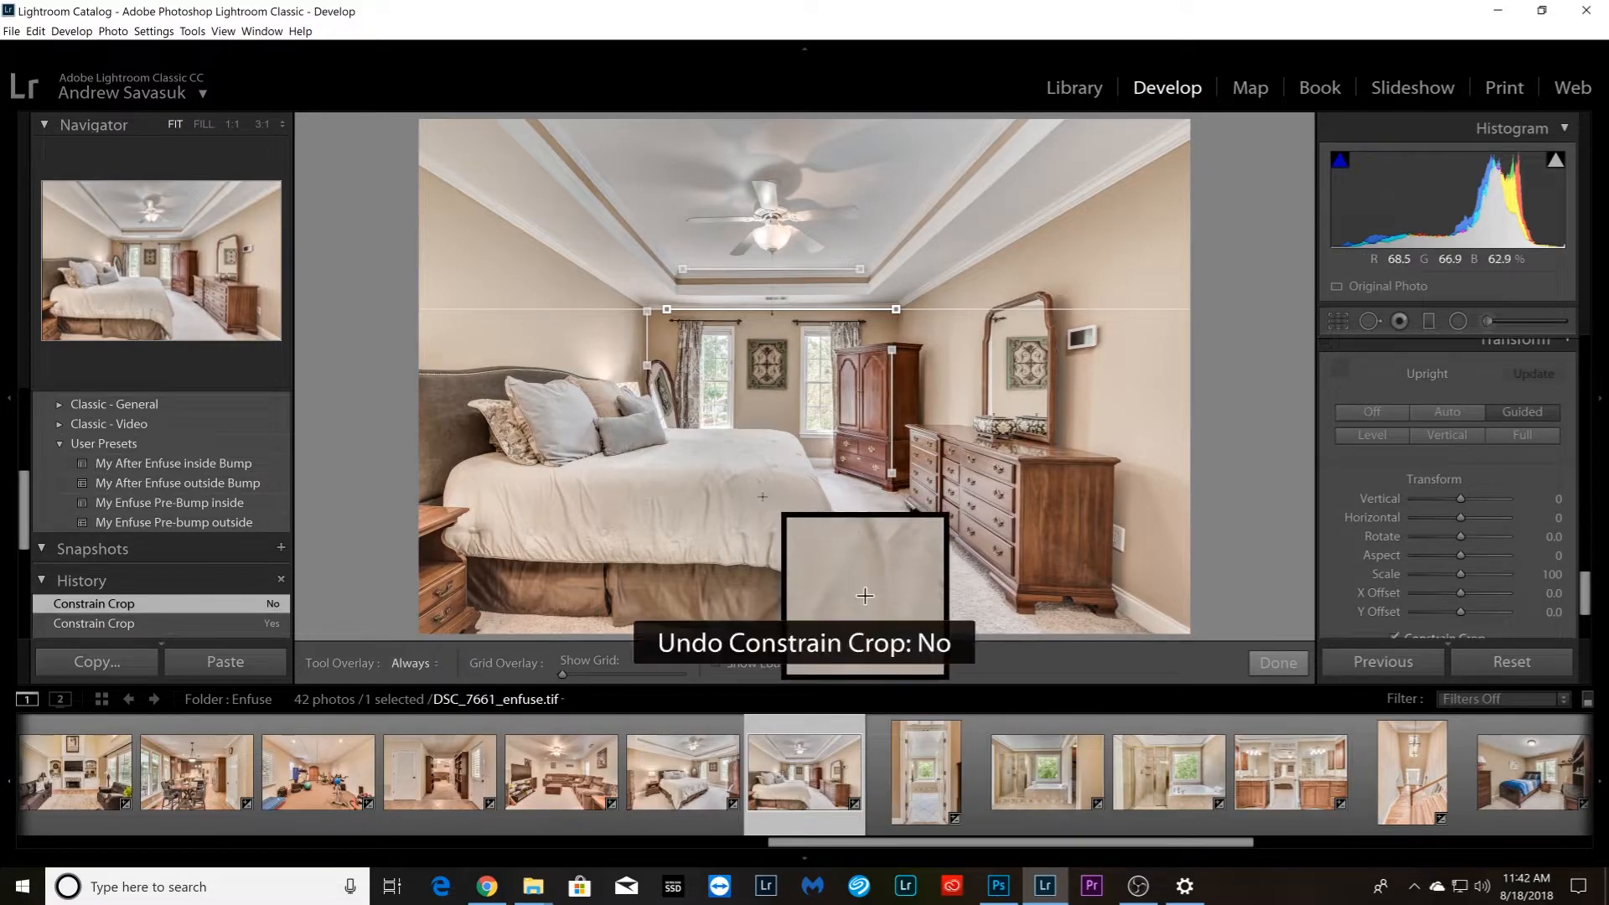
Undo the bedroom's Guided Upright correction and straighten it with vertical guides on the long dresser's near edge and the bed-side rear wall corner
key("ctrl+z")
key("ctrl+z")
key("ctrl+z")
key("ctrl+z")
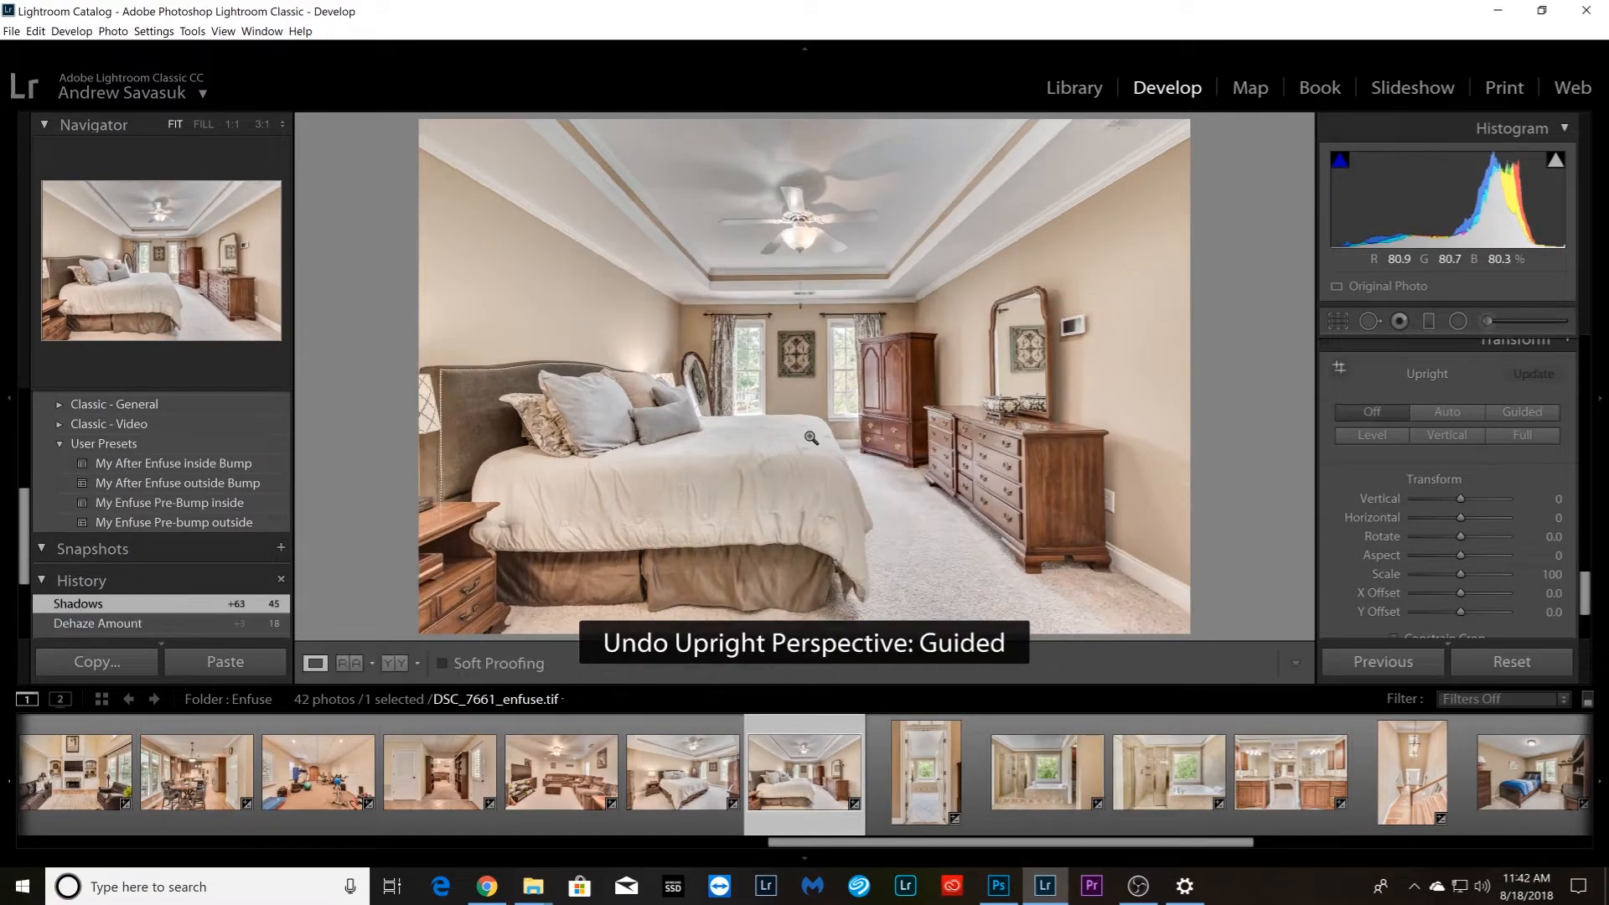
left_click(1340, 367)
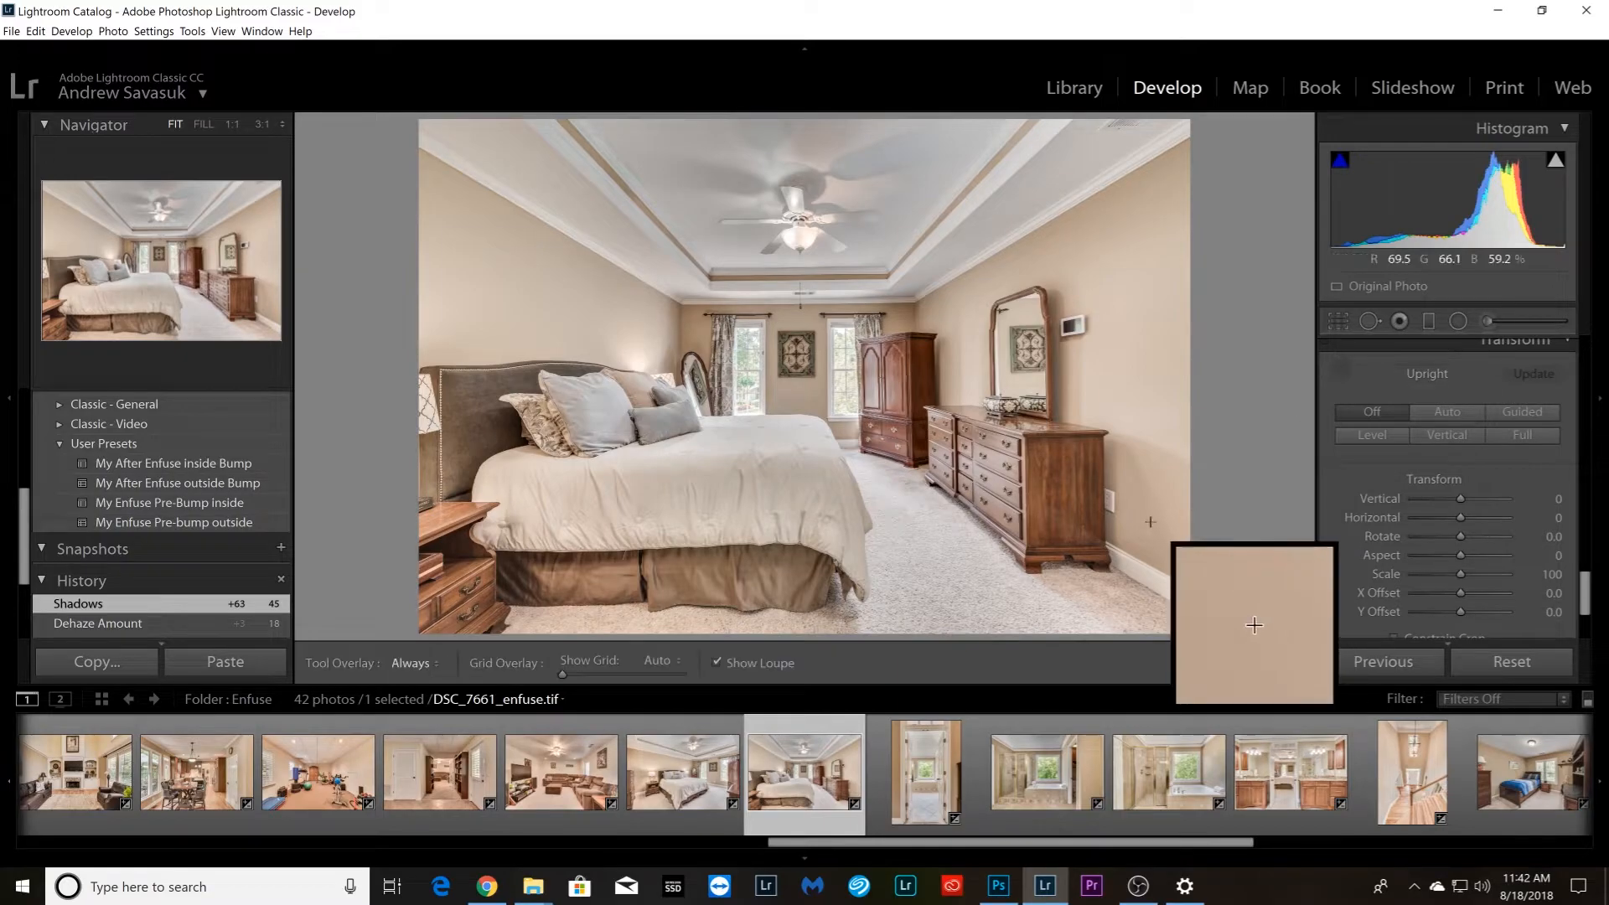
left_click_drag(1103, 437, 1106, 539)
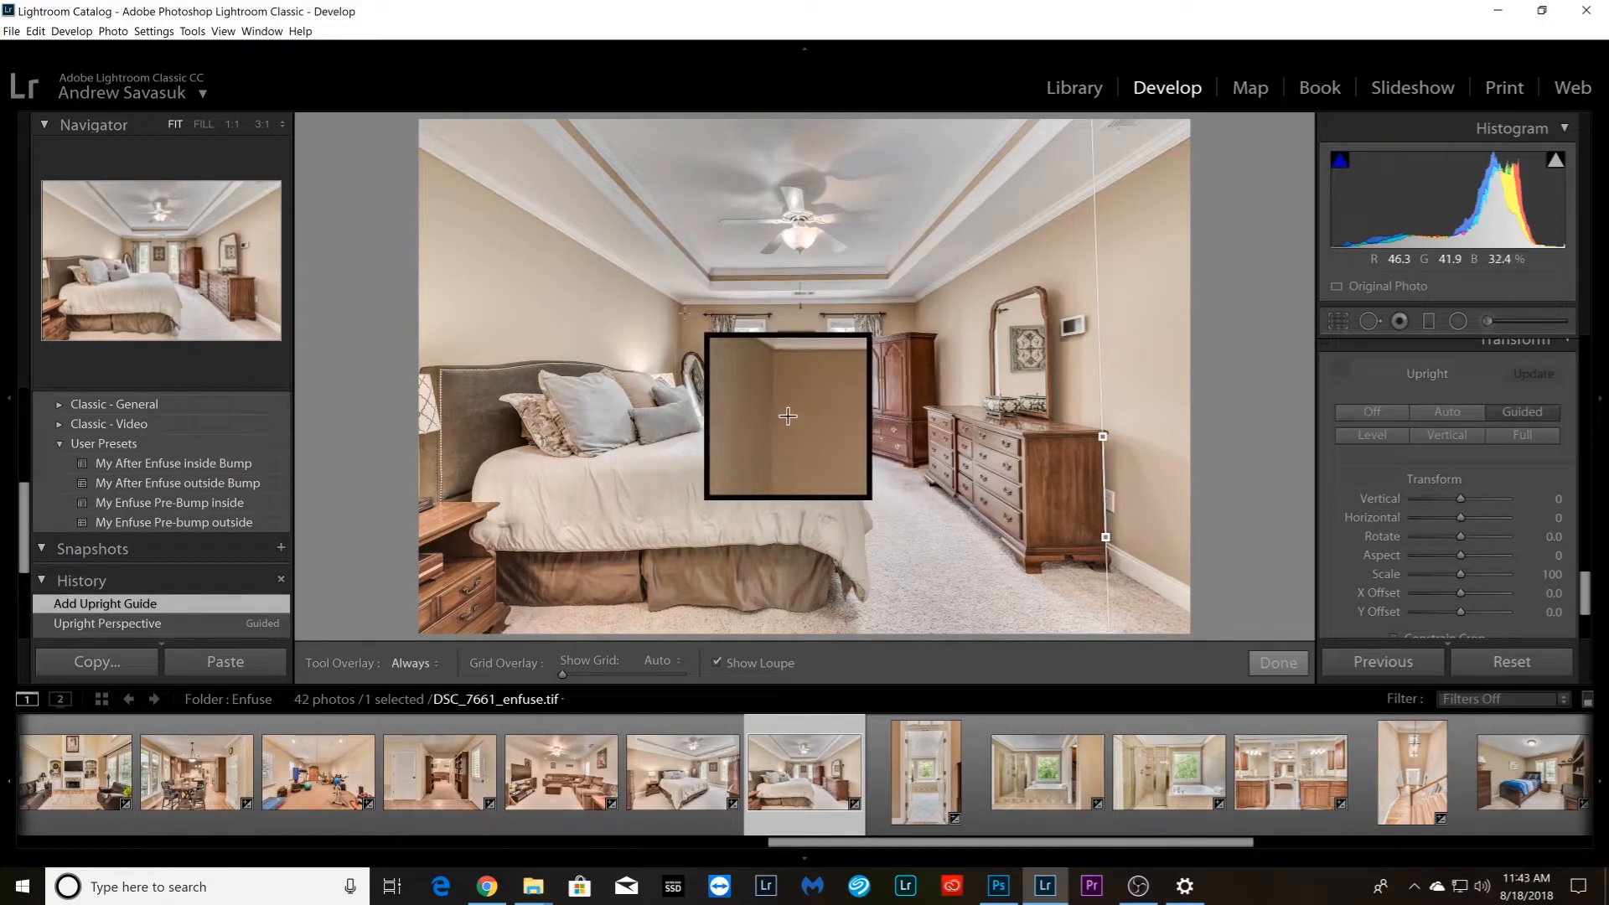
left_click_drag(682, 307, 682, 359)
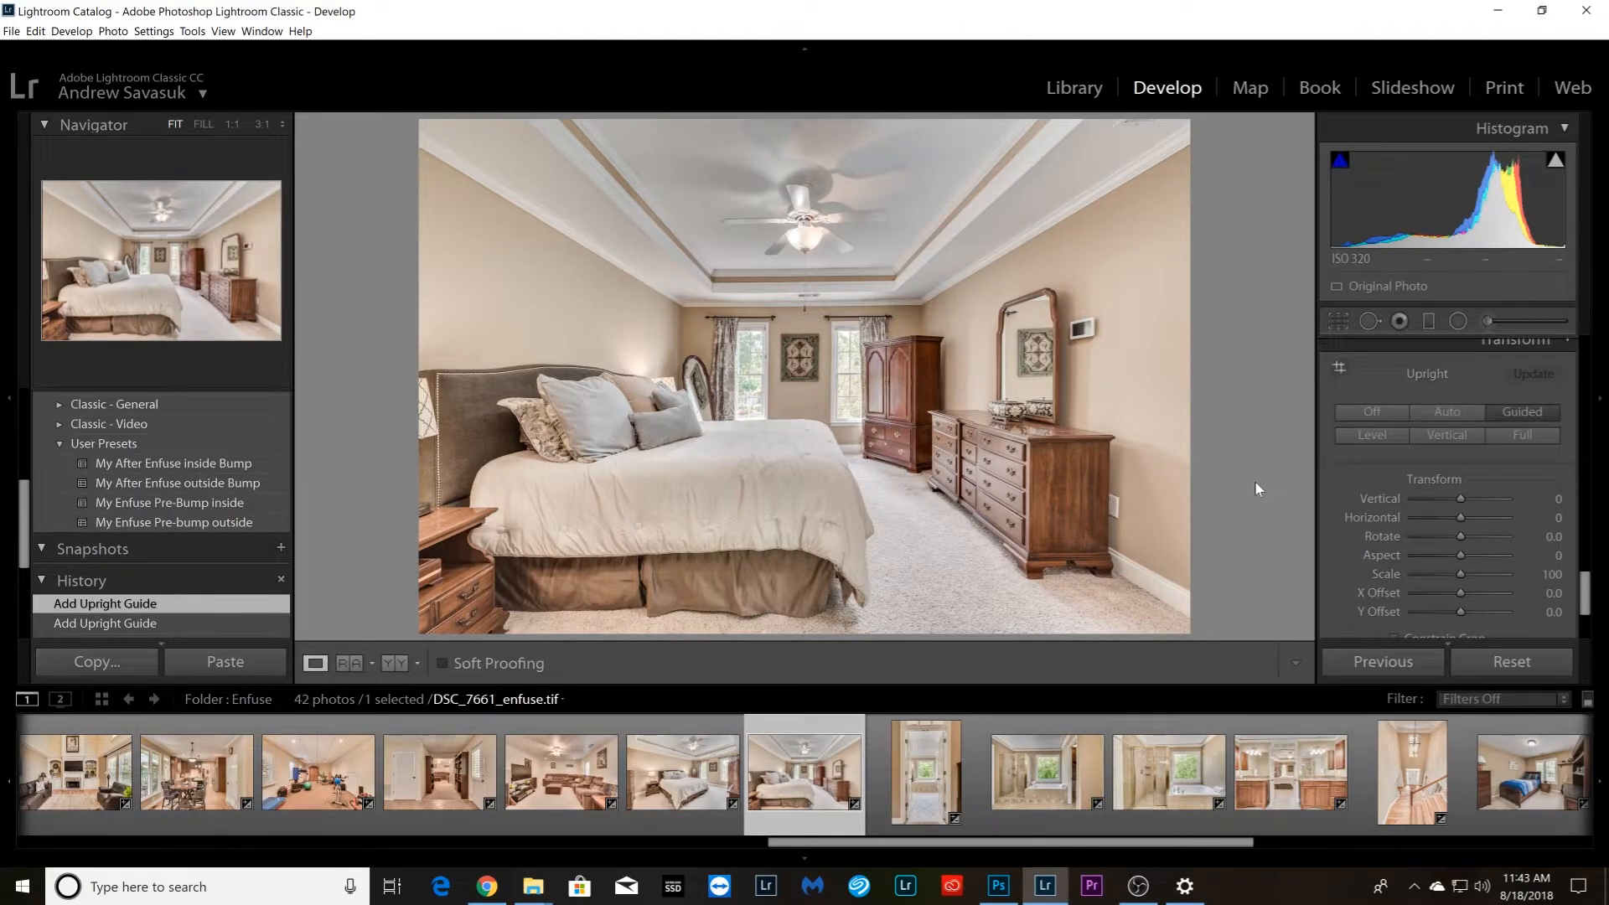
Straighten doorway photo DSC_7683_enfuse.tif with vertical Upright guides on both outer door casing edges and a horizontal guide along the bathroom's rear crown molding
key("Right")
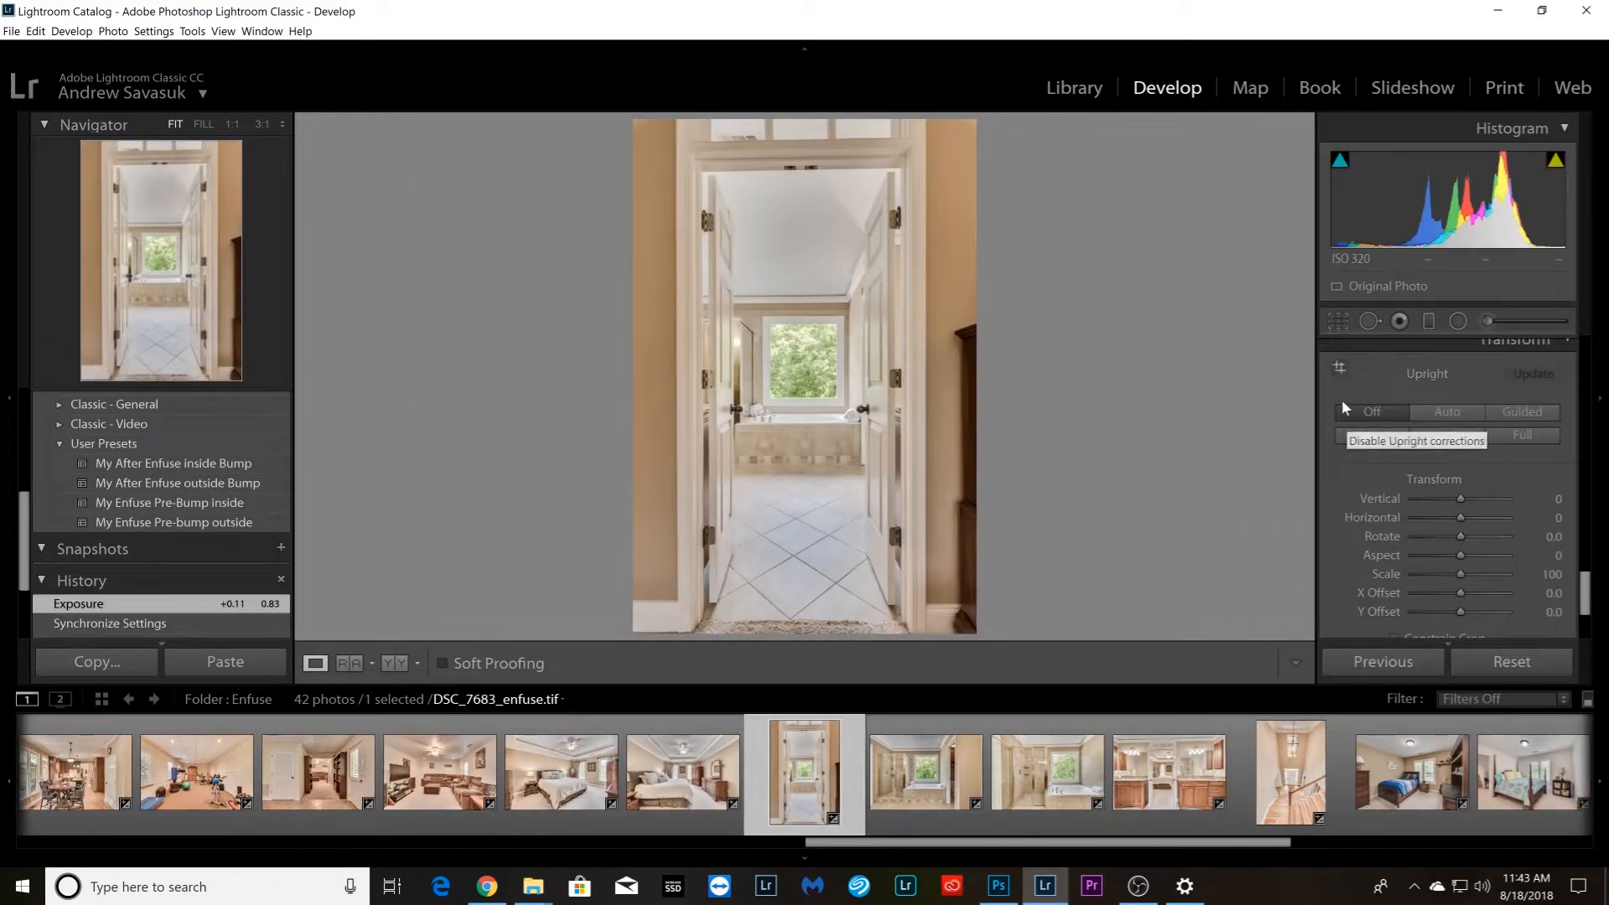
left_click(1342, 373)
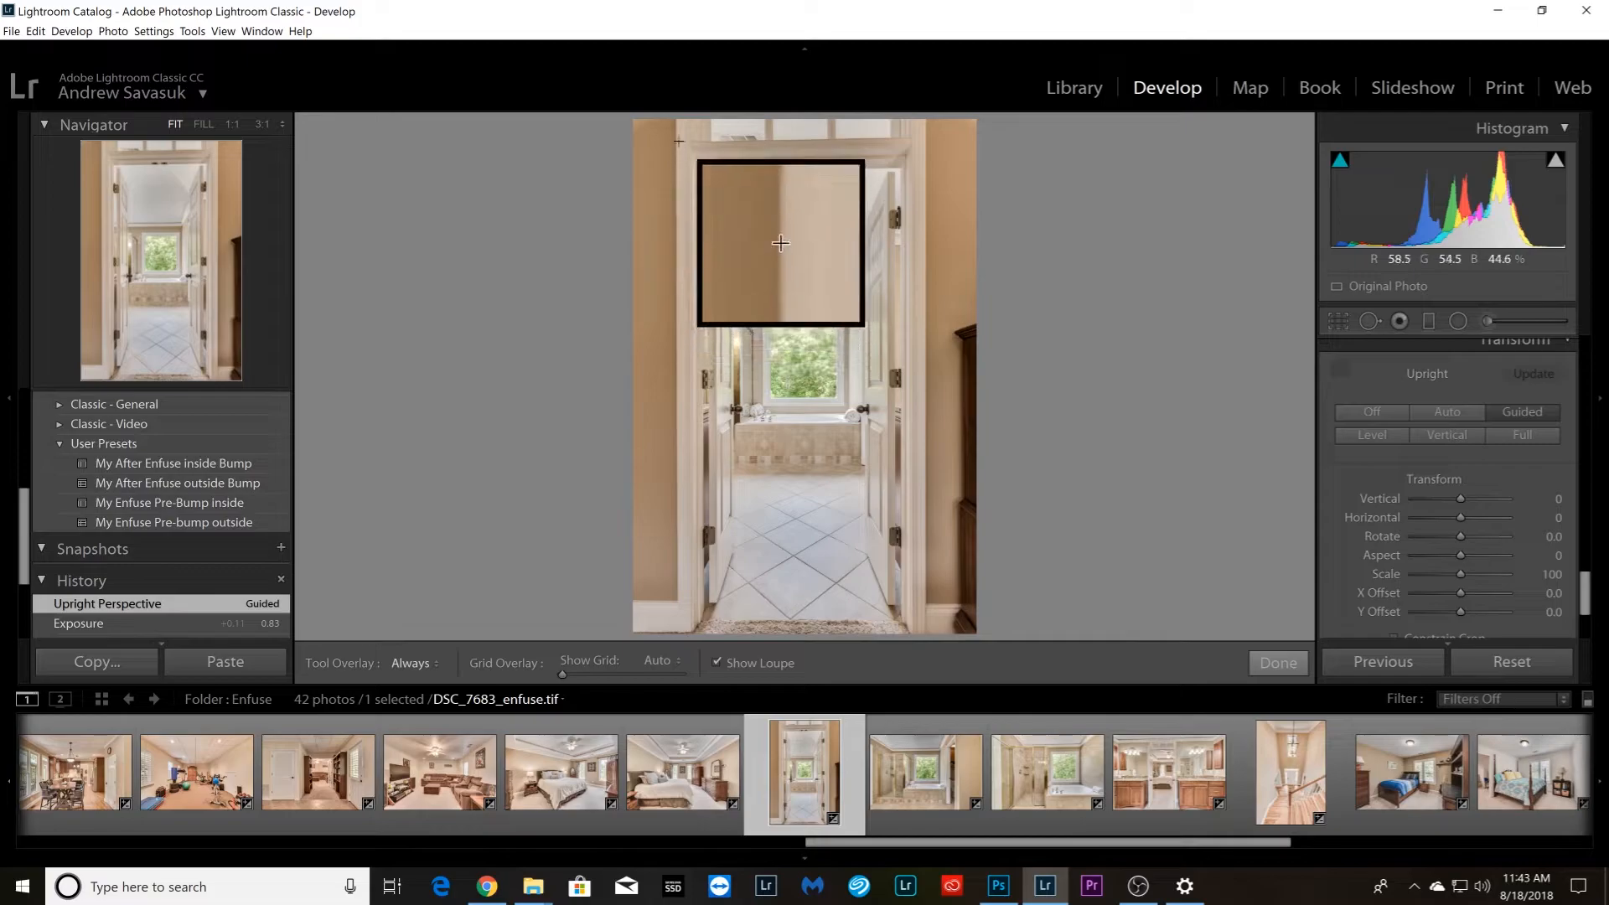
left_click_drag(675, 136, 681, 157)
left_click_drag(685, 224, 678, 578)
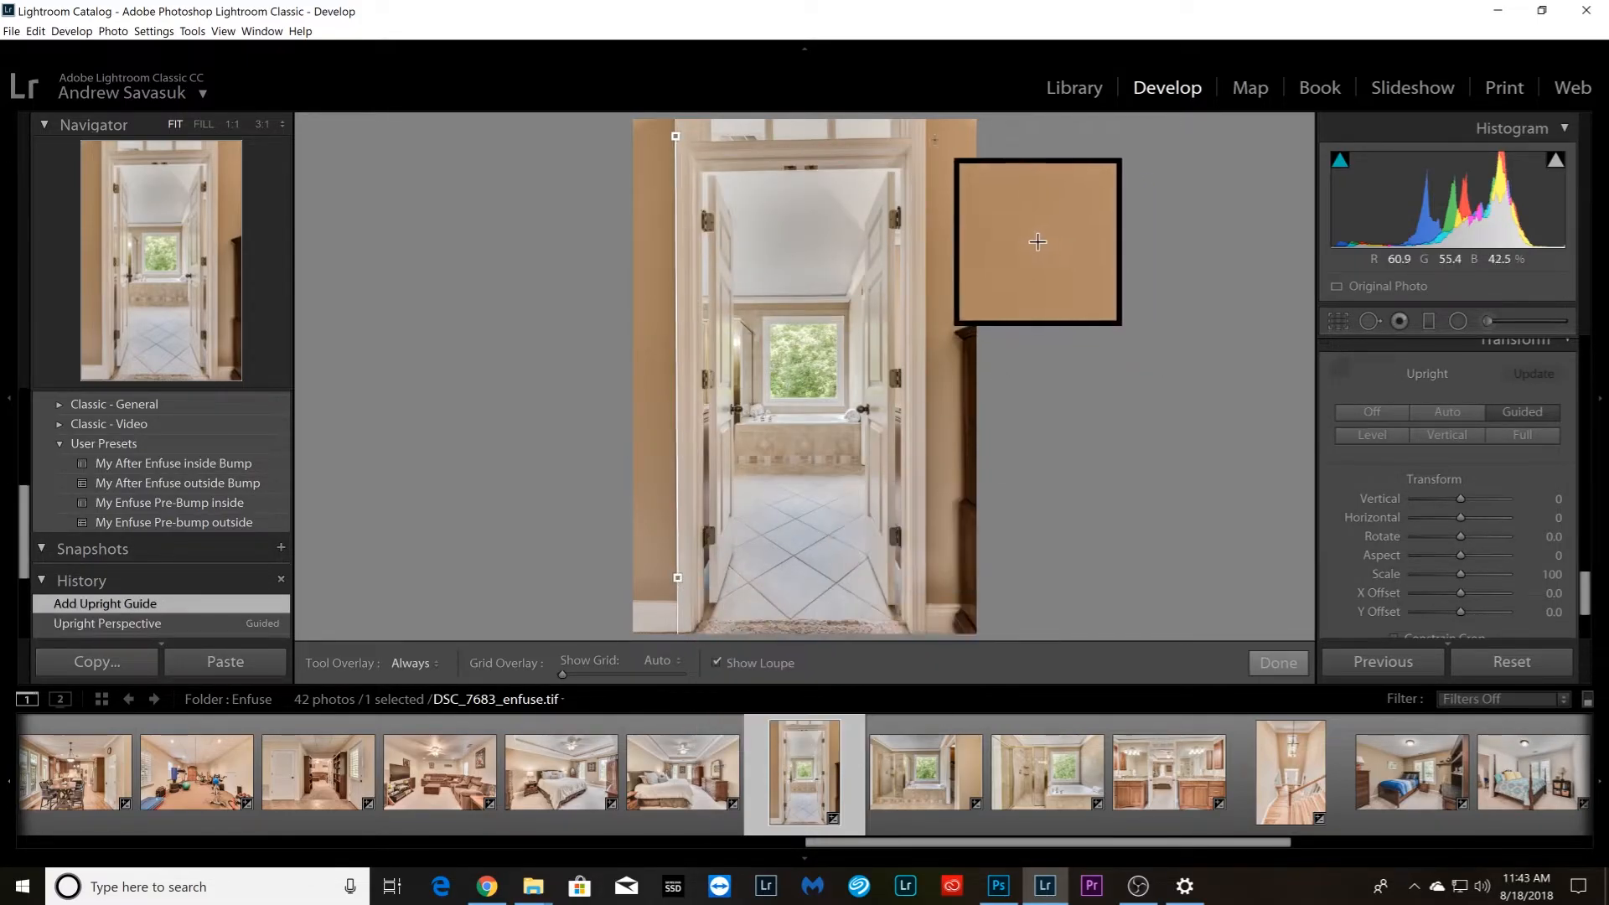
left_click_drag(925, 128, 926, 596)
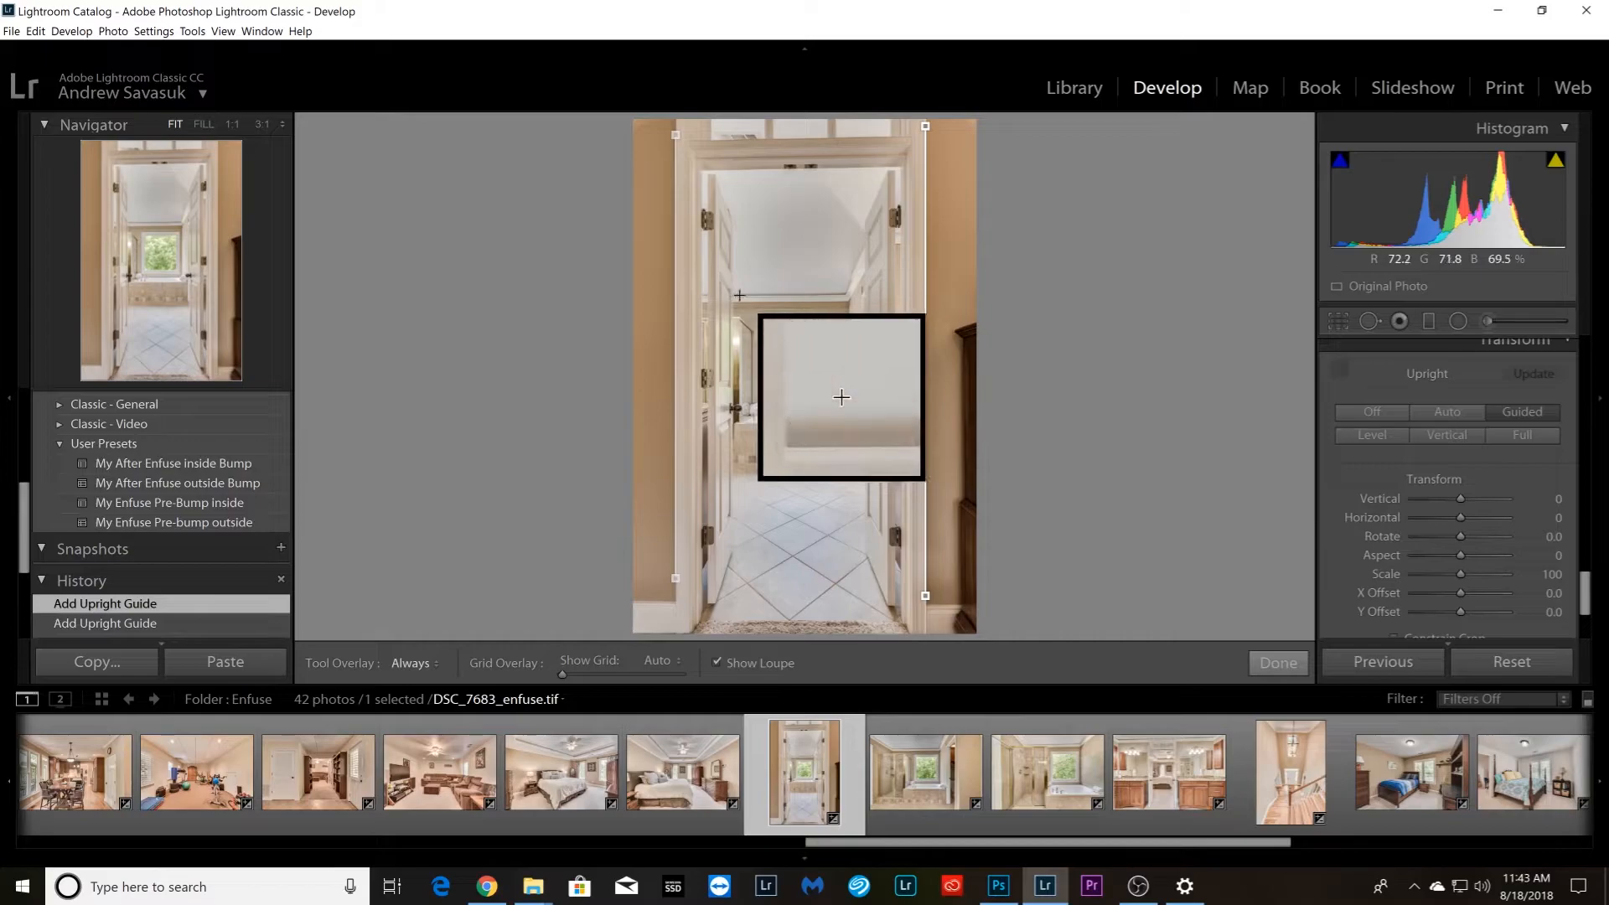
left_click_drag(733, 295, 844, 295)
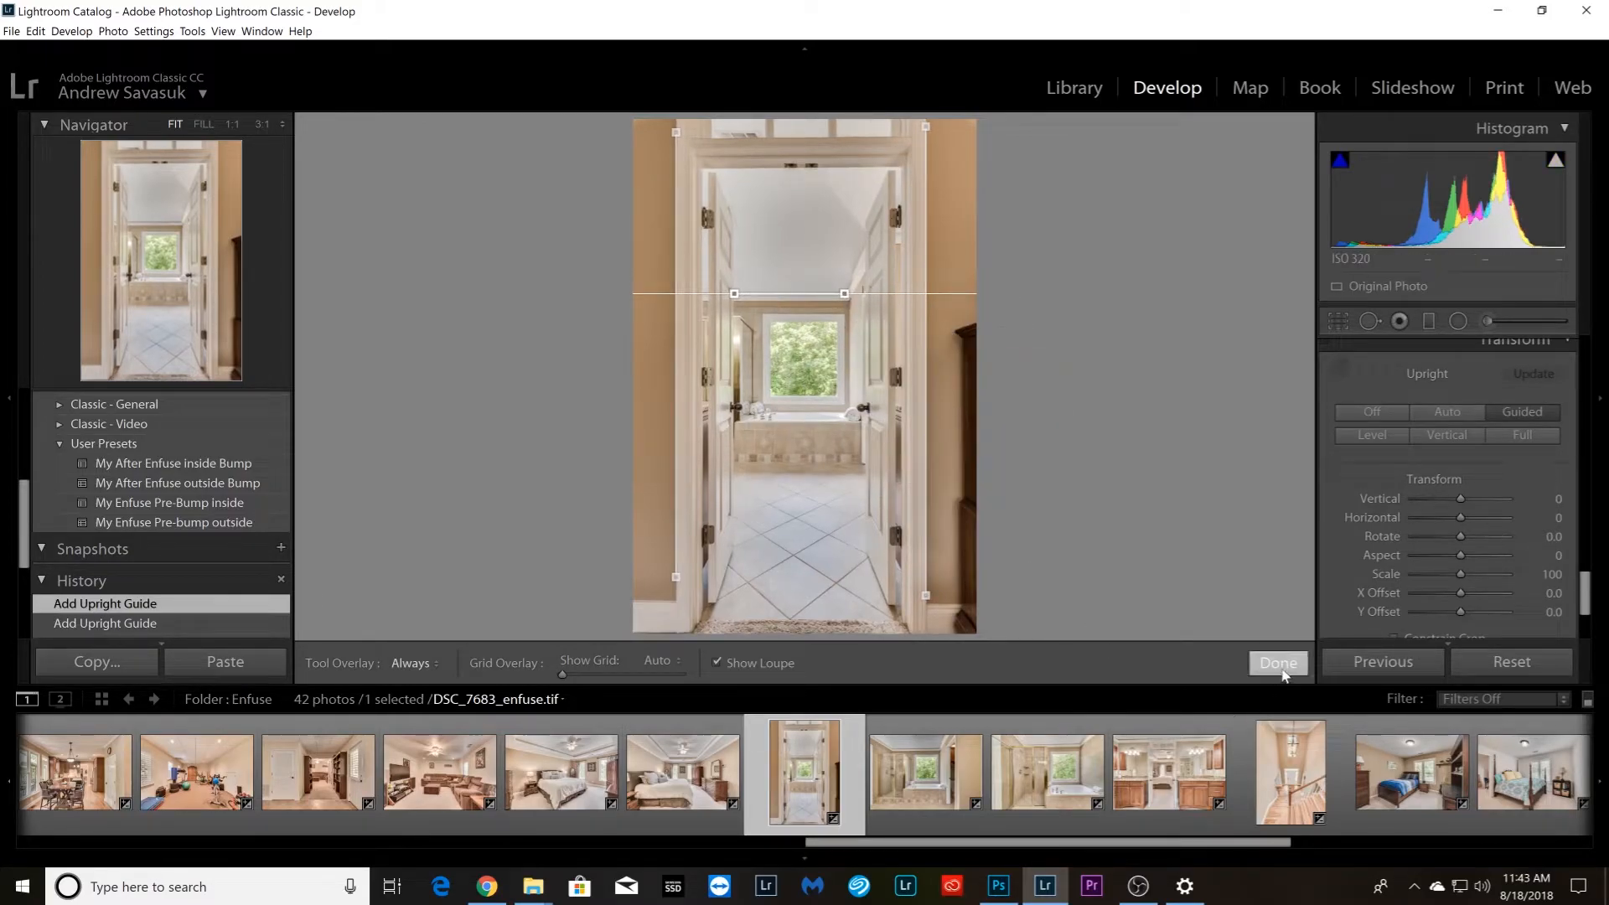
Straighten bathroom photo DSC_7692_enfuse.tif with horizontal Upright guides along the tiled base of the shower and tub and the rear crown molding
key("Right")
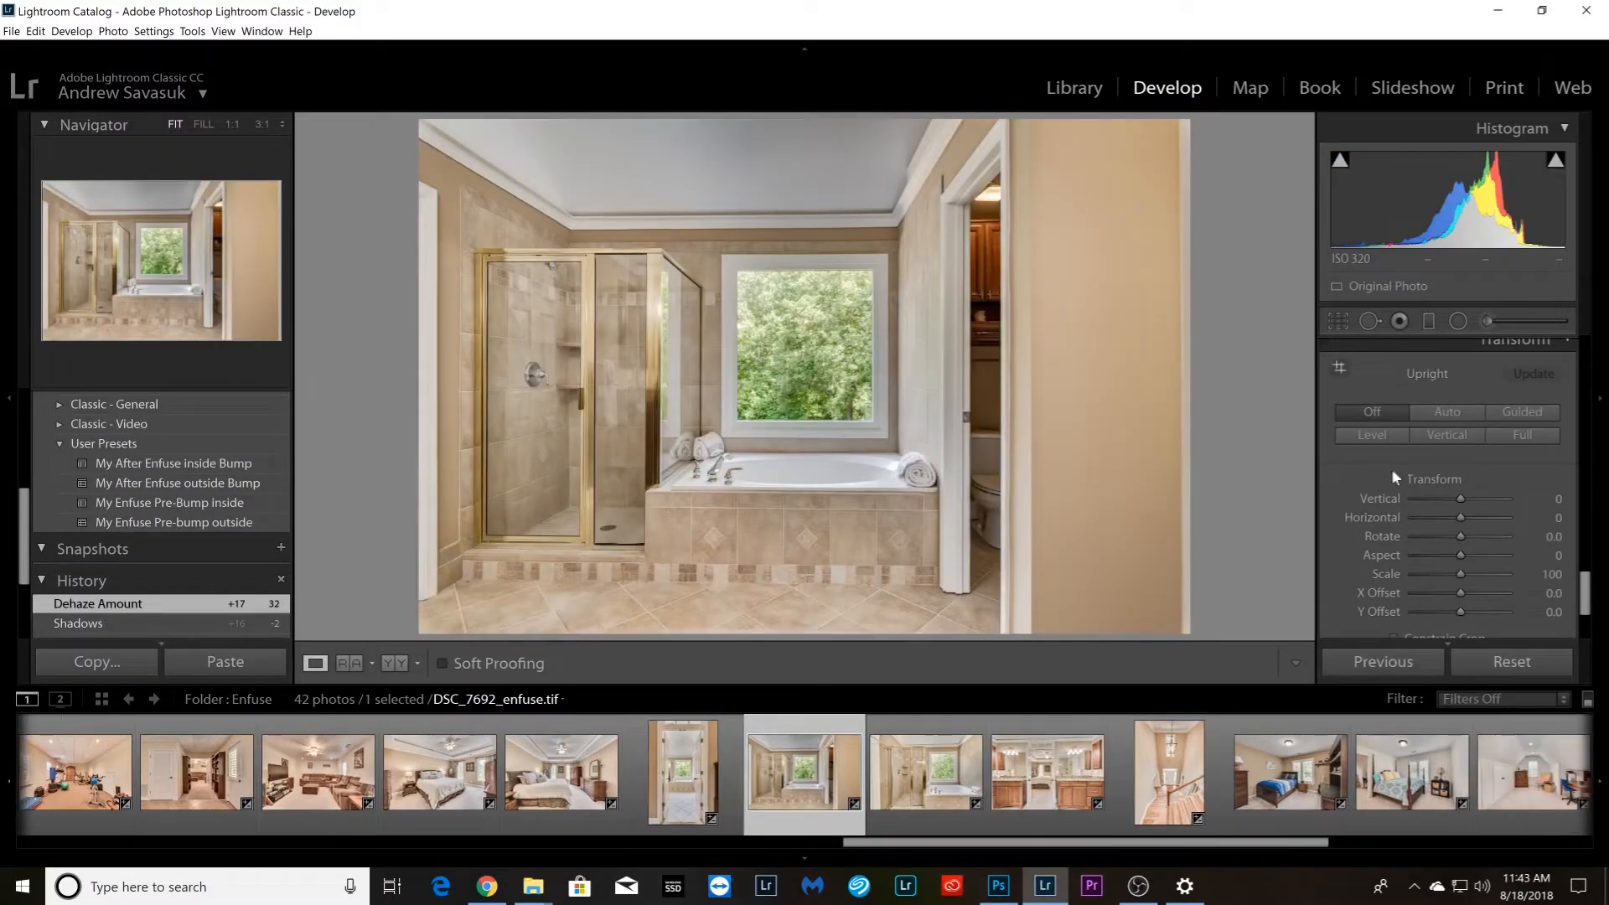
left_click(1341, 370)
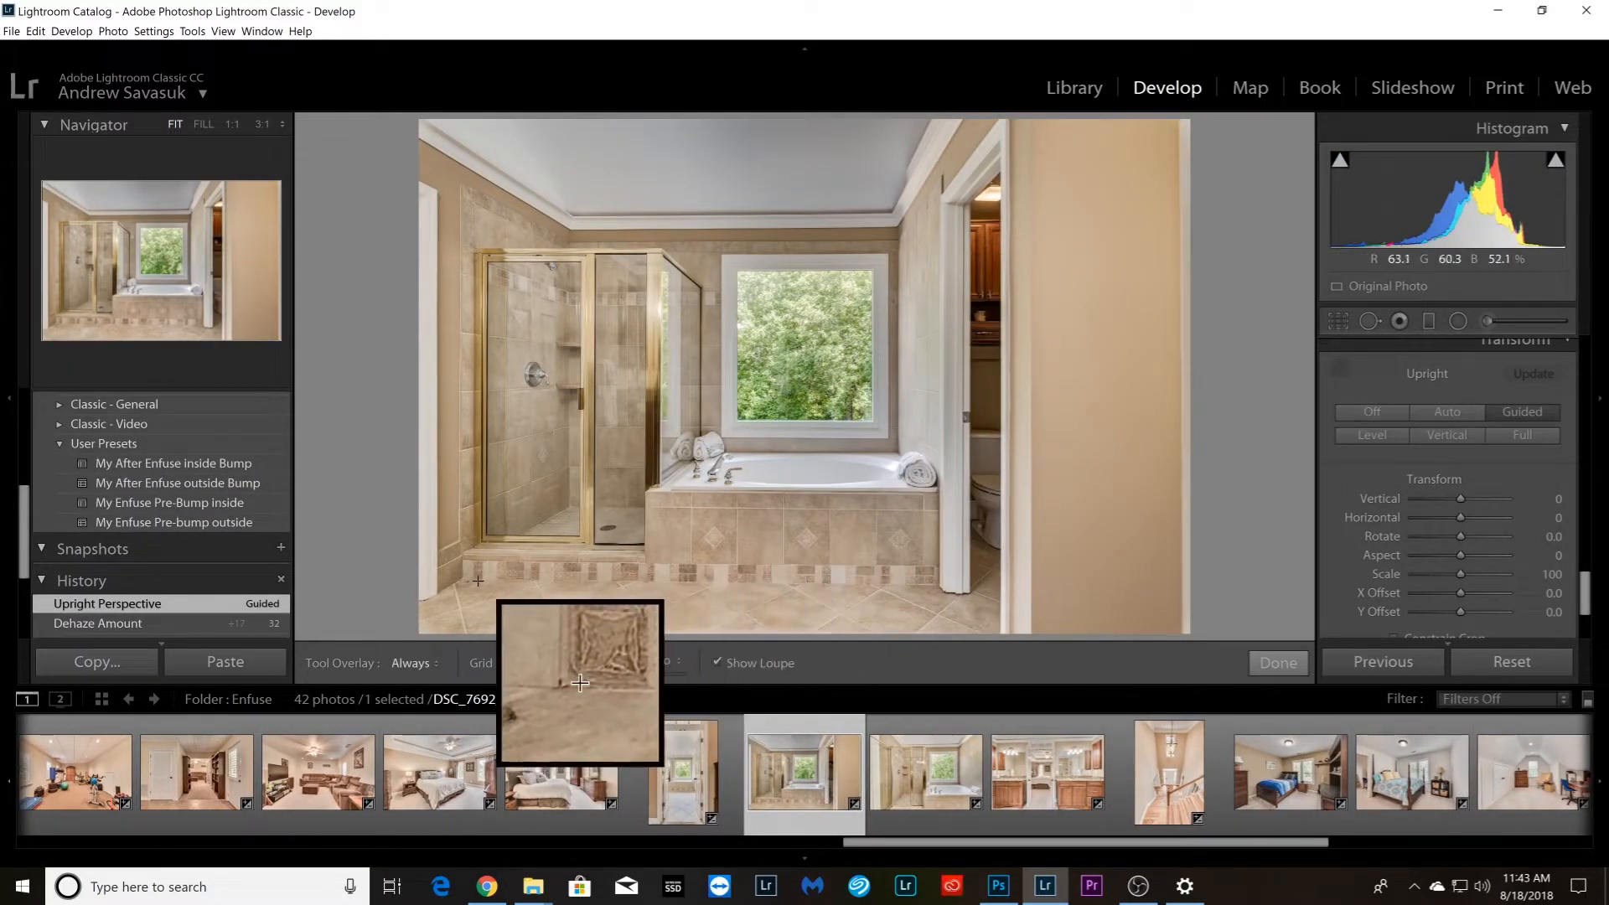
left_click_drag(475, 580, 927, 584)
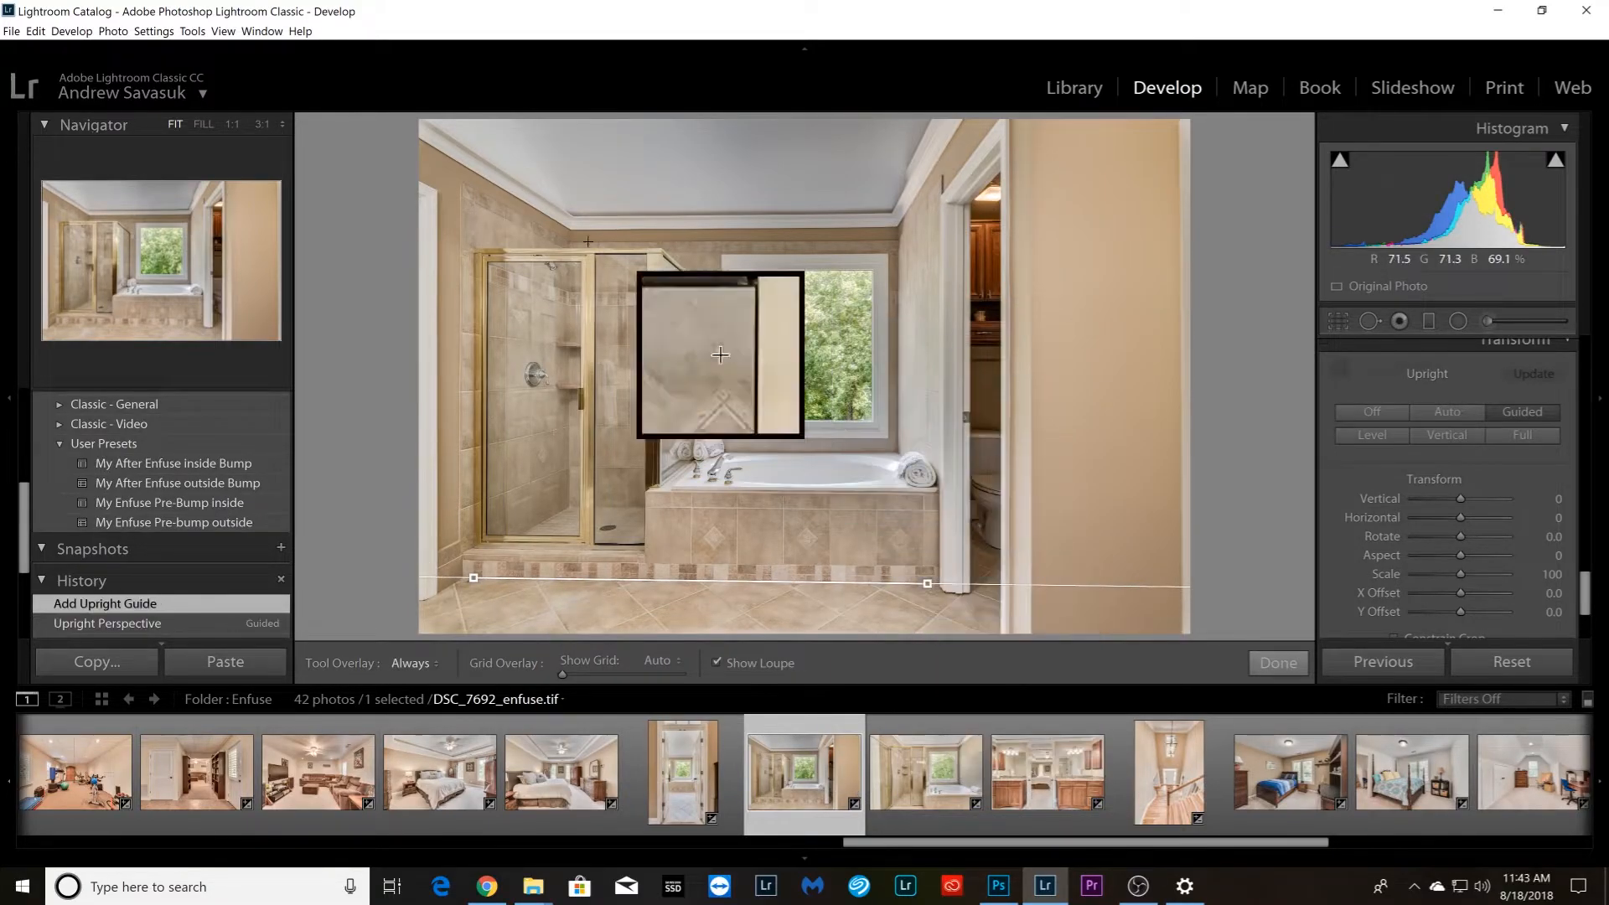
left_click_drag(579, 218, 890, 212)
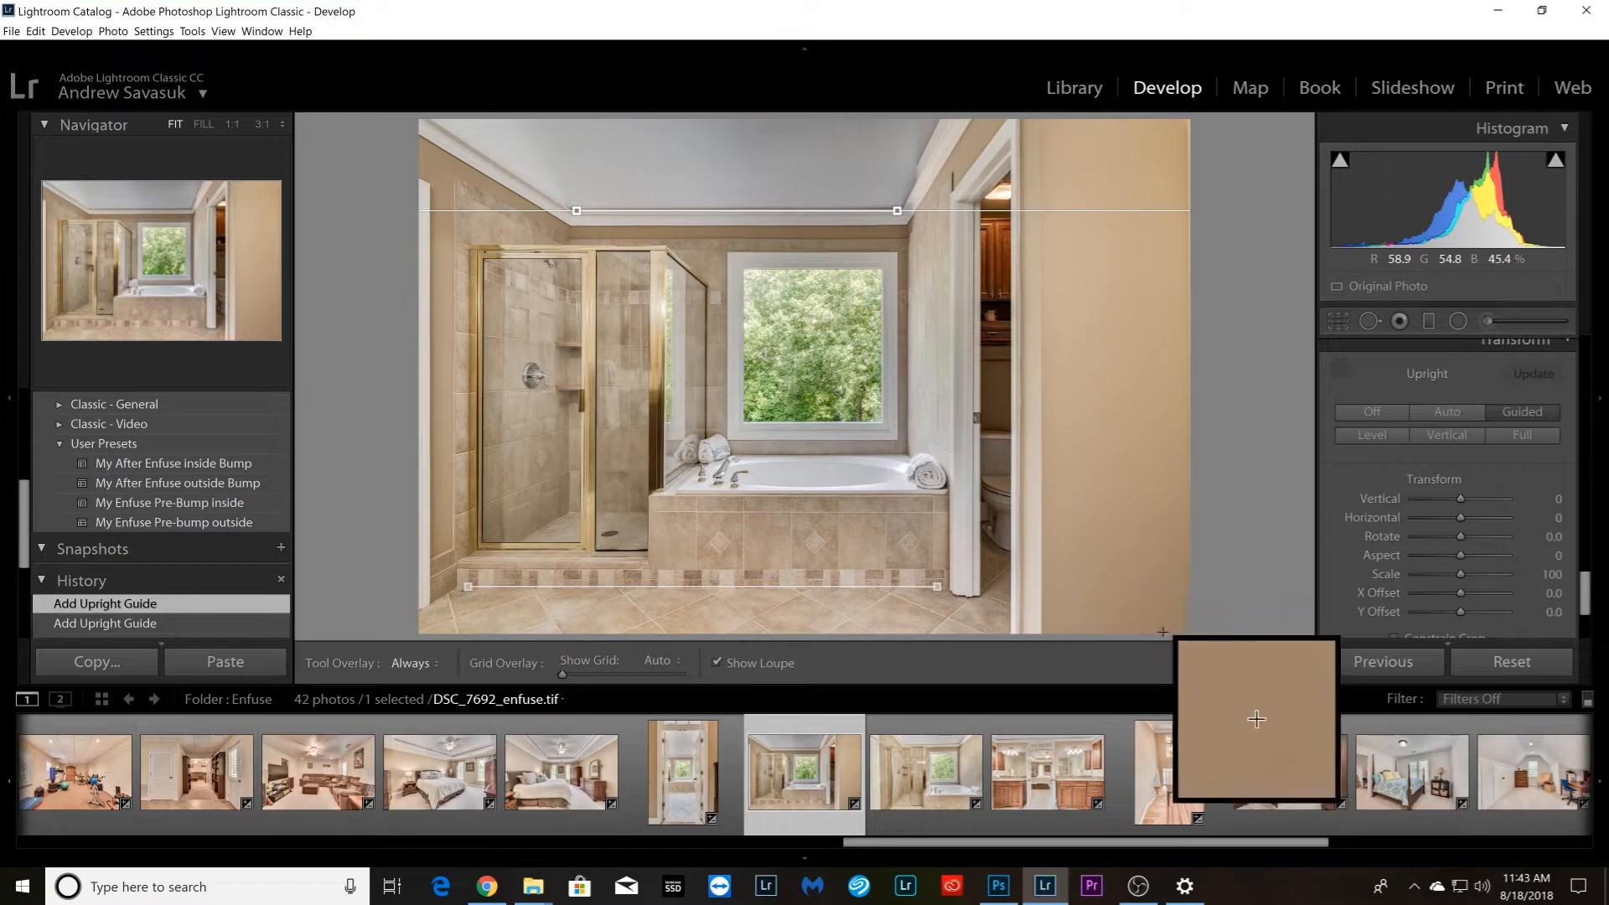
Straighten bathroom photo DSC_7697_enfuse.tif with horizontal Upright guides on the crown molding and tub tile edge, and vertical guides on the shower-side and tub-side wall tiles
key("Right")
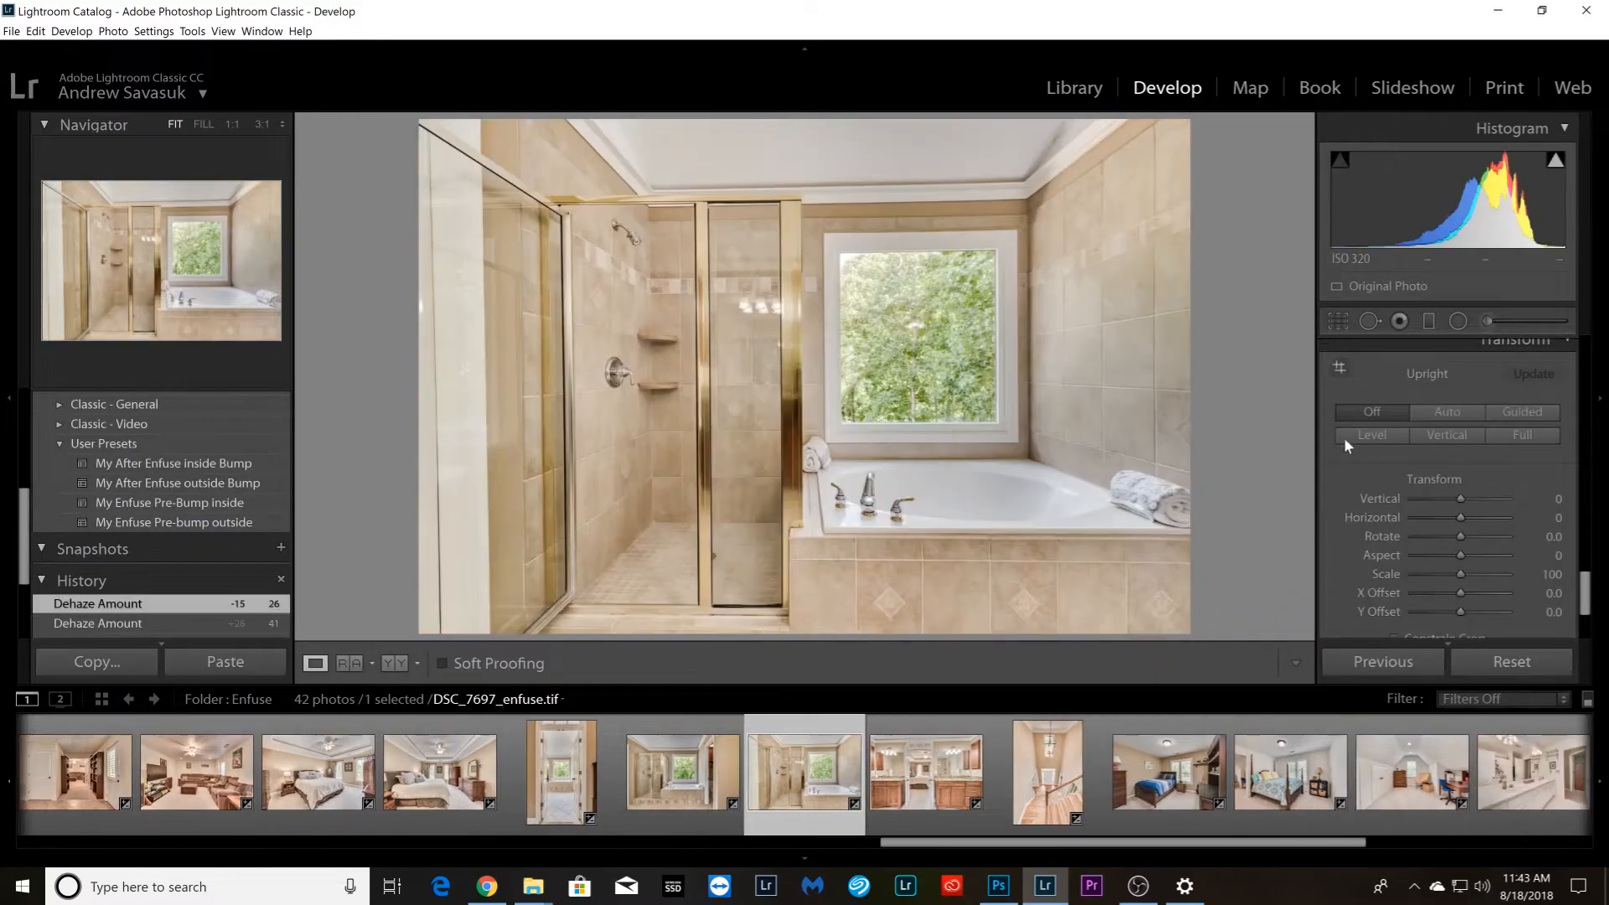
left_click(1340, 368)
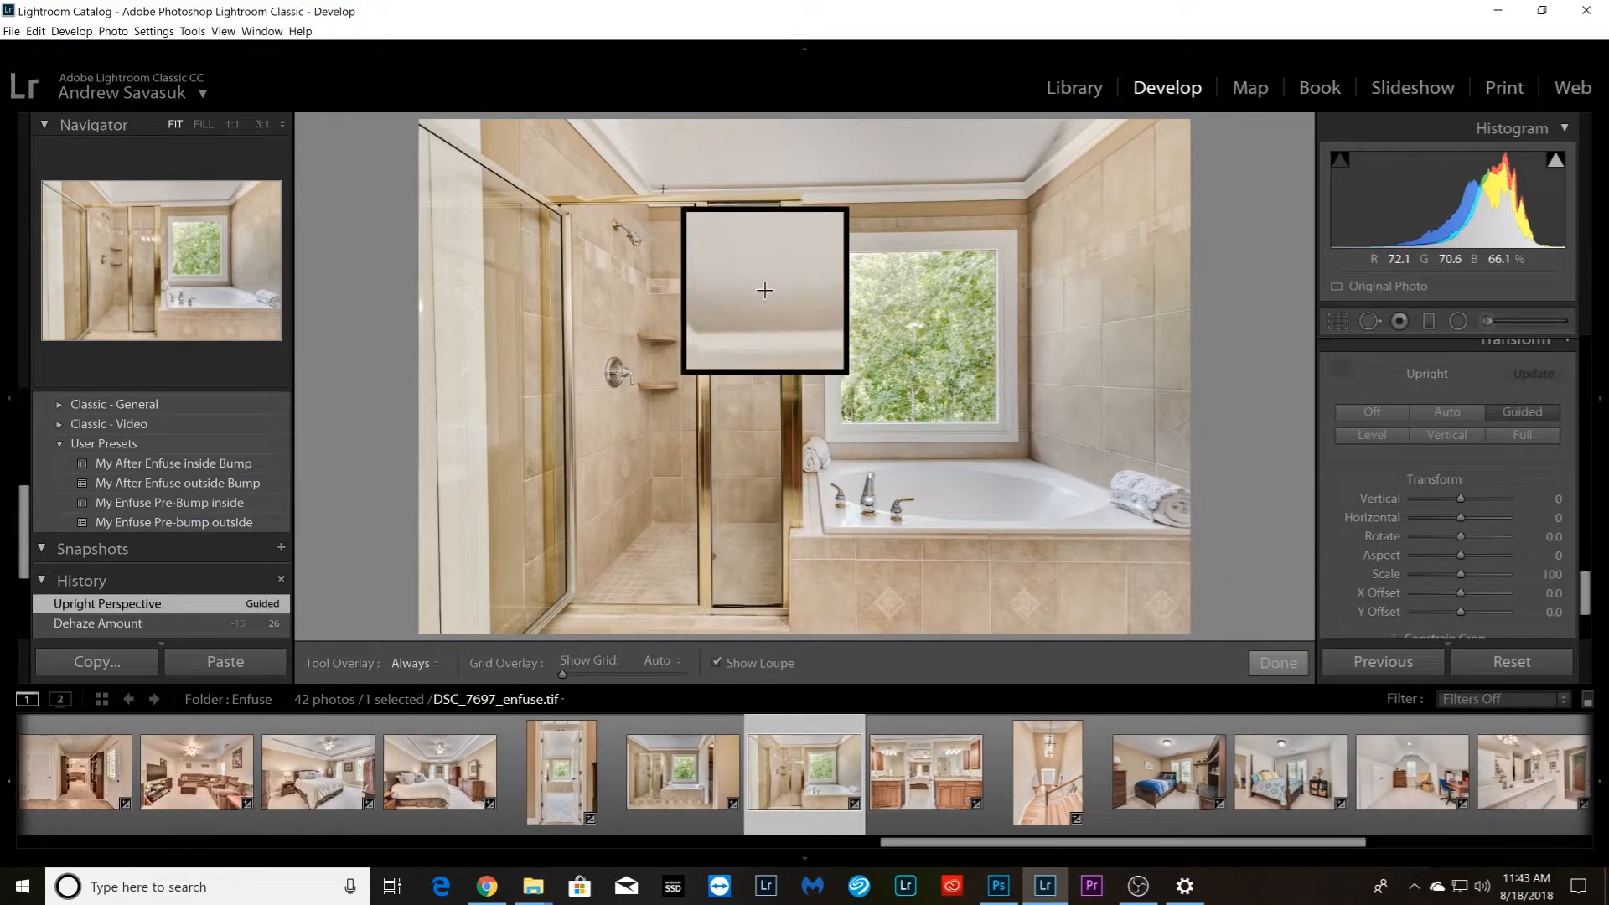
left_click_drag(658, 191, 1019, 184)
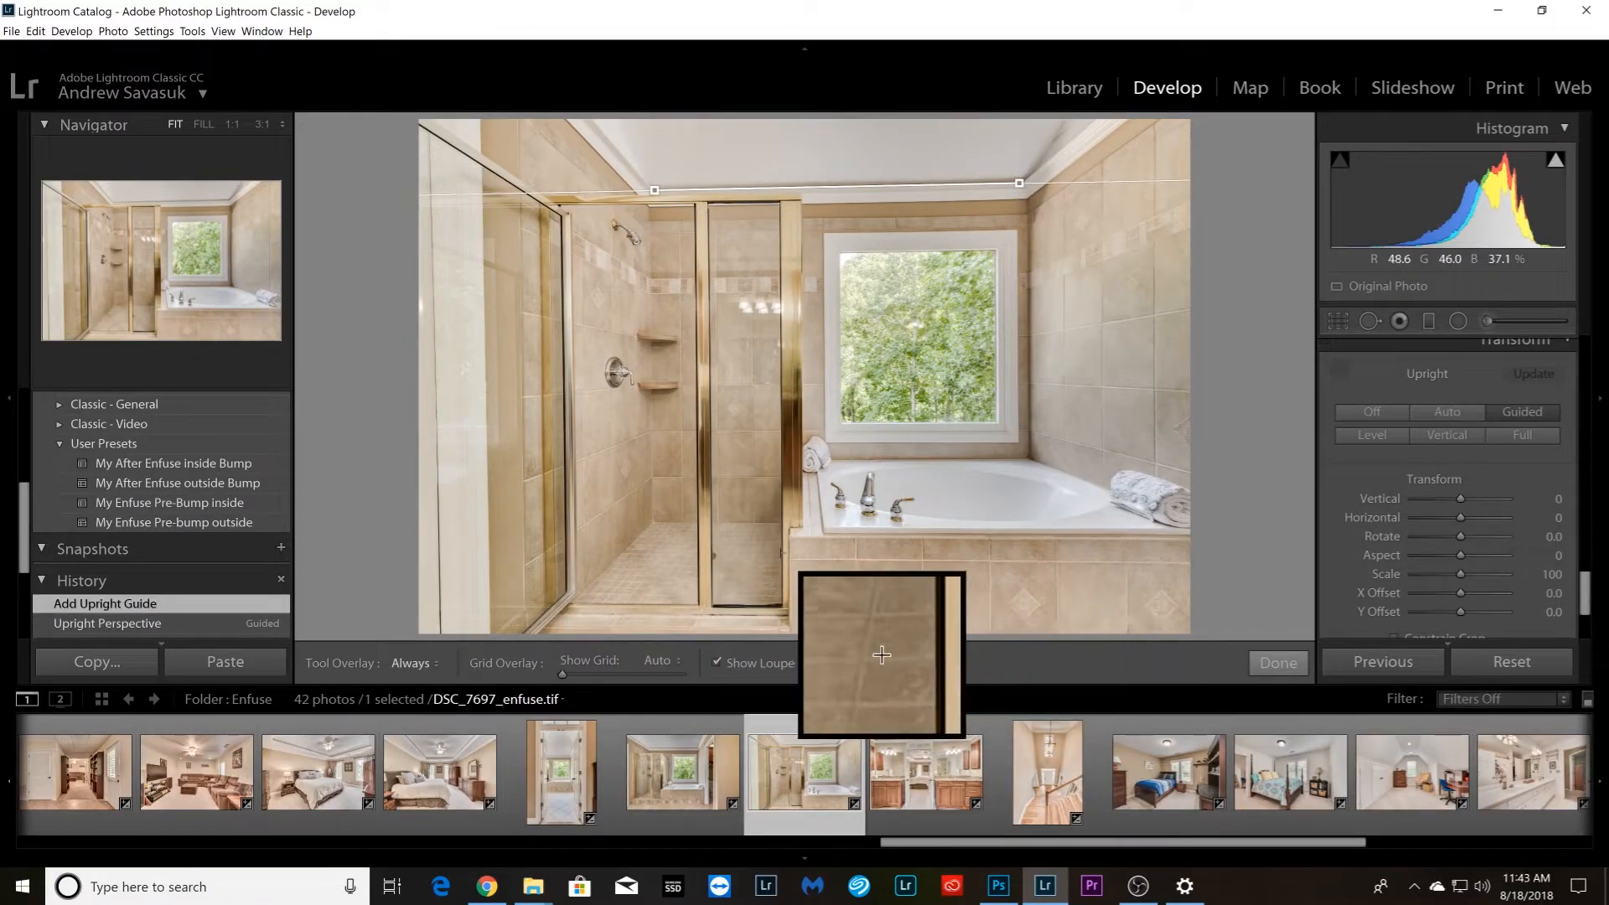
left_click_drag(797, 559, 1184, 566)
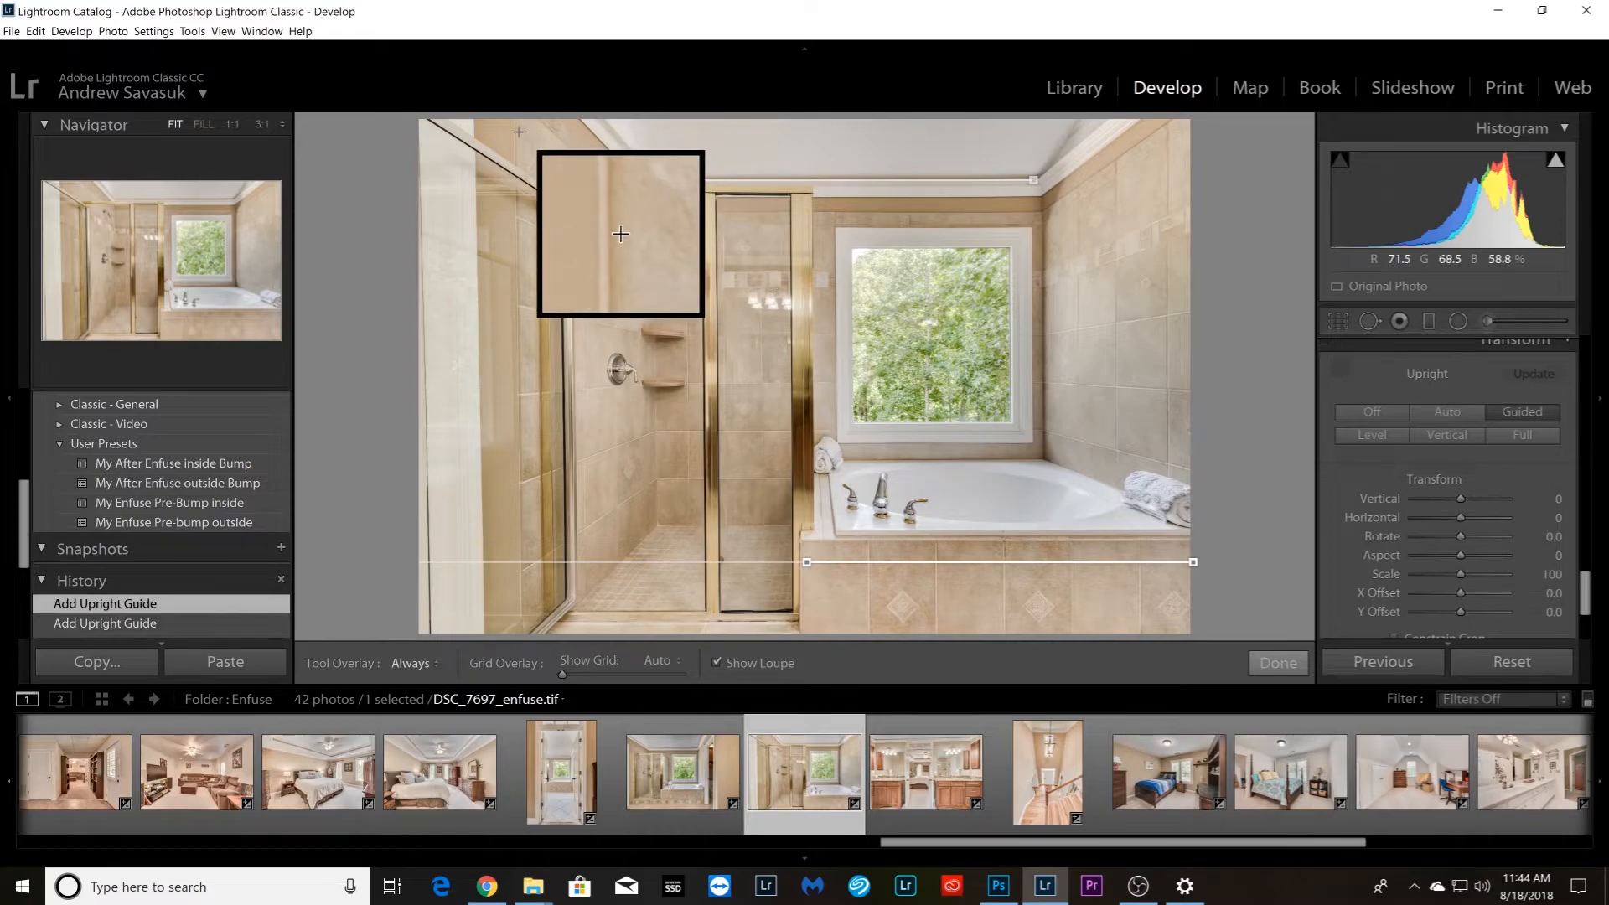
left_click_drag(514, 130, 521, 572)
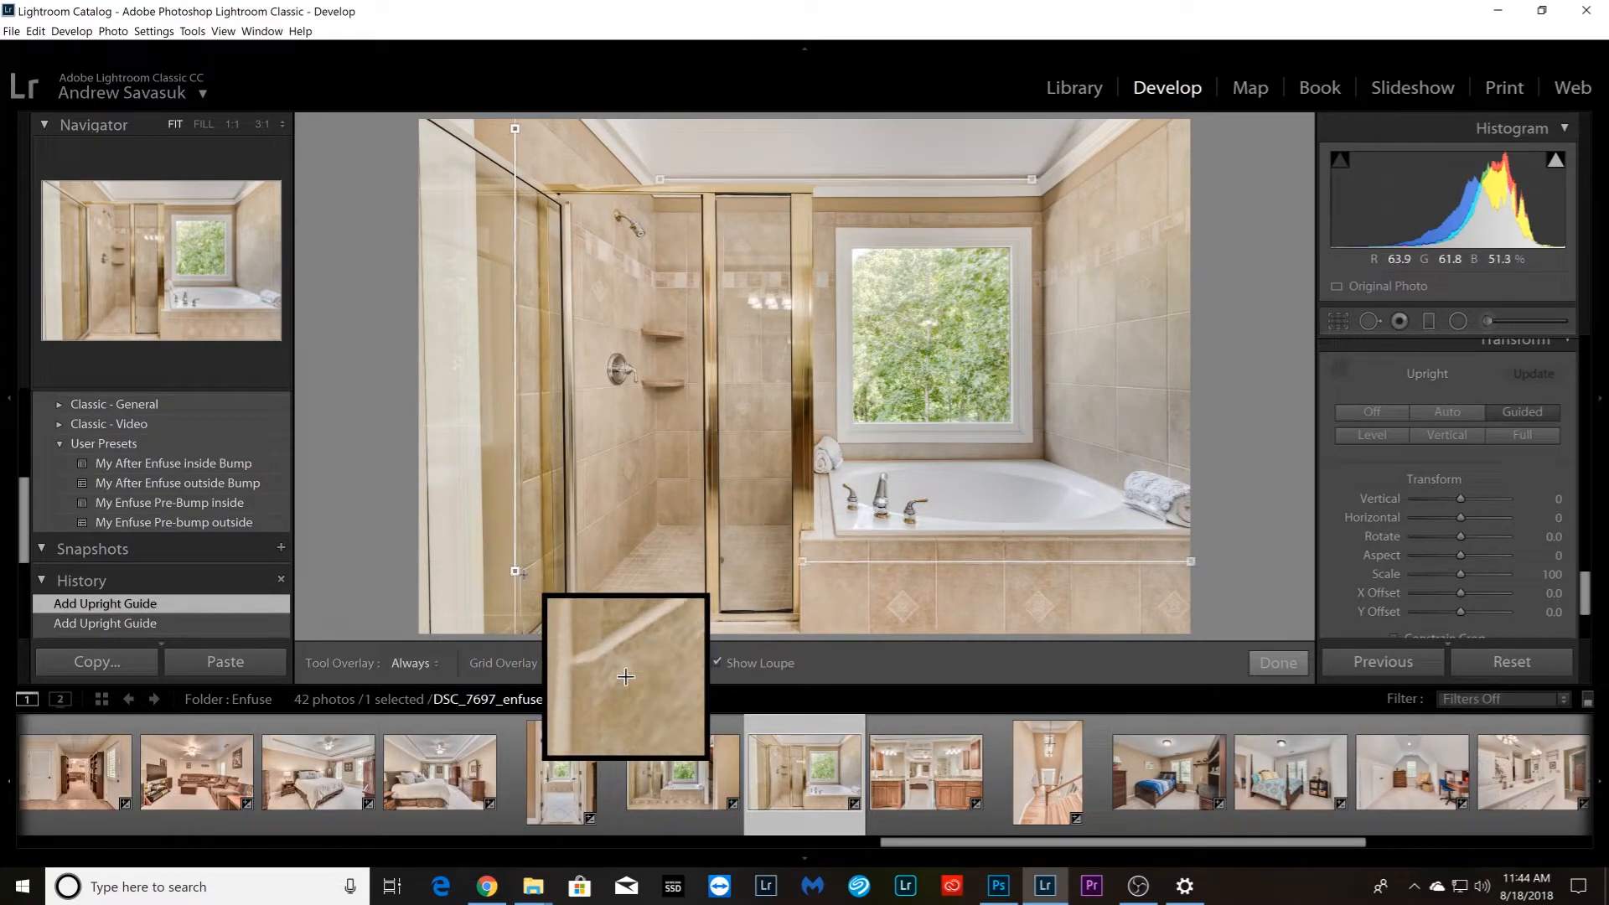
left_click_drag(1167, 157, 1173, 462)
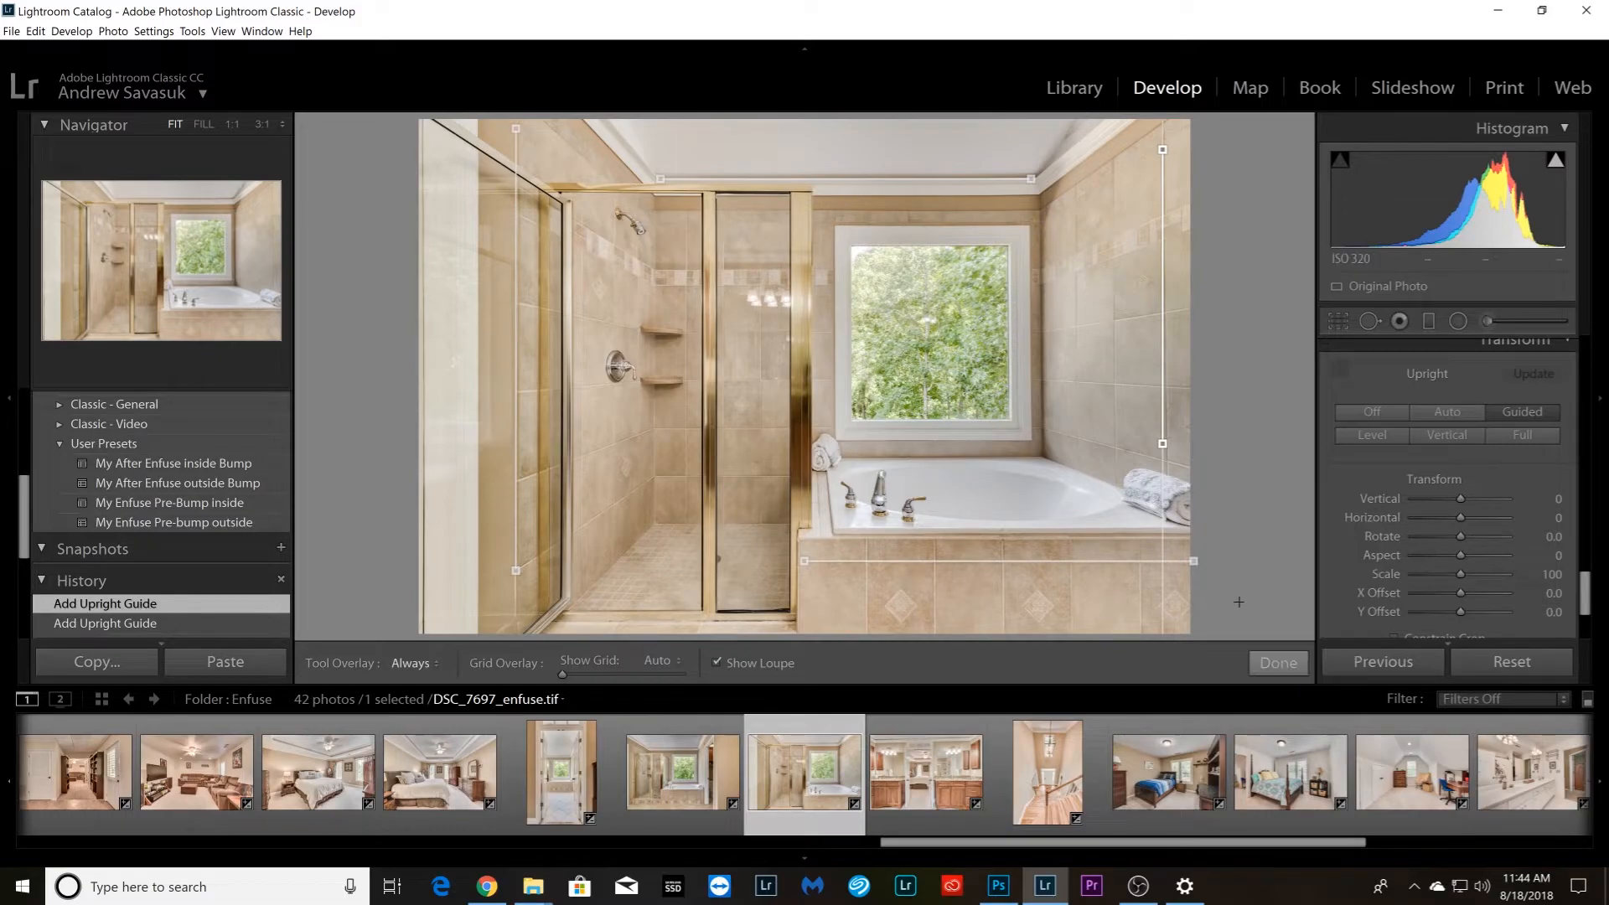
left_click(1275, 663)
Straighten vanity photo DSC_7702_enfuse.tif with horizontal Upright guides on the crown molding and cabinet bottoms, and vertical guides on the two wall corners beside the mirrors
key("Right")
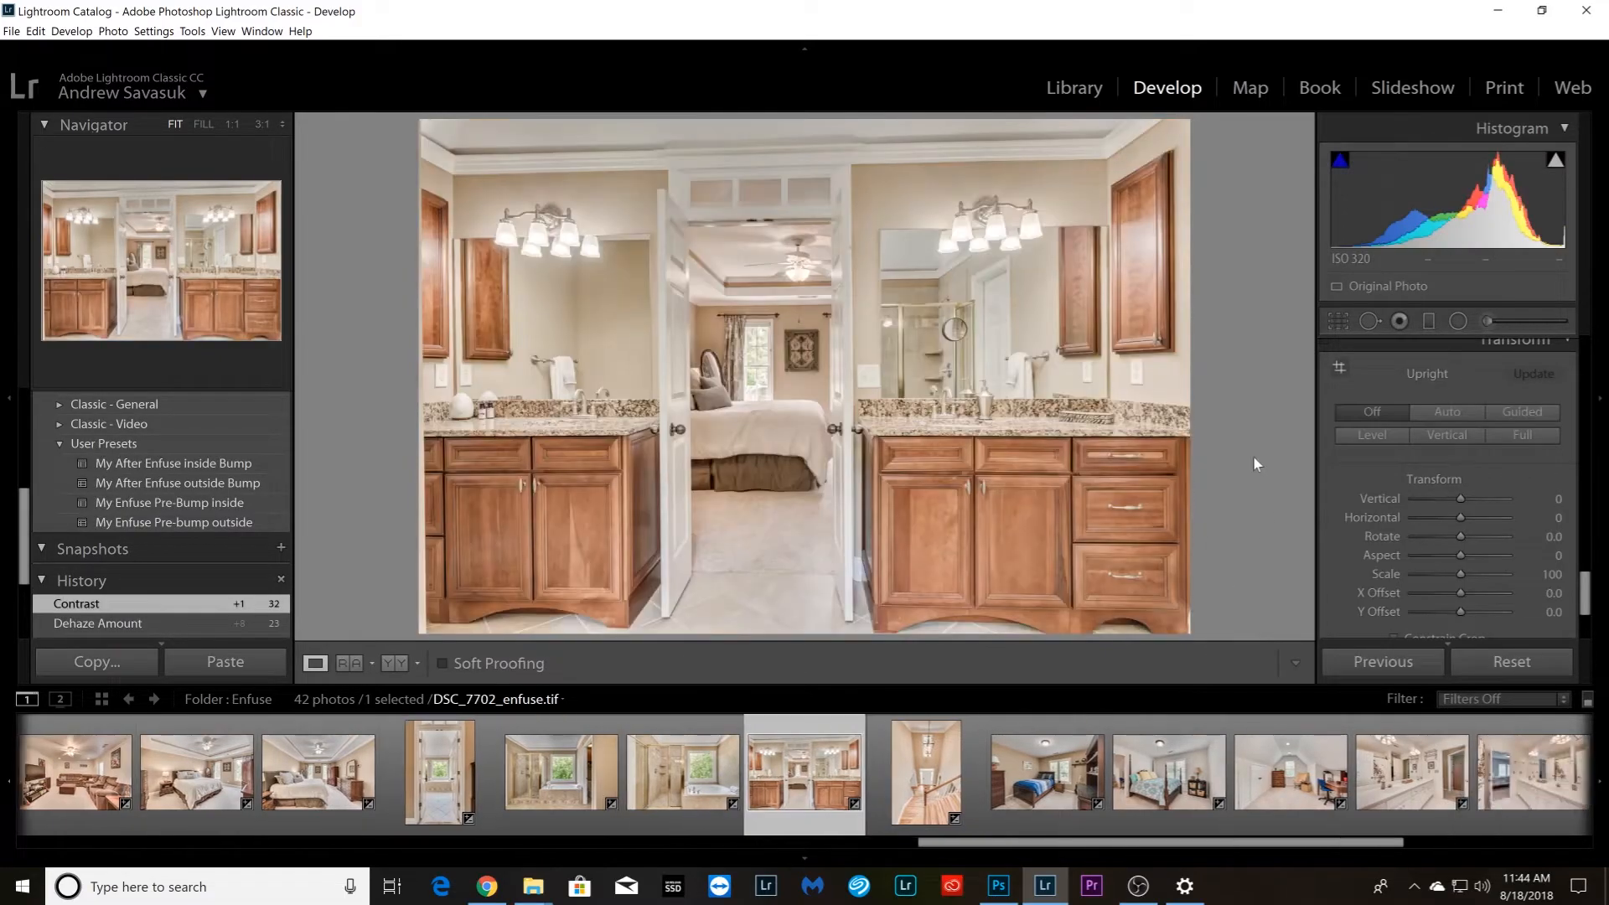
left_click(1349, 369)
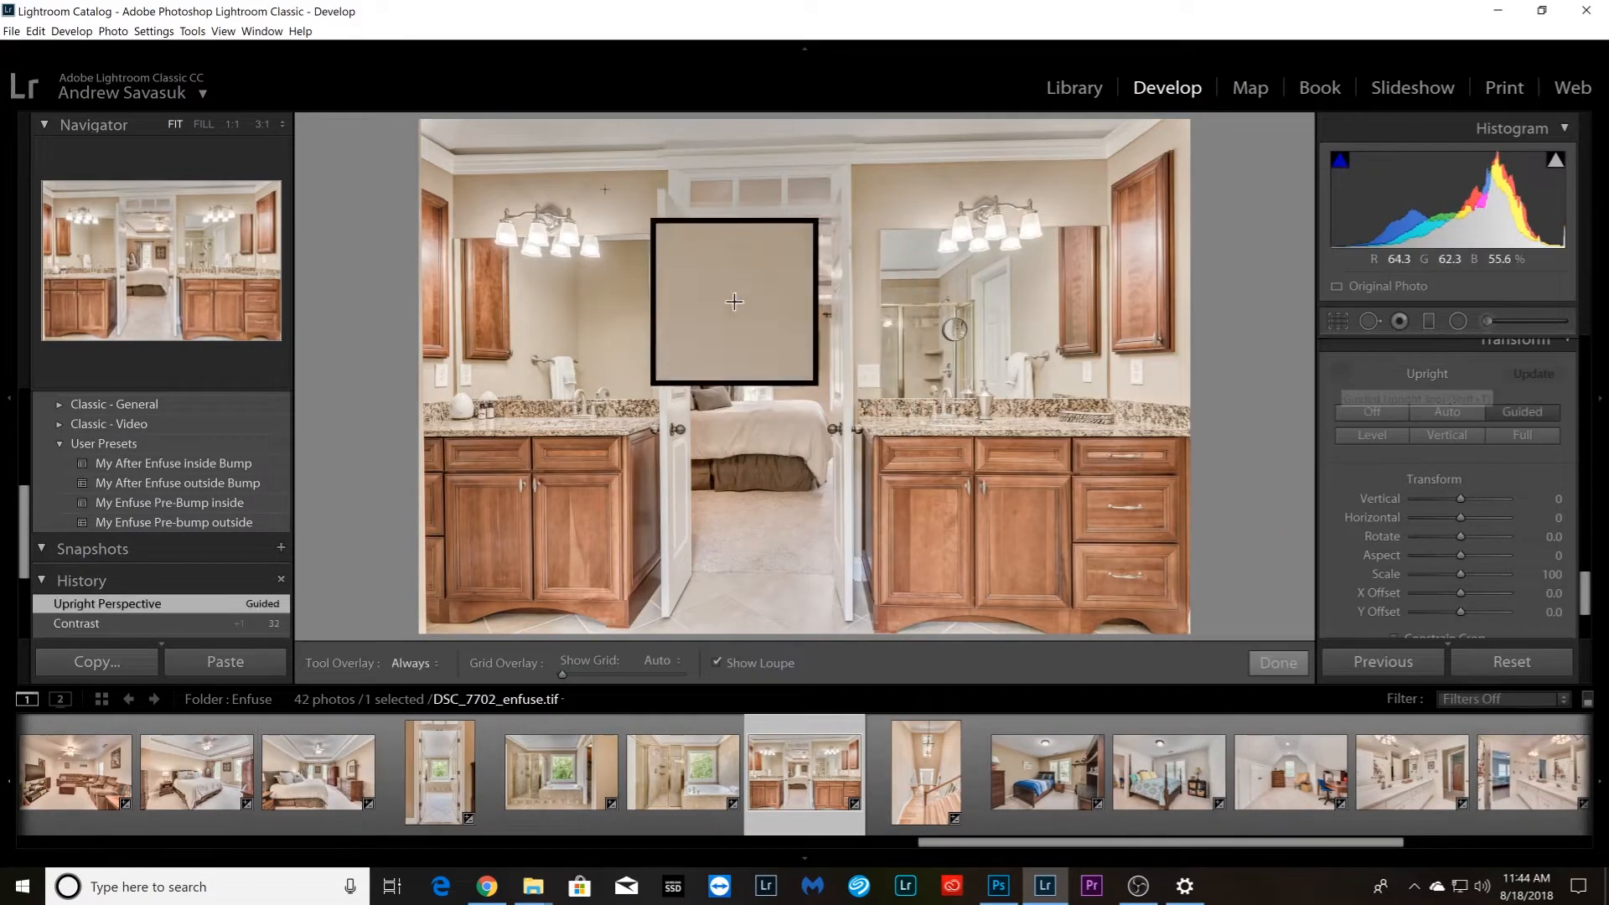
left_click_drag(460, 157, 1087, 140)
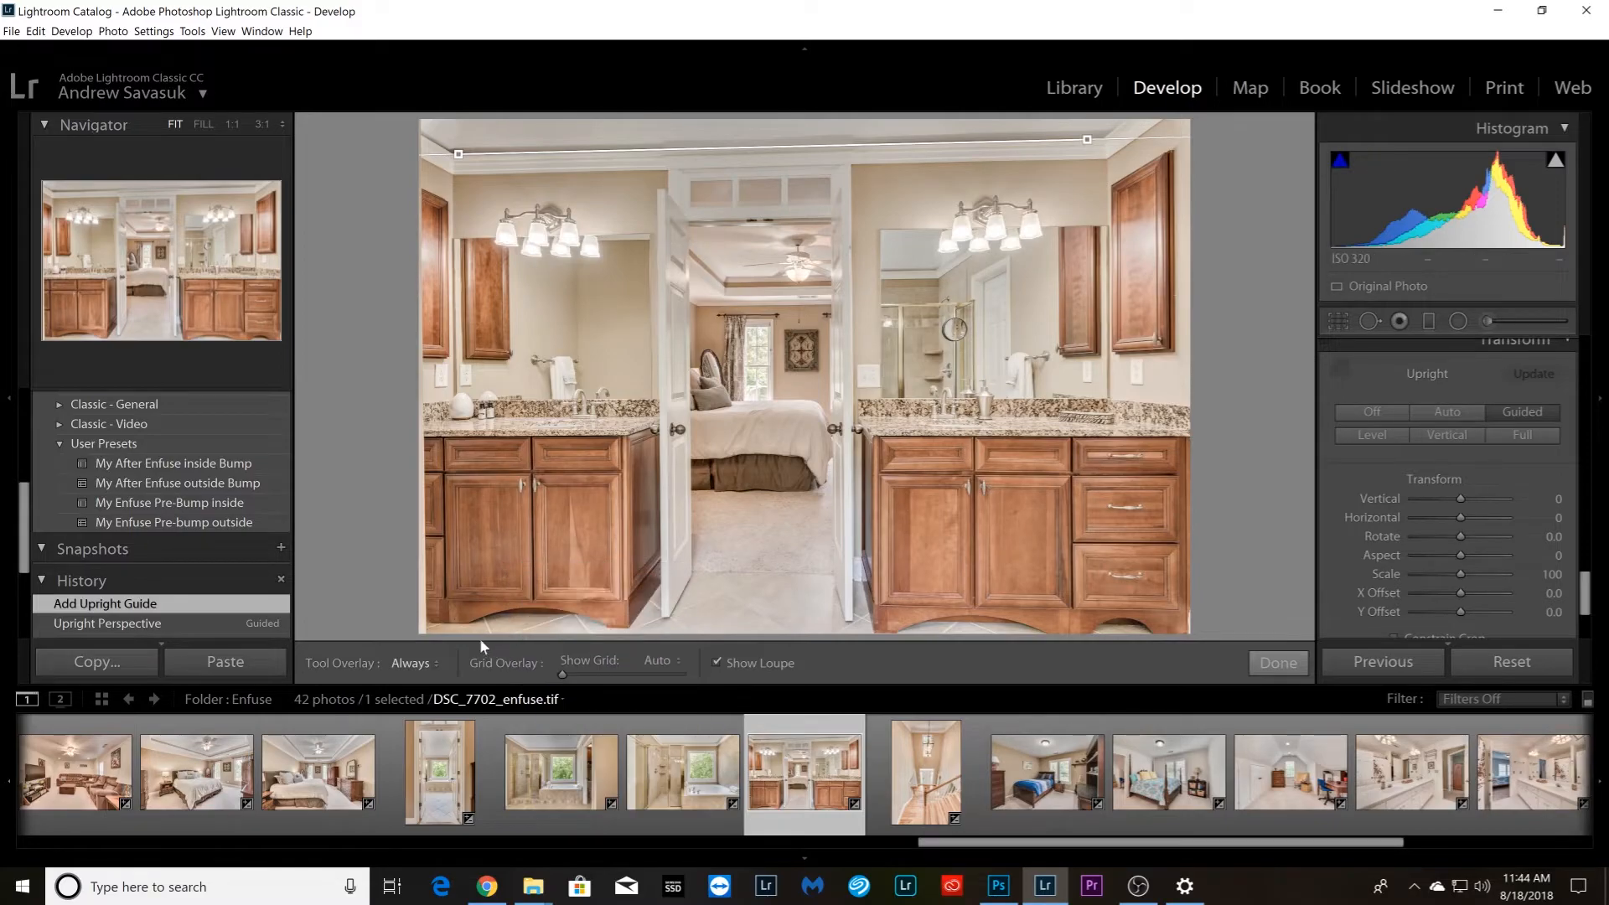
left_click_drag(453, 600, 1134, 609)
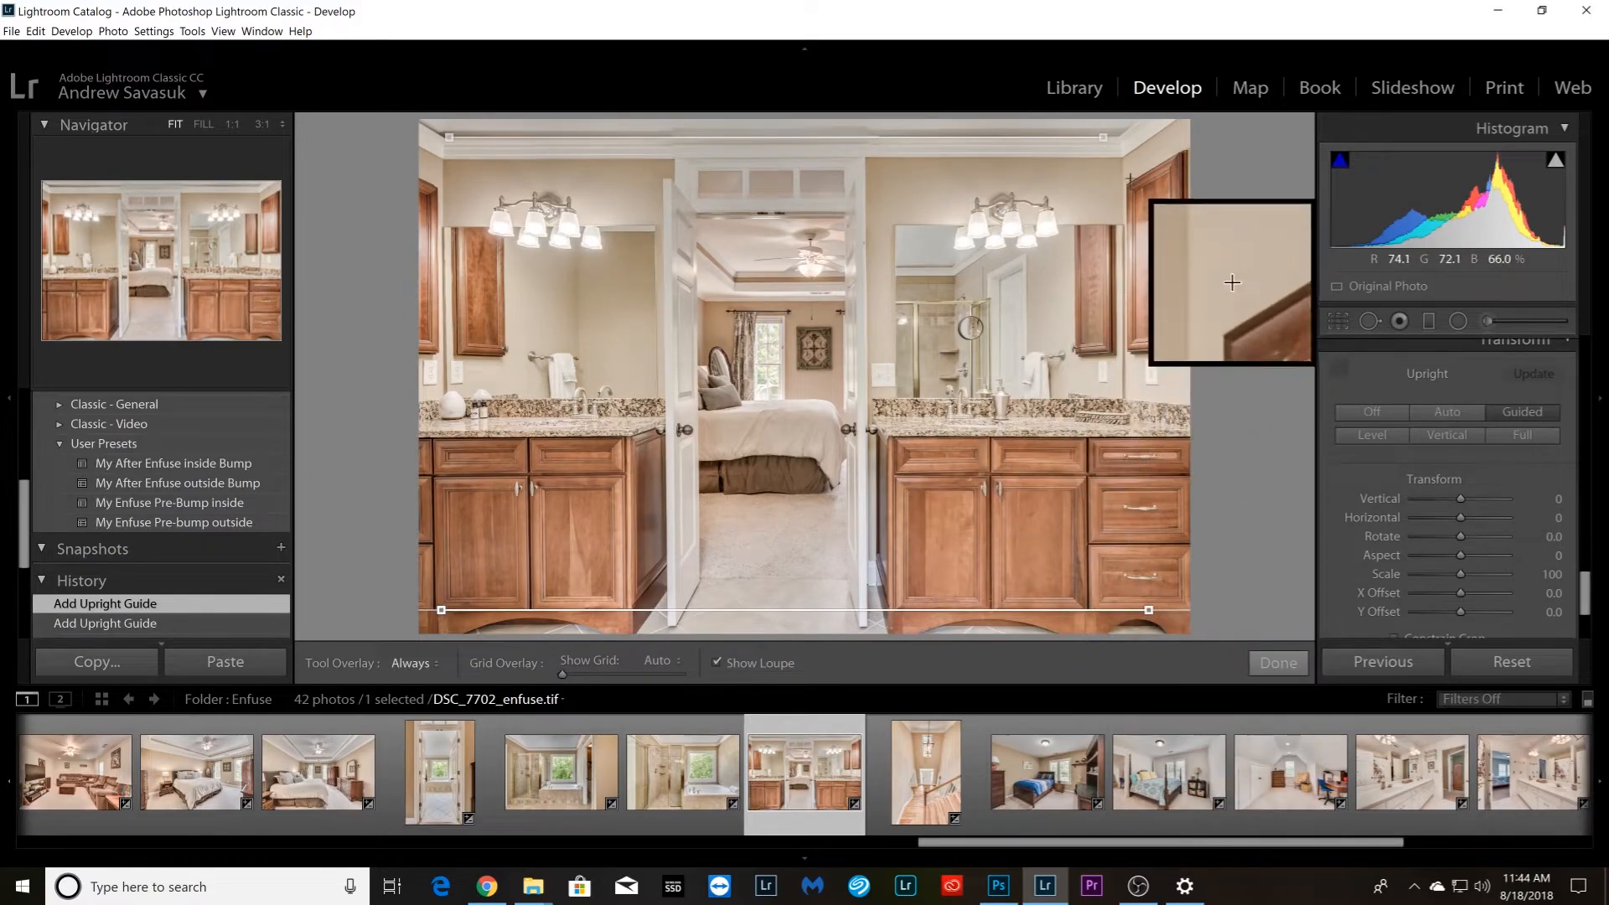
left_click_drag(1124, 163, 1126, 390)
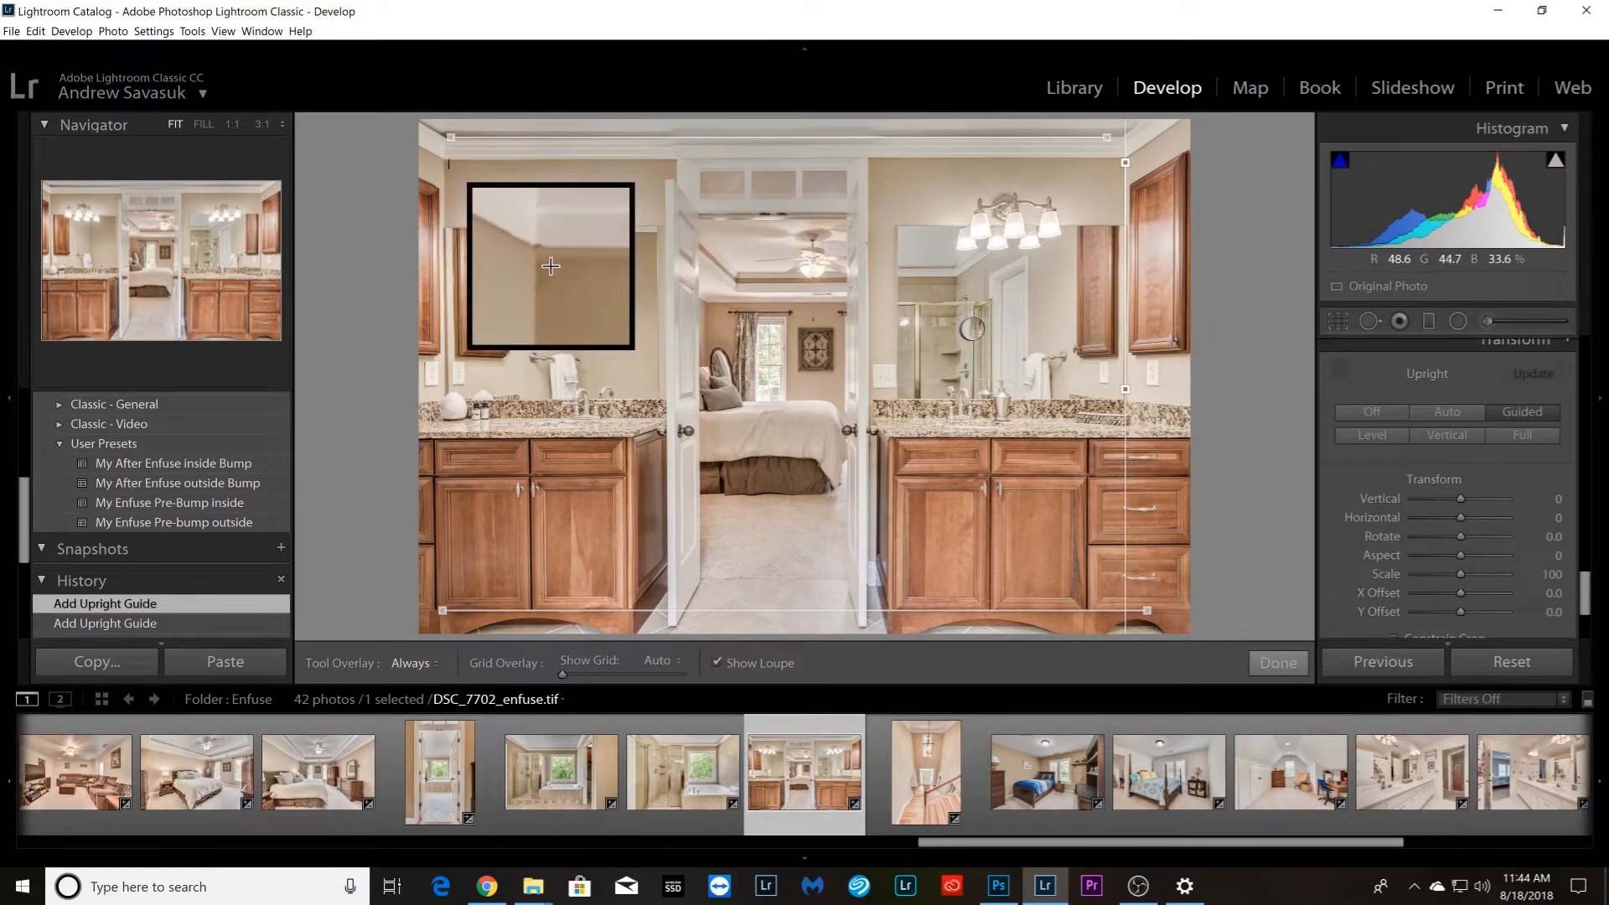
left_click_drag(446, 163, 449, 392)
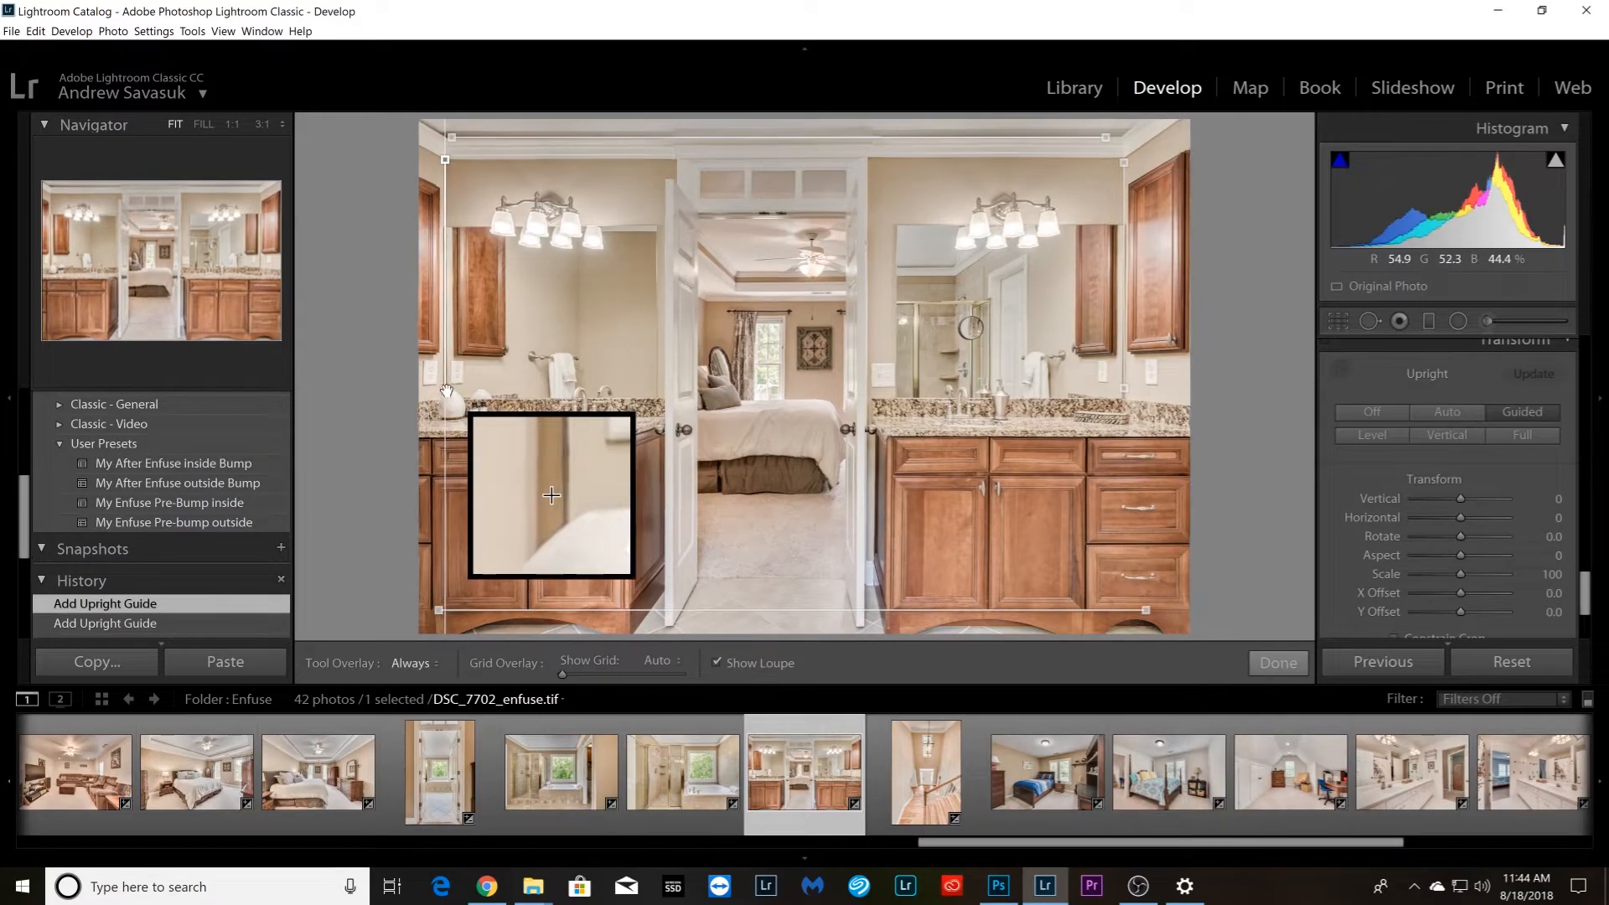
left_click(1275, 663)
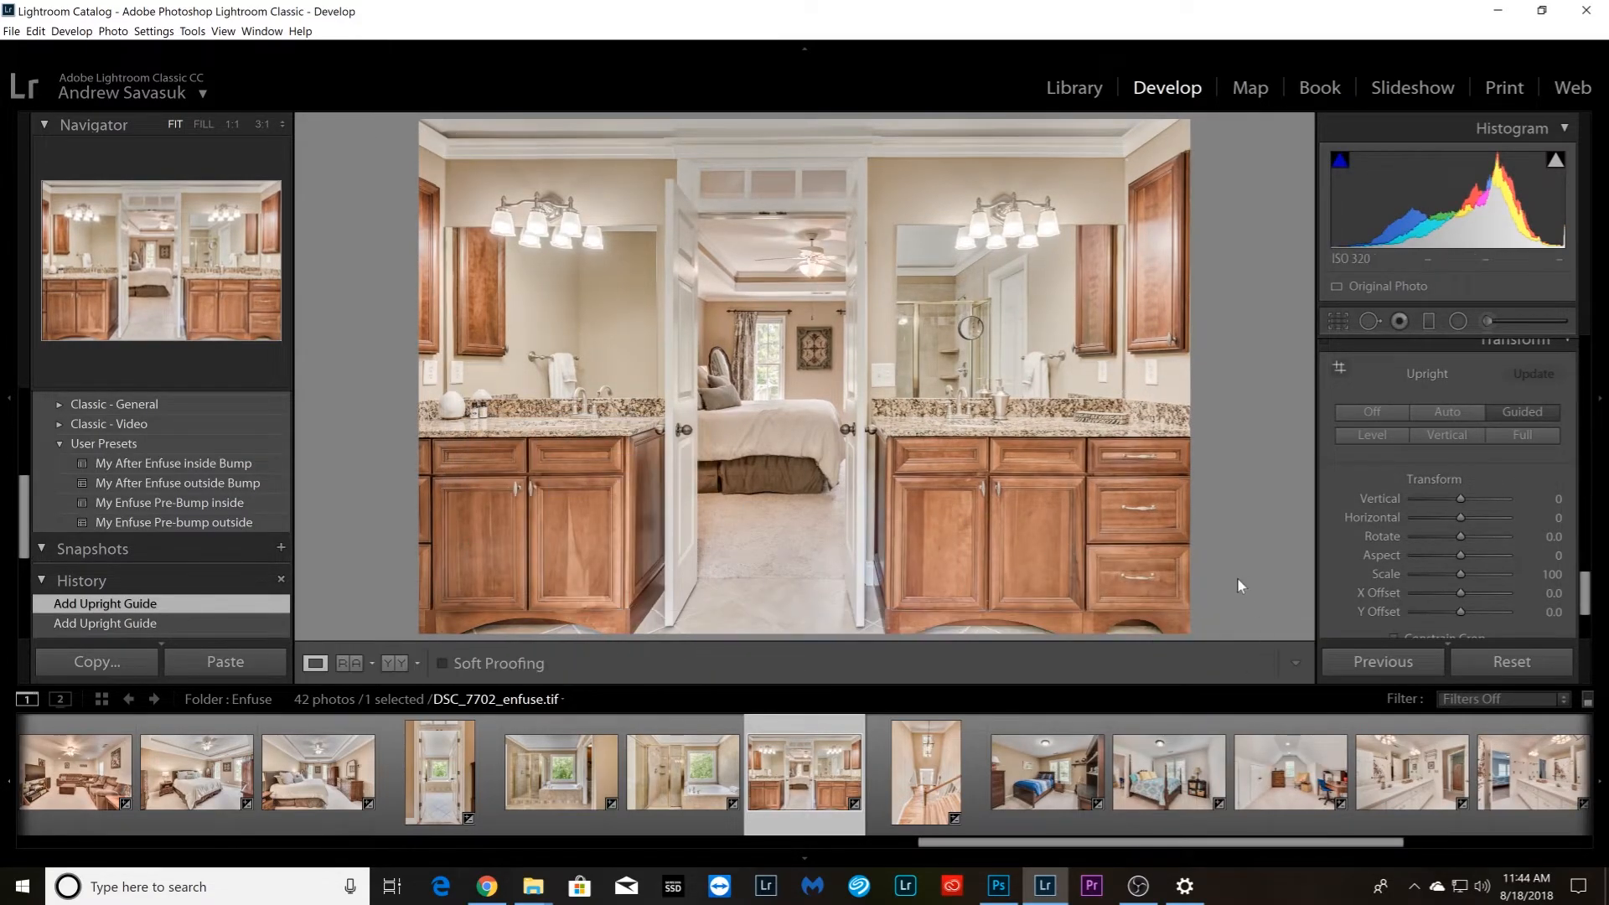
Straighten stairwell photo DSC_7707_enfuse.tif with horizontal Upright guides along the rear wall's crown molding and the floor line at the front door
key("Right")
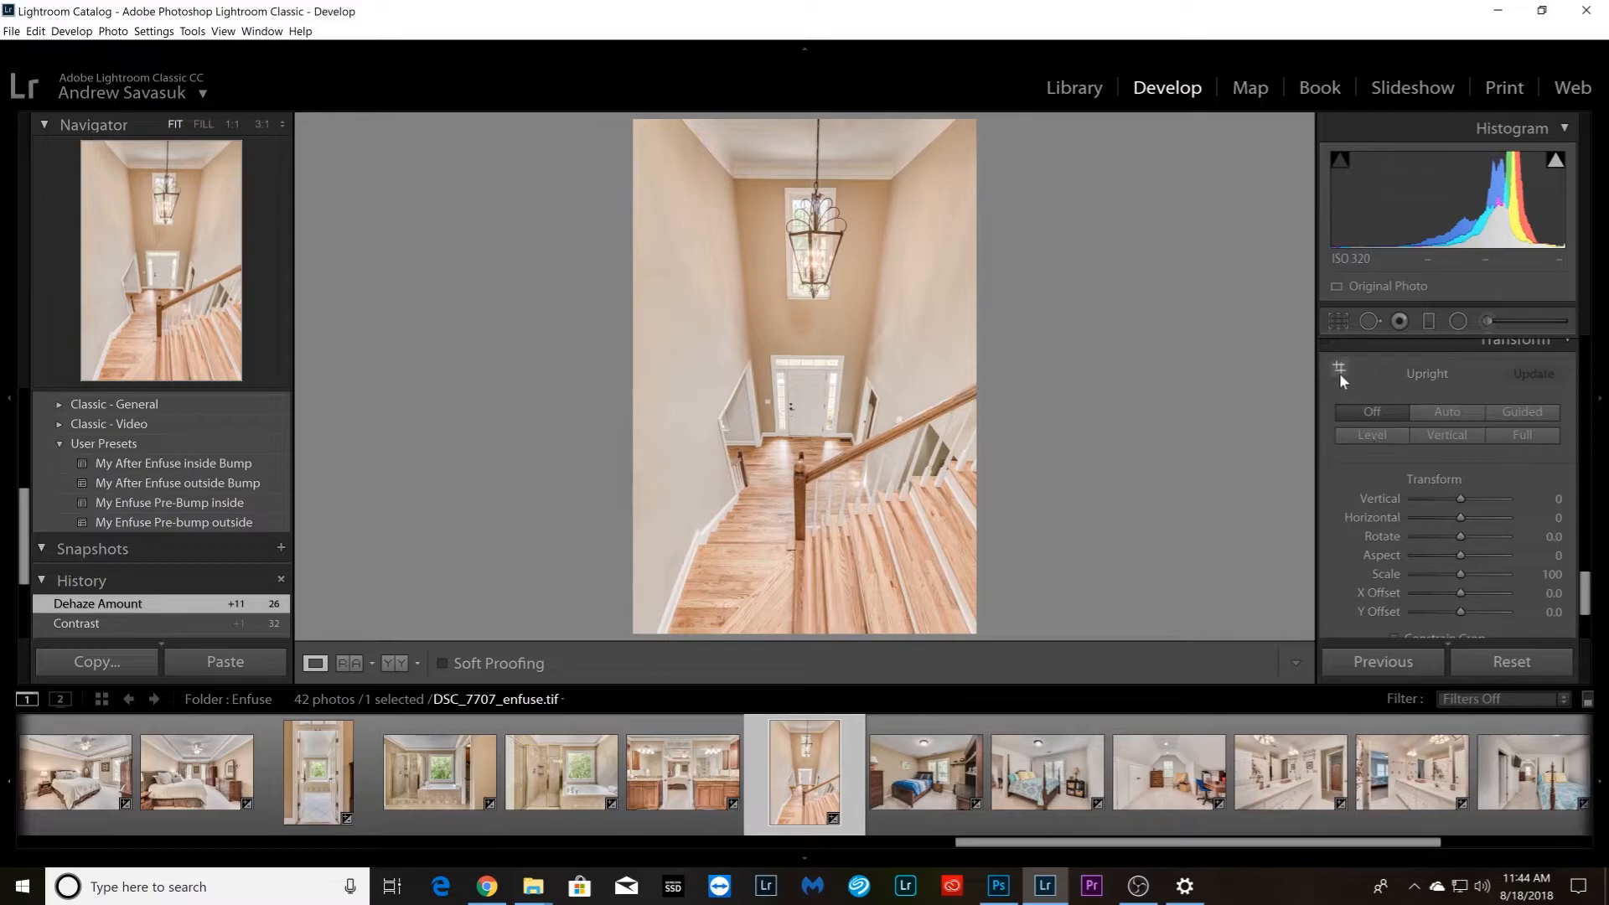
left_click(1340, 371)
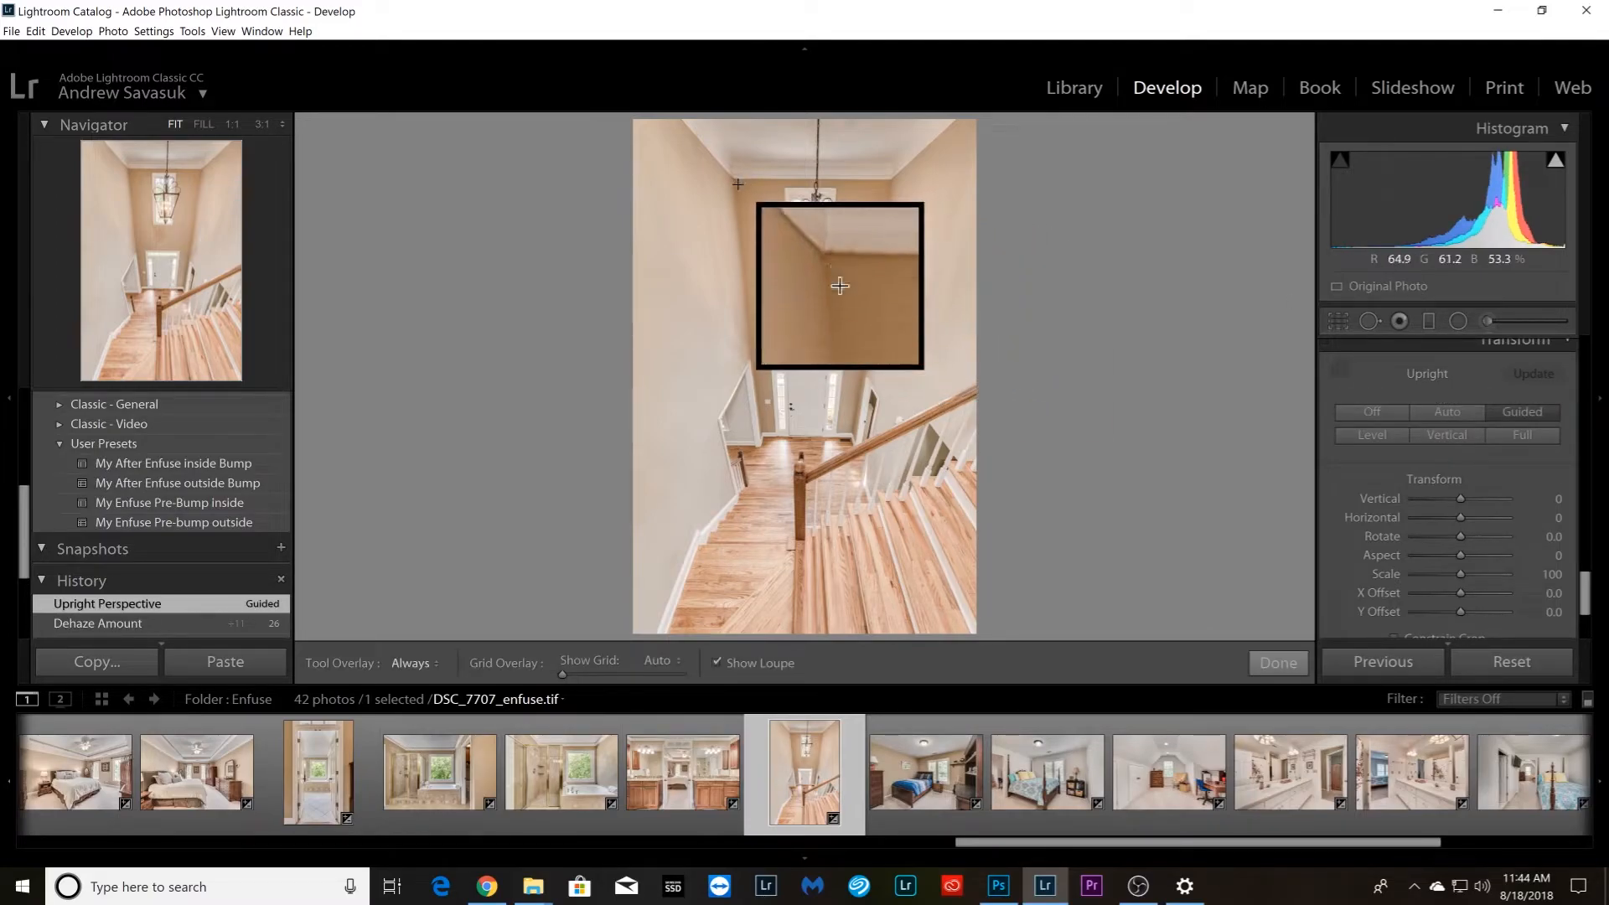
left_click_drag(735, 179, 891, 181)
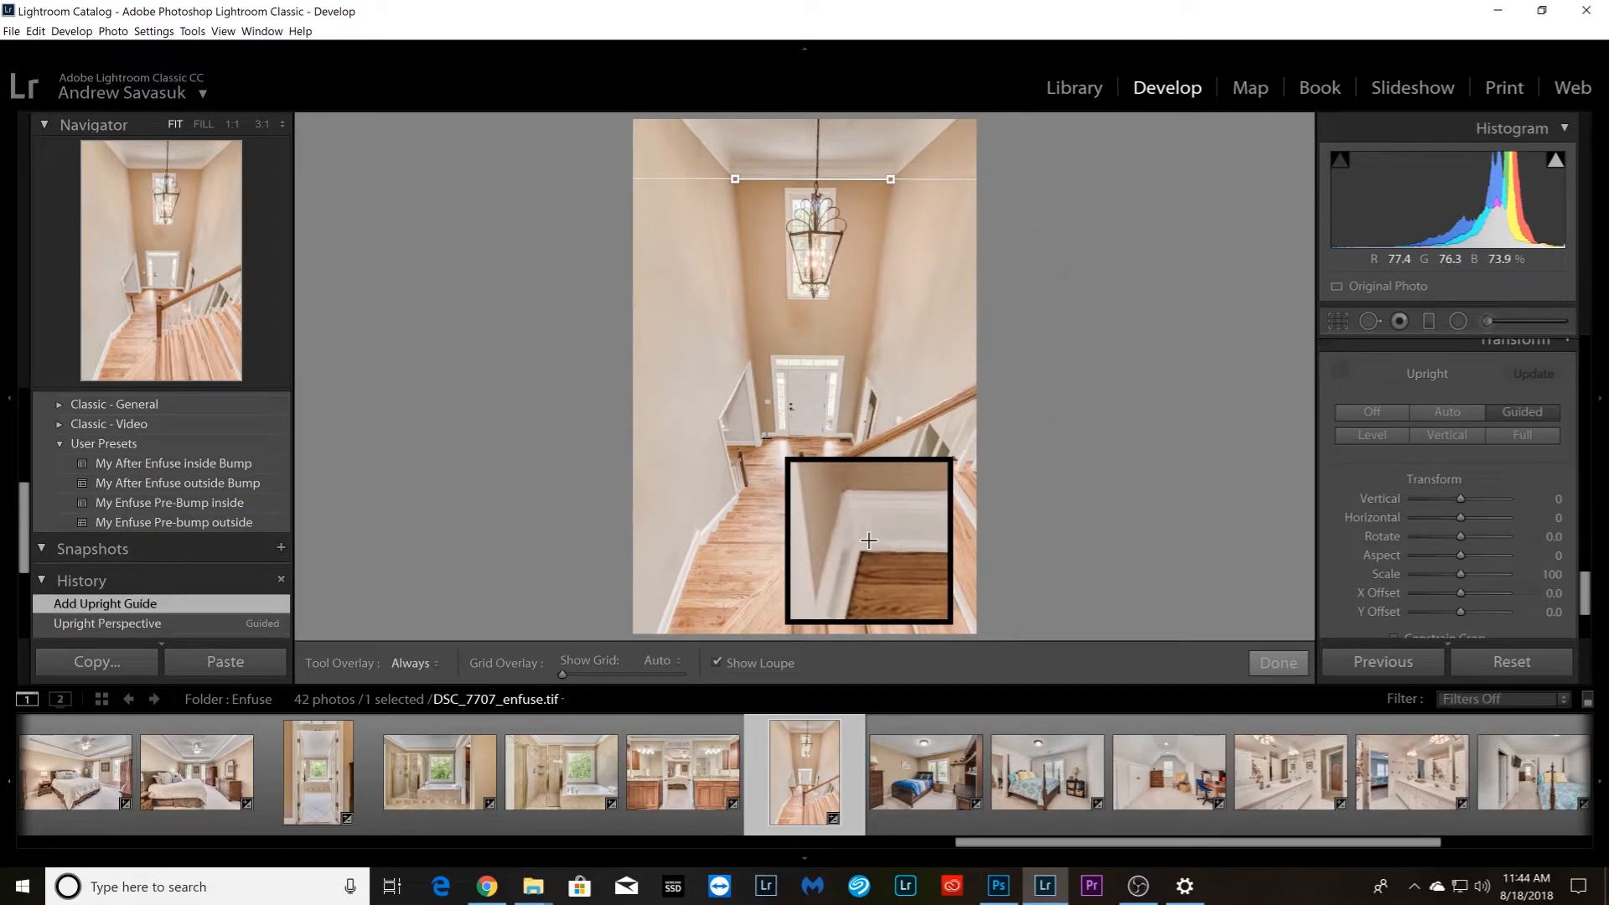
left_click_drag(764, 436, 850, 438)
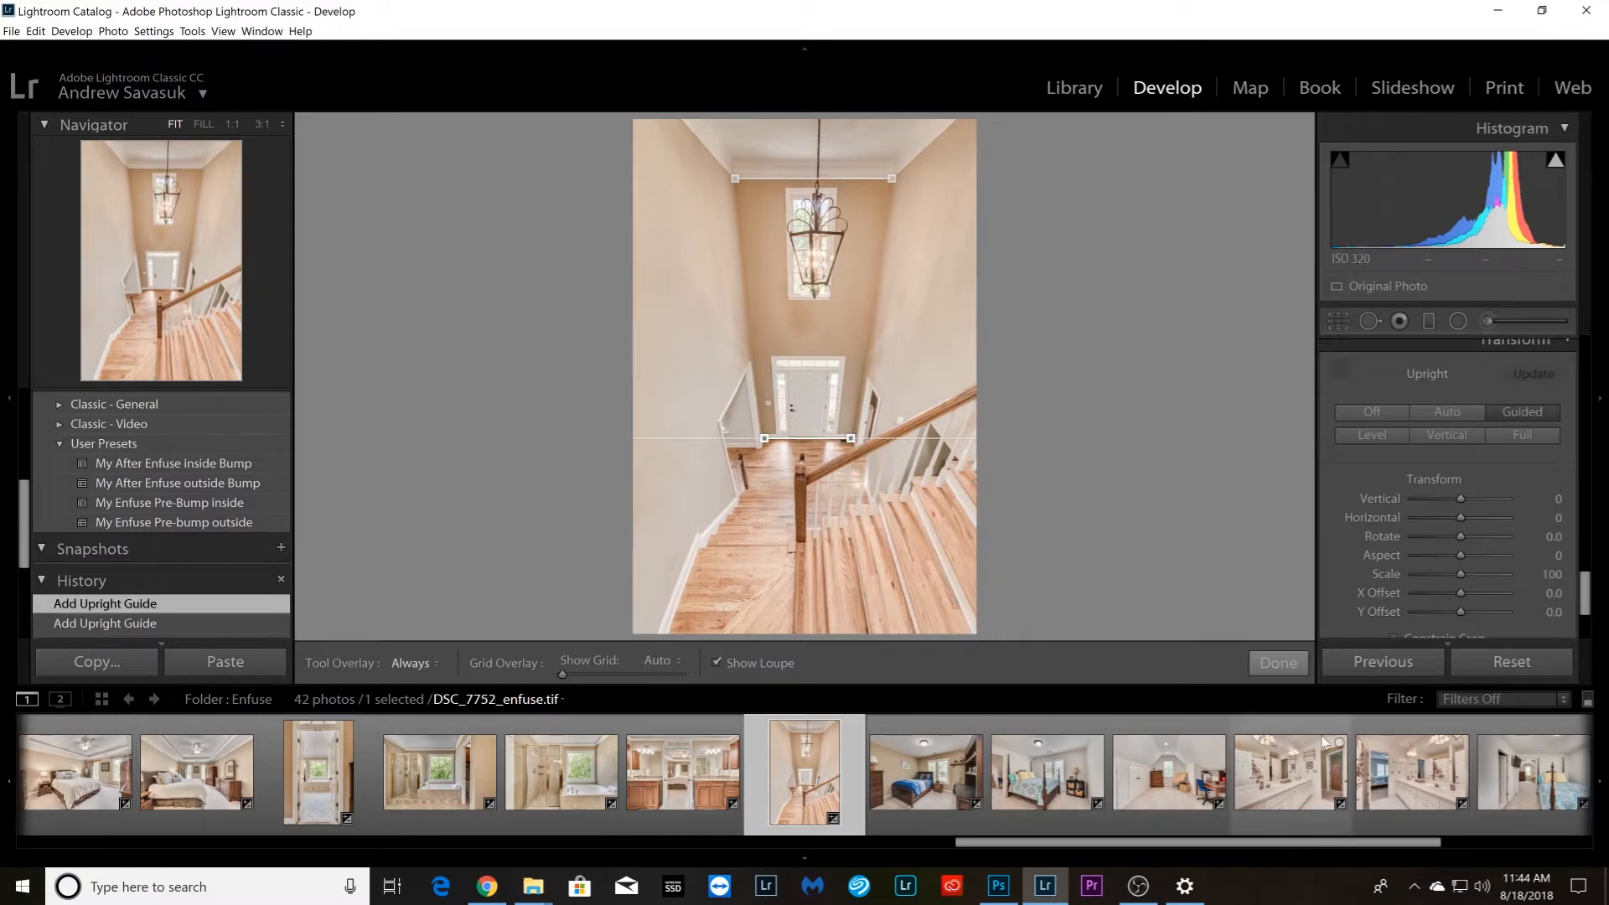
left_click(1278, 663)
Straighten attic room photo DSC_7742_enfuse.tif with horizontal Upright guides along the rear wall's ceiling edge and its baseboard
key("Right")
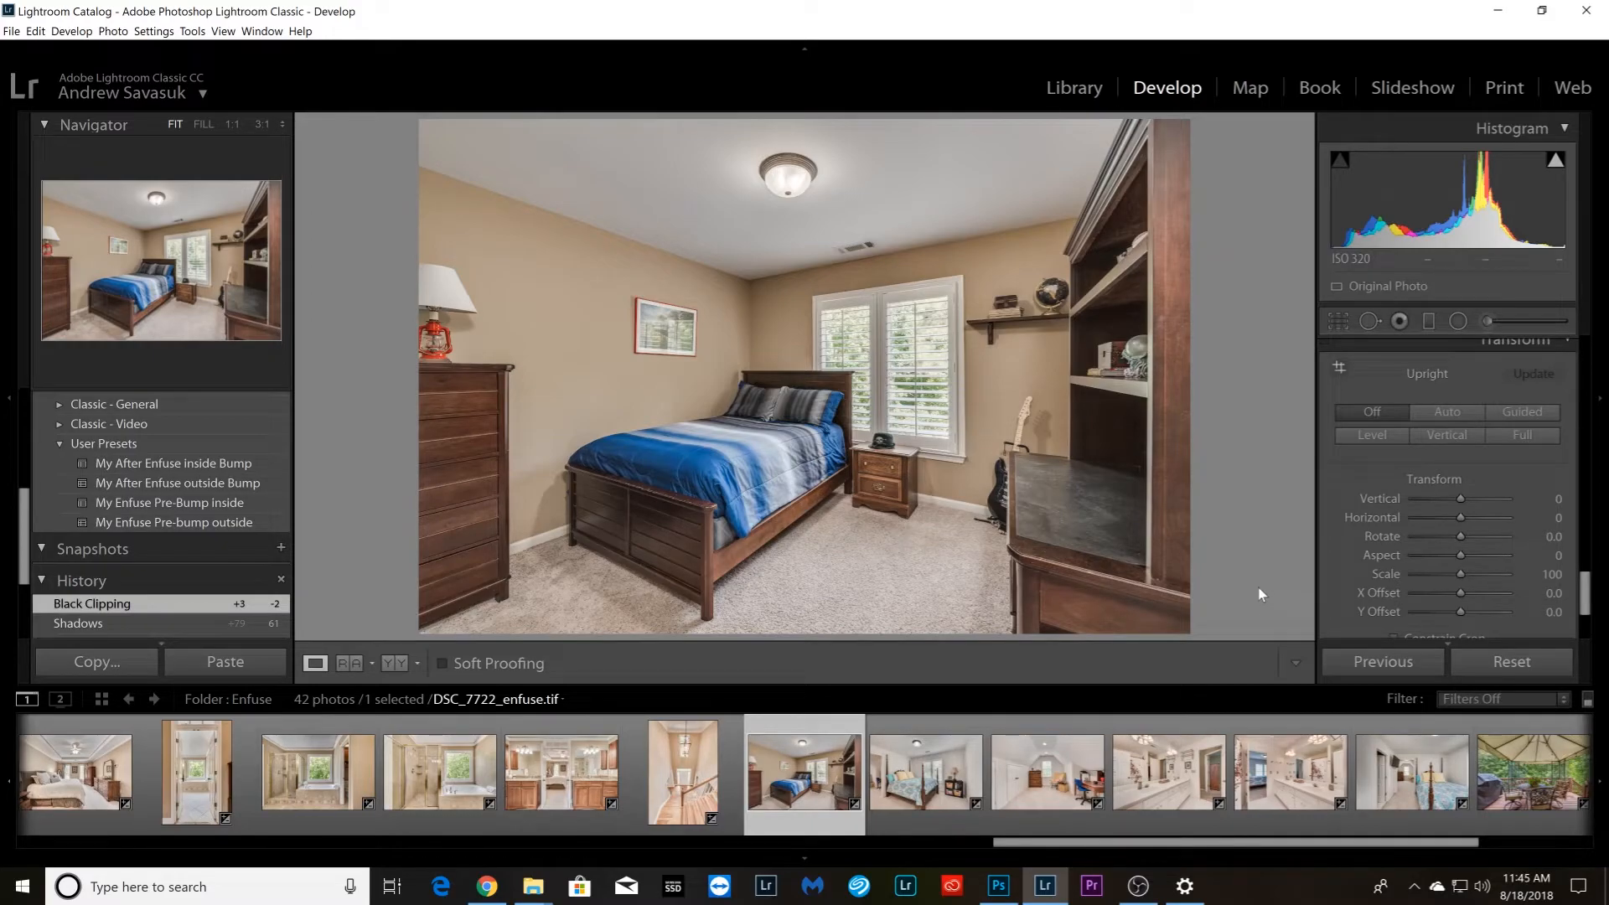
key("Right")
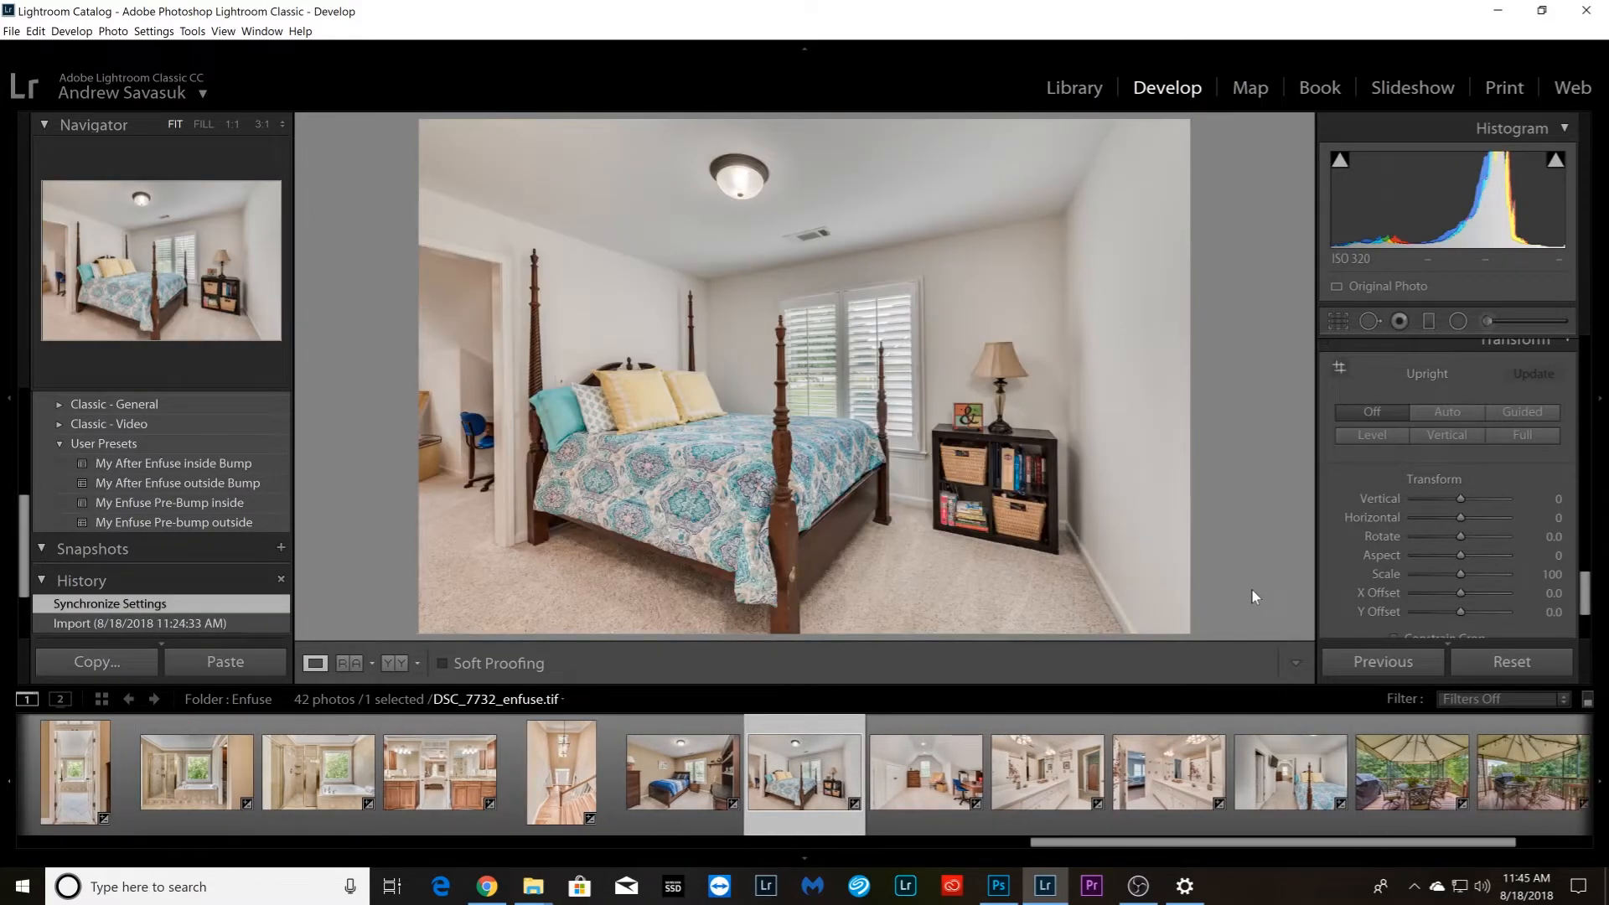
key("Right")
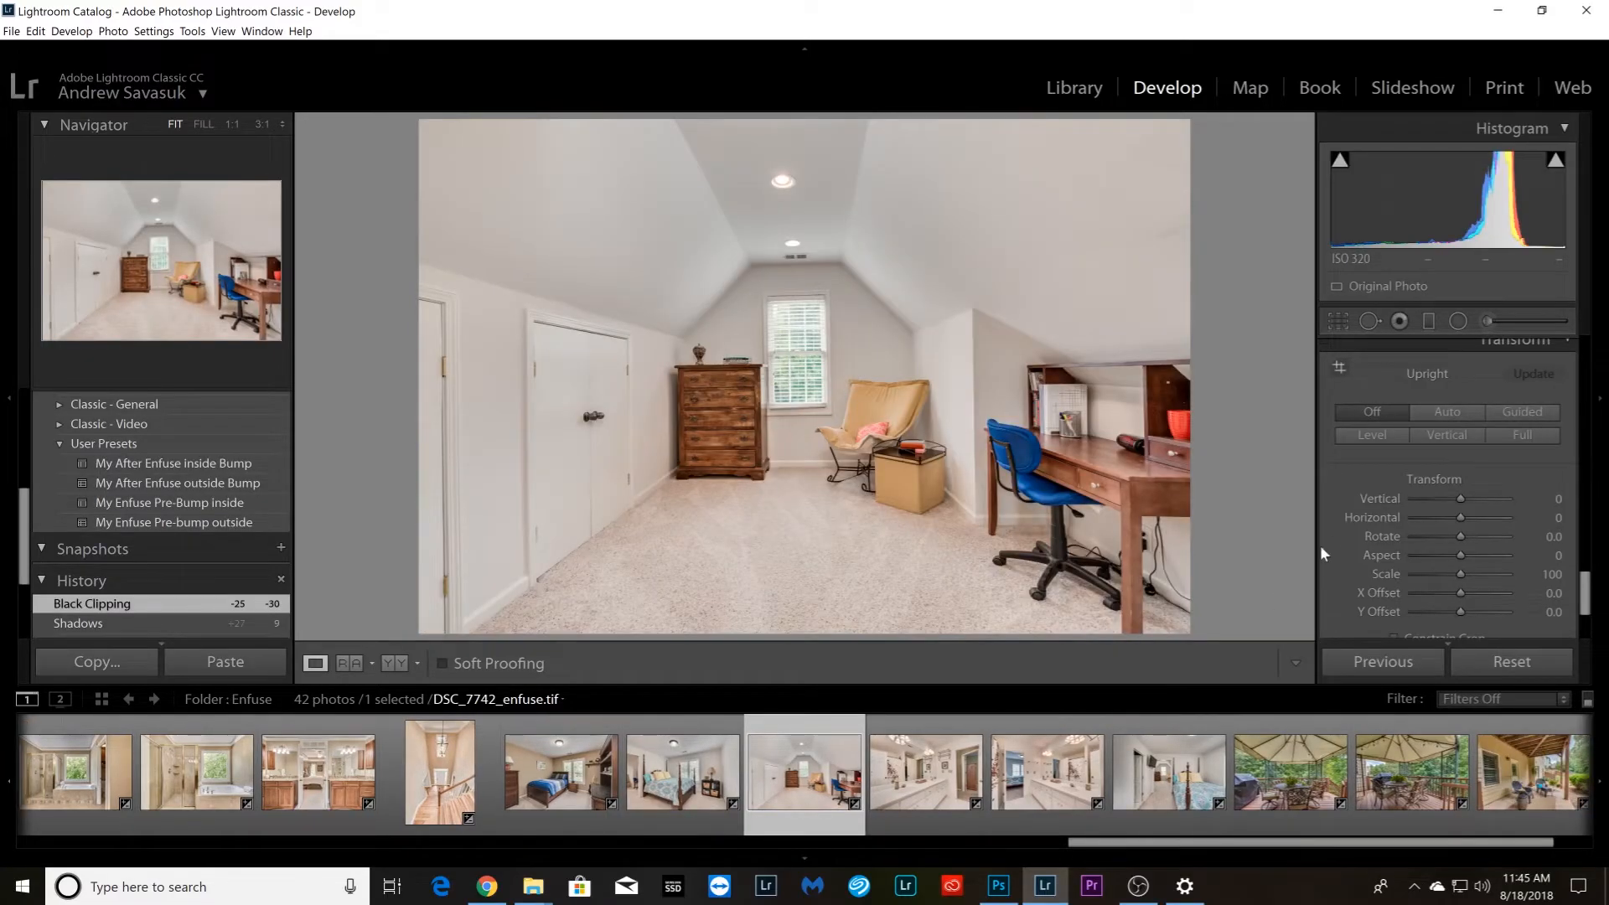
key("shift+t")
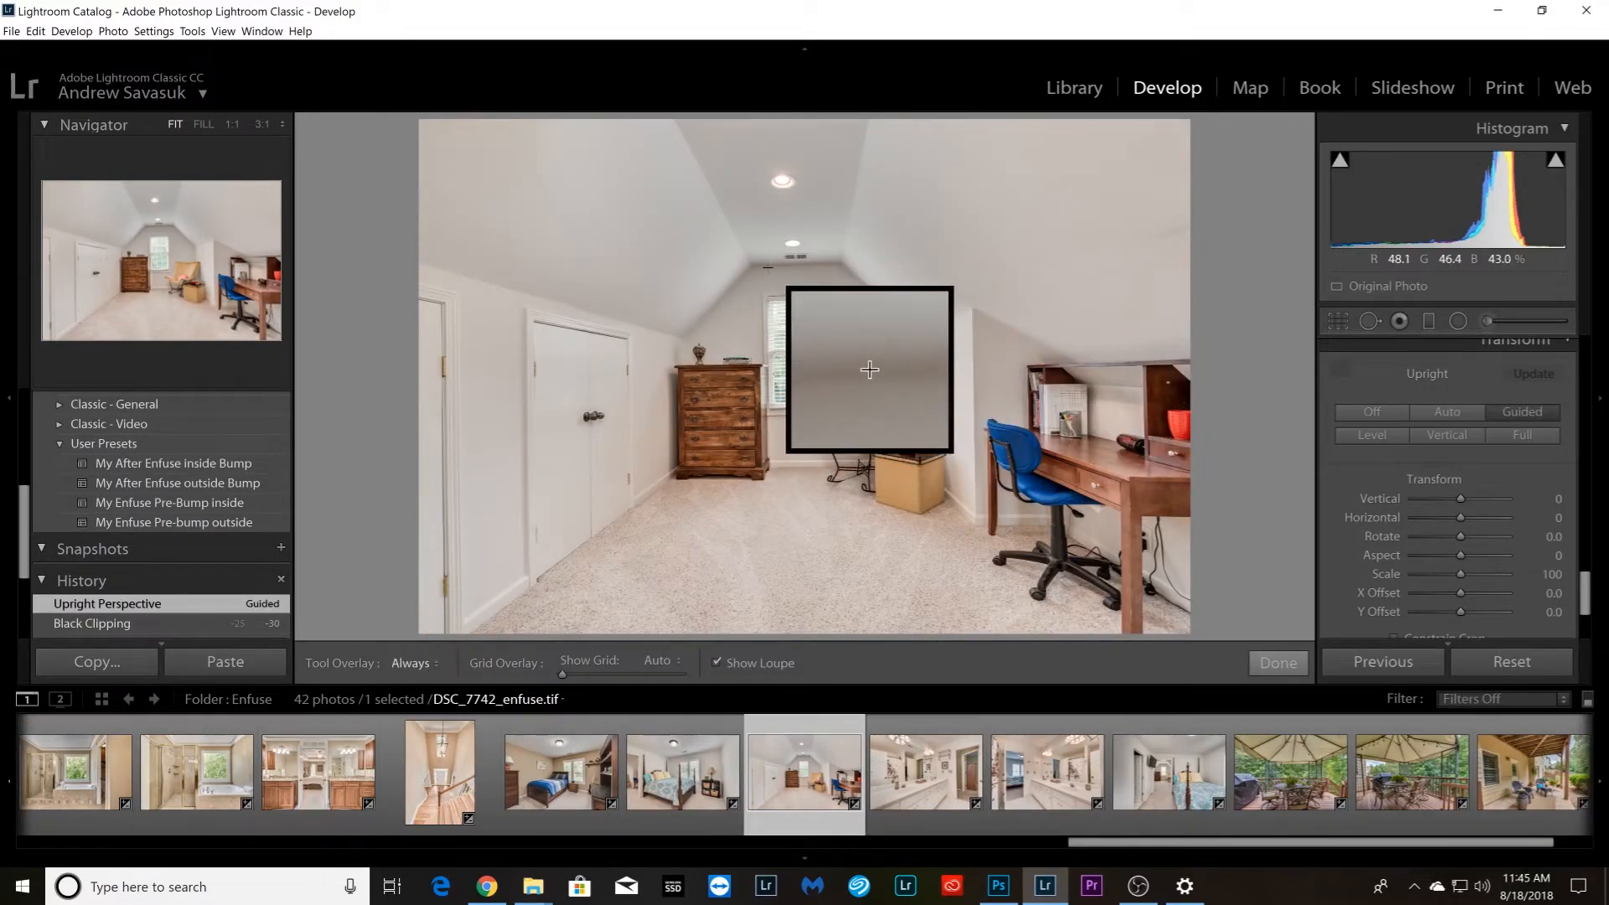
left_click_drag(759, 267, 840, 266)
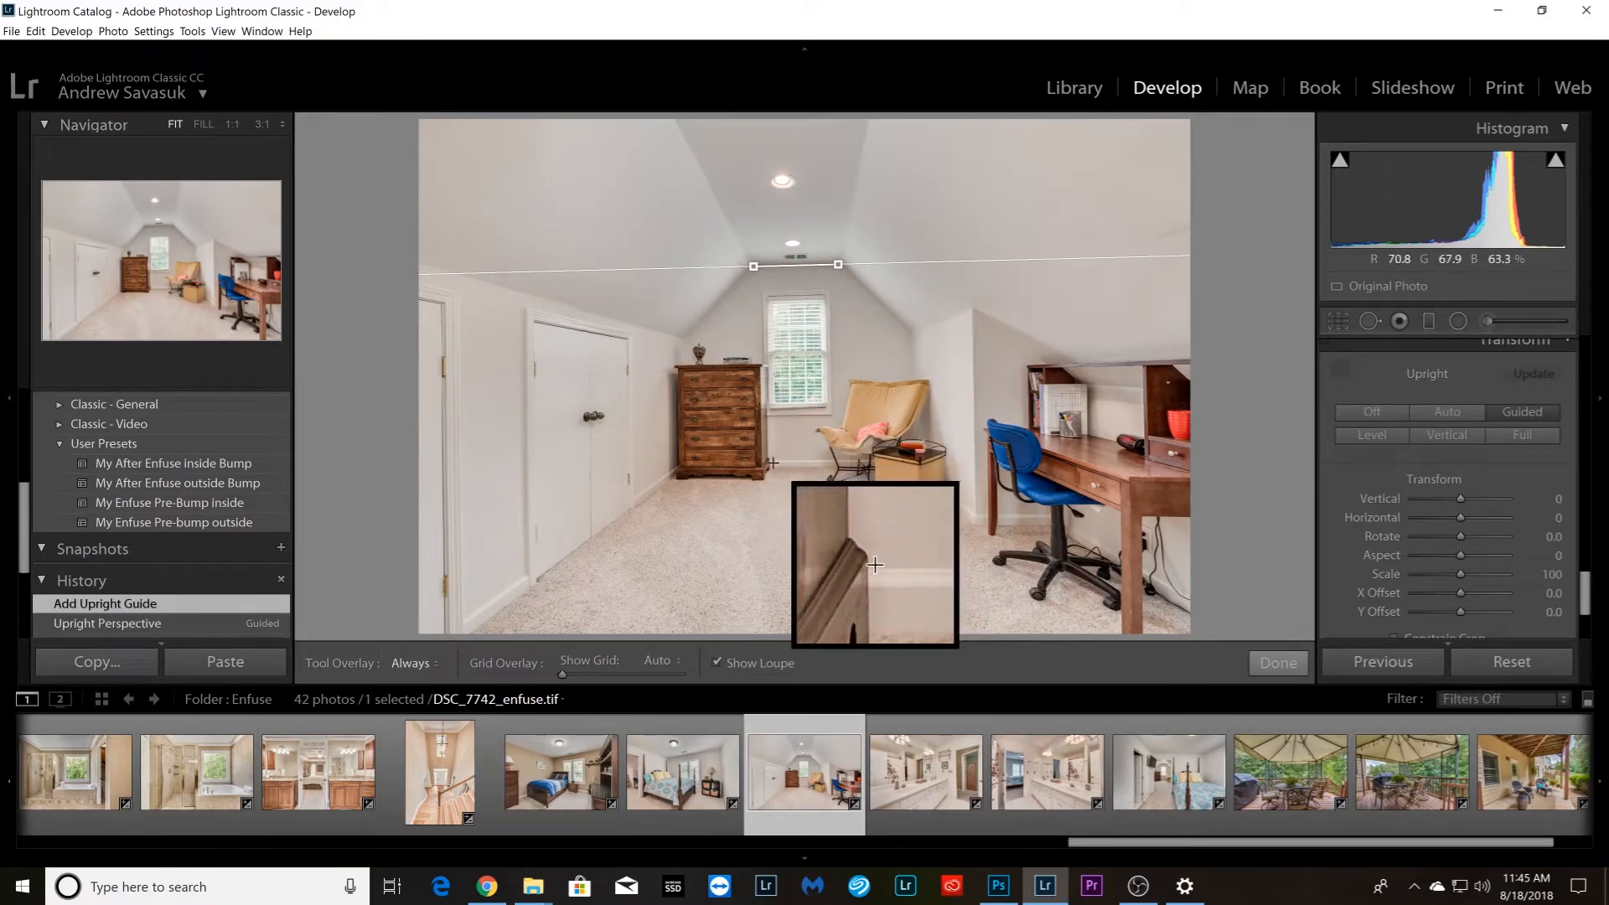
left_click_drag(773, 462, 867, 460)
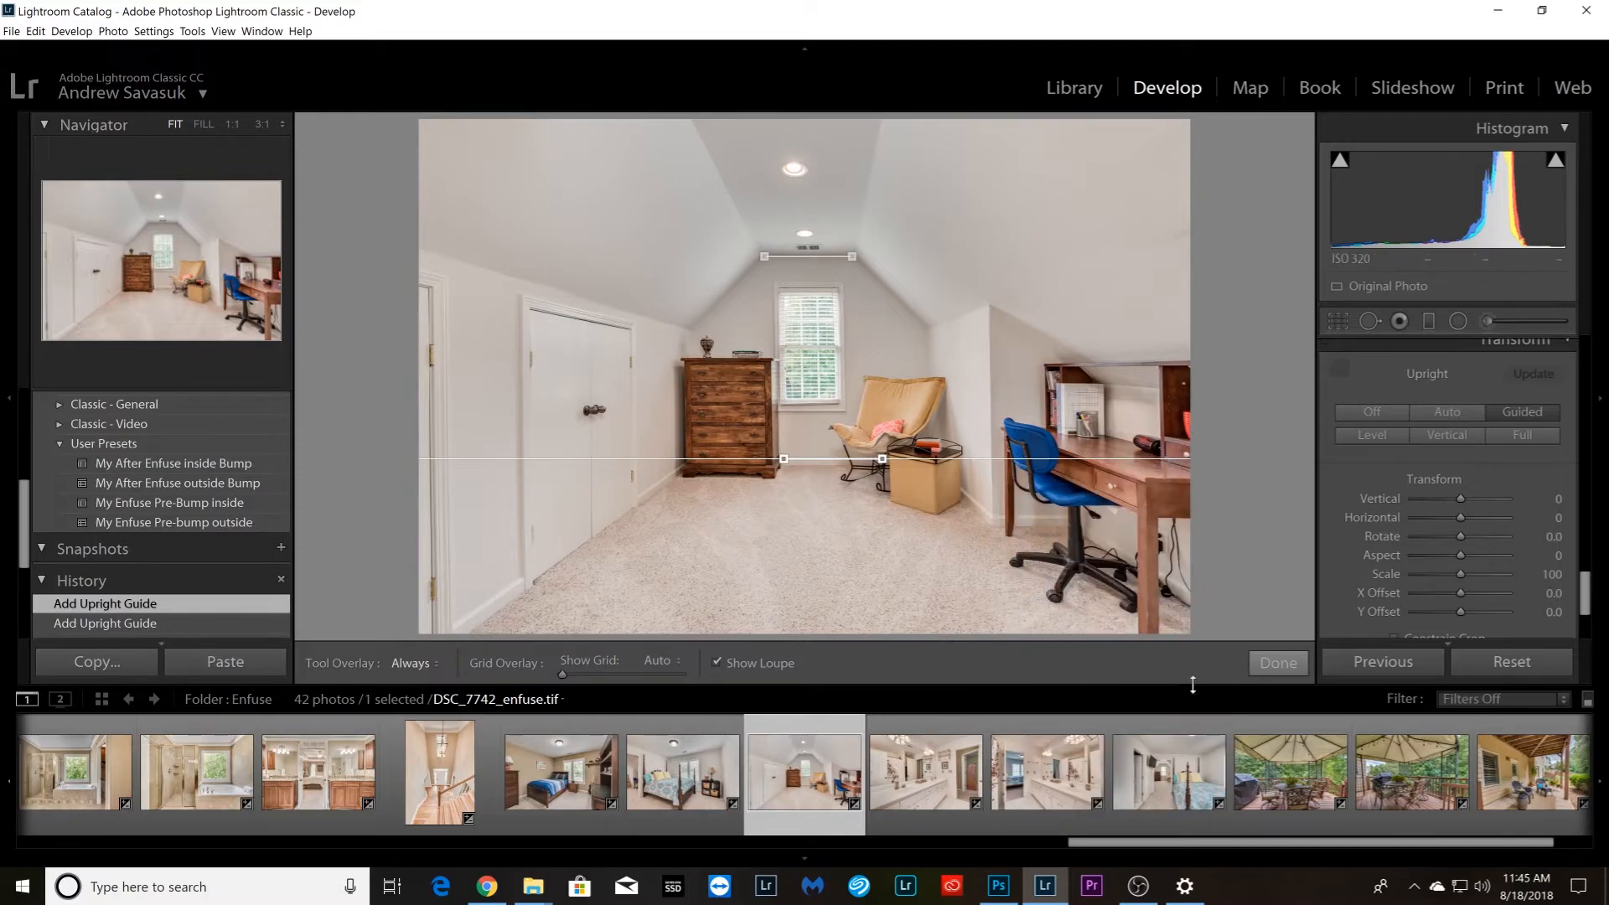
Straighten bathroom photo DSC_7762_enfuse.tif with vertical Upright guides on the white door edge in the mirror and the bedroom window frame
key("Right")
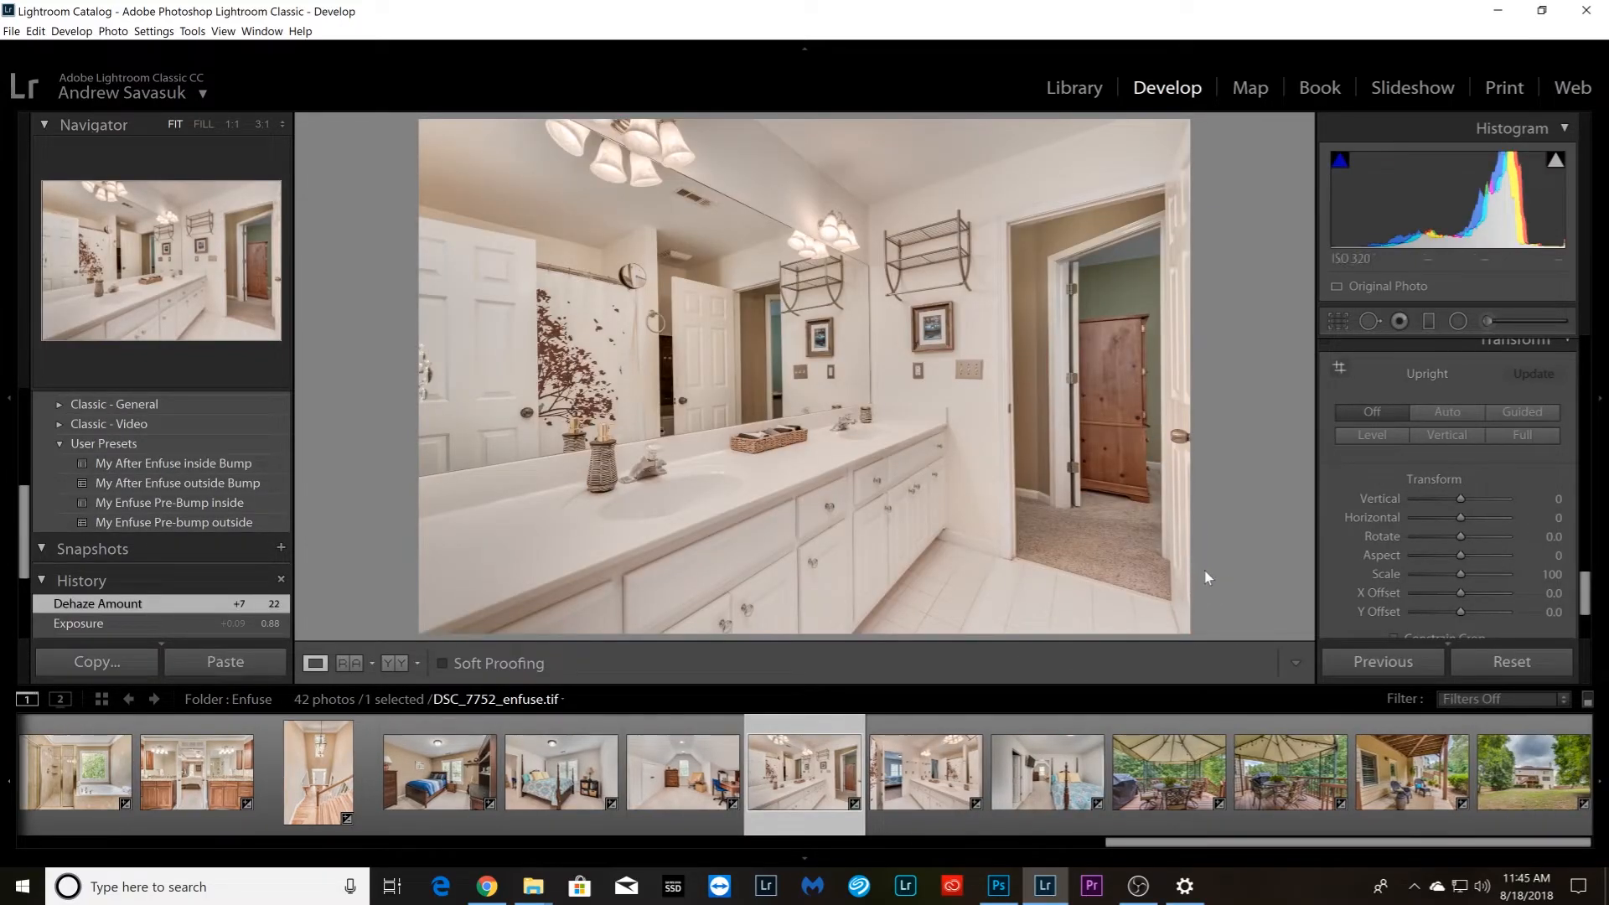
key("Right")
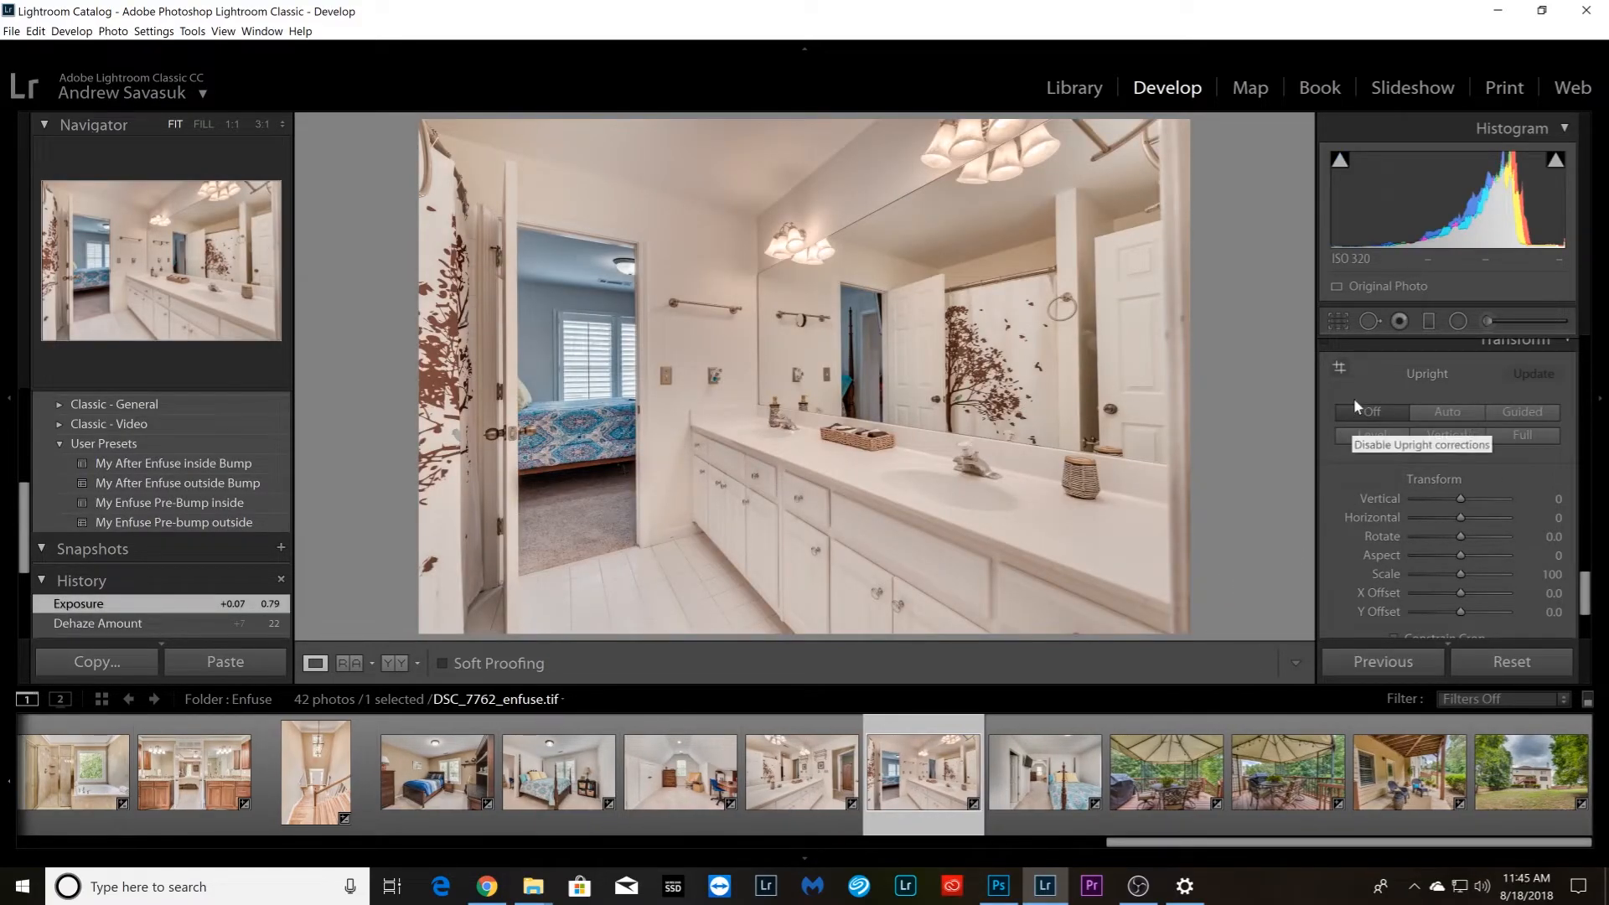
left_click(1341, 371)
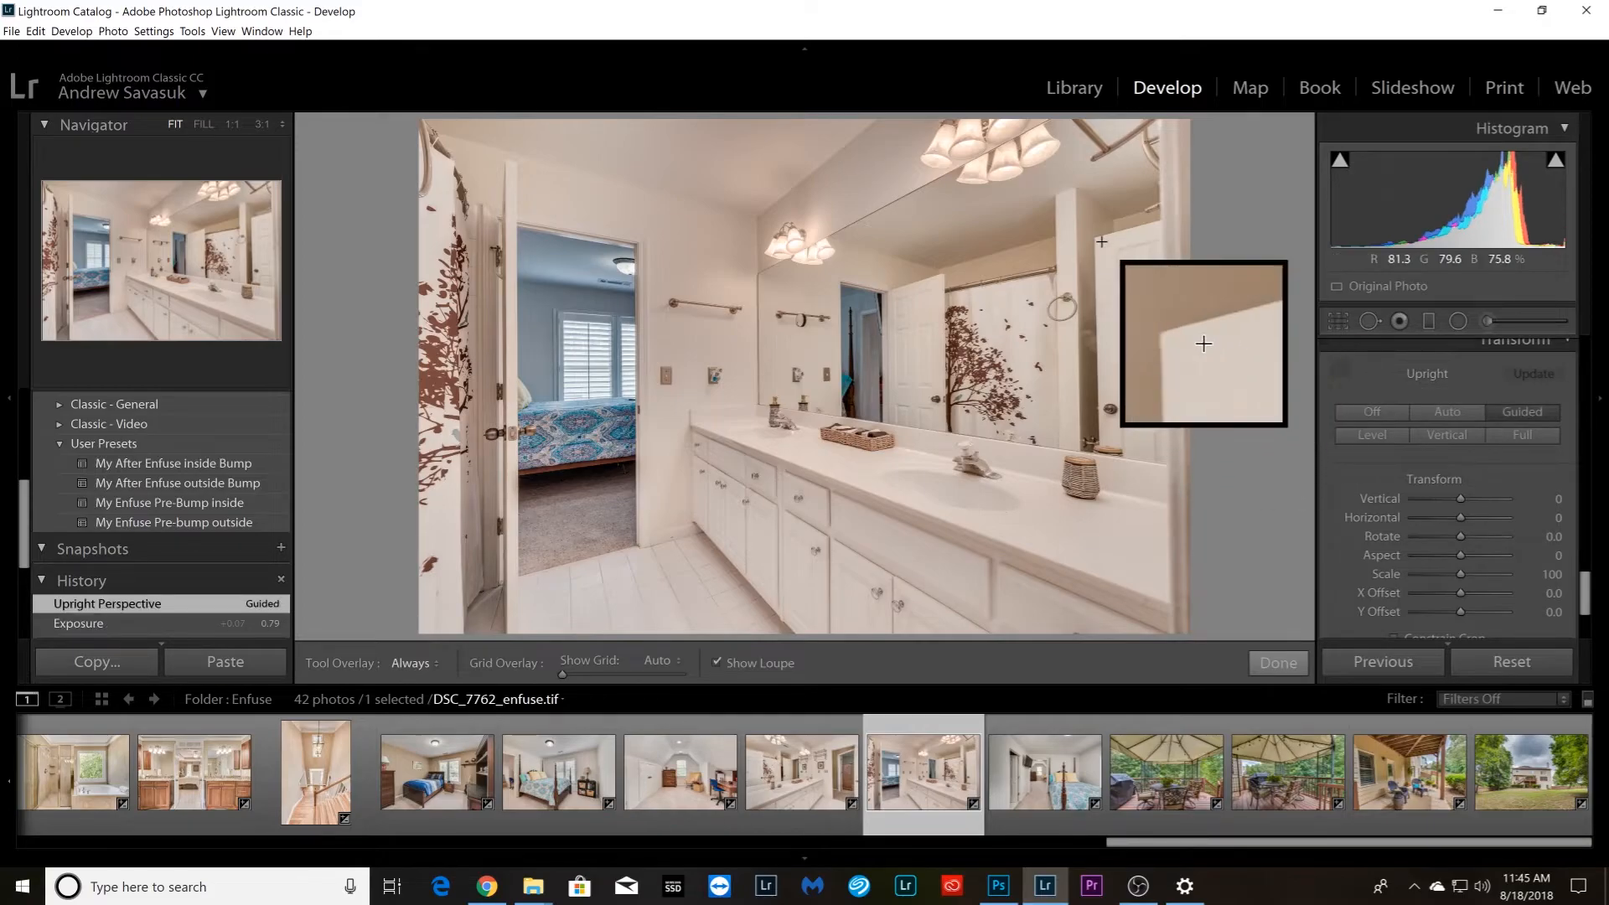
left_click_drag(1097, 240, 1100, 436)
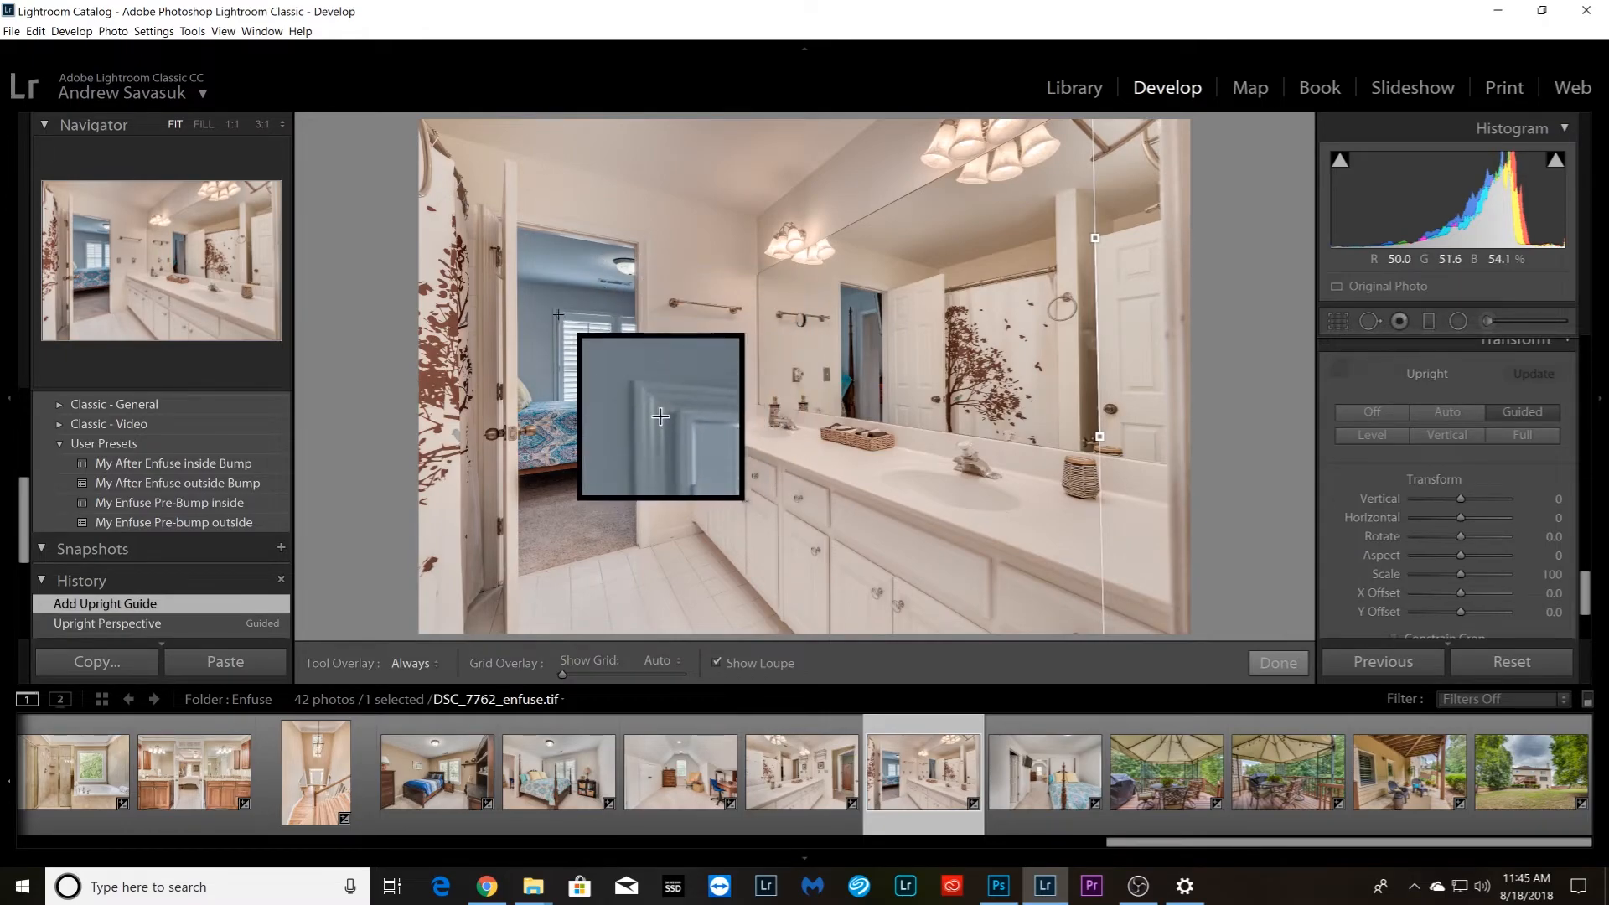
left_click_drag(553, 312, 553, 400)
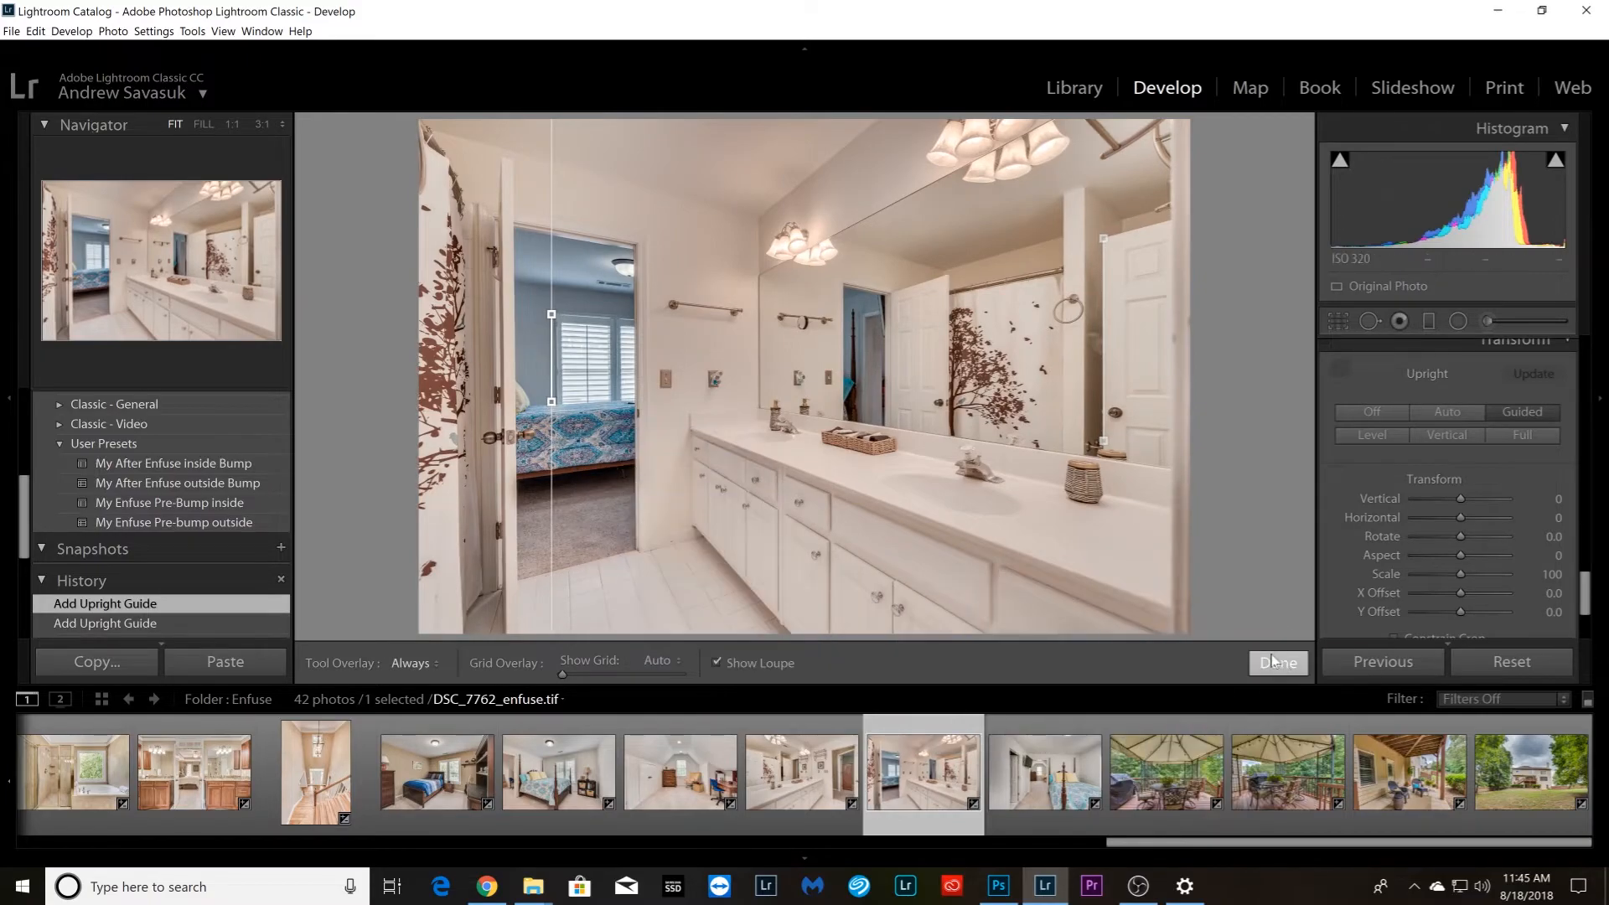
Straighten bedroom photo DSC_7772_enfuse.tif with a horizontal Upright guide along the rear wall's ceiling line and a vertical guide on the doorway trim beside the bed
key("Right")
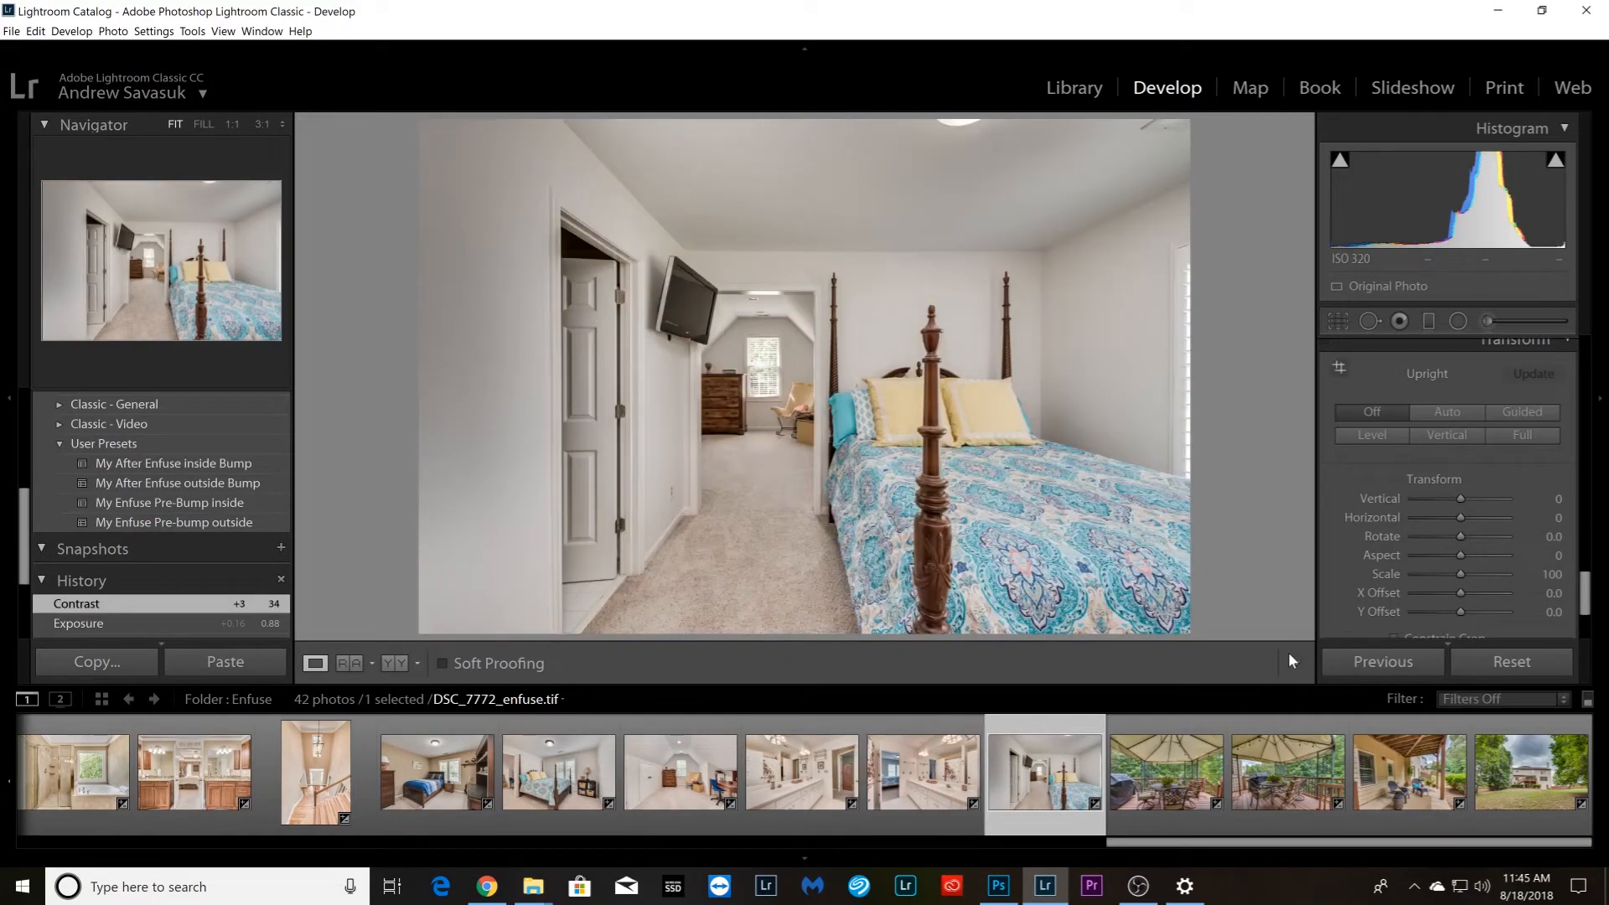
left_click(1353, 387)
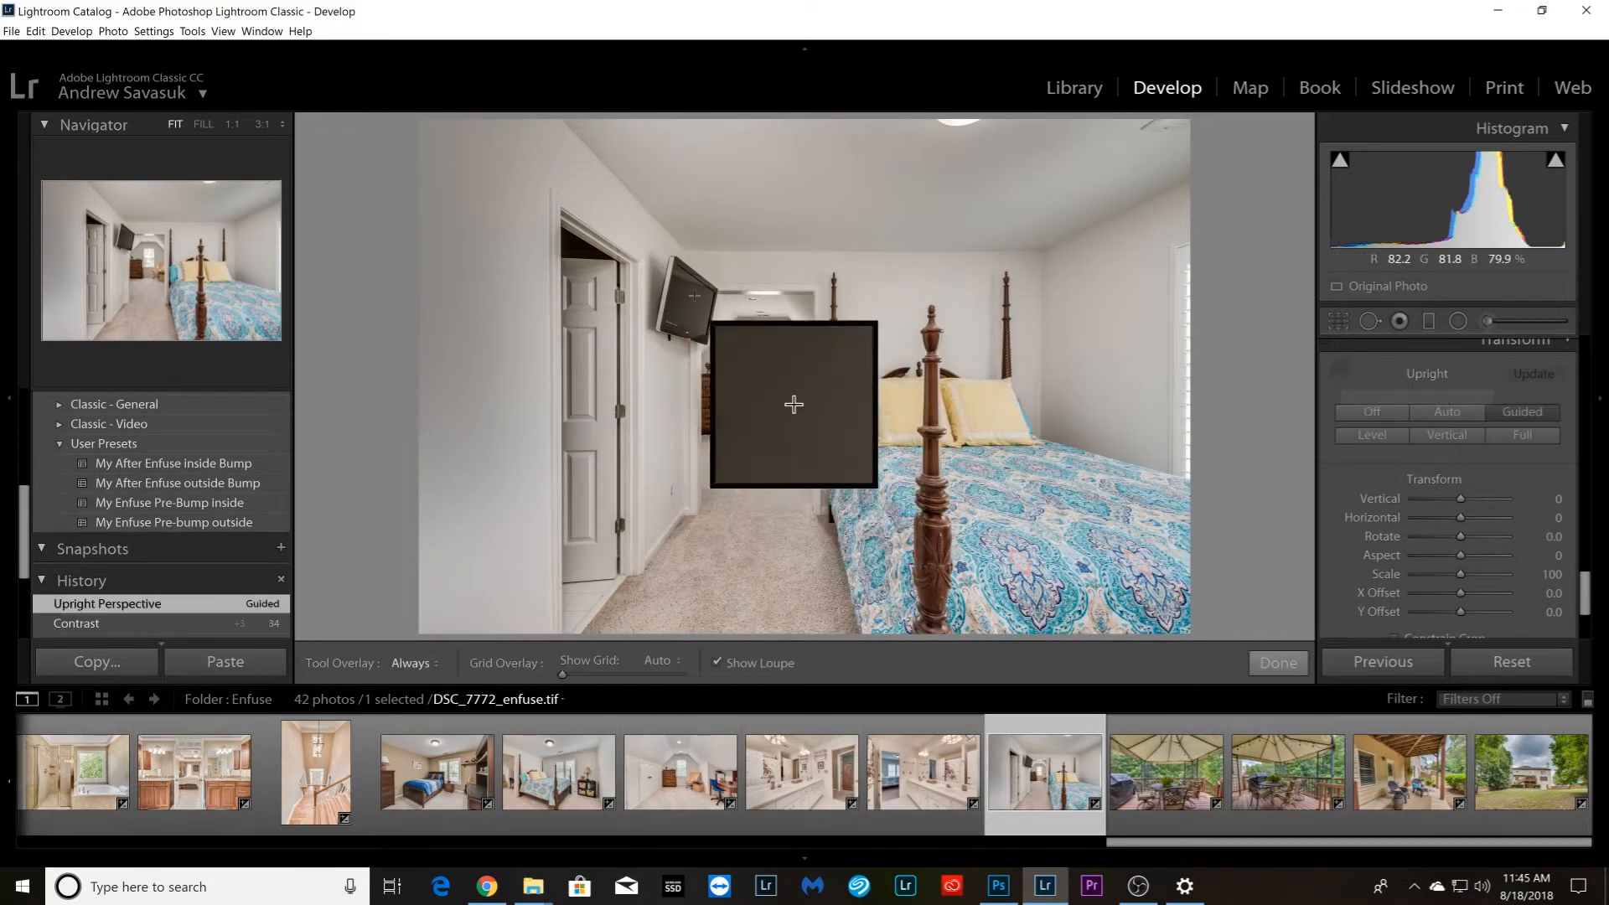
left_click_drag(711, 256, 1040, 252)
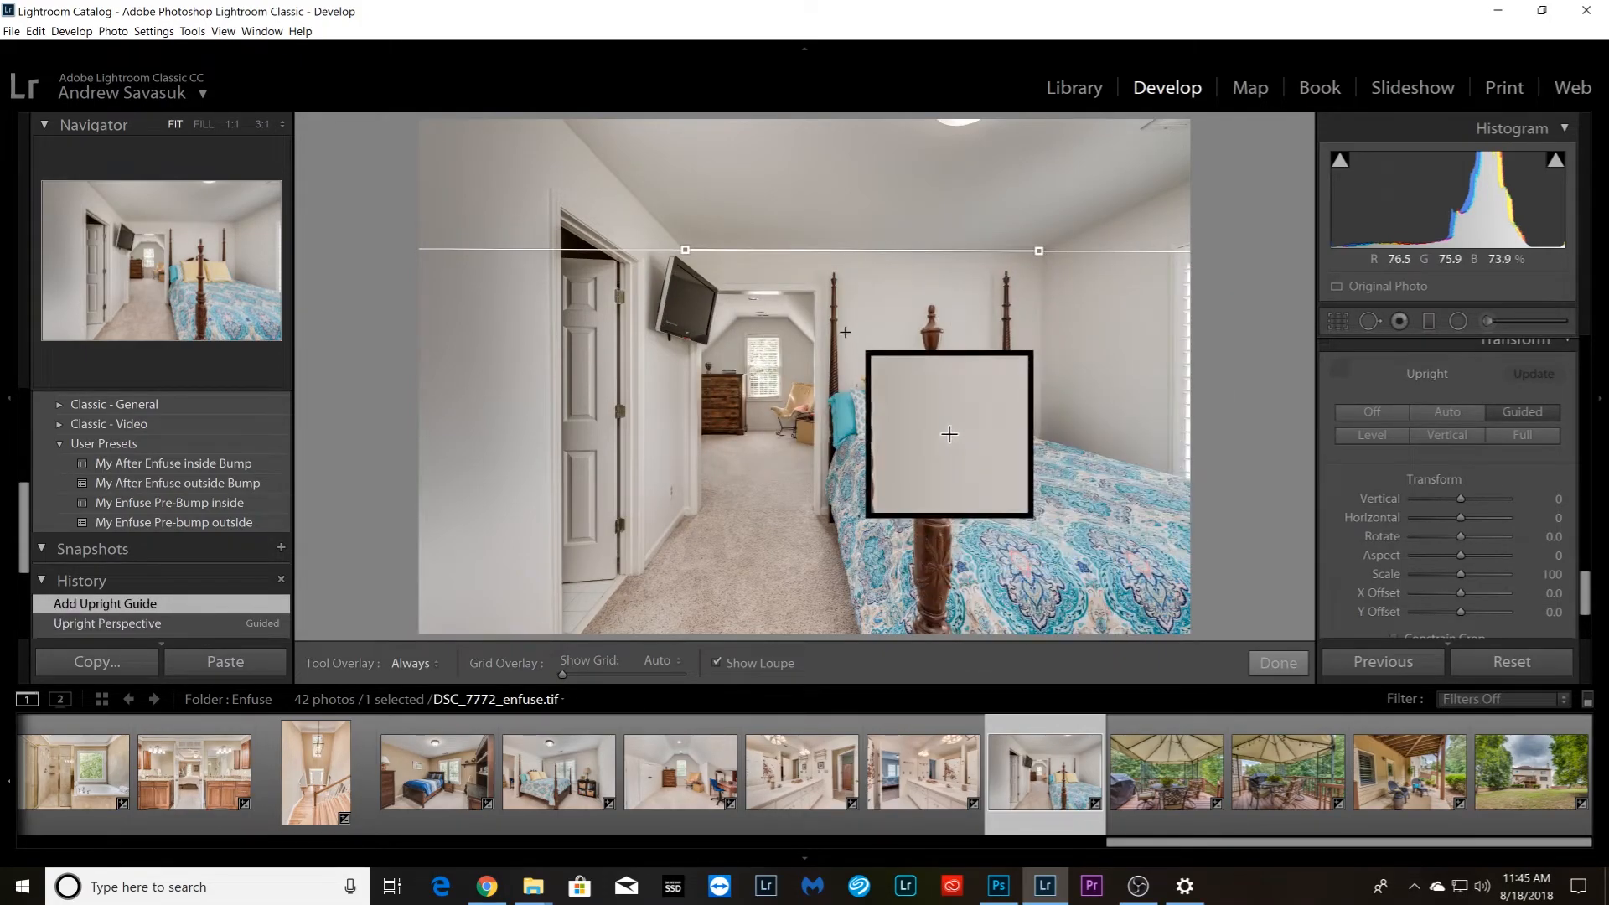
left_click_drag(818, 297, 815, 497)
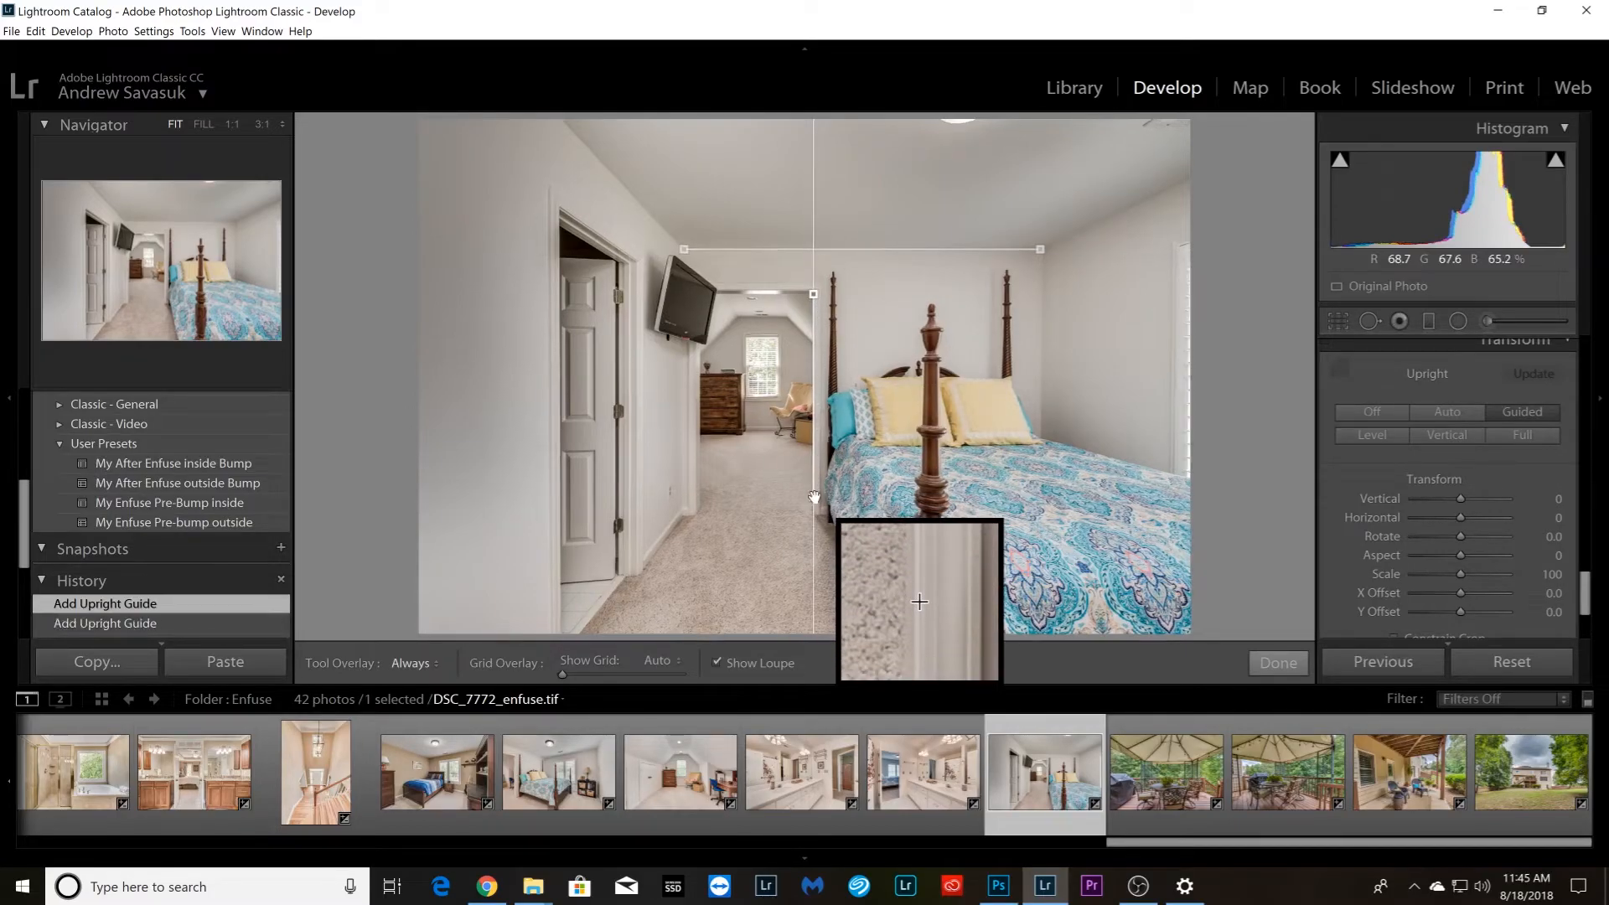
Straighten deck photo DSC_7777_enfuse.tif with horizontal Upright guides along the rear railing and the canopy's rear edge
key("Right")
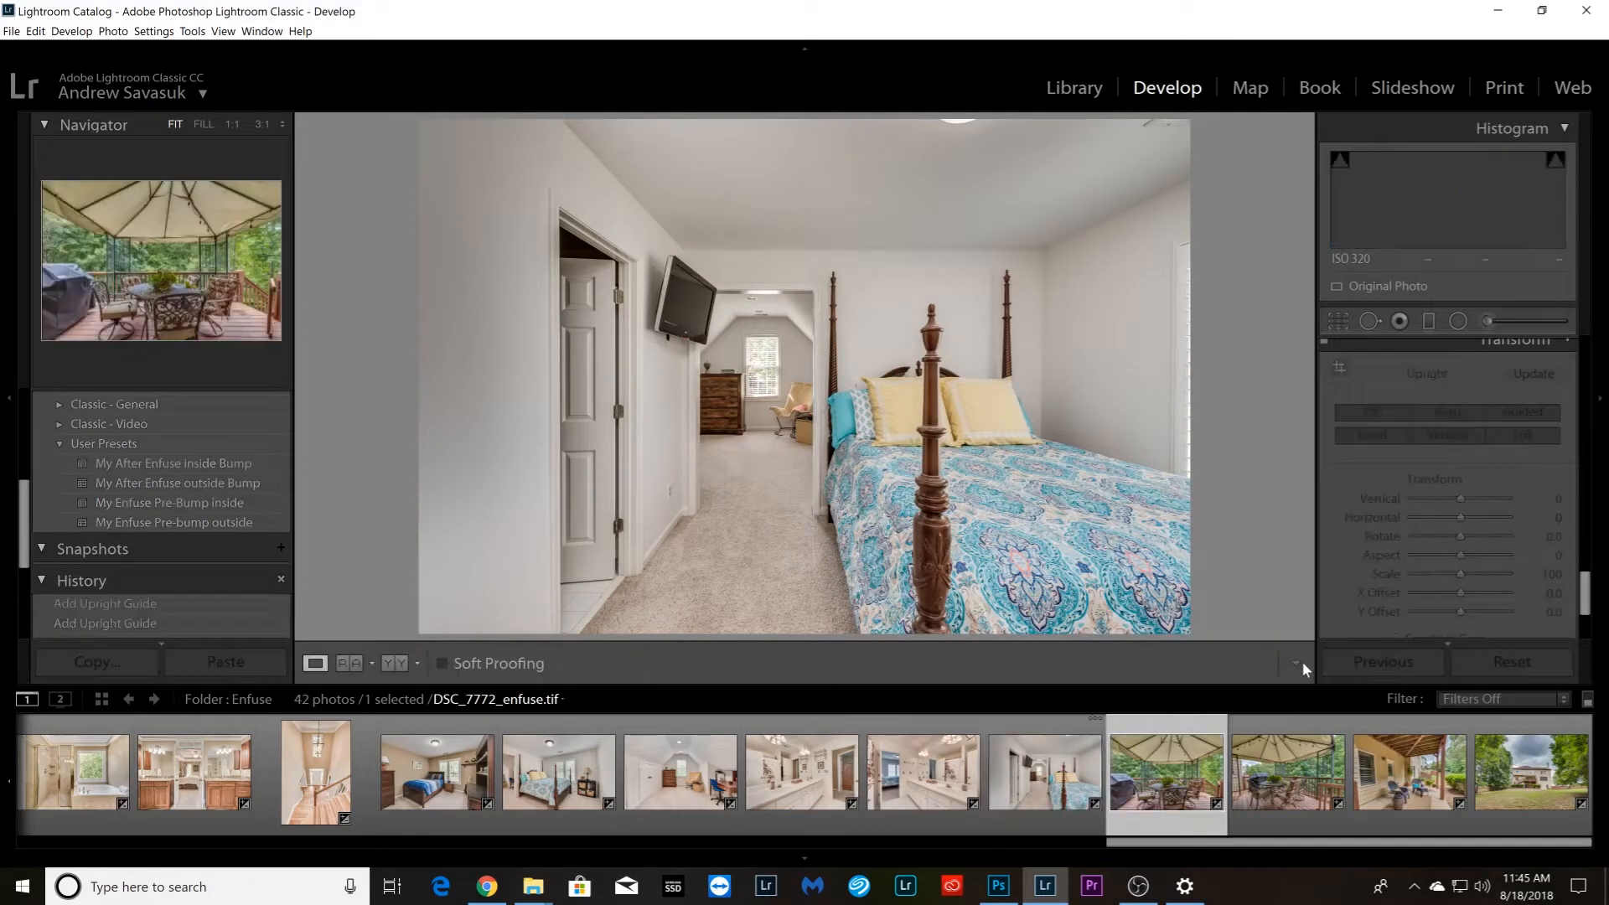
left_click(1338, 370)
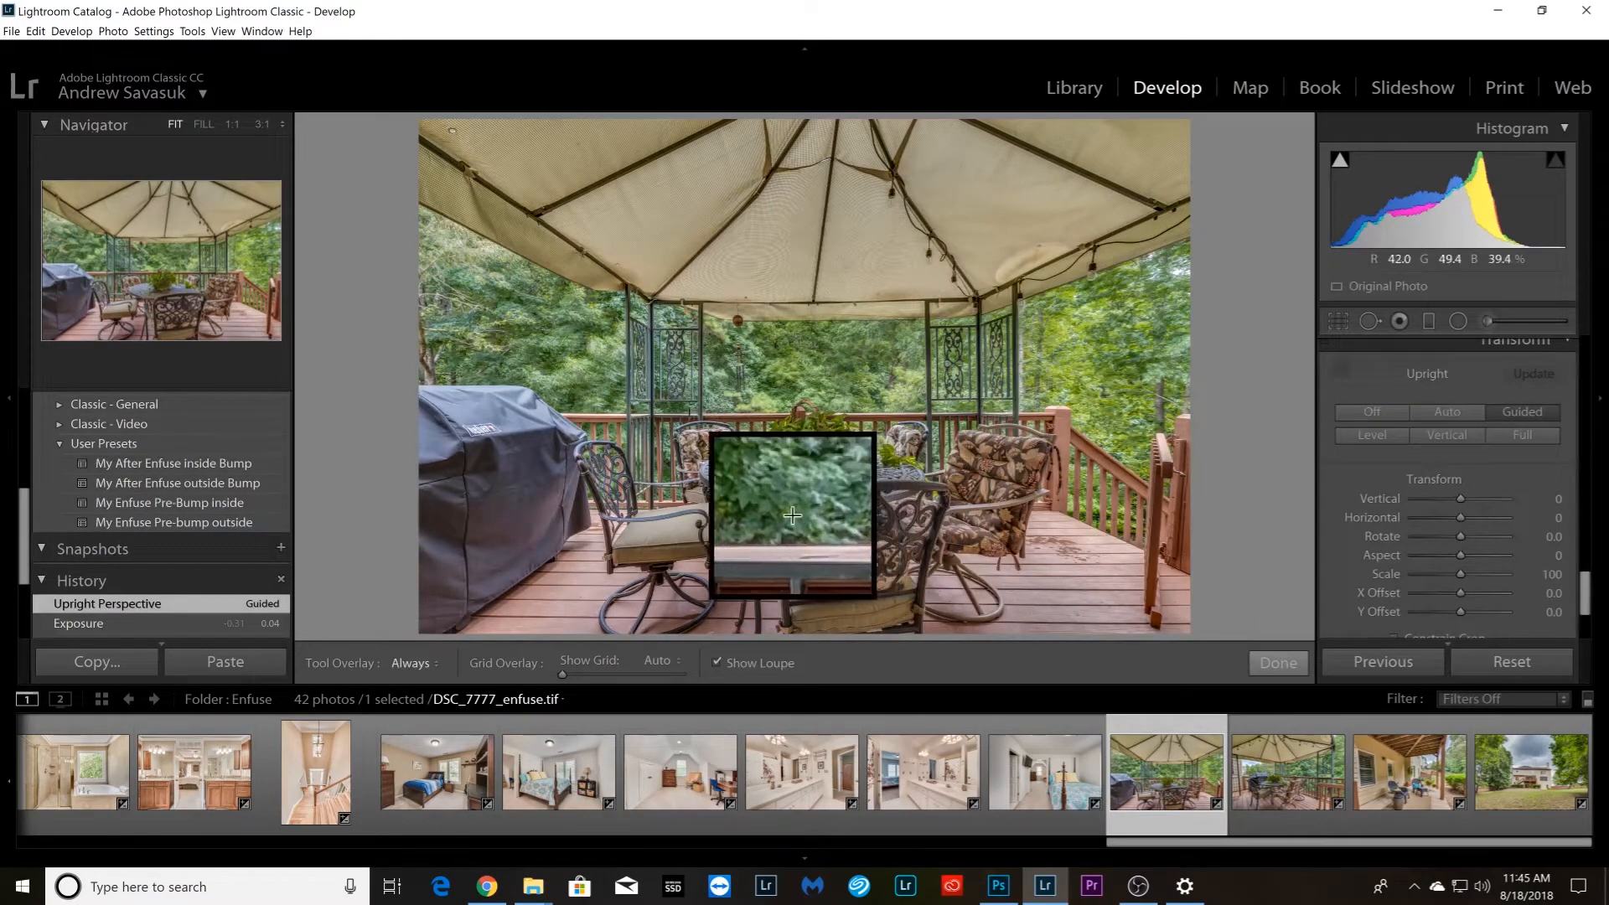
left_click_drag(678, 416, 917, 414)
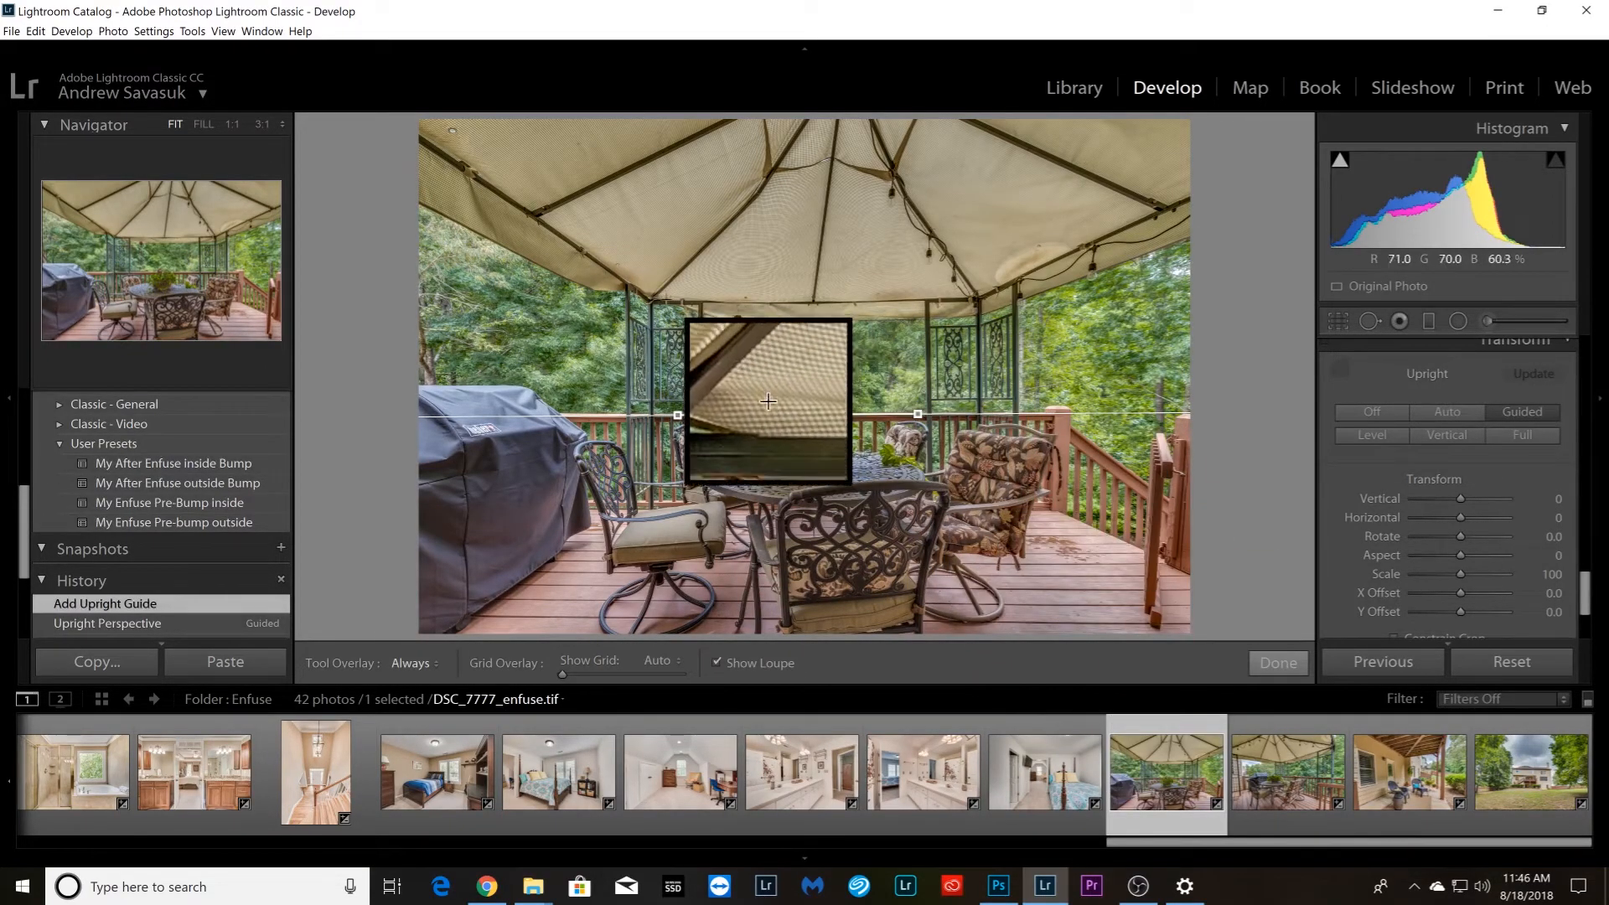
left_click_drag(662, 302, 966, 301)
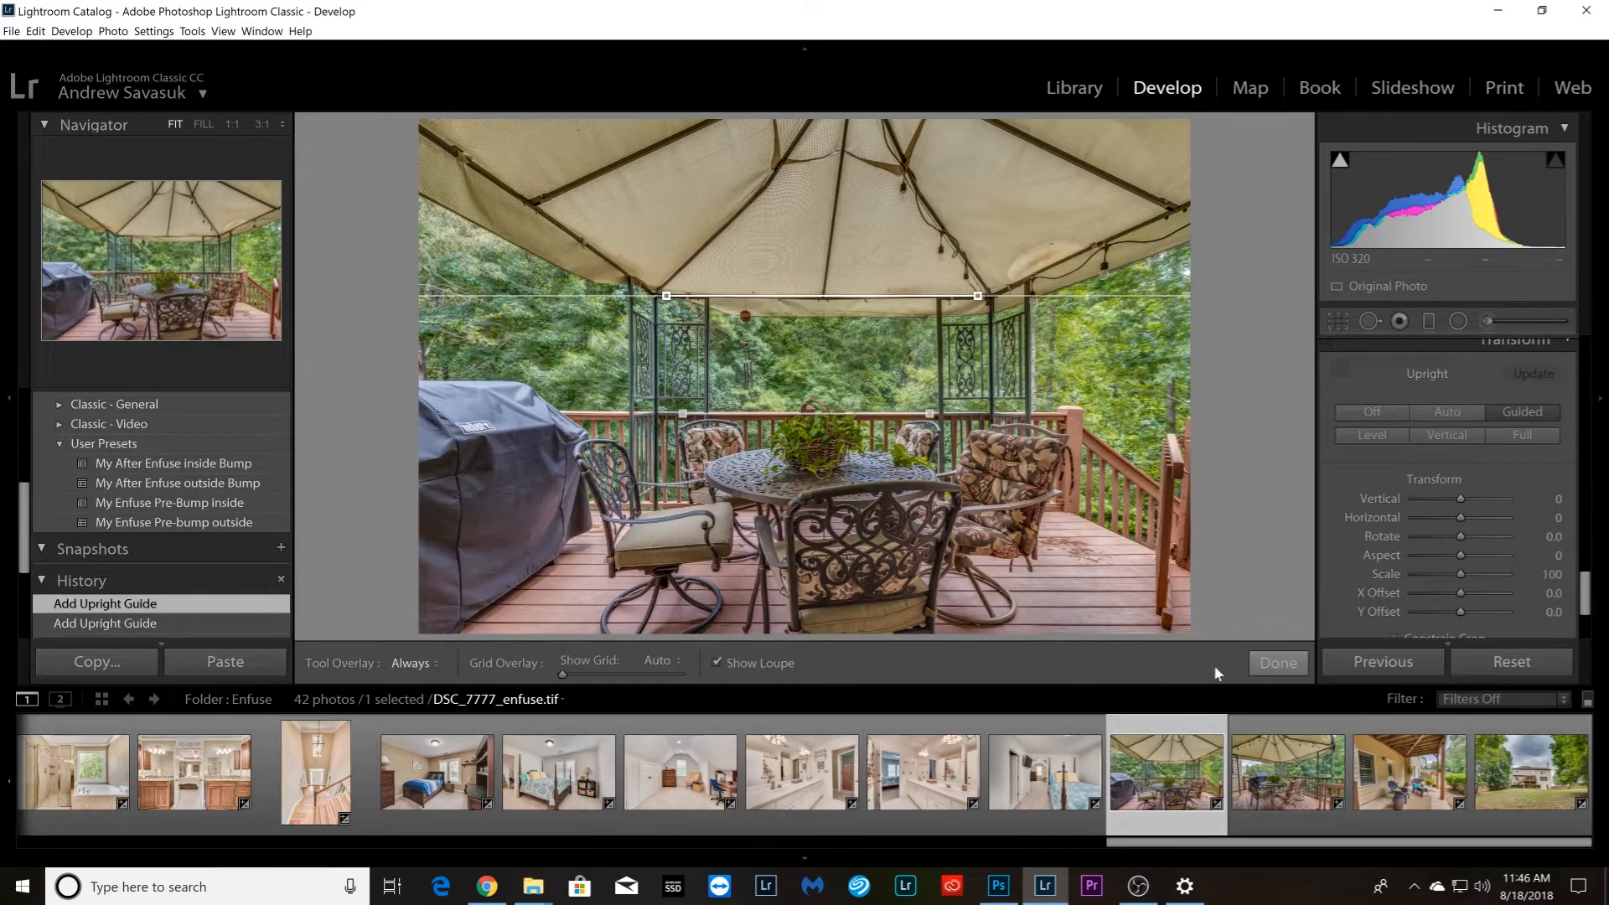
Straighten deck photo DSC_7780_enfuse.tif with vertical Upright guides on the ornamental gazebo panel and the house corner
key("Right")
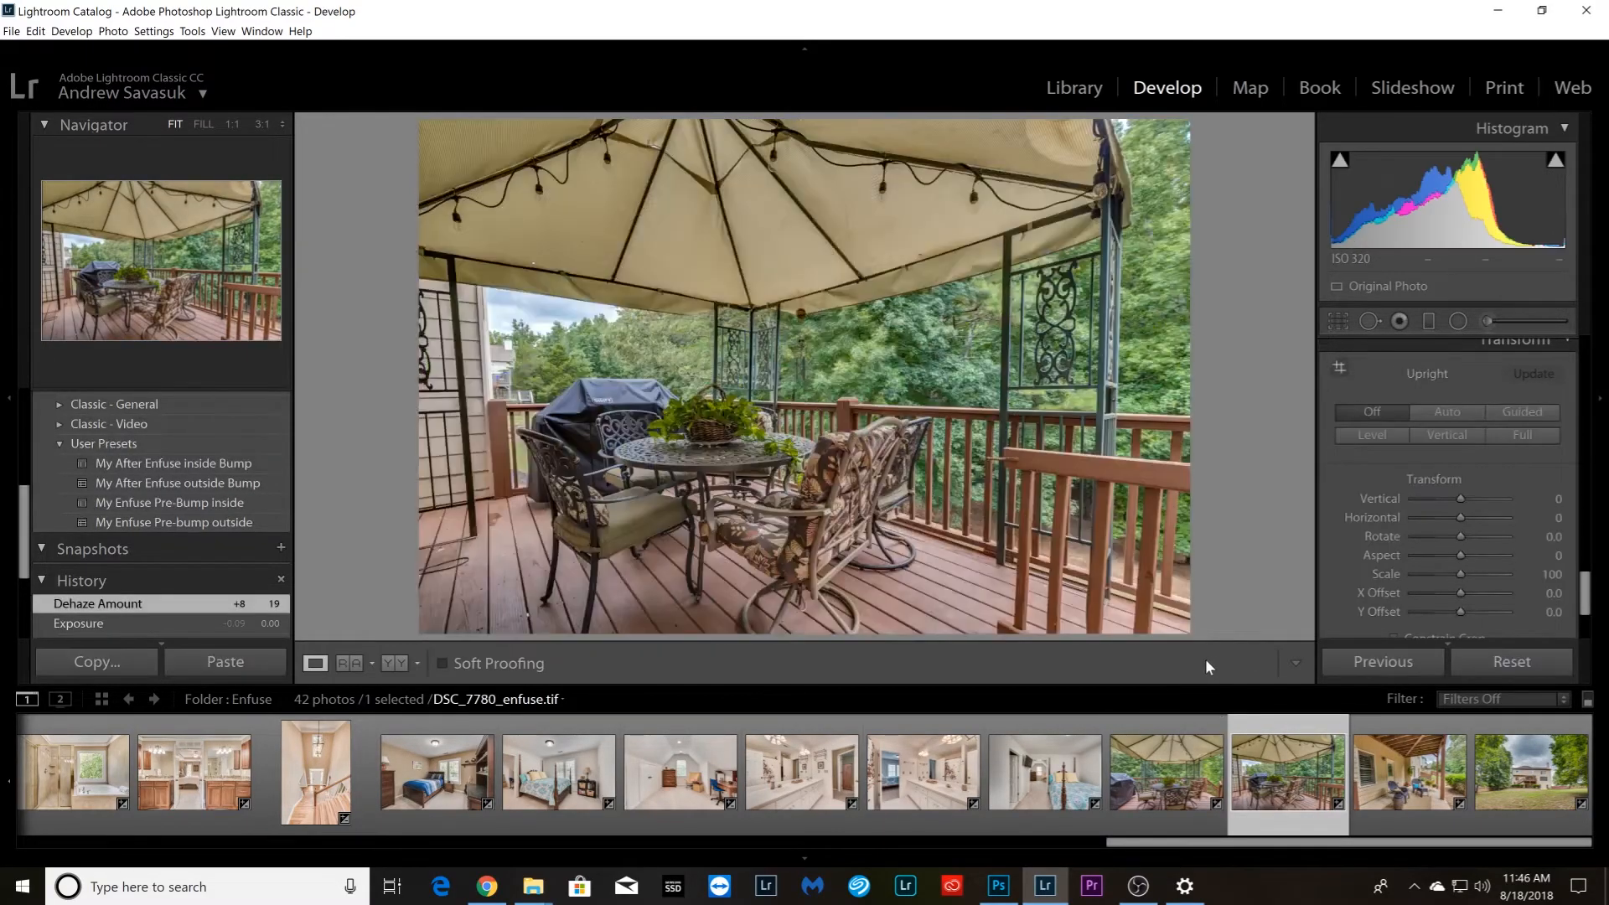
left_click(1337, 367)
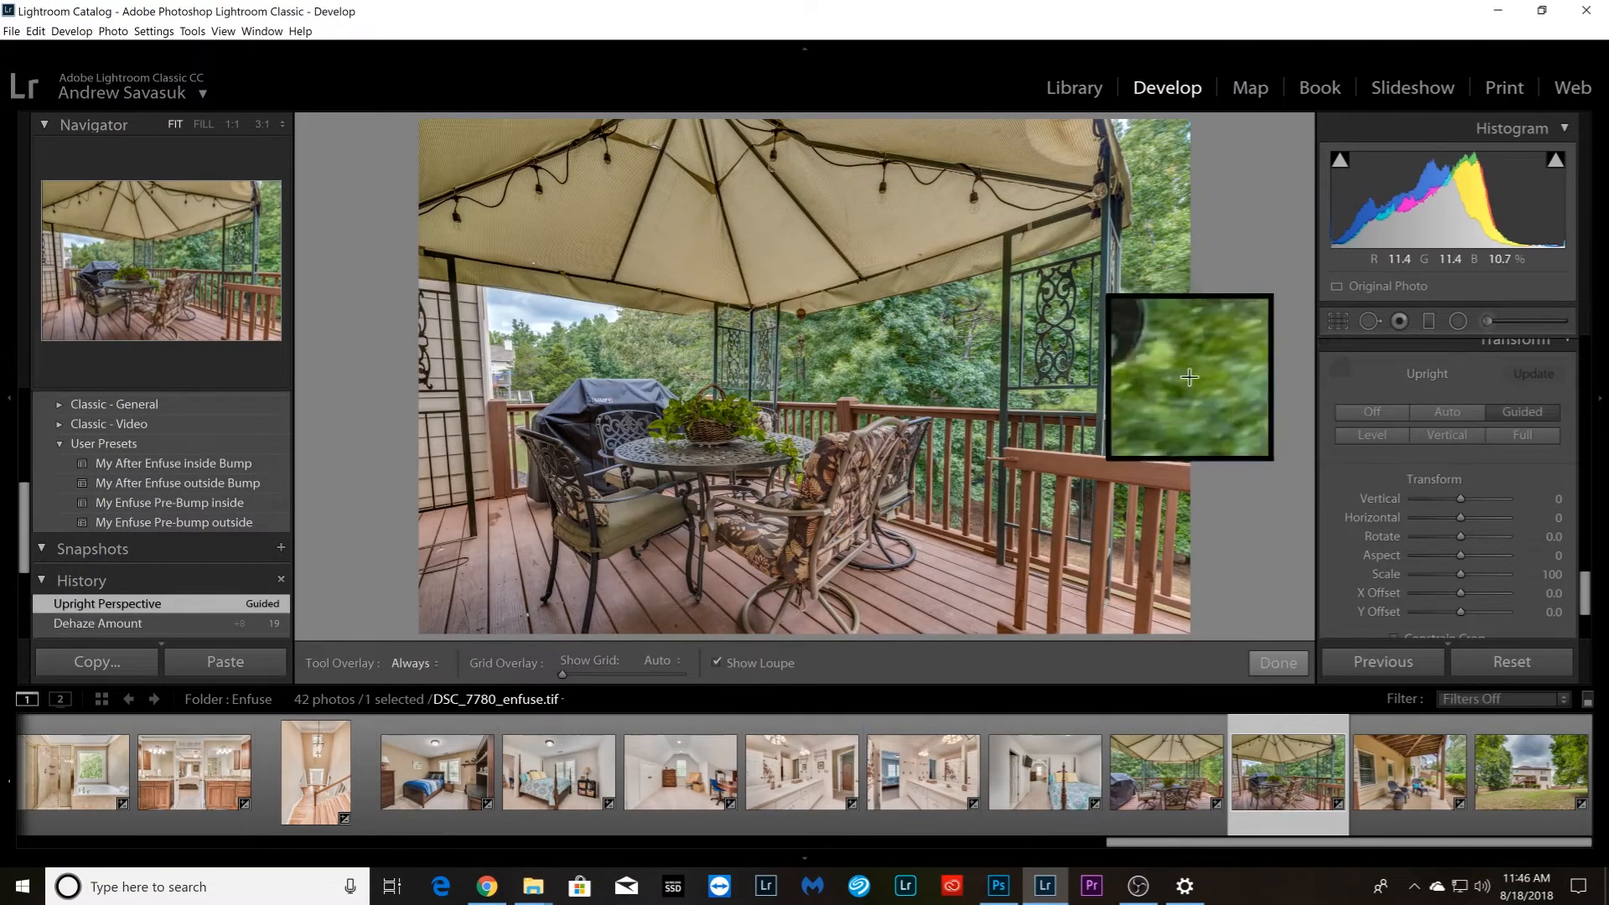
left_click_drag(1091, 260, 1089, 383)
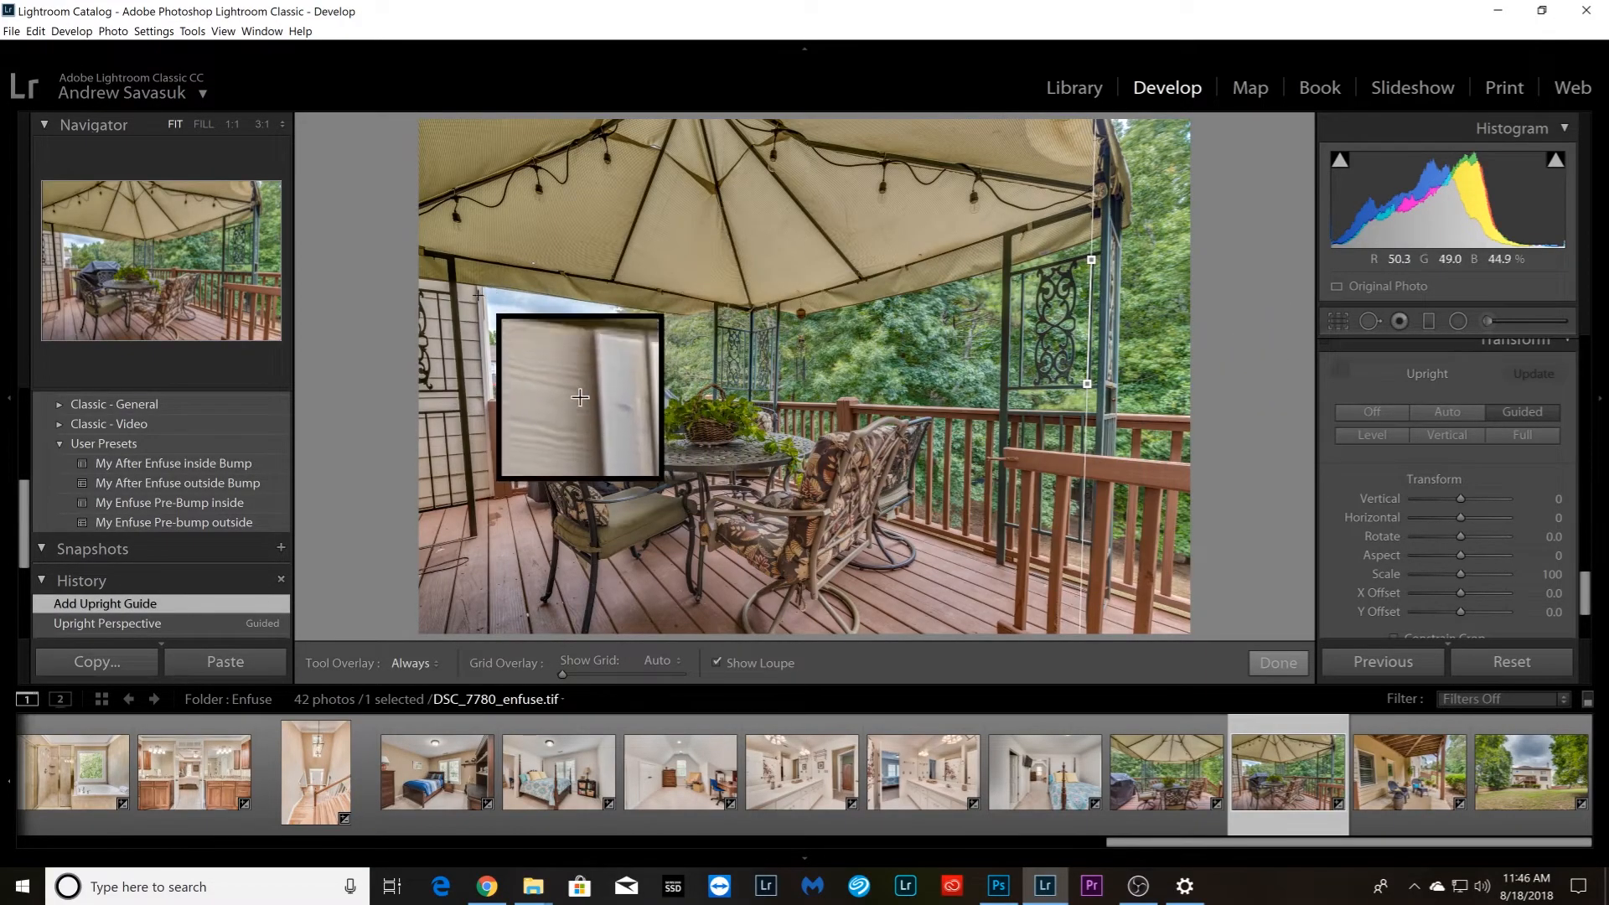
left_click_drag(475, 291, 490, 495)
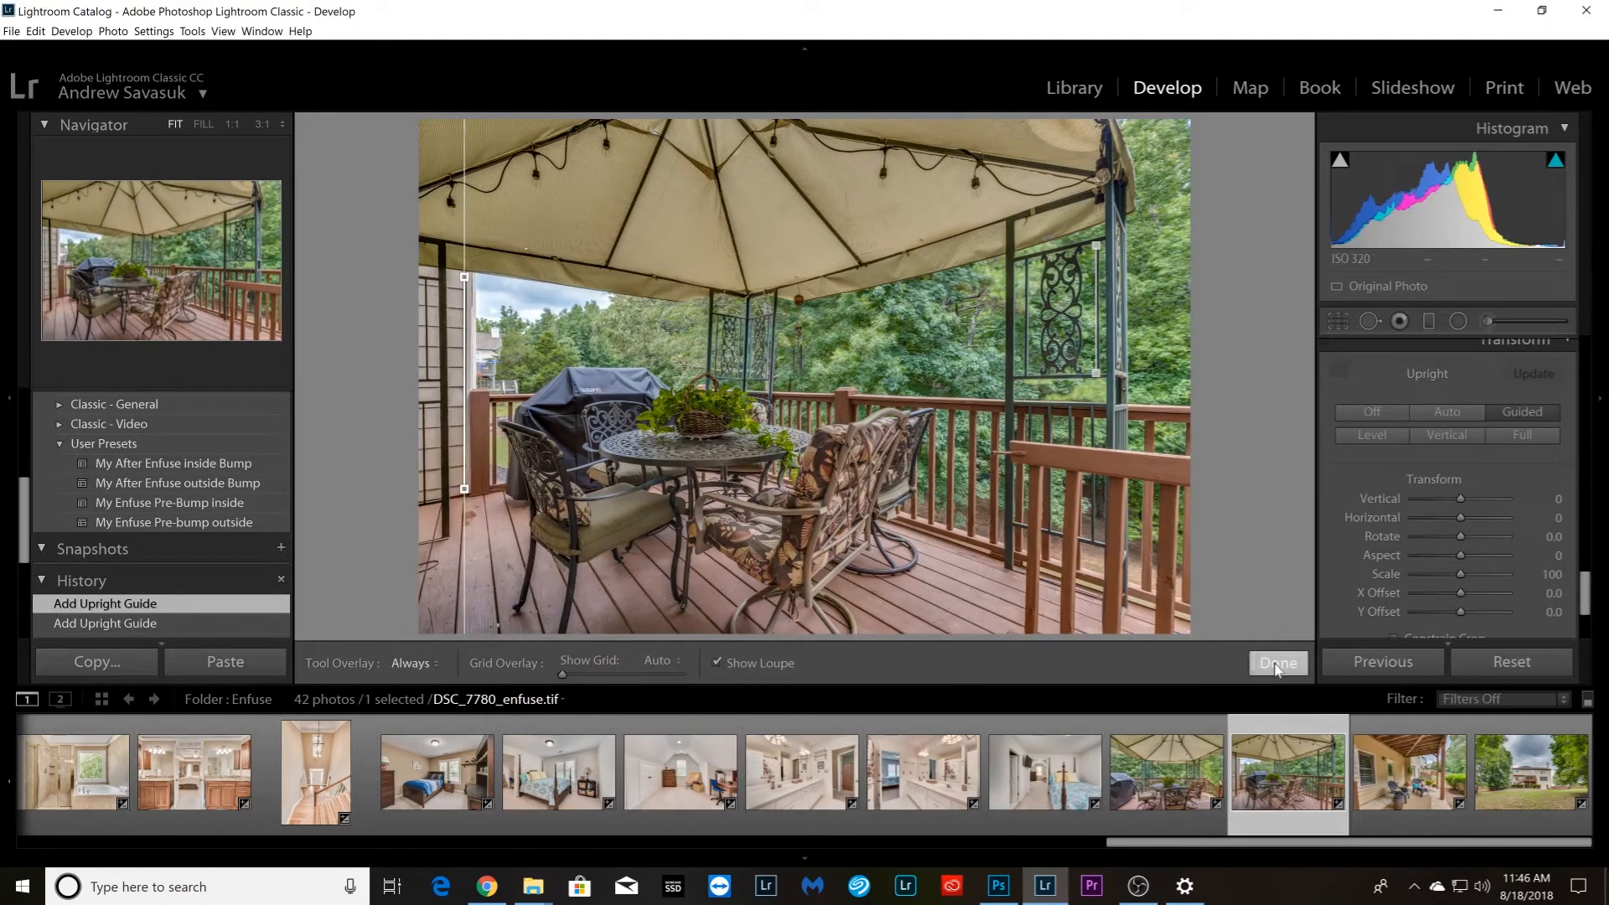
left_click(1277, 664)
Straighten patio photo DSC_7783_enfuse.tif with vertical Upright guides on the front wooden post and the outer window trim
key("Right")
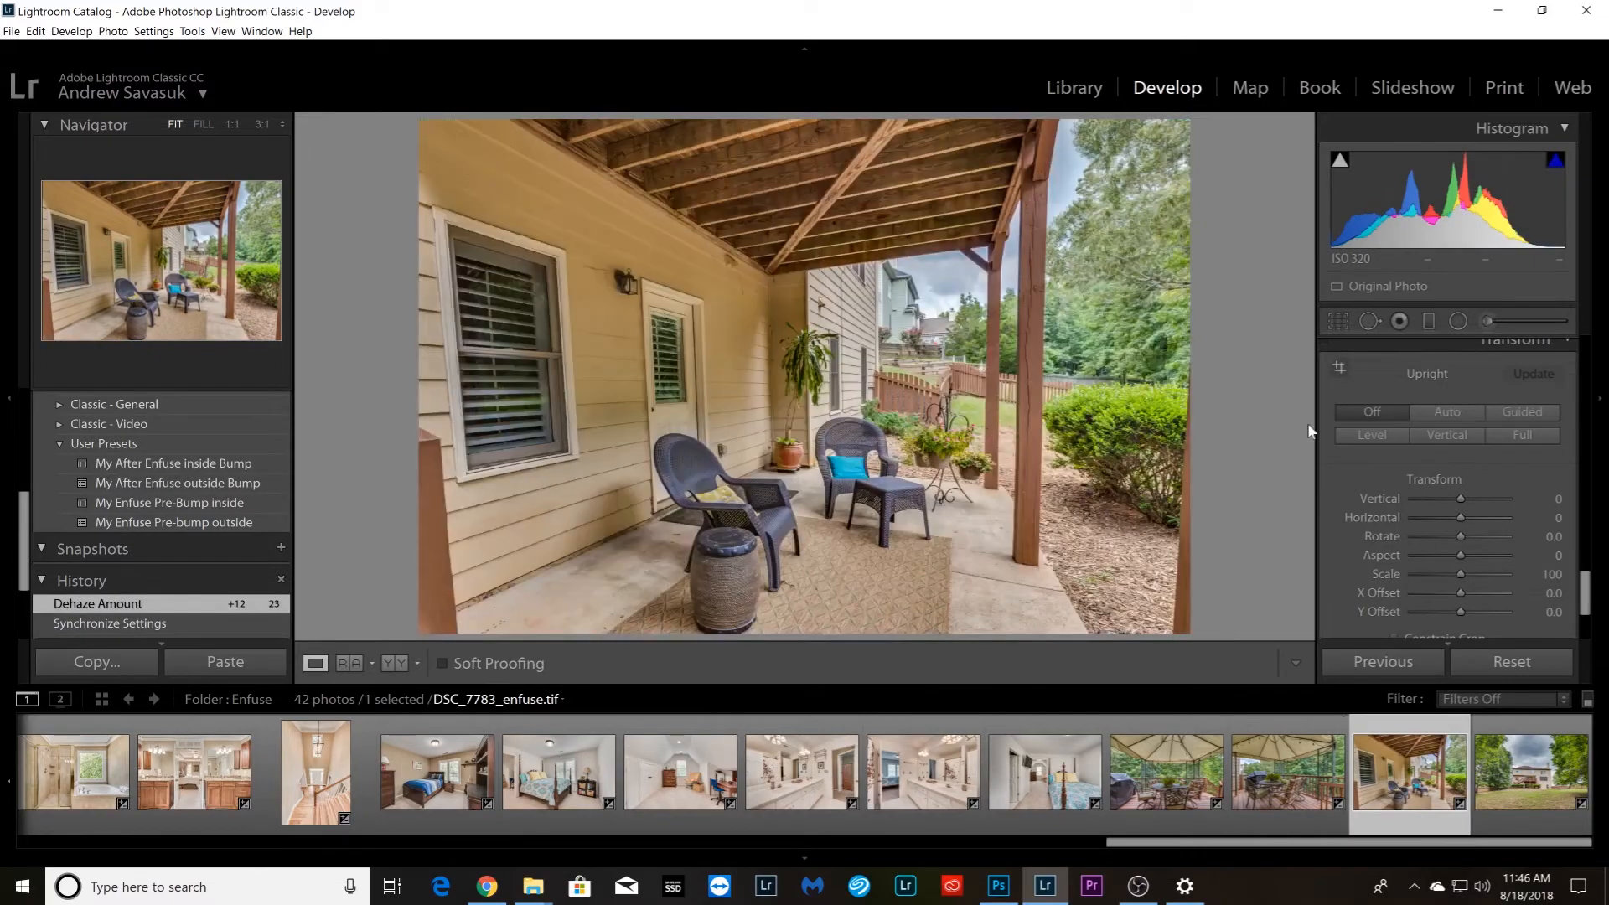
left_click(1344, 372)
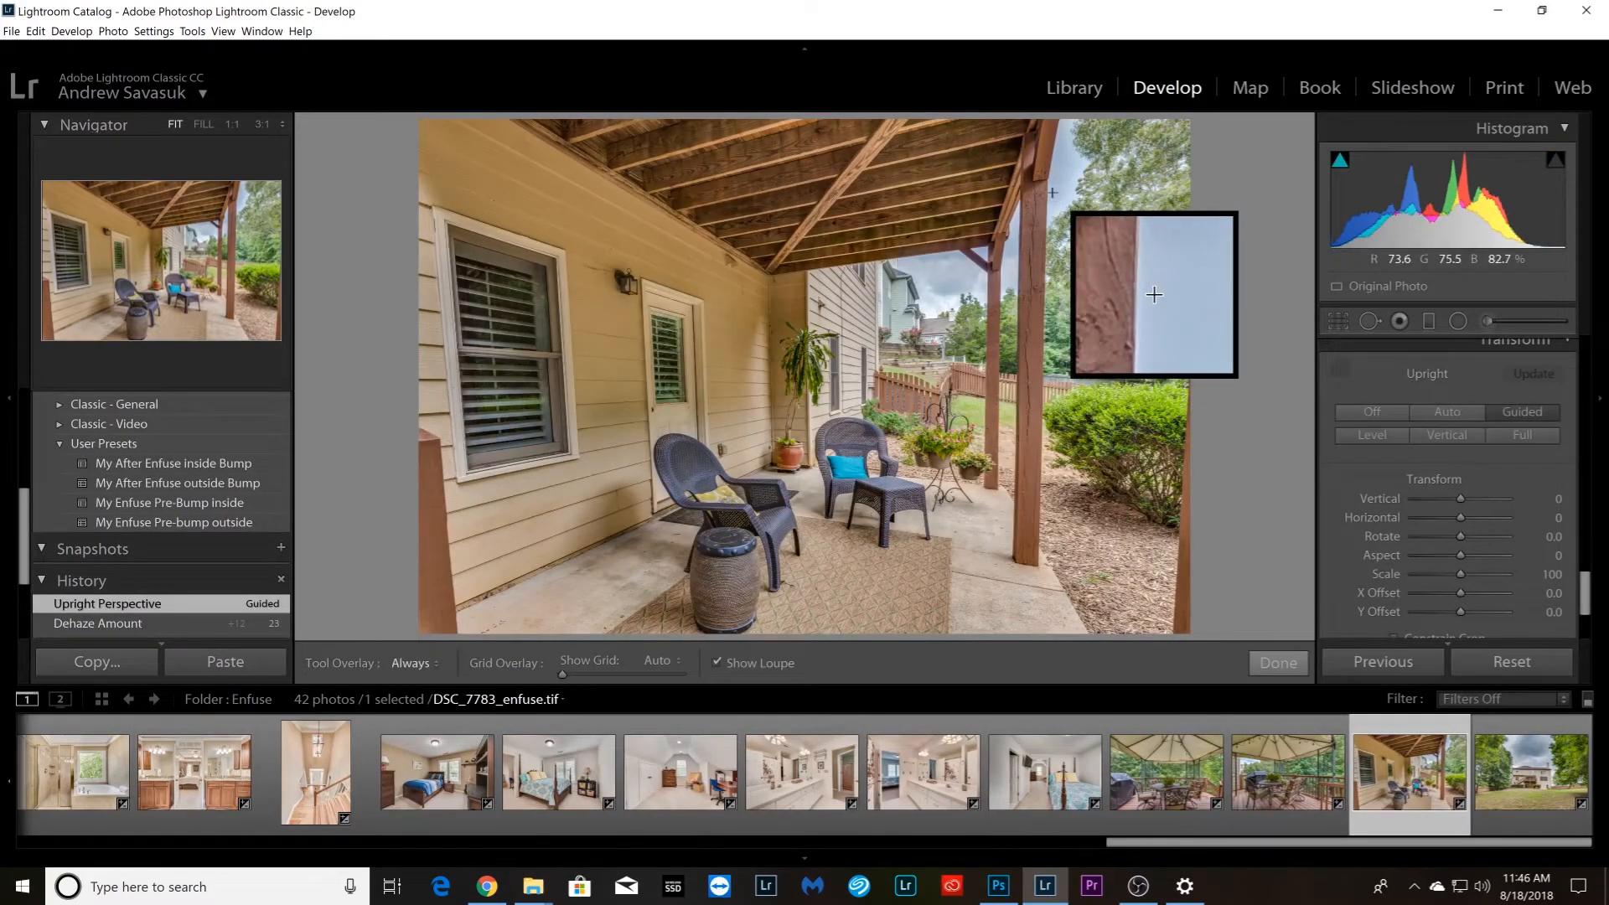
left_click_drag(1046, 190, 1039, 548)
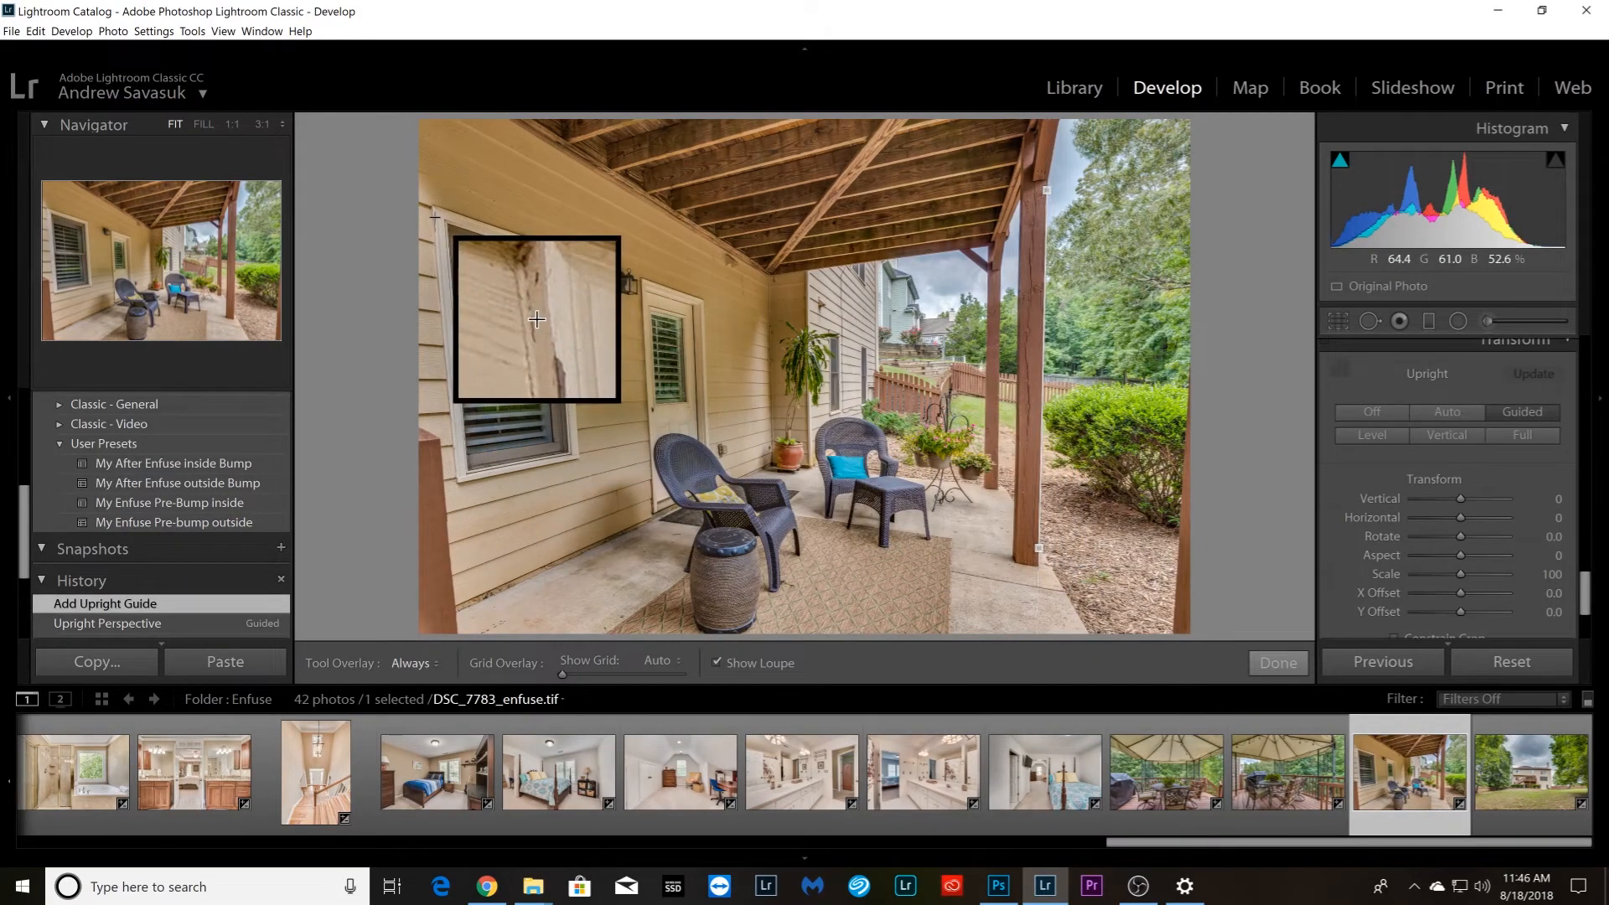
left_click_drag(430, 210, 455, 481)
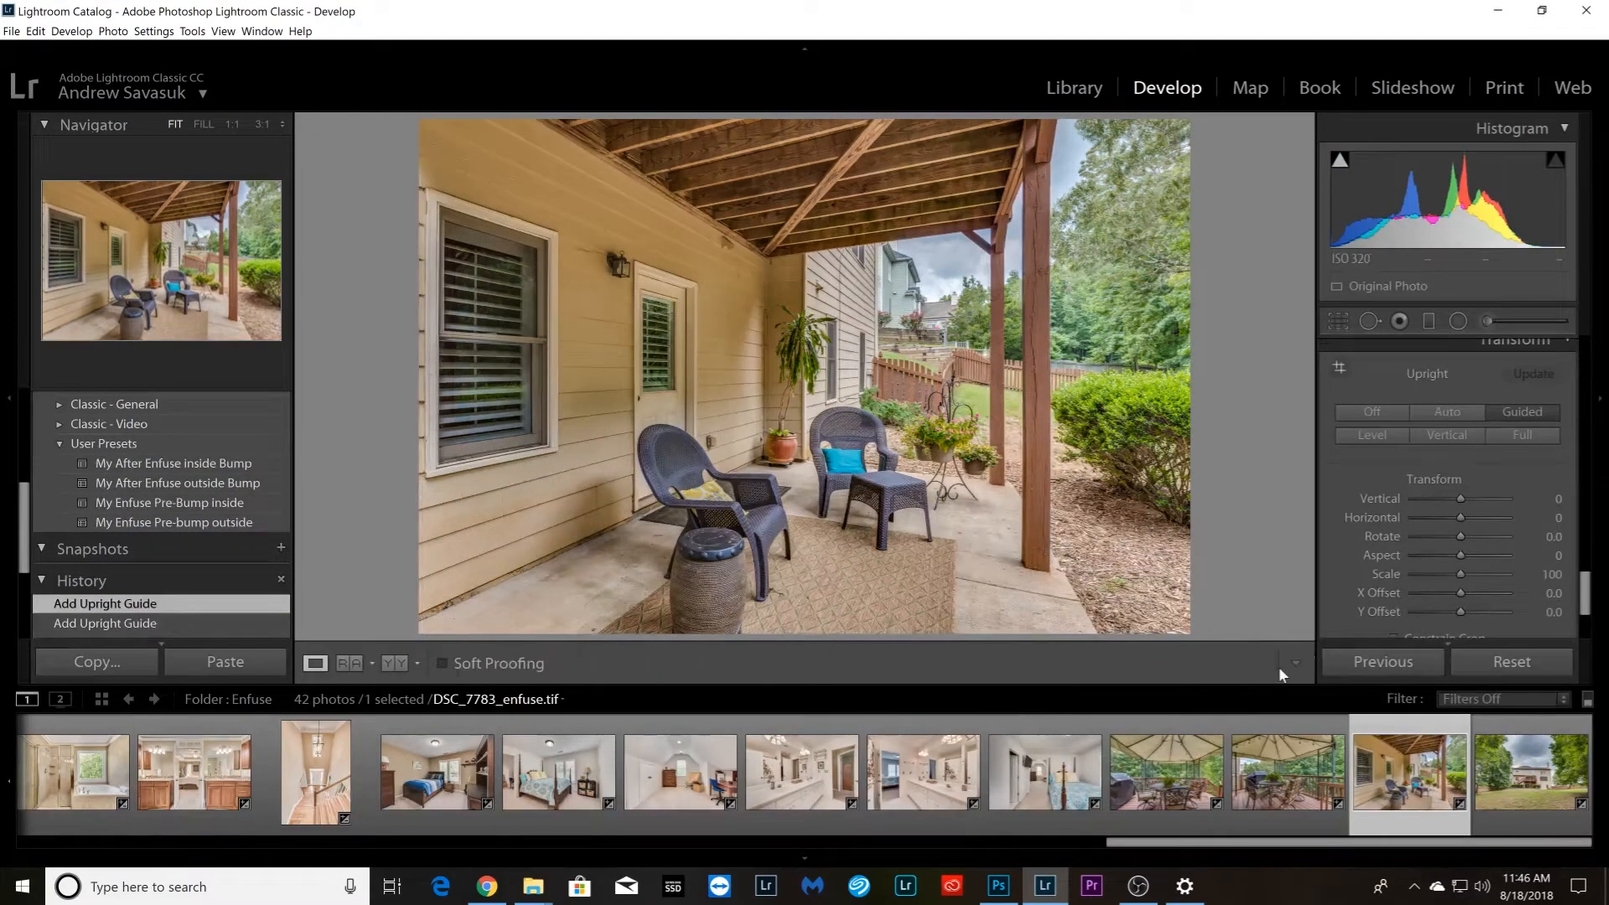
Straighten backyard photo DSC_7789_enfuse.tif with vertical Upright guides along both outer corners of the house
key("Right")
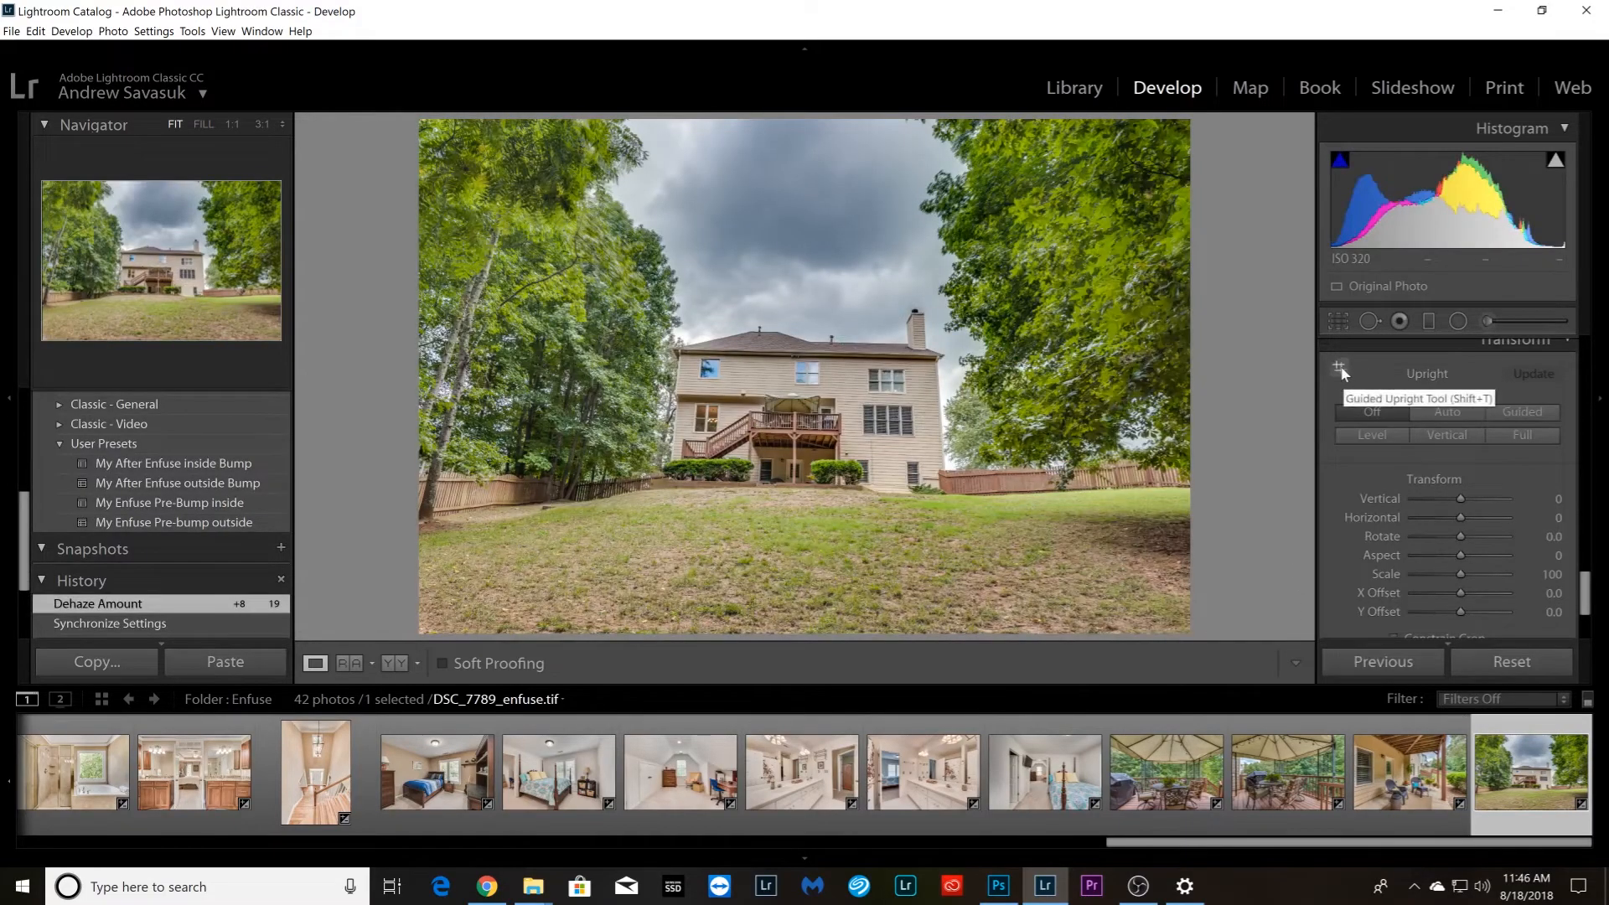
left_click(1340, 370)
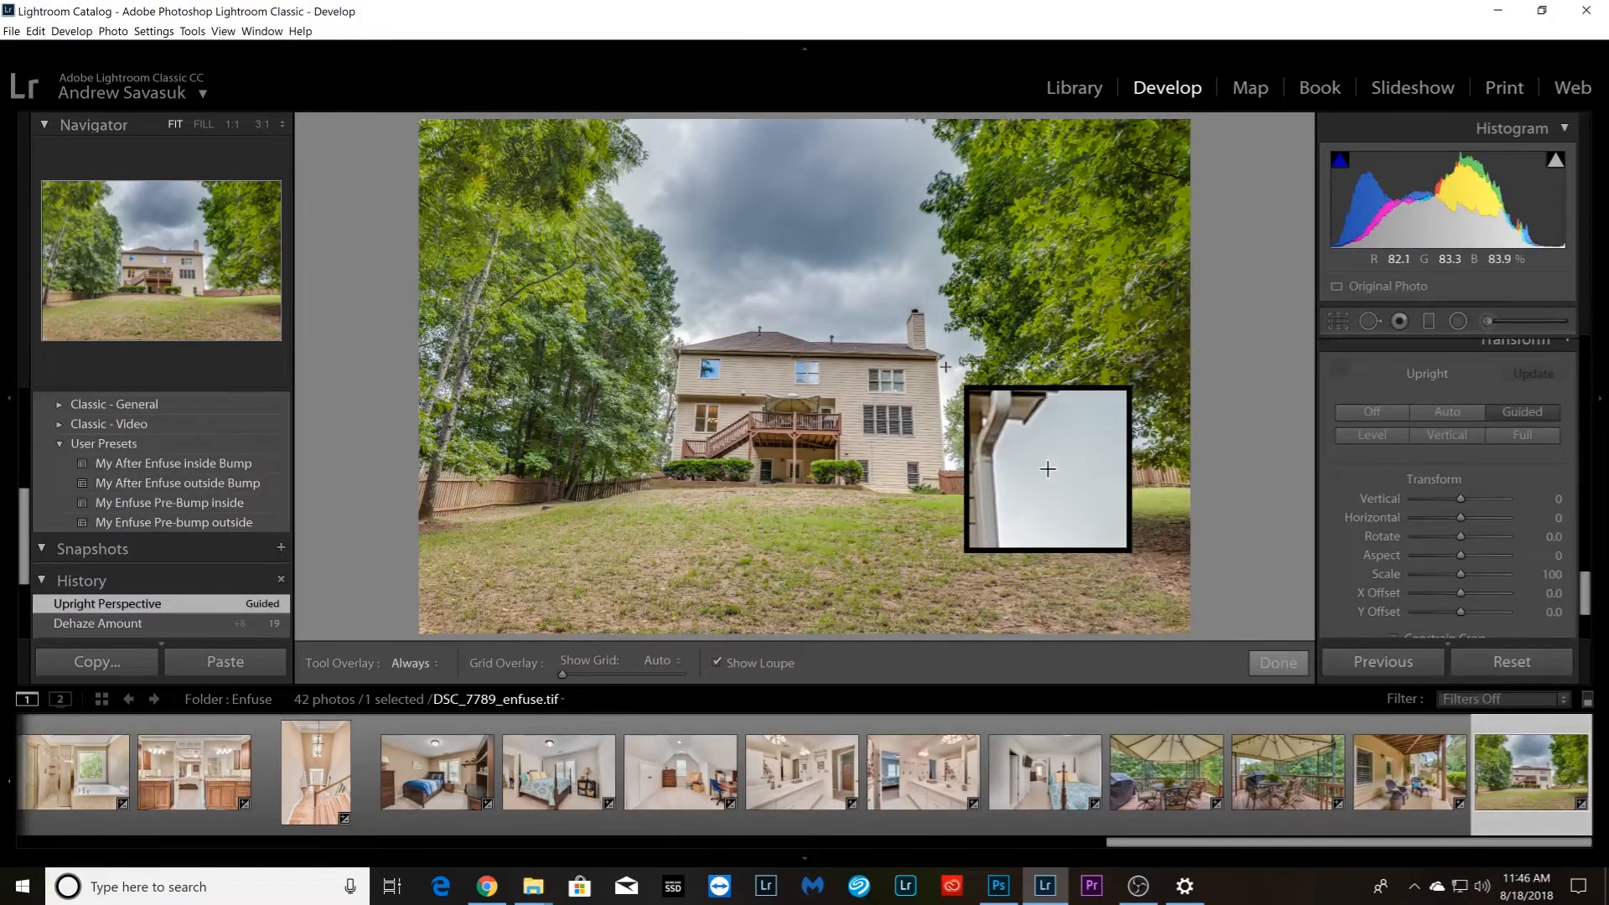
left_click_drag(939, 365, 944, 467)
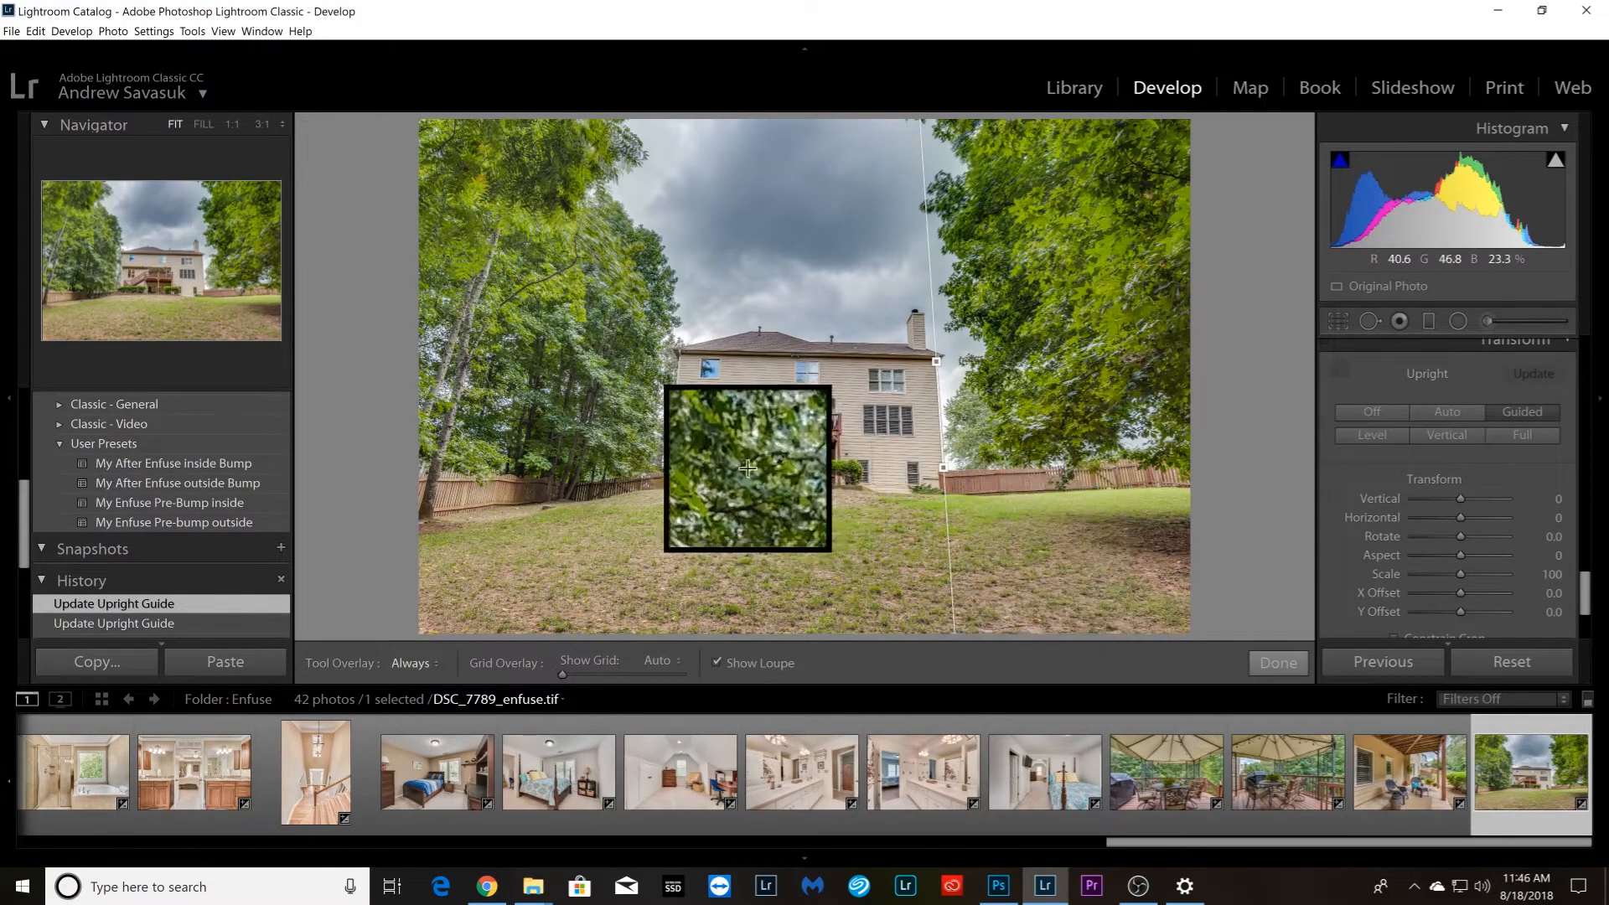
left_click_drag(781, 508, 775, 567)
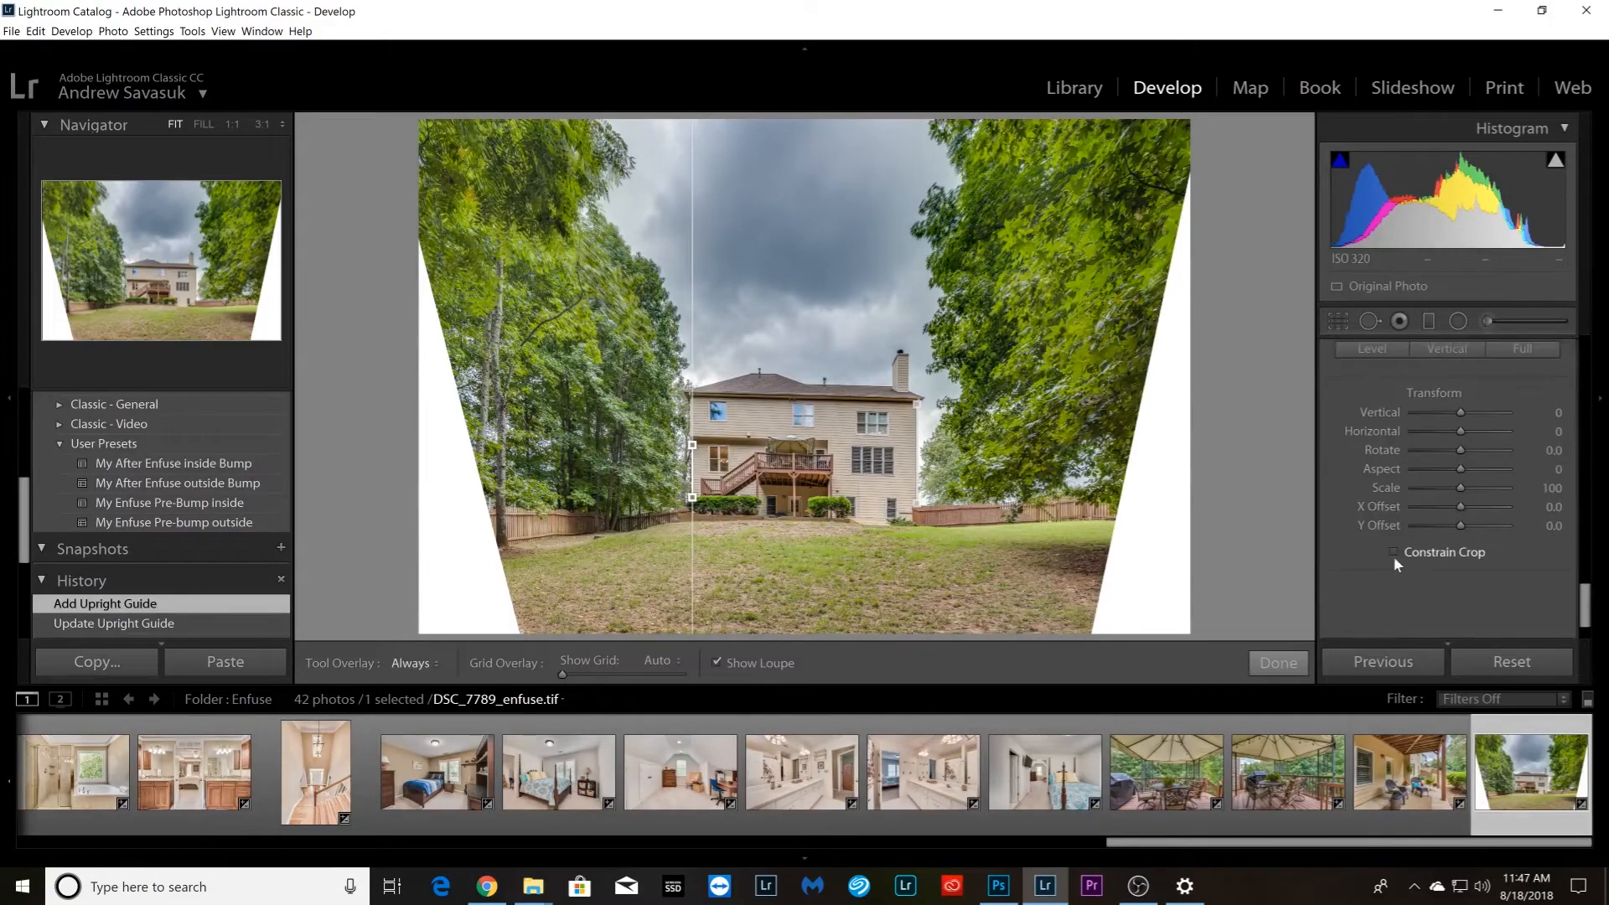
Enable Constrain Crop on the backyard photo and crop it tighter around the house, trimming the upper sky and keeping the original aspect
left_click(1394, 553)
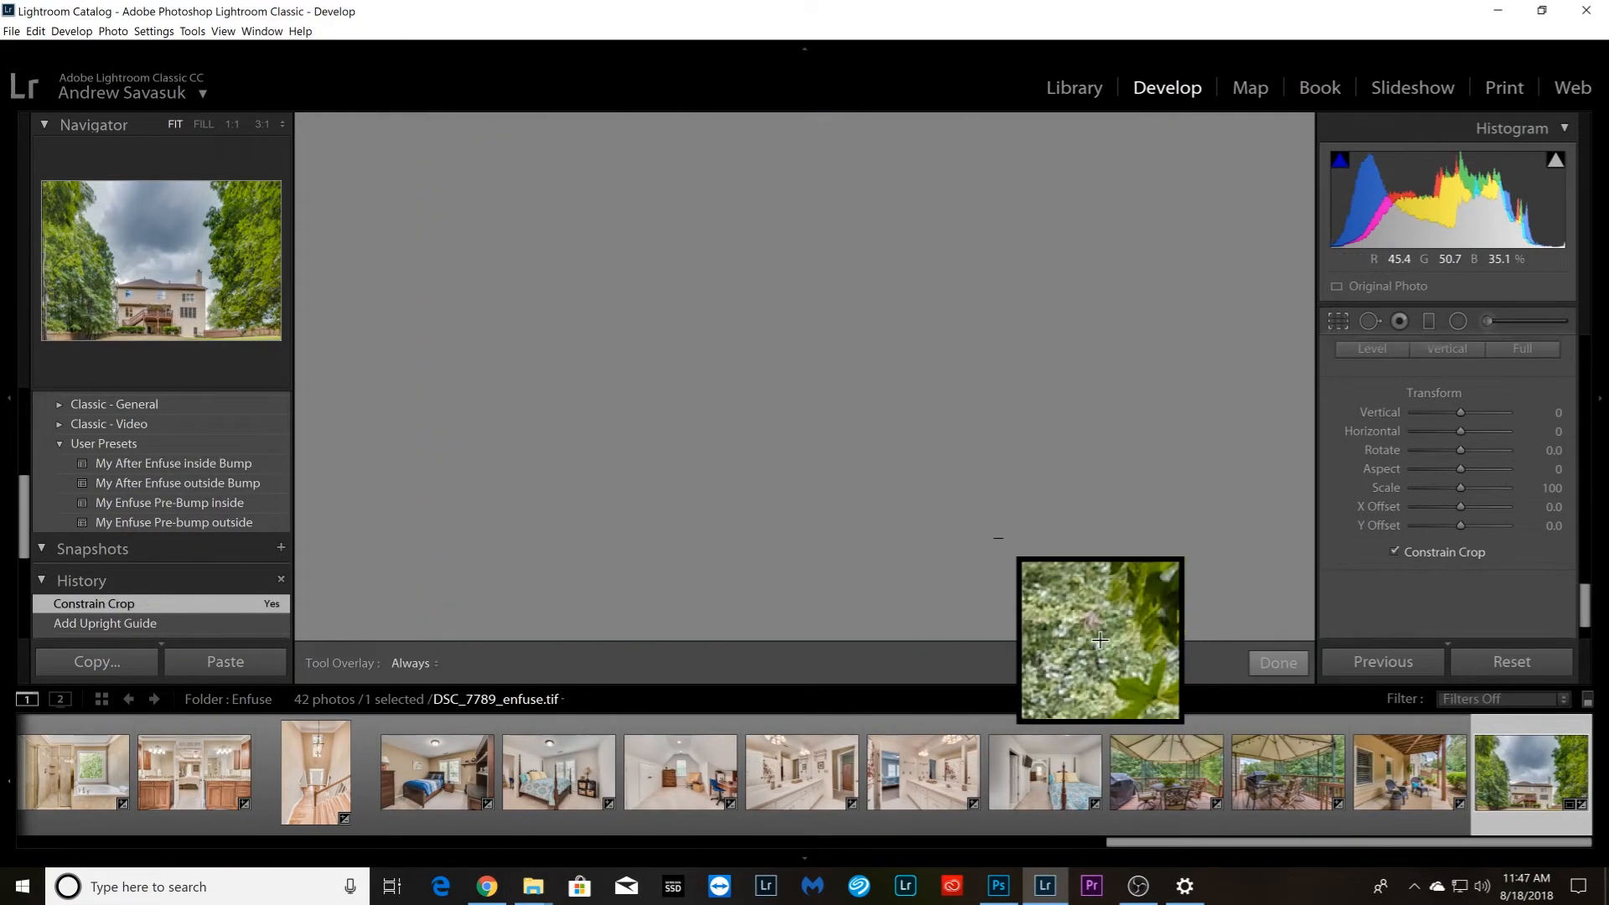
key("r")
left_click_drag(810, 182, 810, 222)
left_click_drag(810, 371, 812, 367)
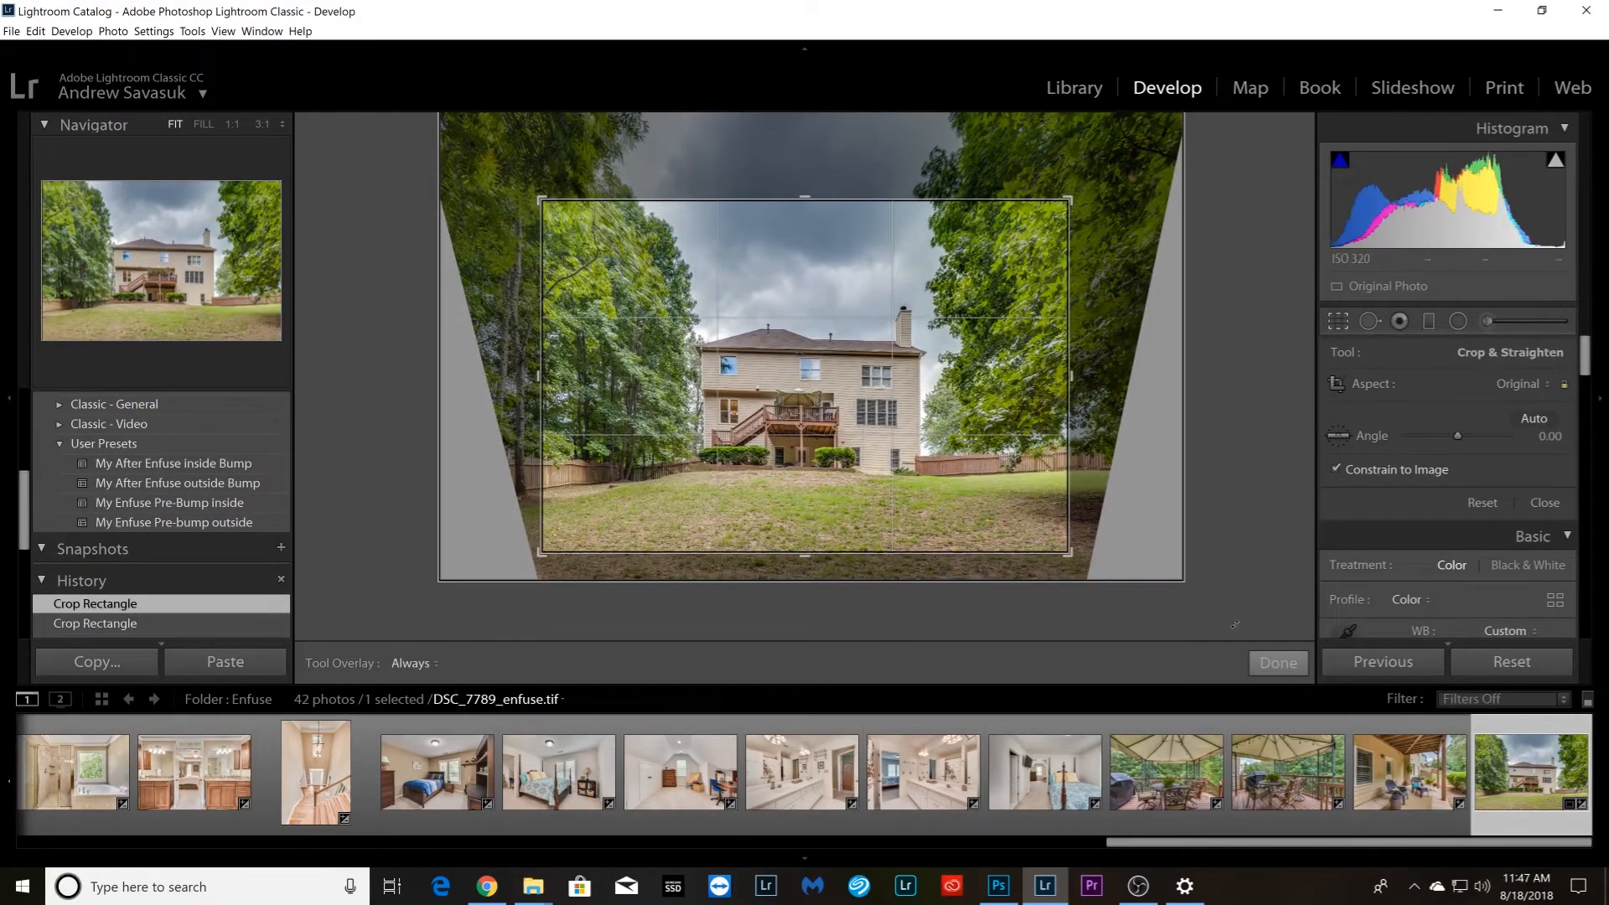
left_click(1277, 664)
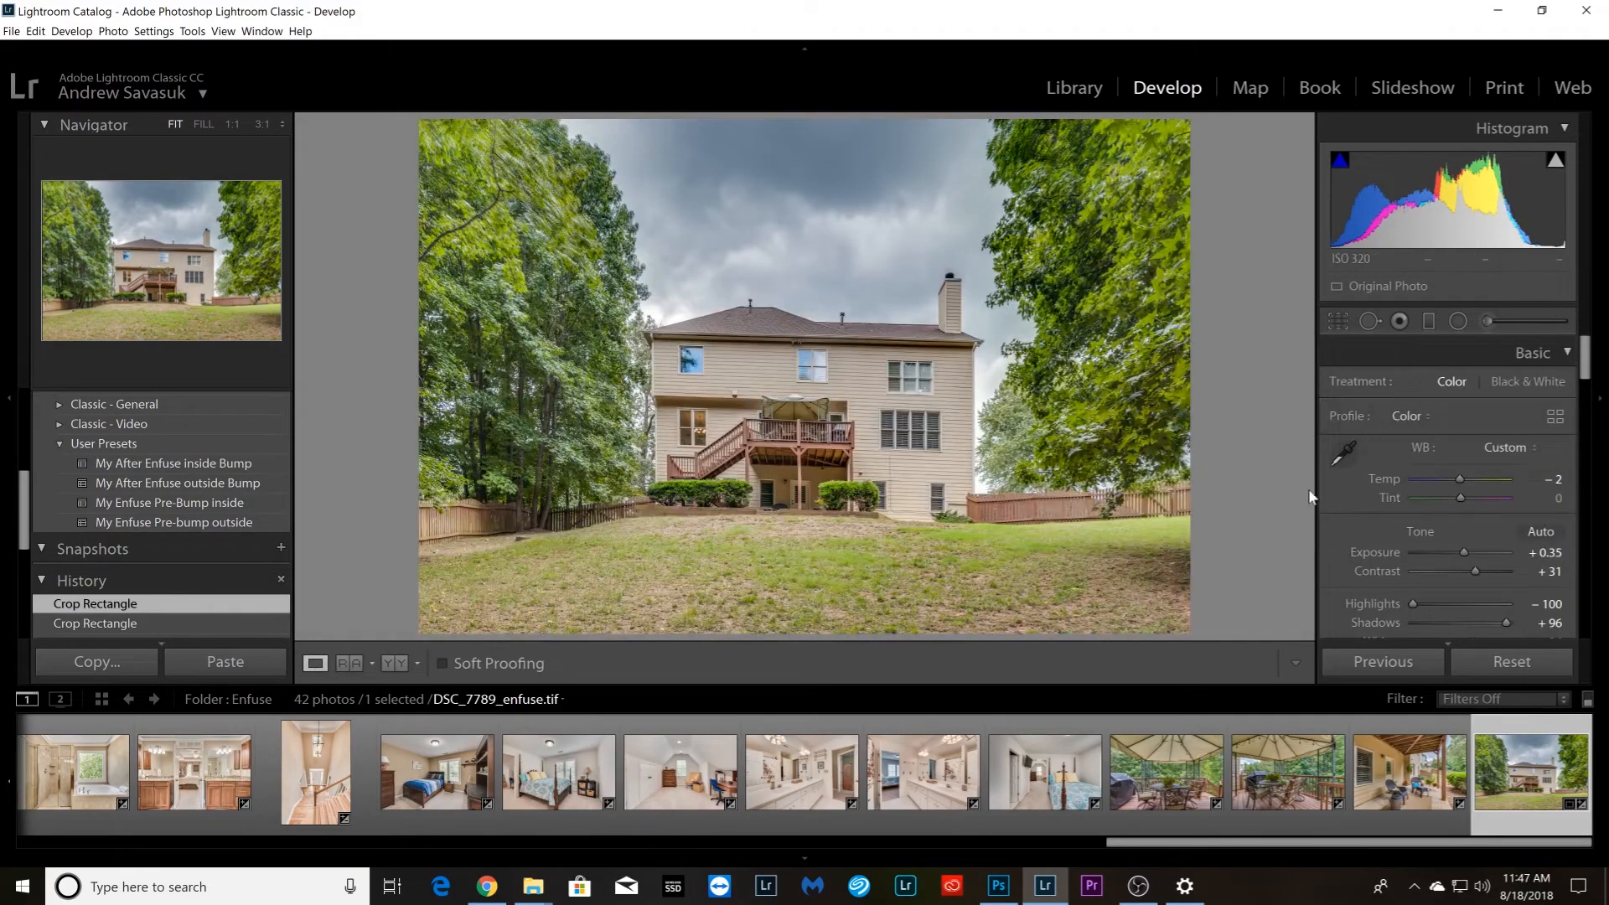
Add a horizontal Upright guide along the rear roofline of backyard photo DSC_7789_enfuse.tif to level the house
scroll(1367, 487, "down", 15)
scroll(1366, 498, "down", 3)
left_click(1340, 534)
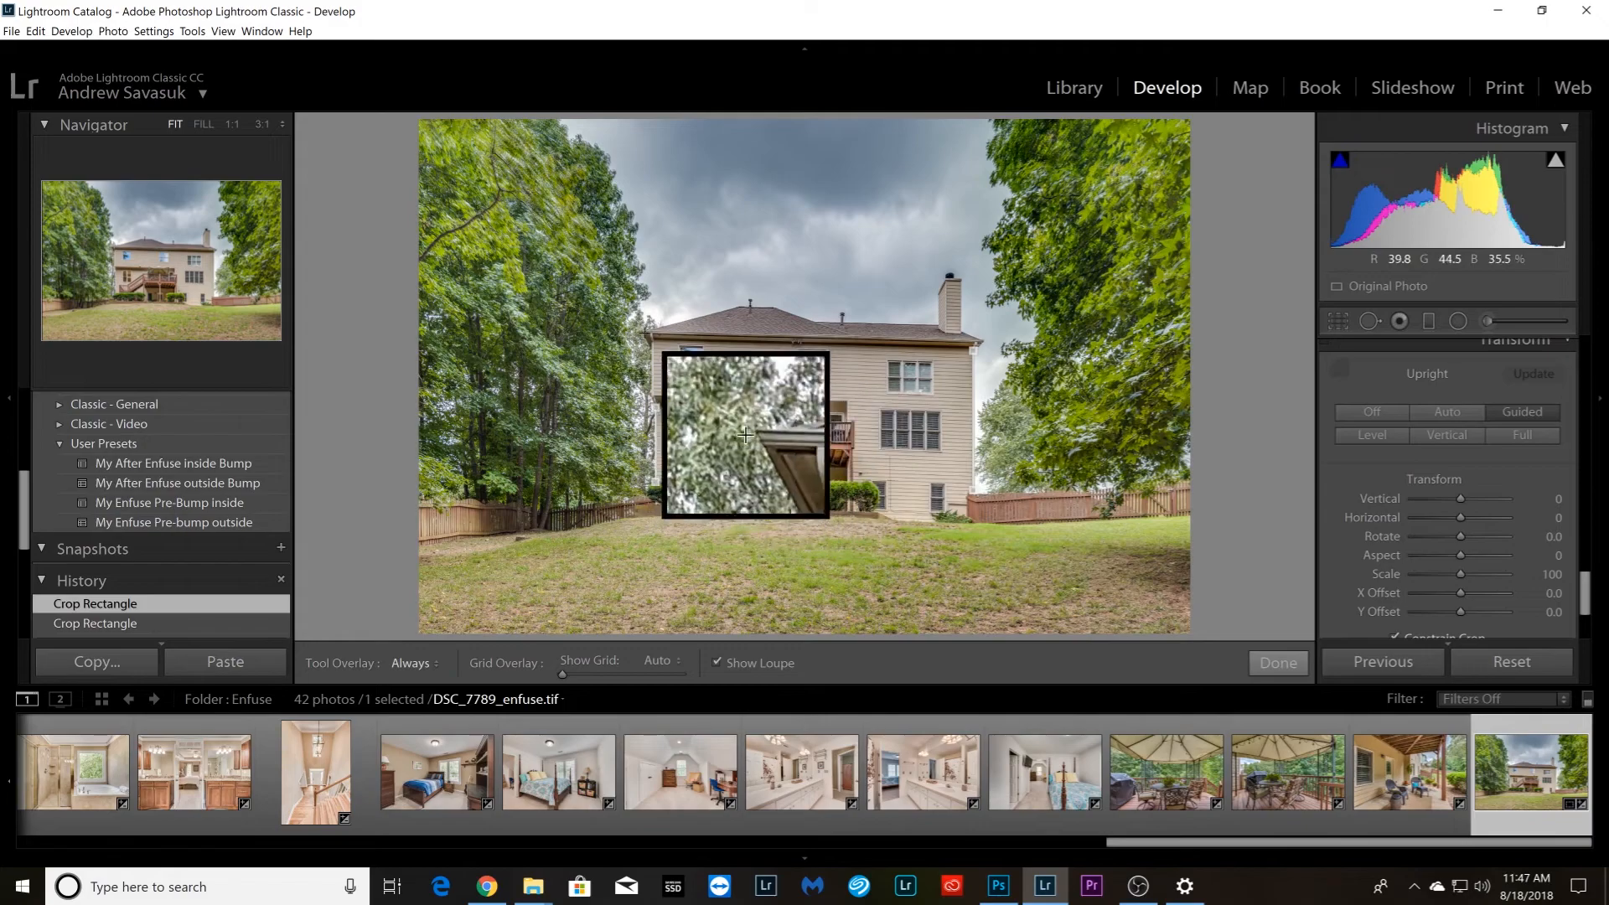
left_click_drag(644, 333, 975, 342)
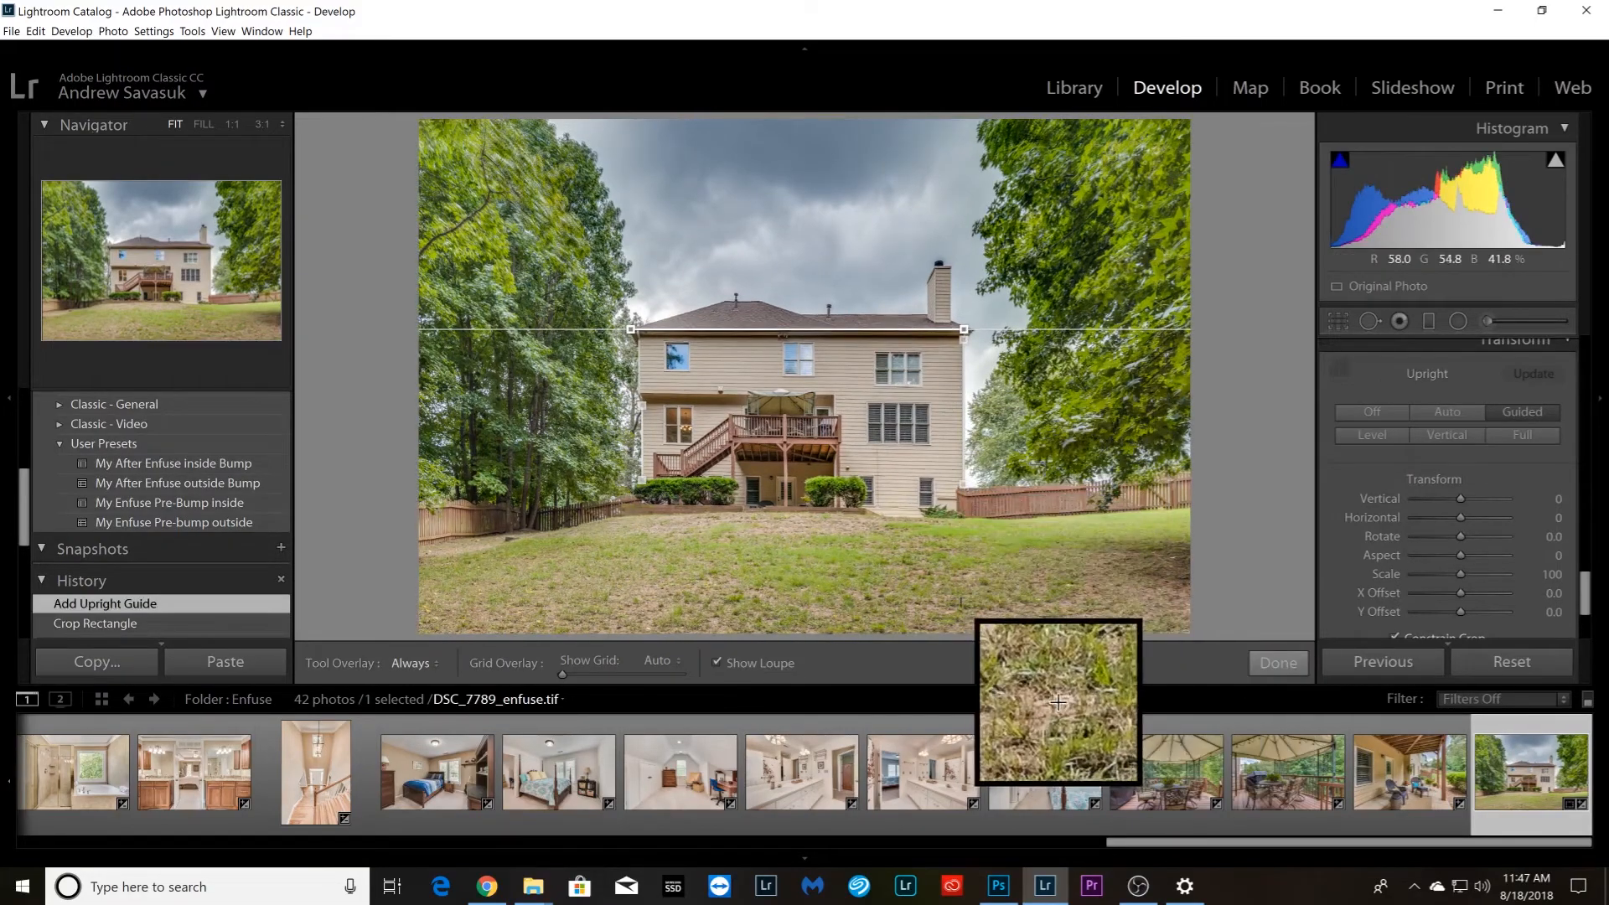
left_click(1292, 665)
Straighten front photo DSC_7510_enfuse.tif with a horizontal Upright guide on the roof ridge and vertical guides on the outer house corner and white downspout
left_click_drag(1204, 843, 113, 852)
left_click(1039, 806)
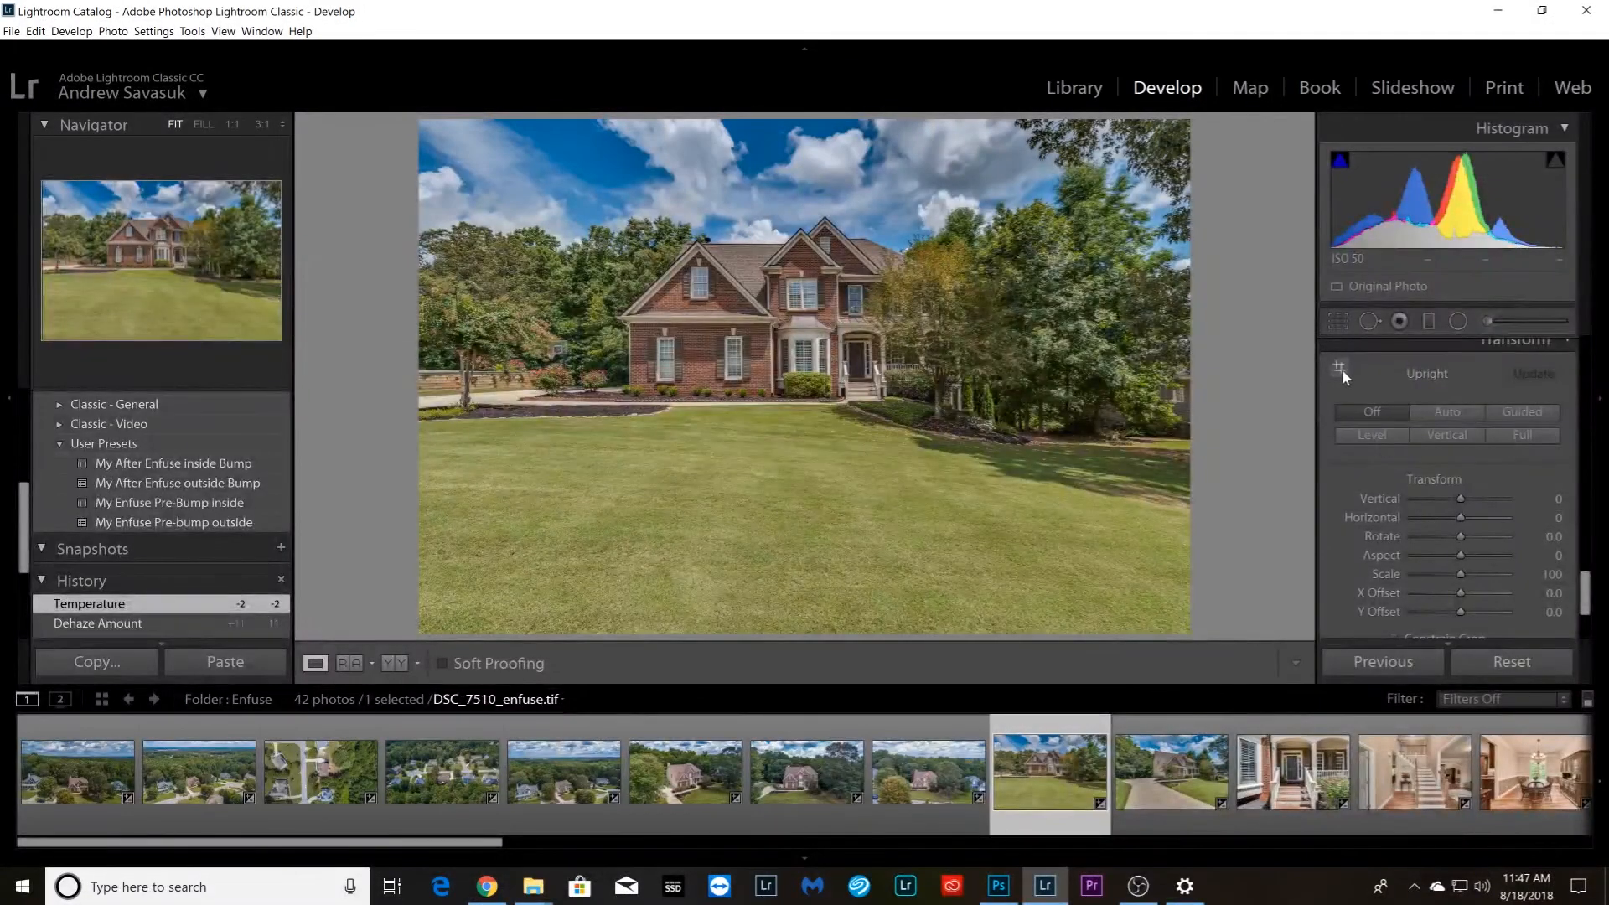
left_click(1340, 370)
left_click_drag(709, 242, 784, 244)
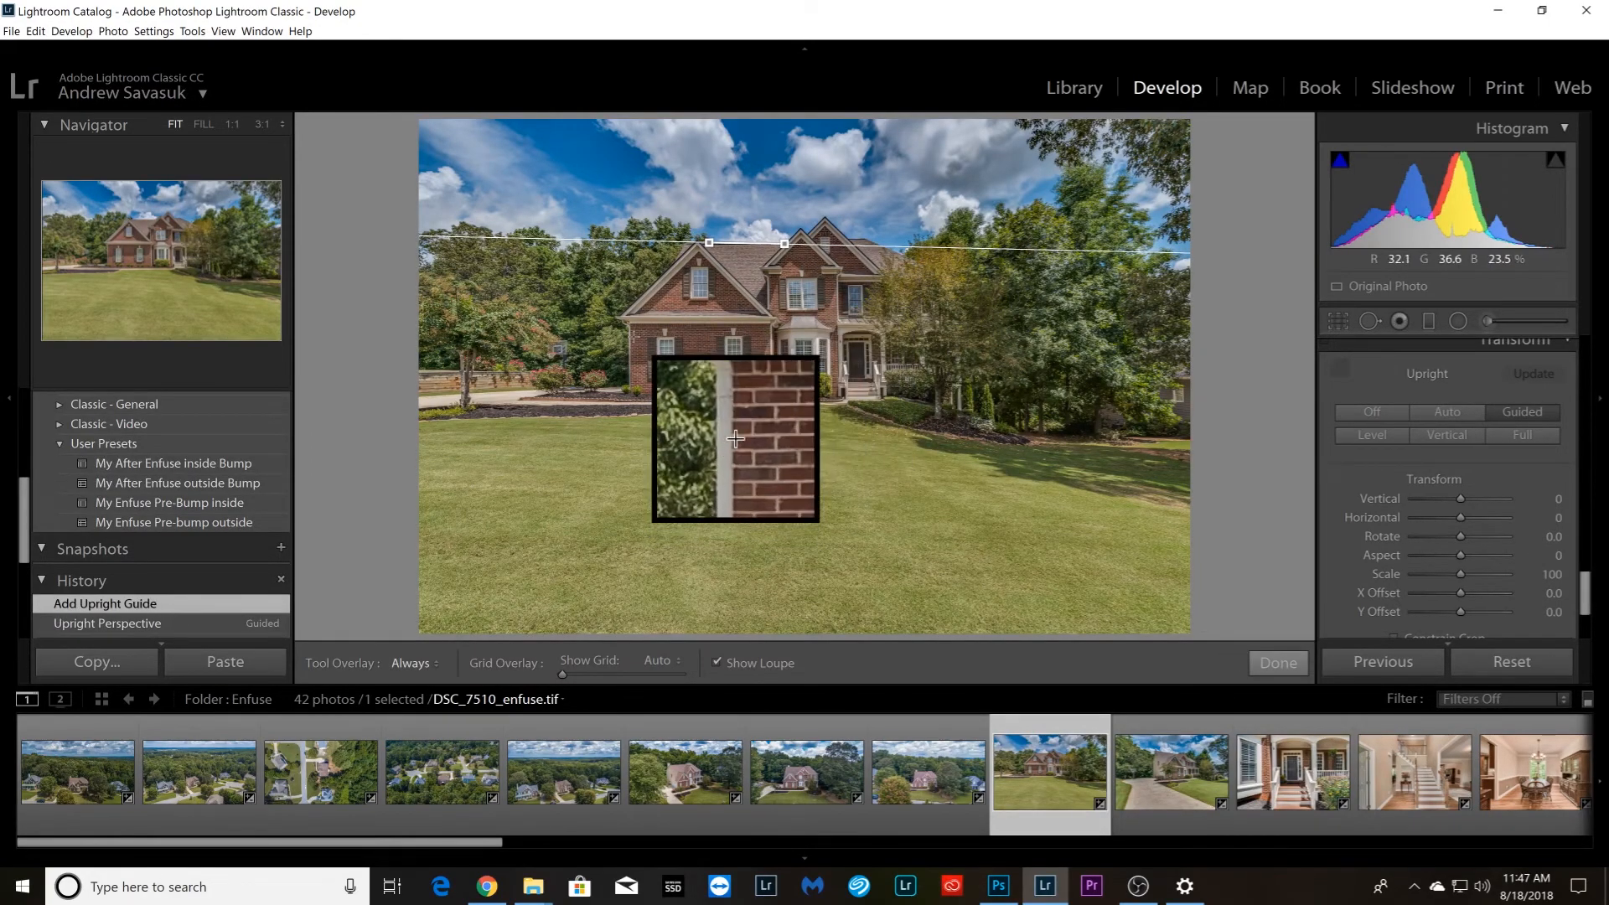
left_click_drag(630, 328, 628, 380)
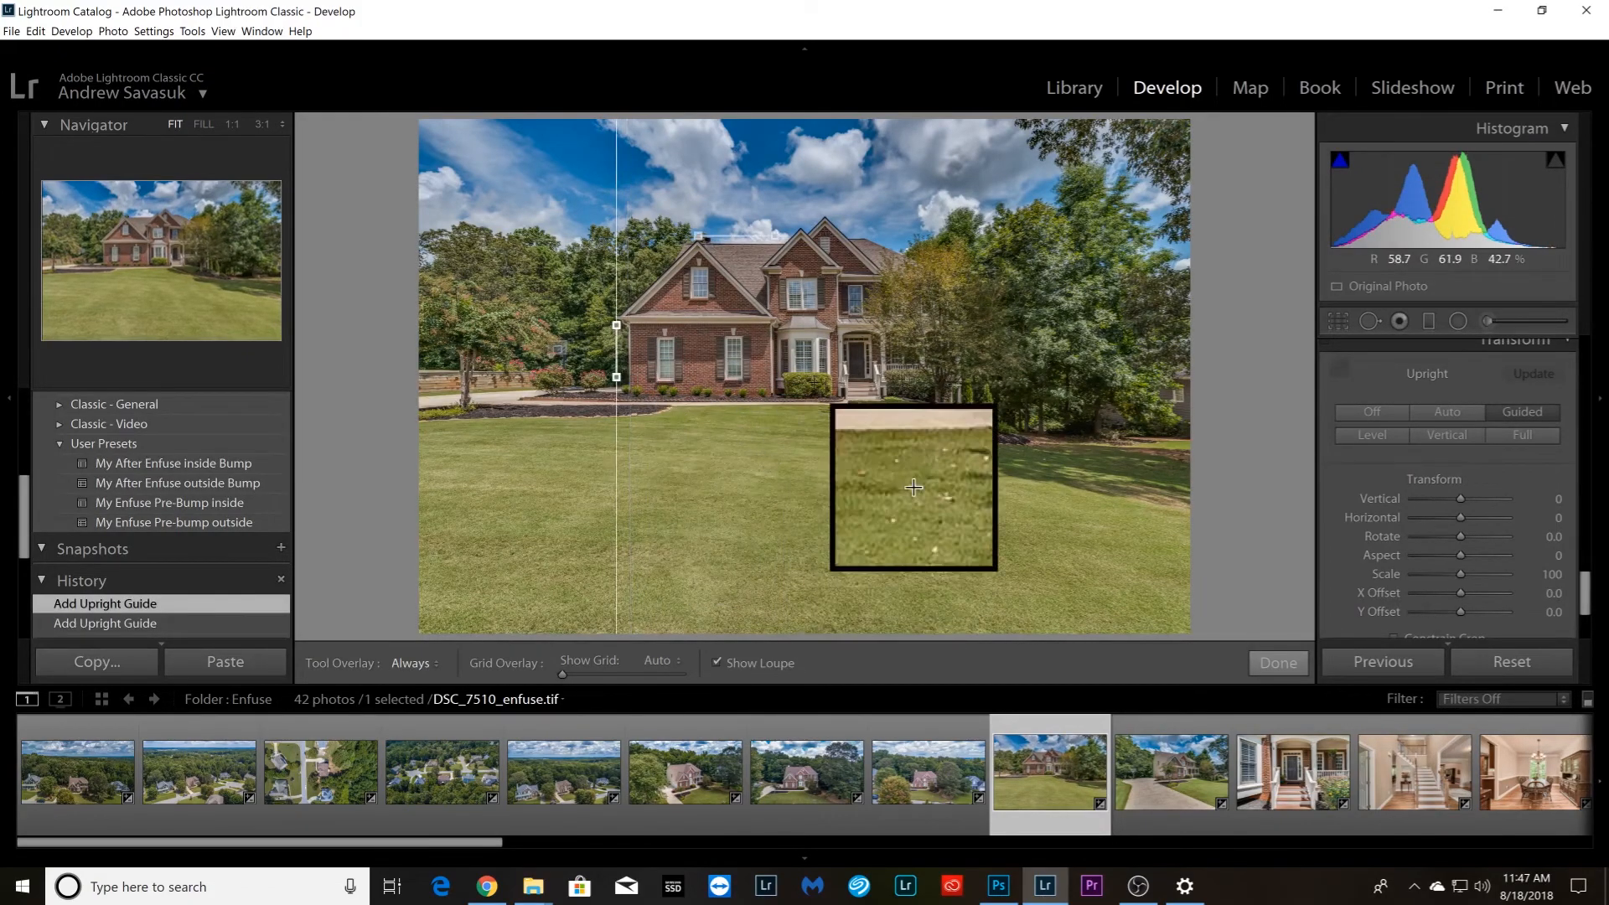
left_click_drag(830, 270, 830, 302)
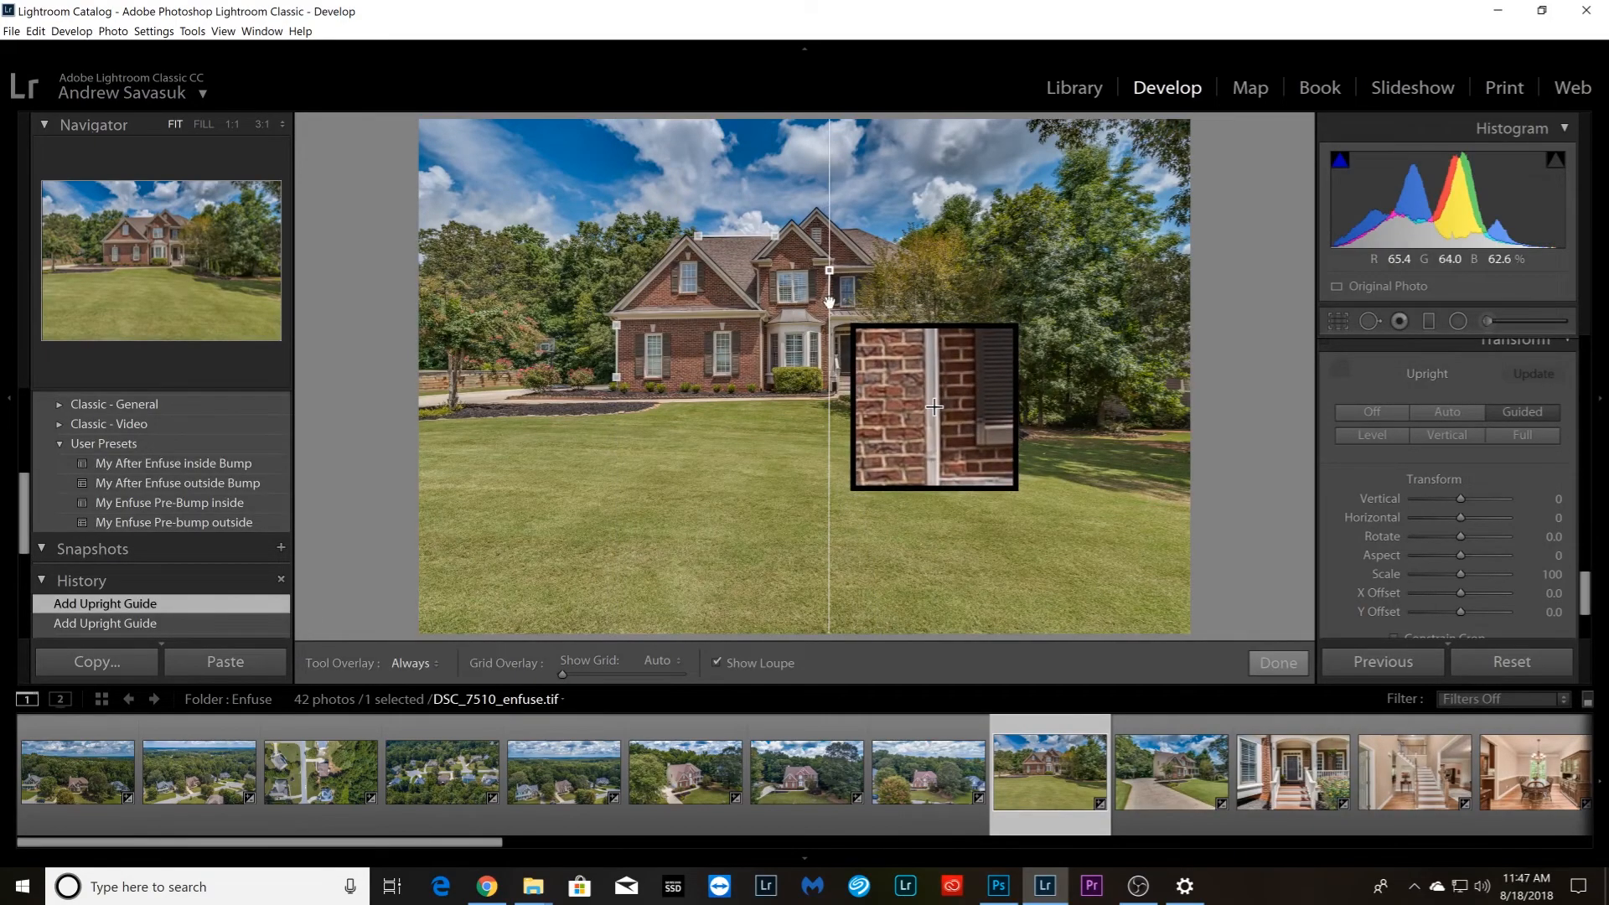
left_click(1278, 663)
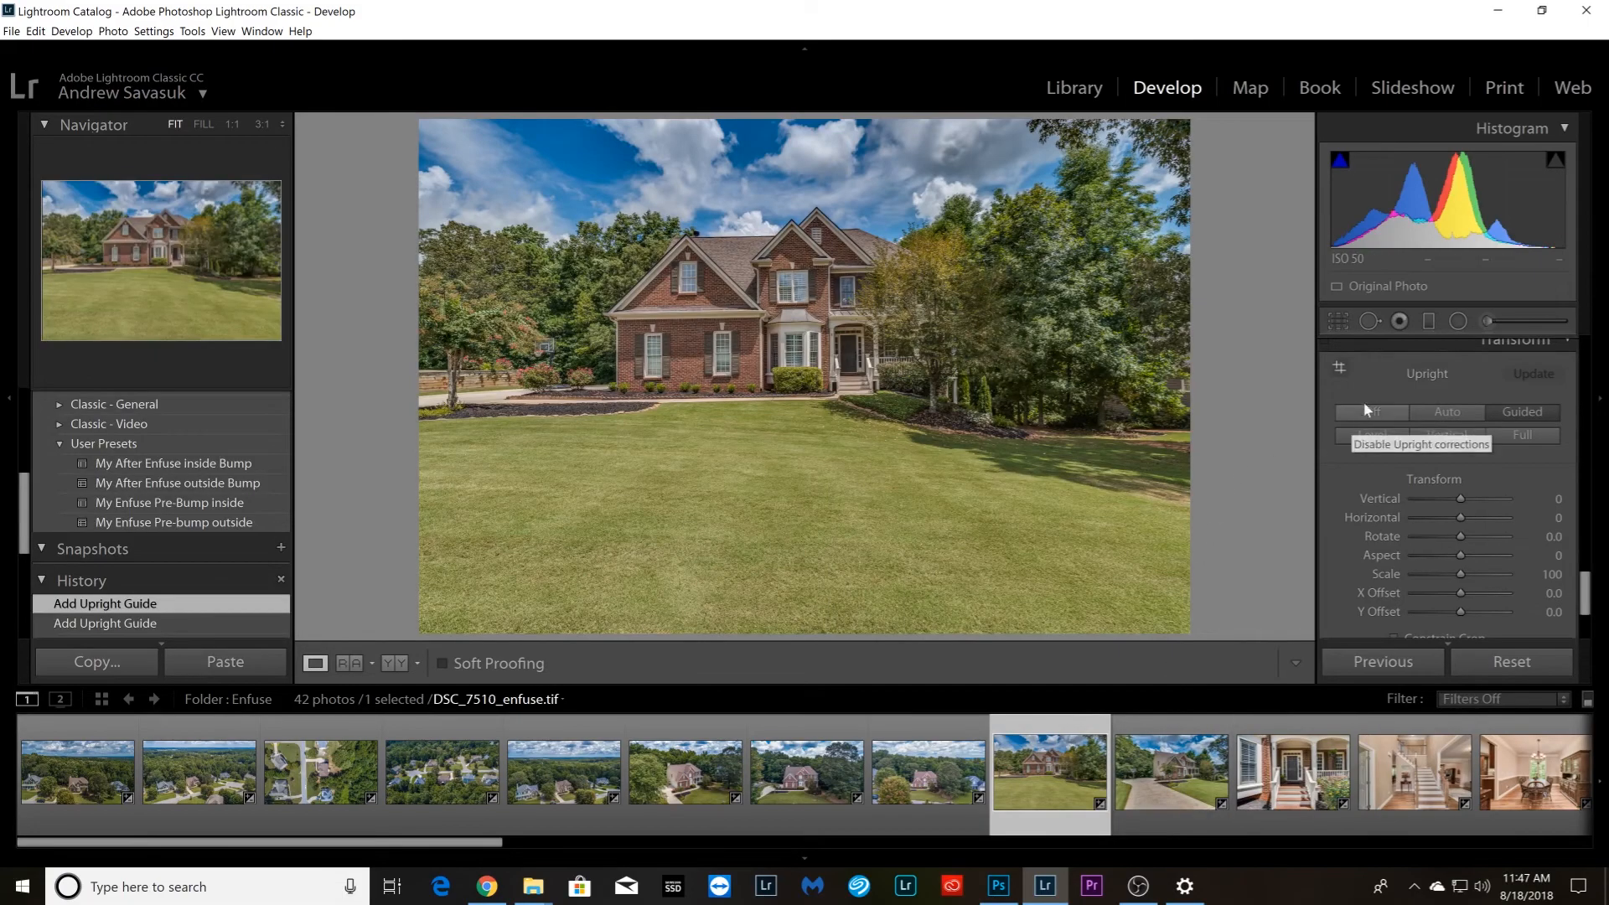
Straighten driveway photo DSC_7516_enfuse.tif with vertical Upright guides on the garage-side house corner and the far porch column
left_click(1176, 796)
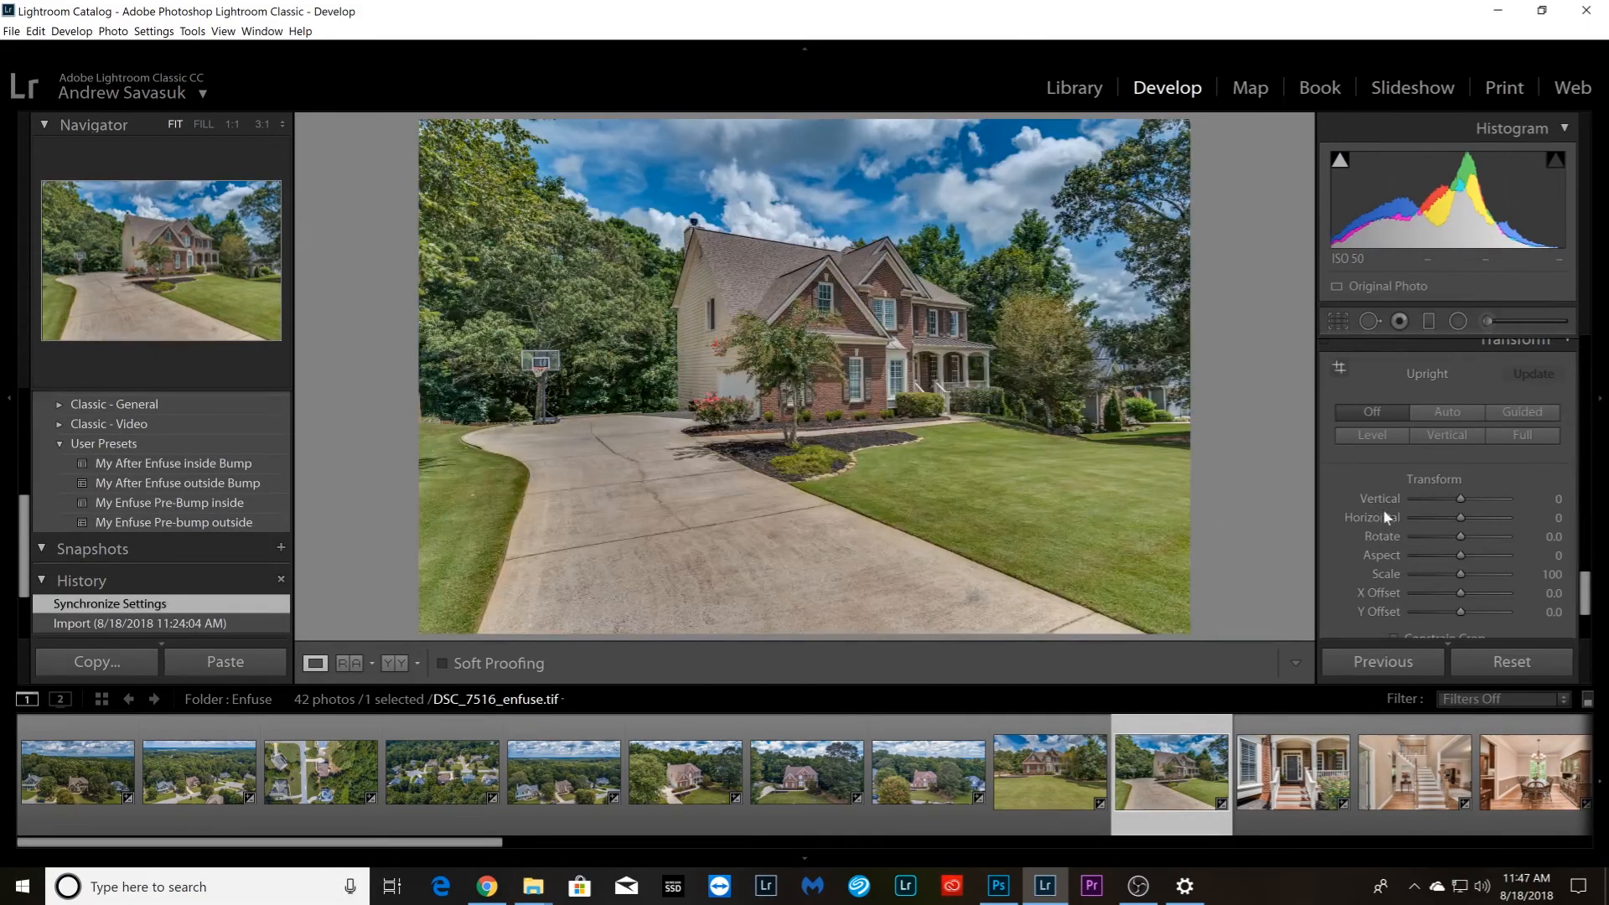
left_click(1340, 367)
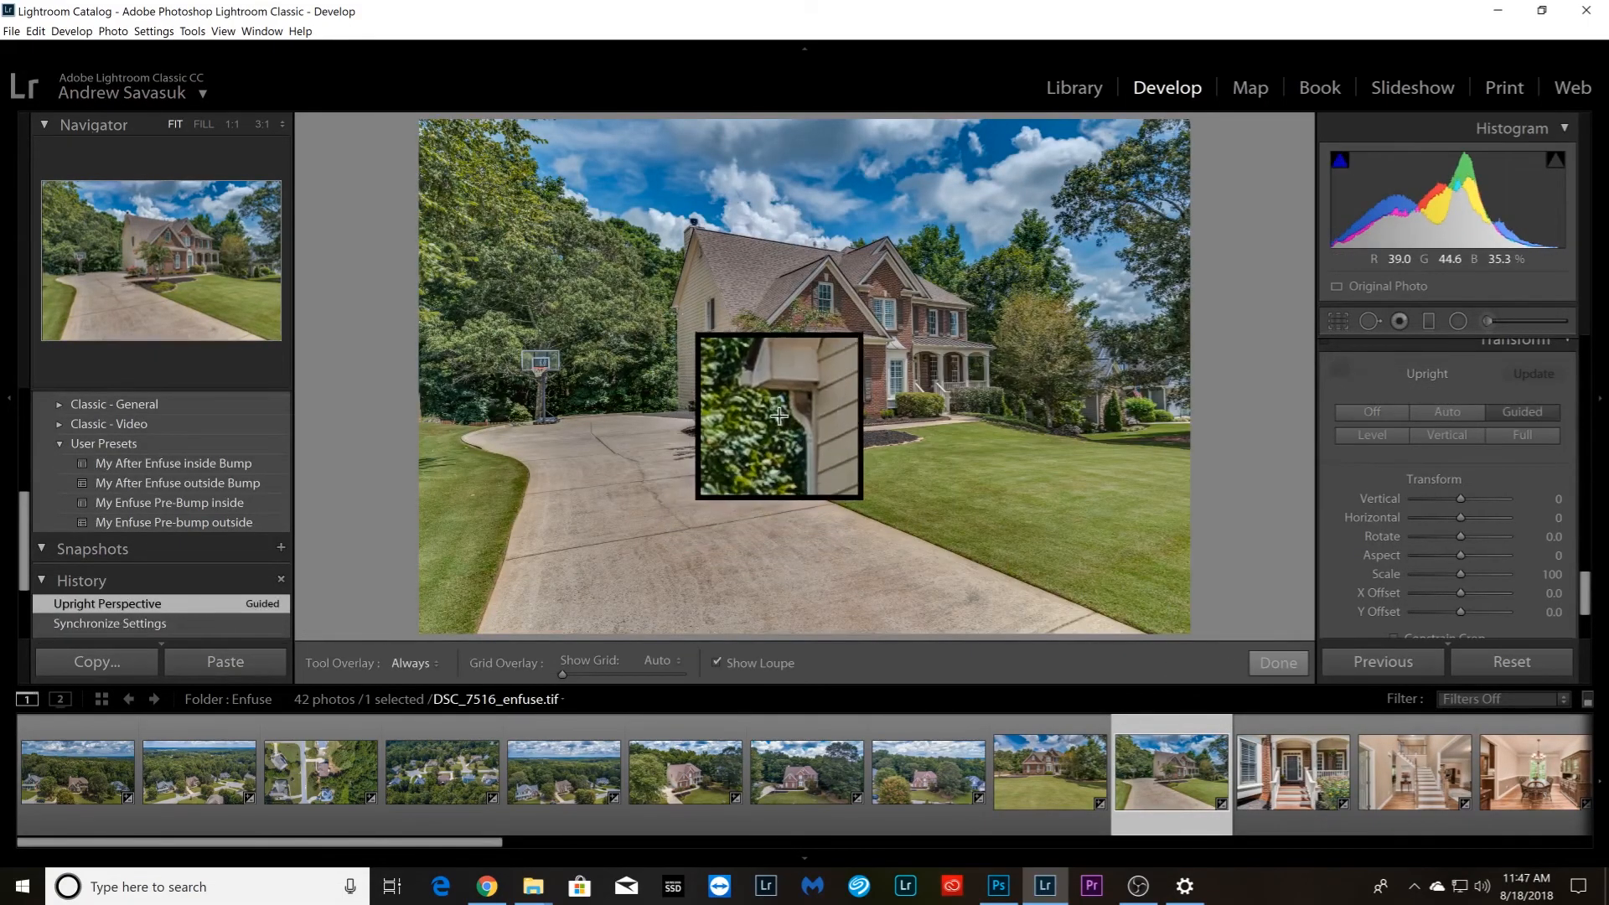
left_click_drag(678, 312, 678, 383)
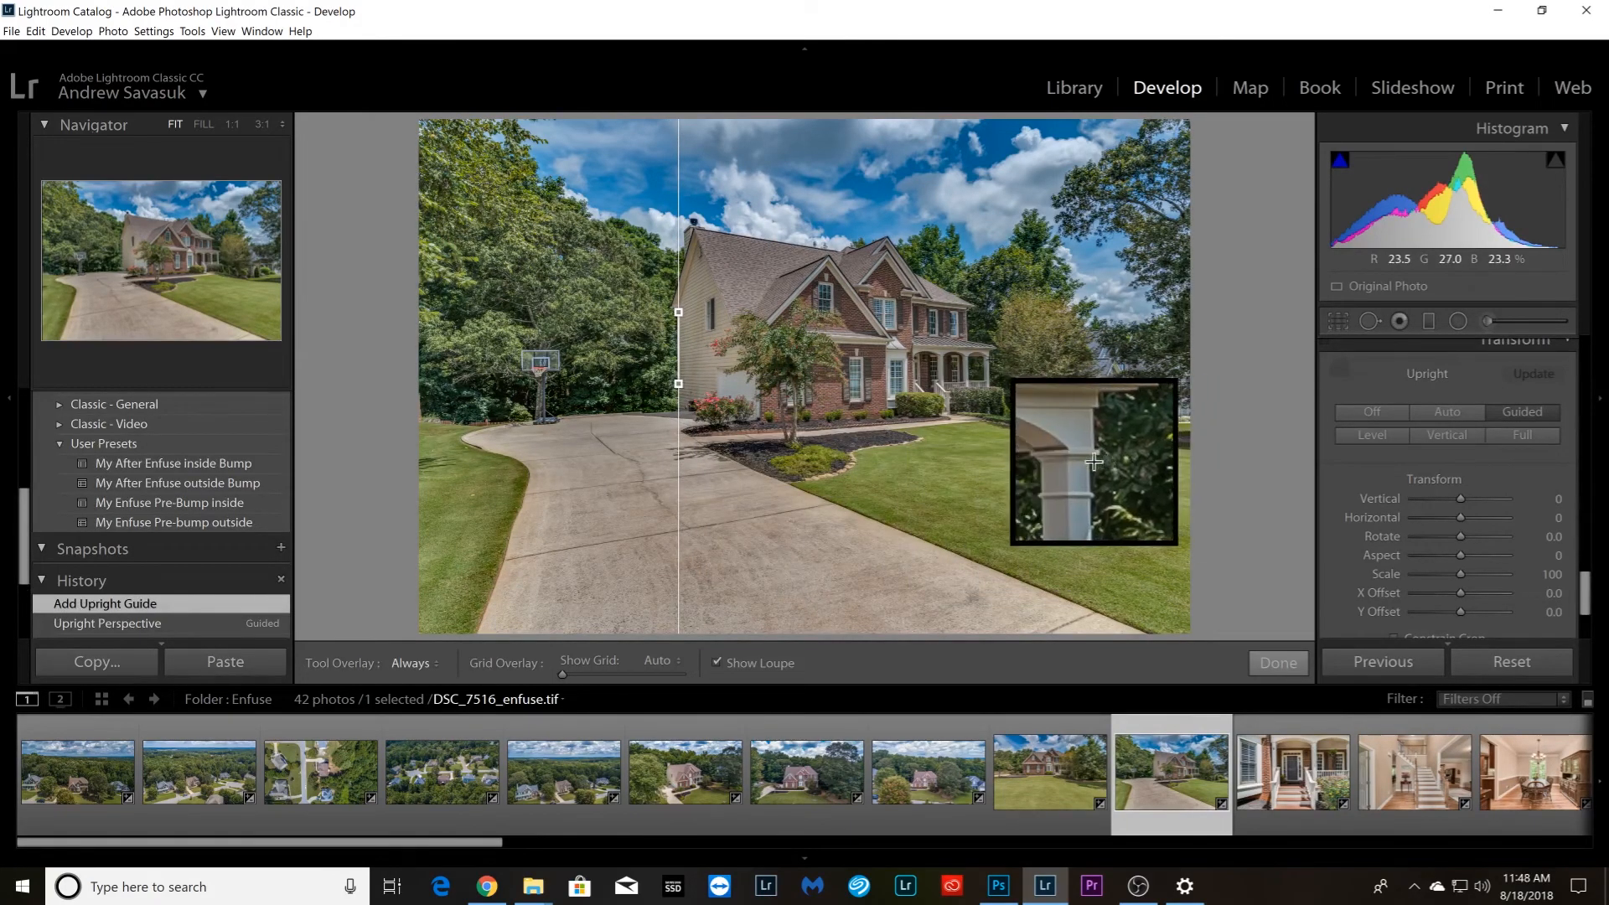
left_click_drag(988, 356, 990, 386)
left_click(1271, 667)
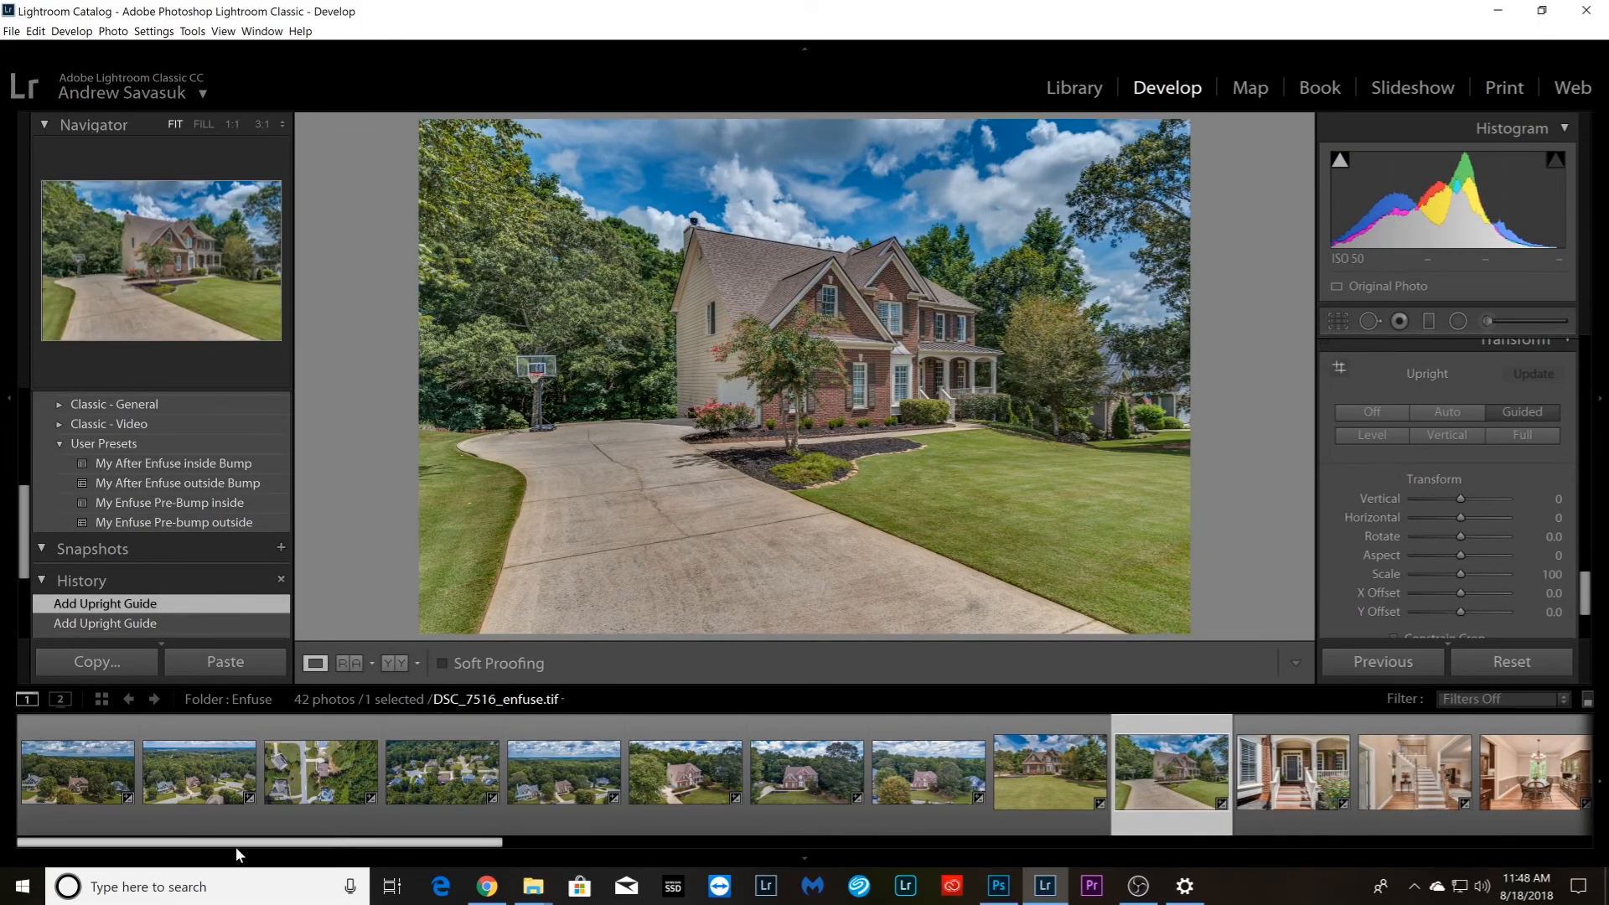
Check the elapsed editing time on the stopwatch in Chrome, then return to Lightroom
left_click_drag(362, 845, 1484, 795)
left_click(1482, 794)
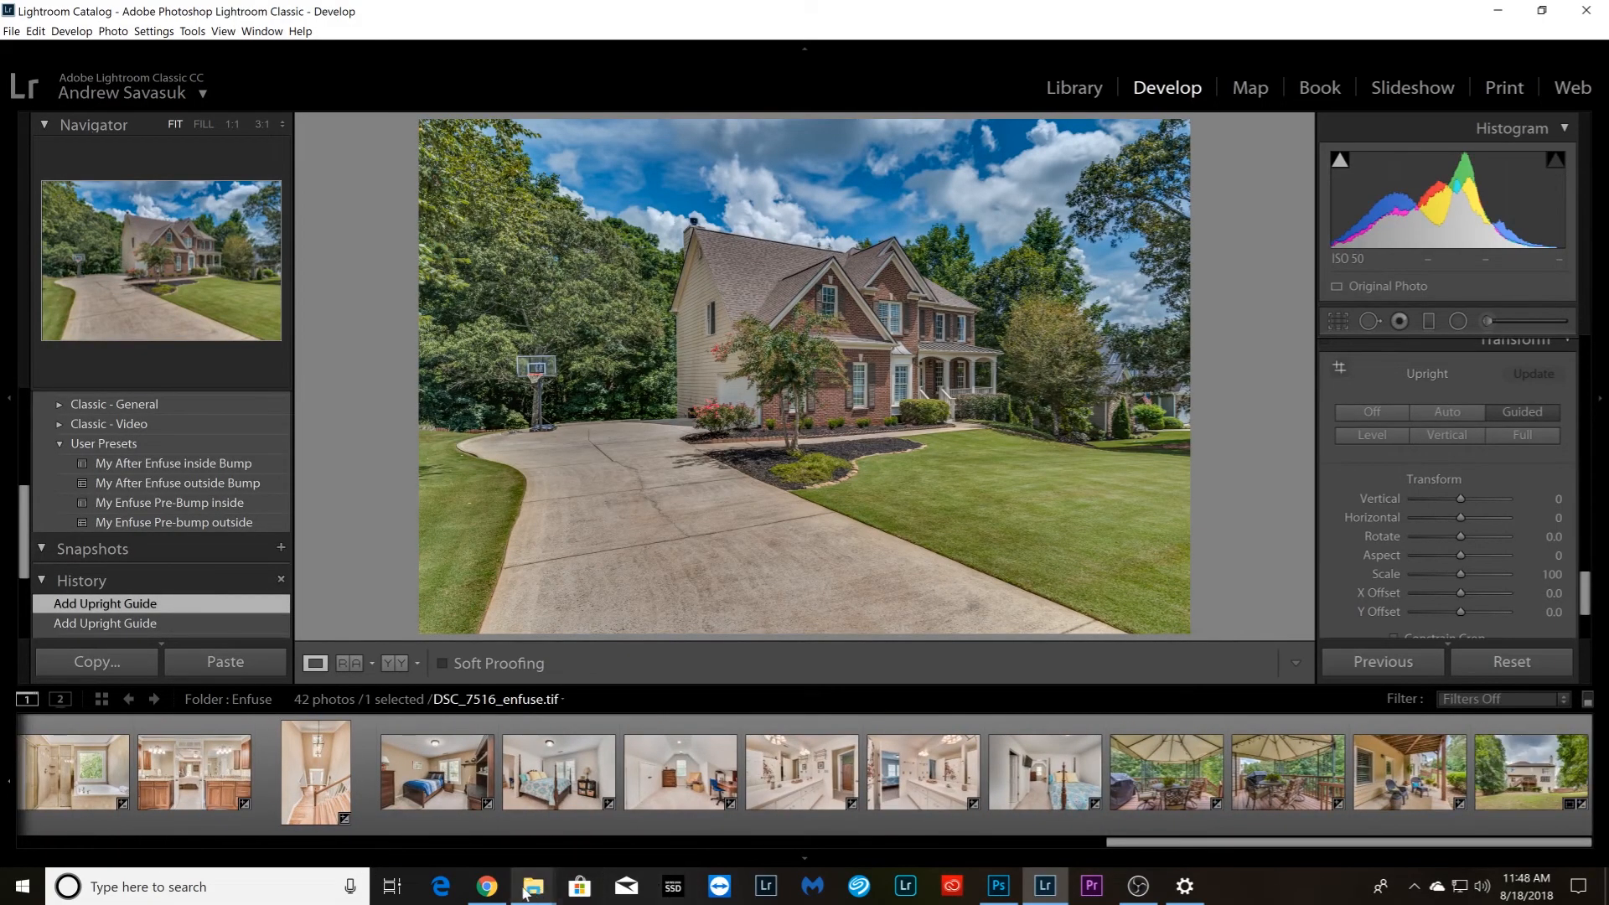
left_click(489, 889)
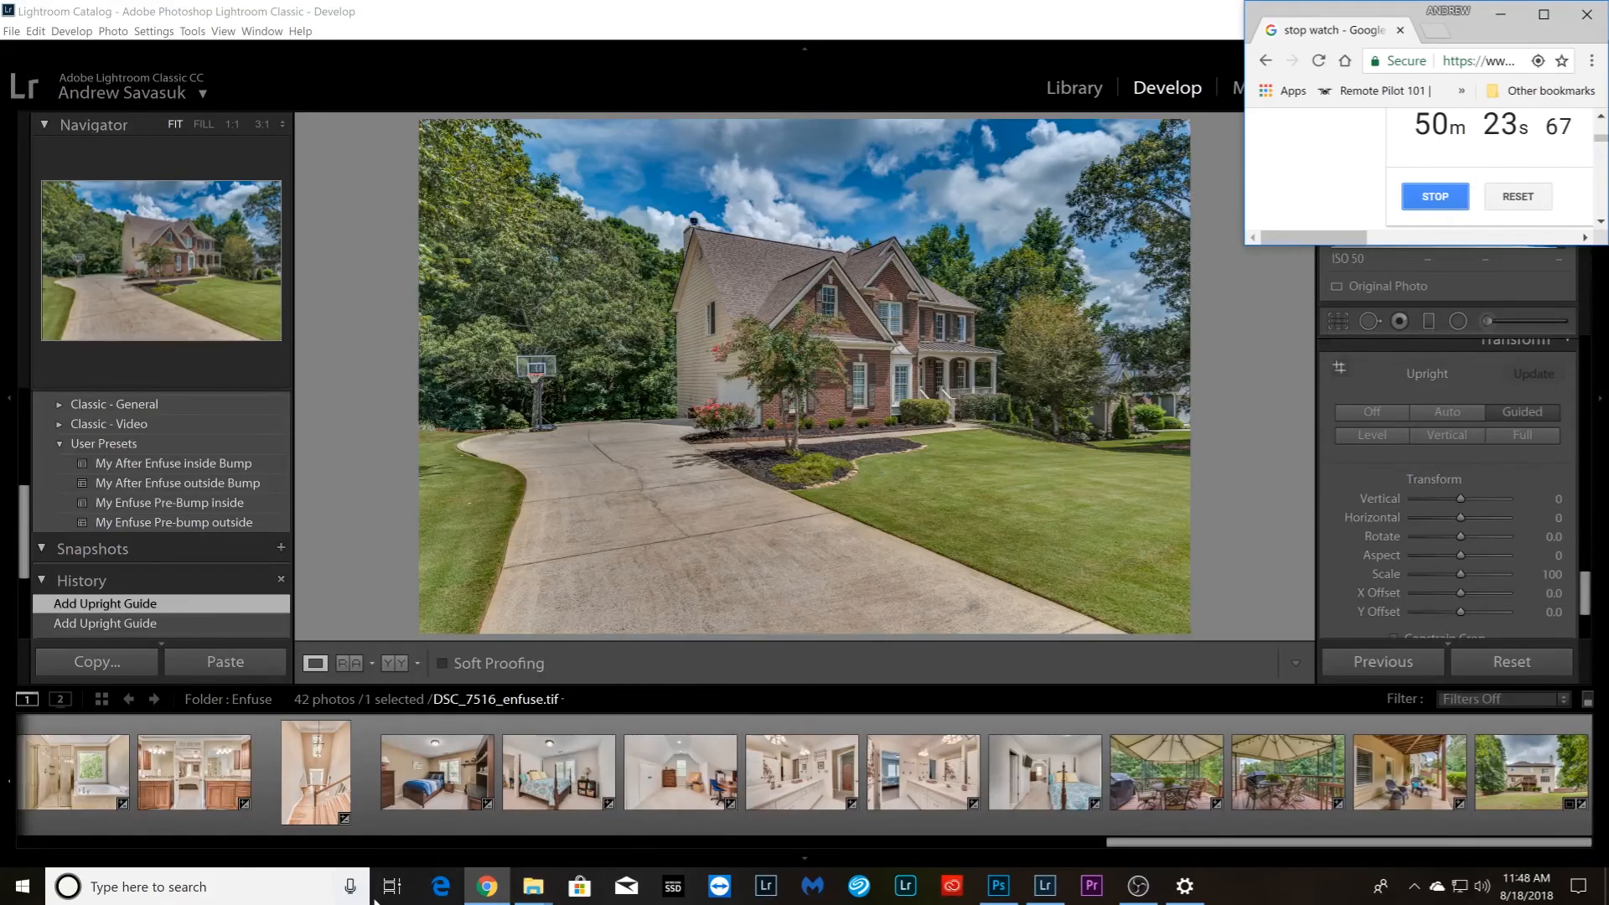
left_click(486, 895)
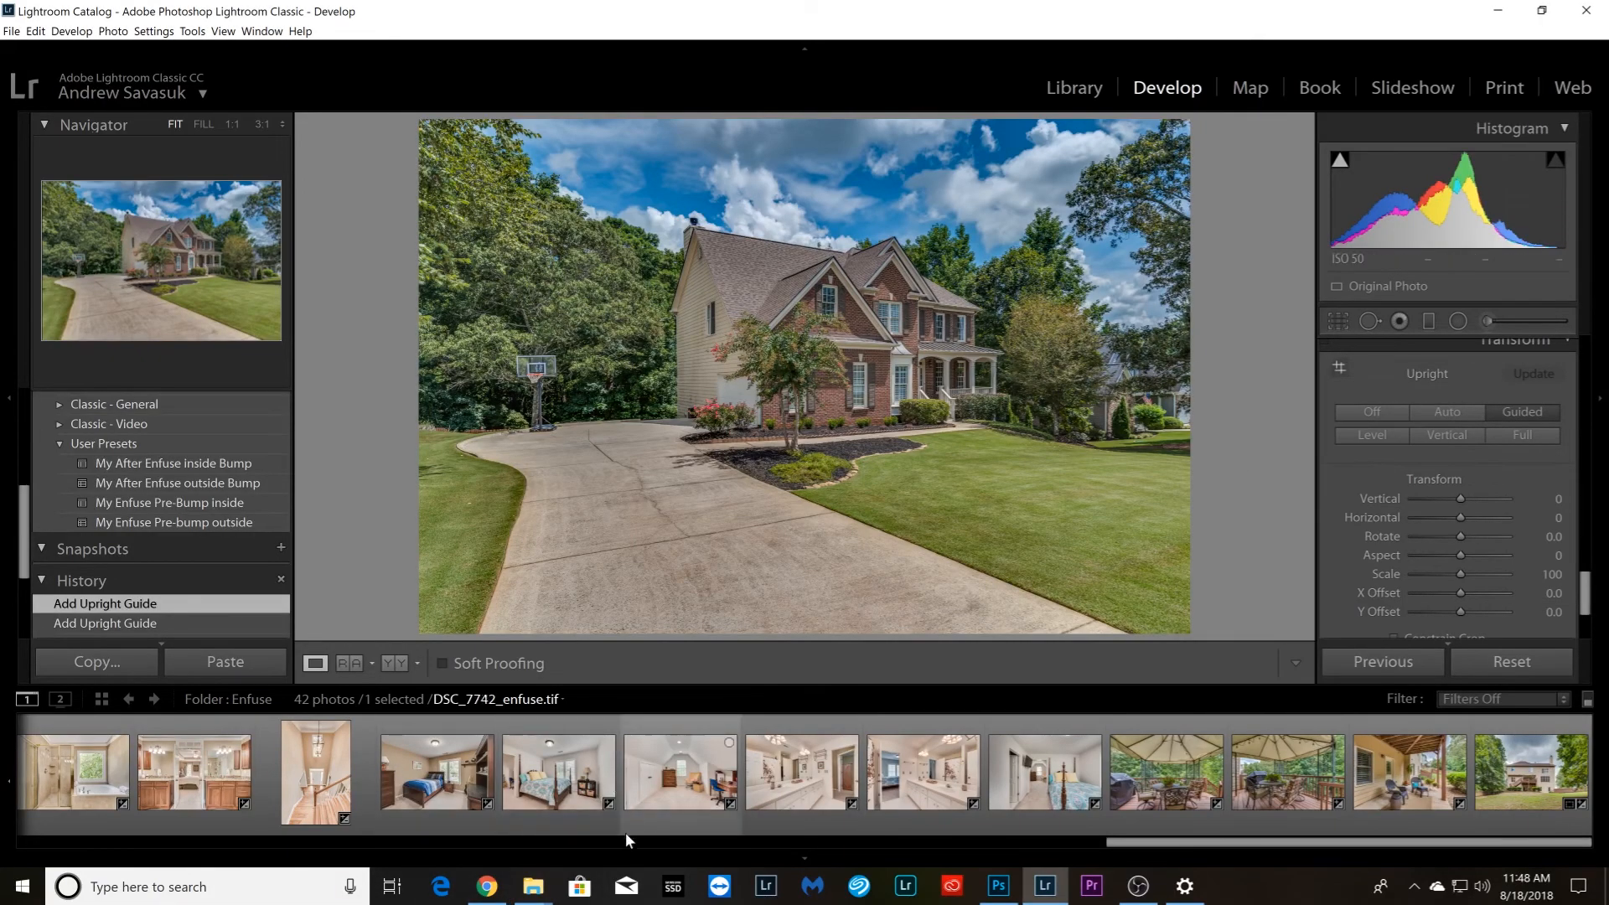
Select all the photos in the Enfuse folder, with aerial photo DJI_0121_enfuse.tif as the active one
left_click_drag(1282, 845, 1228, 841)
left_click(52, 810)
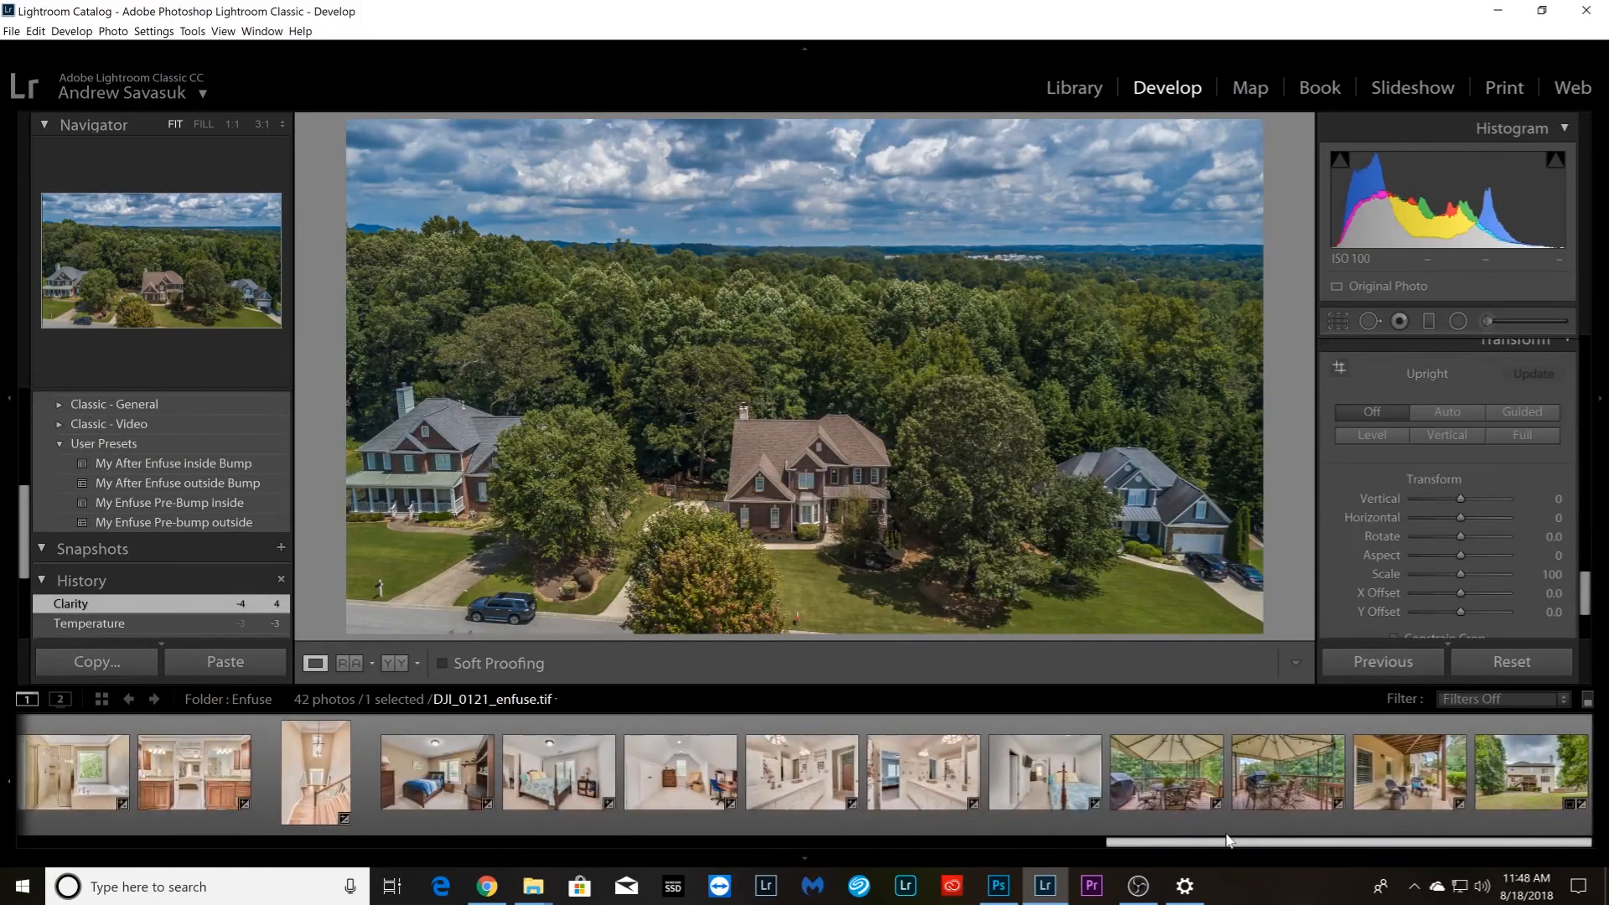
left_click(1496, 809)
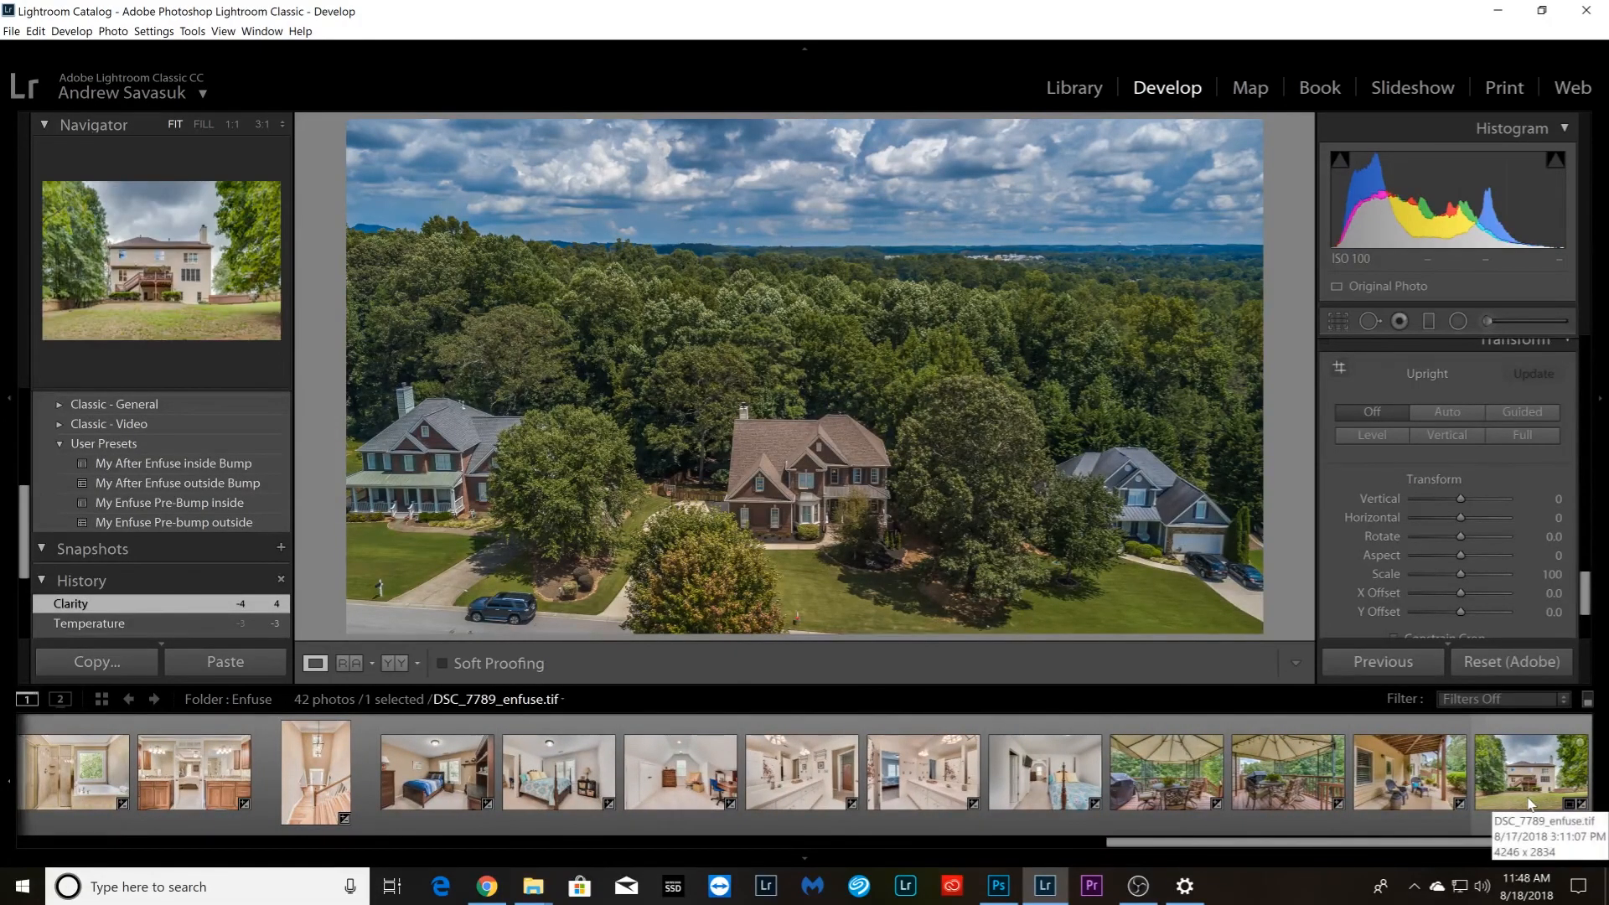
key("ctrl+a")
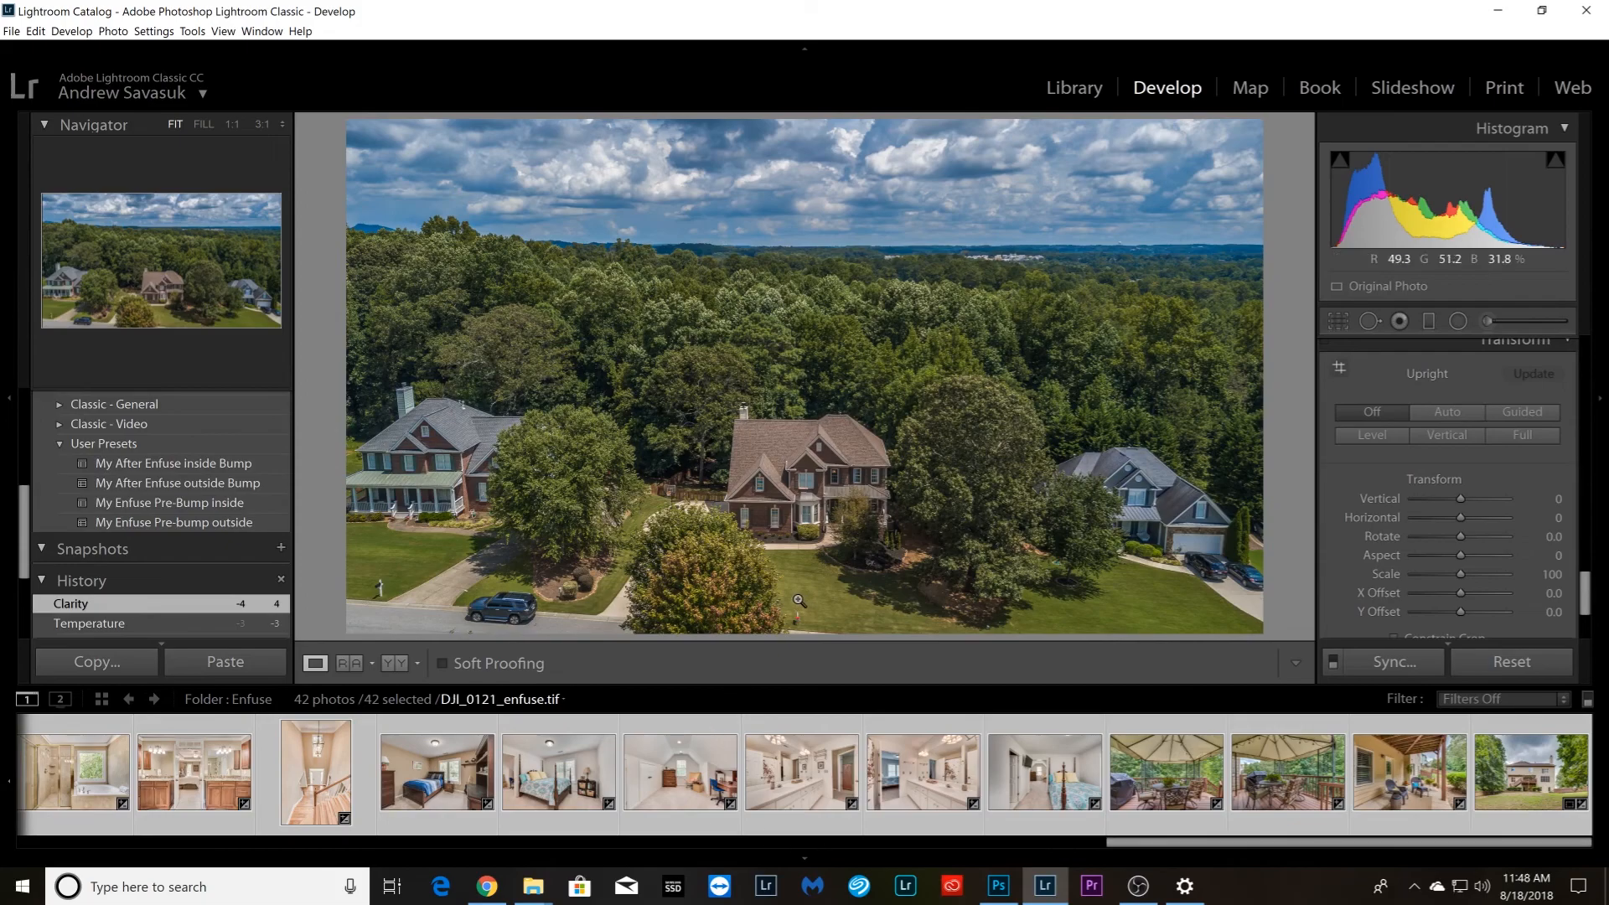
right_click(561, 789)
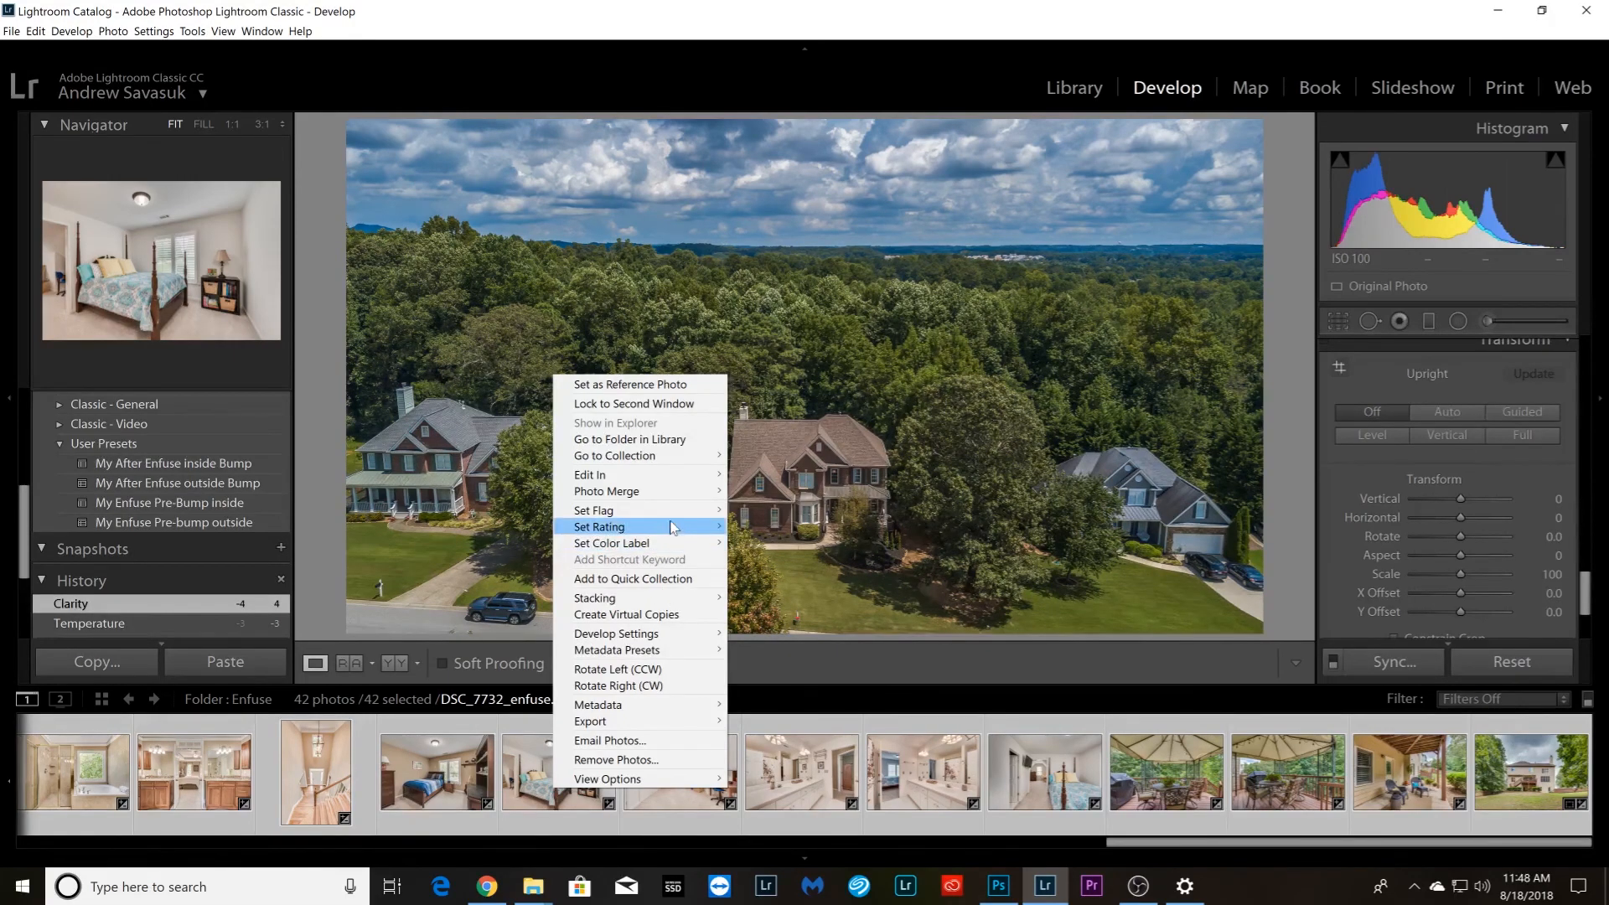
left_click(843, 253)
left_click(814, 285)
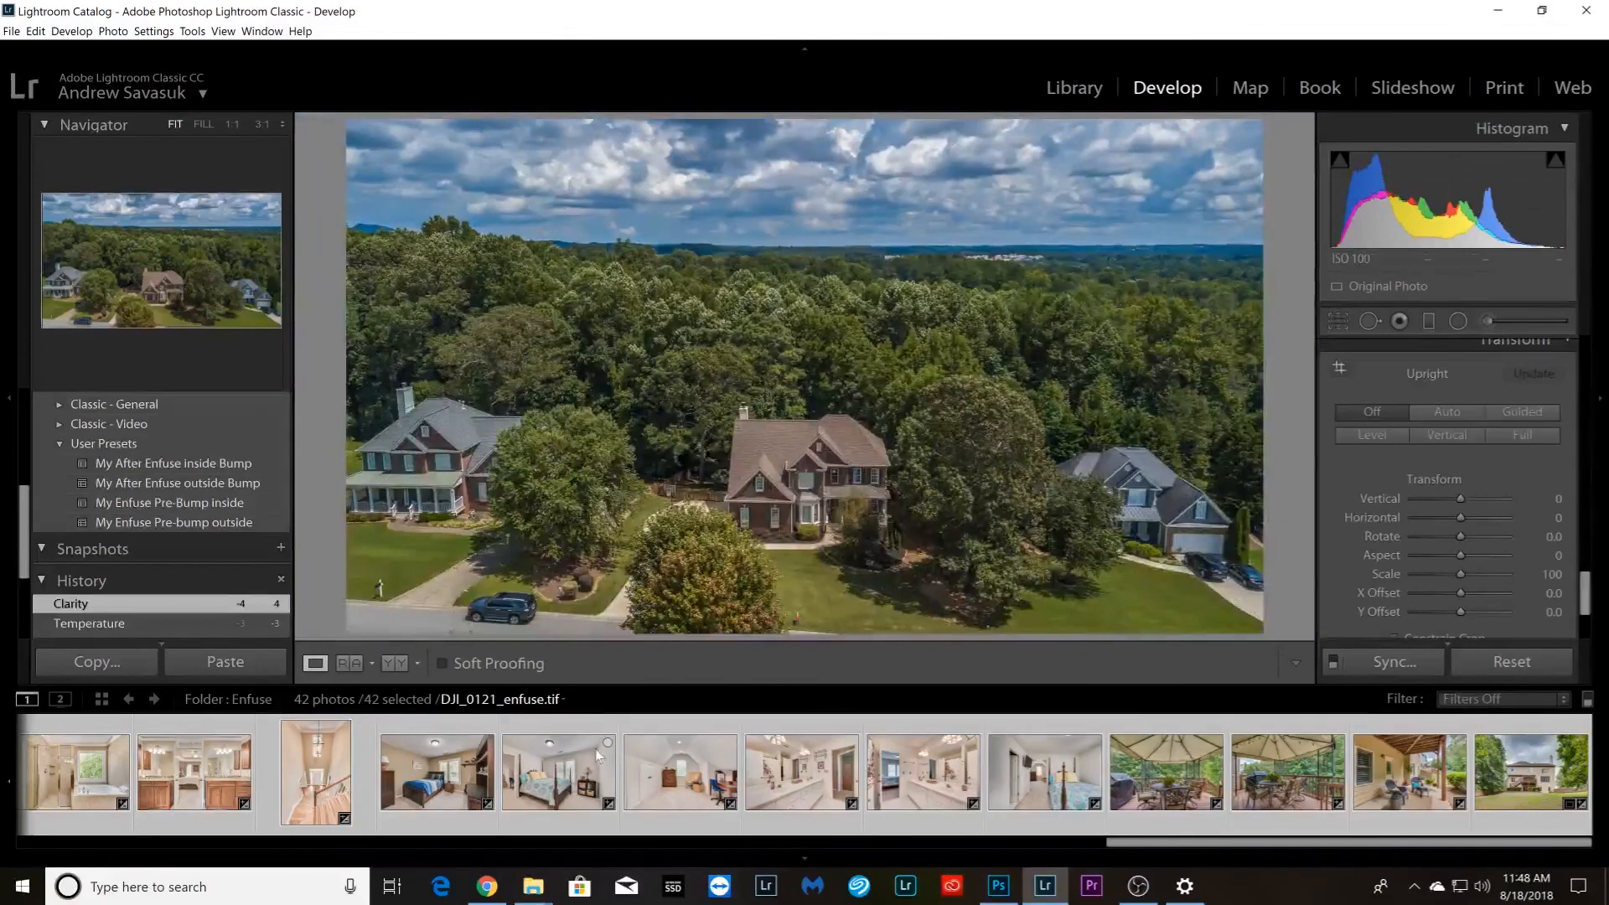
left_click_drag(1233, 848, 4, 800)
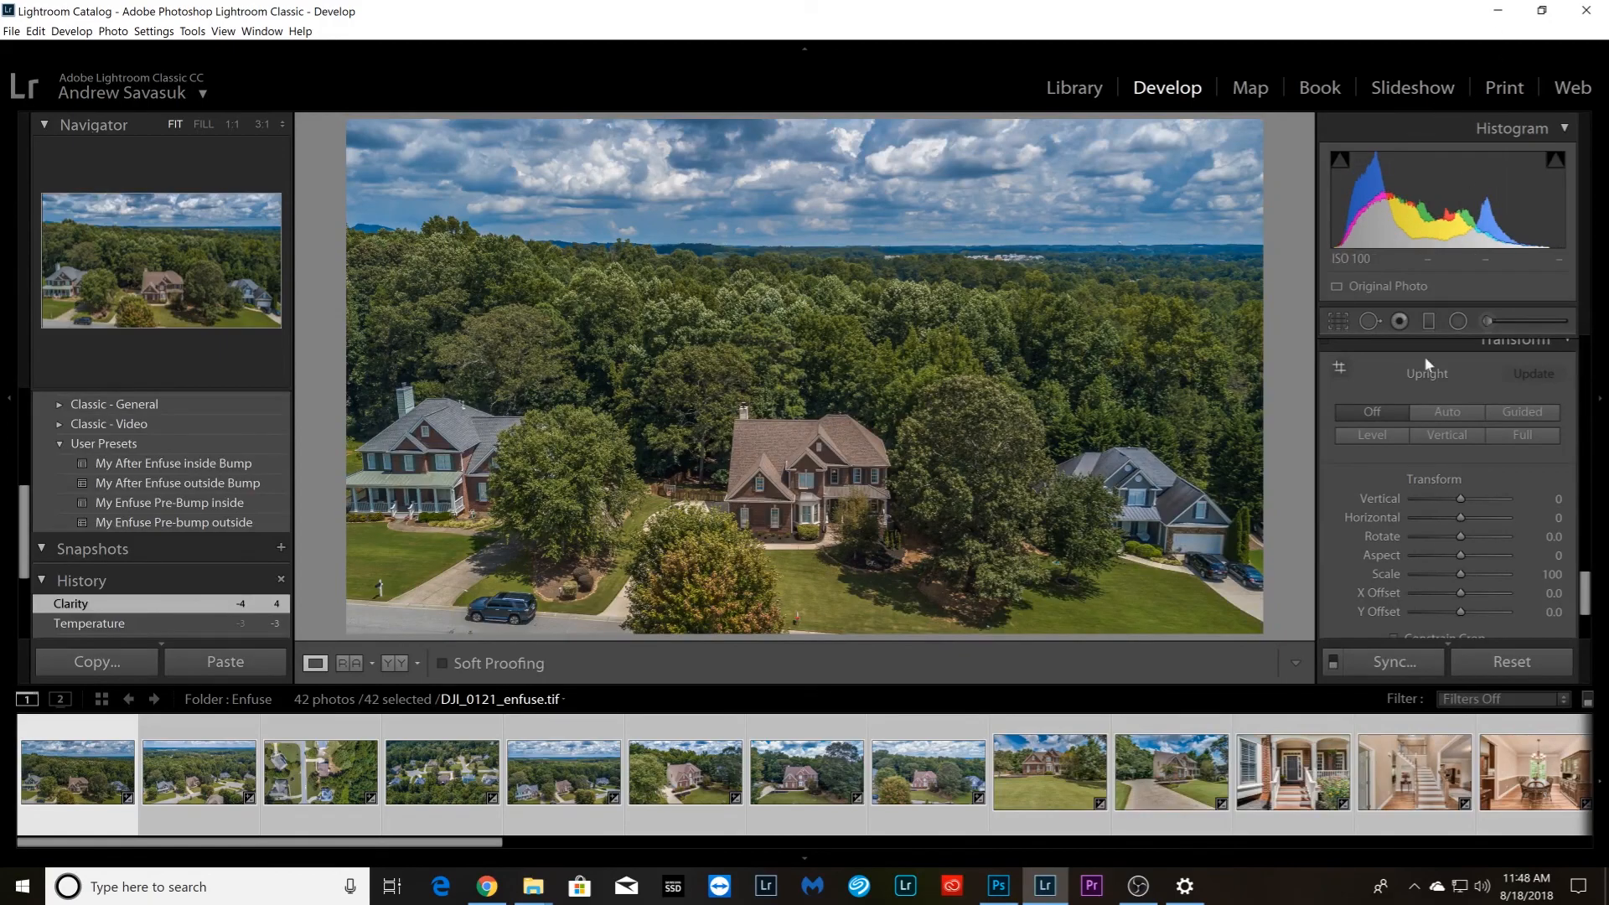
left_click(1500, 11)
left_click(1138, 887)
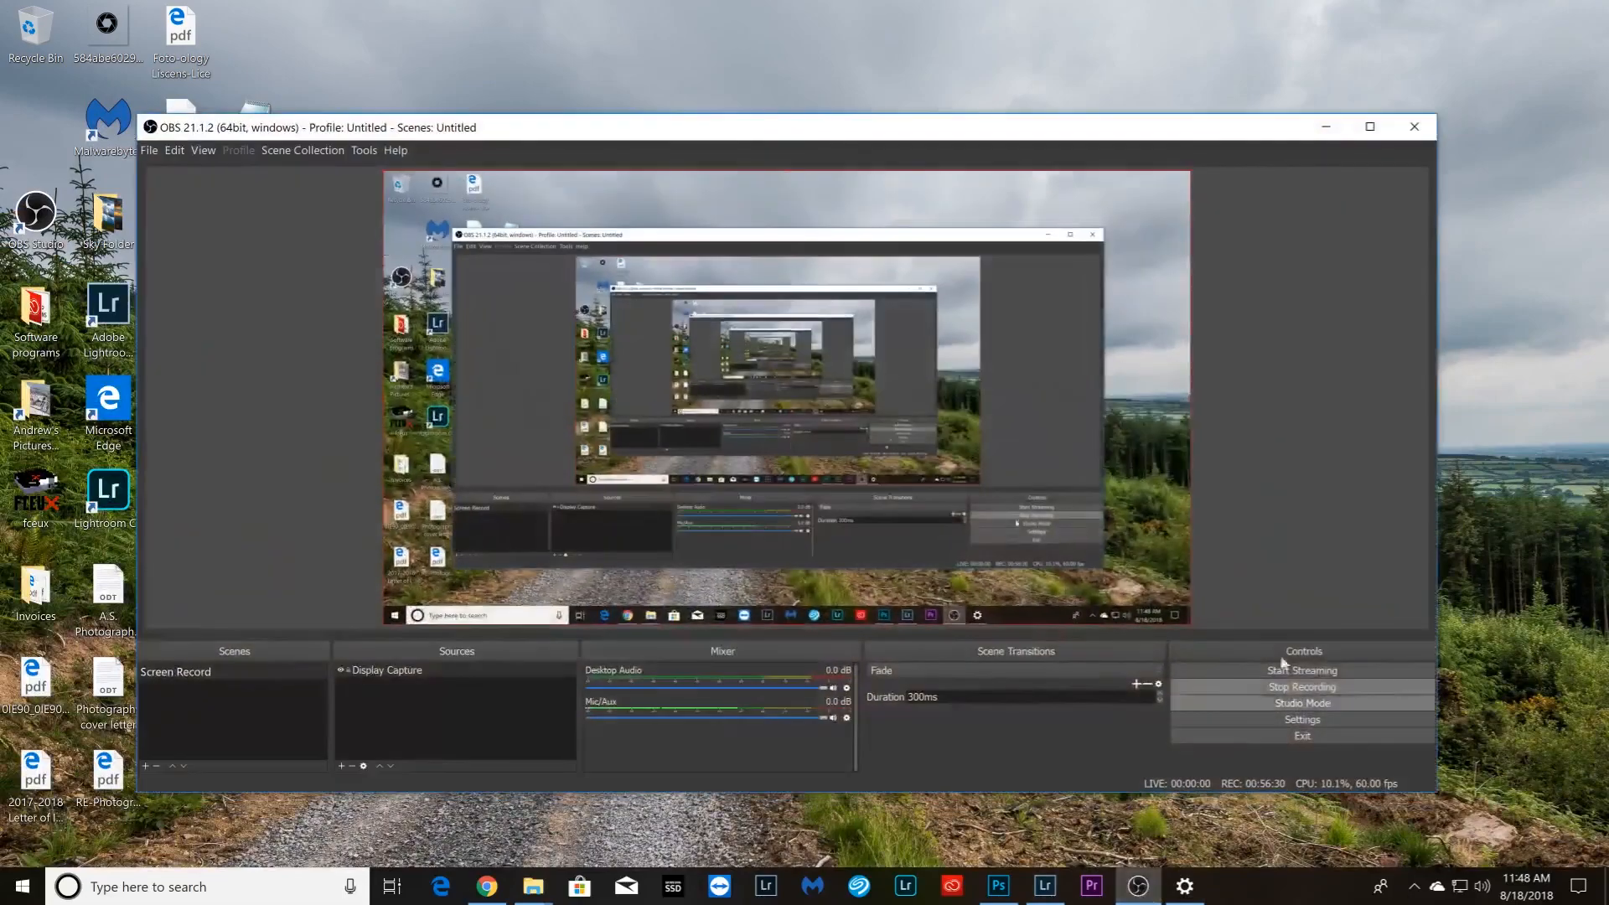